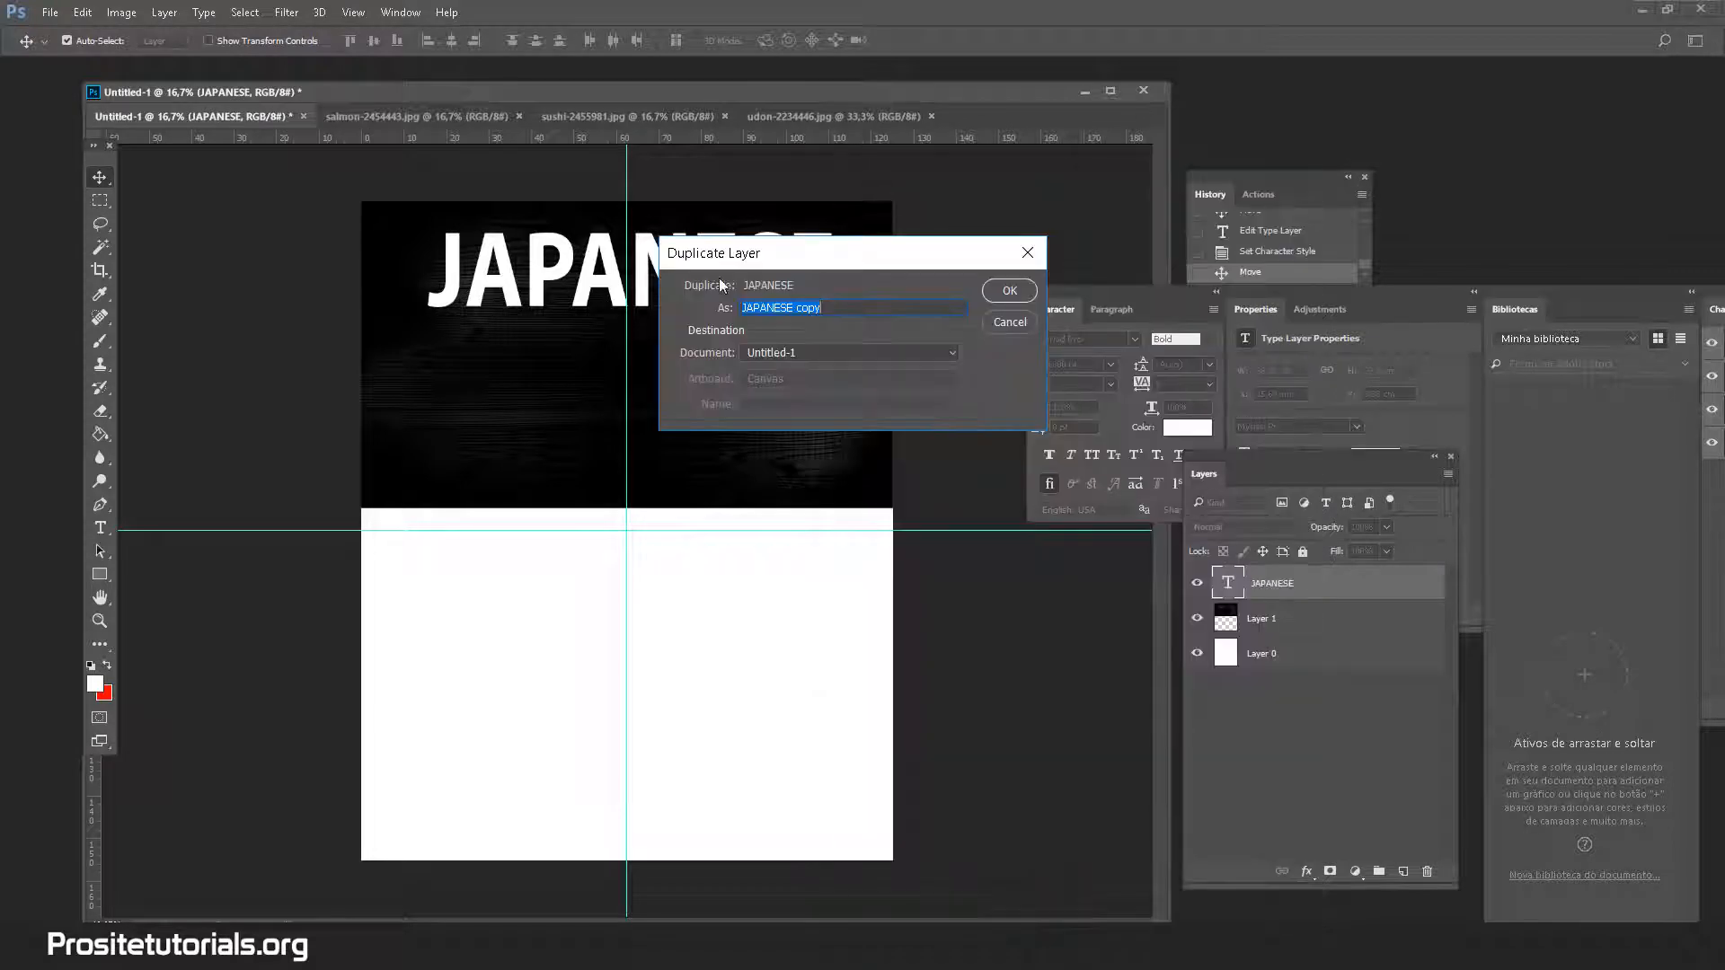
Duplicate the JAPANESE text layer, retype the copy as COOKBOOK, and drag it below JAPANESE
{"action": "left_click", "coordinate": [1006, 295]}
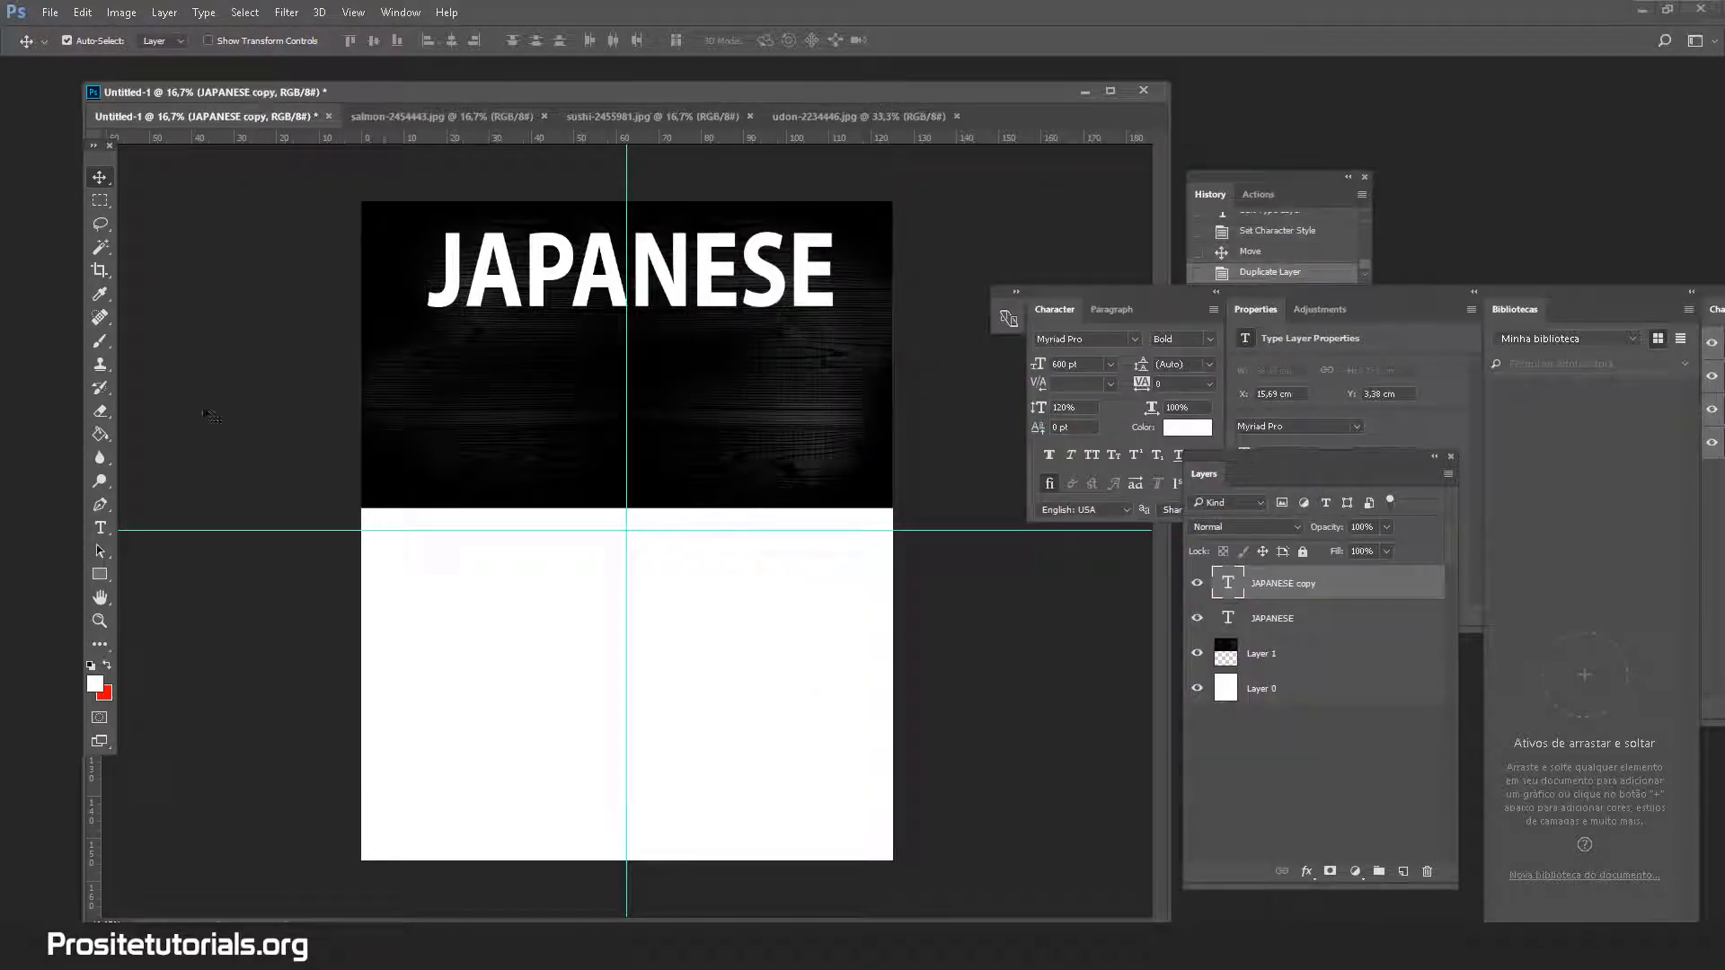
{"action": "left_click", "coordinate": [100, 527]}
{"action": "double_click", "coordinate": [636, 294]}
{"action": "type", "text": "C"}
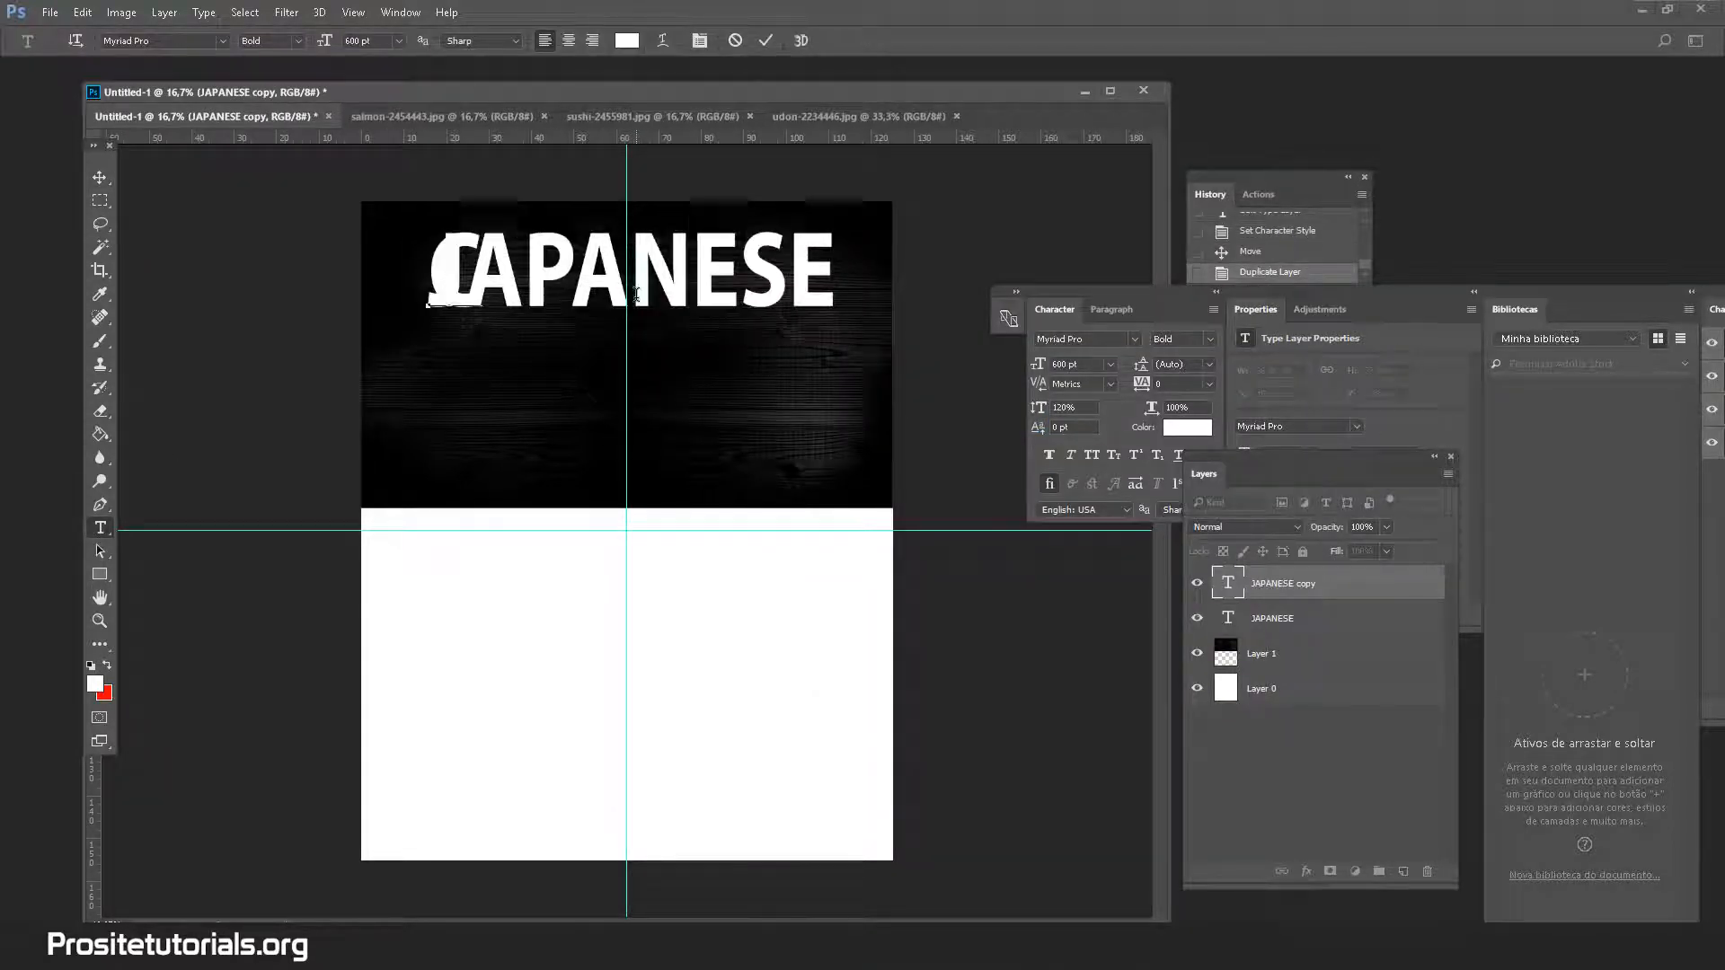
{"action": "type", "text": "OOKBOOK"}
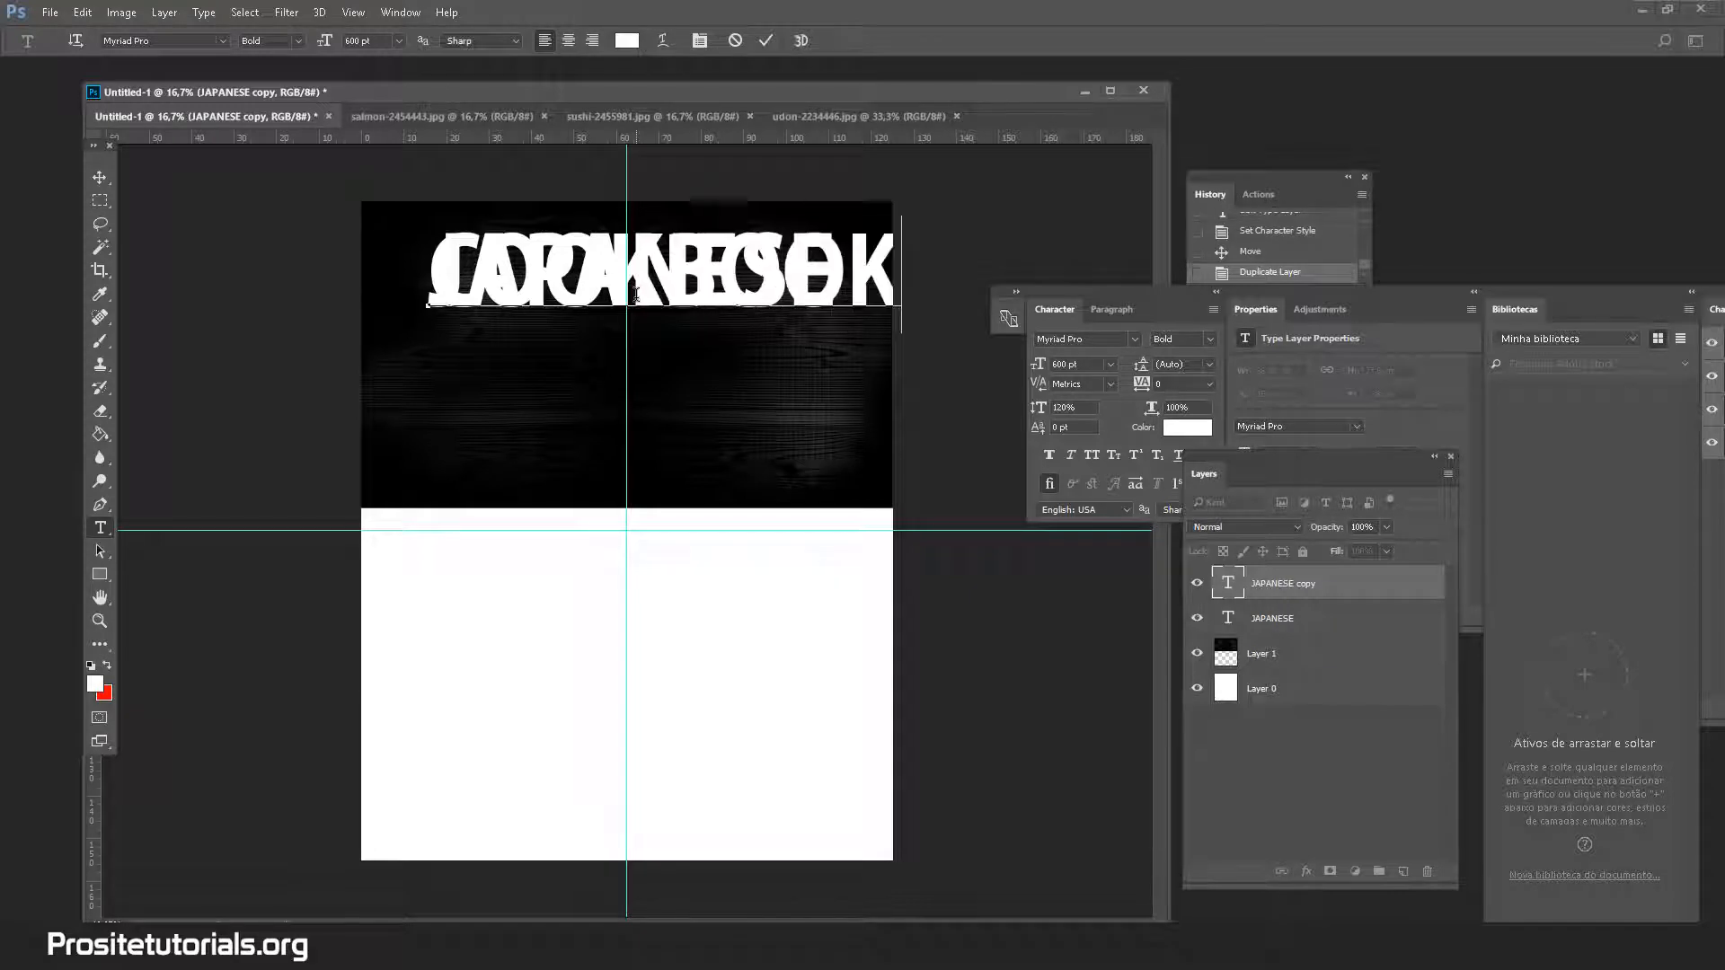
{"action": "key", "text": "ctrl+Return"}
{"action": "key", "text": "v"}
{"action": "left_click_drag", "start_coordinate": [683, 304], "coordinate": [638, 385]}
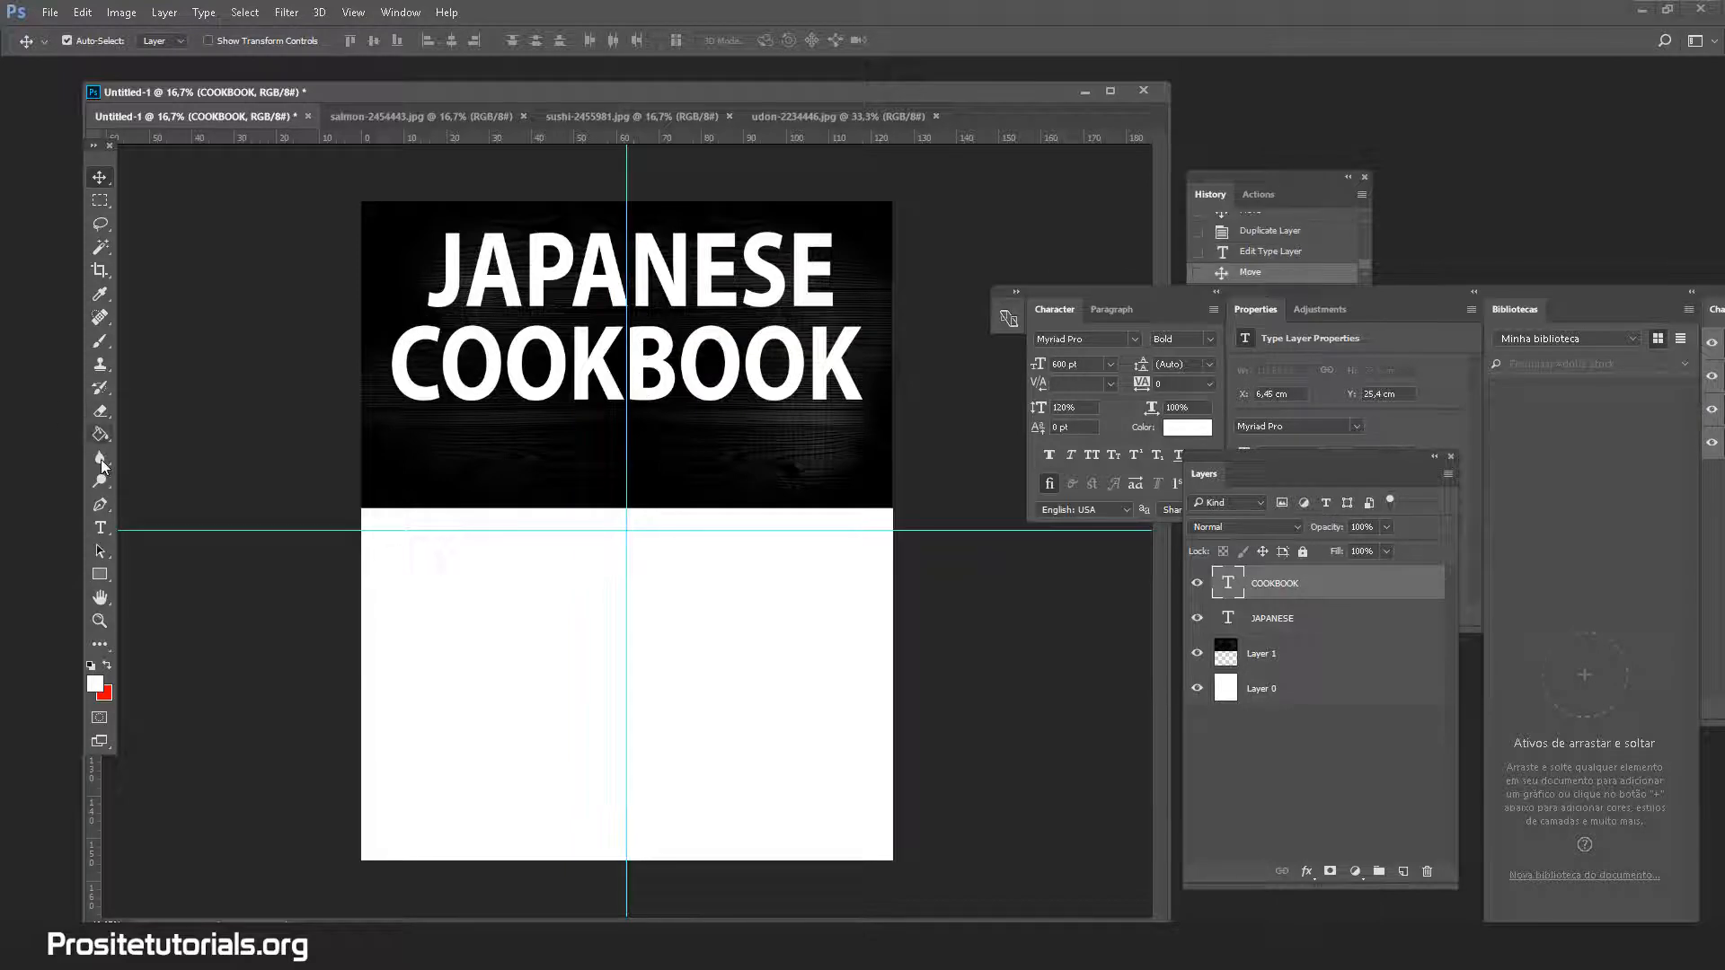
Resize COOKBOOK from 600 pt to 500 pt and shift it right to centre under JAPANESE
{"action": "left_click", "coordinate": [99, 527]}
{"action": "double_click", "coordinate": [571, 396]}
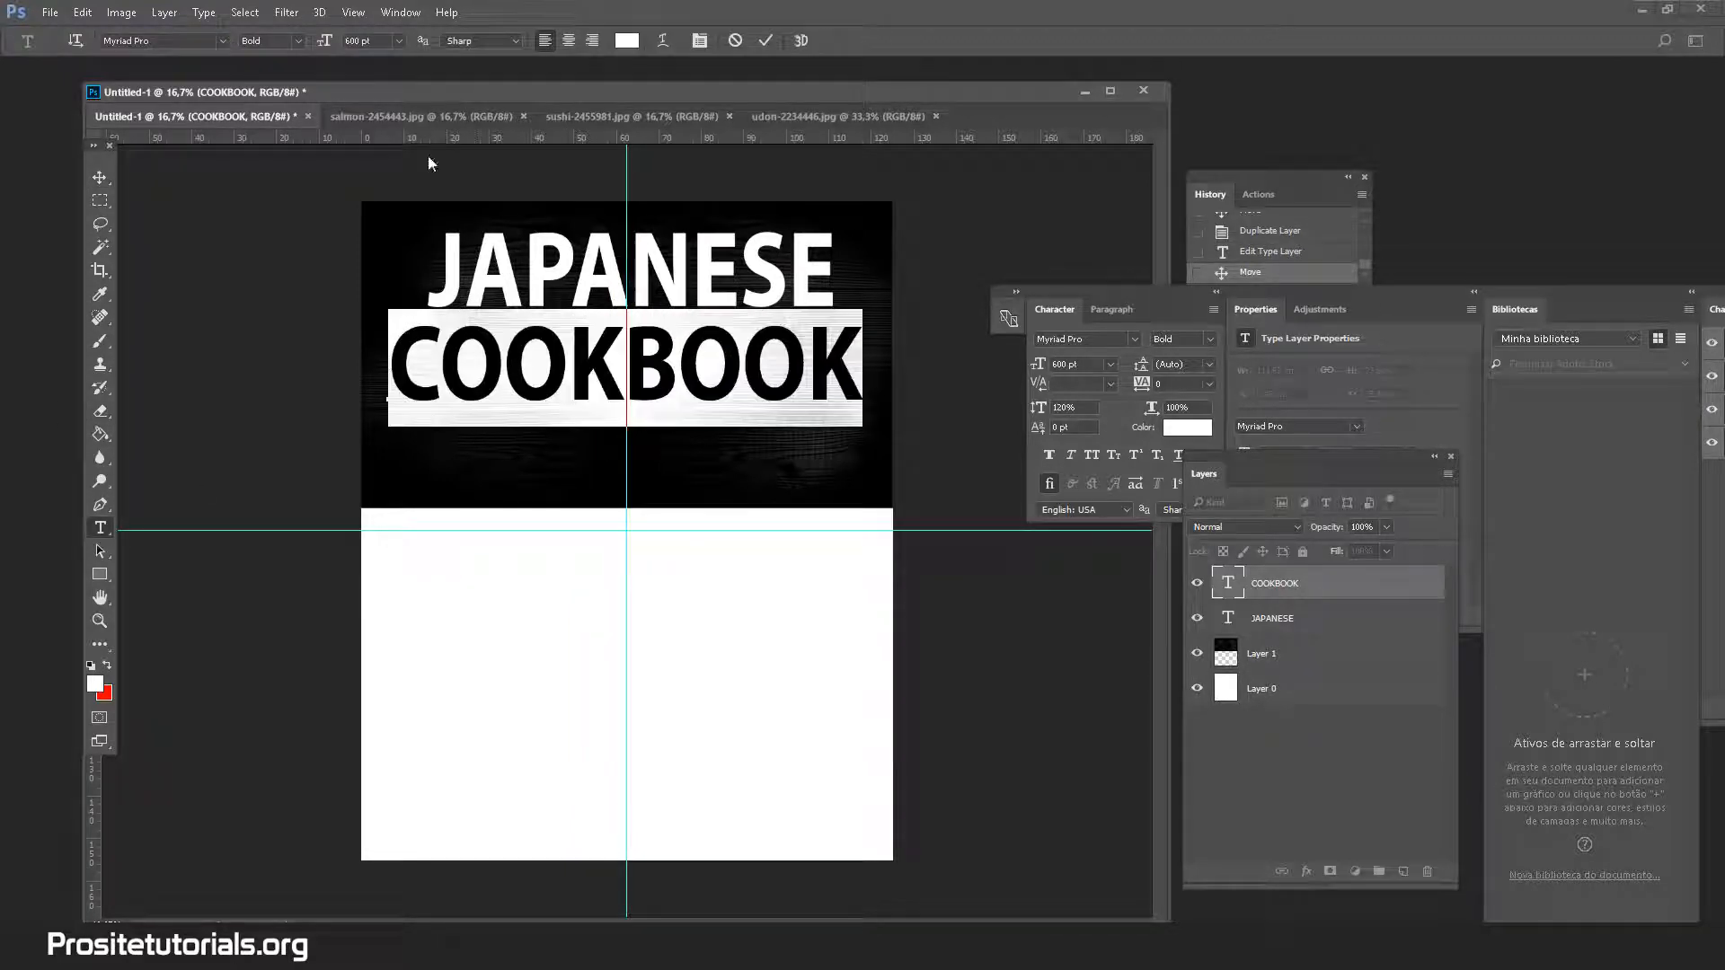
{"action": "left_click", "coordinate": [351, 42]}
{"action": "type", "text": "500"}
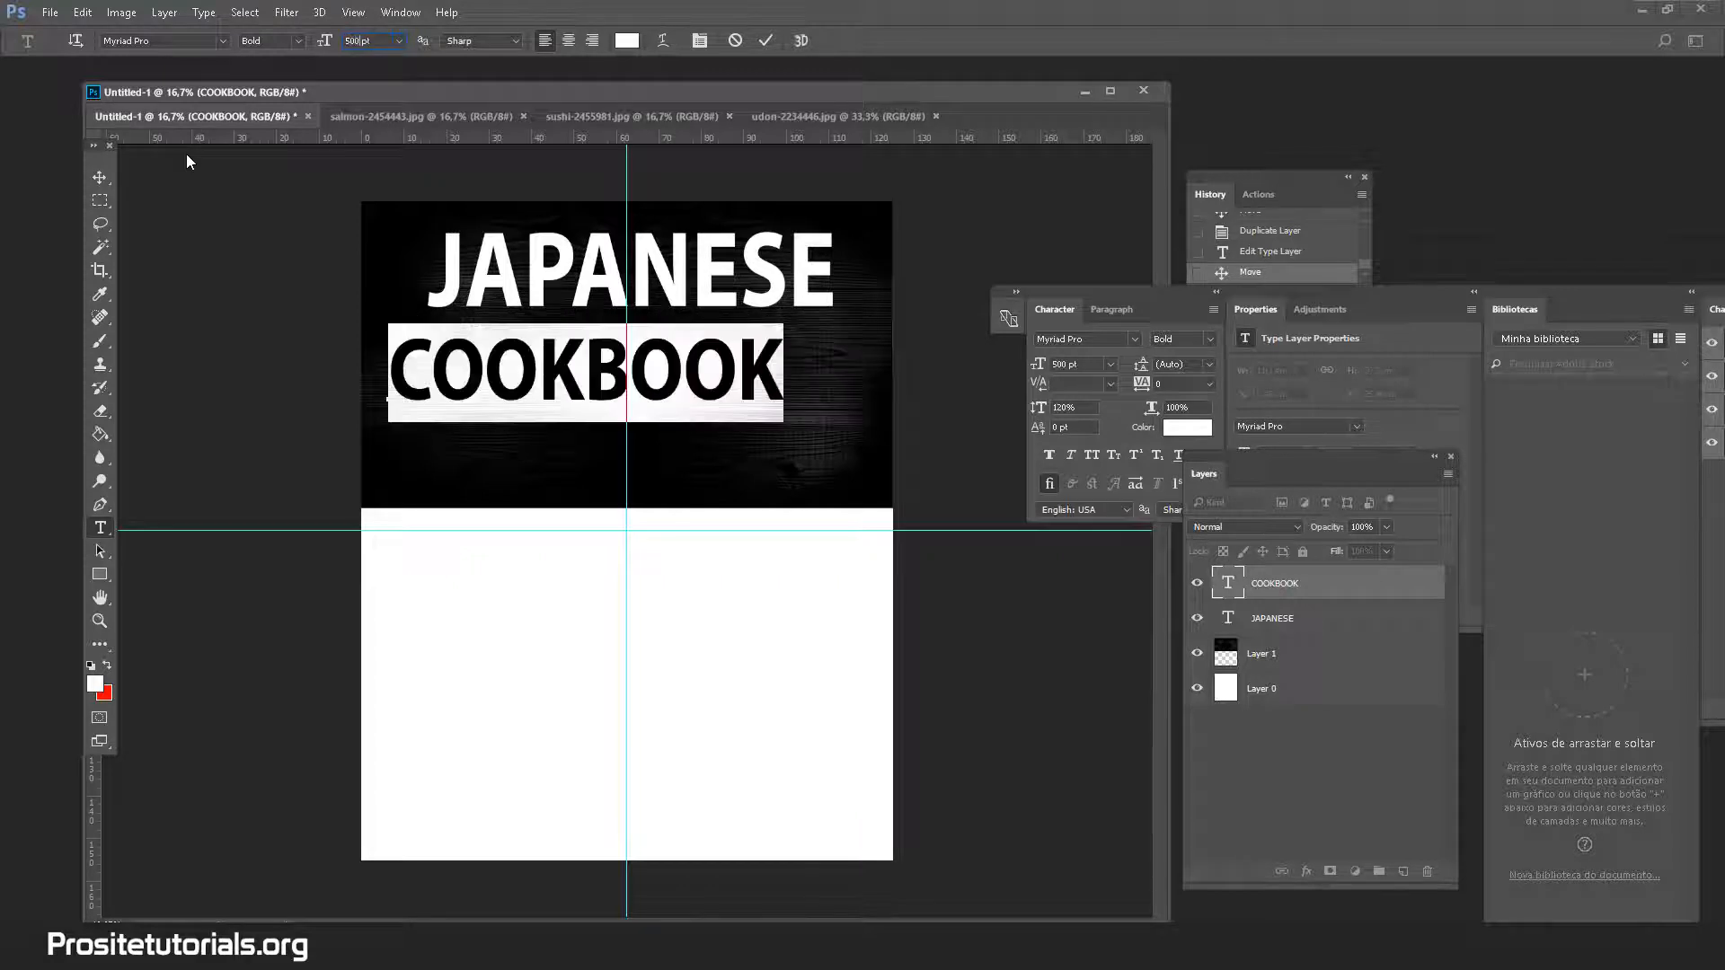
{"action": "left_click", "coordinate": [100, 177]}
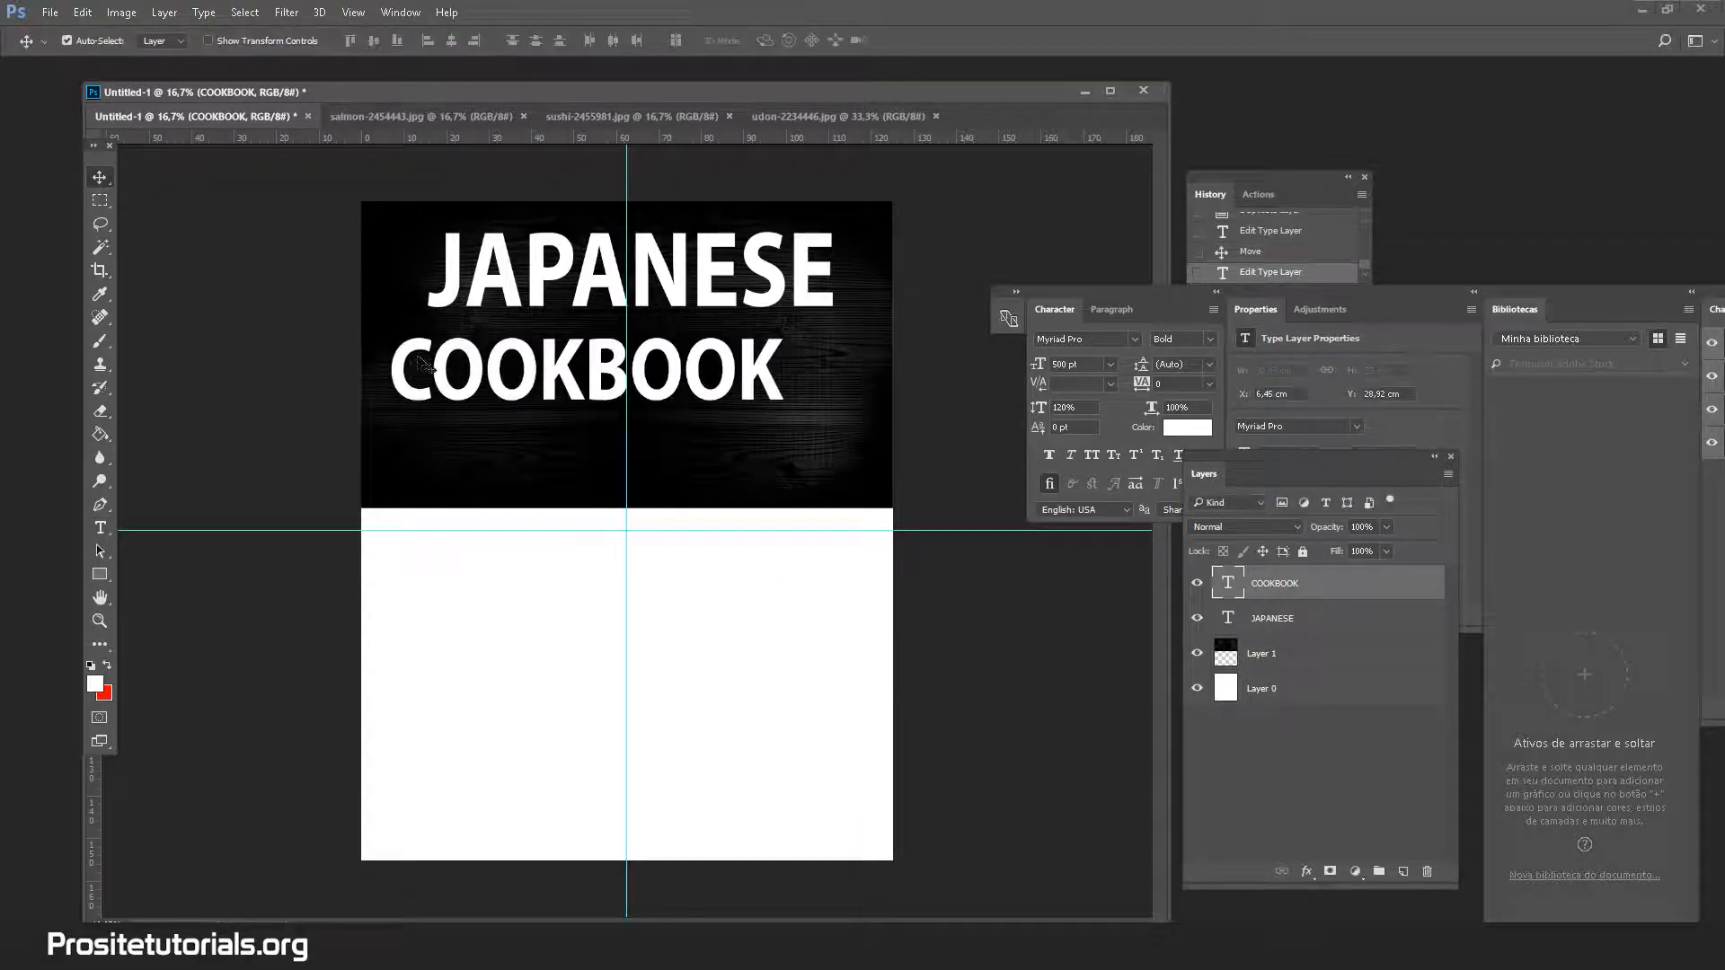
{"action": "left_click_drag", "start_coordinate": [427, 364], "coordinate": [476, 359]}
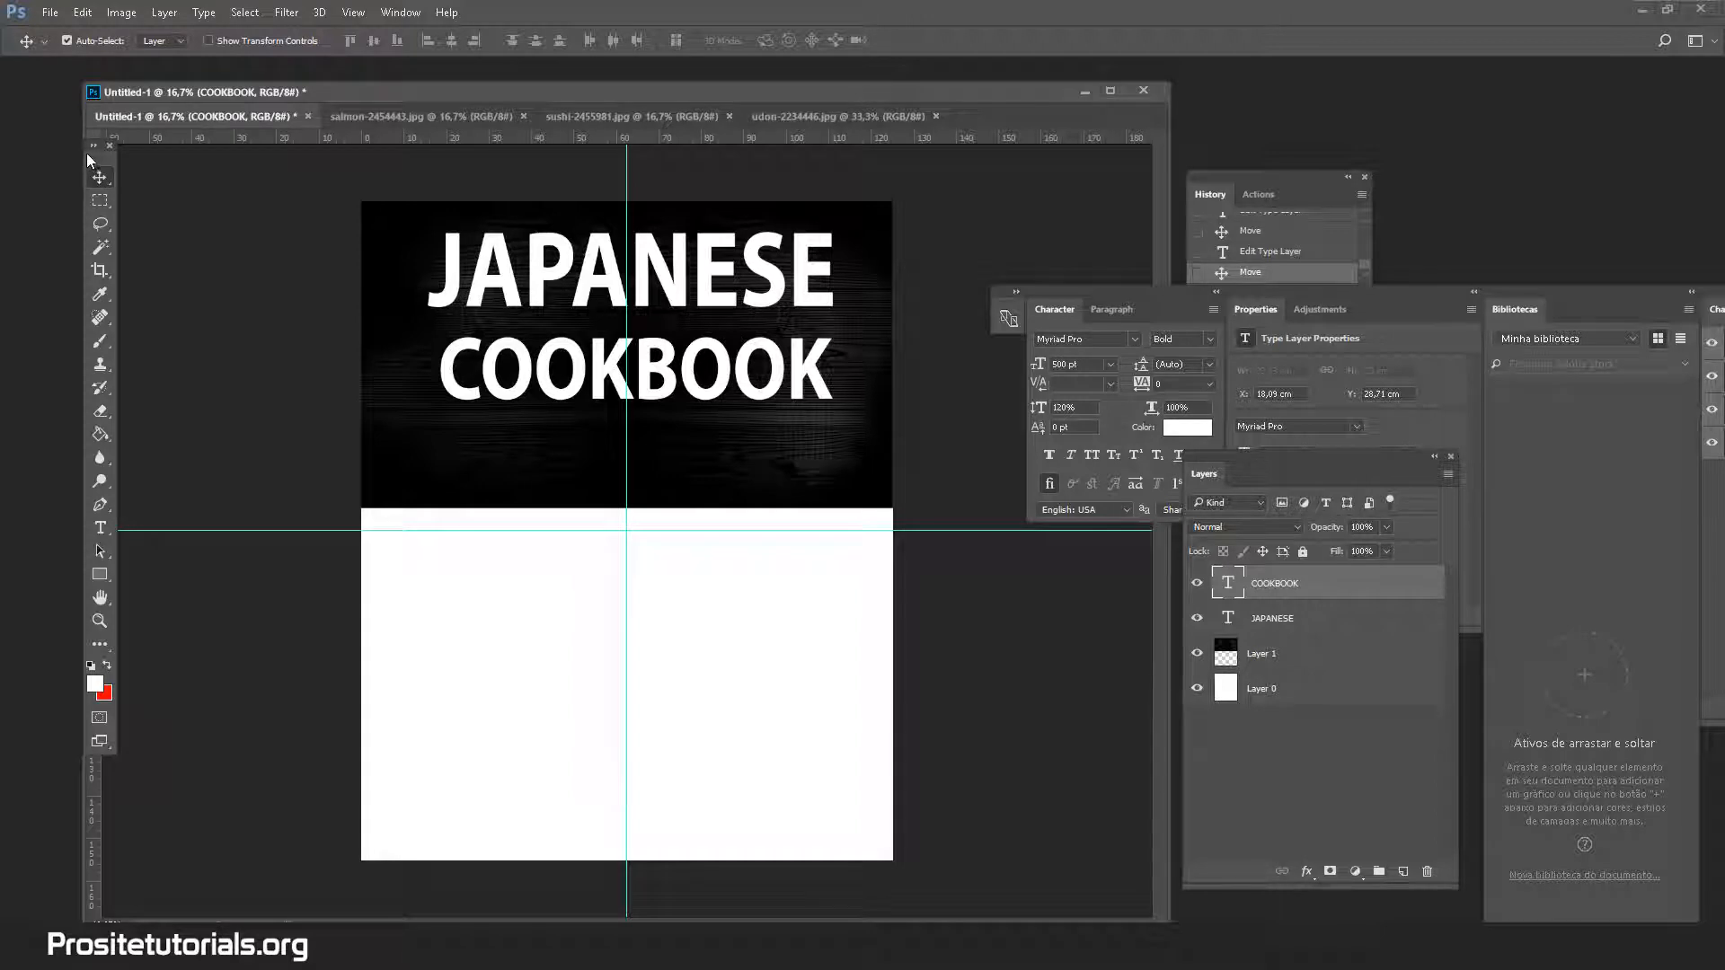
Float the Tools panel and add a left-edge vertical guide, then try COOKBOOK at 550 pt and undo it
{"action": "left_click_drag", "start_coordinate": [91, 158], "coordinate": [428, 256]}
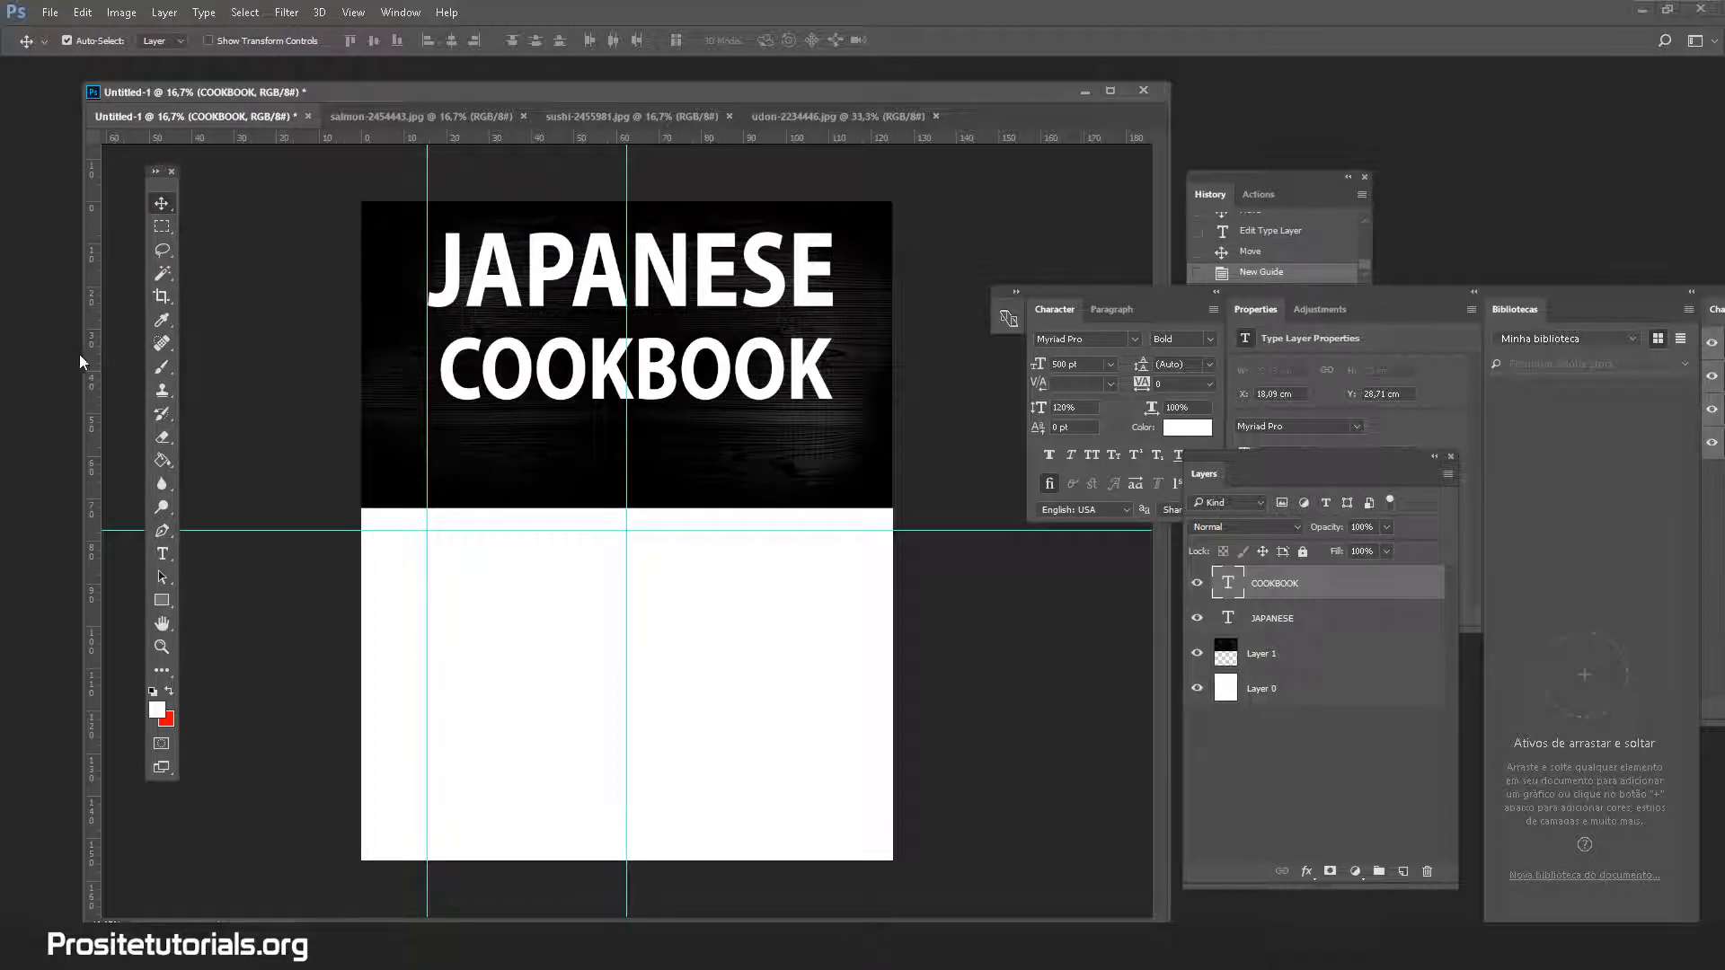
{"action": "left_click_drag", "start_coordinate": [91, 360], "coordinate": [835, 408]}
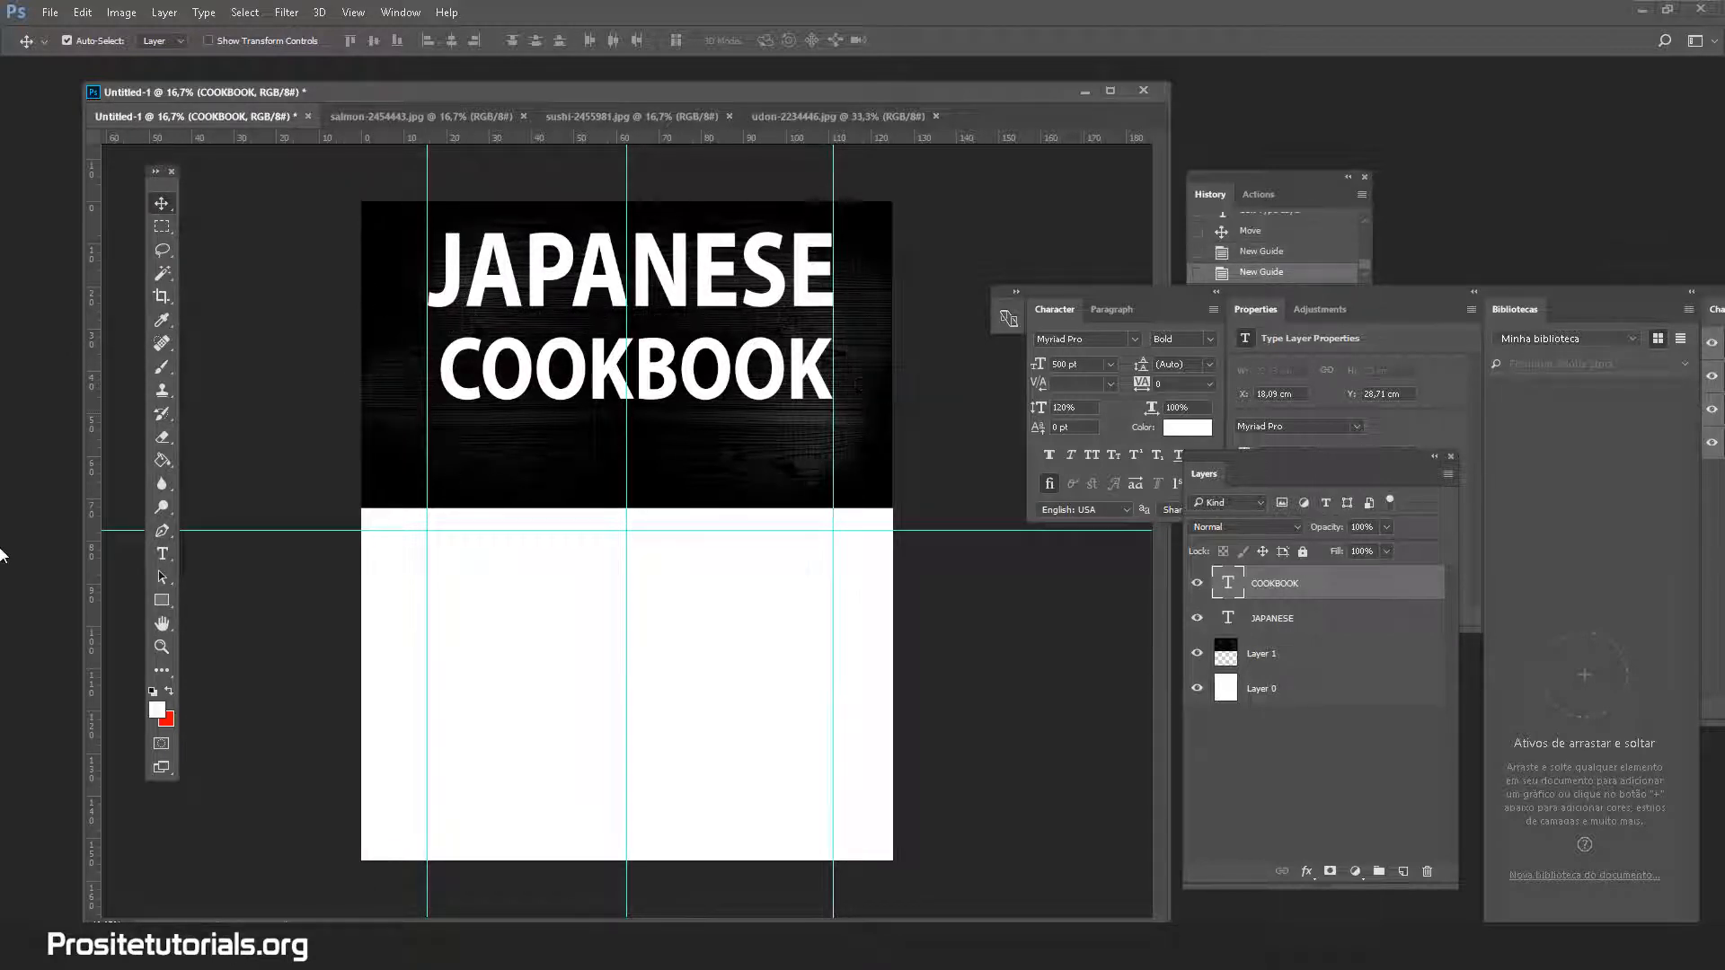
{"action": "left_click", "coordinate": [162, 553]}
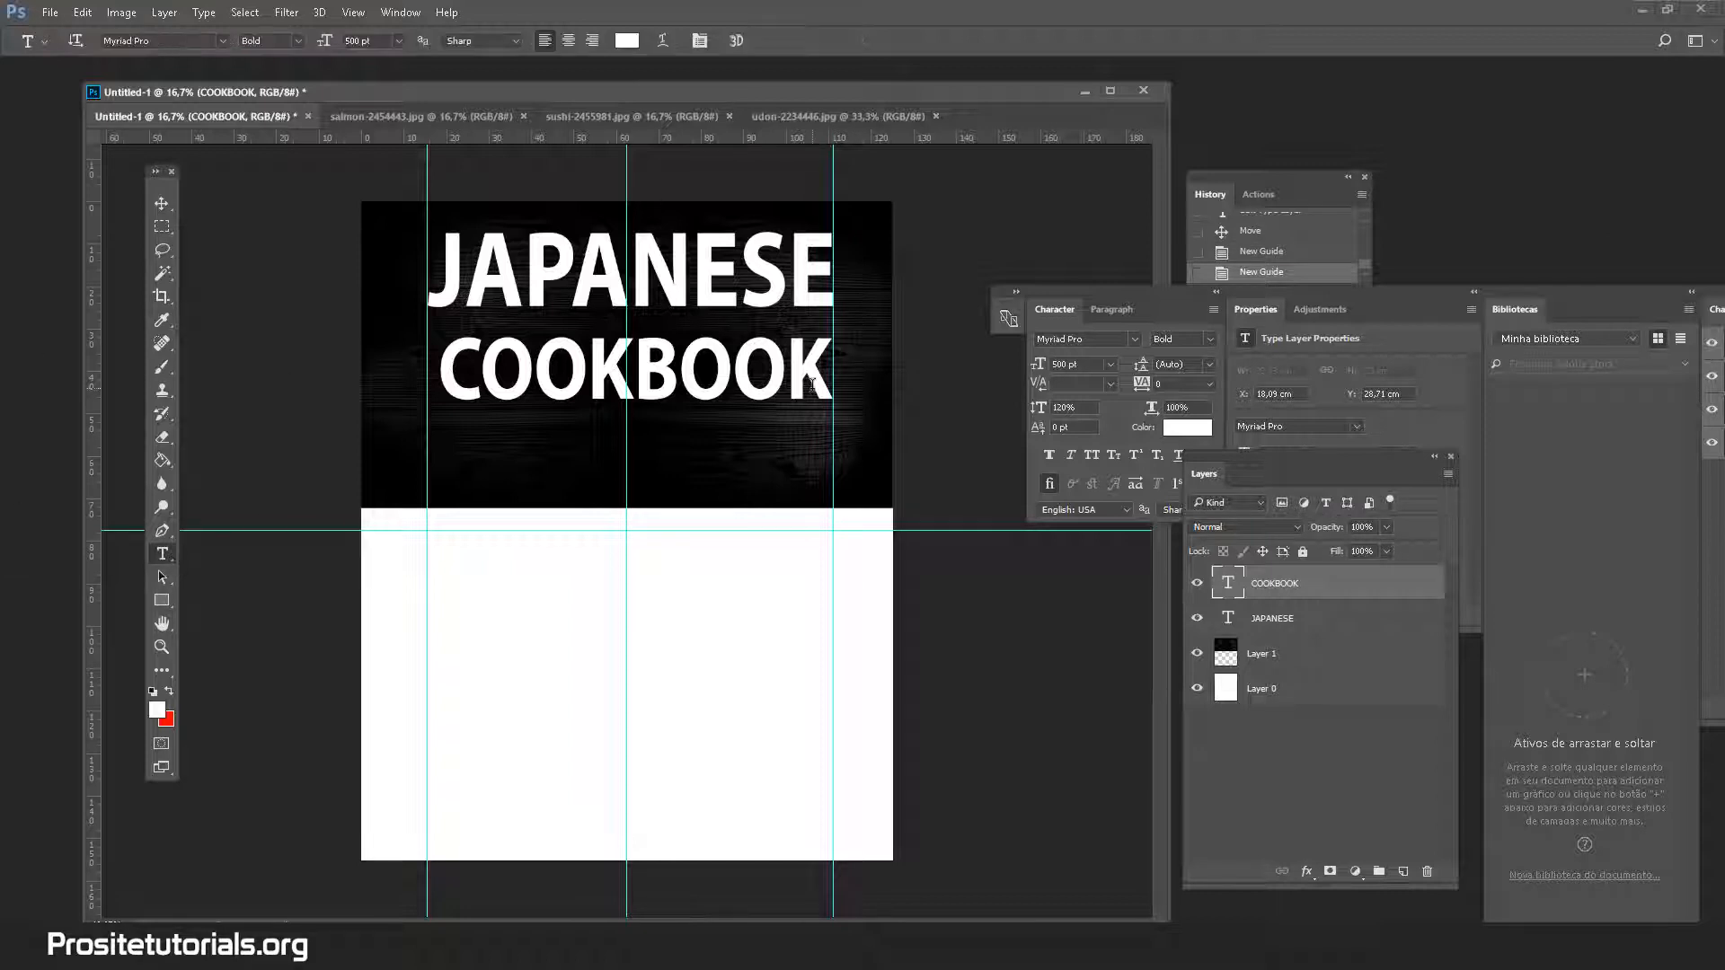
{"action": "left_click_drag", "start_coordinate": [799, 366], "coordinate": [438, 396]}
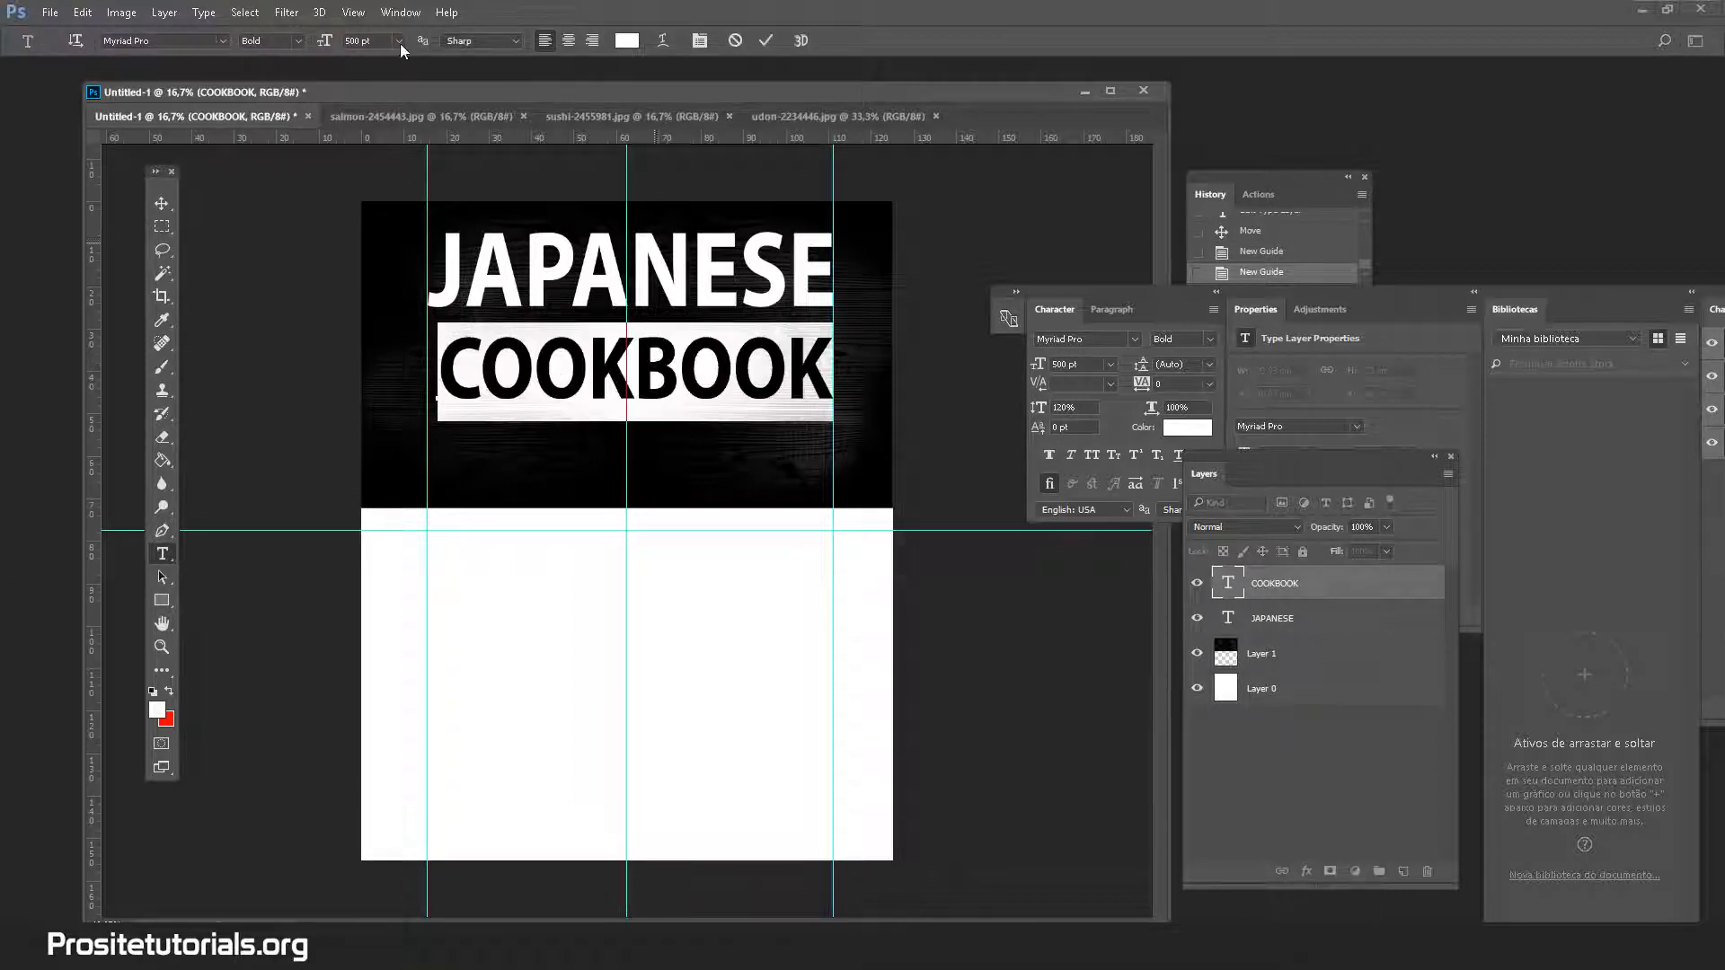
{"action": "left_click", "coordinate": [355, 41]}
{"action": "key", "text": "BackSpace"}
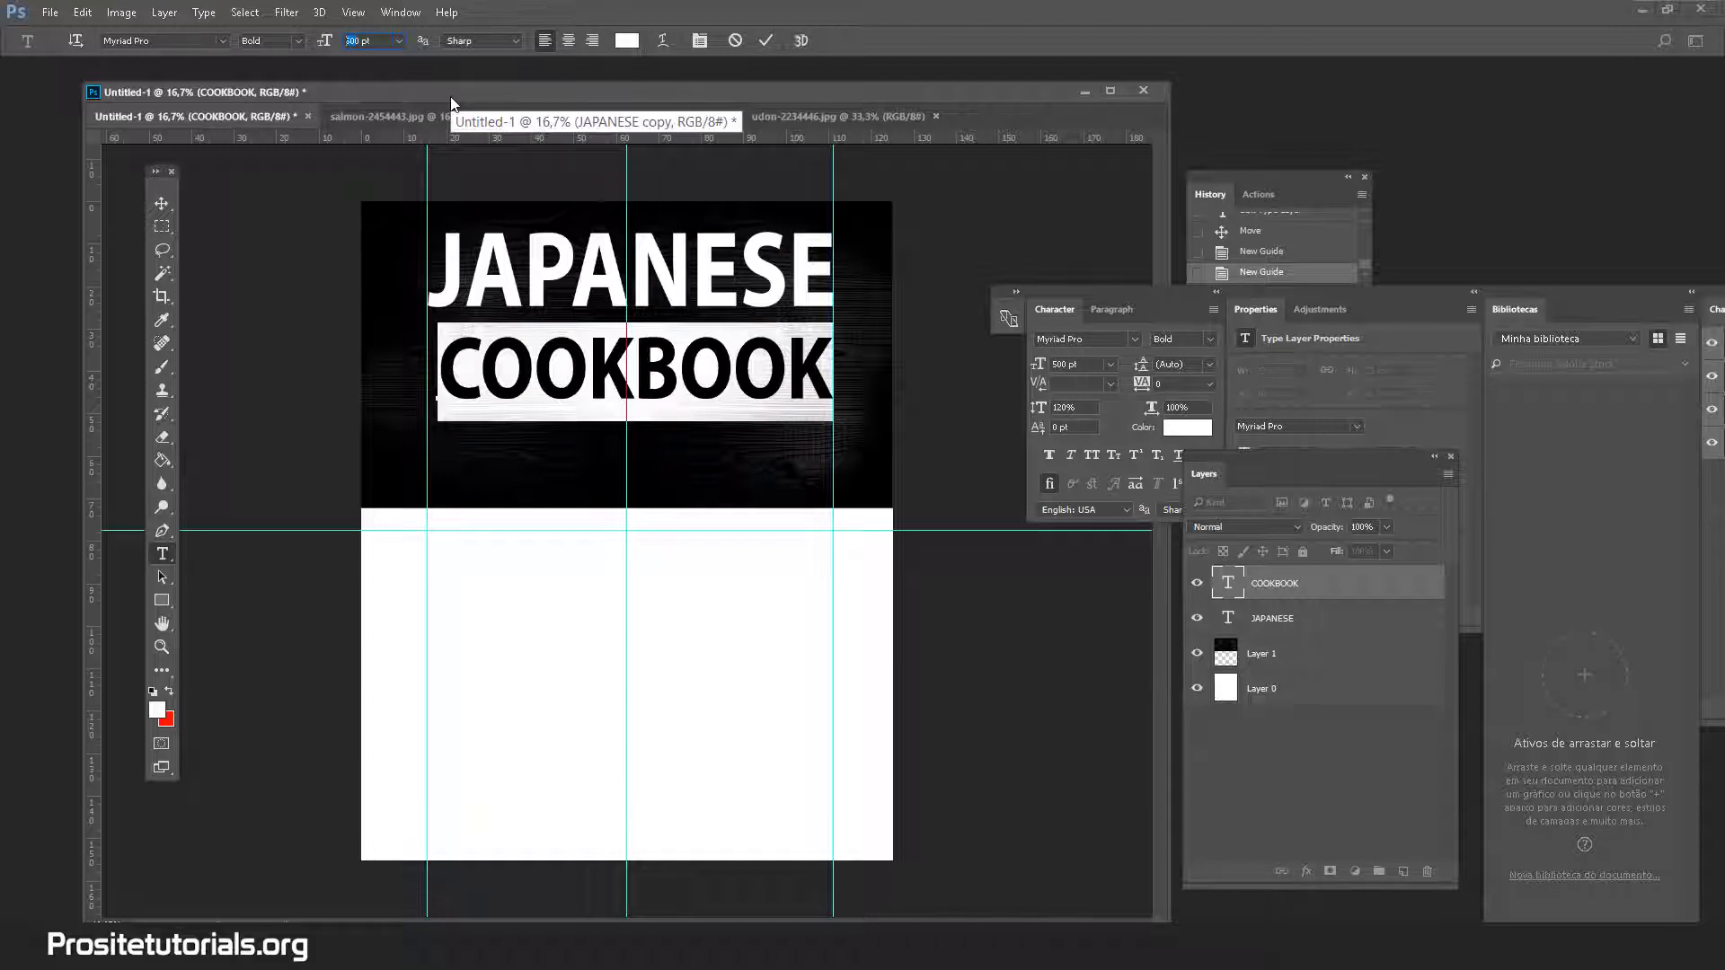
{"action": "type", "text": "55"}
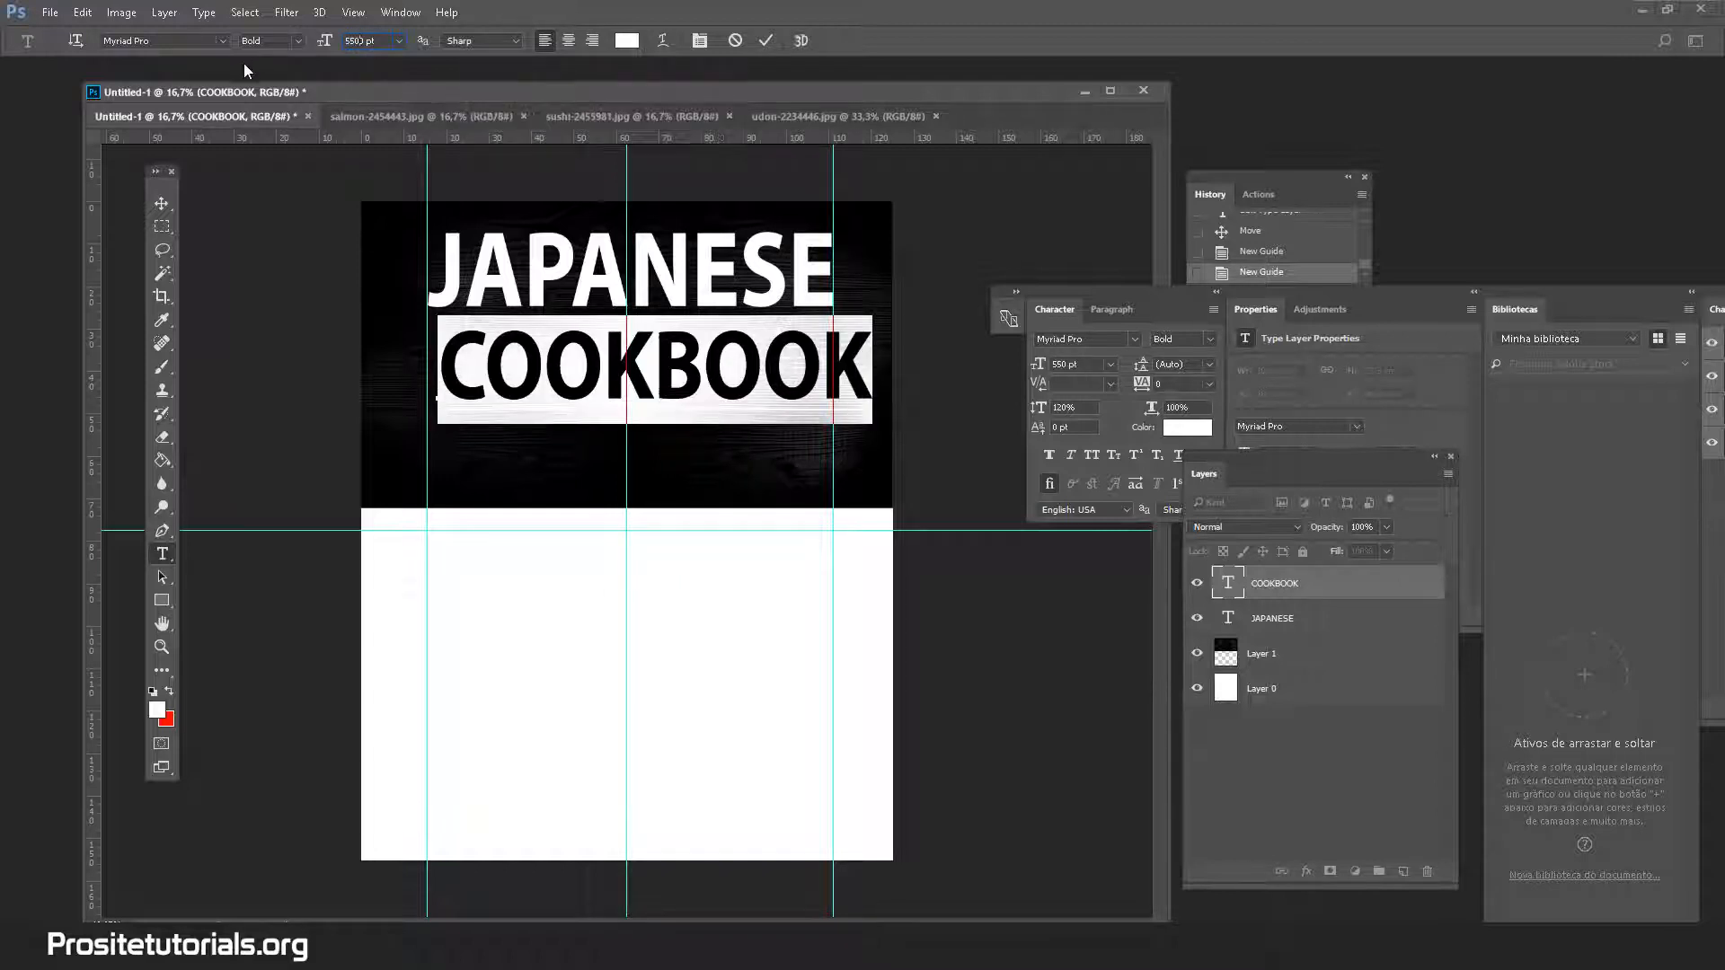
{"action": "type", "text": "0"}
{"action": "key", "text": "Return"}
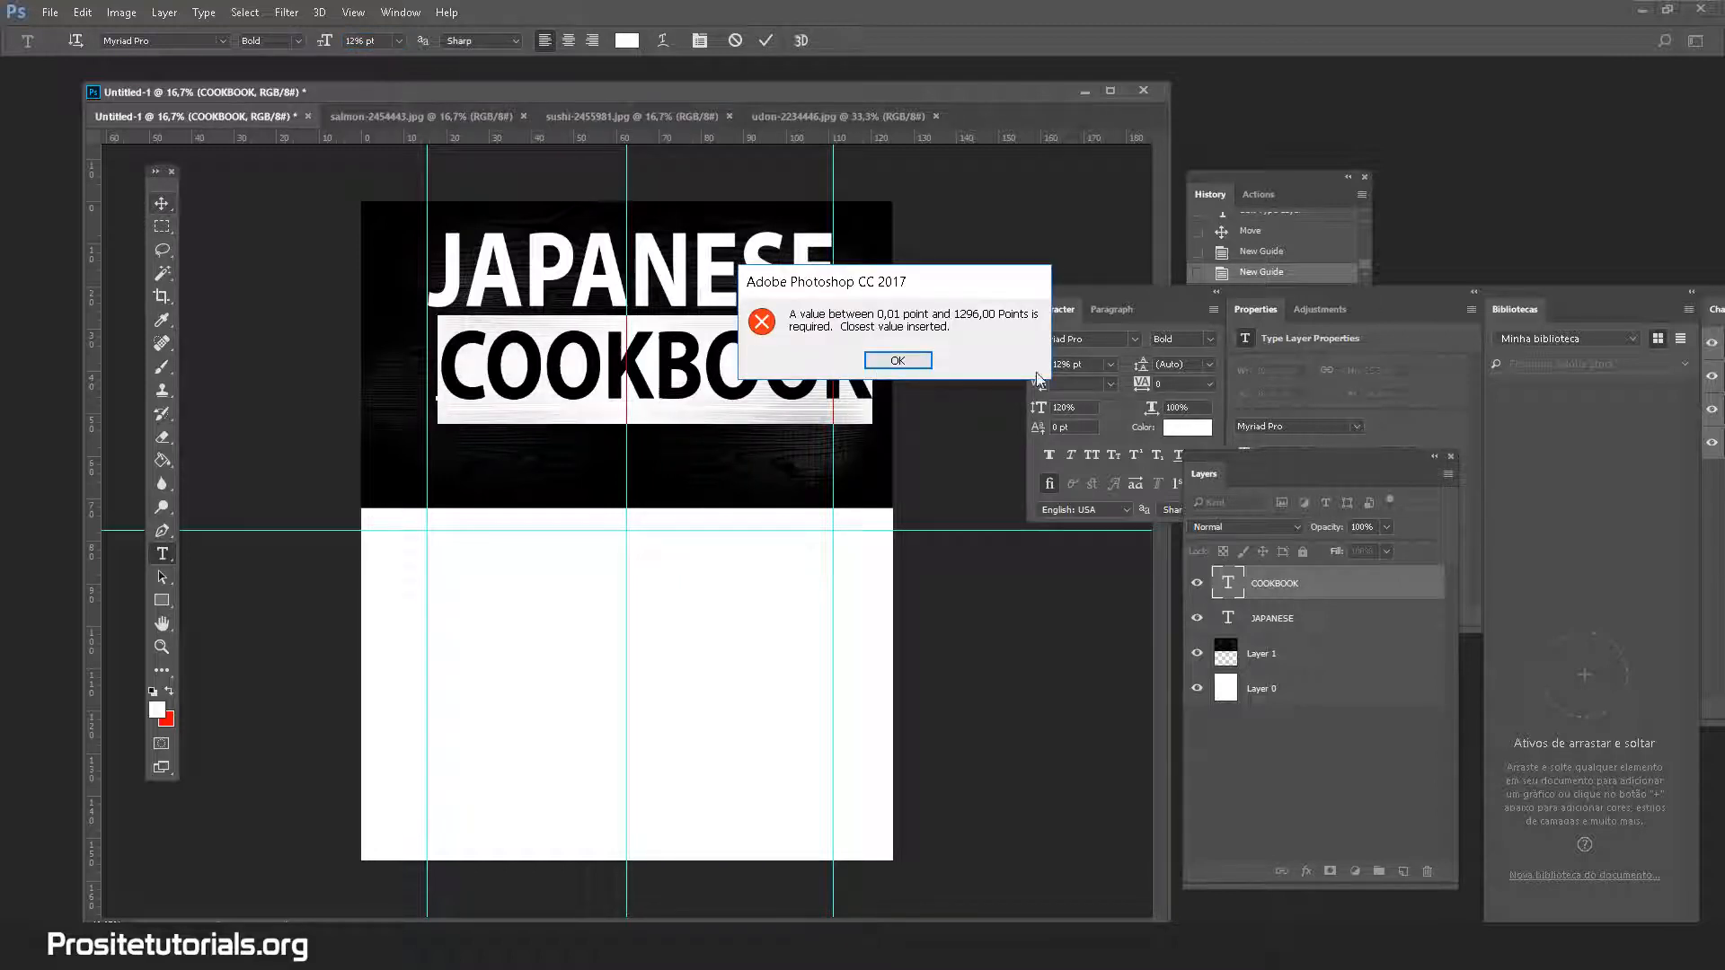
{"action": "left_click", "coordinate": [898, 361]}
{"action": "left_click", "coordinate": [161, 203]}
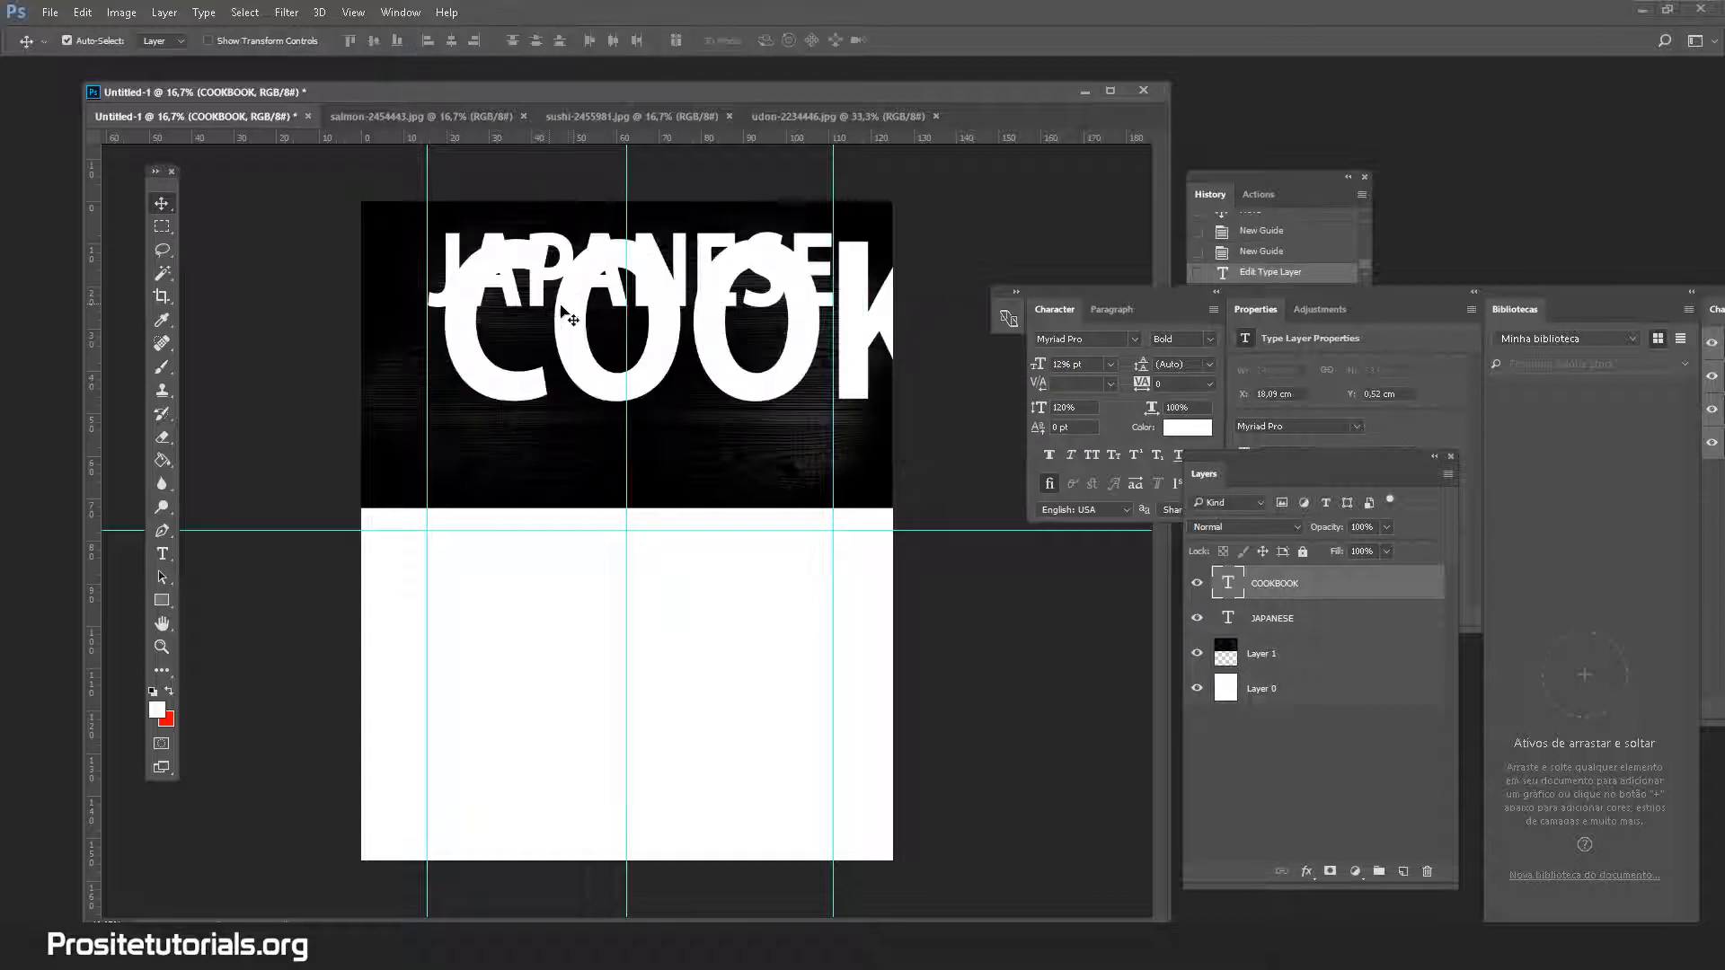
{"action": "key", "text": "ctrl+z"}
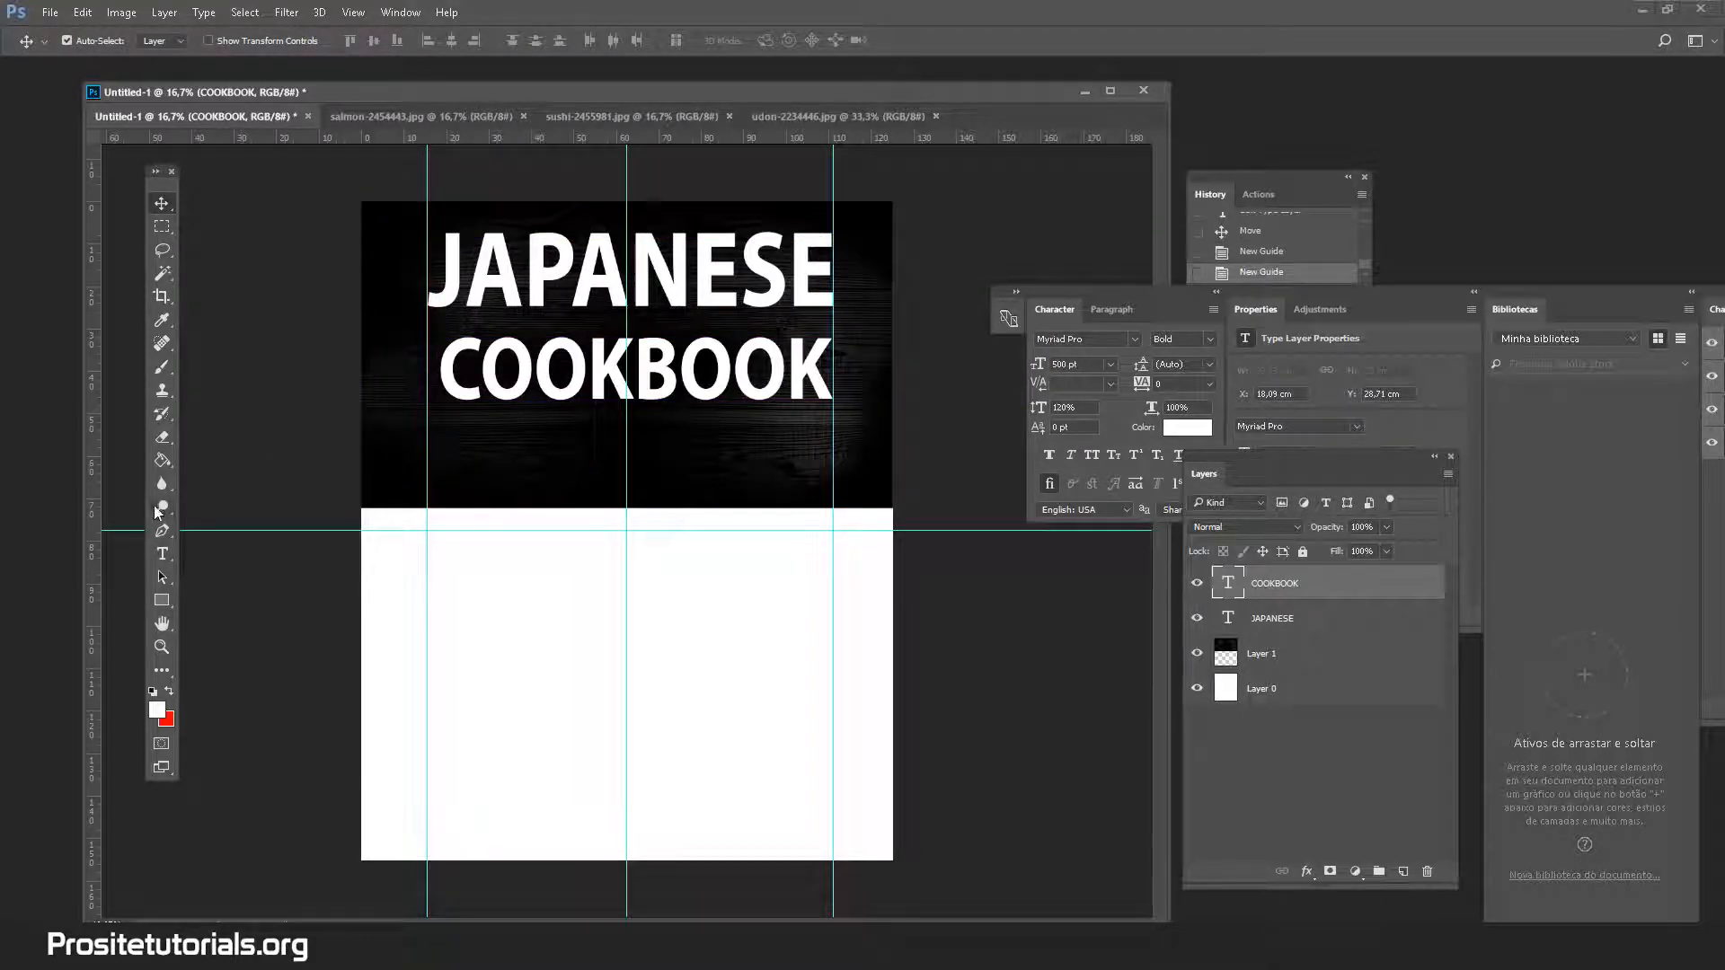
Enlarge COOKBOOK to 550 pt and move it left to centre under JAPANESE
{"action": "left_click", "coordinate": [162, 554]}
{"action": "double_click", "coordinate": [611, 364]}
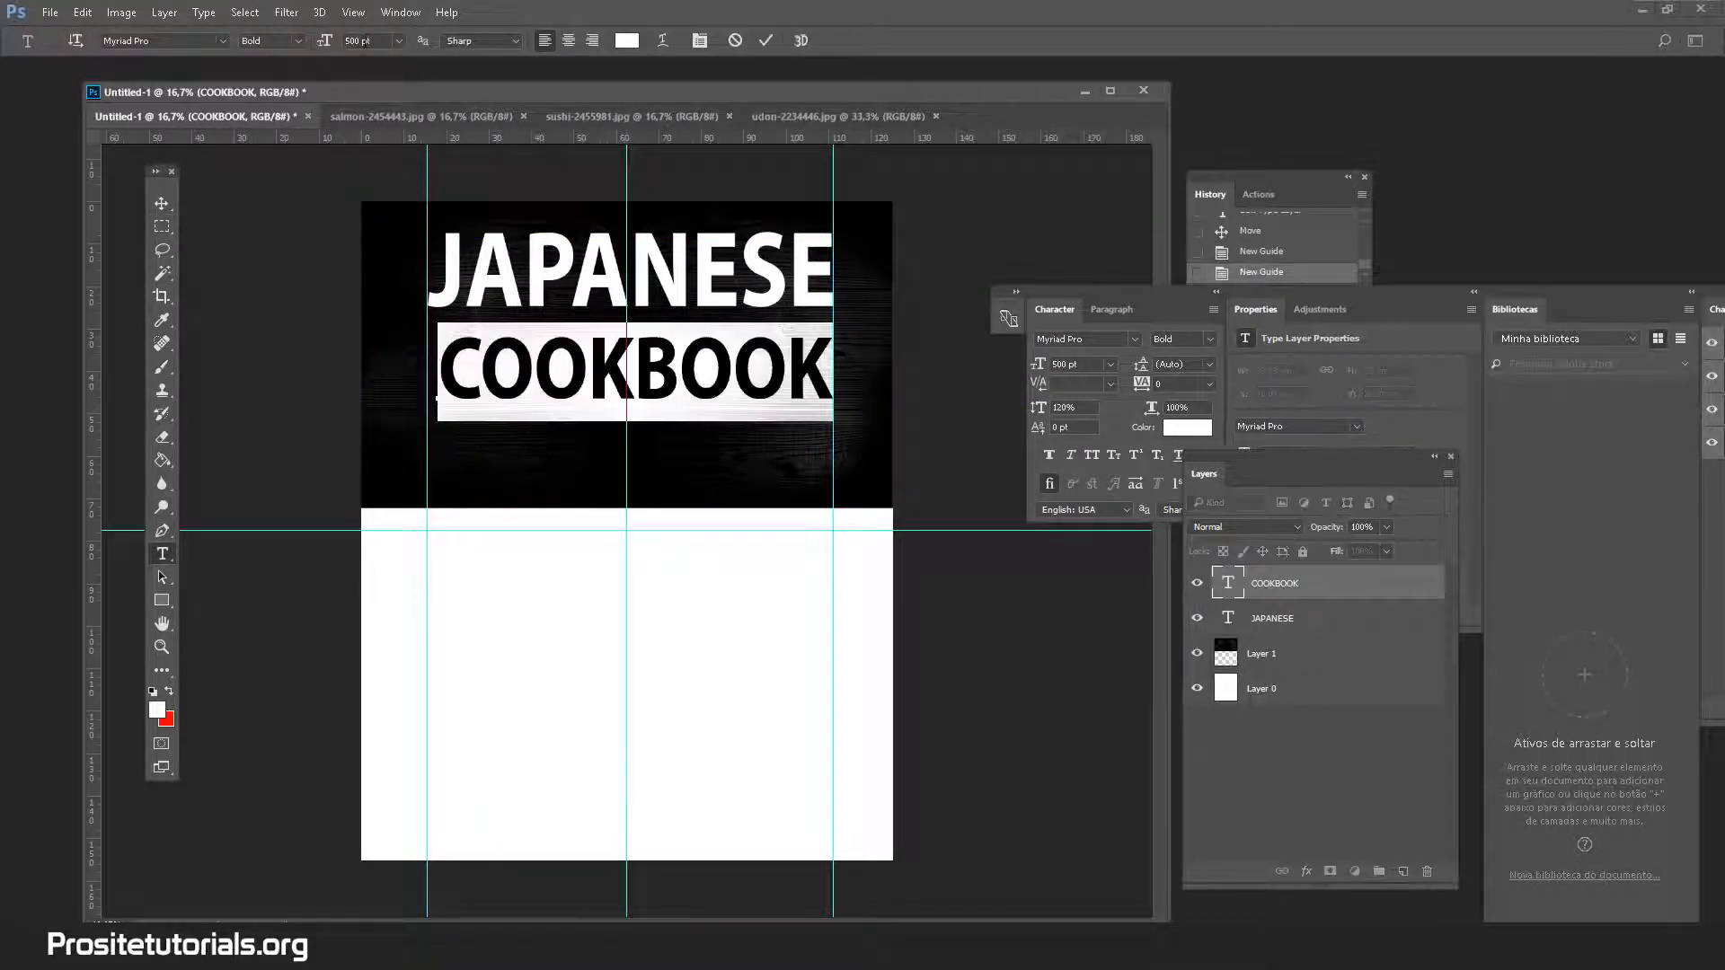
{"action": "left_click", "coordinate": [355, 41]}
{"action": "type", "text": "550"}
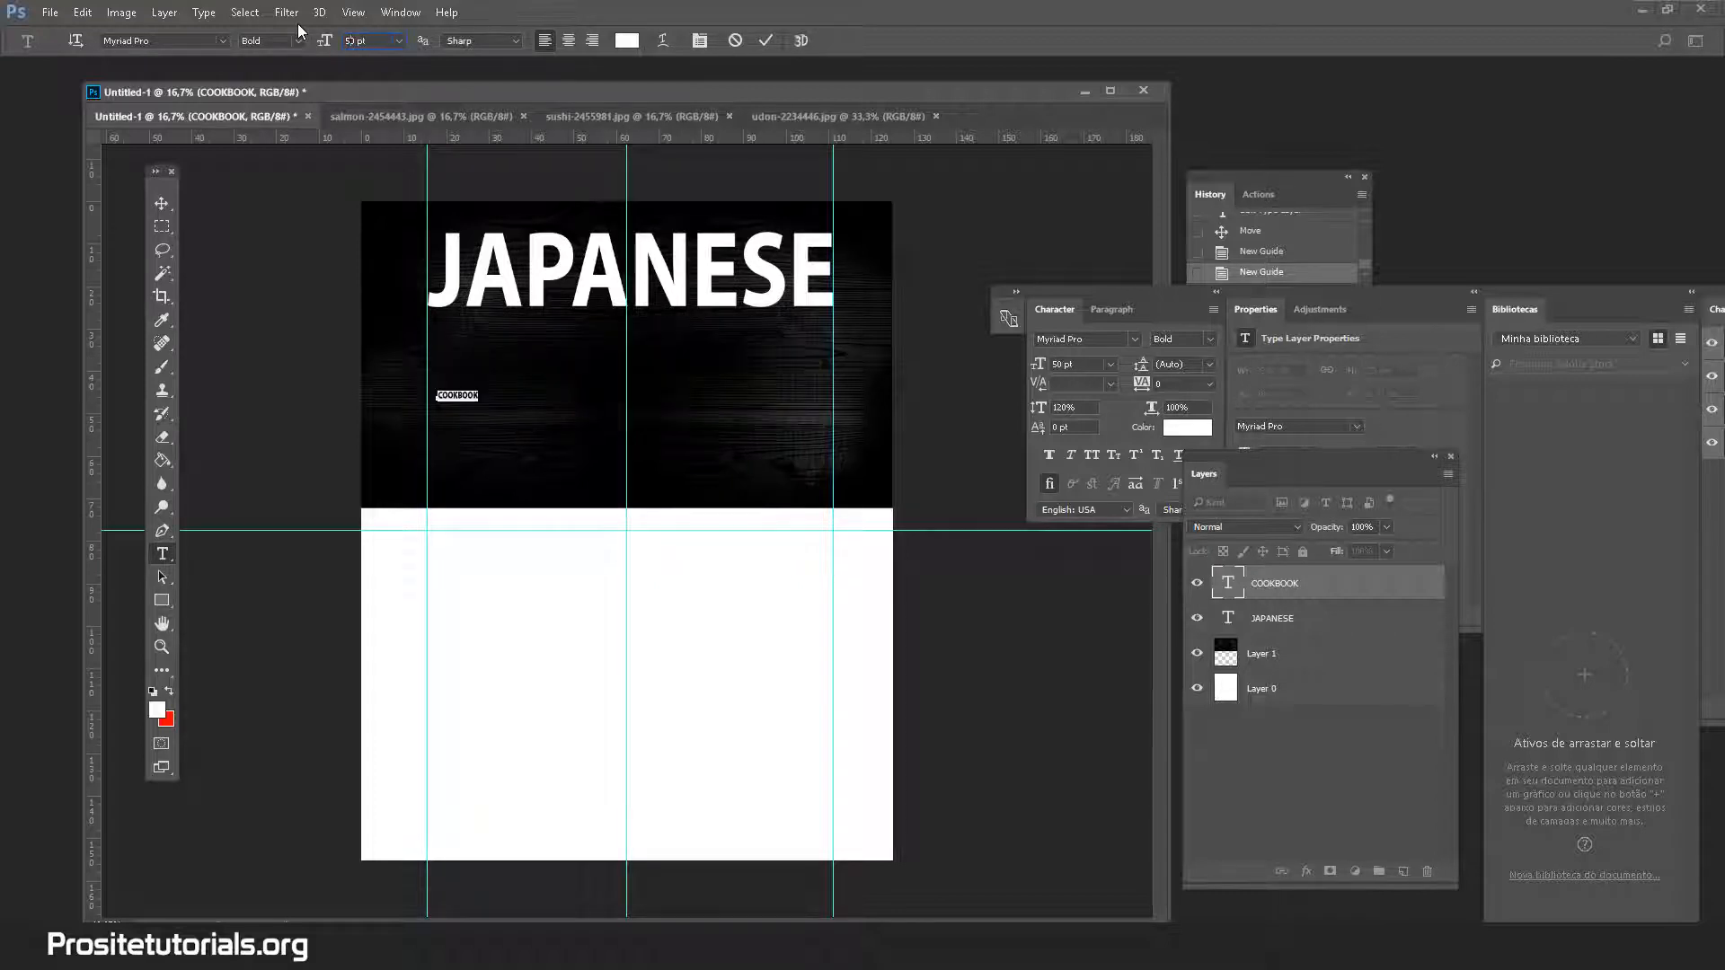
{"action": "key", "text": "Return"}
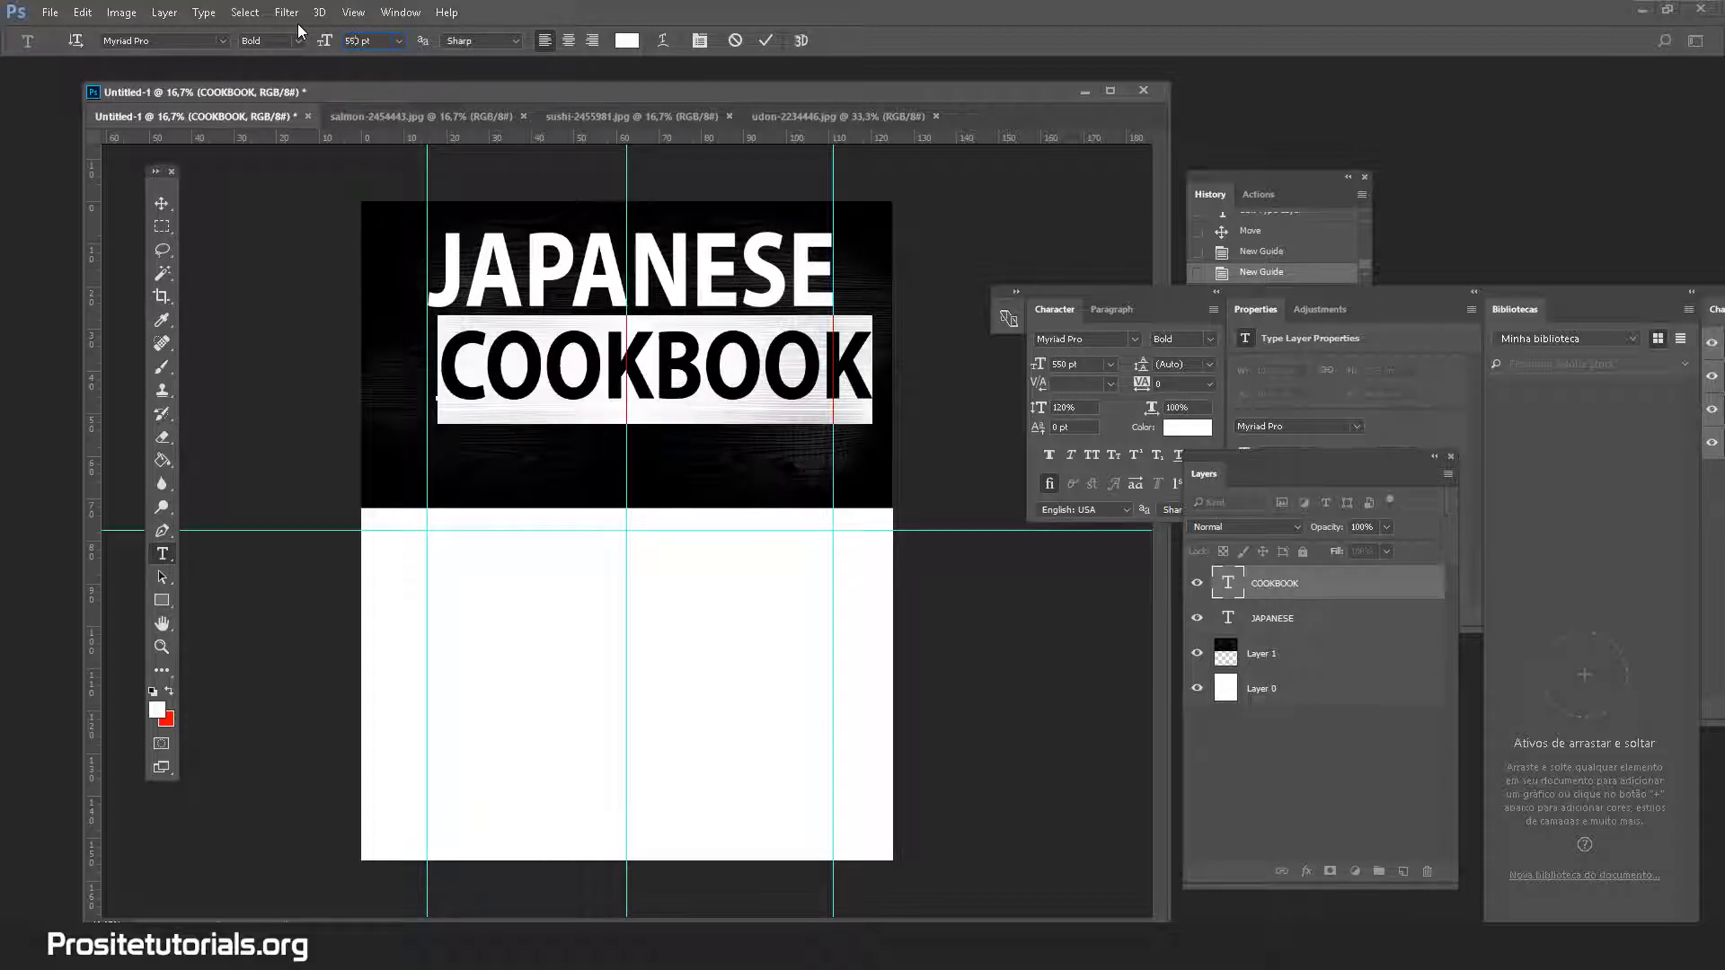
{"action": "key", "text": "ctrl+Return"}
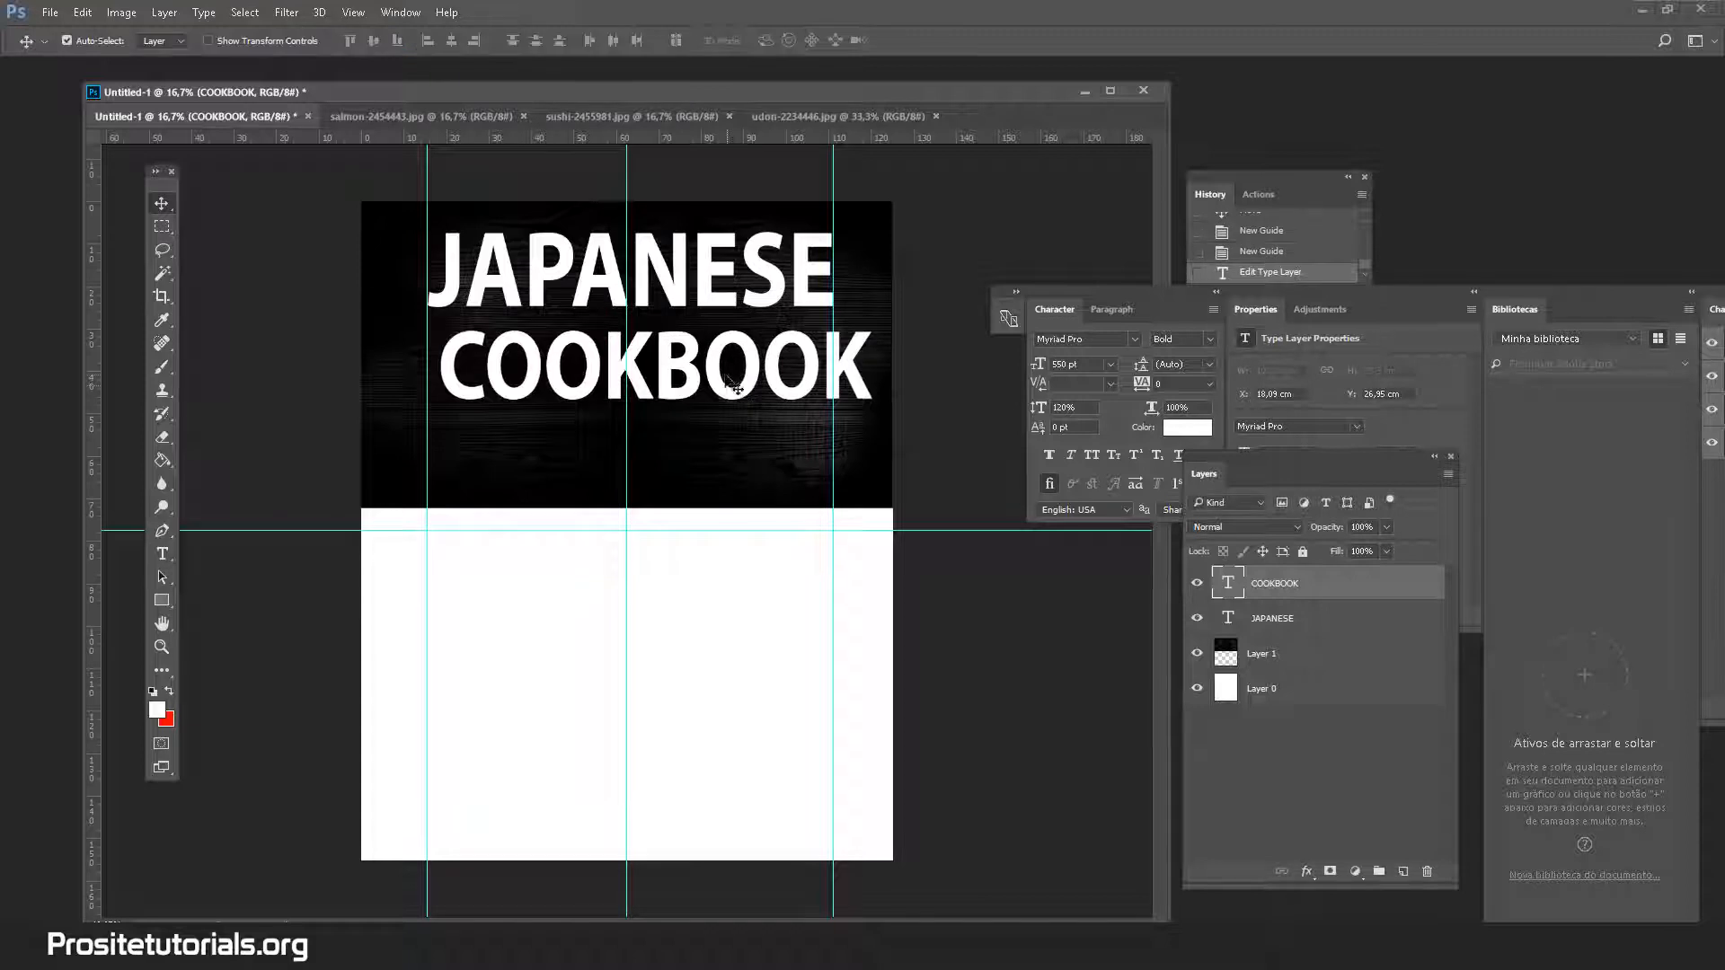
{"action": "left_click_drag", "start_coordinate": [725, 374], "coordinate": [696, 372]}
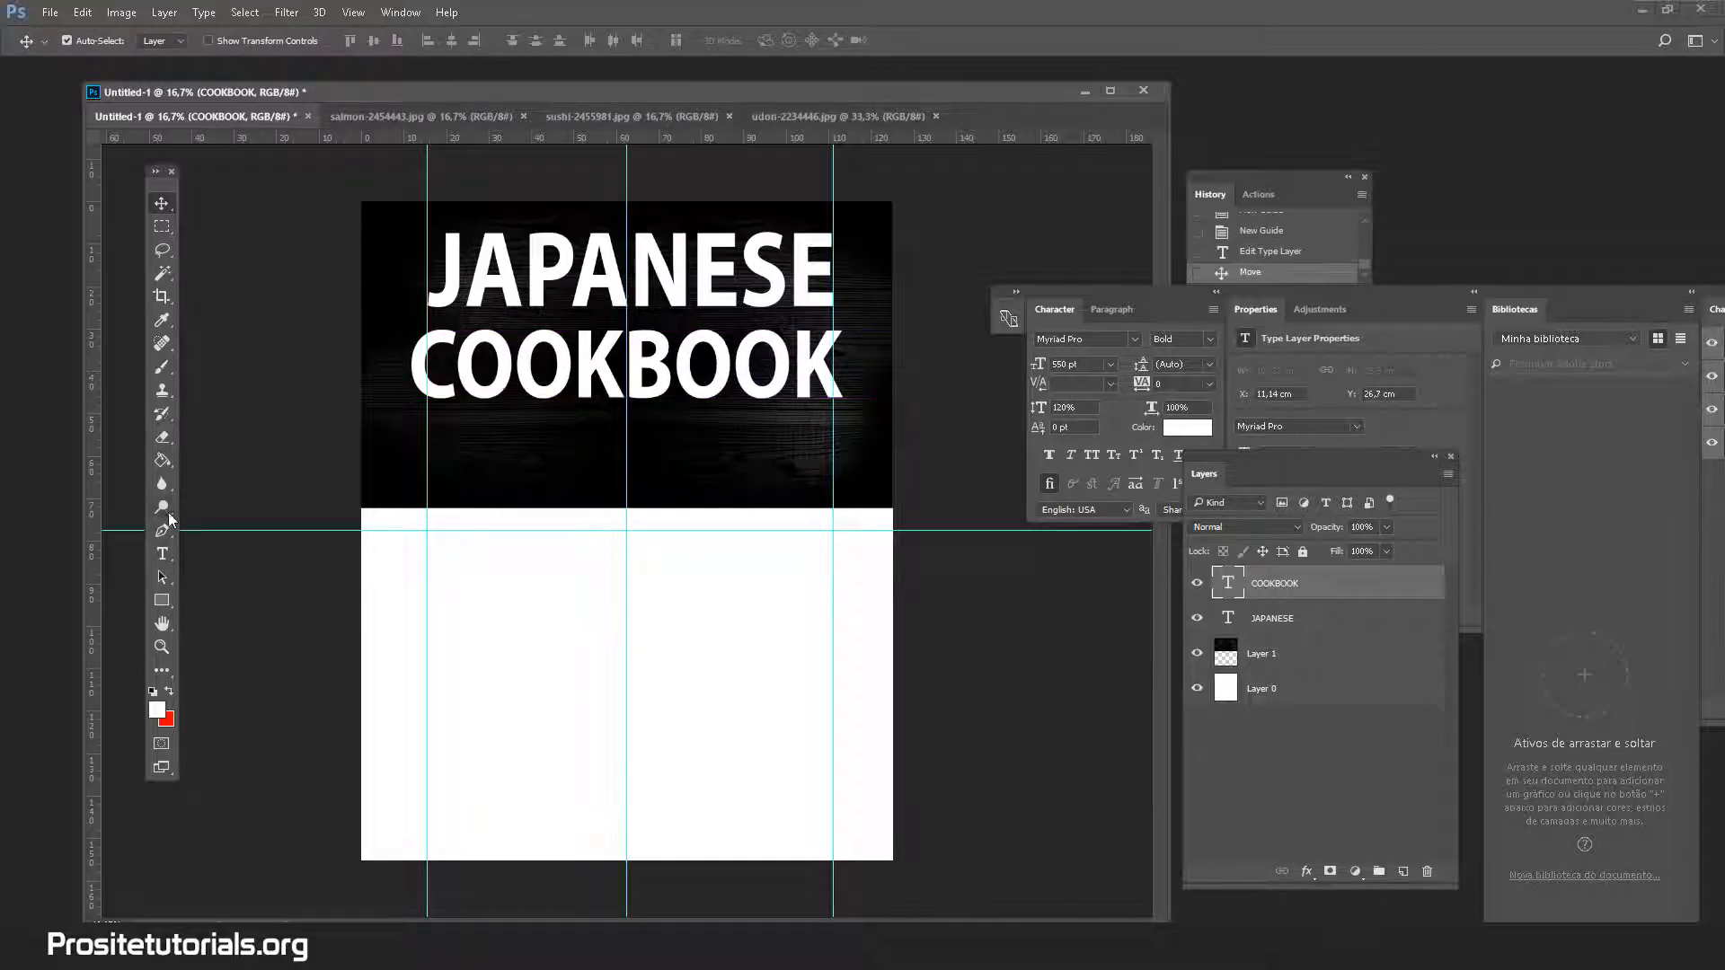
Re-enter COOKBOOK's font size and nudge it slightly right
{"action": "left_click", "coordinate": [162, 553]}
{"action": "left_click", "coordinate": [579, 366]}
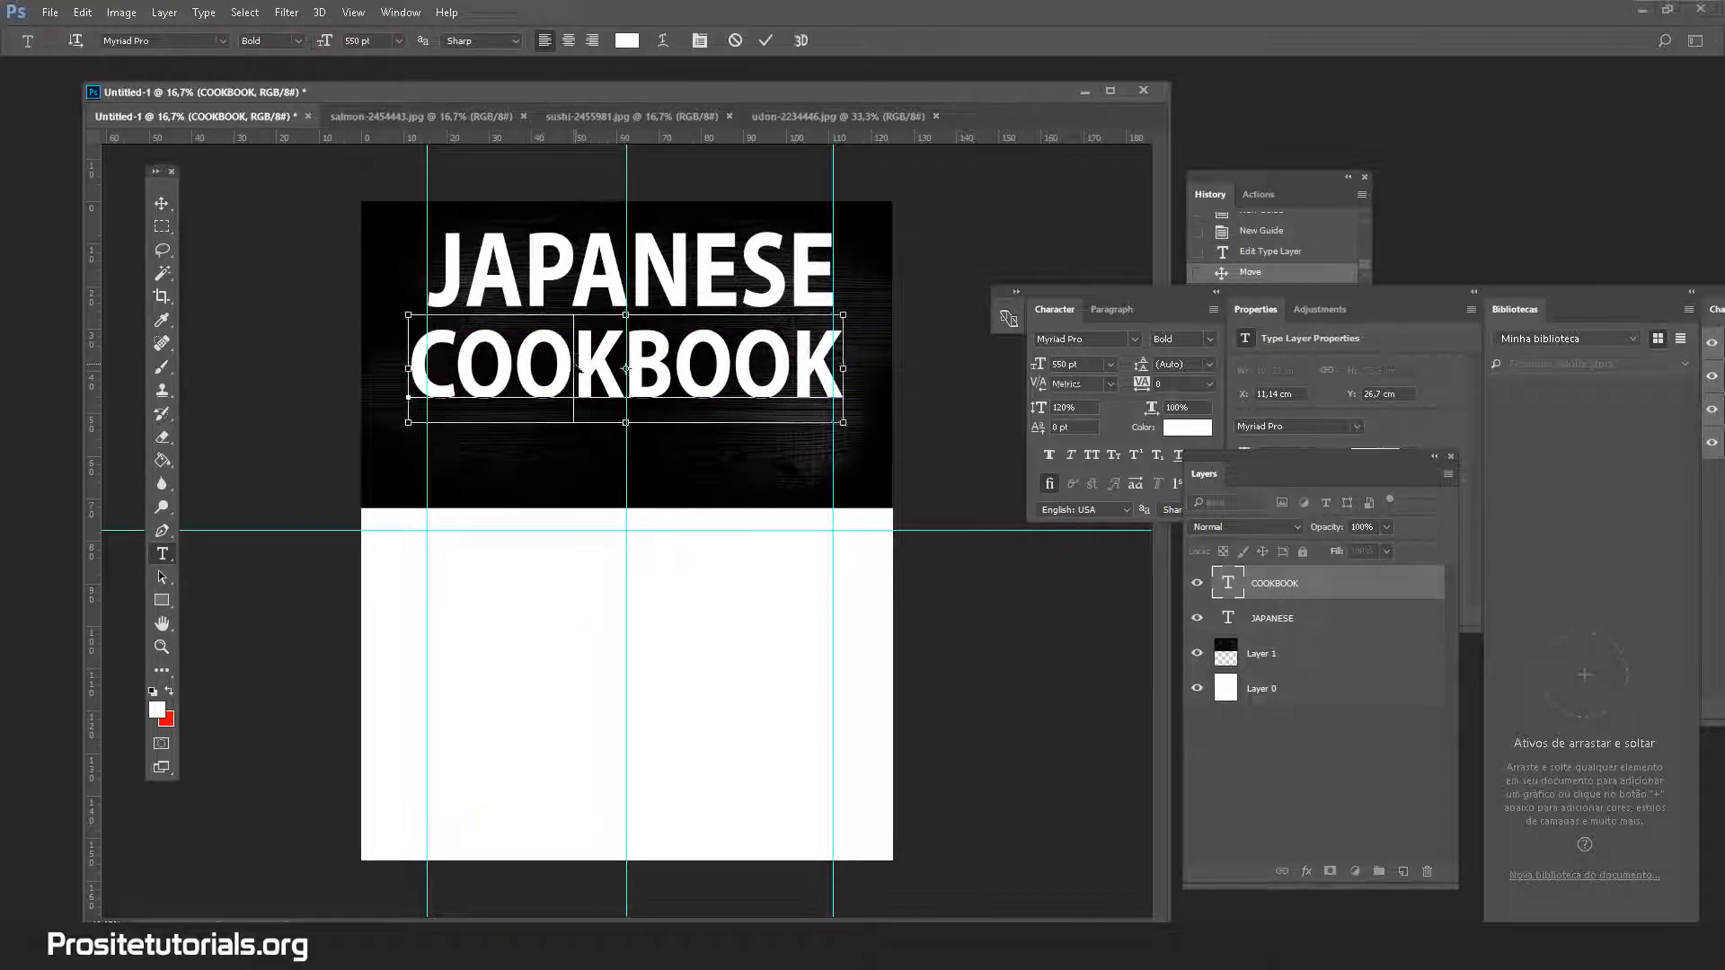
{"action": "key", "text": "ctrl+a"}
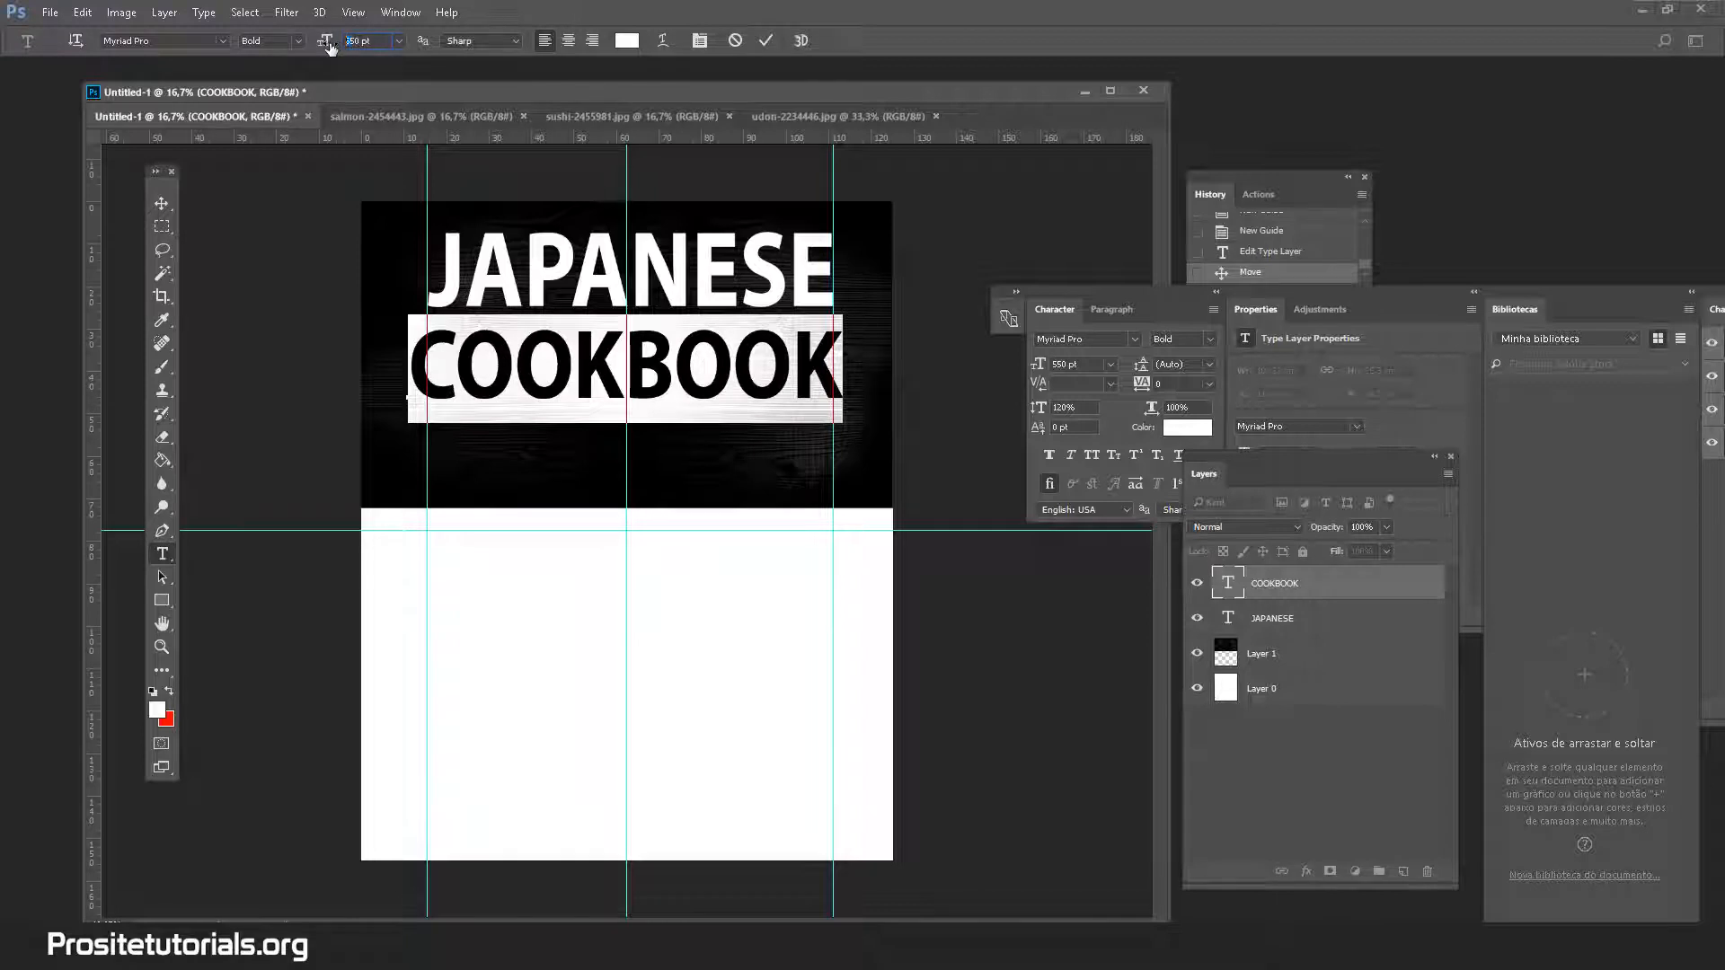
{"action": "type", "text": "50"}
{"action": "key", "text": "Return"}
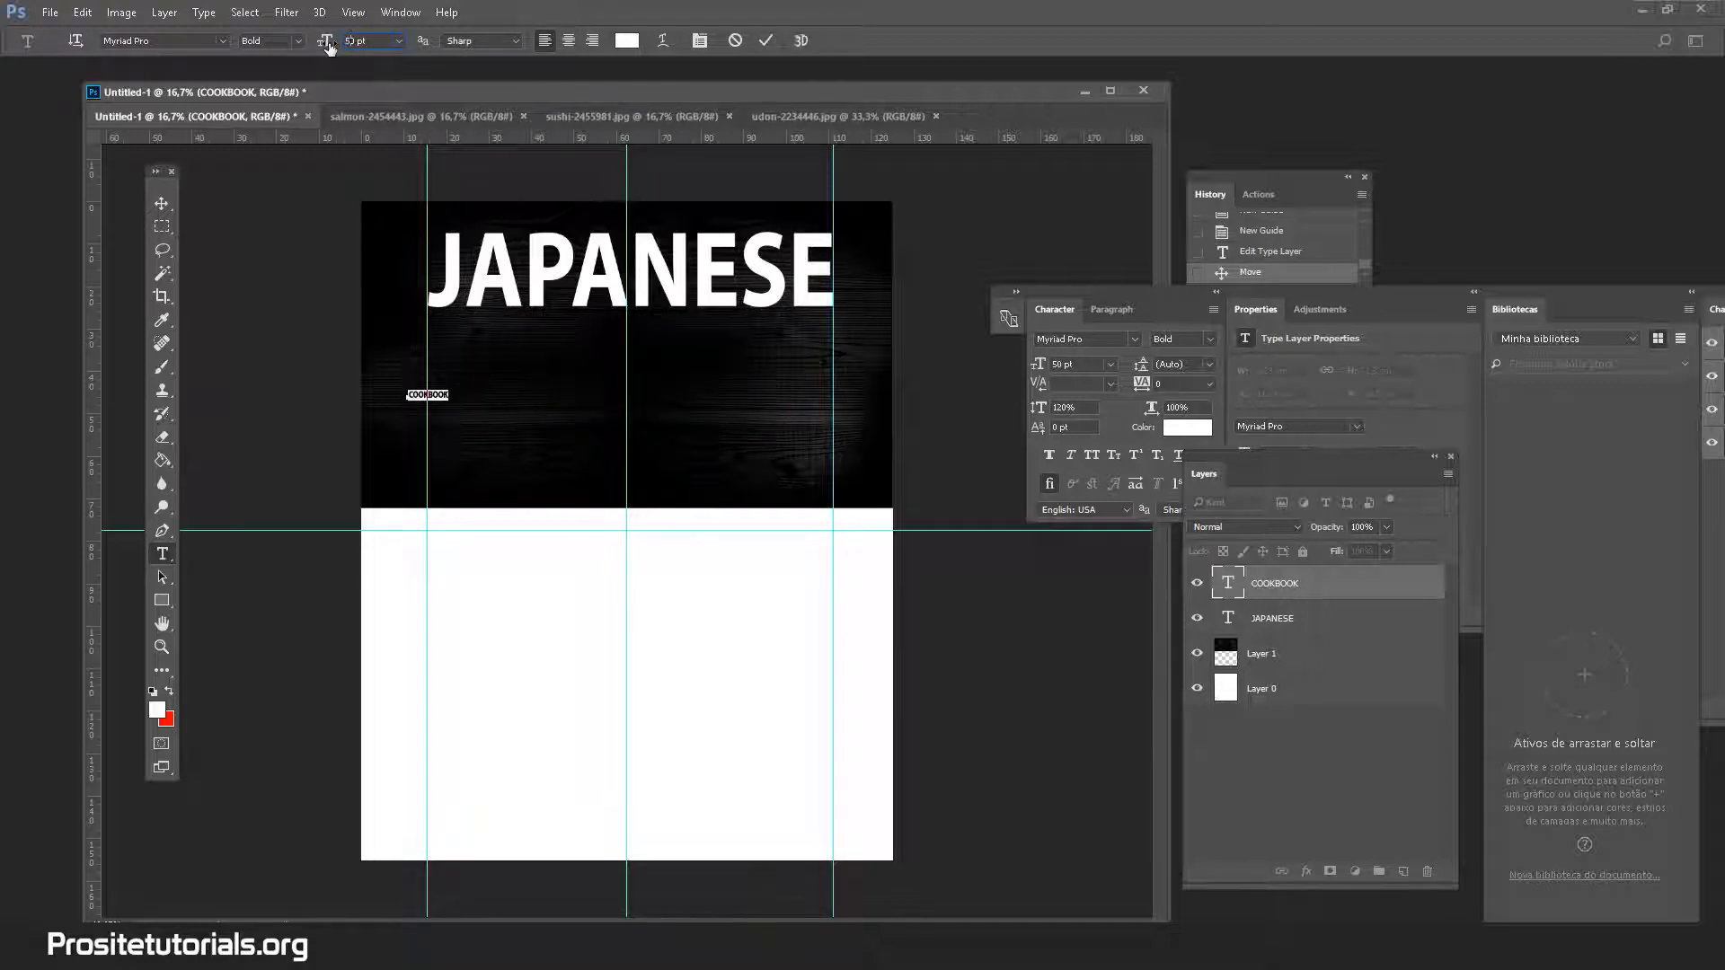
{"action": "type", "text": "3"}
{"action": "key", "text": "BackSpace"}
{"action": "type", "text": "2"}
{"action": "left_click", "coordinate": [161, 203]}
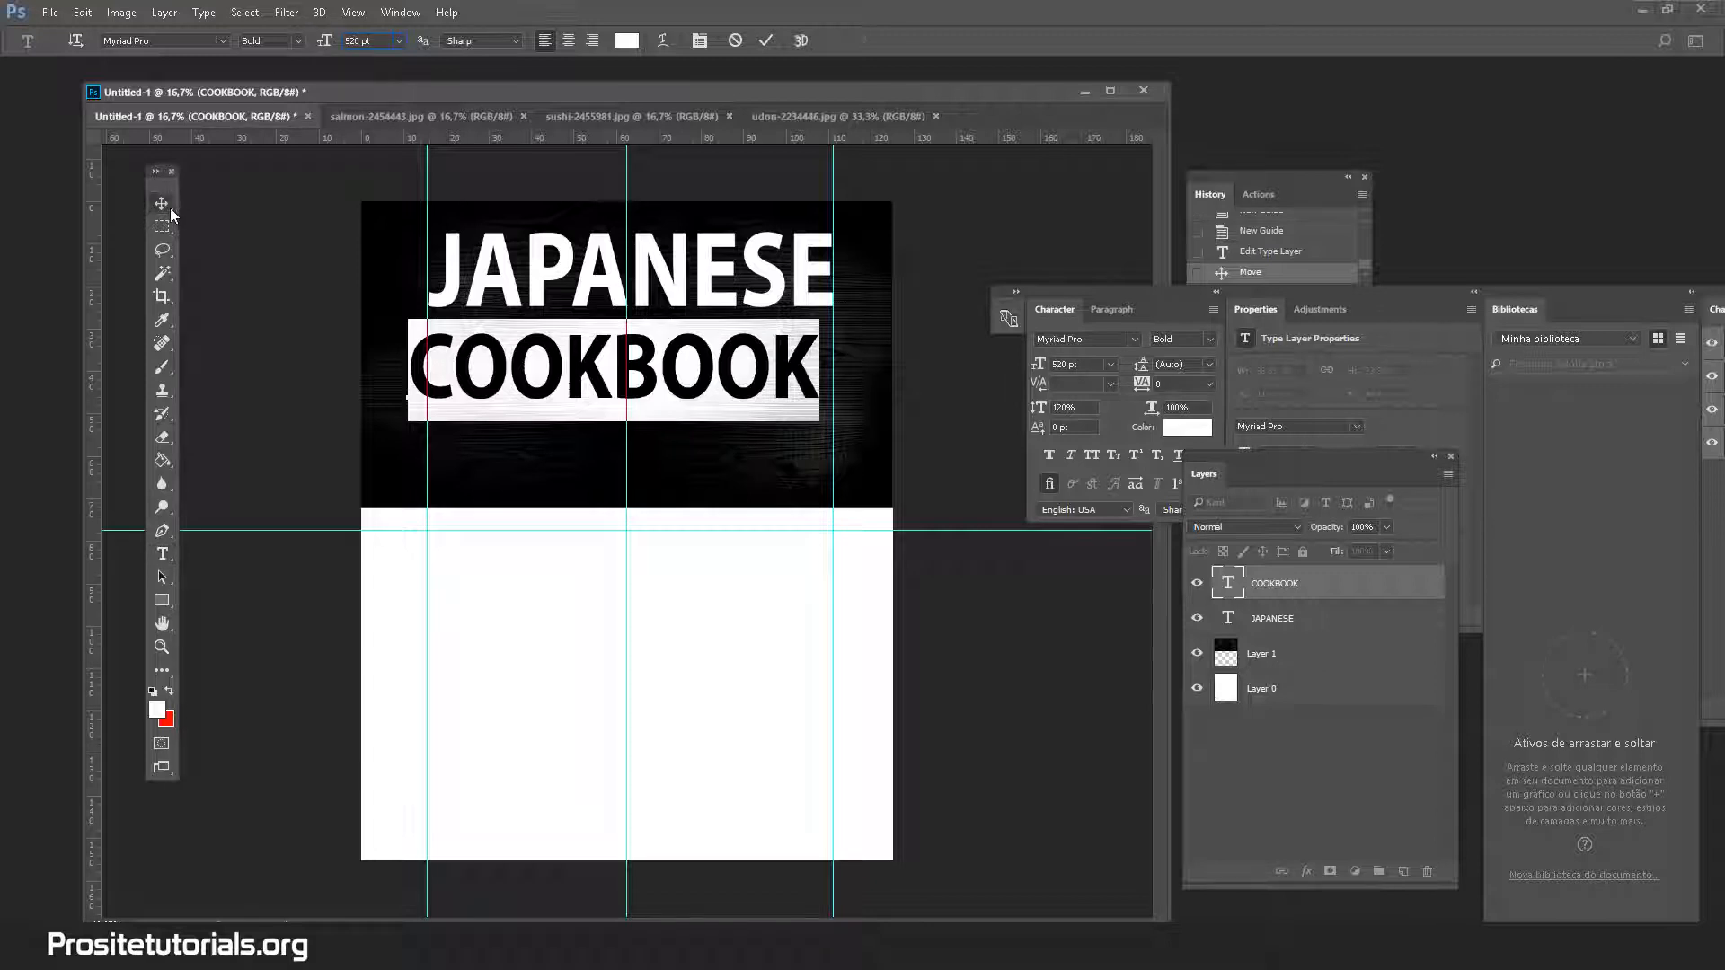
{"action": "left_click_drag", "start_coordinate": [542, 360], "coordinate": [554, 350]}
Set COOKBOOK to 515 pt and nudge it right and down to span JAPANESE's width
{"action": "left_click", "coordinate": [158, 556]}
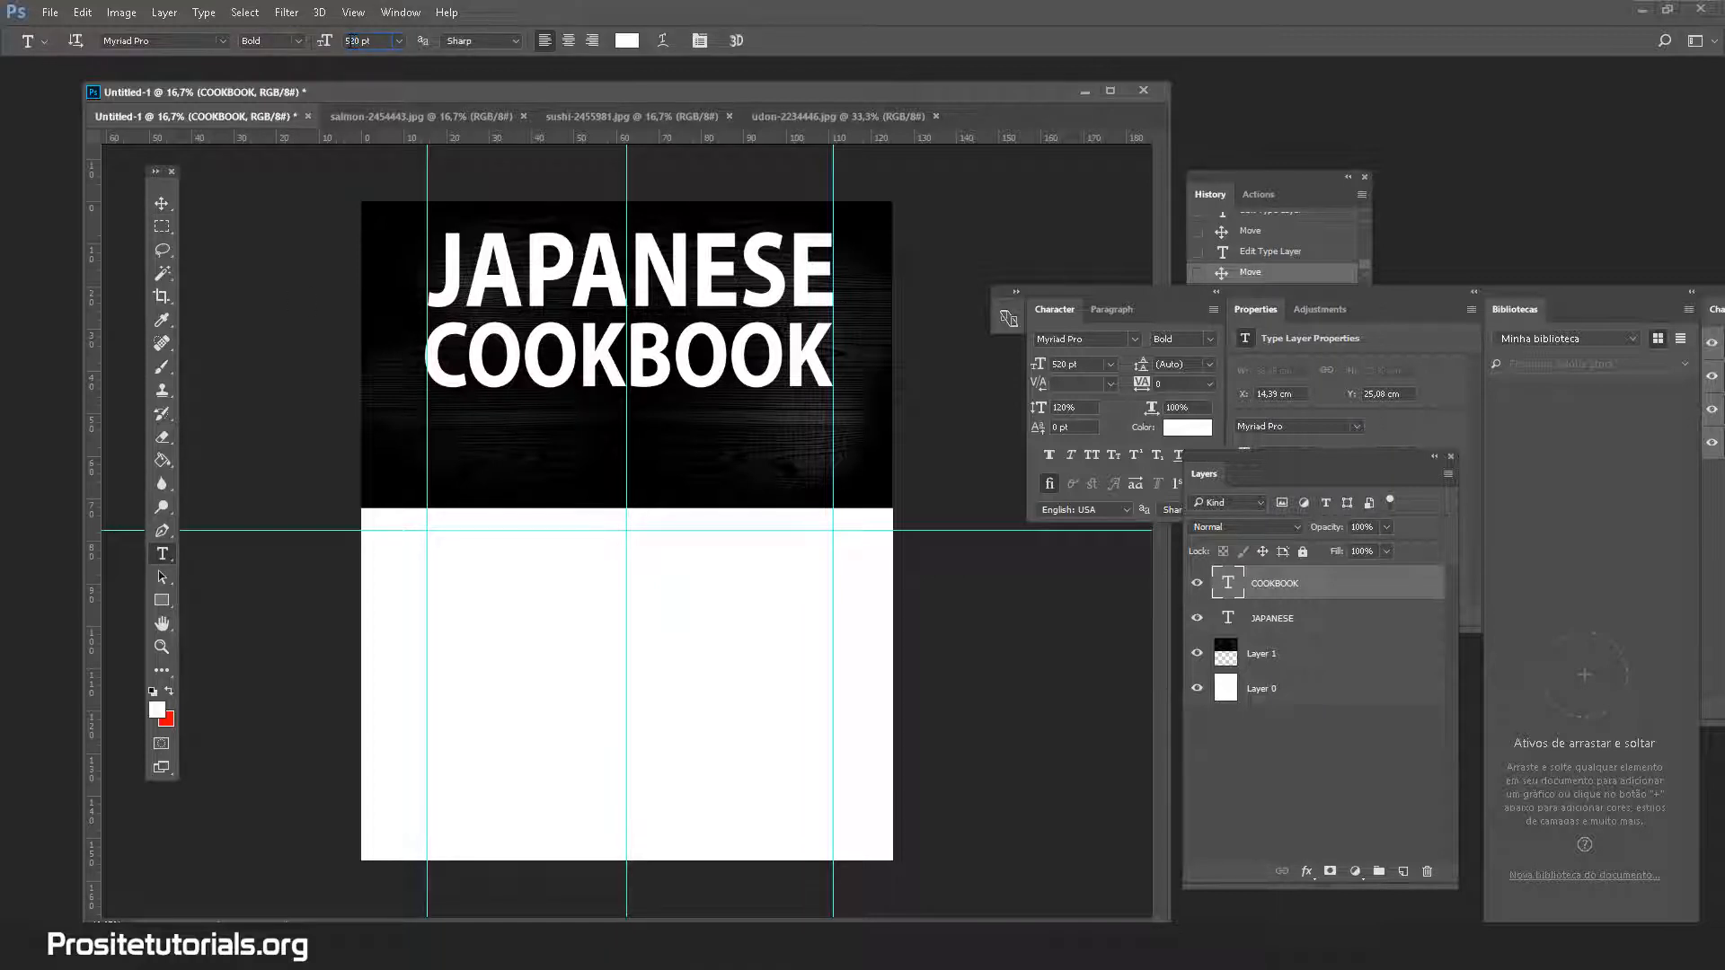
{"action": "type", "text": "515"}
{"action": "key", "text": "Return"}
{"action": "left_click", "coordinate": [161, 211]}
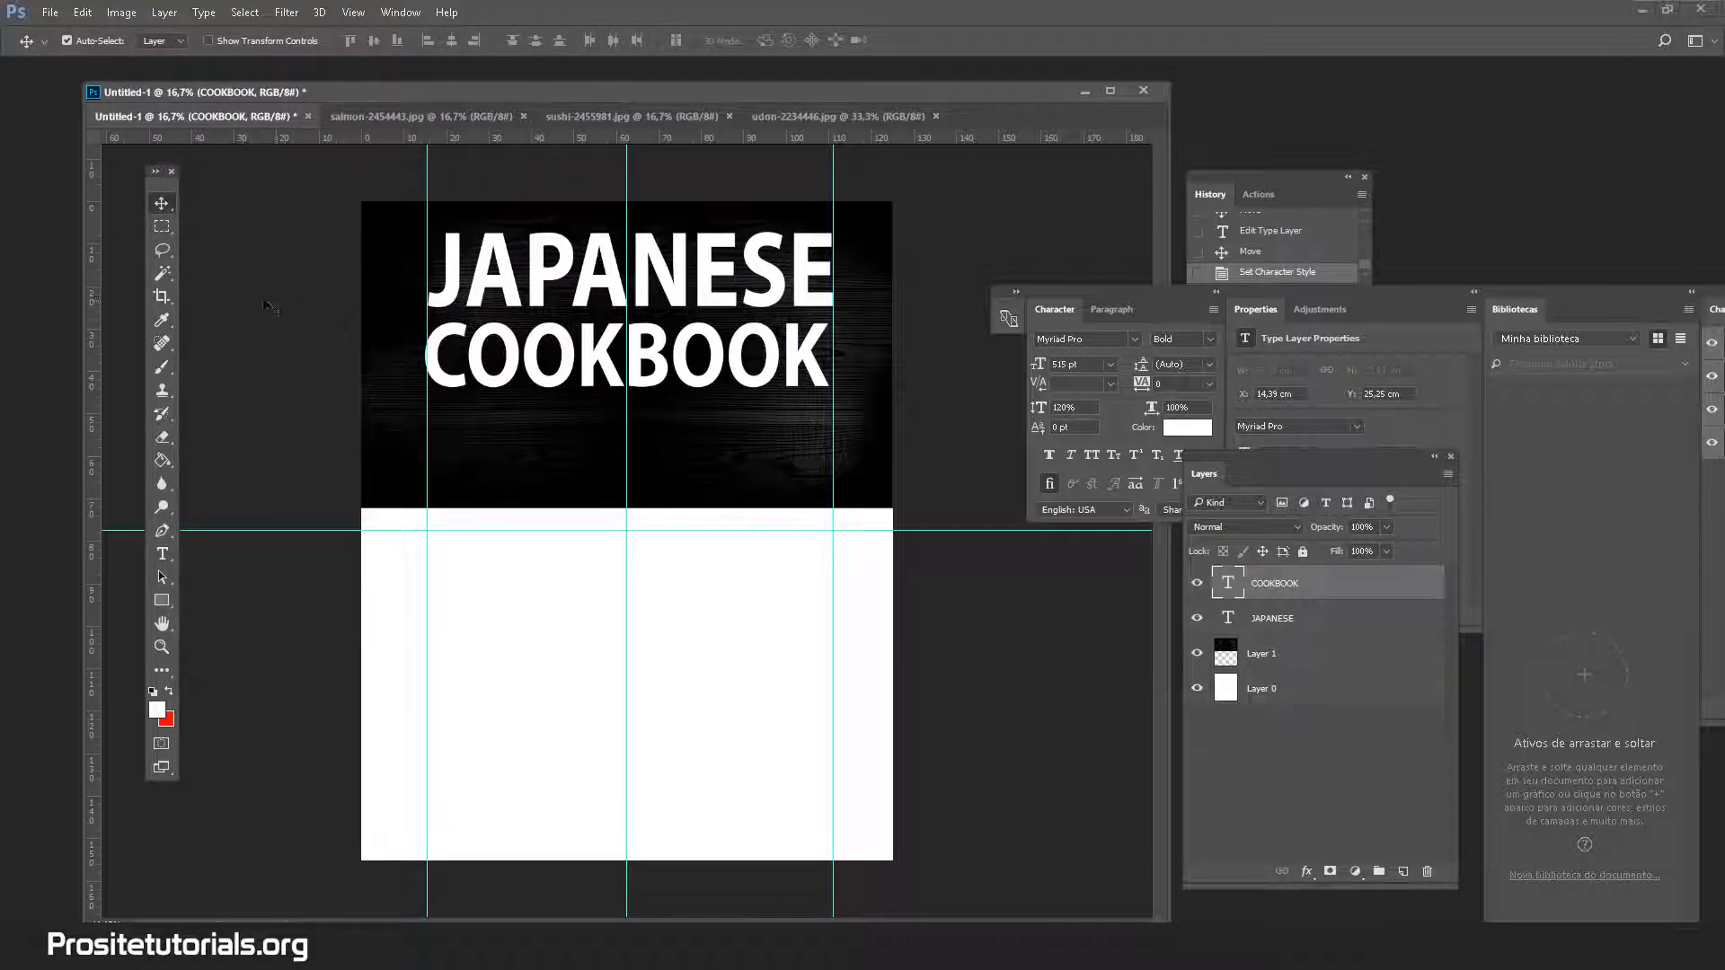
{"action": "key", "text": "Right"}
{"action": "key", "text": "Right"}
{"action": "key", "text": "Right"}
{"action": "key", "text": "Right"}
{"action": "key", "text": "Right"}
{"action": "key", "text": "Right"}
{"action": "key", "text": "Right"}
{"action": "key", "text": "Right"}
{"action": "key", "text": "Right"}
{"action": "key", "text": "Right"}
{"action": "key", "text": "Right"}
{"action": "key", "text": "Right"}
{"action": "key", "text": "Right"}
{"action": "key", "text": "Right"}
{"action": "key", "text": "Right"}
{"action": "key", "text": "Right"}
{"action": "key", "text": "Right"}
{"action": "key", "text": "Right"}
{"action": "key", "text": "Right"}
{"action": "key", "text": "Right"}
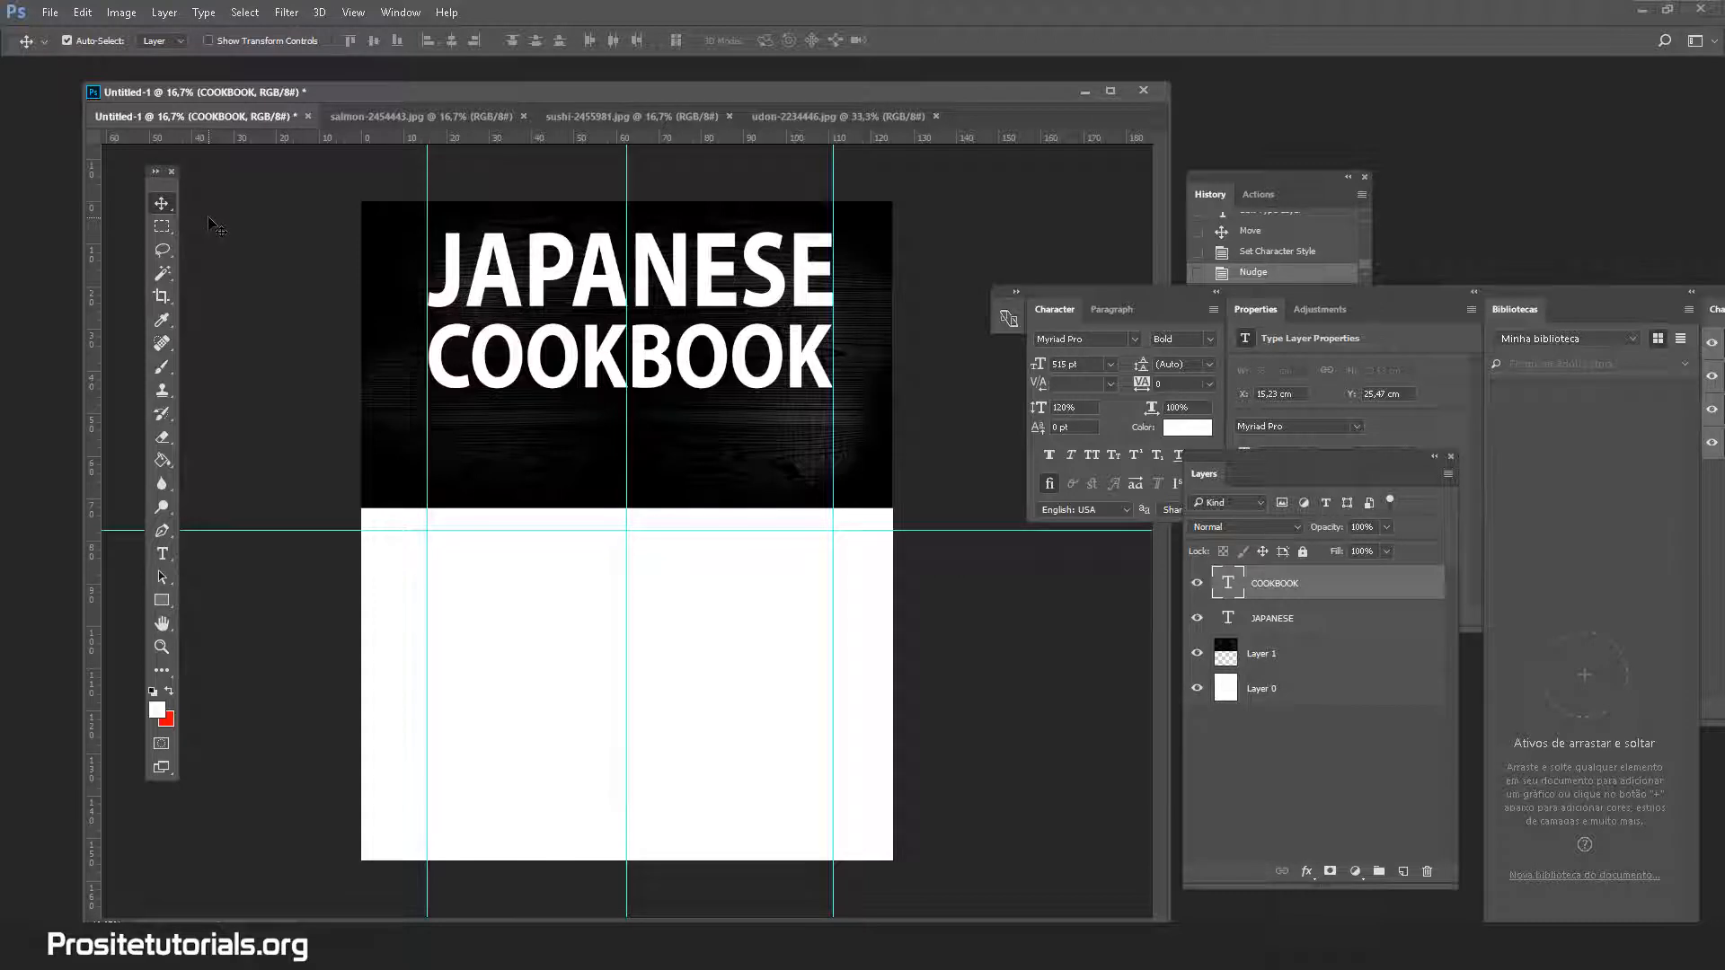
{"action": "key", "text": "Down"}
{"action": "key", "text": "Down"}
{"action": "key", "text": "Down"}
{"action": "key", "text": "Down"}
{"action": "key", "text": "Down"}
{"action": "key", "text": "Down"}
{"action": "key", "text": "Down"}
{"action": "key", "text": "Down"}
{"action": "key", "text": "Down"}
{"action": "key", "text": "Down"}
{"action": "key", "text": "Down"}
{"action": "key", "text": "Down"}
{"action": "key", "text": "Down"}
{"action": "key", "text": "Down"}
{"action": "key", "text": "Down"}
{"action": "key", "text": "Down"}
{"action": "key", "text": "Down"}
{"action": "key", "text": "Down"}
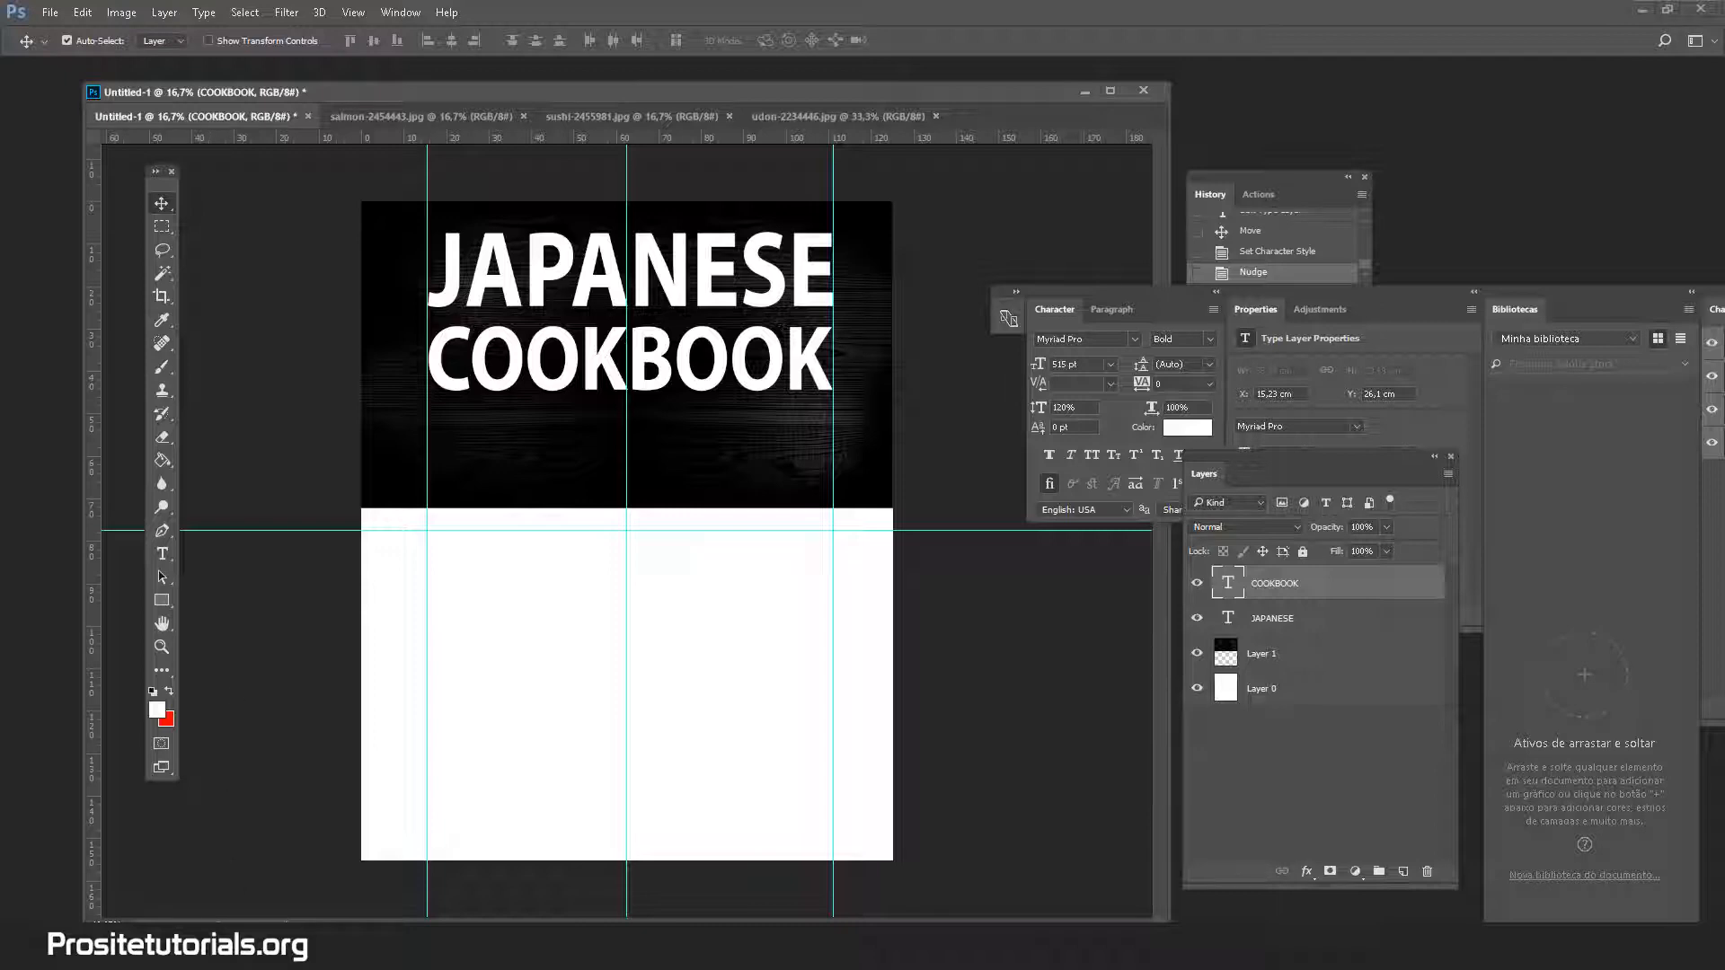
Check the Amazon cookbook search results in Chrome, then return to the cover document
{"action": "mouse_move", "coordinate": [193, 948]}
{"action": "left_click", "coordinate": [223, 800]}
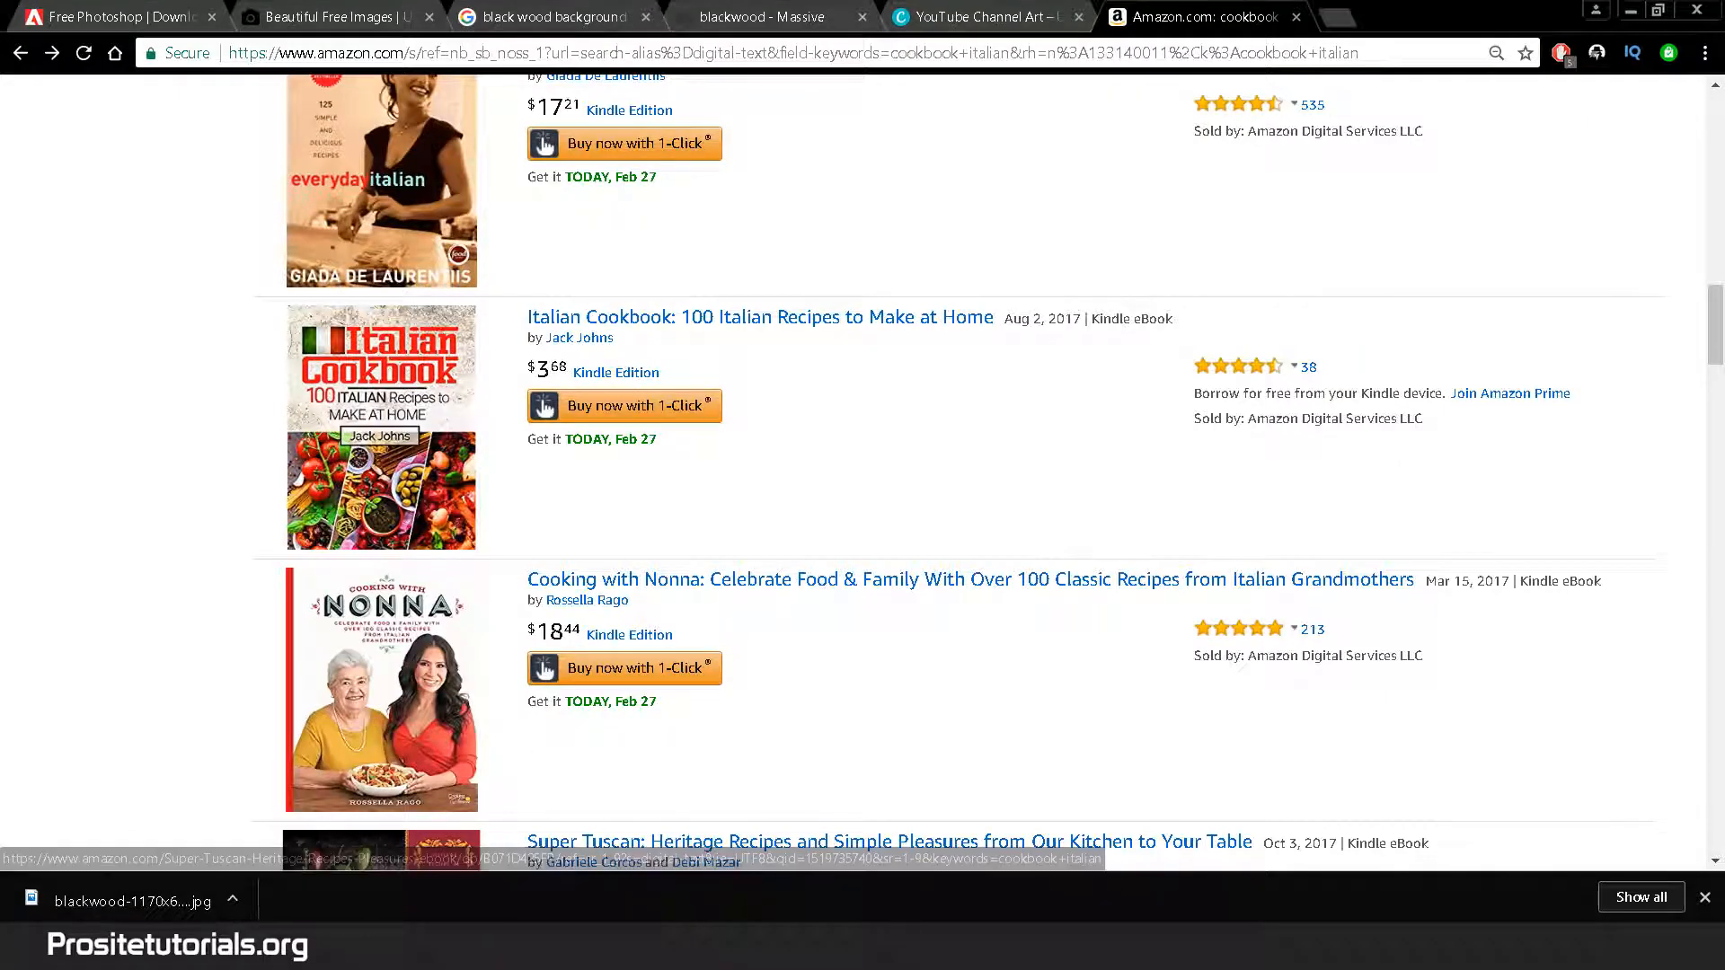
{"action": "left_click", "coordinate": [600, 948]}
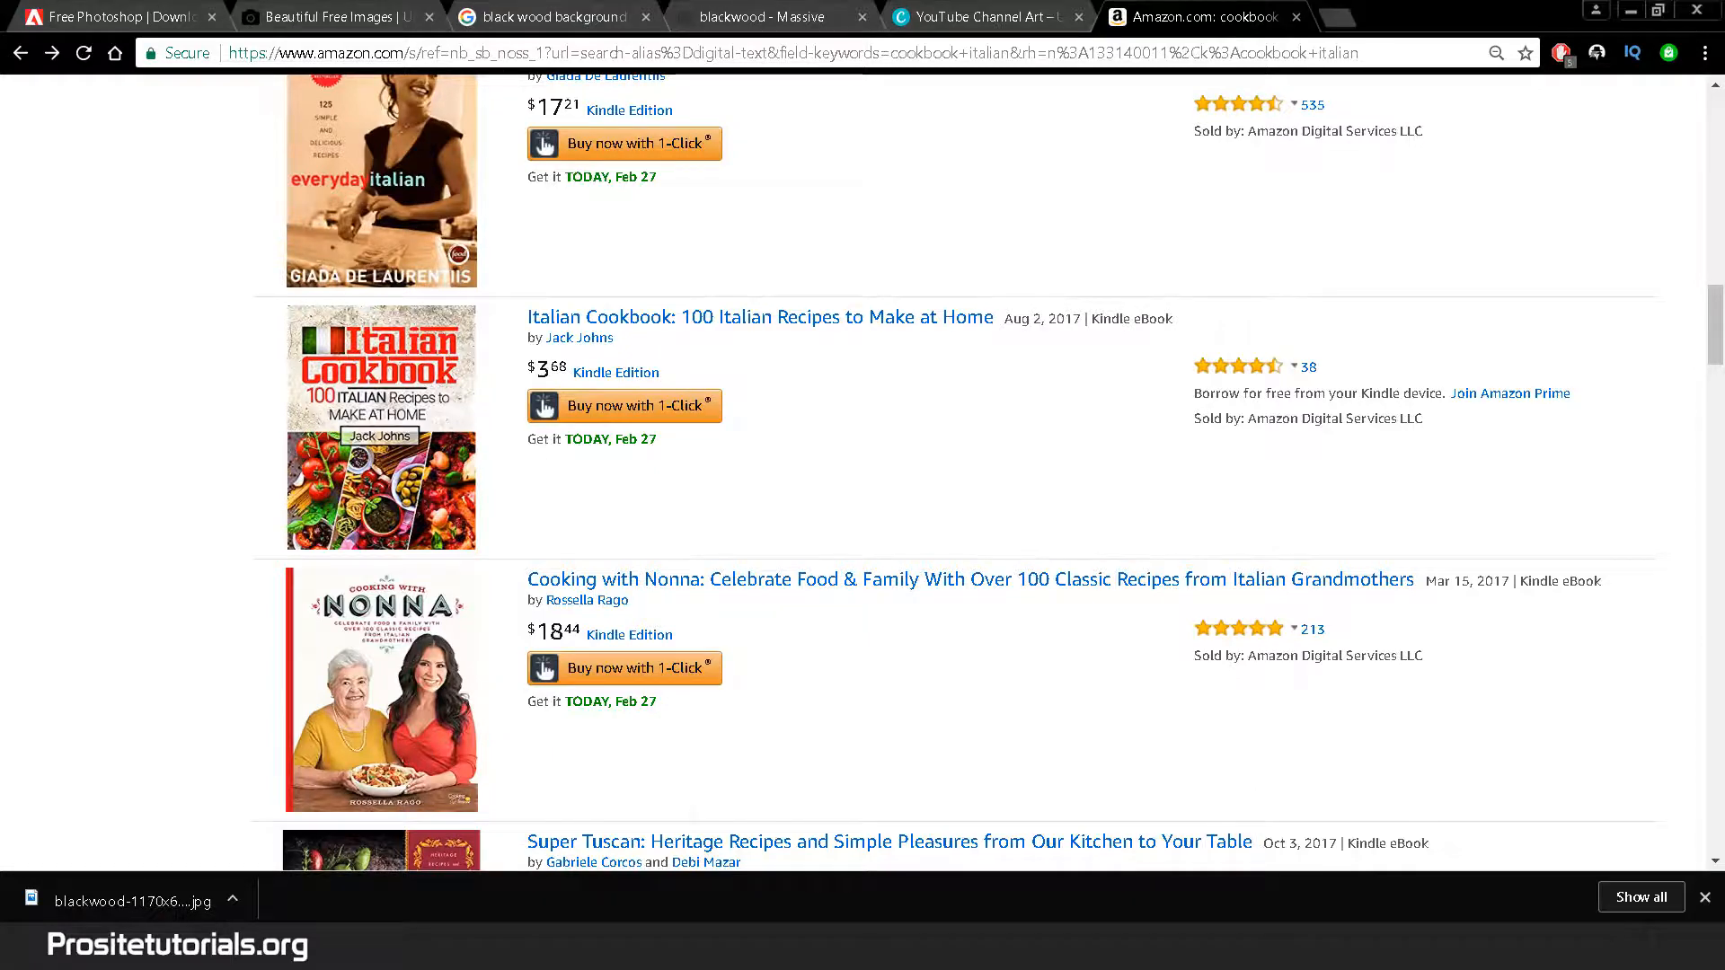
{"action": "mouse_move", "coordinate": [470, 948]}
{"action": "left_click", "coordinate": [465, 825]}
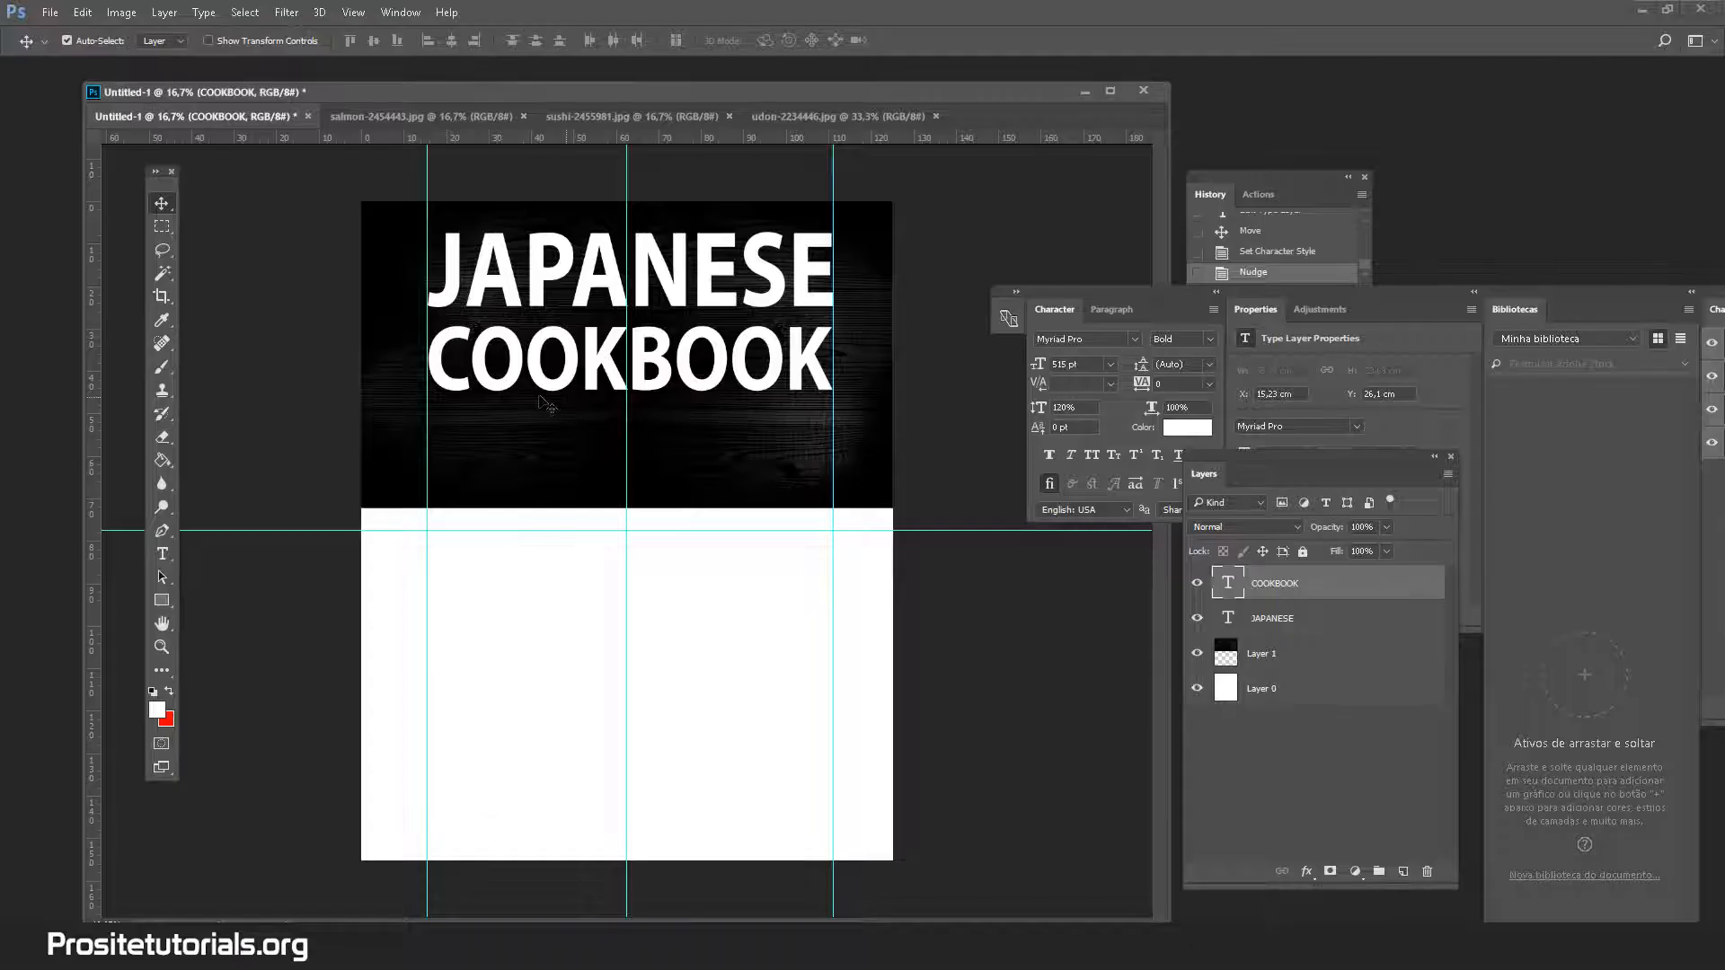
Recolour the JAPANESE text to a light salmon red around ff6464 in the Color Picker
{"action": "left_click", "coordinate": [161, 554]}
{"action": "double_click", "coordinate": [543, 276]}
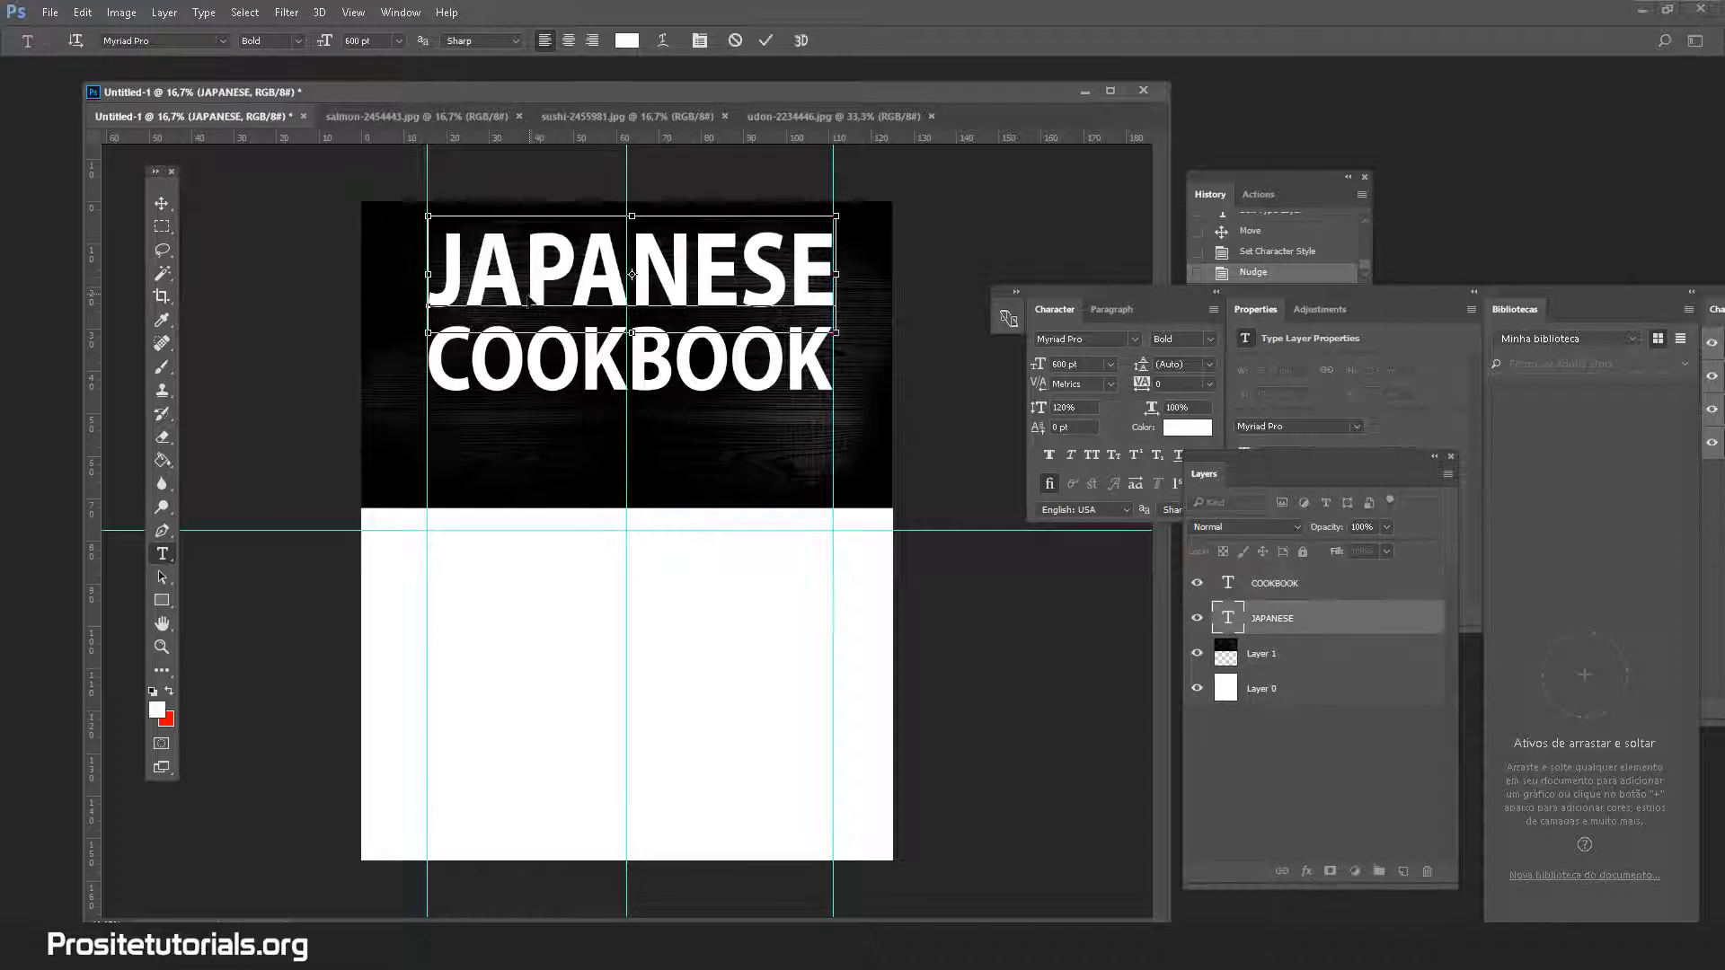
{"action": "left_click", "coordinate": [627, 40]}
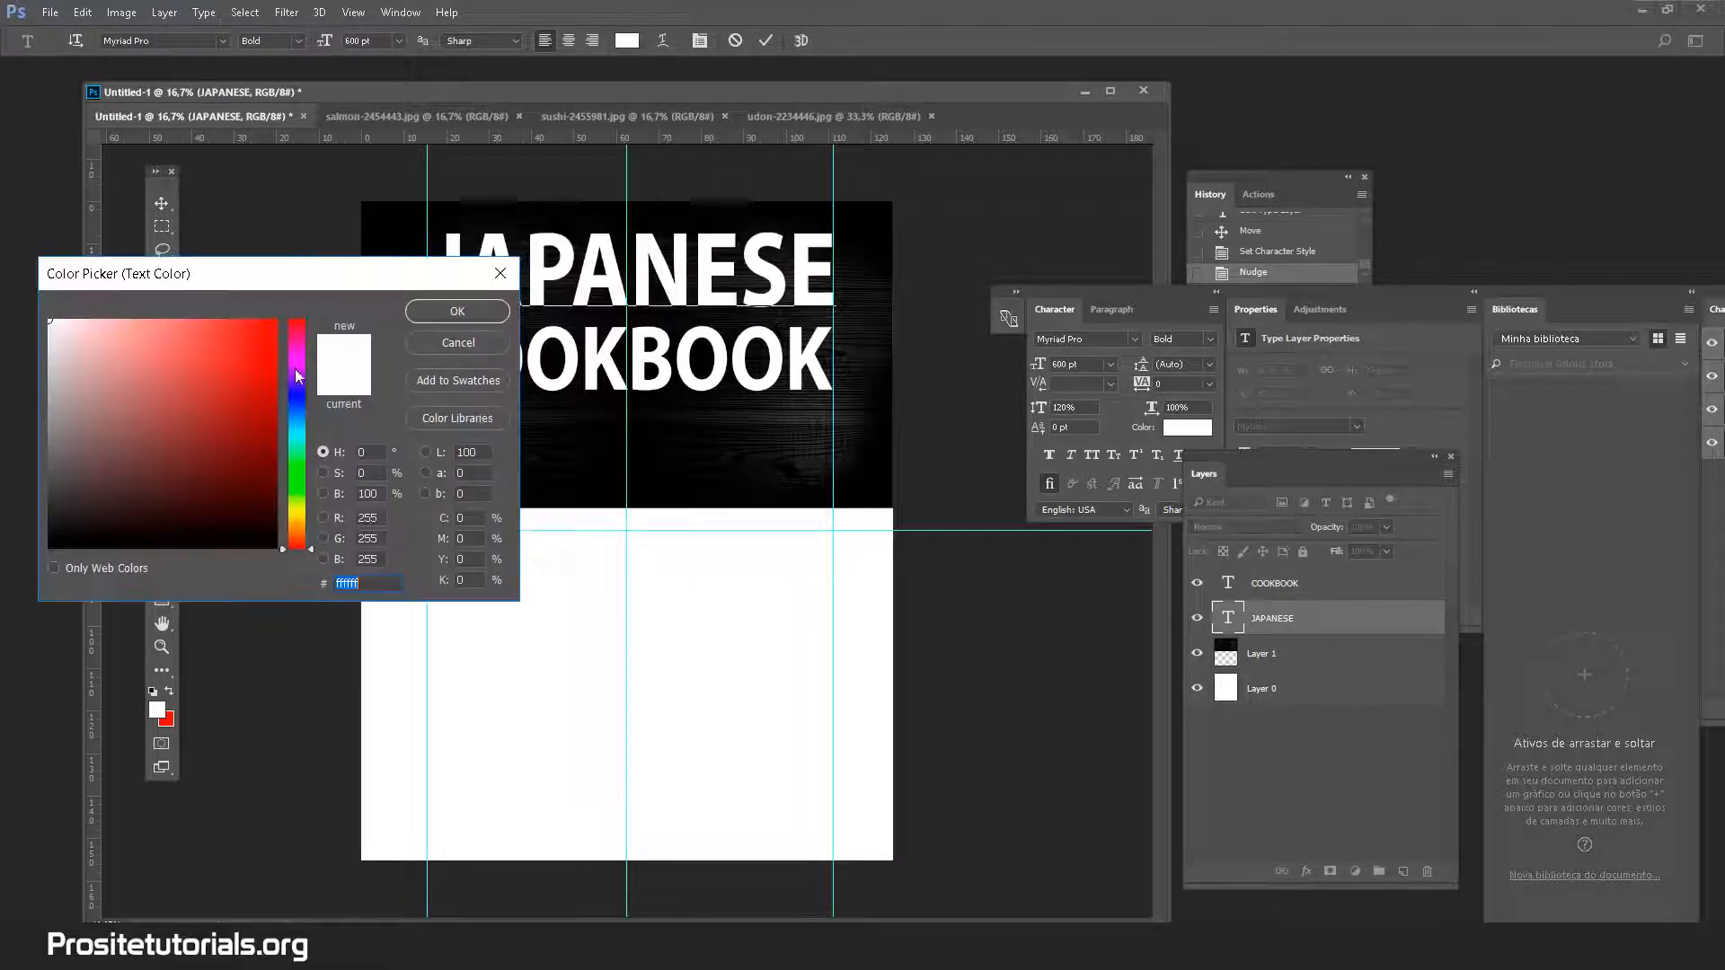
{"action": "type", "text": "ff0000"}
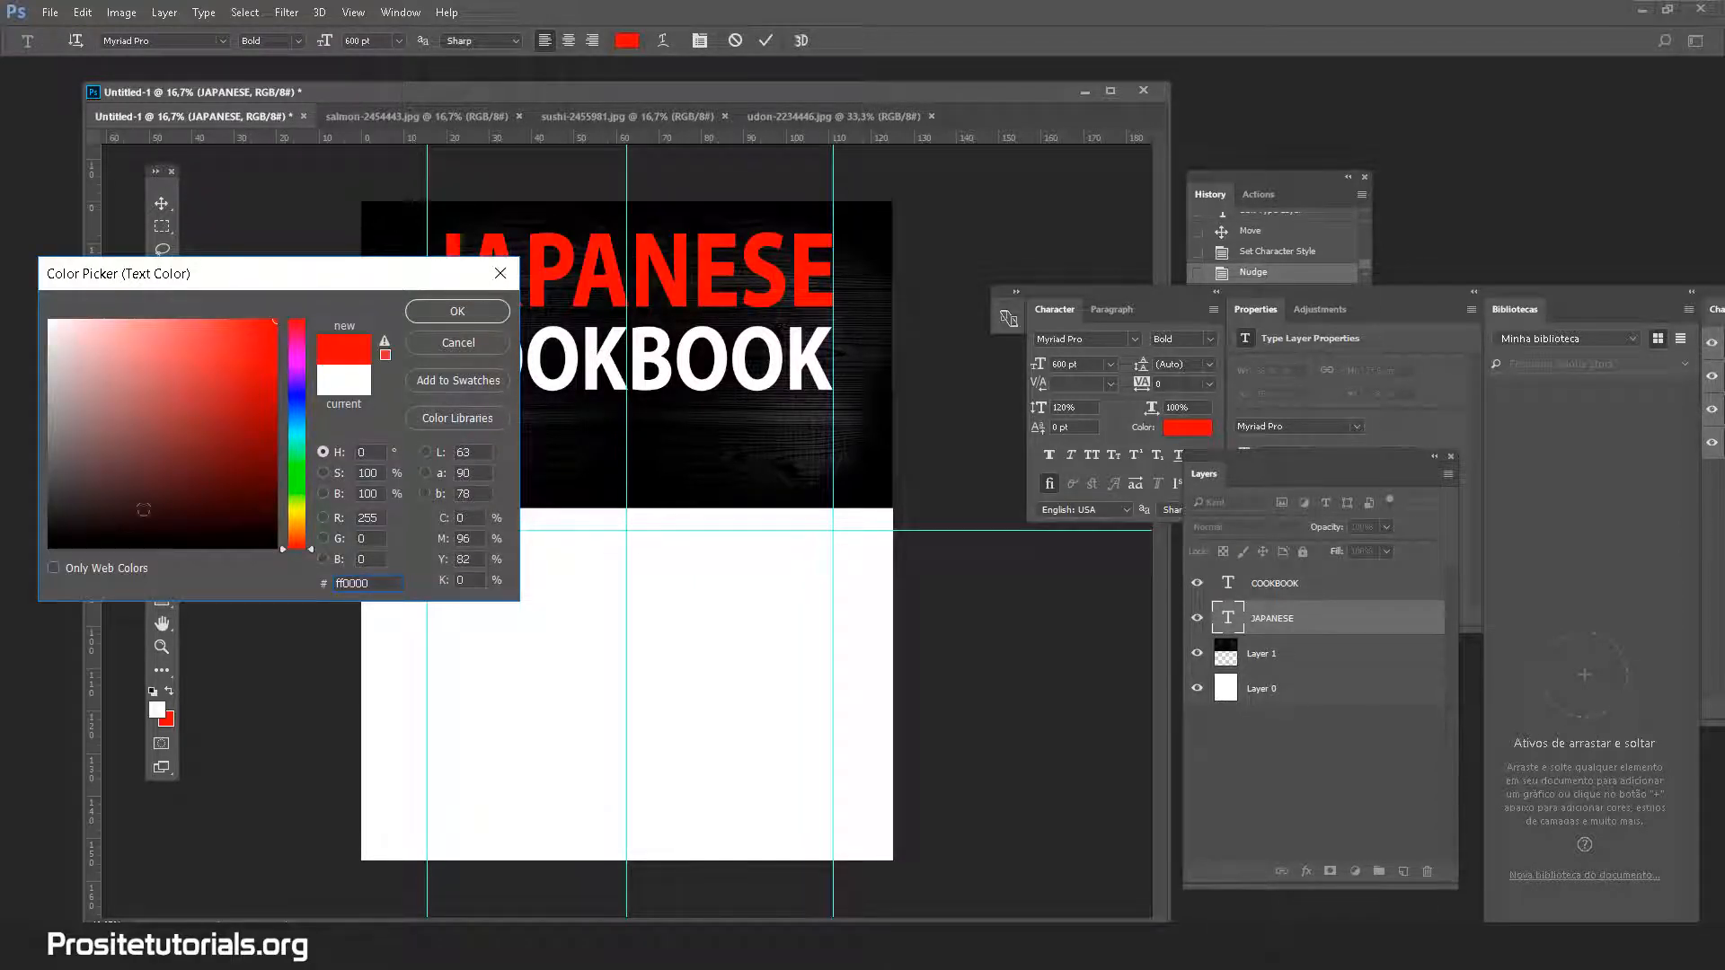
{"action": "left_click_drag", "start_coordinate": [279, 288], "coordinate": [449, 473]}
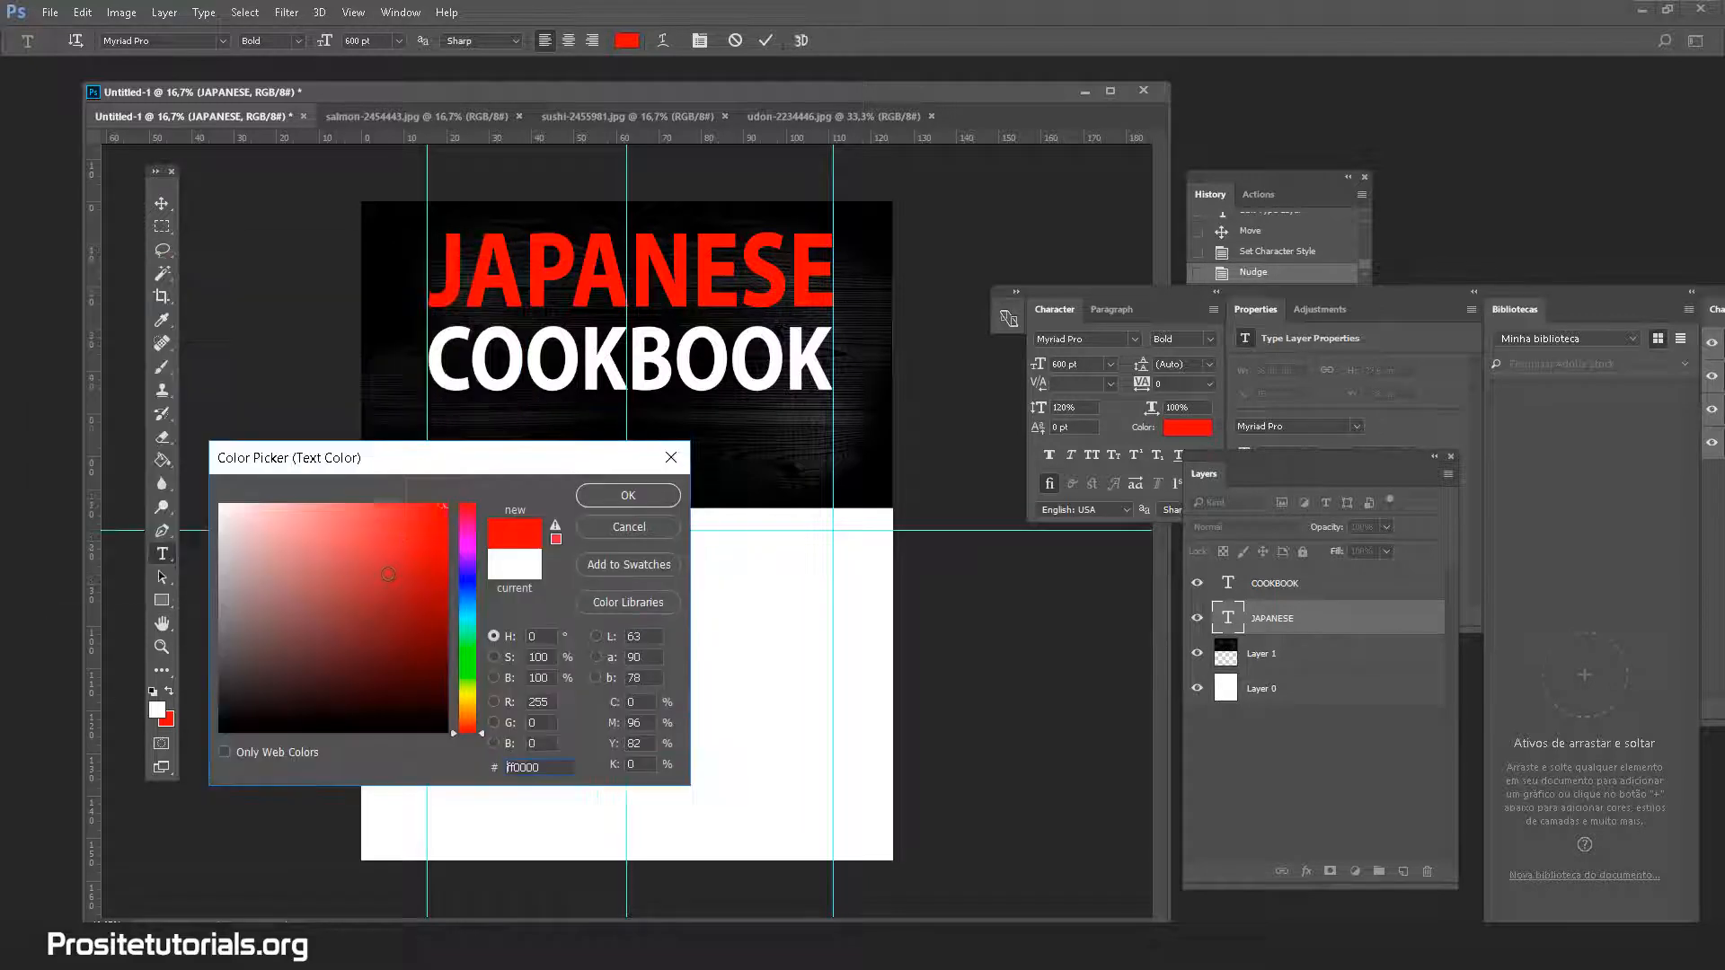
{"action": "left_click_drag", "start_coordinate": [340, 507], "coordinate": [357, 504]}
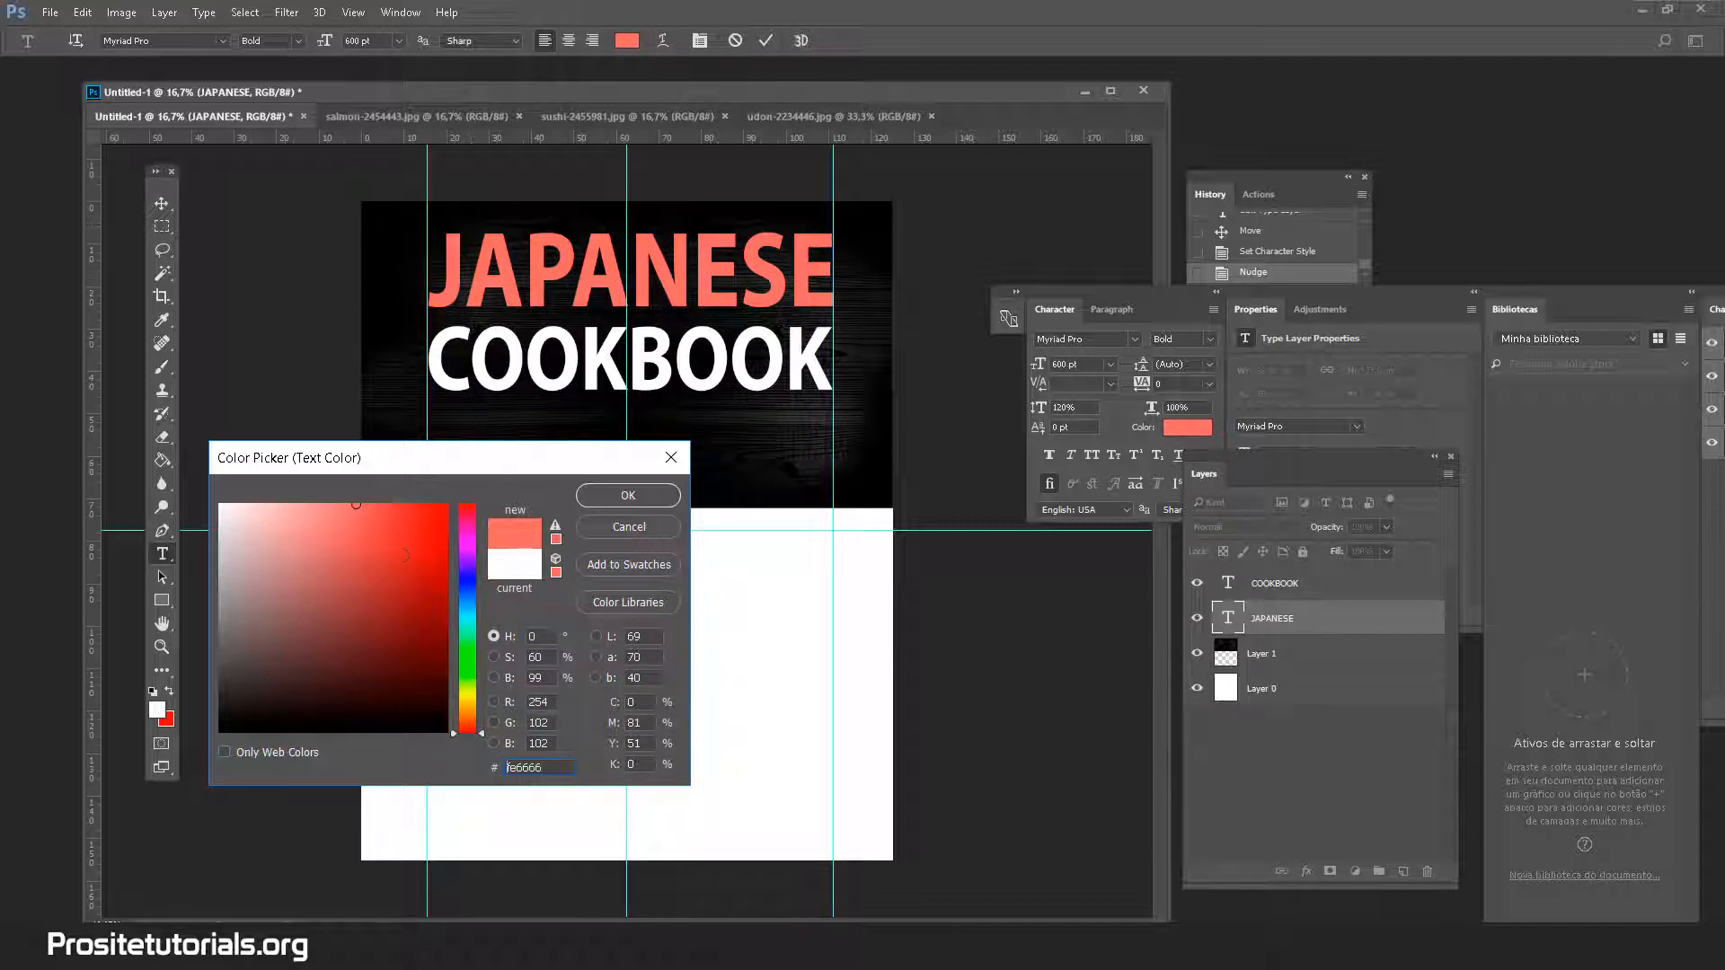
{"action": "type", "text": "ff0000"}
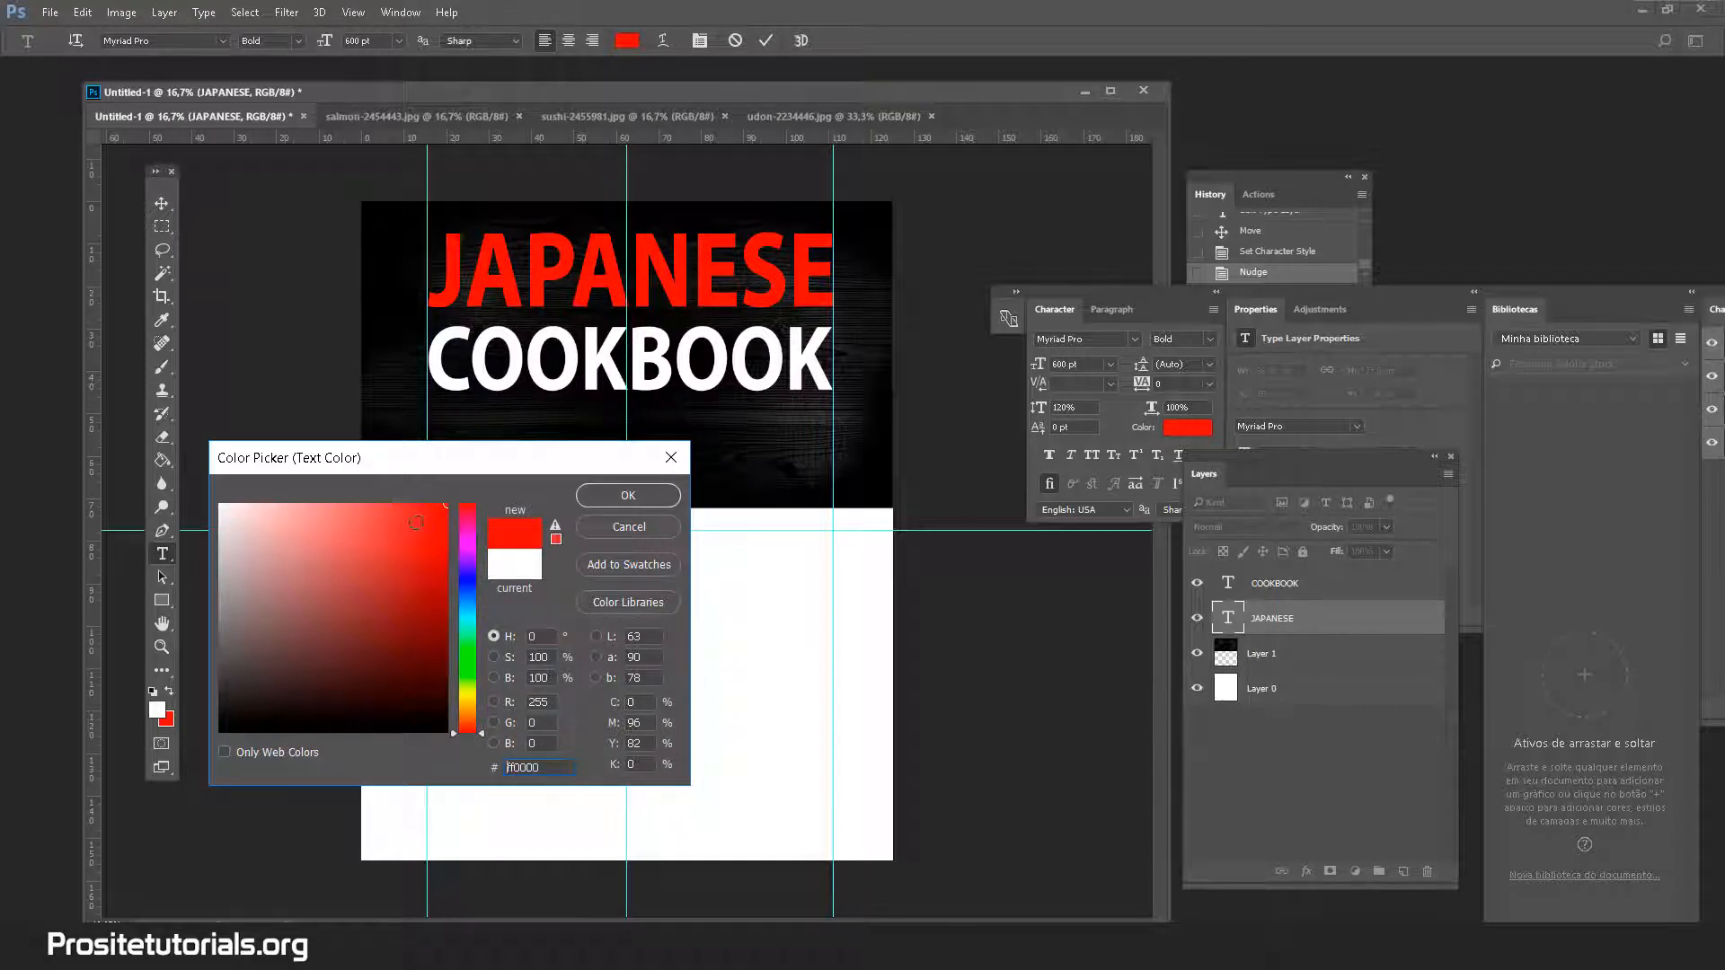
{"action": "mouse_move", "coordinate": [416, 522]}
{"action": "left_mouse_down"}
{"action": "mouse_move", "coordinate": [381, 490]}
{"action": "mouse_move", "coordinate": [368, 526]}
{"action": "mouse_move", "coordinate": [369, 499]}
{"action": "left_mouse_up"}
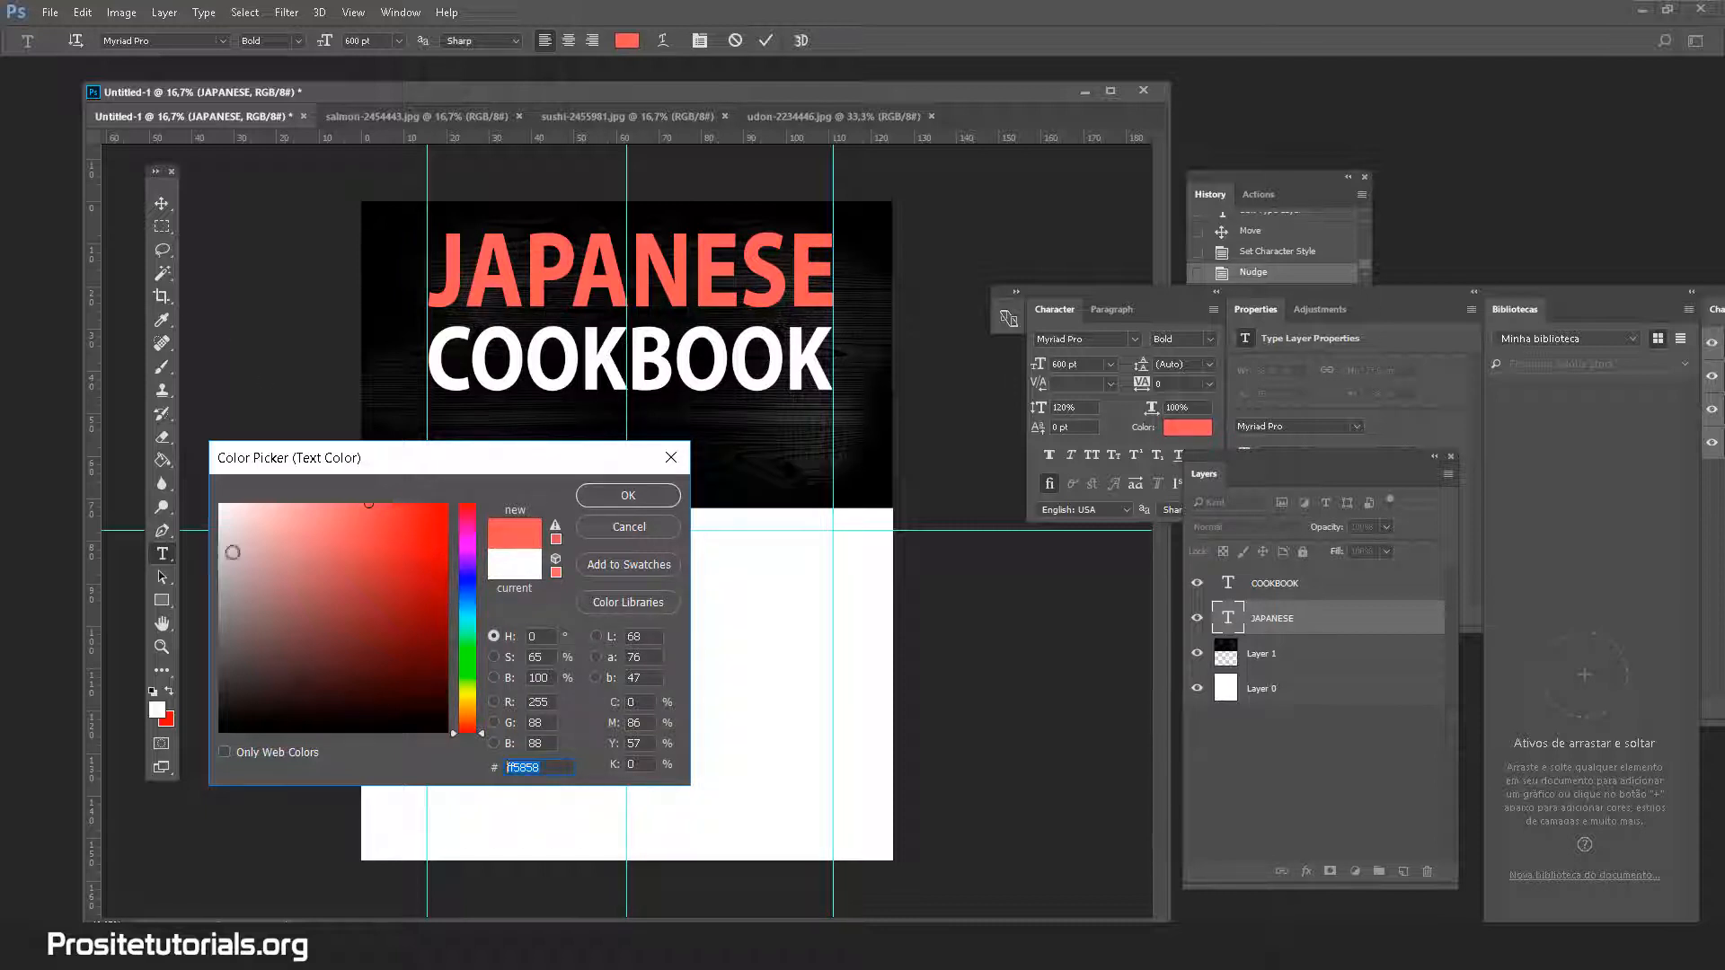
{"action": "left_click", "coordinate": [357, 496]}
{"action": "left_click_drag", "start_coordinate": [357, 496], "coordinate": [358, 501]}
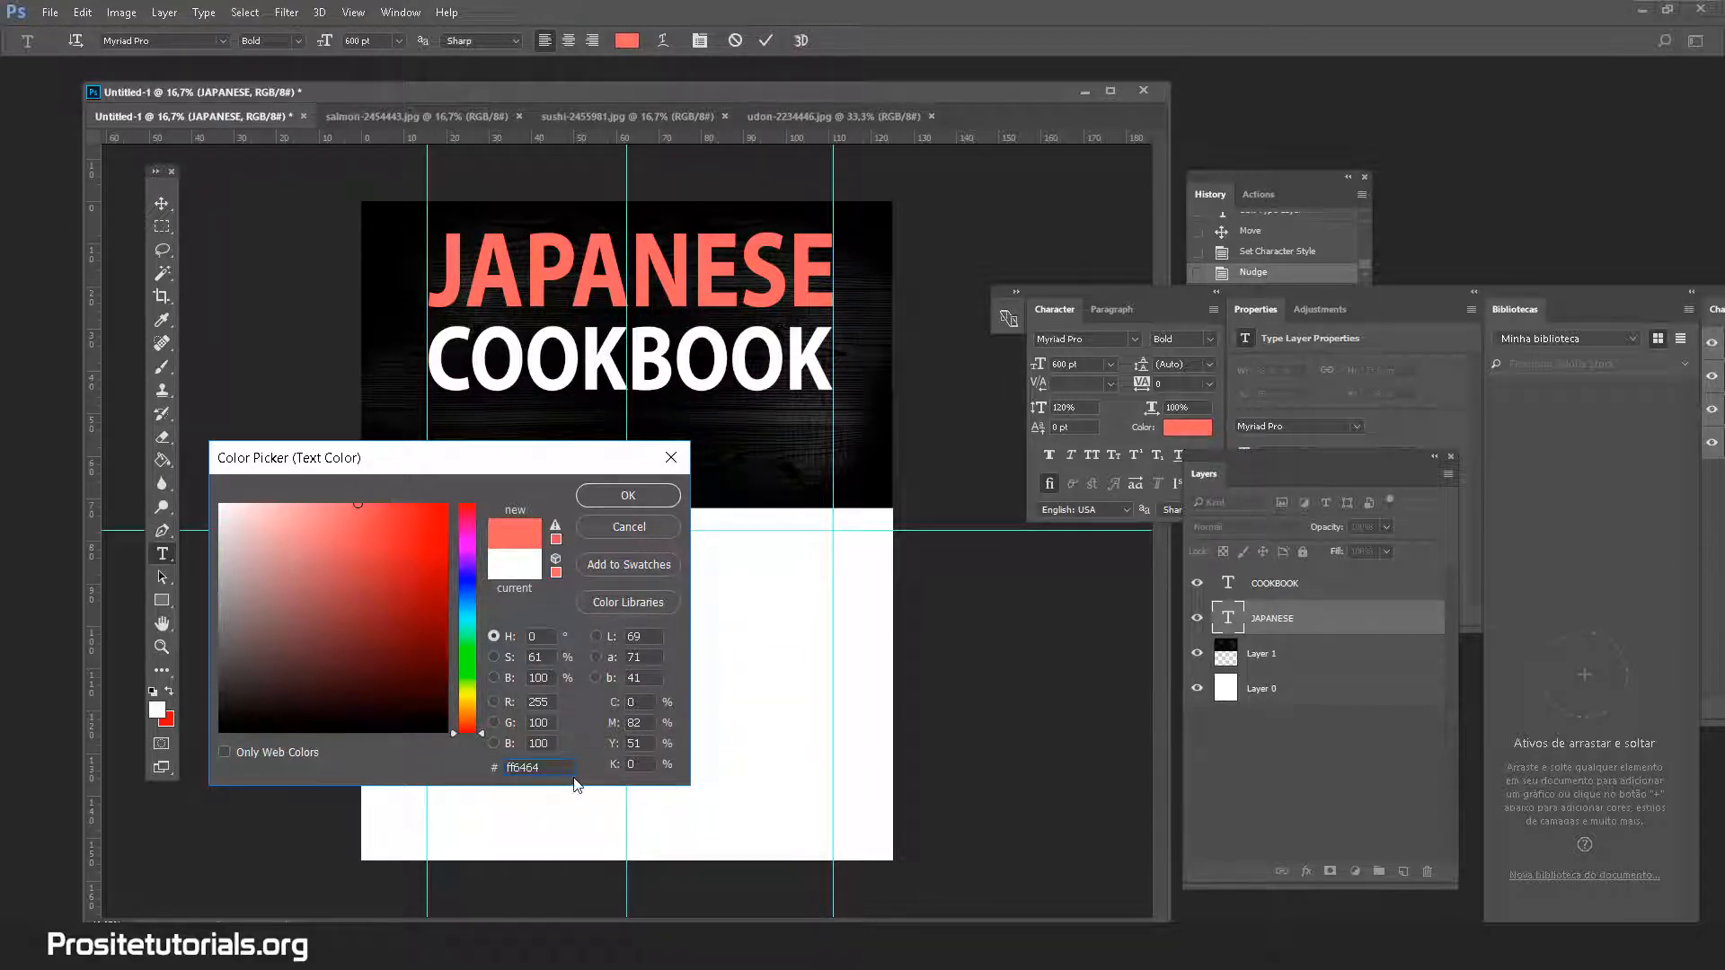
{"action": "left_click", "coordinate": [574, 777]}
Shift JAPANESE's colour from red through several greens and an orange, settling on a softer green
{"action": "left_click", "coordinate": [468, 678]}
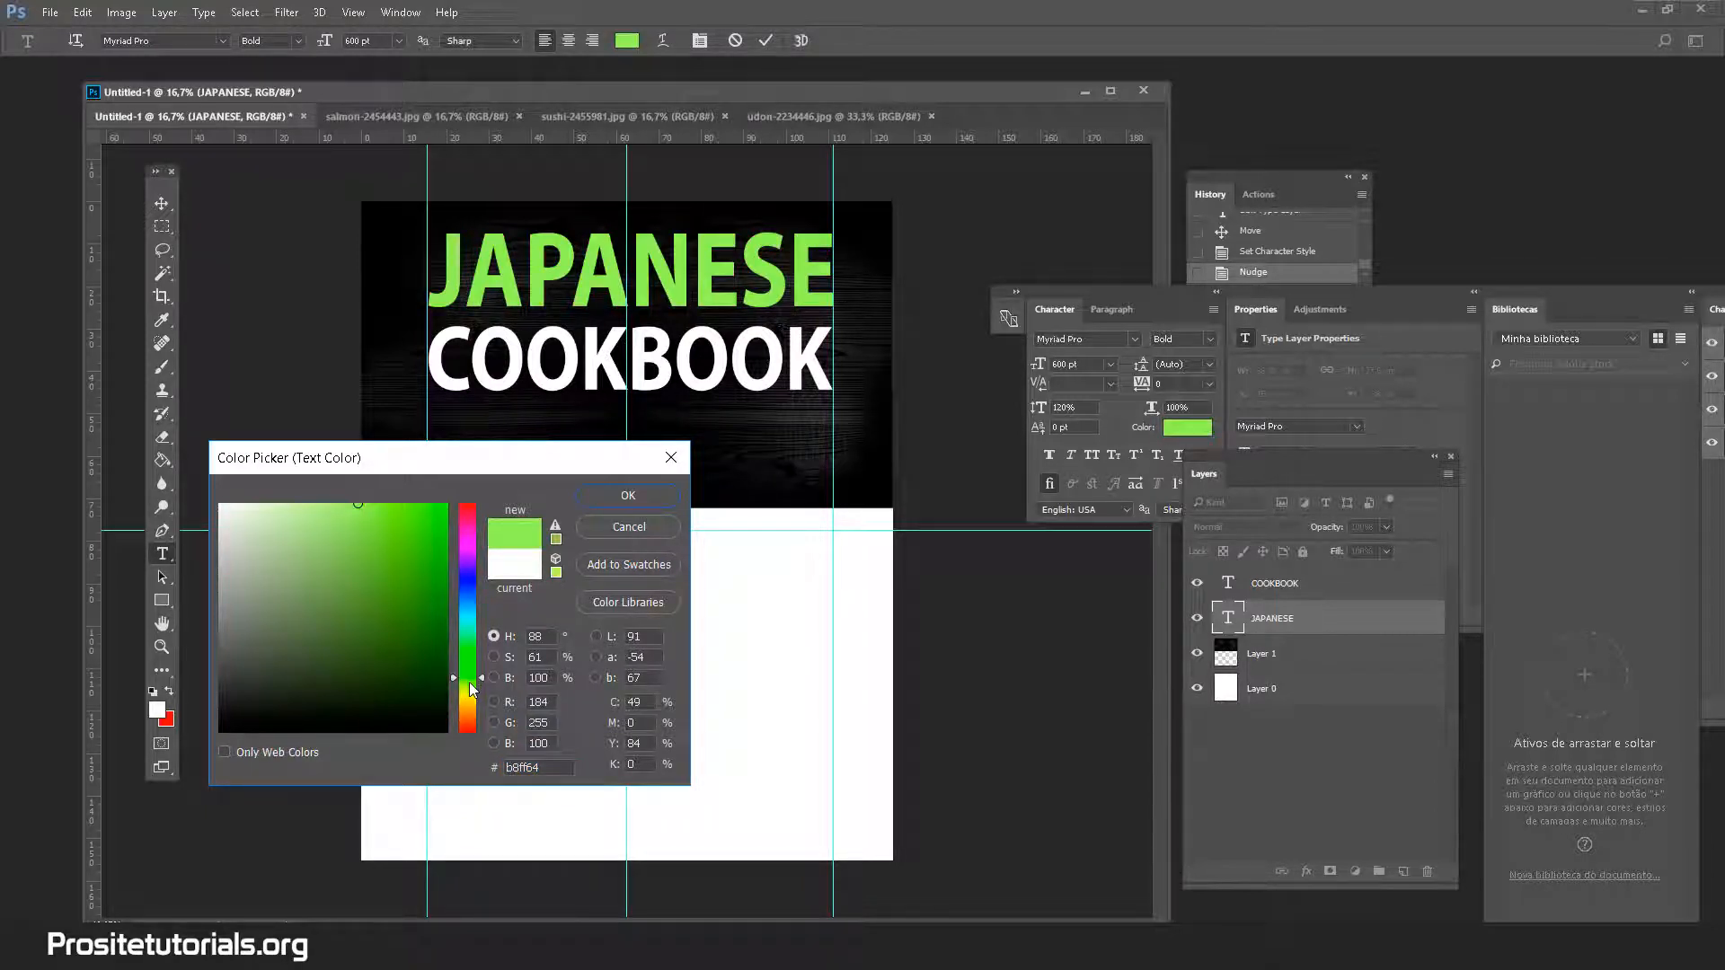
{"action": "left_click_drag", "start_coordinate": [469, 682], "coordinate": [469, 673]}
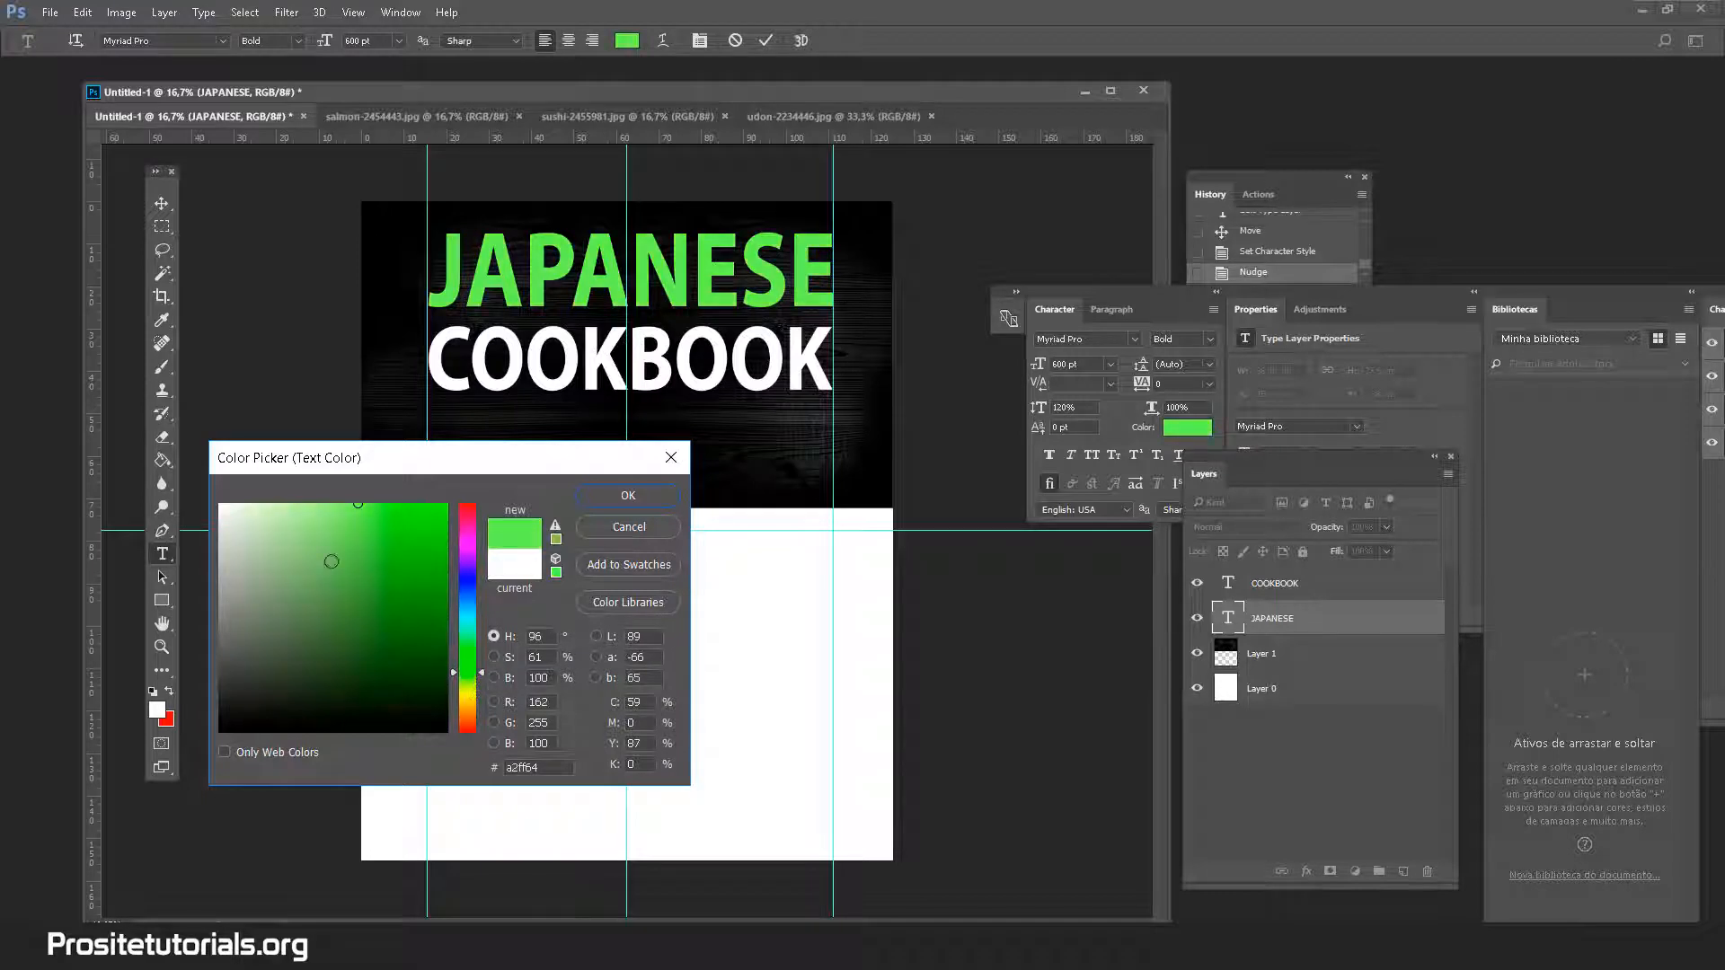
{"action": "left_click", "coordinate": [471, 660]}
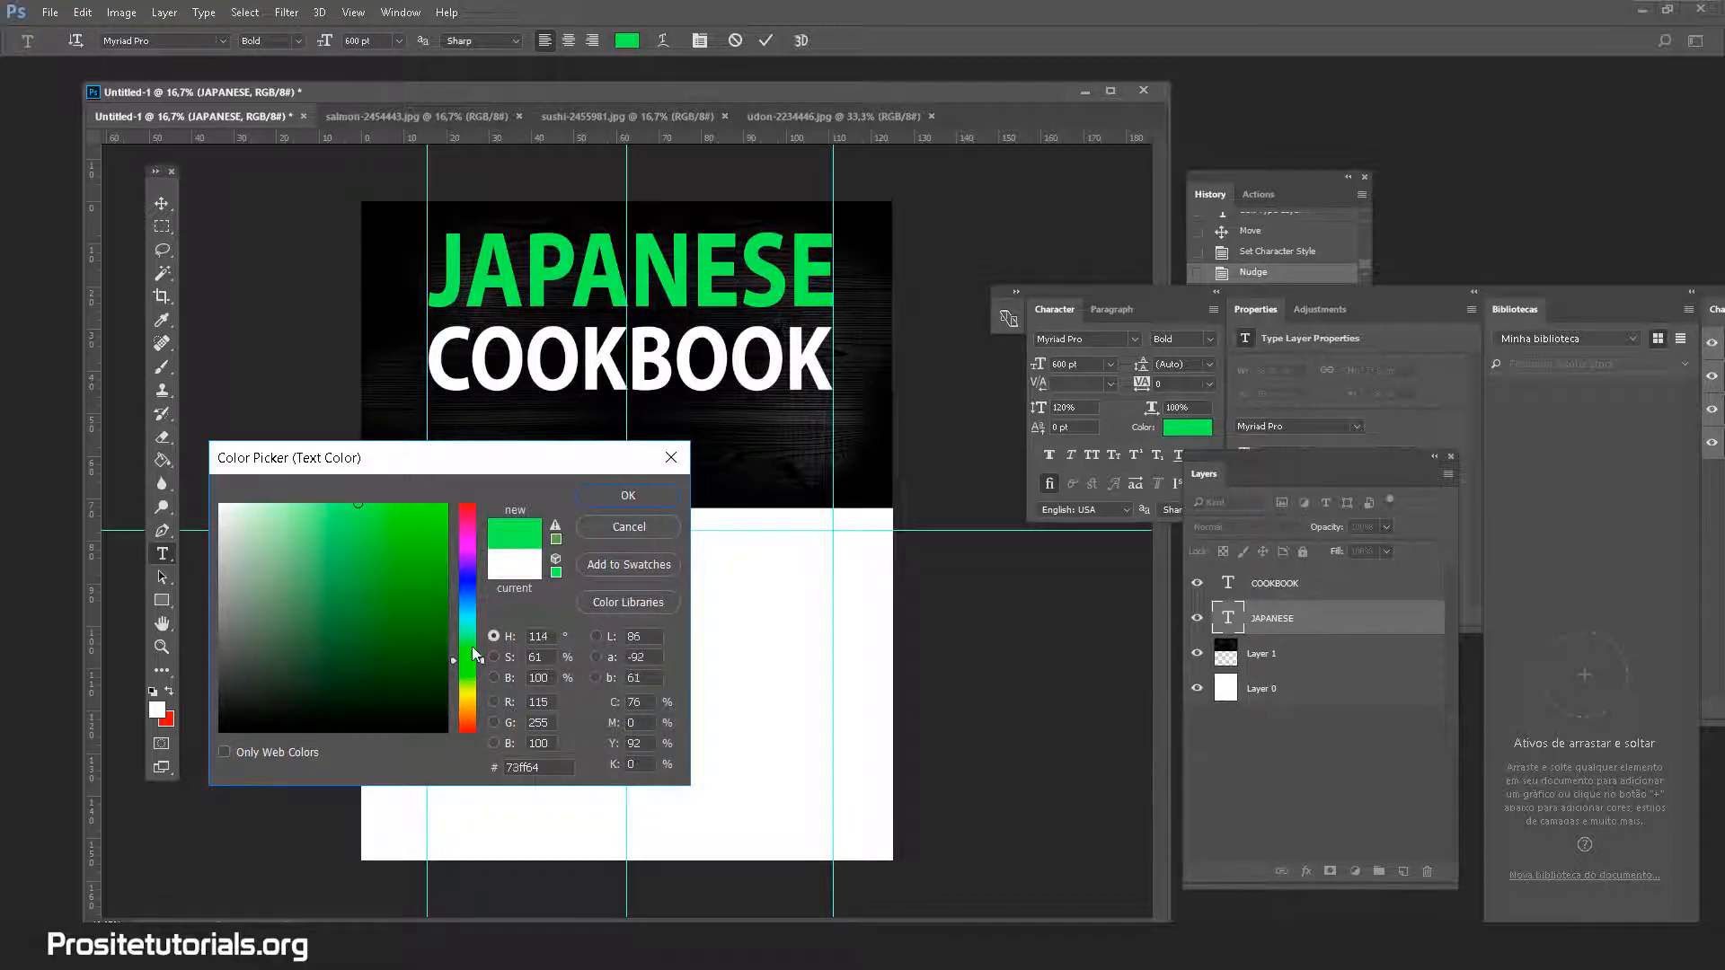
{"action": "left_click", "coordinate": [471, 647]}
{"action": "left_click_drag", "start_coordinate": [471, 652], "coordinate": [467, 674]}
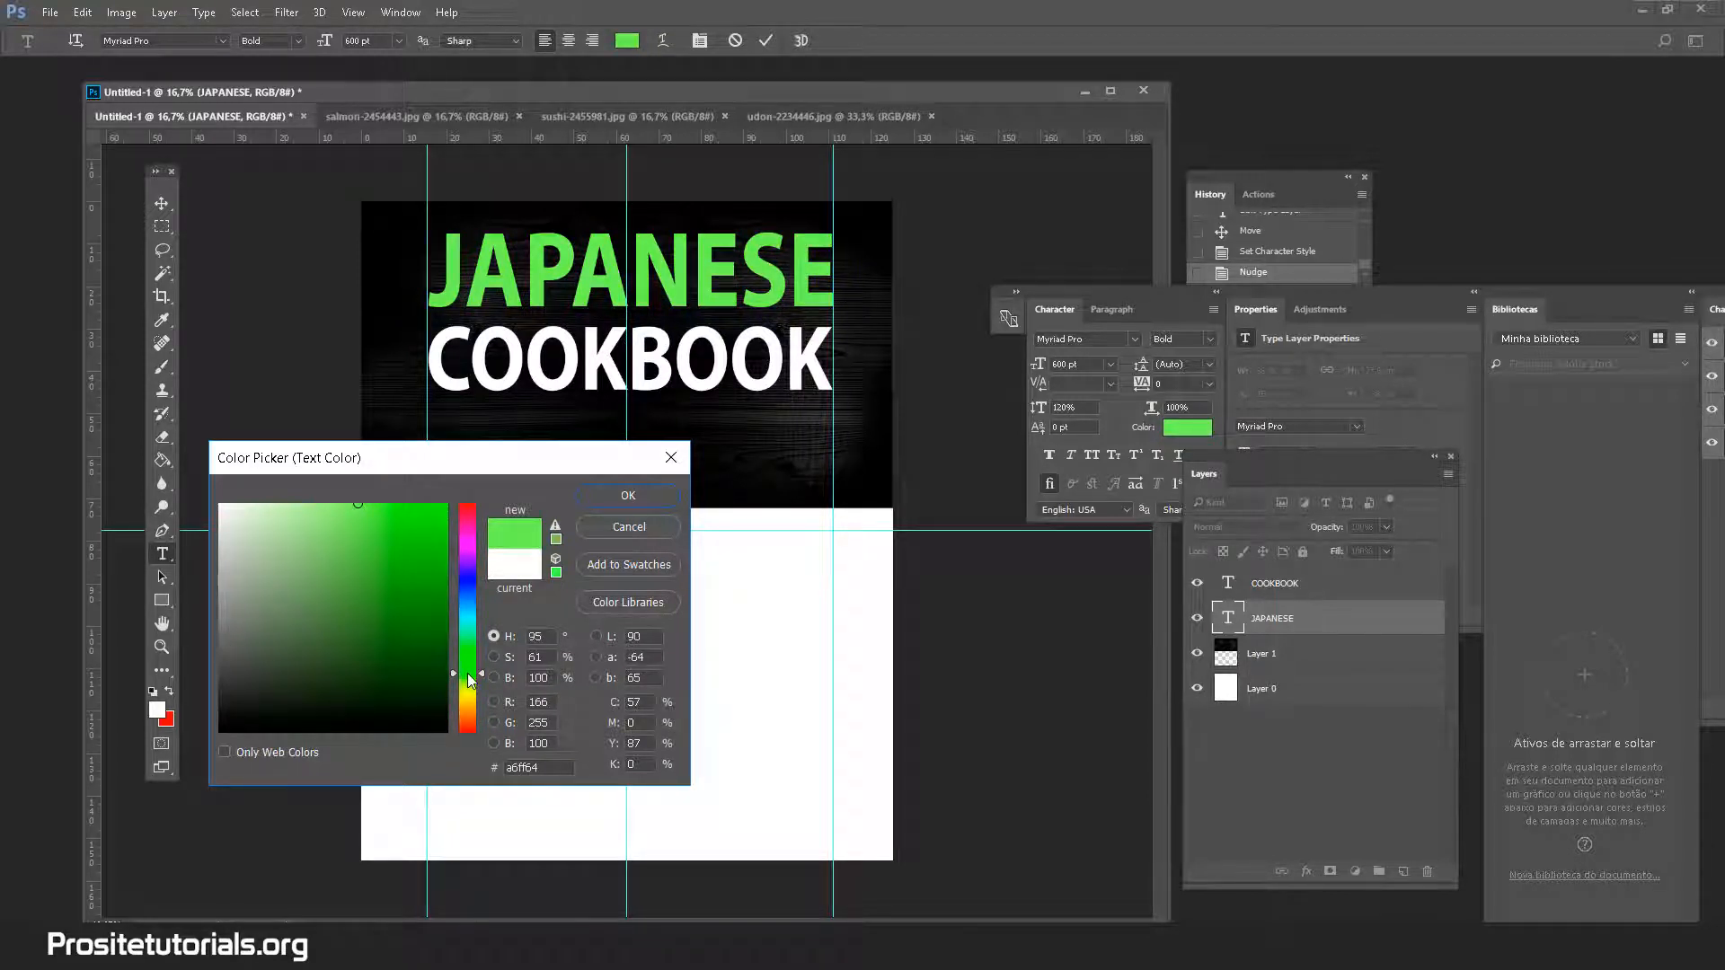
{"action": "left_click", "coordinate": [468, 720]}
{"action": "left_click_drag", "start_coordinate": [468, 731], "coordinate": [469, 677]}
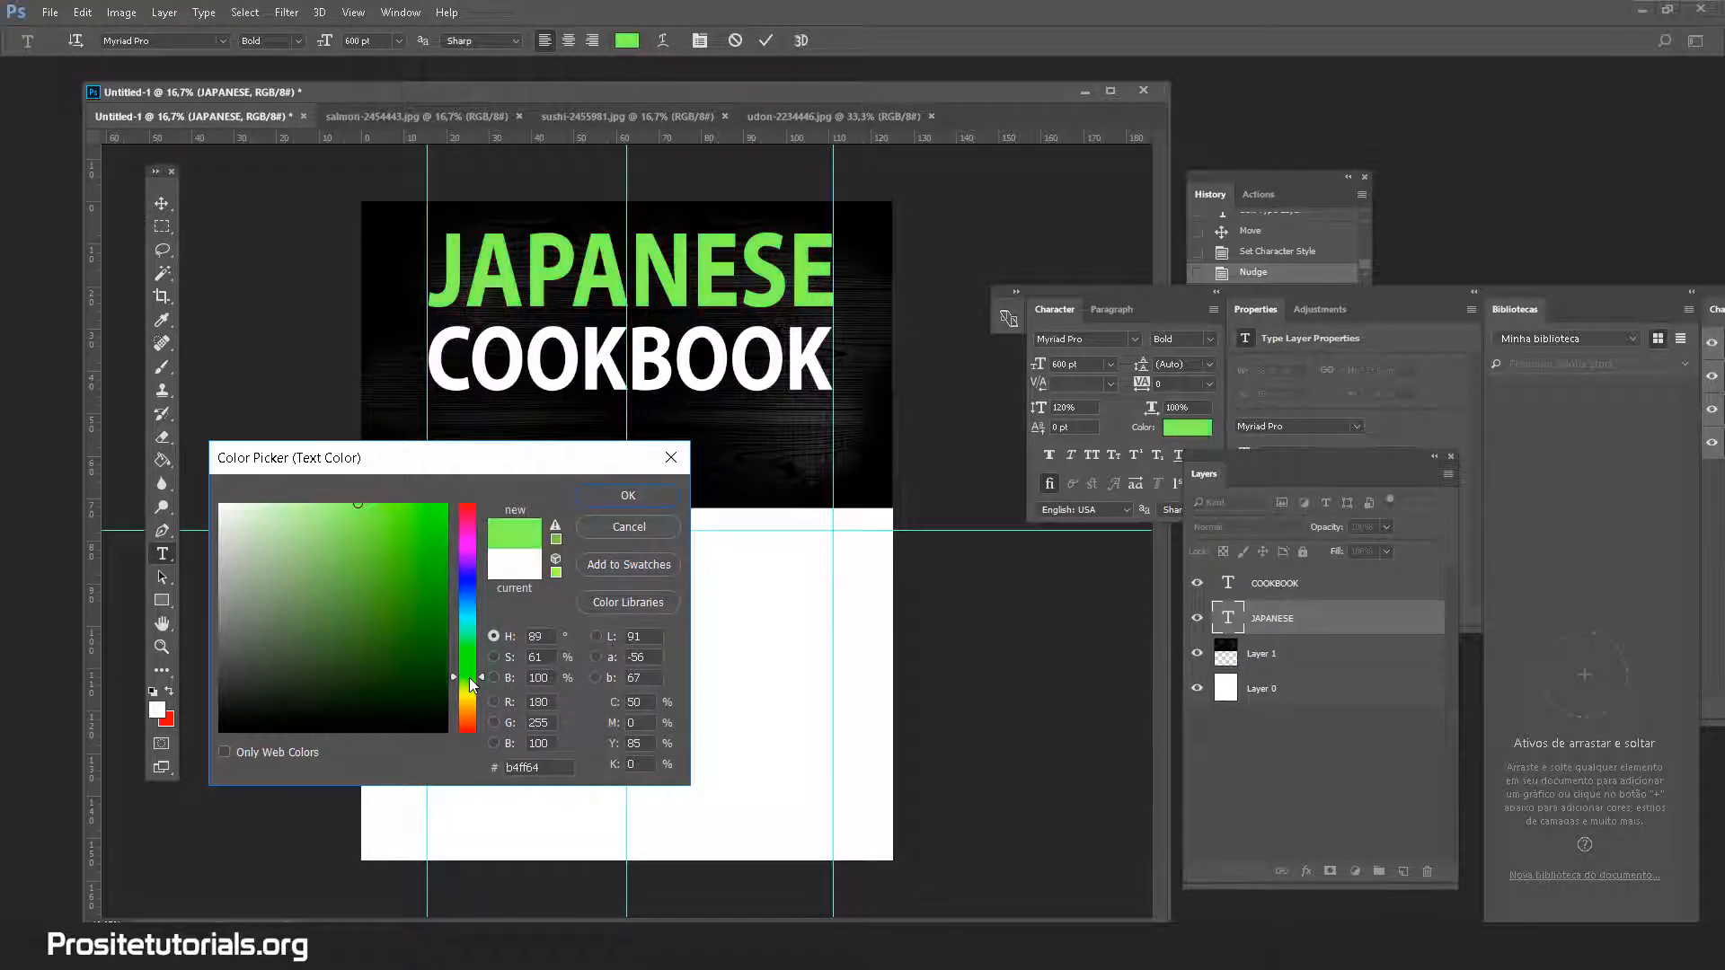
{"action": "left_click", "coordinate": [365, 503]}
{"action": "left_click", "coordinate": [480, 689]}
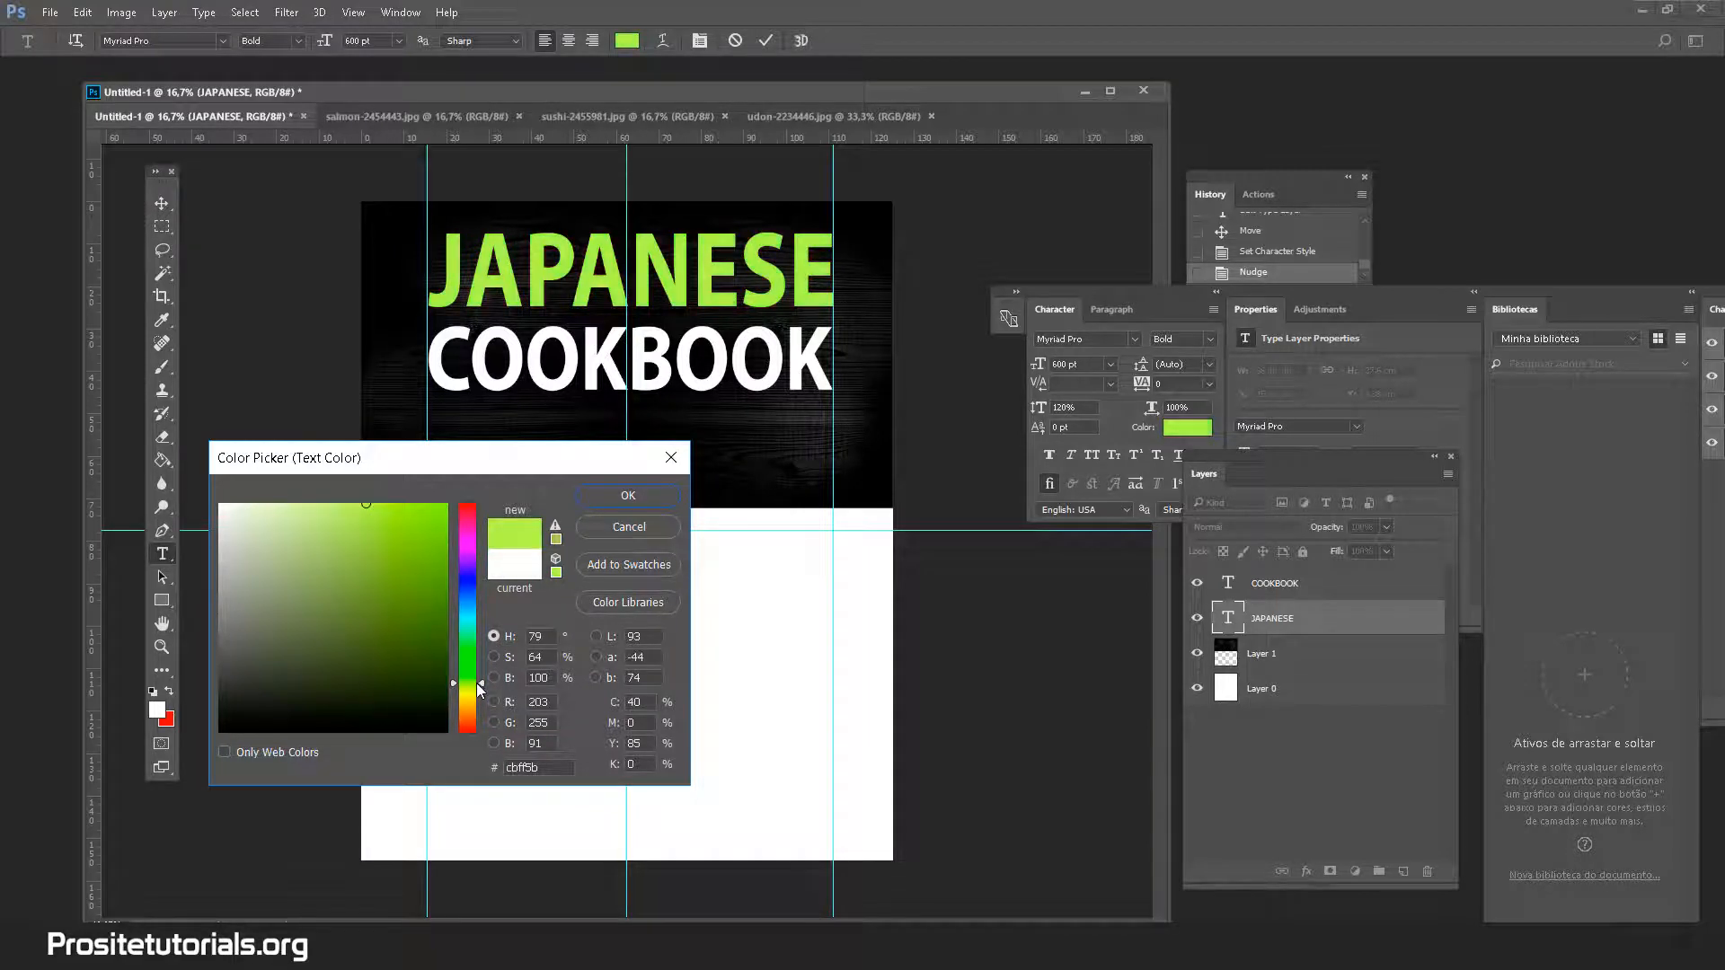
{"action": "left_click", "coordinate": [475, 677]}
{"action": "left_click_drag", "start_coordinate": [399, 555], "coordinate": [520, 493]}
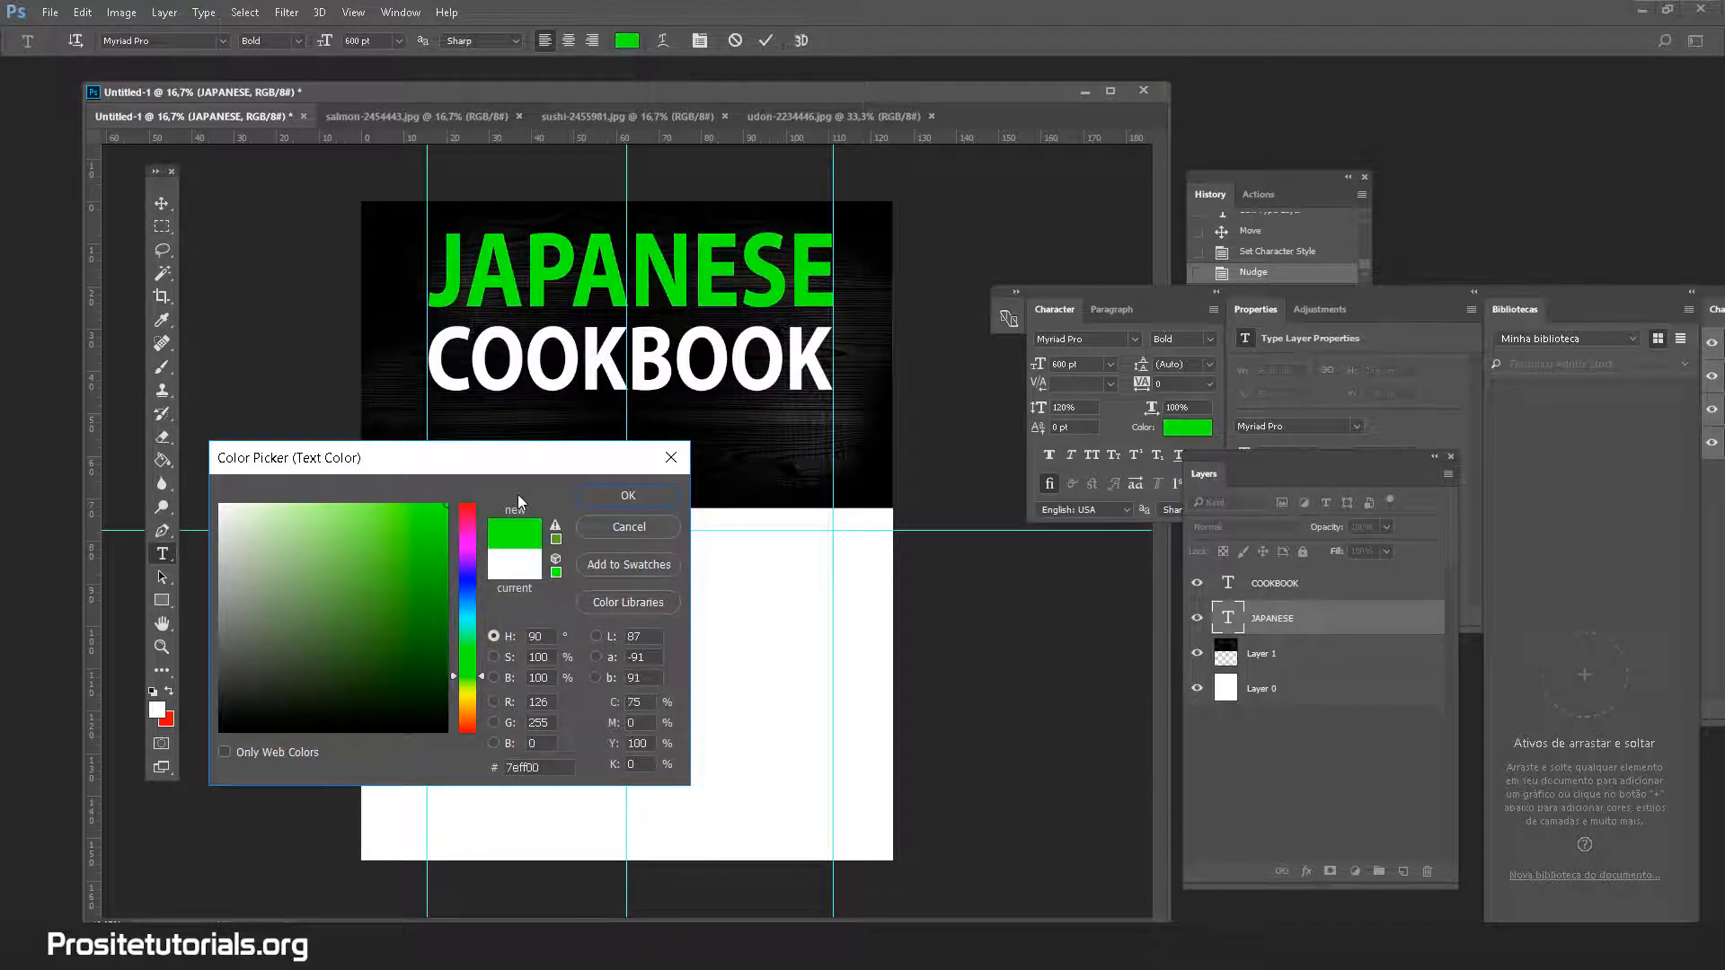
{"action": "mouse_move", "coordinate": [355, 531]}
{"action": "left_mouse_down"}
{"action": "mouse_move", "coordinate": [367, 444]}
{"action": "mouse_move", "coordinate": [361, 485]}
{"action": "mouse_move", "coordinate": [336, 472]}
{"action": "left_mouse_up"}
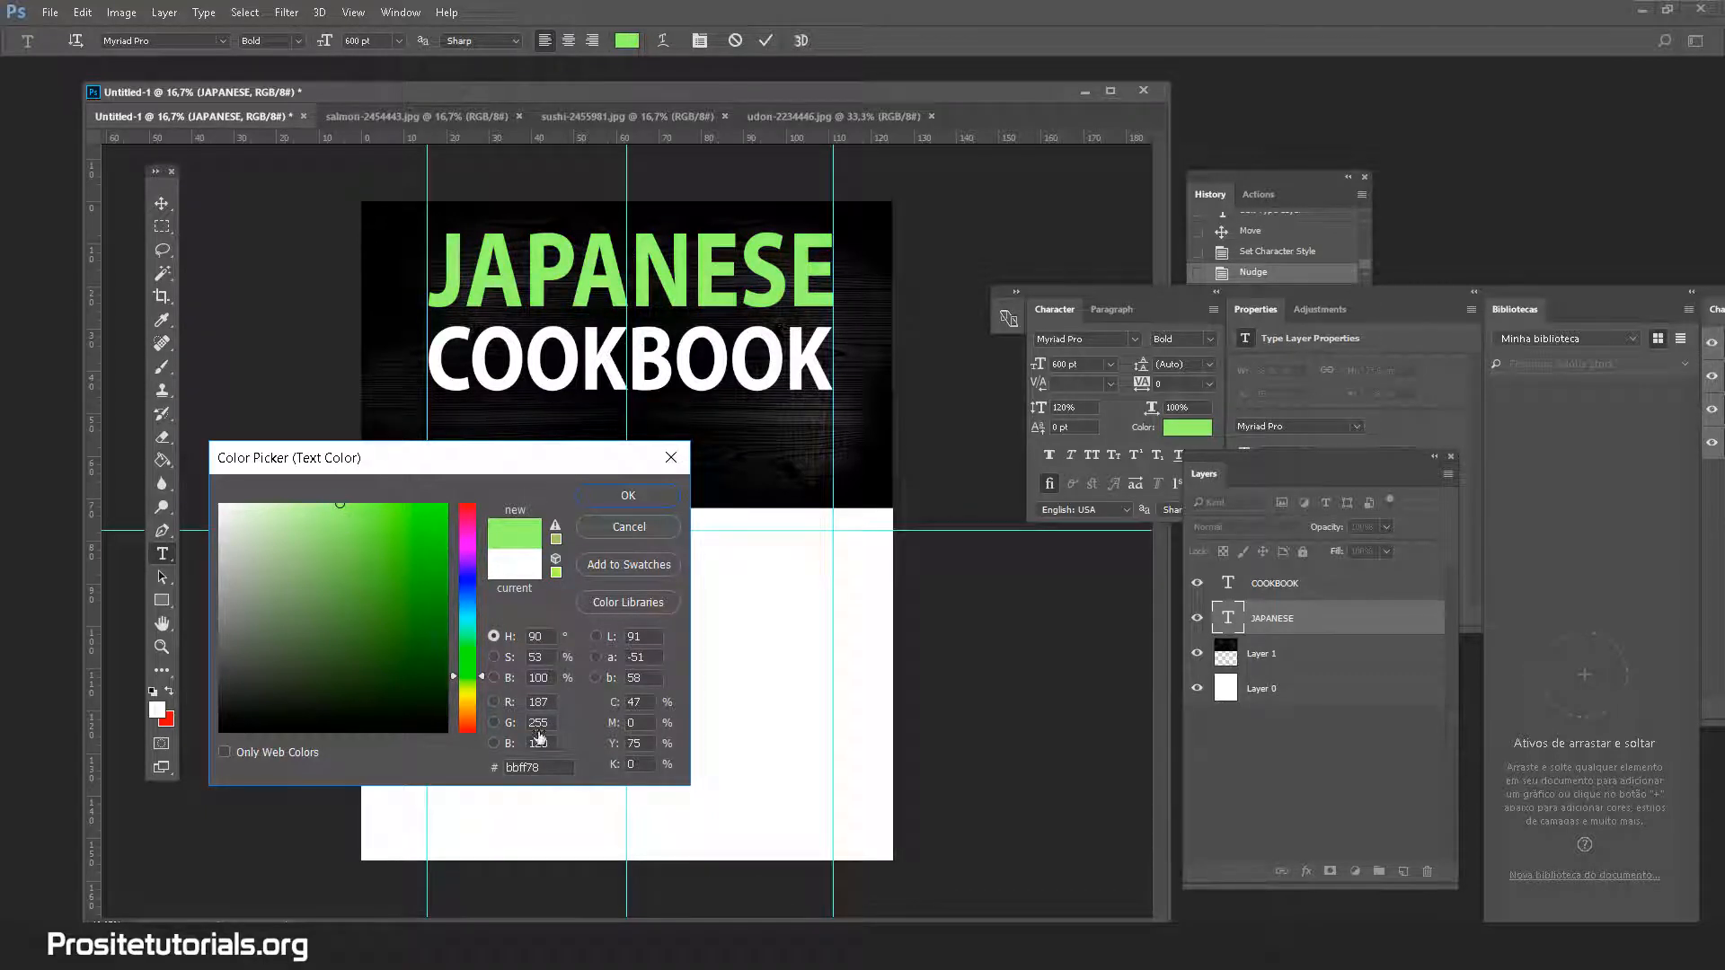
Compare yellow and pink-red for JAPANESE, then apply the green hex value 8ffd47
{"action": "left_click", "coordinate": [473, 702]}
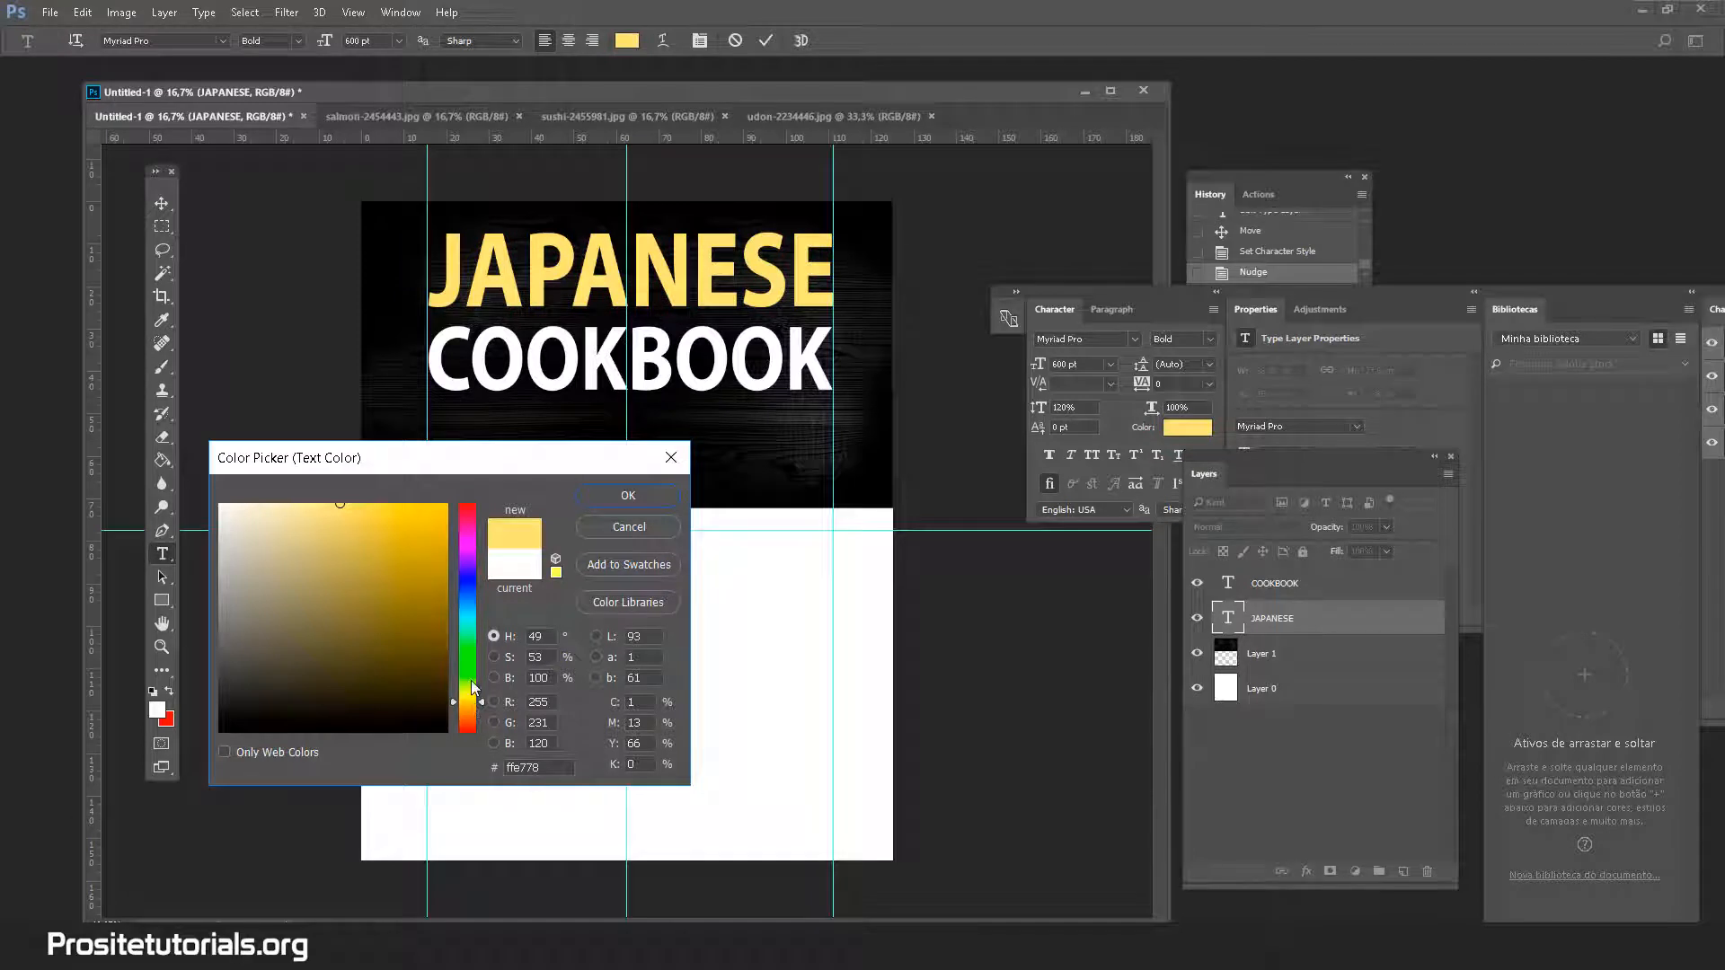
{"action": "left_click", "coordinate": [472, 665]}
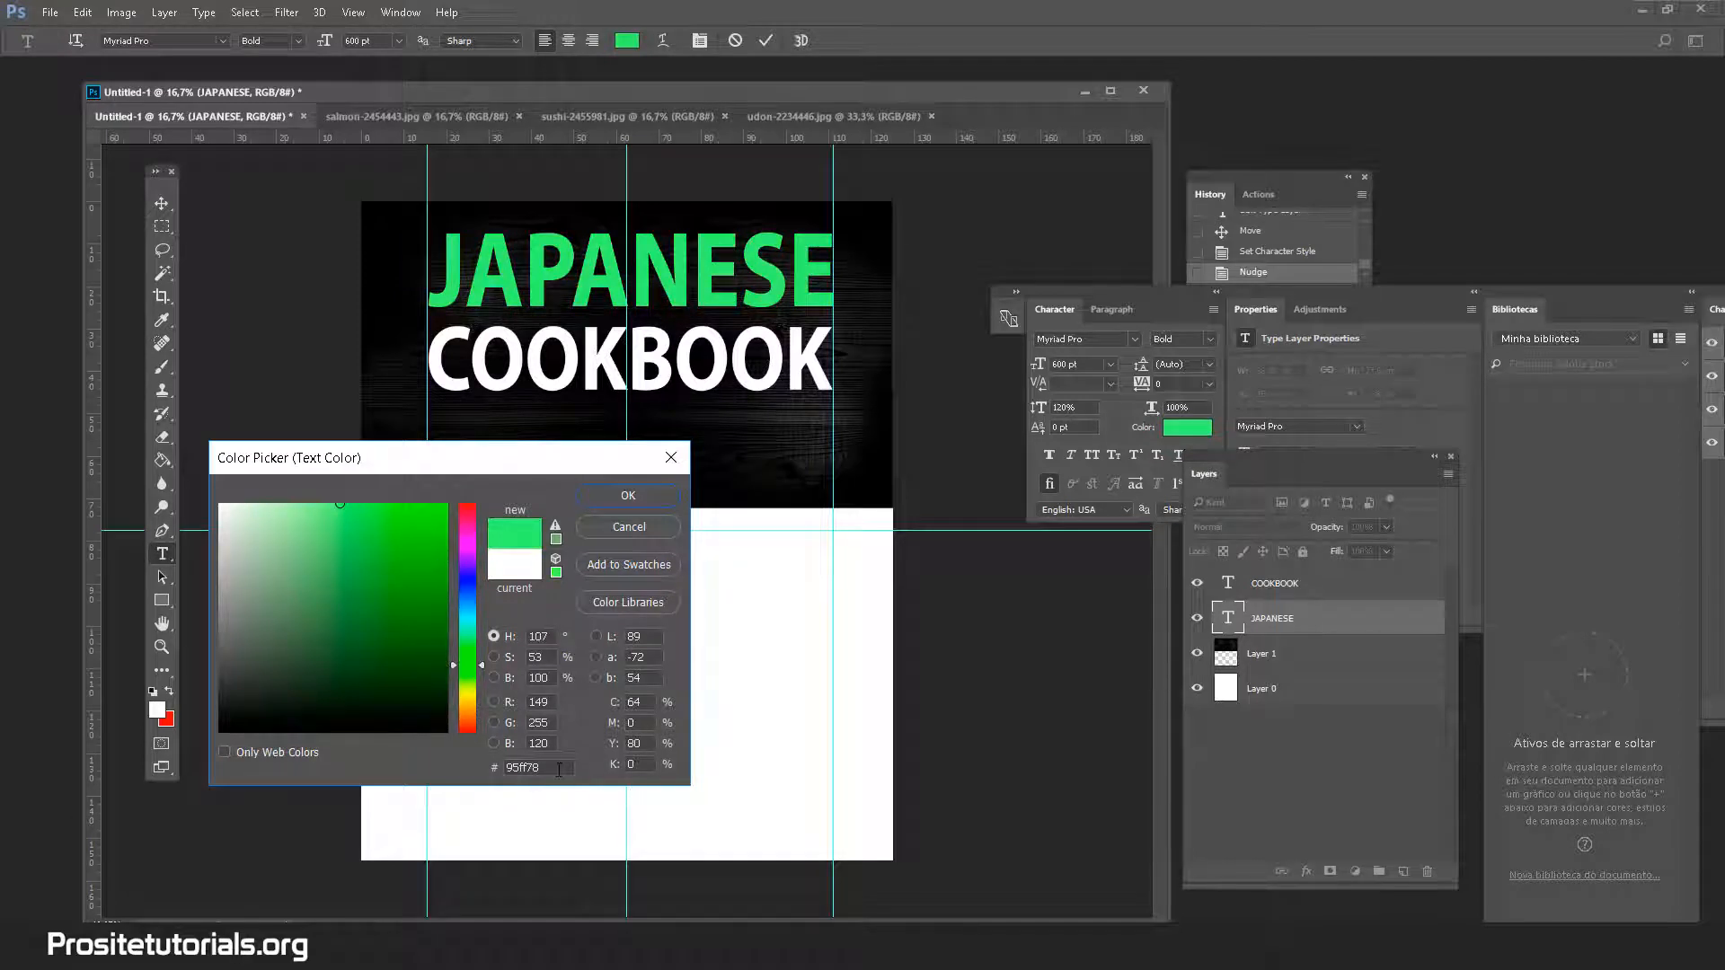
{"action": "left_click", "coordinate": [468, 509]}
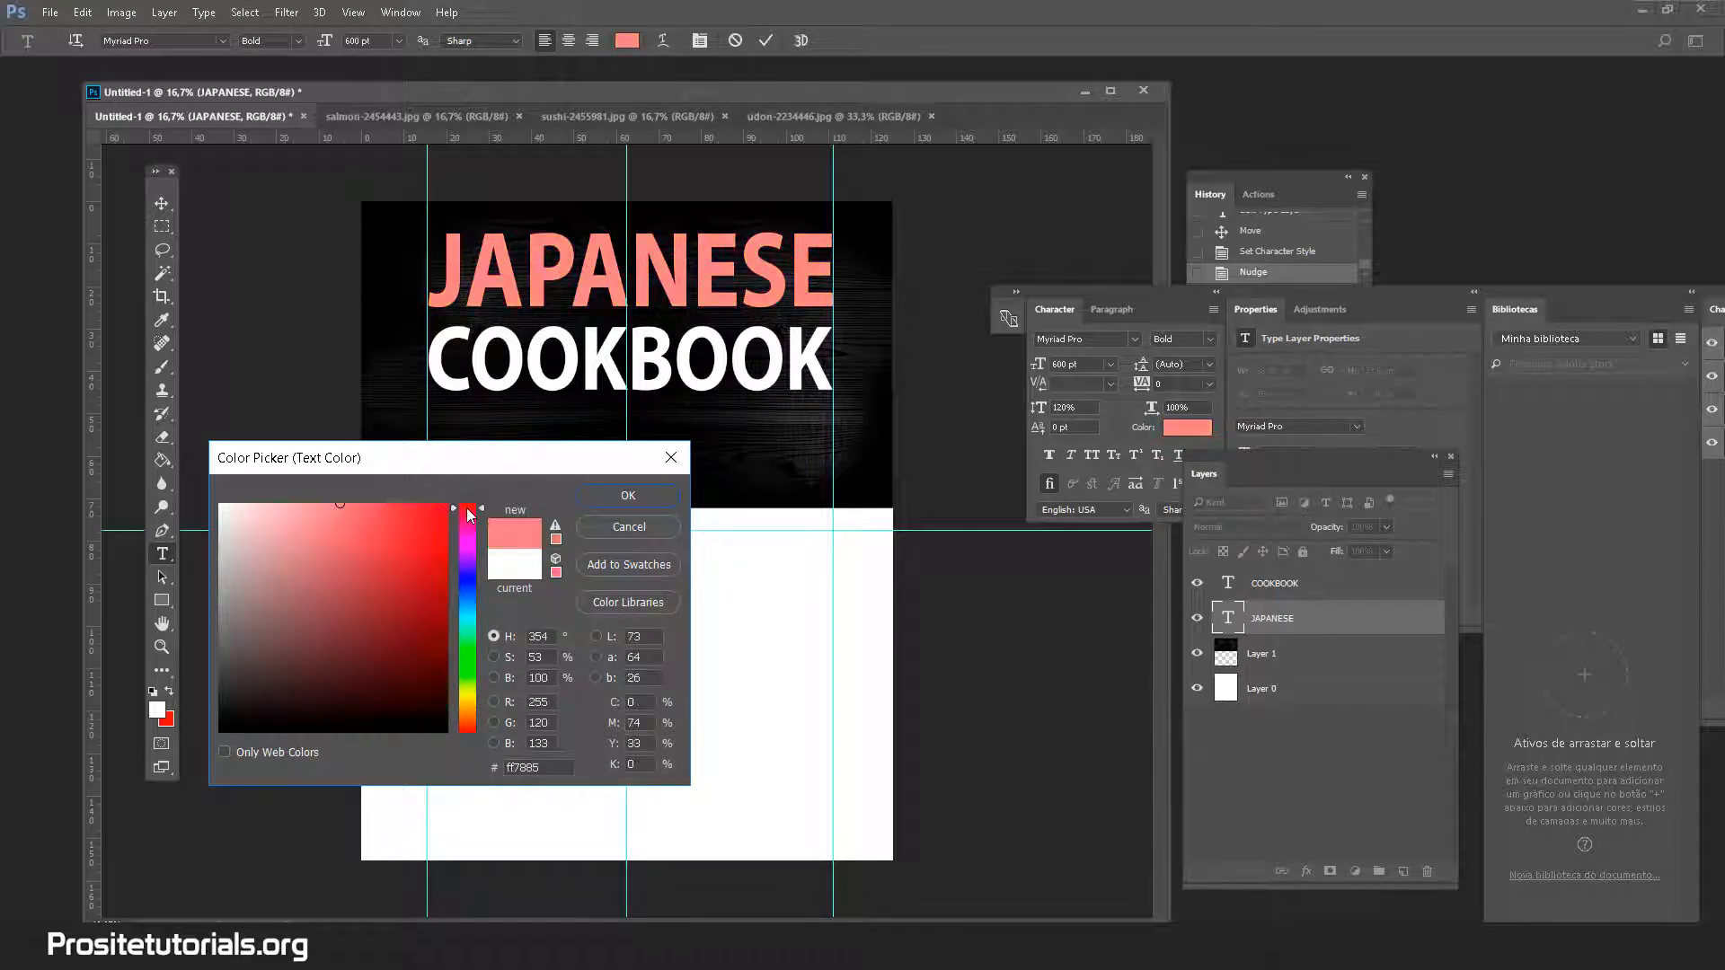
{"action": "left_click", "coordinate": [469, 666]}
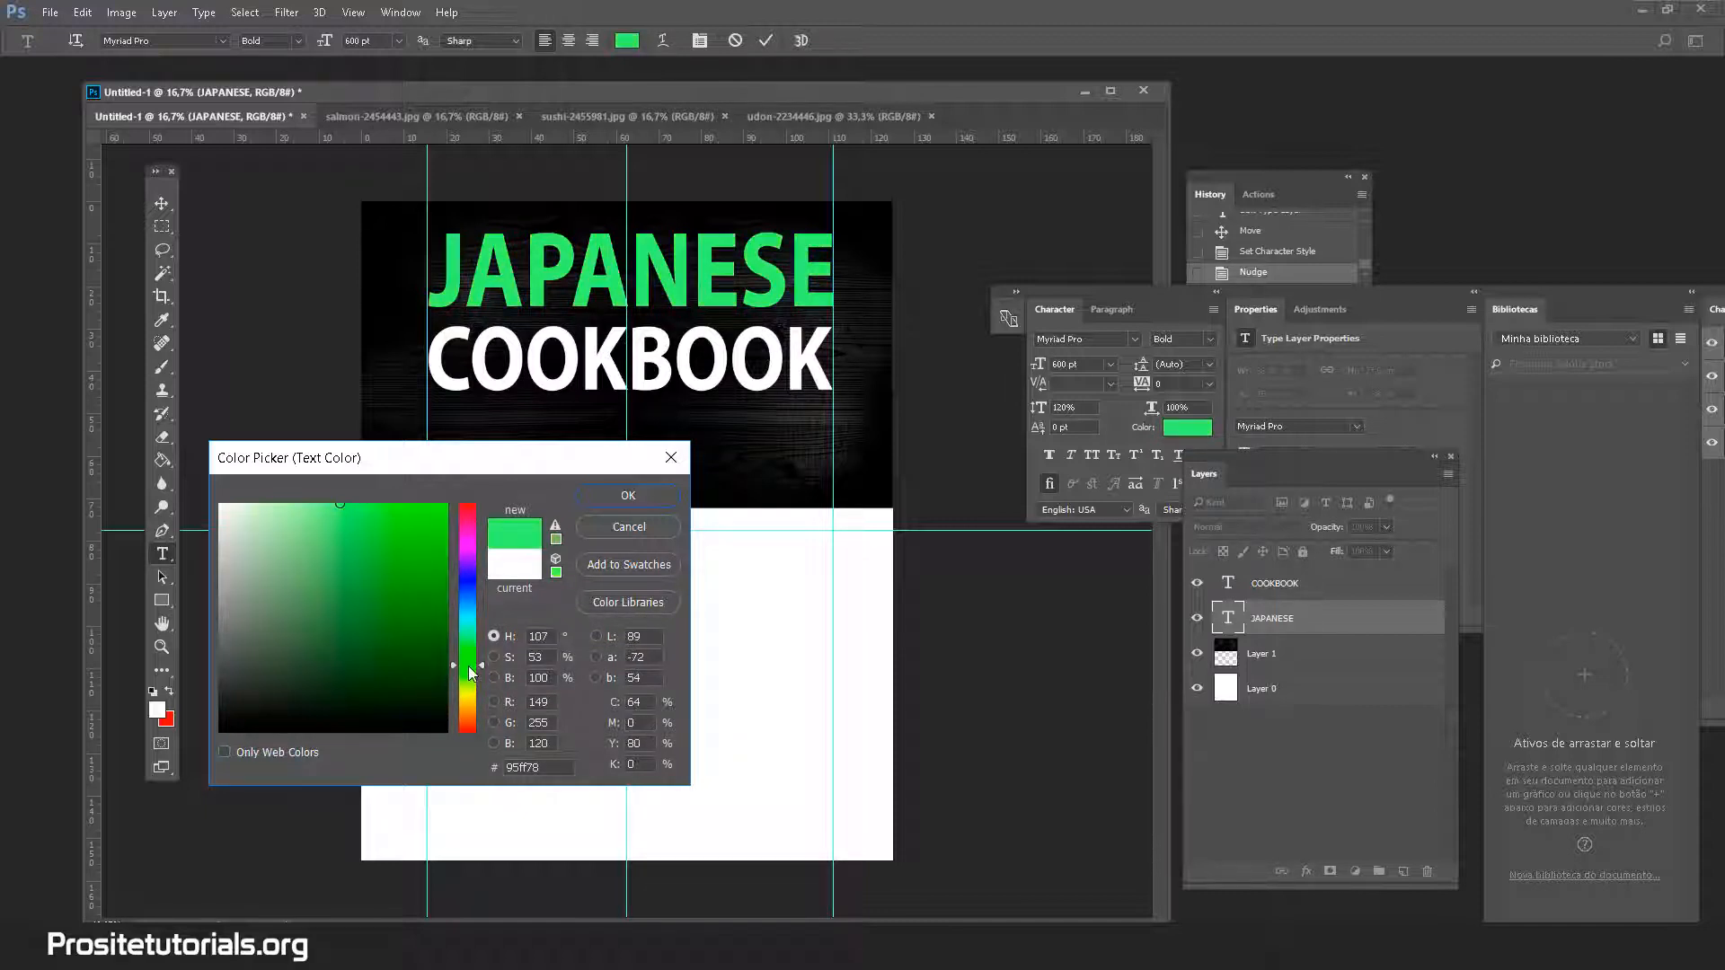
{"action": "left_click", "coordinate": [356, 497]}
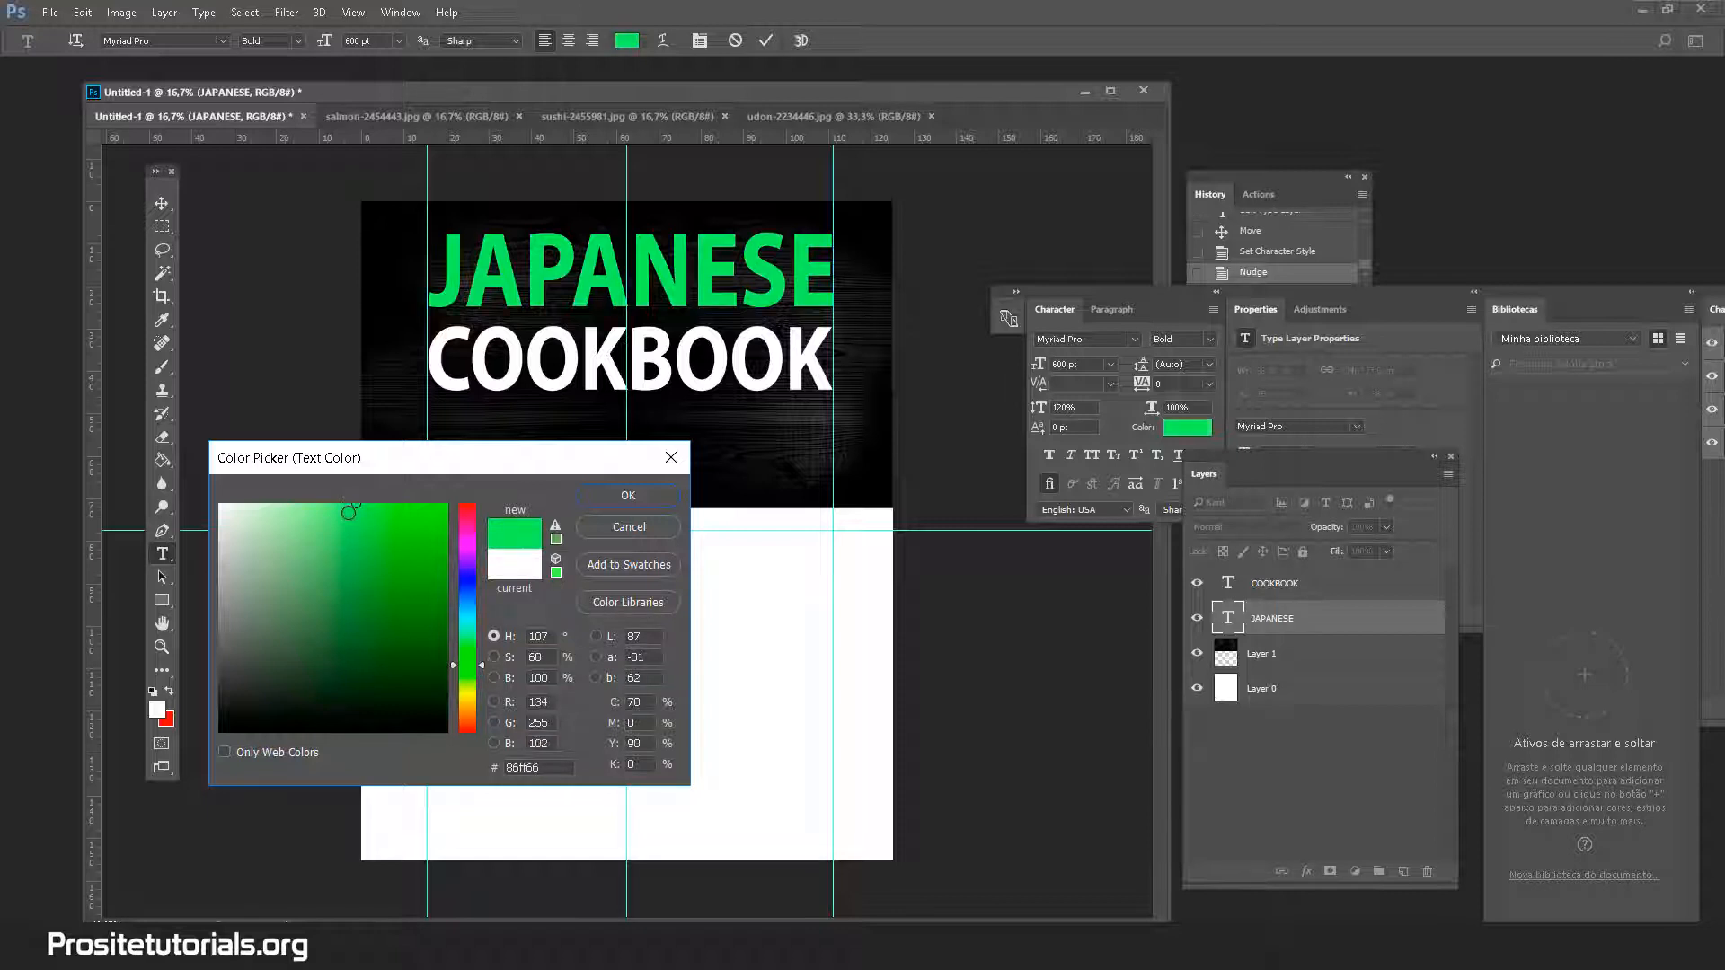
{"action": "left_click_drag", "start_coordinate": [354, 505], "coordinate": [347, 505]}
{"action": "double_click", "coordinate": [543, 768]}
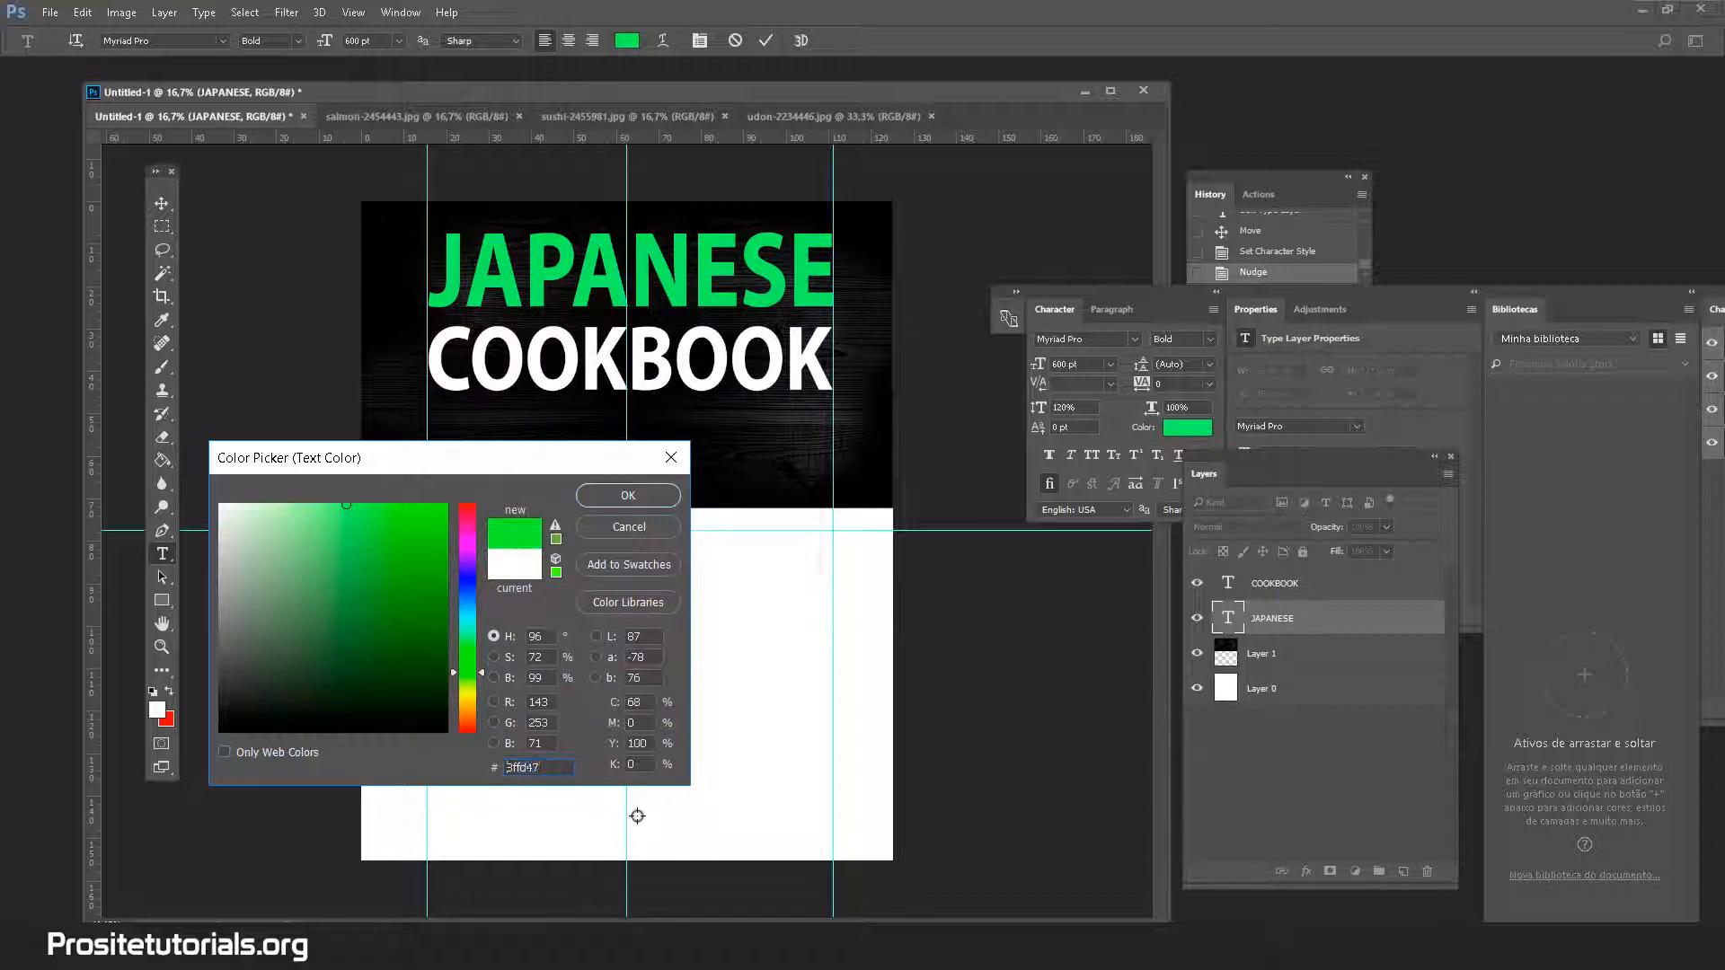
{"action": "type", "text": "8ffd47"}
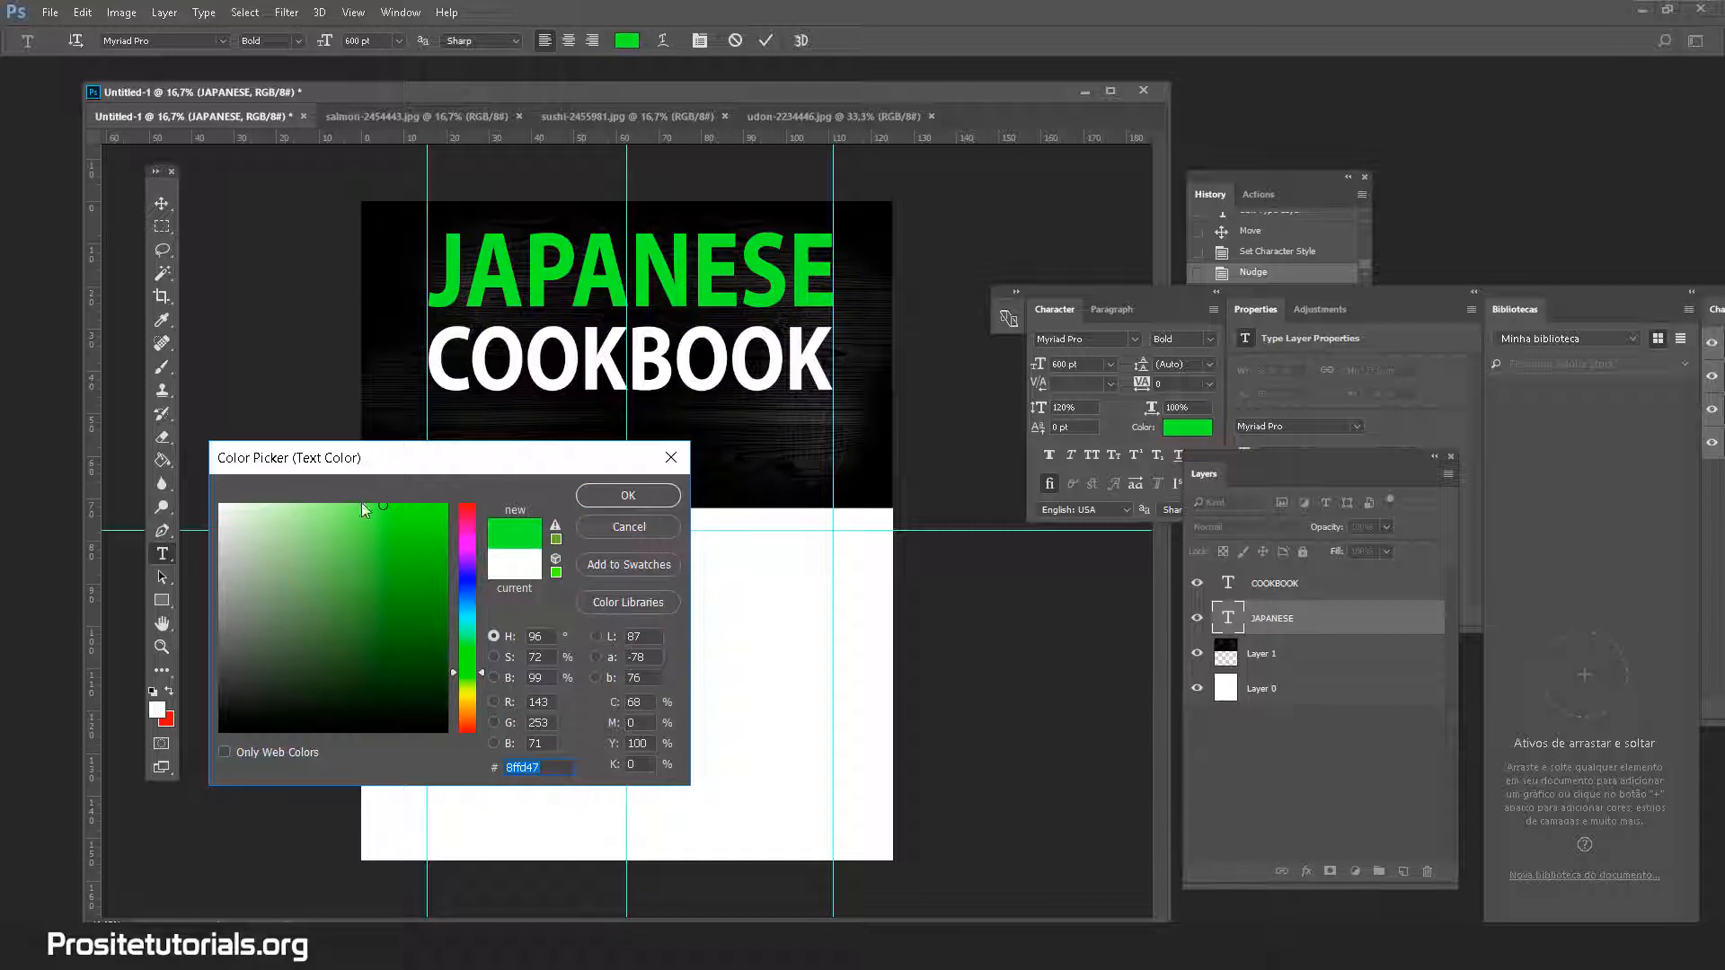
Refine JAPANESE's green through darker and brighter shades, ending toward yellow-green
{"action": "left_click", "coordinate": [357, 508]}
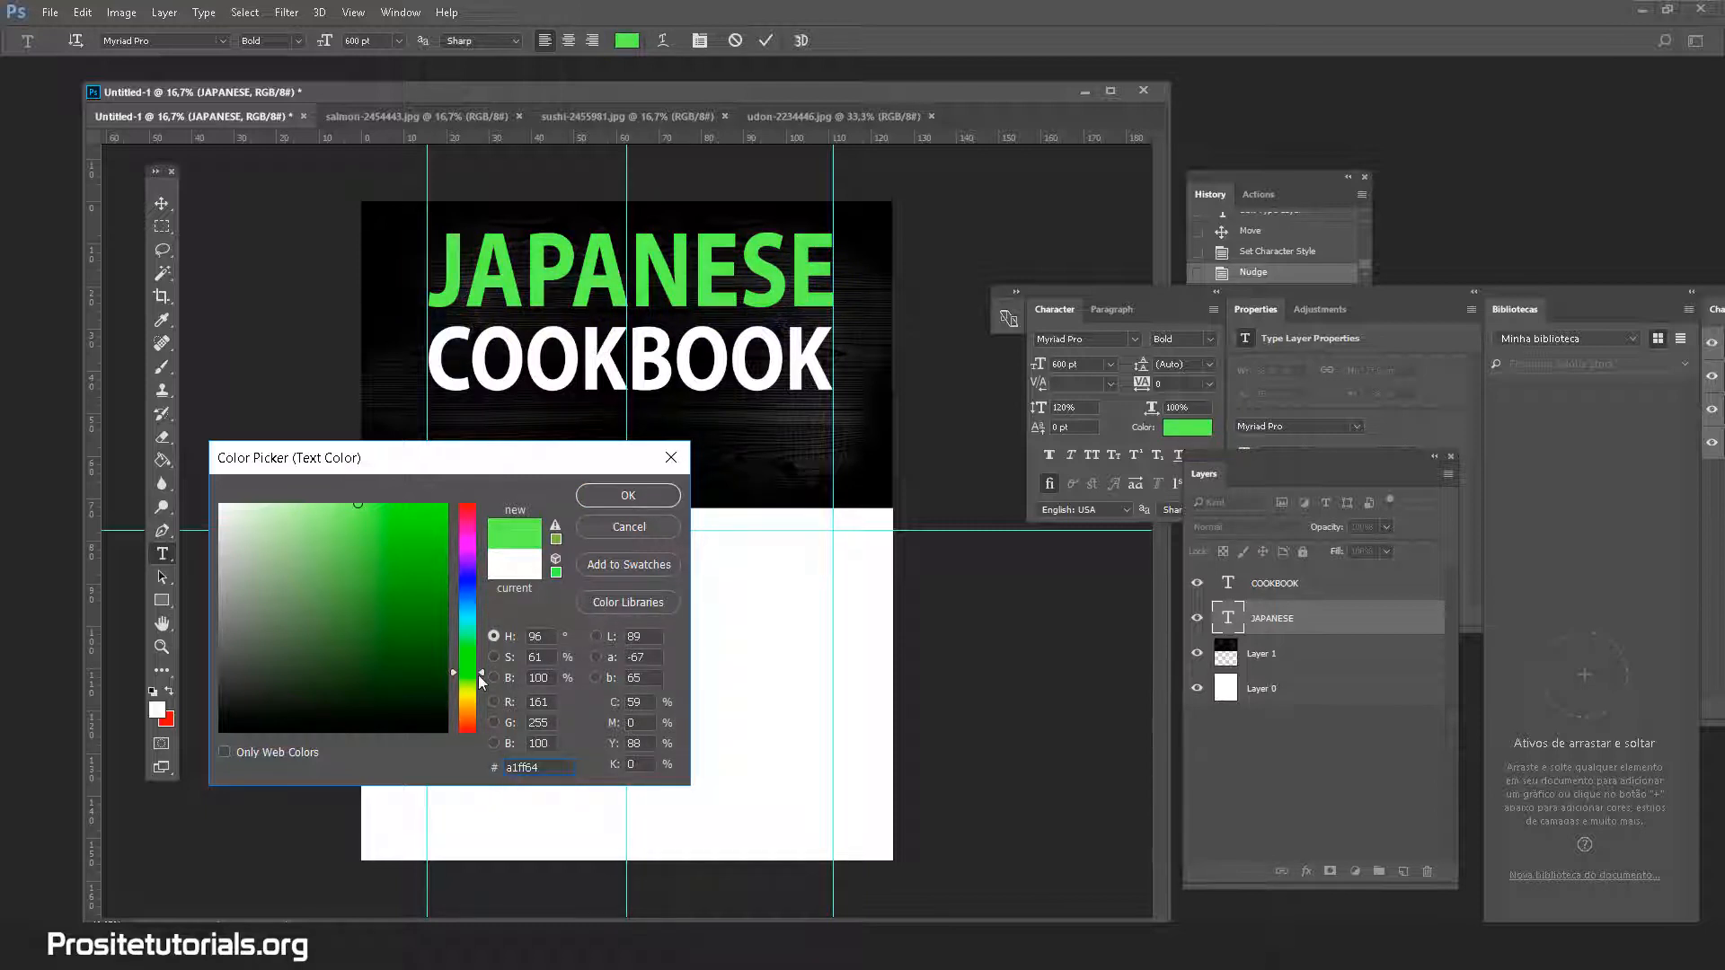
{"action": "mouse_move", "coordinate": [471, 681]}
{"action": "left_mouse_down"}
{"action": "mouse_move", "coordinate": [475, 637]}
{"action": "mouse_move", "coordinate": [467, 696]}
{"action": "mouse_move", "coordinate": [472, 643]}
{"action": "mouse_move", "coordinate": [475, 666]}
{"action": "left_mouse_up"}
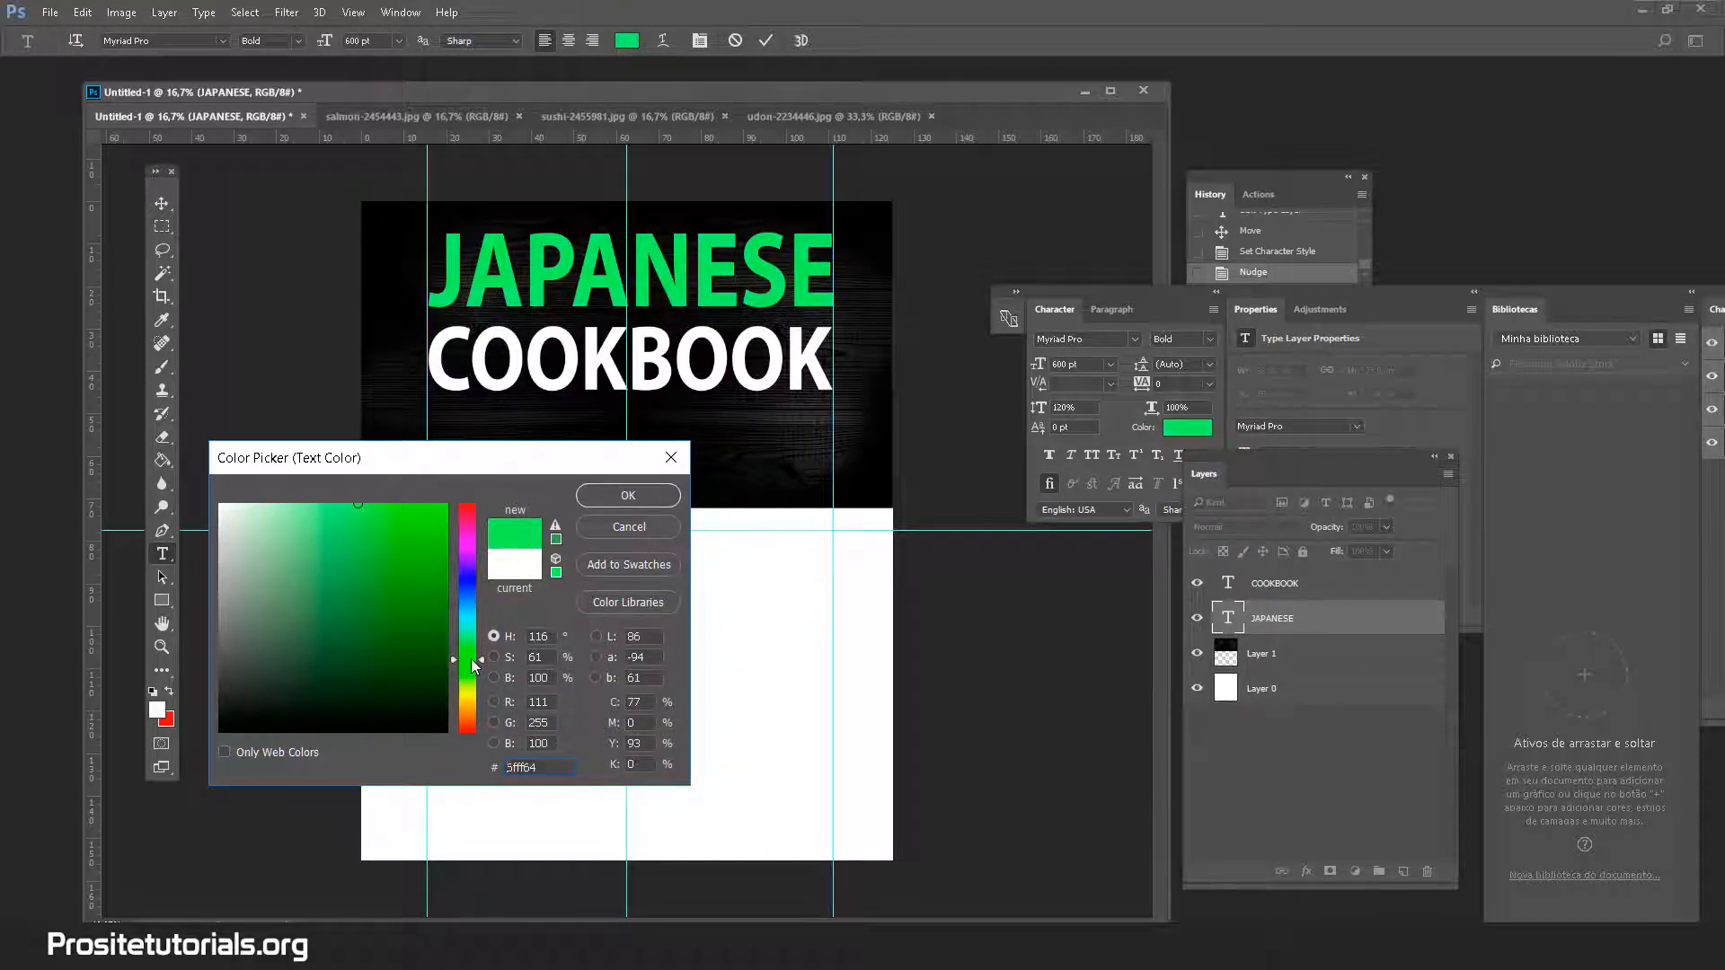
{"action": "left_click", "coordinate": [447, 635]}
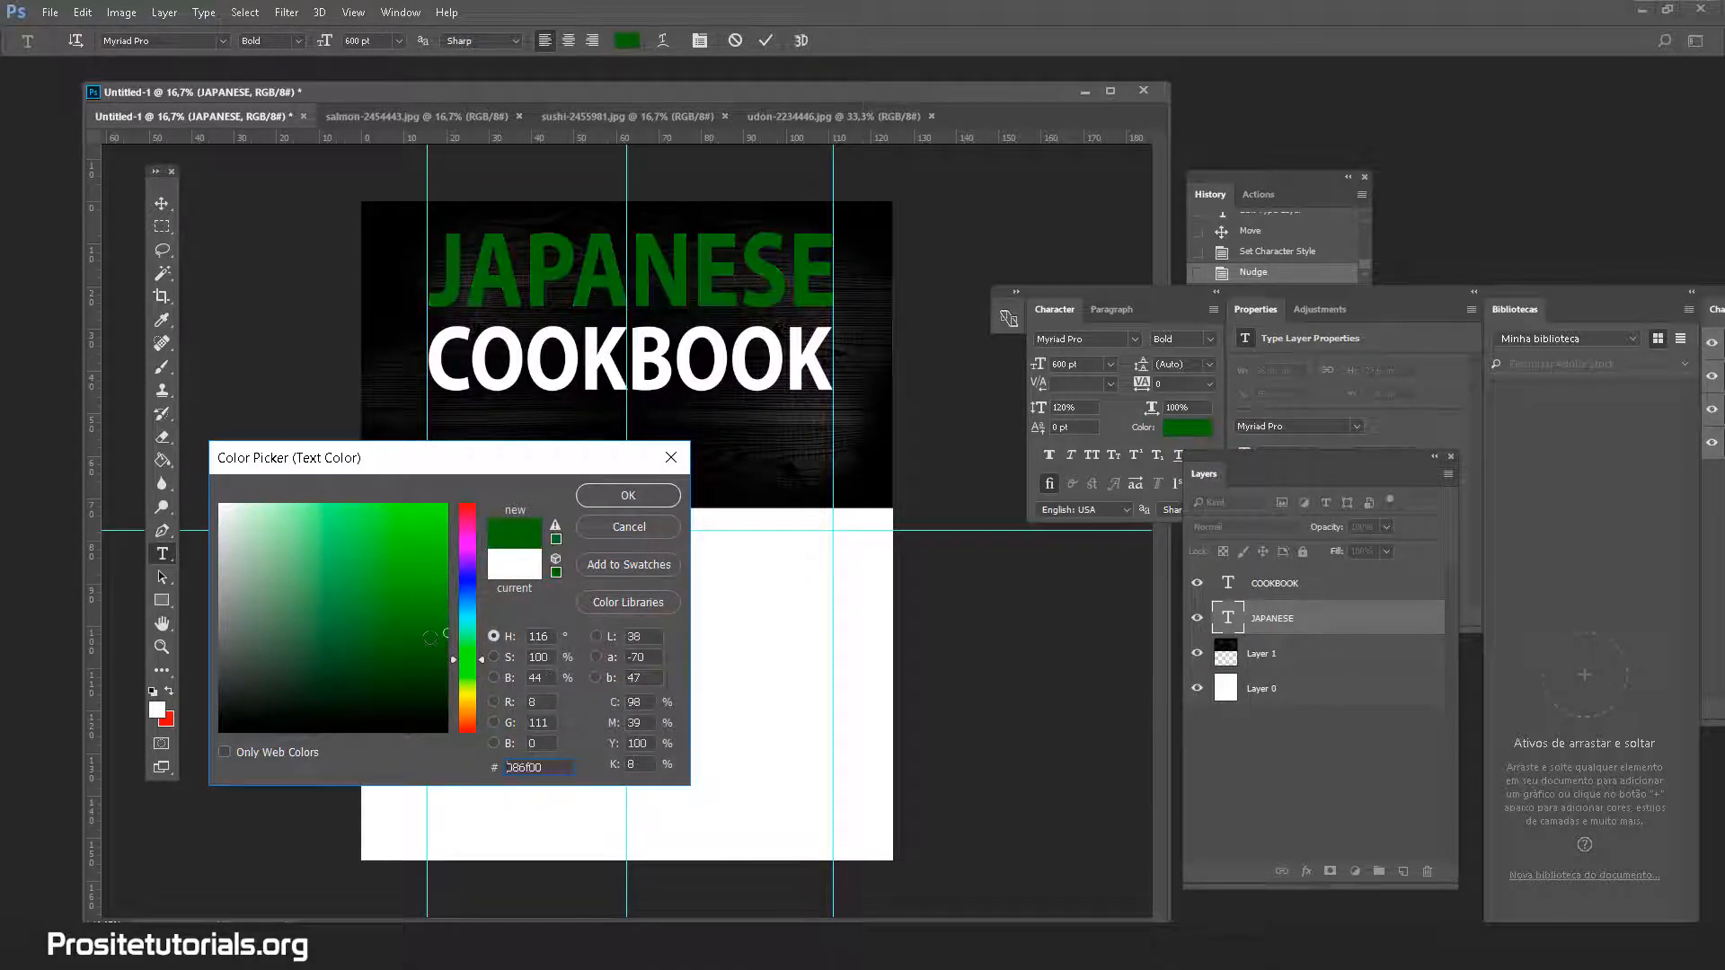
{"action": "left_click", "coordinate": [333, 505]}
{"action": "left_click", "coordinate": [360, 505]}
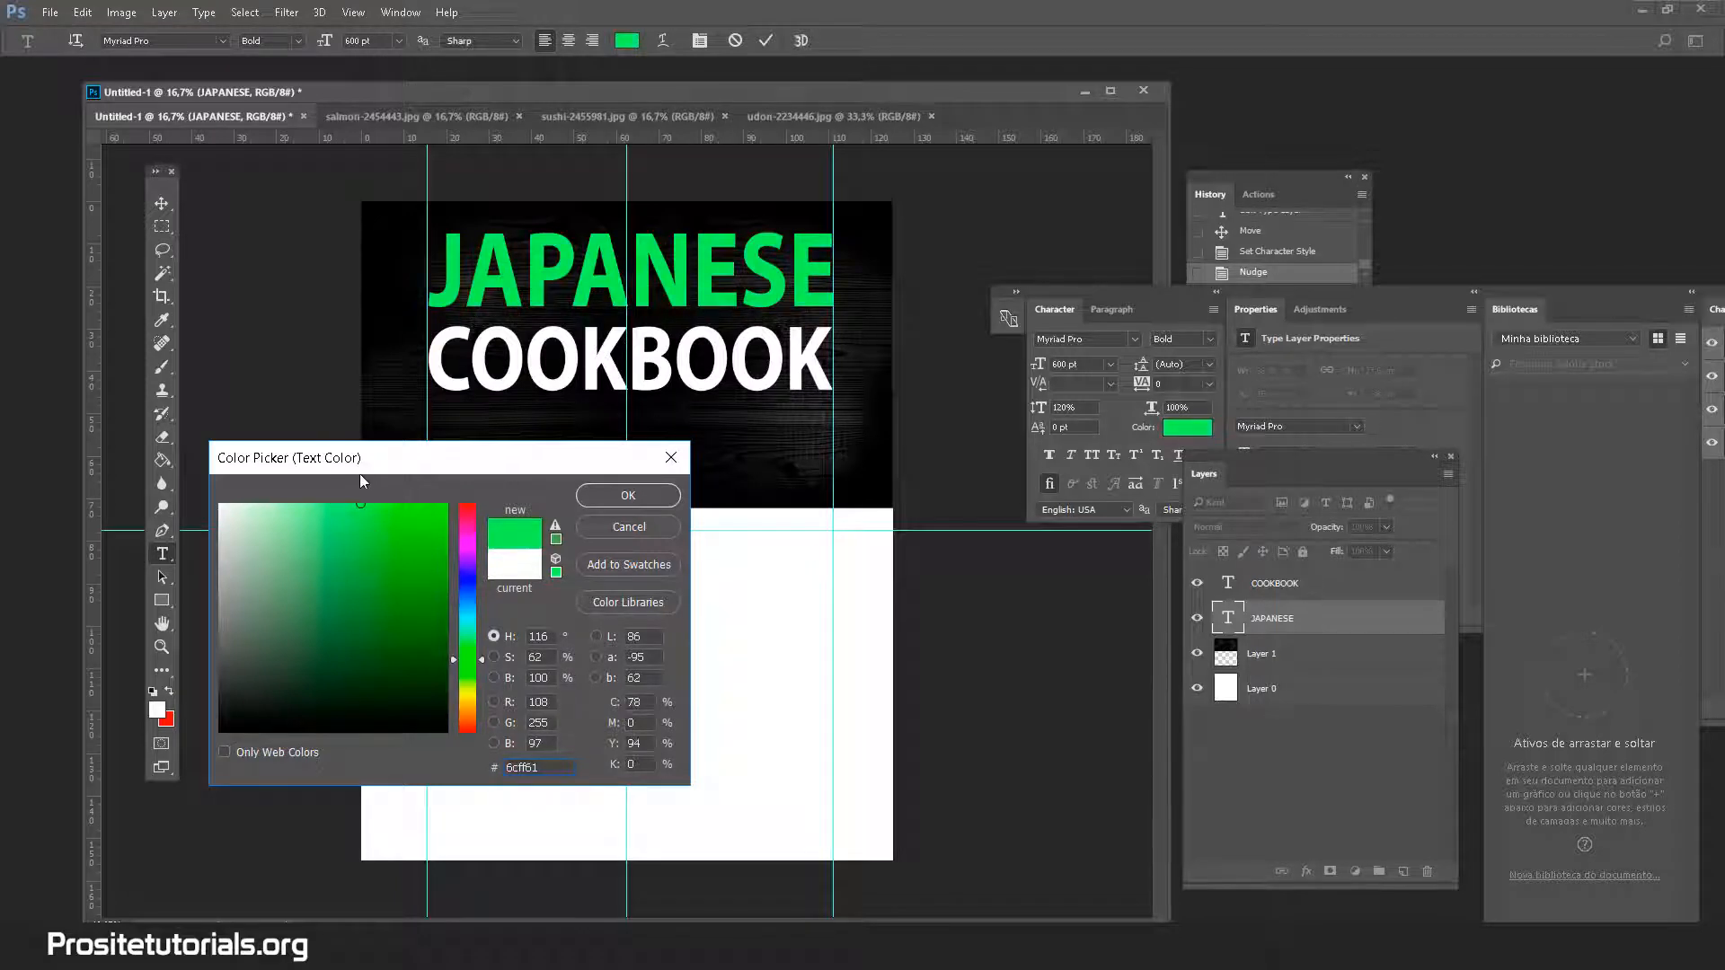
{"action": "left_click_drag", "start_coordinate": [352, 508], "coordinate": [348, 496]}
{"action": "left_click_drag", "start_coordinate": [476, 668], "coordinate": [470, 744]}
Settle JAPANESE on a salmon red around ff6c6c and accept it
{"action": "mouse_move", "coordinate": [357, 507]}
{"action": "left_mouse_down"}
{"action": "mouse_move", "coordinate": [338, 502]}
{"action": "mouse_move", "coordinate": [376, 484]}
{"action": "left_mouse_up"}
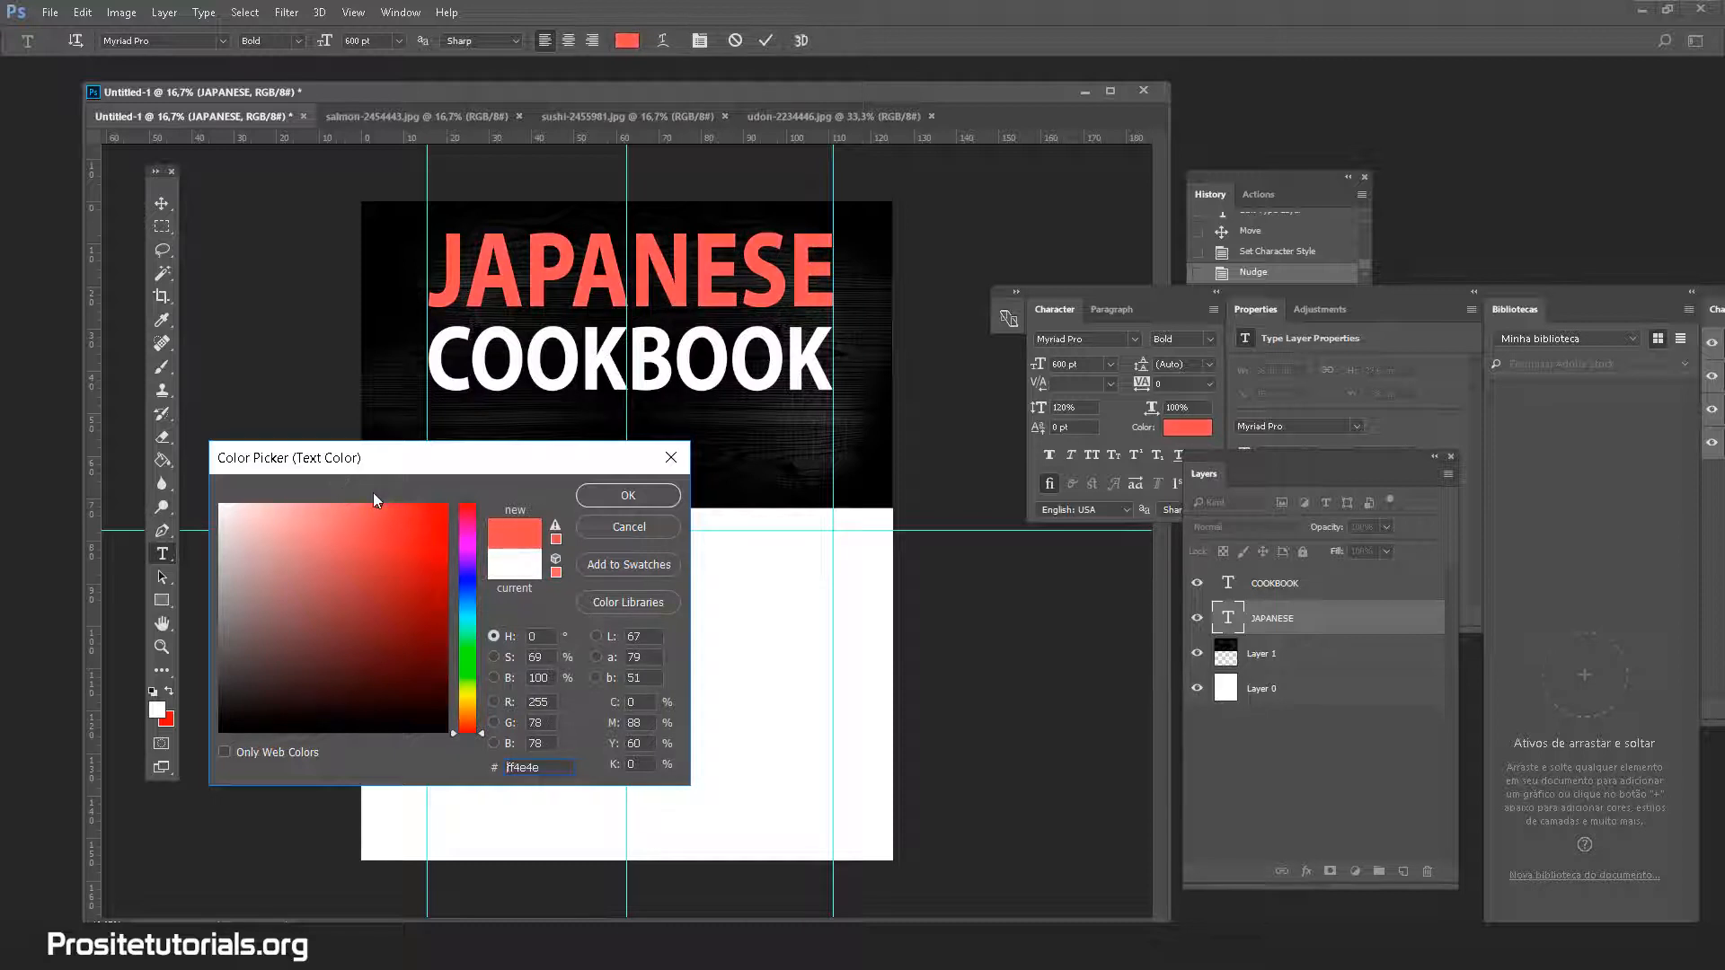
{"action": "left_click", "coordinate": [353, 505]}
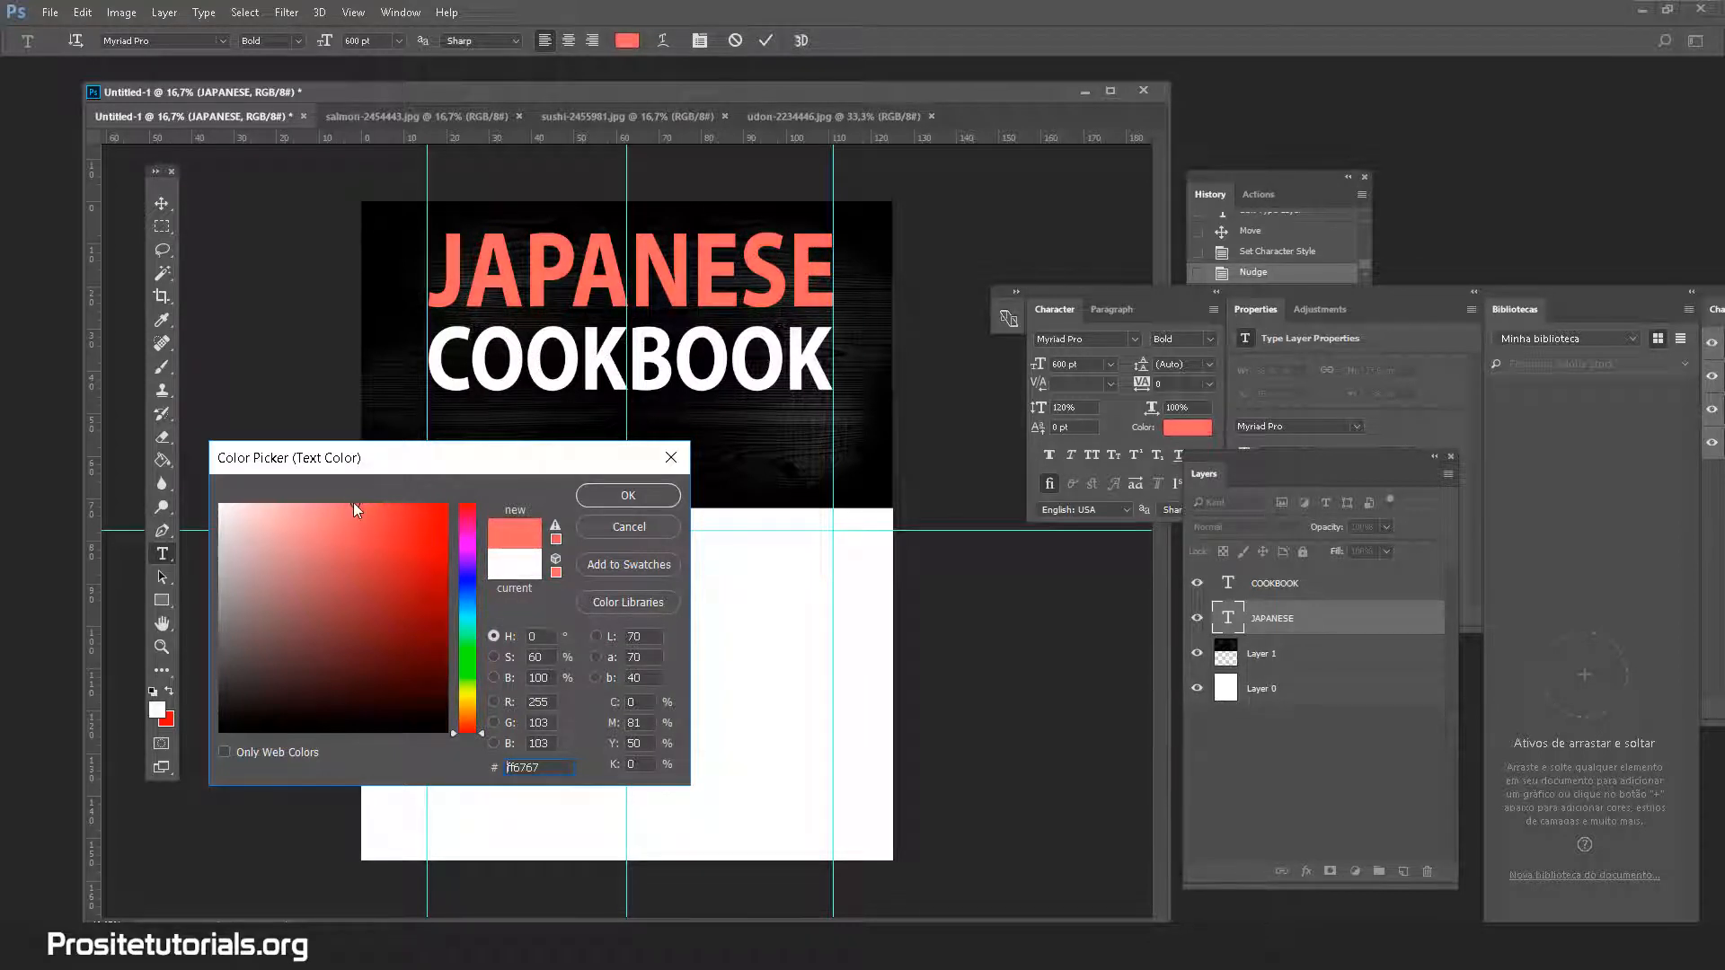
{"action": "left_click", "coordinate": [467, 514]}
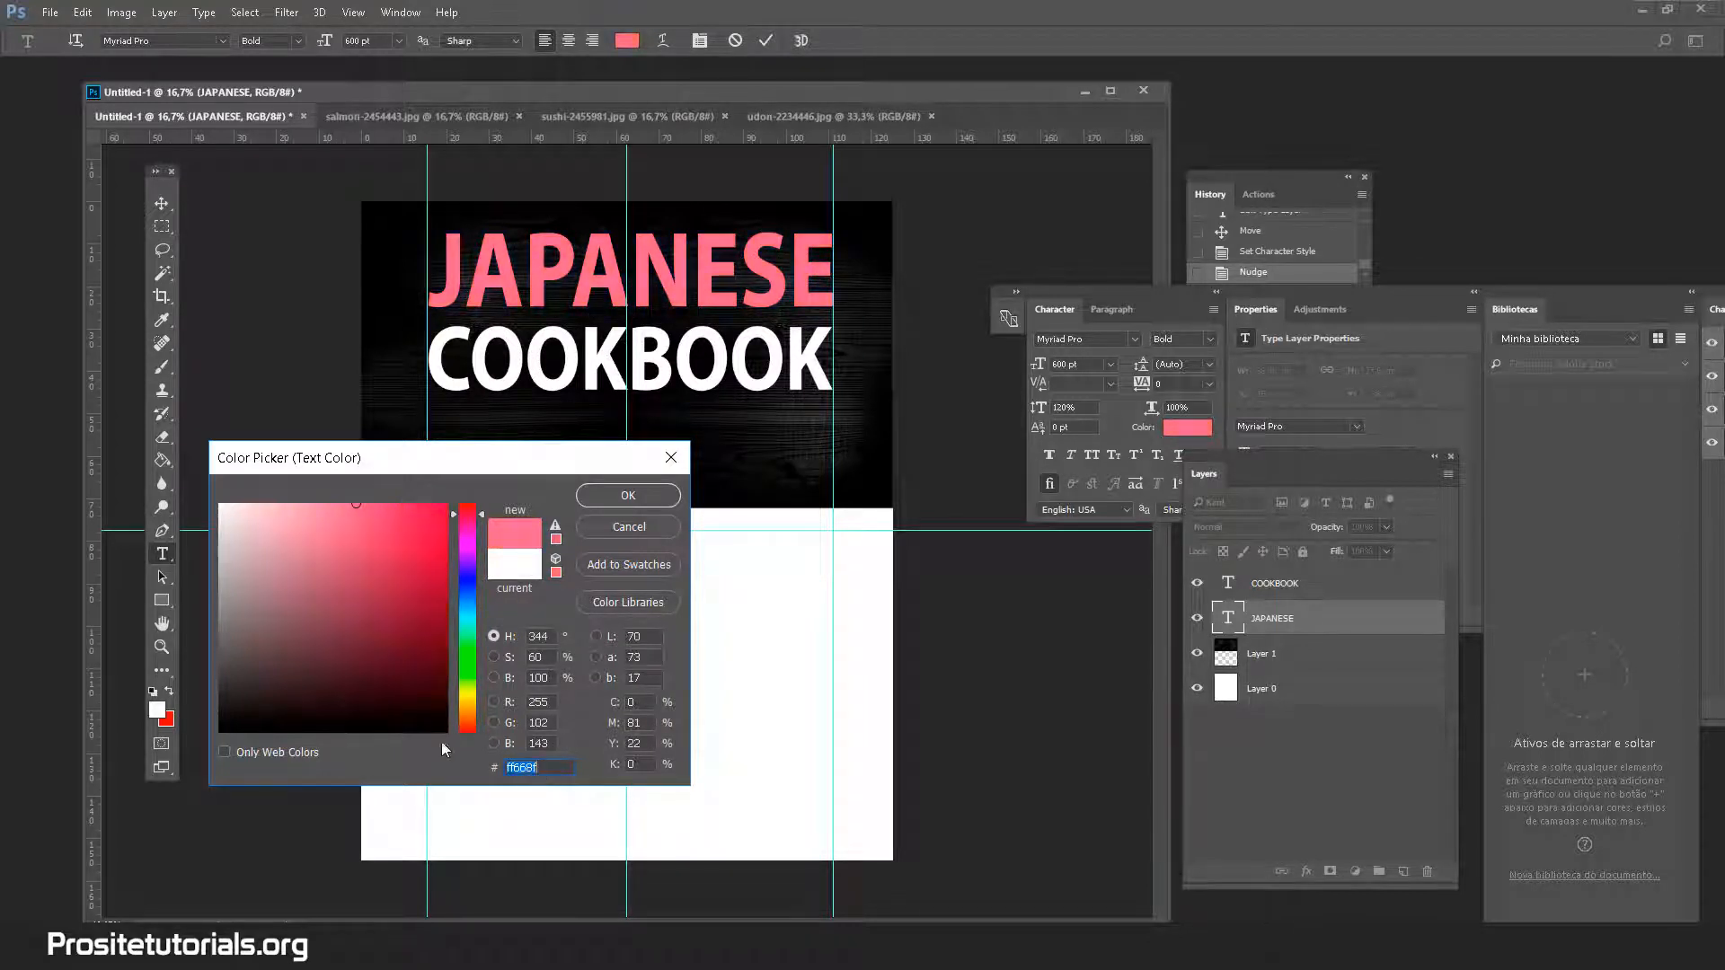
{"action": "left_click_drag", "start_coordinate": [469, 724], "coordinate": [468, 747]}
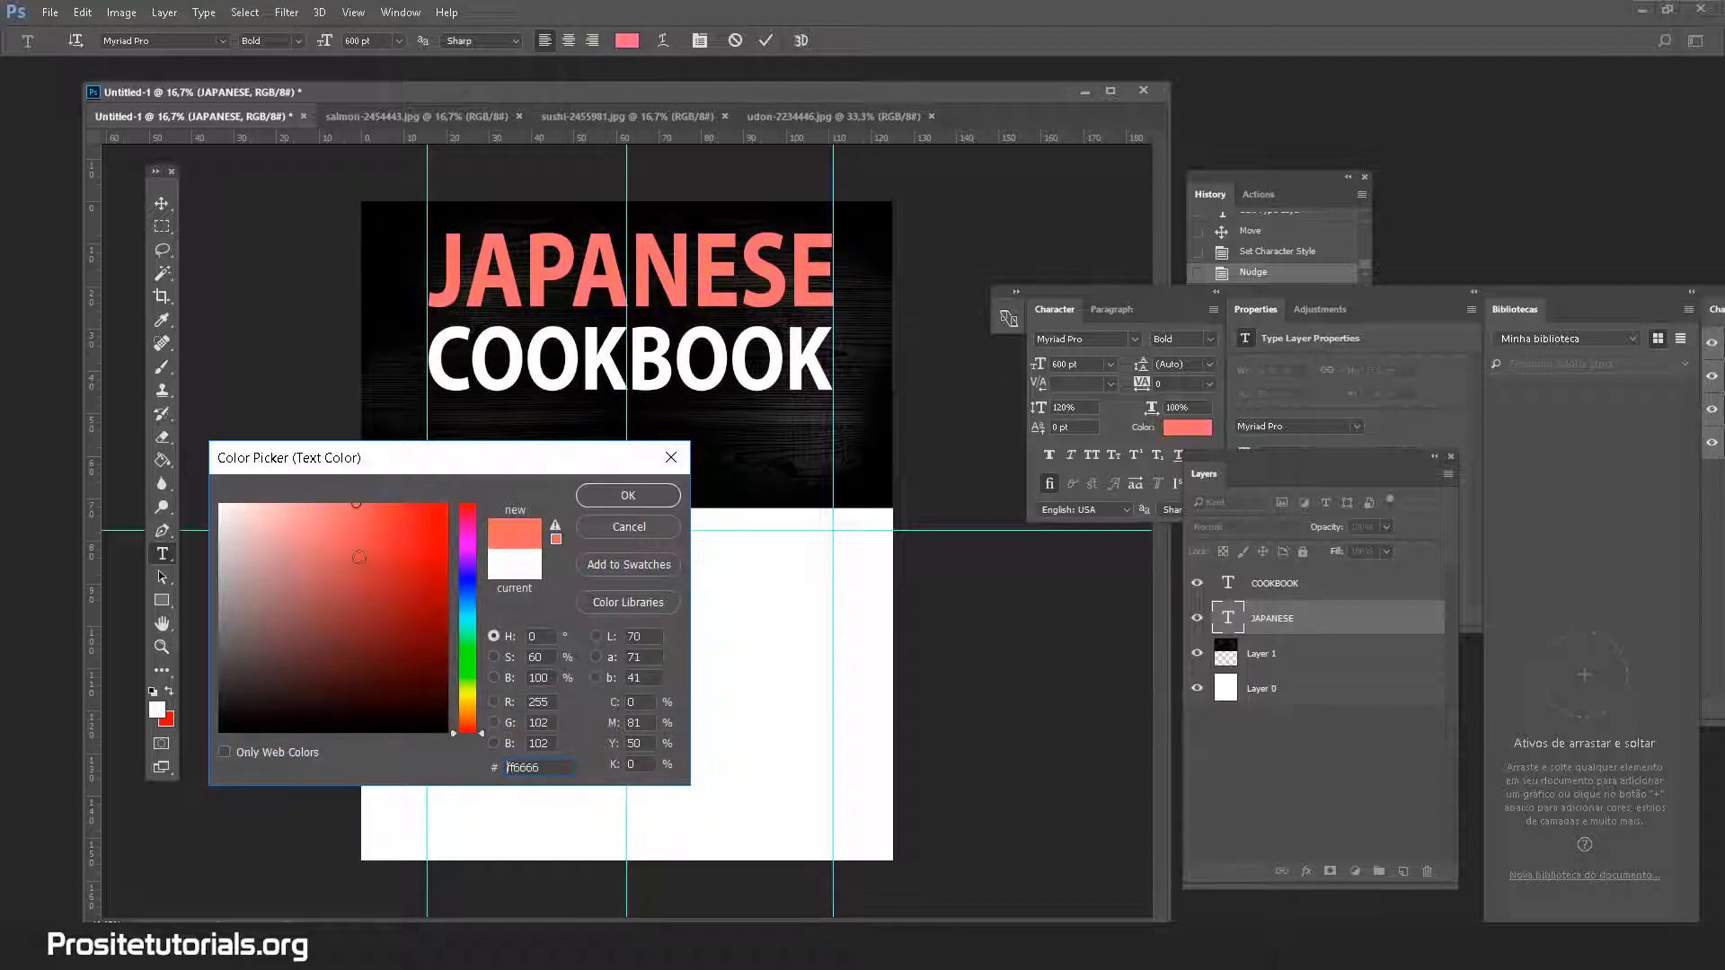
{"action": "left_click", "coordinate": [370, 506]}
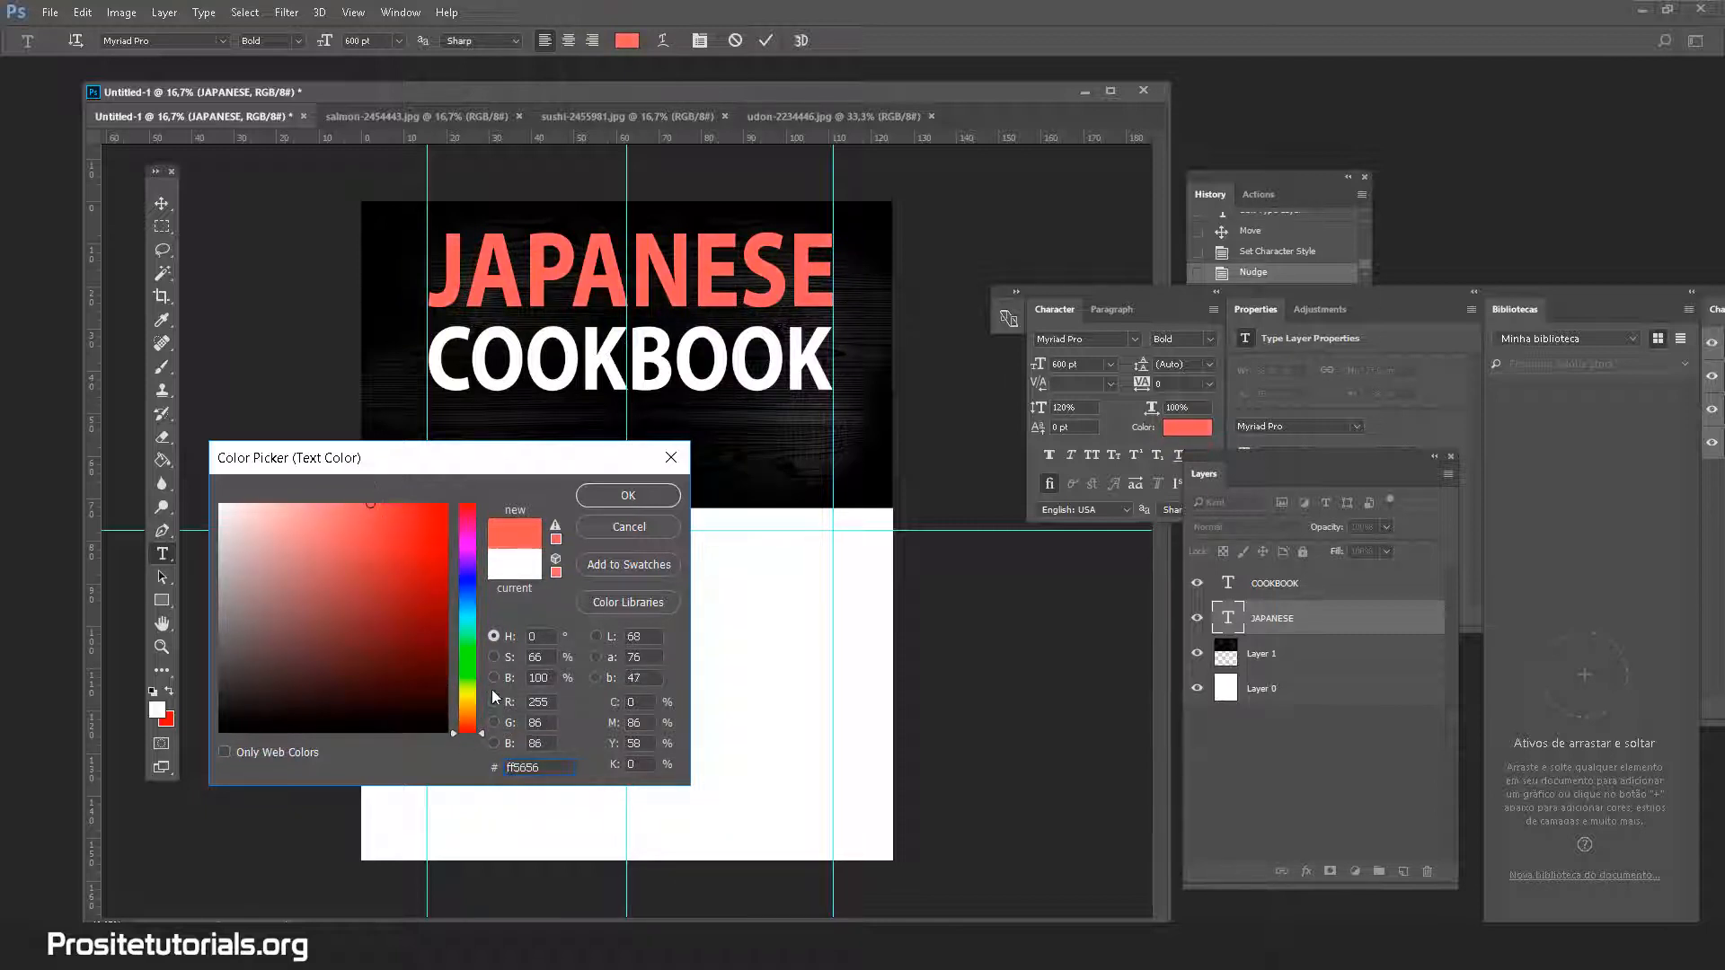
{"action": "left_click_drag", "start_coordinate": [368, 521], "coordinate": [351, 487]}
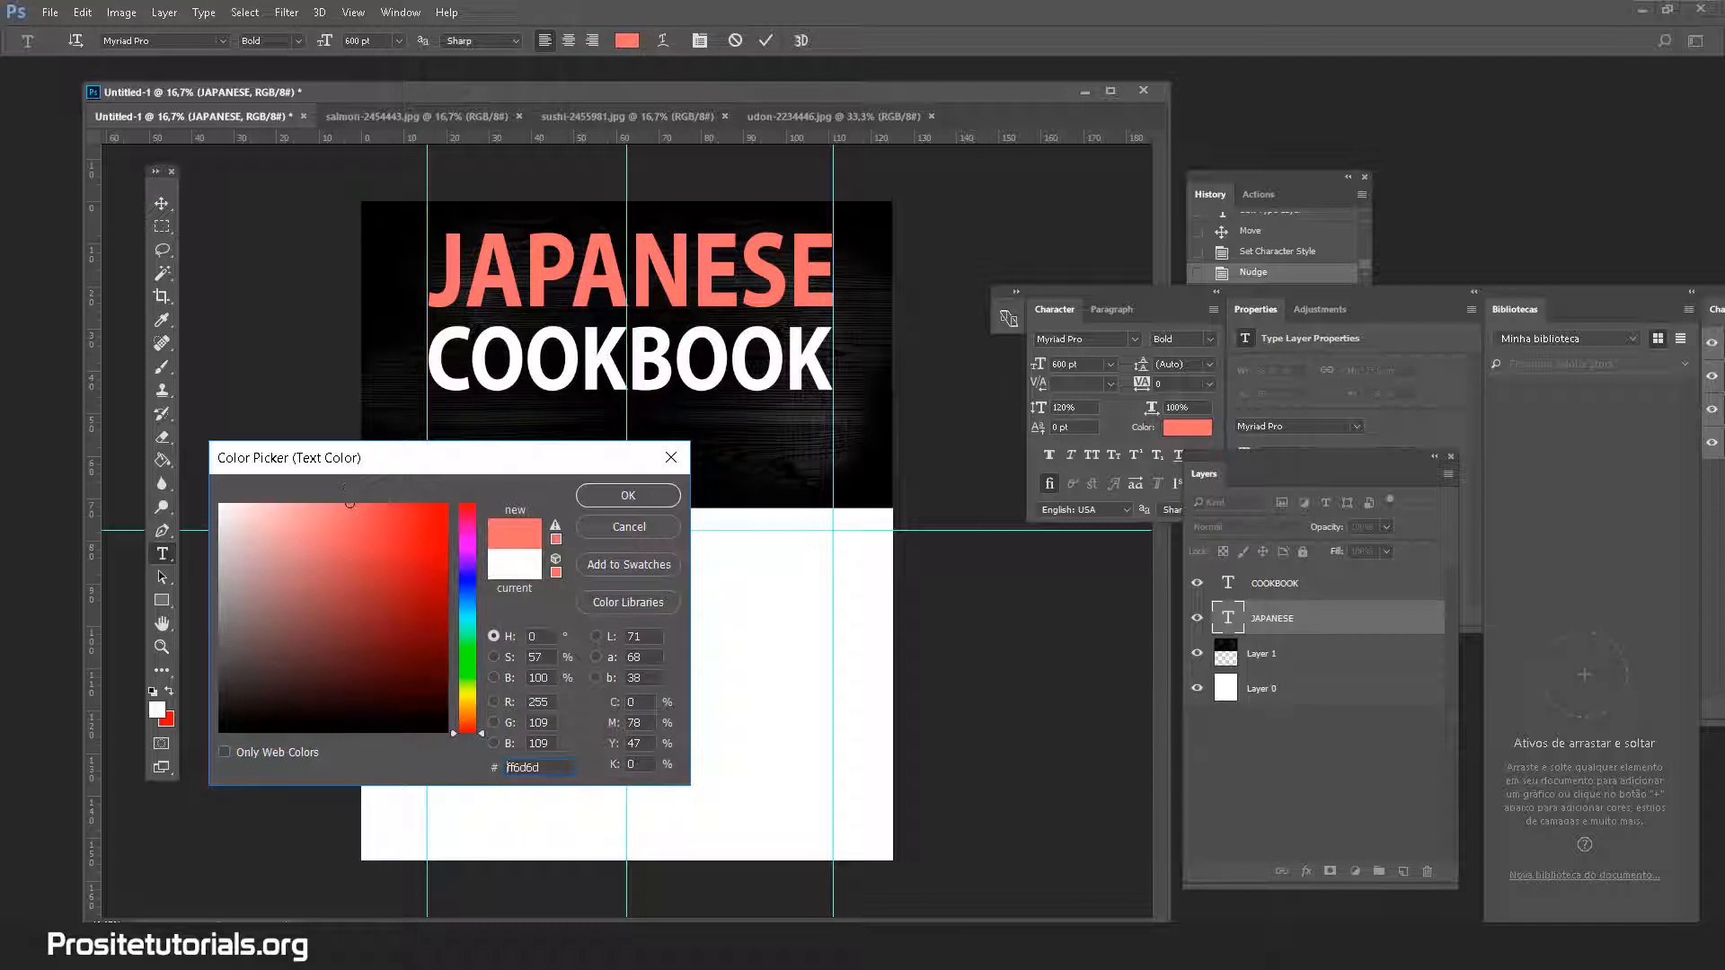
{"action": "double_click", "coordinate": [543, 770]}
{"action": "left_click", "coordinate": [616, 498]}
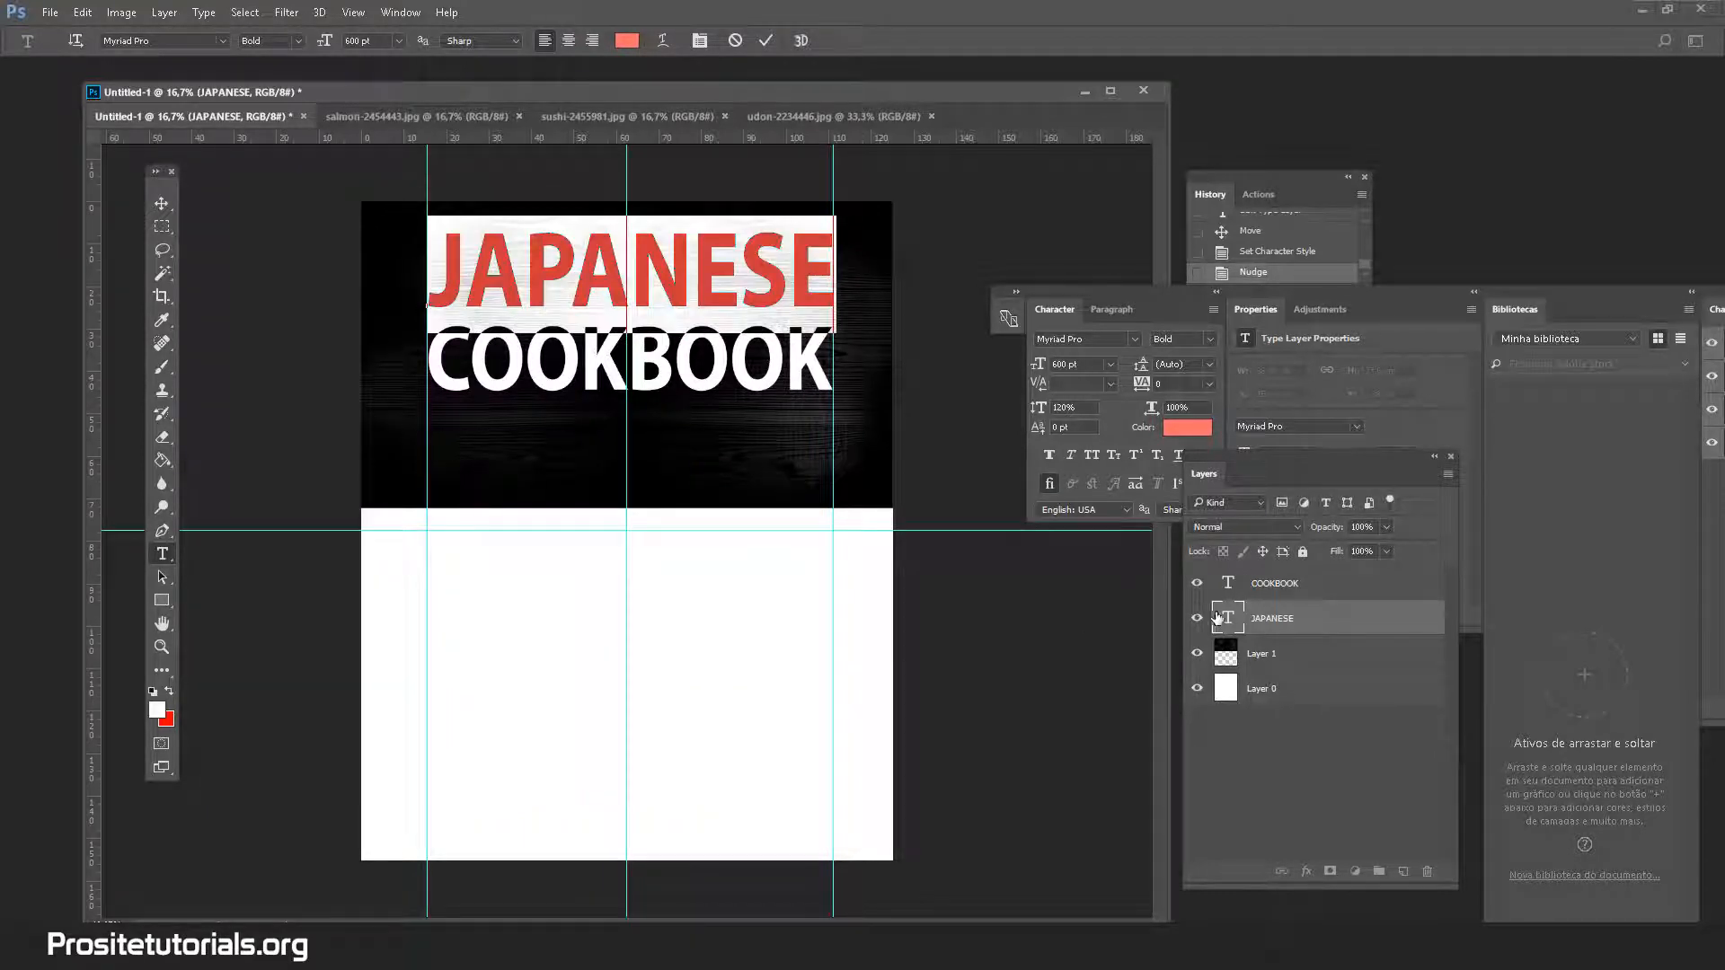
Commit the JAPANESE edit and confirm its salmon text colour
{"action": "double_click", "coordinate": [1368, 629]}
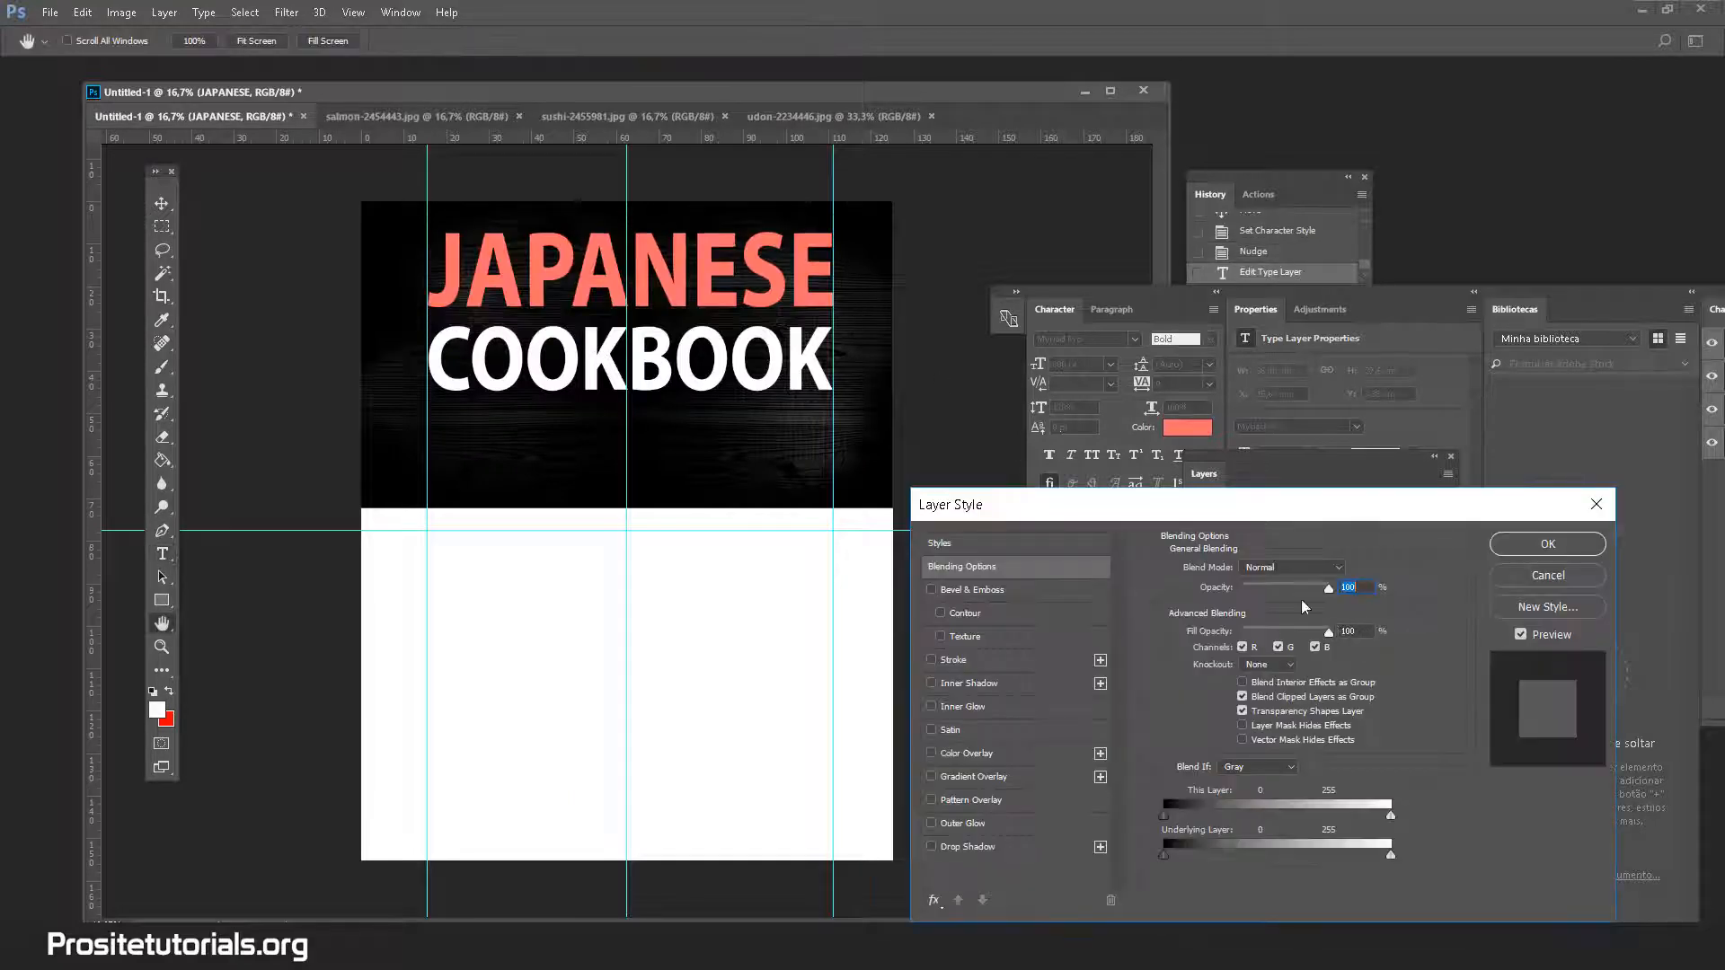
{"action": "left_click", "coordinate": [1551, 578]}
{"action": "left_click", "coordinate": [627, 41]}
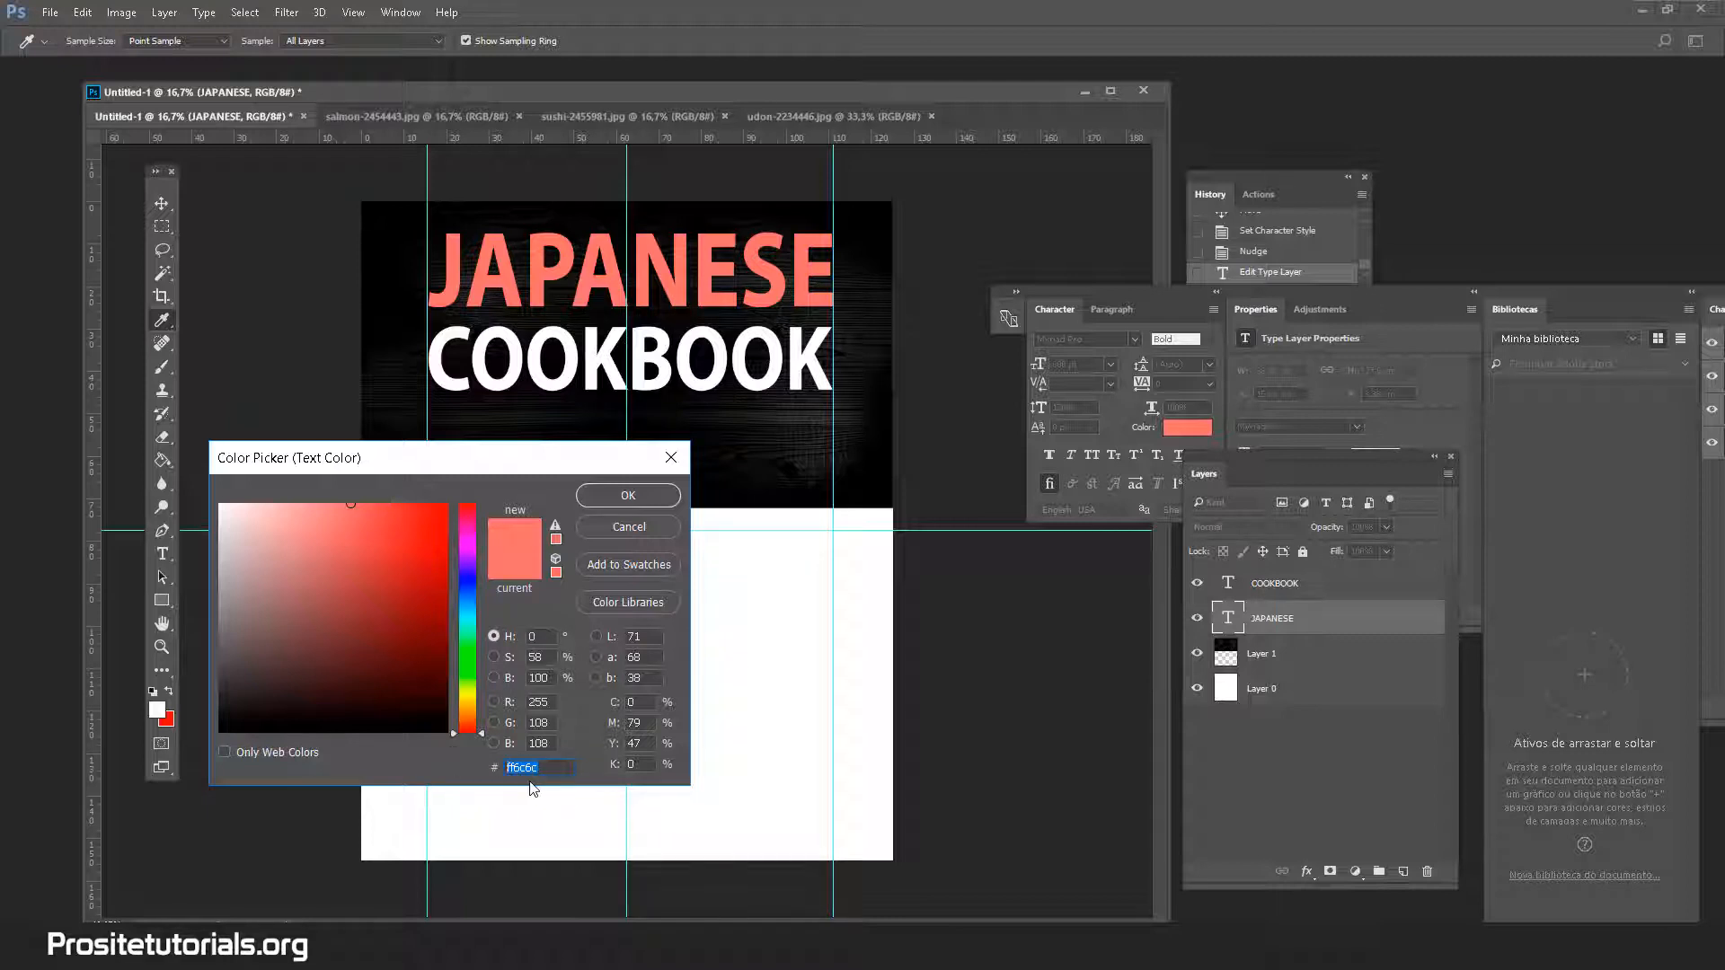
{"action": "left_click", "coordinate": [580, 499]}
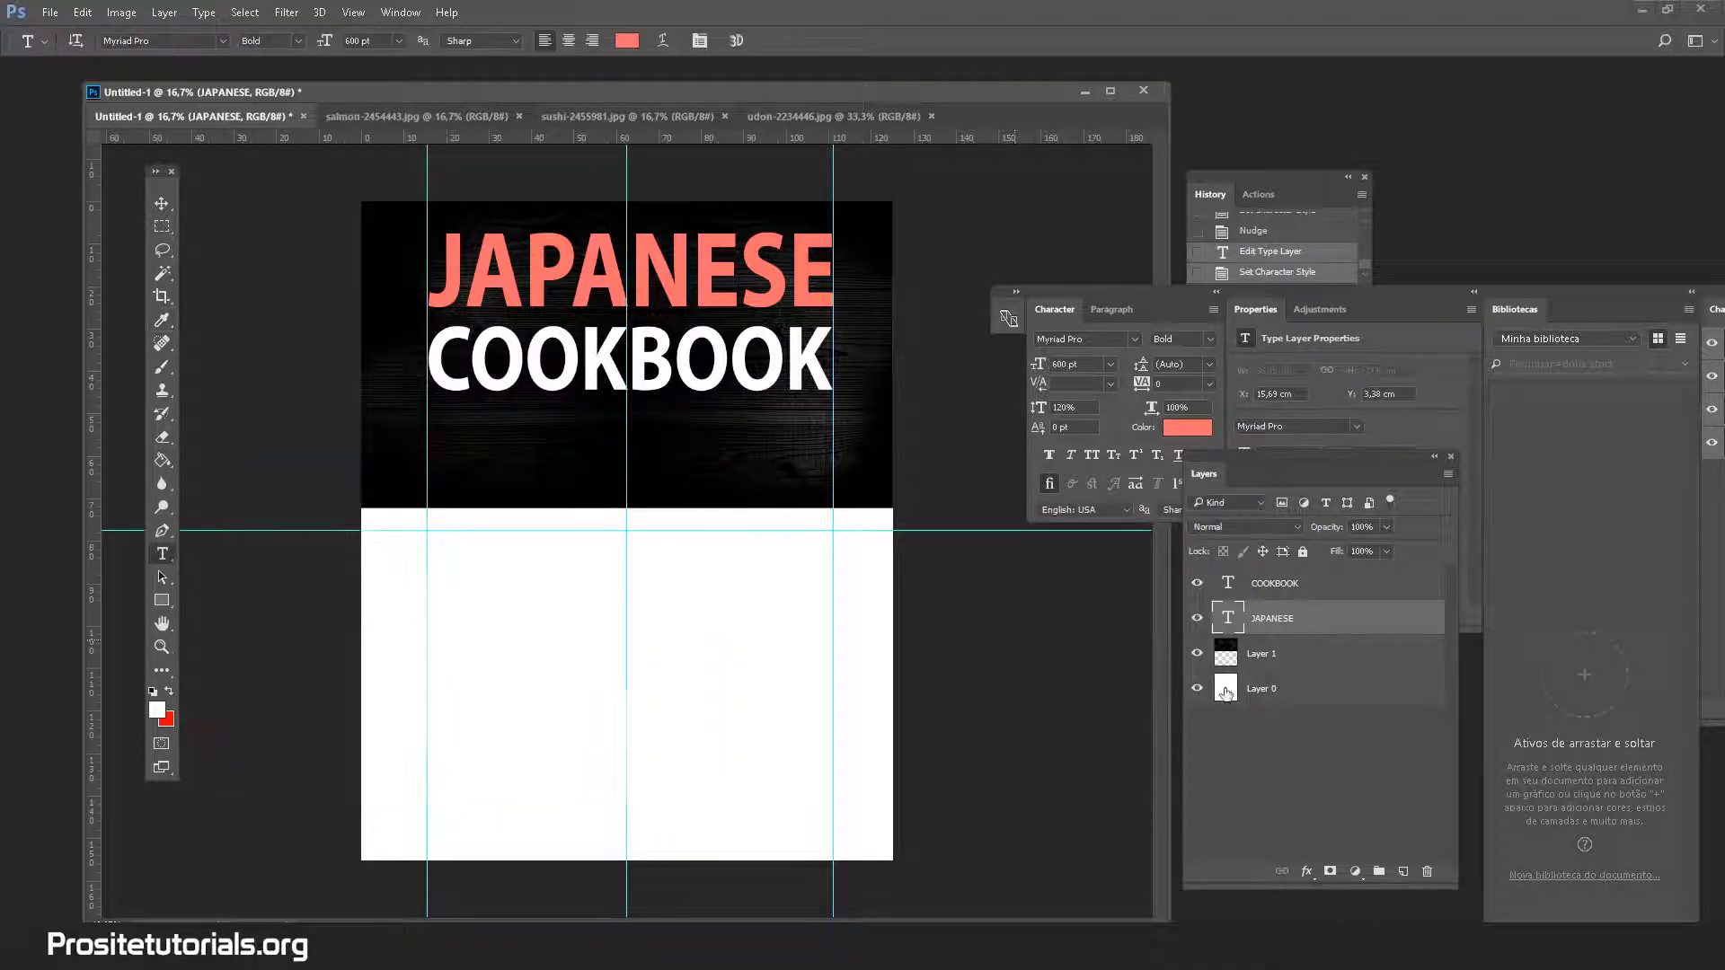
Give the COOKBOOK layer the same salmon red hex colour, ff6c6c
{"action": "left_click", "coordinate": [1388, 585]}
{"action": "double_click", "coordinate": [1389, 585]}
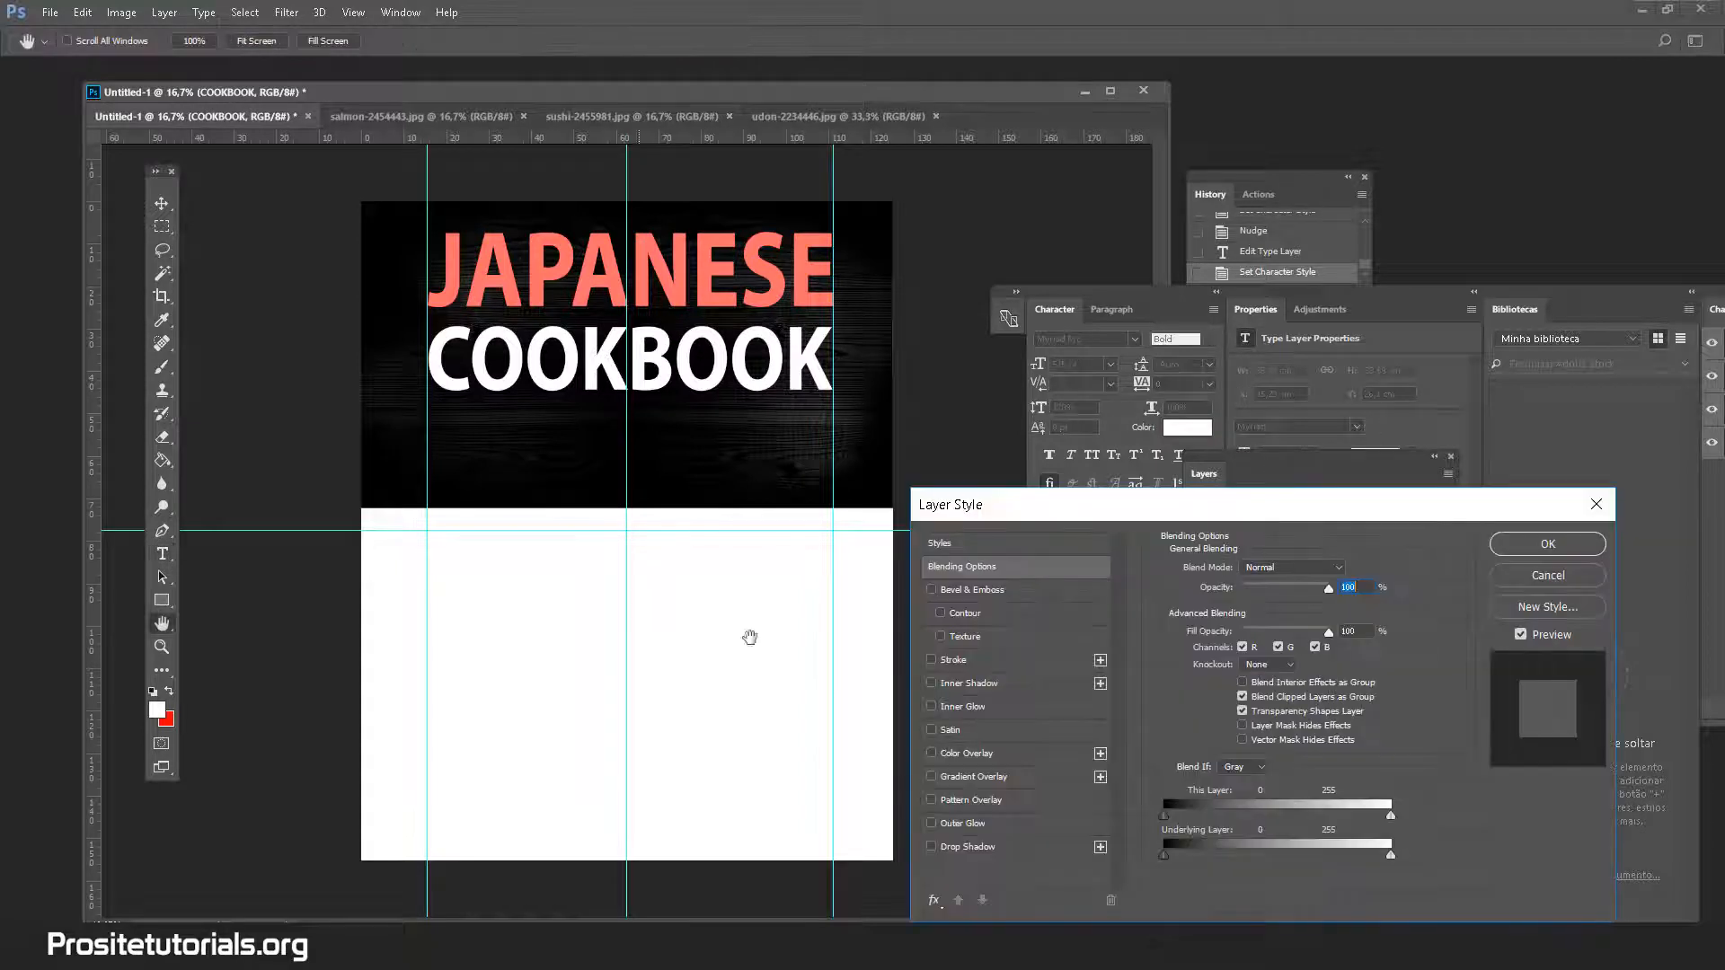
{"action": "left_click", "coordinate": [1573, 571]}
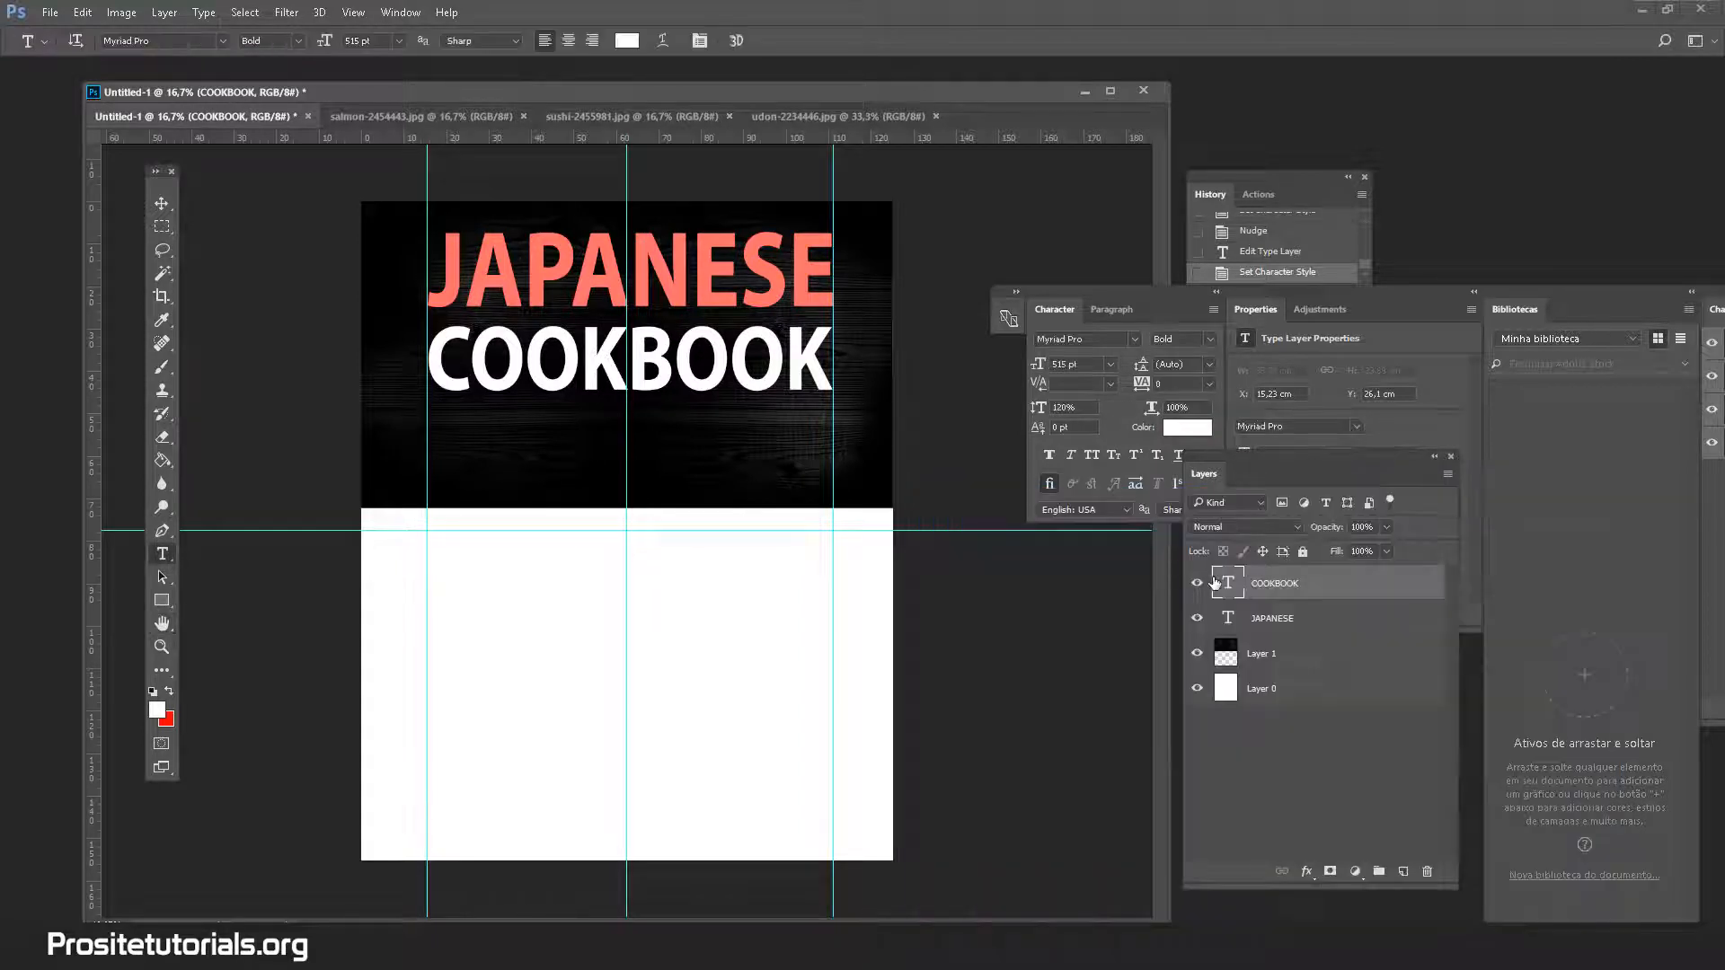
{"action": "left_click", "coordinate": [617, 41]}
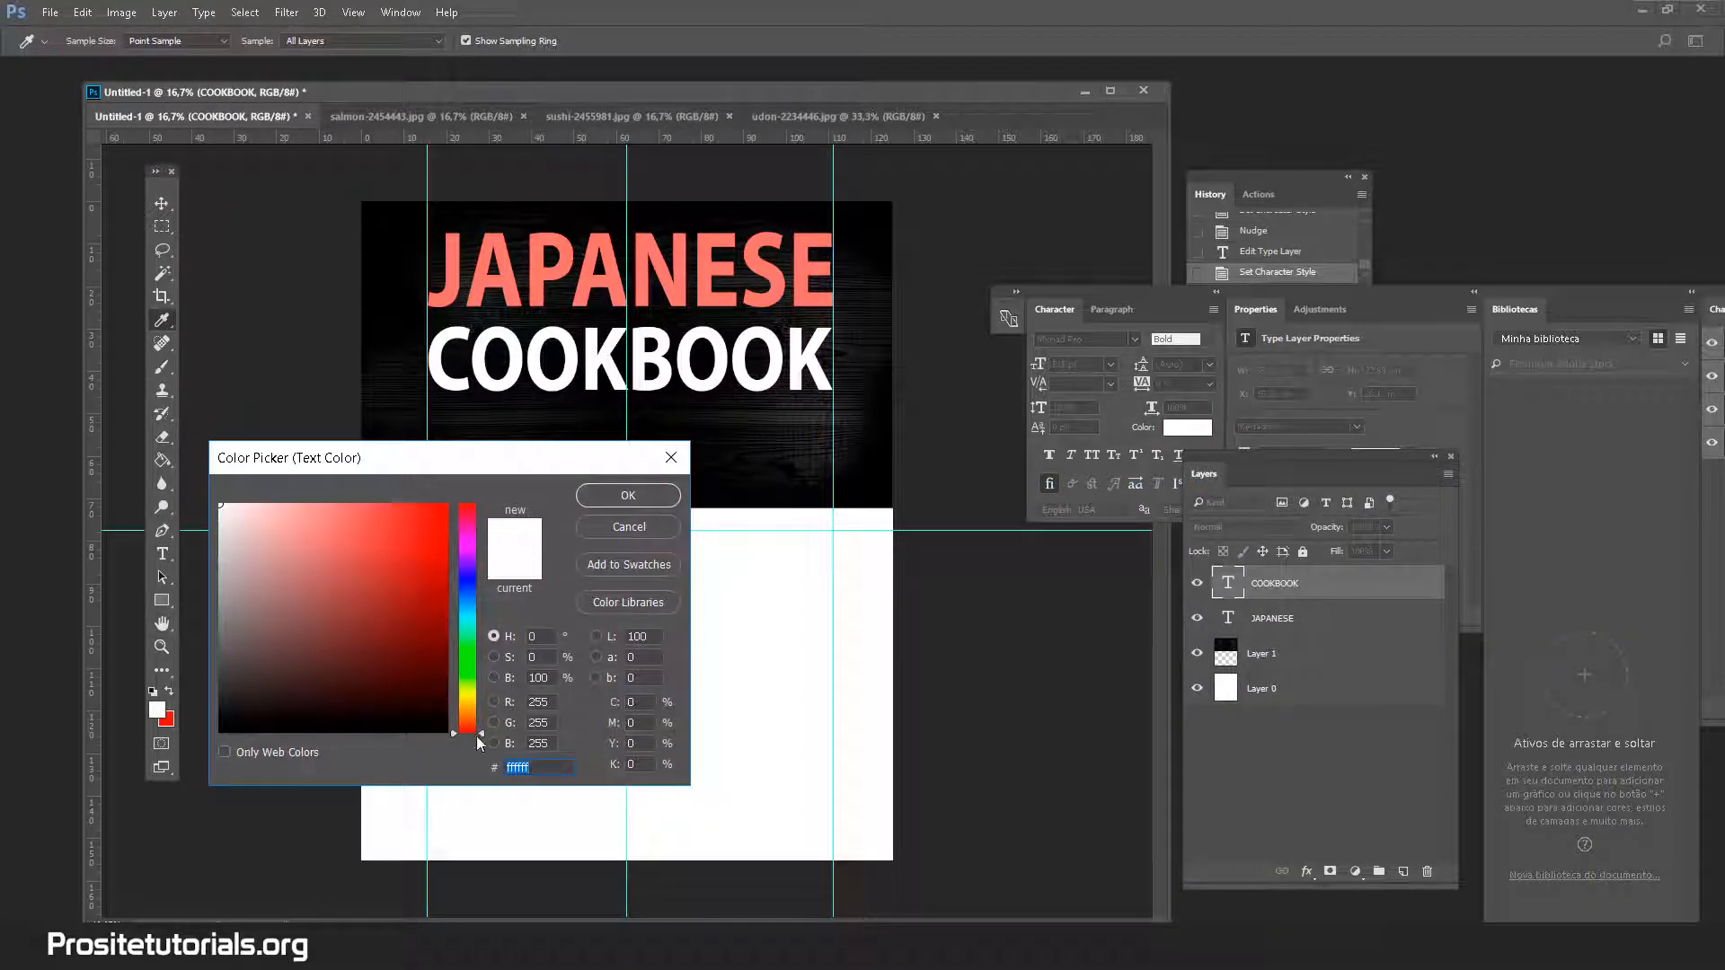
{"action": "type", "text": "ff6c6c"}
{"action": "left_click", "coordinate": [629, 496]}
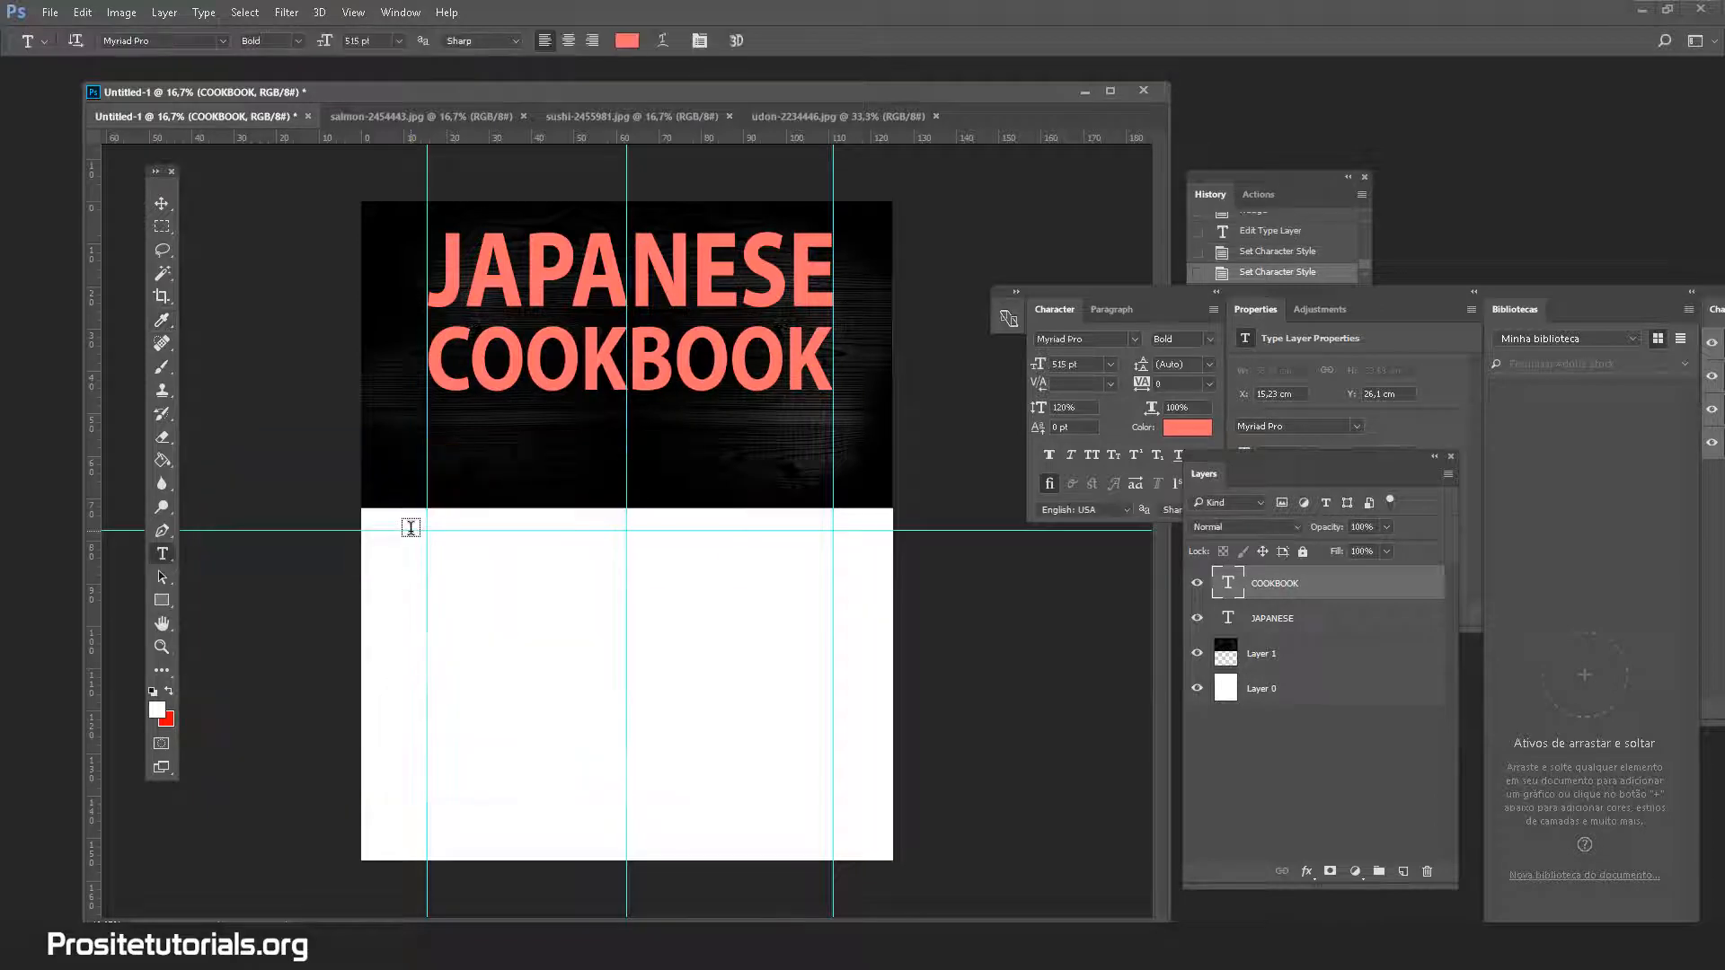
Compare Chrome's Amazon Italian cookbook results with the cover, then close the downloads bar
{"action": "key", "text": "alt+Tab"}
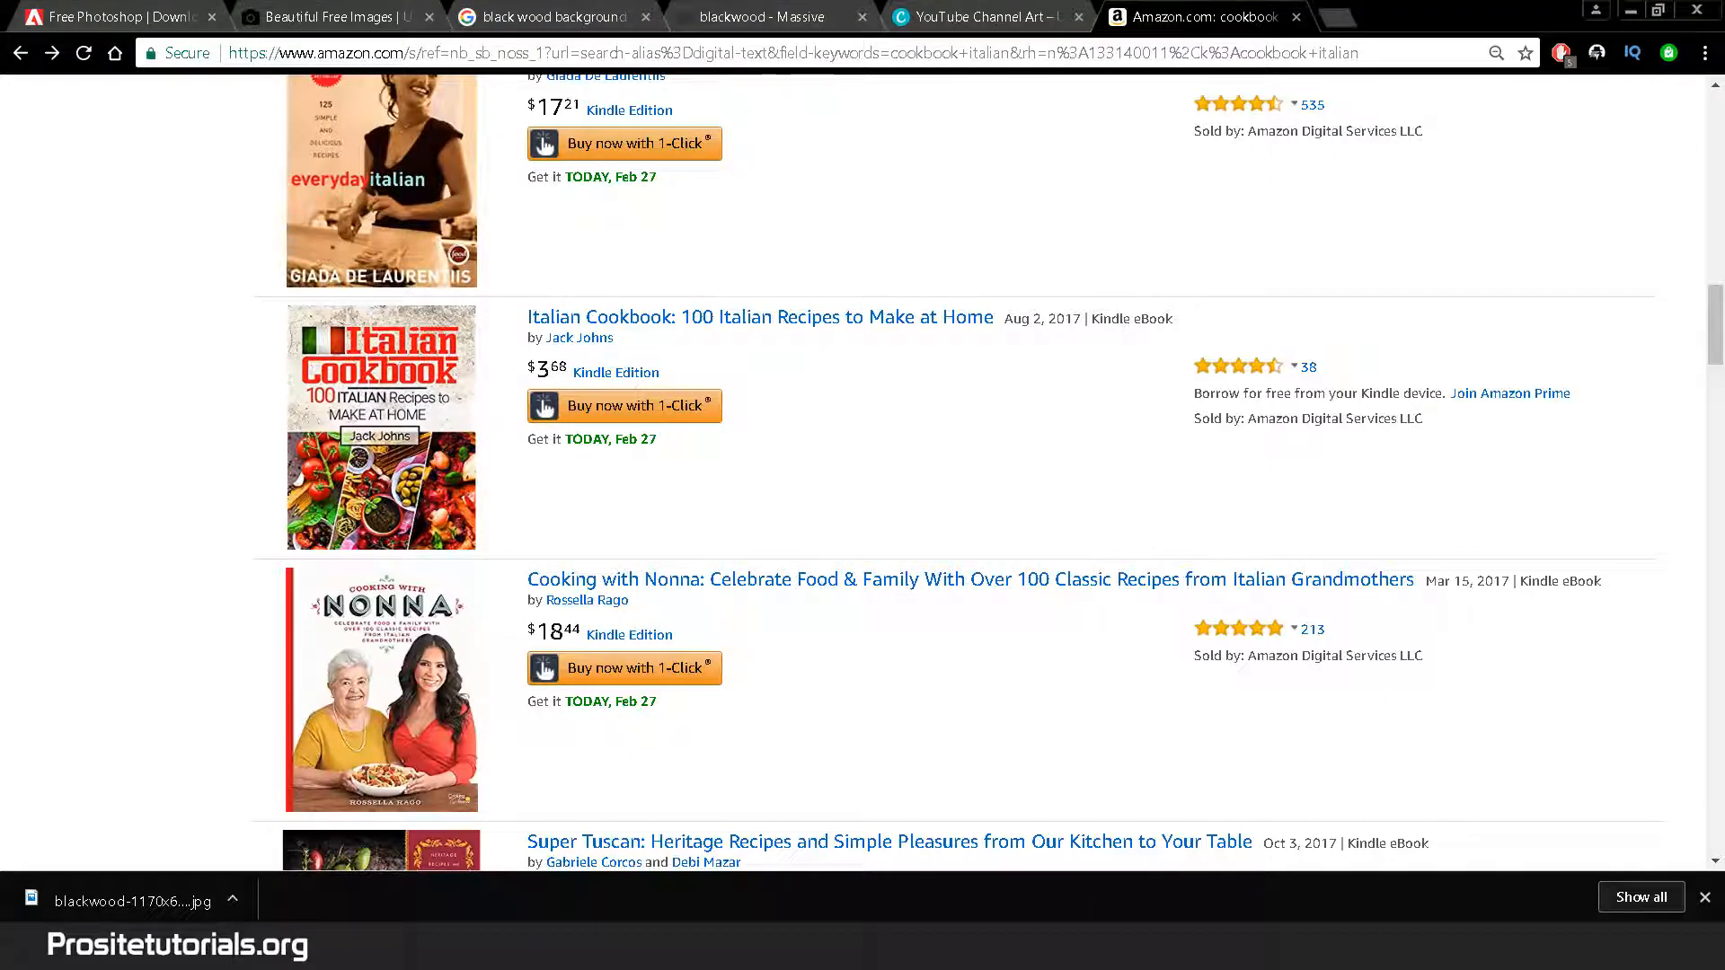
{"action": "key", "text": "alt+Tab"}
{"action": "key", "text": "alt+Tab"}
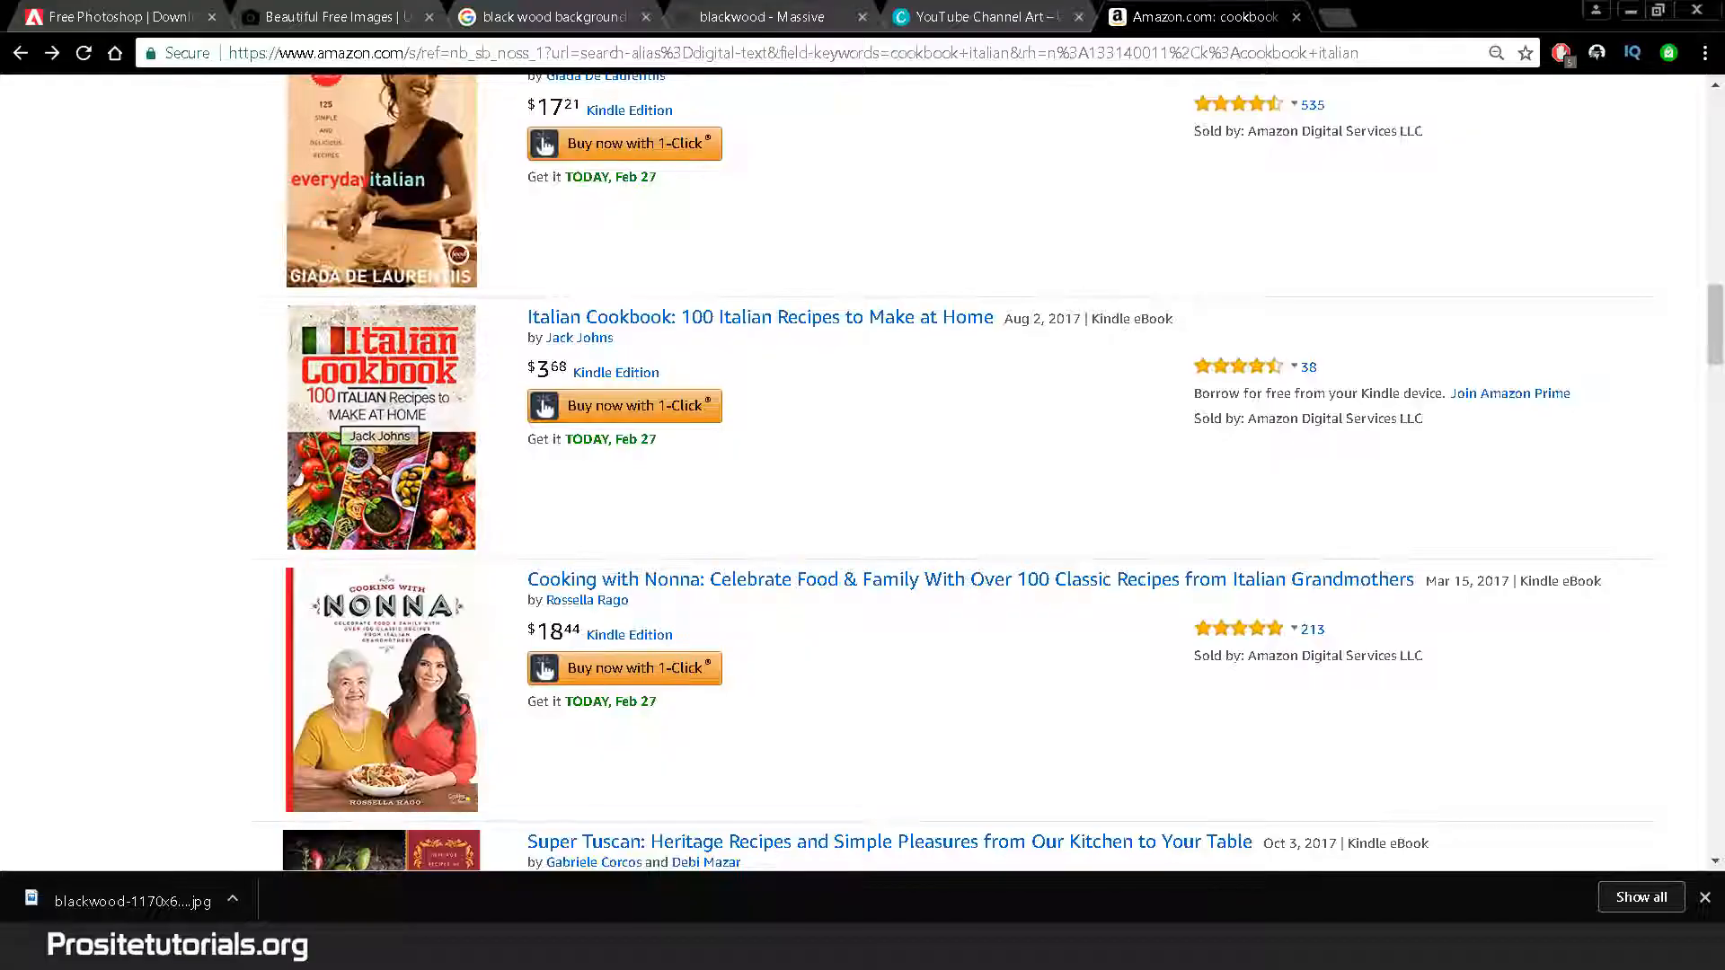
{"action": "key", "text": "alt+Tab"}
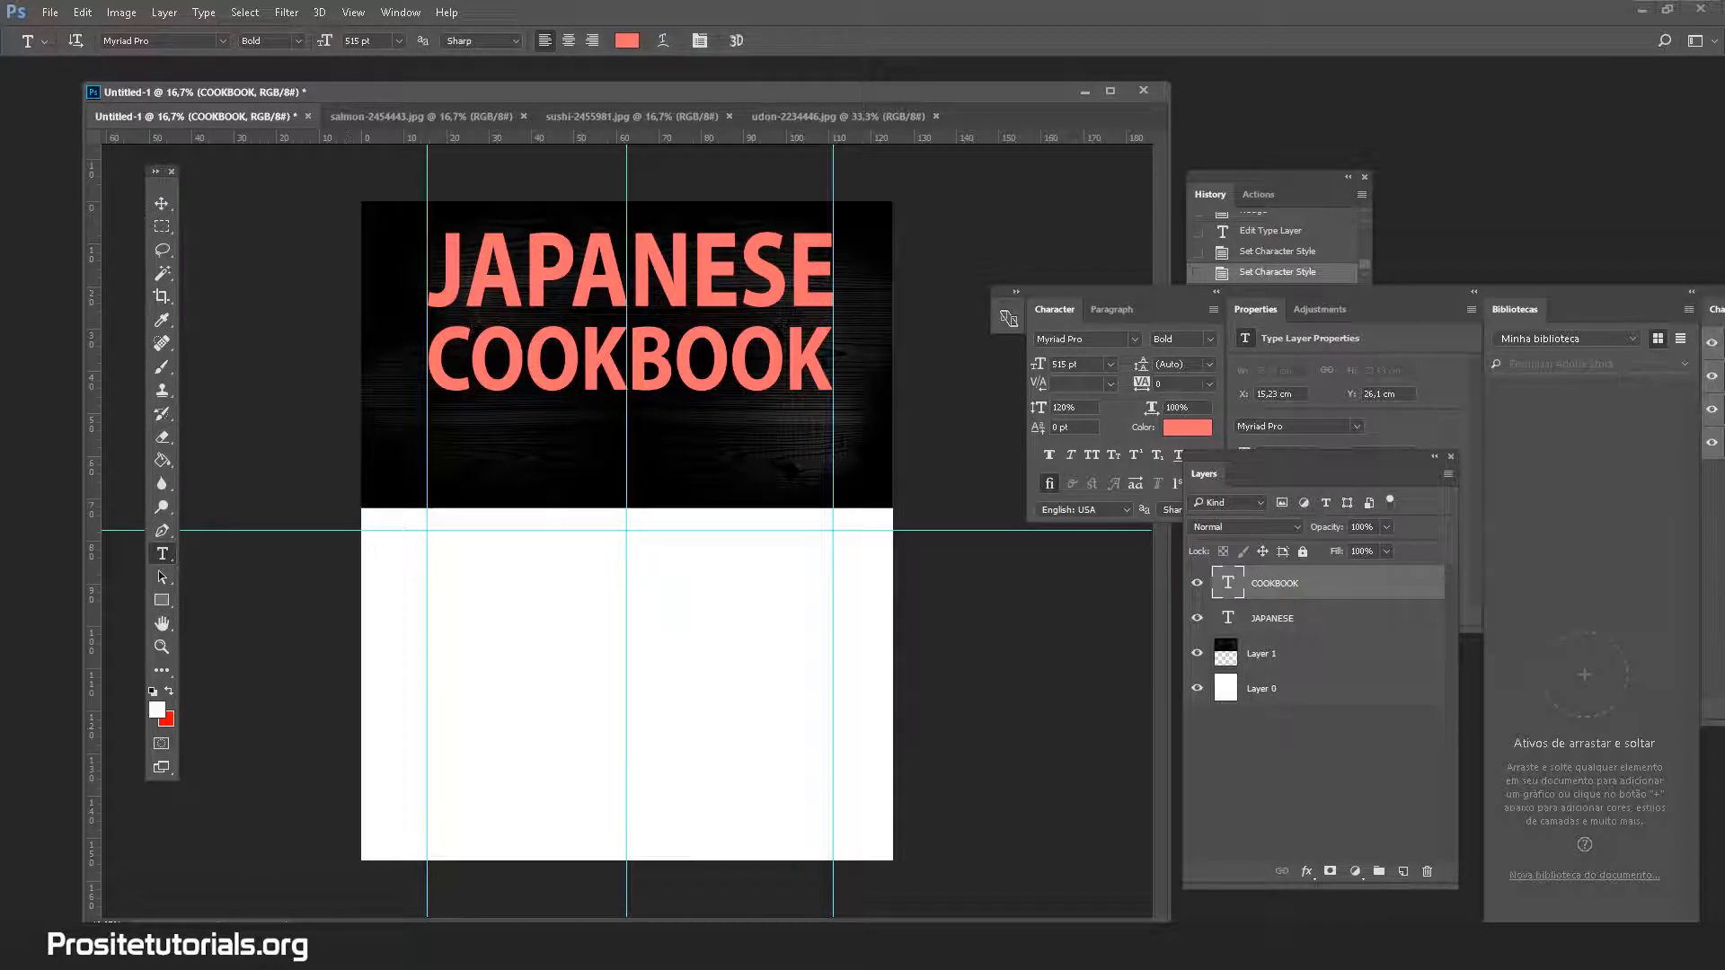
{"action": "key", "text": "alt+Tab"}
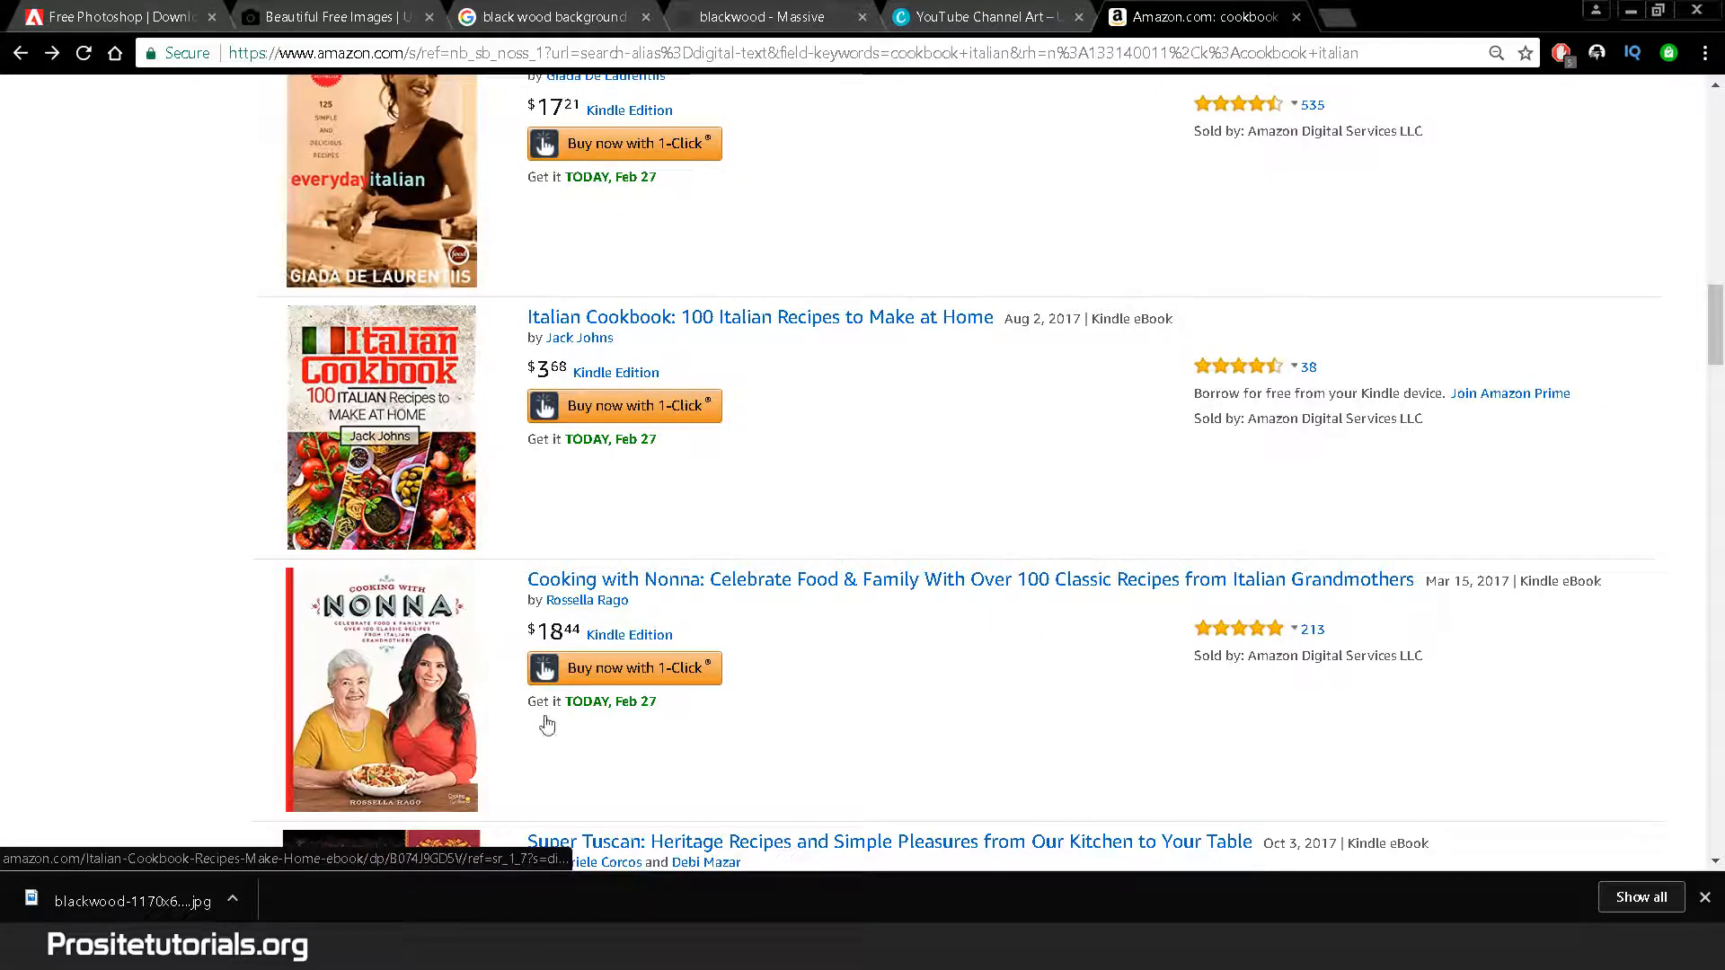
{"action": "left_click", "coordinate": [1705, 897]}
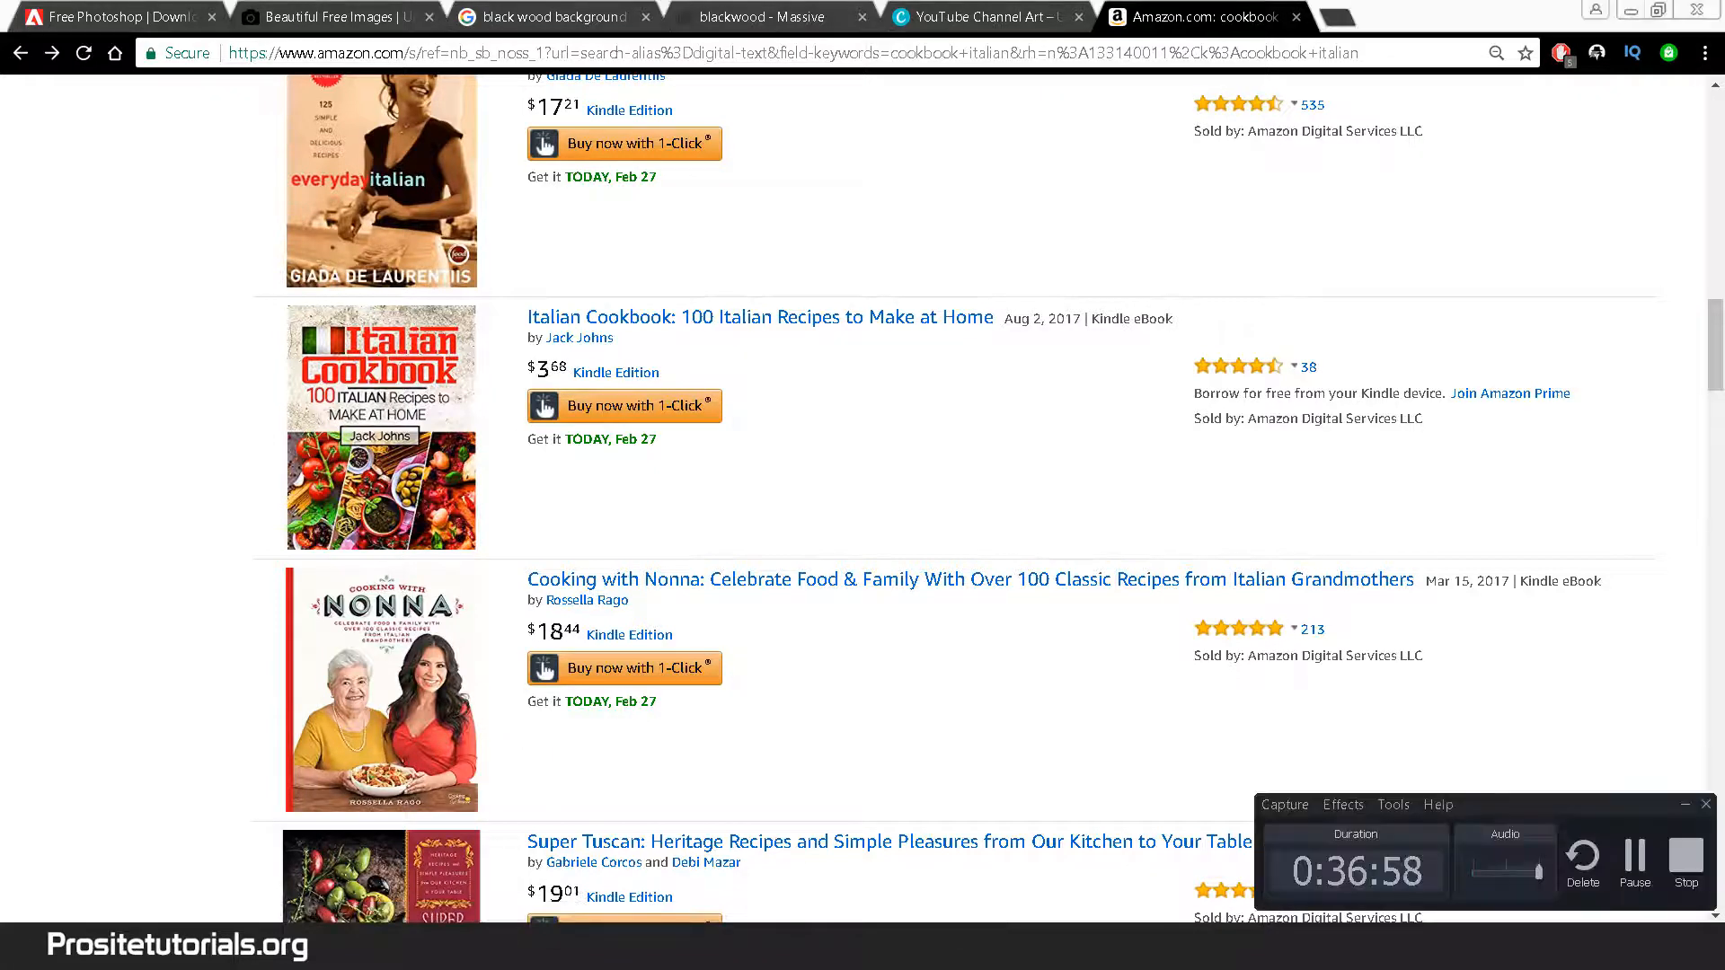
Duplicate the COOKBOOK text layer and move the copy below the original
{"action": "mouse_move", "coordinate": [470, 948]}
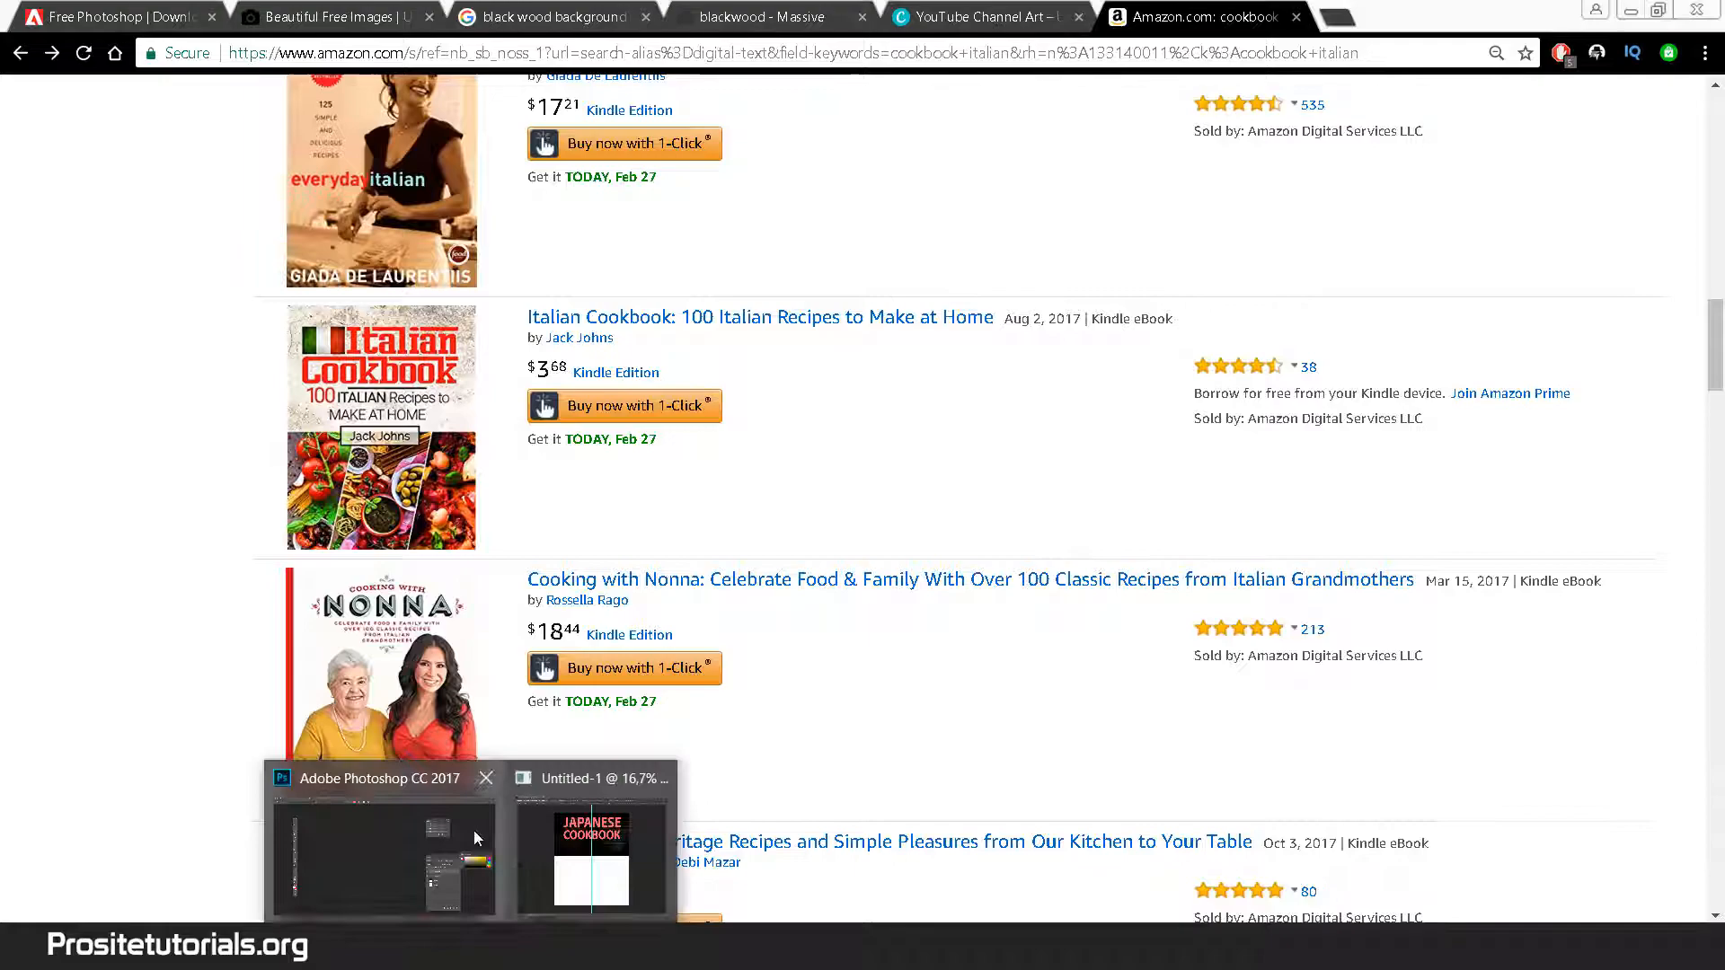
{"action": "left_click", "coordinate": [539, 844]}
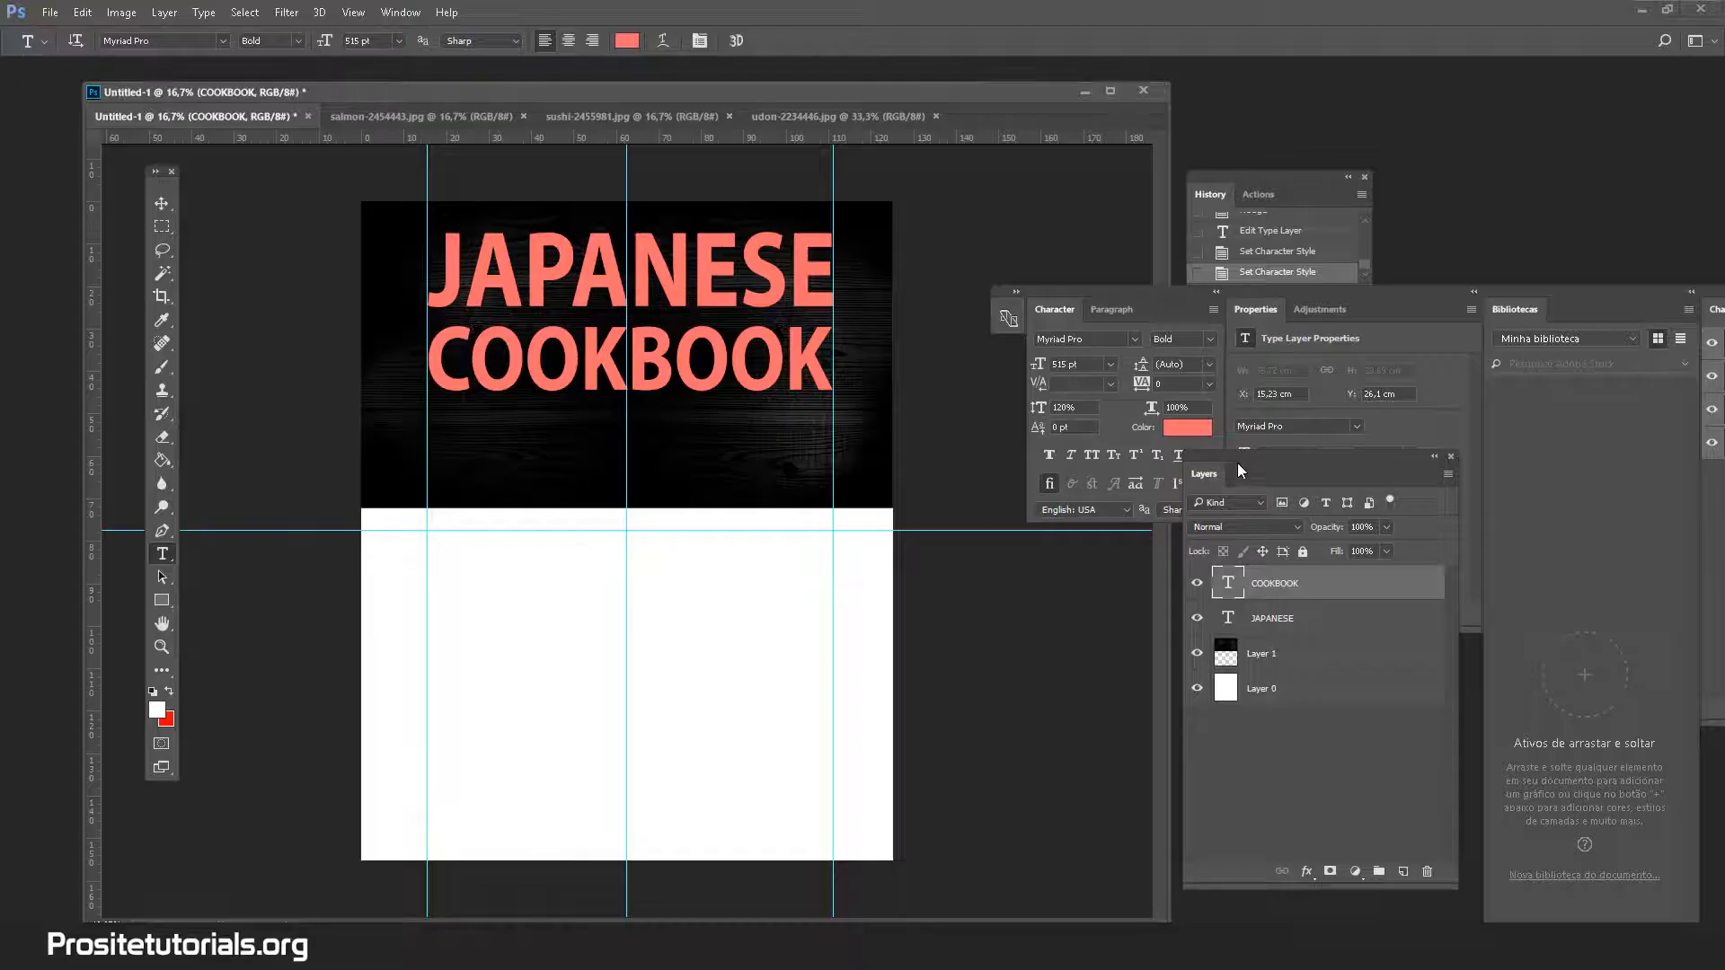
{"action": "right_click", "coordinate": [1256, 581]}
{"action": "left_click", "coordinate": [887, 243]}
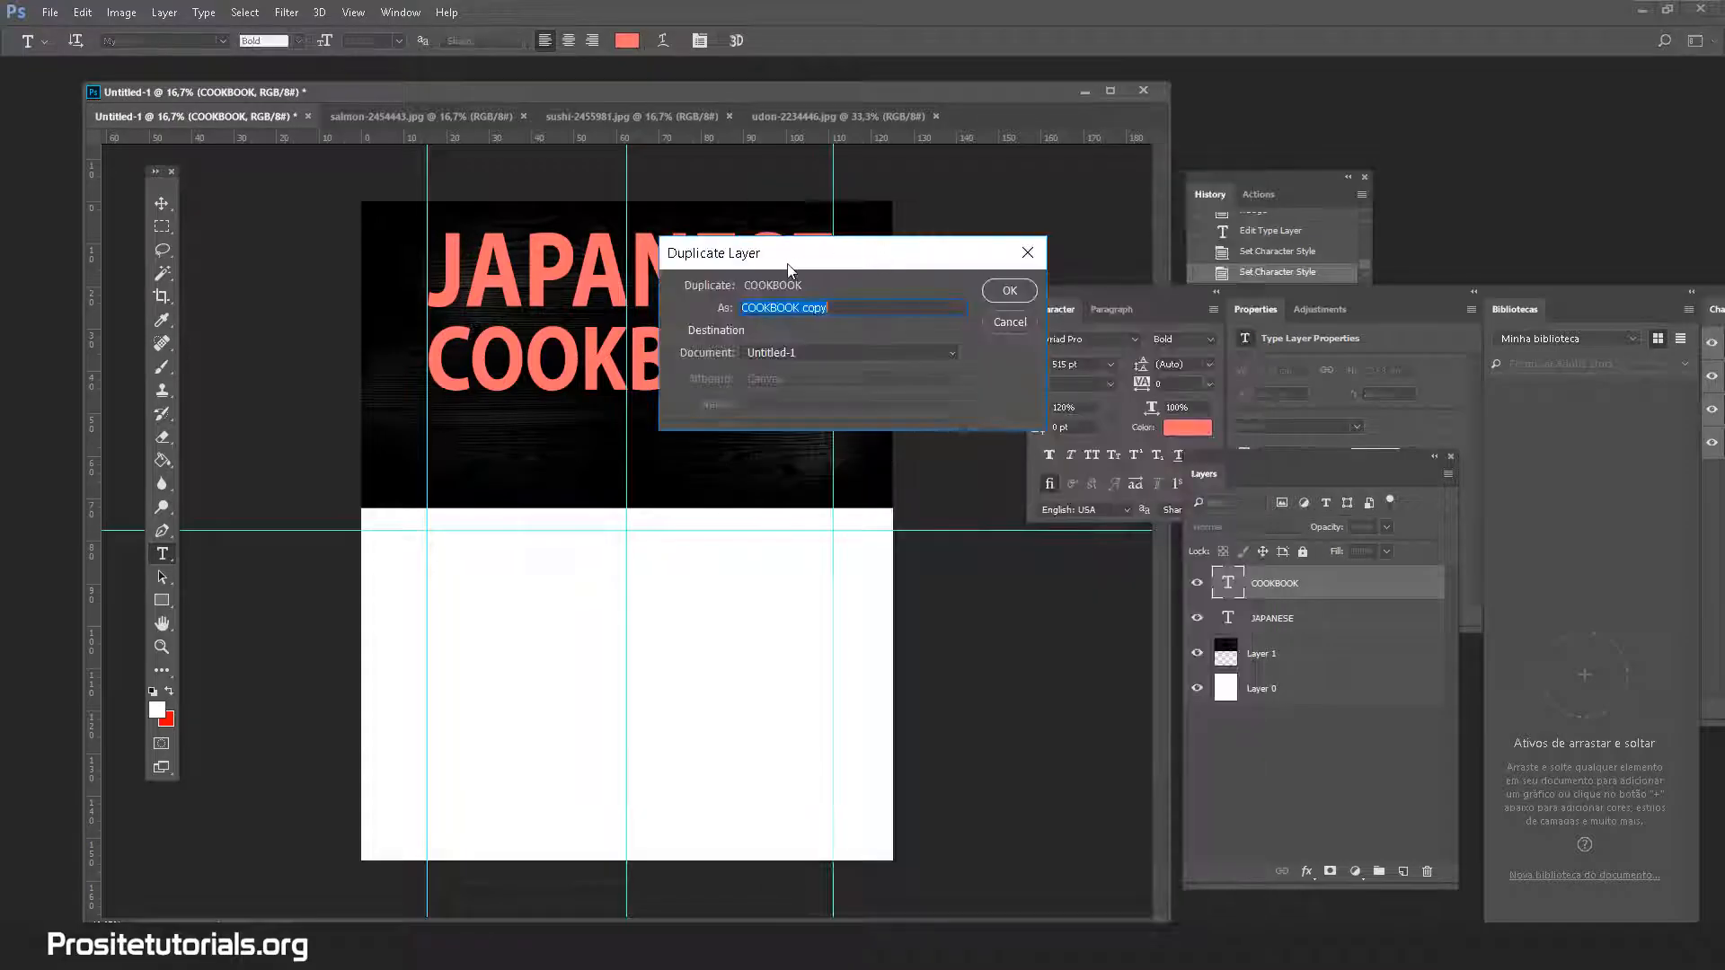
{"action": "left_click", "coordinate": [1026, 298]}
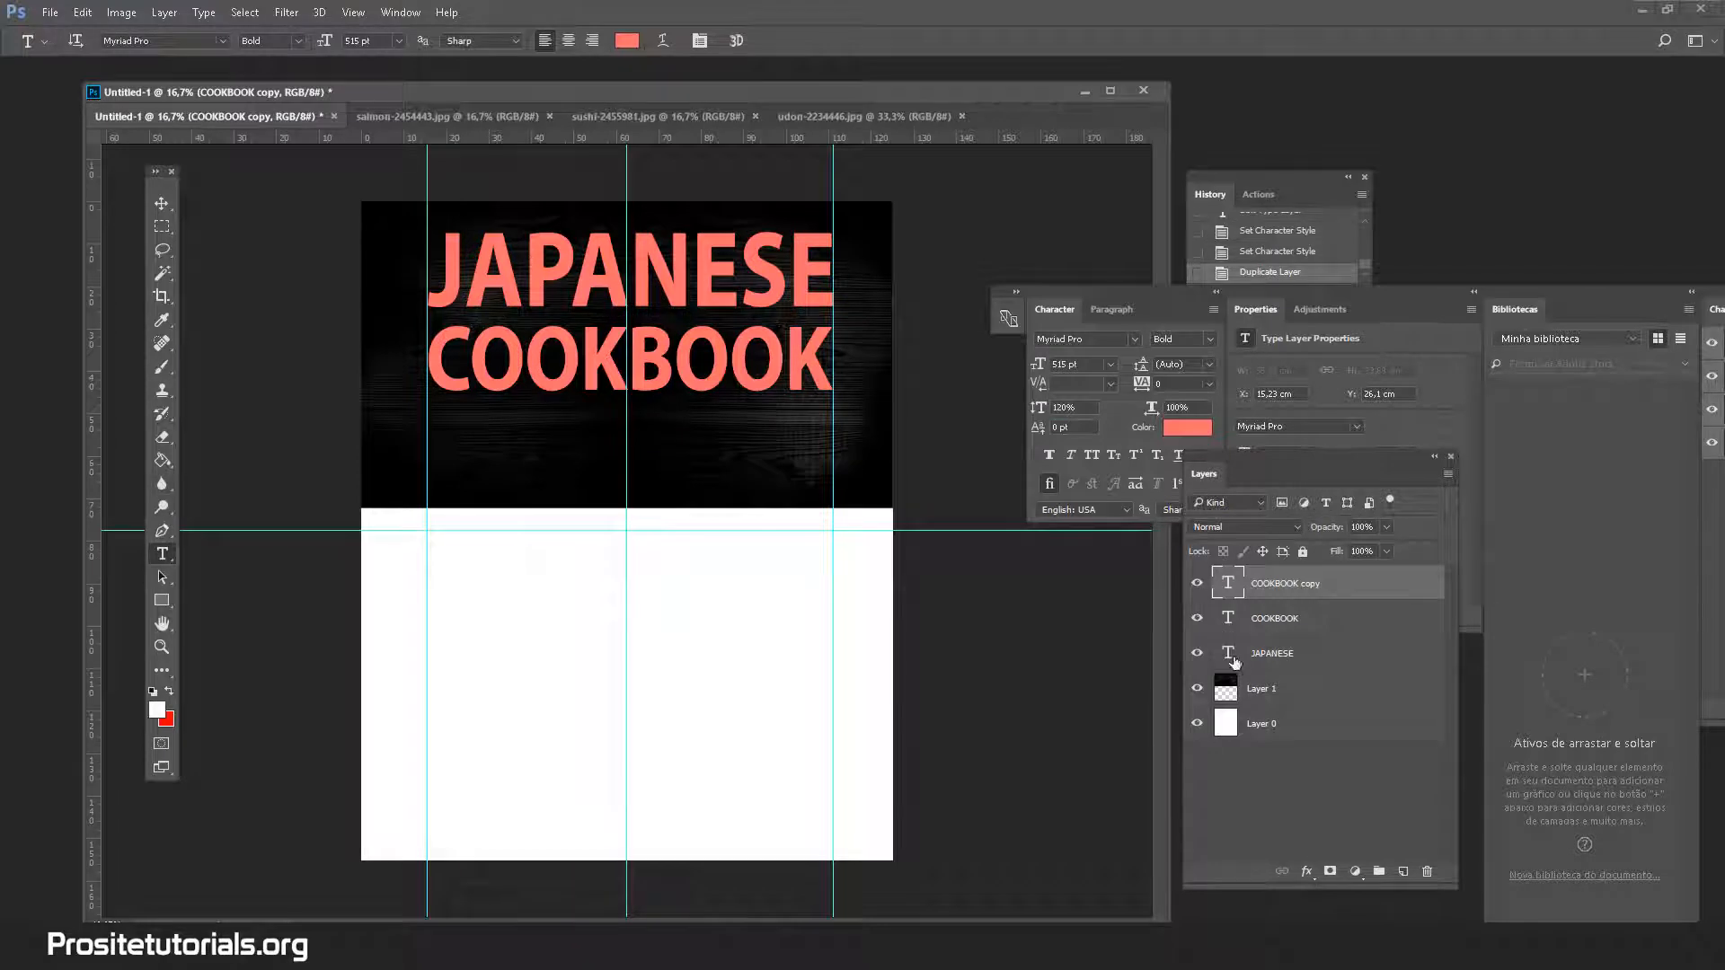
{"action": "left_click", "coordinate": [162, 203]}
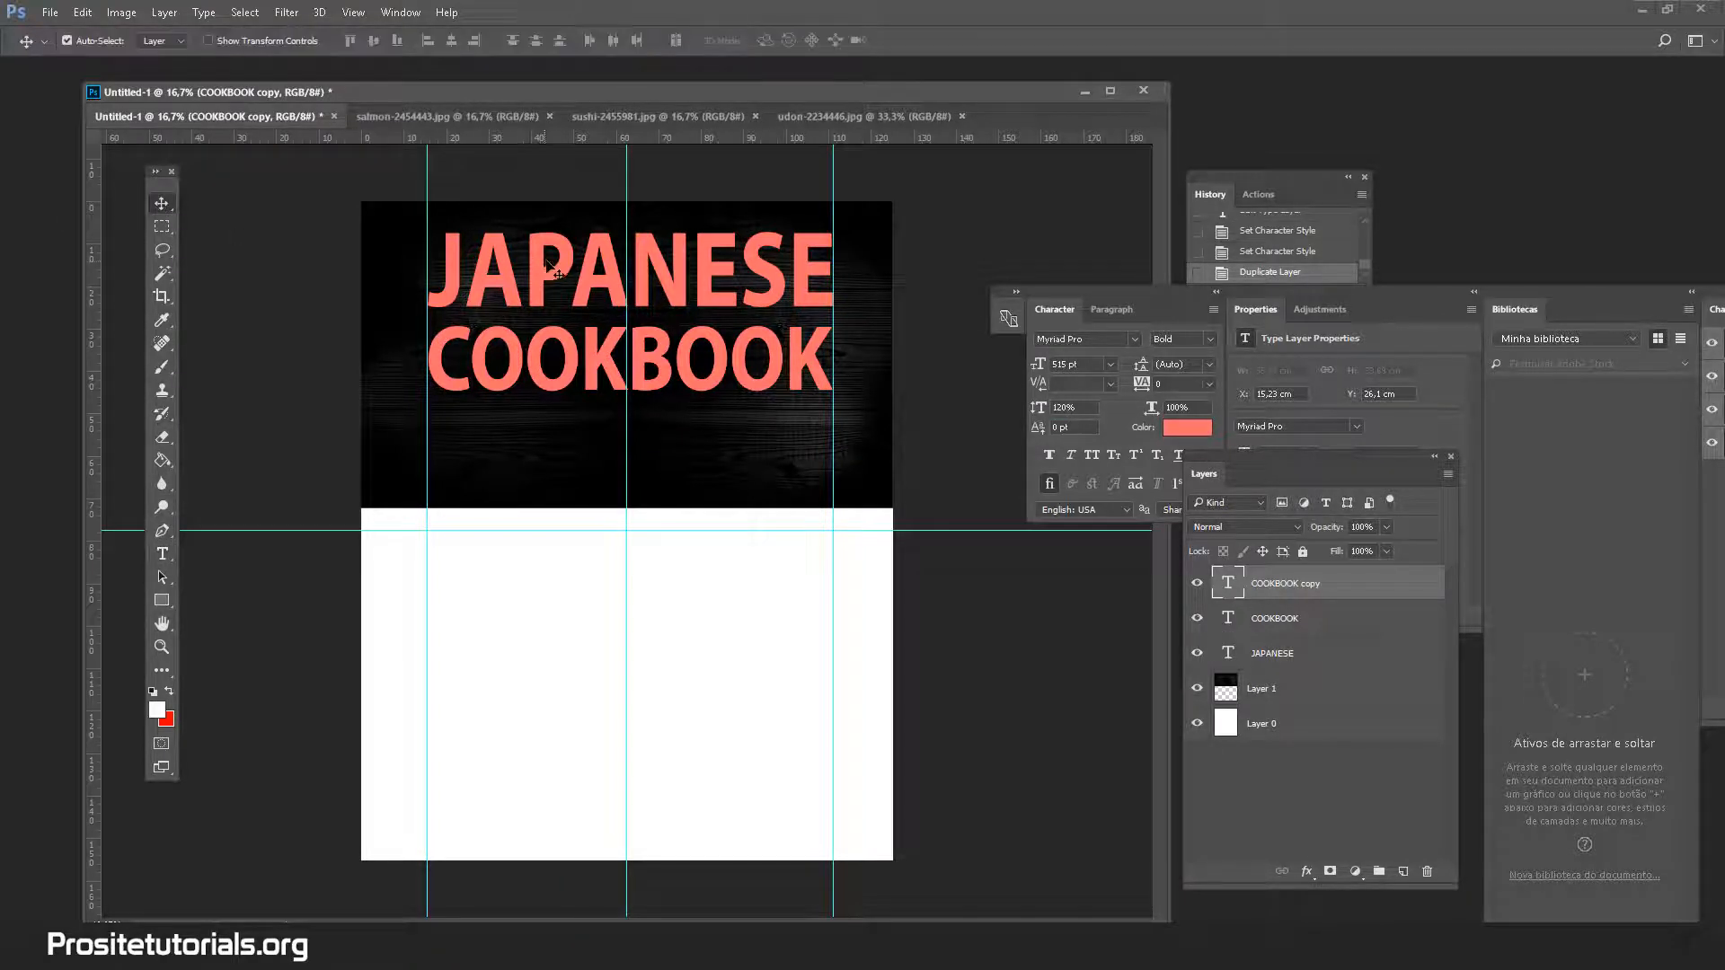
{"action": "left_click_drag", "start_coordinate": [552, 268], "coordinate": [554, 429]}
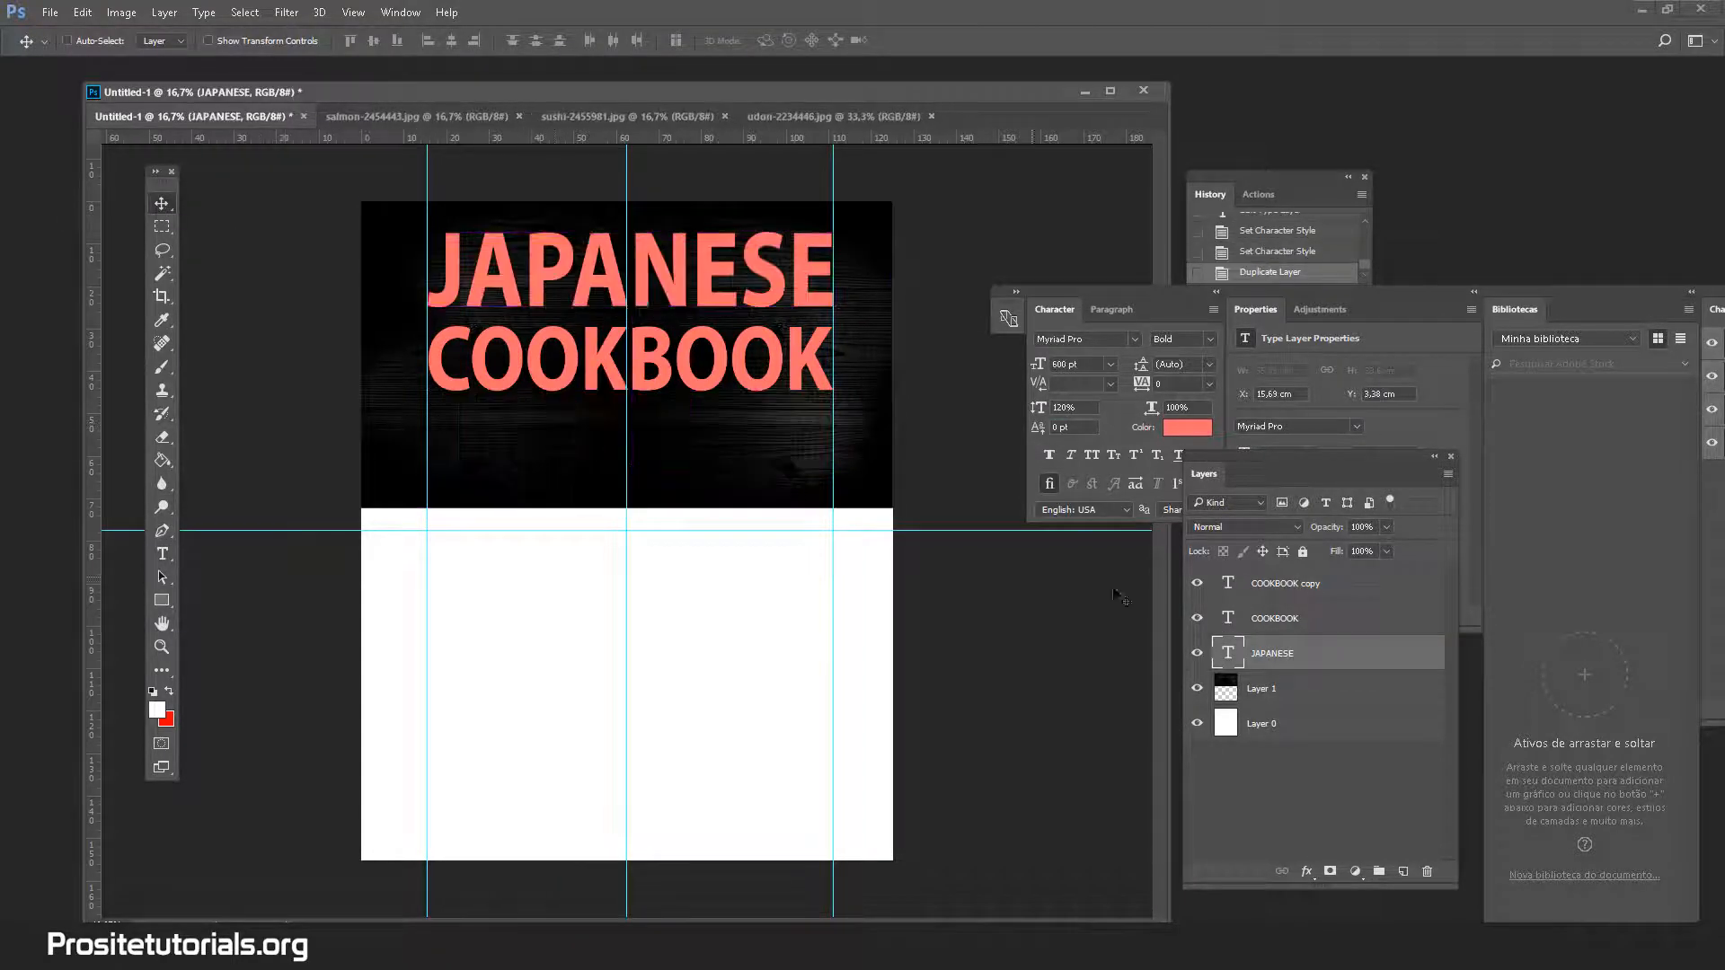
{"action": "left_click", "coordinate": [1316, 584]}
{"action": "left_click_drag", "start_coordinate": [634, 377], "coordinate": [633, 477]}
Retype the copy as the subtitle start '50 JAPANESE R' in Regular style
{"action": "left_click", "coordinate": [162, 554]}
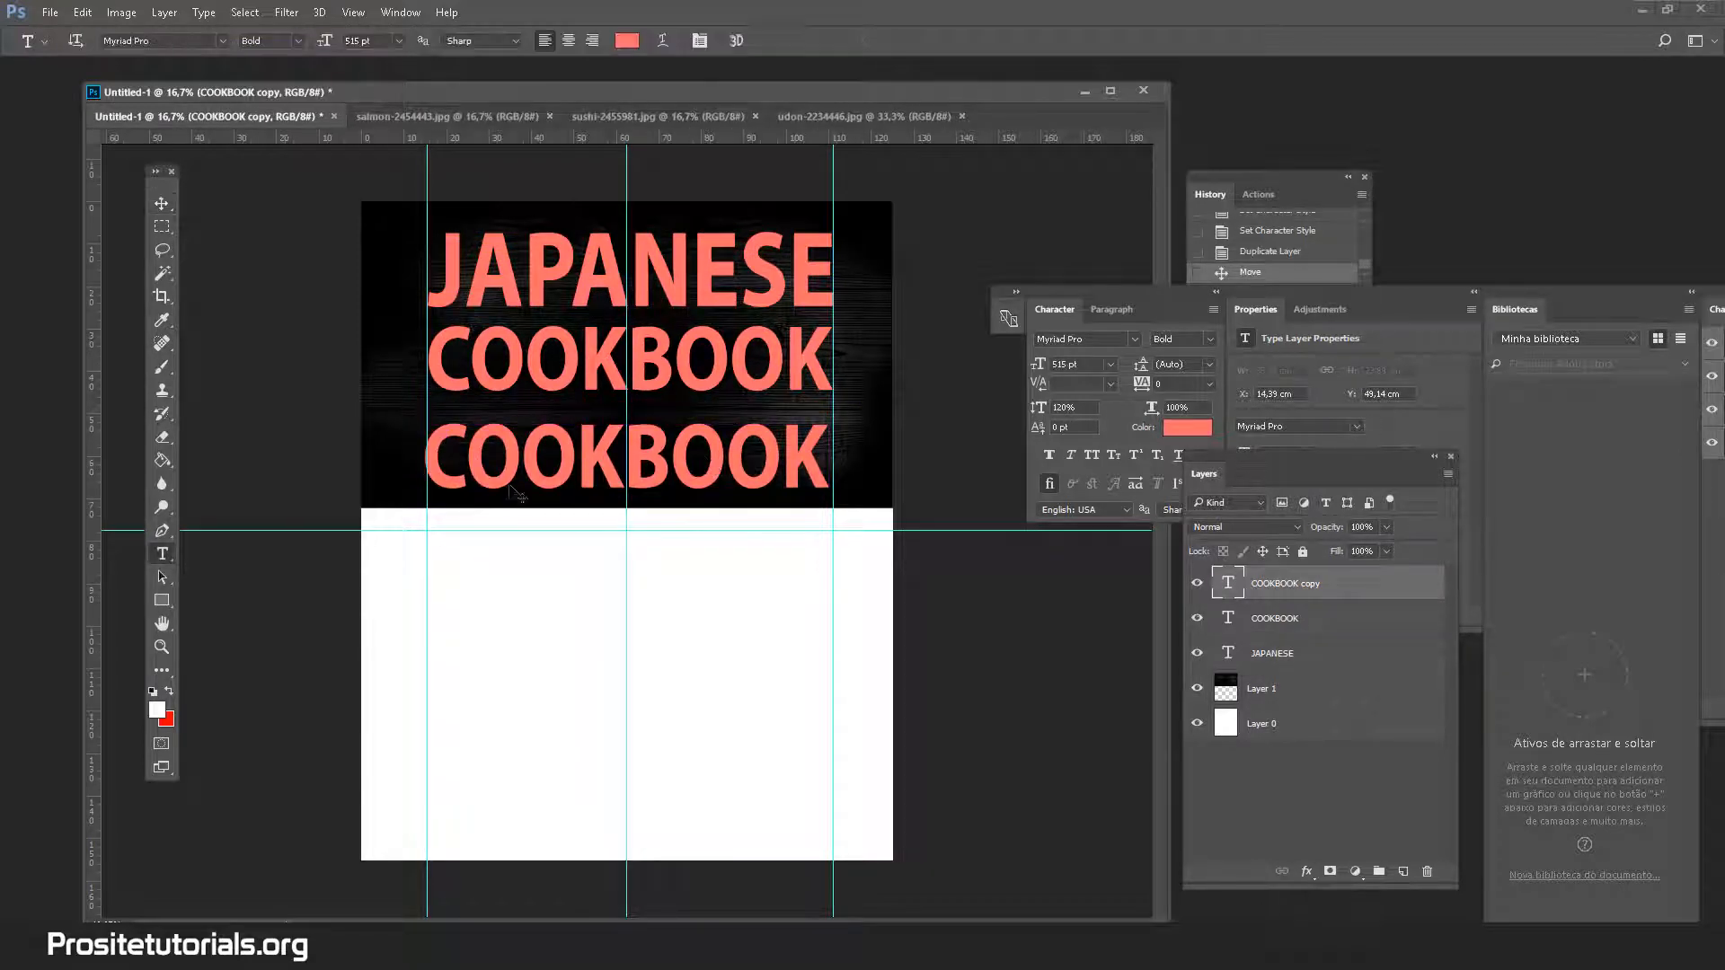
{"action": "left_click", "coordinate": [522, 460]}
{"action": "double_click", "coordinate": [522, 460]}
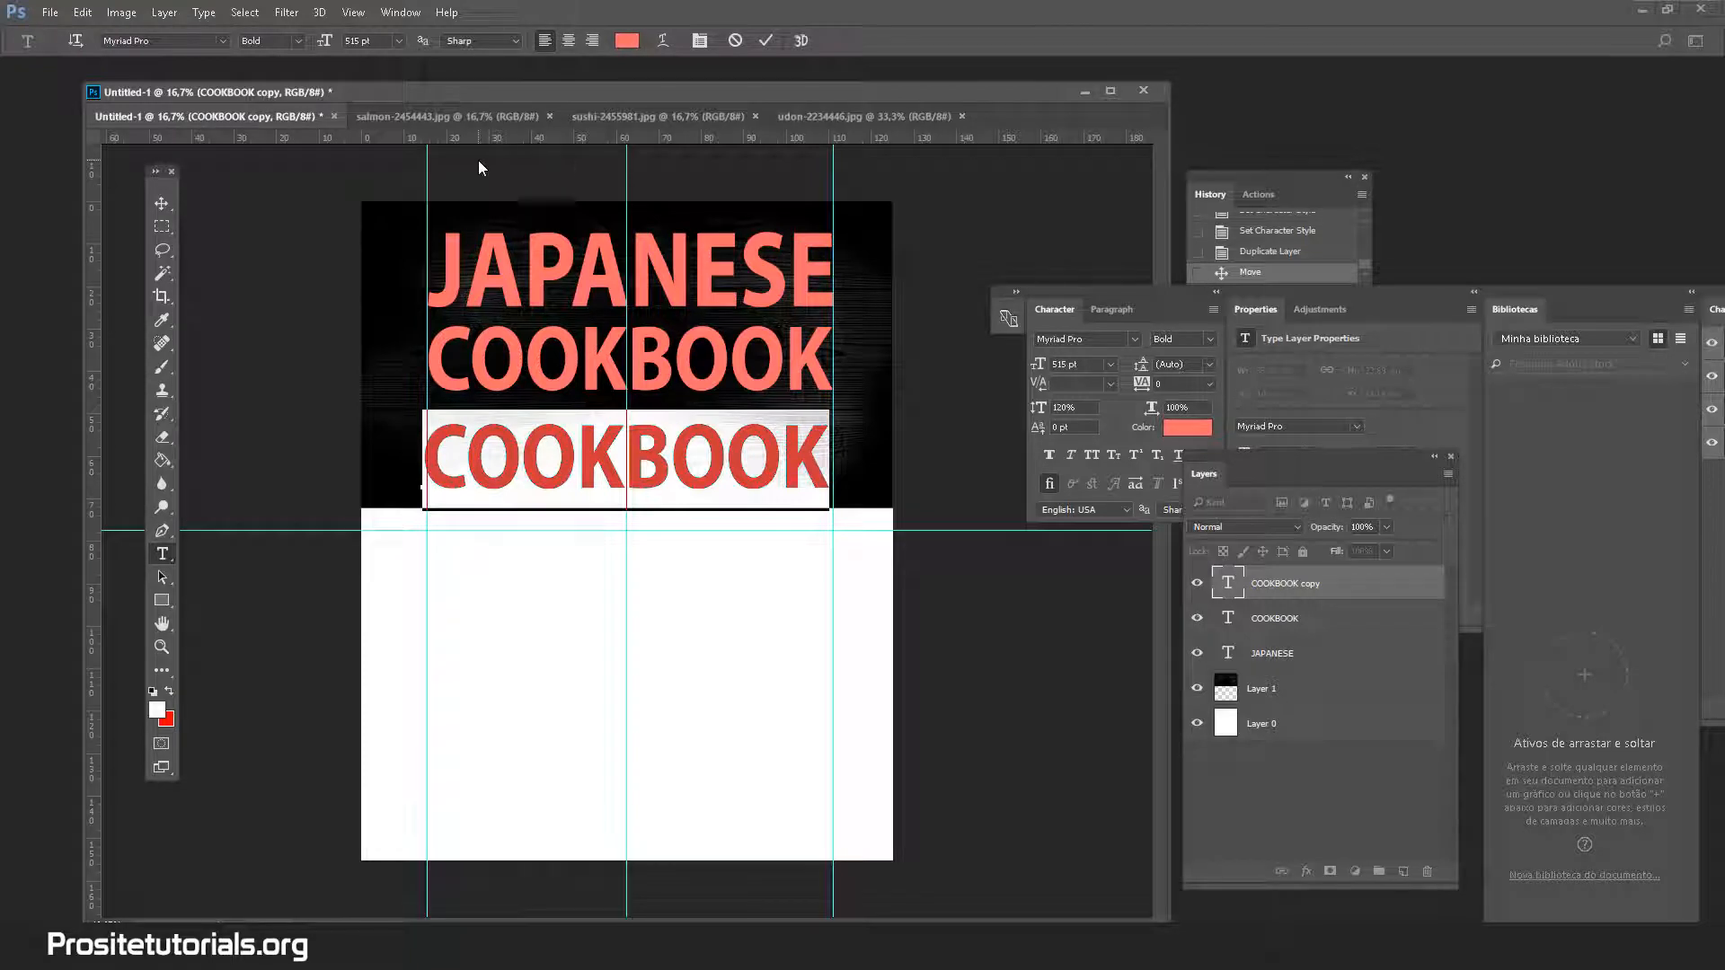
{"action": "type", "text": "50"}
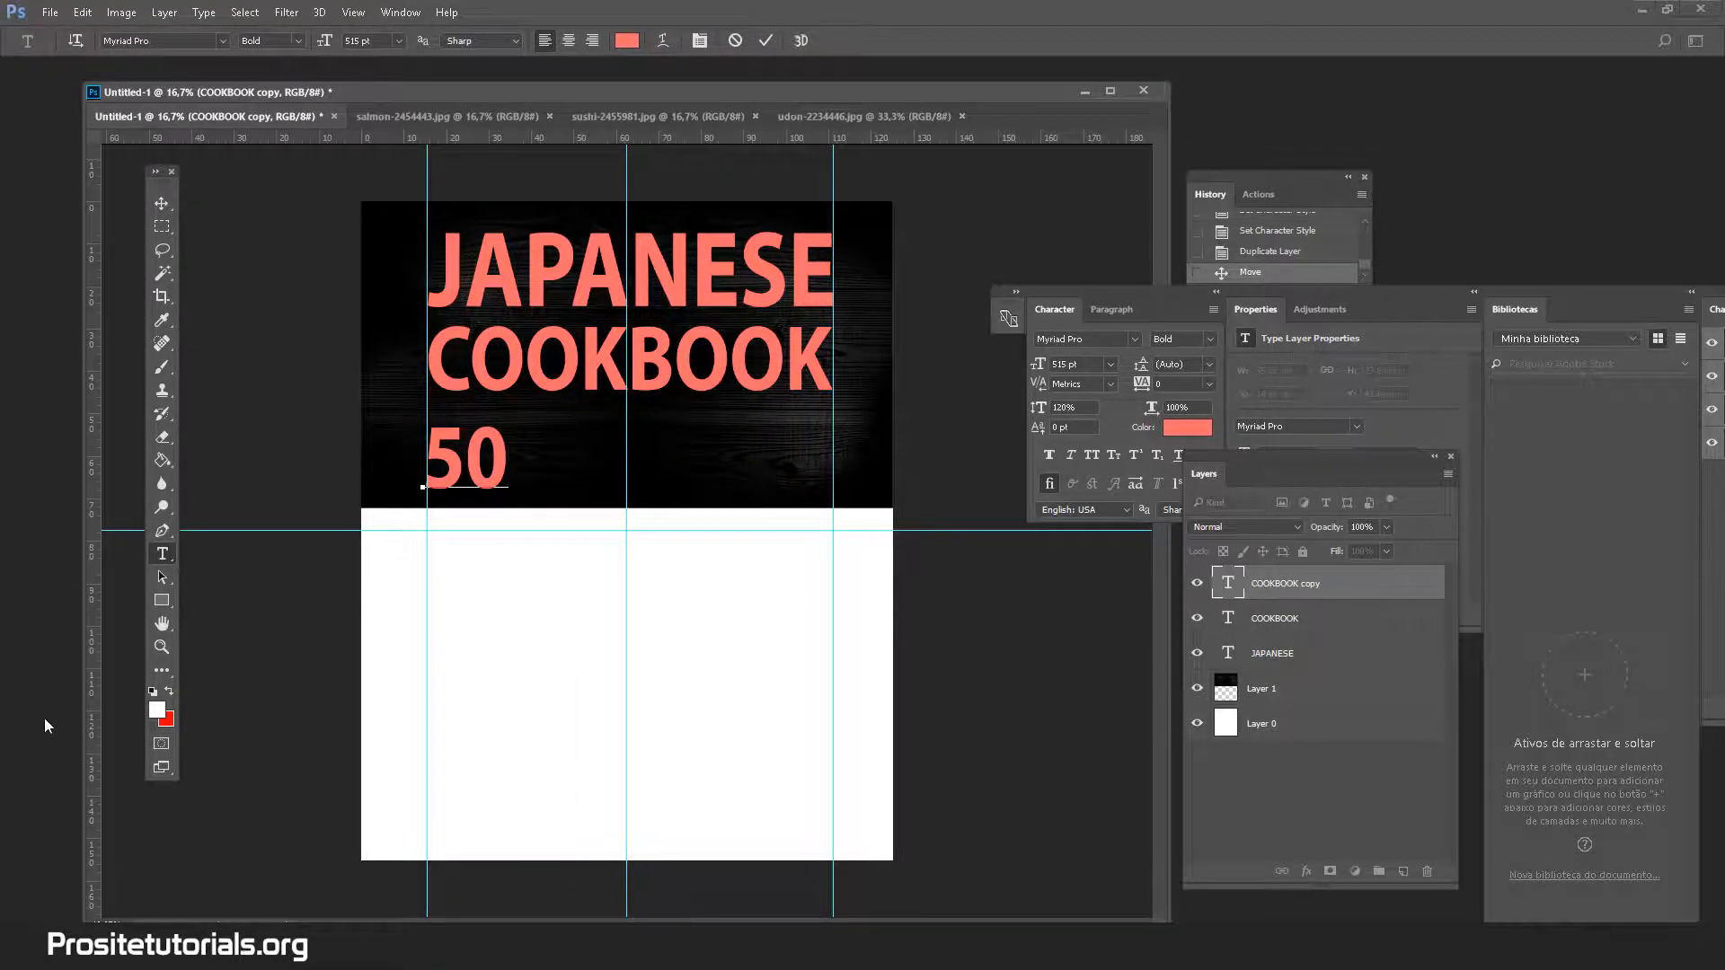
{"action": "key", "text": "alt+Tab"}
{"action": "key", "text": "alt+Tab"}
{"action": "type", "text": "J"}
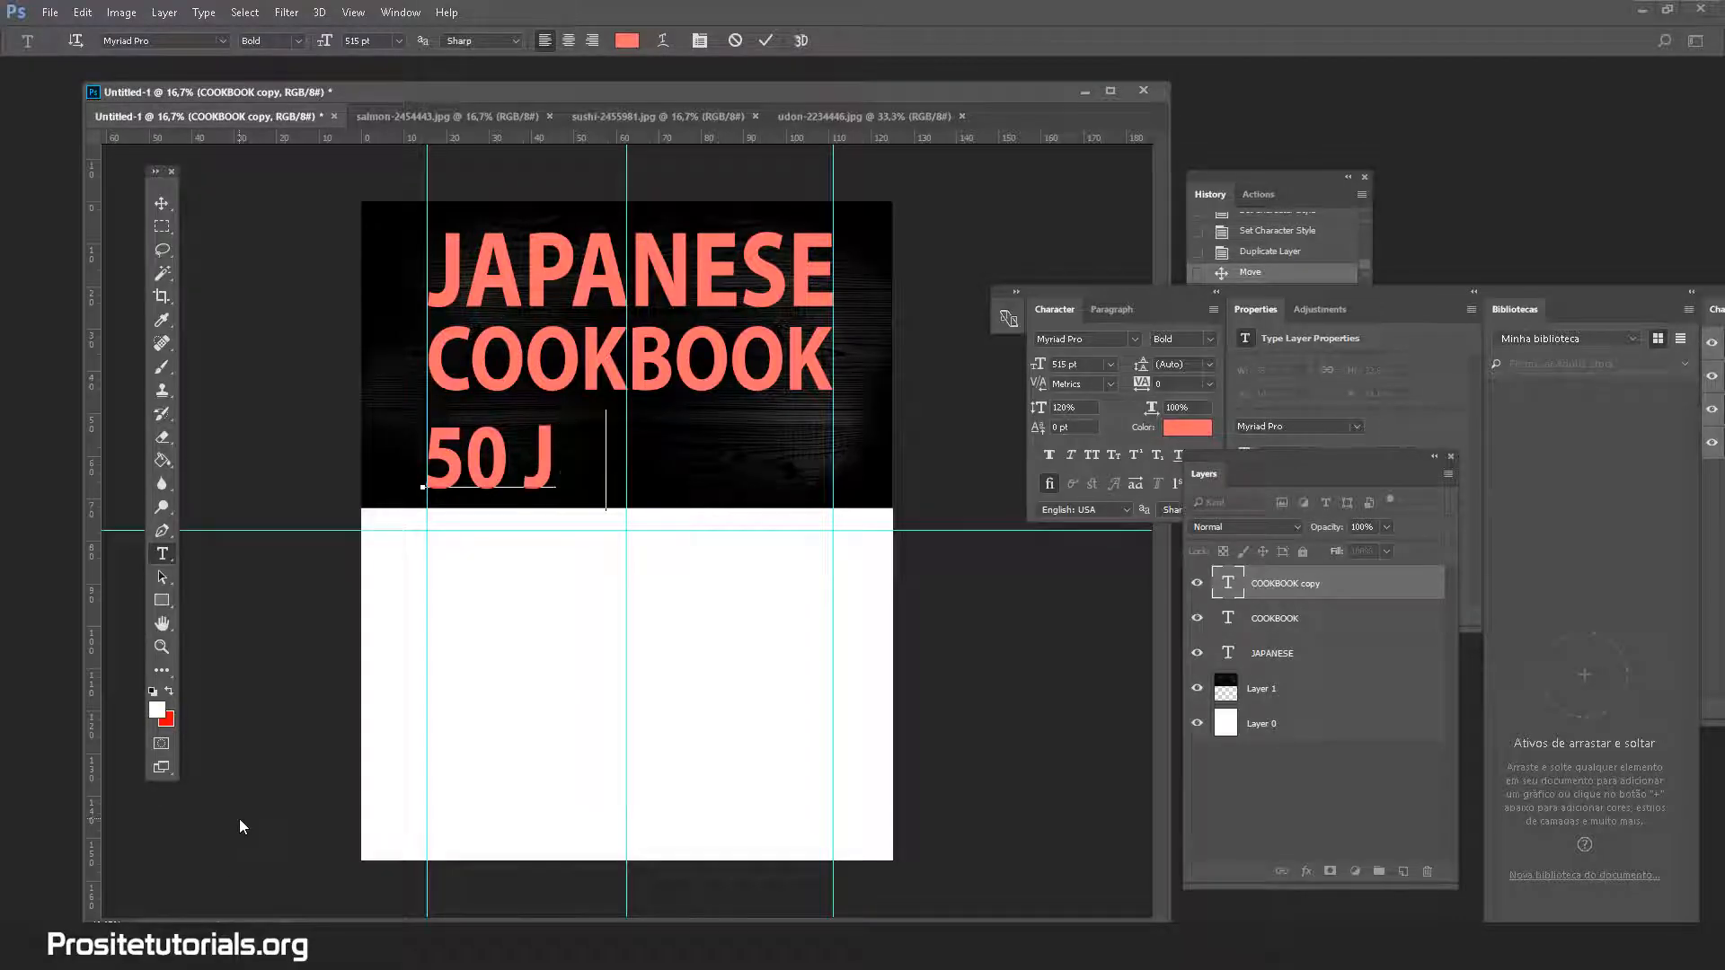
{"action": "type", "text": "APA"}
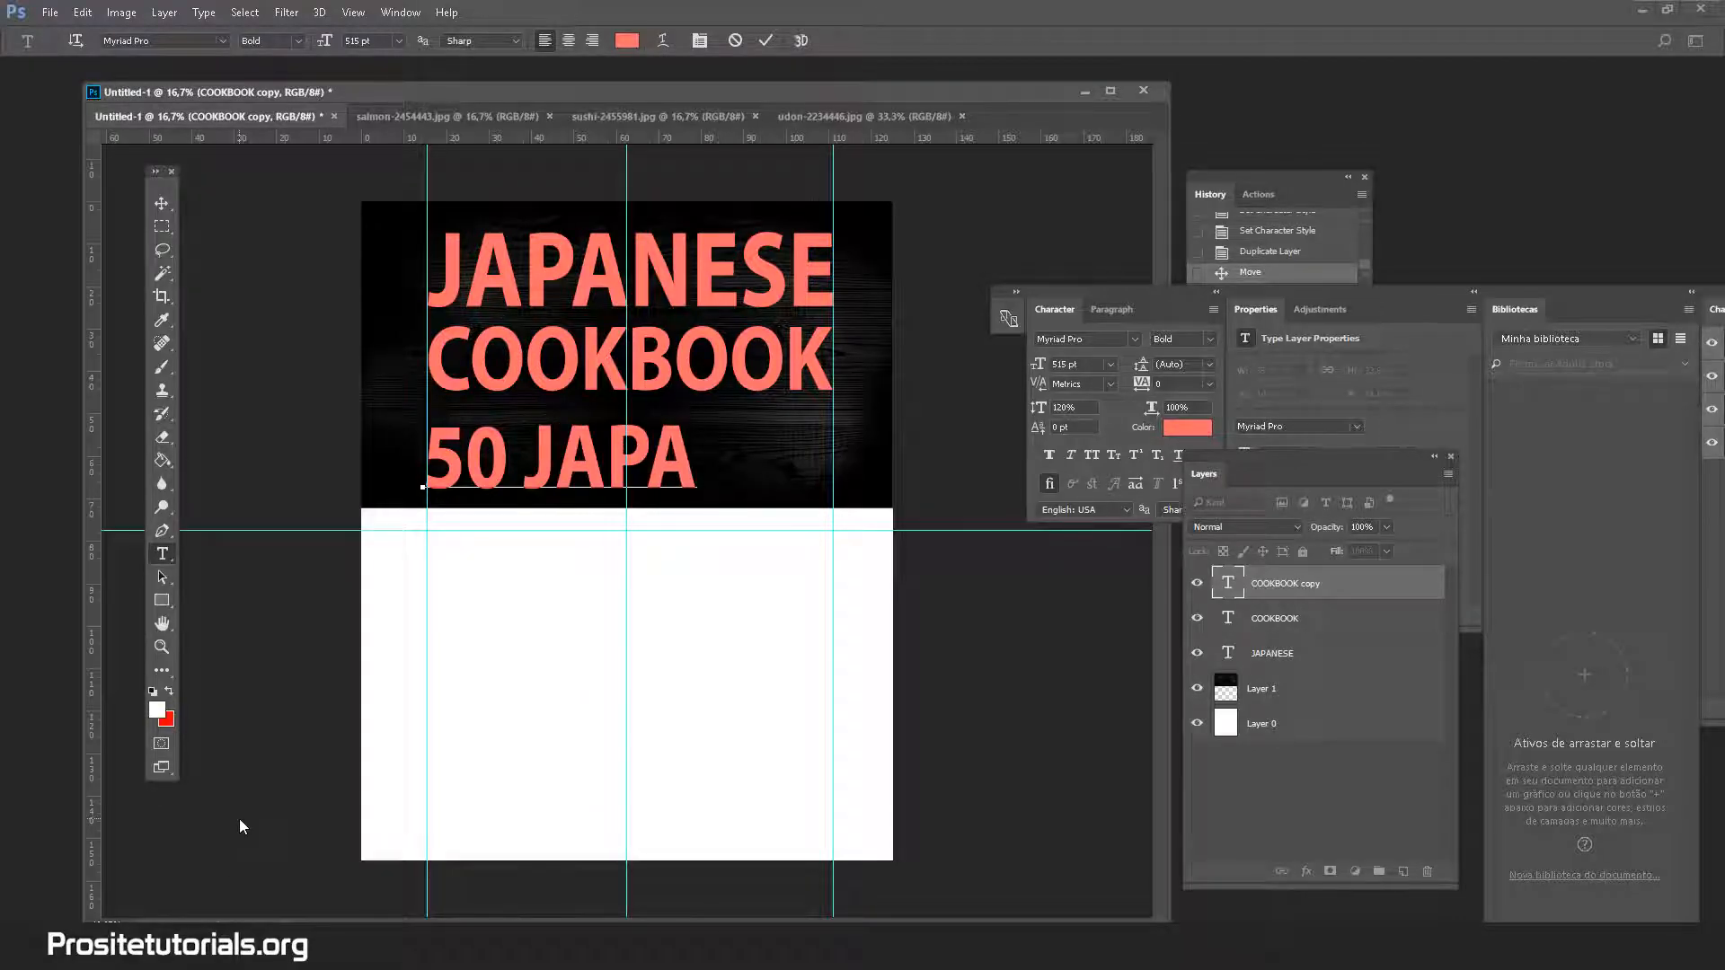
{"action": "key", "text": "ctrl+a"}
{"action": "left_click", "coordinate": [298, 41]}
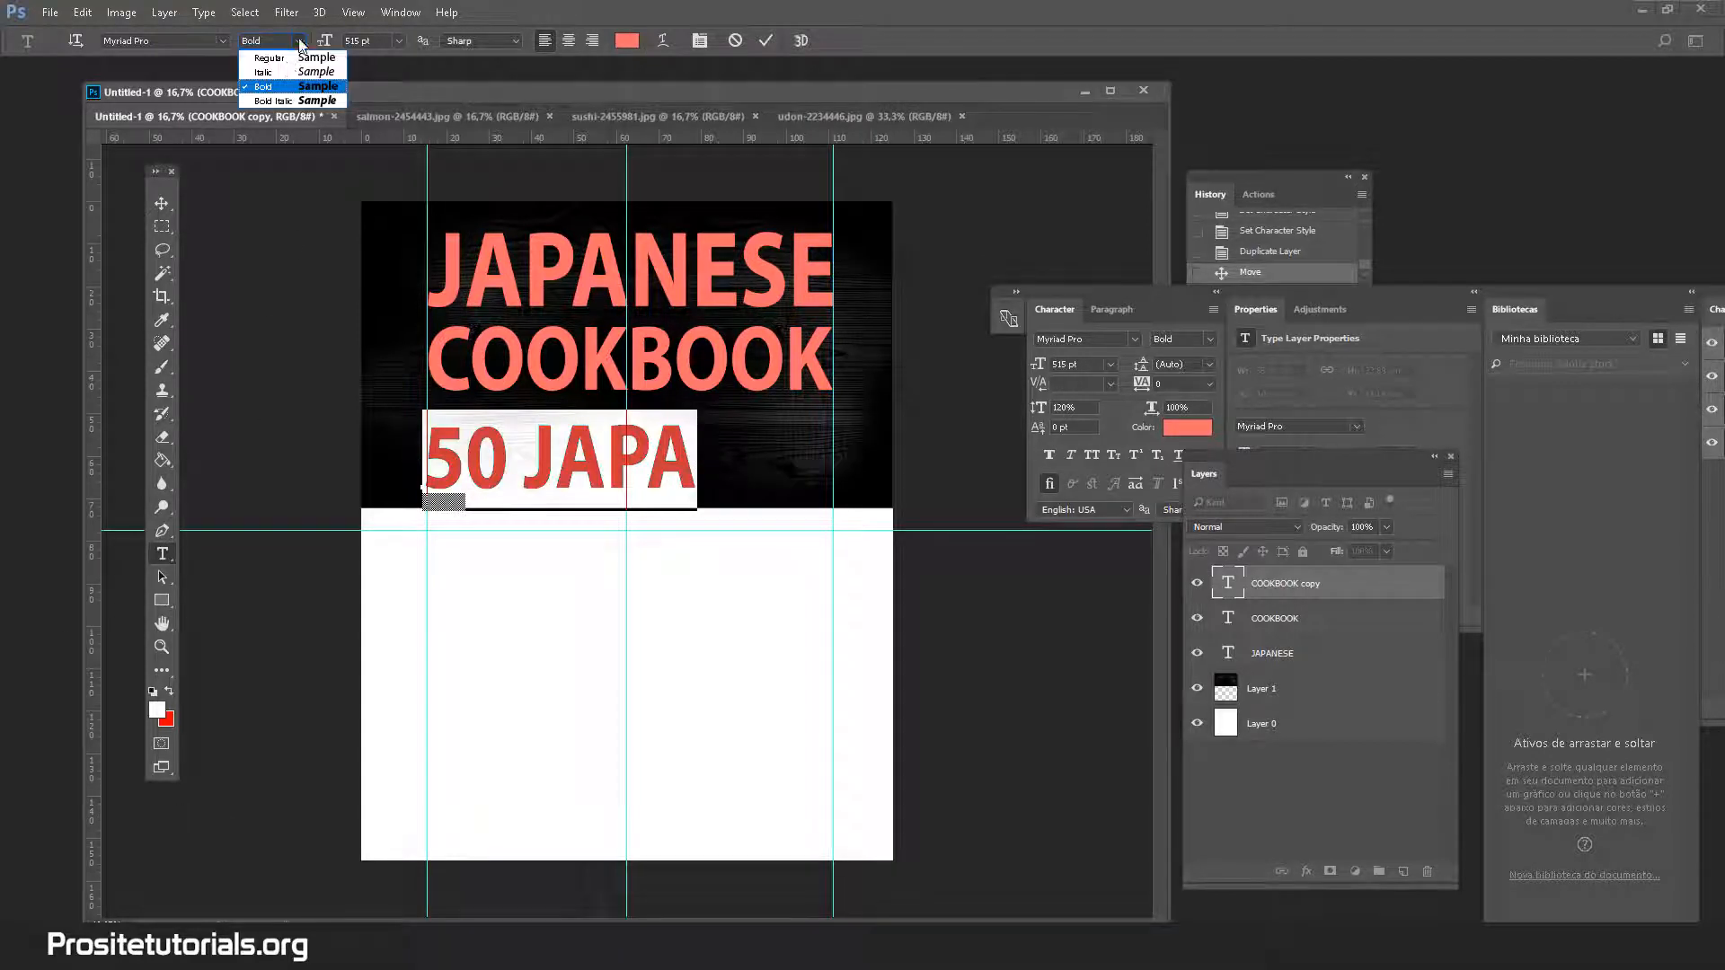
{"action": "left_click", "coordinate": [288, 69]}
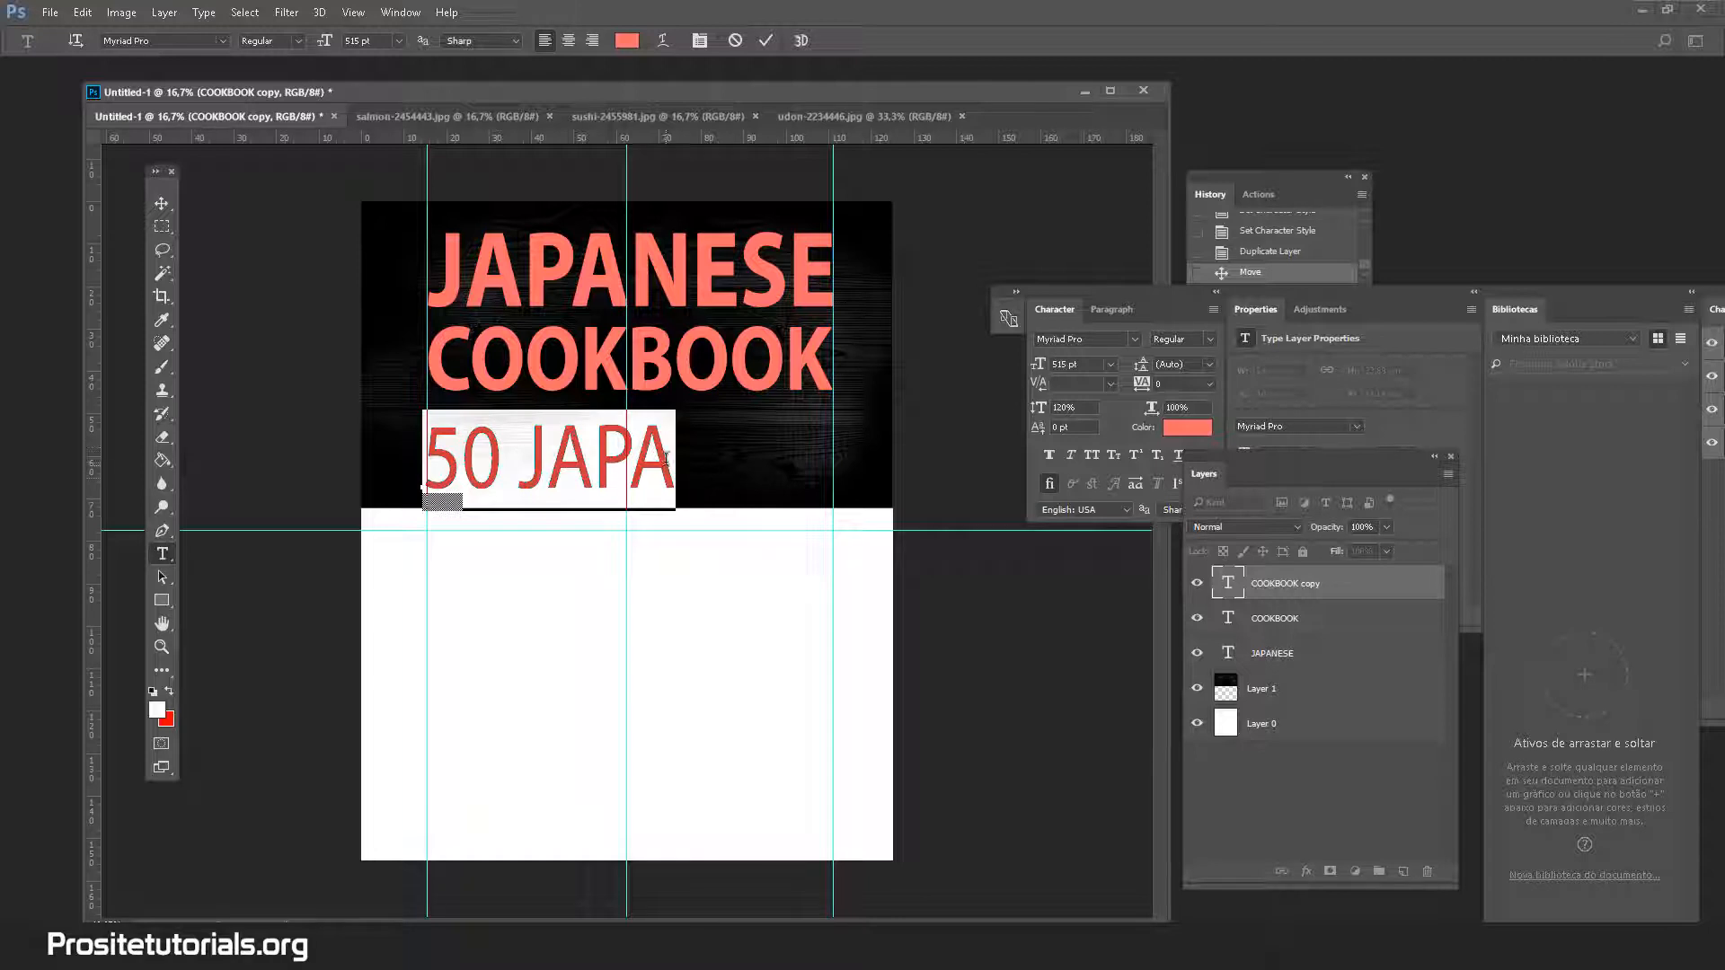
{"action": "left_click", "coordinate": [575, 462]}
{"action": "type", "text": "NESE R"}
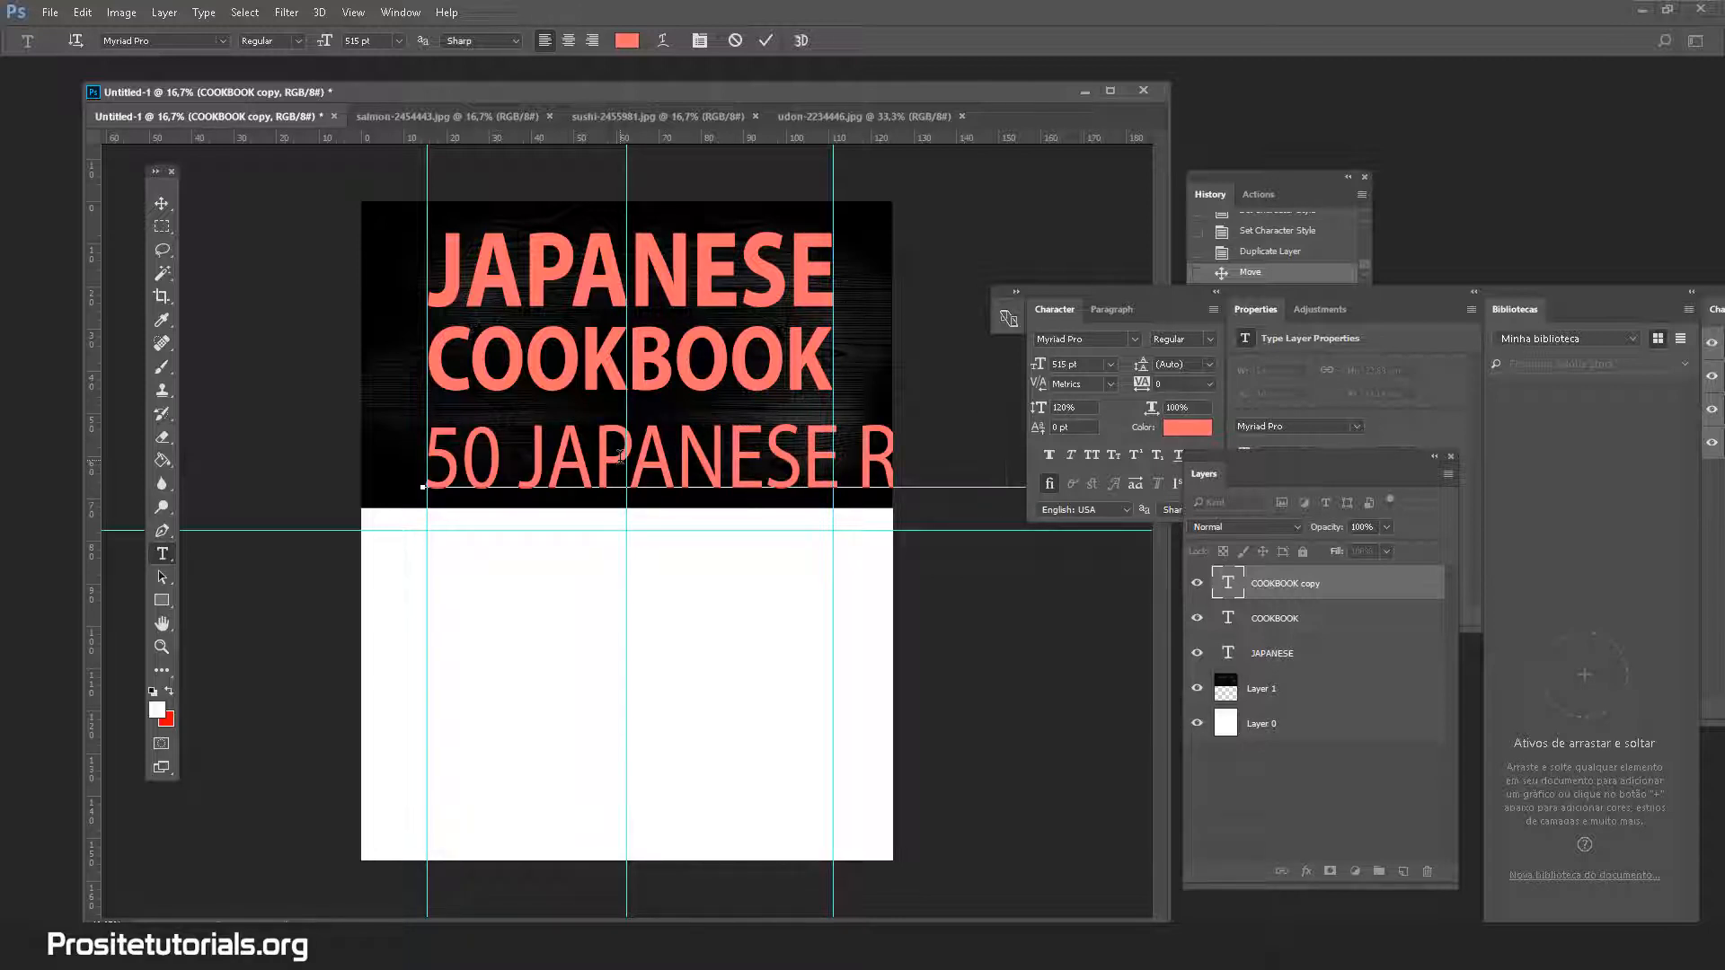
Set the subtitle to 200 pt and complete the line '50 JAPANESE RECIPES TO'
{"action": "key", "text": "ctrl+a"}
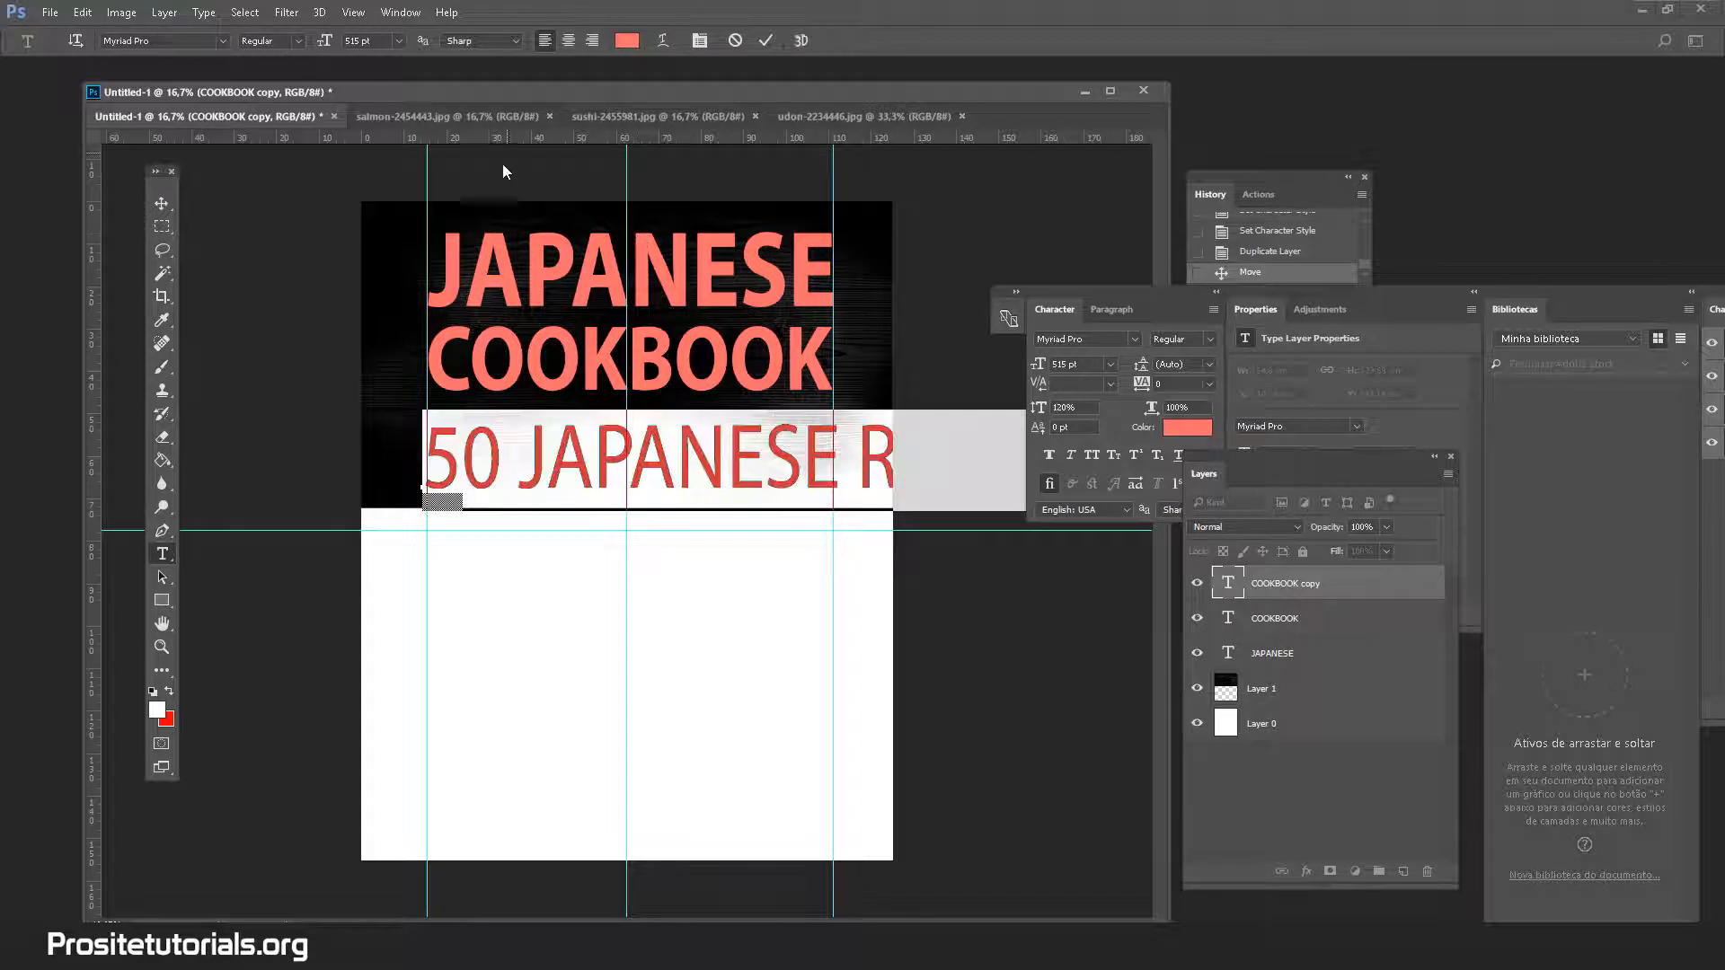
{"action": "left_click", "coordinate": [398, 40]}
{"action": "left_click", "coordinate": [398, 40]}
{"action": "type", "text": "200"}
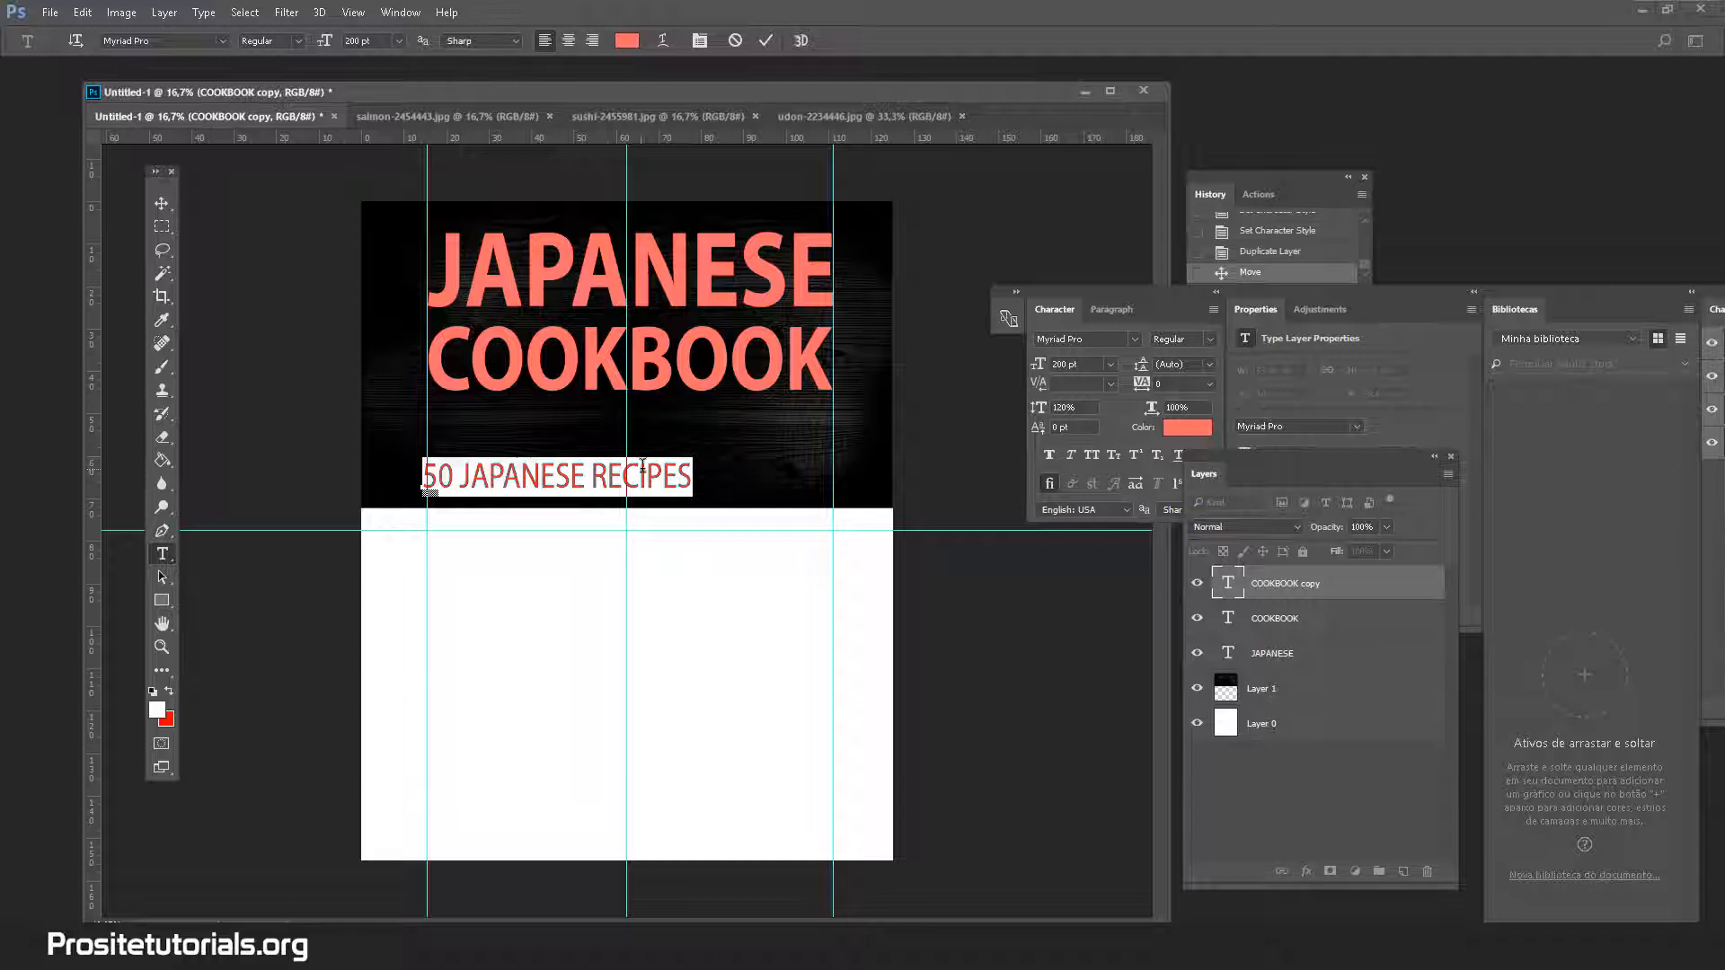
{"action": "left_click", "coordinate": [680, 473]}
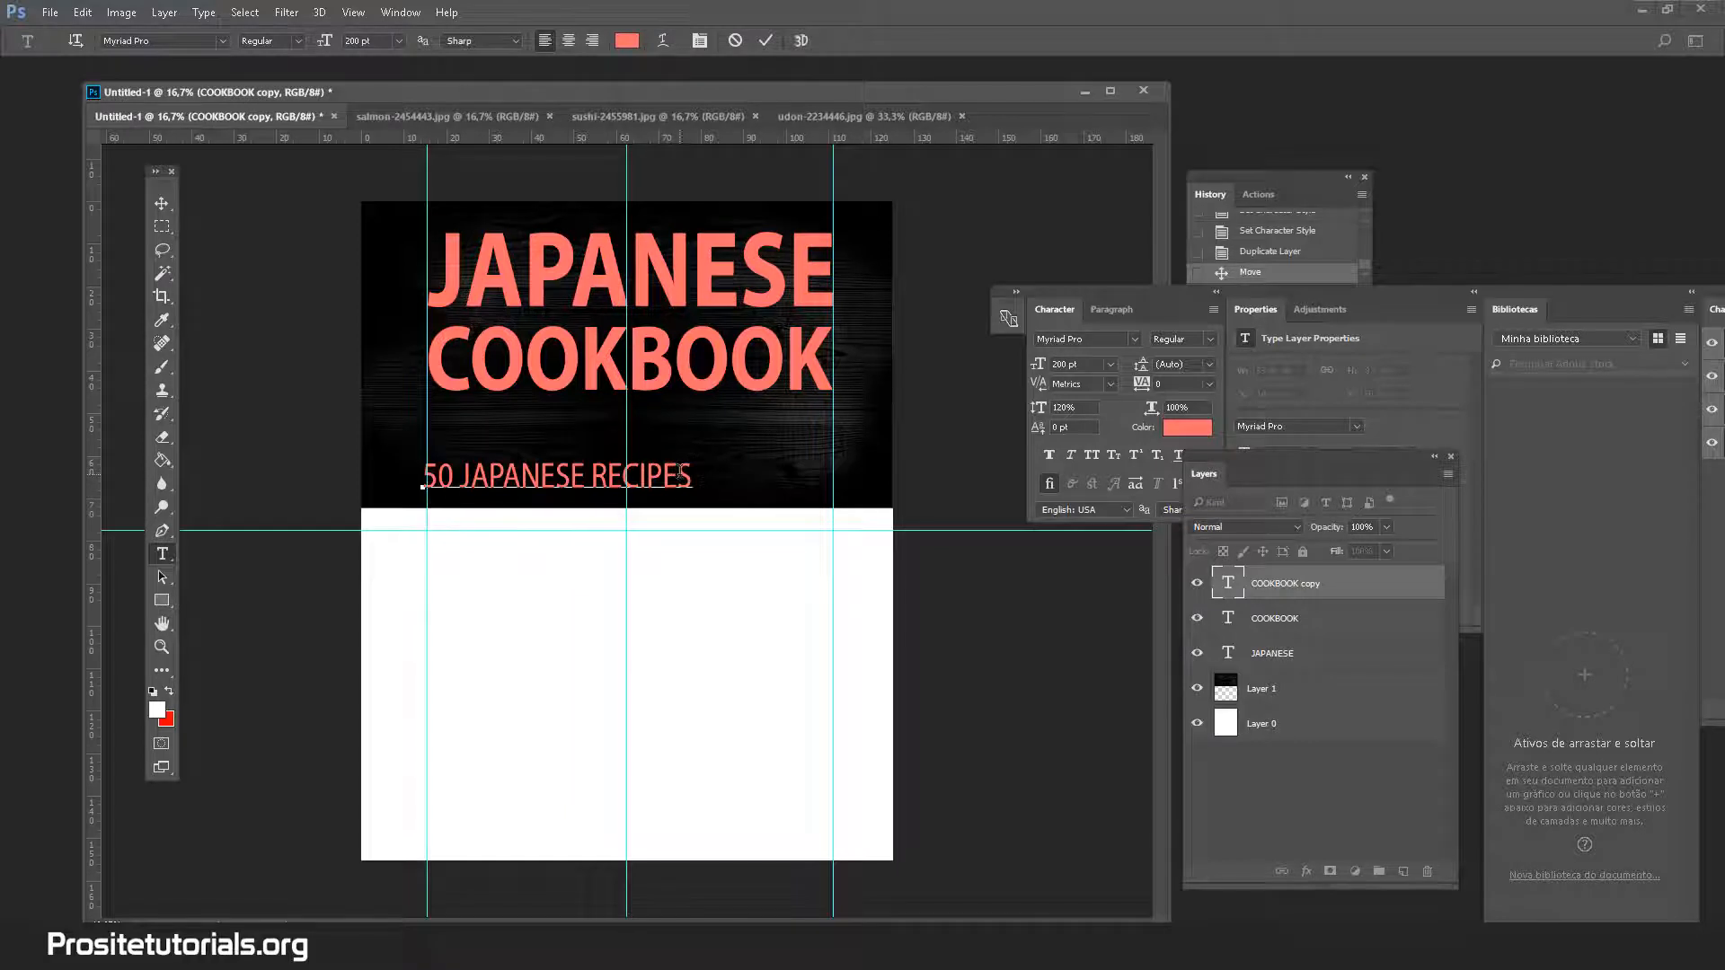
{"action": "type", "text": "TO"}
Colour the whole subtitle line white (#ffffff)
{"action": "double_click", "coordinate": [522, 460]}
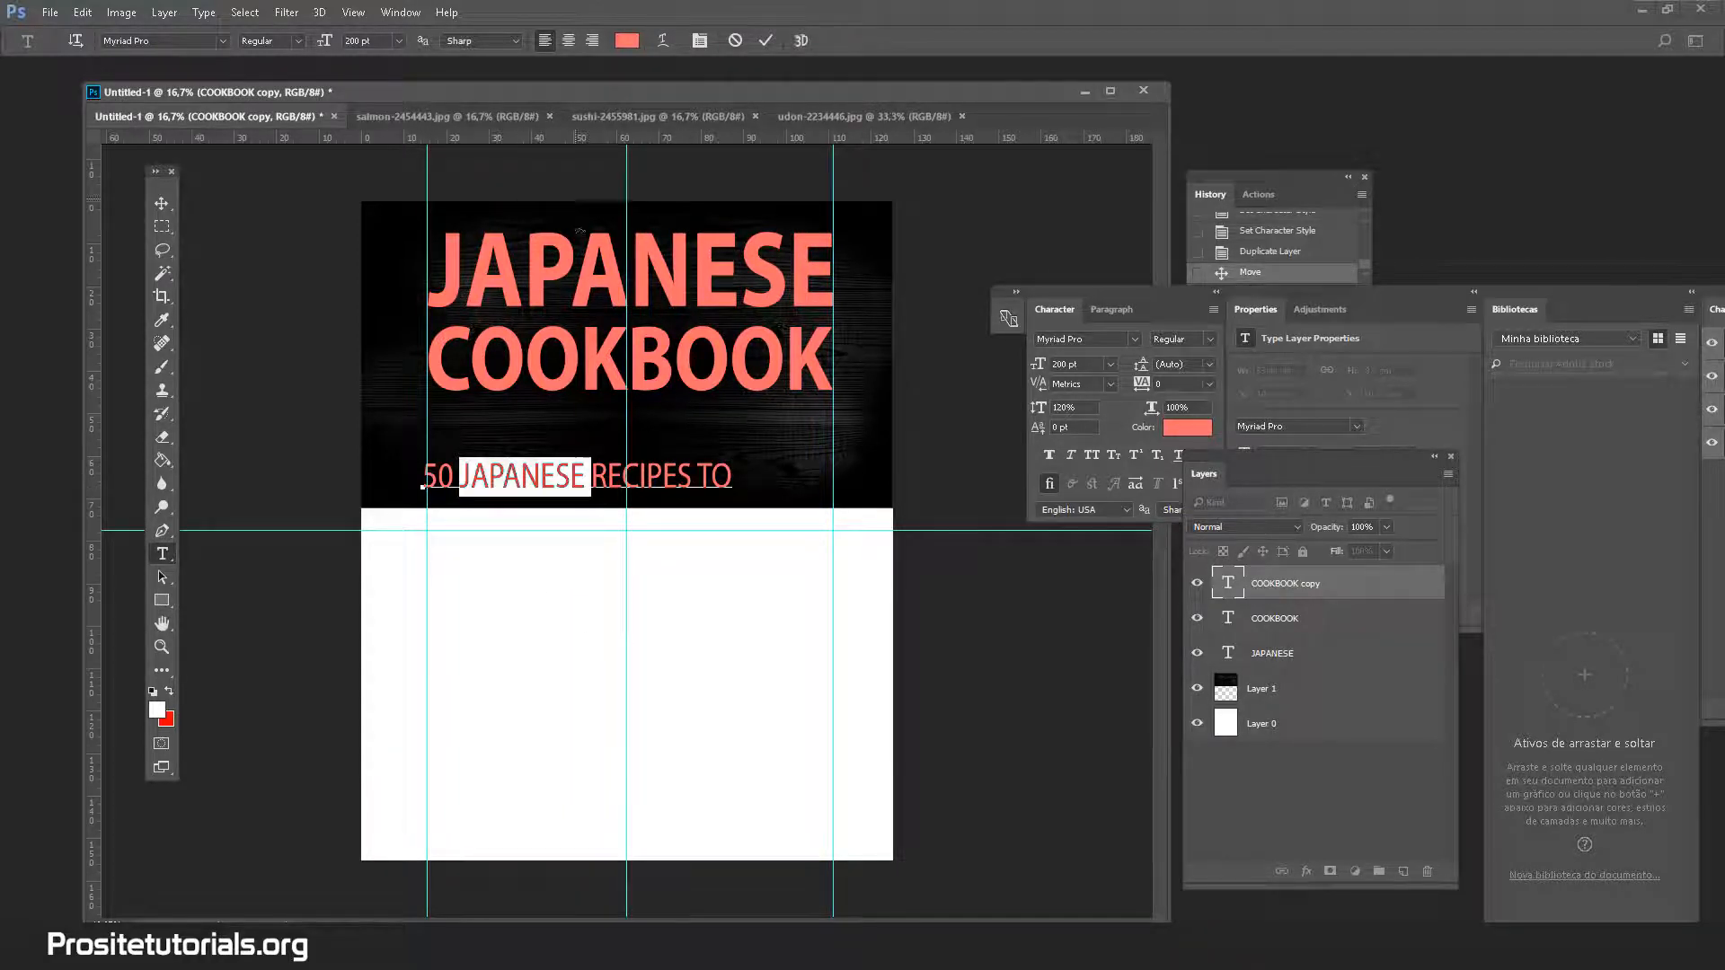
{"action": "key", "text": "ctrl+a"}
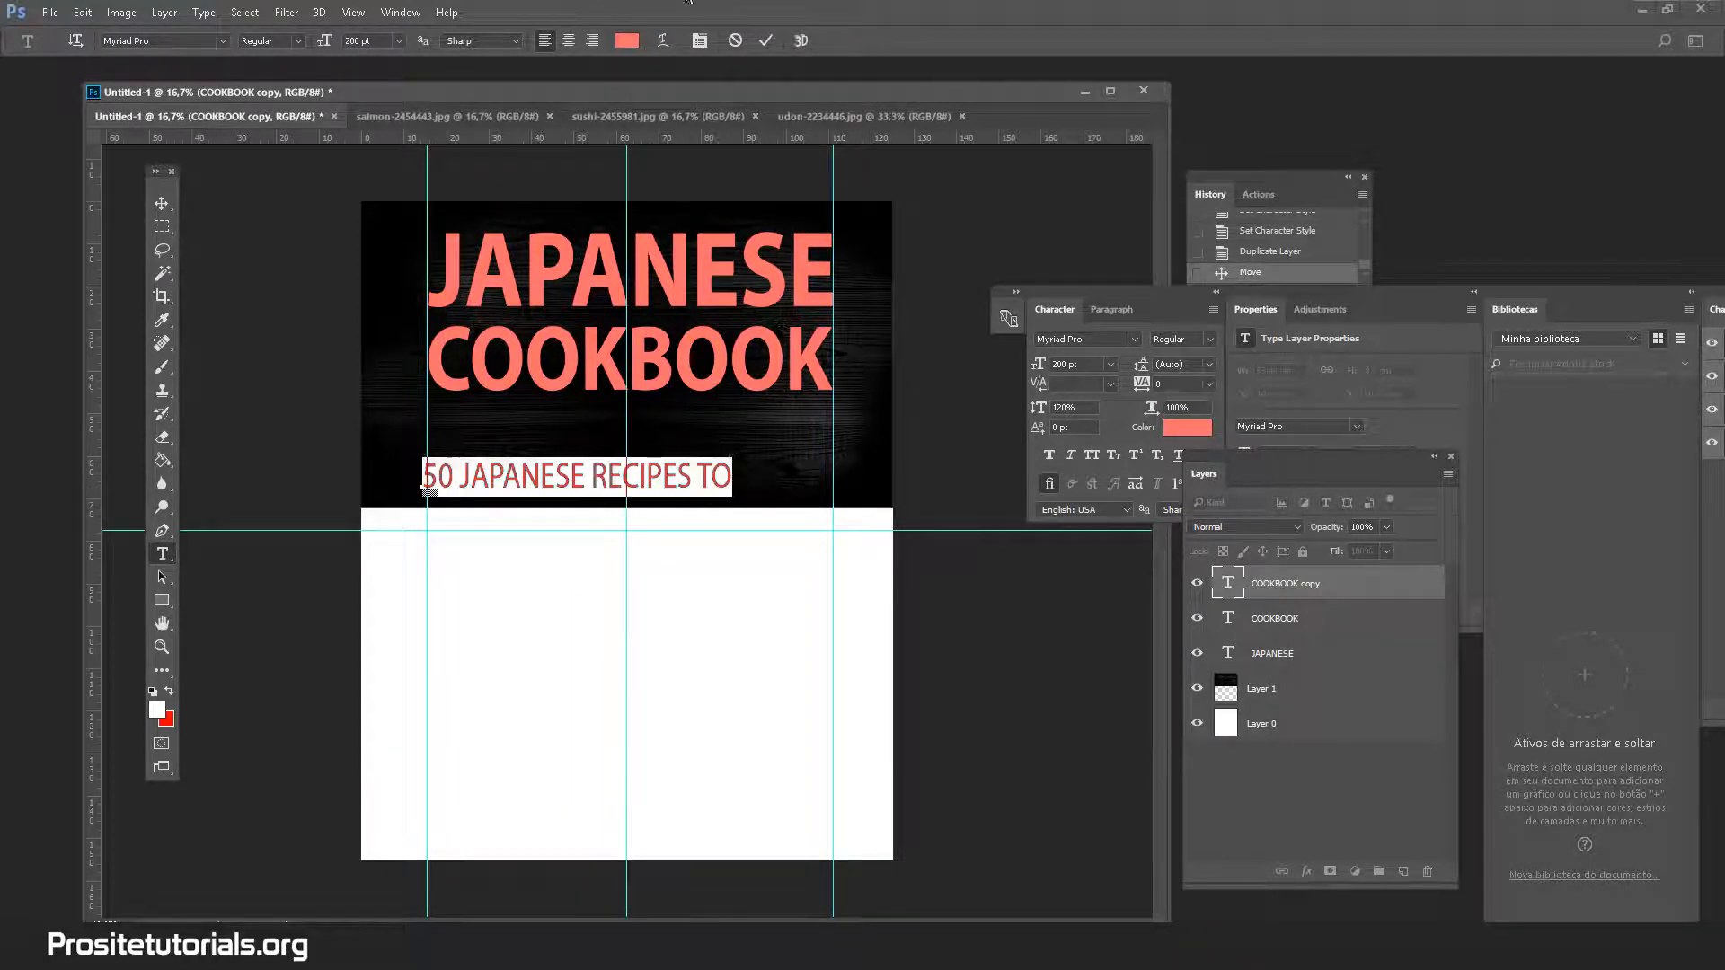
{"action": "left_click", "coordinate": [627, 41]}
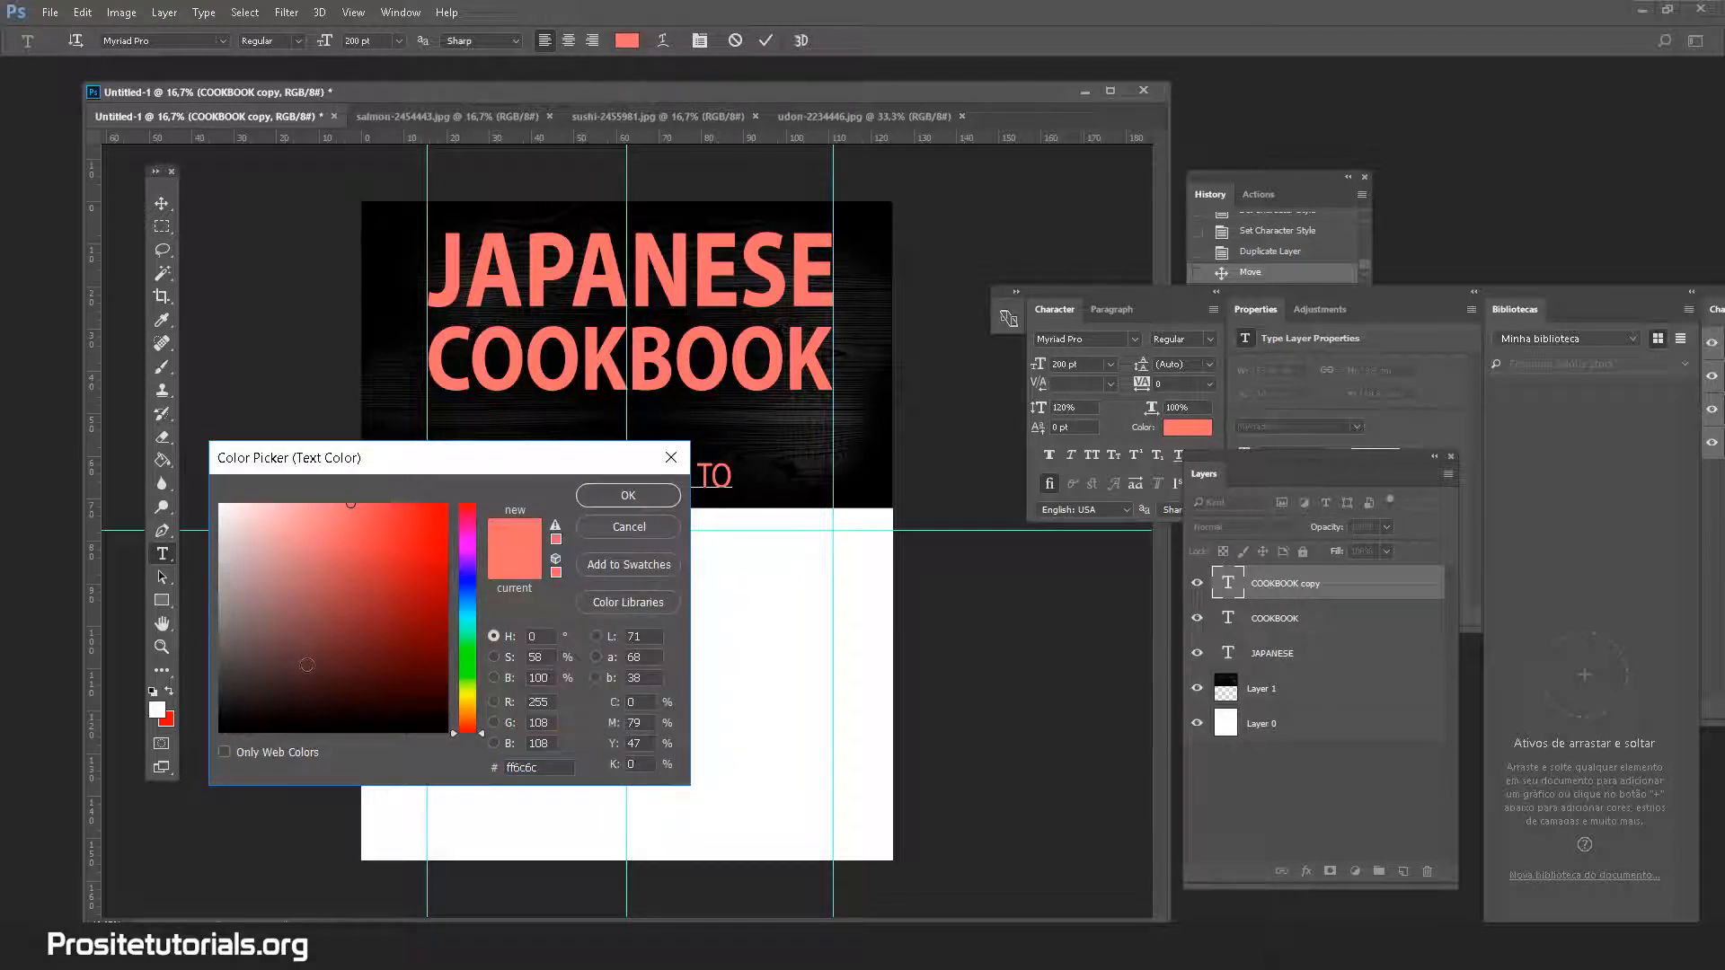
{"action": "type", "text": "ffffff"}
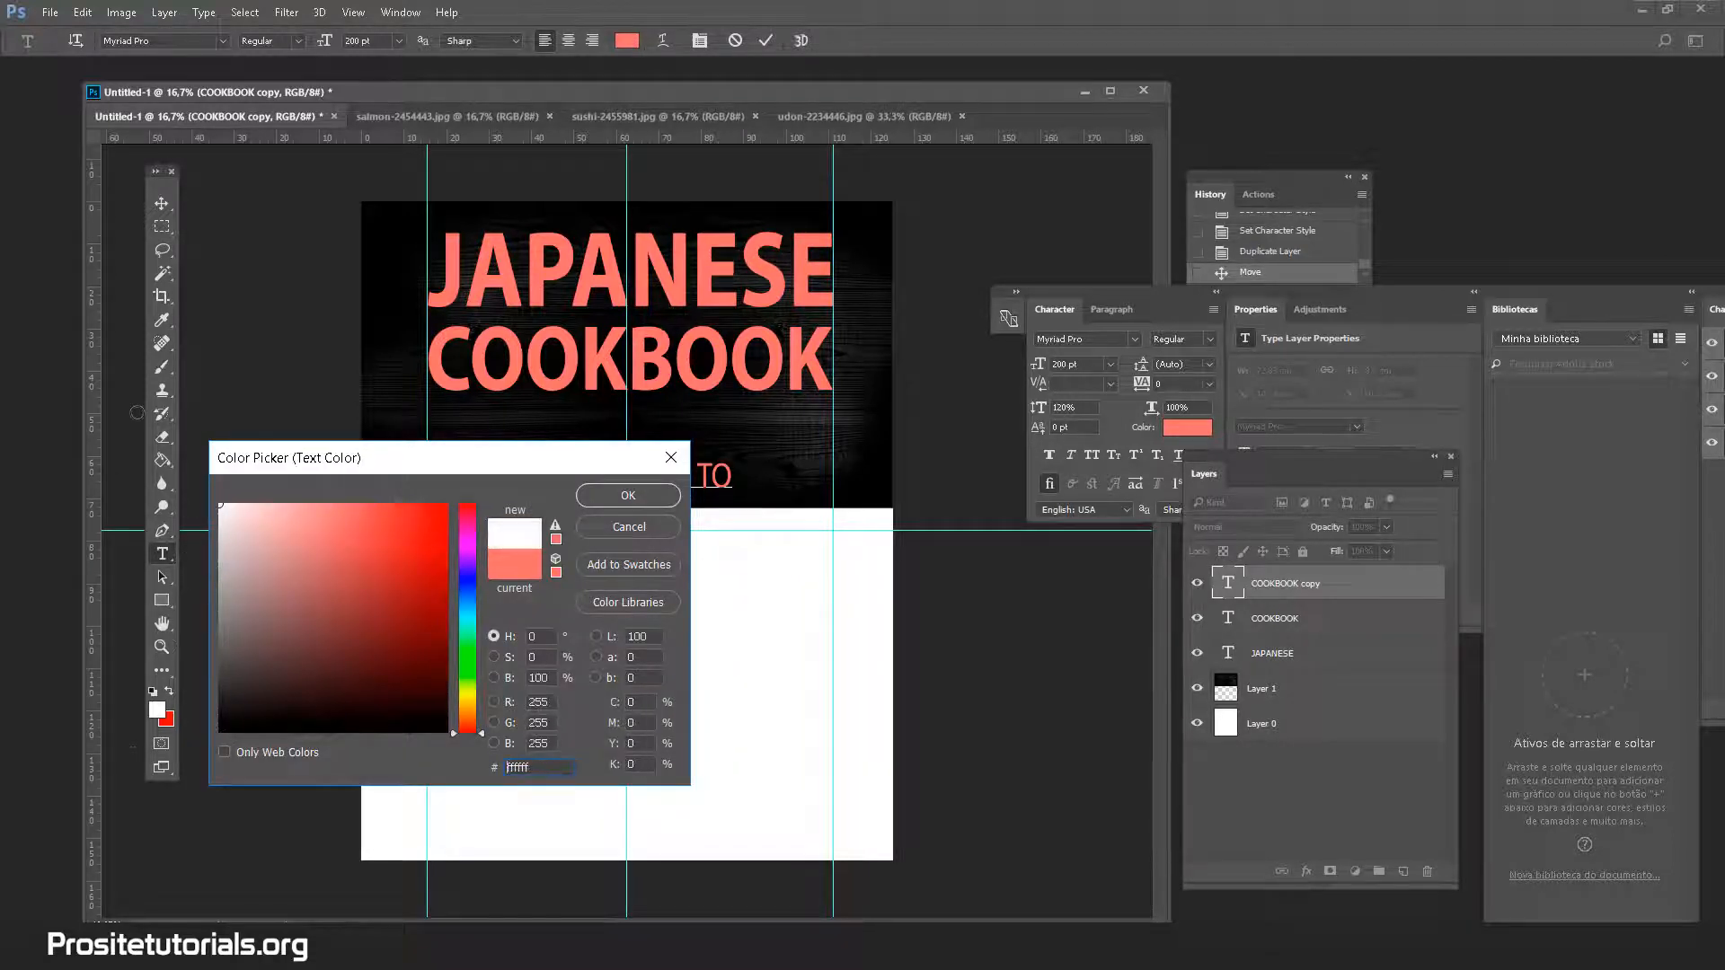
{"action": "left_click", "coordinate": [627, 495]}
Make JAPANESE bold and move the subtitle up just under COOKBOOK
{"action": "left_click", "coordinate": [527, 475]}
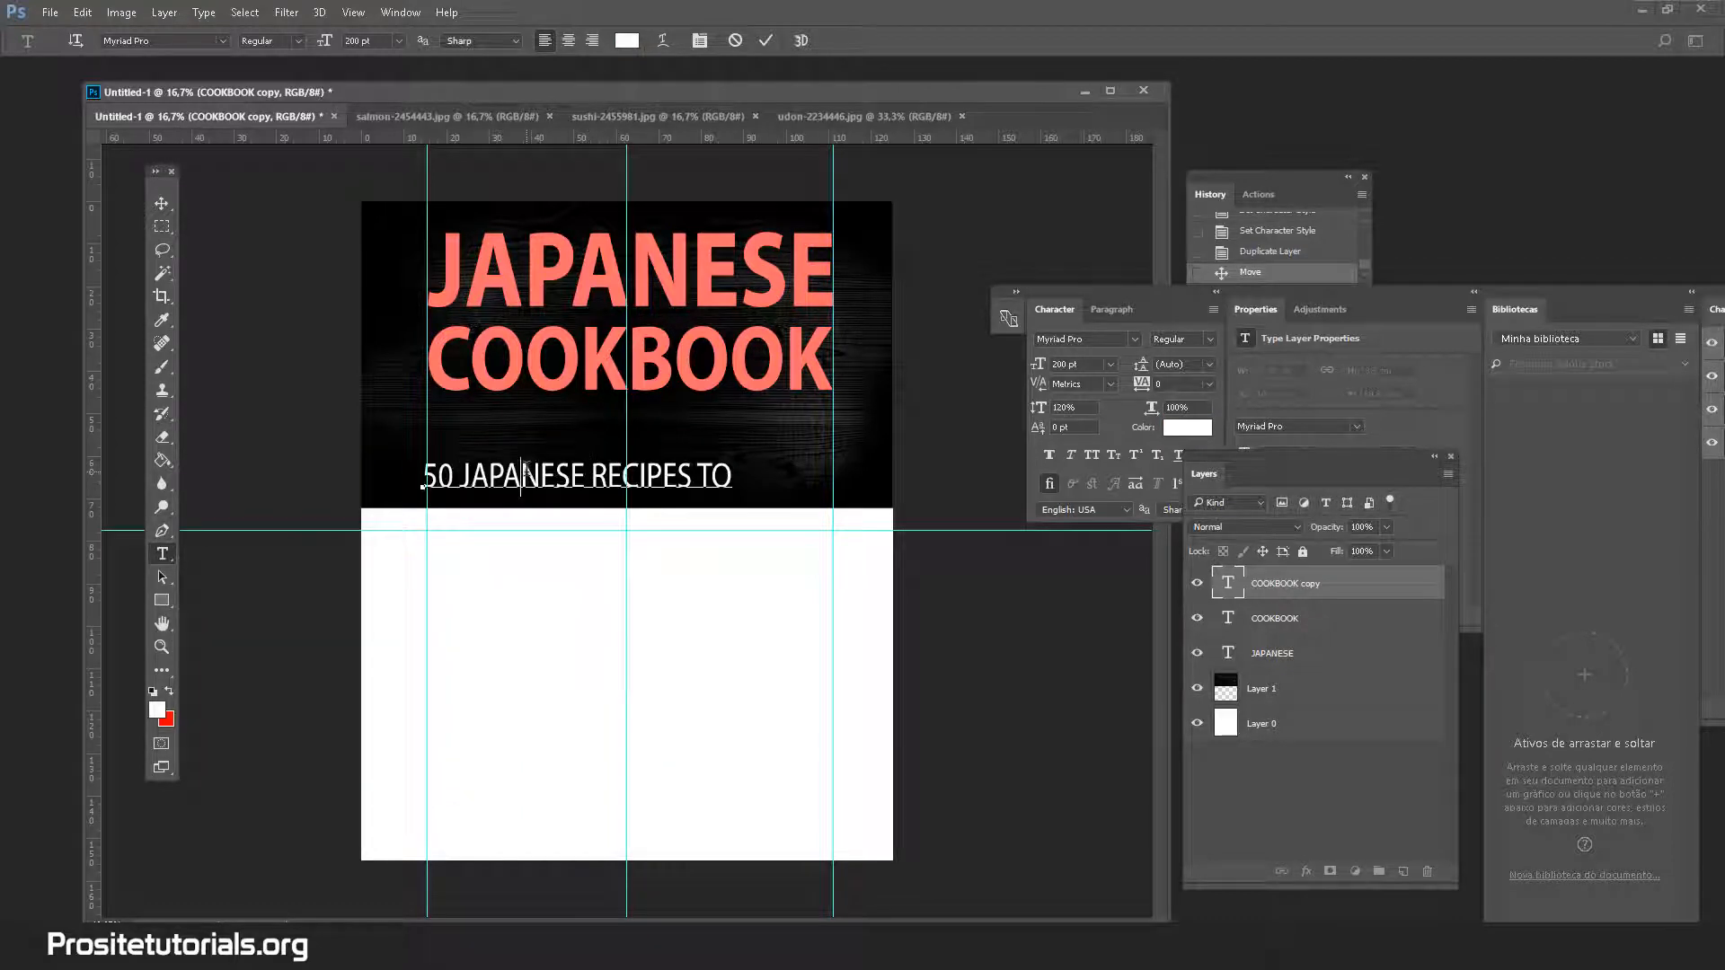
{"action": "double_click", "coordinate": [527, 475]}
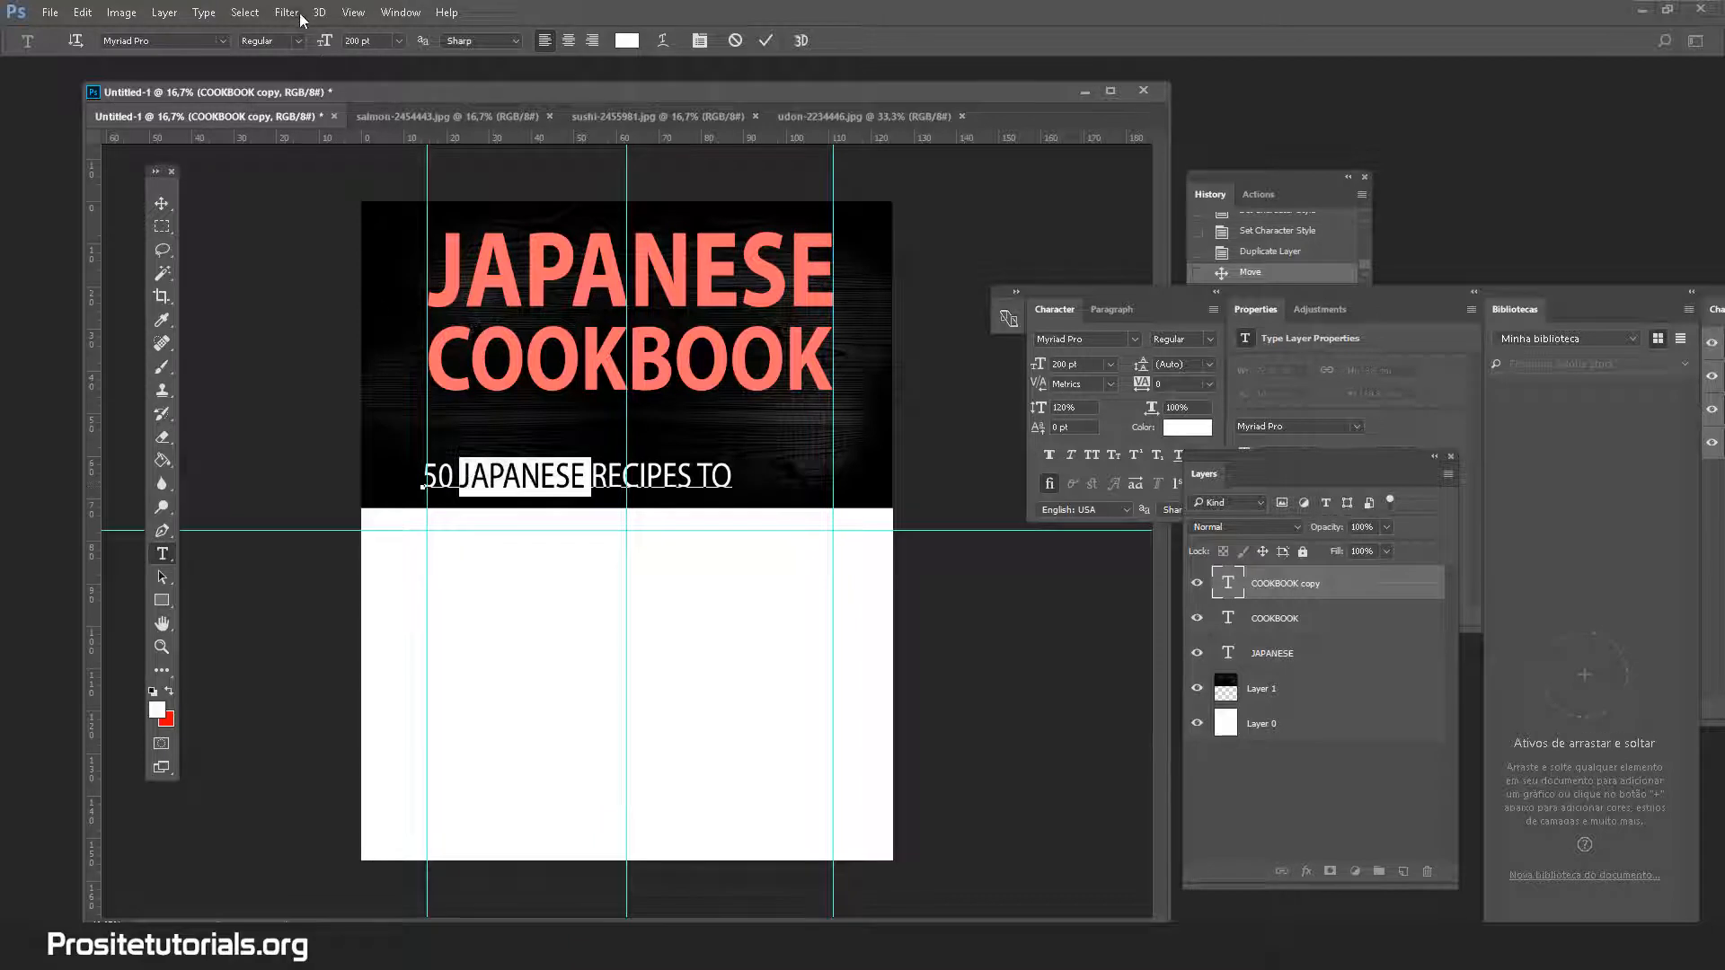
{"action": "left_click", "coordinate": [298, 42]}
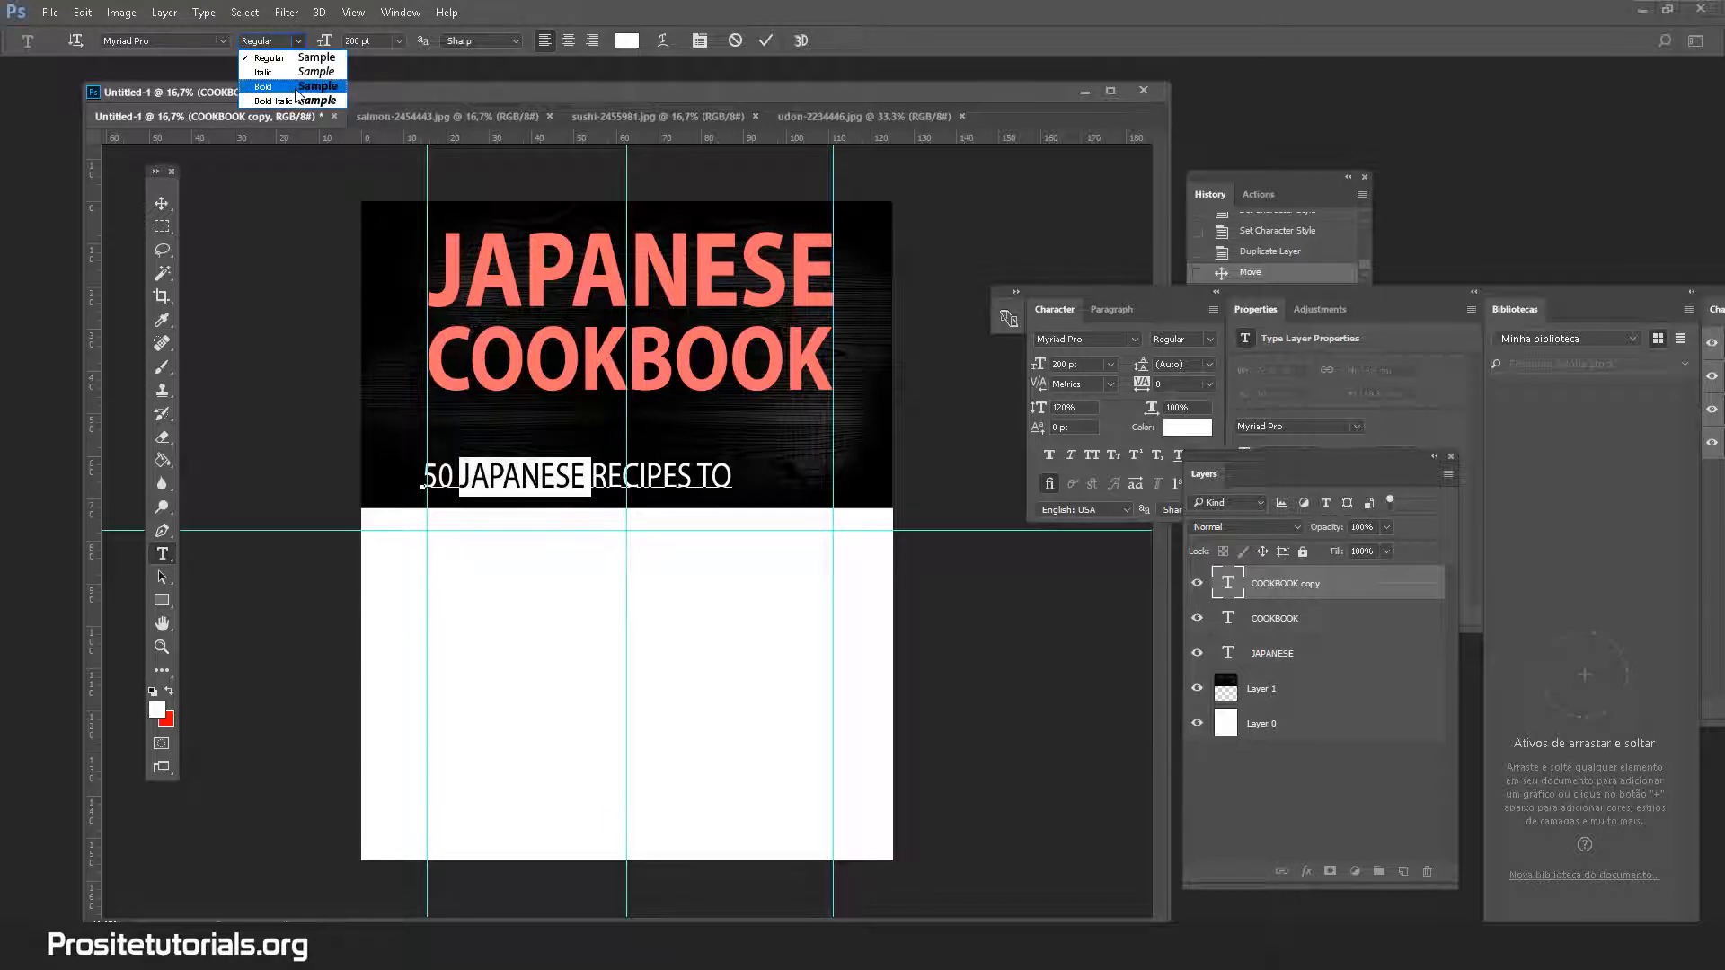
{"action": "left_click", "coordinate": [298, 86]}
{"action": "left_click", "coordinate": [547, 480]}
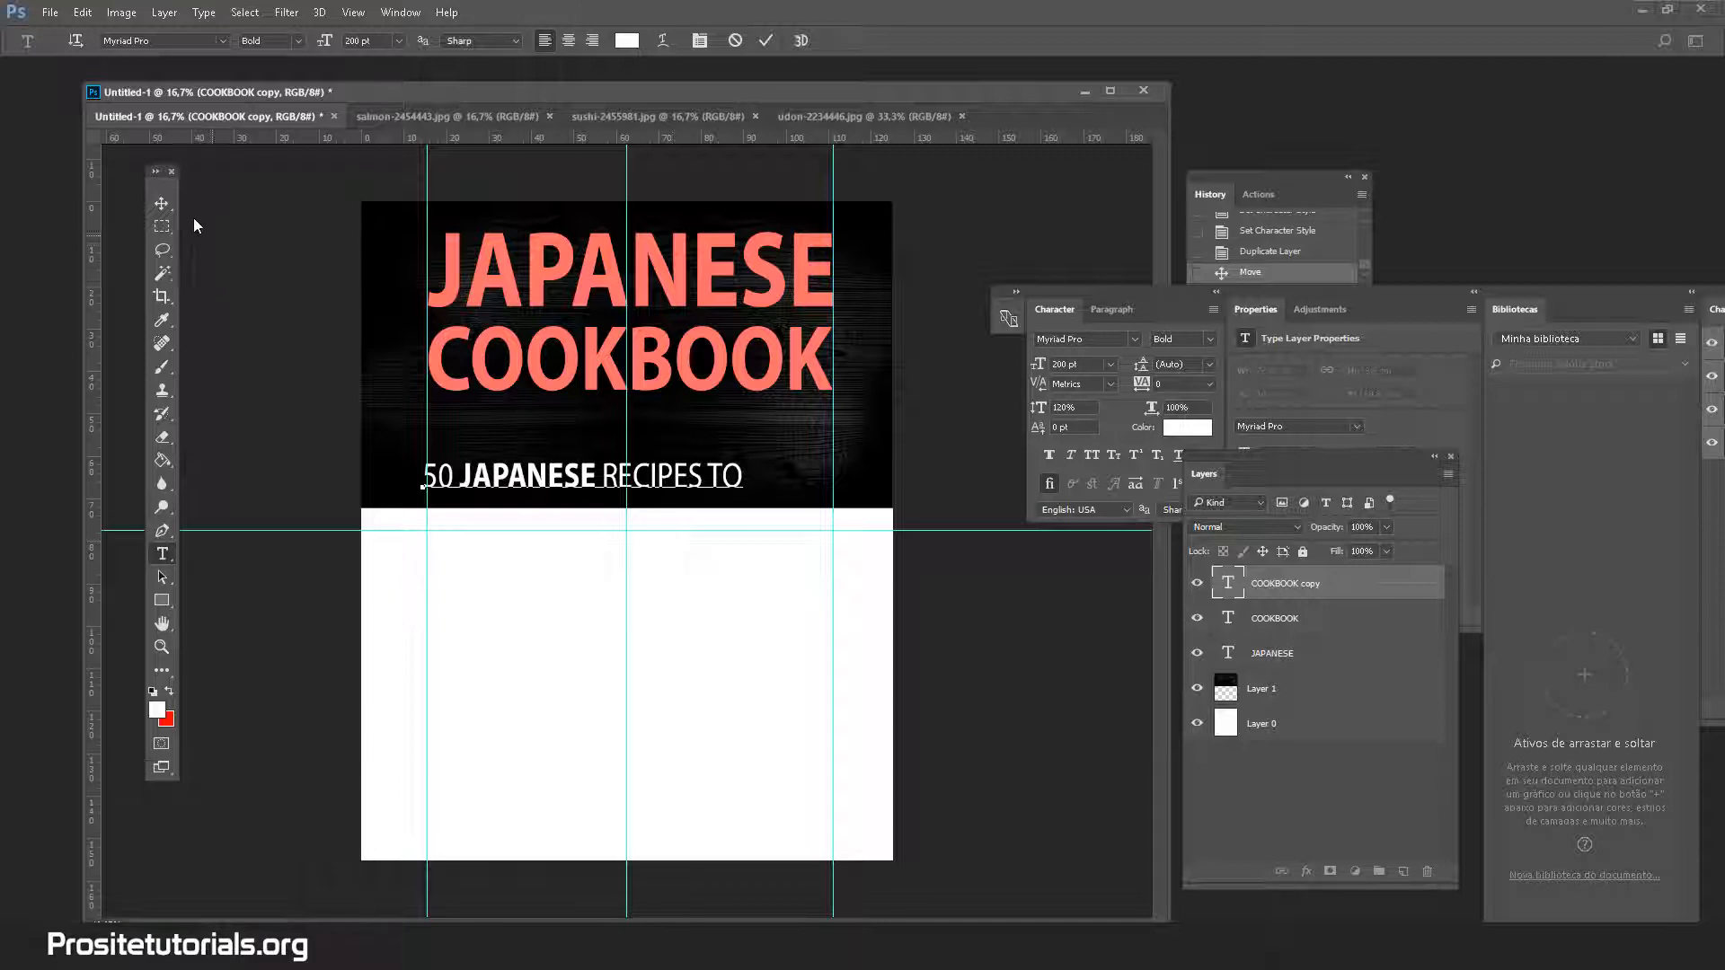
{"action": "left_click", "coordinate": [162, 204]}
{"action": "left_click_drag", "start_coordinate": [604, 481], "coordinate": [646, 446]}
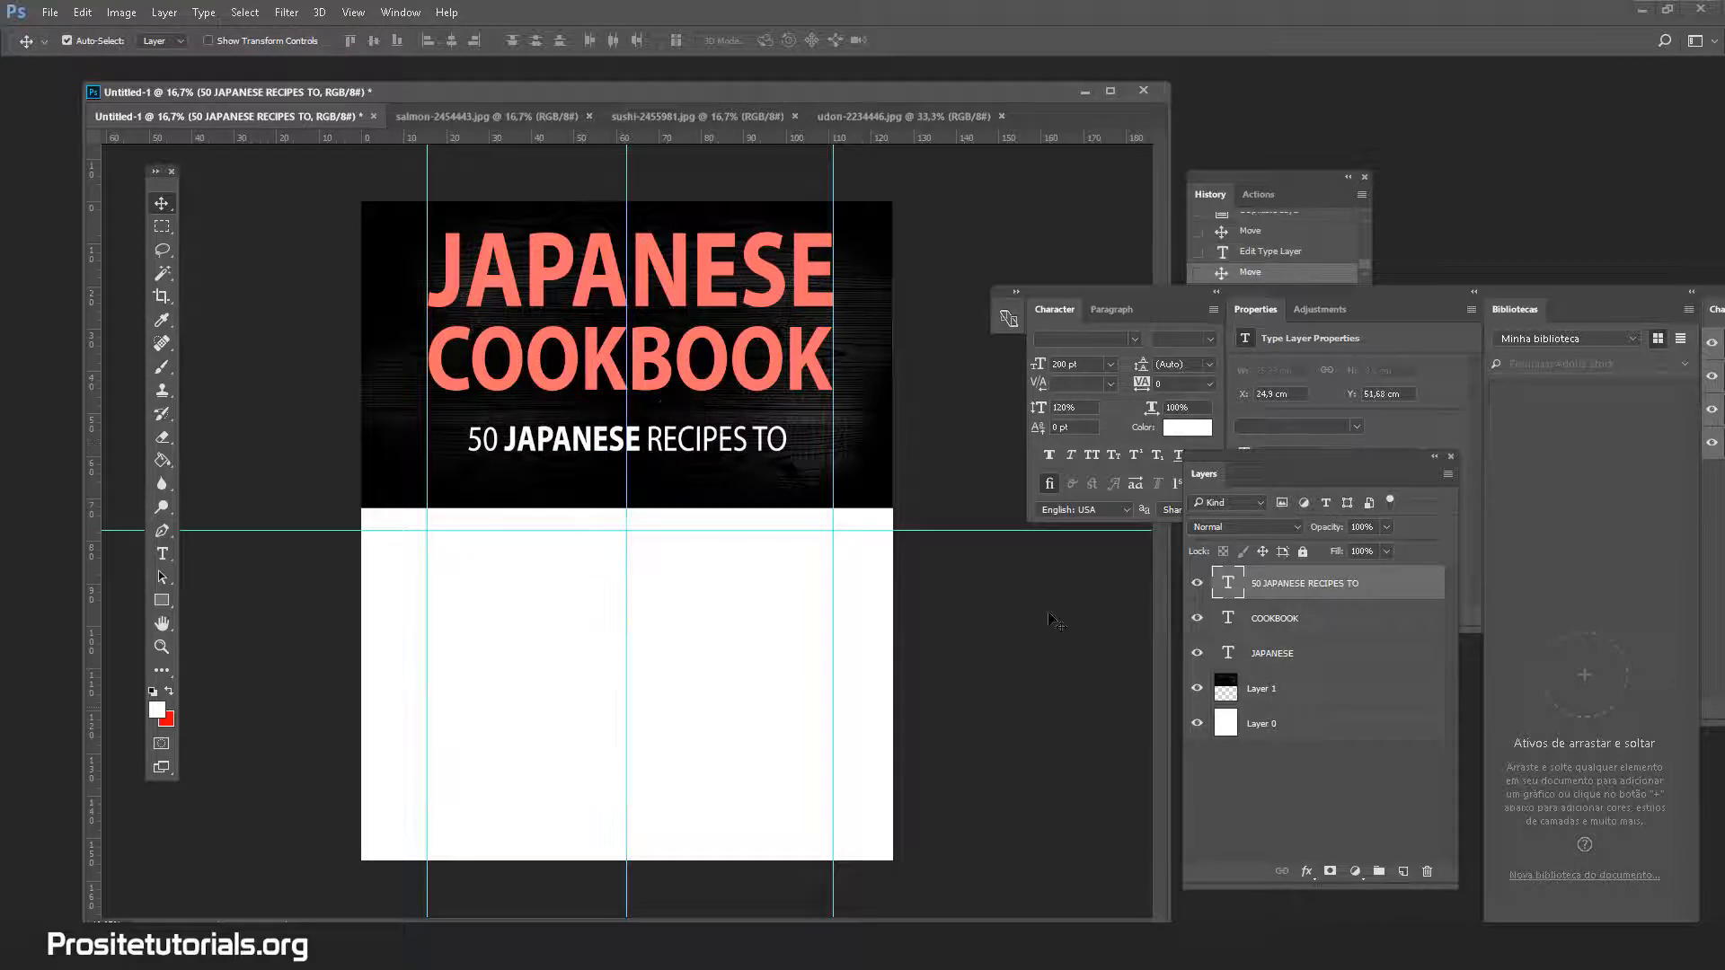
Duplicate the subtitle layer and drag the copy below the first line
{"action": "right_click", "coordinate": [1366, 593]}
{"action": "left_click", "coordinate": [980, 231]}
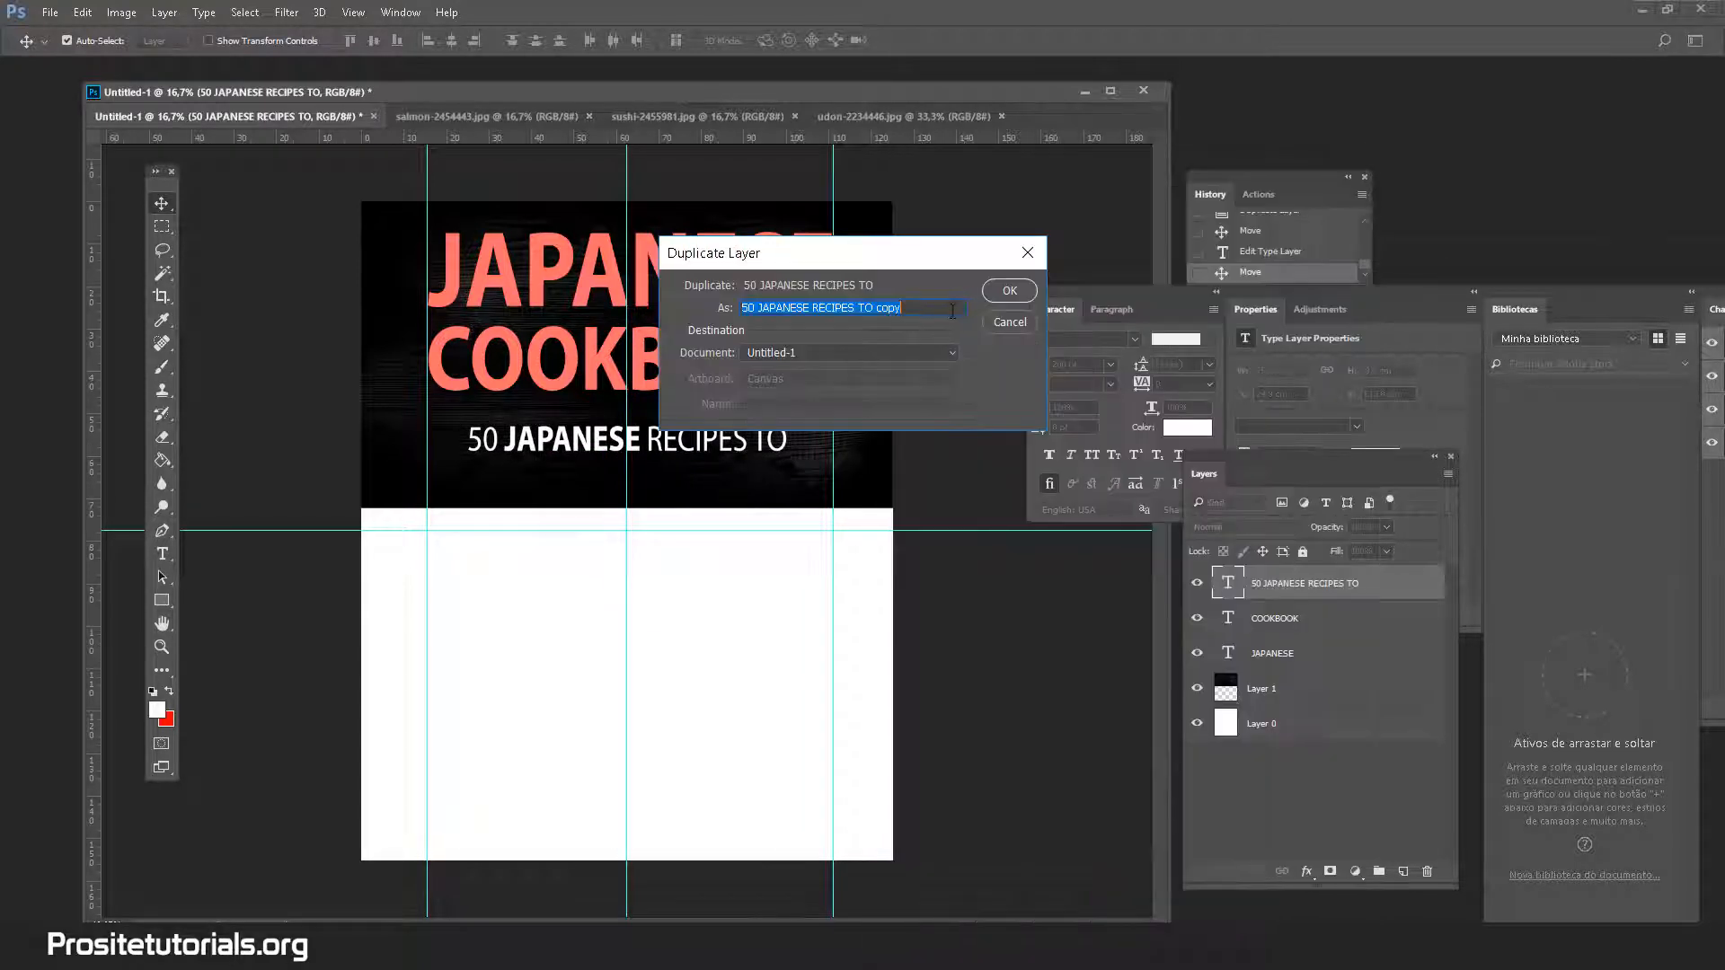
{"action": "left_click", "coordinate": [1005, 292]}
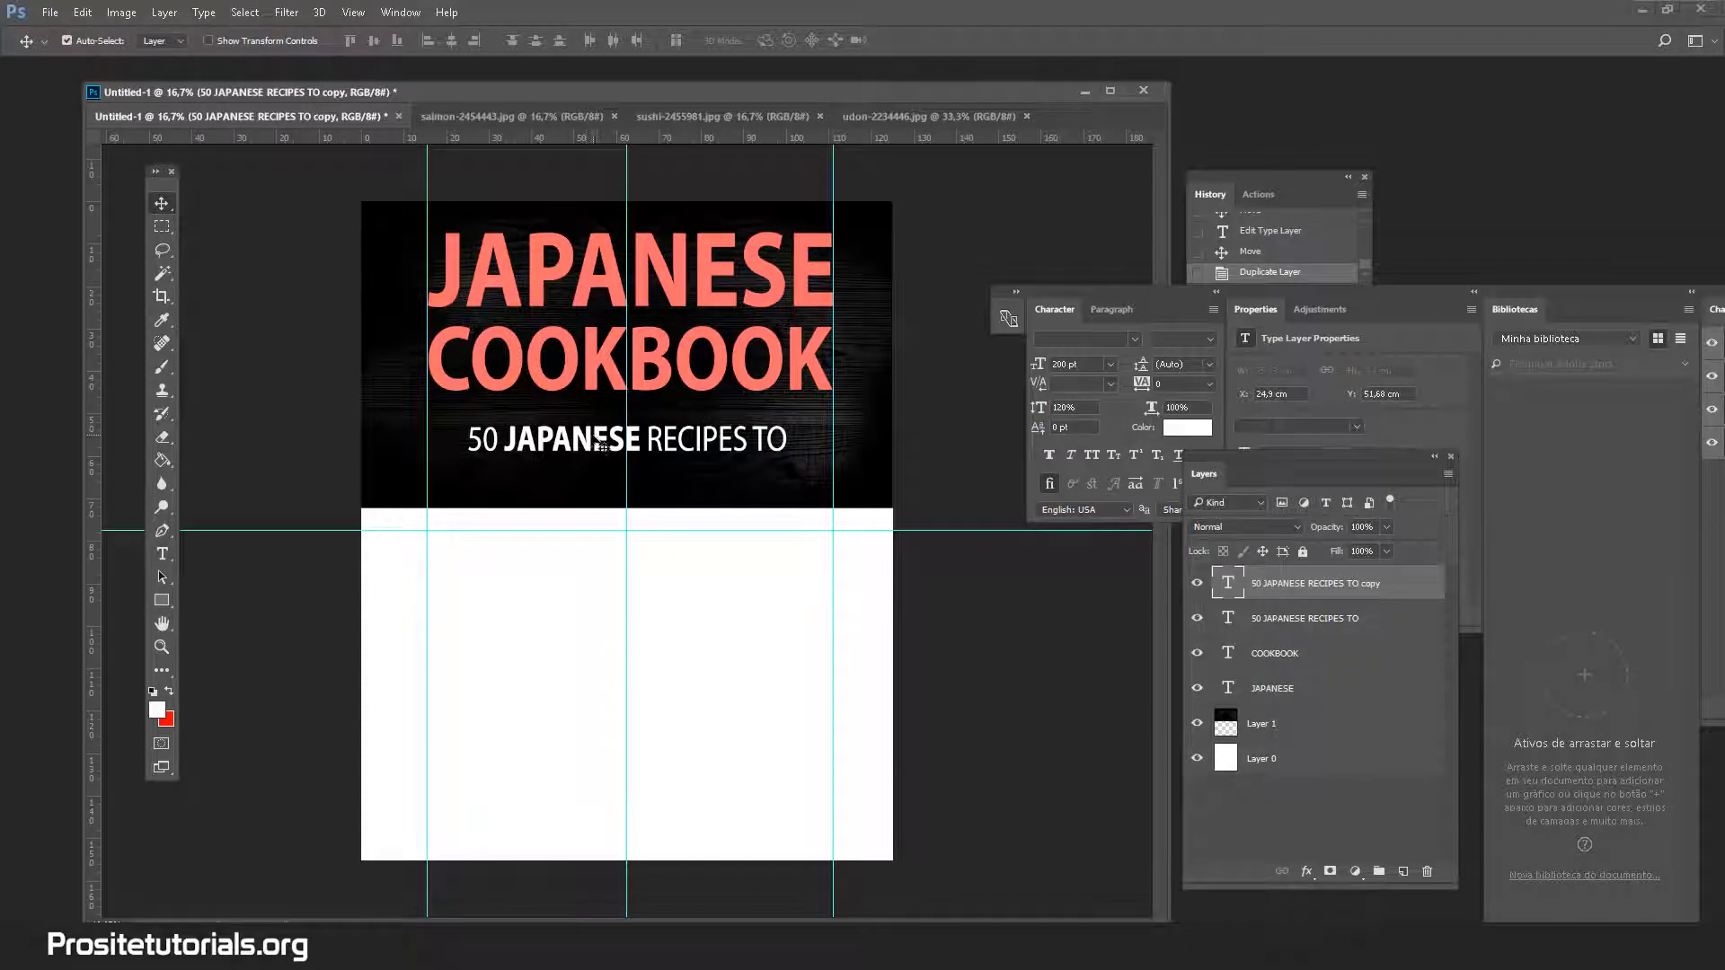
{"action": "left_click_drag", "start_coordinate": [597, 445], "coordinate": [575, 489]}
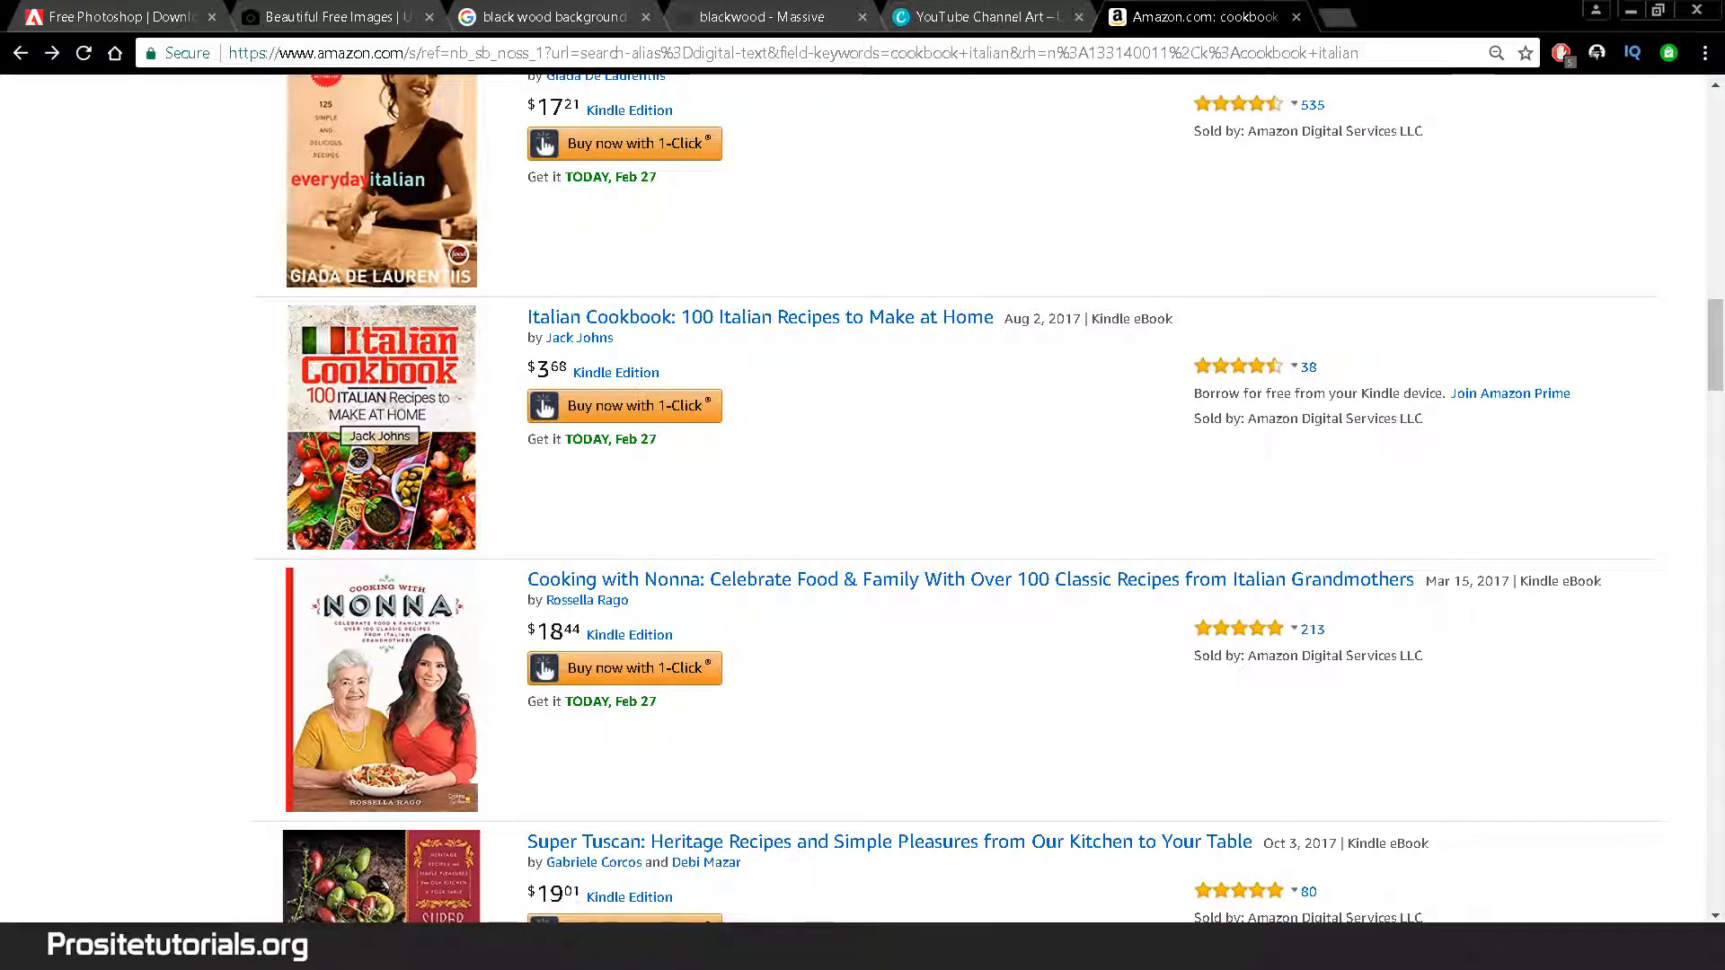
{"action": "left_click", "coordinate": [471, 948]}
{"action": "left_click", "coordinate": [552, 868]}
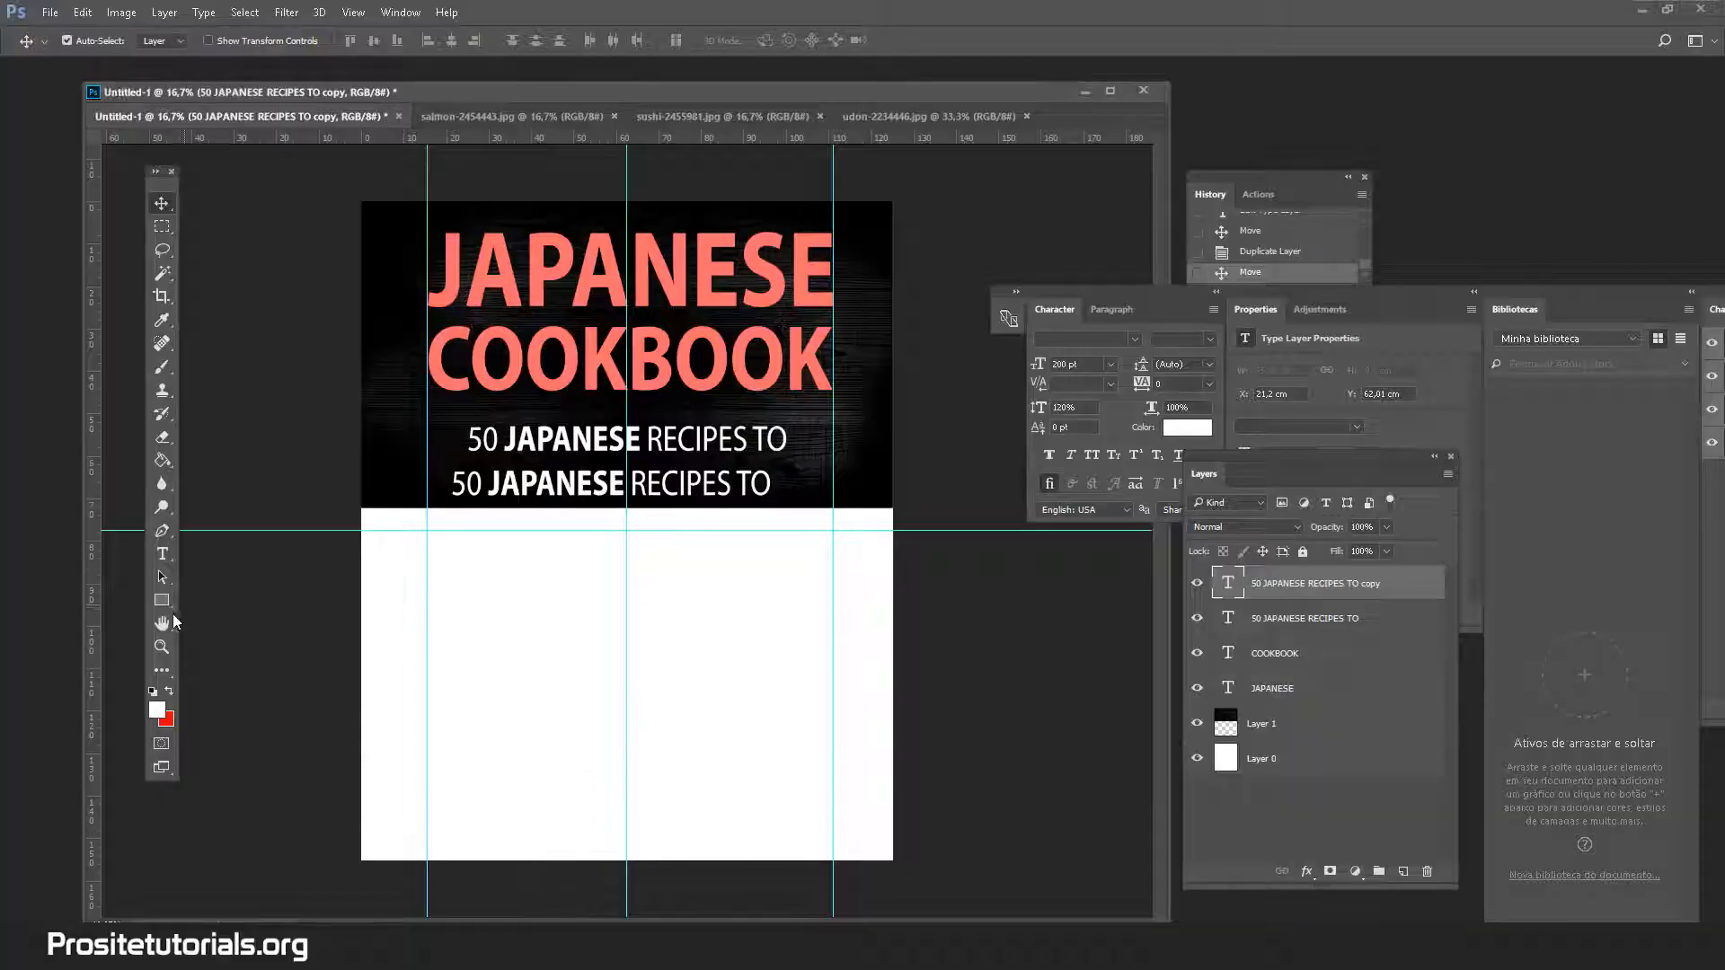
Retype the copied line to read 'MAKE AT HOME'
{"action": "left_click", "coordinate": [161, 553]}
{"action": "triple_click", "coordinate": [493, 485]}
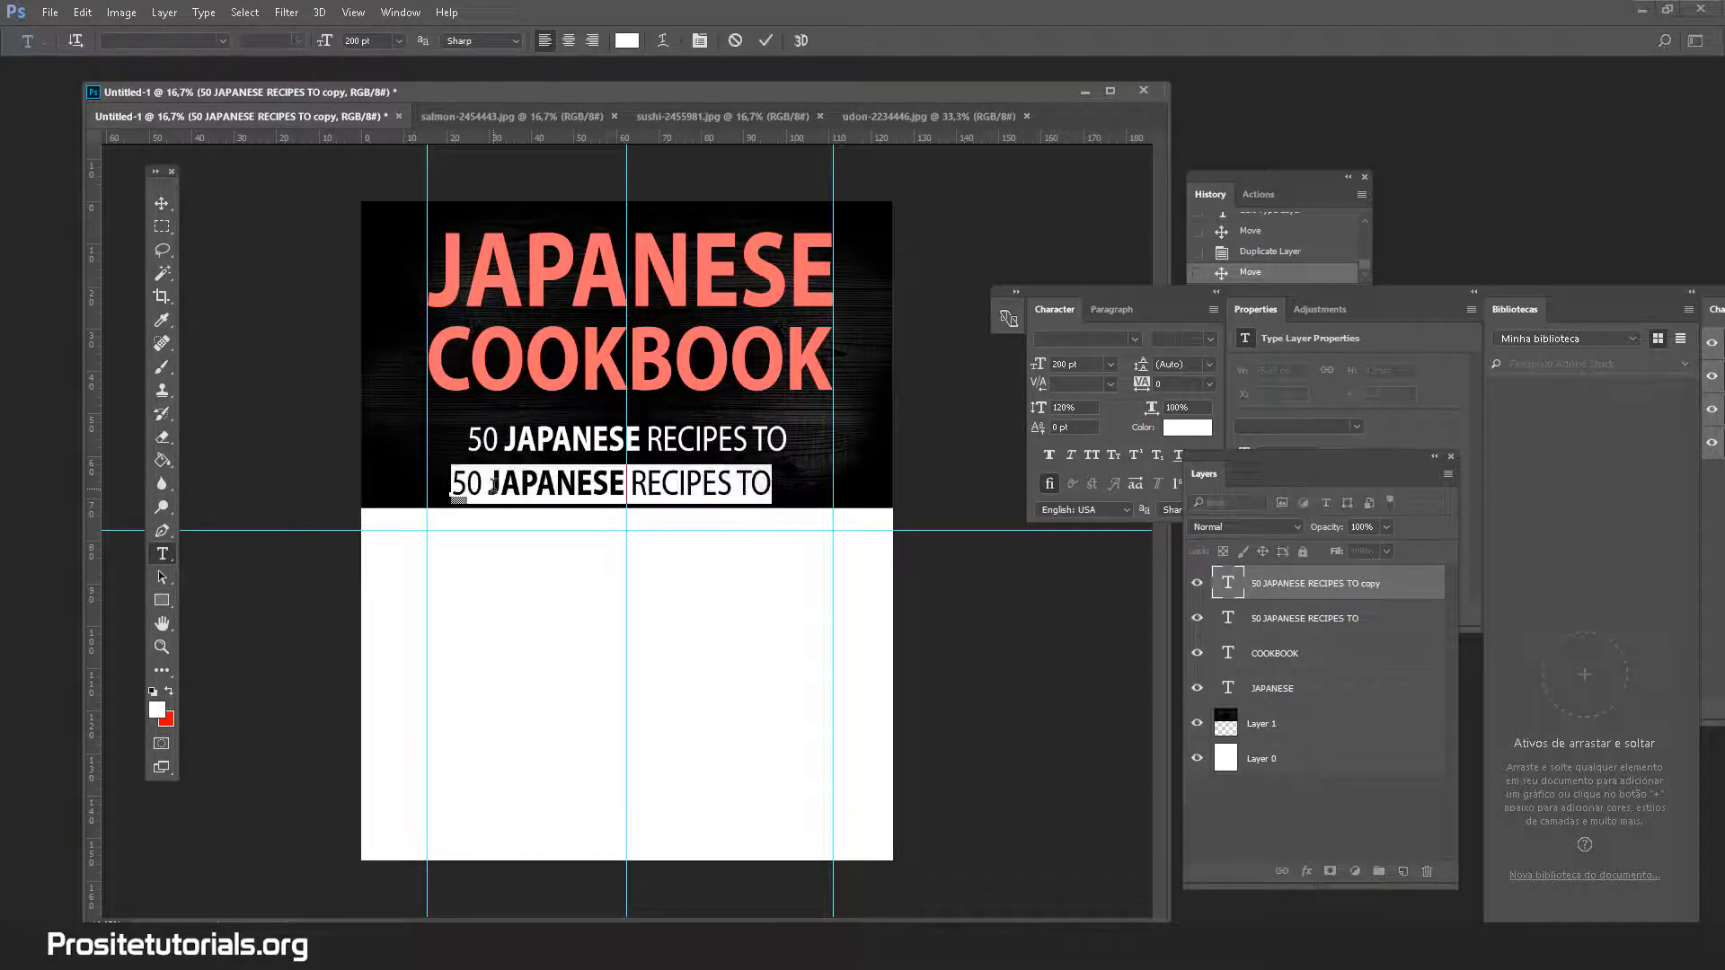
{"action": "type", "text": "MAKE MAT"}
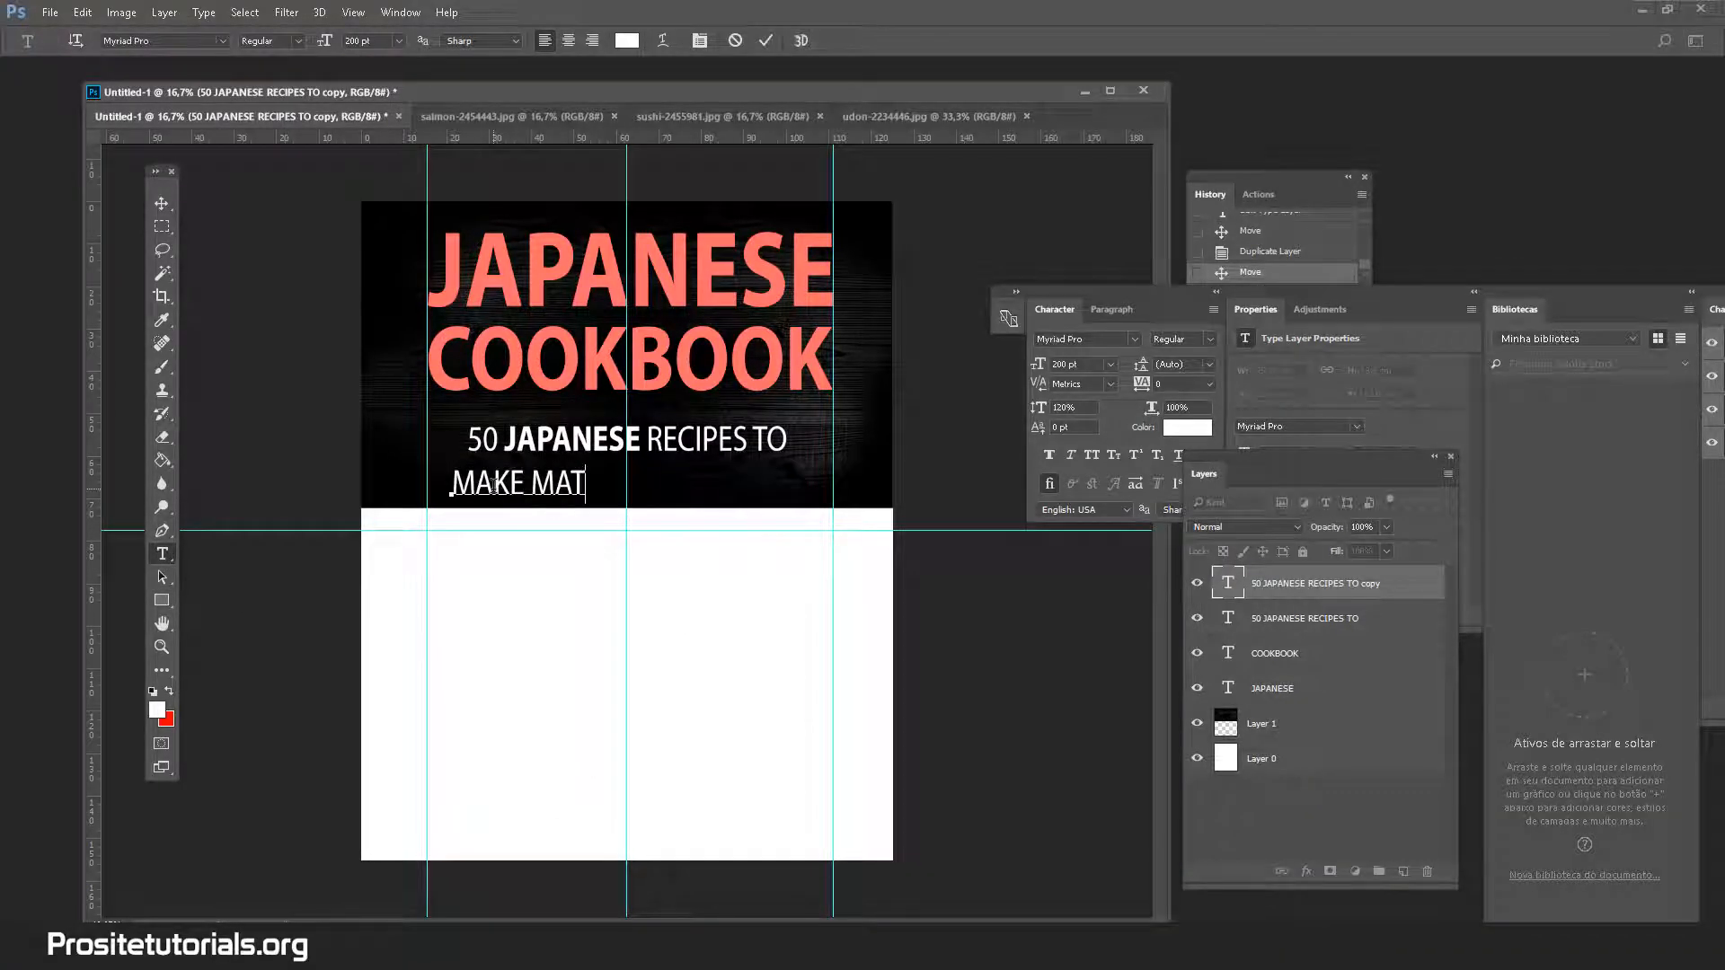
{"action": "key", "text": "BackSpace"}
{"action": "key", "text": "BackSpace"}
{"action": "key", "text": "BackSpace"}
{"action": "type", "text": "AT HOME"}
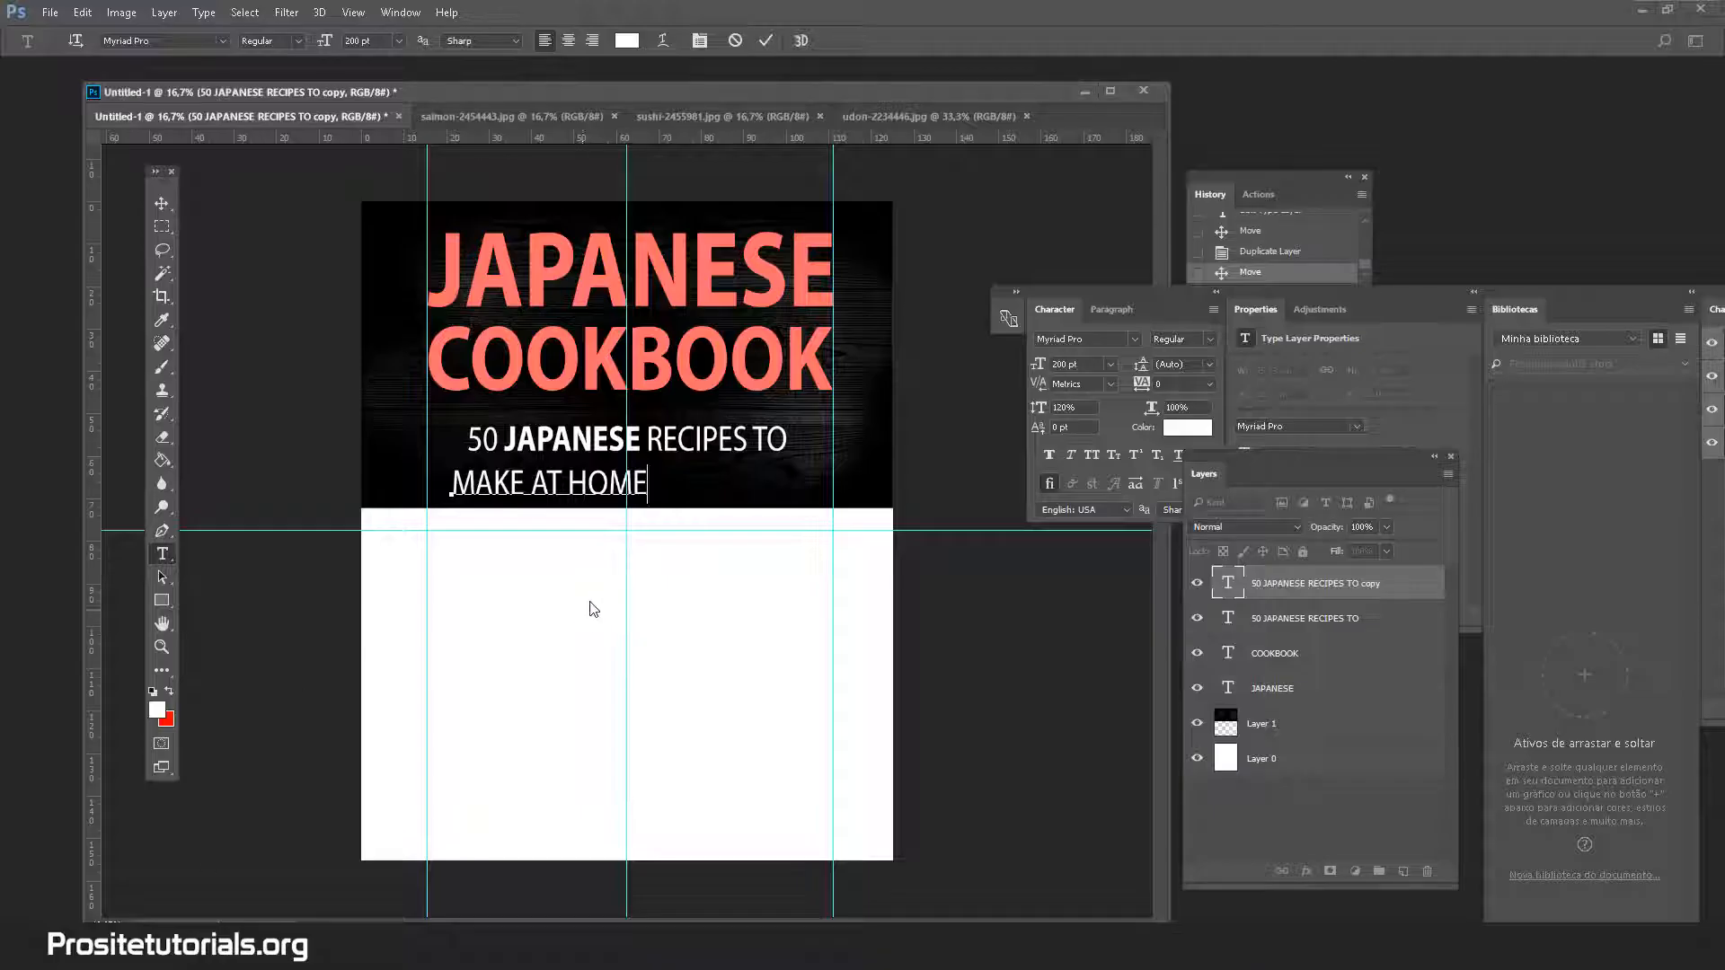
{"action": "key", "text": "ctrl+a"}
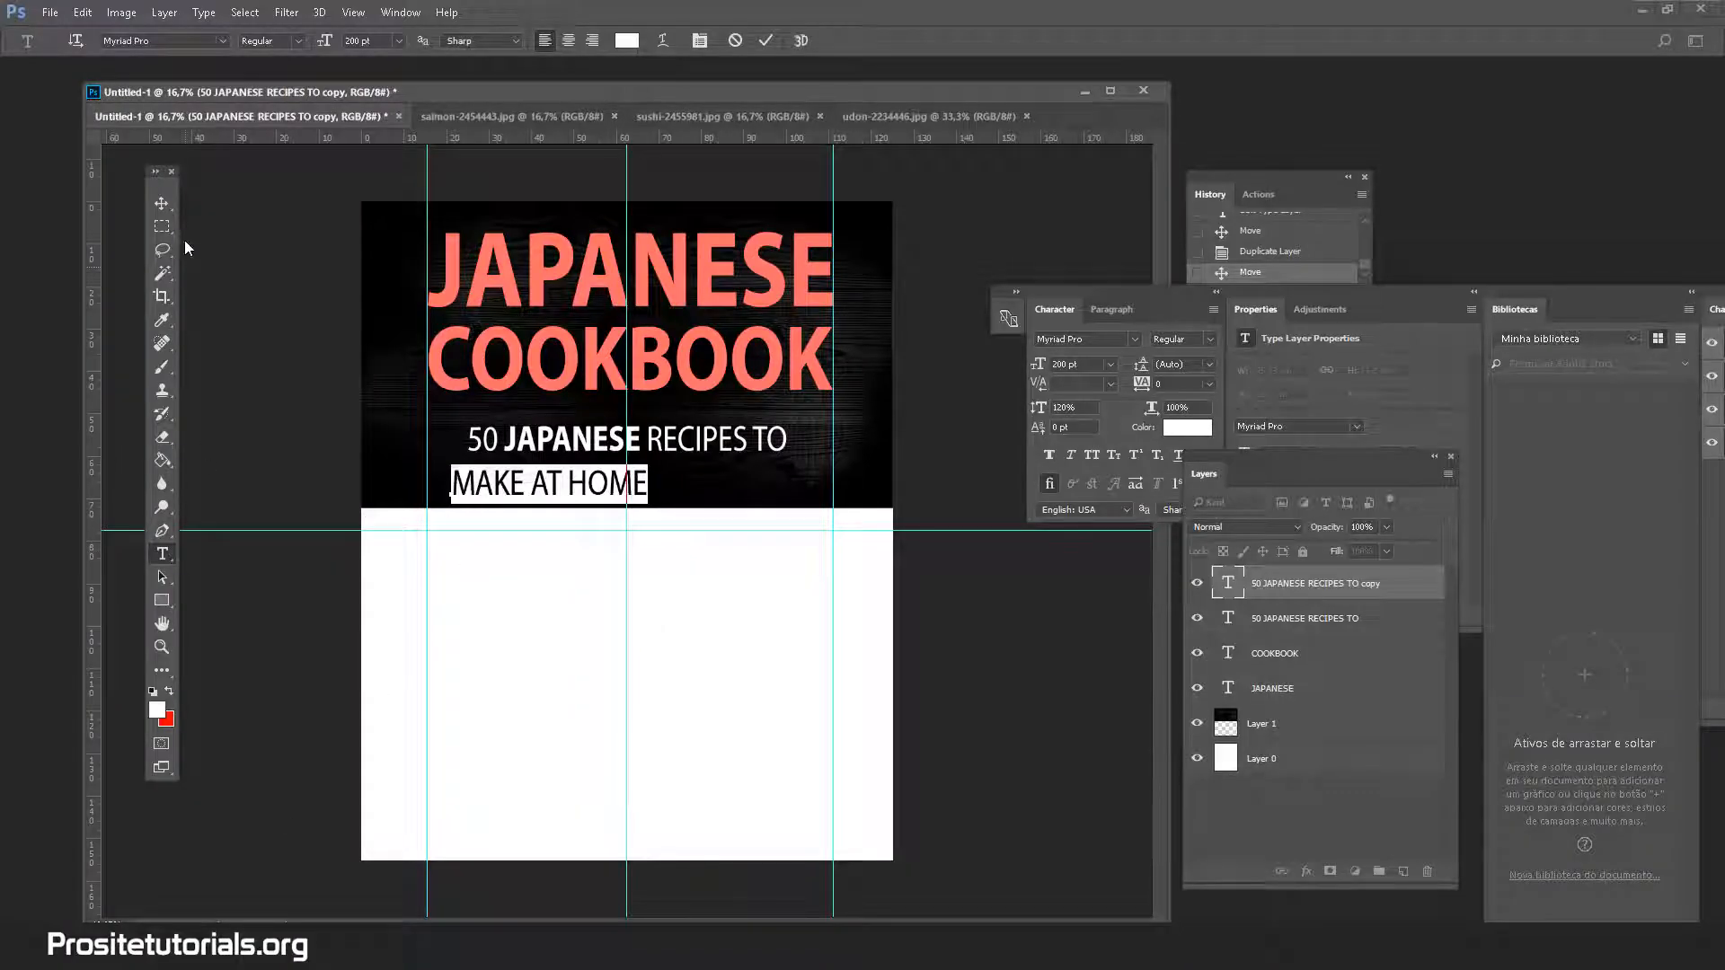
{"action": "left_click", "coordinate": [162, 205]}
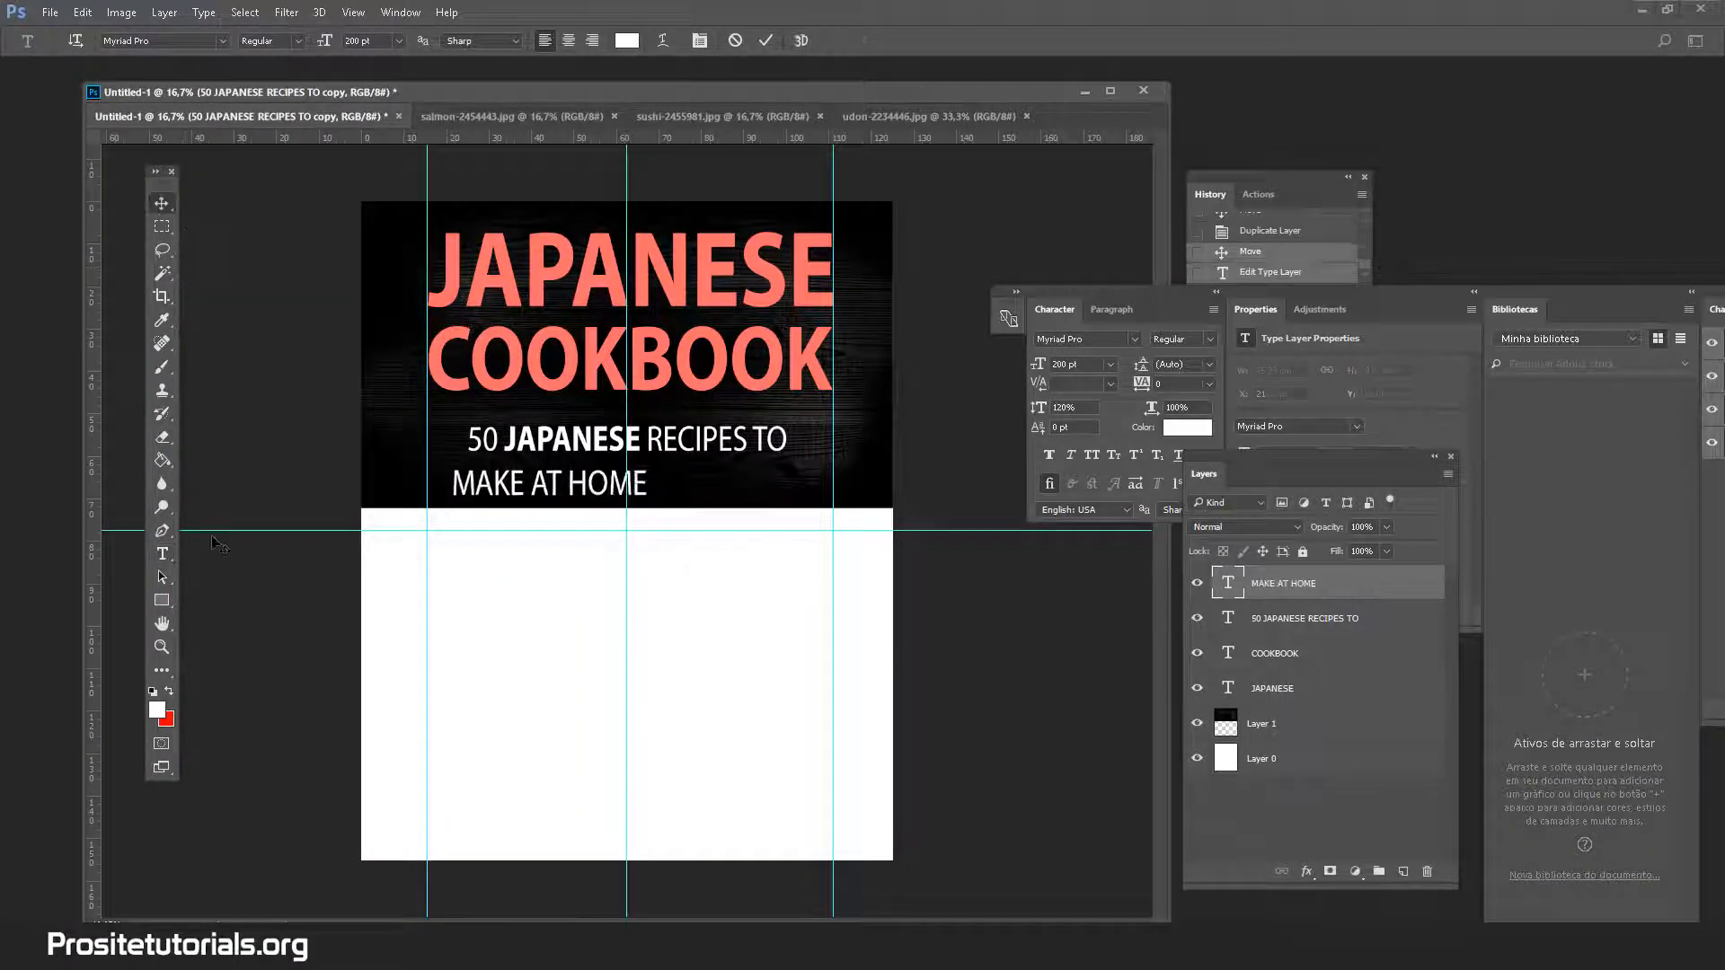
Enlarge the first subtitle line to 250 pt and reposition it
{"action": "left_click", "coordinate": [165, 553]}
{"action": "left_click", "coordinate": [638, 440]}
{"action": "key", "text": "ctrl+a"}
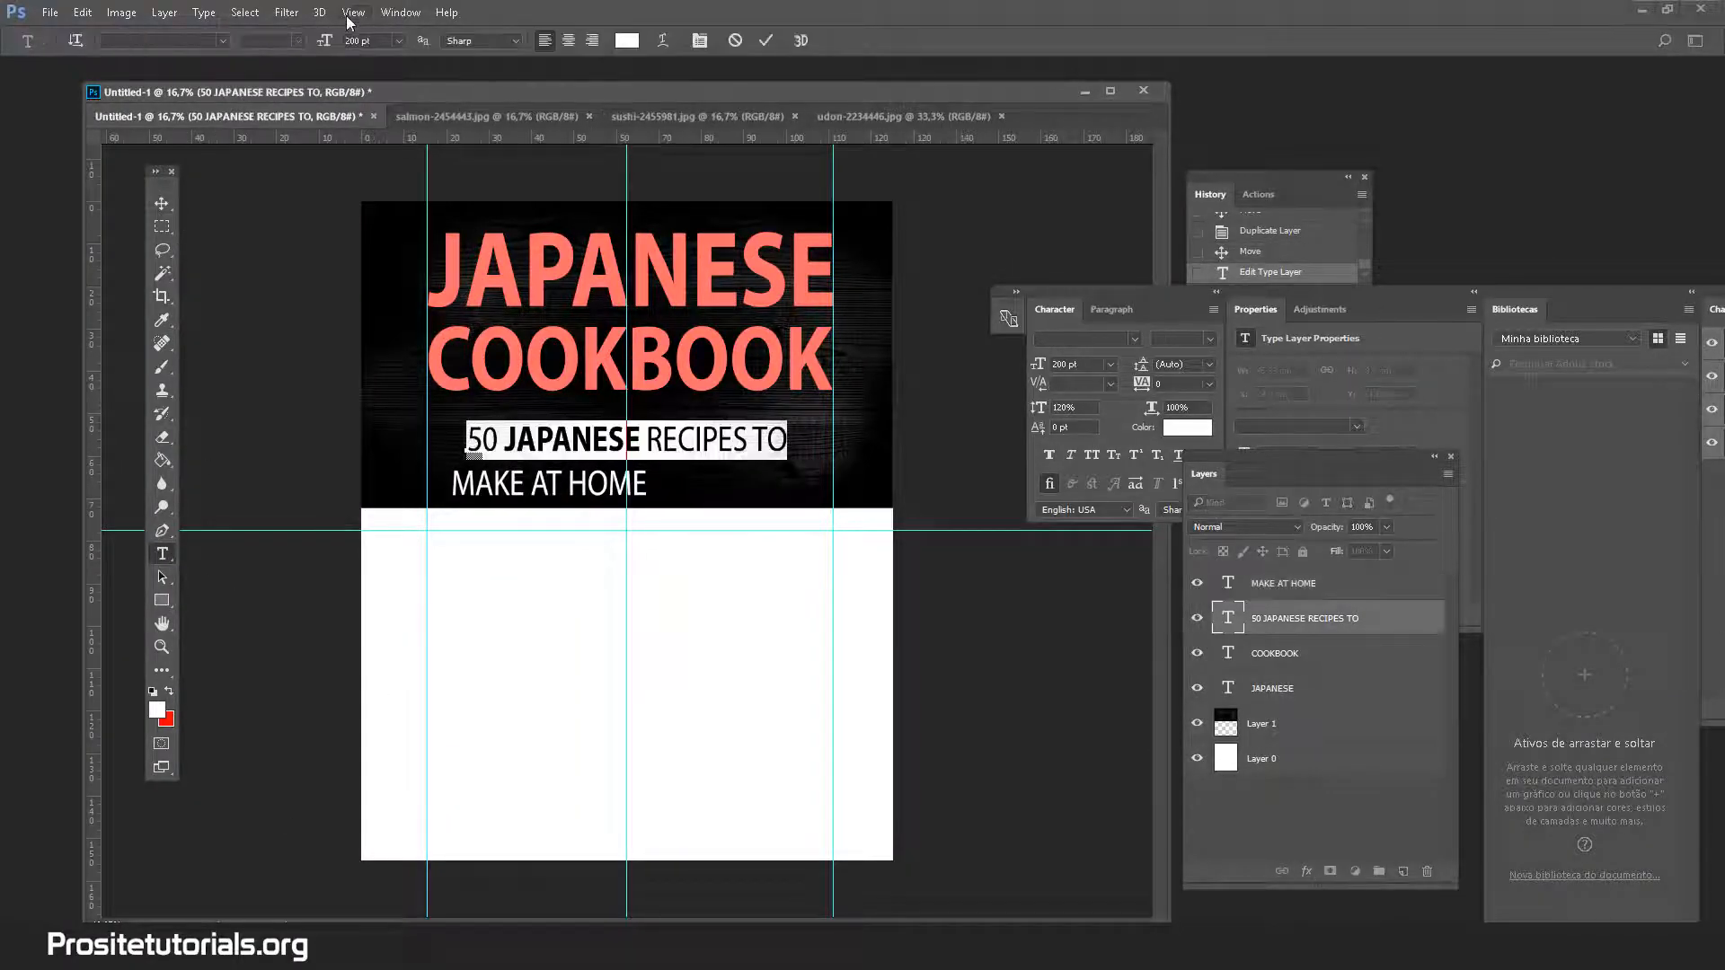
{"action": "type", "text": "250"}
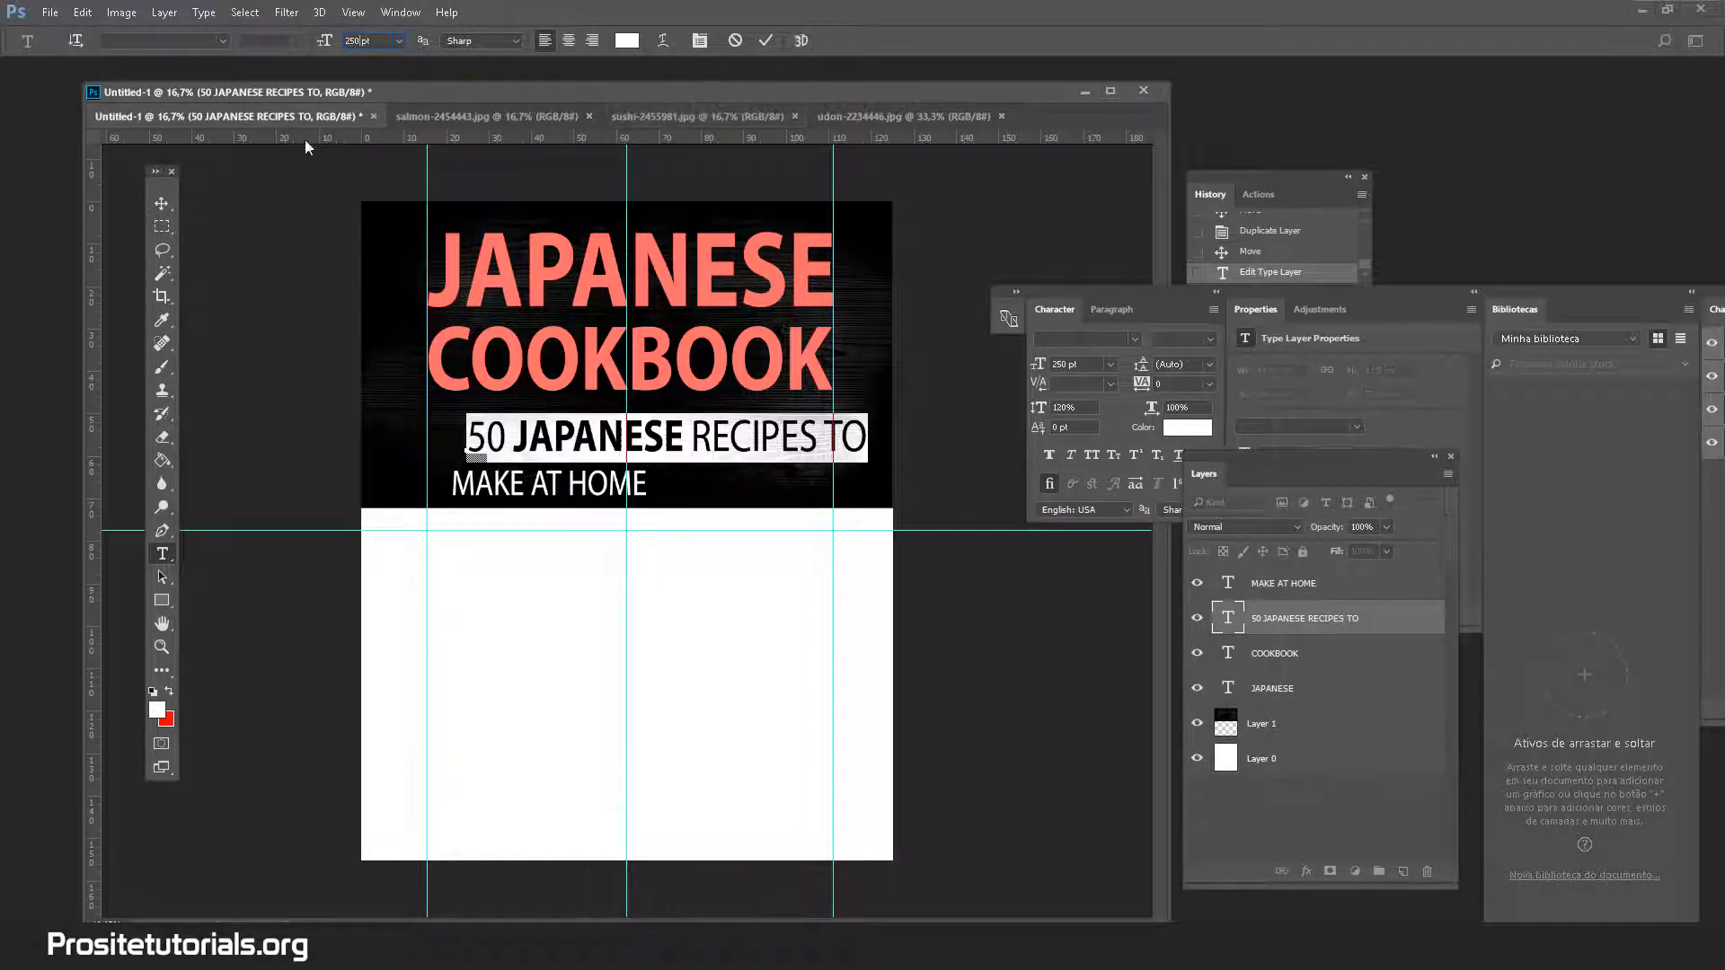
{"action": "left_click", "coordinate": [161, 209]}
{"action": "mouse_move", "coordinate": [732, 440]}
{"action": "left_mouse_down"}
{"action": "mouse_move", "coordinate": [671, 440]}
{"action": "mouse_move", "coordinate": [722, 440]}
{"action": "left_mouse_up"}
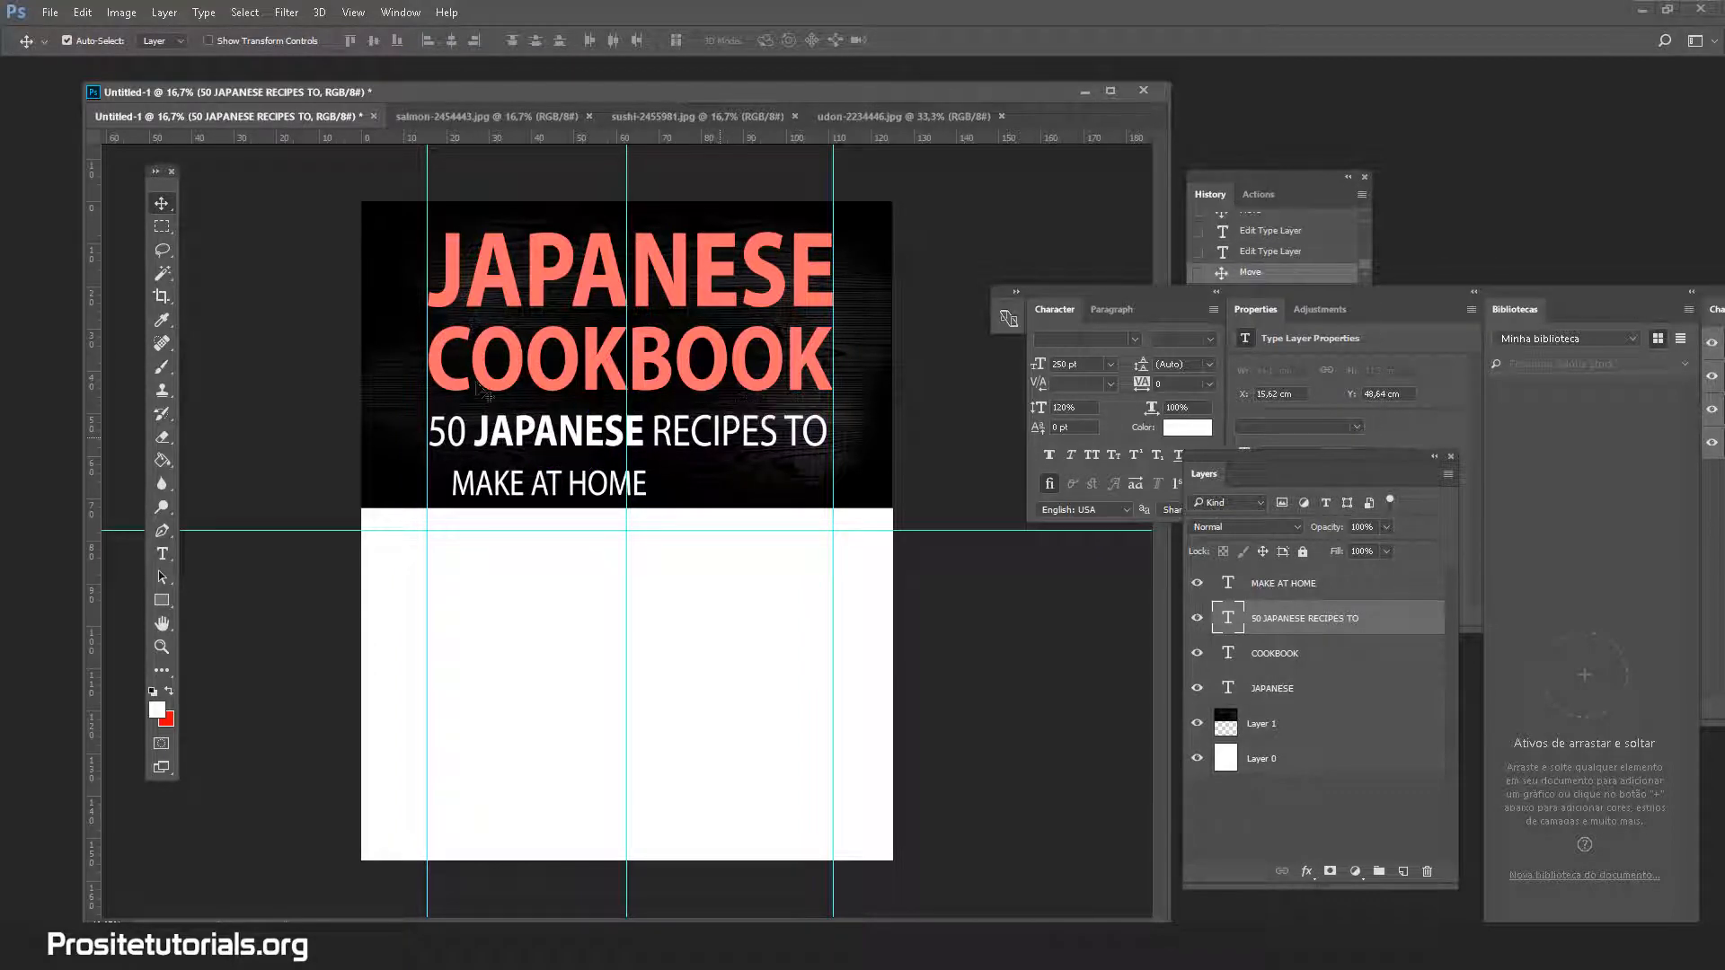
Raise the first subtitle line to 252 pt, then select the MAKE AT HOME text
{"action": "left_click", "coordinate": [162, 554]}
{"action": "left_click", "coordinate": [555, 463]}
{"action": "key", "text": "ctrl+a"}
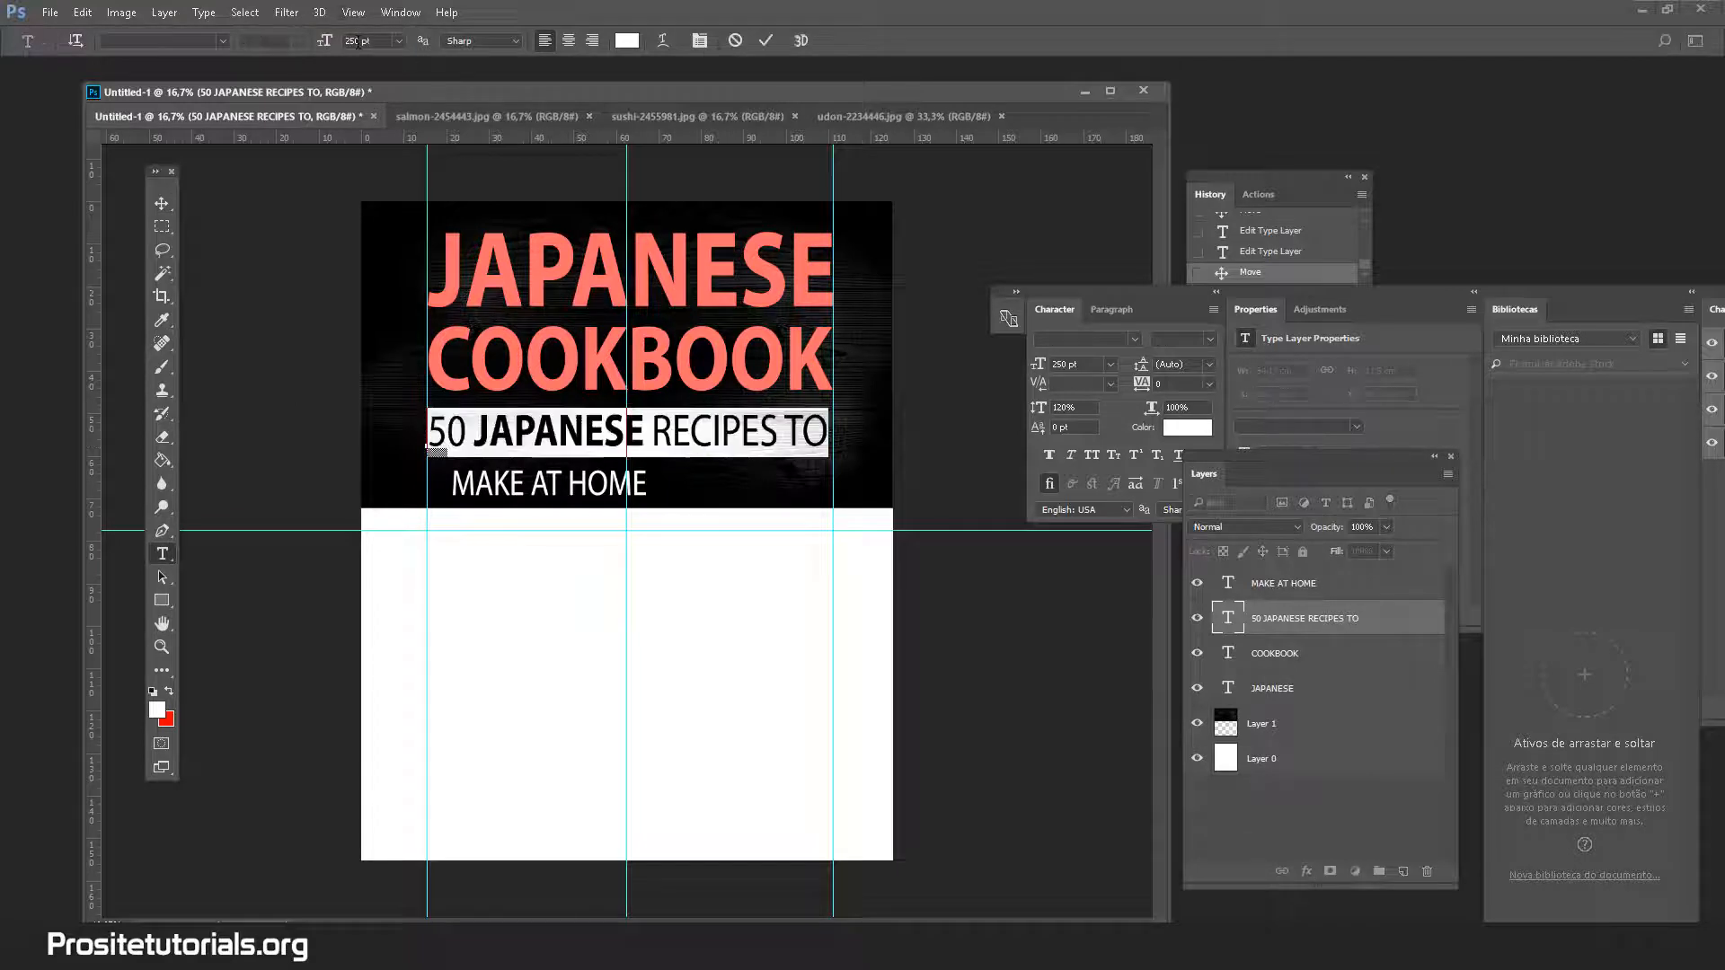
{"action": "left_click", "coordinate": [355, 40]}
{"action": "type", "text": "255"}
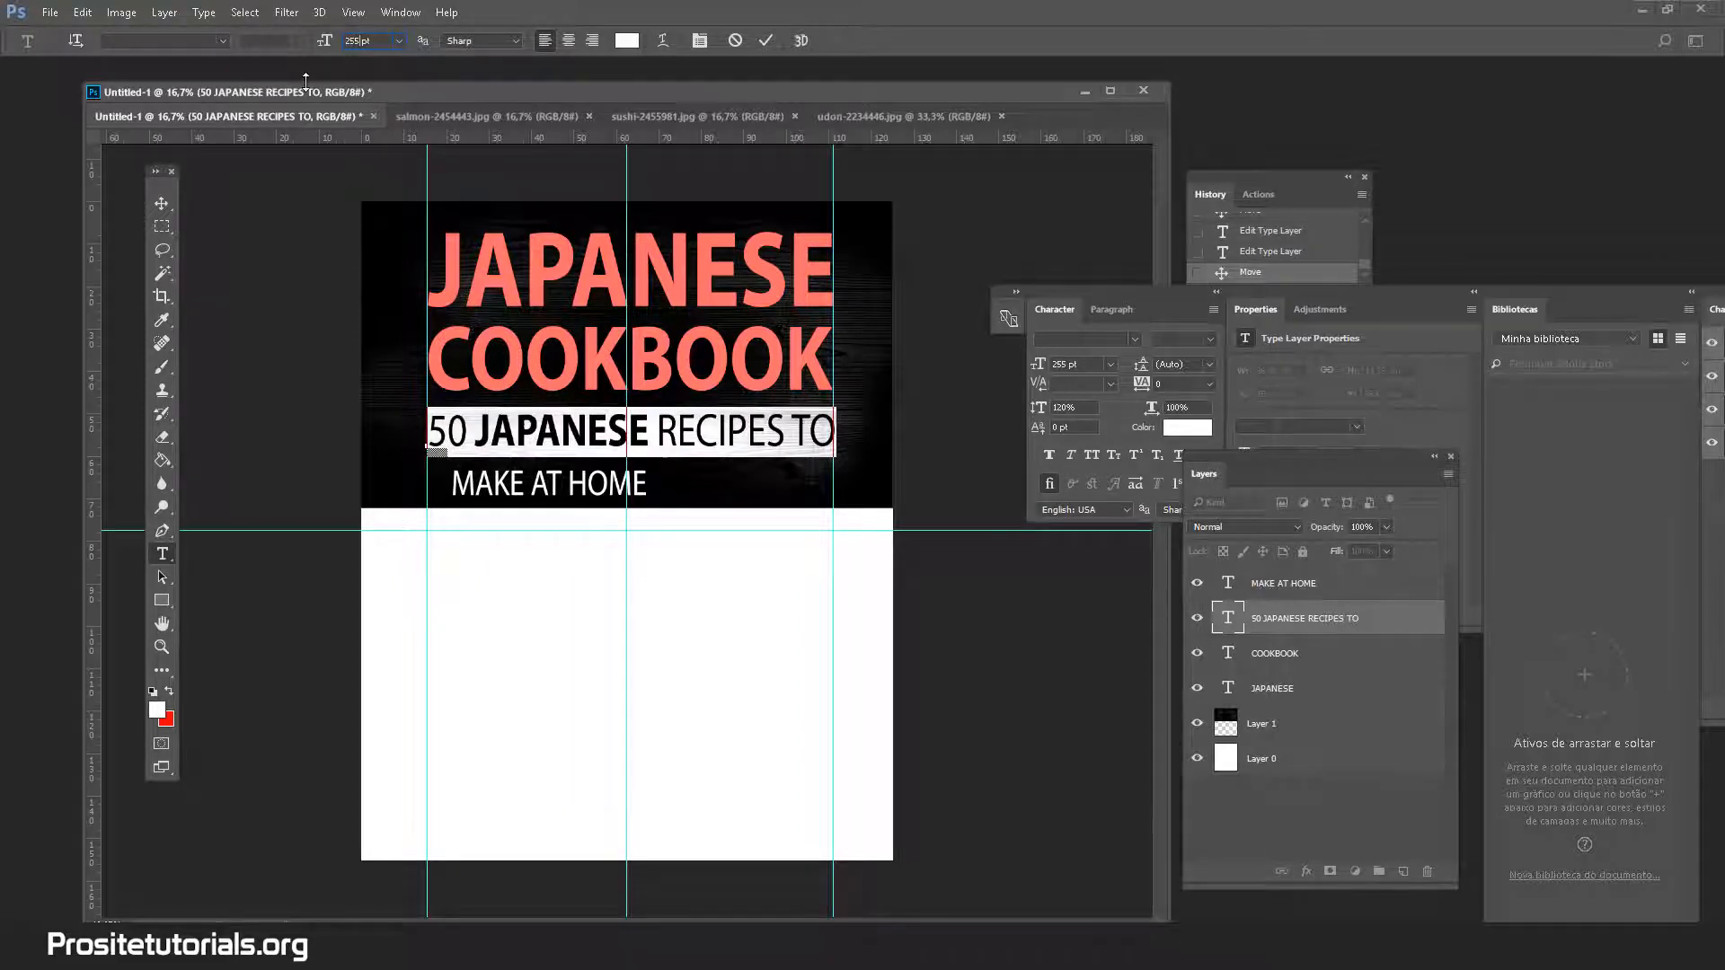
{"action": "key", "text": "BackSpace"}
{"action": "type", "text": "2"}
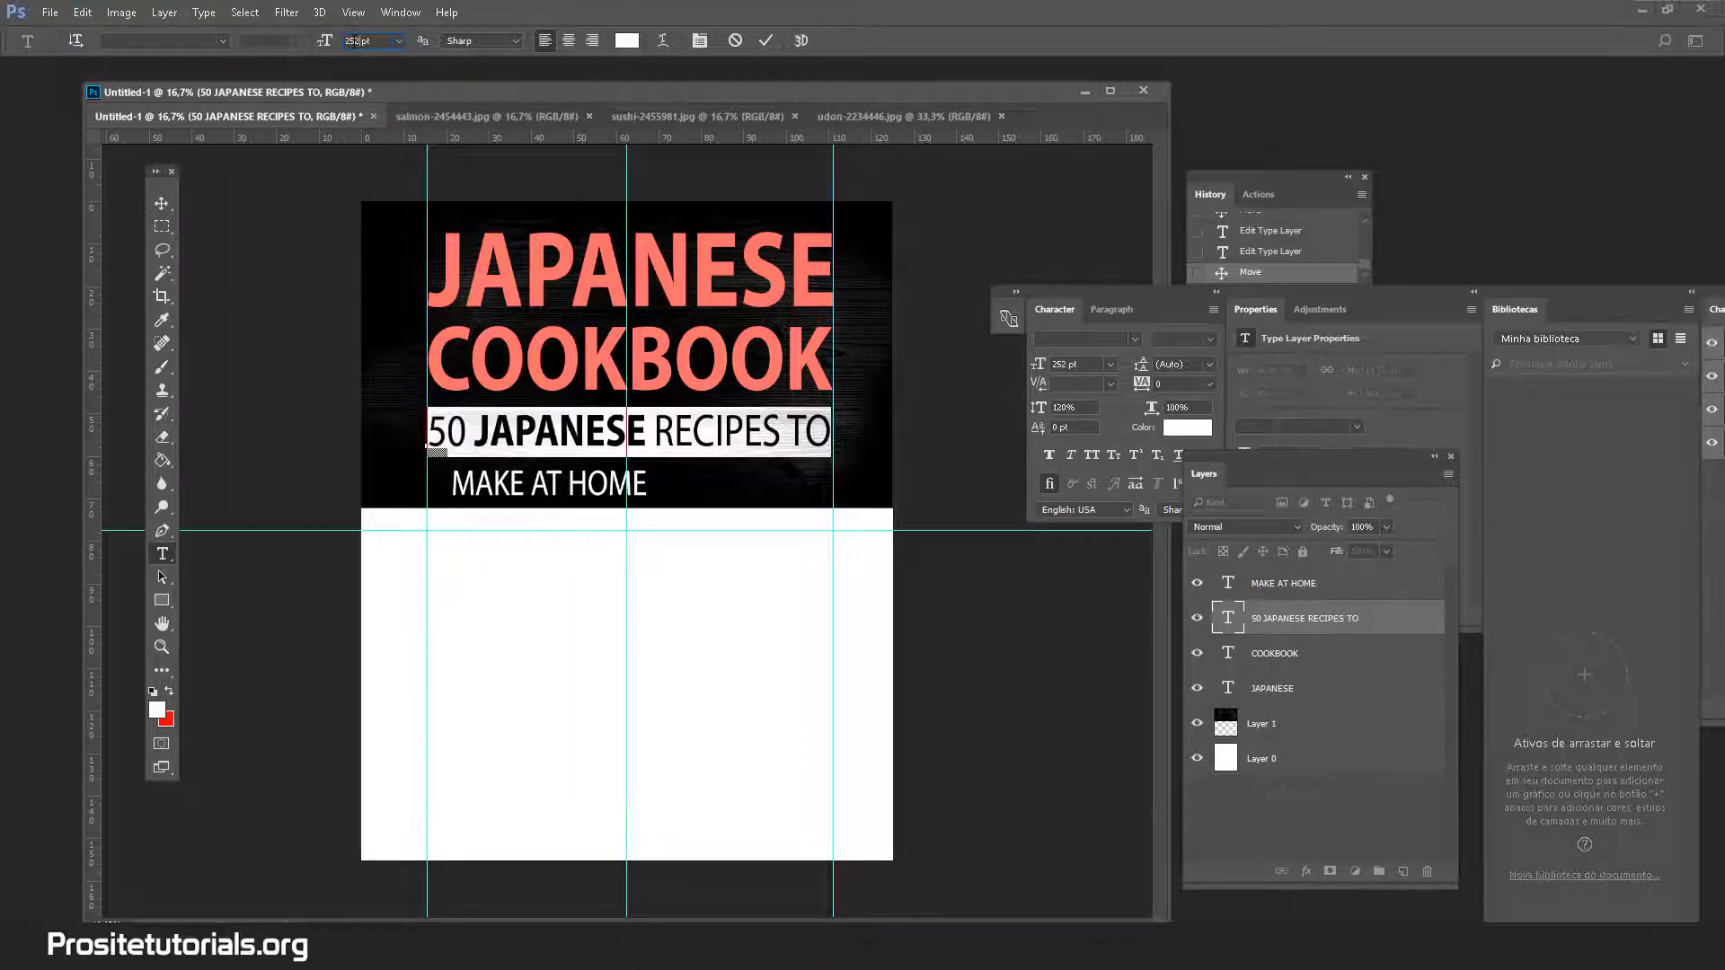
{"action": "left_click", "coordinate": [169, 209]}
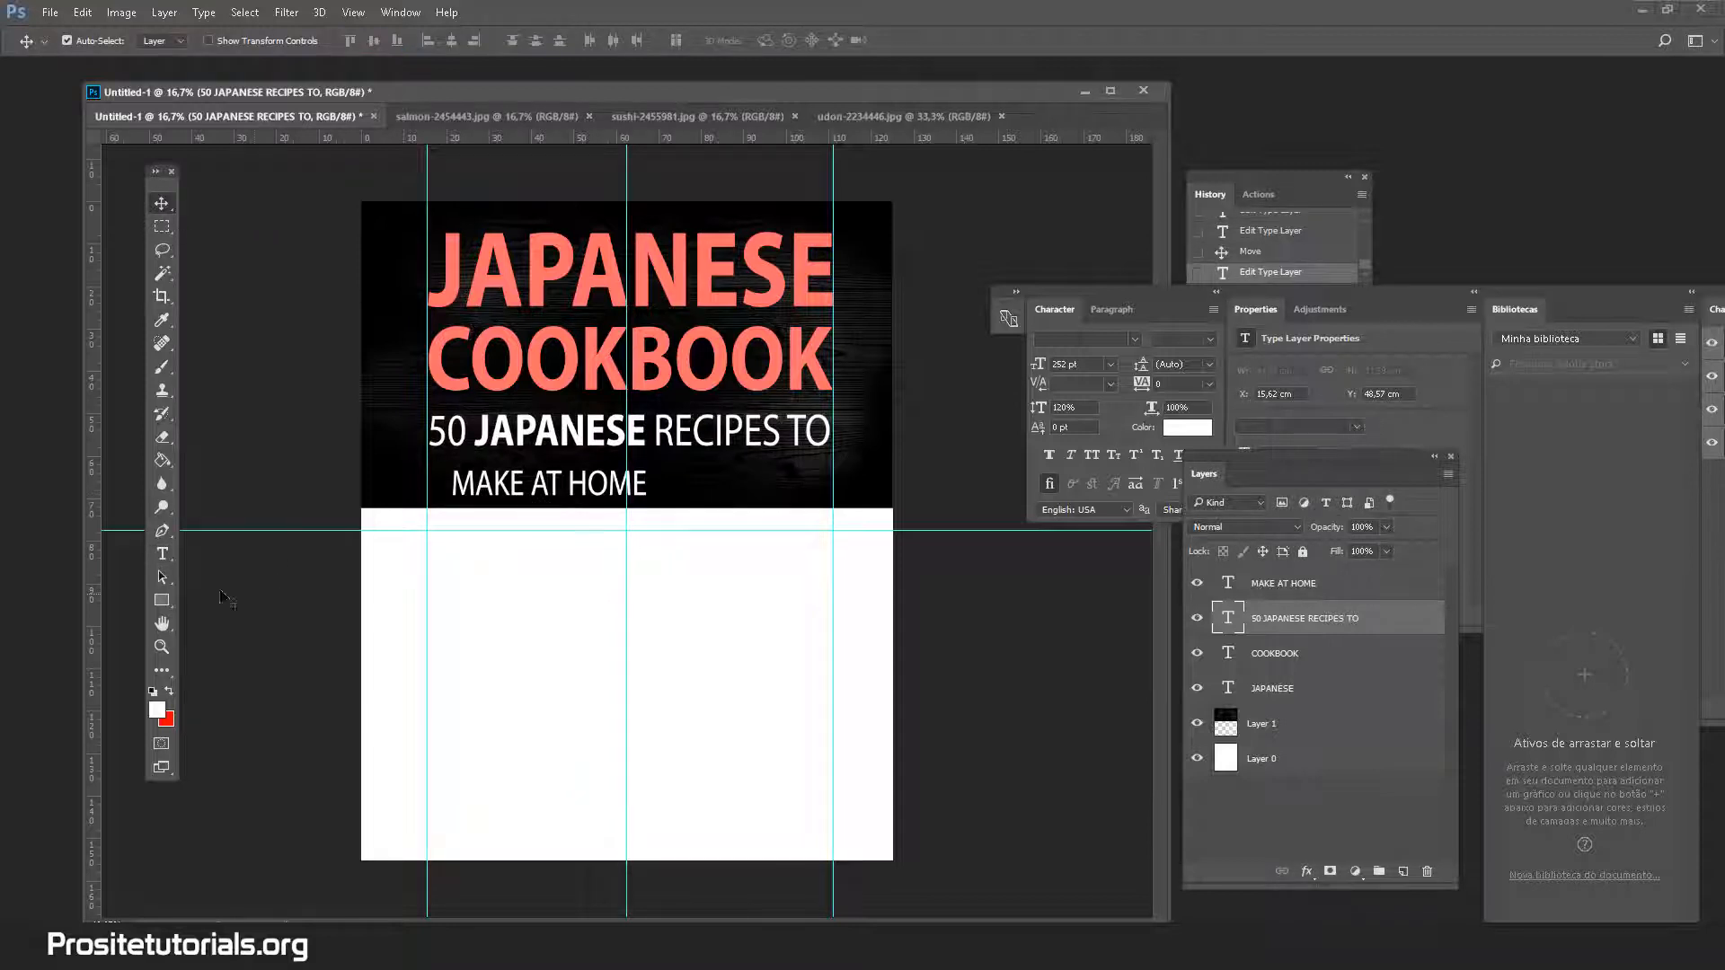
{"action": "left_click", "coordinate": [162, 553]}
{"action": "left_click_drag", "start_coordinate": [450, 485], "coordinate": [649, 486]}
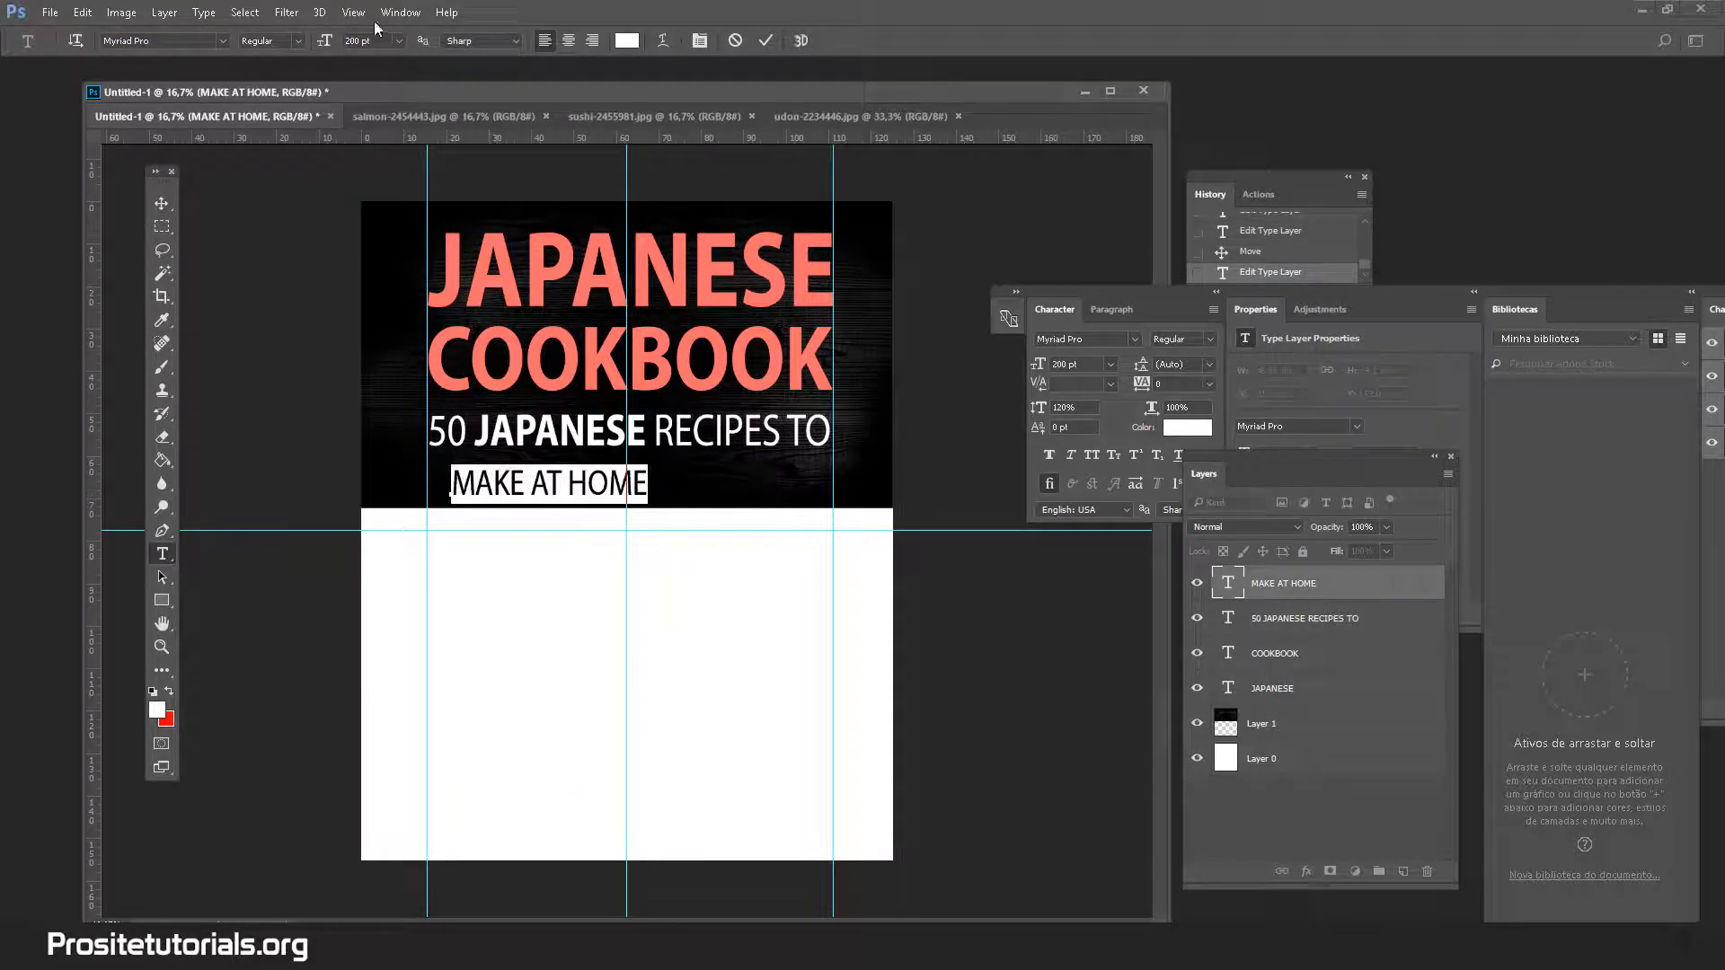
Set MAKE AT HOME to 252 pt and centre it under the subtitle line
{"action": "left_click", "coordinate": [352, 40]}
{"action": "type", "text": "2"}
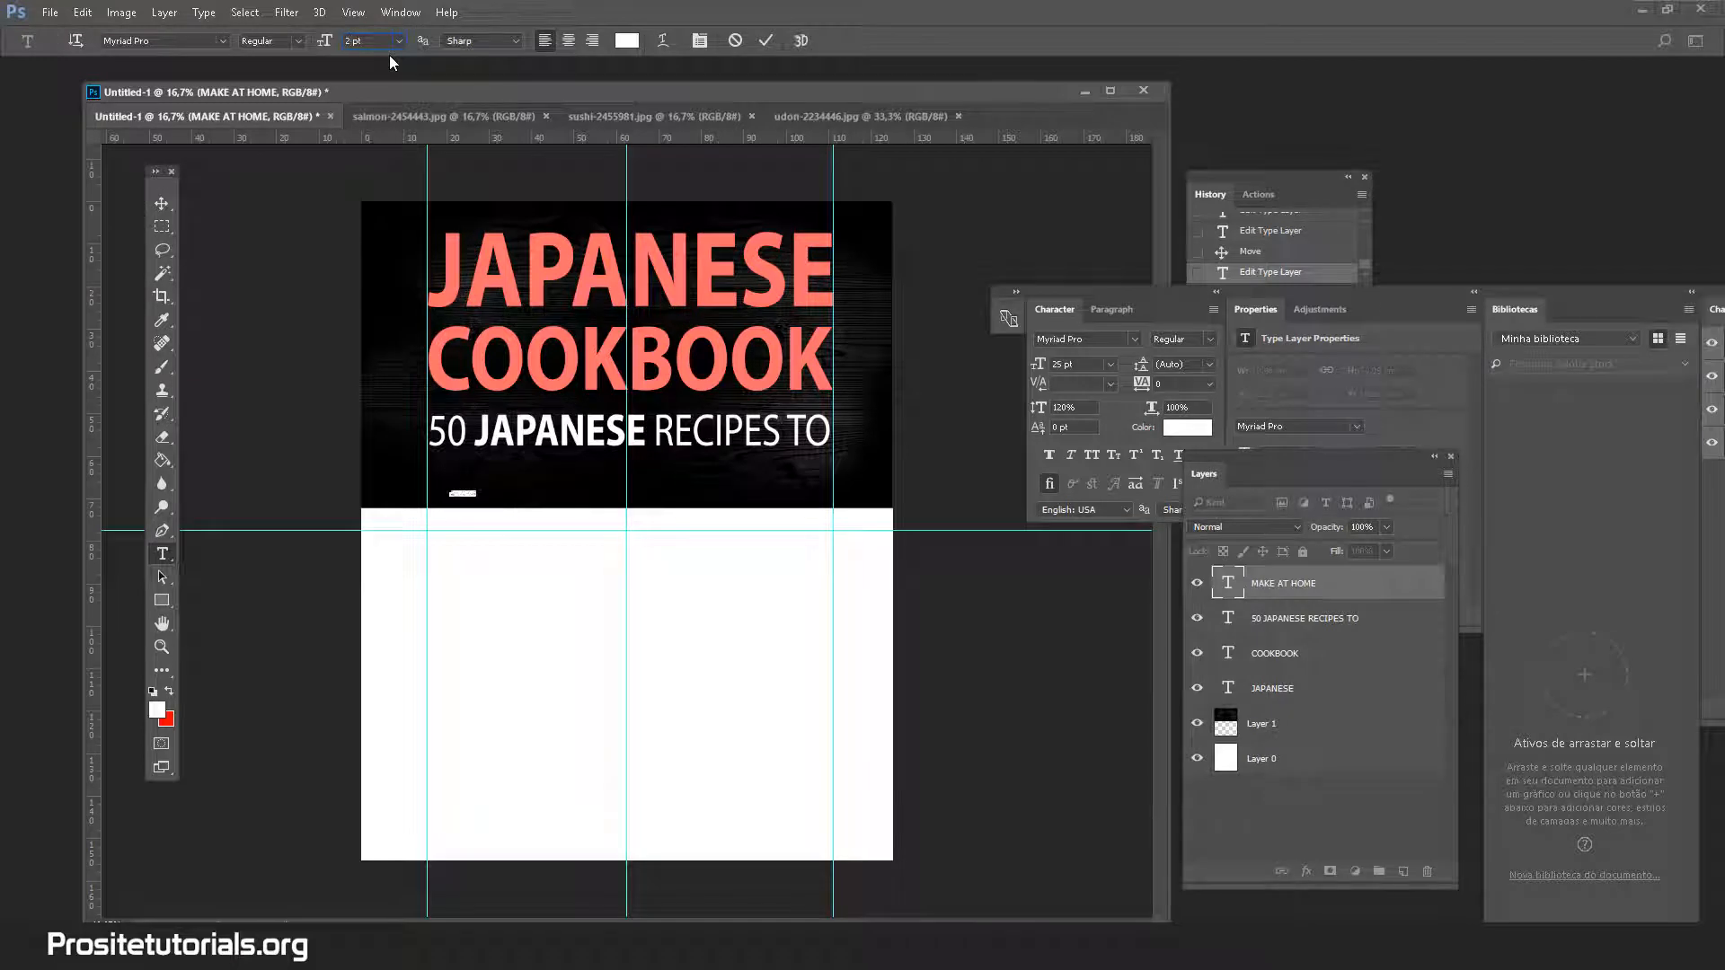
{"action": "type", "text": "52"}
{"action": "key", "text": "ctrl+Return"}
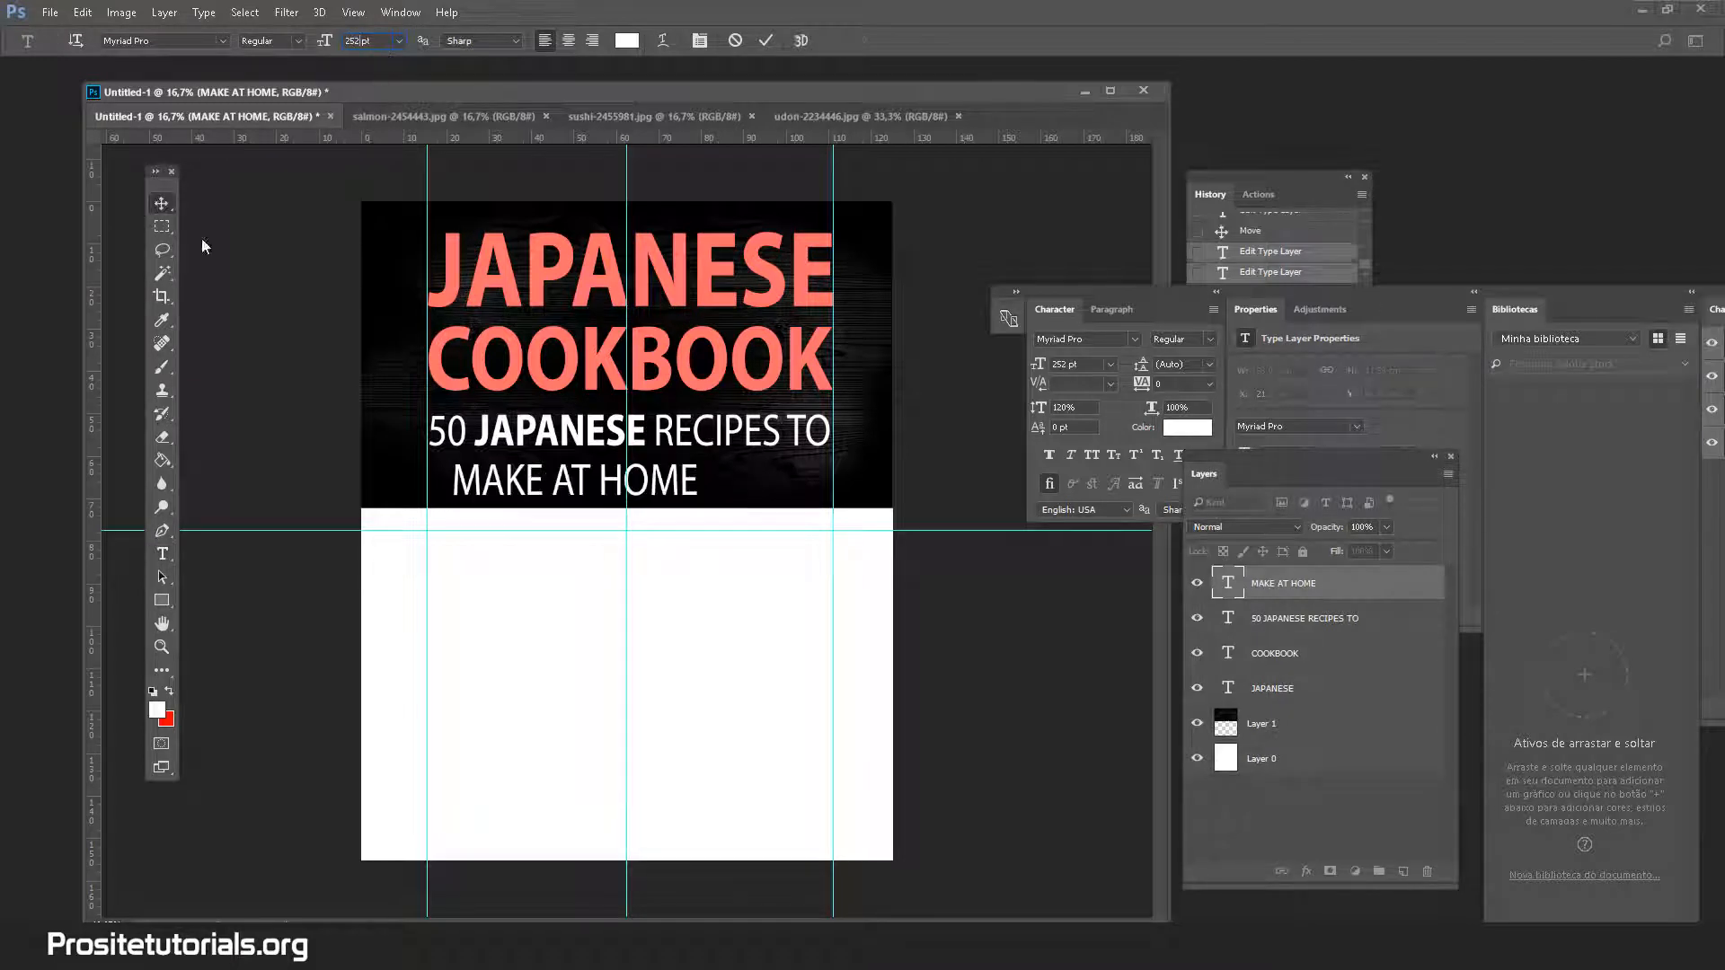
{"action": "key", "text": "v"}
{"action": "left_click_drag", "start_coordinate": [551, 480], "coordinate": [672, 498]}
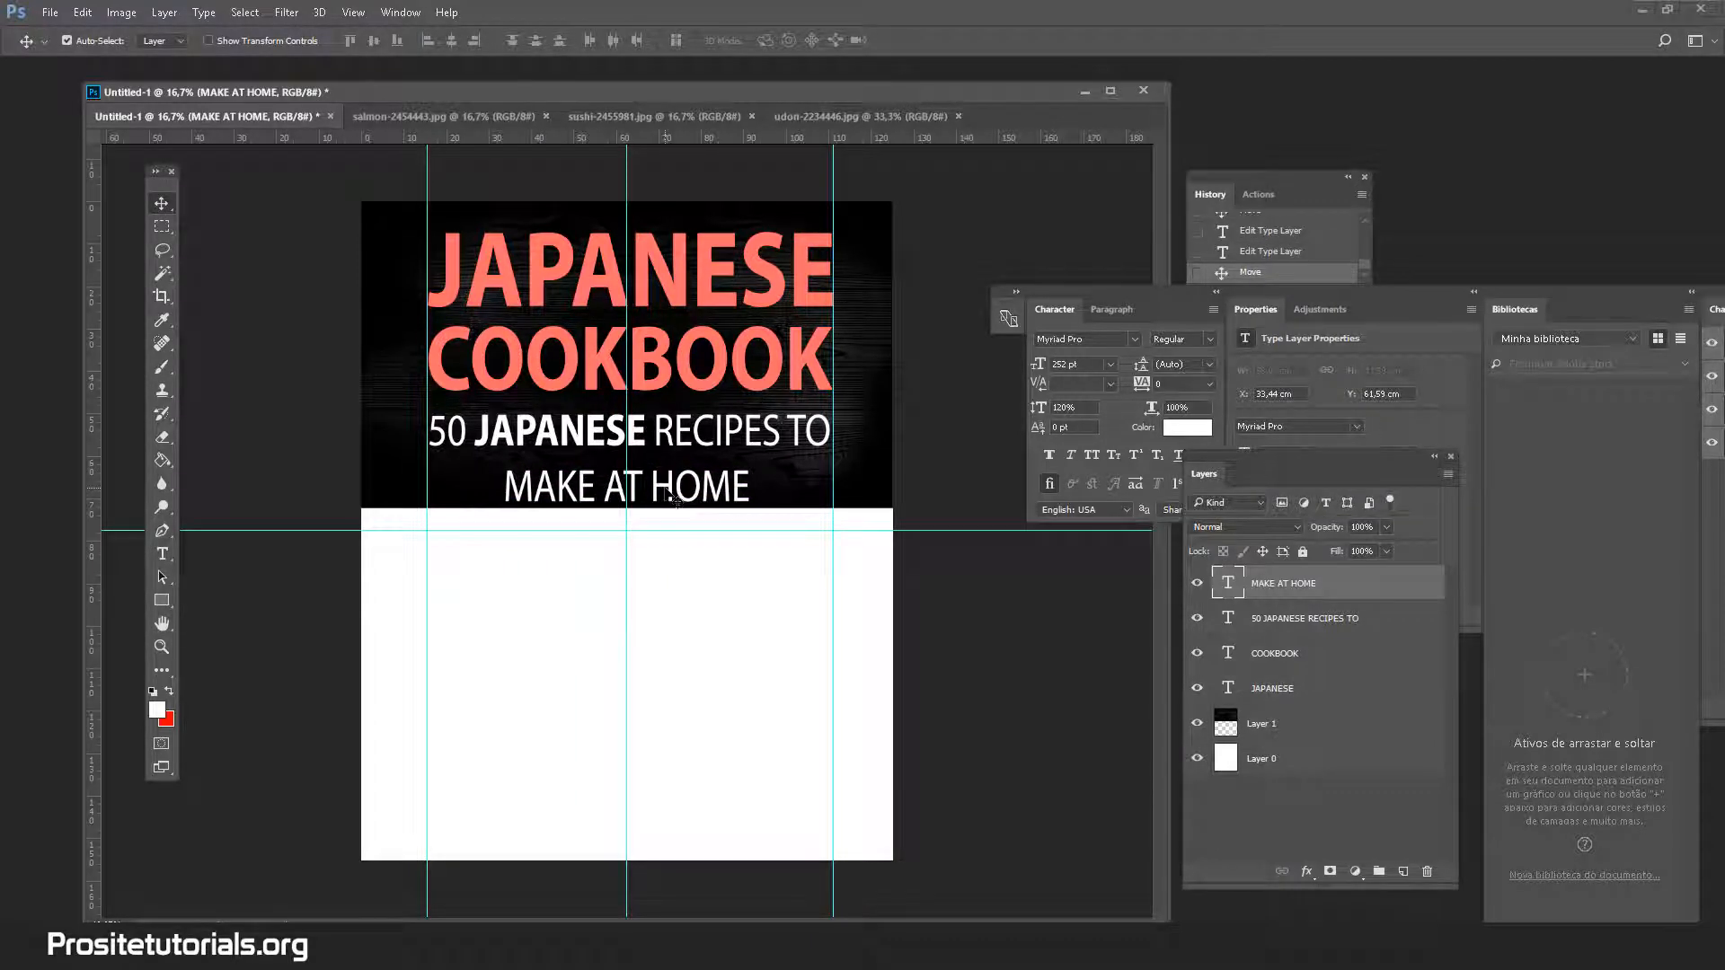
{"action": "key", "text": "Up"}
{"action": "key", "text": "Up"}
{"action": "key", "text": "Up"}
{"action": "key", "text": "Up"}
{"action": "key", "text": "Up"}
{"action": "key", "text": "Up"}
{"action": "key", "text": "Up"}
{"action": "key", "text": "Up"}
{"action": "key", "text": "Up"}
{"action": "key", "text": "Up"}
{"action": "key", "text": "Up"}
{"action": "key", "text": "Up"}
{"action": "key", "text": "Up"}
{"action": "key", "text": "Up"}
{"action": "key", "text": "Up"}
{"action": "key", "text": "Up"}
{"action": "key", "text": "Up"}
{"action": "key", "text": "Up"}
{"action": "key", "text": "Up"}
{"action": "key", "text": "Up"}
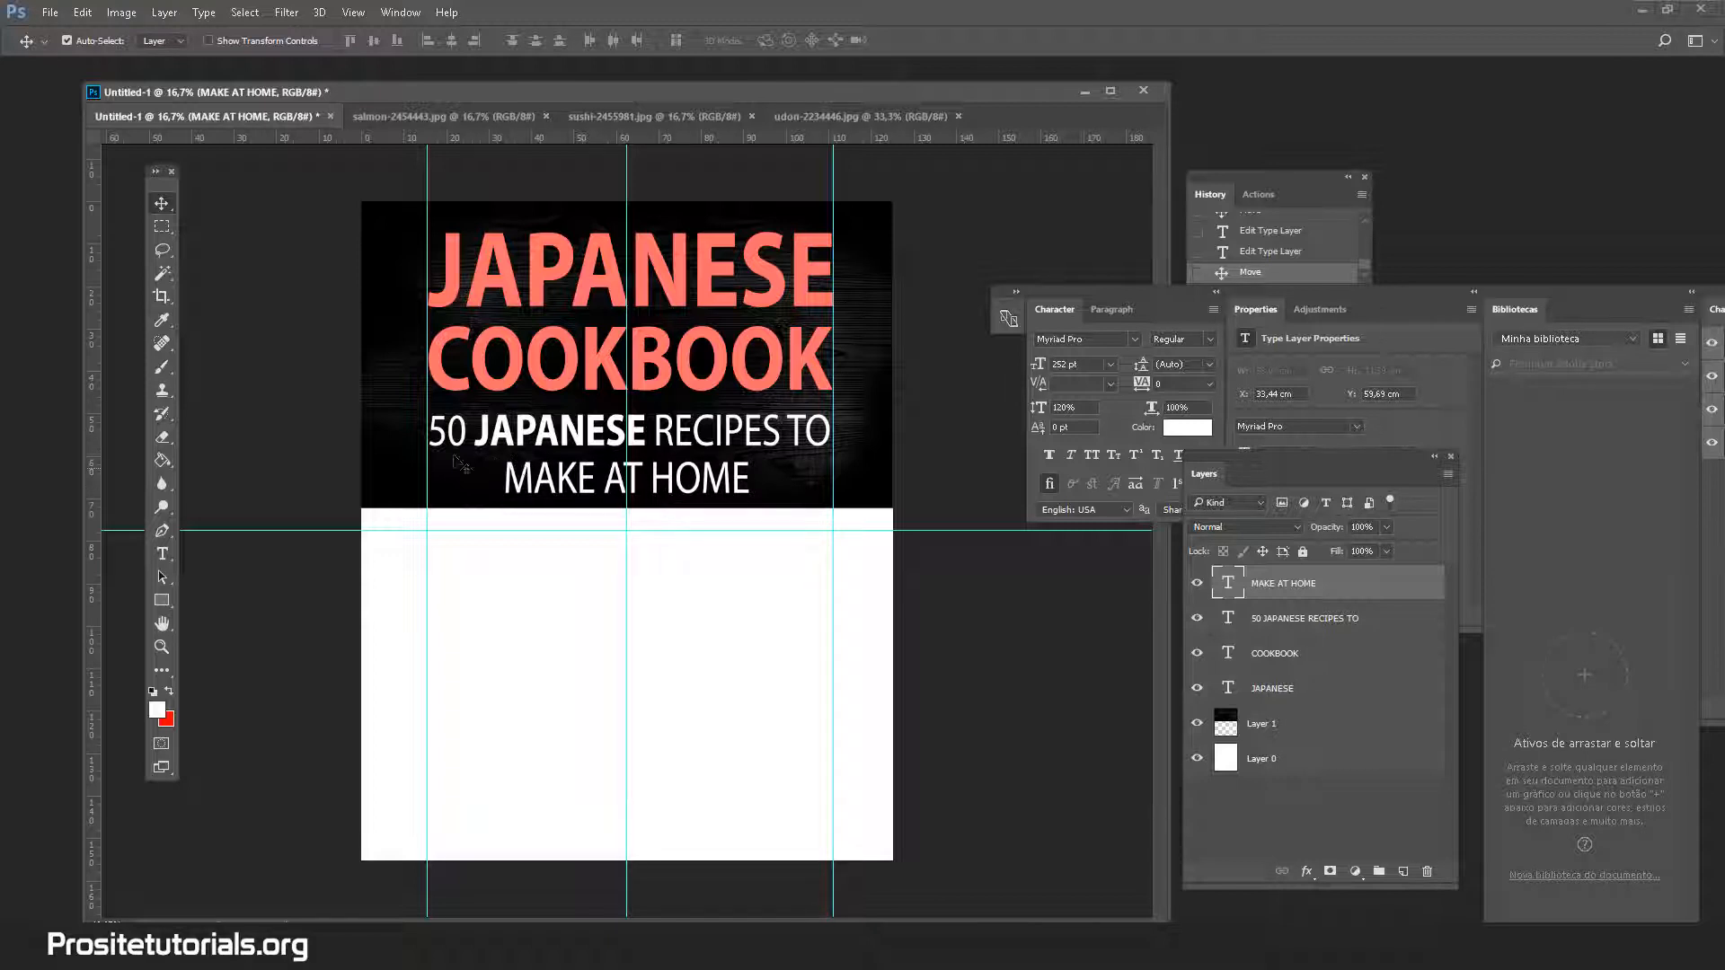
Check the font list for 50 JAPANESE RECIPES TO, keeping Myriad Pro
{"action": "left_click", "coordinate": [161, 554]}
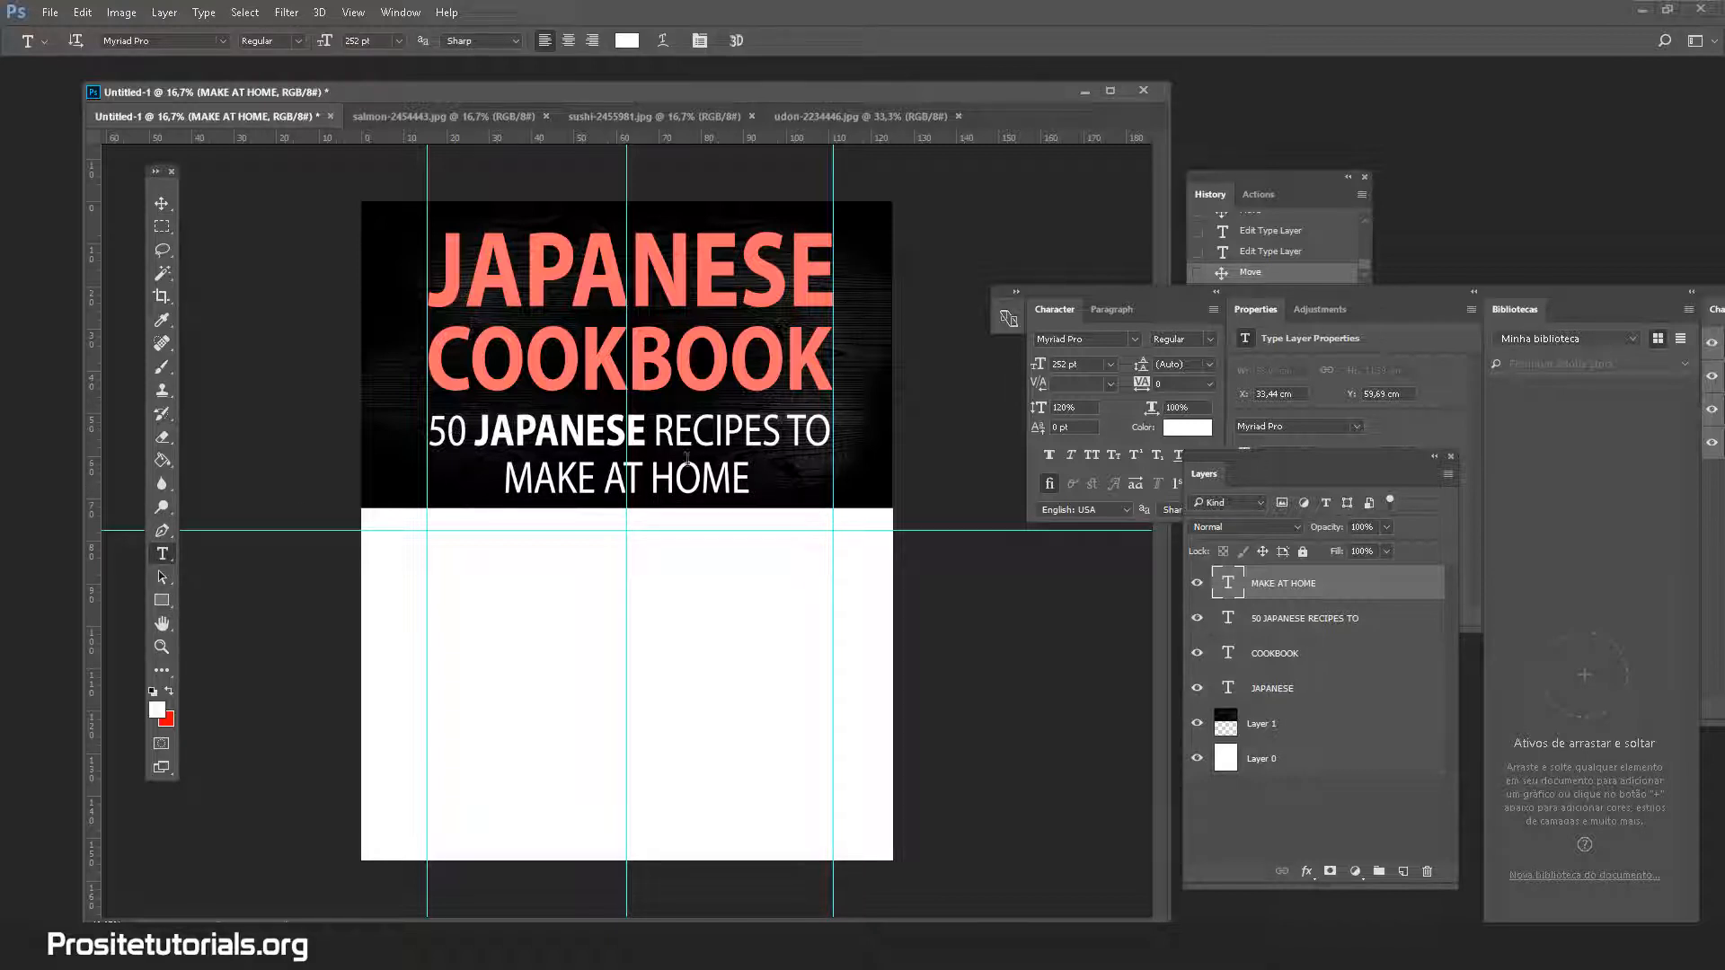
{"action": "left_click", "coordinate": [742, 440]}
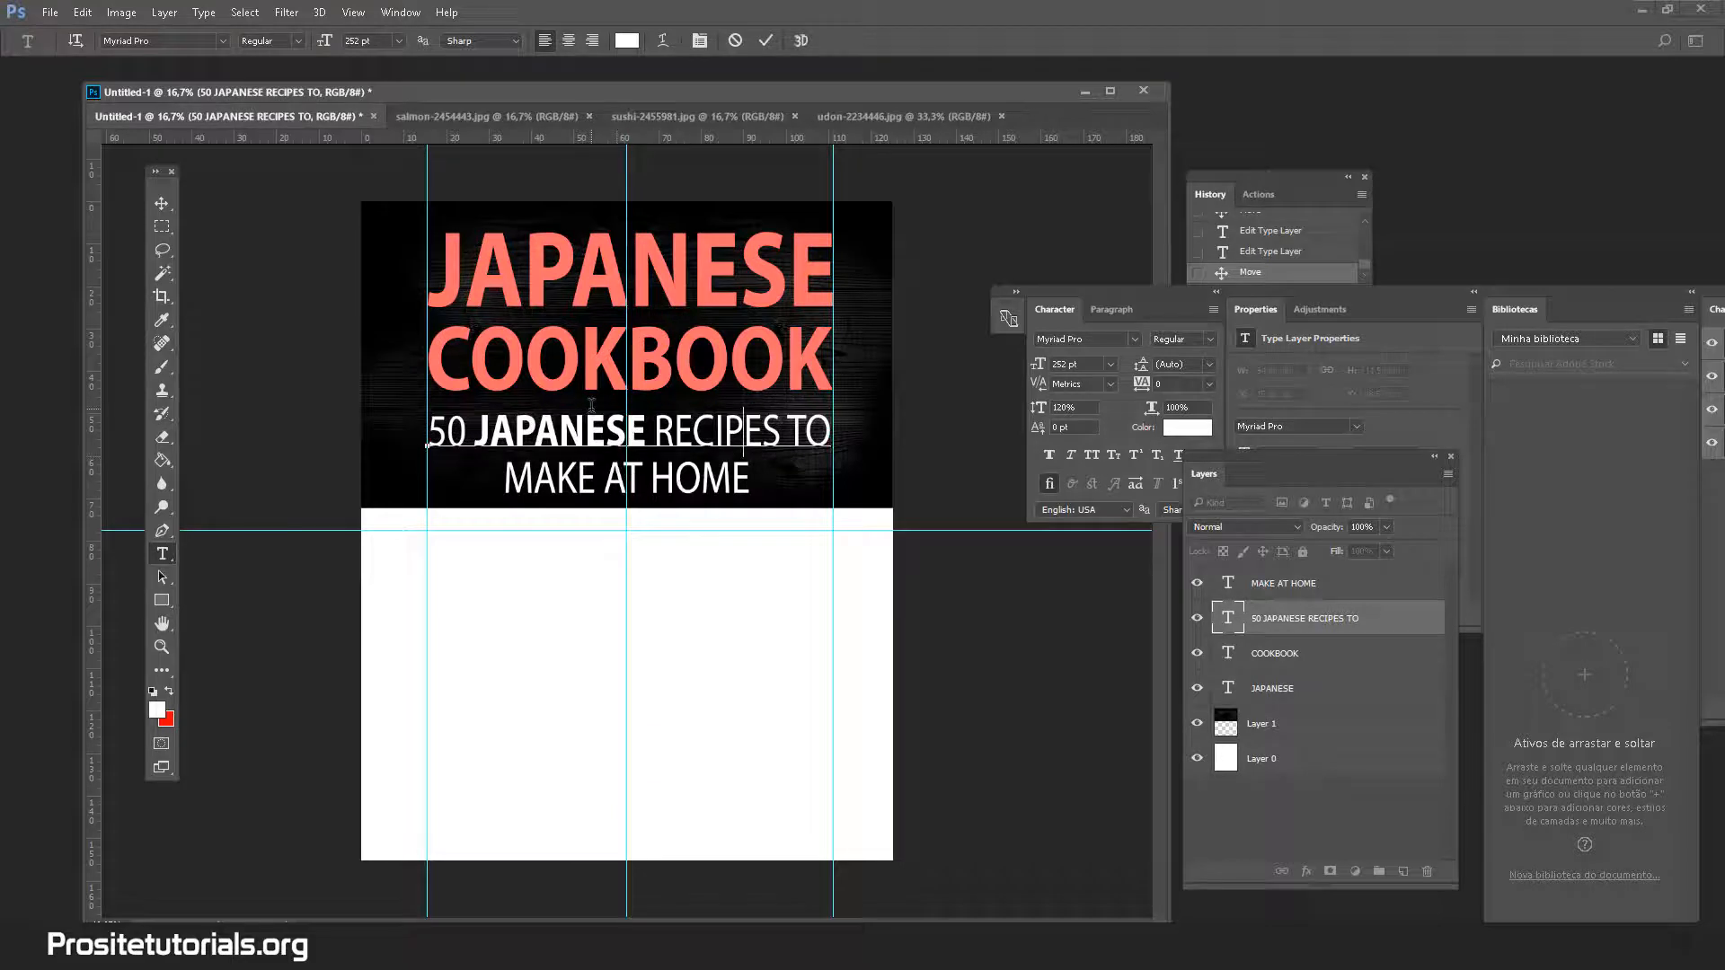
{"action": "key", "text": "ctrl+a"}
{"action": "left_click", "coordinate": [218, 41]}
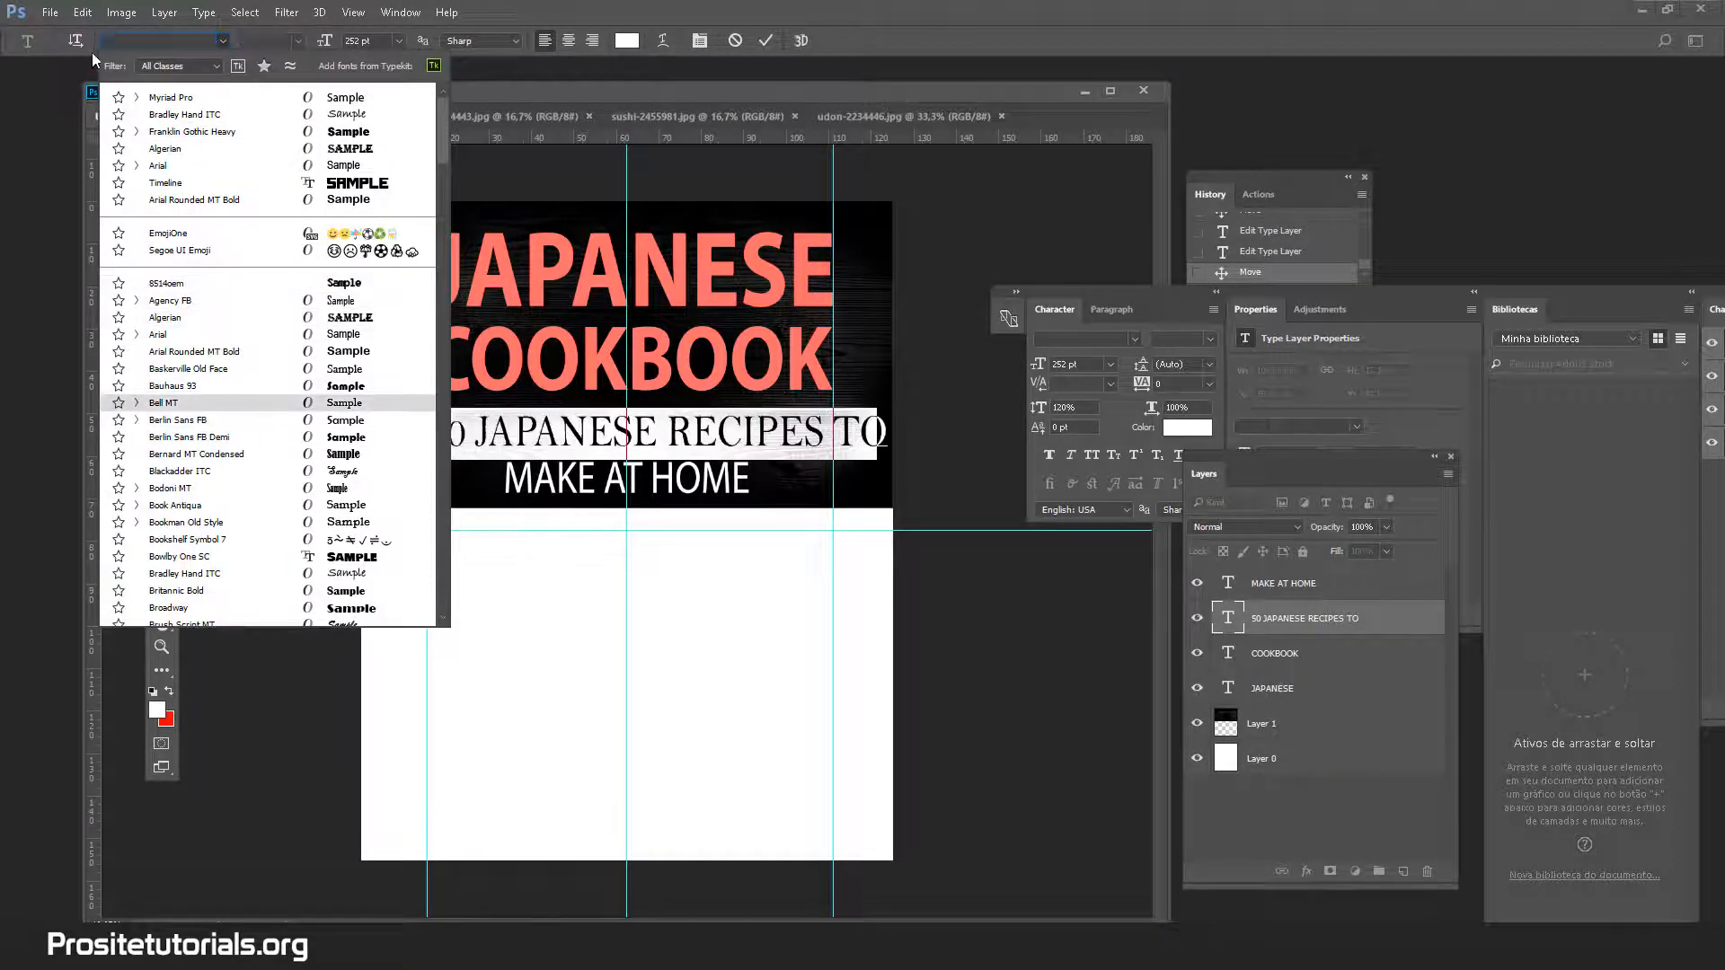
{"action": "left_click", "coordinate": [1, 36]}
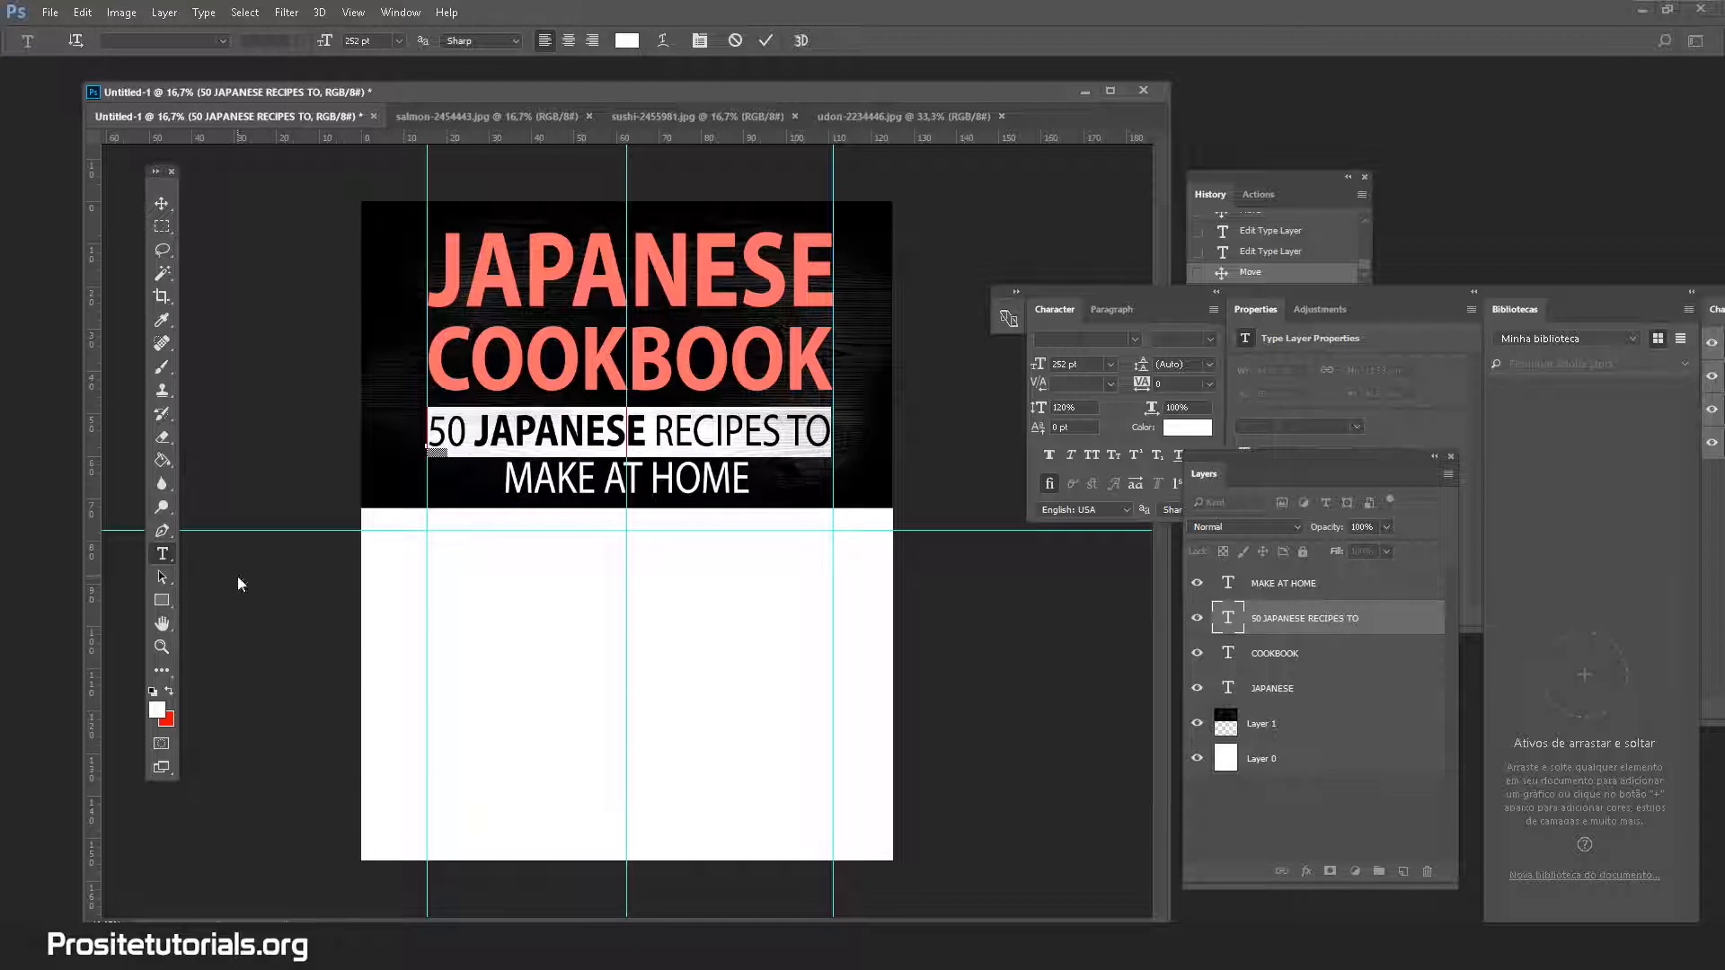
{"action": "left_click", "coordinate": [163, 203]}
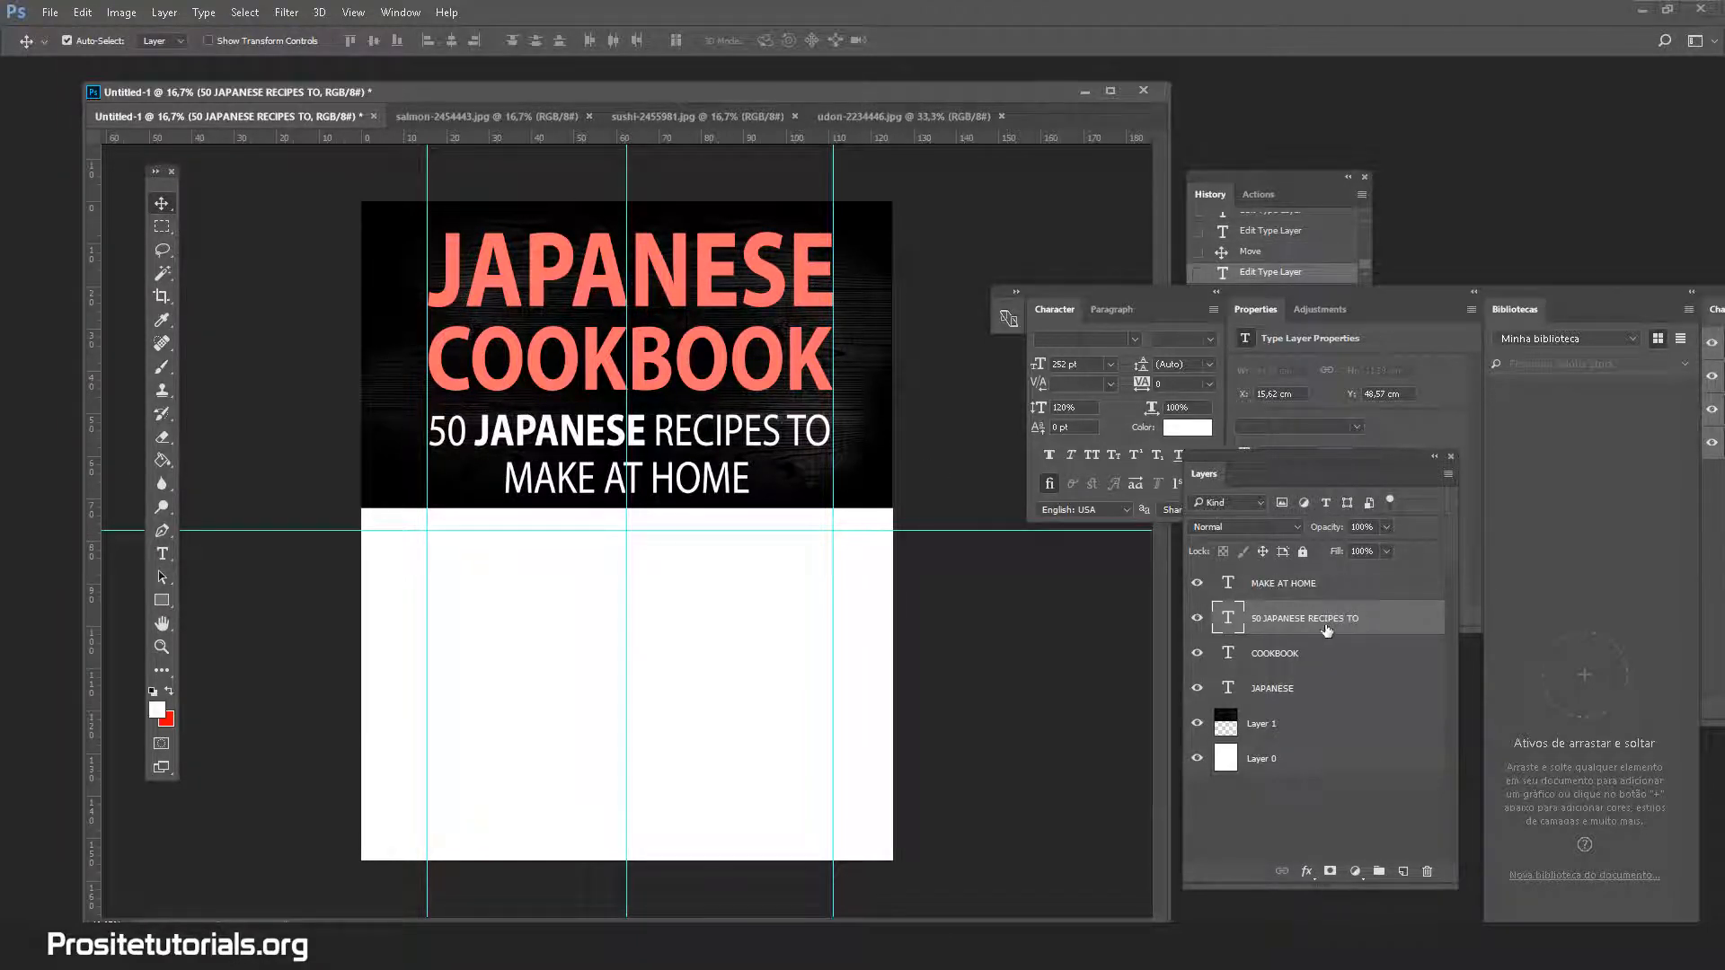
Recolour COOKBOOK from salmon to green #aeff6c
{"action": "left_click", "coordinate": [1329, 657]}
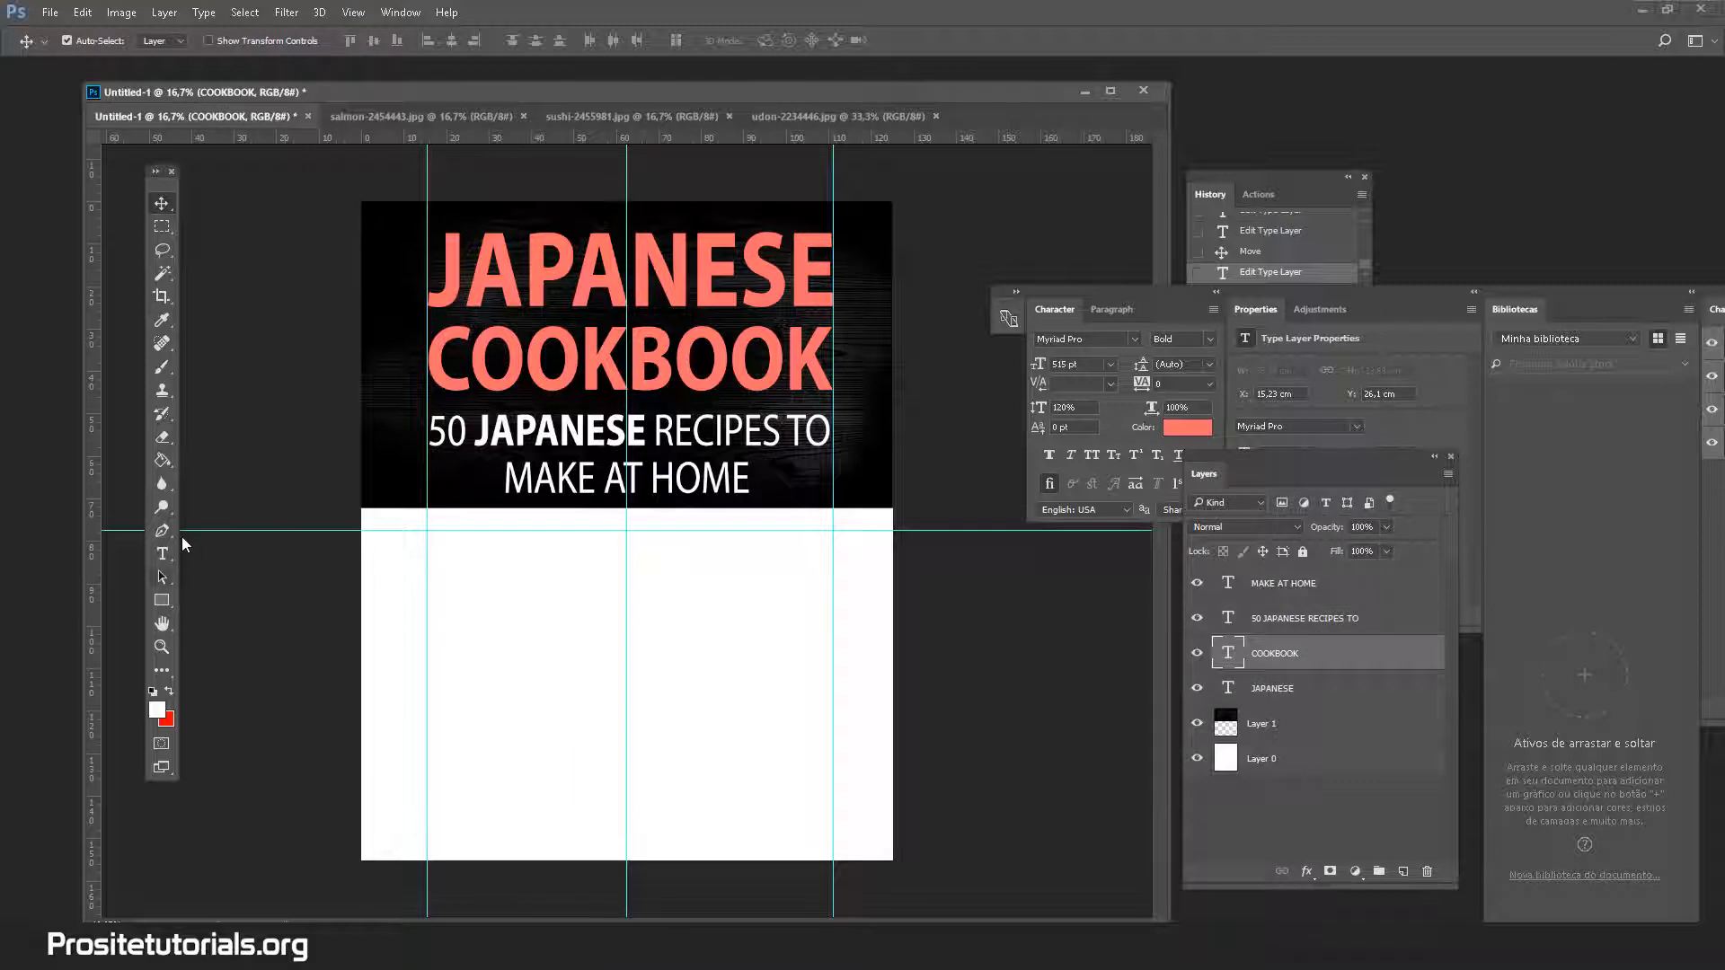
{"action": "left_click", "coordinate": [163, 553]}
{"action": "left_click", "coordinate": [624, 42]}
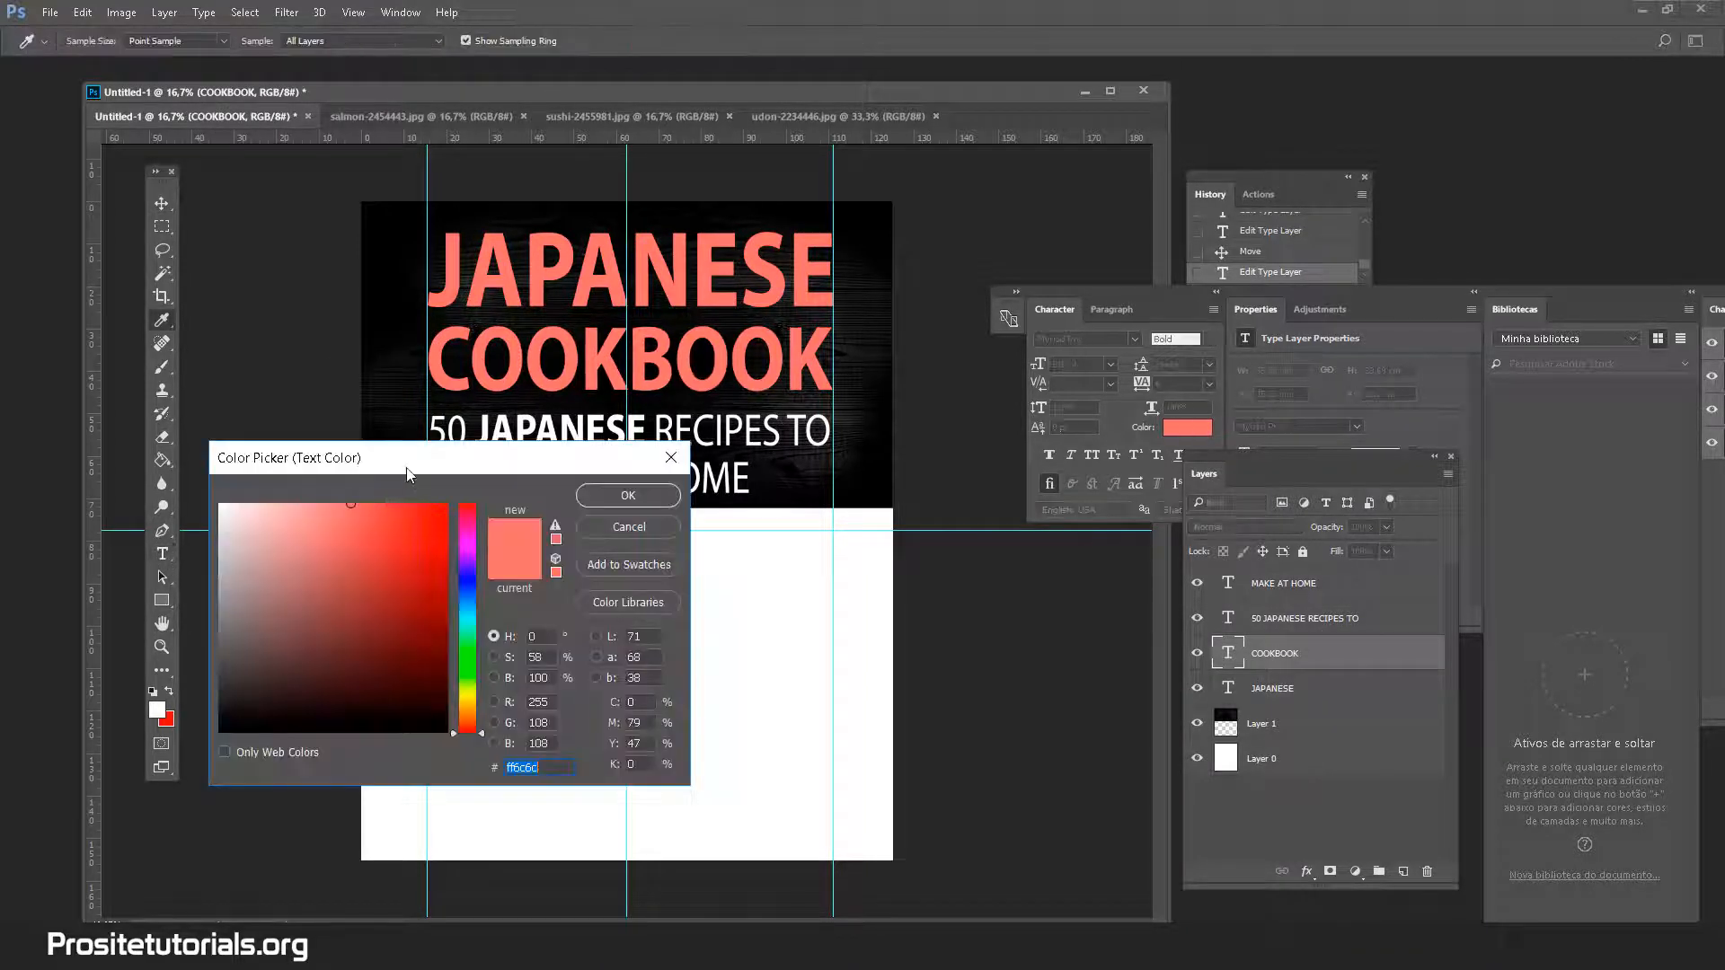
{"action": "left_click_drag", "start_coordinate": [437, 468], "coordinate": [704, 484]}
{"action": "left_click", "coordinate": [745, 689]}
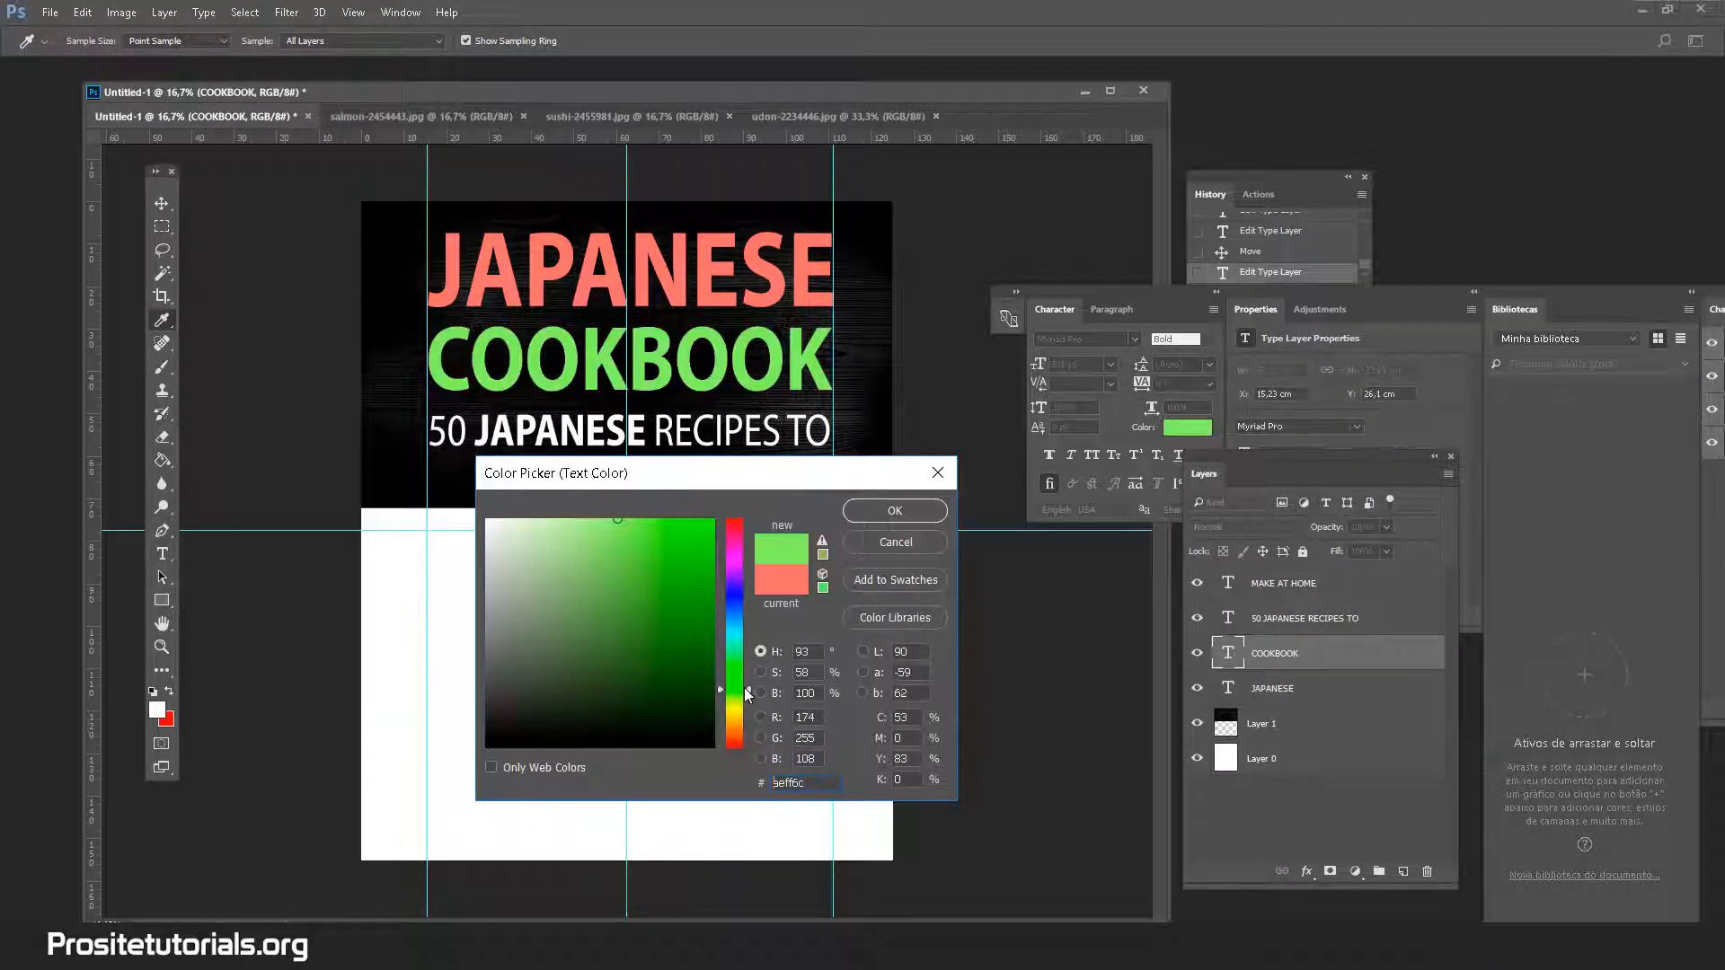
{"action": "double_click", "coordinate": [802, 784]}
{"action": "left_click", "coordinate": [918, 512]}
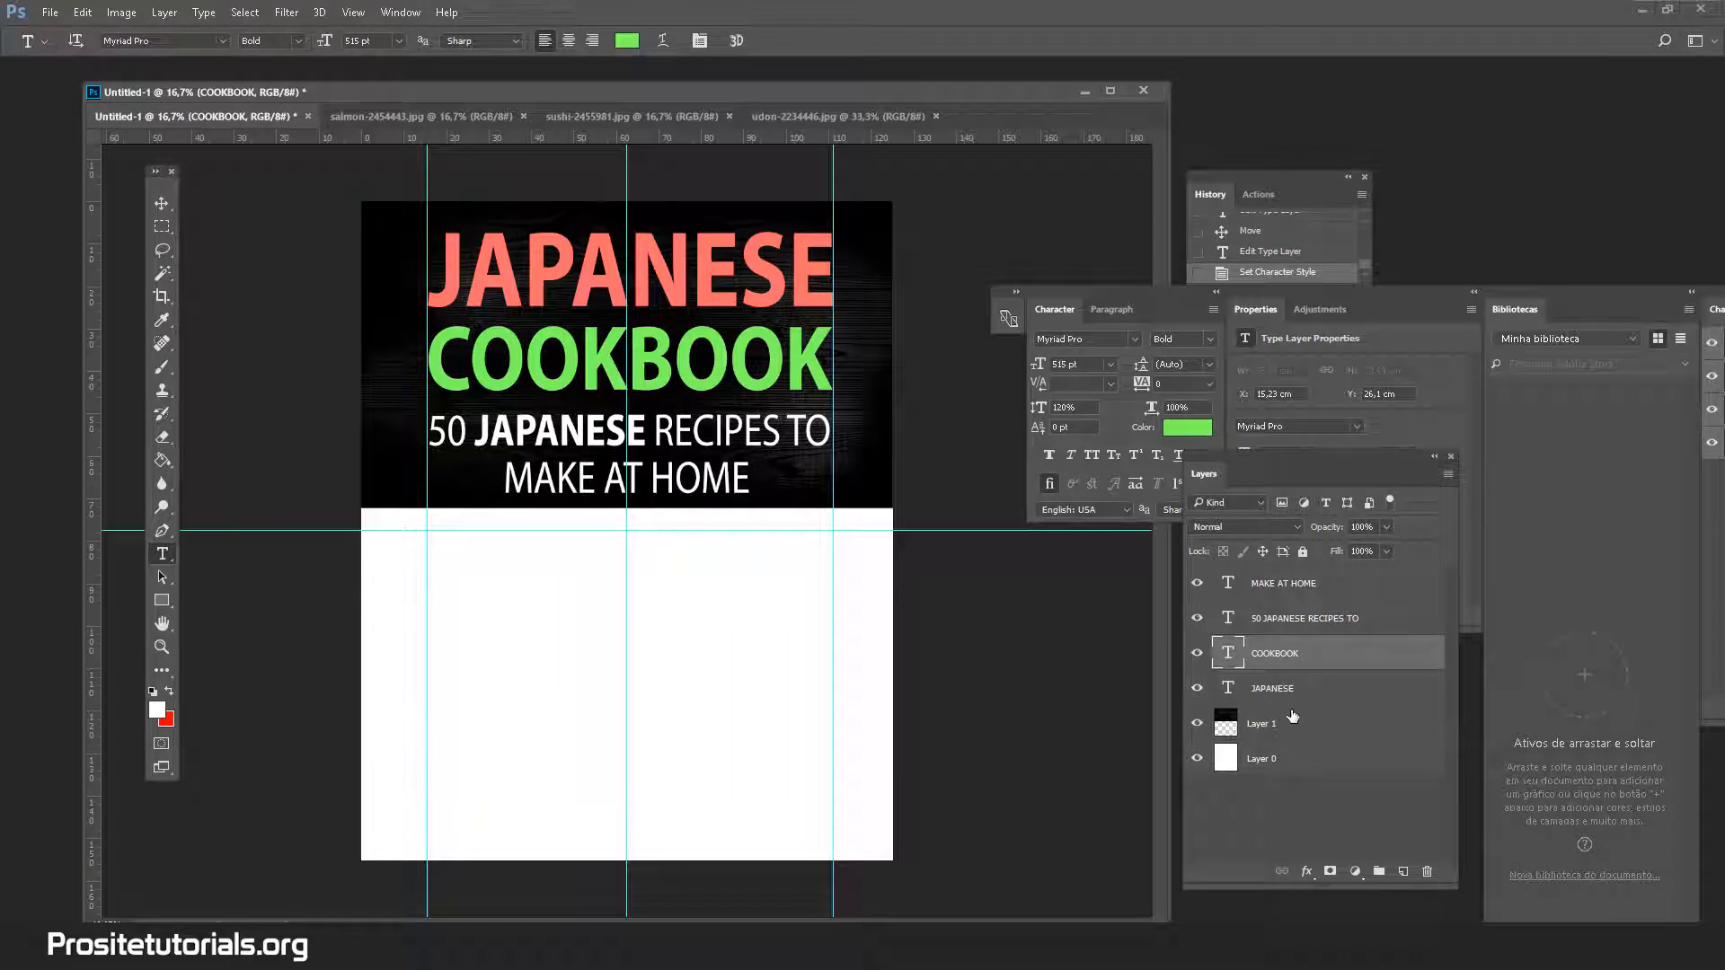
Give JAPANESE the same green, then select the 50 in the subtitle
{"action": "left_click", "coordinate": [1304, 695]}
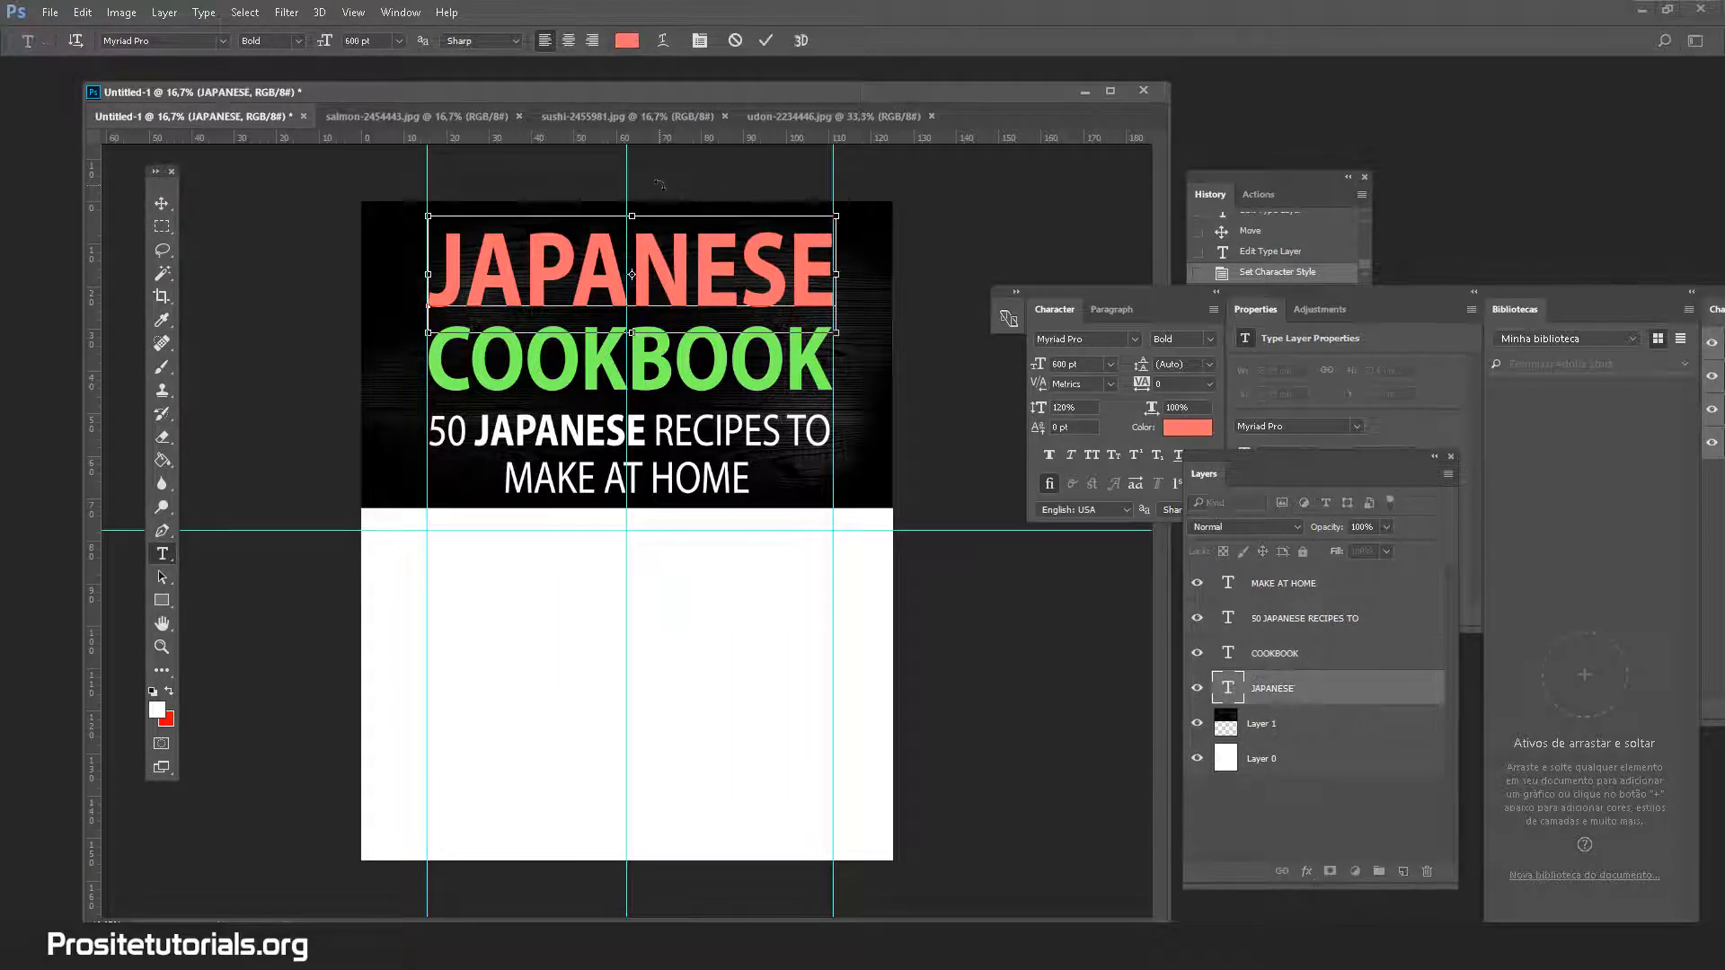
{"action": "left_click", "coordinate": [626, 40]}
{"action": "left_click", "coordinate": [683, 359]}
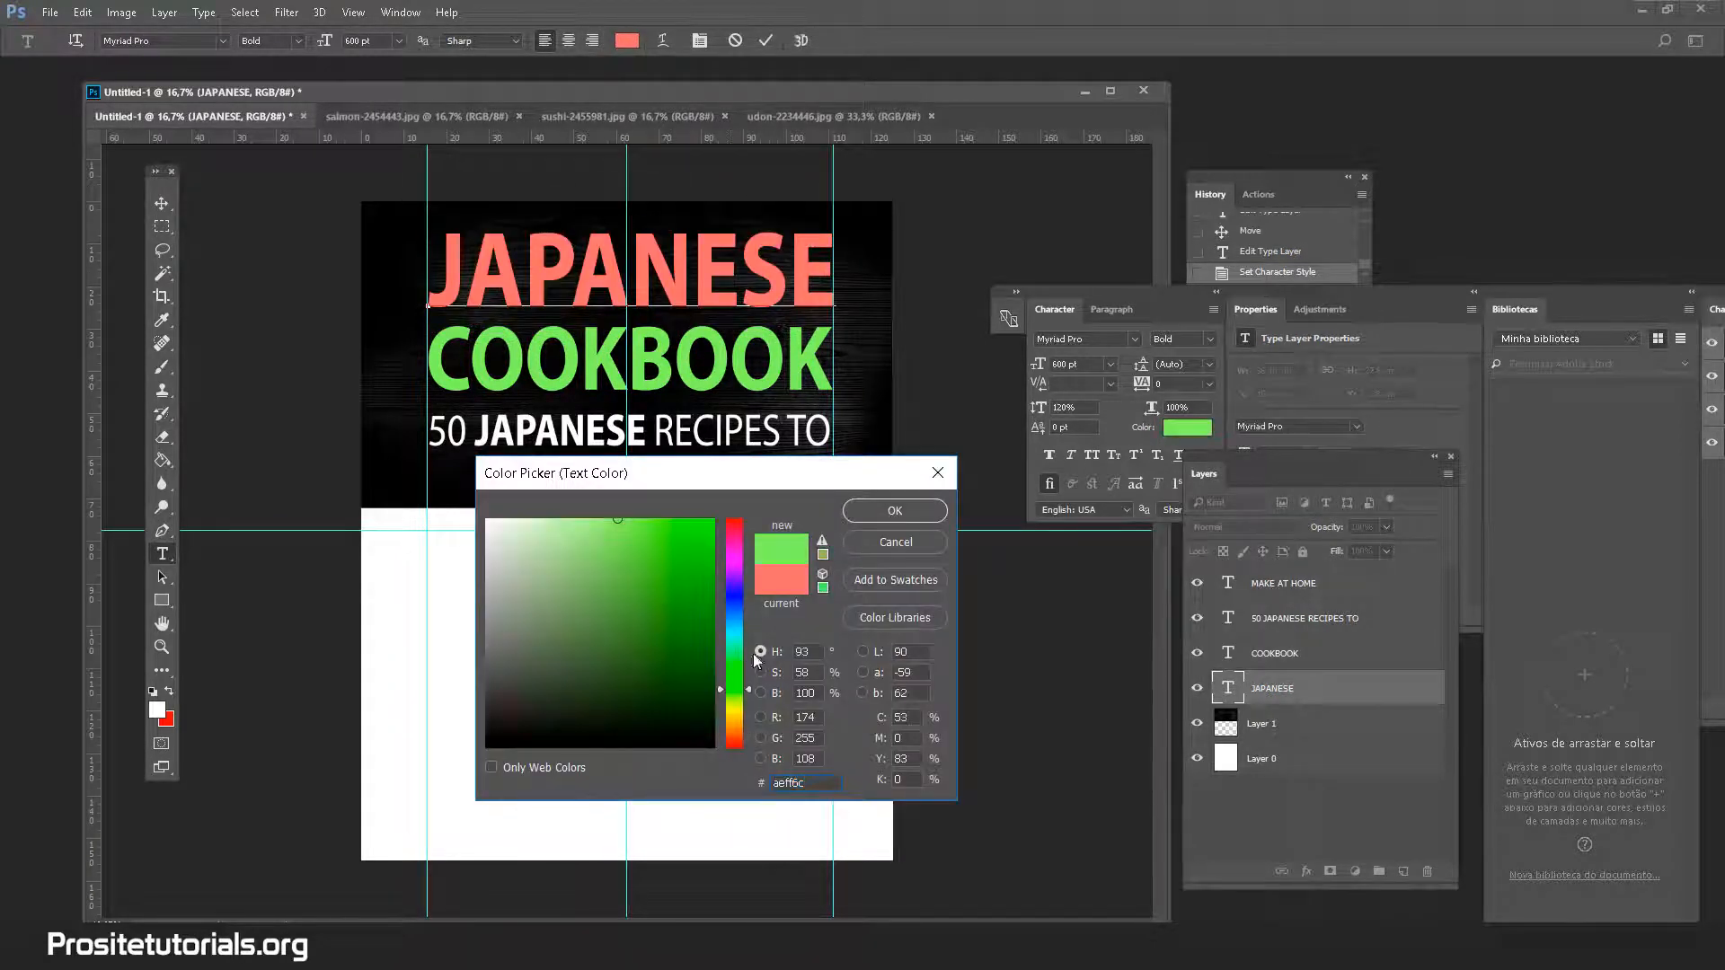
{"action": "left_click", "coordinate": [889, 512]}
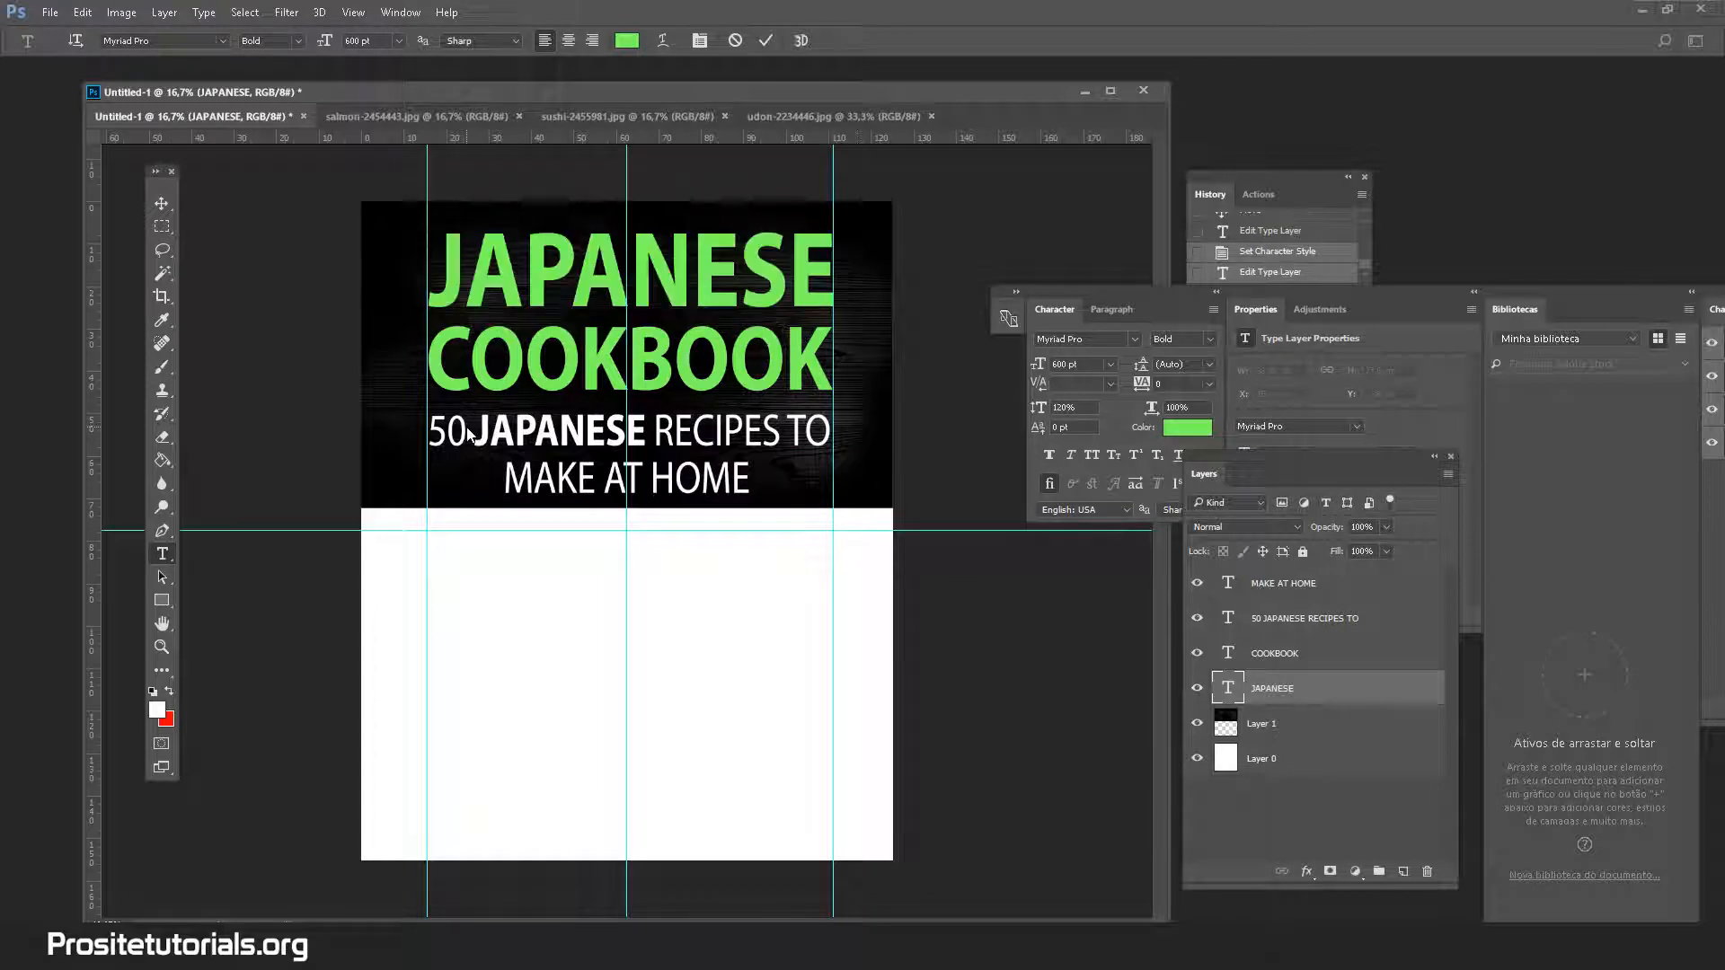
{"action": "key", "text": "ctrl+Return"}
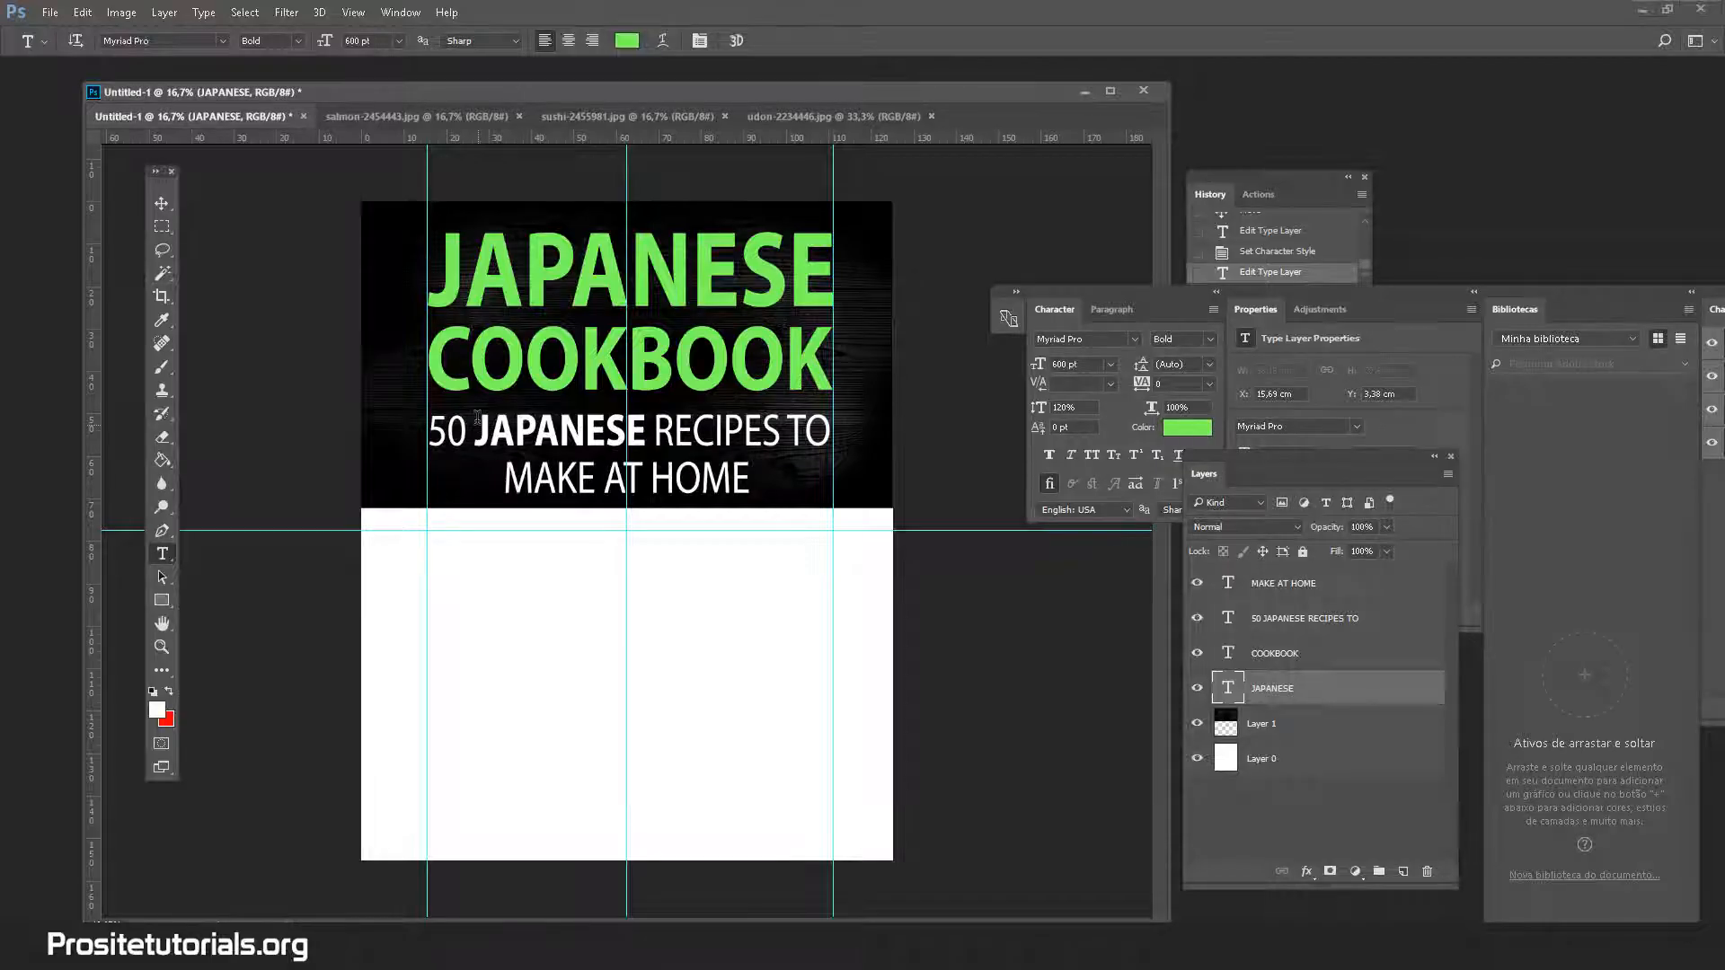
{"action": "left_click_drag", "start_coordinate": [468, 432], "coordinate": [425, 431]}
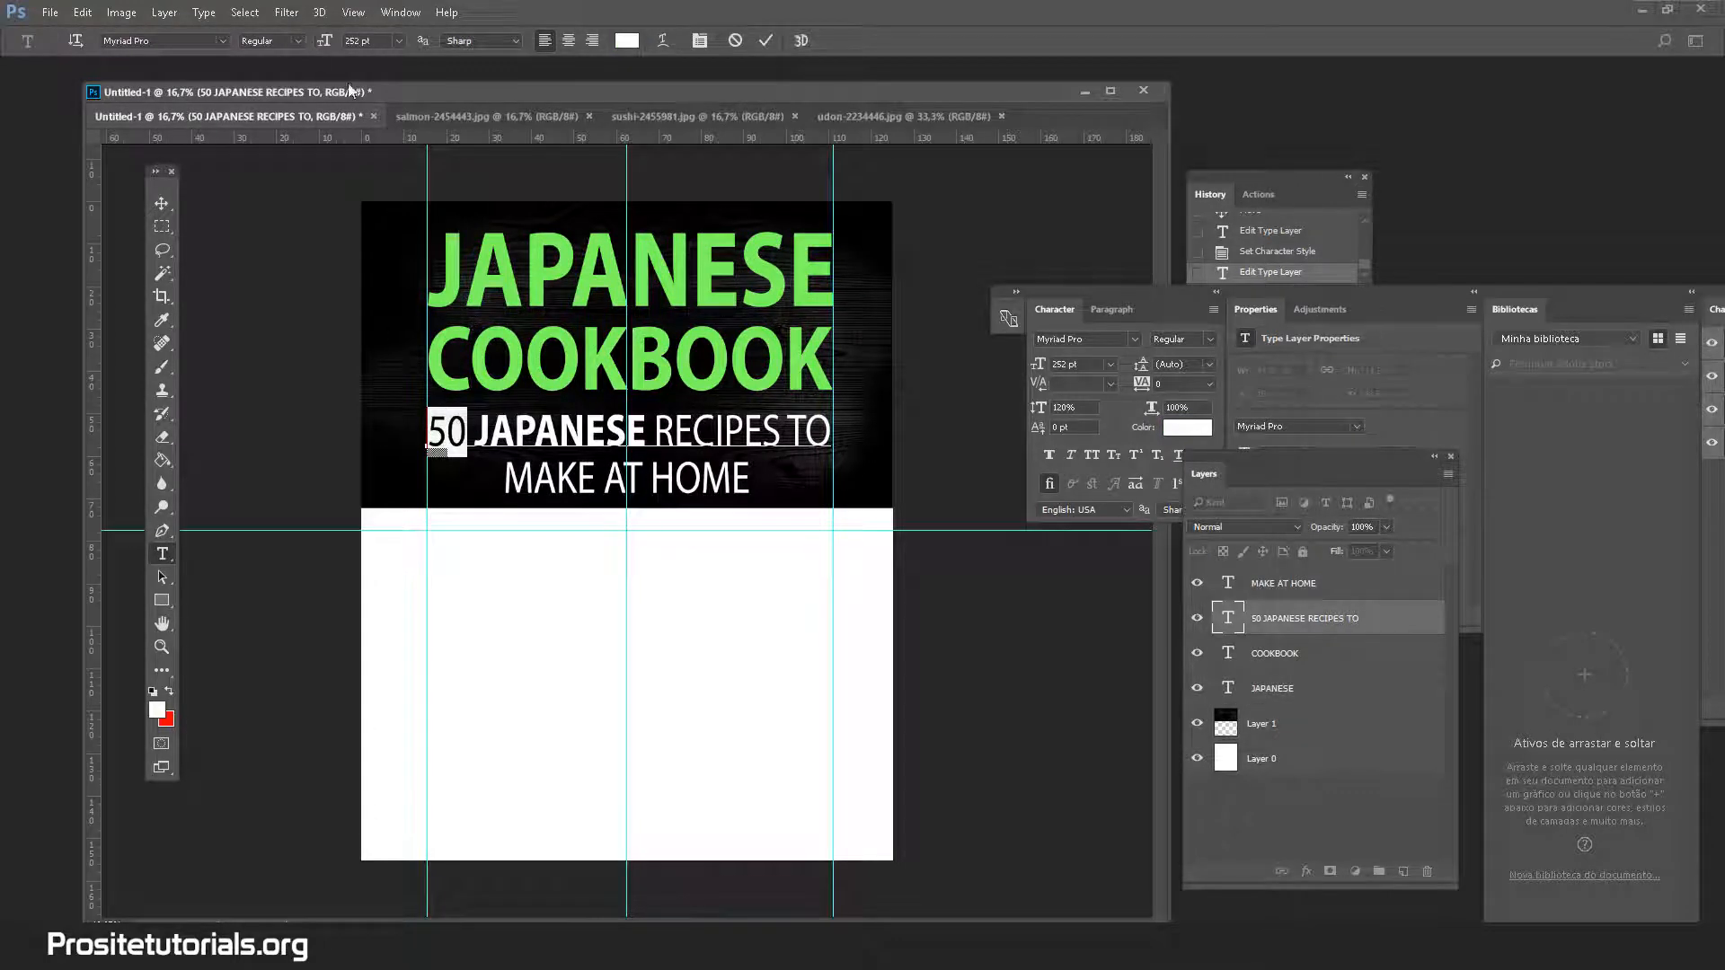
Make the 50 300 pt, bold and the title's green
{"action": "left_click", "coordinate": [359, 42]}
{"action": "type", "text": "300"}
{"action": "key", "text": "Return"}
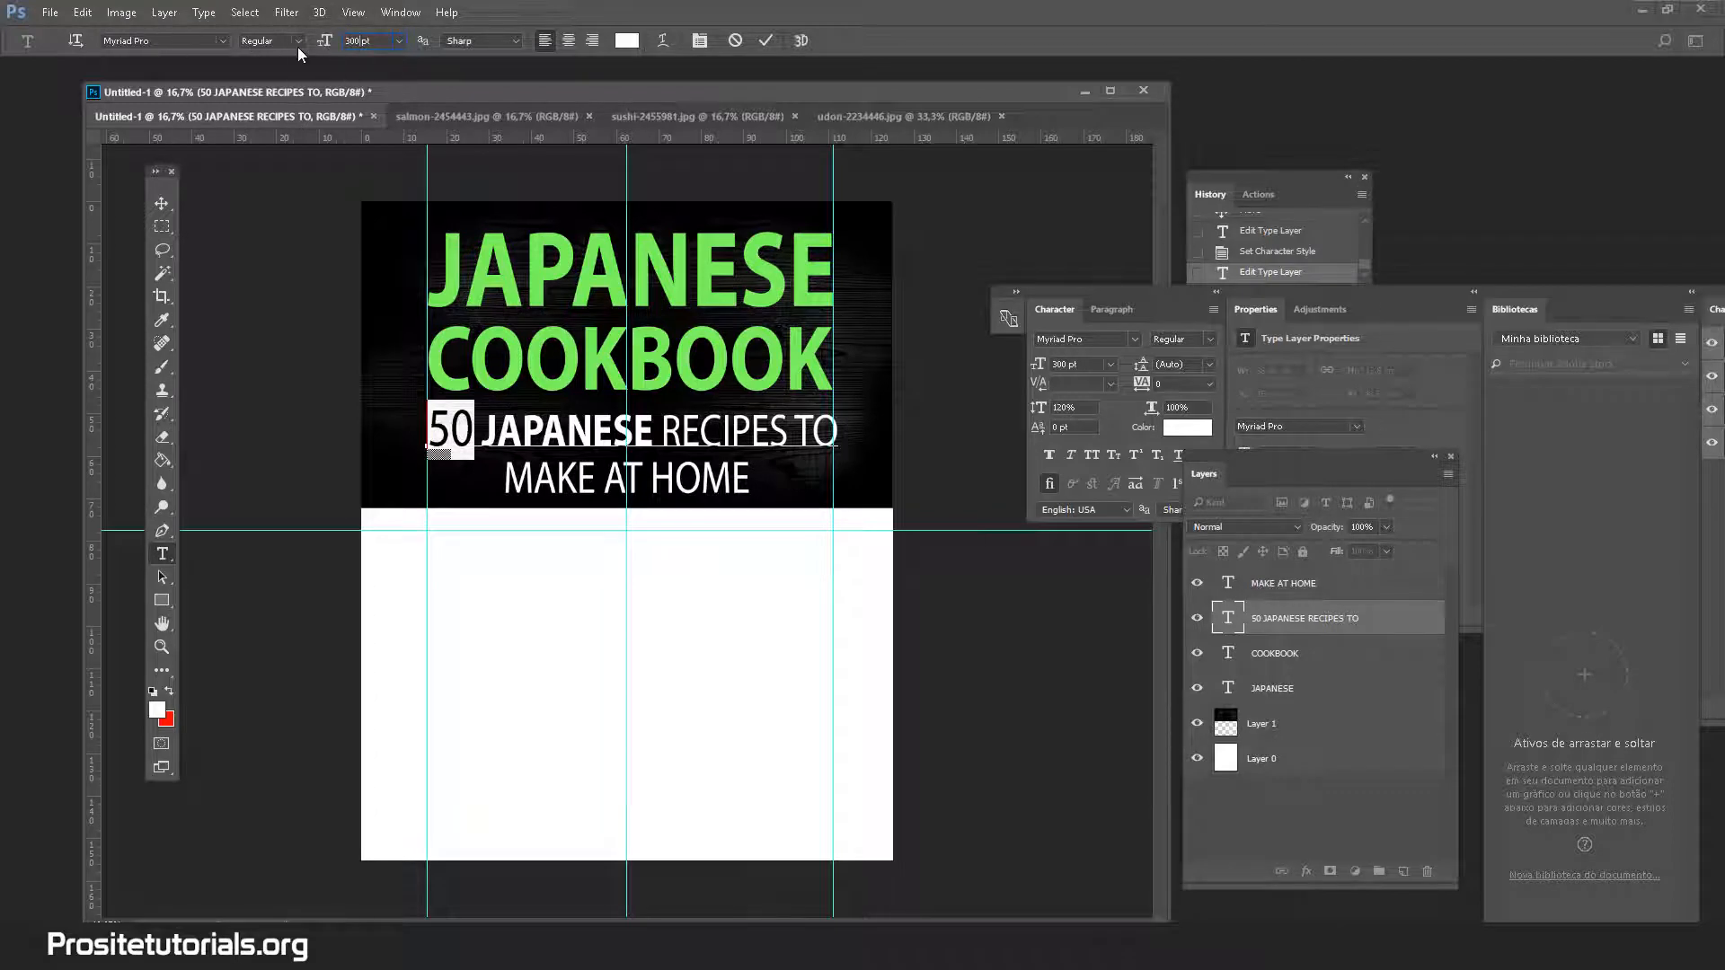
{"action": "left_click", "coordinate": [298, 42]}
{"action": "left_click", "coordinate": [270, 85]}
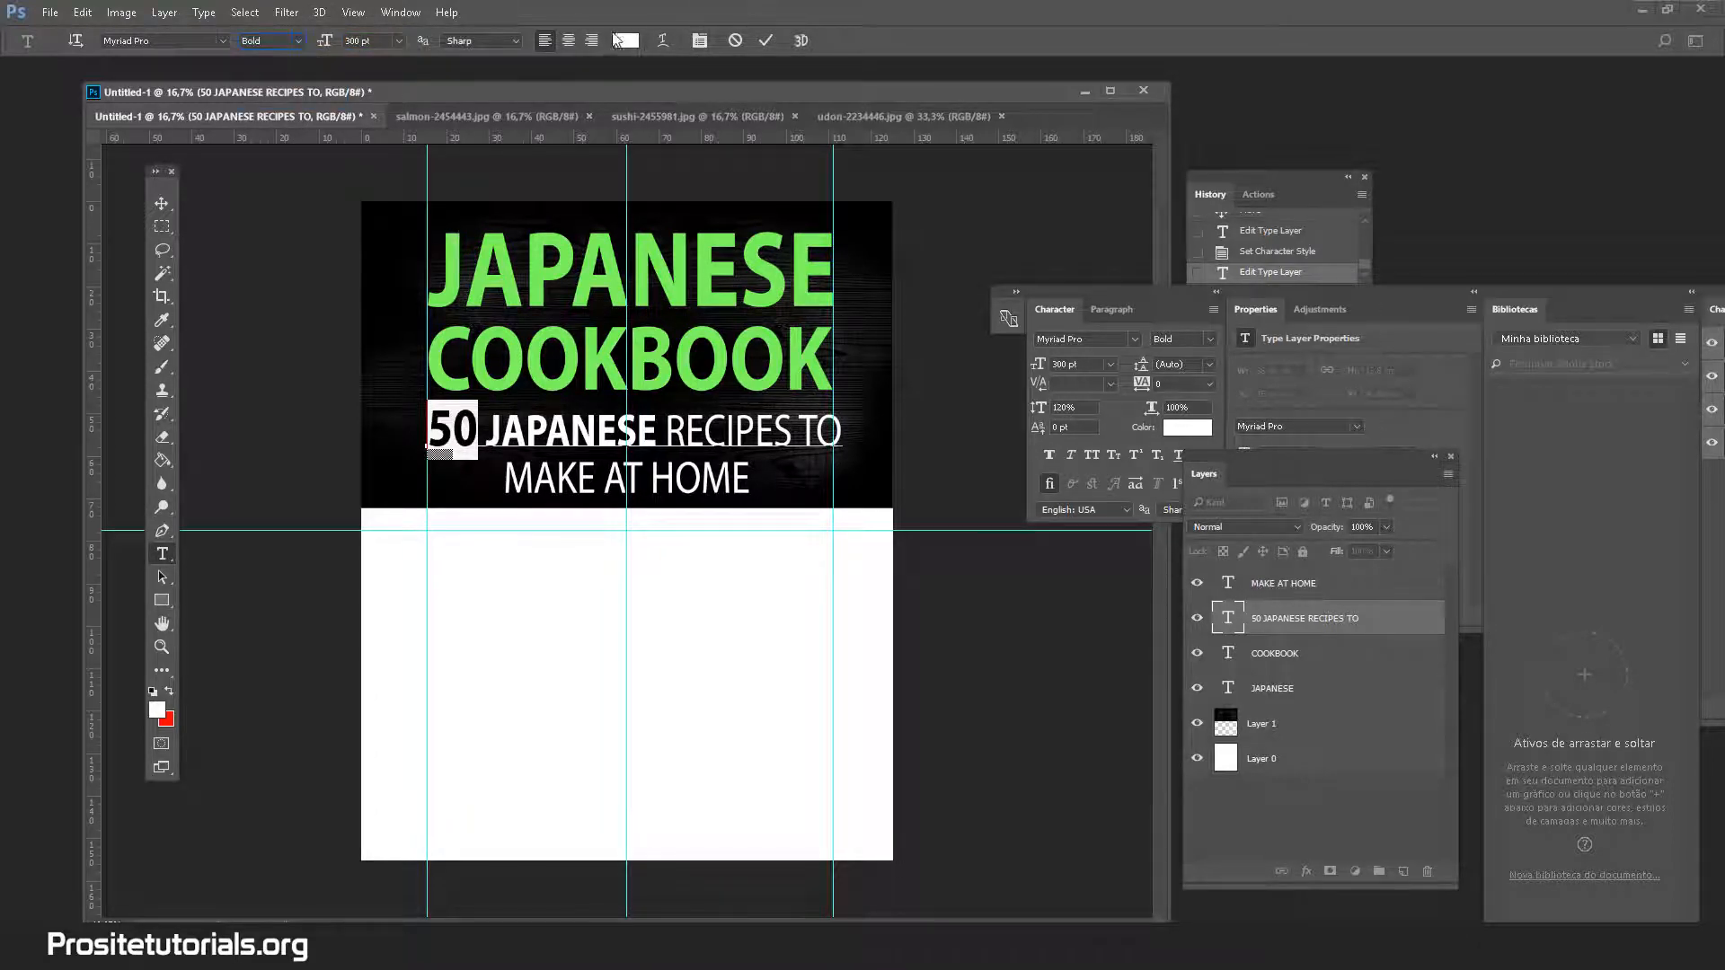
{"action": "left_click", "coordinate": [618, 39]}
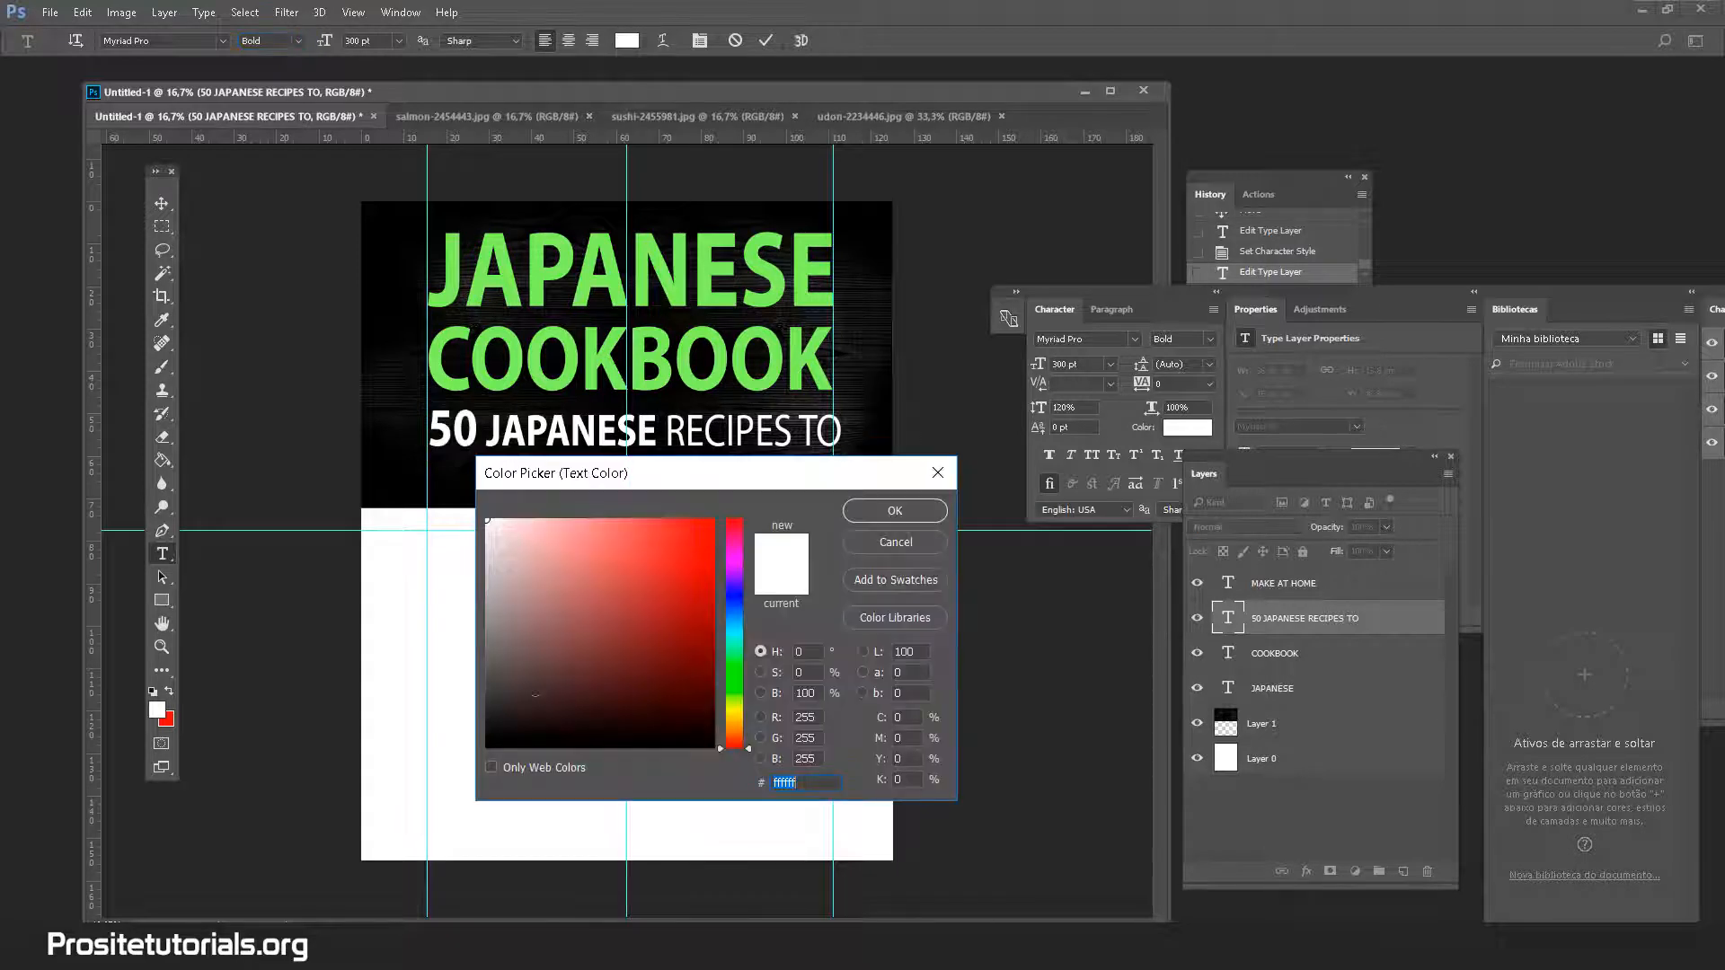
{"action": "left_click", "coordinate": [678, 270]}
{"action": "left_click", "coordinate": [895, 511]}
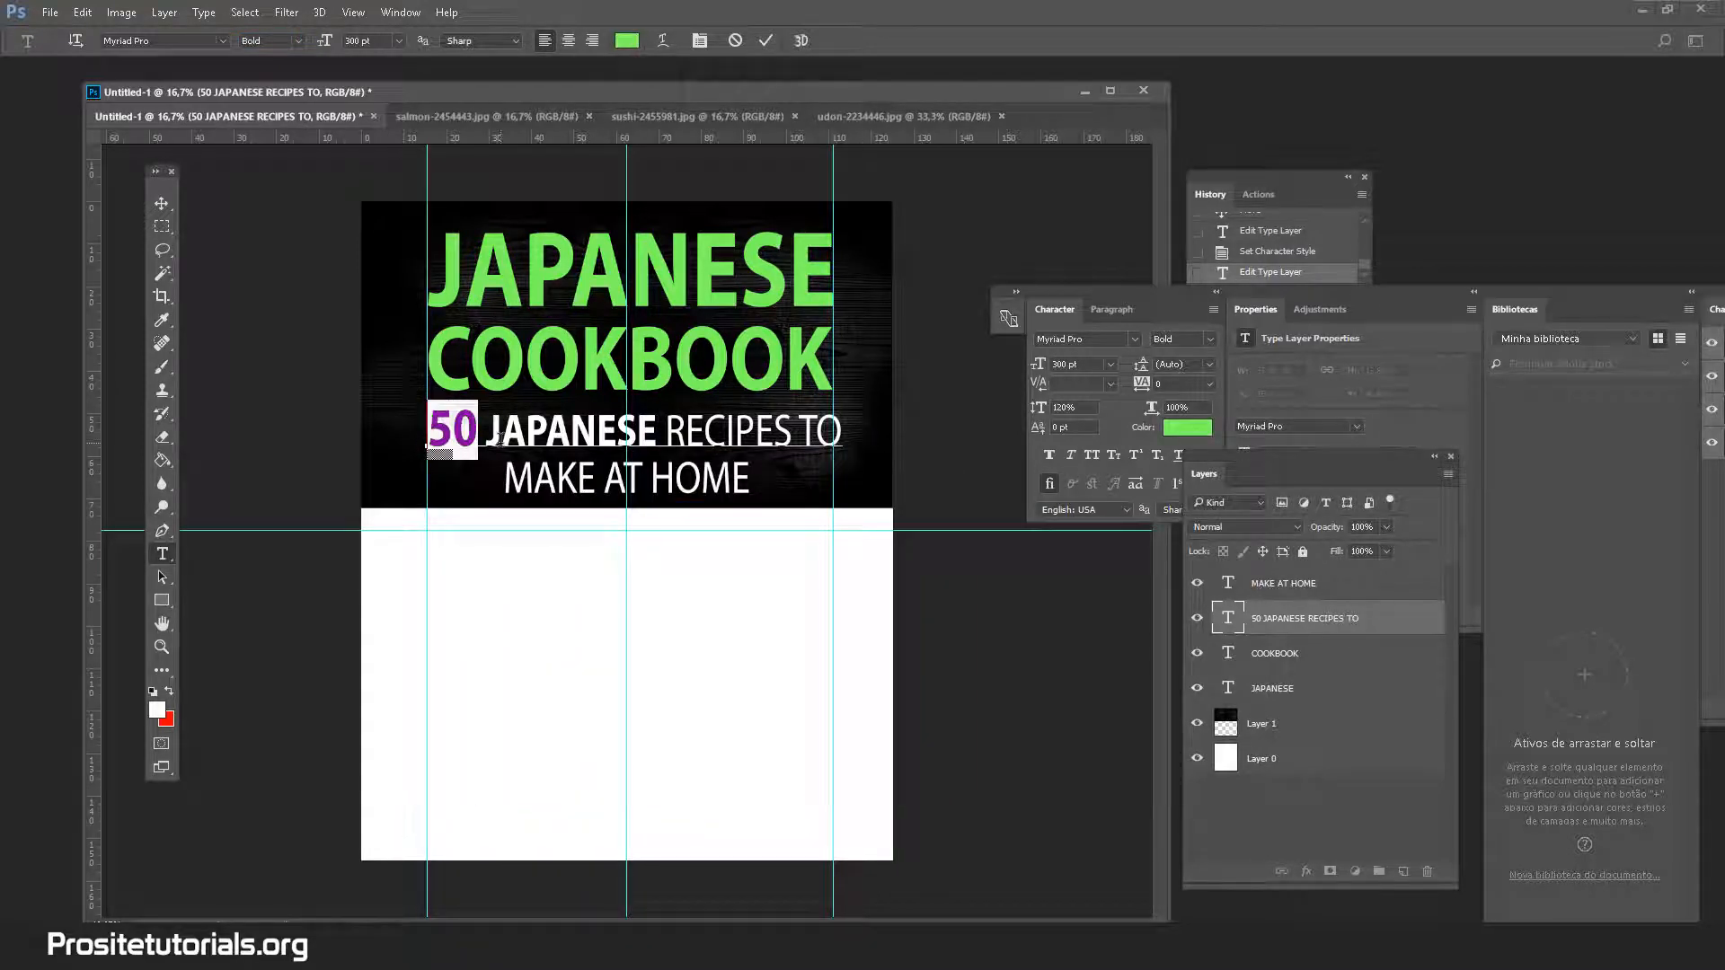
Resize JAPANESE RECIPES TO to 245 pt, then select the MAKE AT HOME text
{"action": "left_click", "coordinate": [501, 436]}
{"action": "key", "text": "shift+End"}
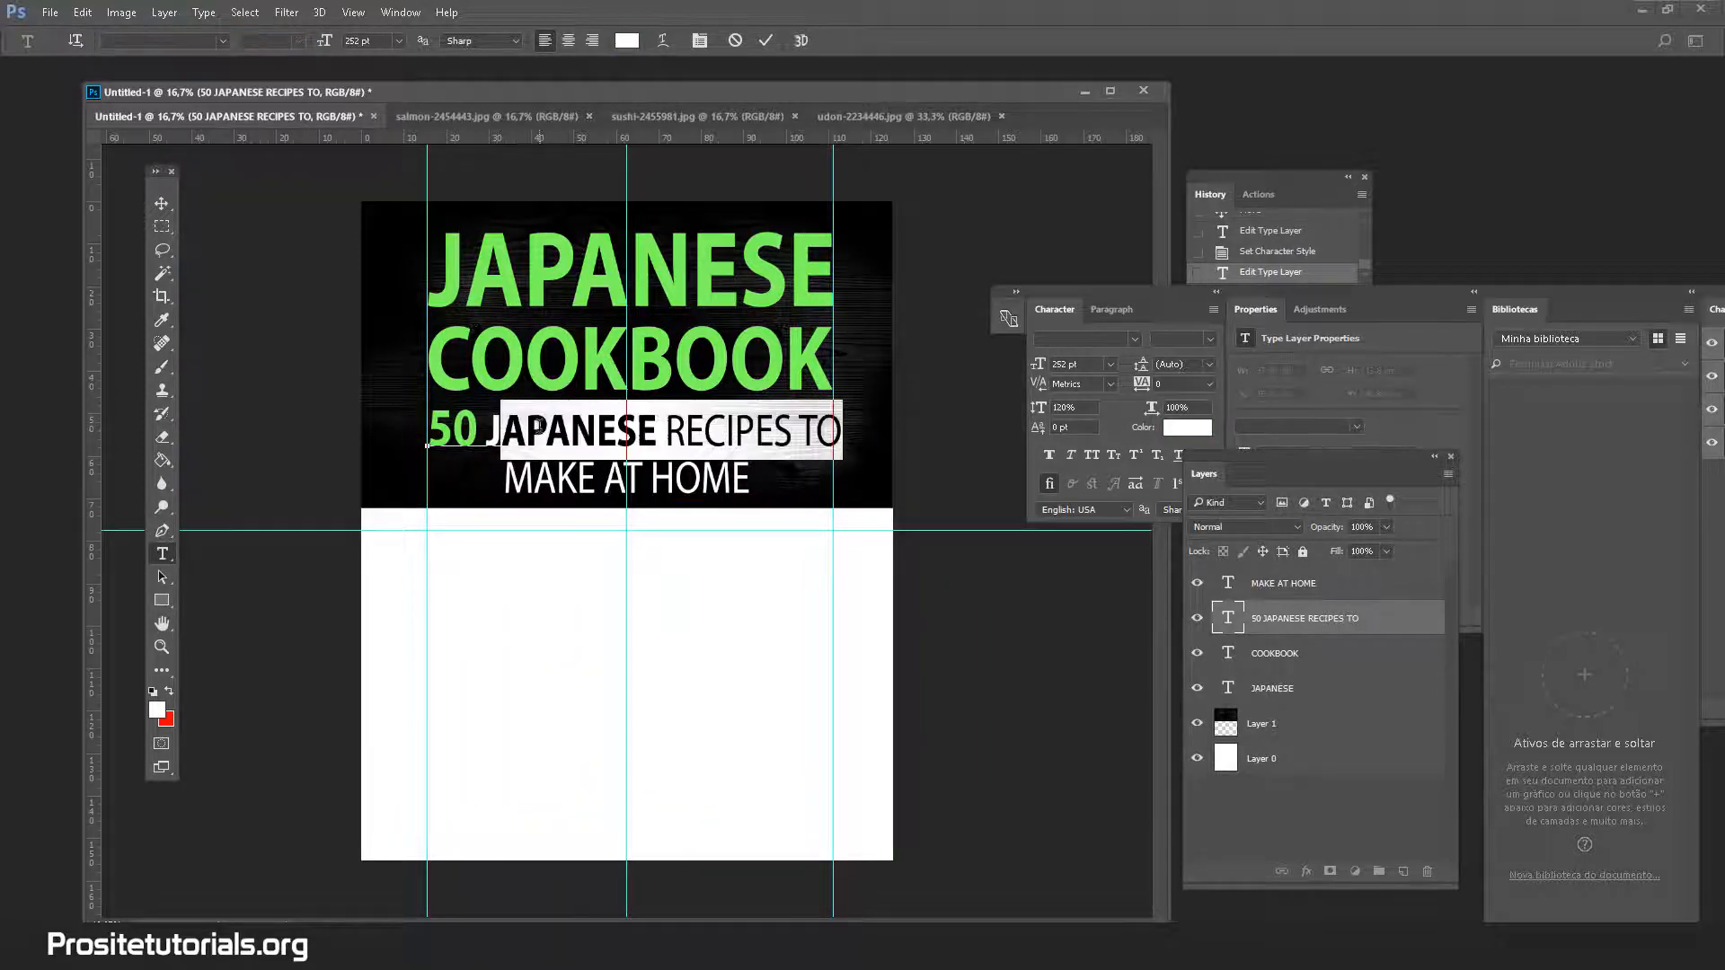
{"action": "left_click_drag", "start_coordinate": [486, 433], "coordinate": [876, 433]}
{"action": "key", "text": "BackSpace"}
{"action": "key", "text": "Return"}
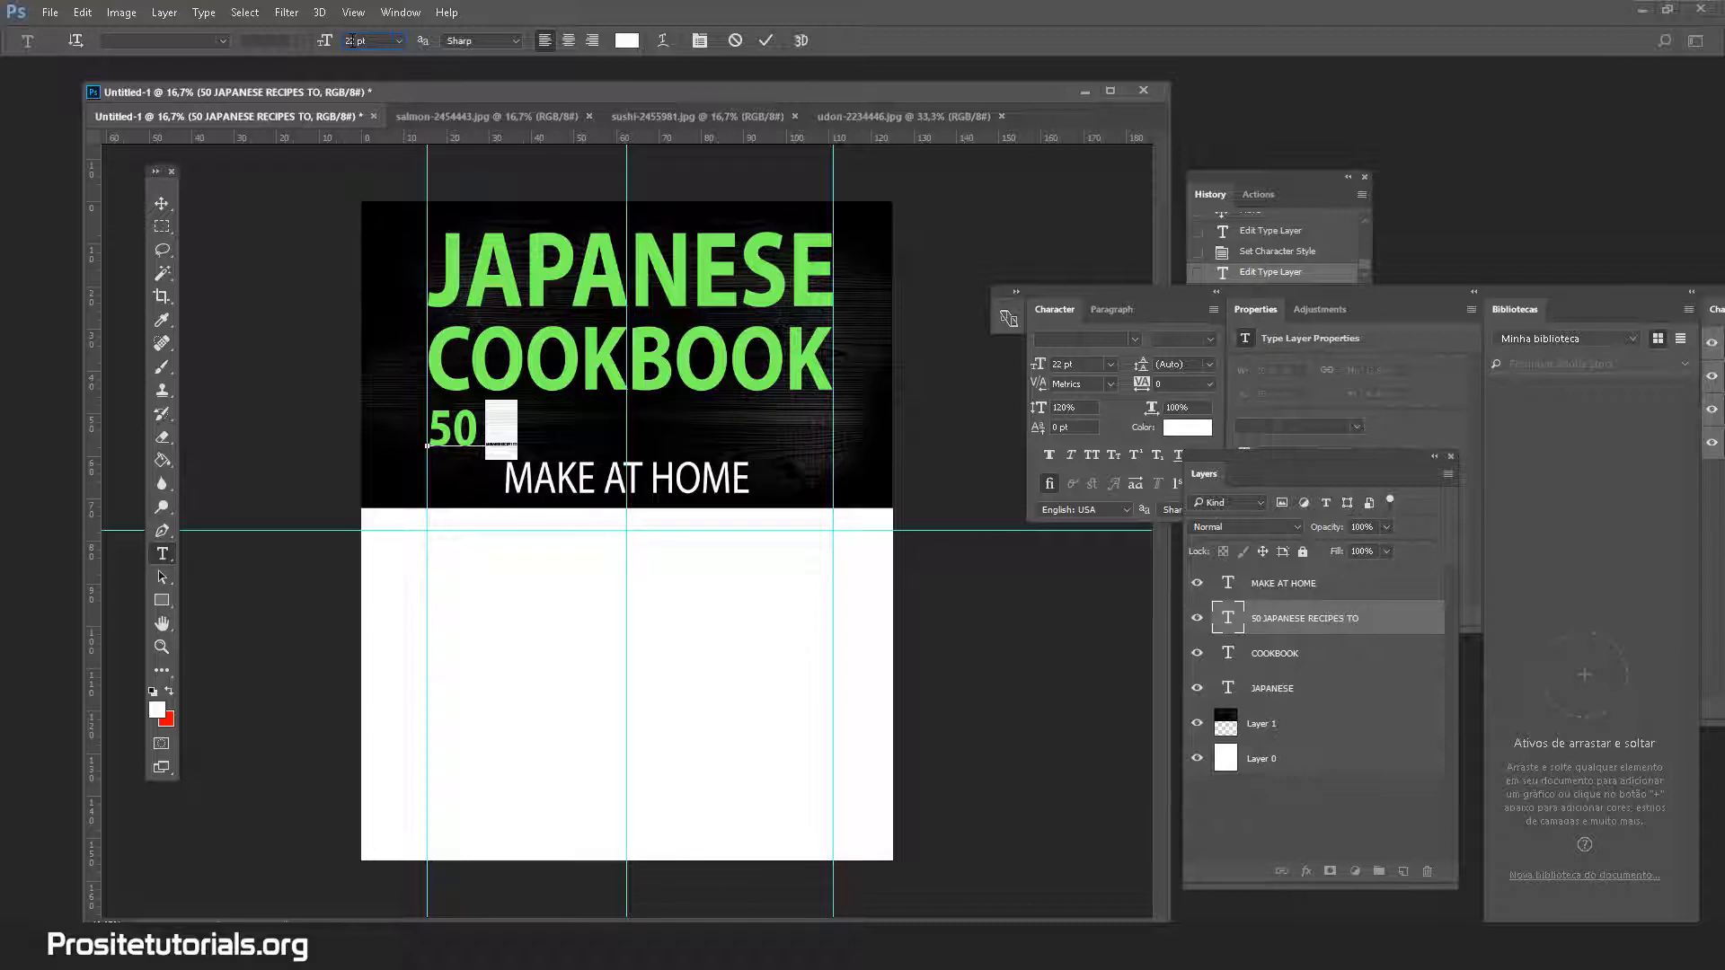
{"action": "type", "text": "4"}
{"action": "key", "text": "Return"}
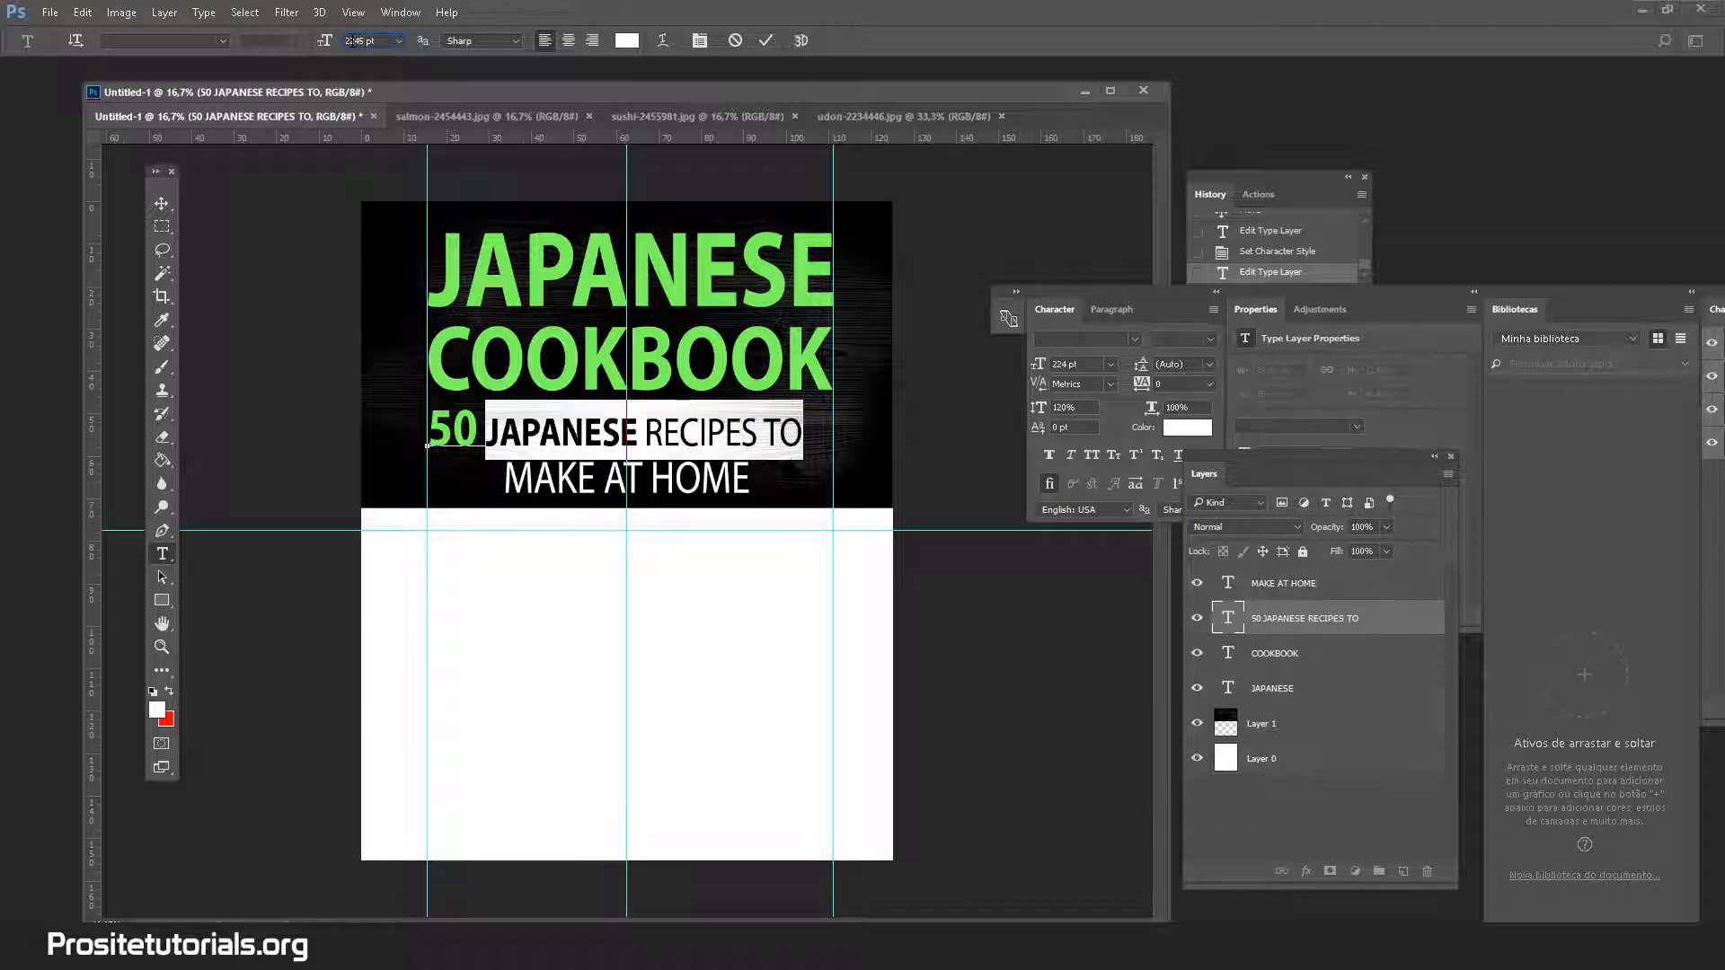
{"action": "key", "text": "BackSpace"}
{"action": "key", "text": "BackSpace"}
{"action": "key", "text": "Return"}
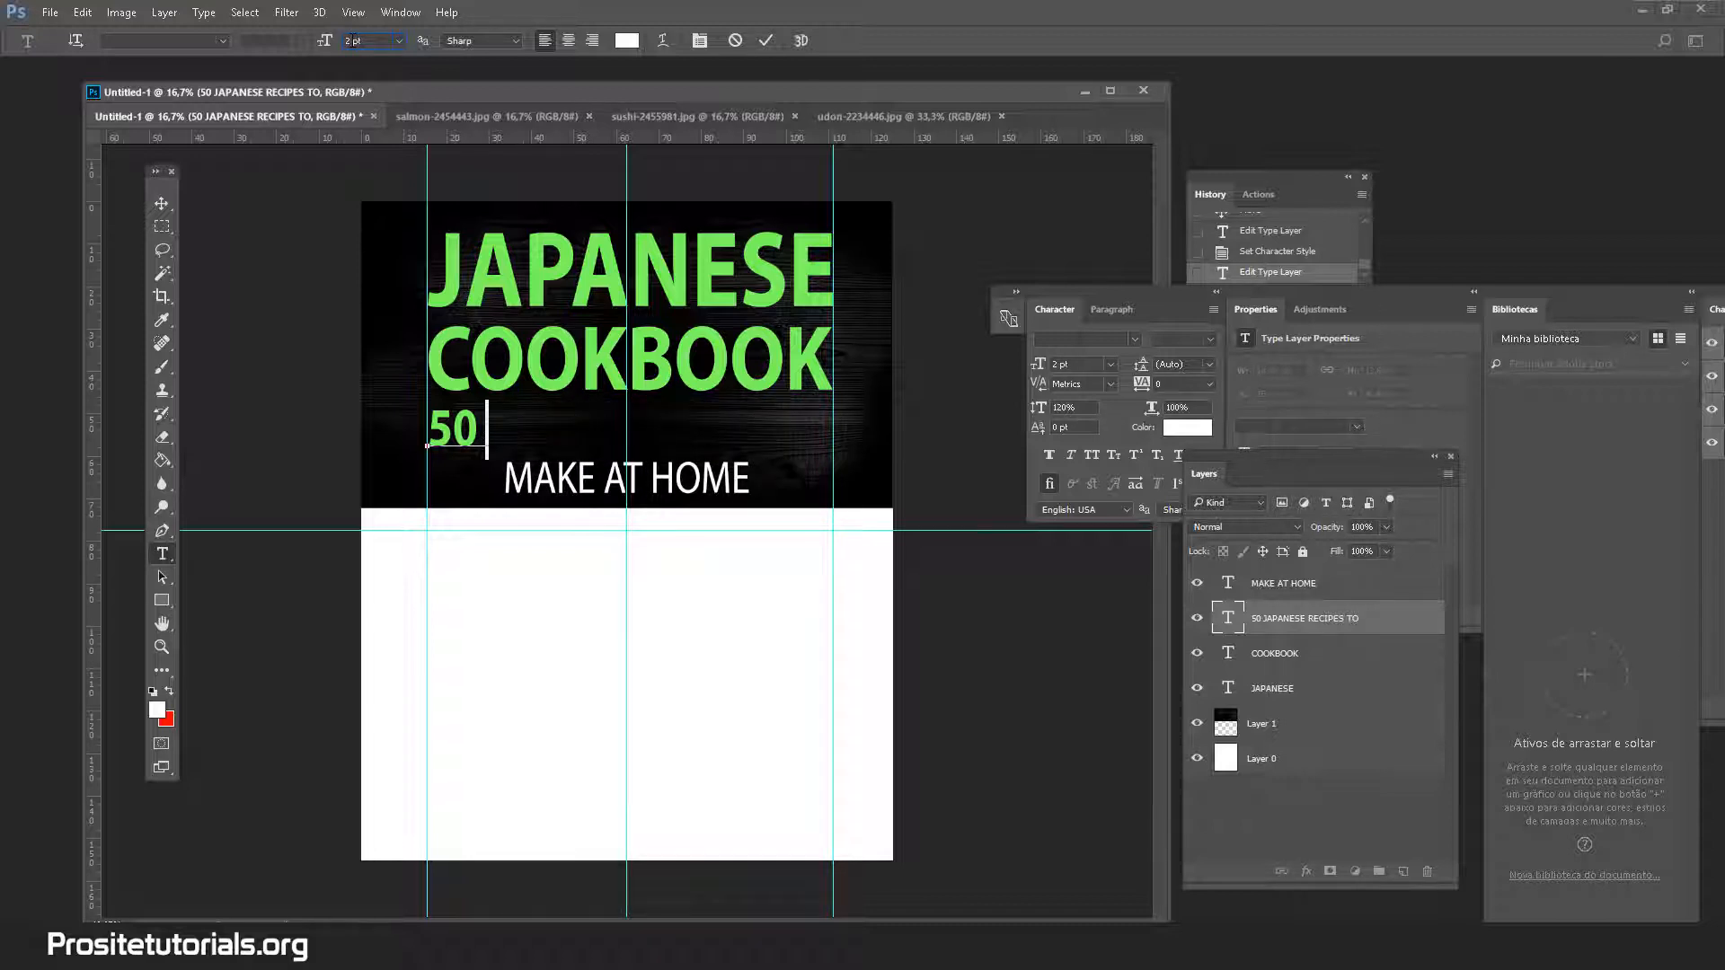
{"action": "type", "text": "4"}
{"action": "key", "text": "Return"}
{"action": "type", "text": "5"}
{"action": "key", "text": "Return"}
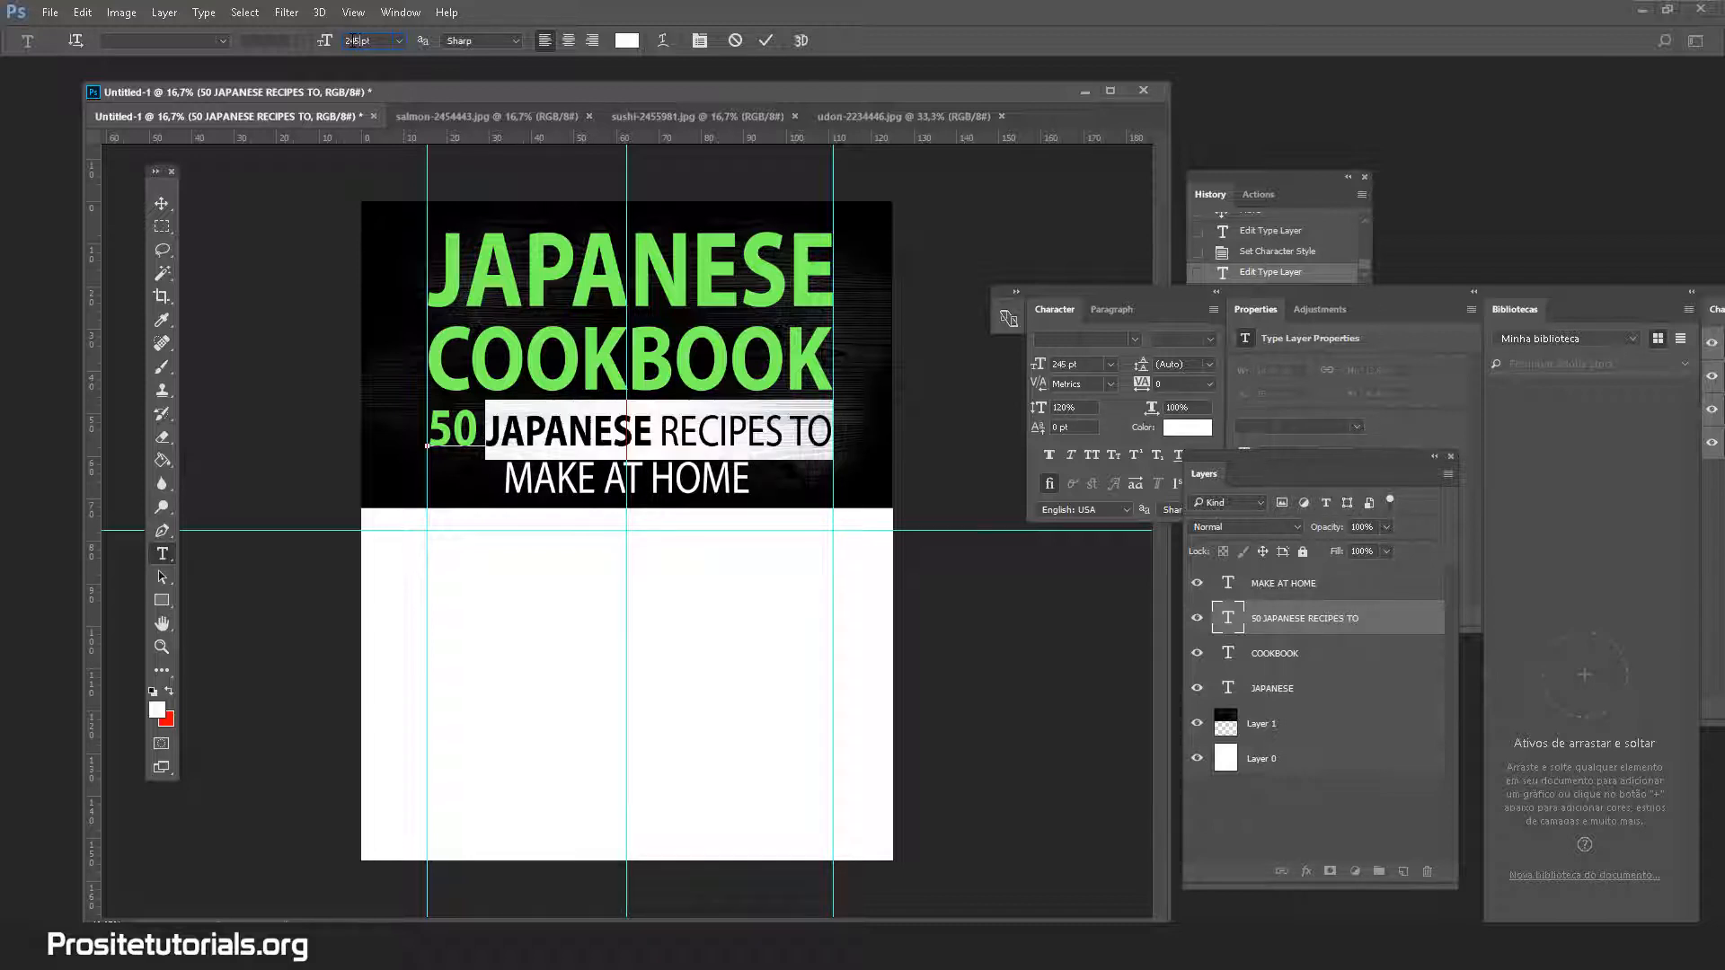
{"action": "left_click", "coordinate": [160, 206]}
{"action": "left_click", "coordinate": [166, 553]}
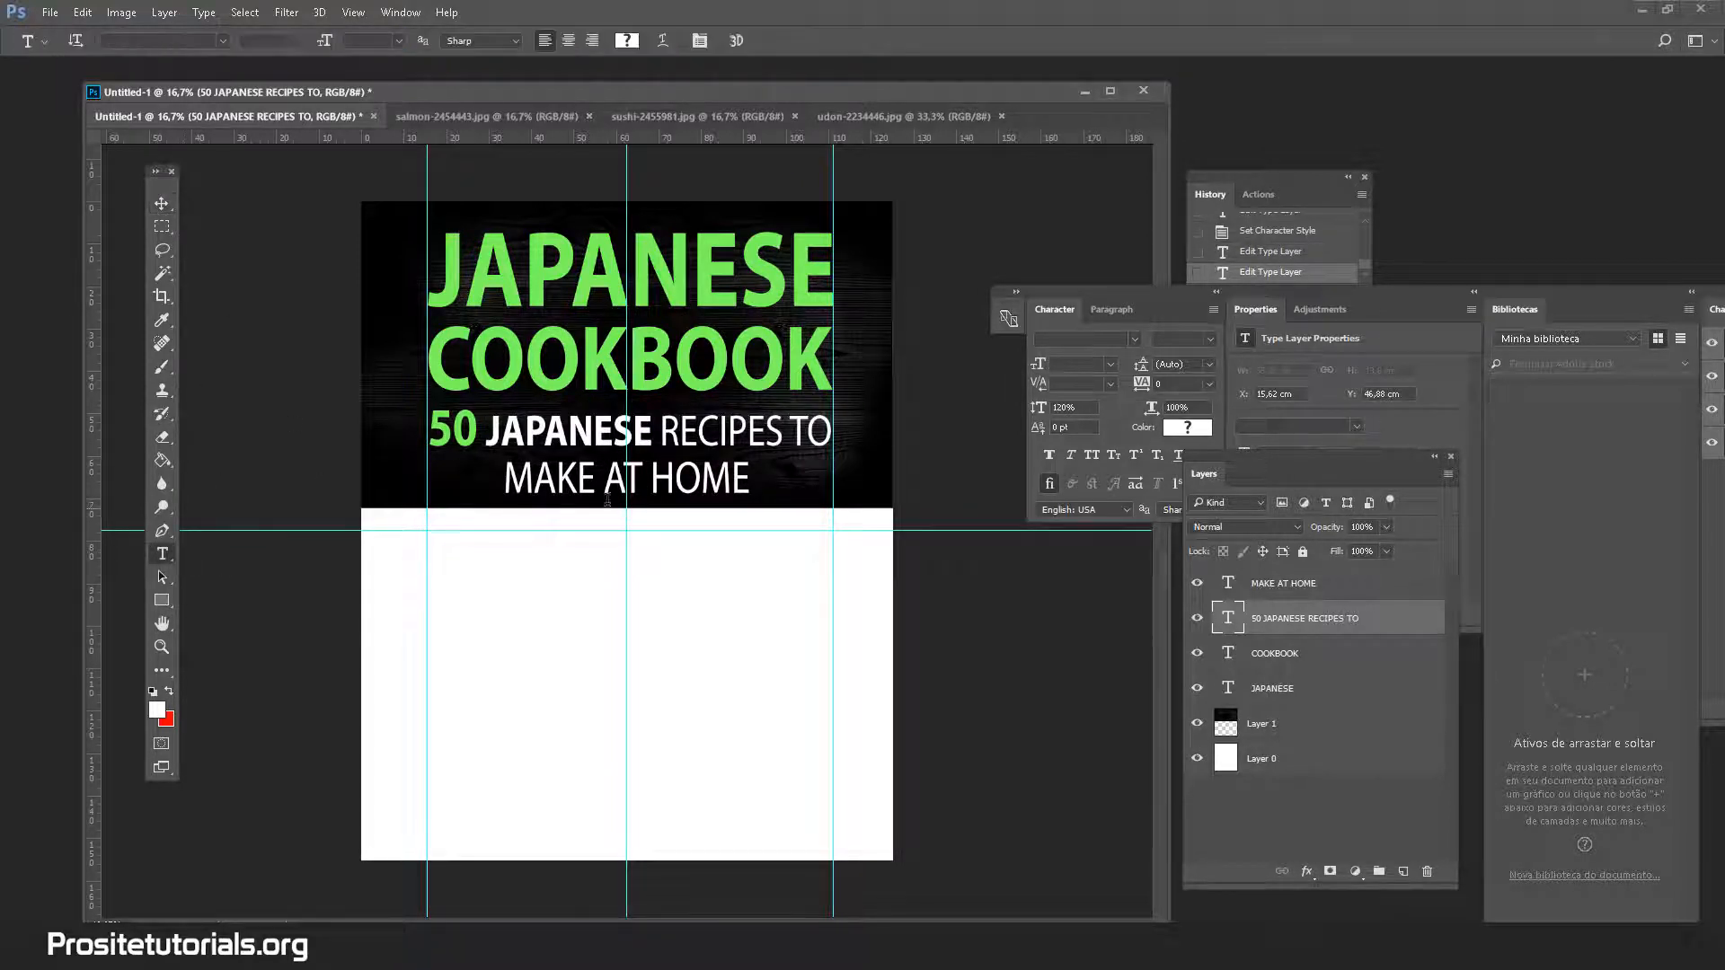
{"action": "left_click", "coordinate": [595, 492]}
{"action": "key", "text": "ctrl+a"}
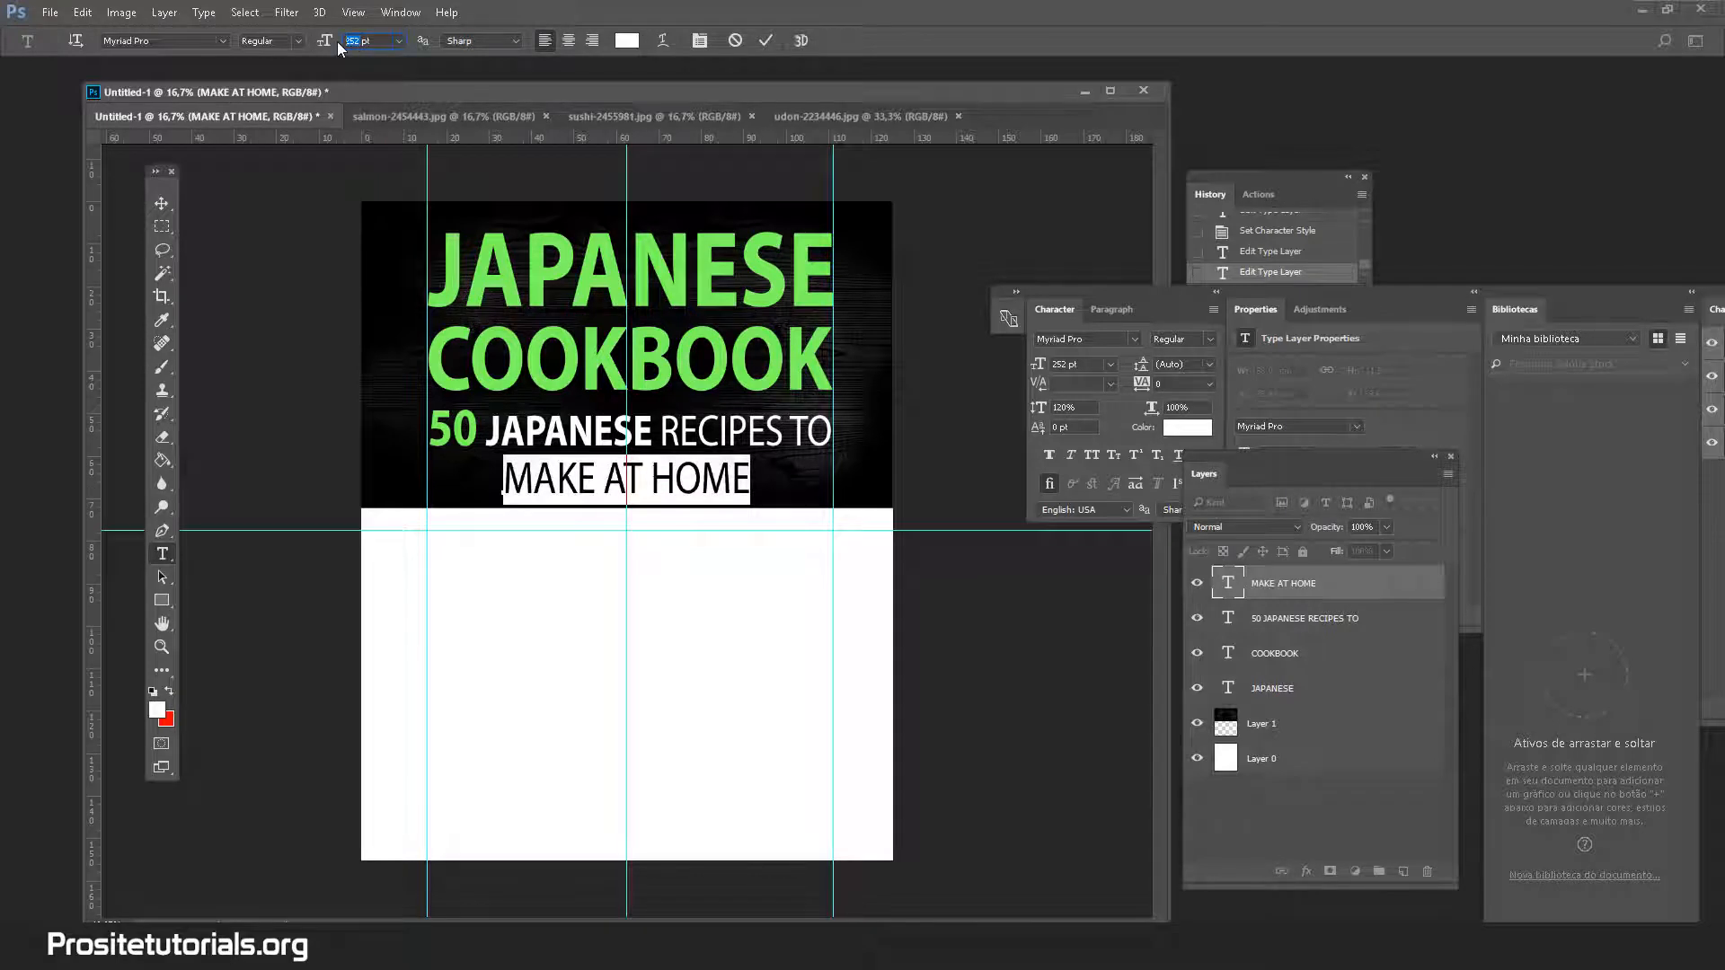
Set MAKE AT HOME to 245 pt, undo a stray wood-band move, and nudge it up
{"action": "type", "text": "245"}
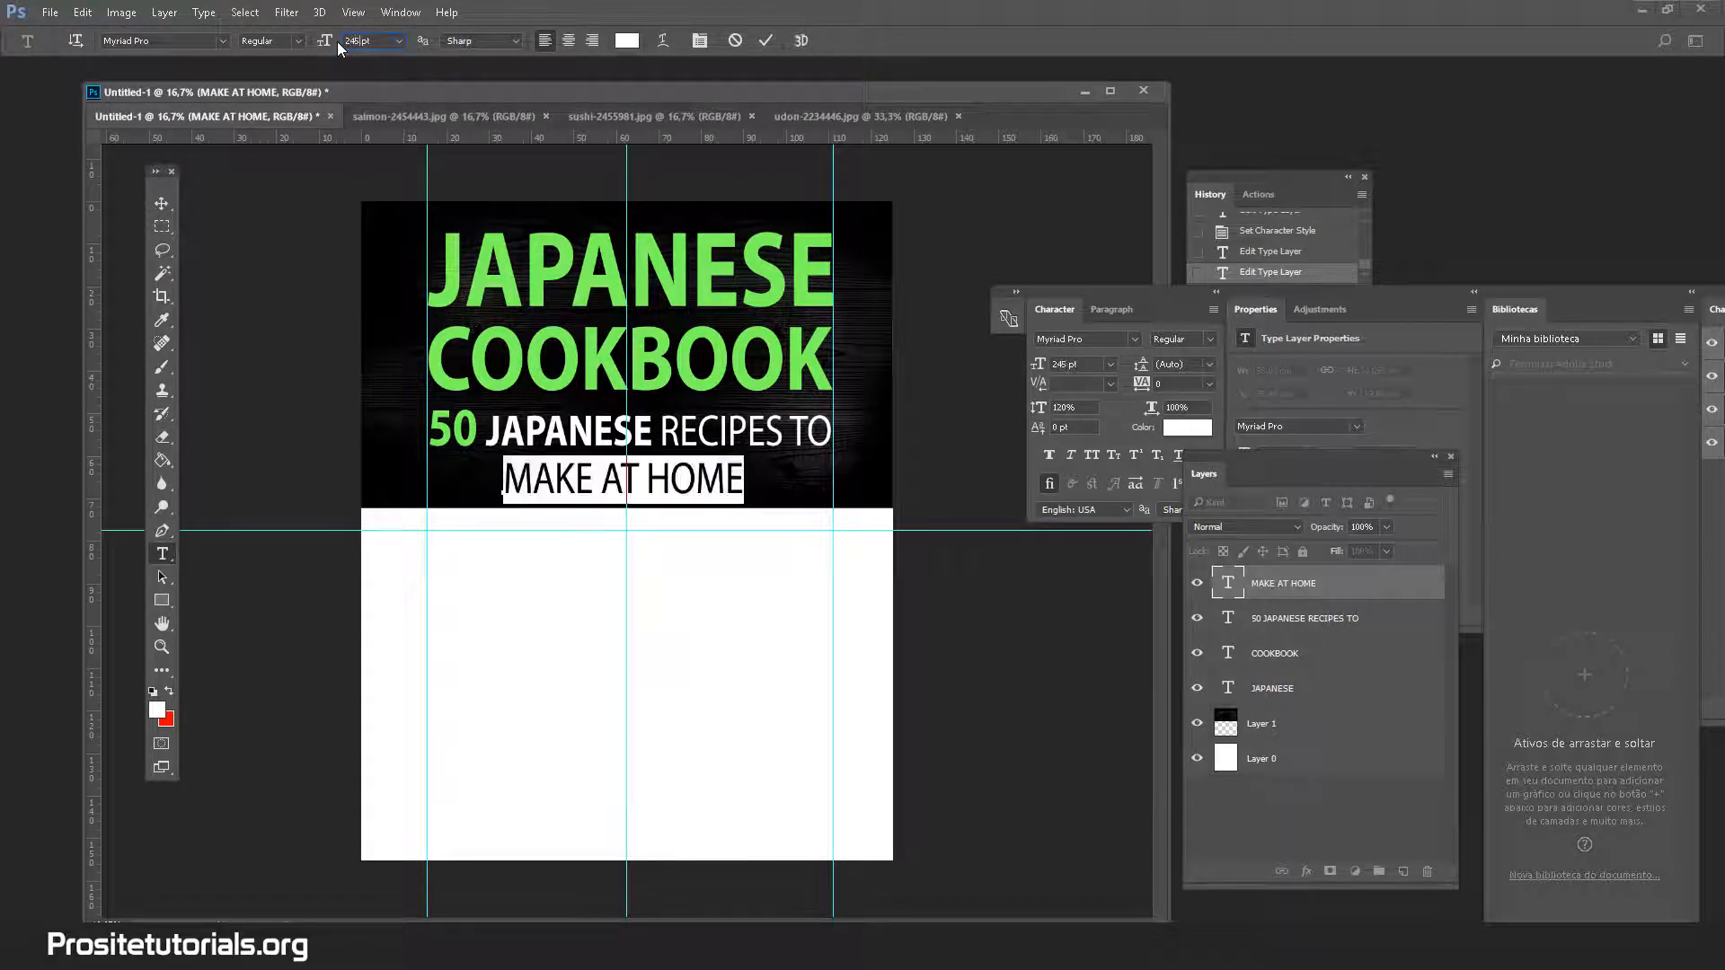
{"action": "left_click", "coordinate": [161, 204]}
{"action": "left_click_drag", "start_coordinate": [551, 474], "coordinate": [552, 475]}
{"action": "left_click_drag", "start_coordinate": [720, 504], "coordinate": [699, 491]}
{"action": "key", "text": "ctrl+z"}
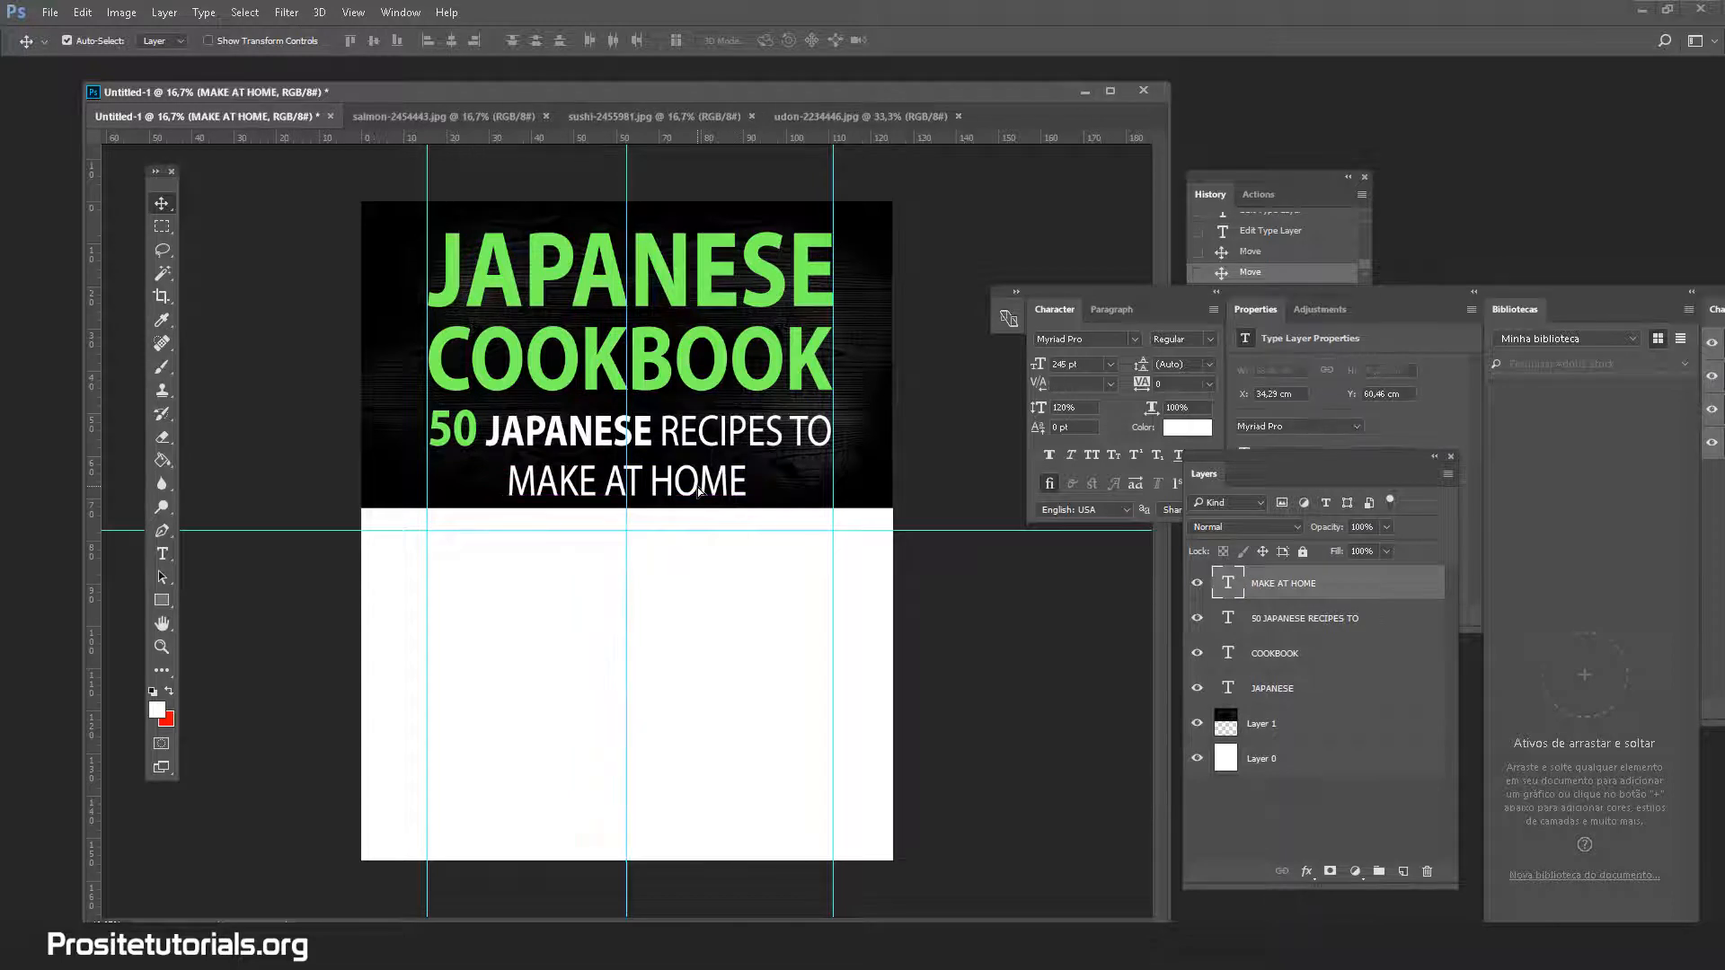
{"action": "key", "text": "Up"}
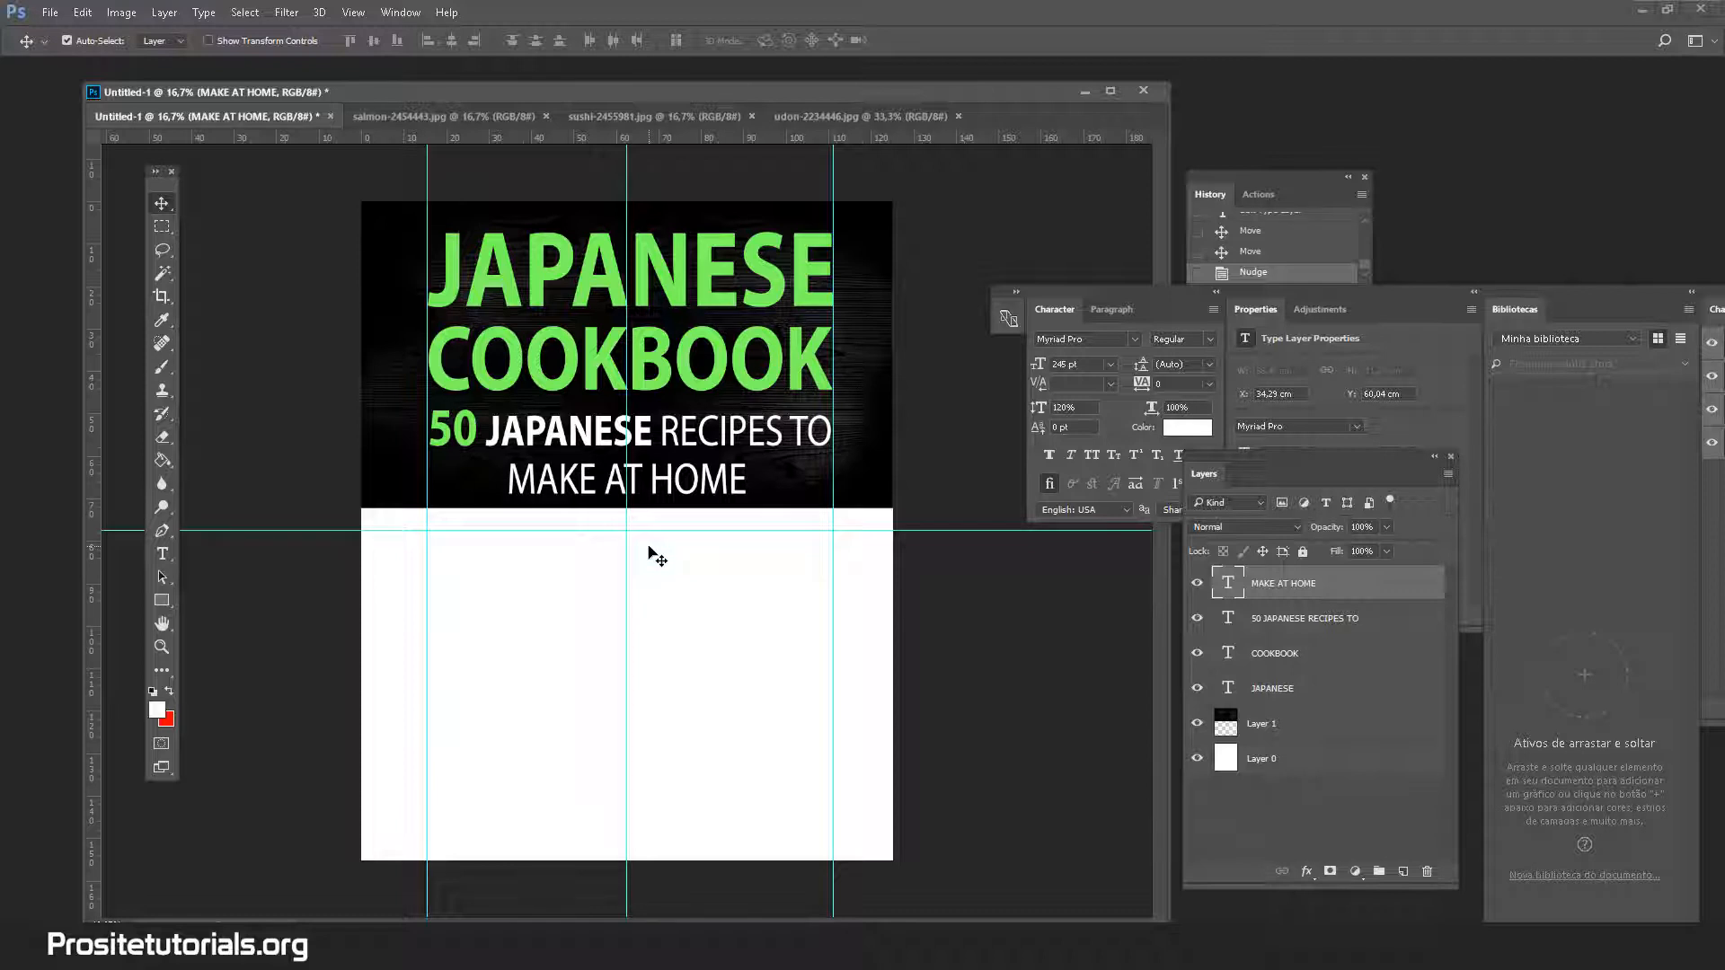
Select the JAPANESE and COOKBOOK title layers together and nudge them up
{"action": "left_click", "coordinate": [1330, 657]}
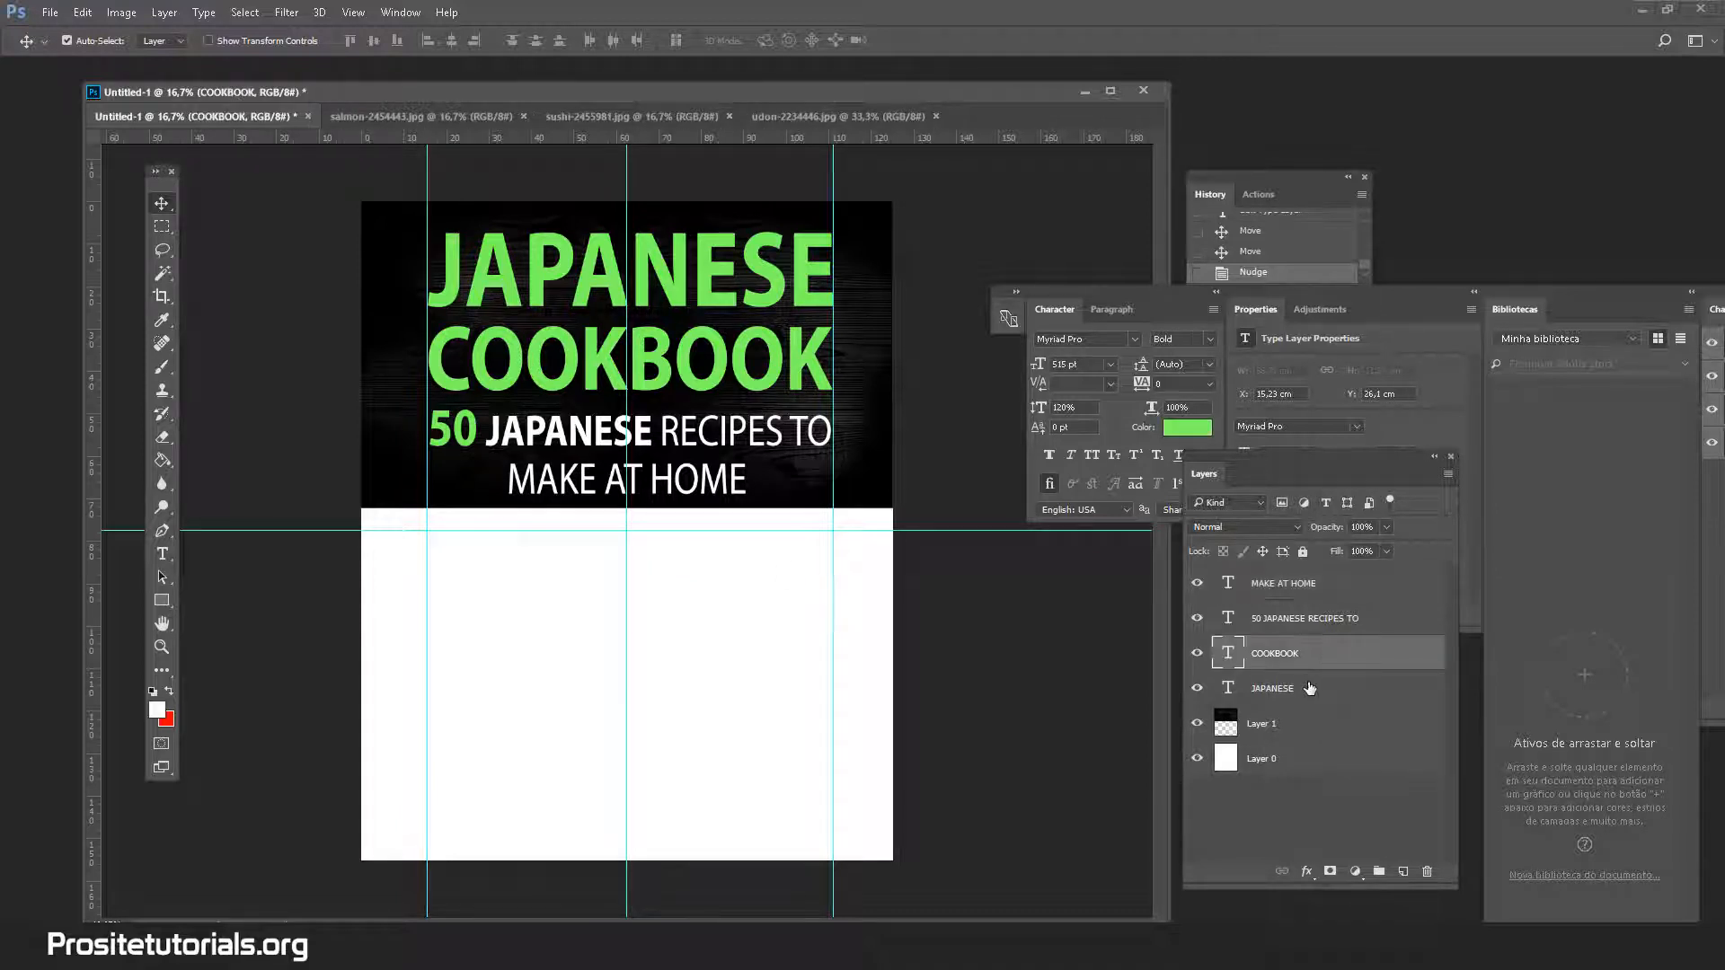
{"action": "left_click", "coordinate": [1307, 690], "text": "ctrl"}
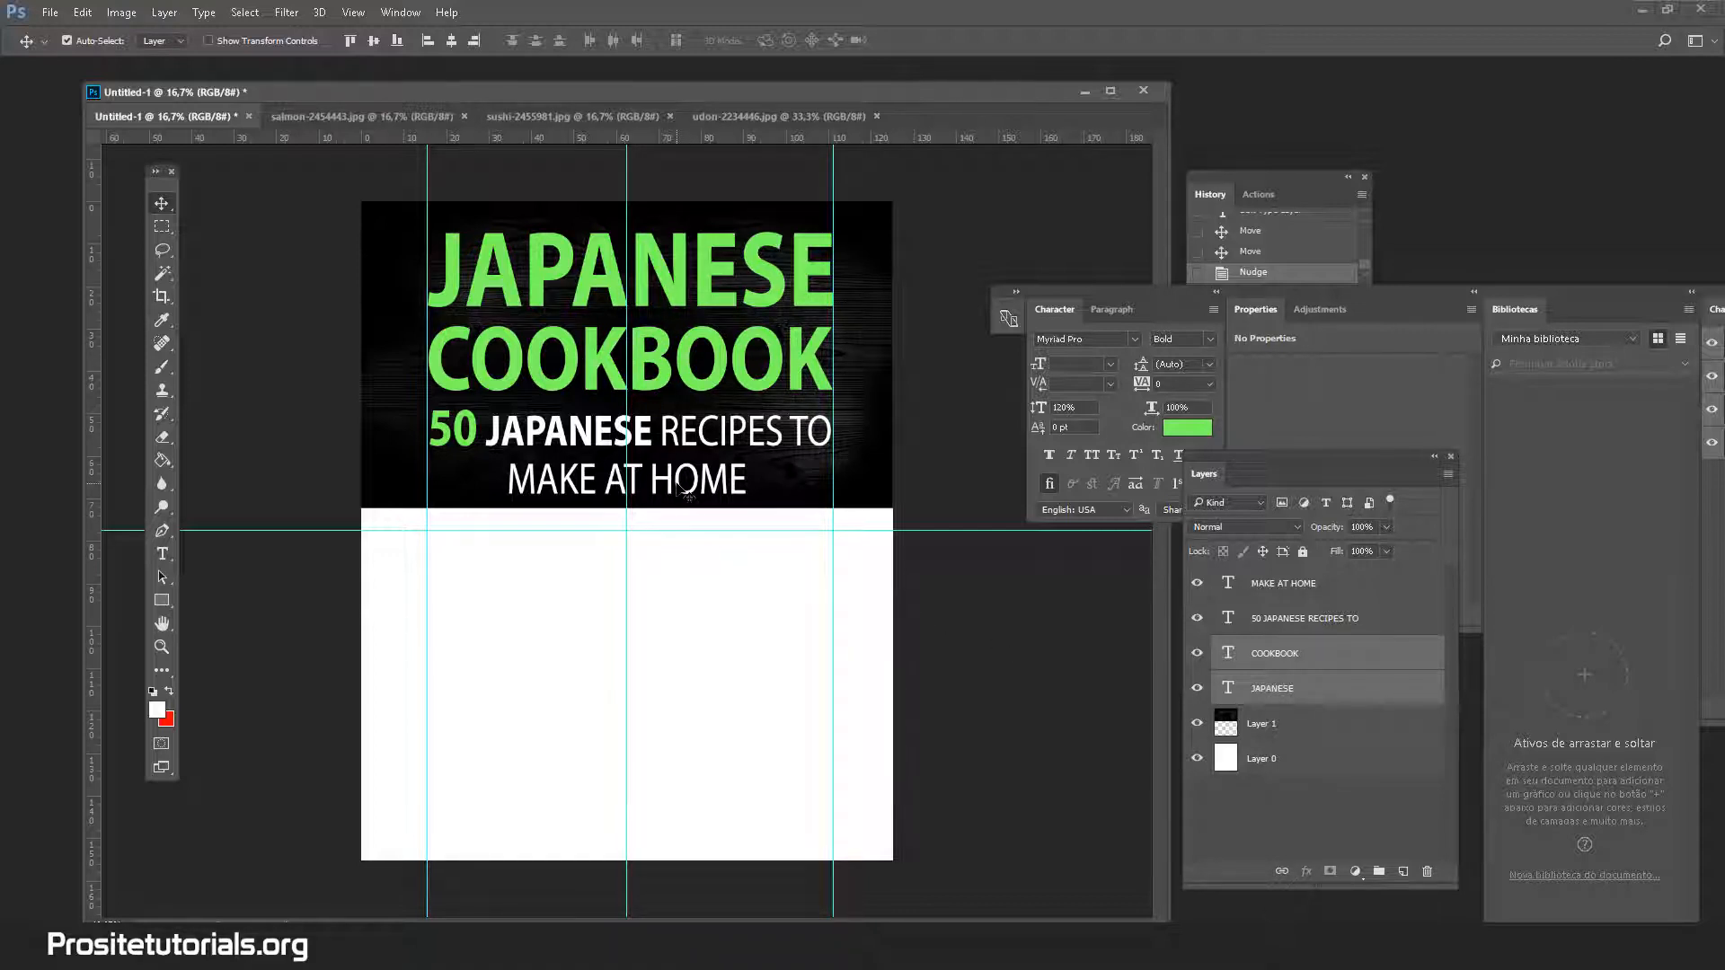
{"action": "key", "text": "shift+Up"}
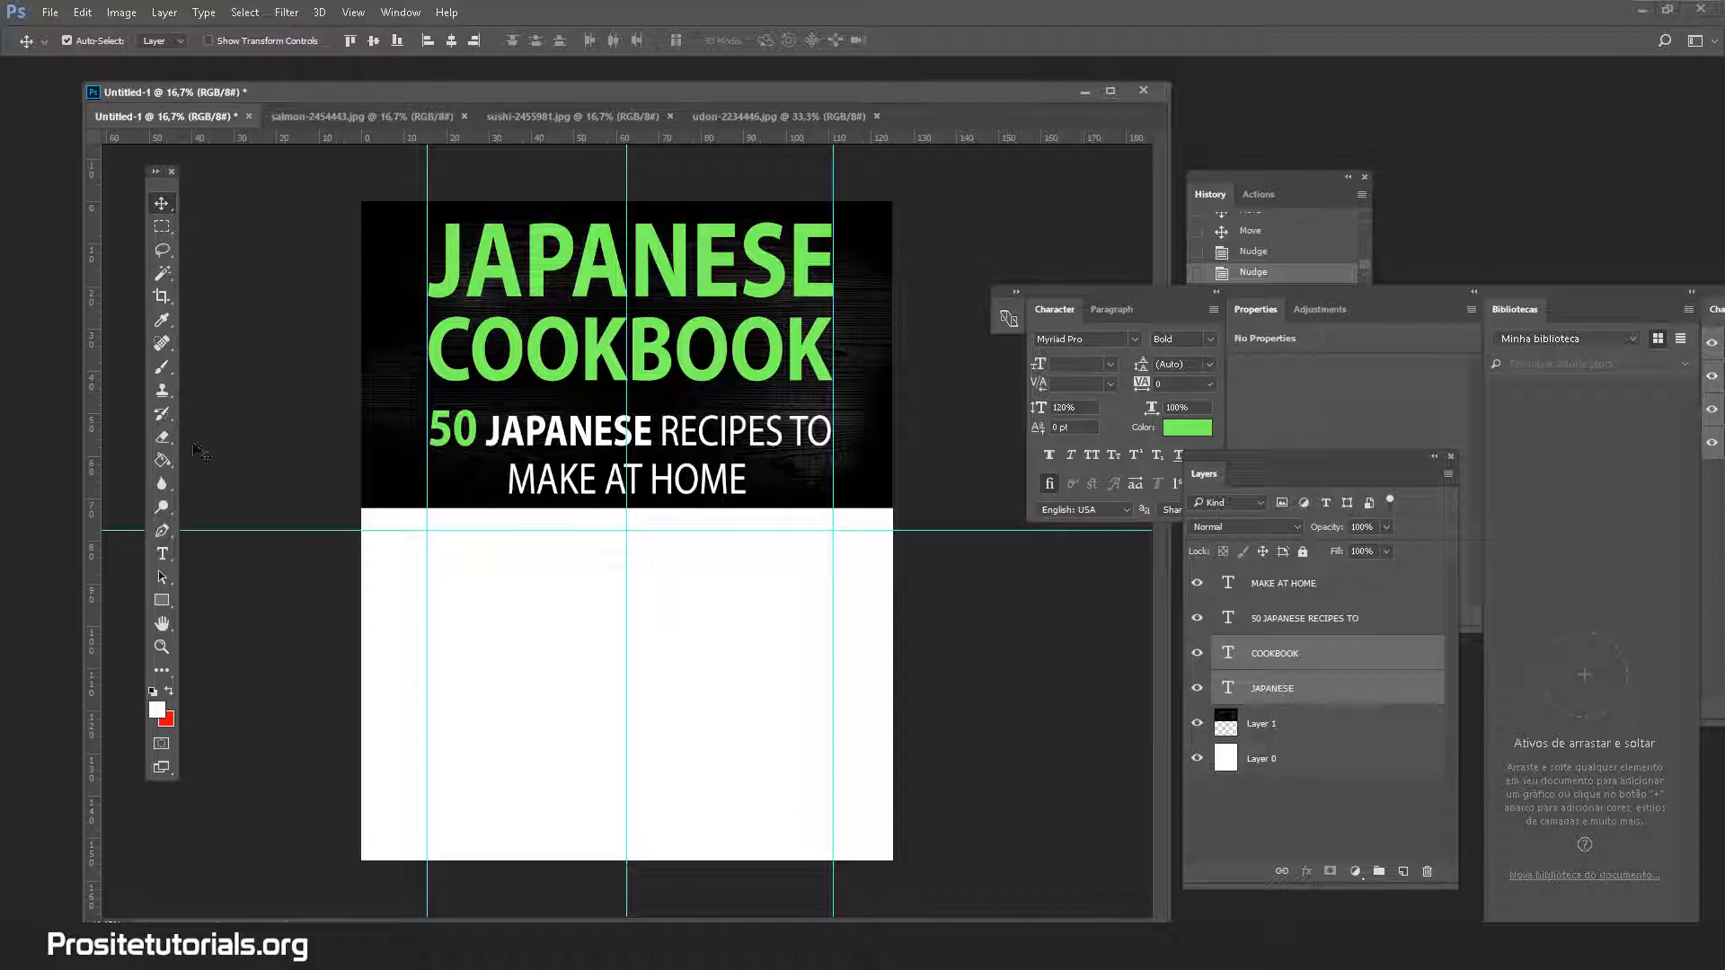
{"action": "left_click", "coordinate": [162, 226]}
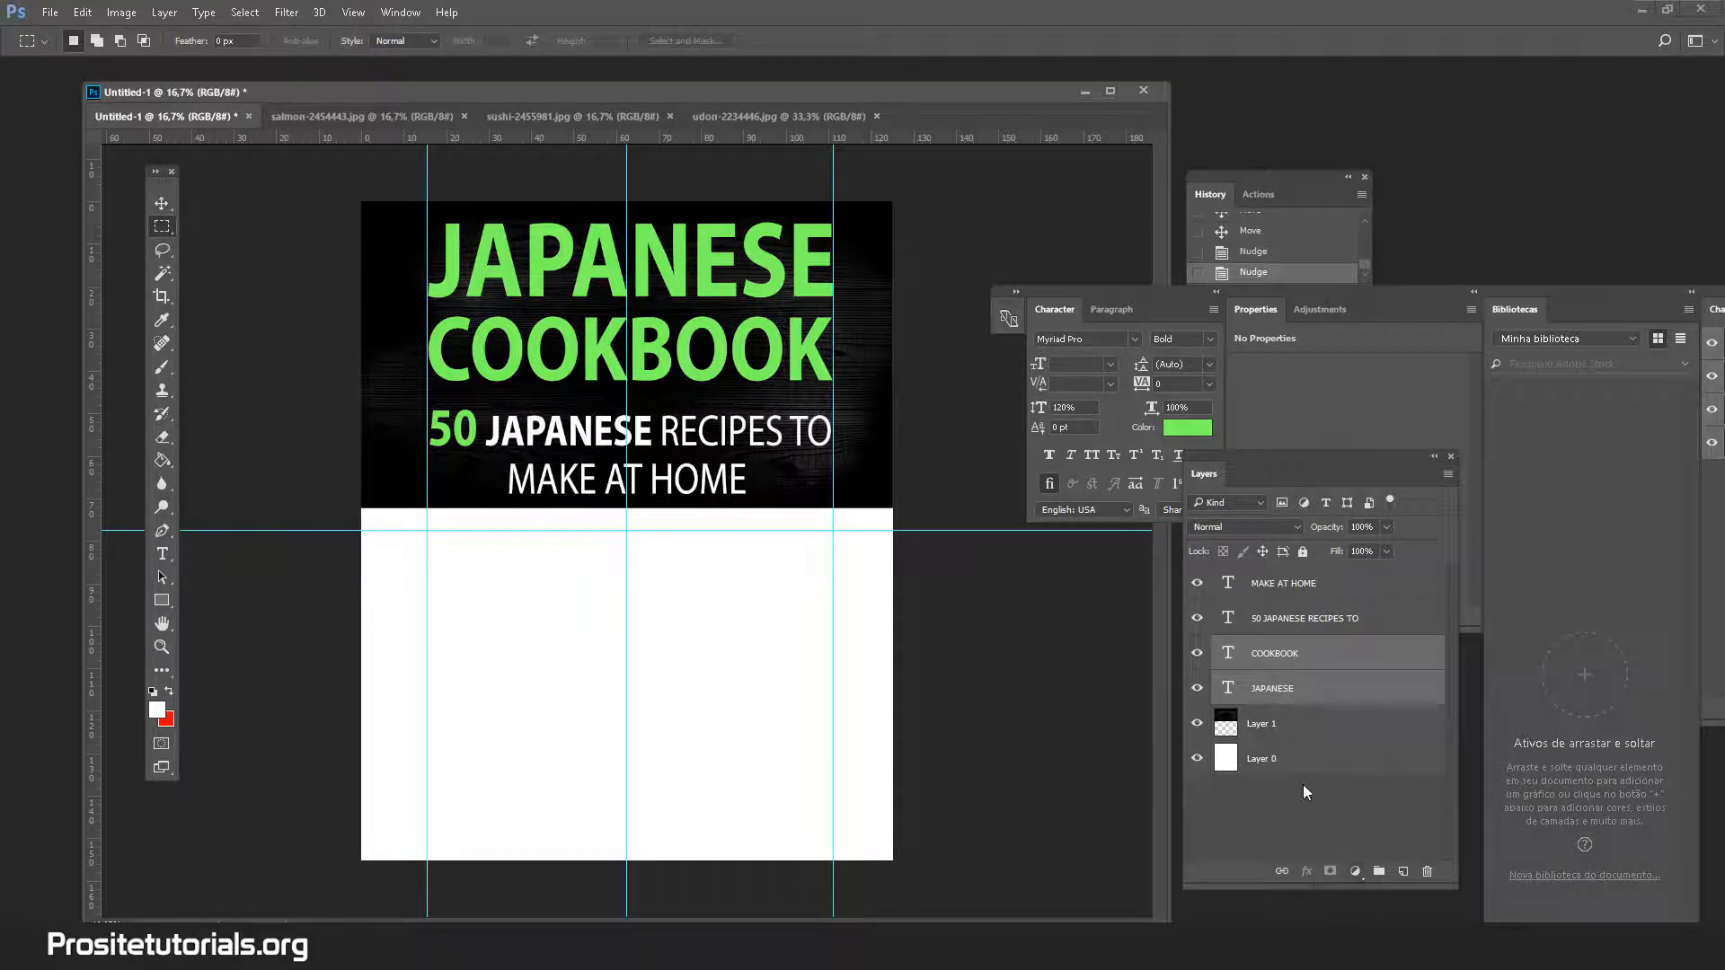
Add a new layer below JAPANESE and marquee a thin strip under COOKBOOK
{"action": "left_click", "coordinate": [1321, 688]}
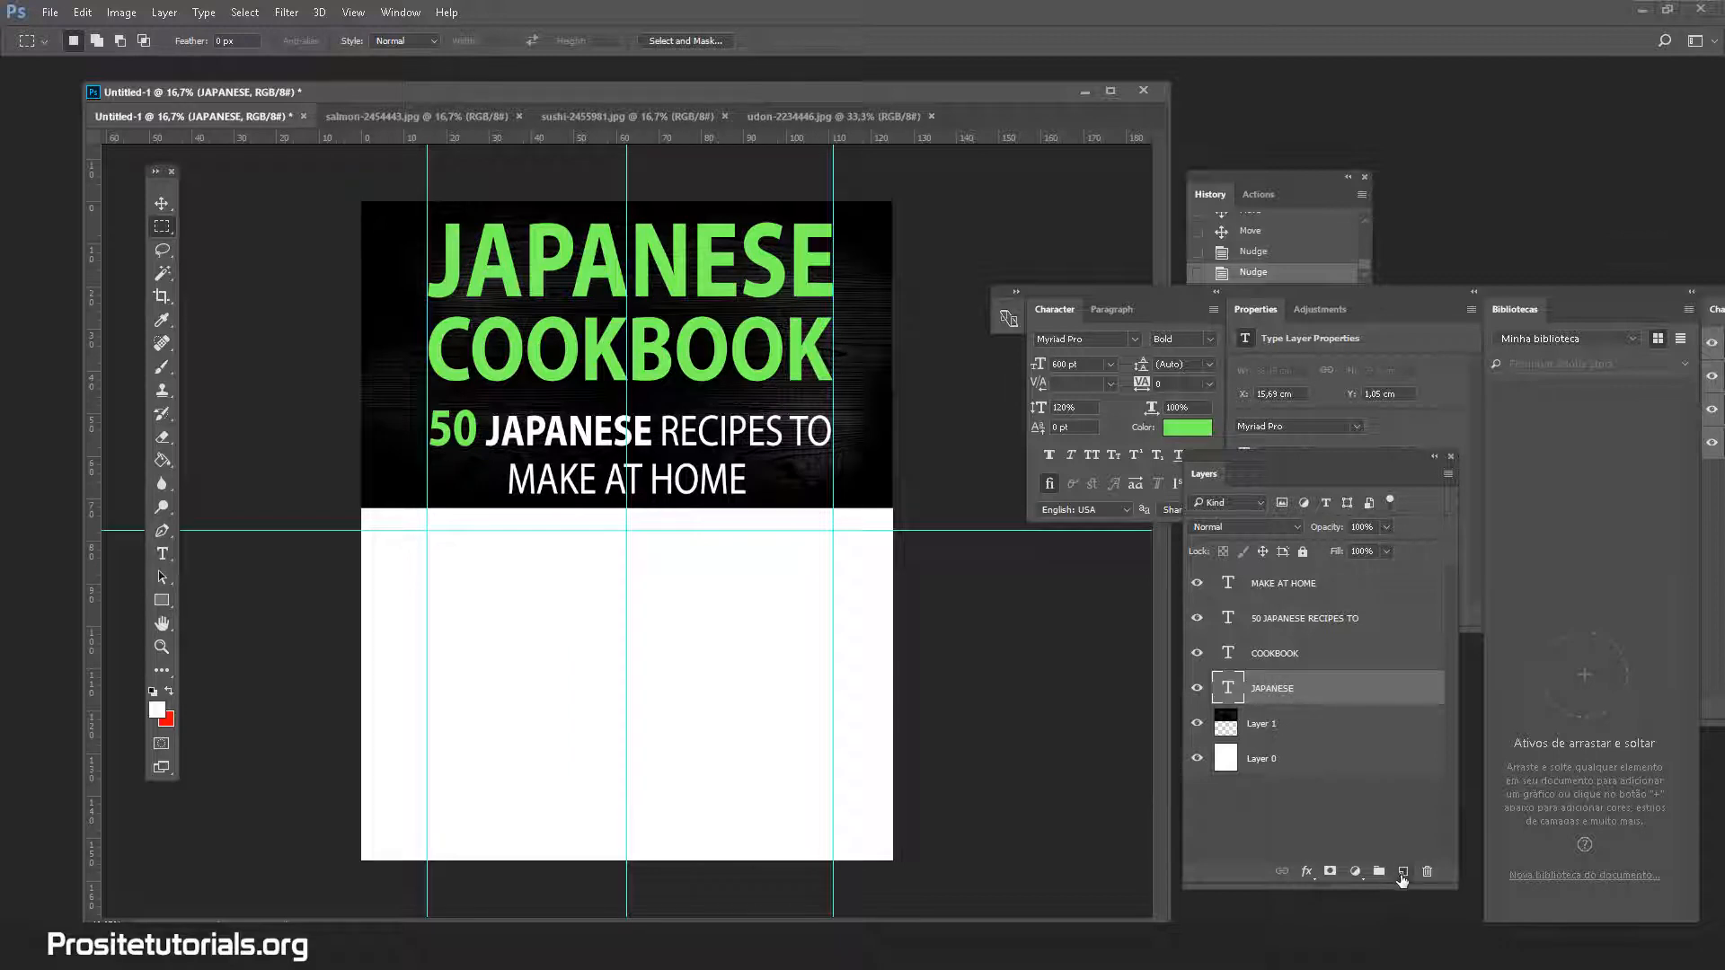
{"action": "left_click", "coordinate": [1401, 878]}
{"action": "left_click_drag", "start_coordinate": [1306, 691], "coordinate": [1306, 742]}
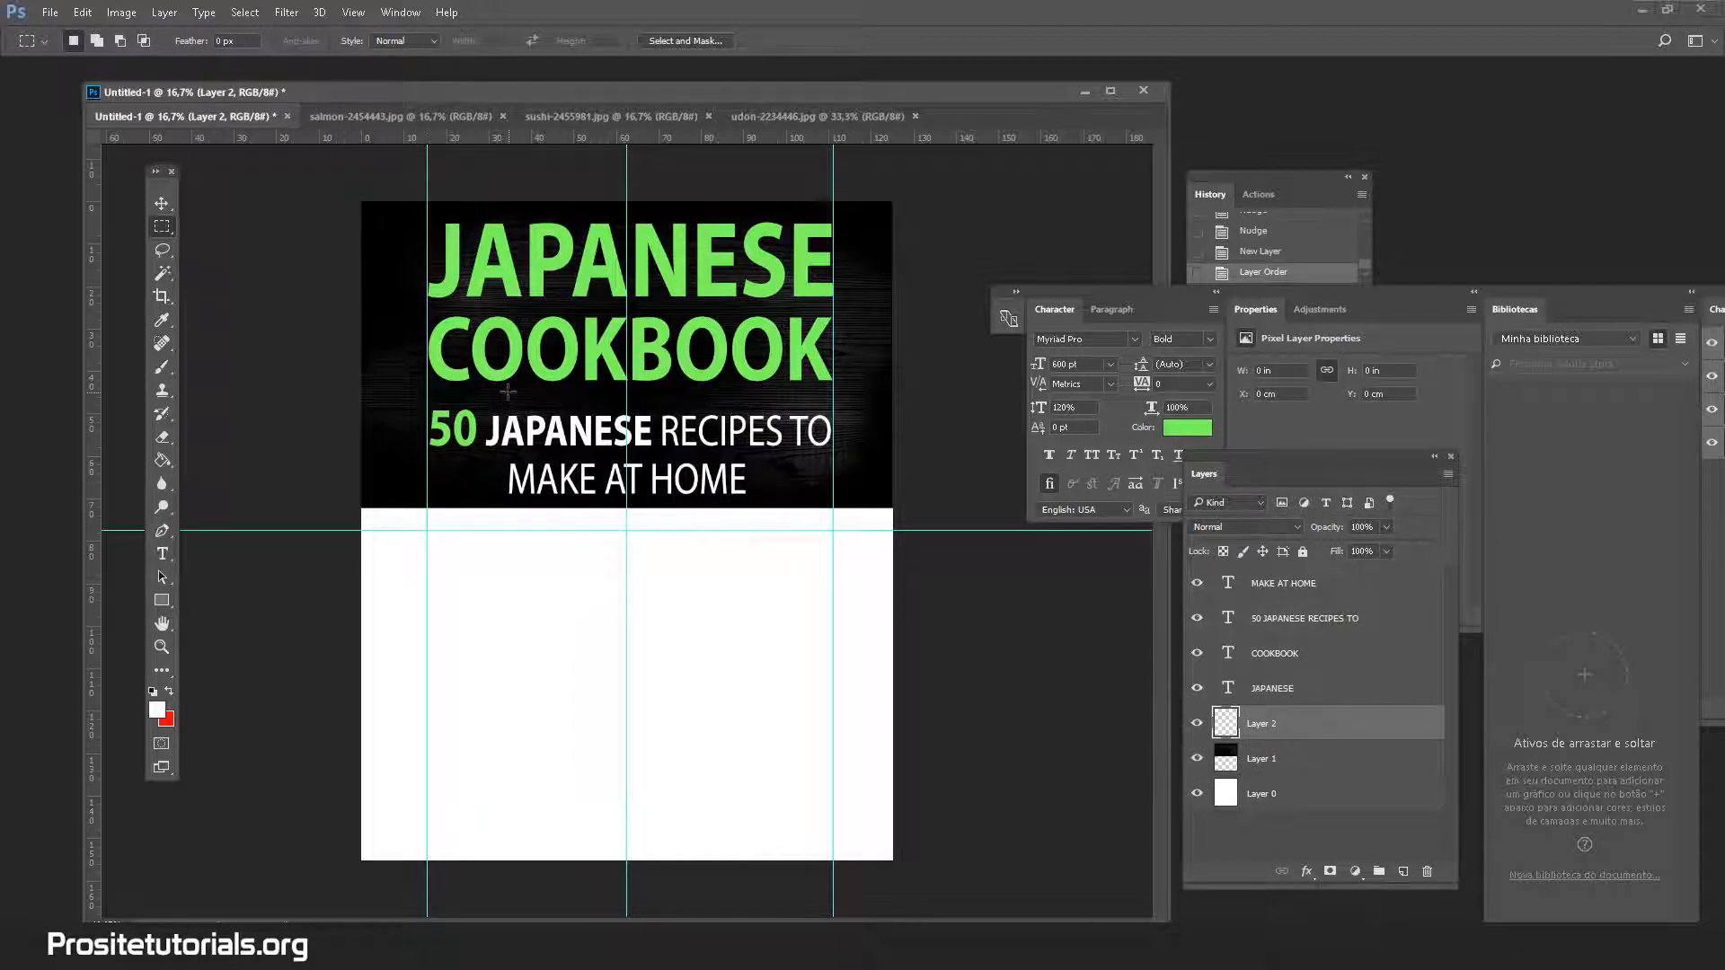
{"action": "left_click_drag", "start_coordinate": [585, 400], "coordinate": [780, 396]}
Fill the strip with white and deselect
{"action": "left_click", "coordinate": [163, 463]}
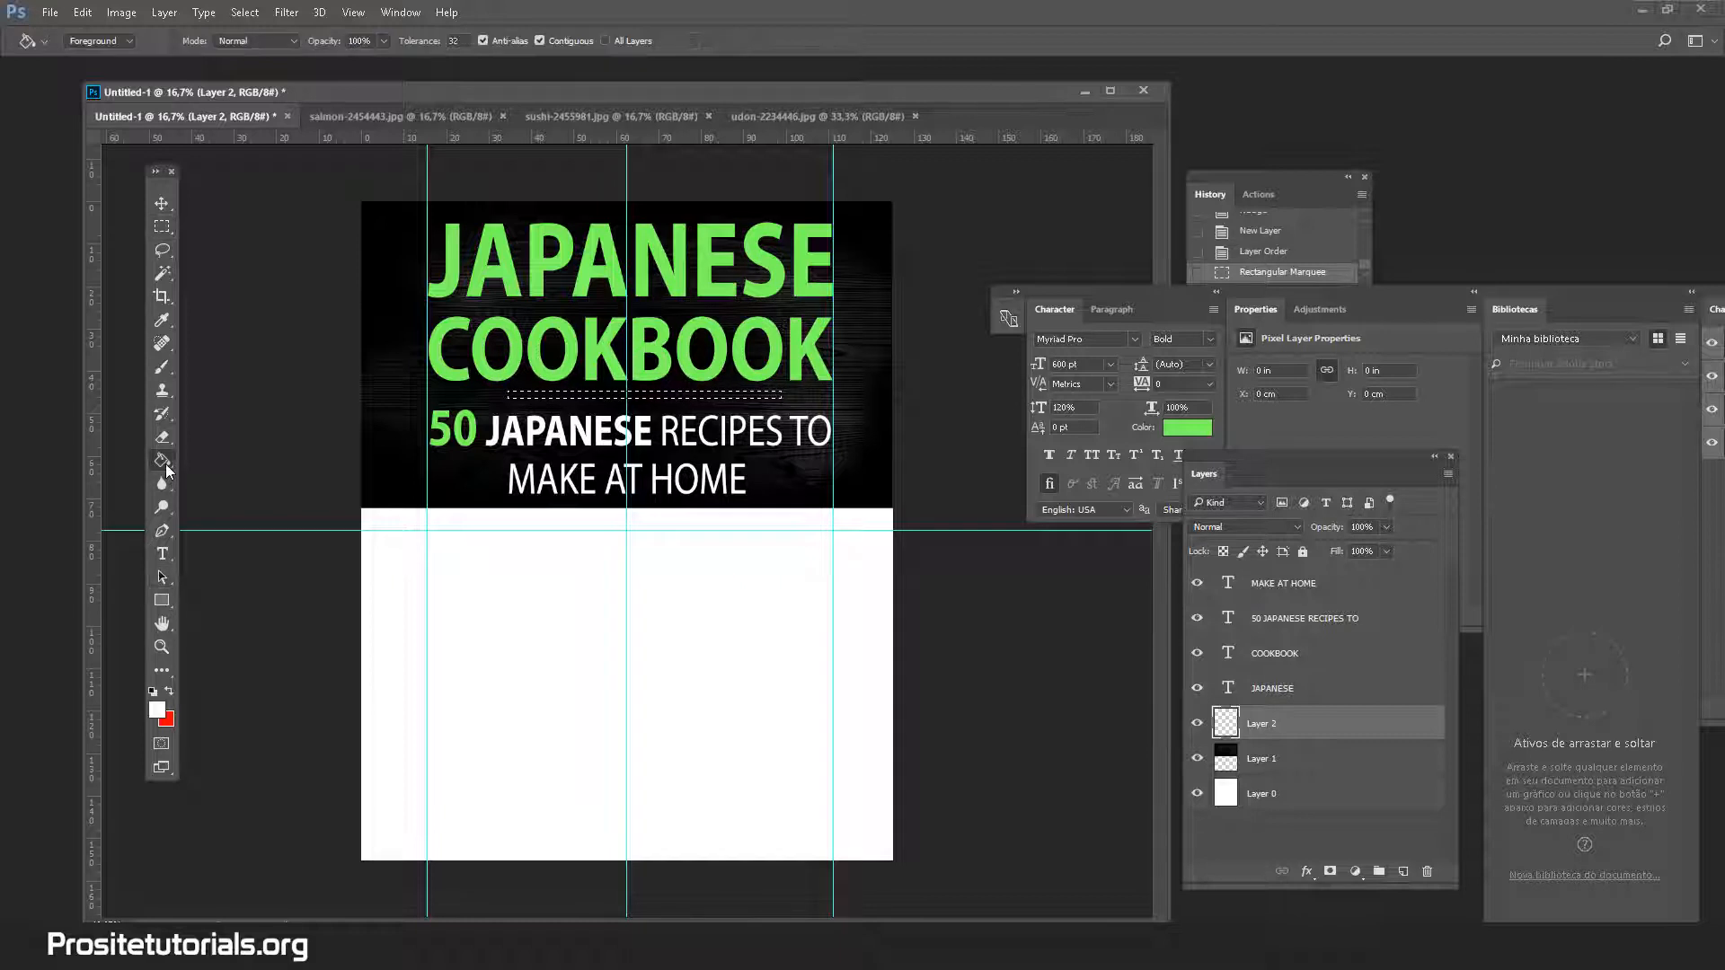
{"action": "left_click", "coordinate": [156, 711]}
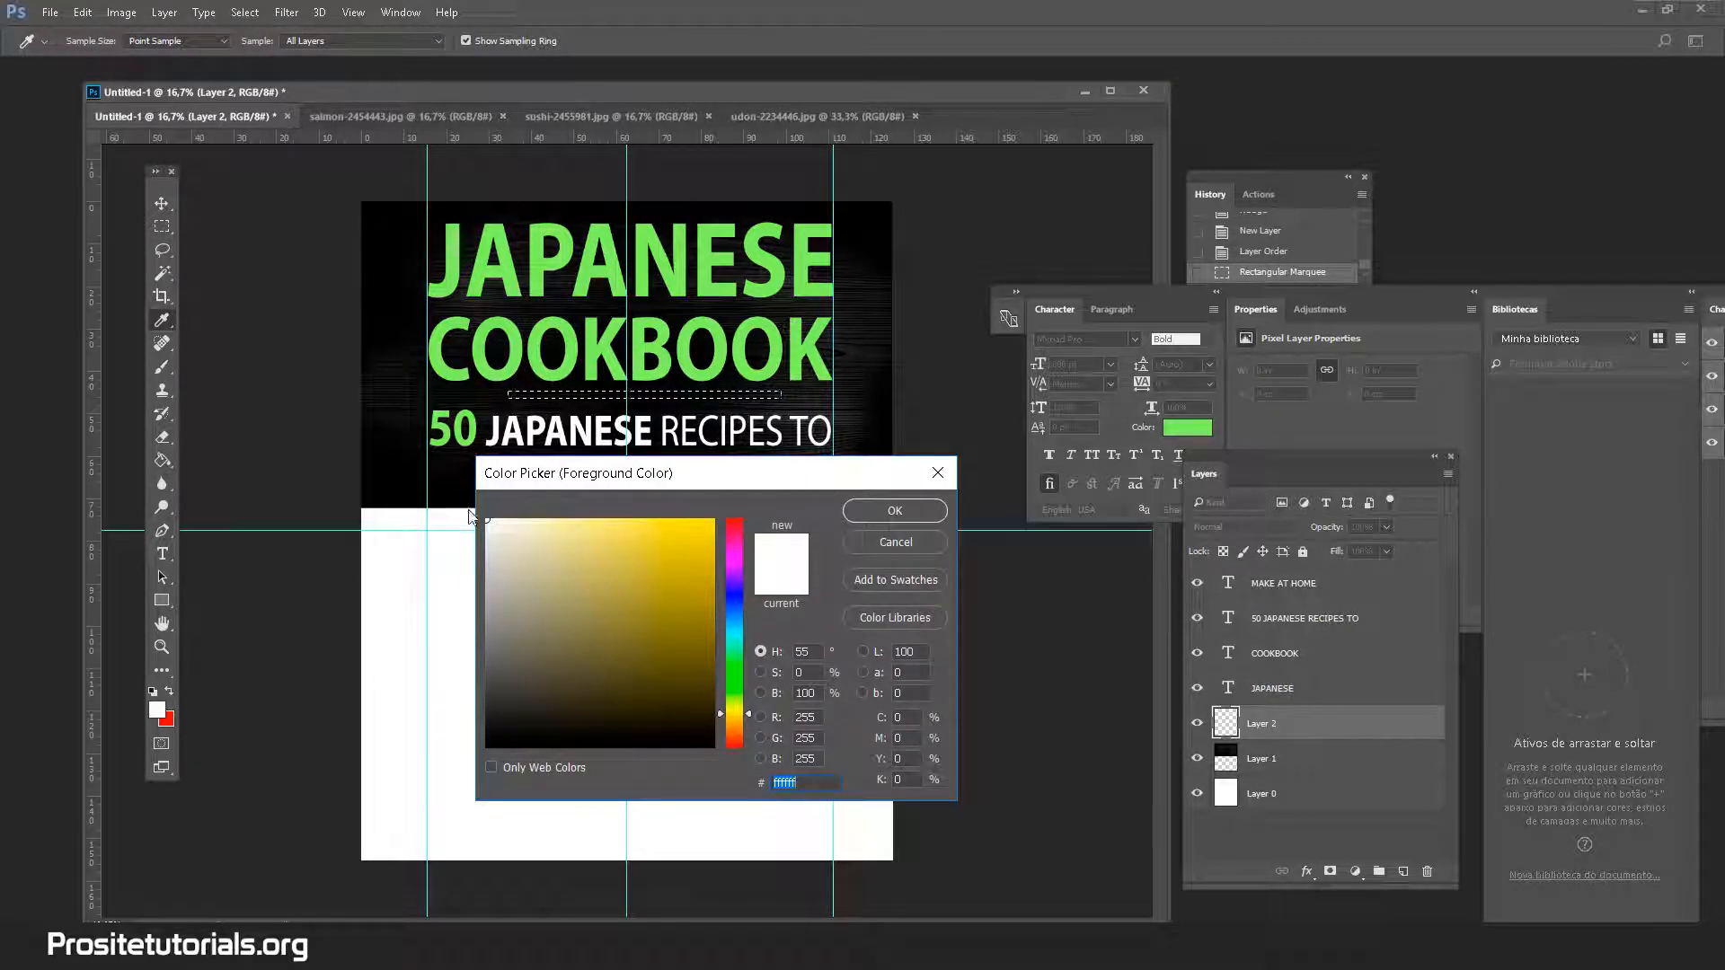
{"action": "left_click", "coordinate": [861, 505]}
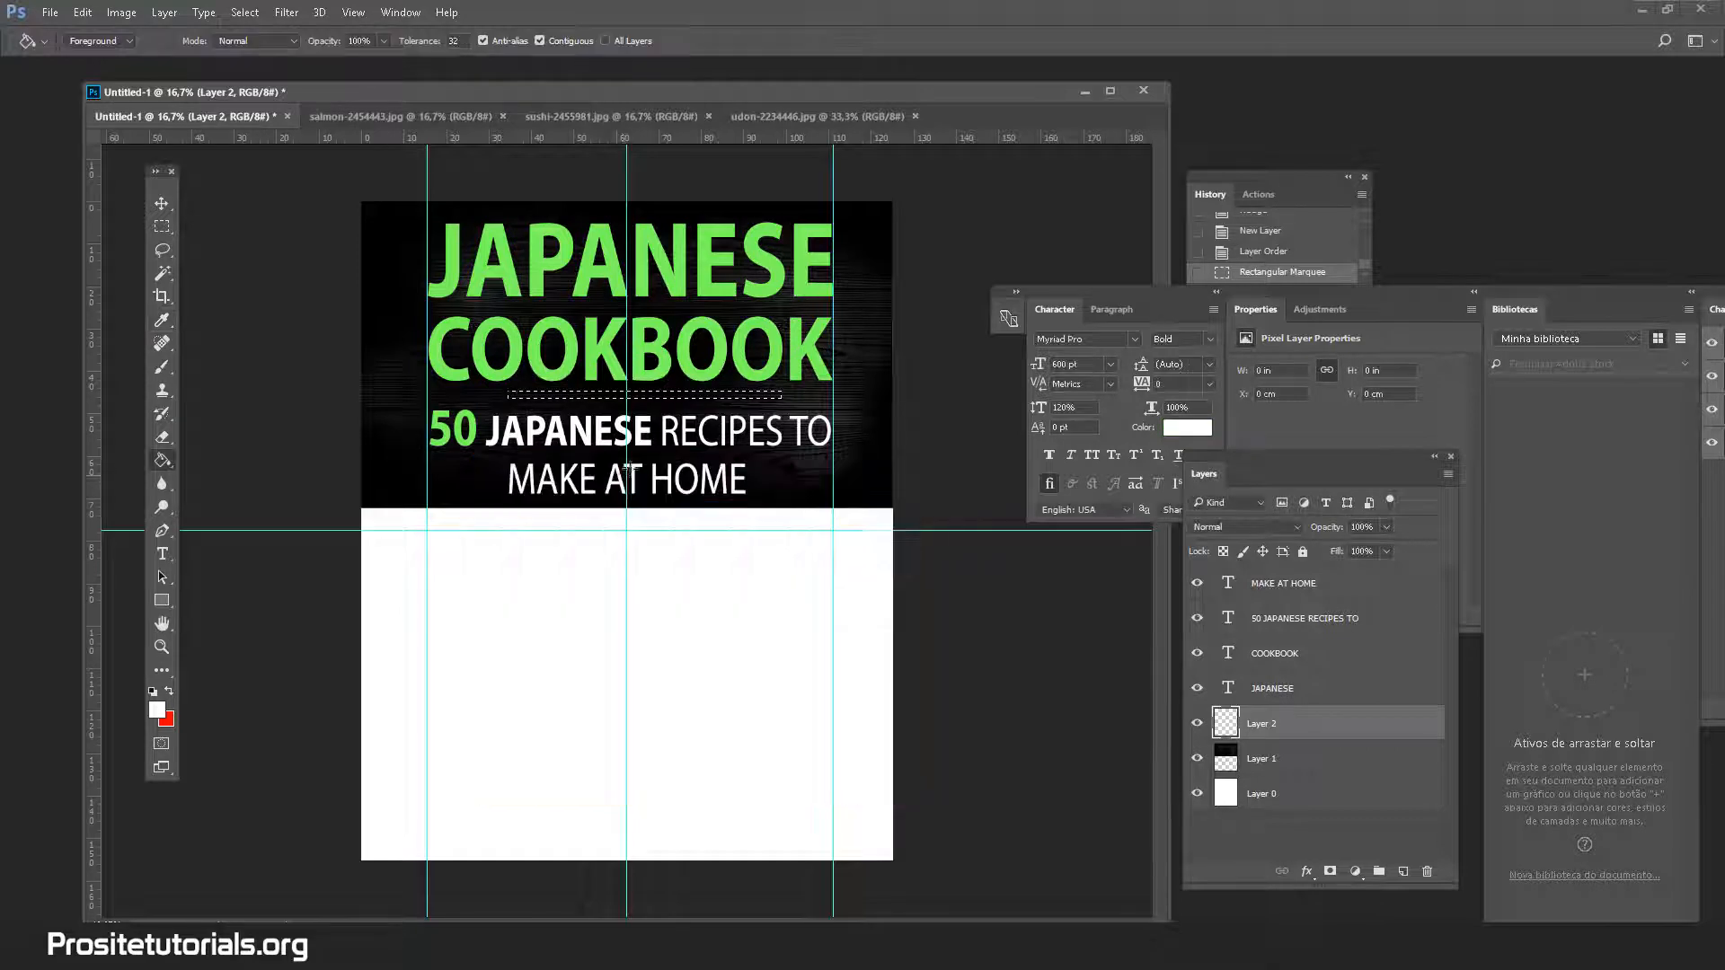
{"action": "left_click", "coordinate": [534, 393]}
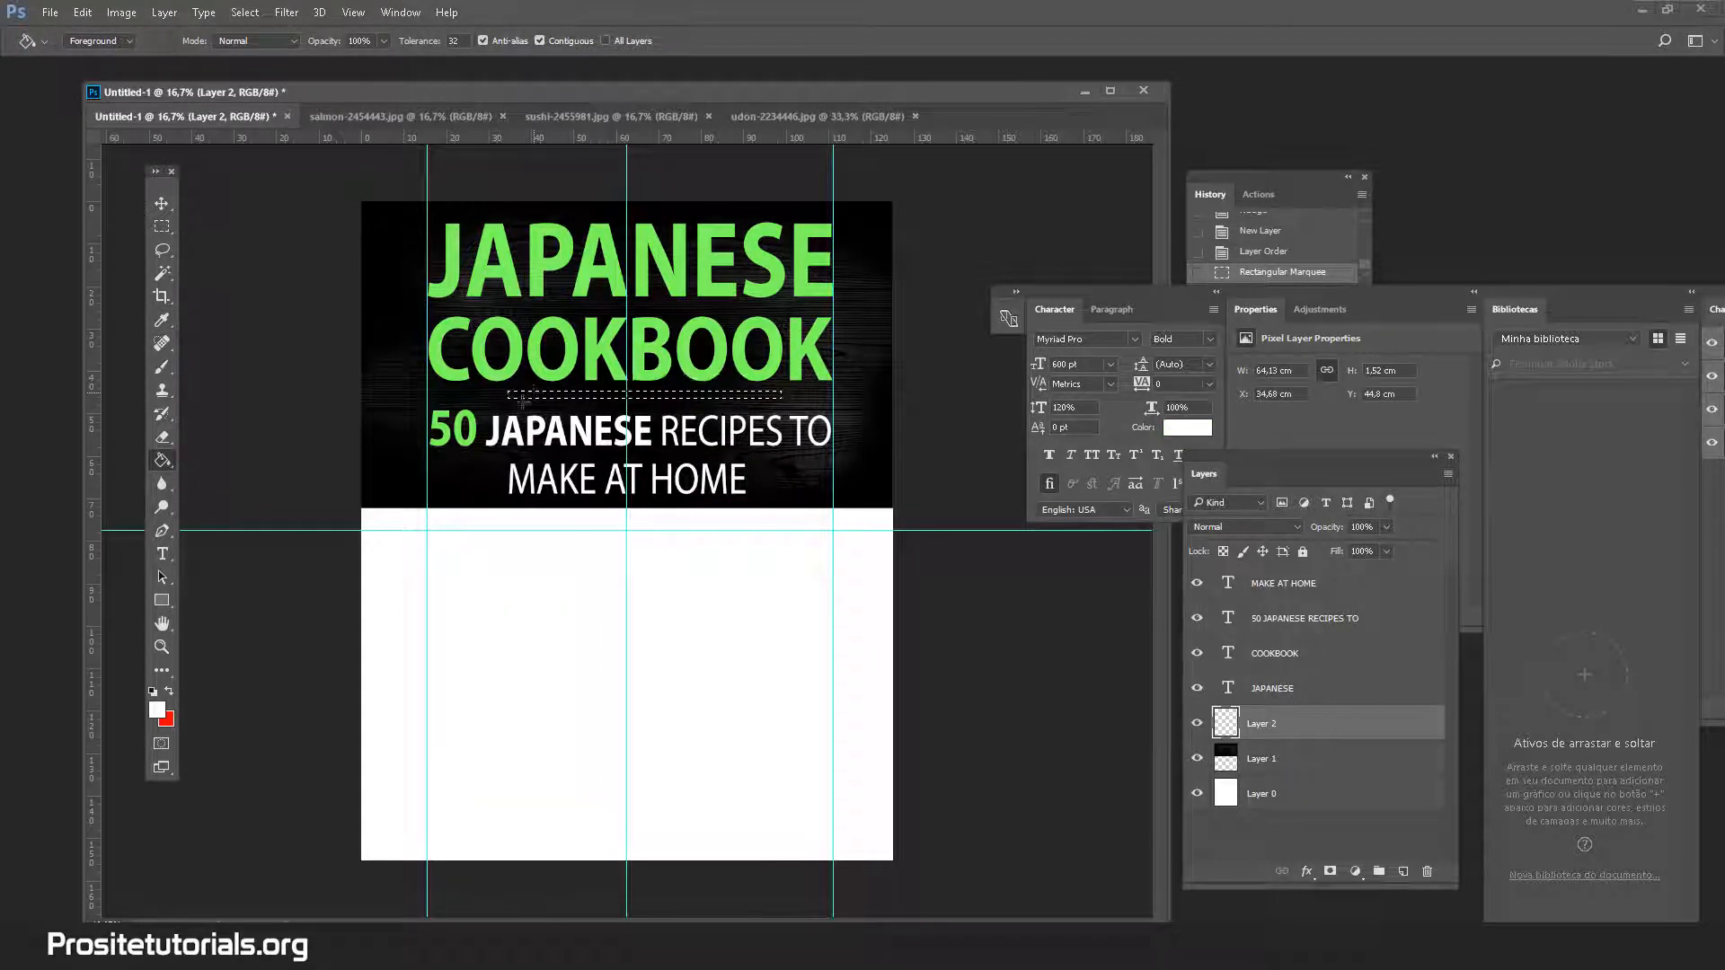
{"action": "left_click", "coordinate": [163, 273]}
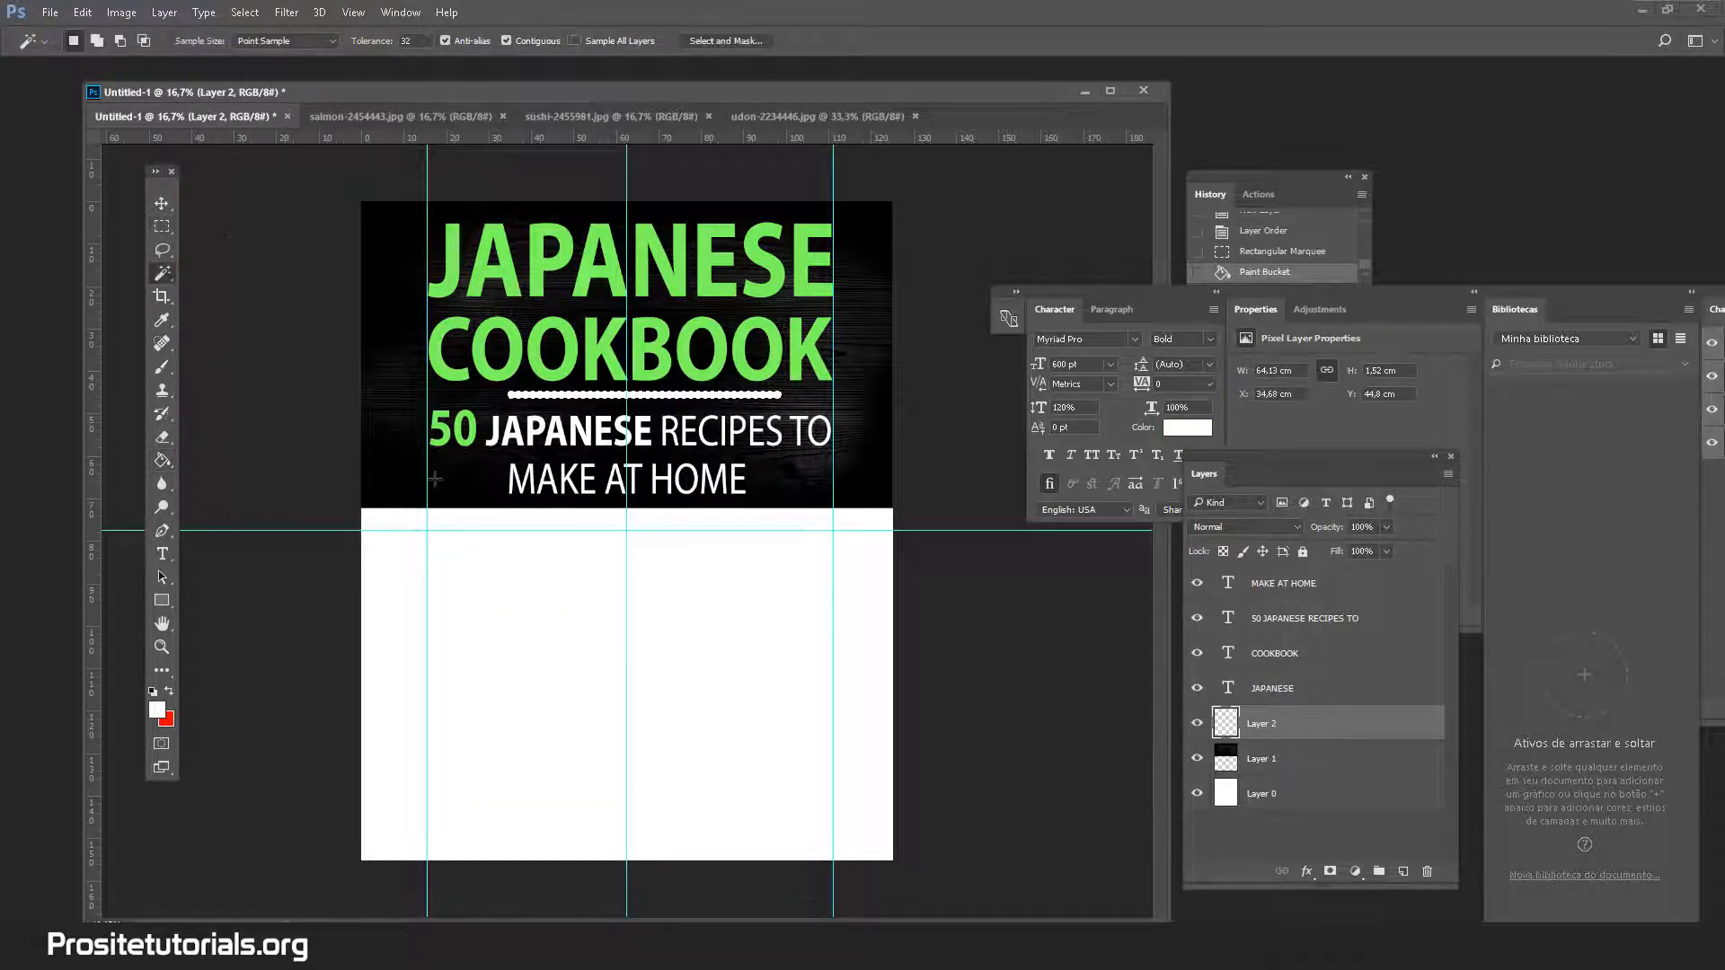
{"action": "key", "text": "ctrl+d"}
Shrink the white bar on Layer 2 to about 67% of its height and nudge it into place
{"action": "key", "text": "v"}
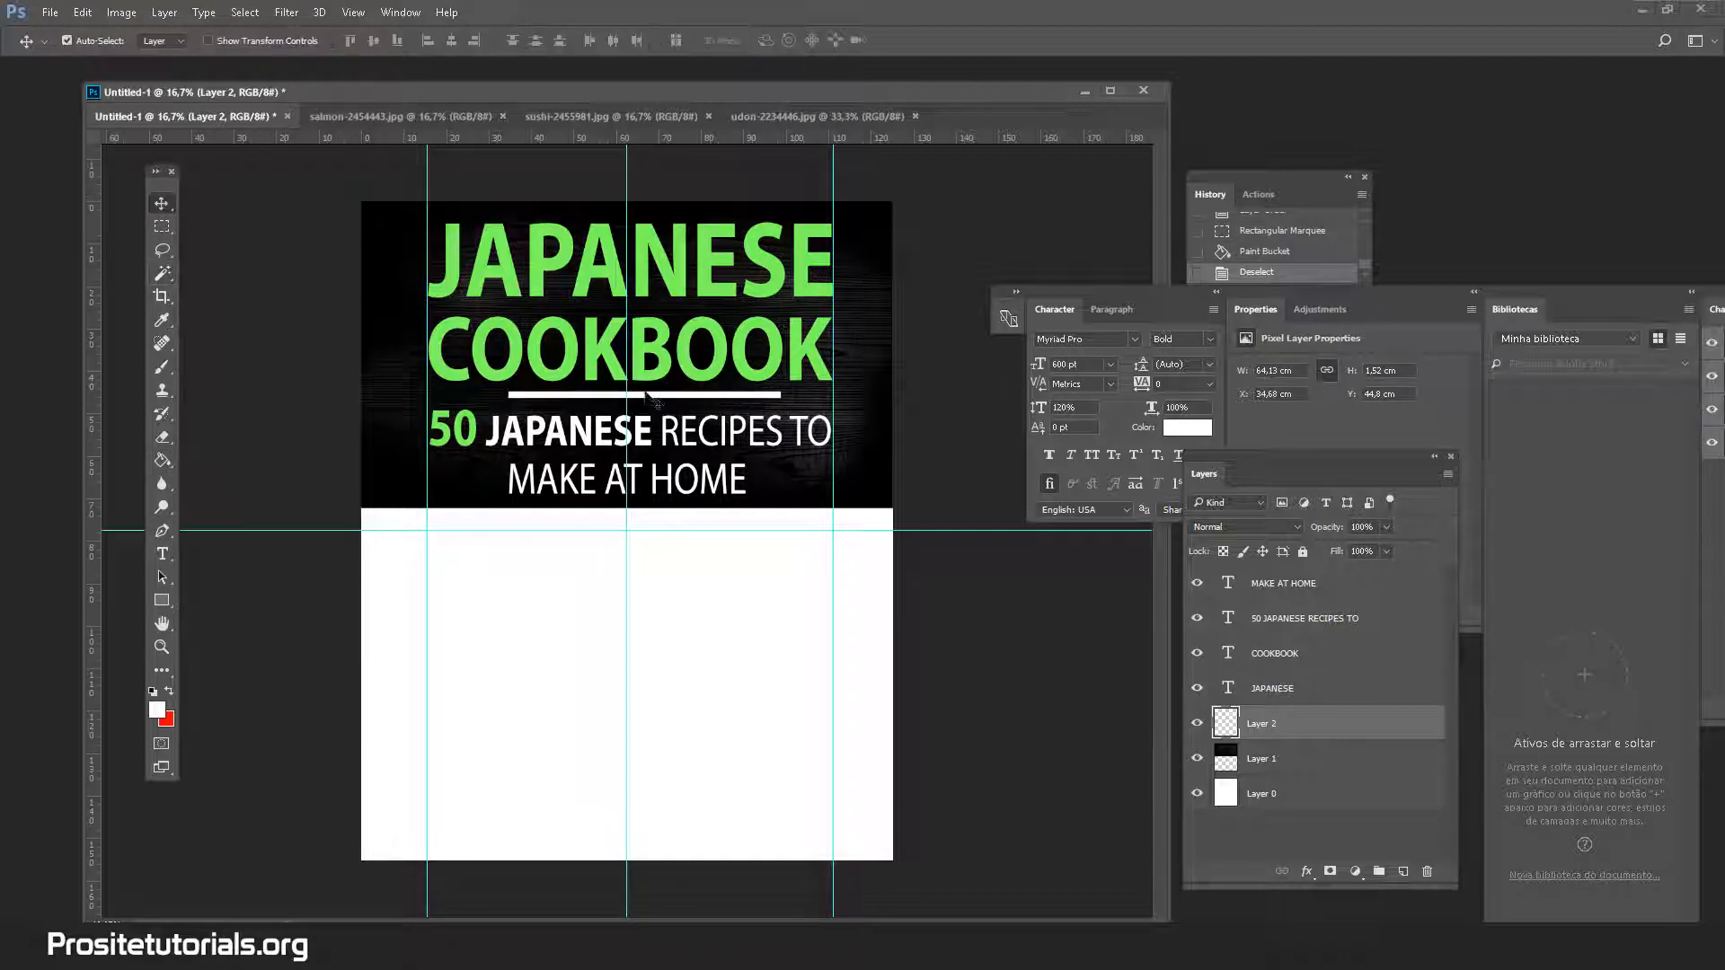
{"action": "left_click", "coordinate": [162, 647]}
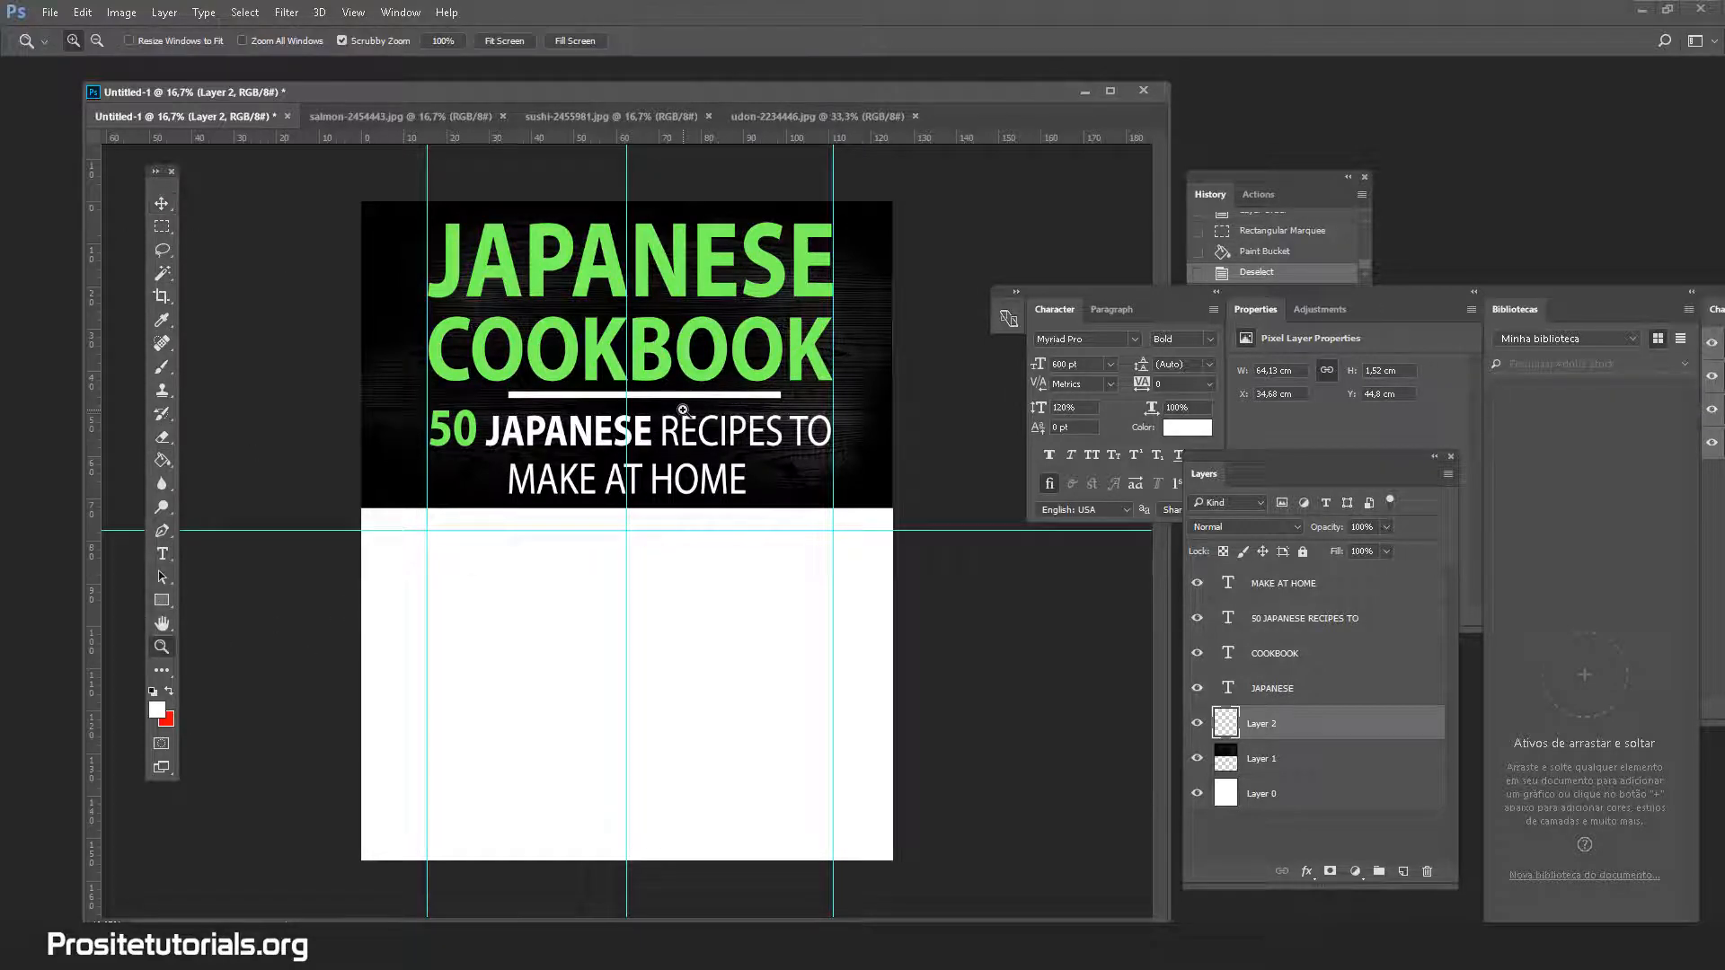
{"action": "left_click", "coordinate": [683, 410]}
{"action": "left_click", "coordinate": [683, 409]}
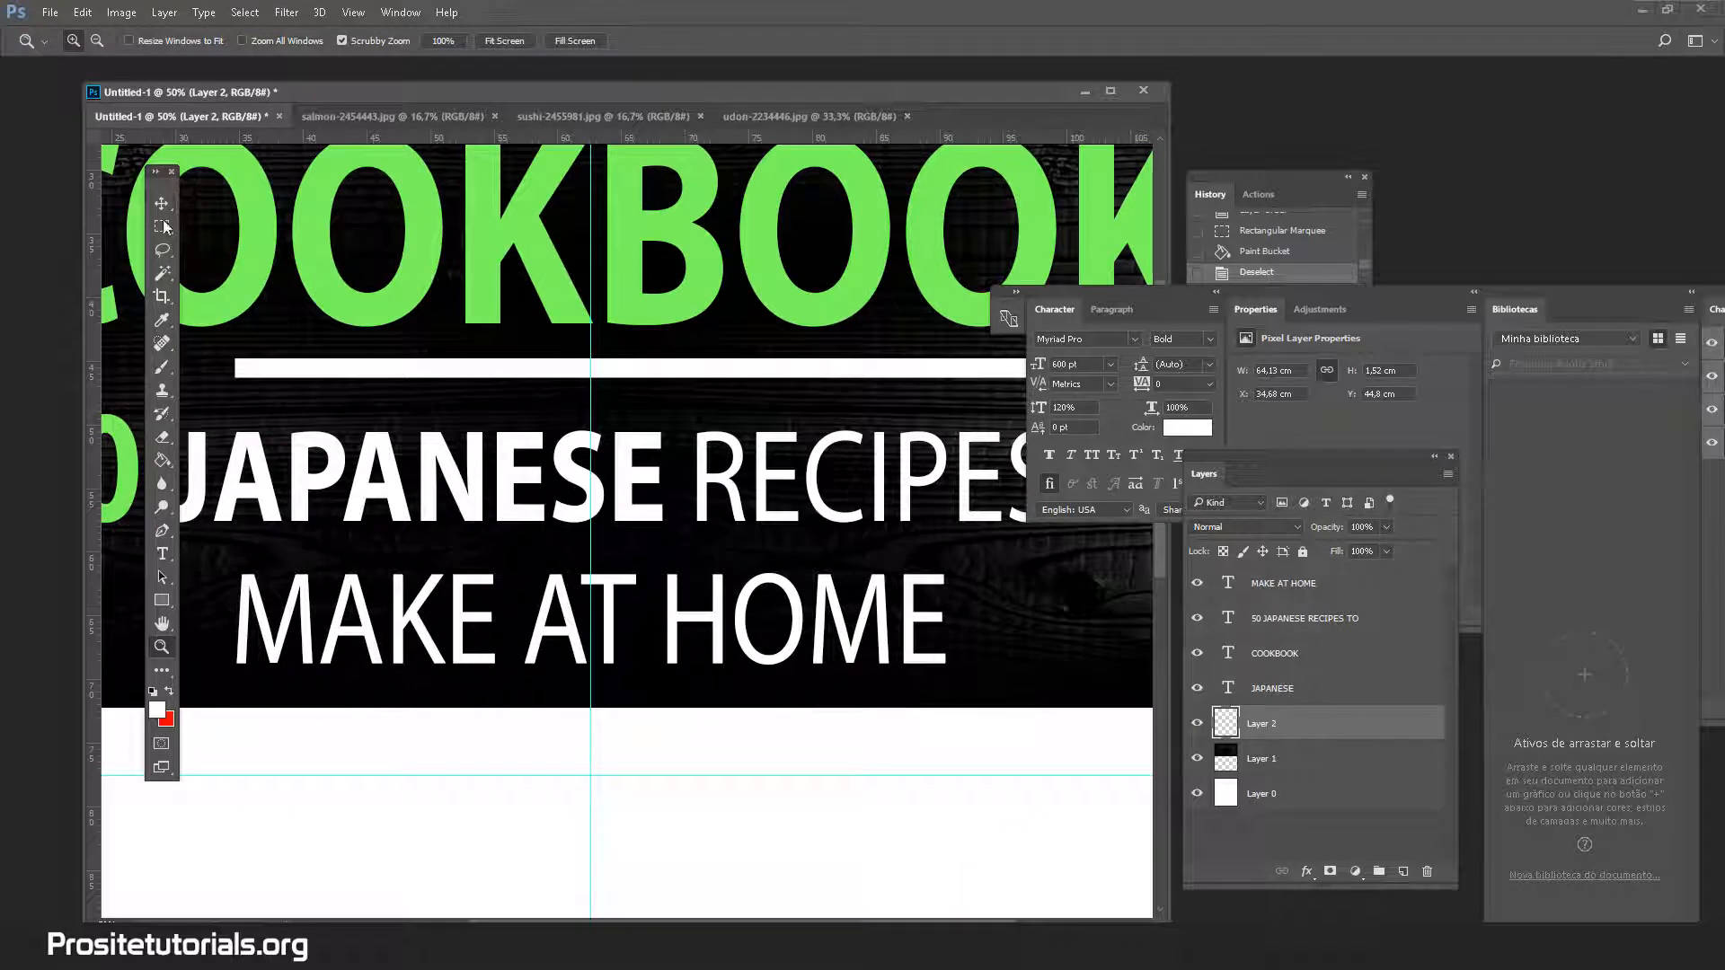
{"action": "left_click", "coordinate": [163, 205]}
{"action": "key", "text": "ctrl+t"}
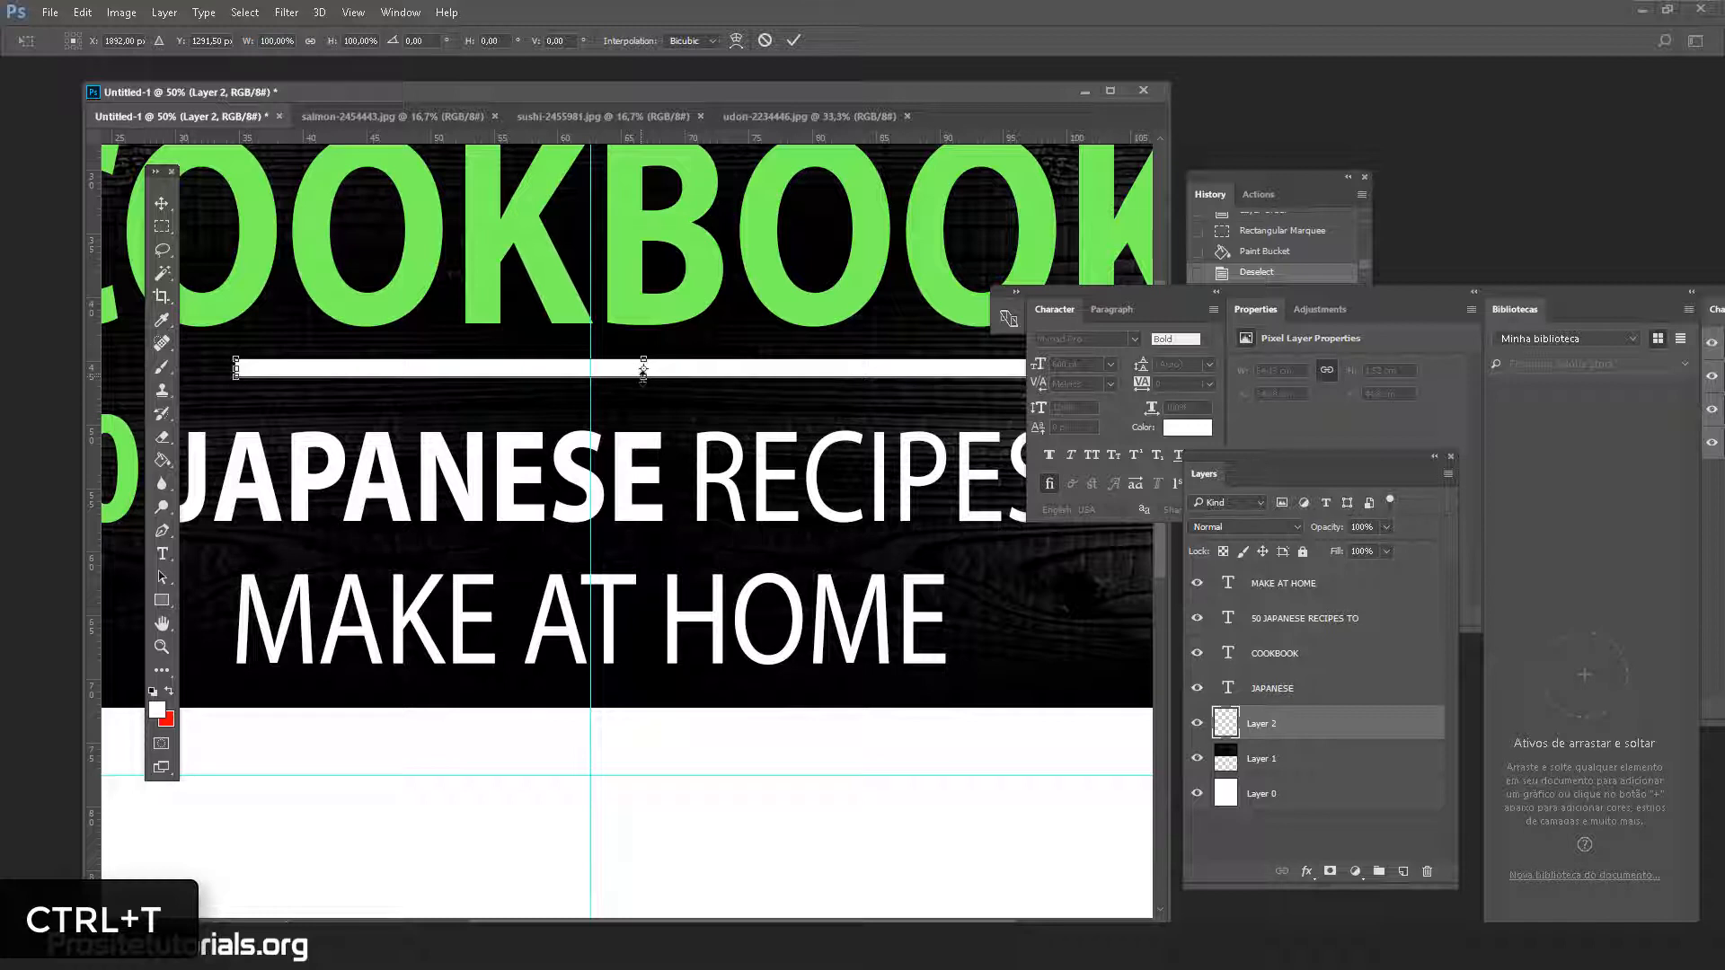
{"action": "left_click_drag", "start_coordinate": [644, 370], "coordinate": [636, 383]}
{"action": "left_click_drag", "start_coordinate": [636, 381], "coordinate": [636, 383]}
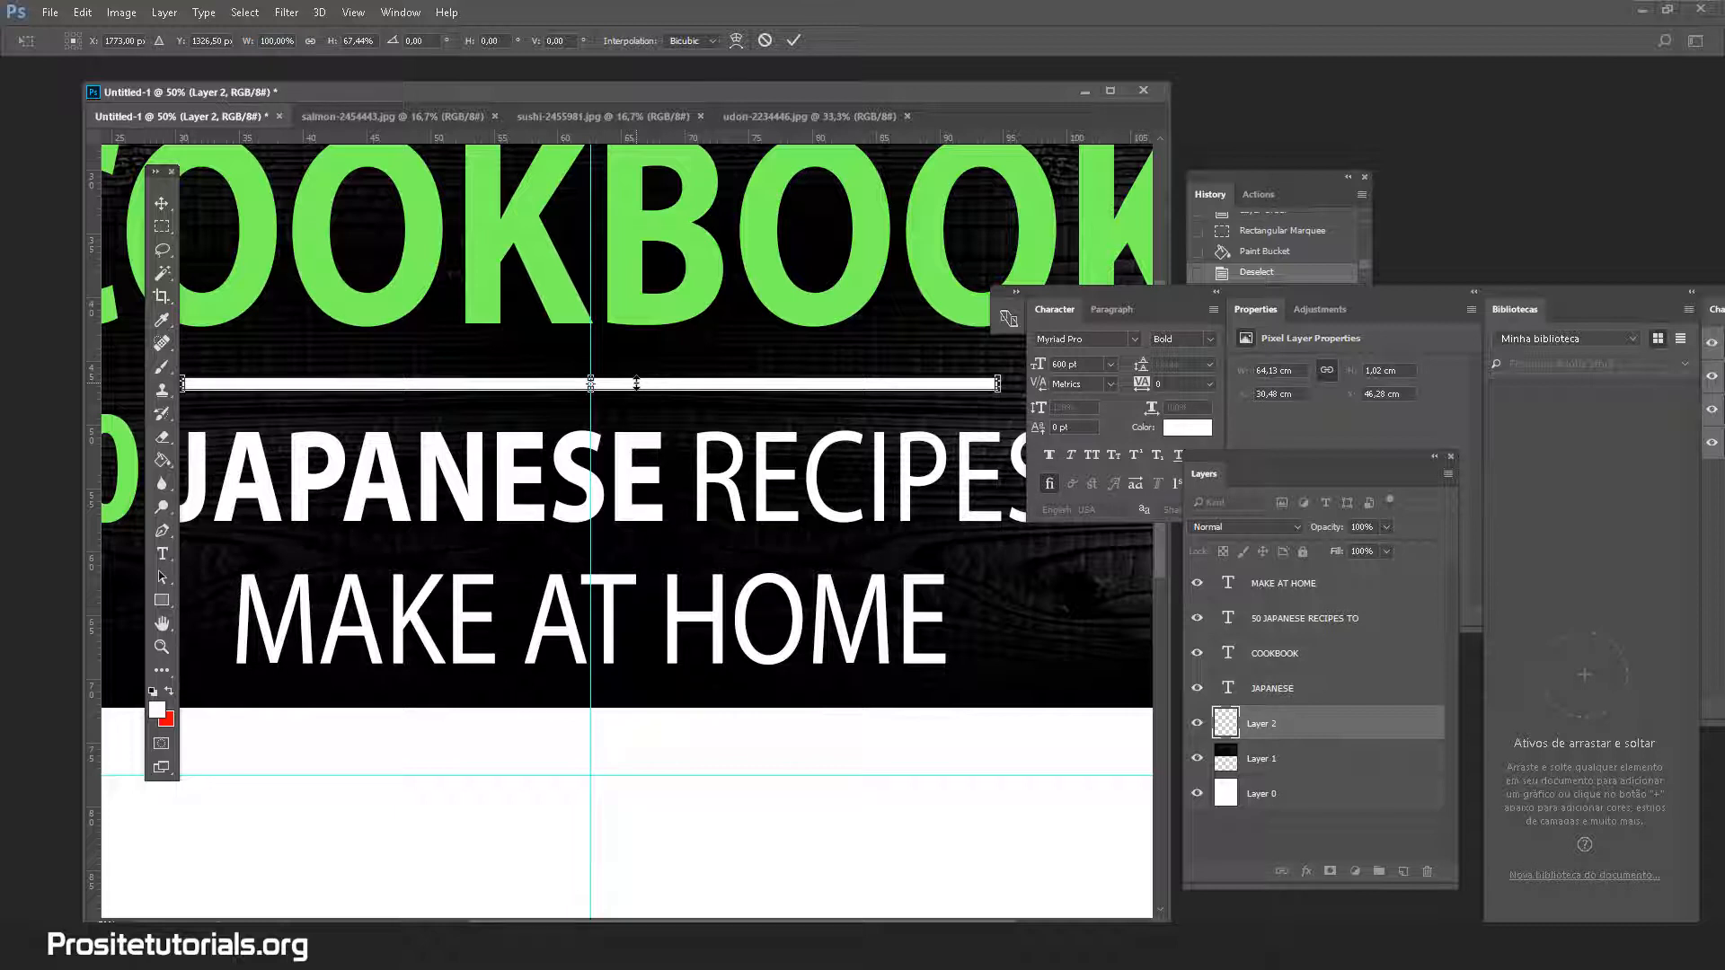
{"action": "left_click_drag", "start_coordinate": [636, 384], "coordinate": [636, 381]}
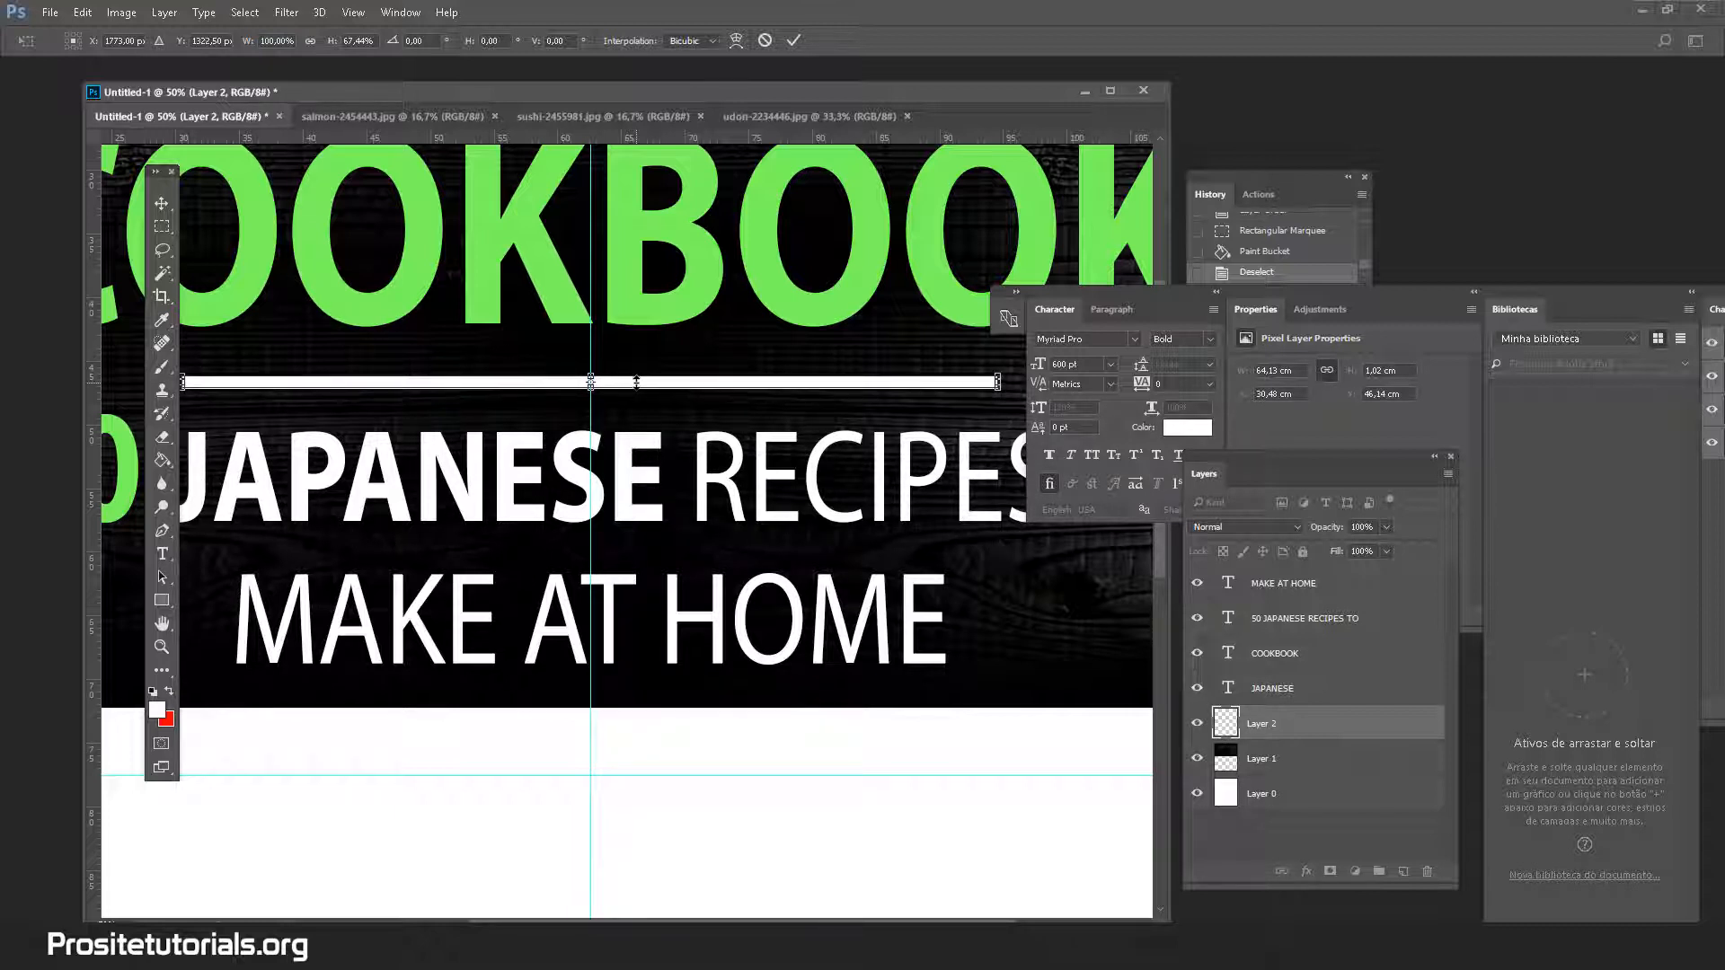
Apply the white bar's transform and zoom back out to the whole cover
{"action": "left_click", "coordinate": [157, 652]}
{"action": "left_click", "coordinate": [817, 360]}
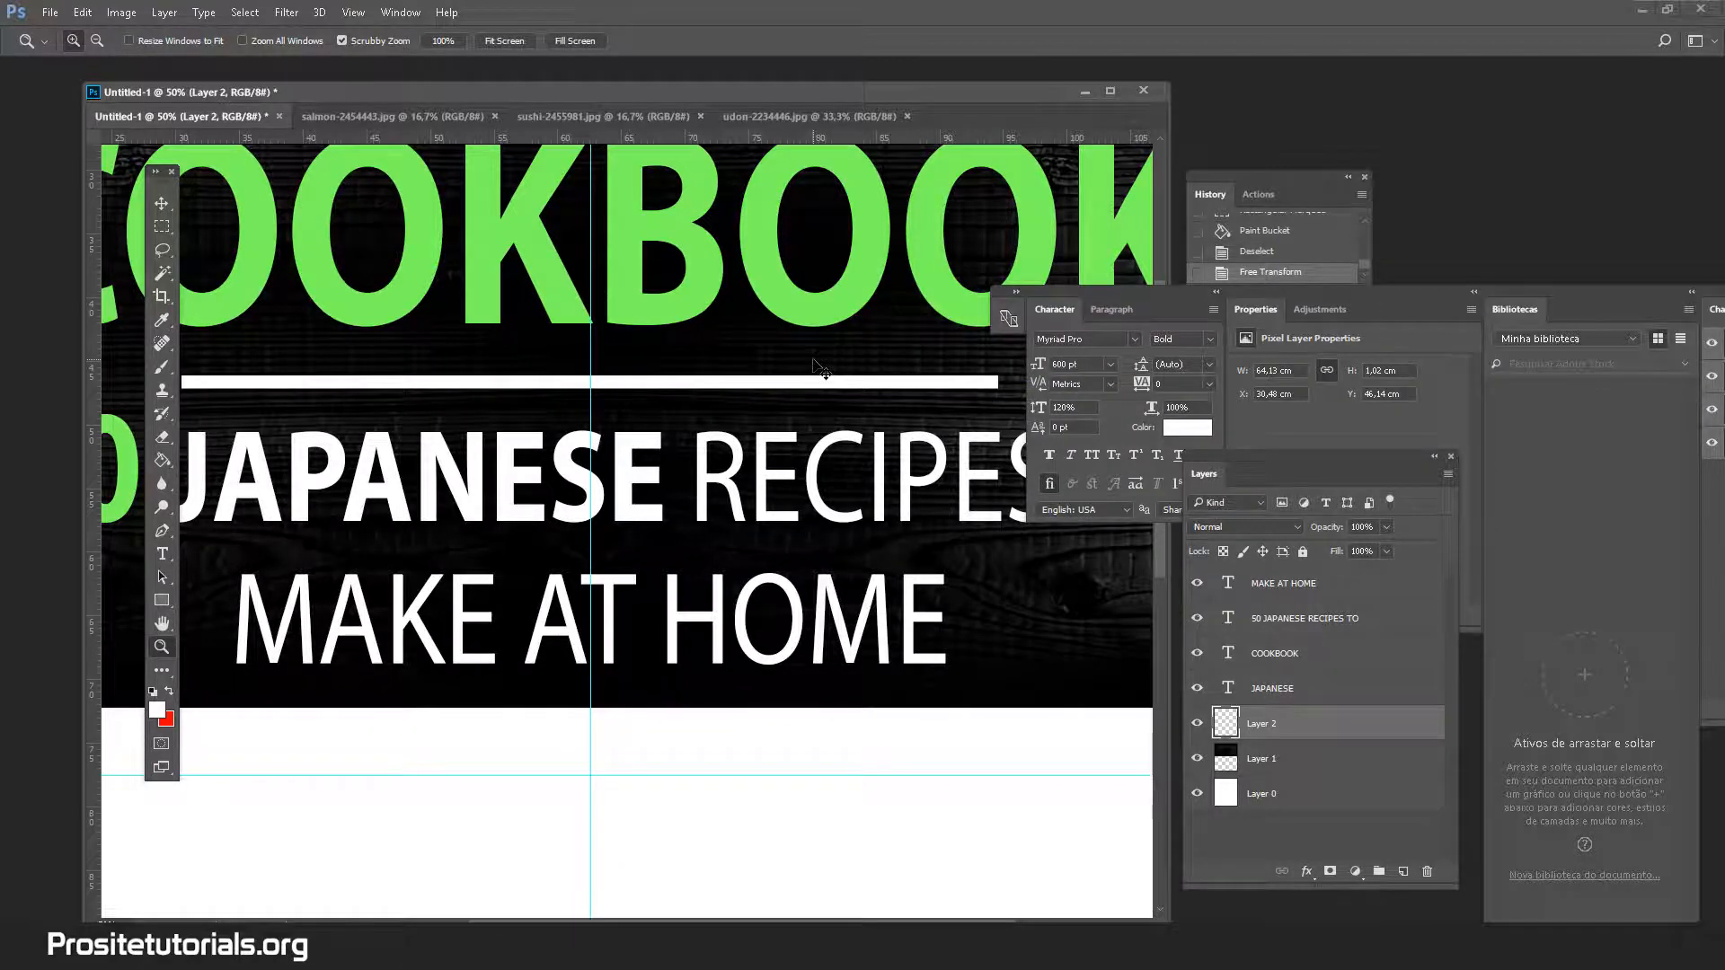
{"action": "left_click", "coordinate": [814, 360], "text": "alt"}
{"action": "left_click", "coordinate": [813, 360], "text": "alt"}
{"action": "left_click", "coordinate": [814, 362], "text": "alt"}
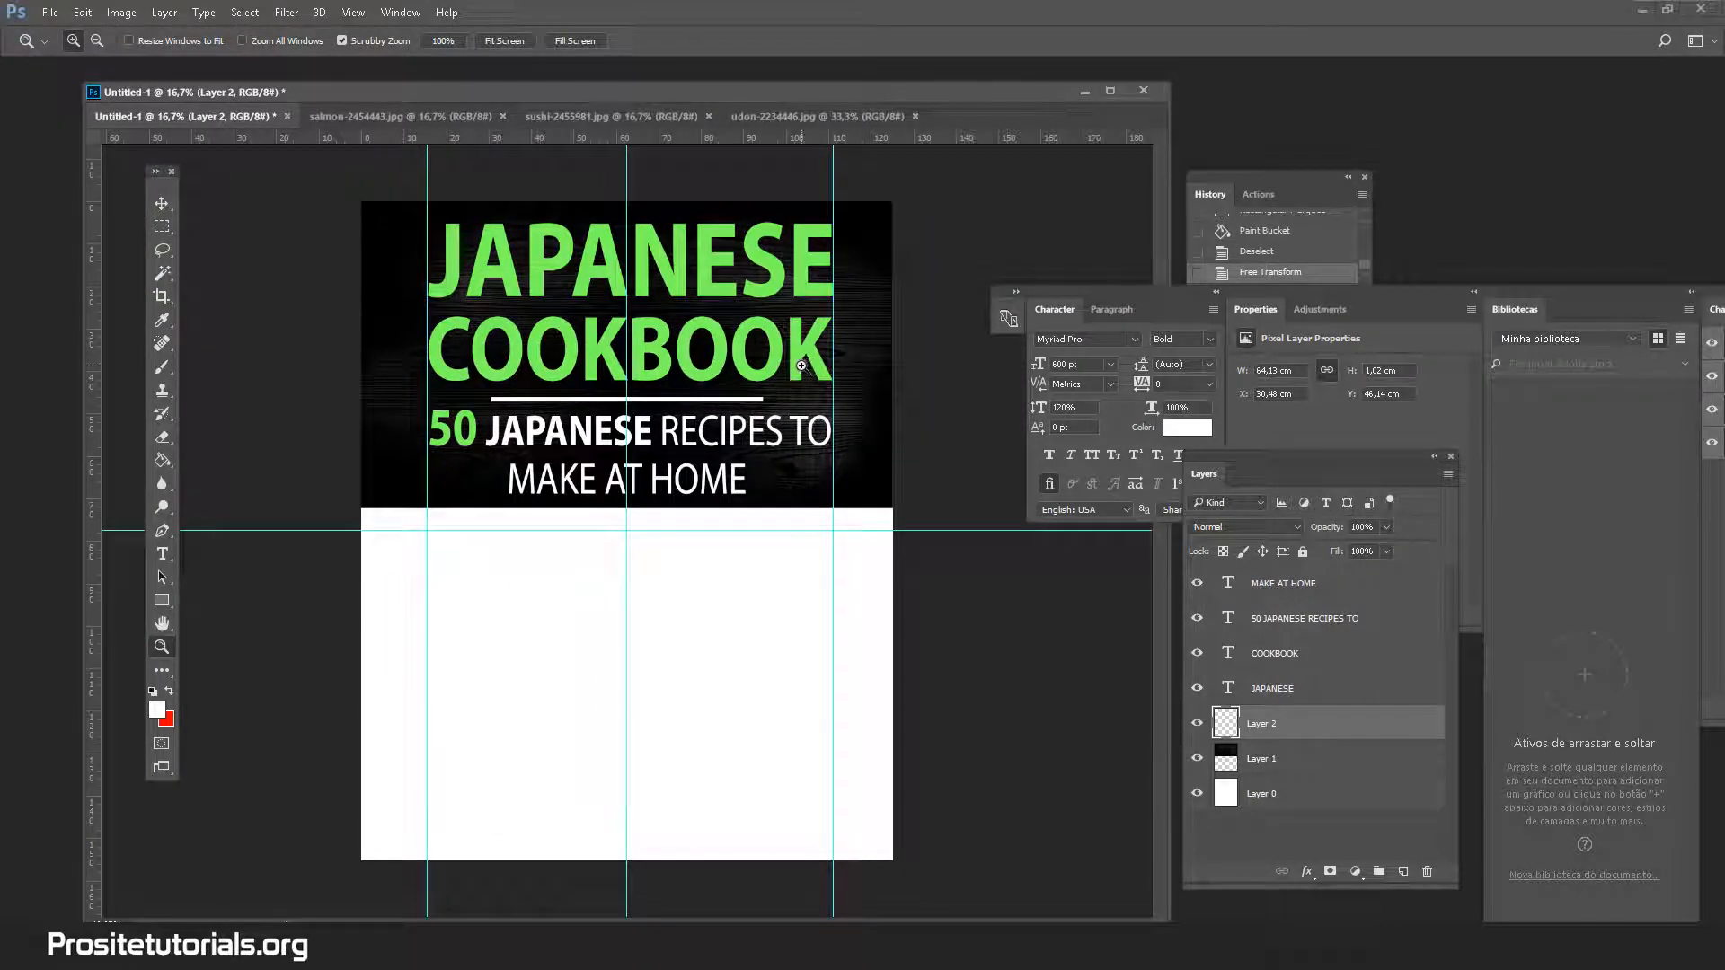
Enable a black Normal-mode Outer Glow (Spread 100%, Size 2 px) on the JAPANESE layer
{"action": "left_click", "coordinate": [1310, 680]}
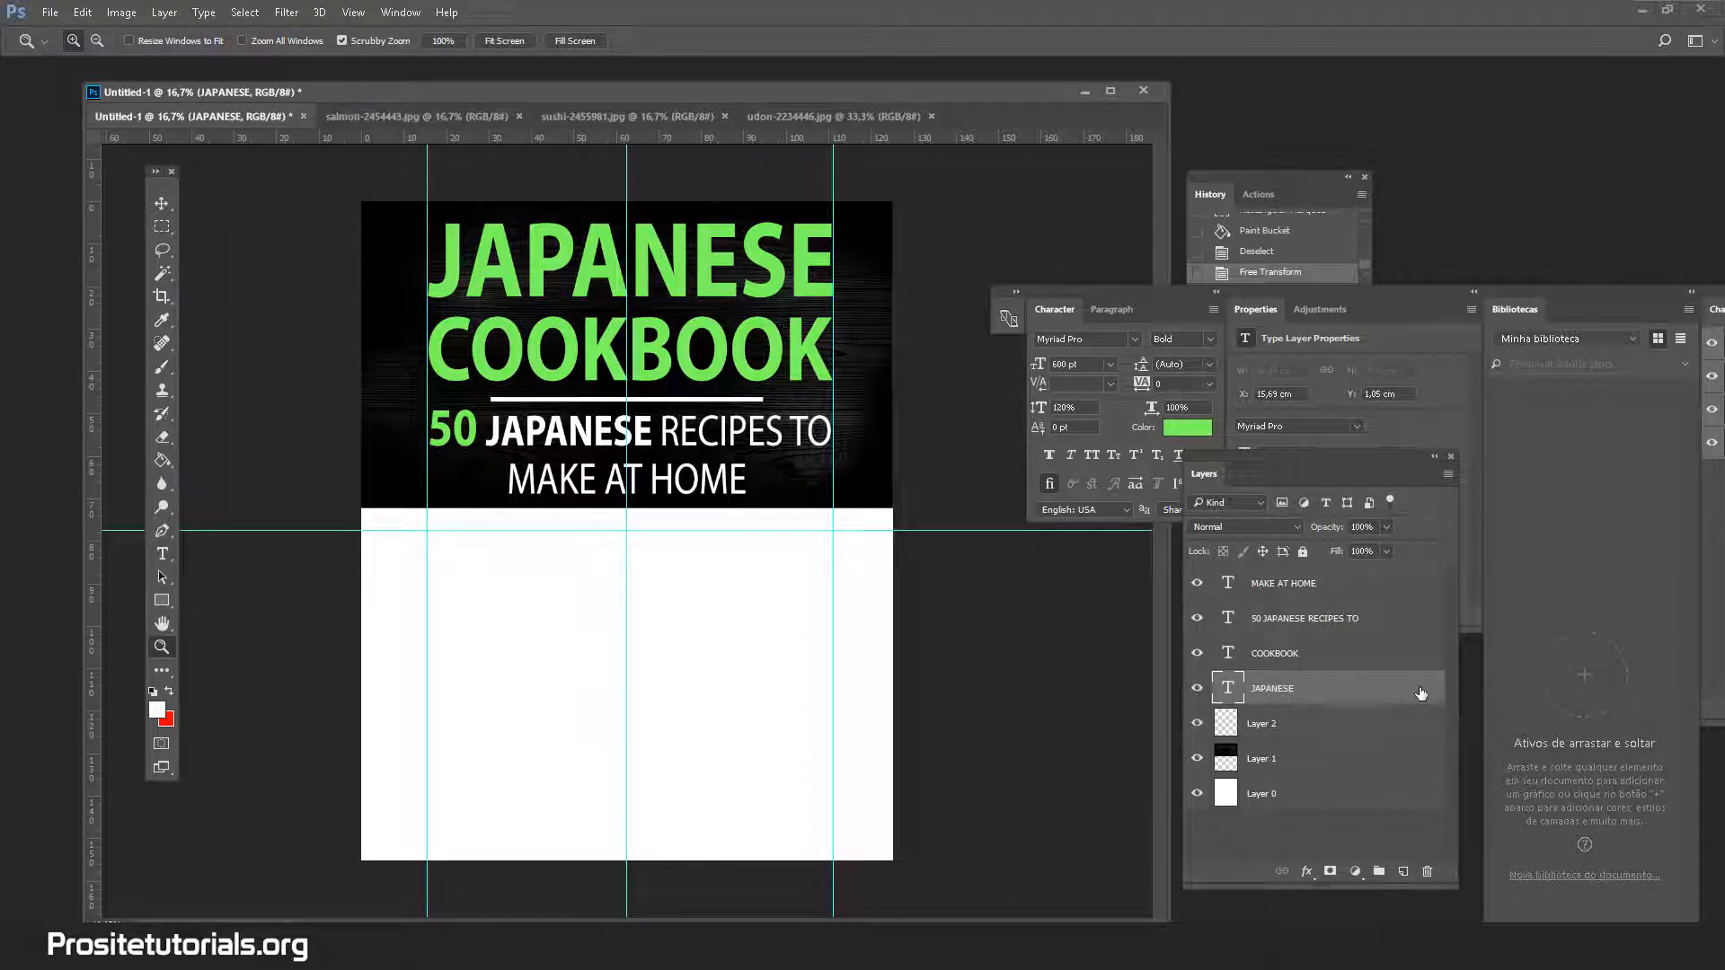
{"action": "double_click", "coordinate": [1421, 693]}
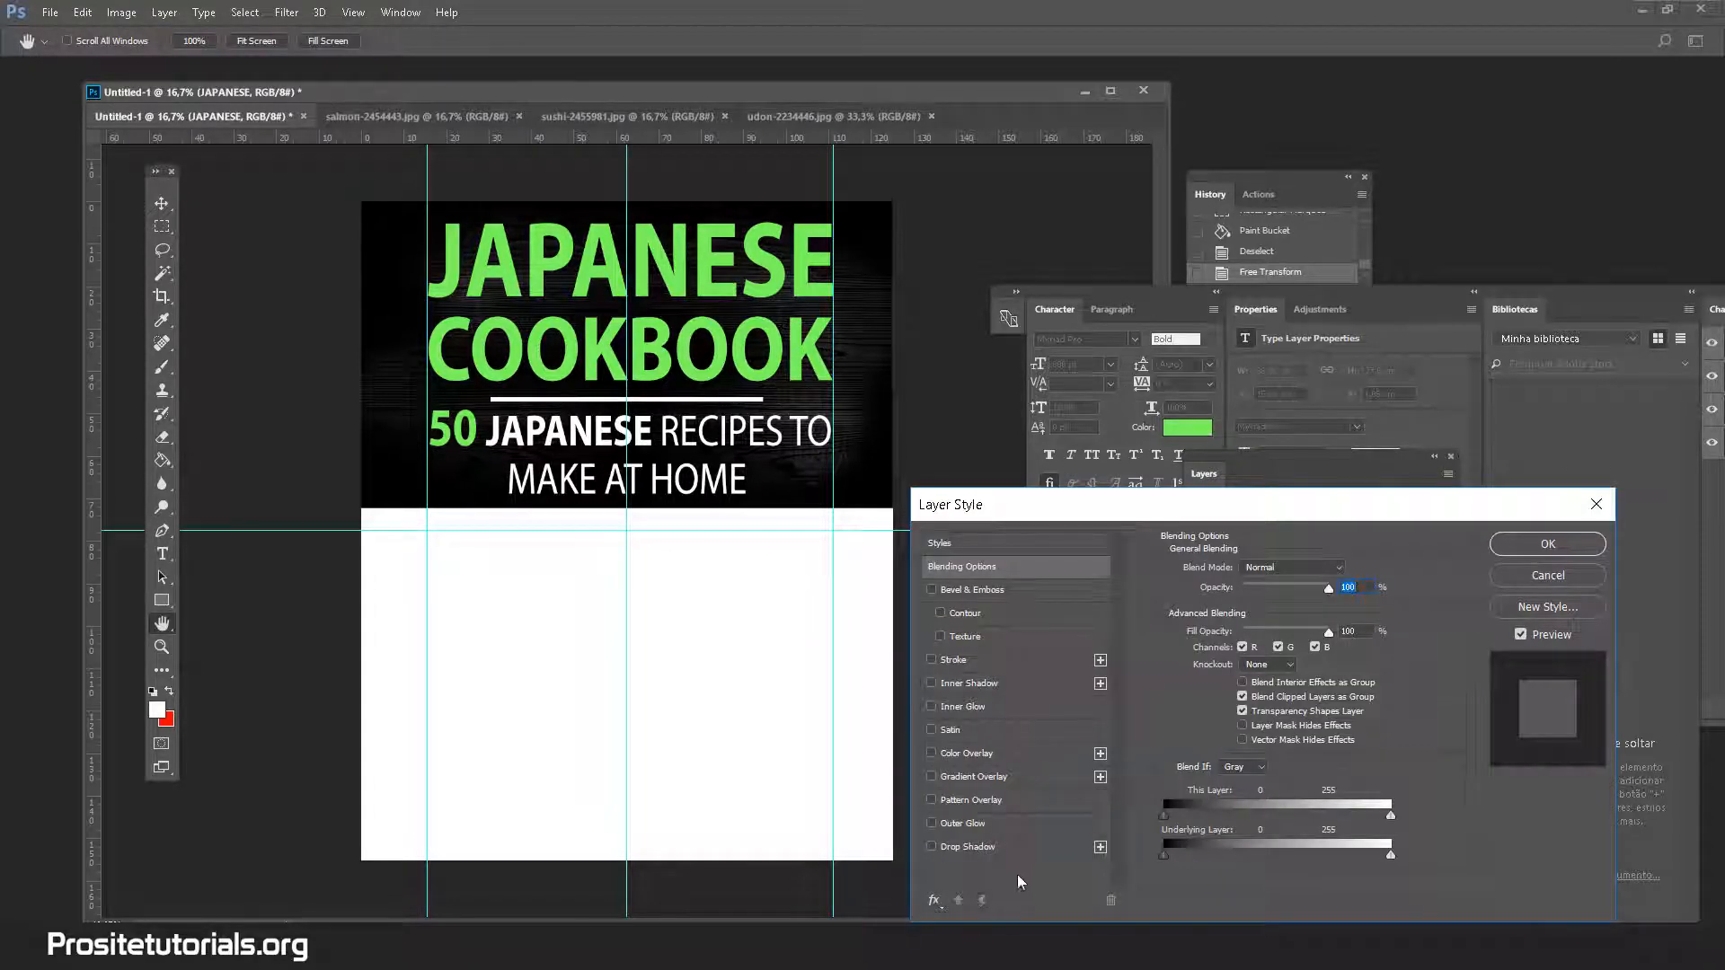
{"action": "left_click", "coordinate": [951, 829]}
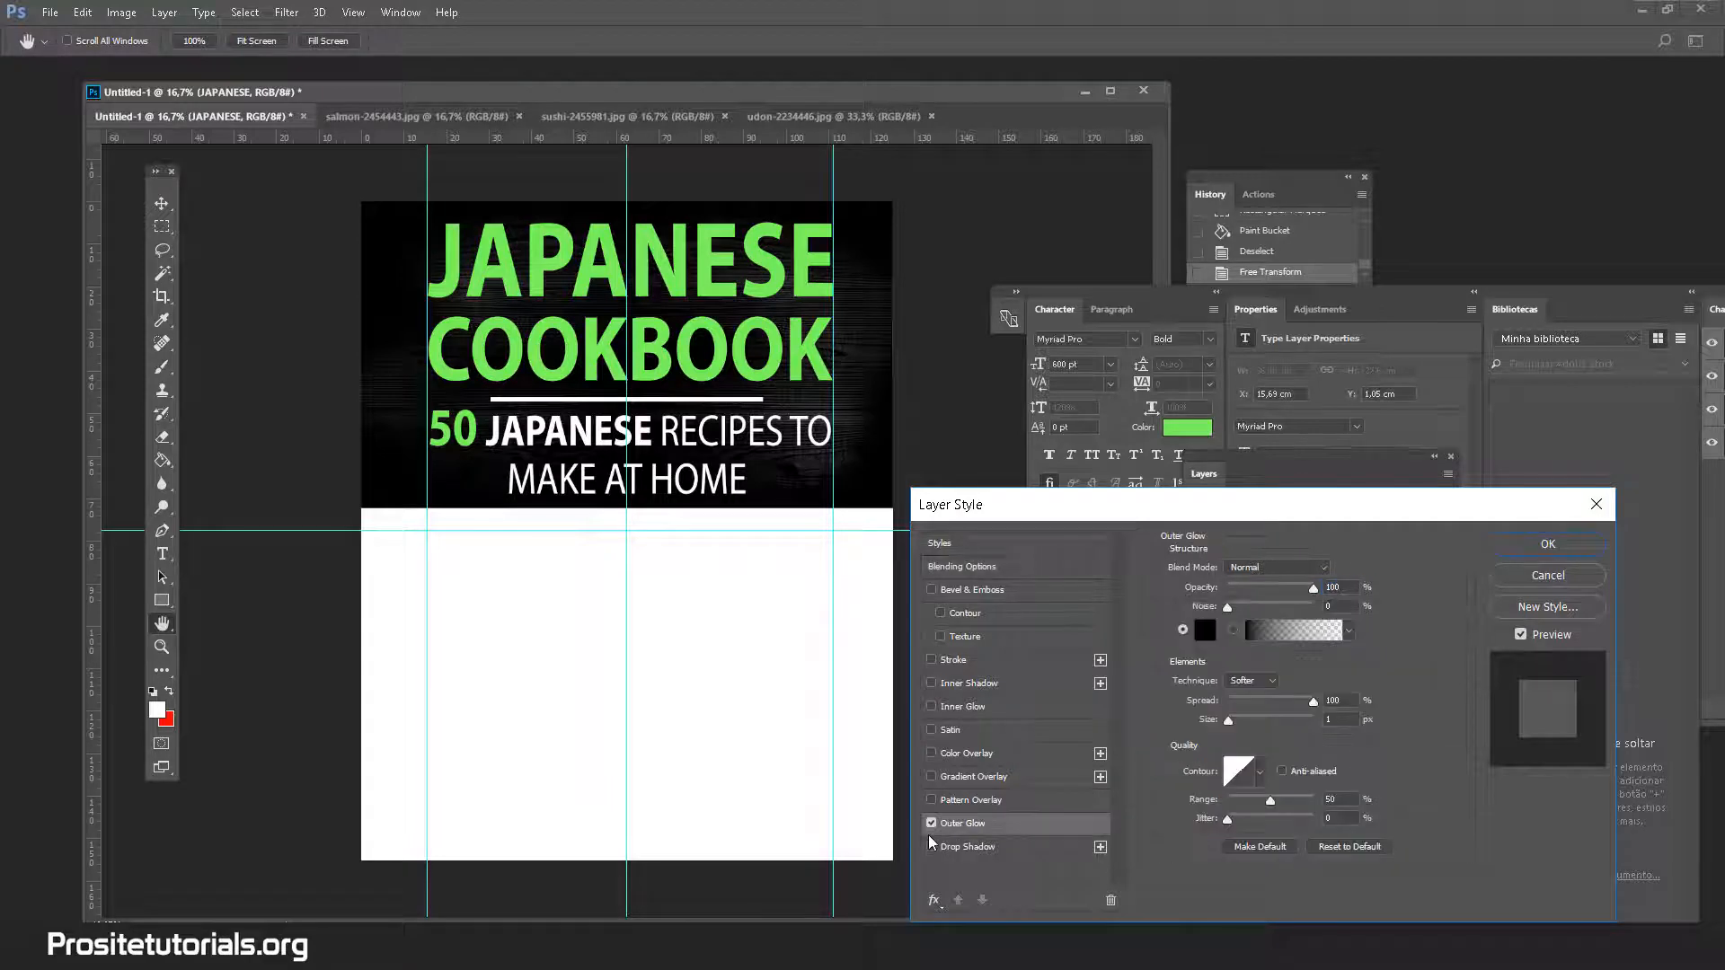
{"action": "left_click", "coordinate": [1548, 577]}
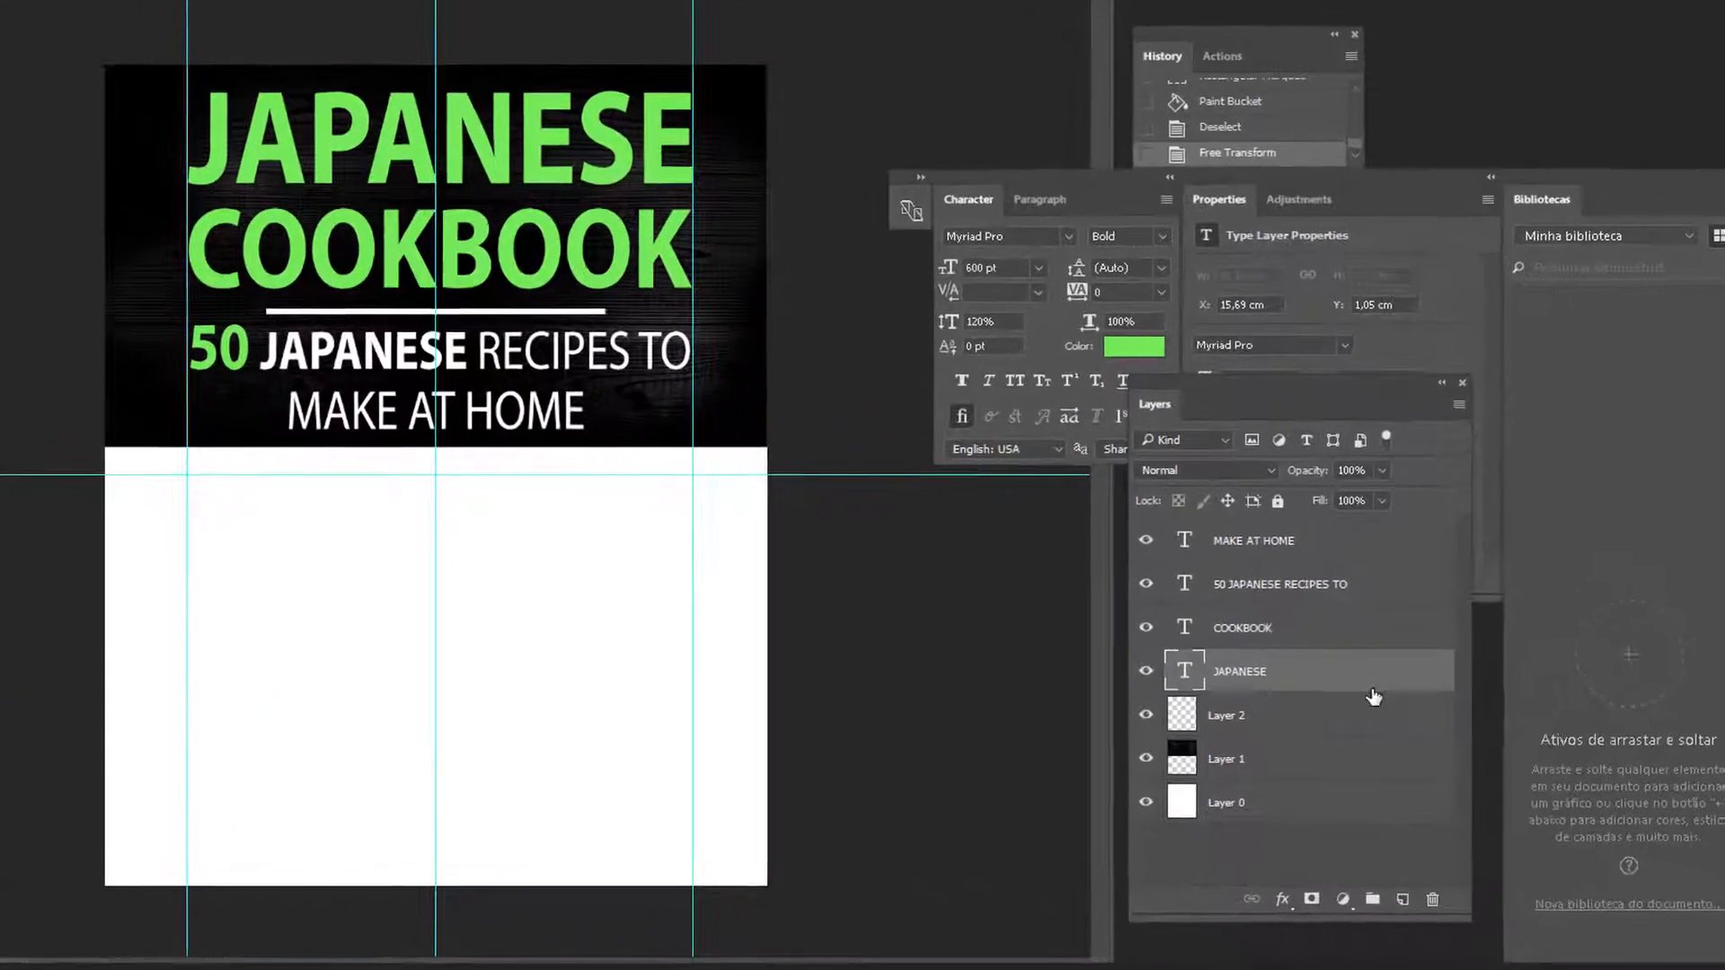
{"action": "double_click", "coordinate": [1377, 701]}
{"action": "left_click", "coordinate": [820, 844]}
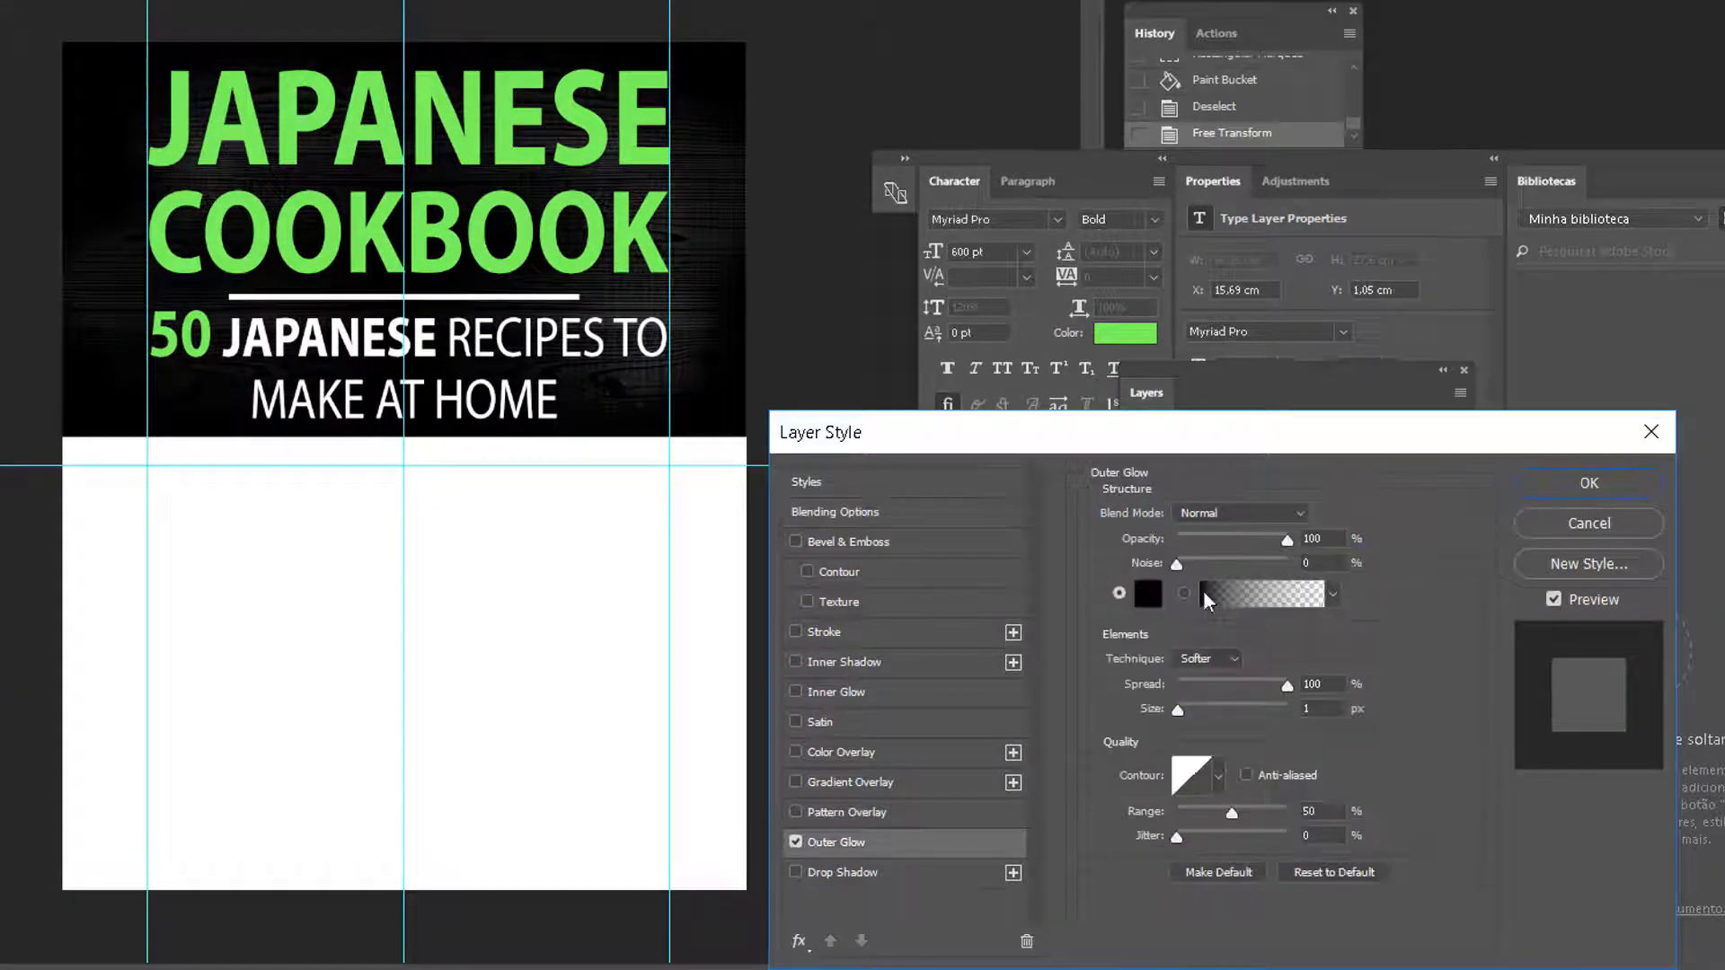
{"action": "left_click", "coordinate": [1263, 519]}
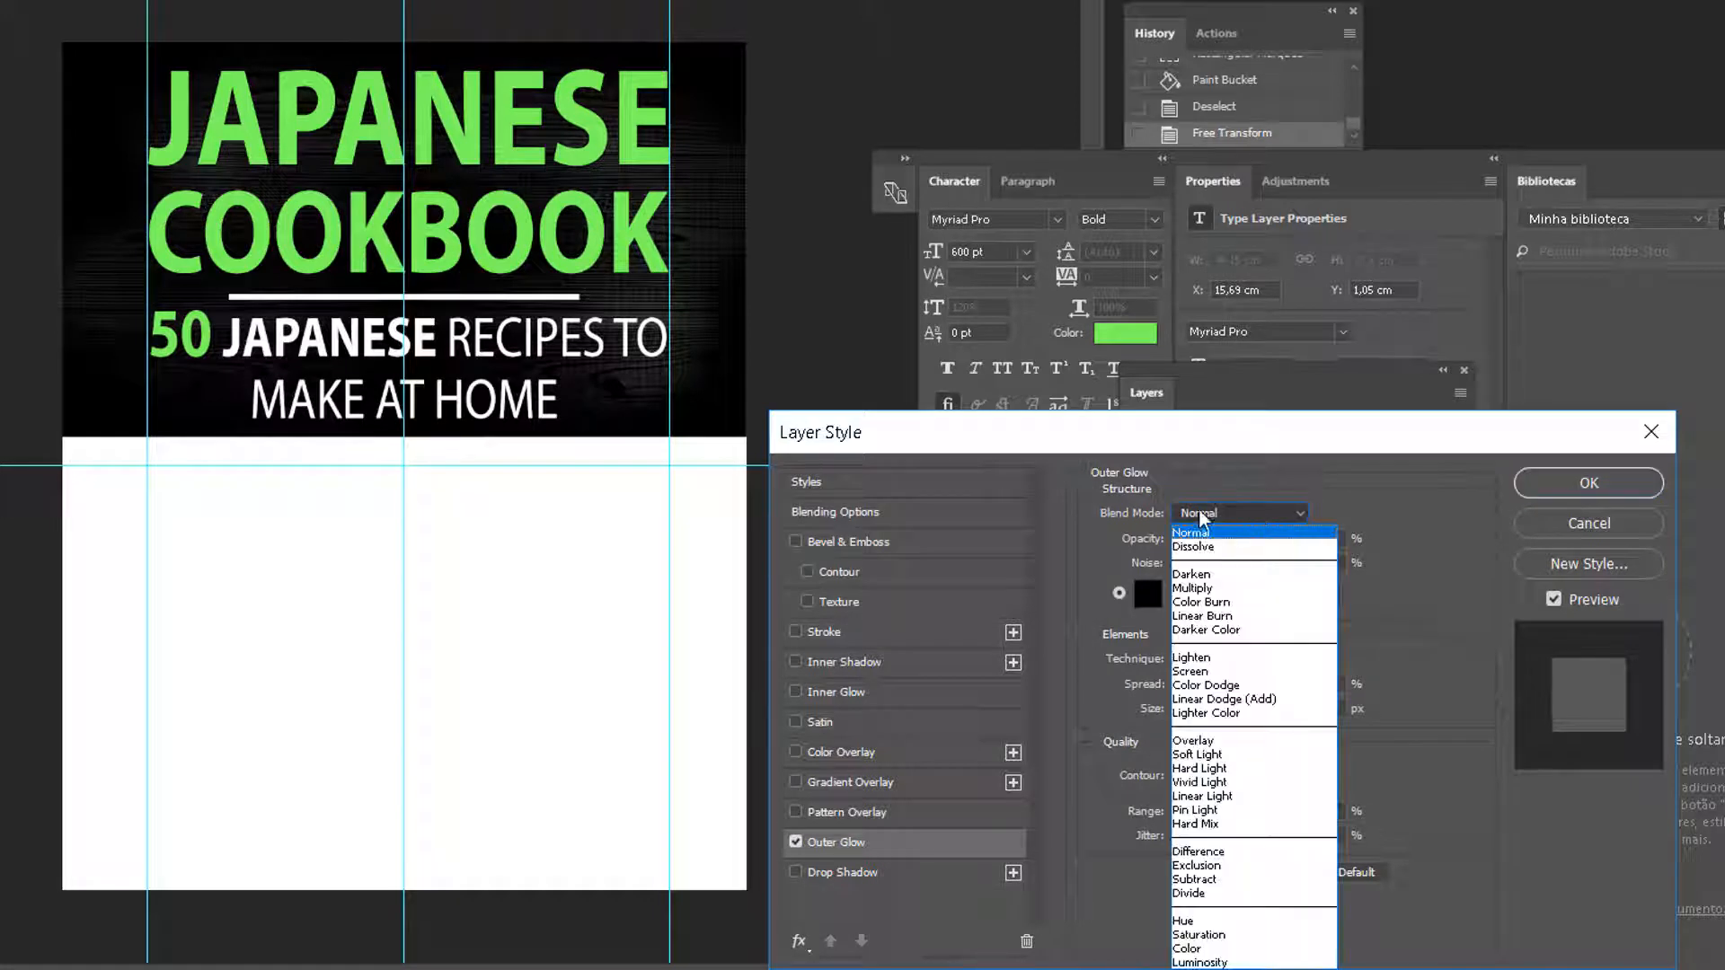
{"action": "left_click", "coordinate": [1244, 446]}
Compare the JAPANESE title with and without the glow, then confirm the style with OK
{"action": "left_click_drag", "start_coordinate": [1243, 447], "coordinate": [860, 382]}
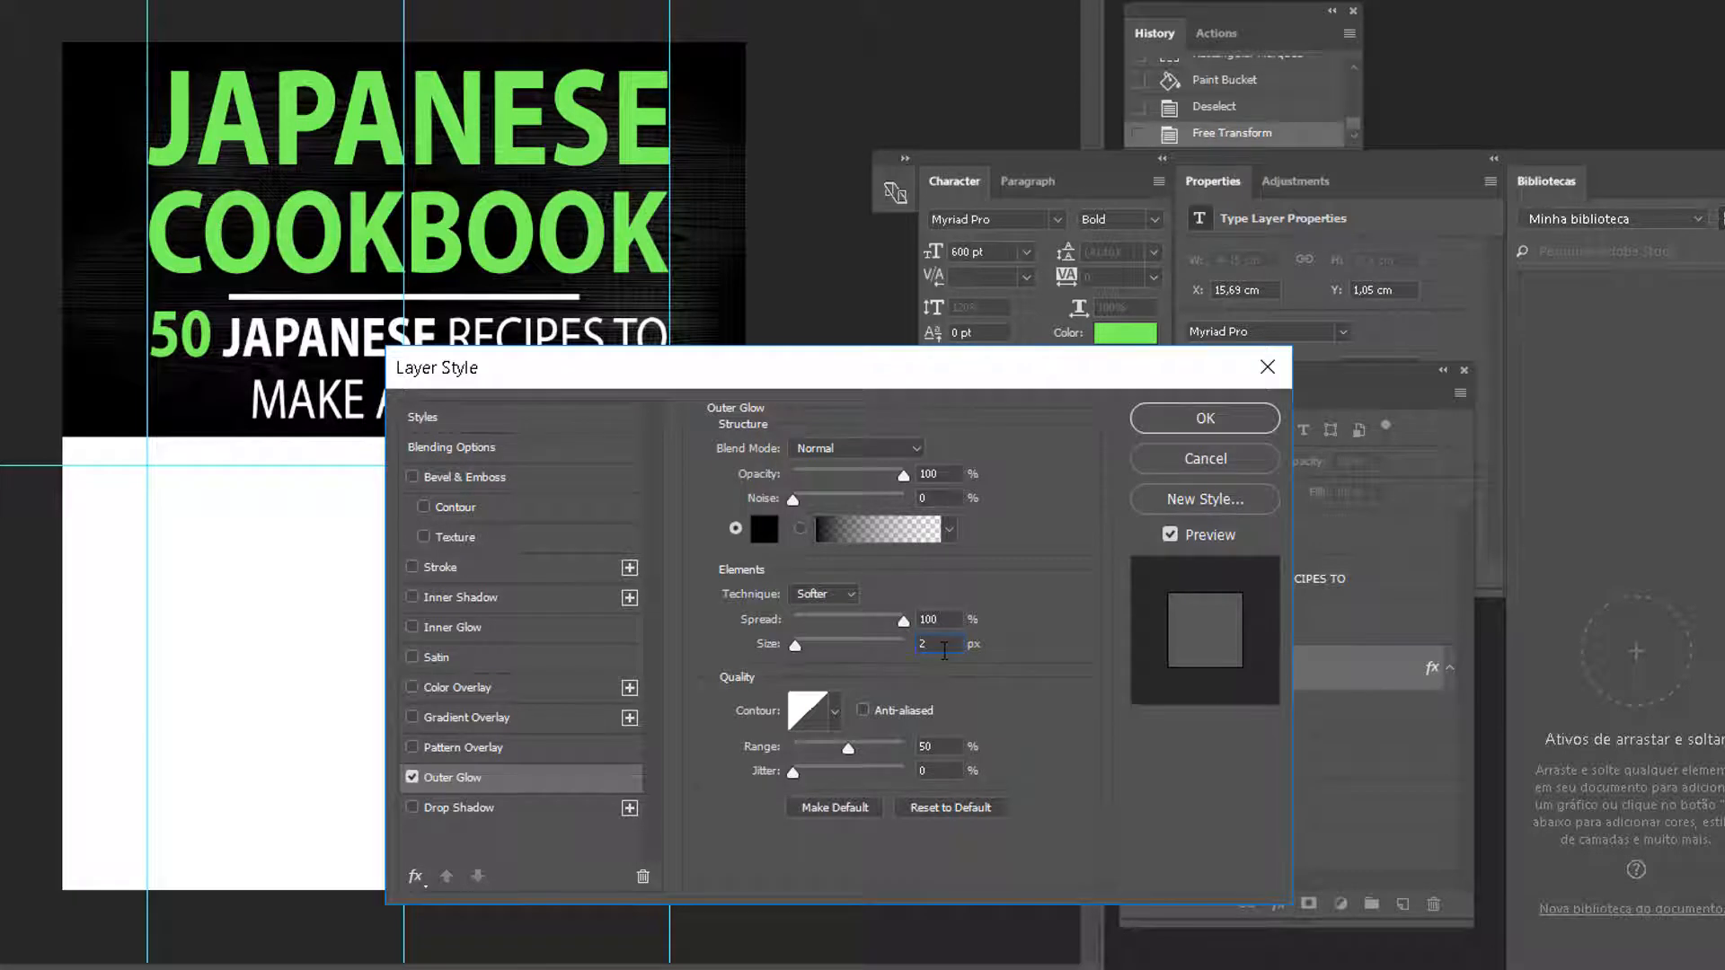
{"action": "left_click_drag", "start_coordinate": [1087, 362], "coordinate": [789, 453]}
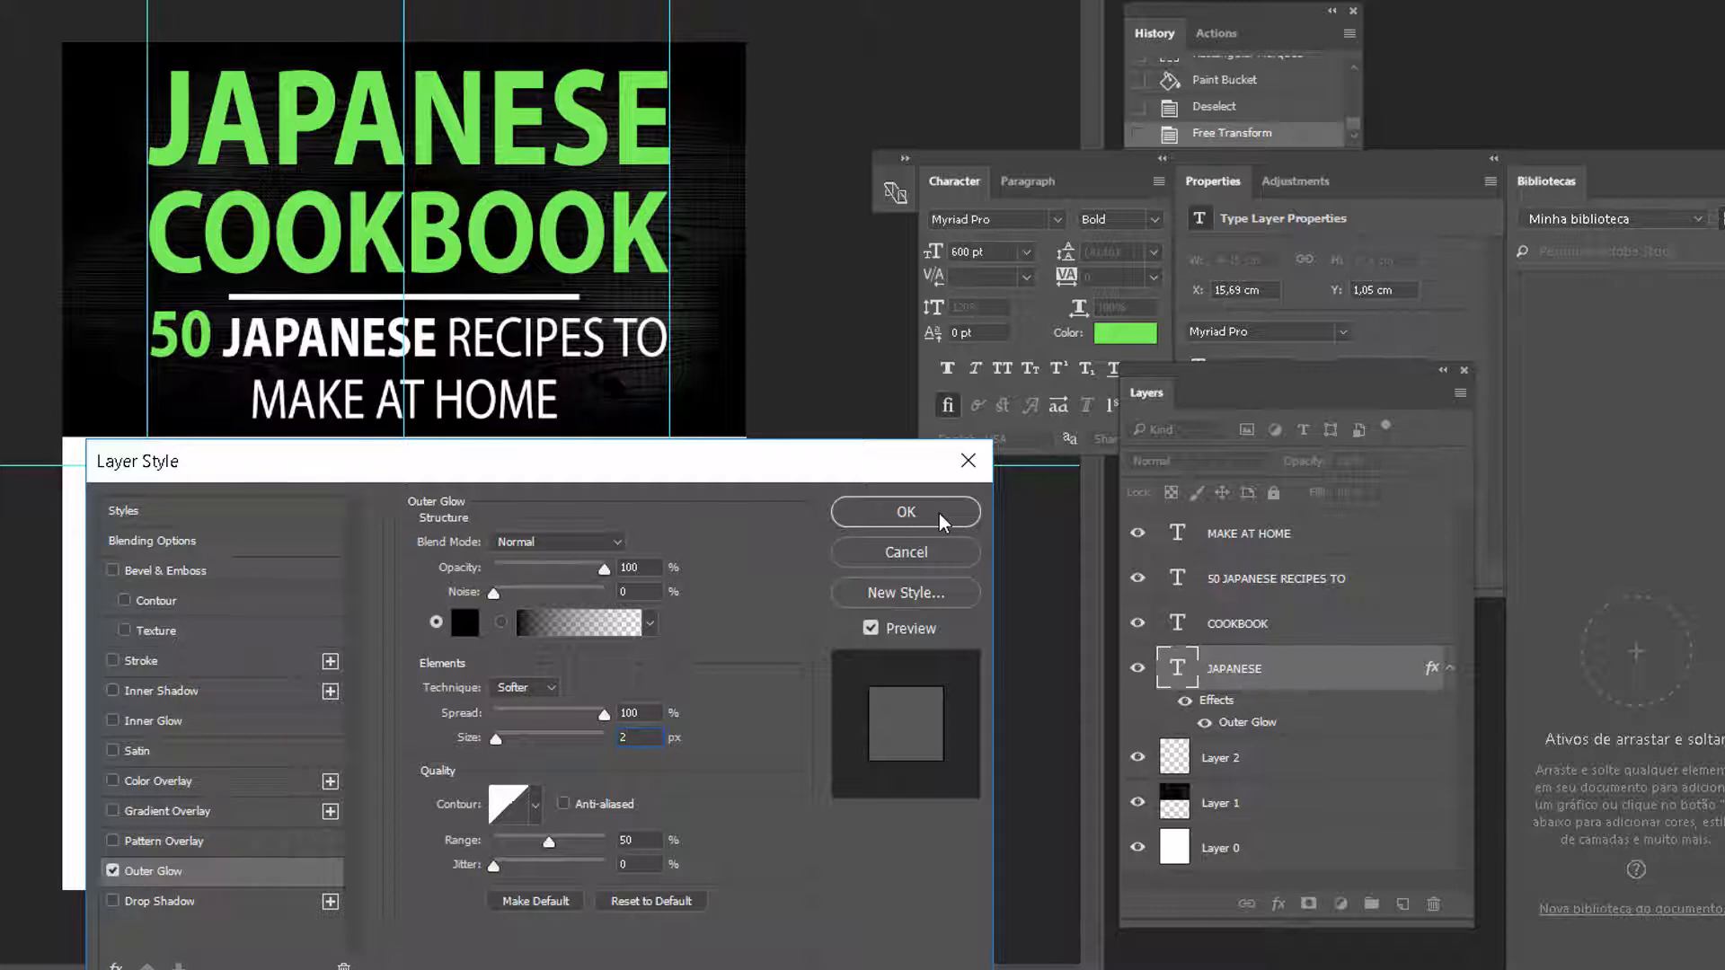
{"action": "left_click", "coordinate": [111, 870]}
{"action": "left_click", "coordinate": [112, 870]}
{"action": "left_click", "coordinate": [111, 870]}
{"action": "left_click", "coordinate": [111, 870]}
{"action": "left_click", "coordinate": [111, 871]}
{"action": "left_click", "coordinate": [110, 871]}
{"action": "left_click", "coordinate": [865, 520]}
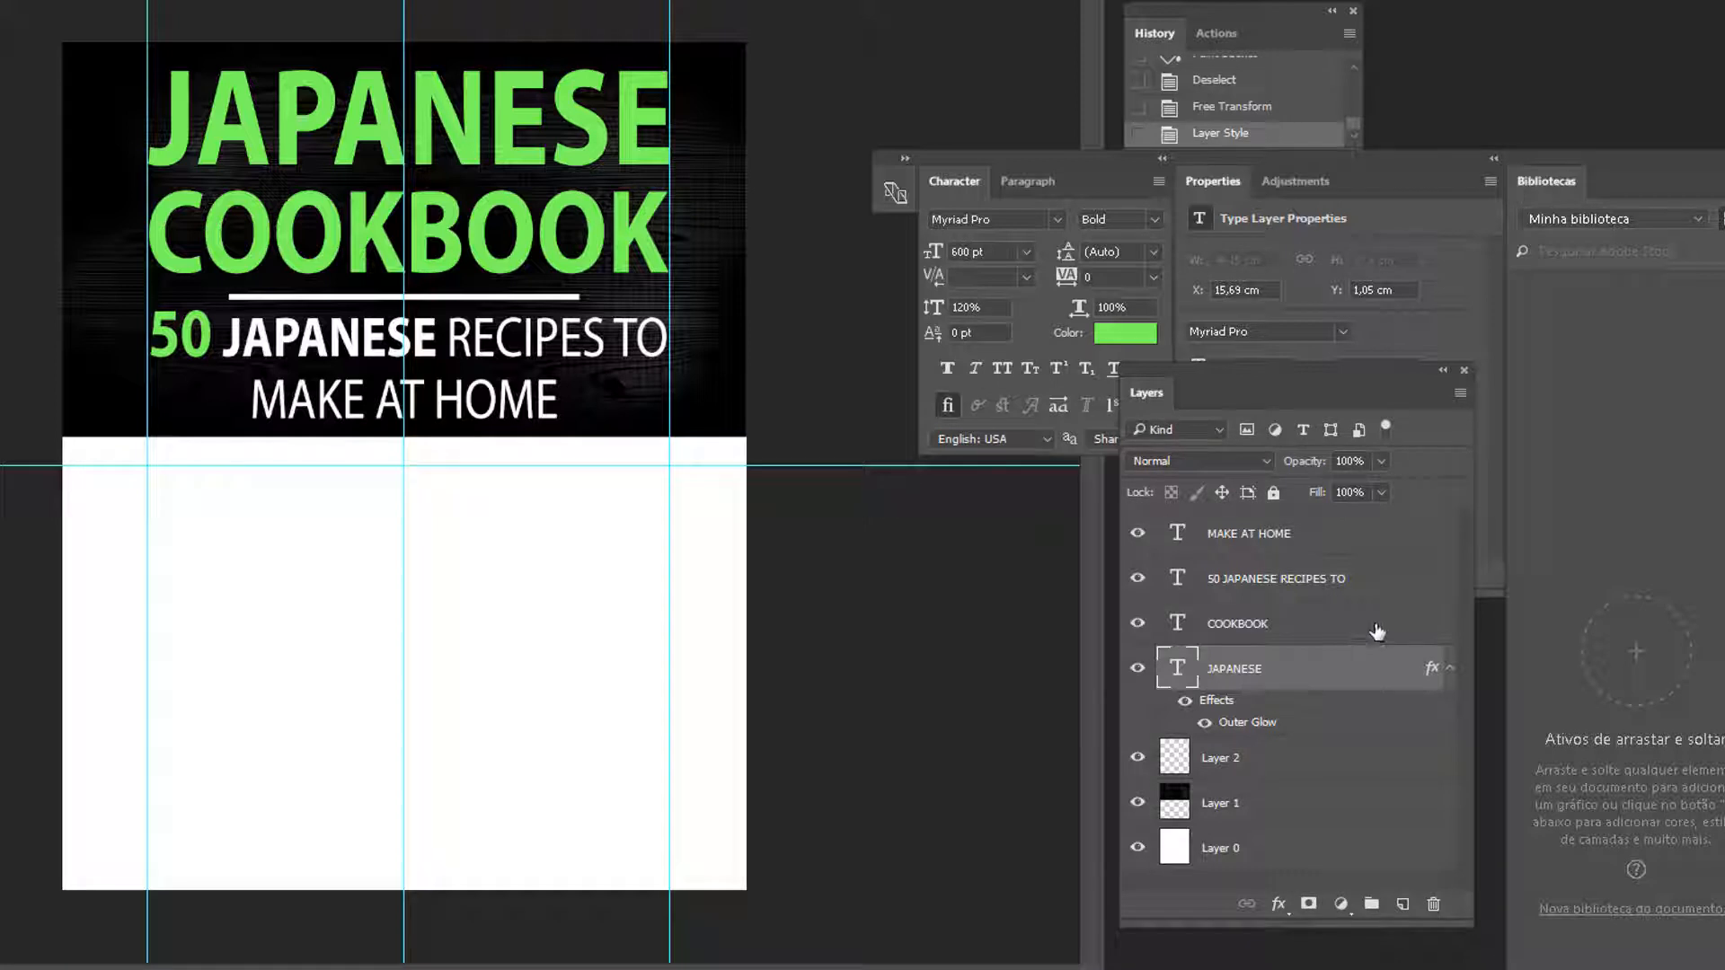
Add the Outer Glow to the COOKBOOK layer
{"action": "double_click", "coordinate": [1441, 630]}
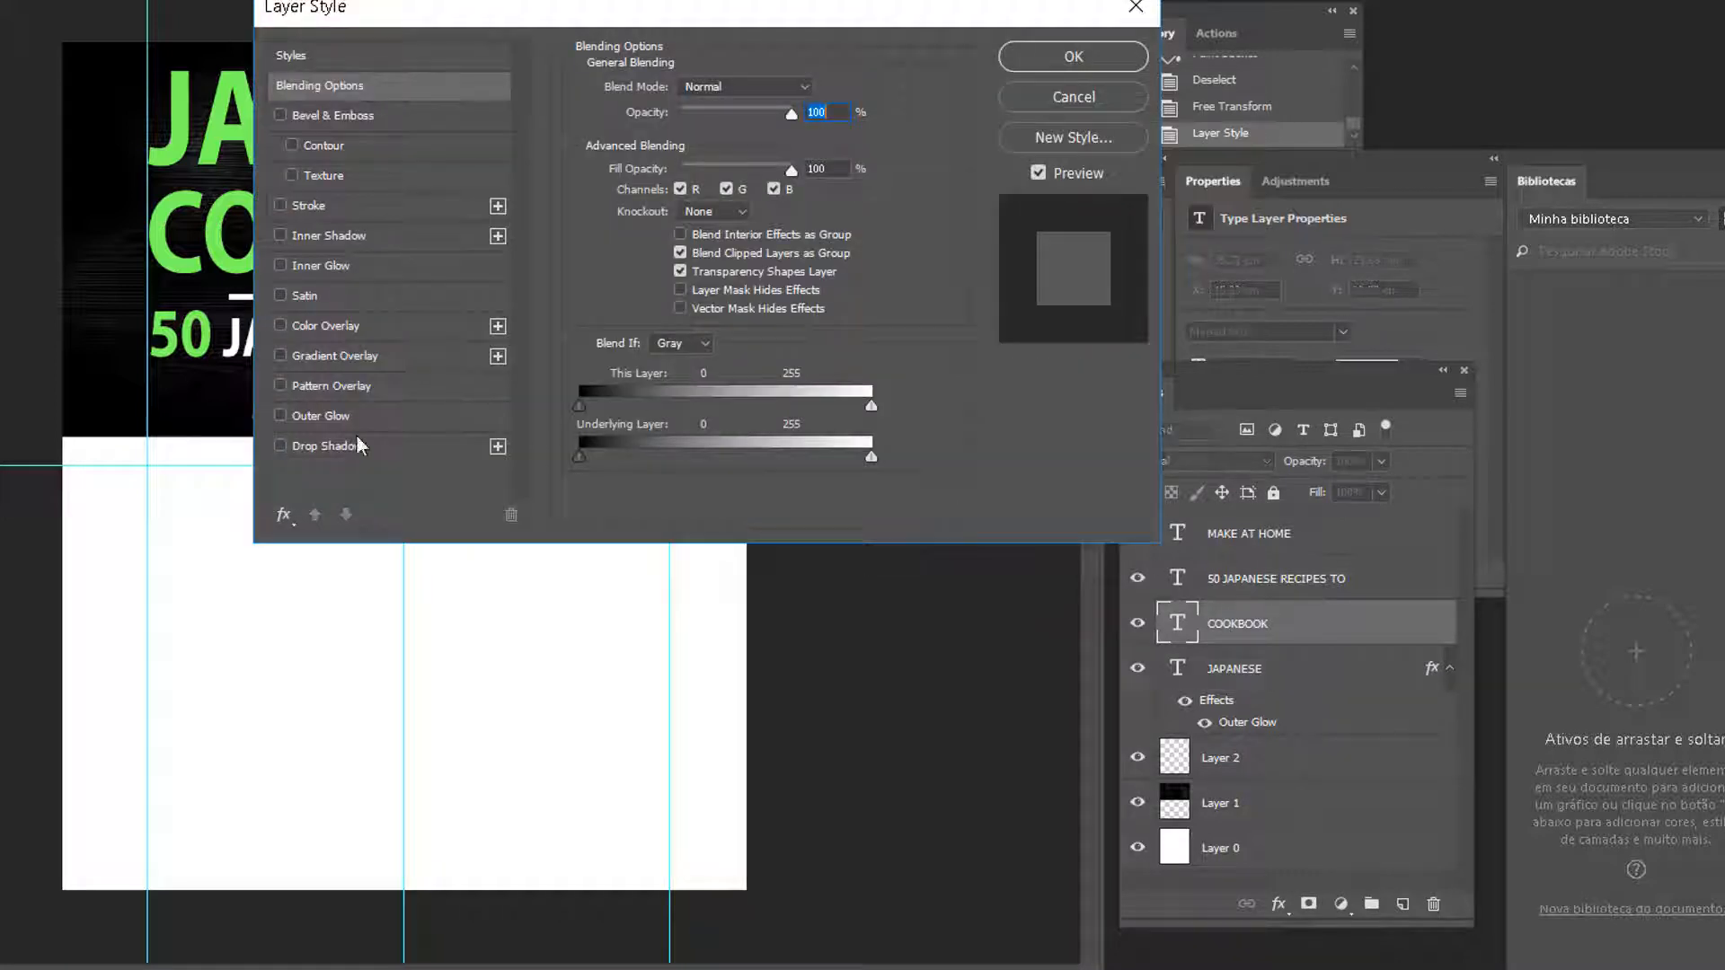
{"action": "left_click", "coordinate": [333, 420]}
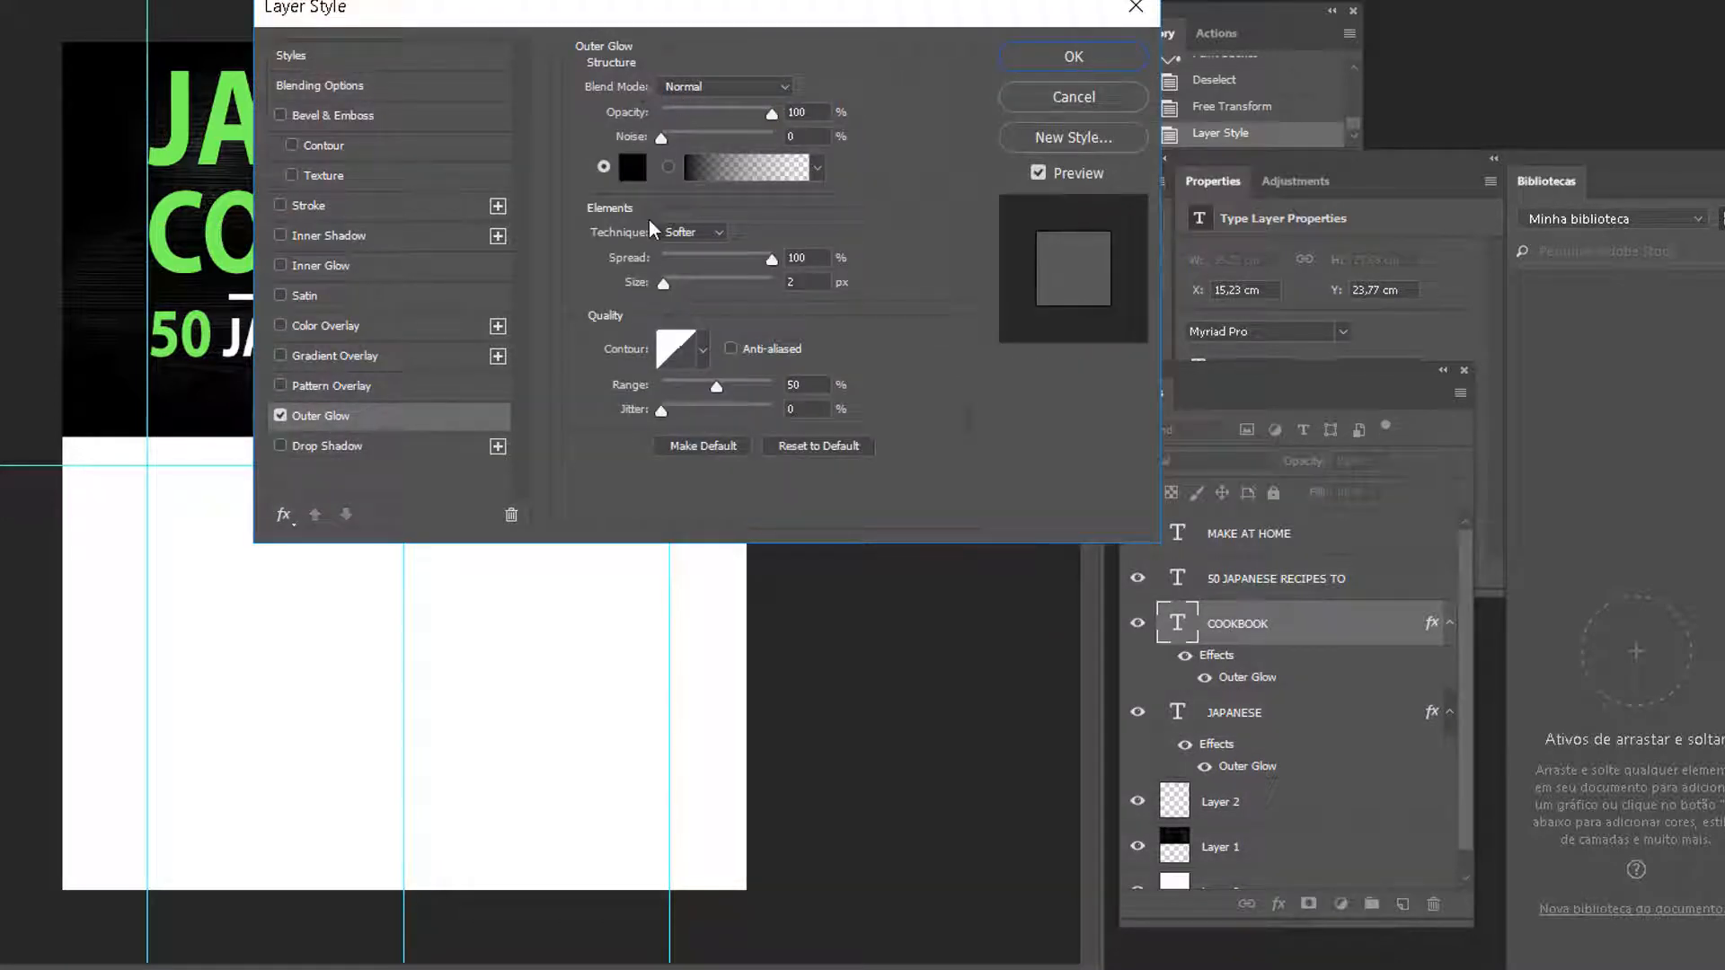
{"action": "left_click_drag", "start_coordinate": [800, 27], "coordinate": [1178, 491]}
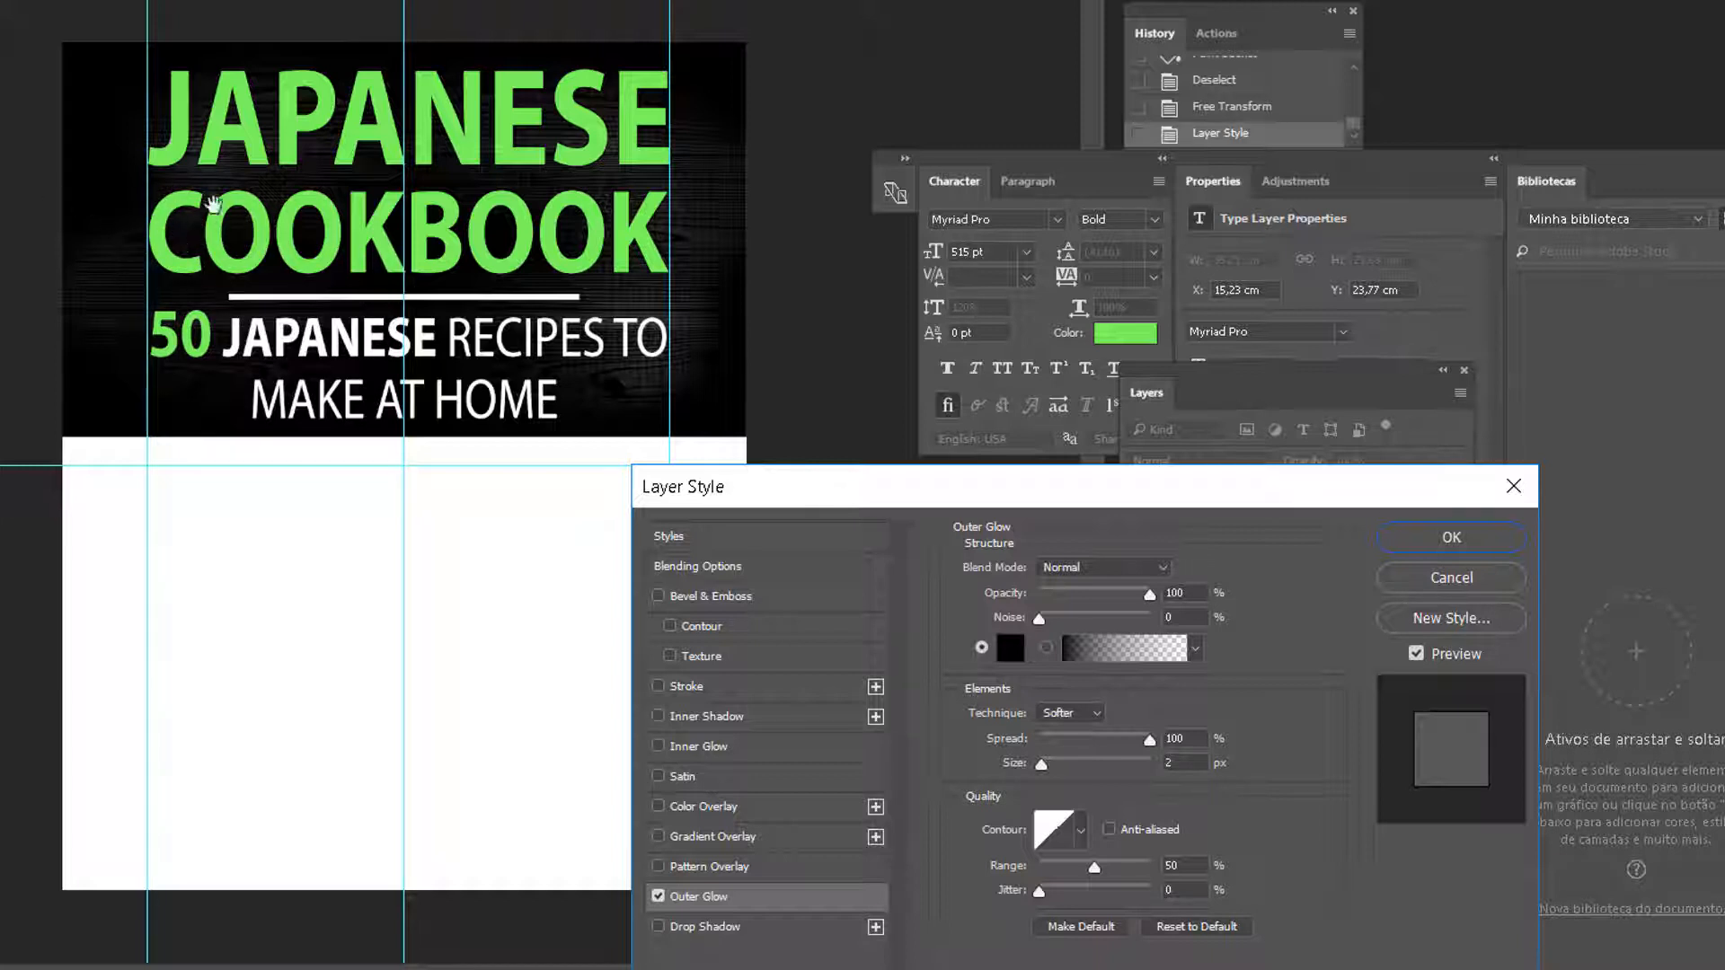
{"action": "left_click_drag", "start_coordinate": [1234, 495], "coordinate": [1290, 344]}
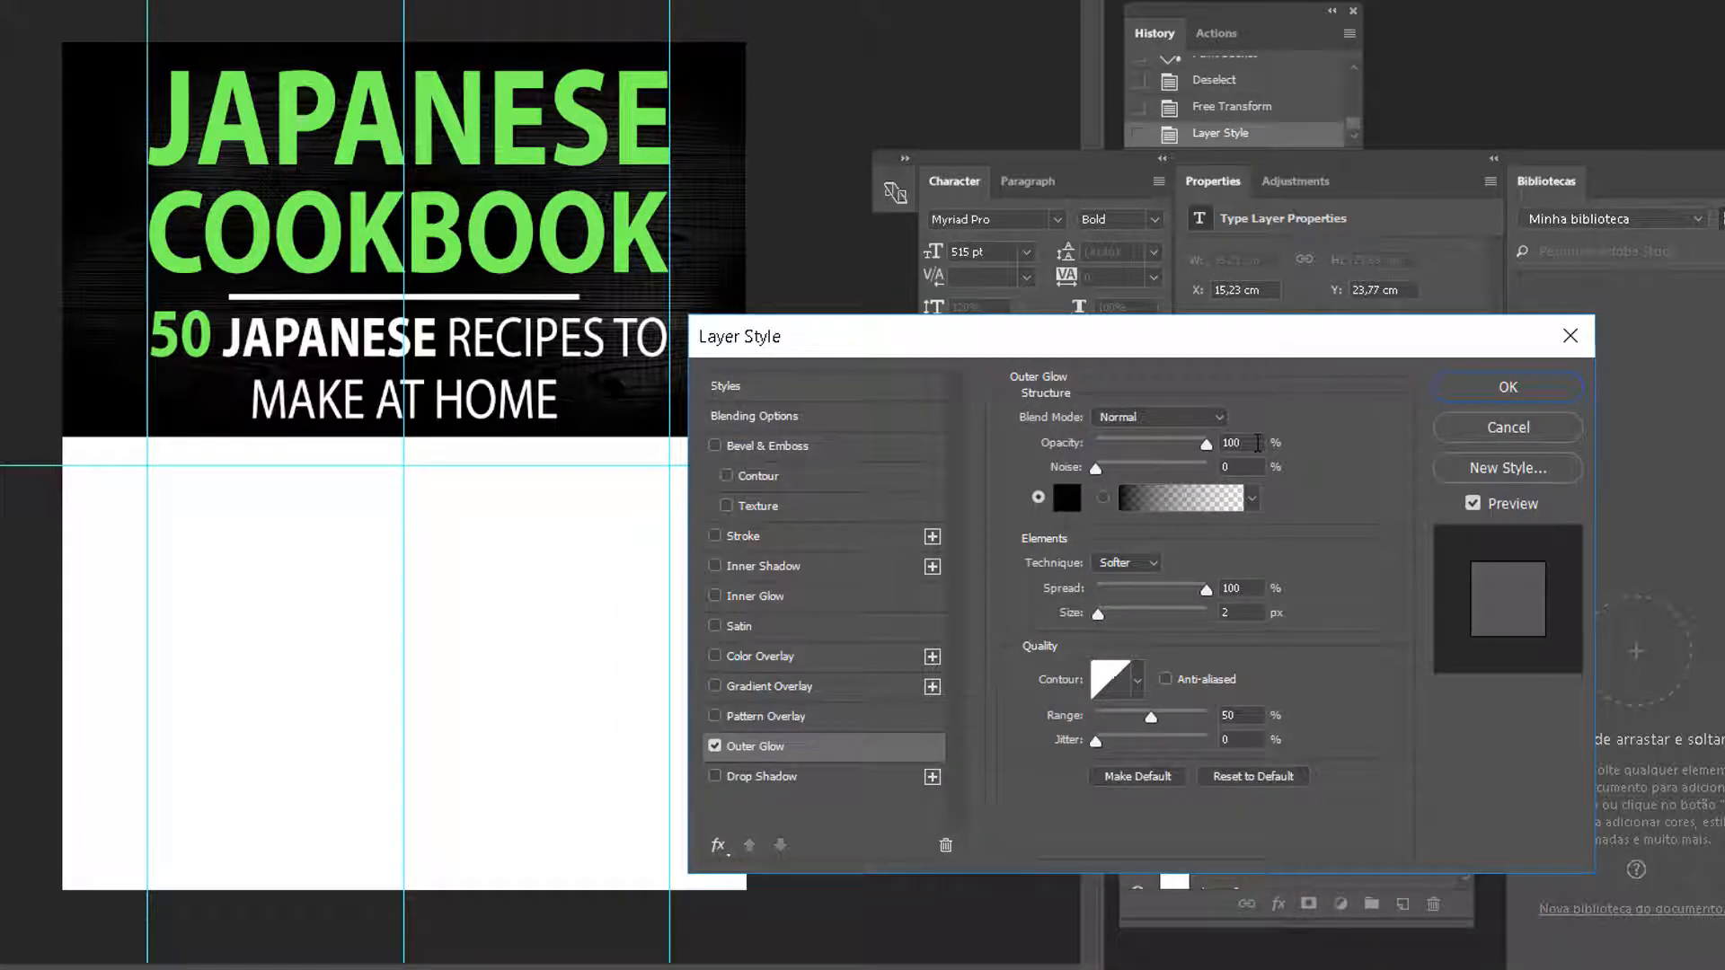
{"action": "left_click", "coordinate": [1508, 387]}
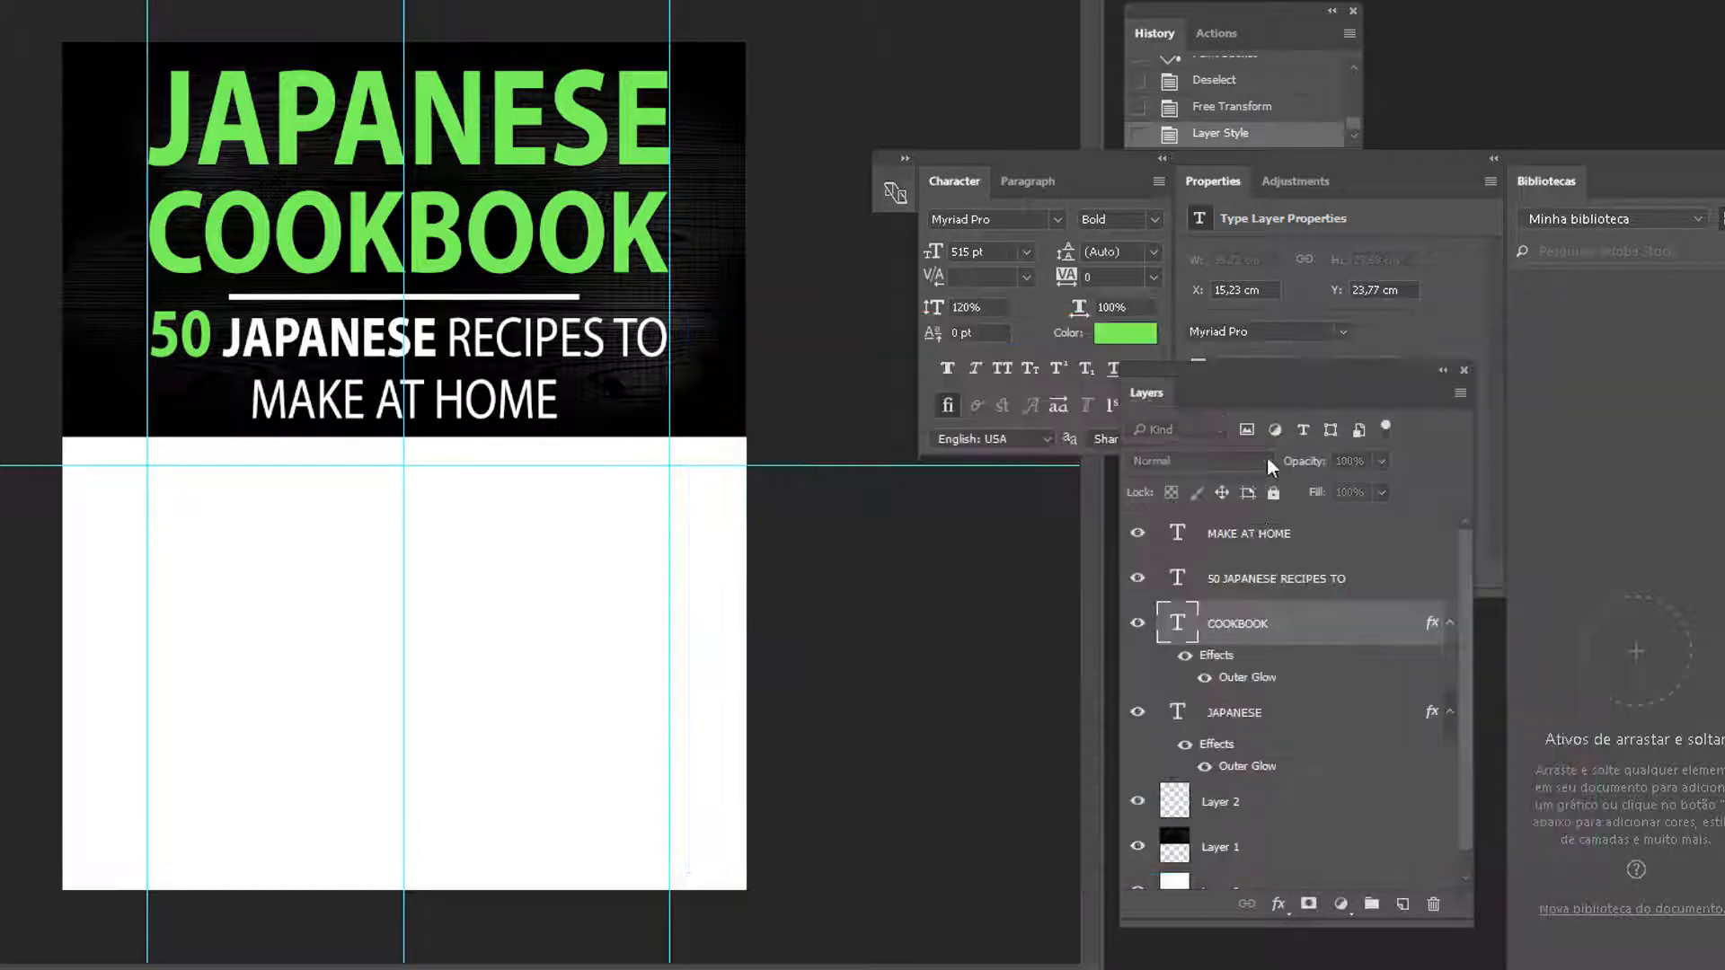
Add the Outer Glow to the MAKE AT HOME subtitle layer
{"action": "left_click", "coordinate": [1268, 580]}
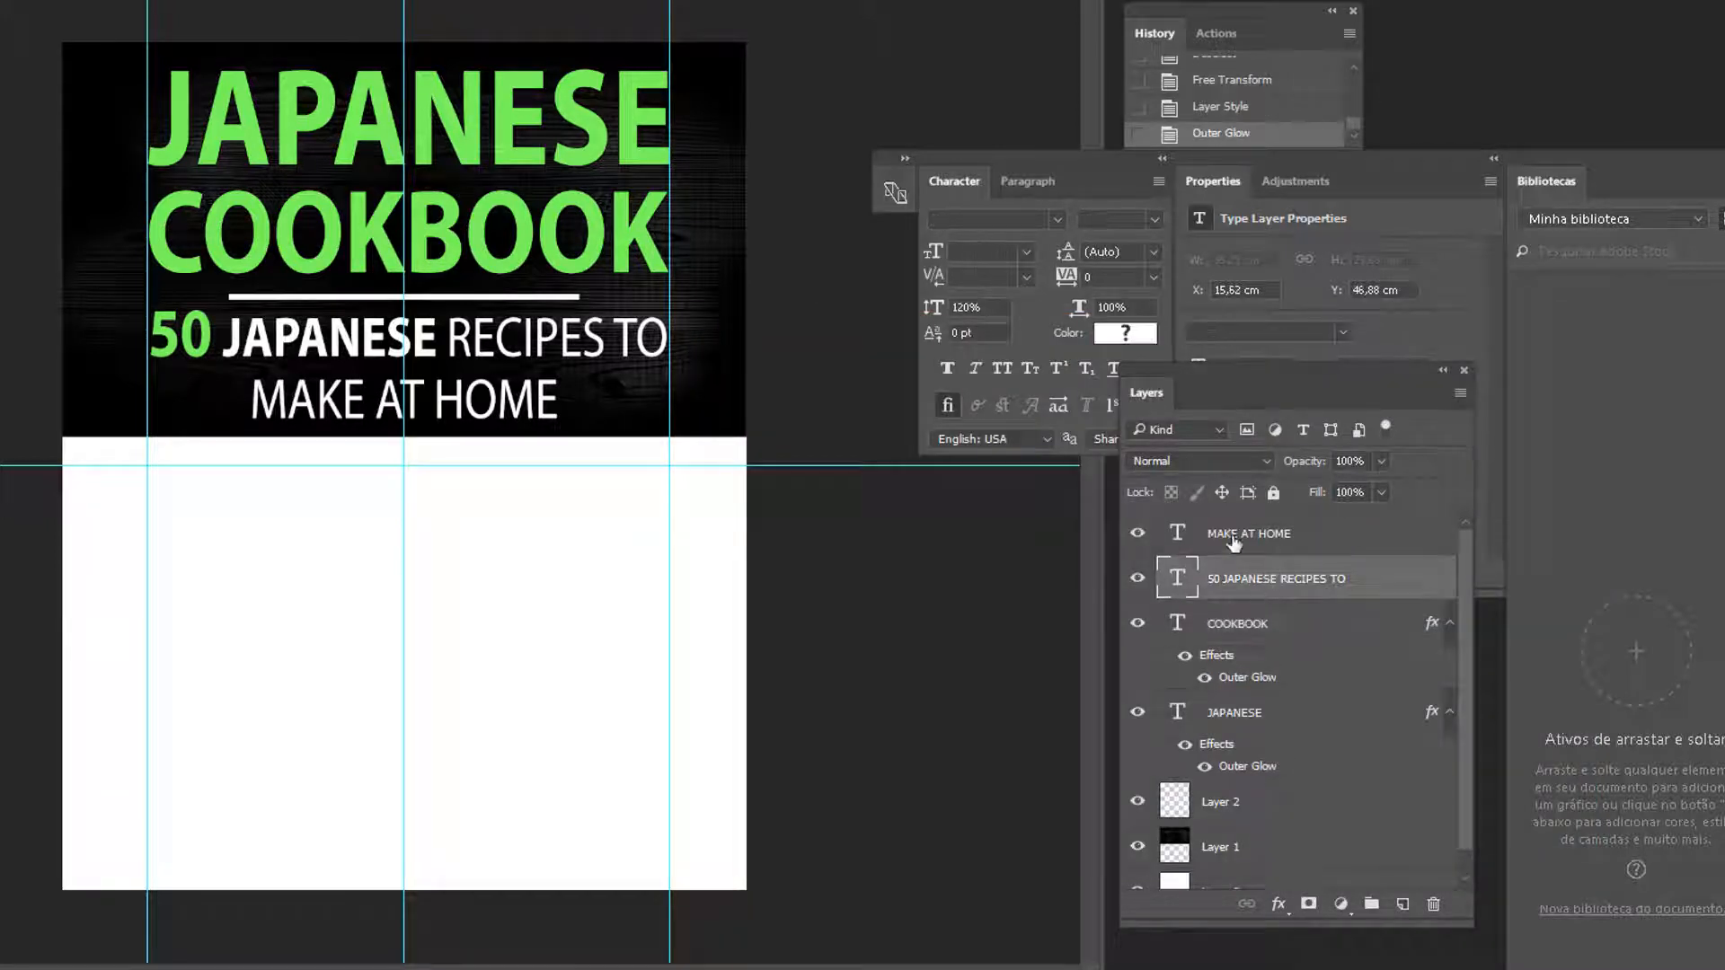
{"action": "left_click", "coordinate": [1231, 539], "text": "shift"}
{"action": "double_click", "coordinate": [1445, 546]}
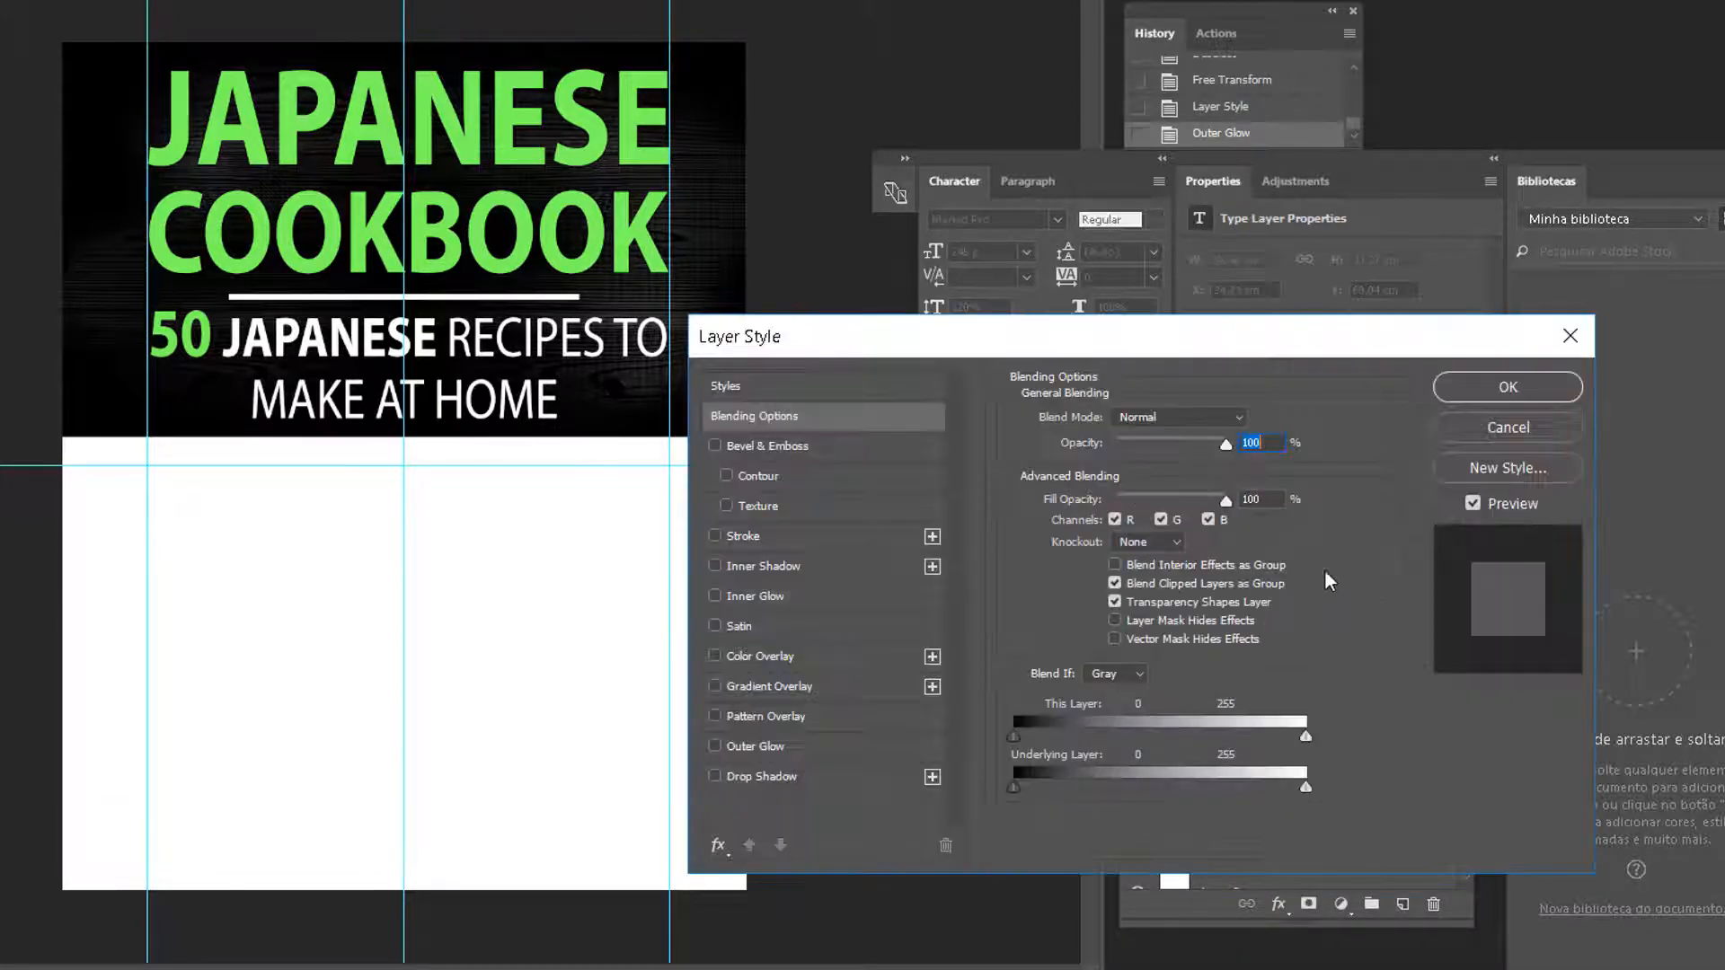
{"action": "left_click", "coordinate": [751, 748]}
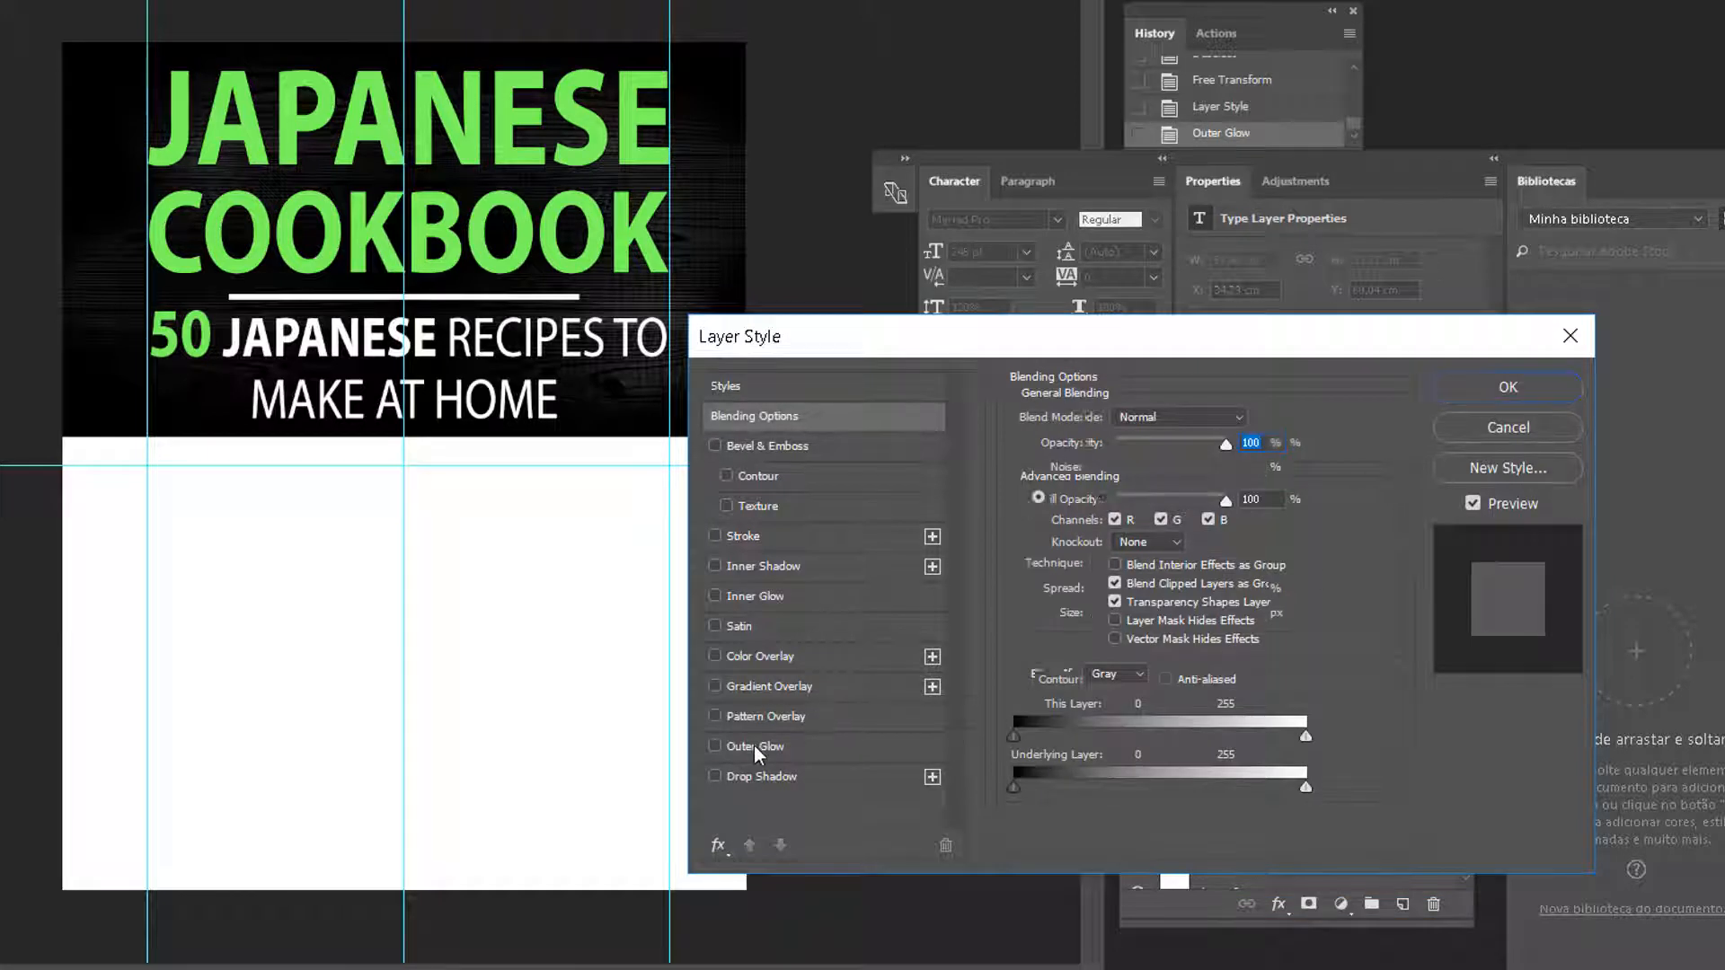
{"action": "left_click", "coordinate": [1508, 394]}
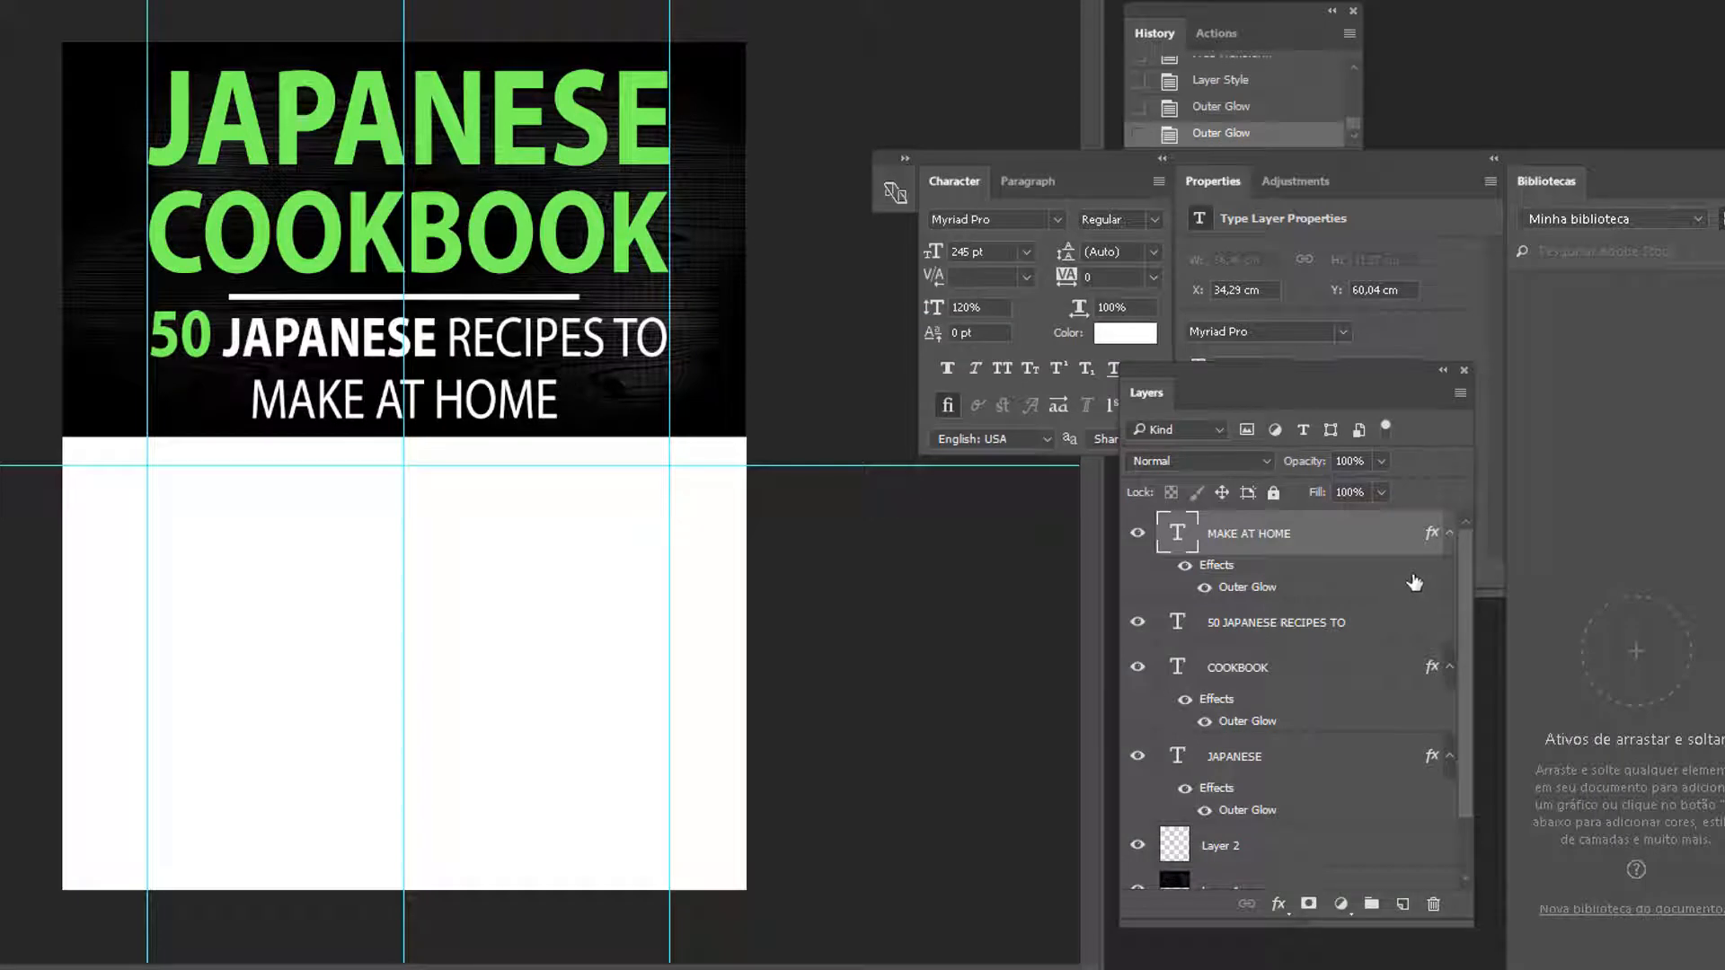
Add the Outer Glow to the 50 JAPANESE RECIPES TO subtitle layer
{"action": "left_click", "coordinate": [1397, 629]}
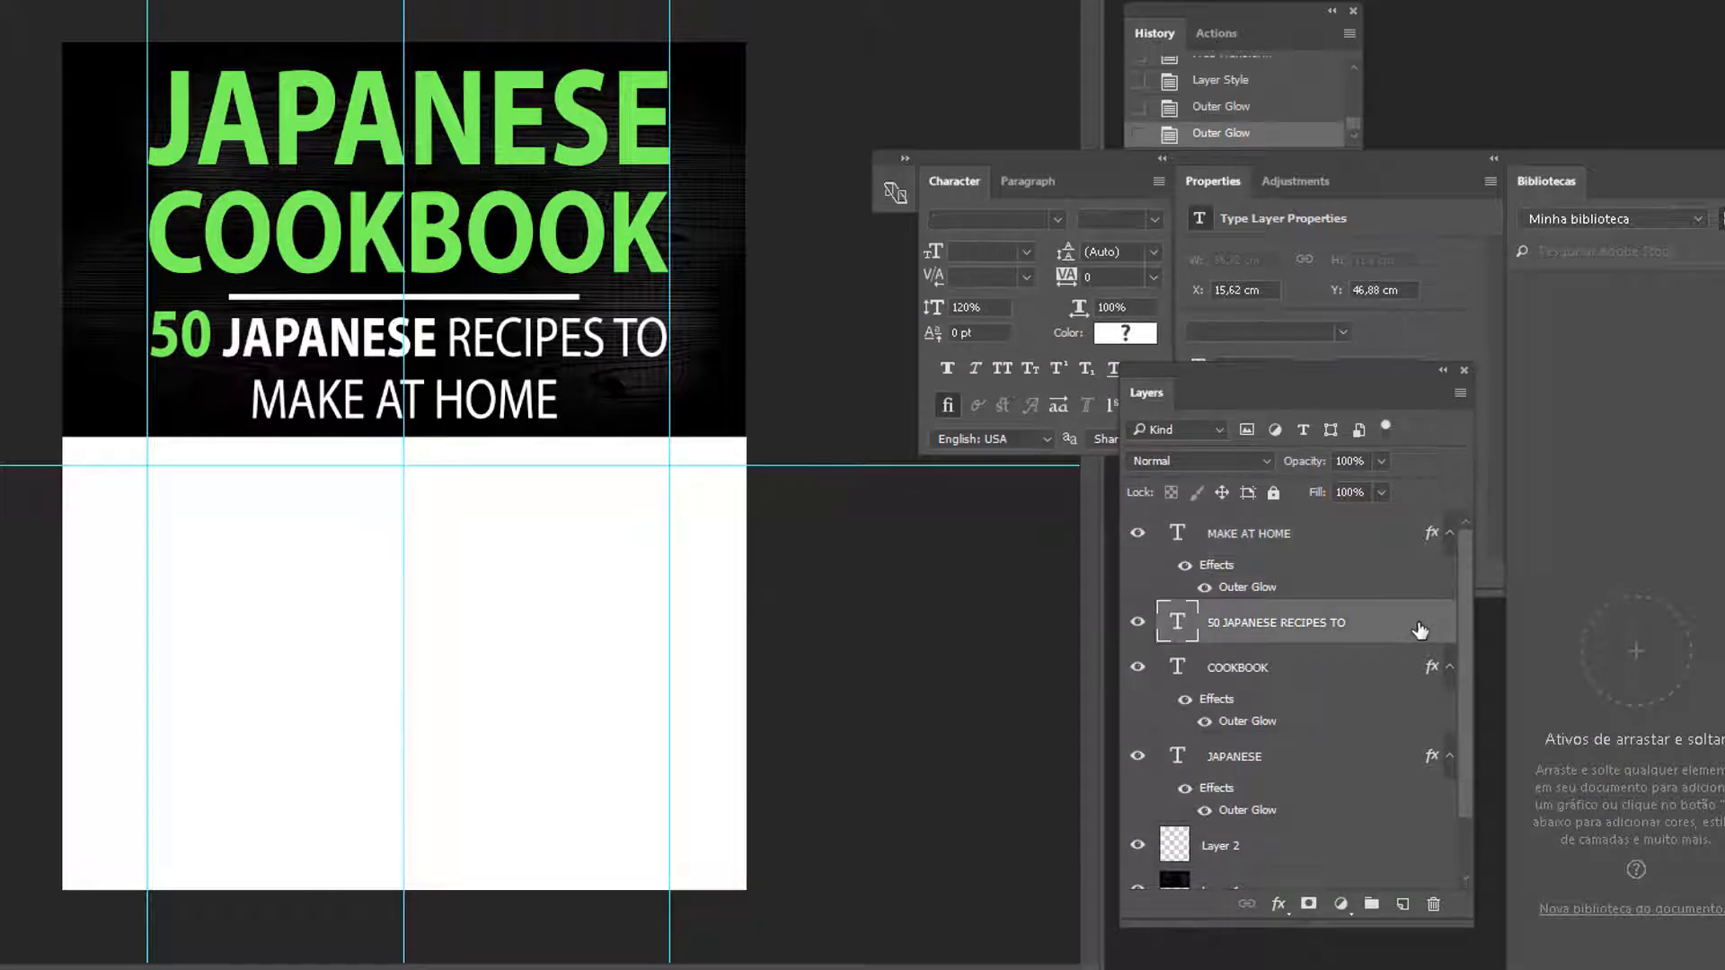
{"action": "double_click", "coordinate": [1420, 629]}
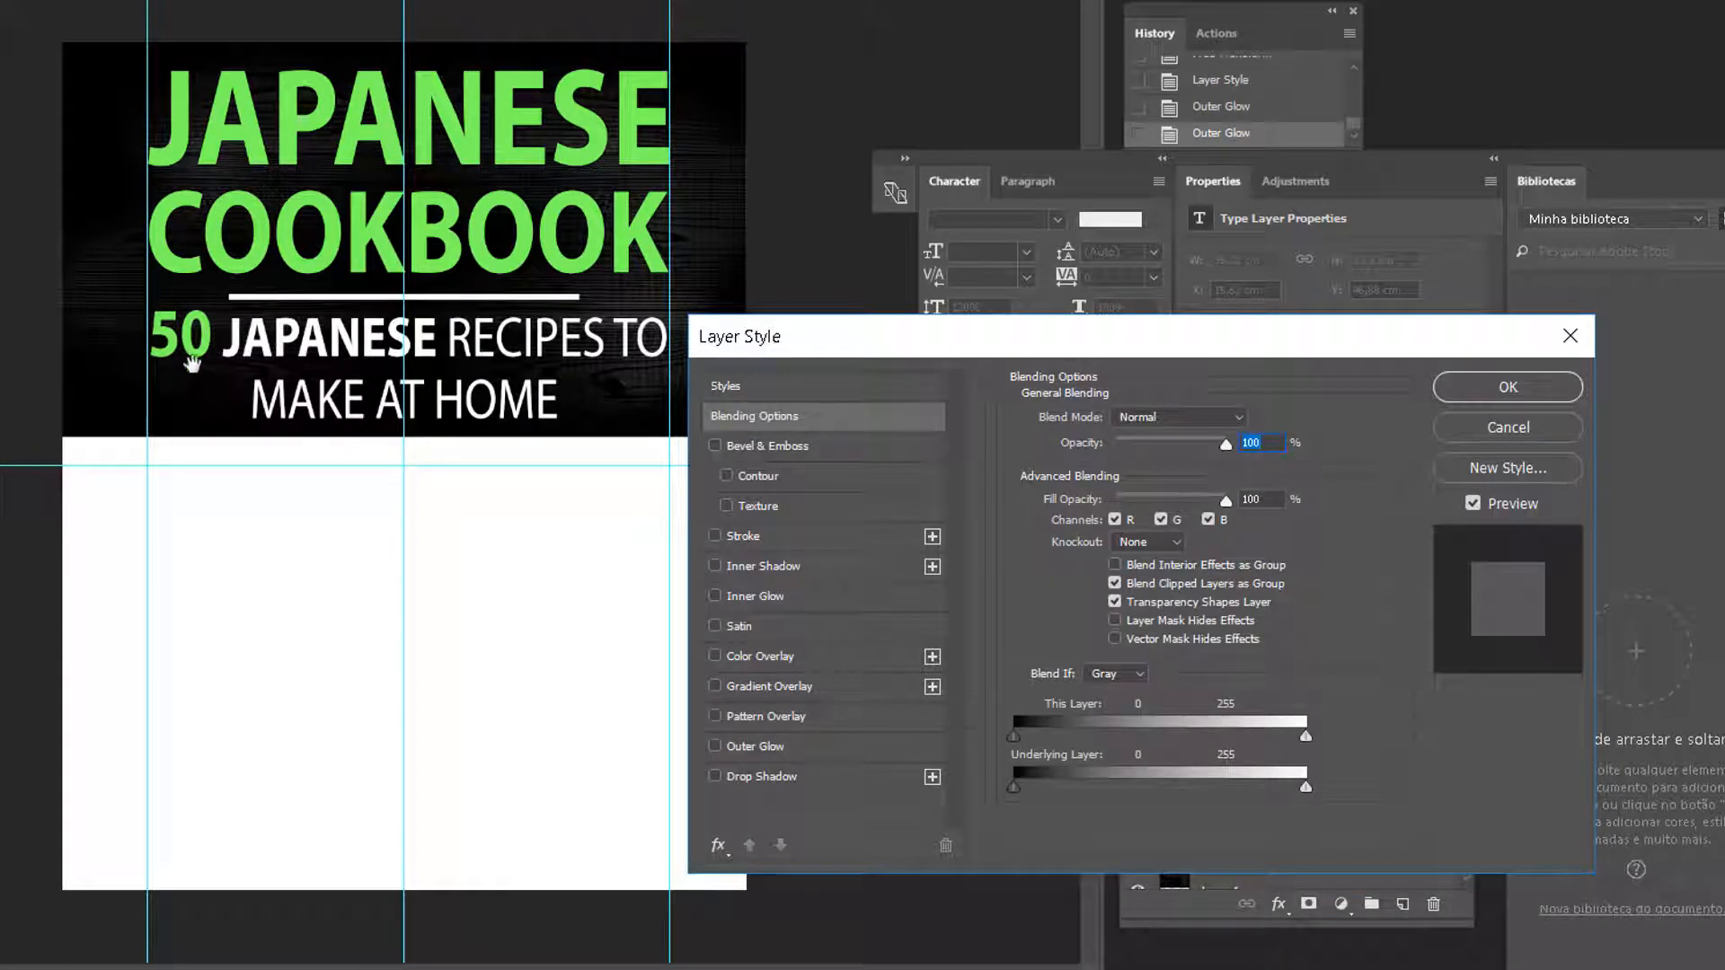
{"action": "left_click", "coordinate": [769, 749]}
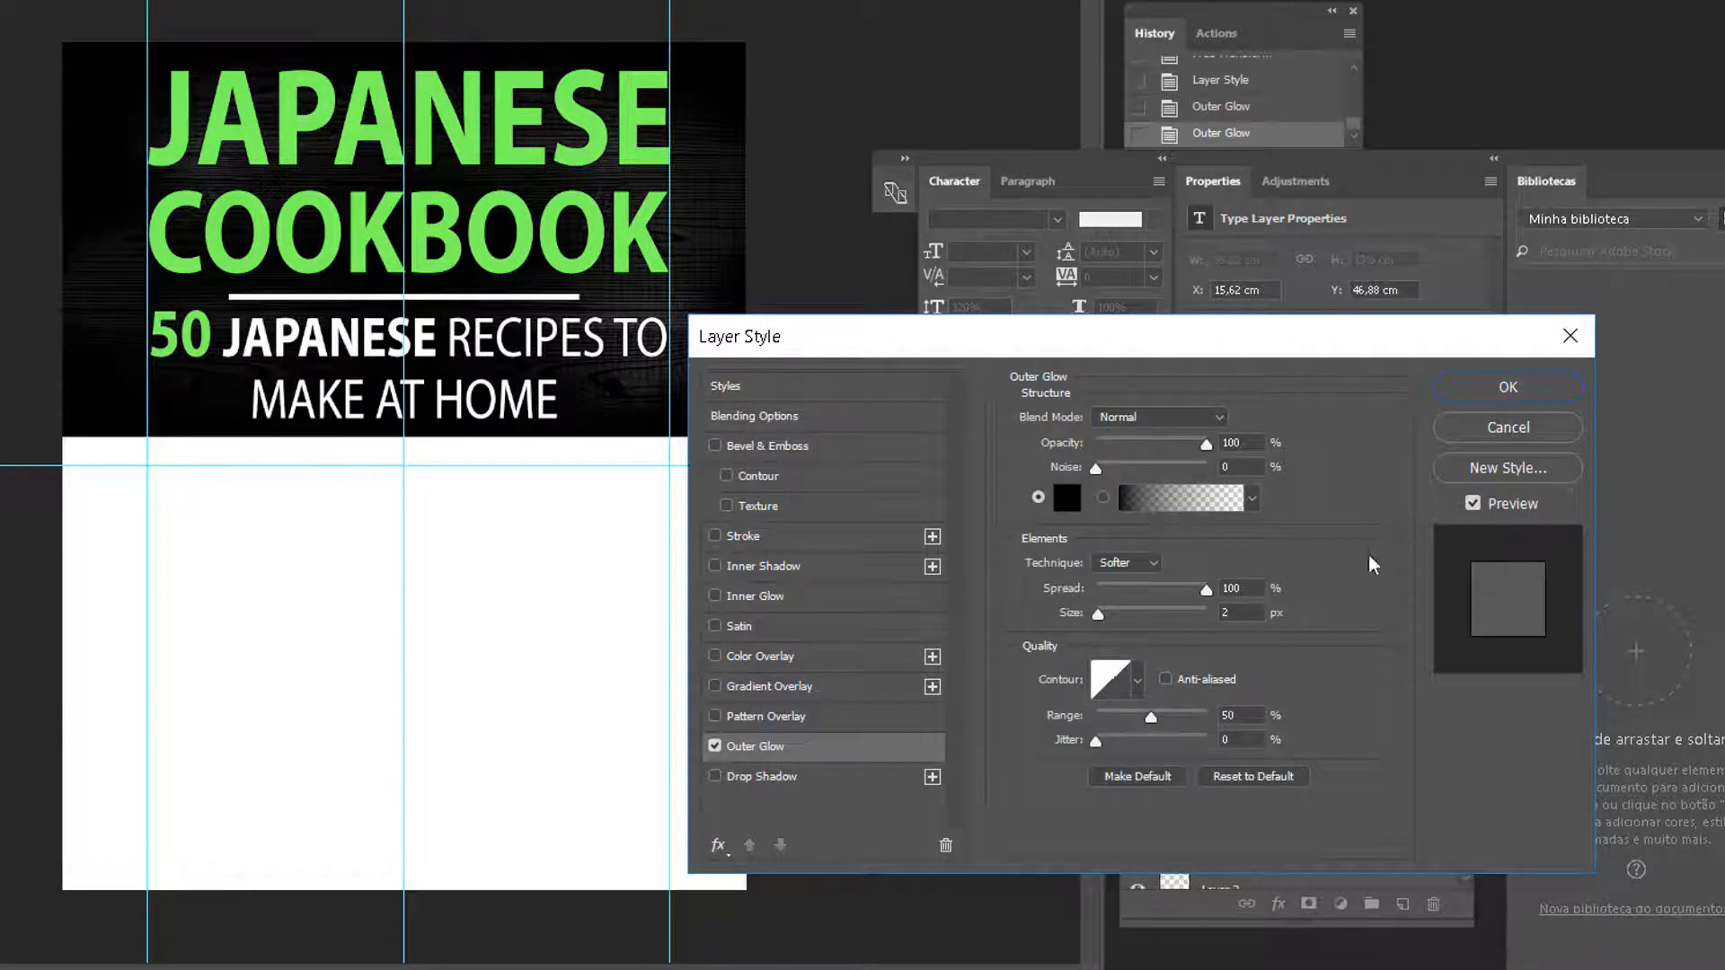
{"action": "left_click", "coordinate": [1508, 386]}
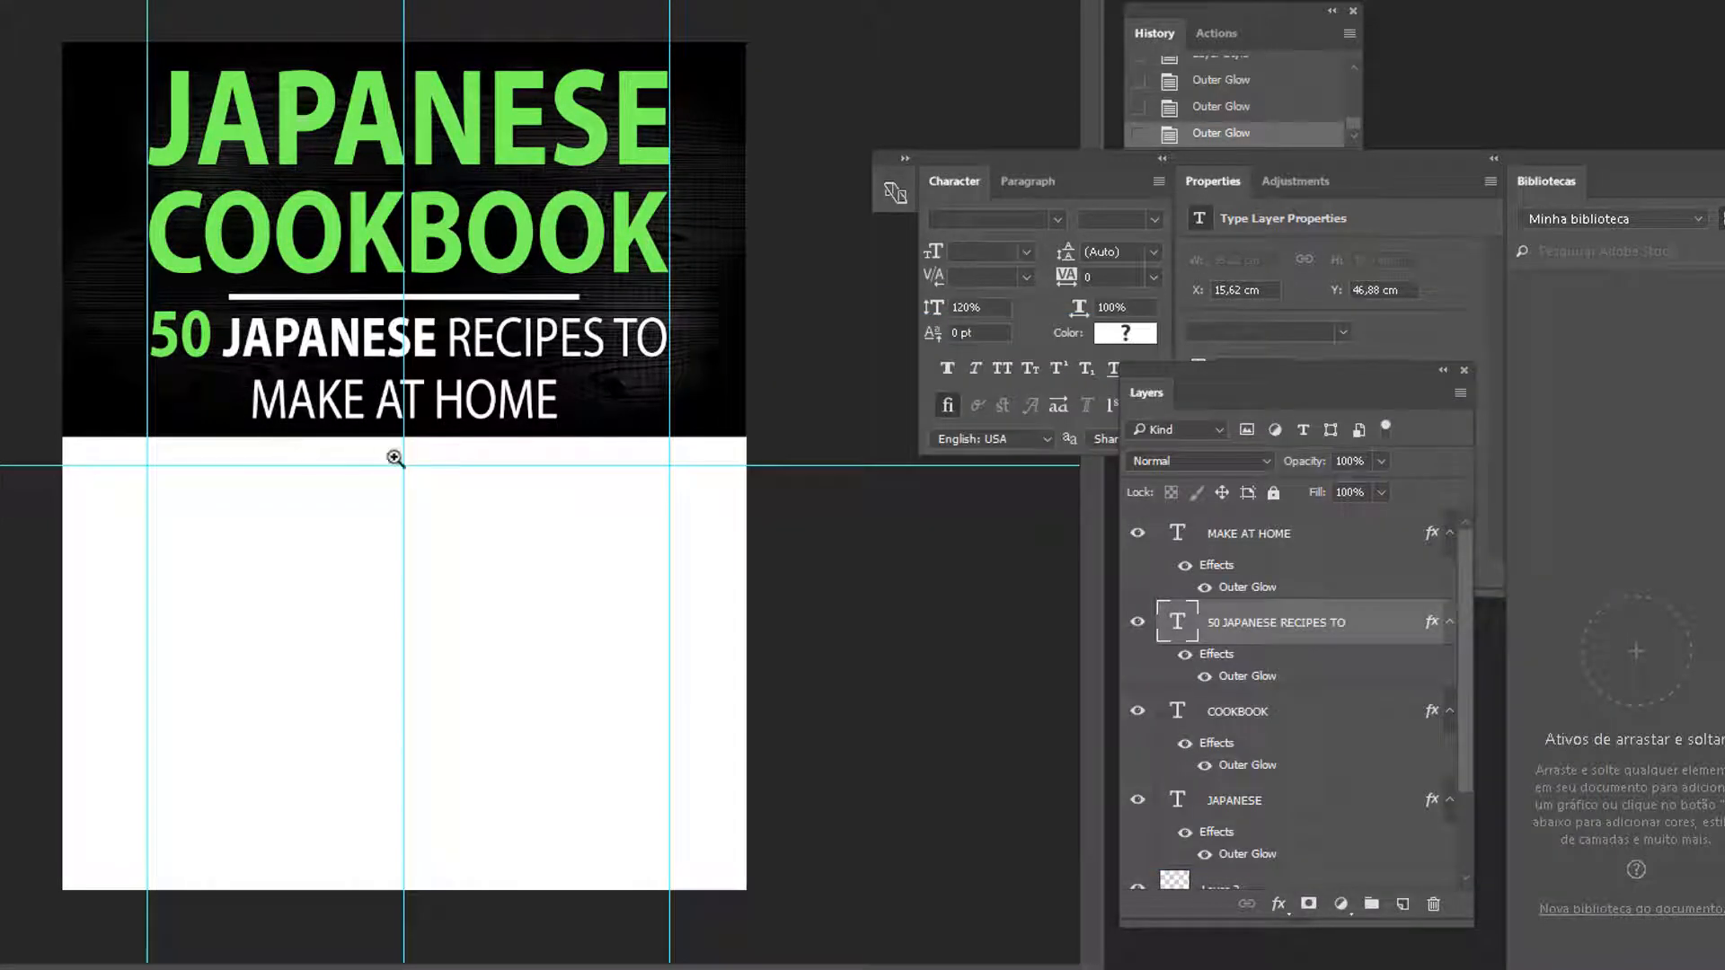
Zoom in to 200% on the subtitle lettering to inspect the glow
{"action": "left_click", "coordinate": [536, 366]}
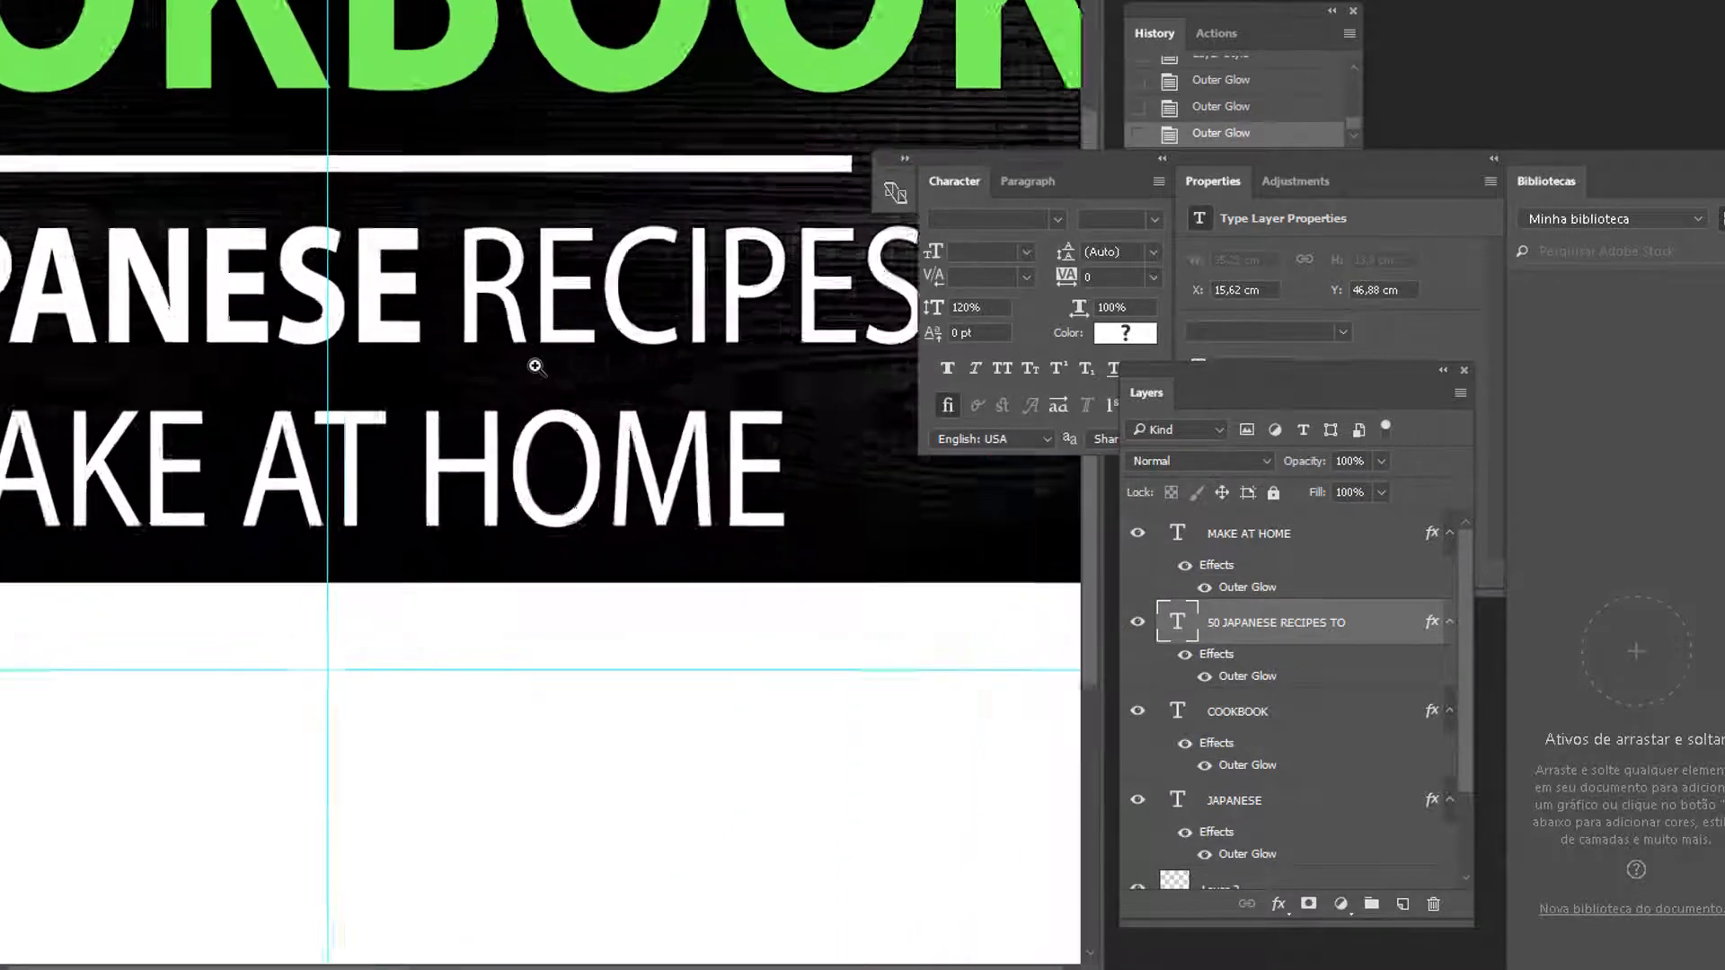
{"action": "left_click", "coordinate": [536, 366]}
{"action": "left_click", "coordinate": [214, 612]}
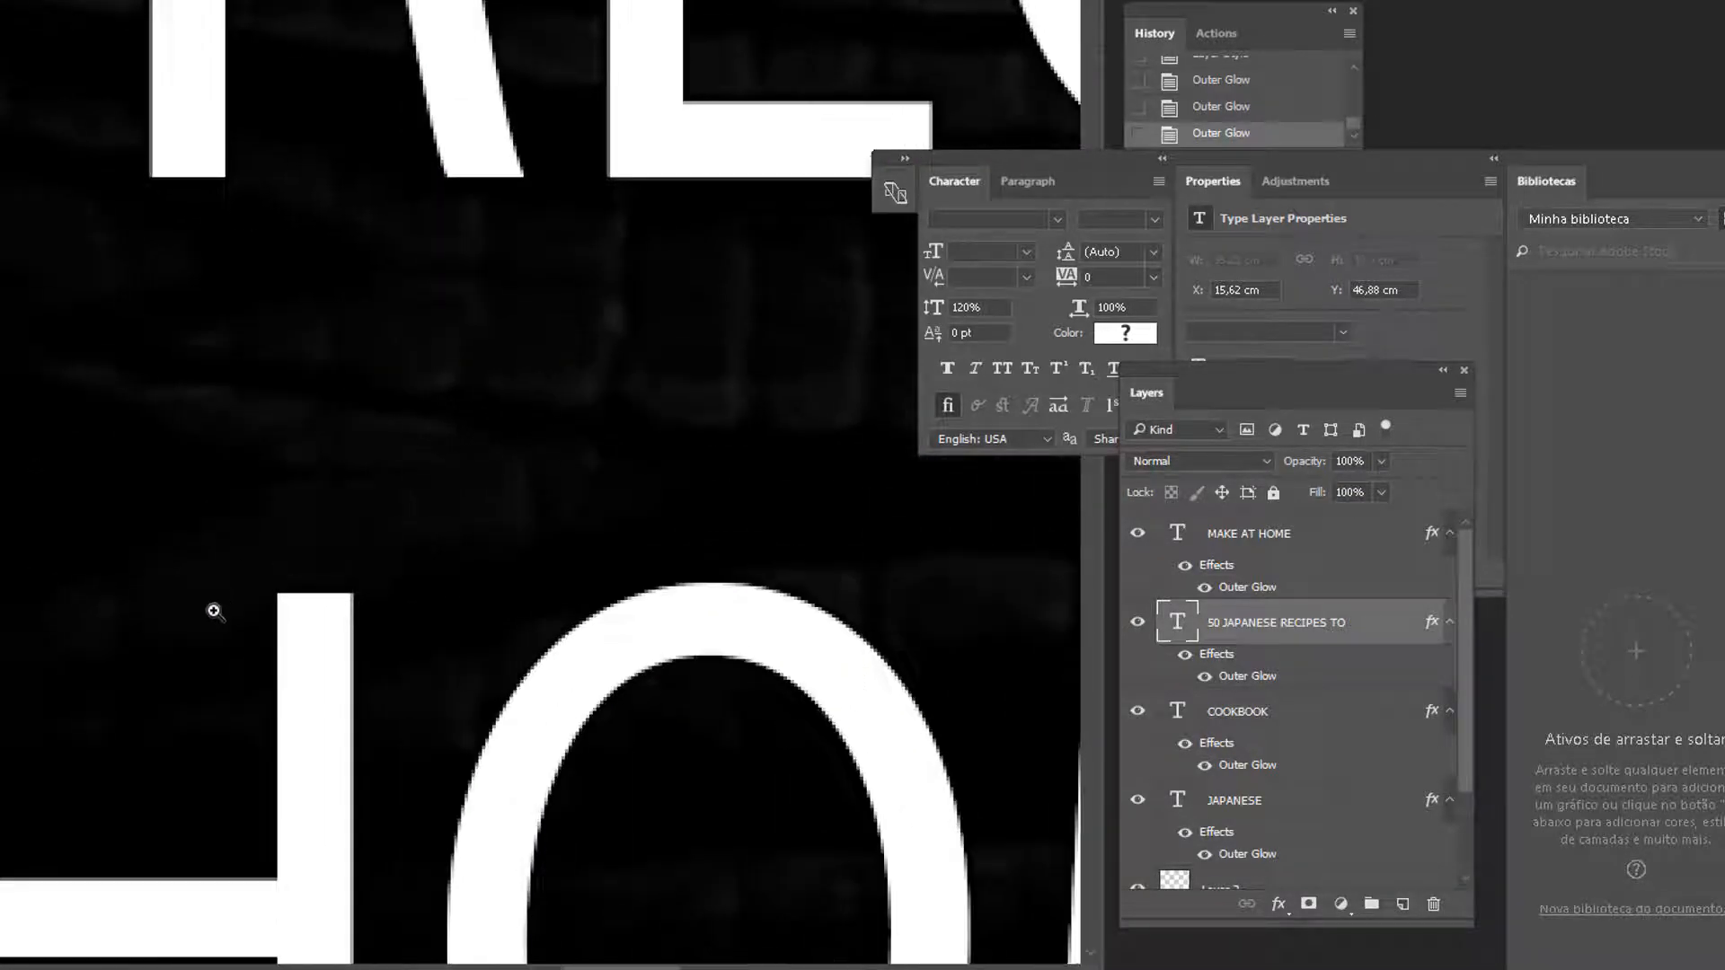
{"action": "right_click", "coordinate": [378, 611]}
{"action": "left_click", "coordinate": [395, 680]}
Zoom back out to the whole cover and cycle to the open photo documents
{"action": "right_click", "coordinate": [488, 608]}
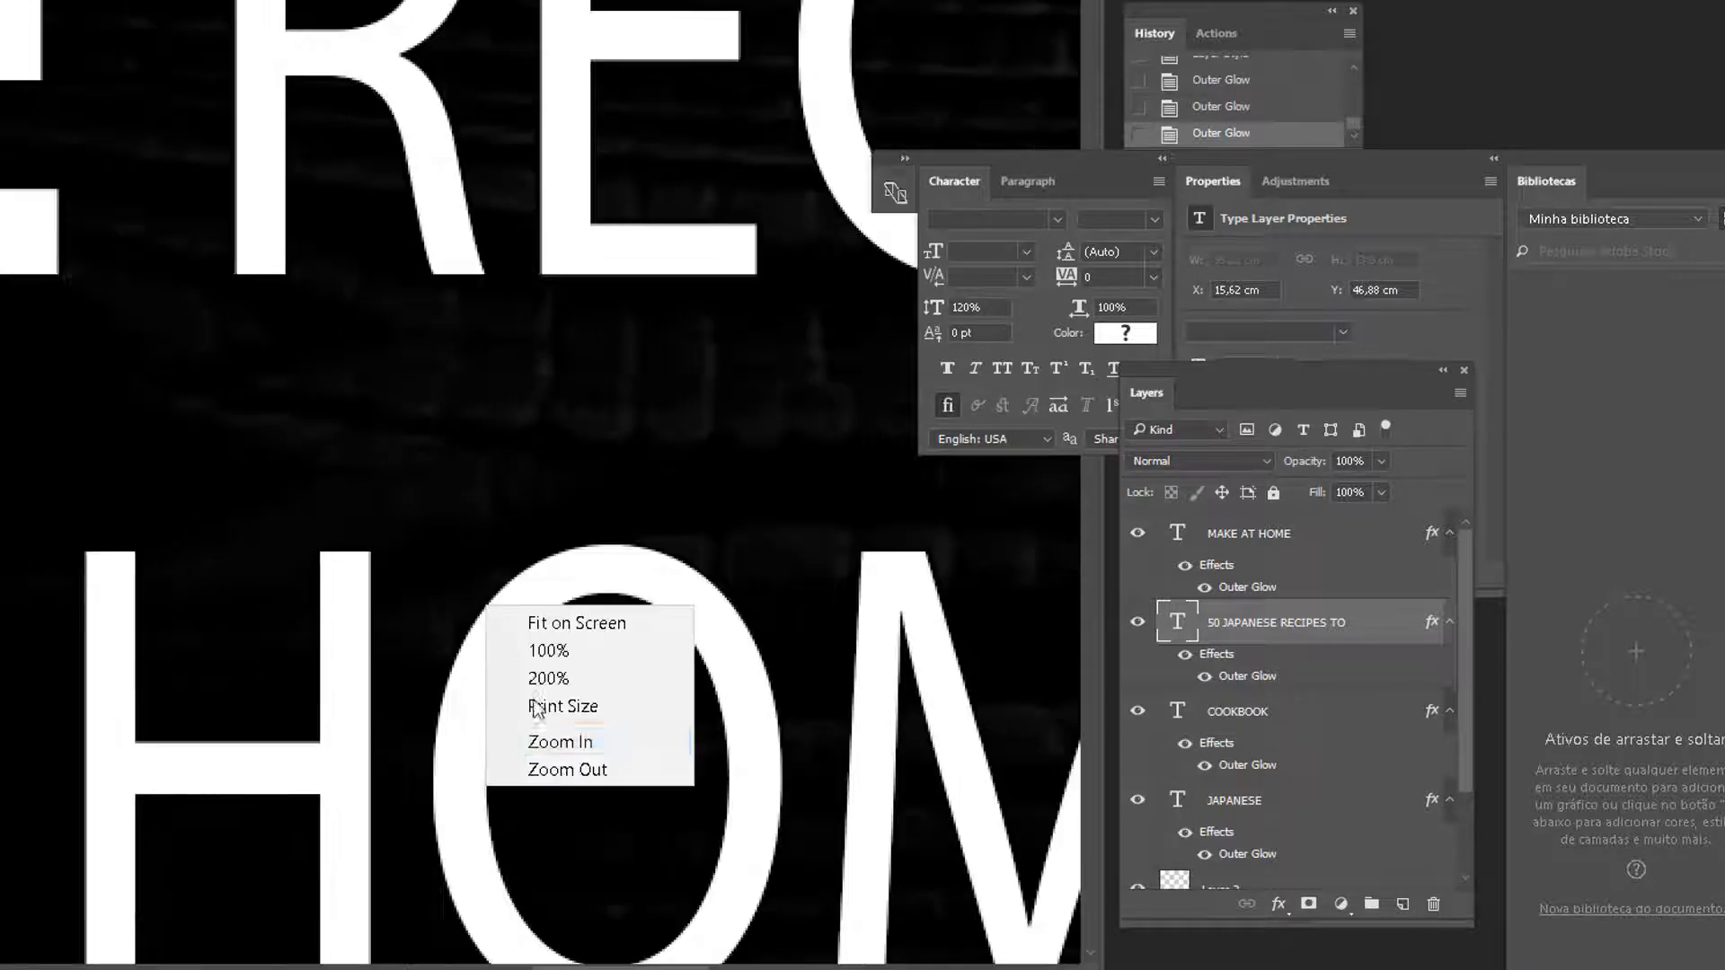
{"action": "left_click", "coordinate": [562, 769]}
{"action": "right_click", "coordinate": [499, 659]}
{"action": "left_click", "coordinate": [585, 798]}
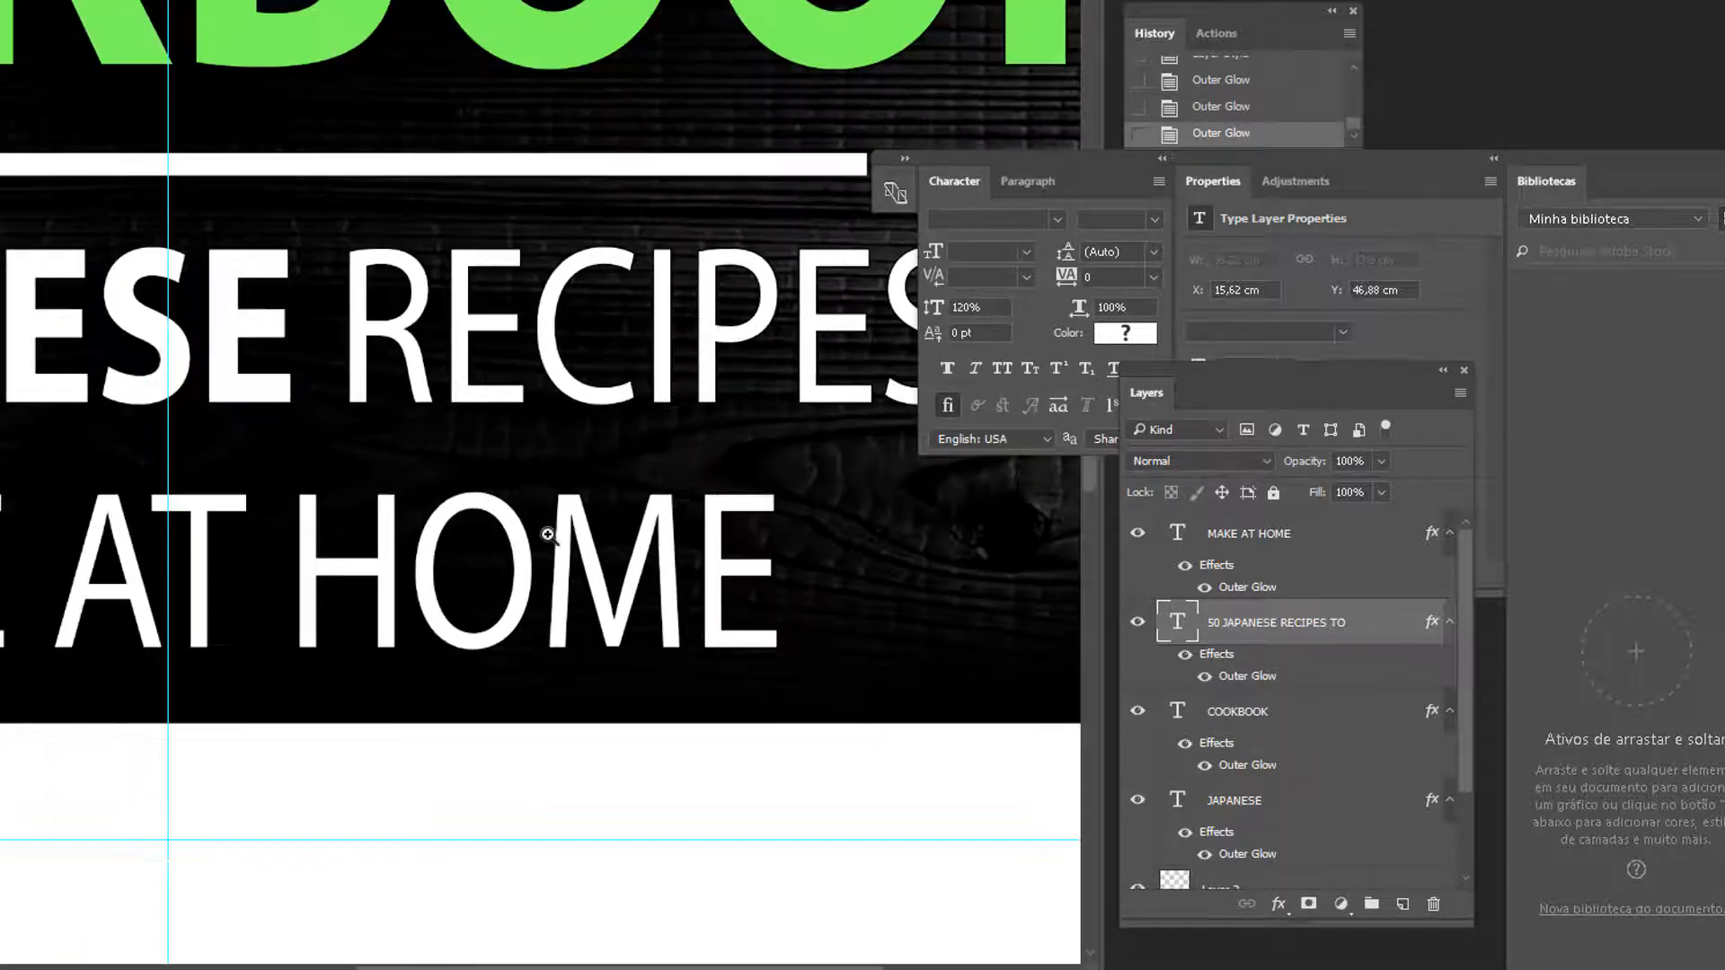
{"action": "right_click", "coordinate": [547, 534]}
{"action": "left_click", "coordinate": [670, 708]}
{"action": "right_click", "coordinate": [604, 588]}
{"action": "left_click", "coordinate": [695, 764]}
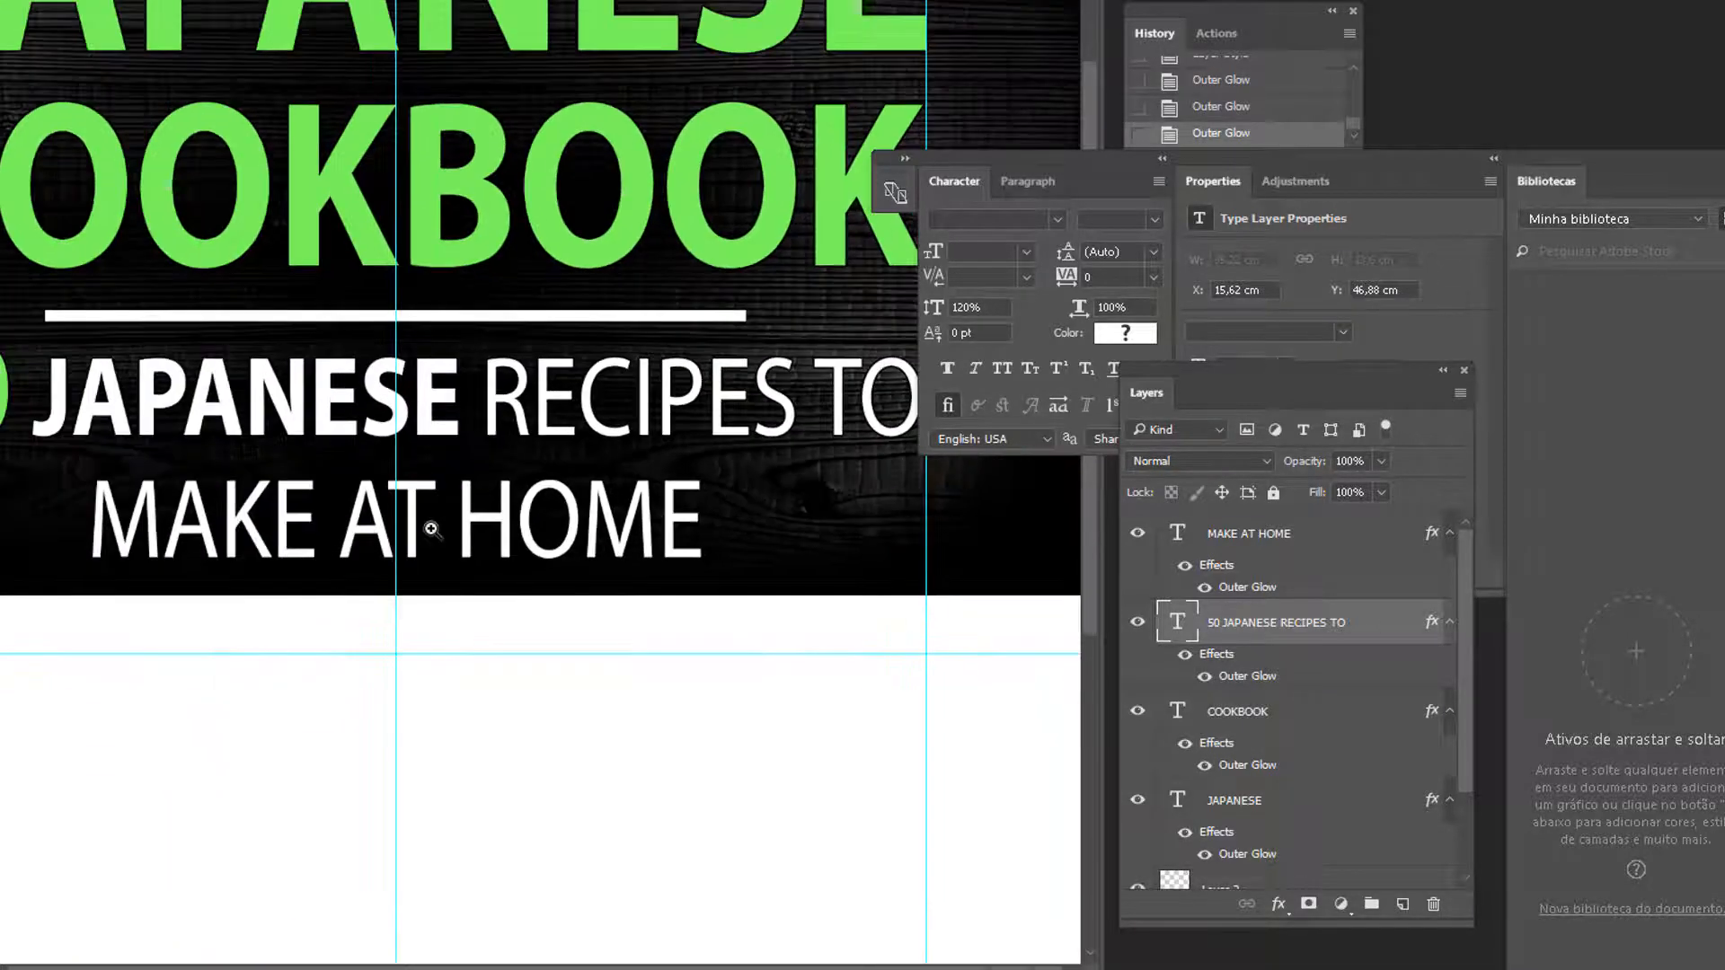
{"action": "key", "text": "ctrl+minus"}
{"action": "key", "text": "ctrl+minus"}
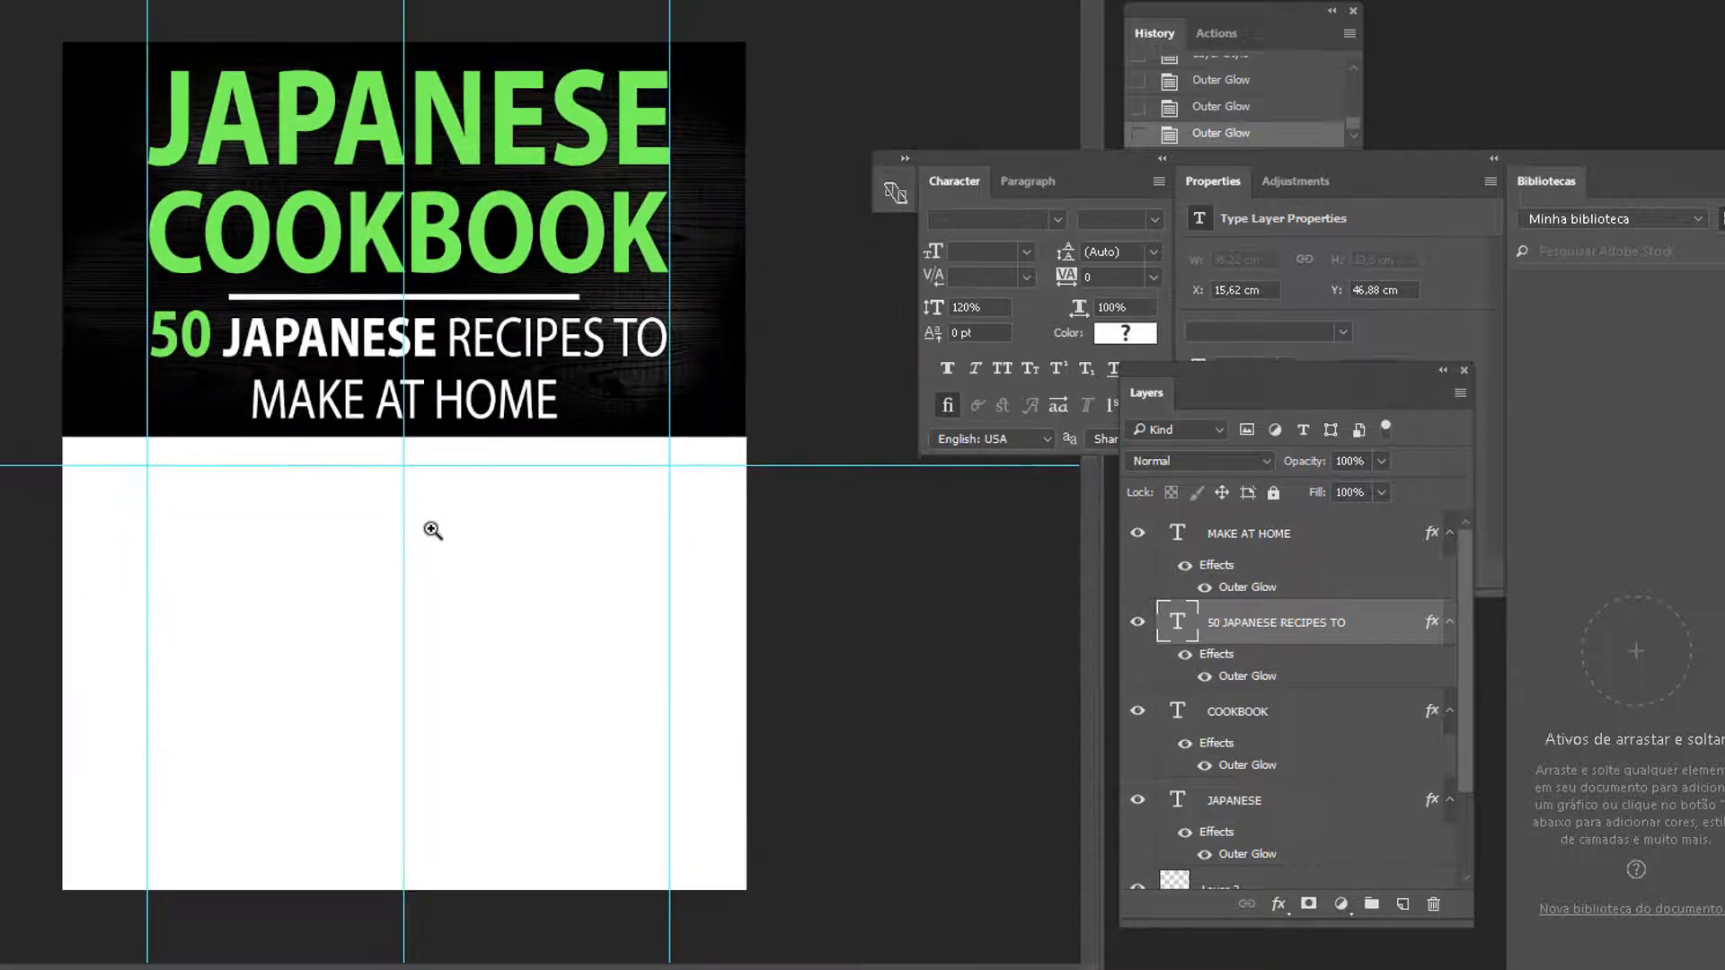
{"action": "key", "text": "ctrl+Tab"}
{"action": "key", "text": "ctrl+Tab"}
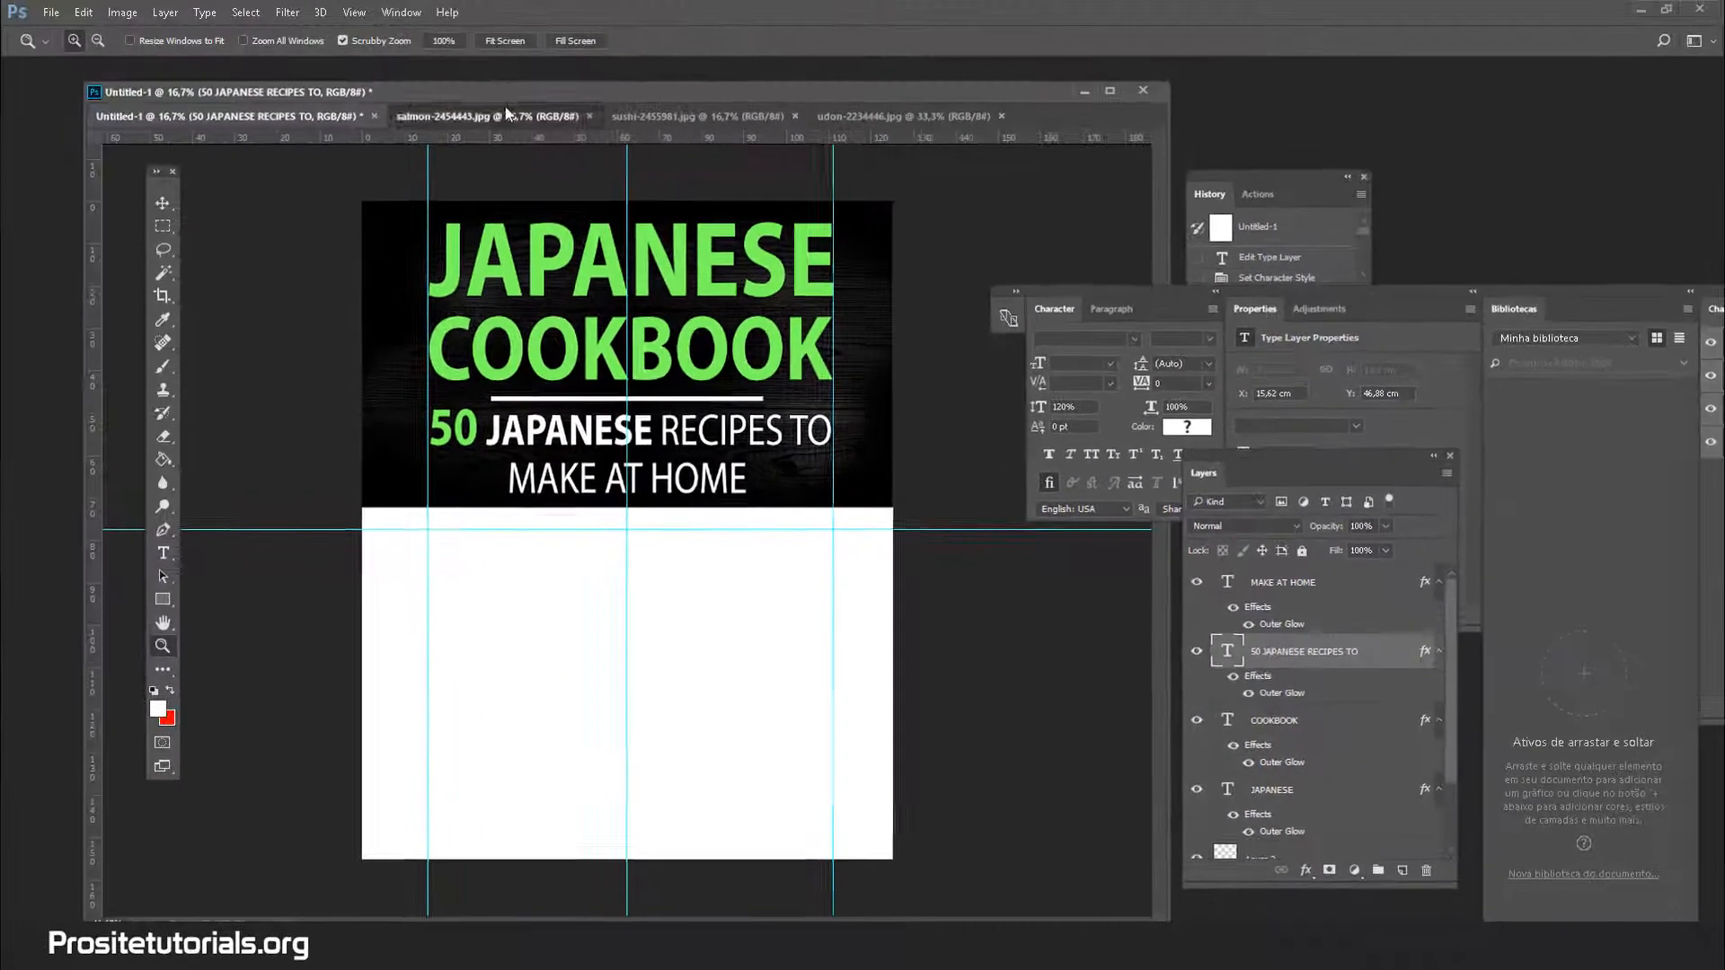
Float the salmon photo in its own window and position it
{"action": "left_click", "coordinate": [496, 113]}
{"action": "left_click_drag", "start_coordinate": [496, 113], "coordinate": [590, 214]}
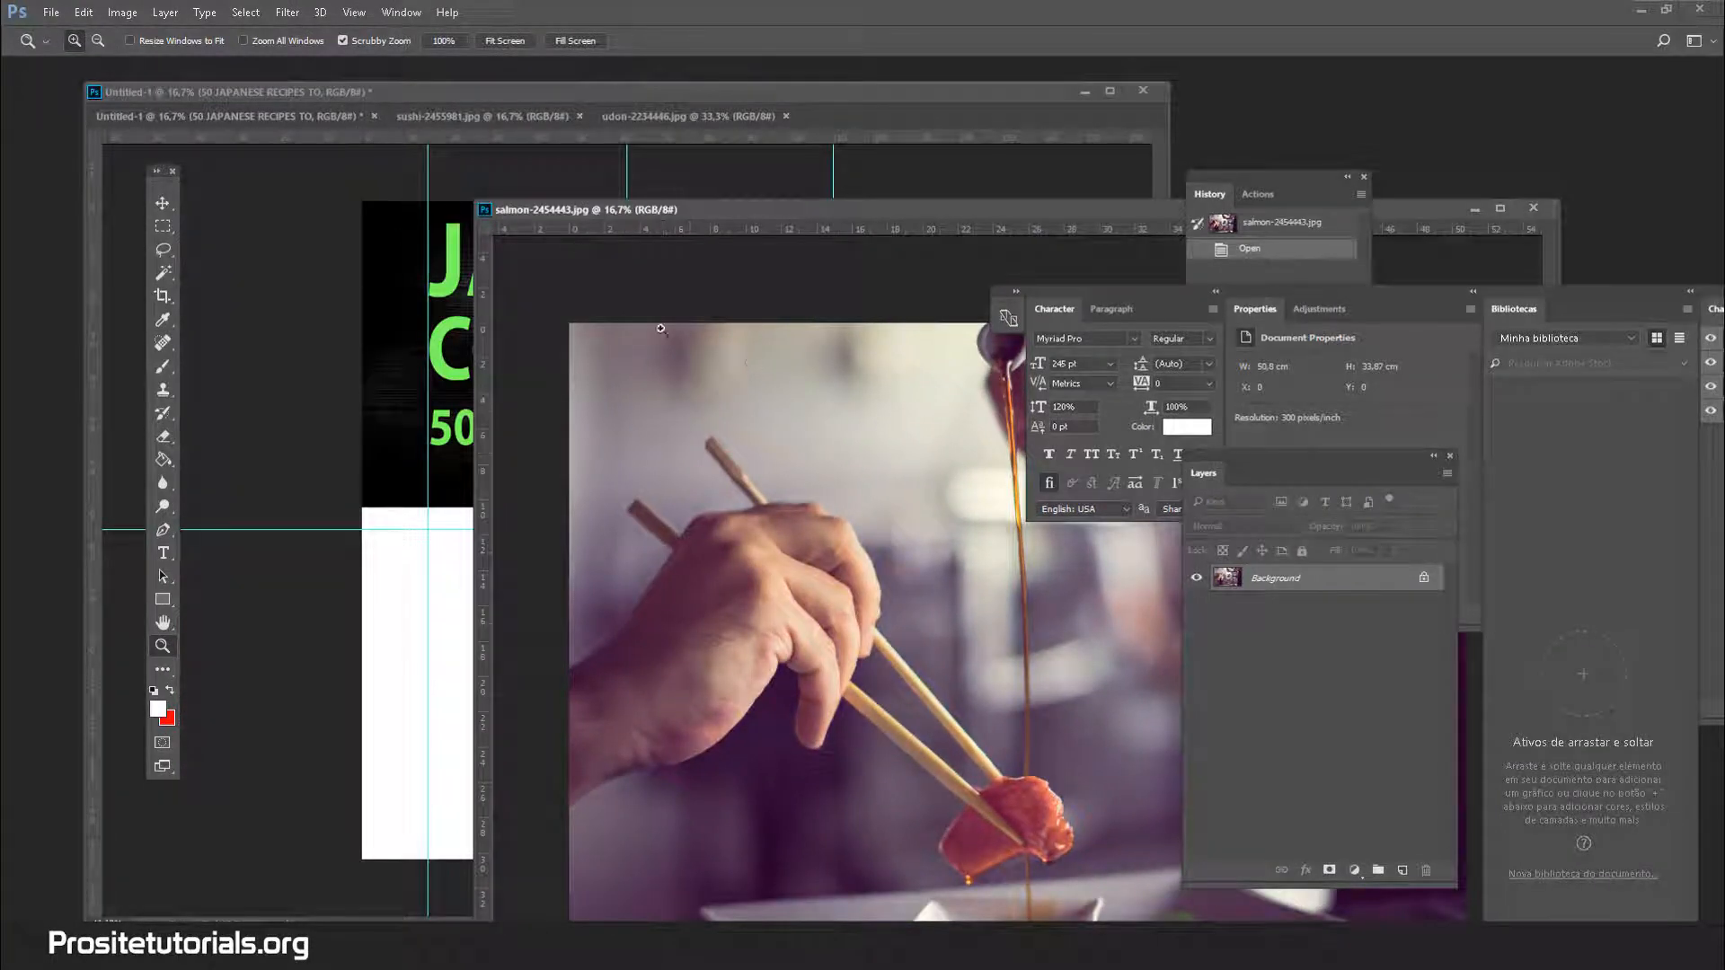
{"action": "left_click_drag", "start_coordinate": [898, 215], "coordinate": [693, 254]}
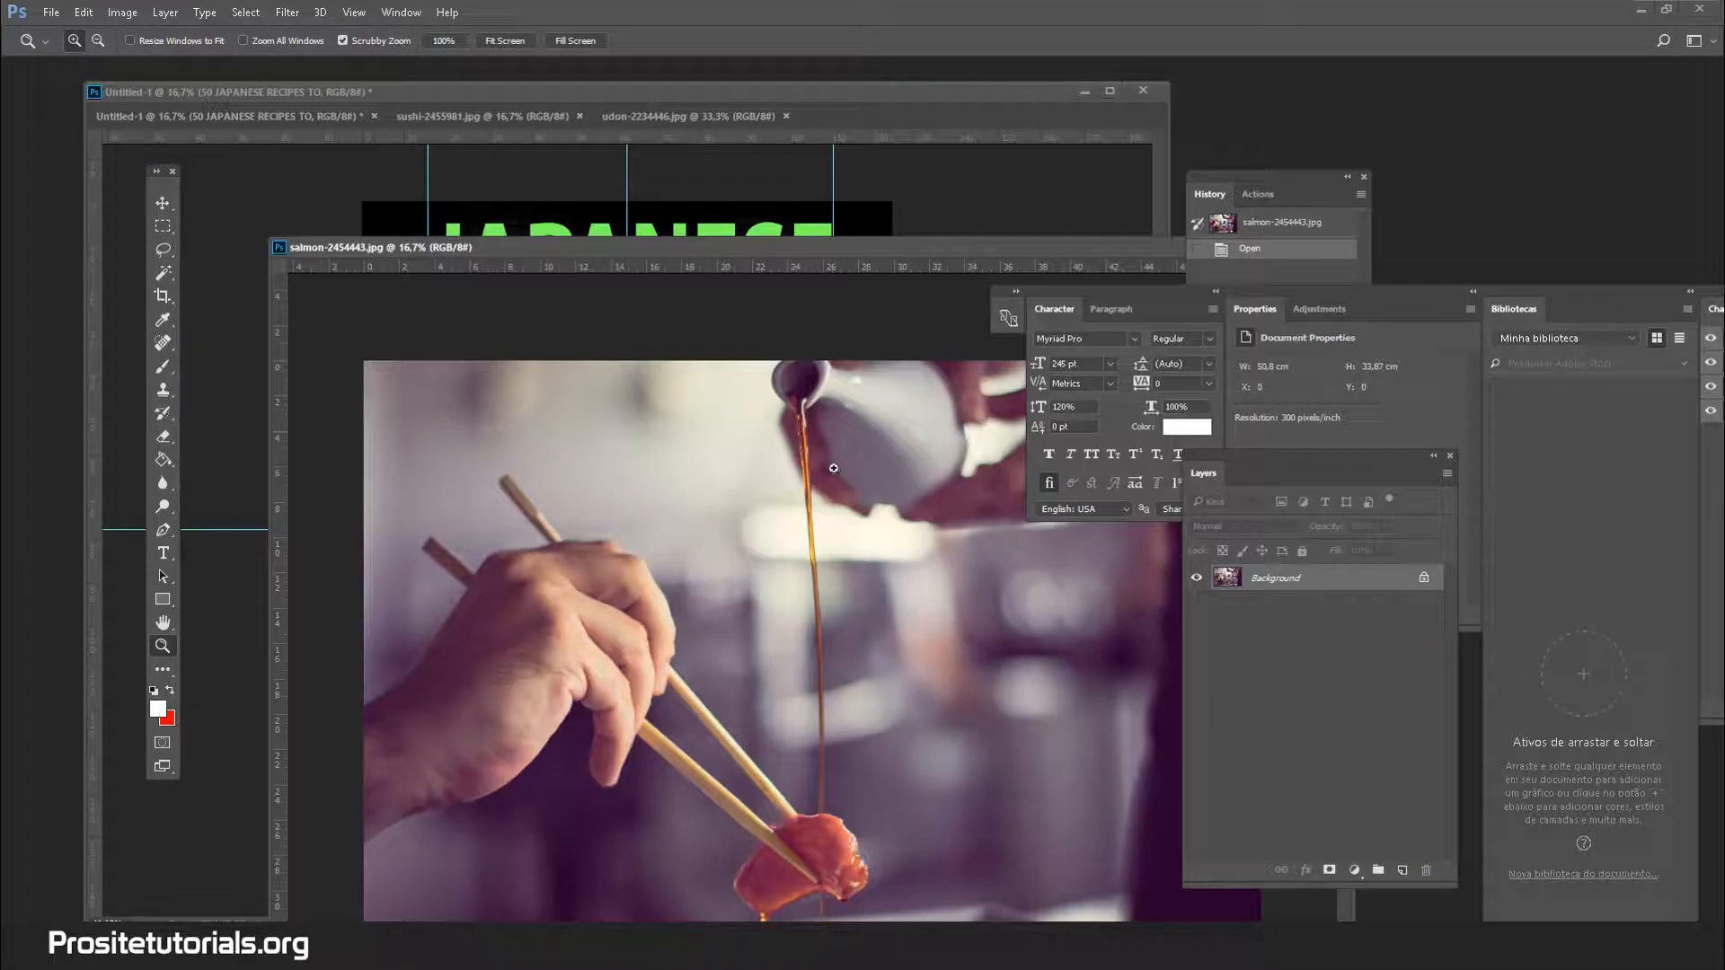
{"action": "left_click", "coordinate": [162, 204]}
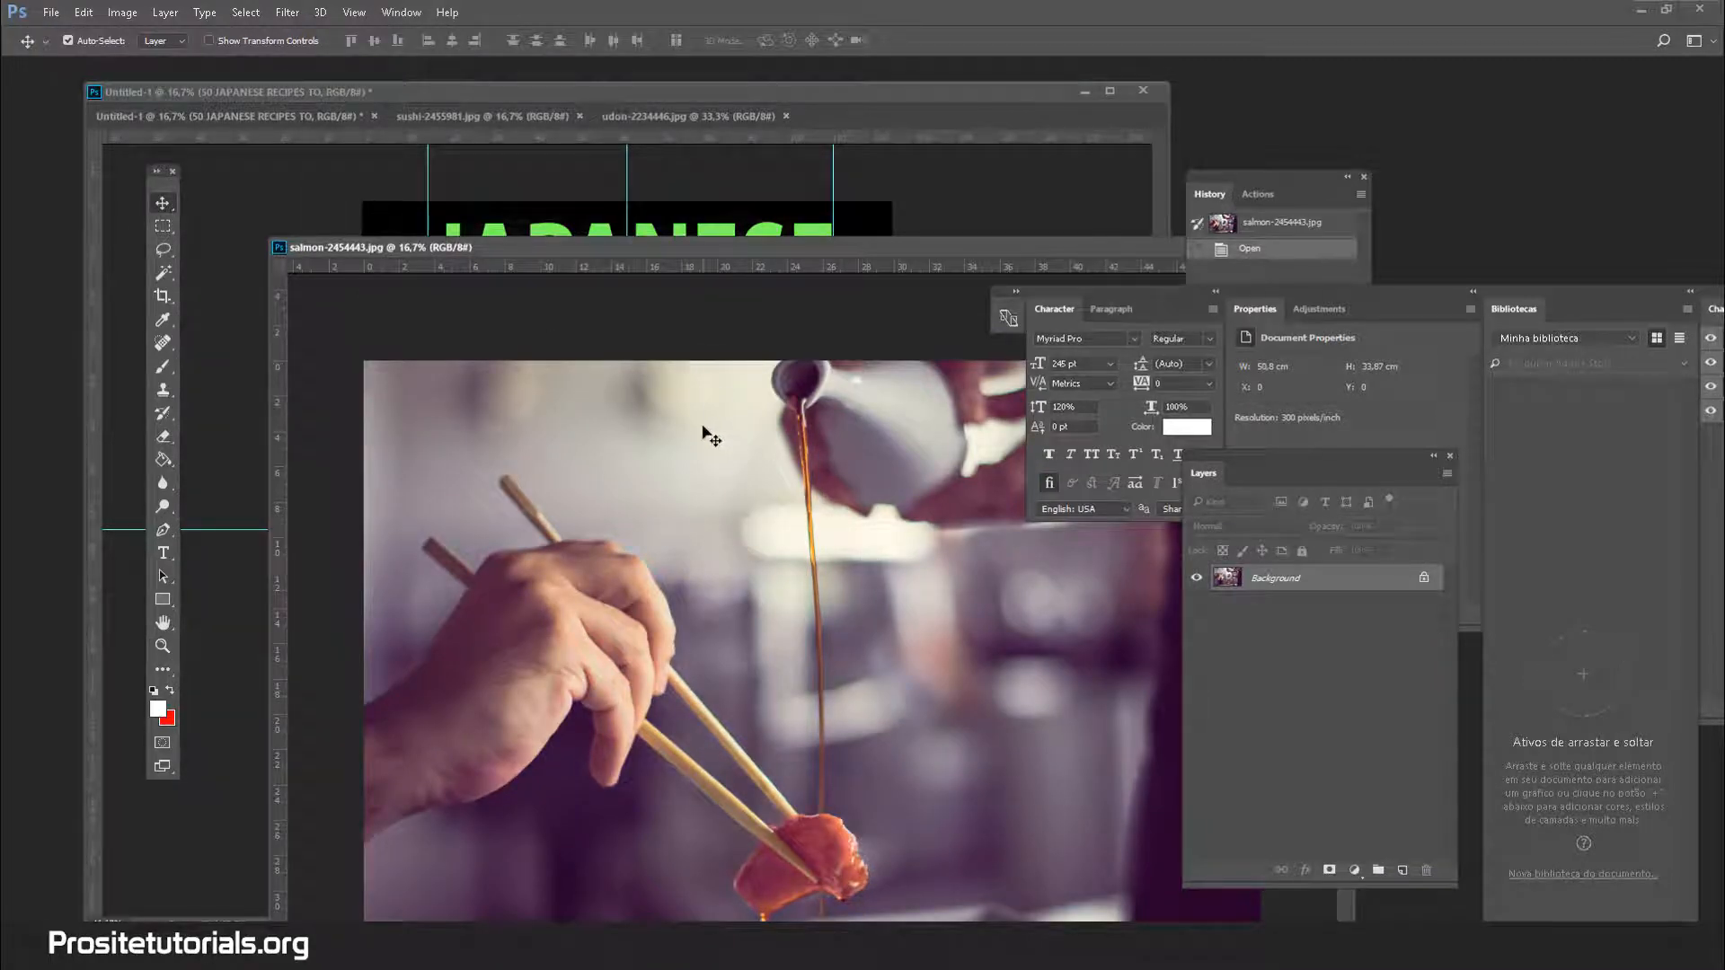
{"action": "left_click_drag", "start_coordinate": [742, 256], "coordinate": [732, 213]}
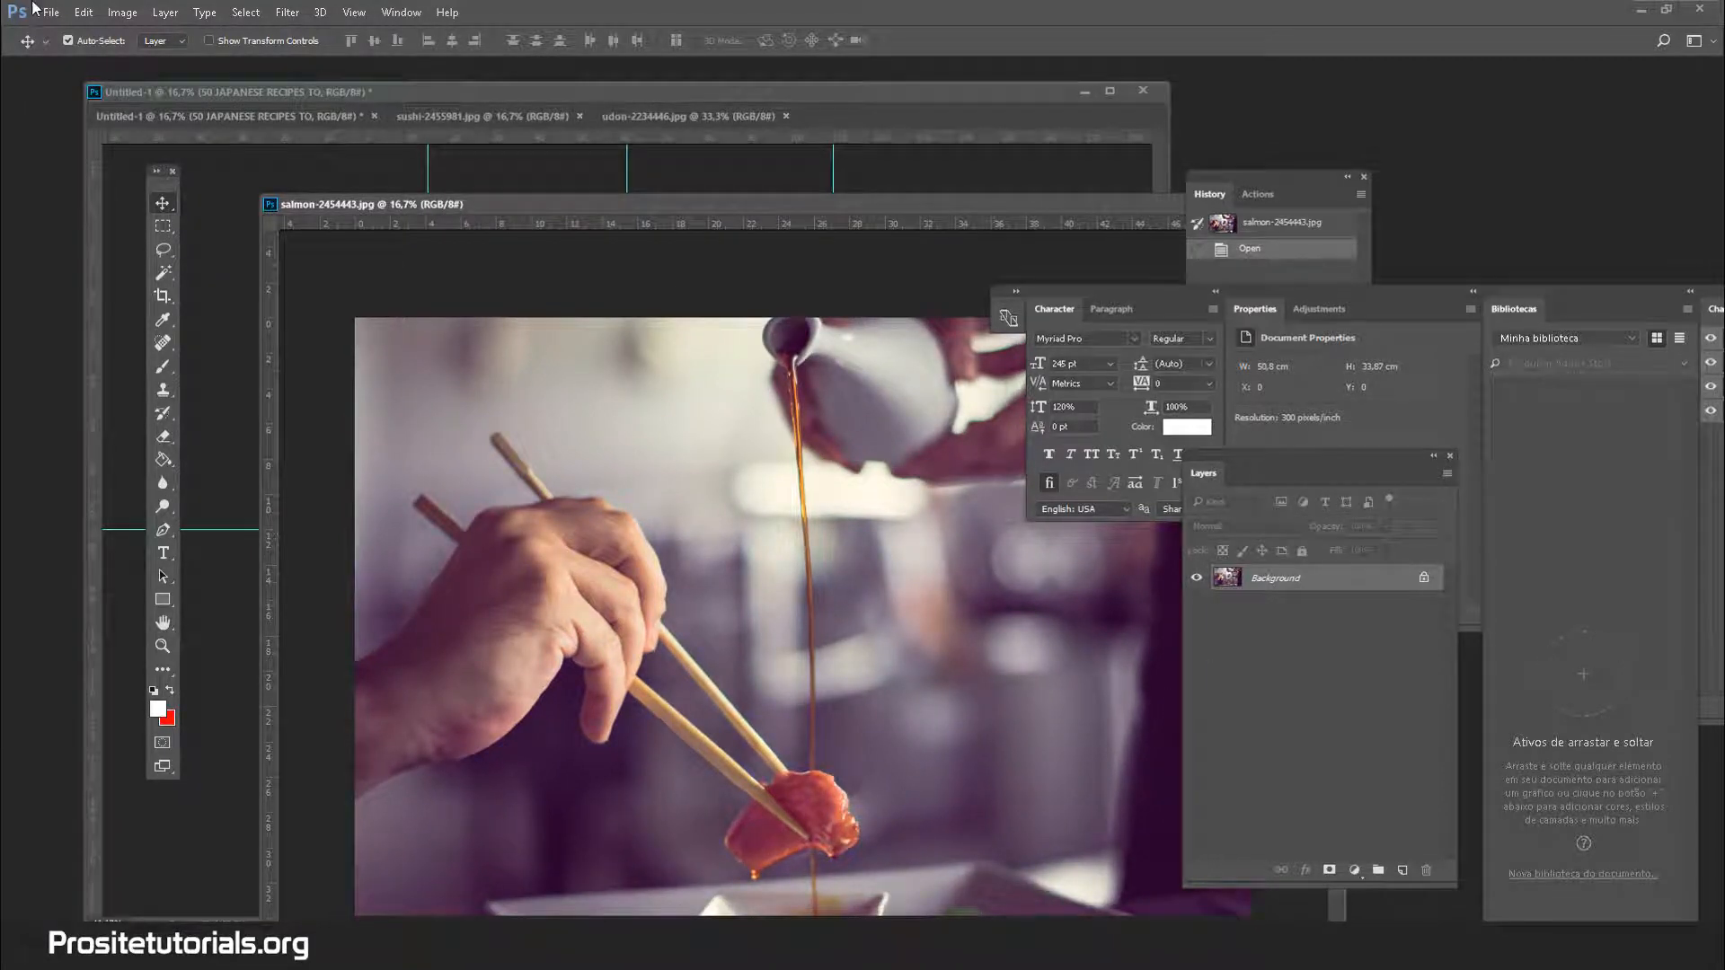
Apply Image > Adjustments > Vibrance +10 to the salmon photo and uncover the cover window
{"action": "left_click", "coordinate": [123, 13]}
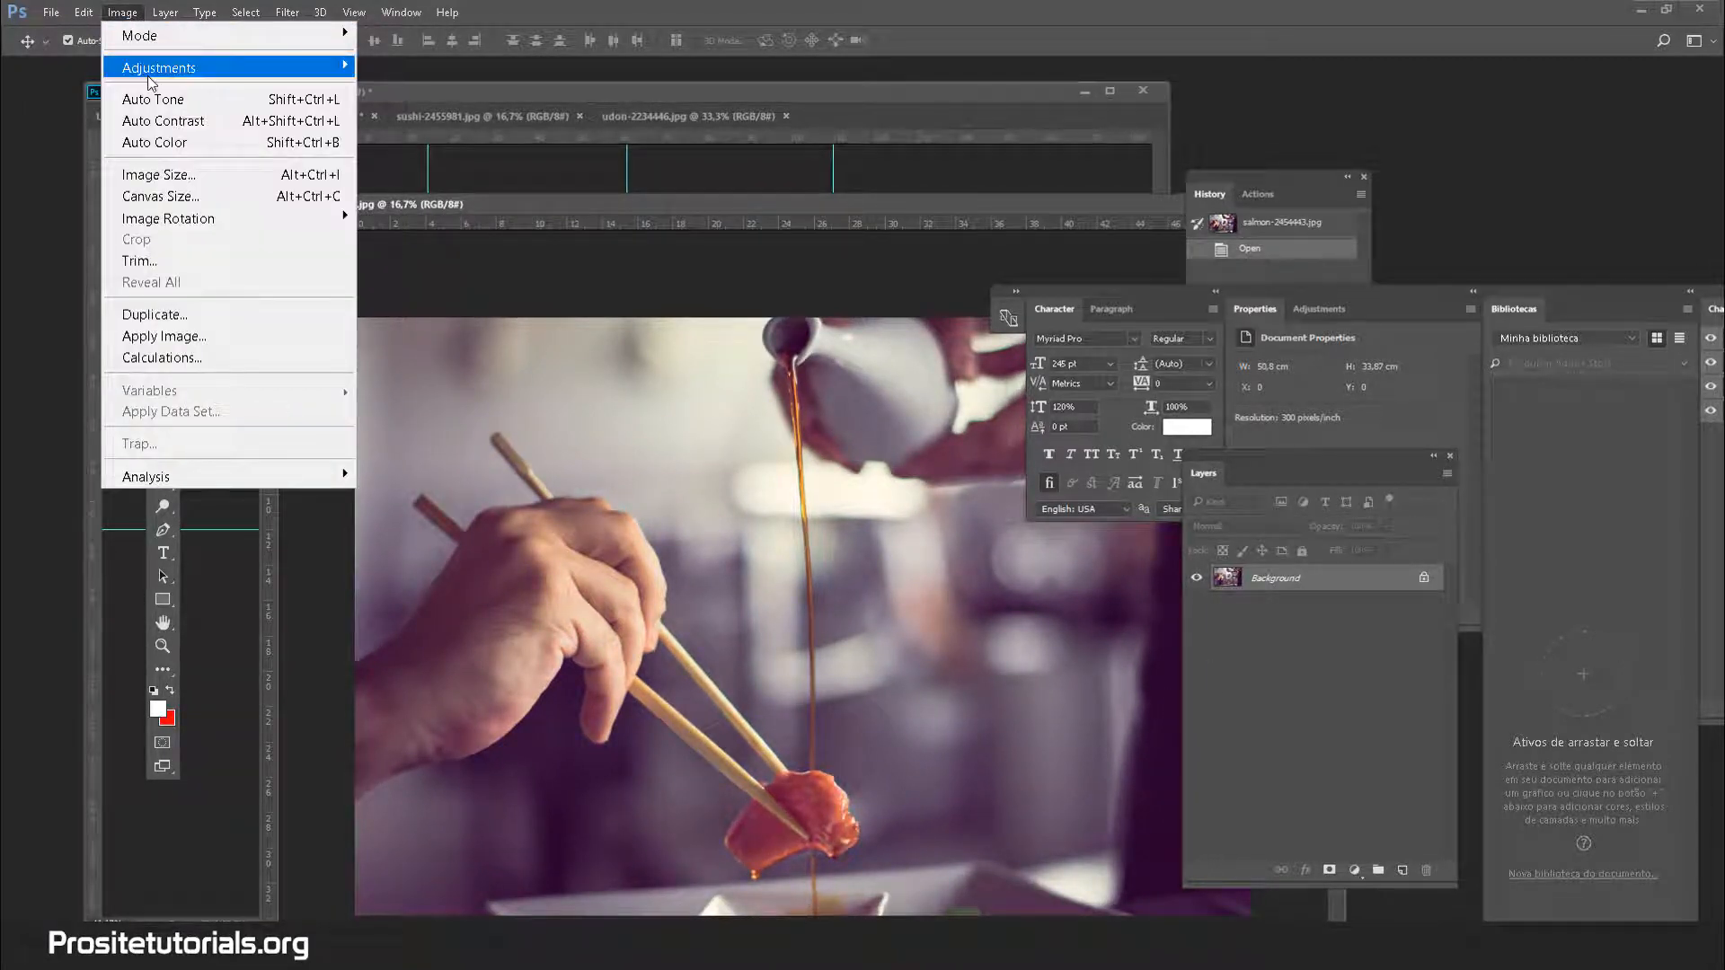
{"action": "mouse_move", "coordinate": [322, 75]}
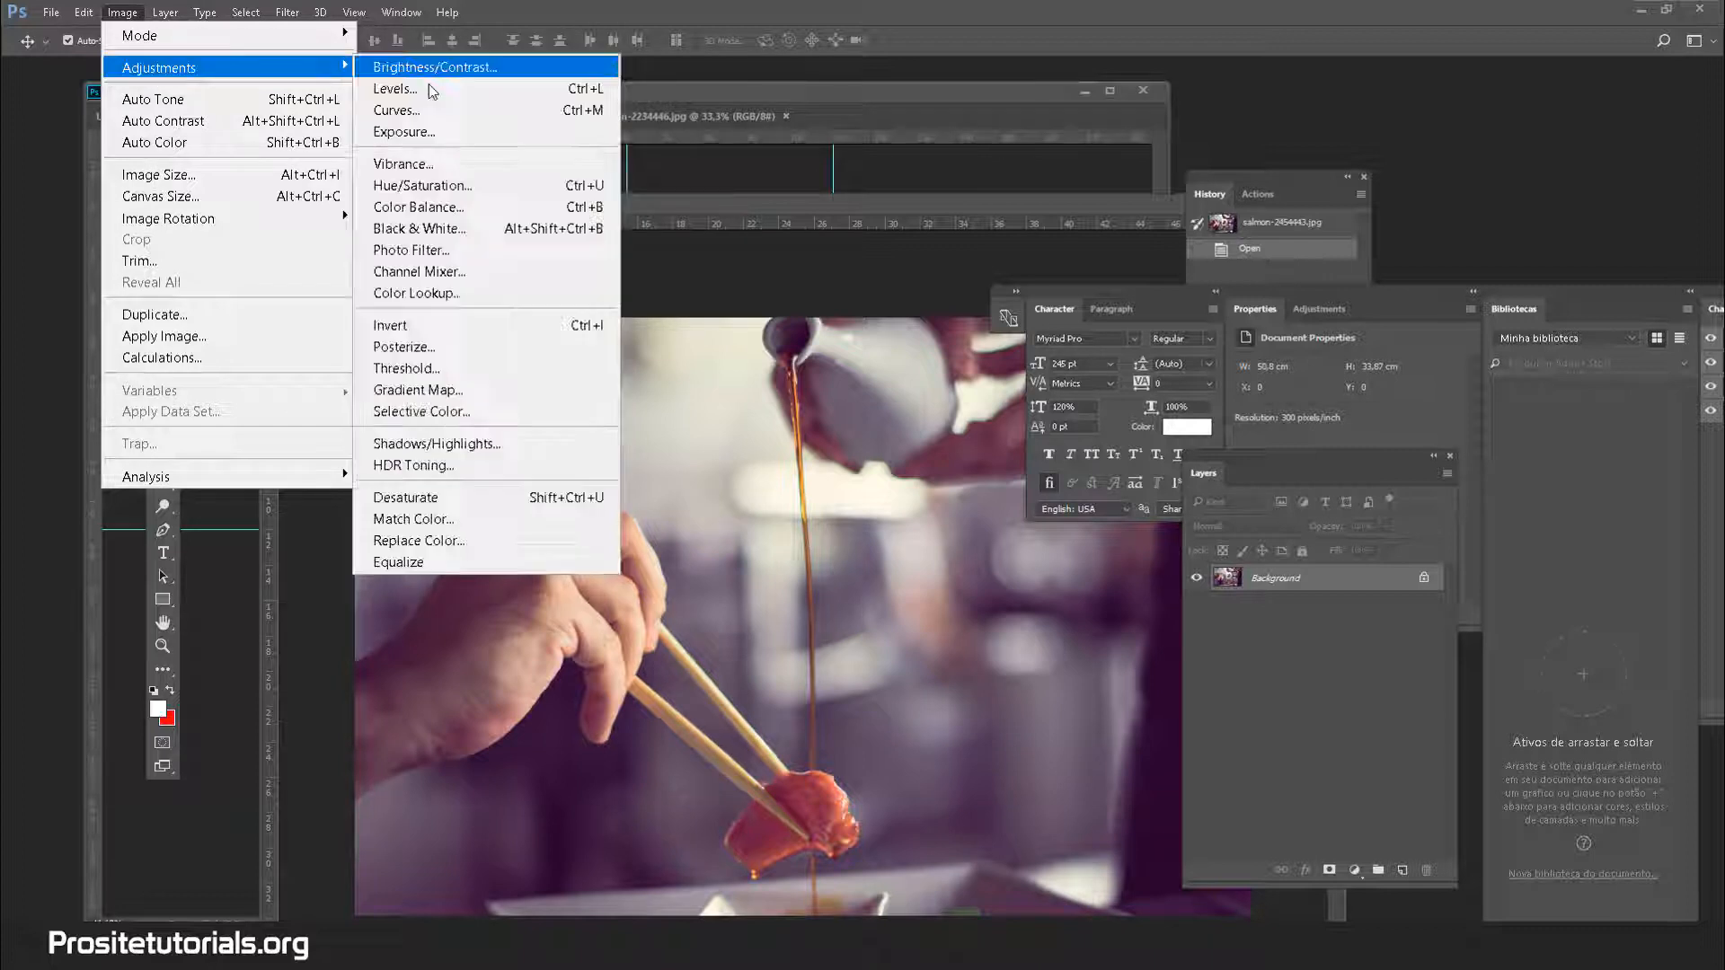
{"action": "left_click", "coordinate": [423, 165]}
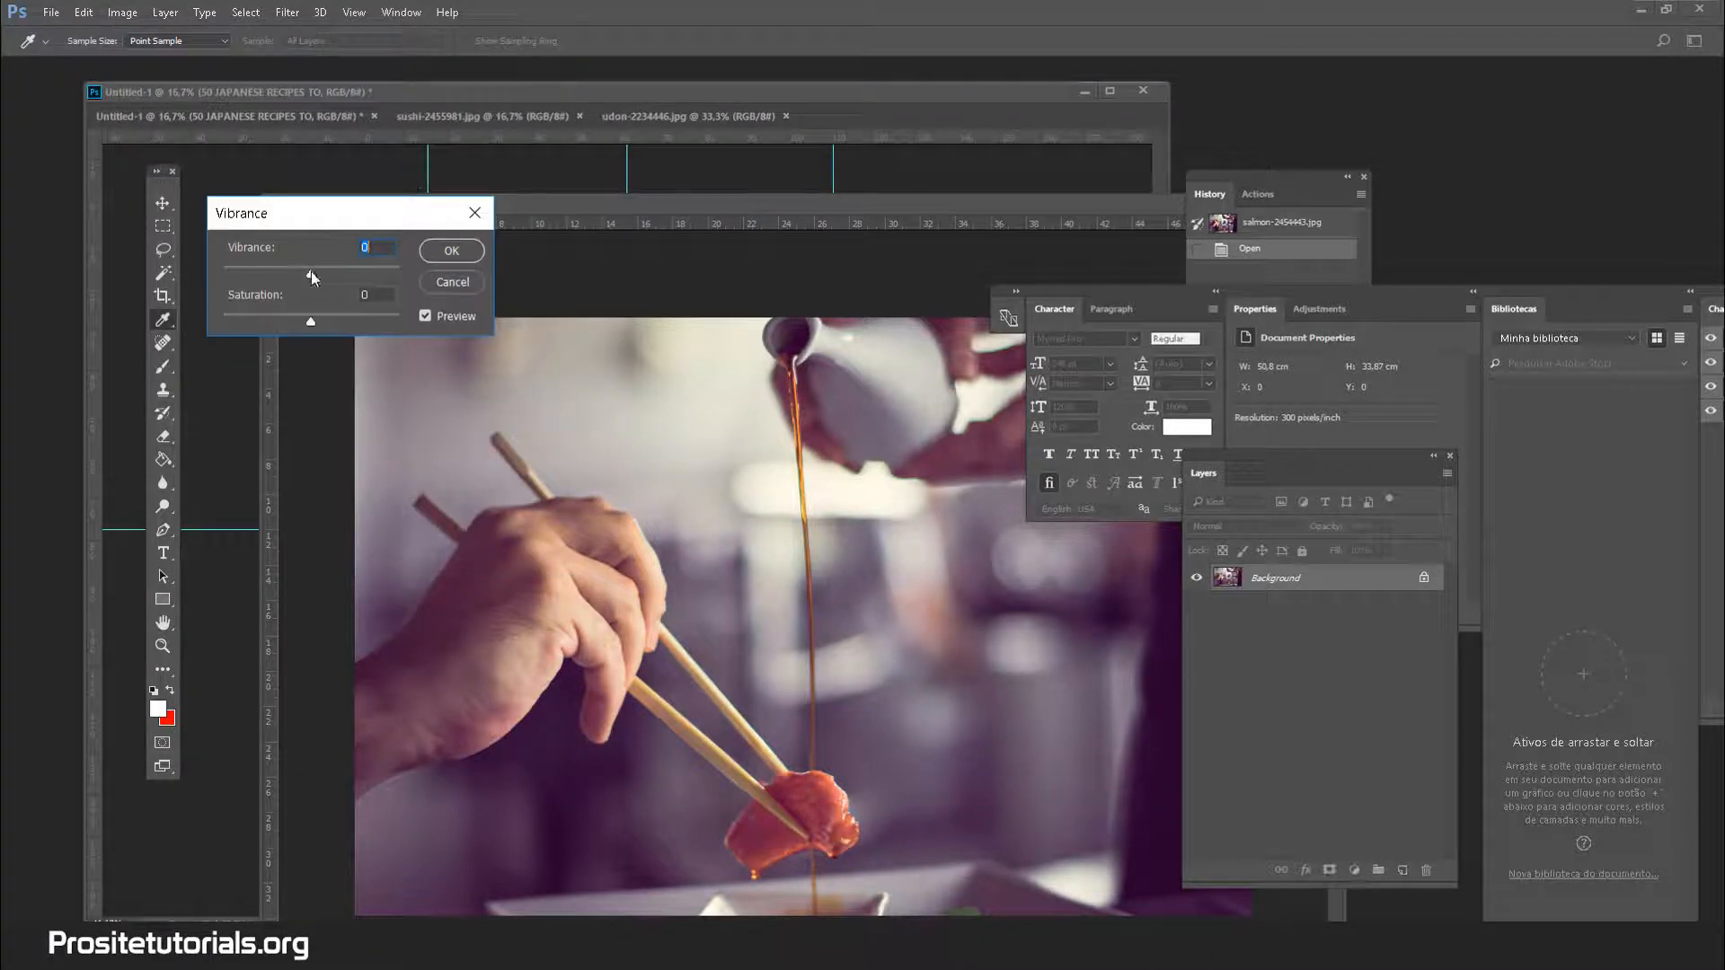
{"action": "left_click_drag", "start_coordinate": [316, 272], "coordinate": [319, 275]}
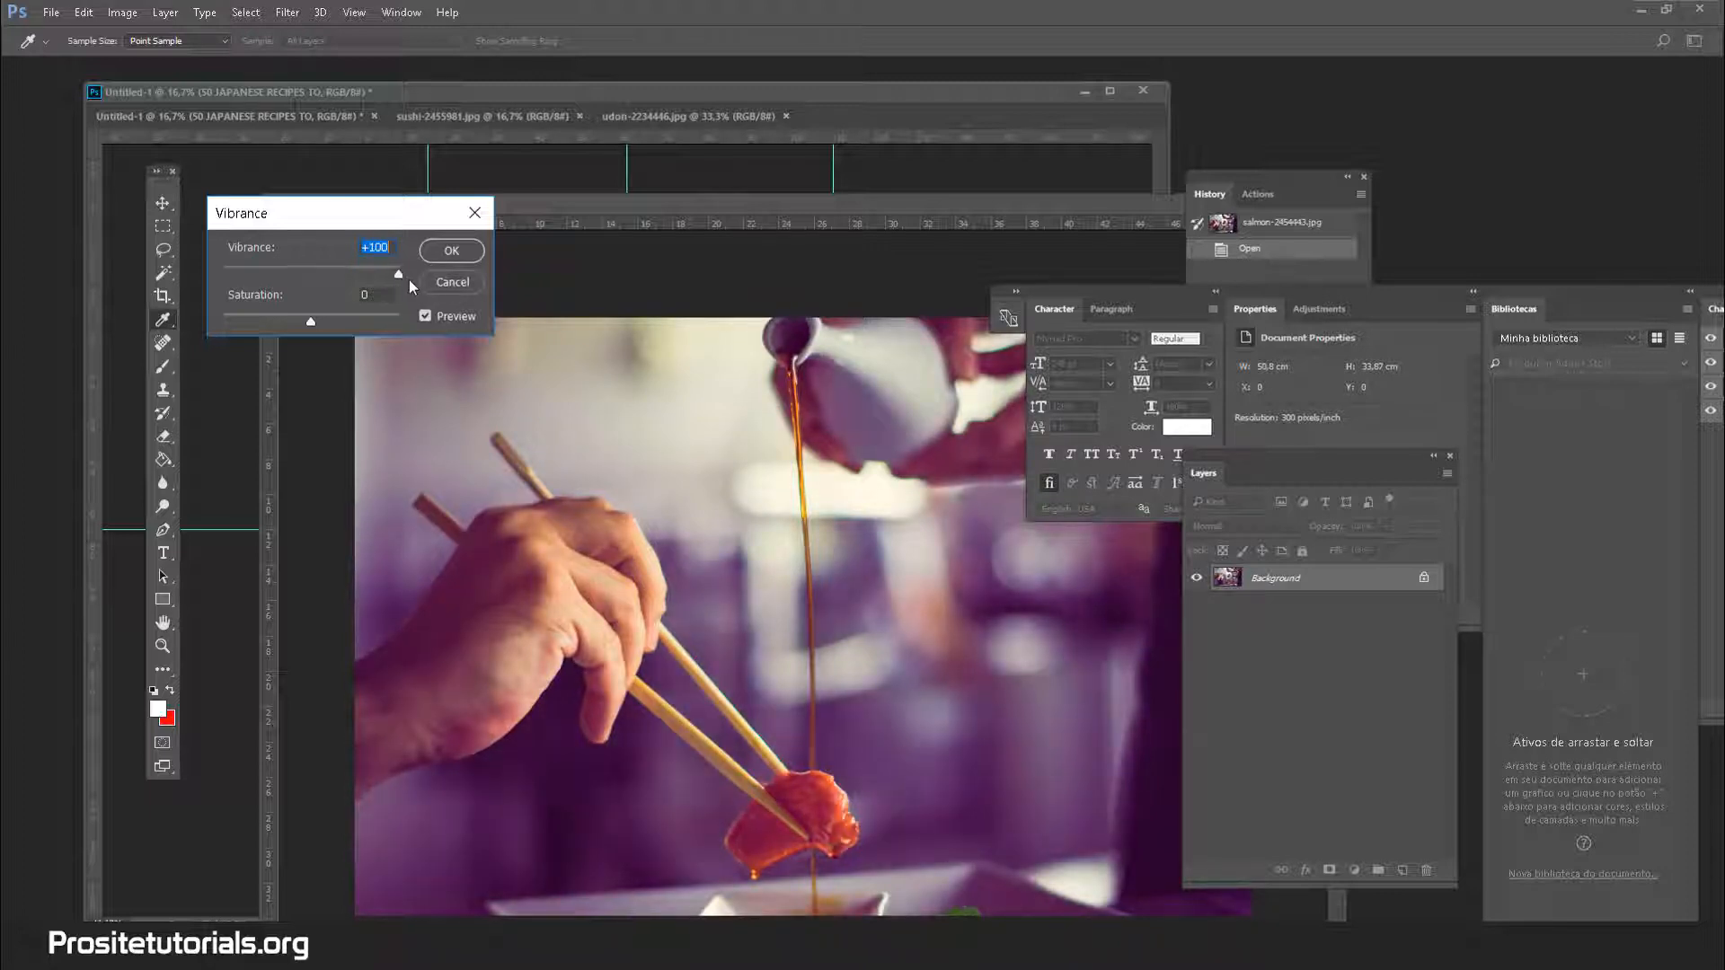
{"action": "left_click_drag", "start_coordinate": [378, 275], "coordinate": [336, 295]}
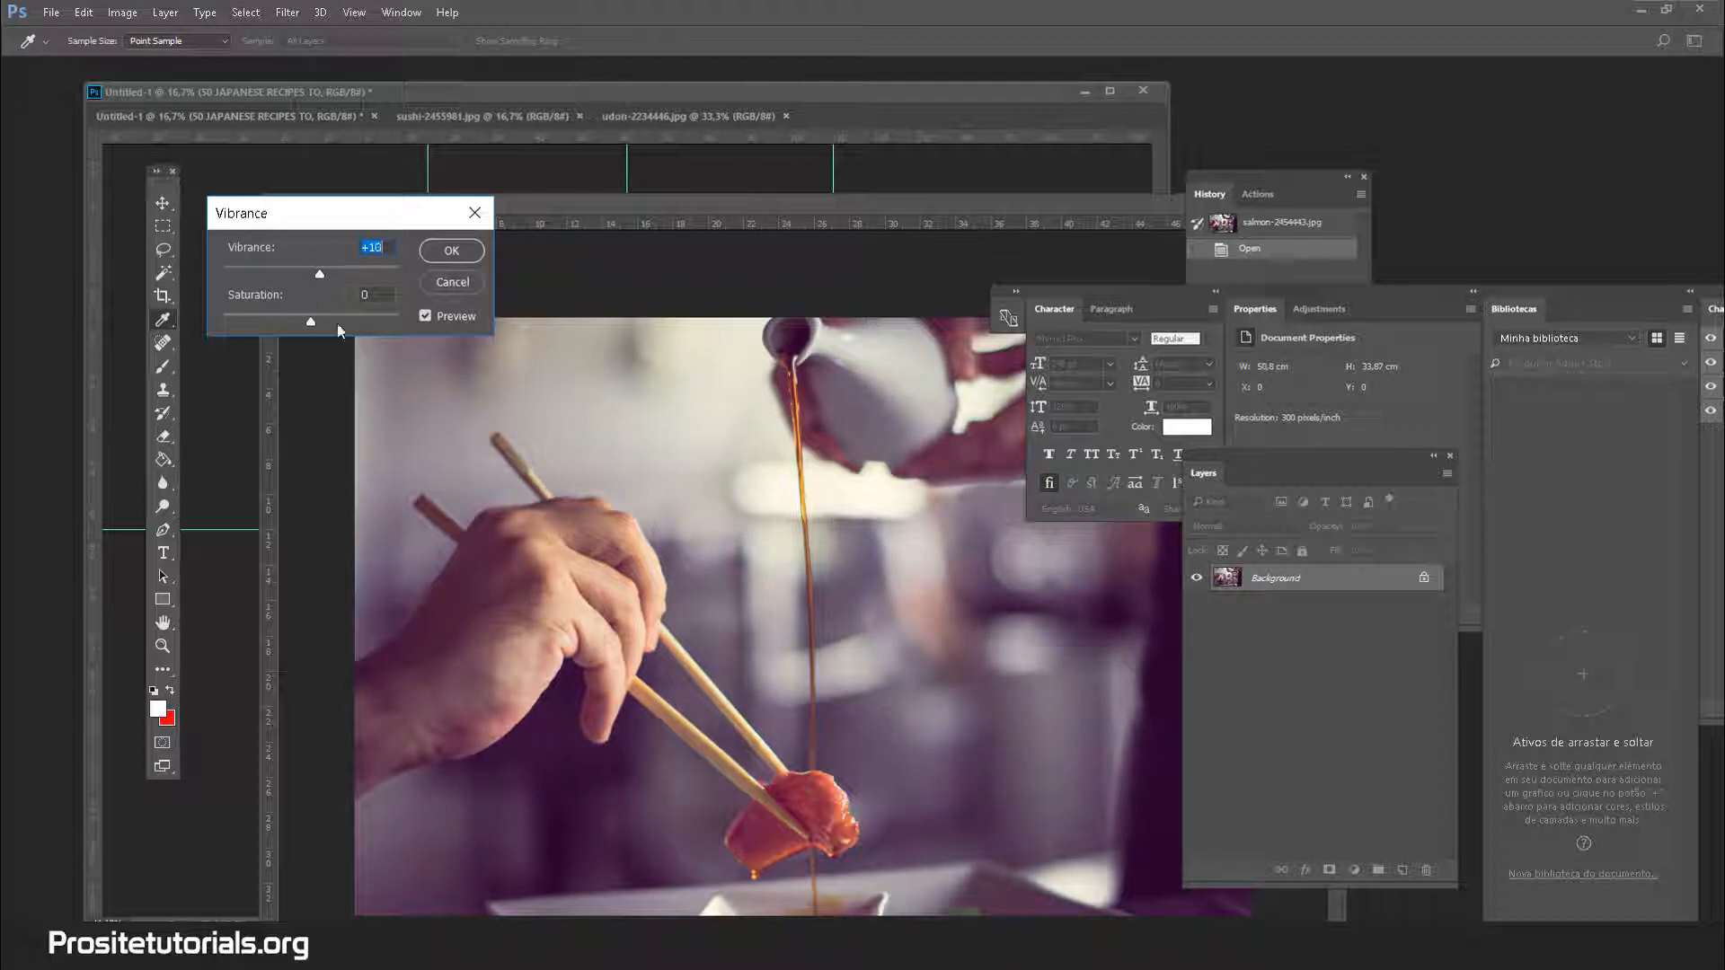
{"action": "left_click", "coordinate": [451, 251]}
{"action": "key", "text": "v"}
{"action": "left_click_drag", "start_coordinate": [613, 192], "coordinate": [957, 418]}
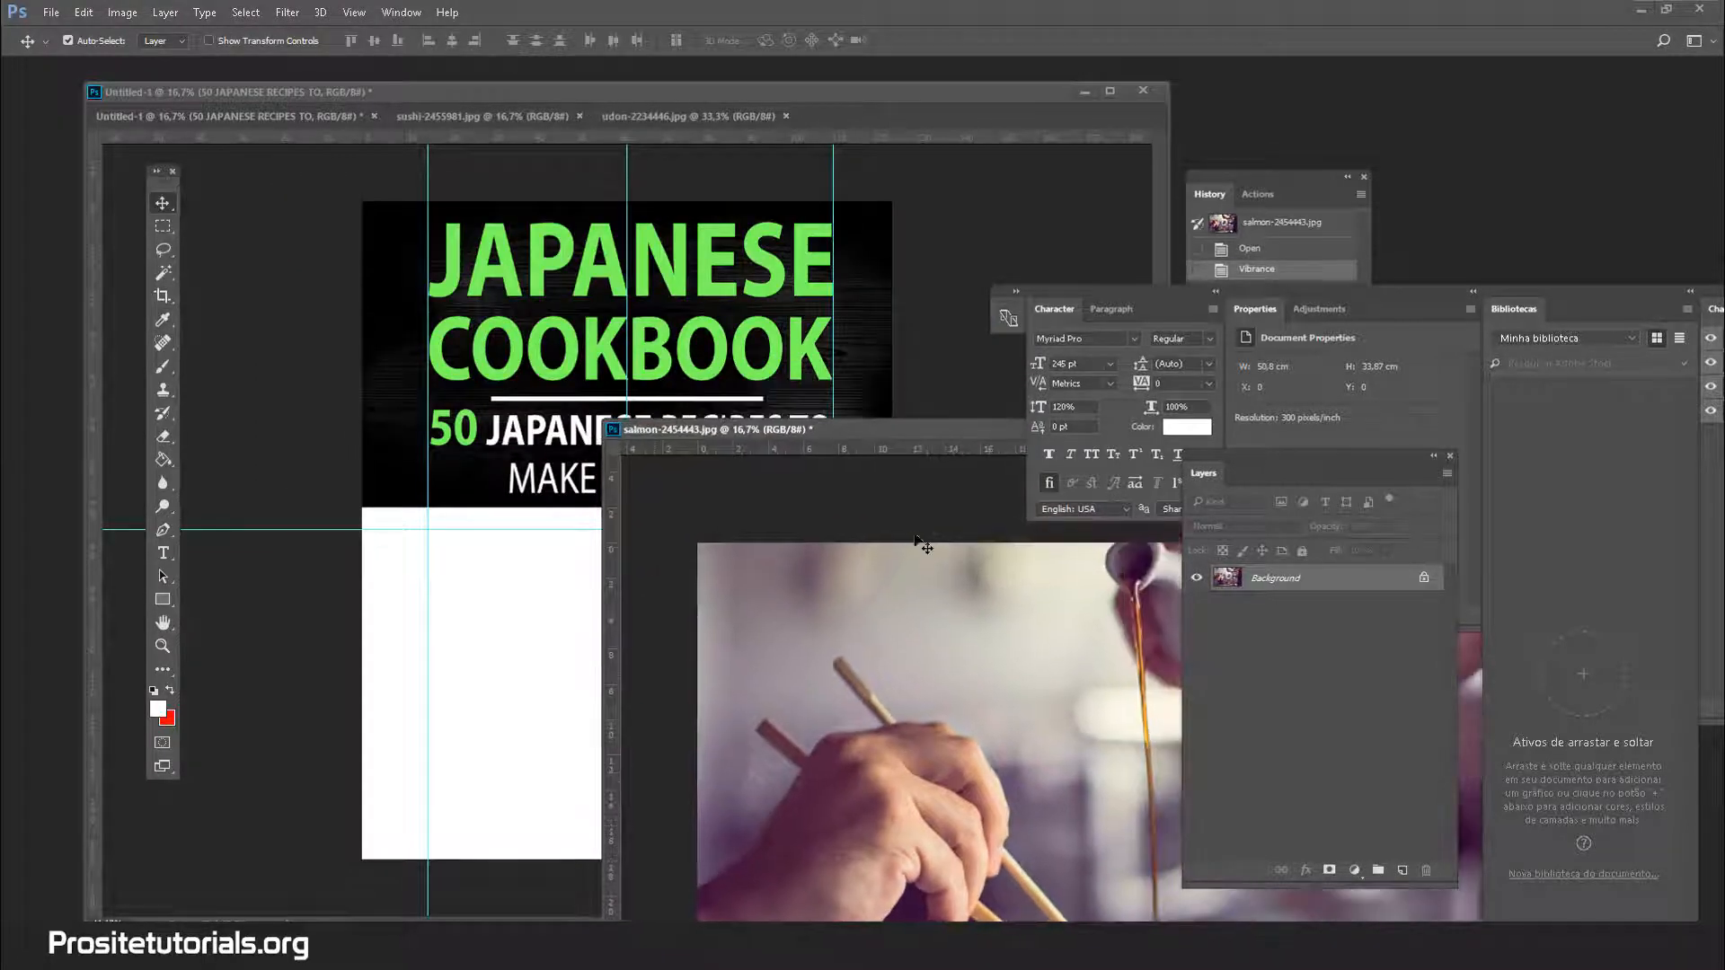
Copy the salmon photo into Untitled-1 and scale it to fill the lower half
{"action": "left_click_drag", "start_coordinate": [782, 563], "coordinate": [400, 267]}
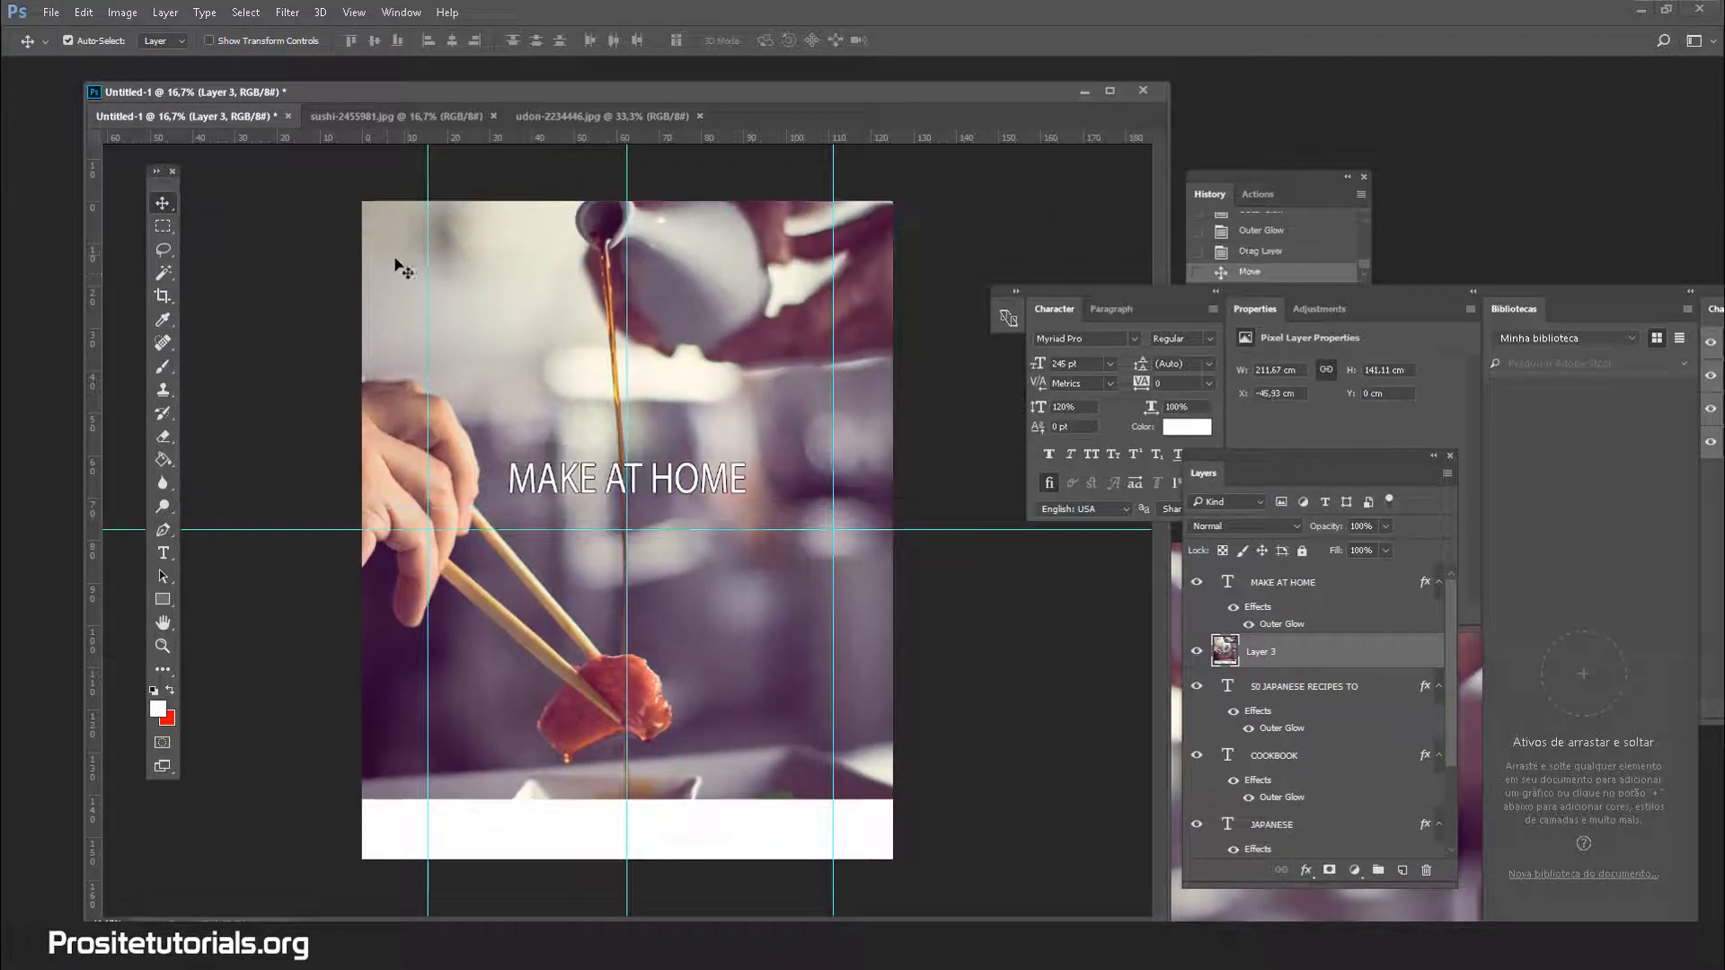
{"action": "key", "text": "ctrl+t"}
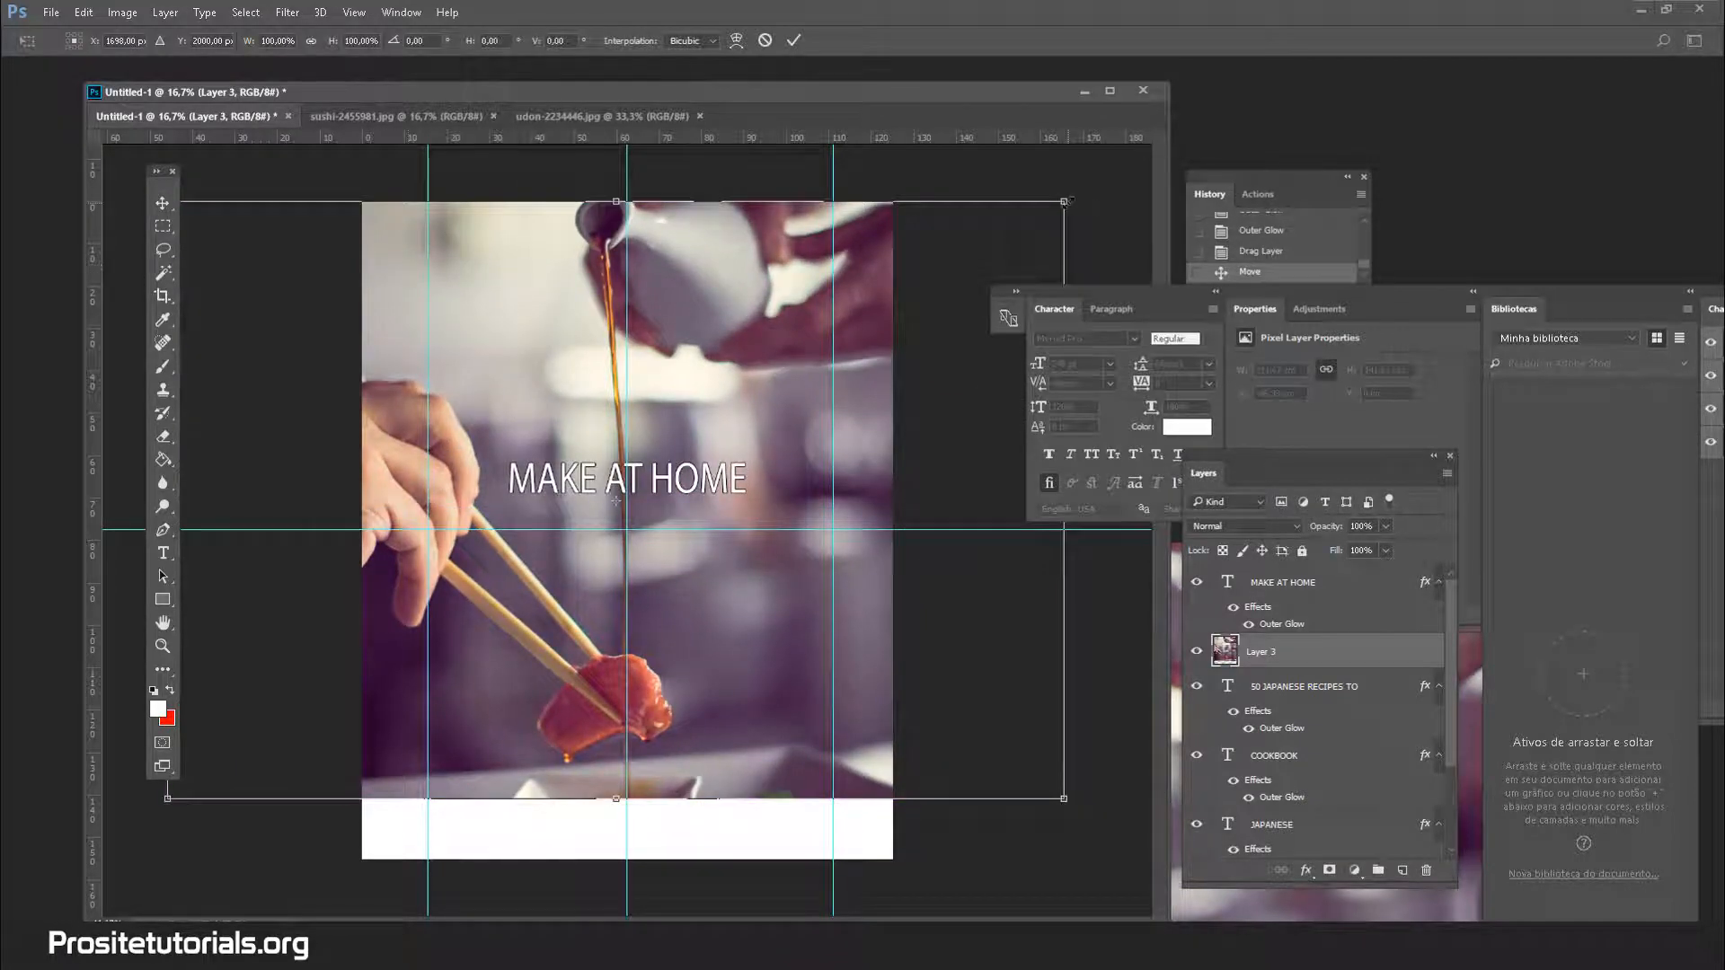
{"action": "left_click_drag", "start_coordinate": [1064, 201], "coordinate": [604, 507]}
{"action": "left_click_drag", "start_coordinate": [510, 620], "coordinate": [652, 680]}
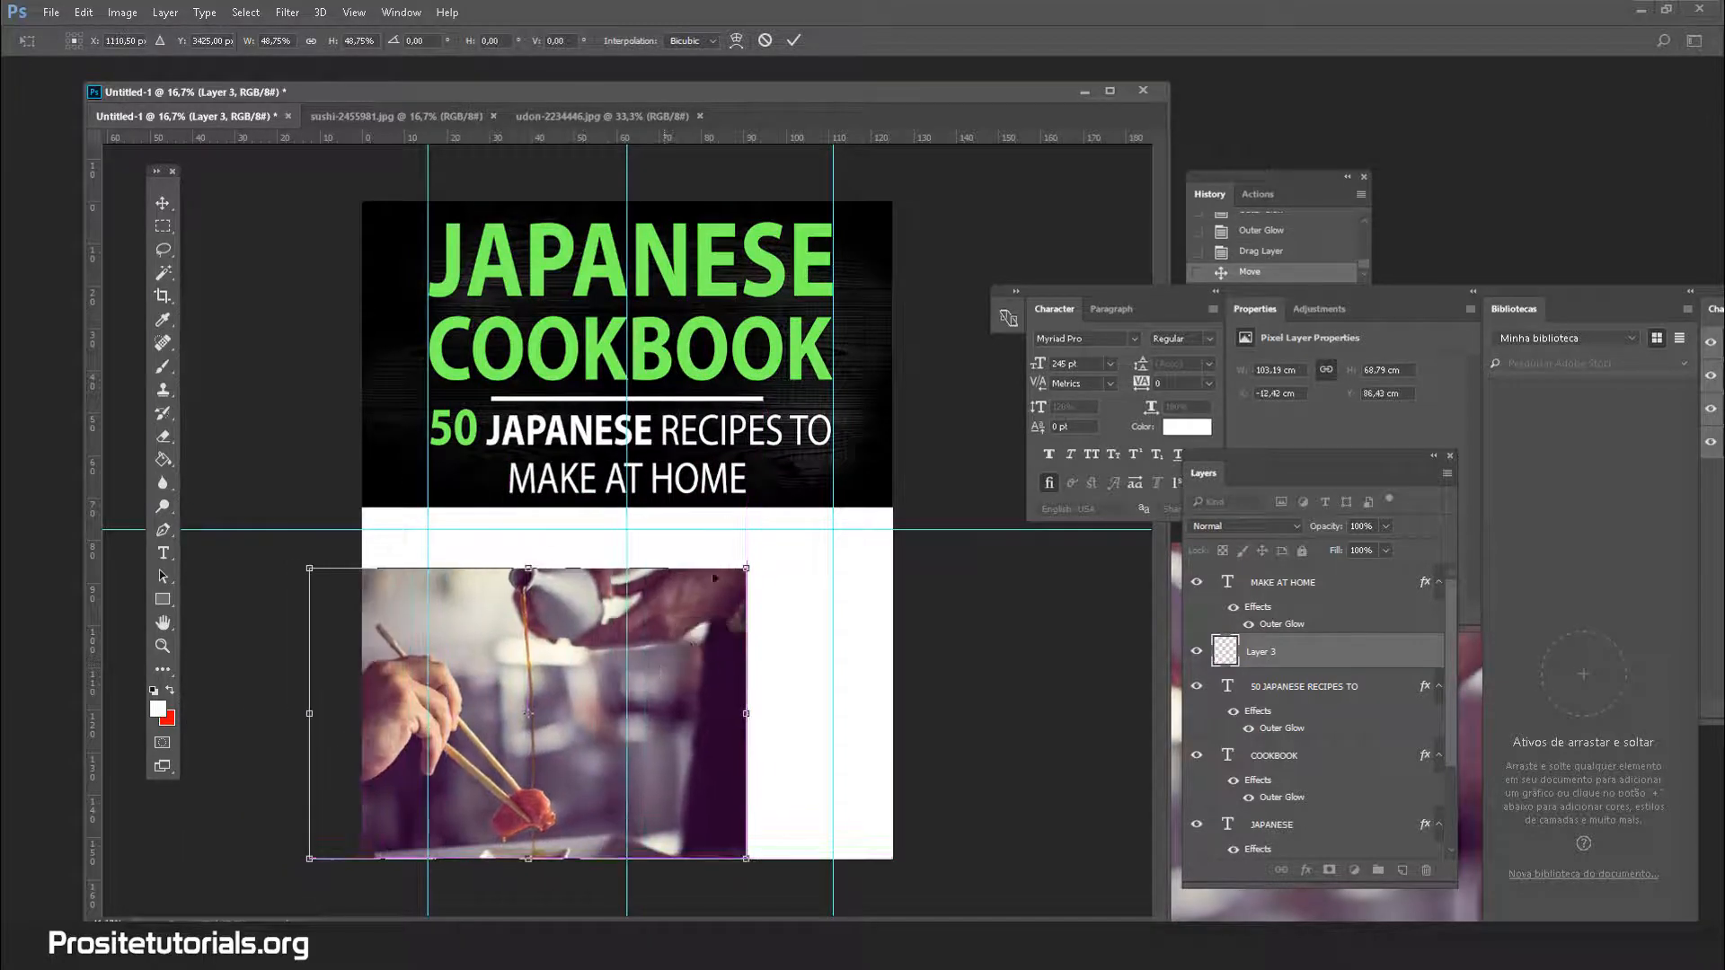
{"action": "left_click_drag", "start_coordinate": [746, 567], "coordinate": [659, 572]}
{"action": "scroll", "coordinate": [1315, 705], "scroll_direction": "down", "scroll_amount": 3}
{"action": "scroll", "coordinate": [1315, 705], "scroll_direction": "up", "scroll_amount": 2}
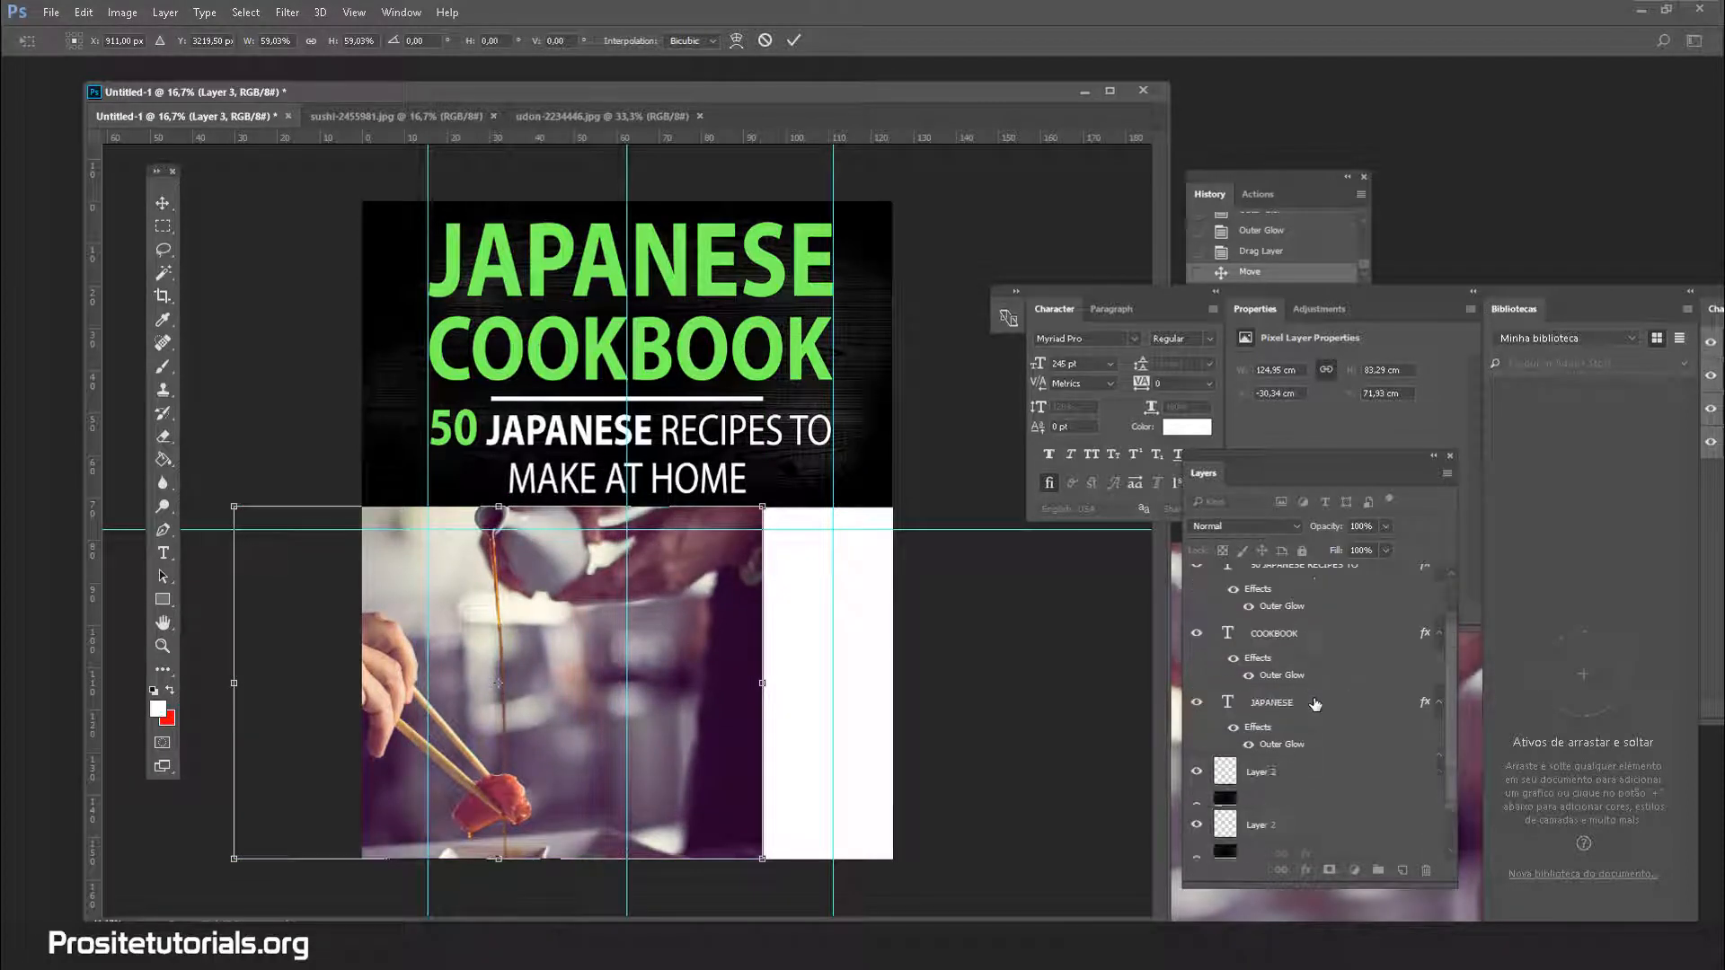
{"action": "left_click", "coordinate": [162, 204]}
{"action": "left_click", "coordinate": [809, 357]}
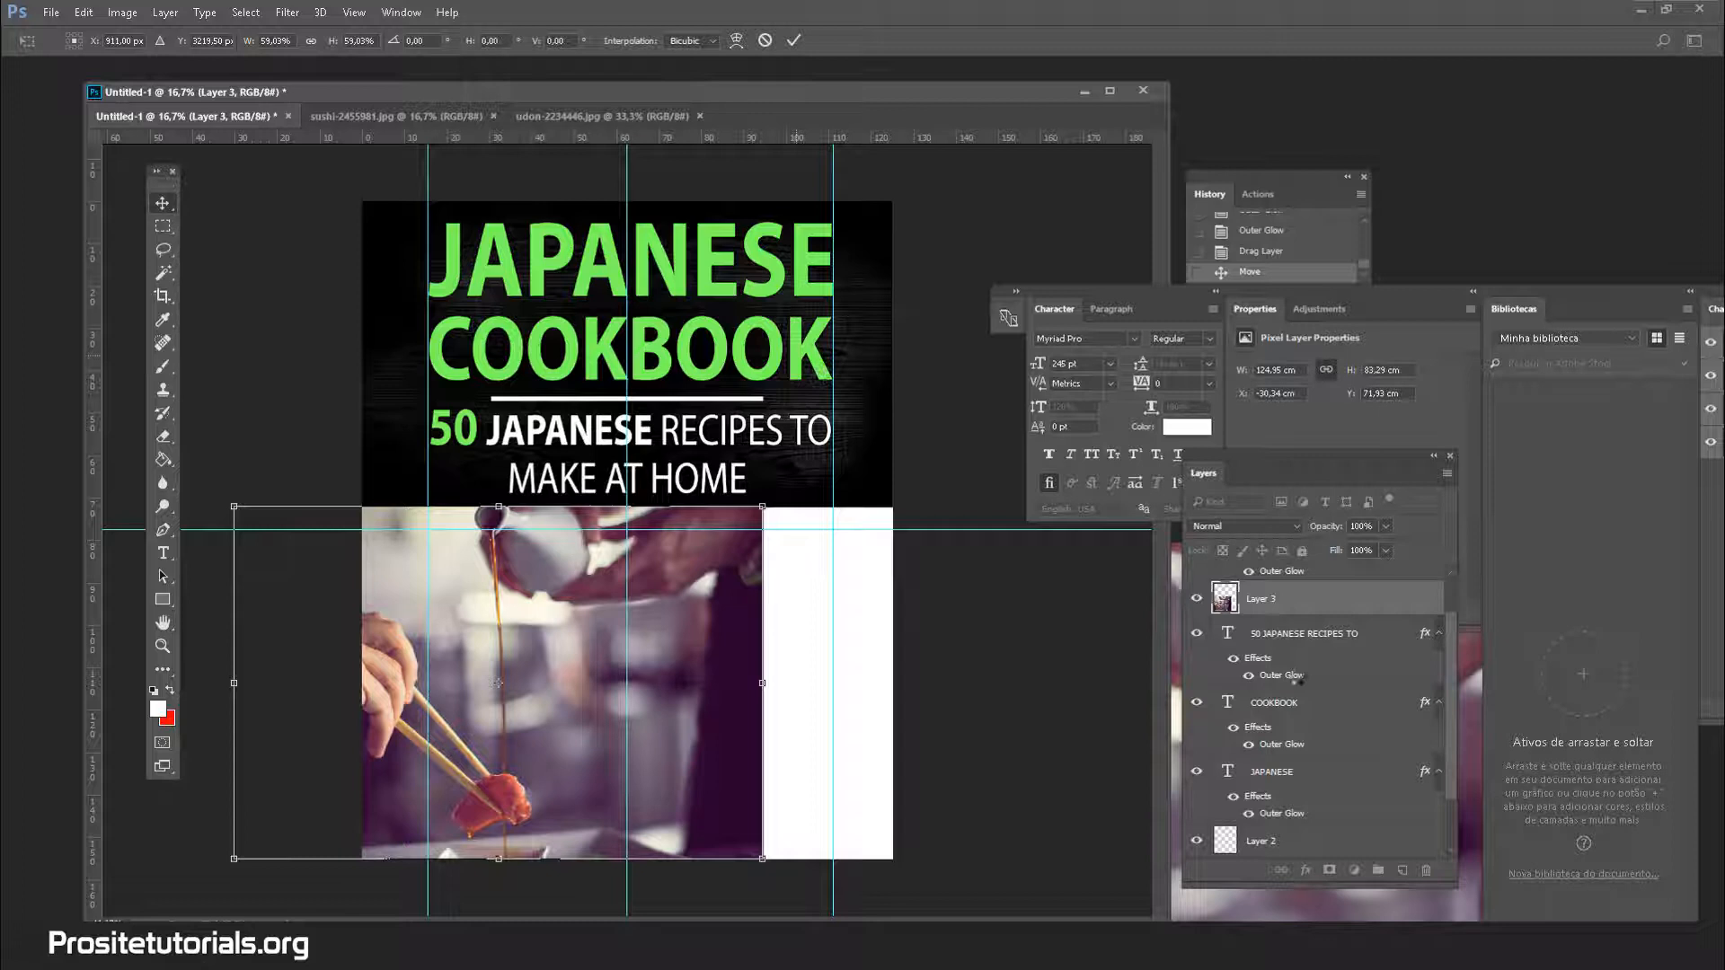
Move salmon Layer 3 below the black band layer and switch to the sushi photo
{"action": "left_click", "coordinate": [1307, 634]}
{"action": "left_click_drag", "start_coordinate": [1308, 610], "coordinate": [1274, 825]}
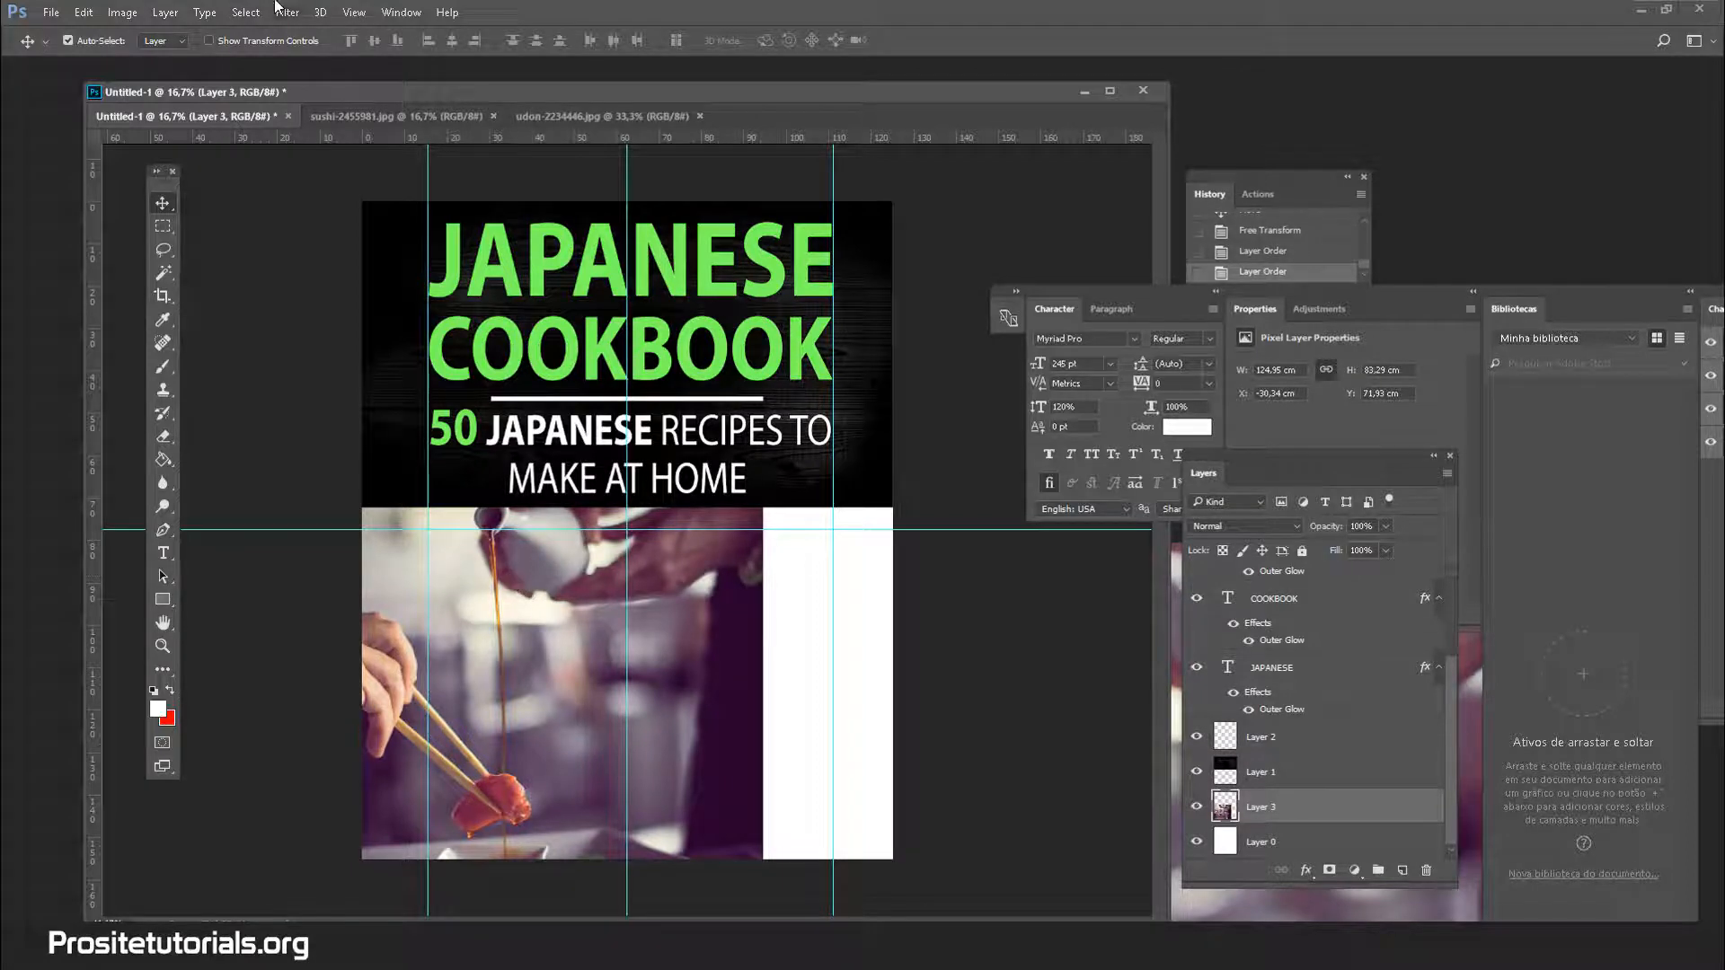
{"action": "left_click", "coordinate": [336, 117]}
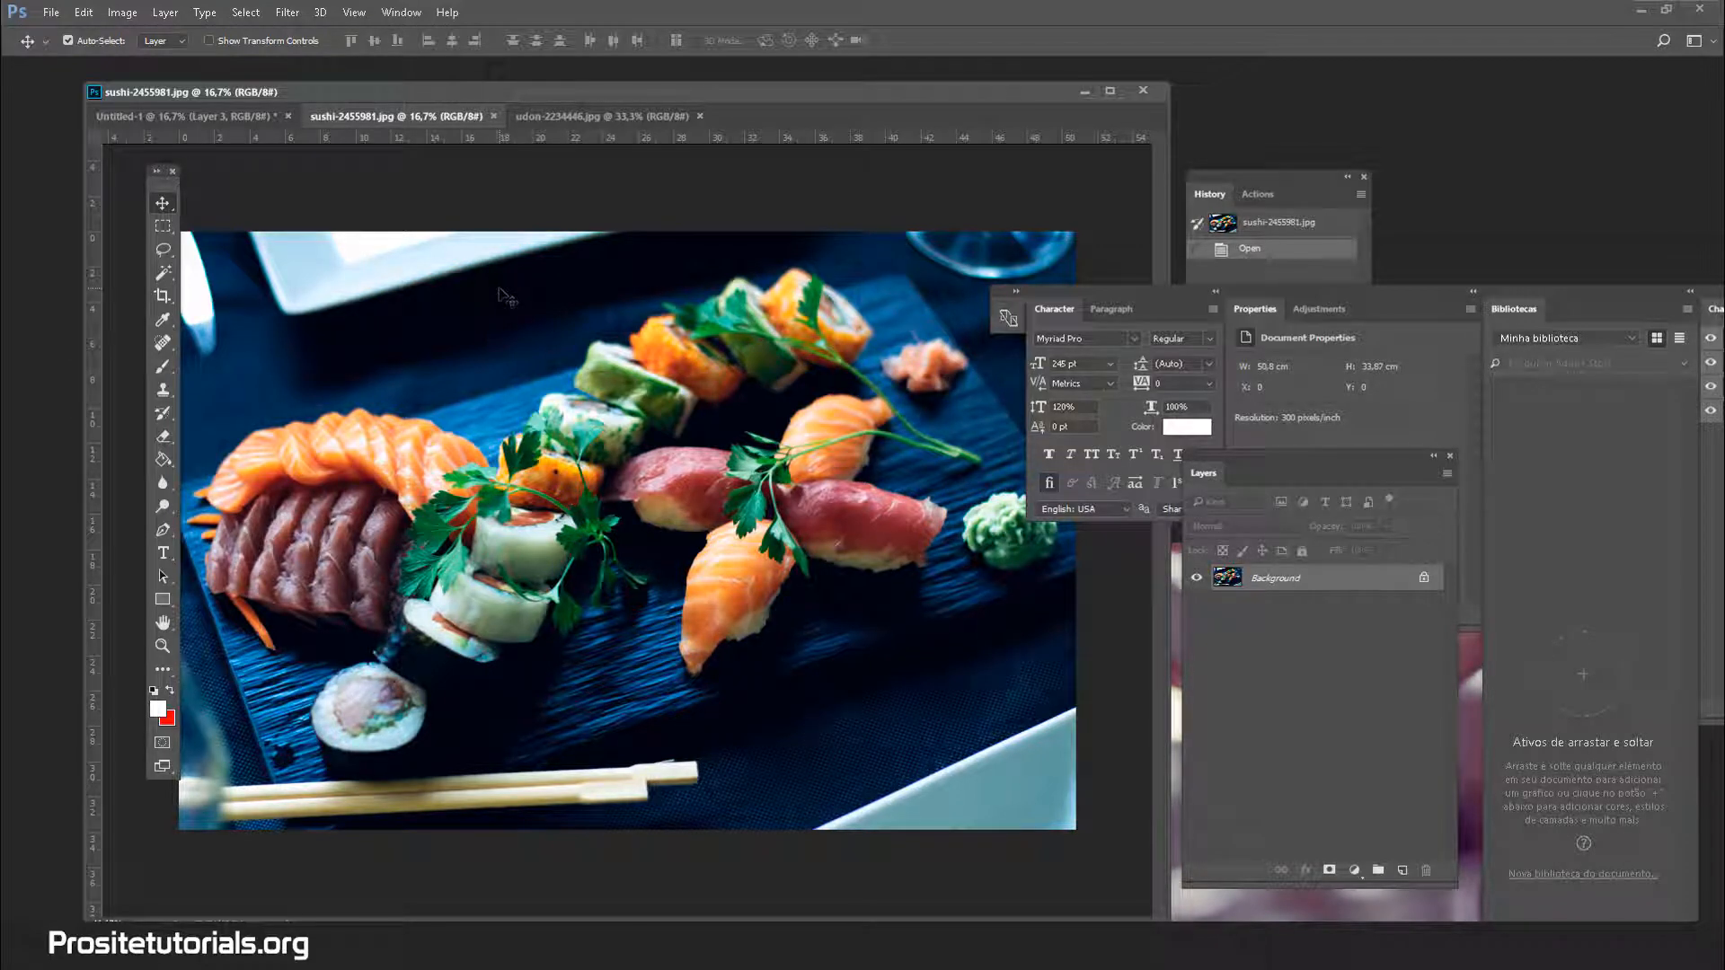
Unlock the sushi photo's Background into an editable Layer 0
{"action": "left_click", "coordinate": [228, 119]}
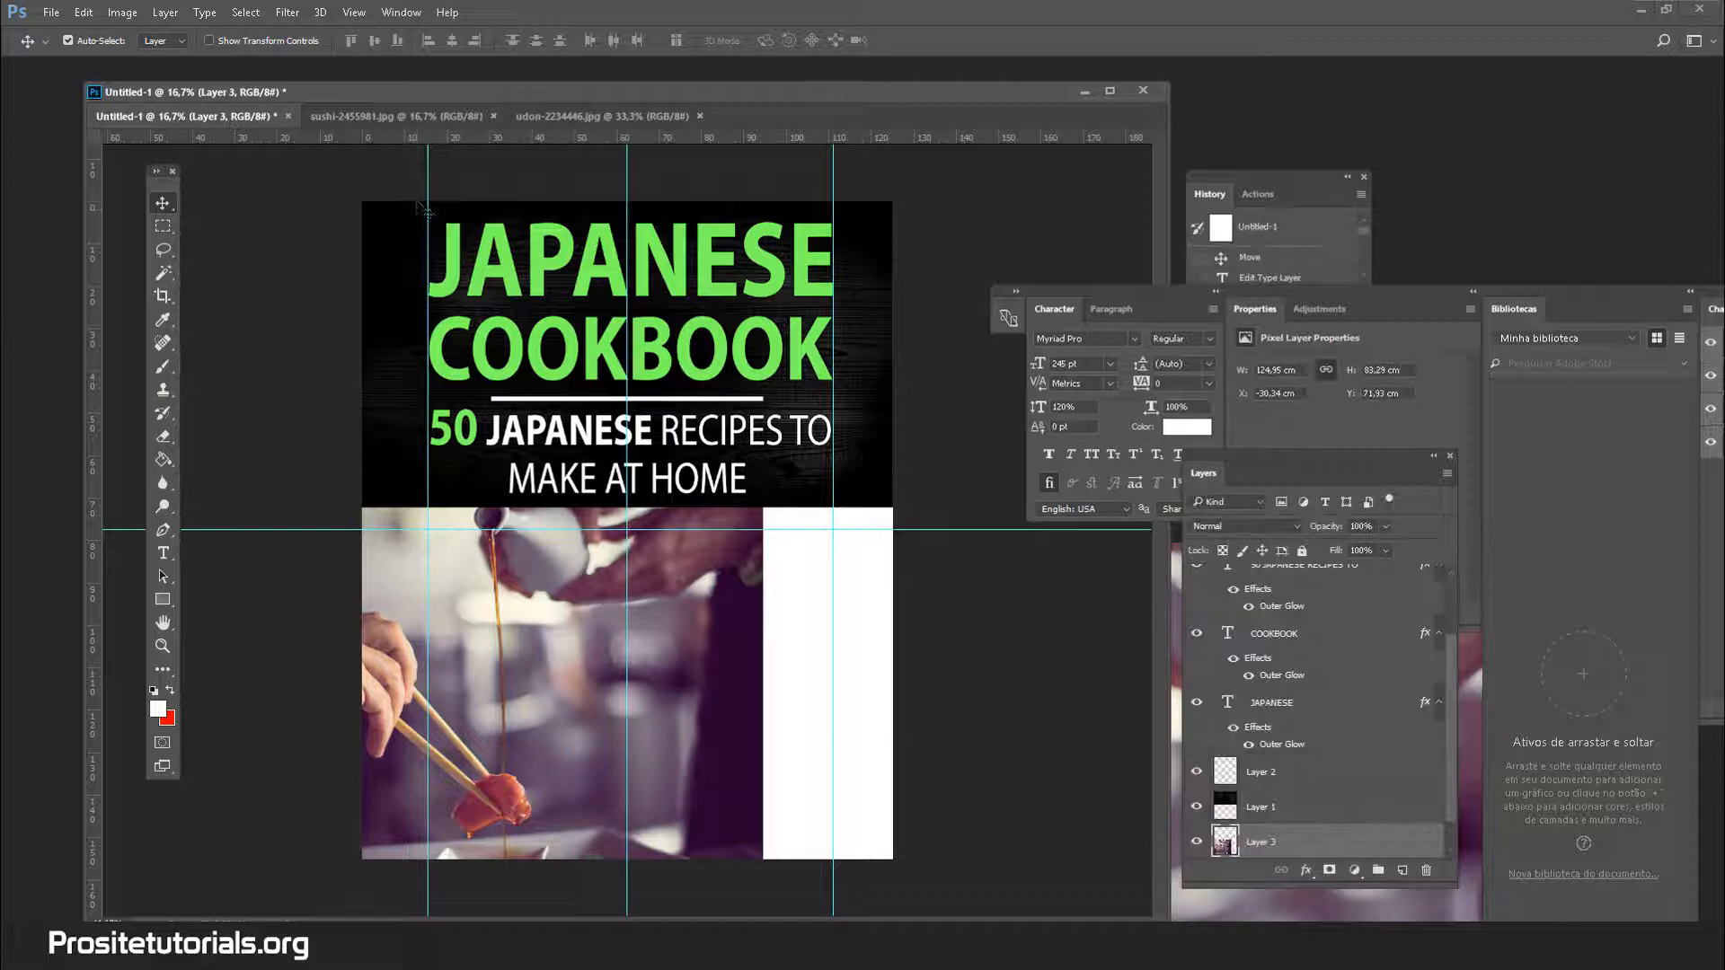
{"action": "left_click", "coordinate": [378, 121]}
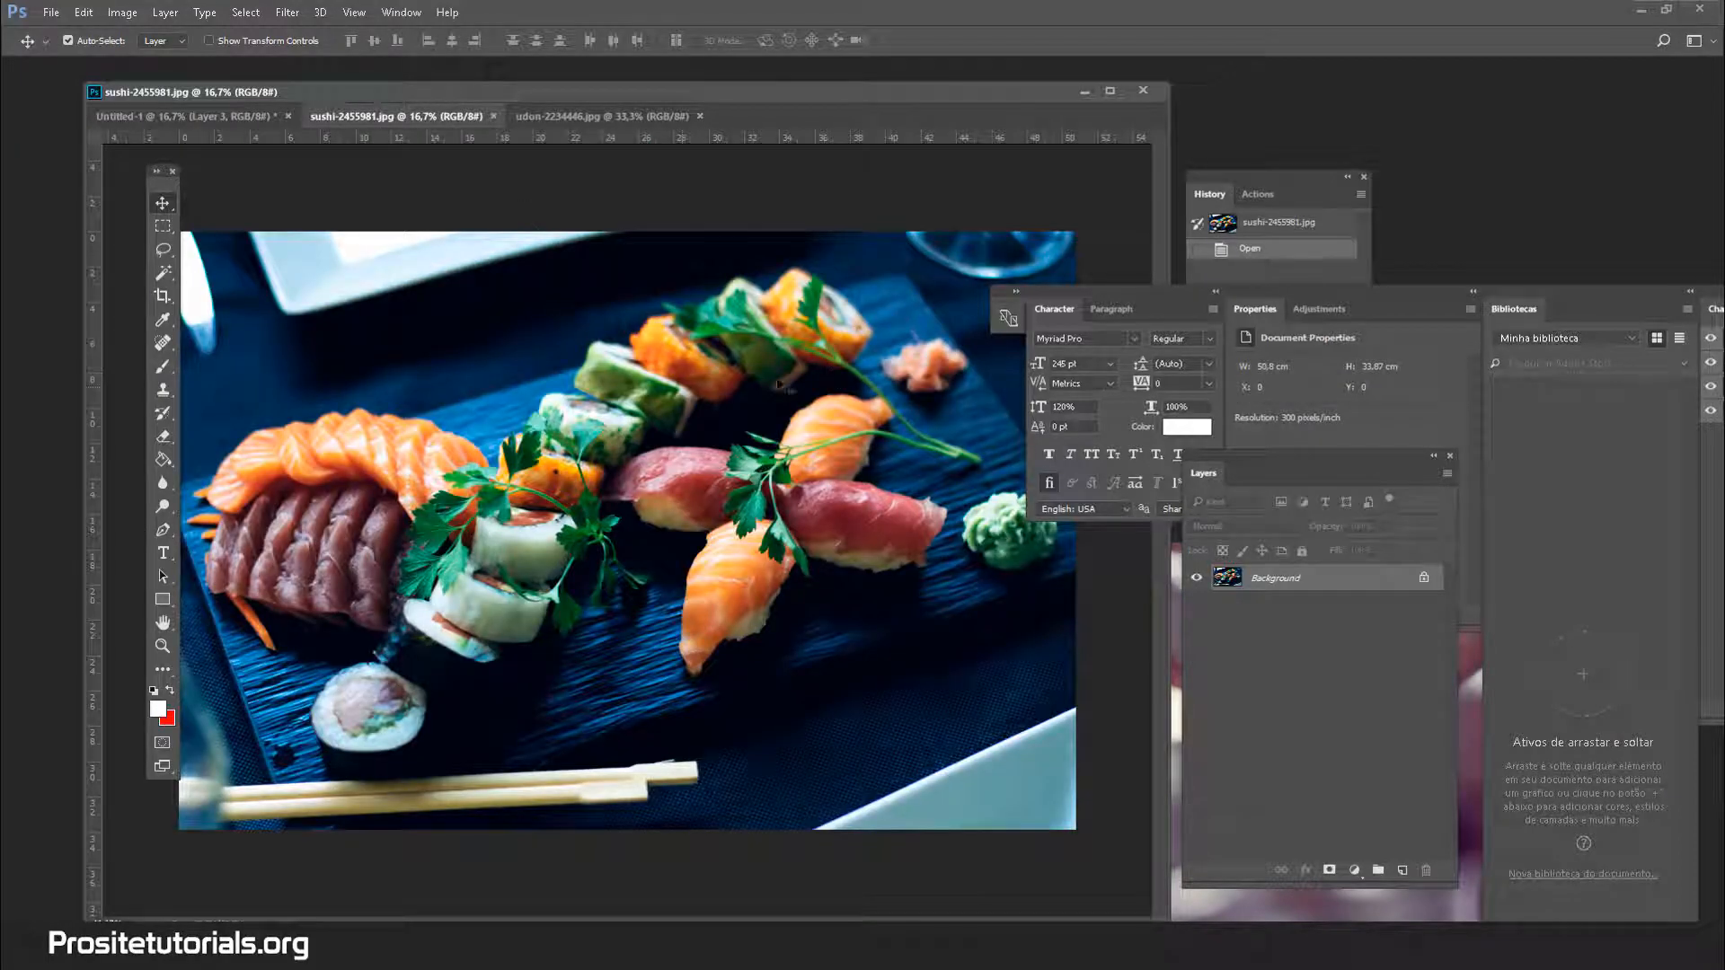
{"action": "double_click", "coordinate": [1424, 579]}
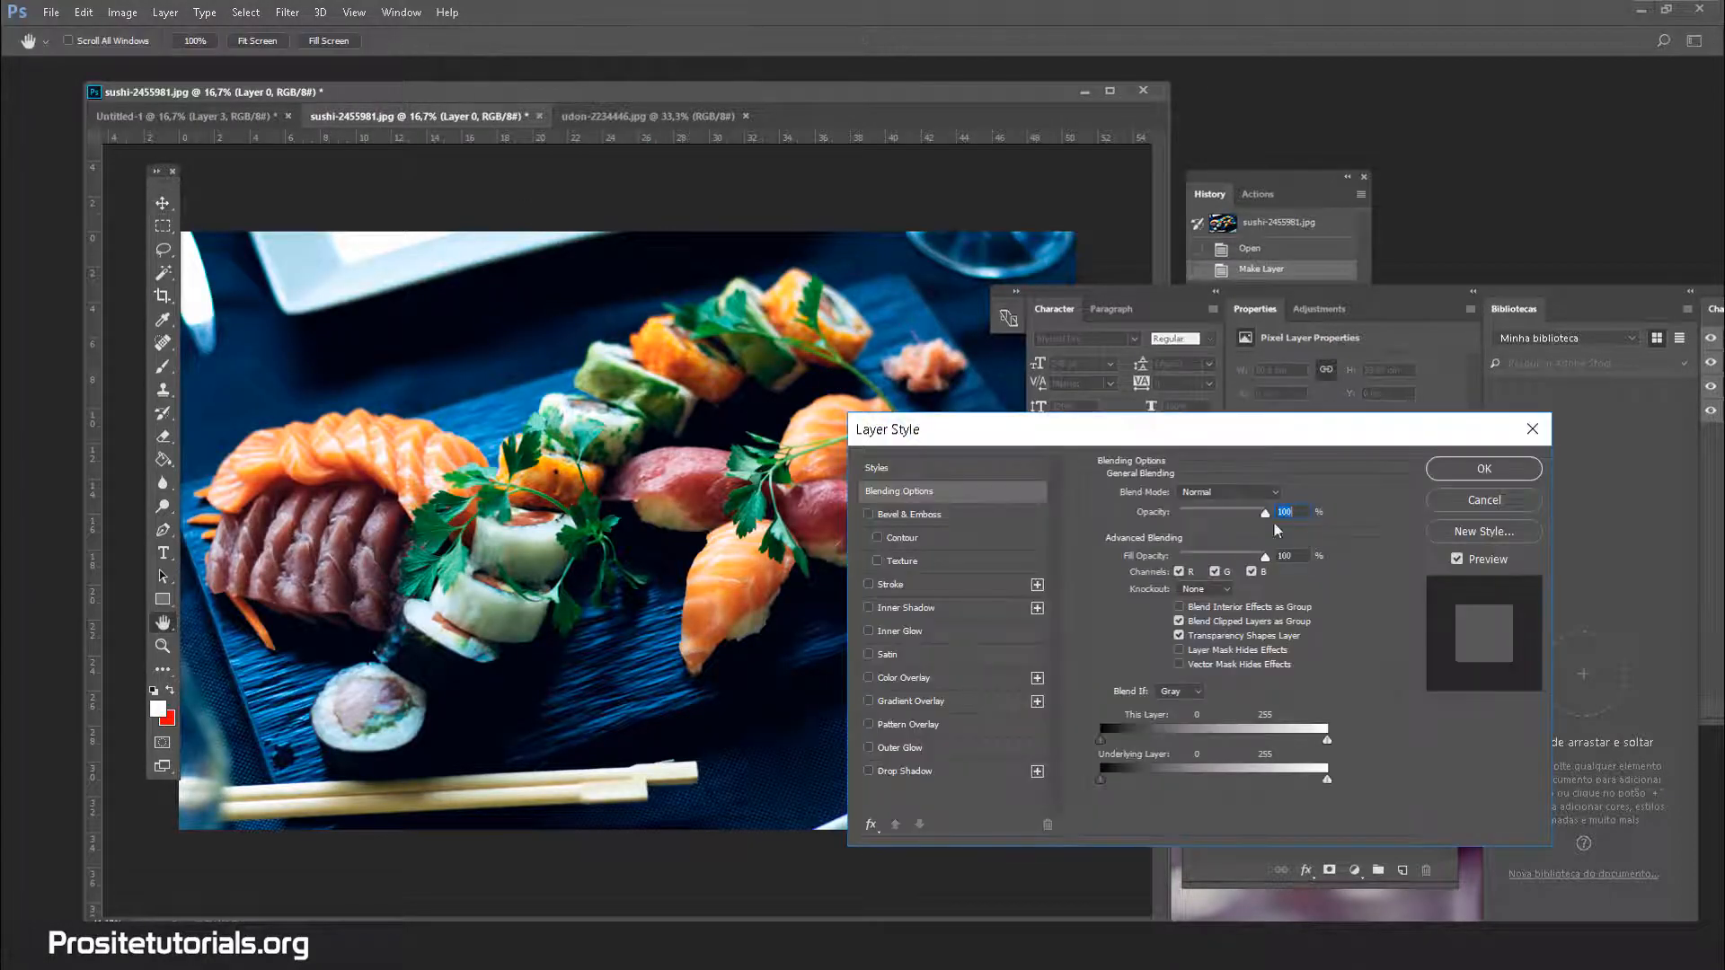
{"action": "left_click", "coordinate": [1481, 472]}
Float the sushi photo in its own window and arrange it beside the cover
{"action": "left_click", "coordinate": [261, 111]}
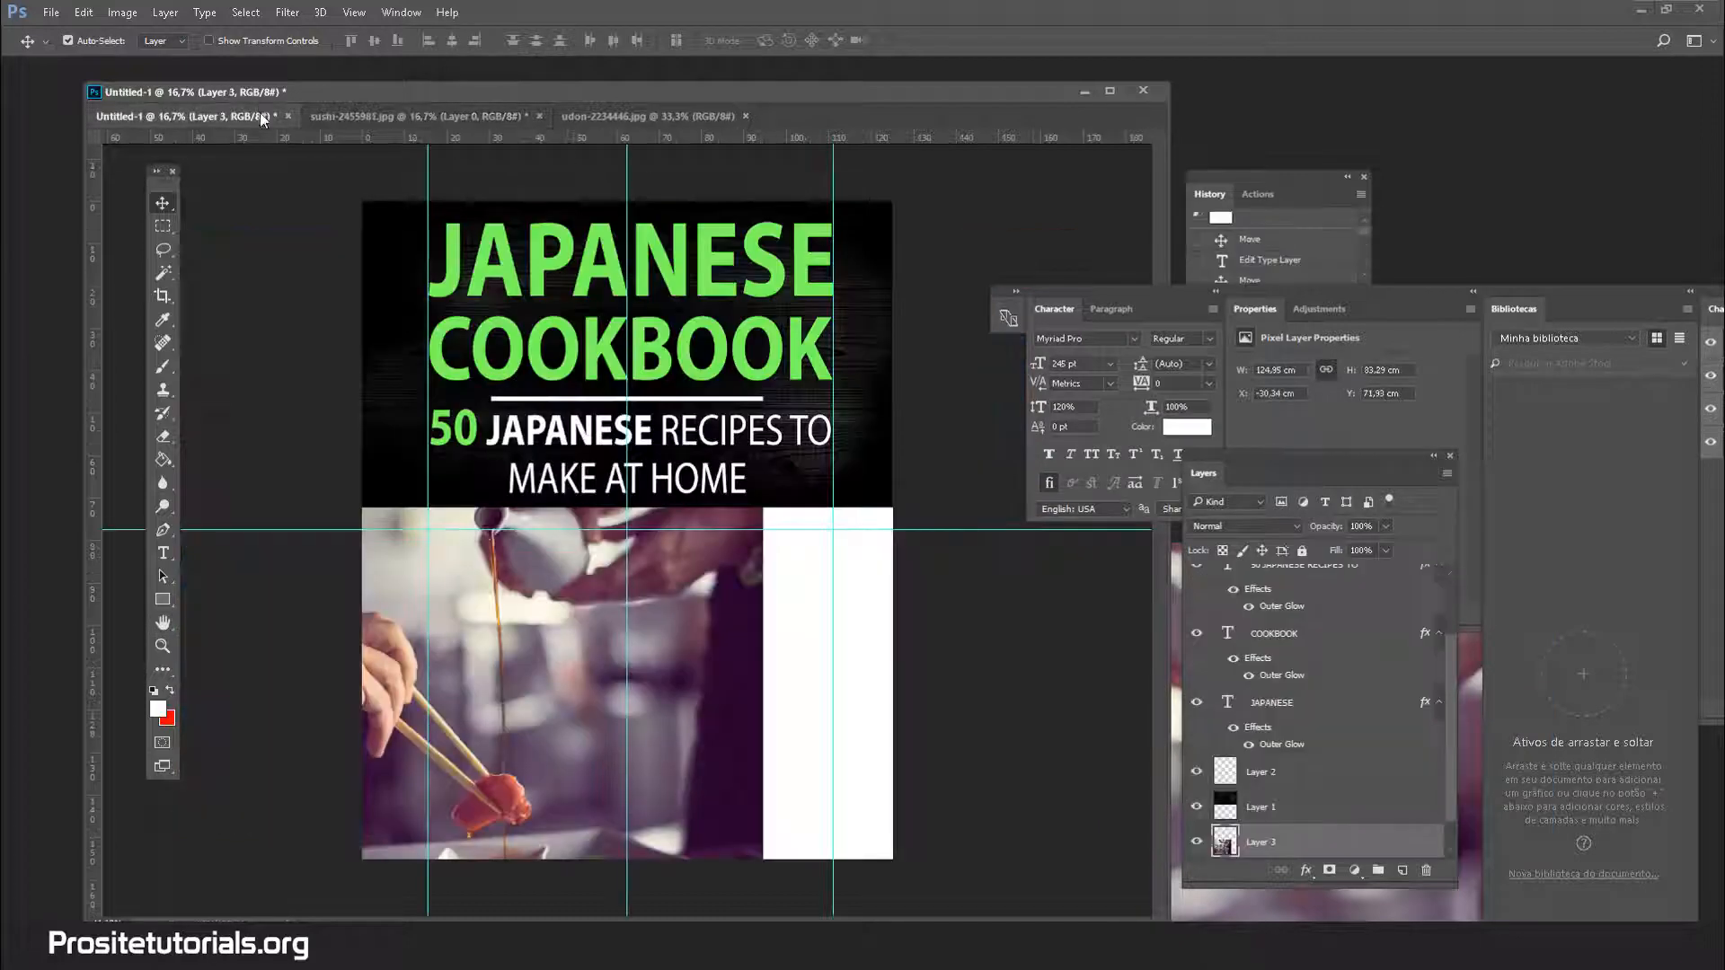
{"action": "left_click", "coordinate": [417, 115]}
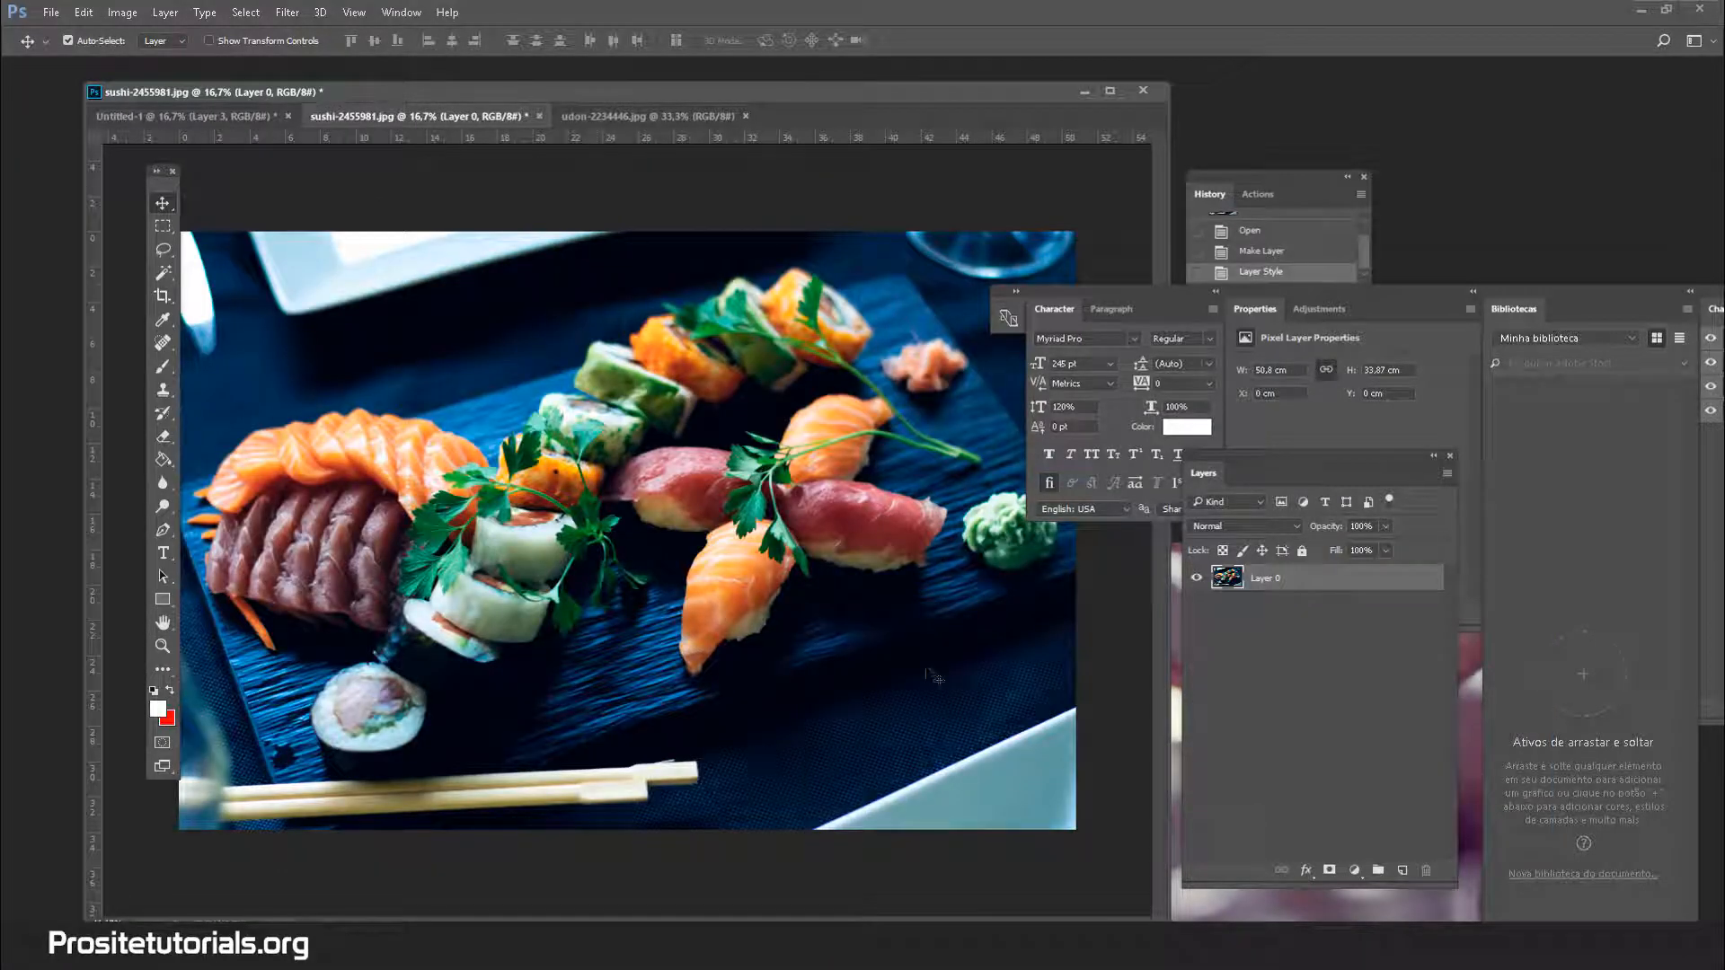
{"action": "left_click_drag", "start_coordinate": [472, 115], "coordinate": [516, 173]}
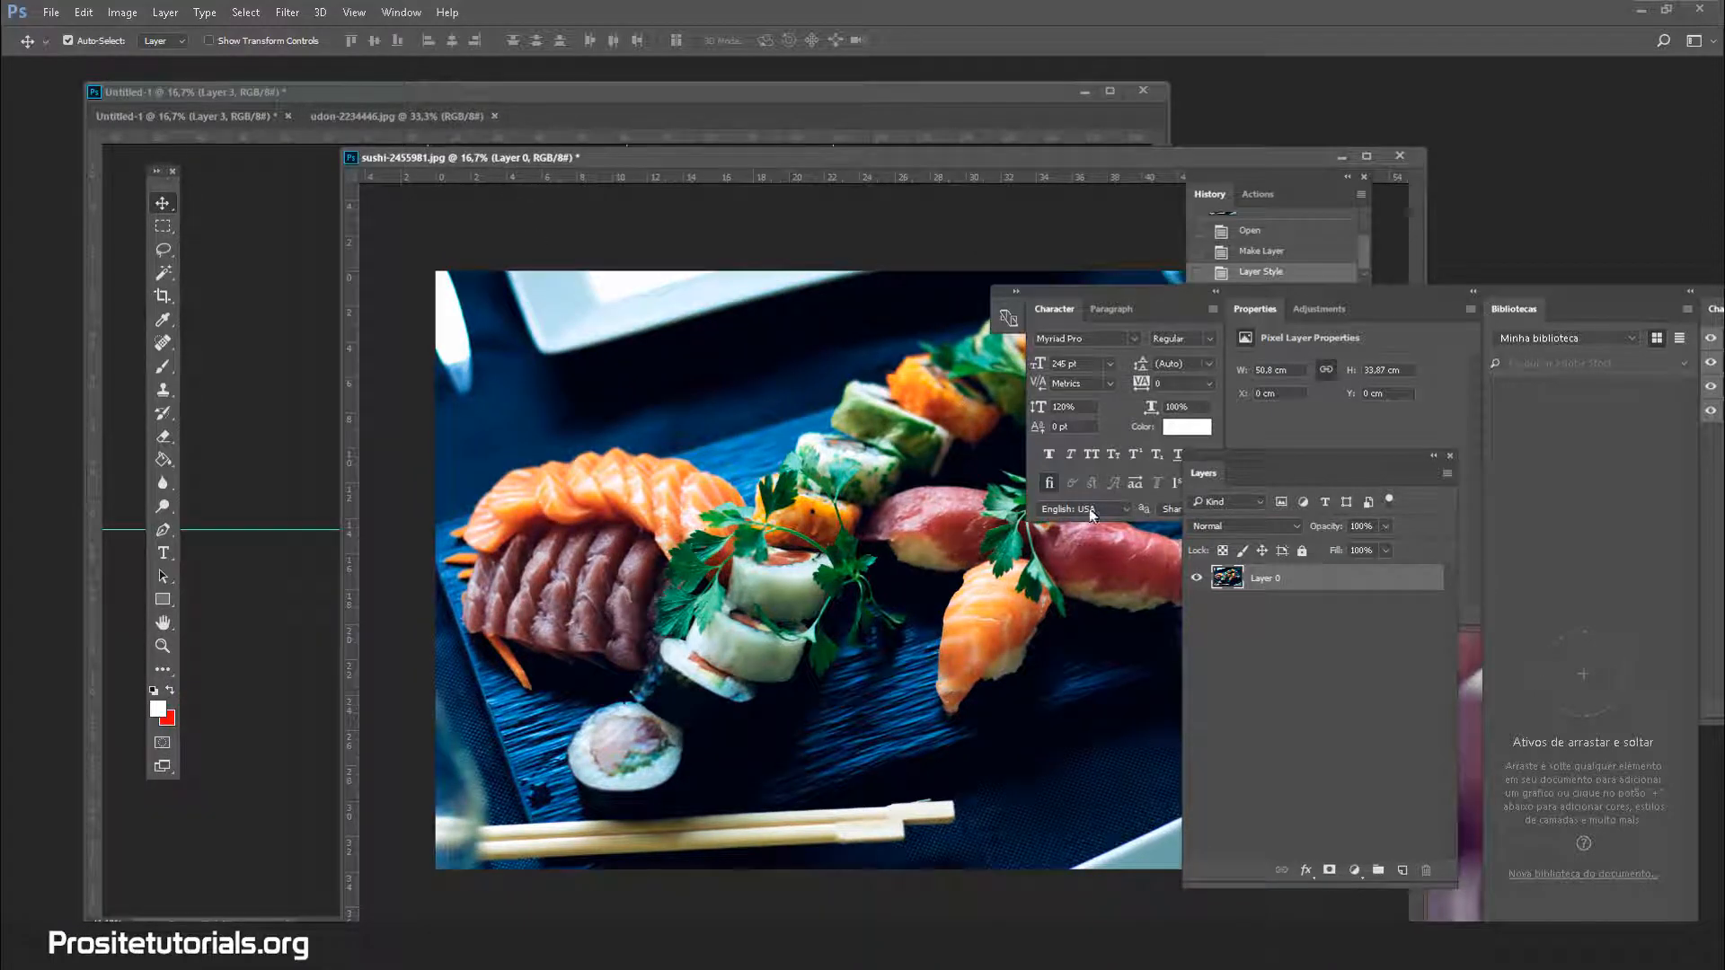
{"action": "left_click", "coordinate": [207, 121]}
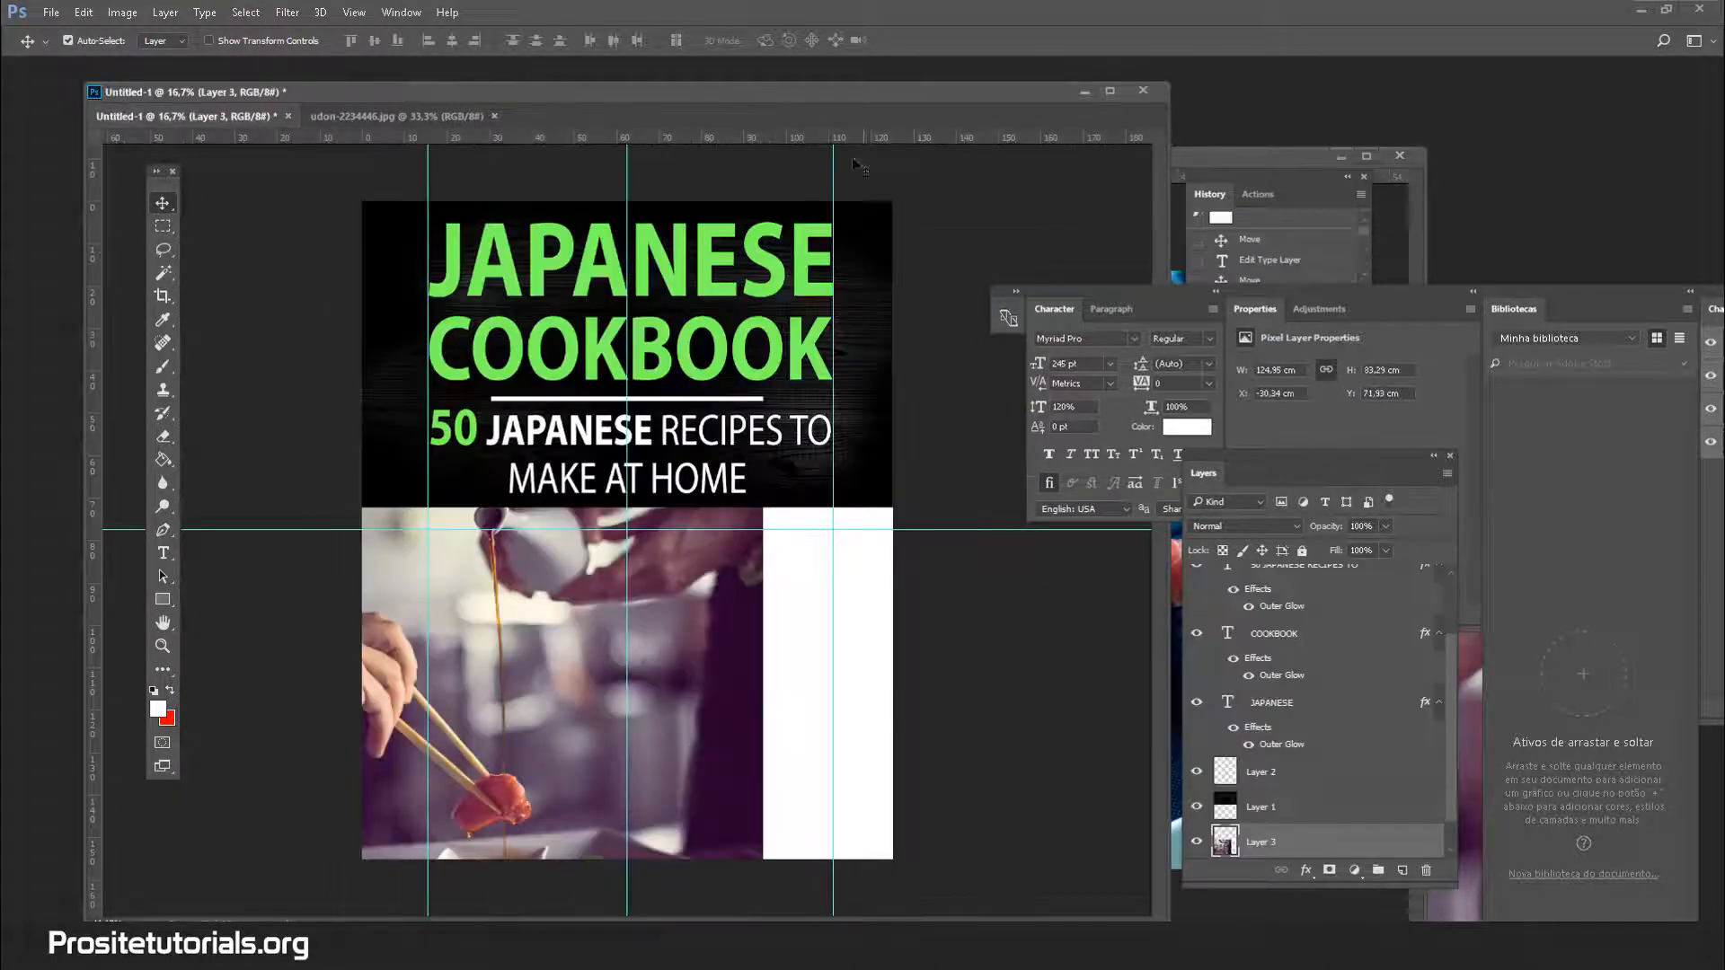
{"action": "left_click_drag", "start_coordinate": [847, 98], "coordinate": [809, 389]}
{"action": "left_click", "coordinate": [888, 161]}
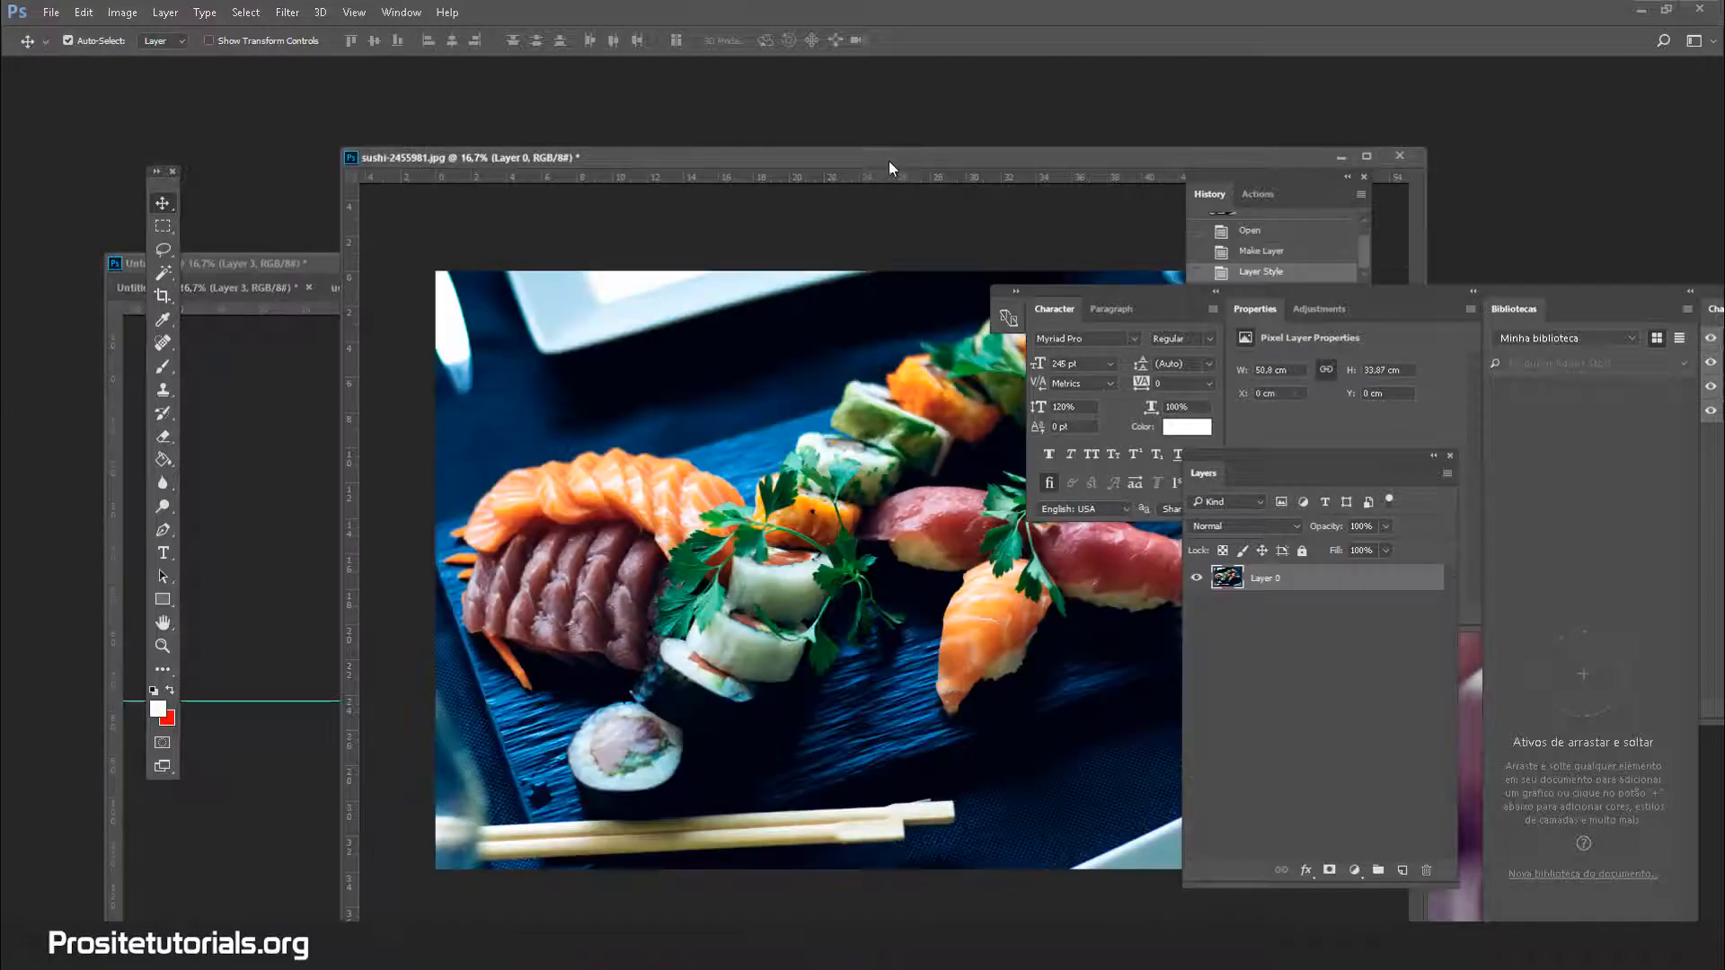
{"action": "left_click_drag", "start_coordinate": [752, 157], "coordinate": [1129, 116]}
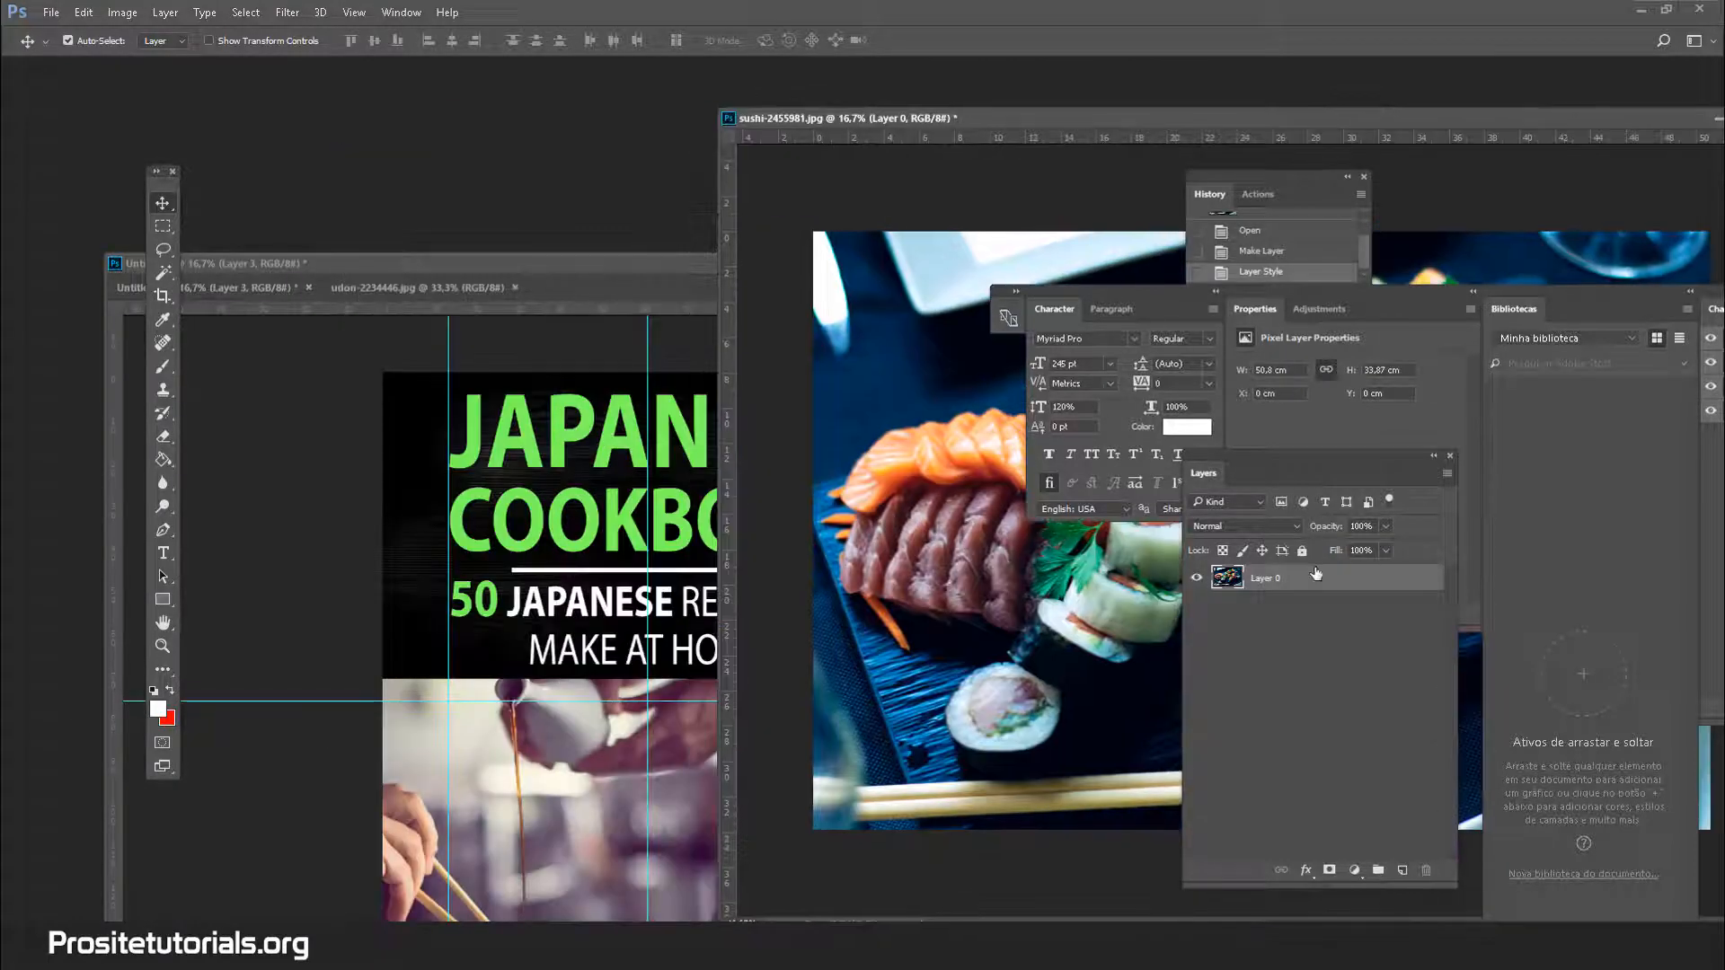
Copy the sushi photo into the cover and scale it to about 60% in the lower half
{"action": "left_click_drag", "start_coordinate": [1315, 573], "coordinate": [628, 776]}
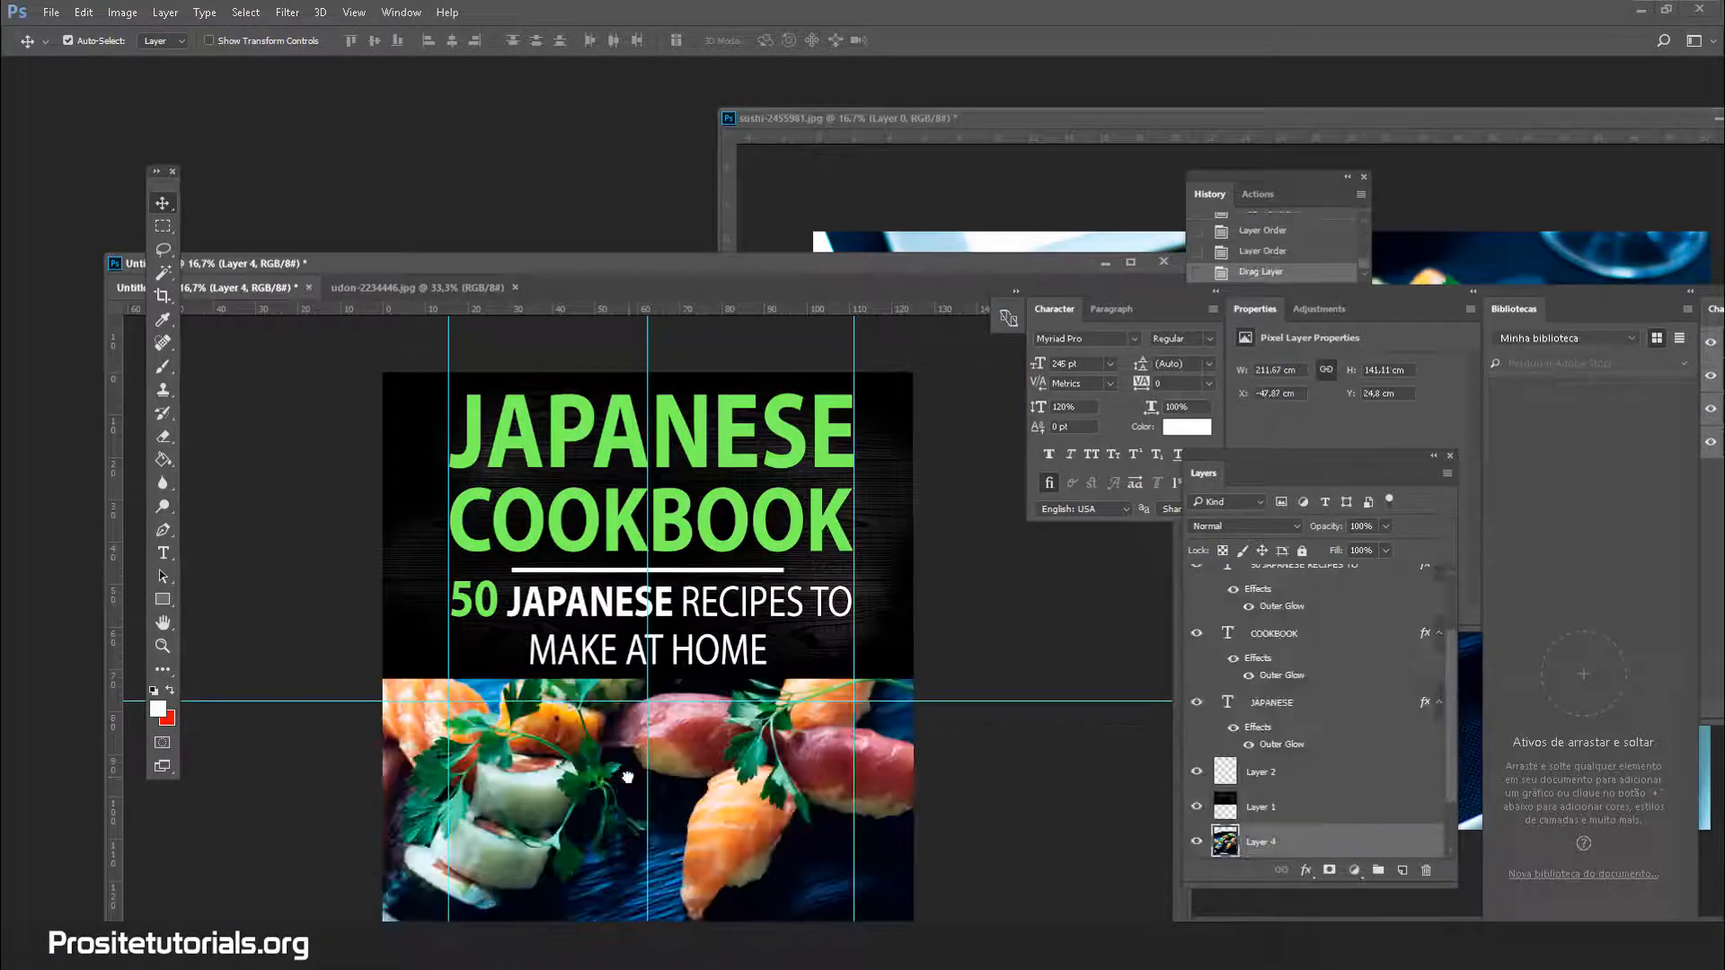
{"action": "left_click_drag", "start_coordinate": [648, 256], "coordinate": [709, 94]}
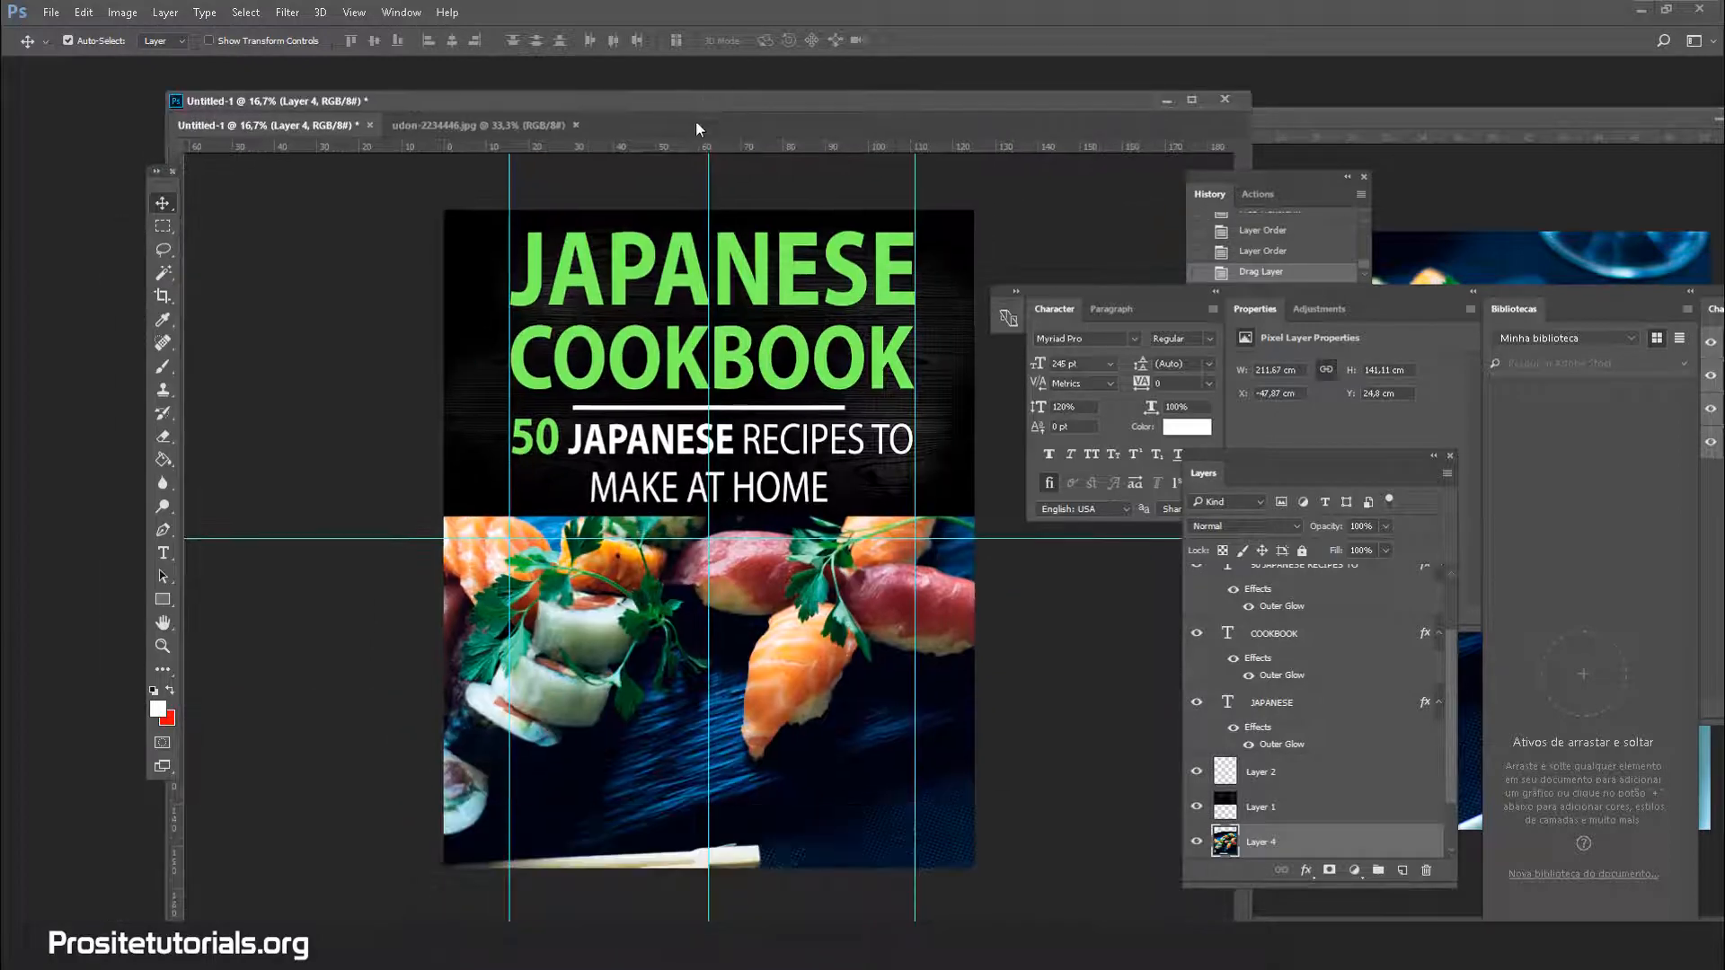
{"action": "left_click_drag", "start_coordinate": [684, 620], "coordinate": [782, 642]}
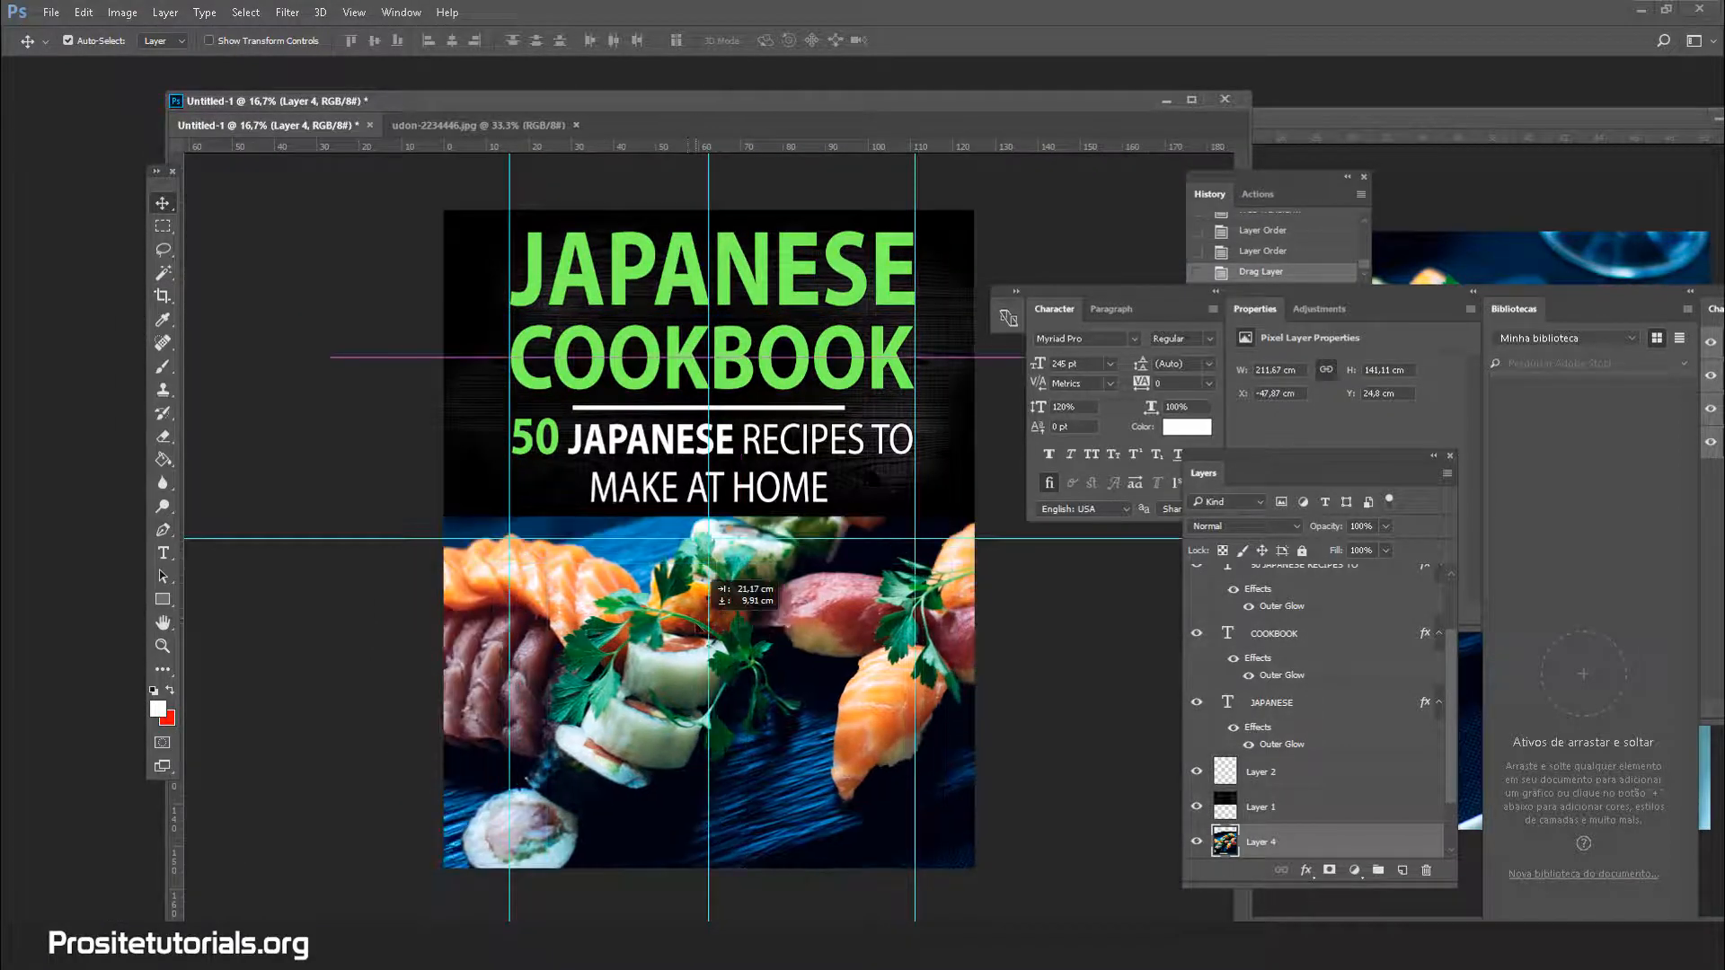
{"action": "key", "text": "ctrl+t"}
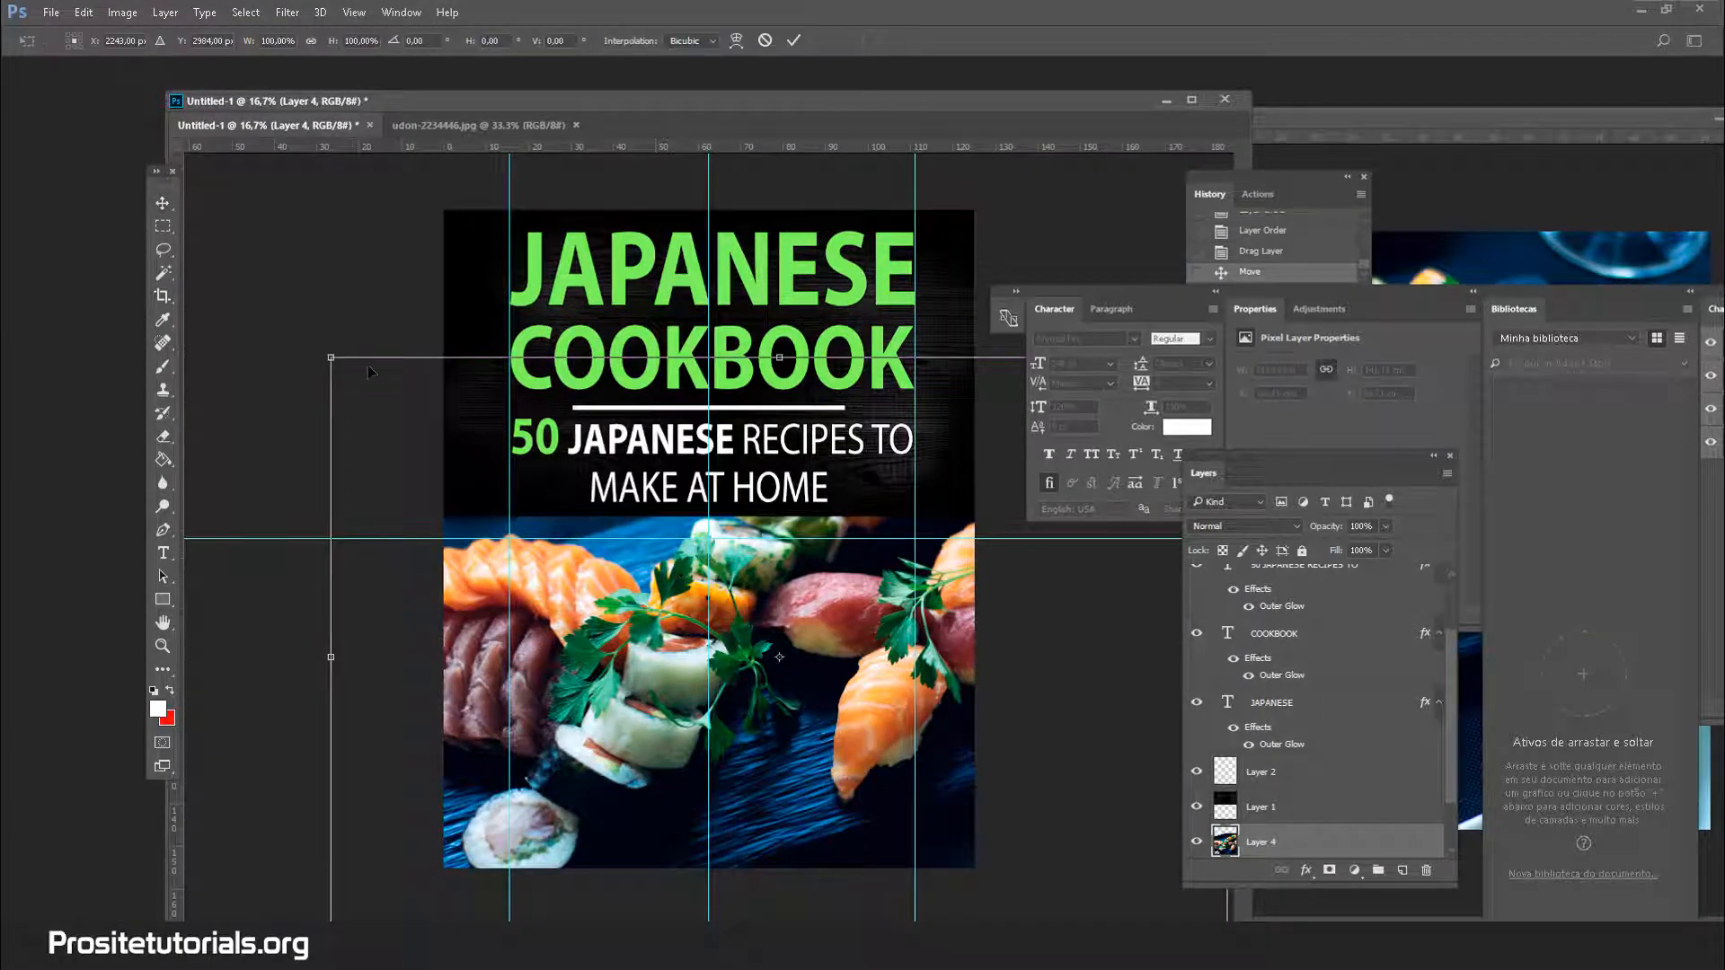
{"action": "left_click_drag", "start_coordinate": [331, 358], "coordinate": [692, 601]}
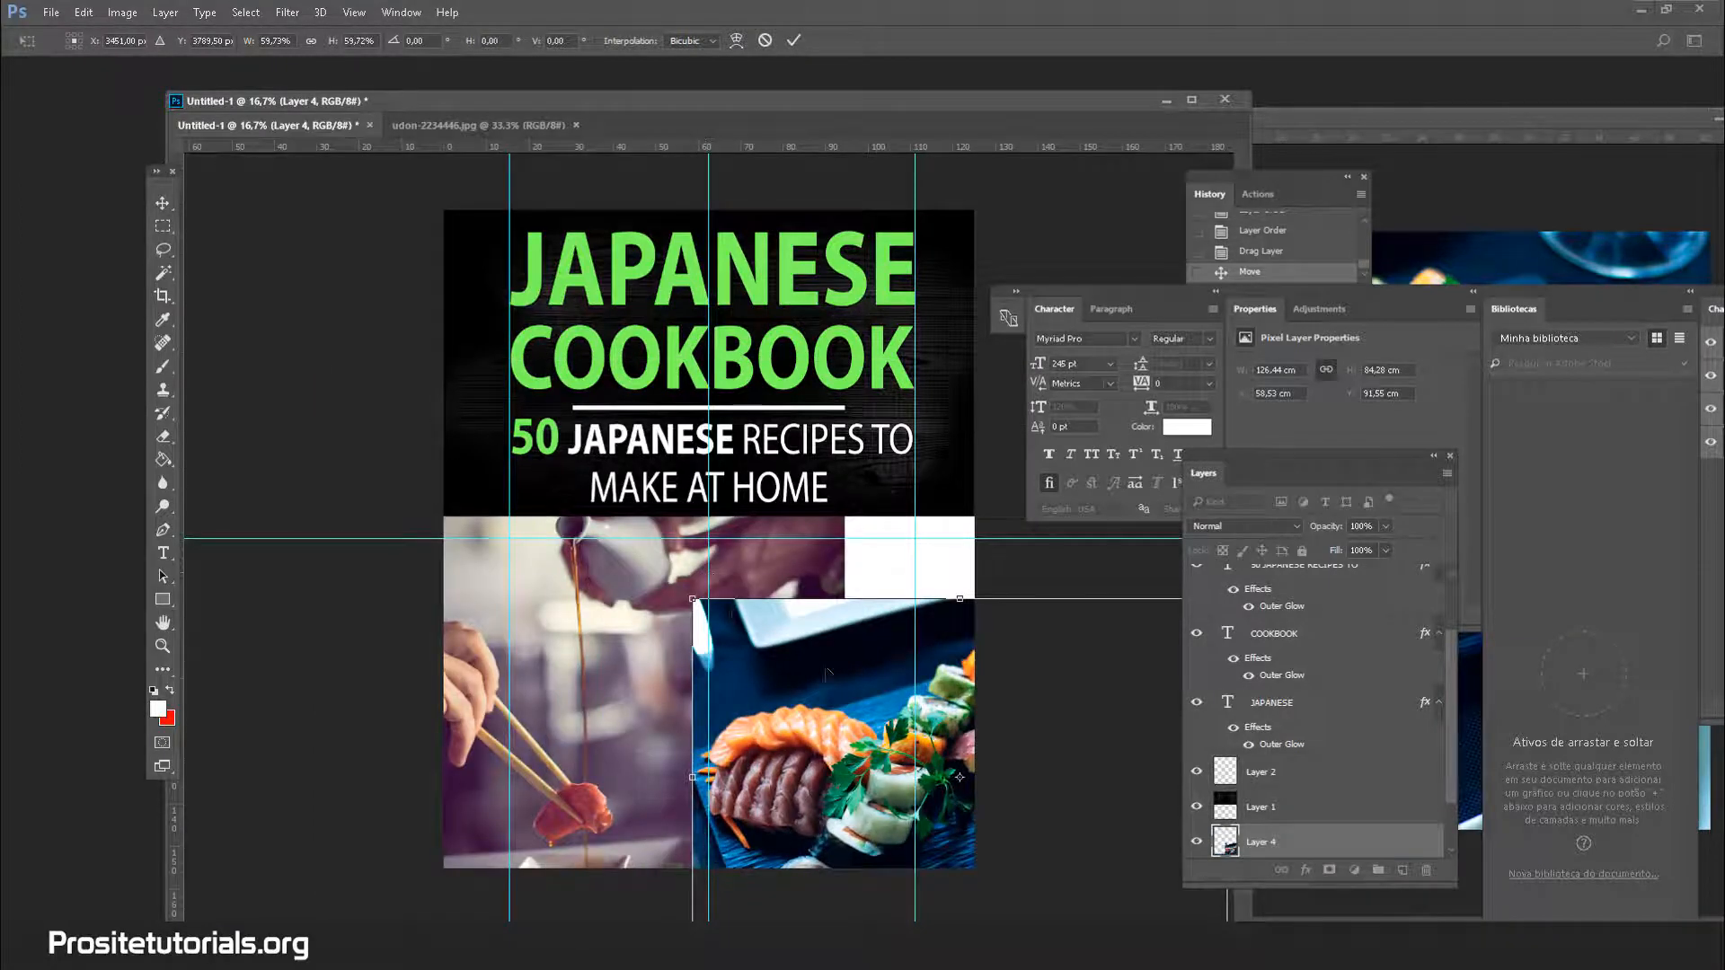
{"action": "left_click_drag", "start_coordinate": [830, 679], "coordinate": [738, 607]}
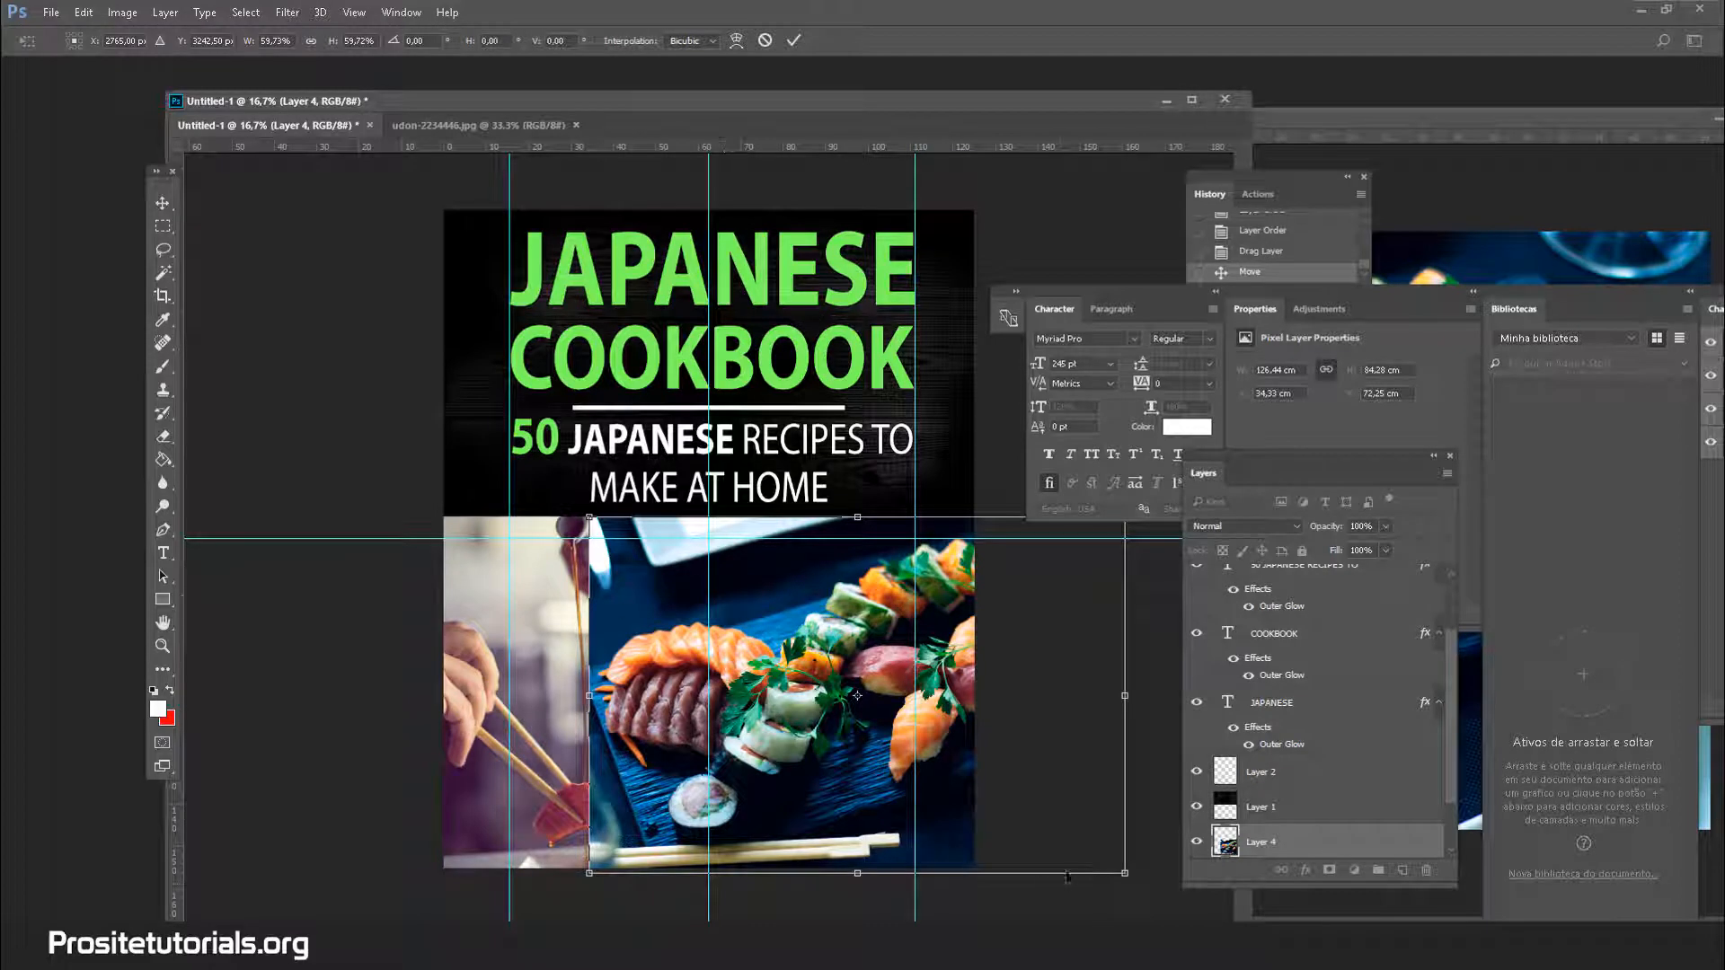
{"action": "left_click_drag", "start_coordinate": [1126, 873], "coordinate": [1067, 868]}
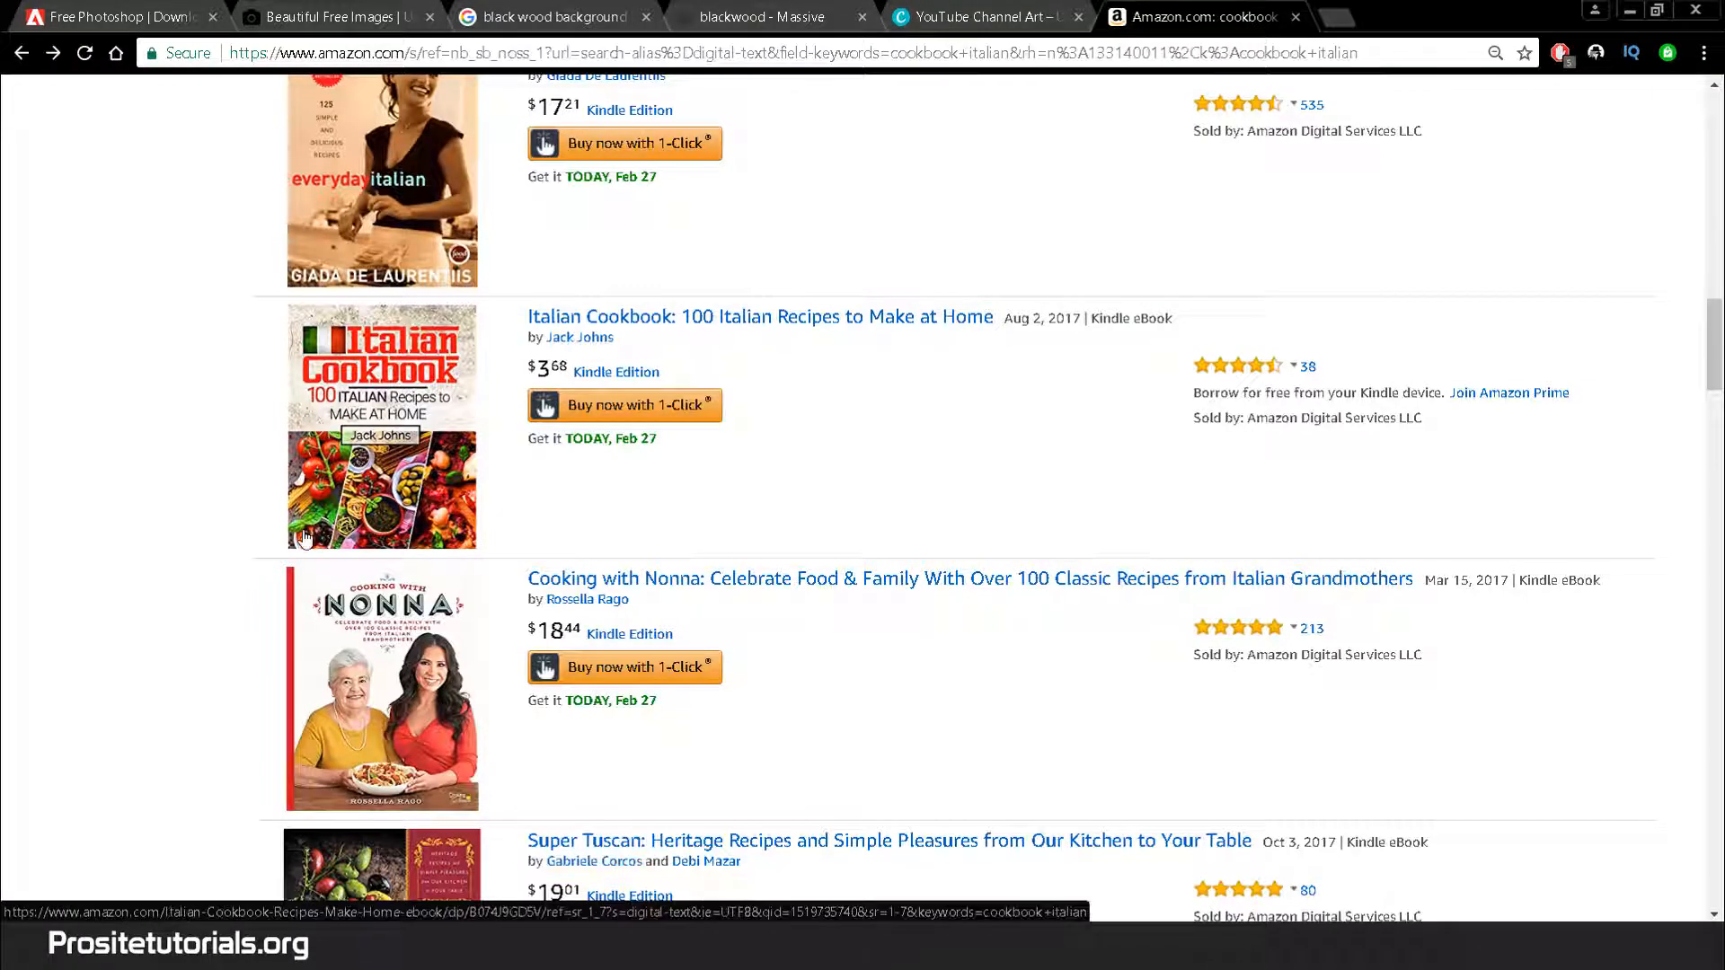
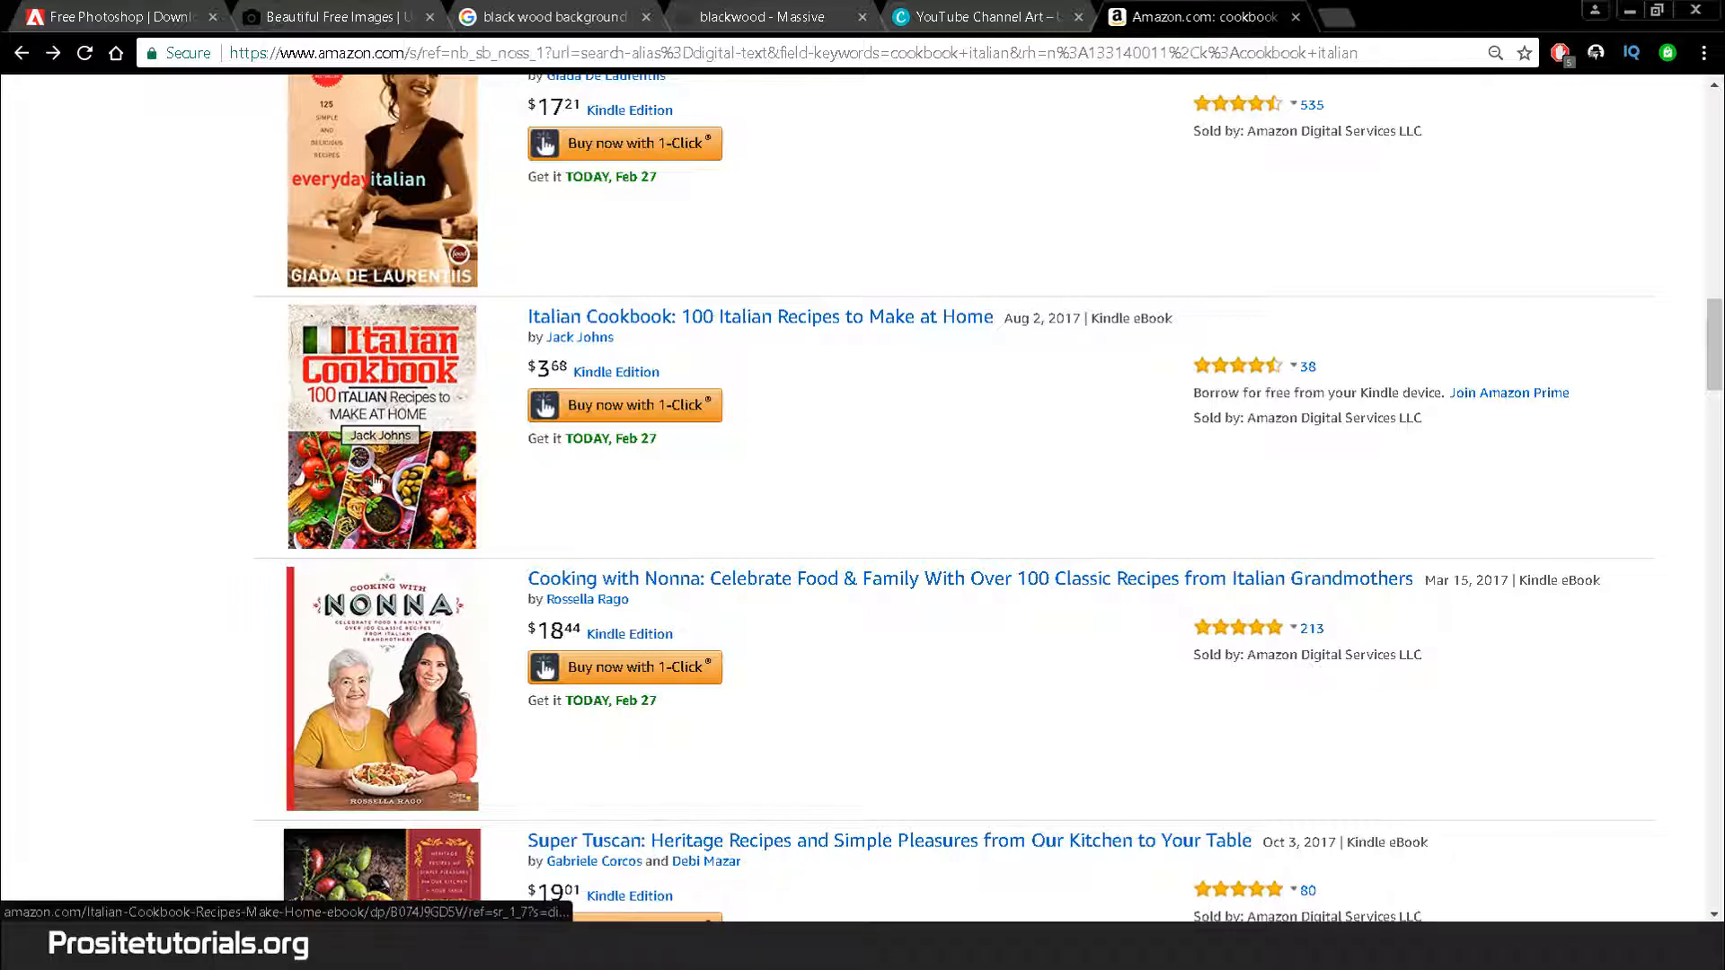
Return from Chrome to the Untitled-1 Japanese Cookbook cover in Photoshop
{"action": "mouse_move", "coordinate": [471, 945]}
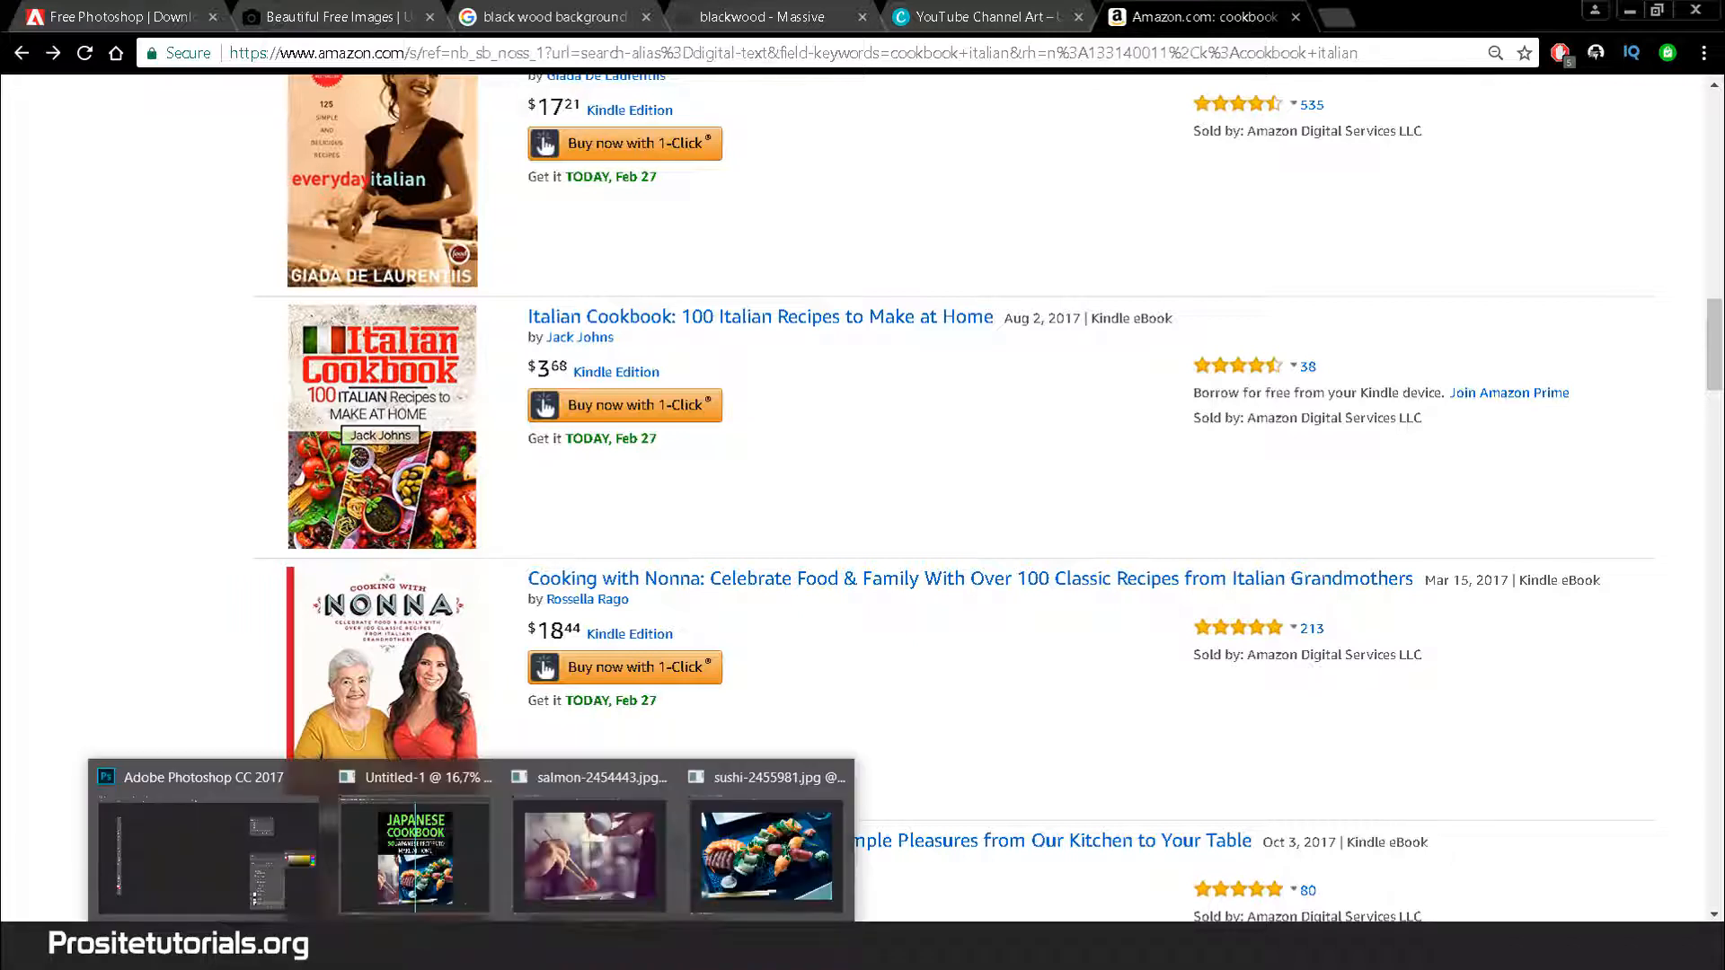
{"action": "left_click", "coordinate": [421, 863]}
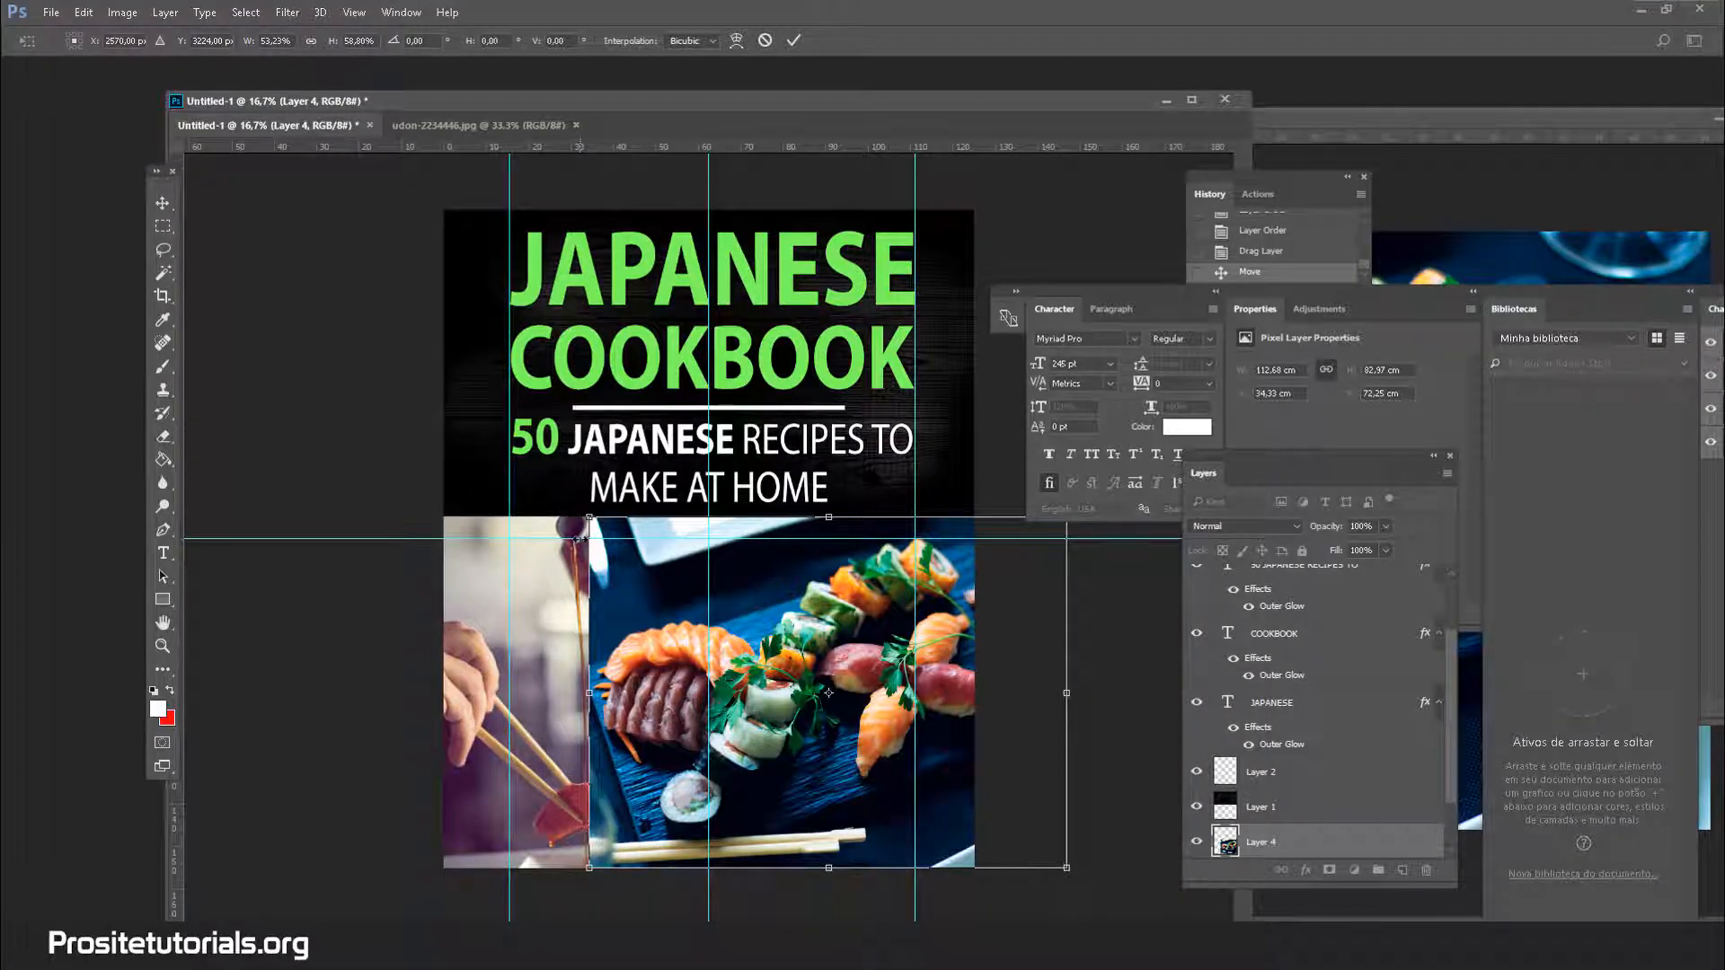
Drag the sushi photo lower and further left, then apply the transform
{"action": "left_click_drag", "start_coordinate": [647, 588], "coordinate": [570, 657]}
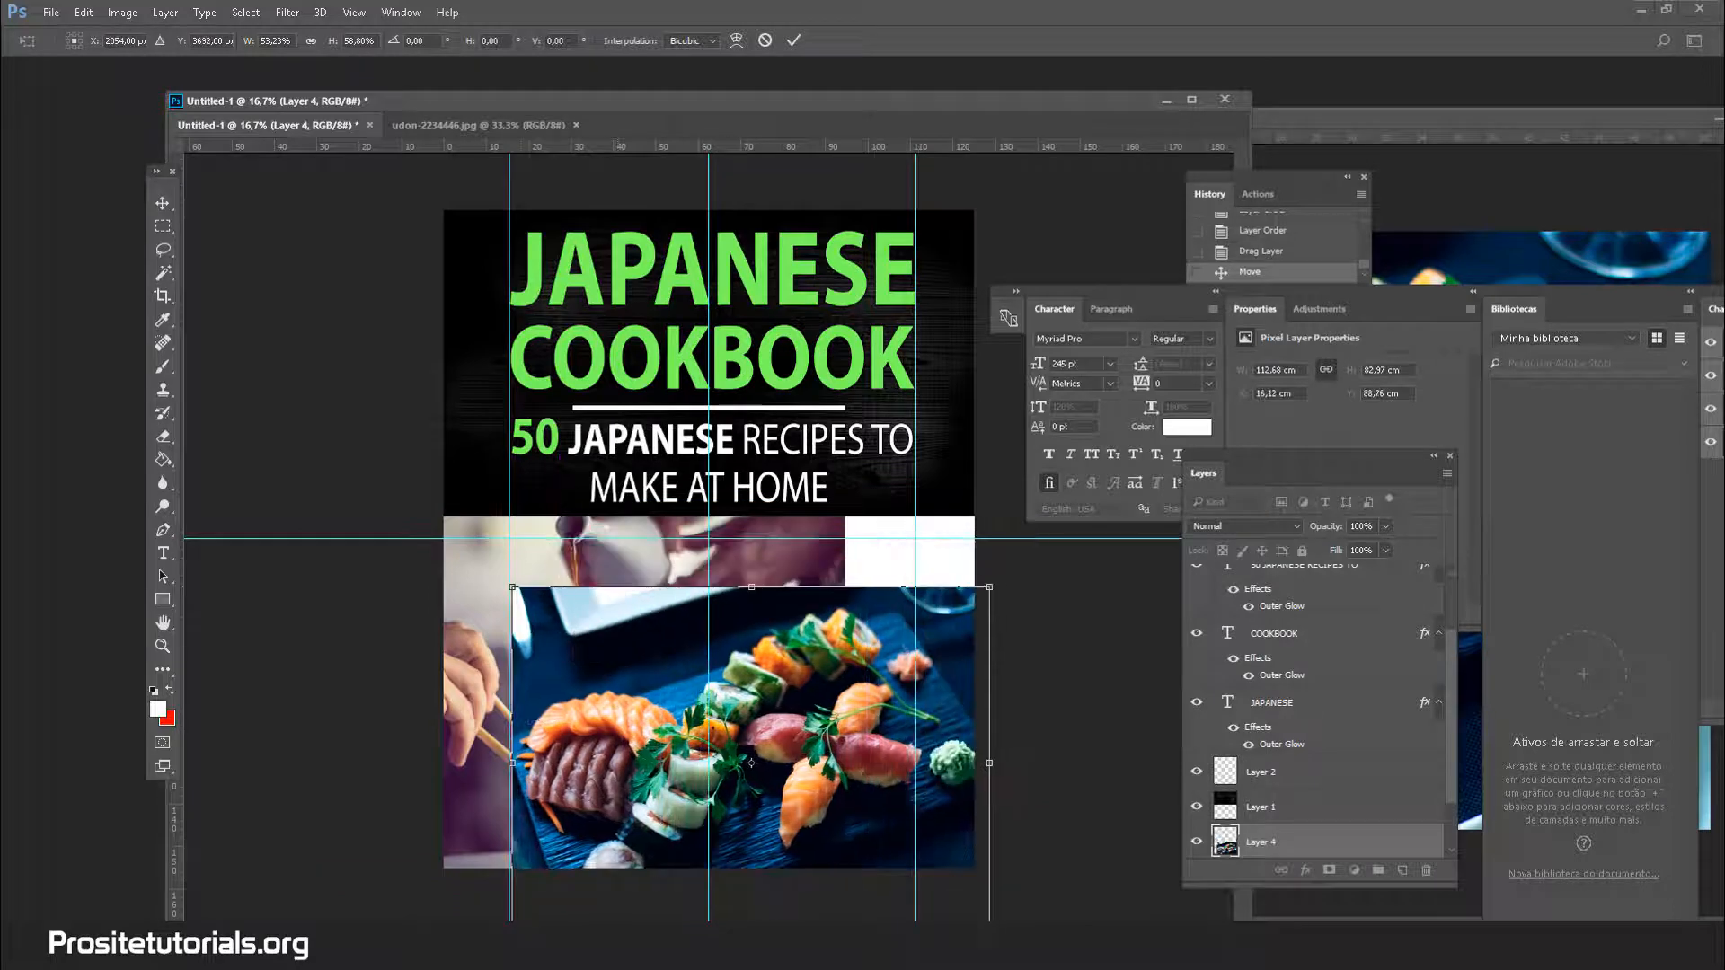
{"action": "left_click", "coordinate": [163, 227]}
{"action": "left_click", "coordinate": [814, 368]}
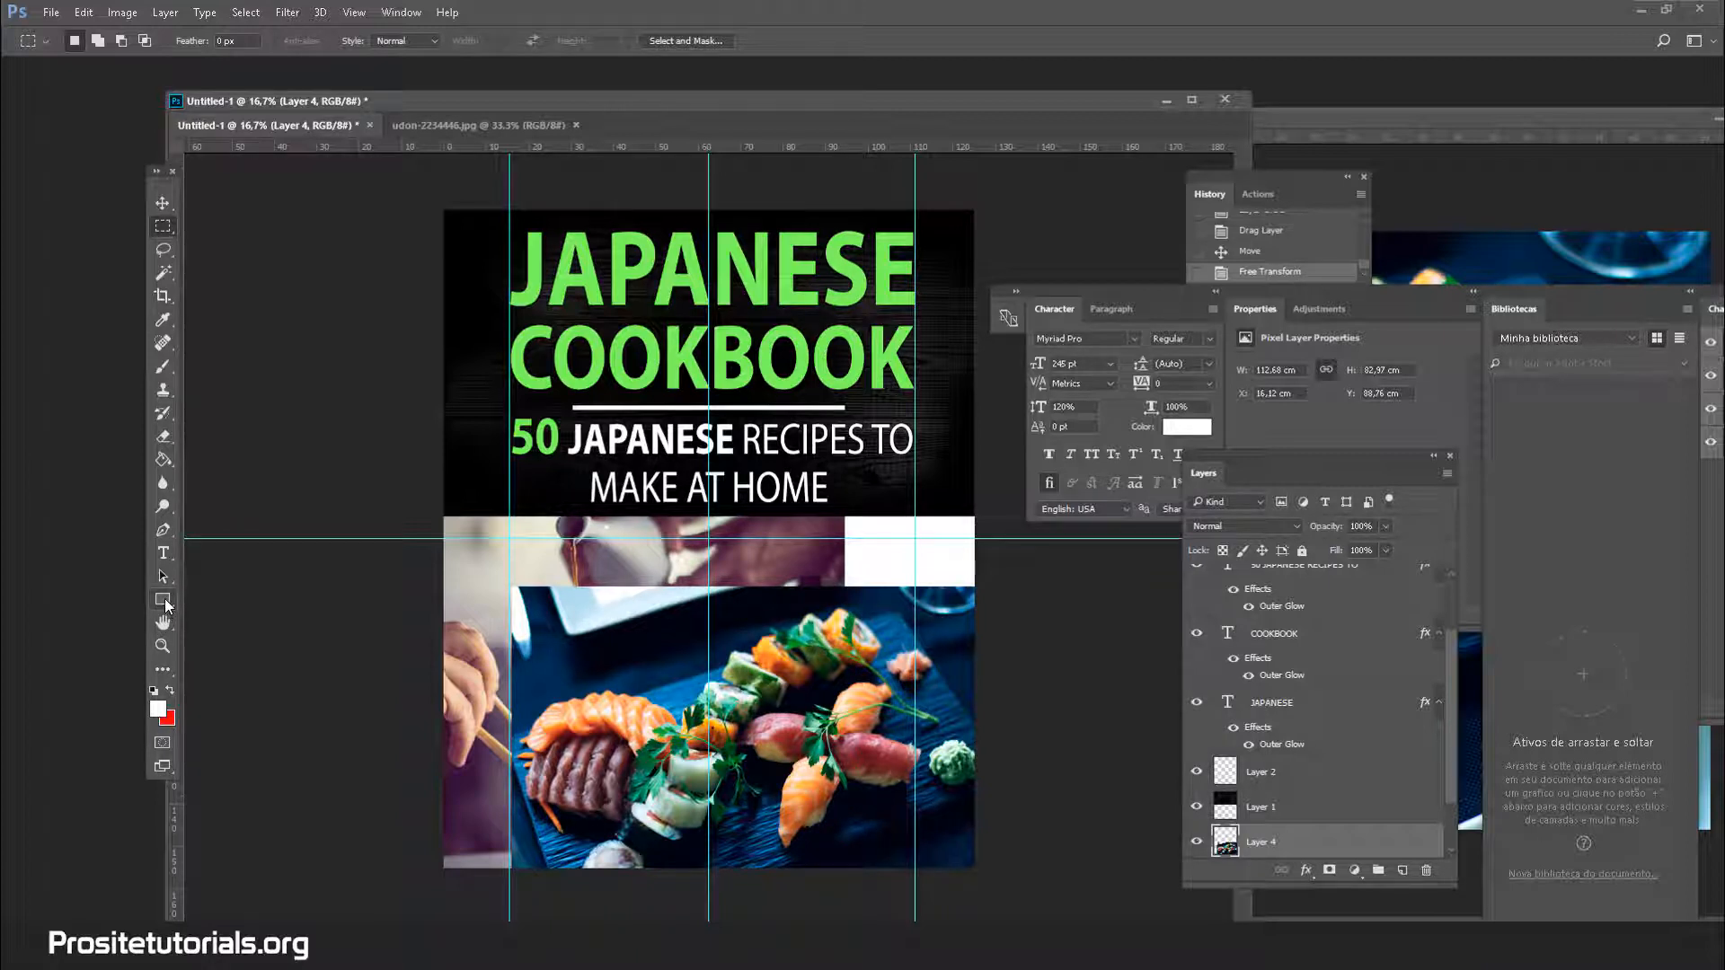
Draw a rectangle across the photo strip below the subtitle and fill it black
{"action": "left_click", "coordinate": [163, 599]}
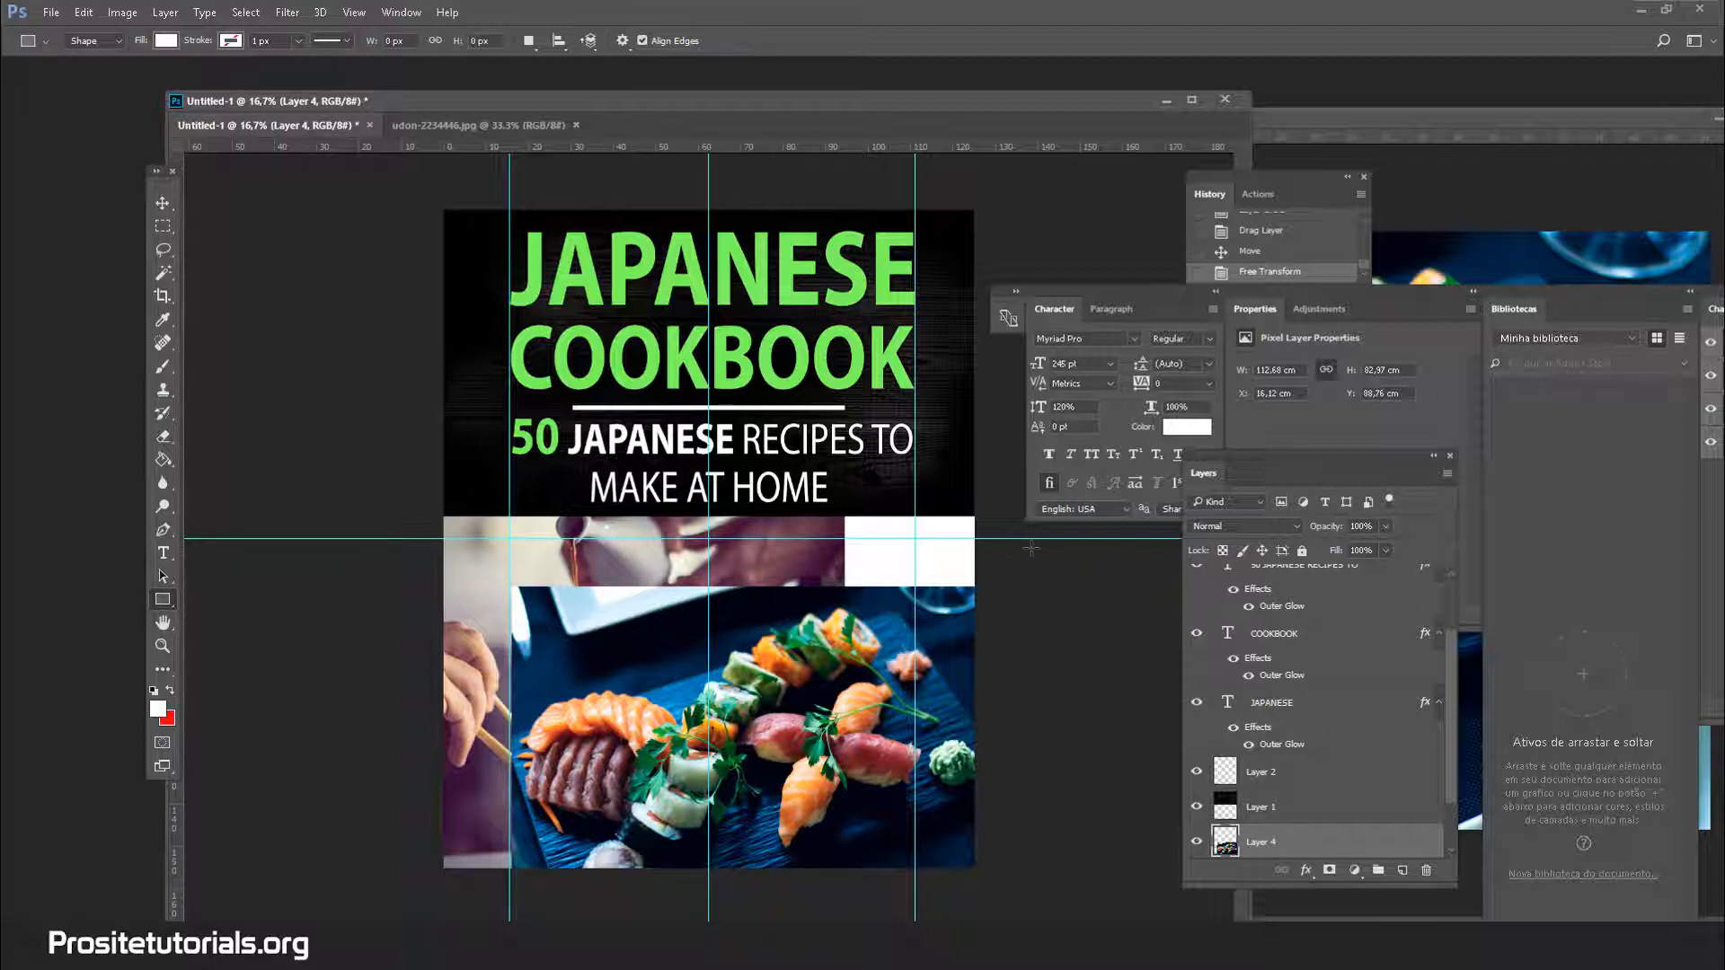
{"action": "left_click_drag", "start_coordinate": [546, 579], "coordinate": [779, 526]}
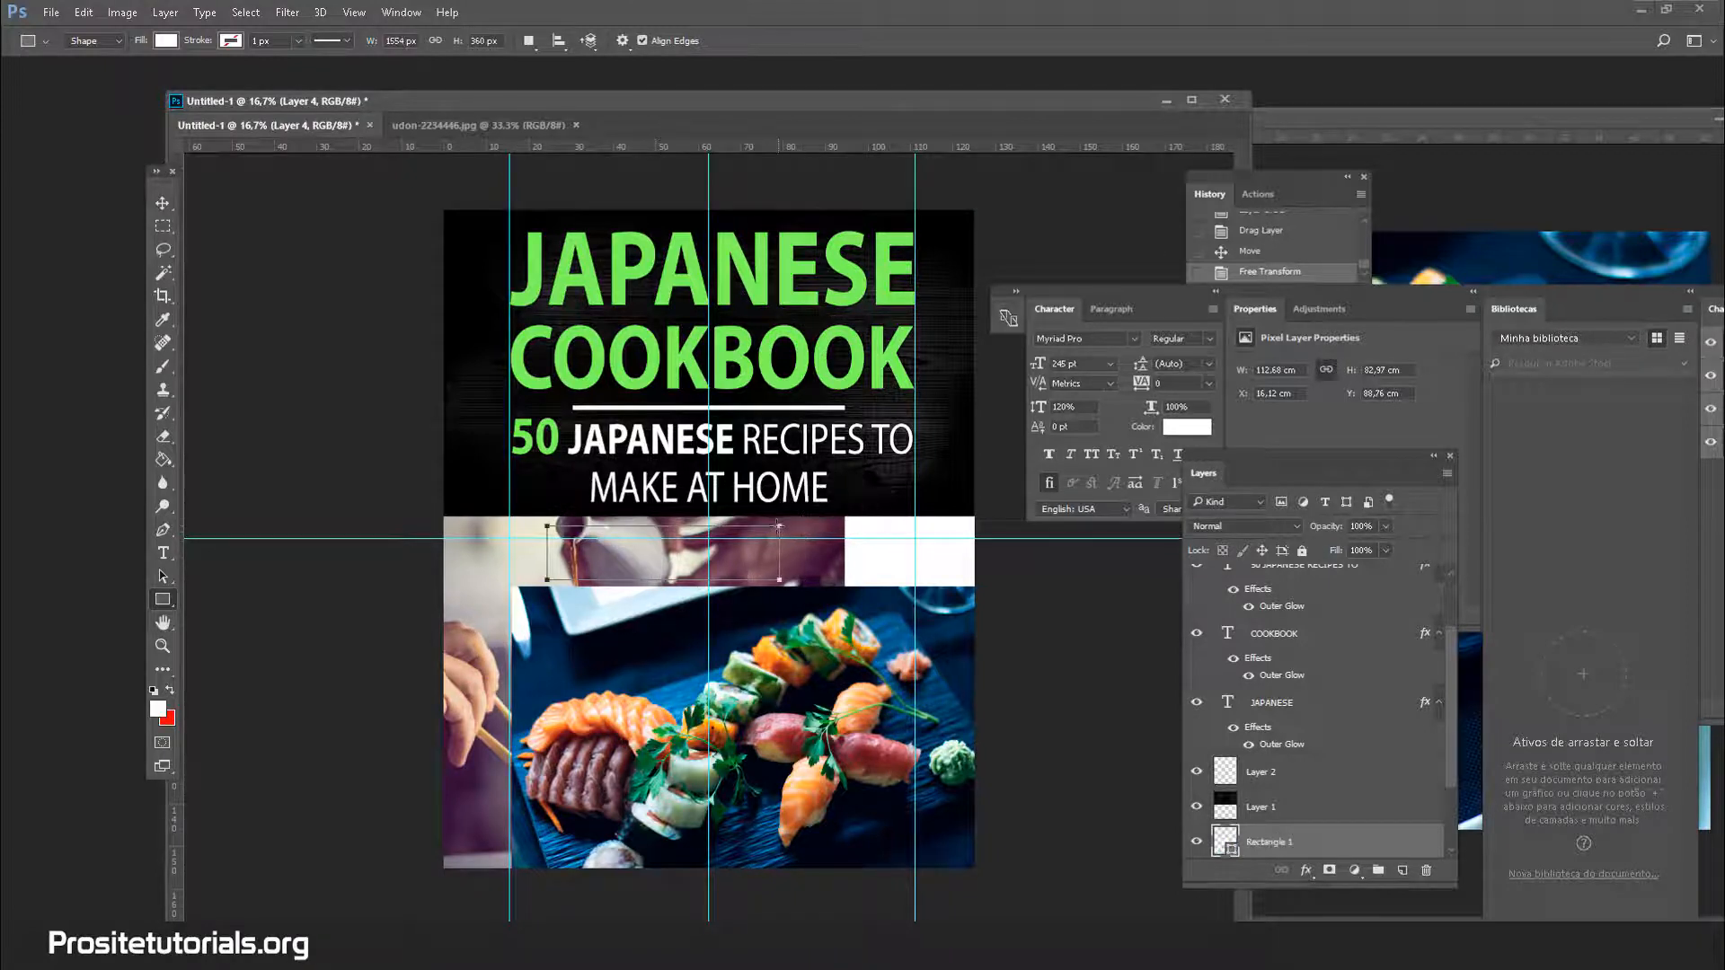
{"action": "left_click", "coordinate": [231, 40]}
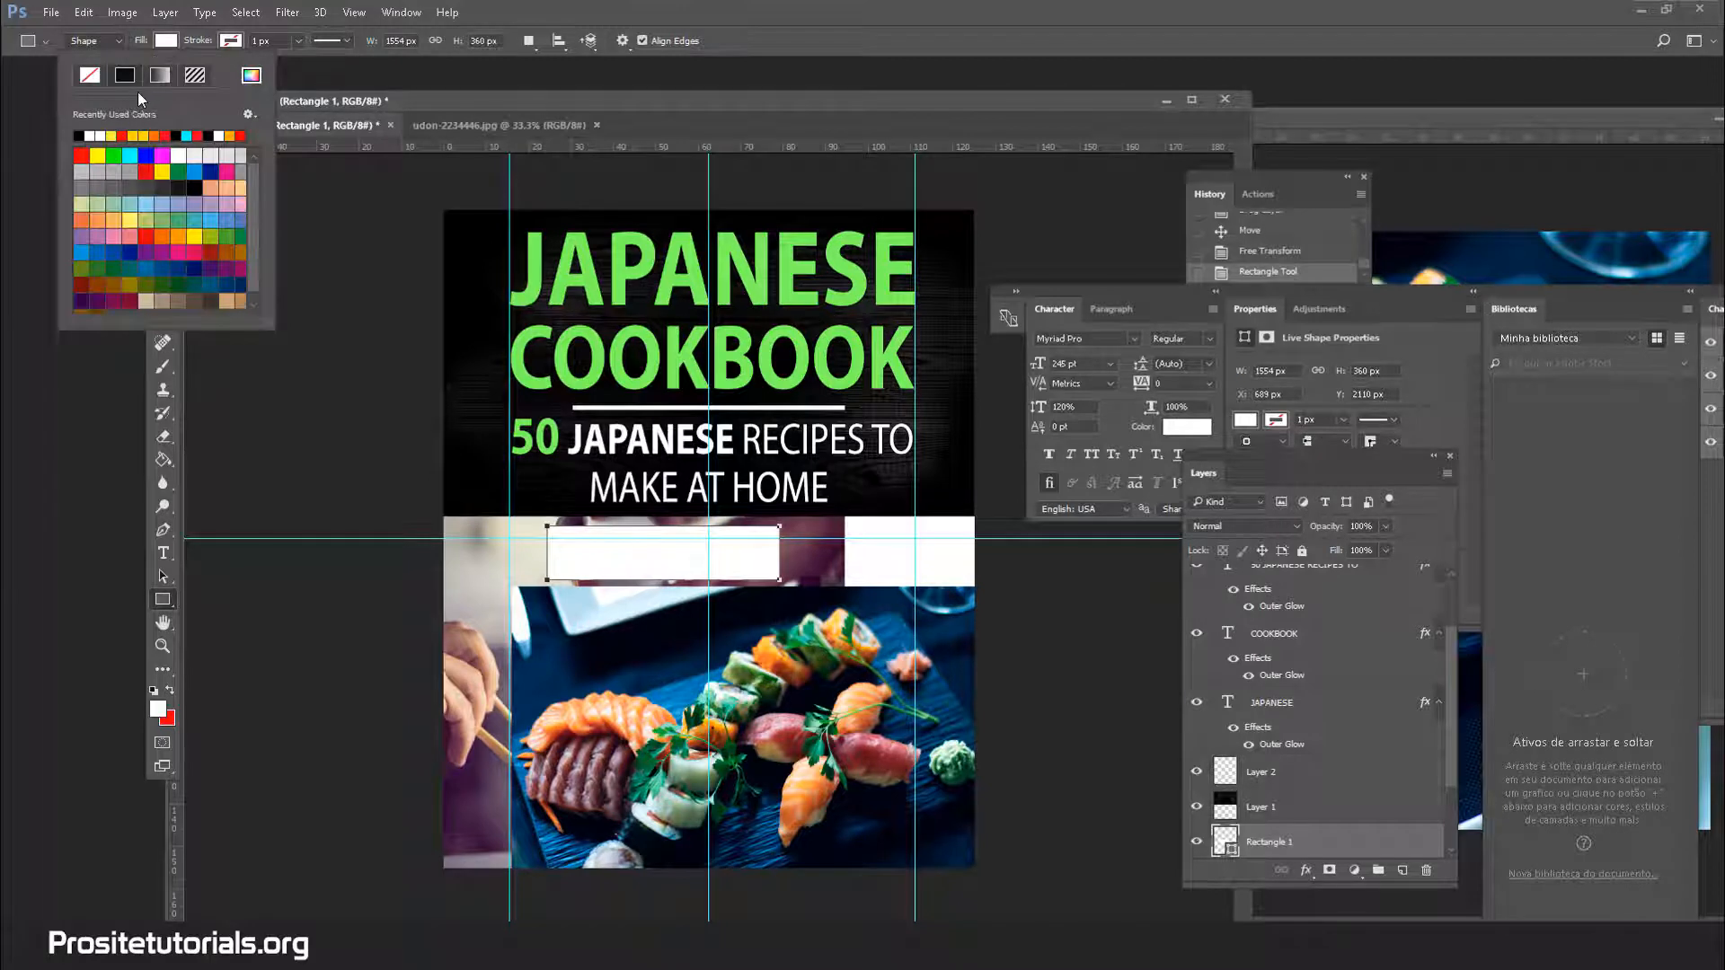
{"action": "left_click", "coordinate": [80, 136]}
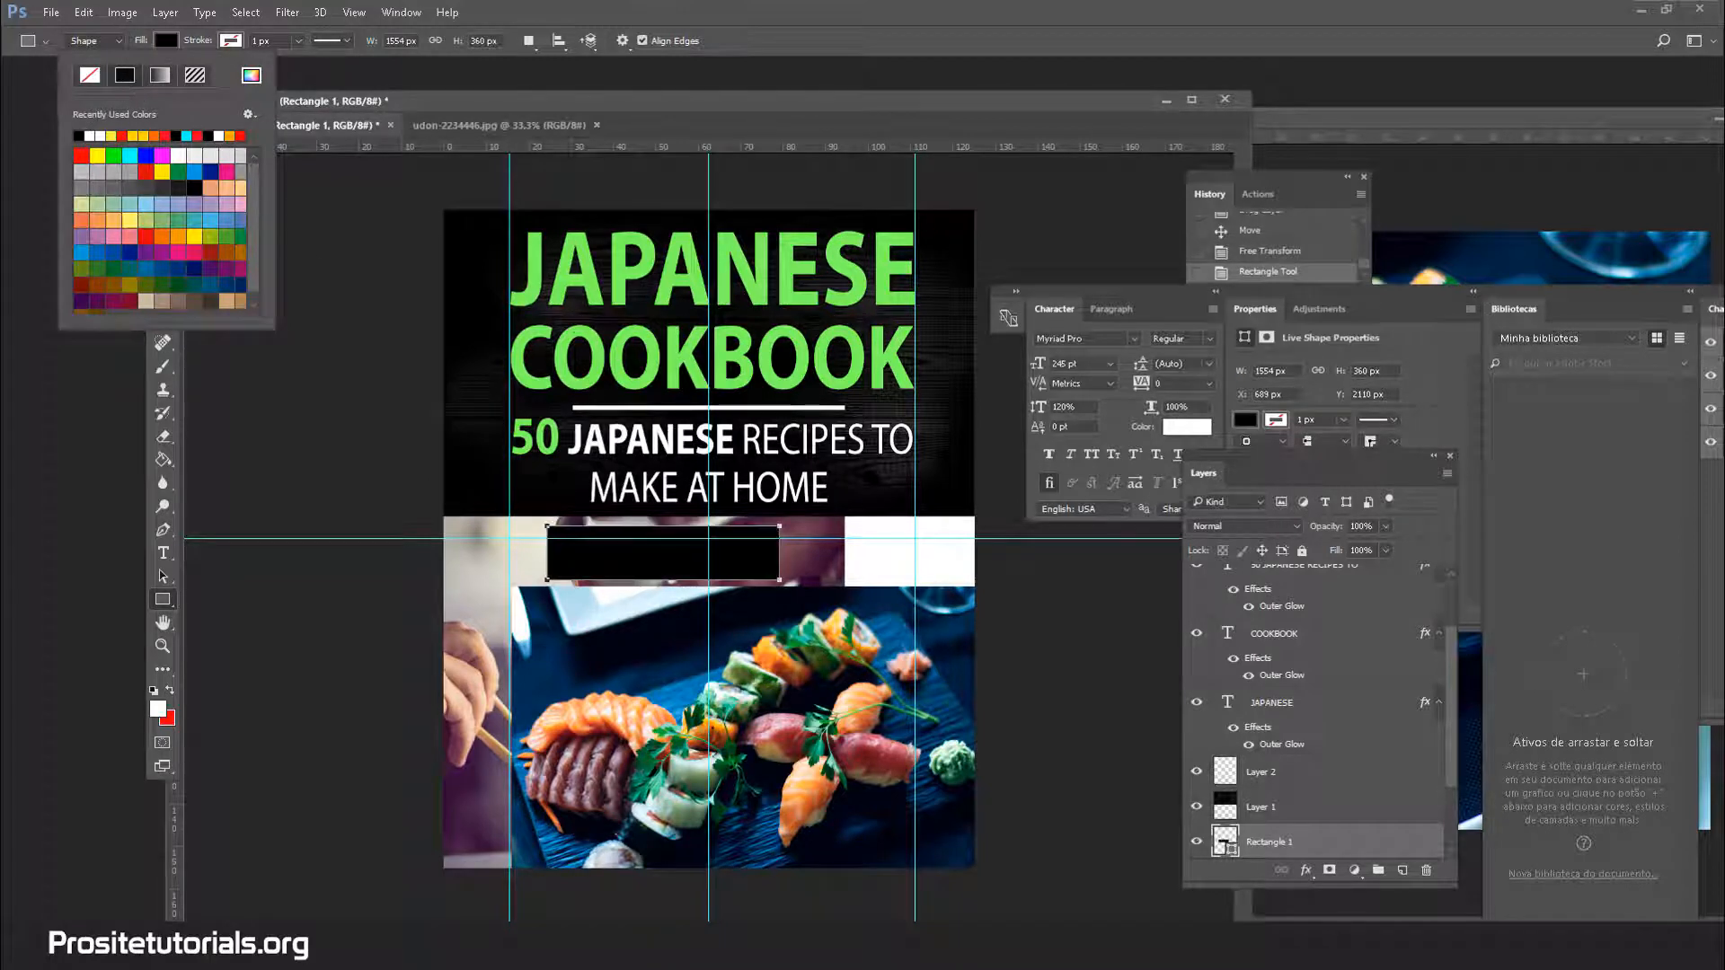
Give the rectangle a white outline, entering 2 as its width
{"action": "left_click", "coordinate": [298, 40]}
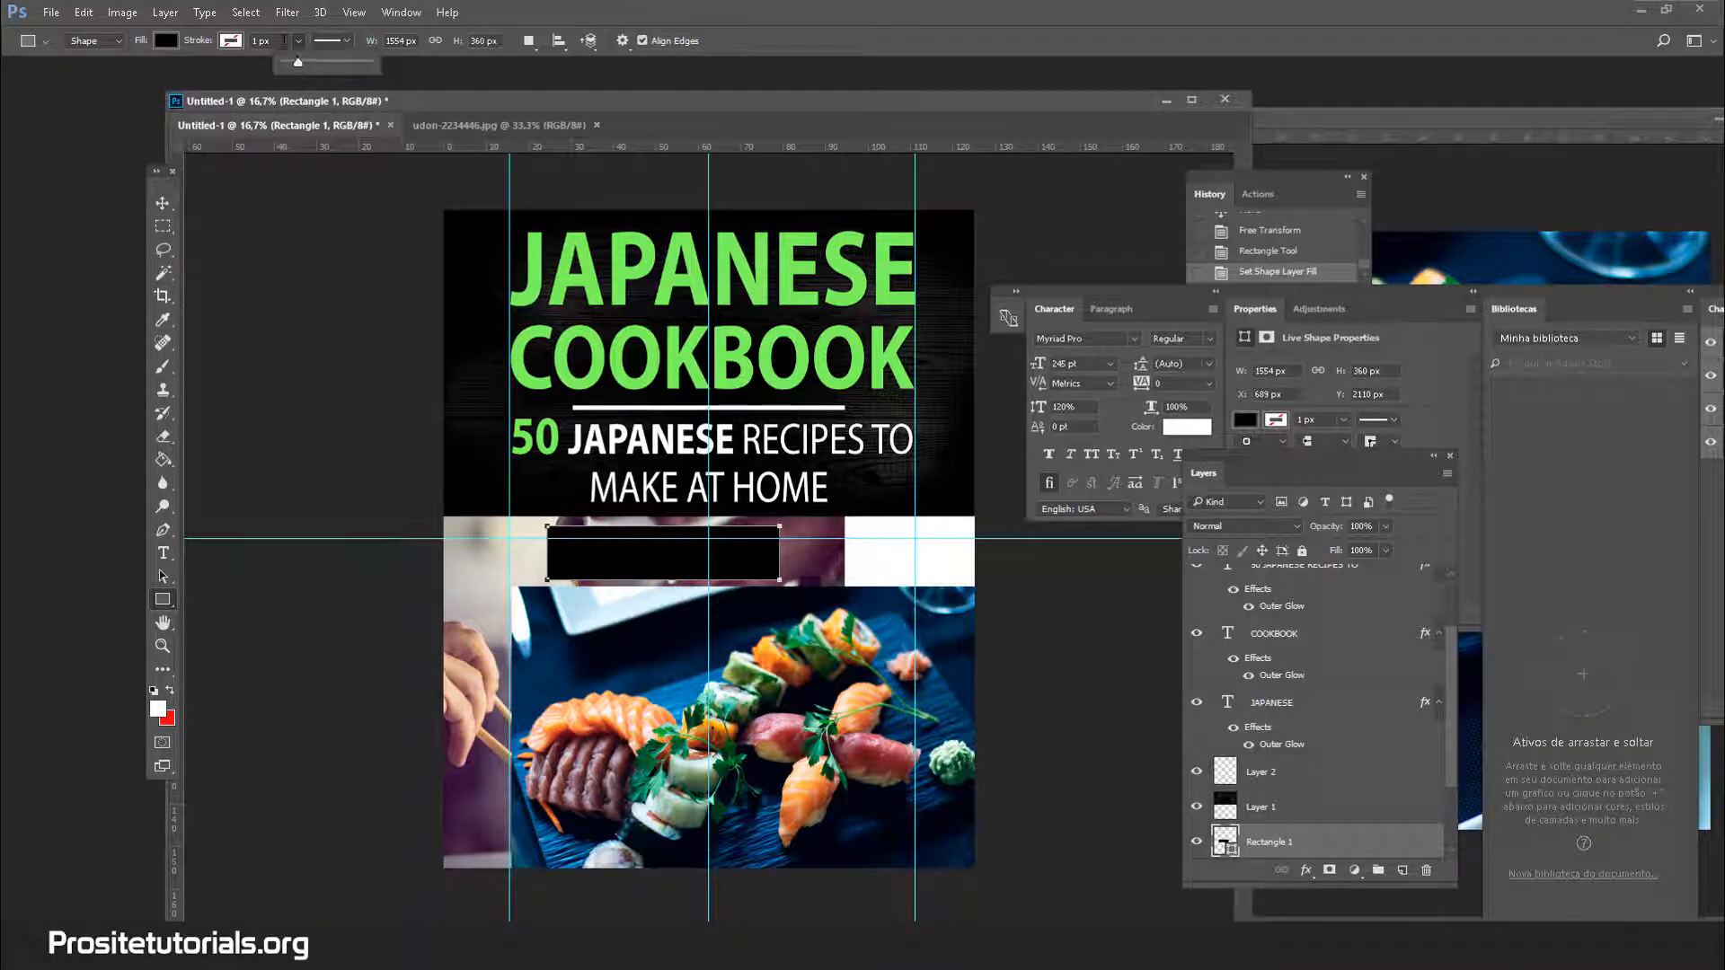
{"action": "left_click", "coordinate": [297, 61]}
{"action": "type", "text": "2"}
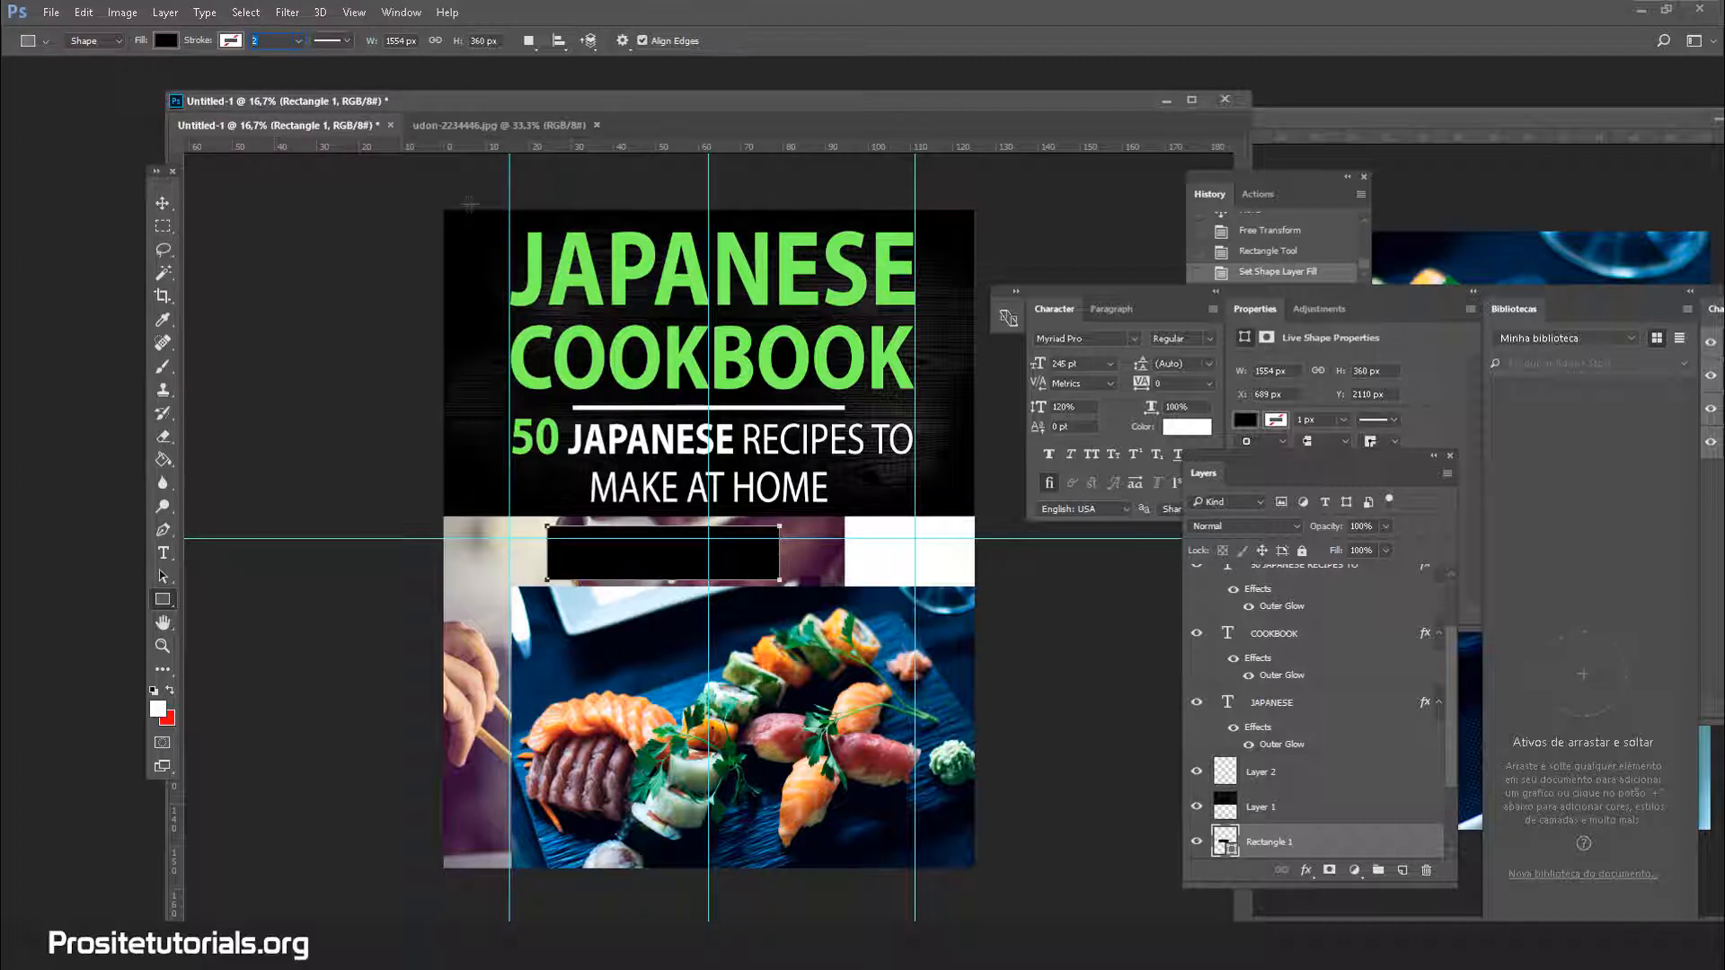
{"action": "left_click", "coordinate": [226, 43]}
{"action": "left_click", "coordinate": [160, 135]}
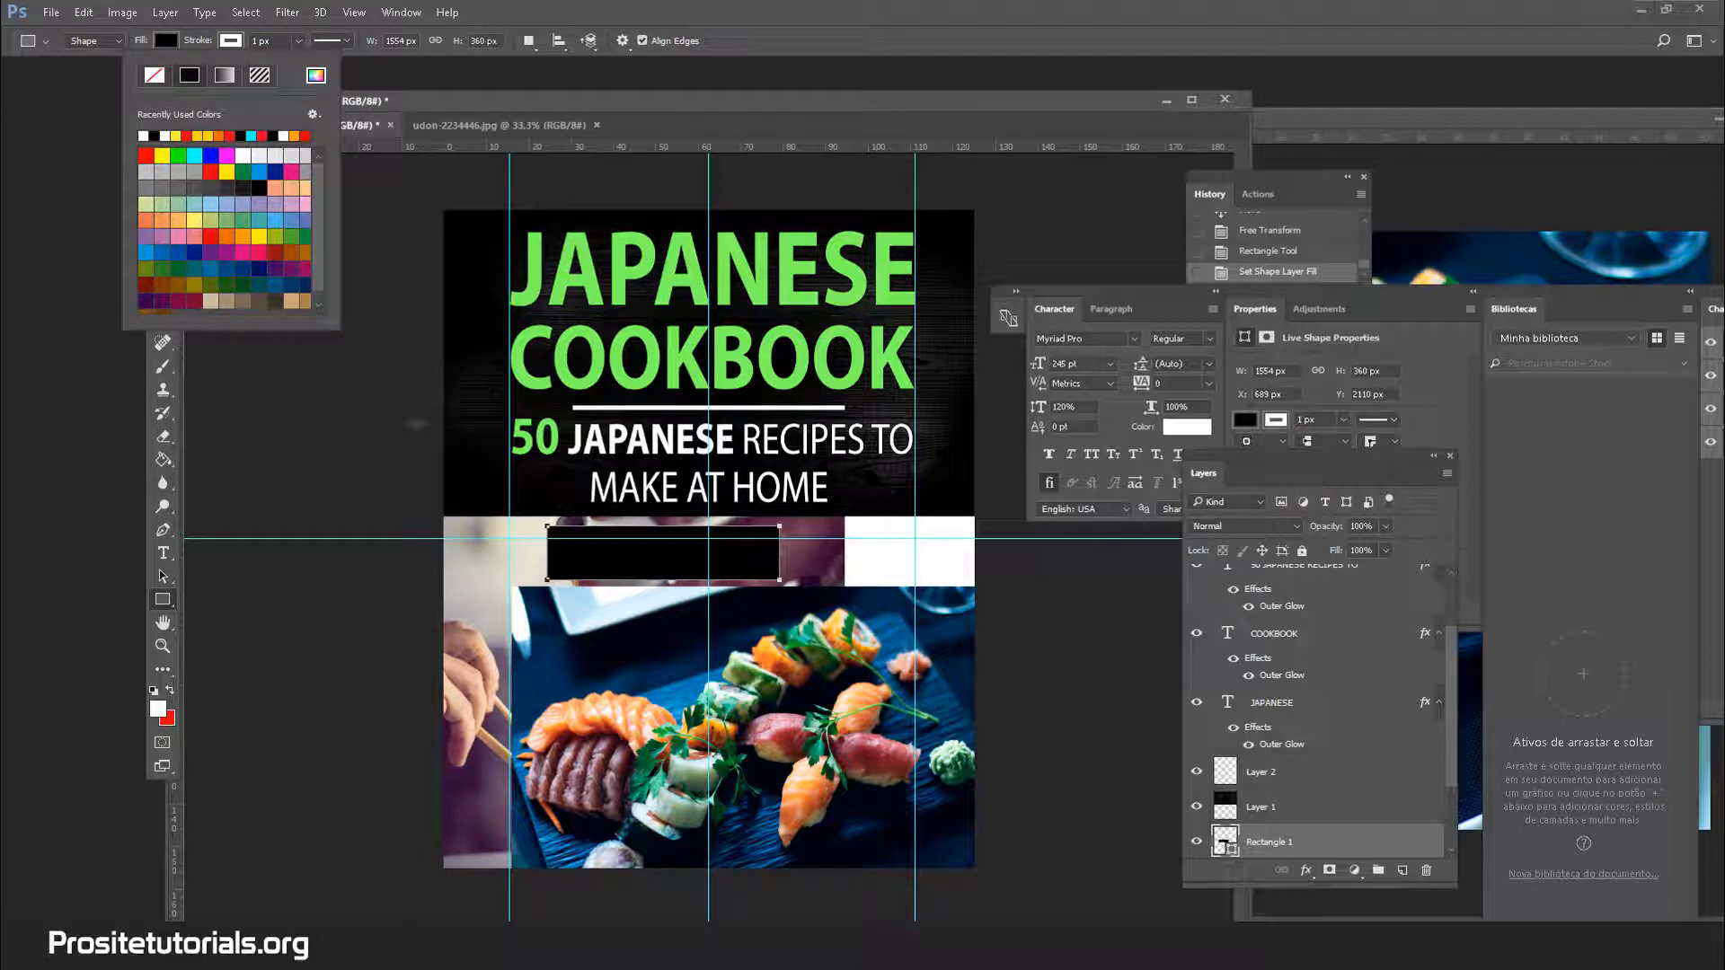
{"action": "left_click", "coordinate": [349, 485]}
{"action": "left_click", "coordinate": [348, 484]}
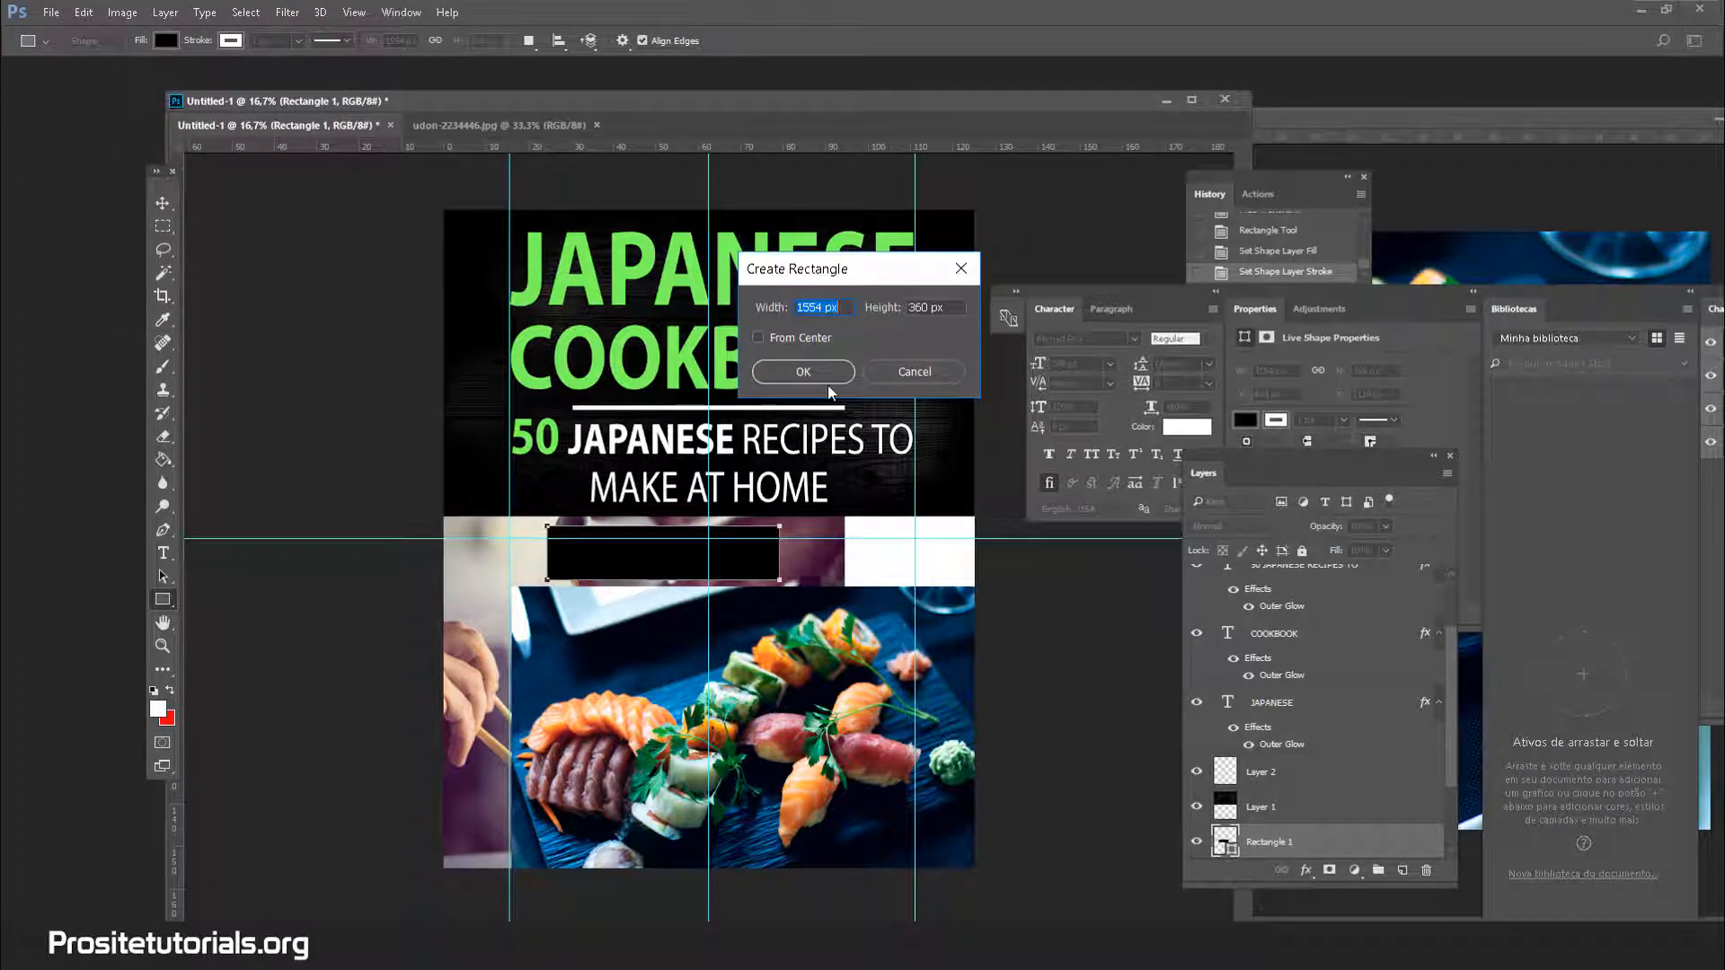
{"action": "left_click", "coordinate": [909, 372]}
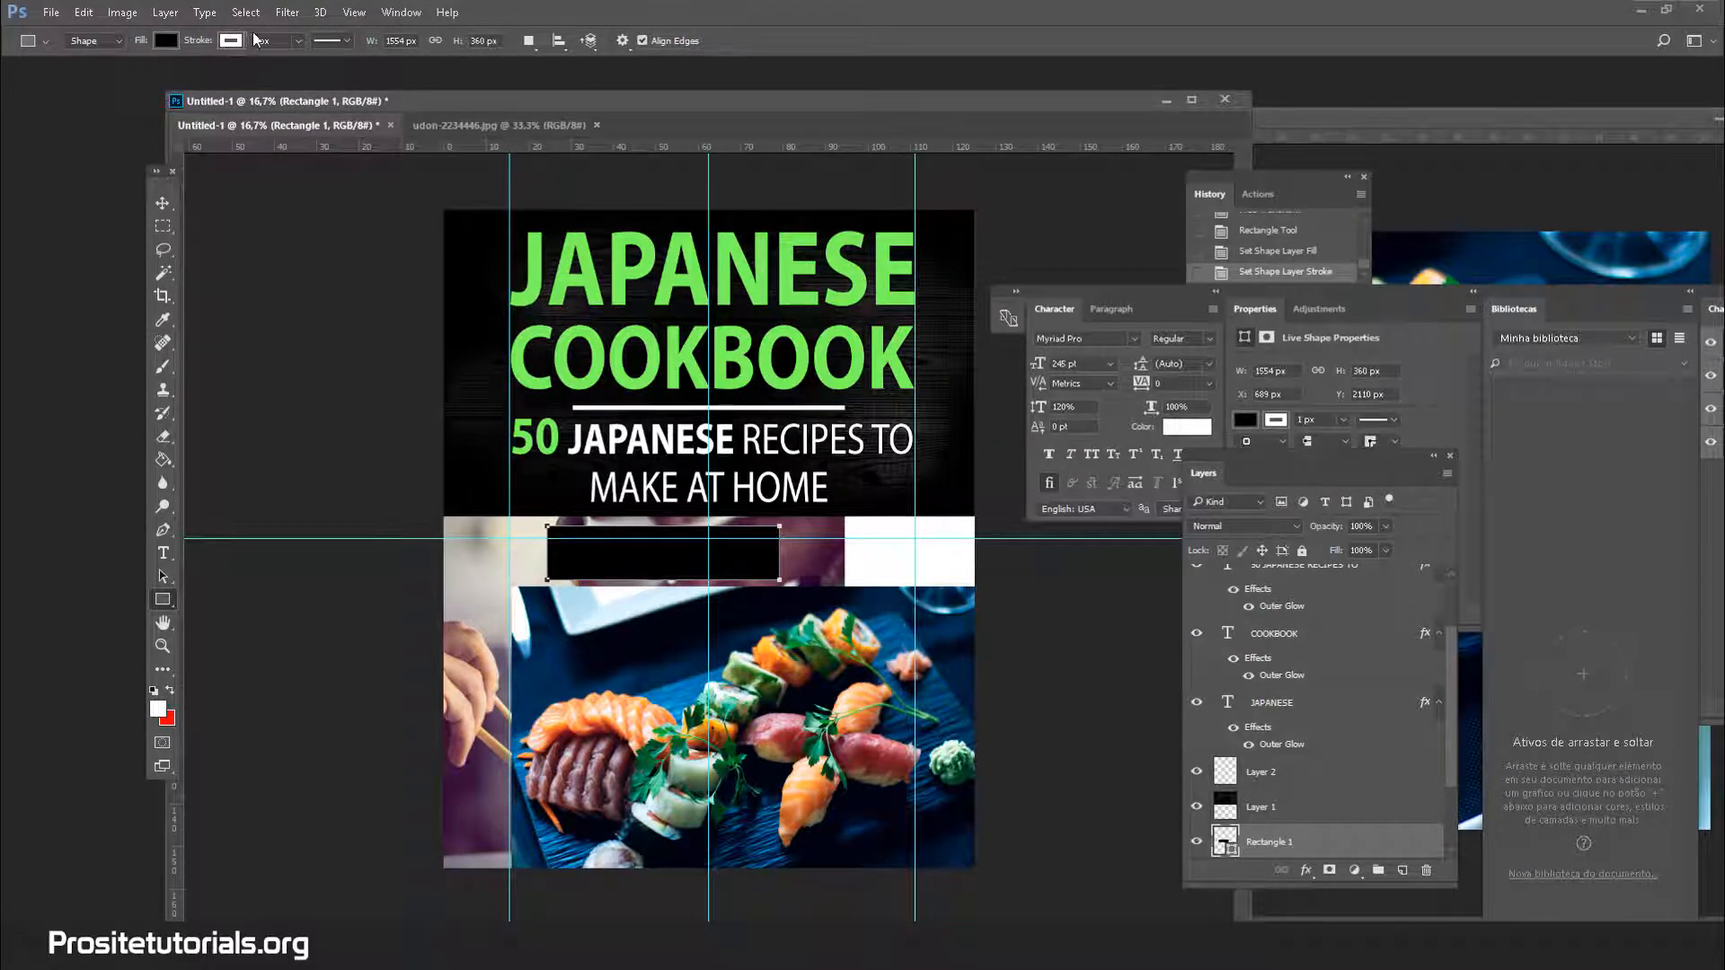
Undo the accidental second rectangle created from the size dialog
{"action": "left_click", "coordinate": [165, 41]}
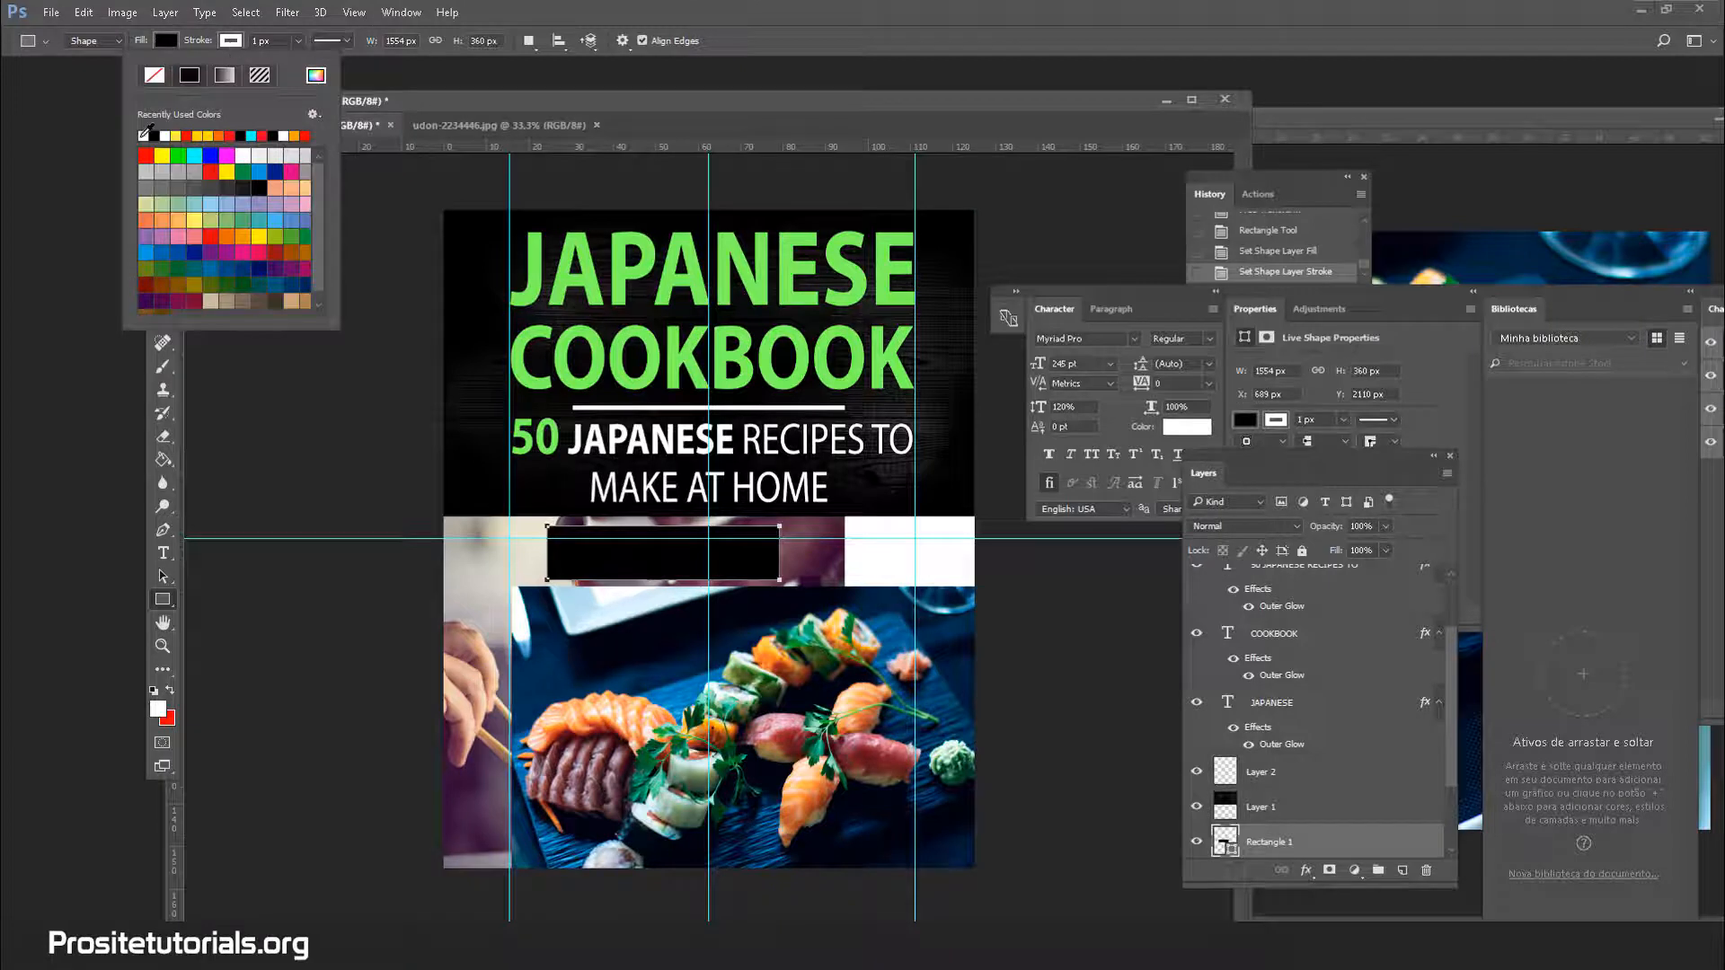
{"action": "left_click", "coordinate": [211, 387]}
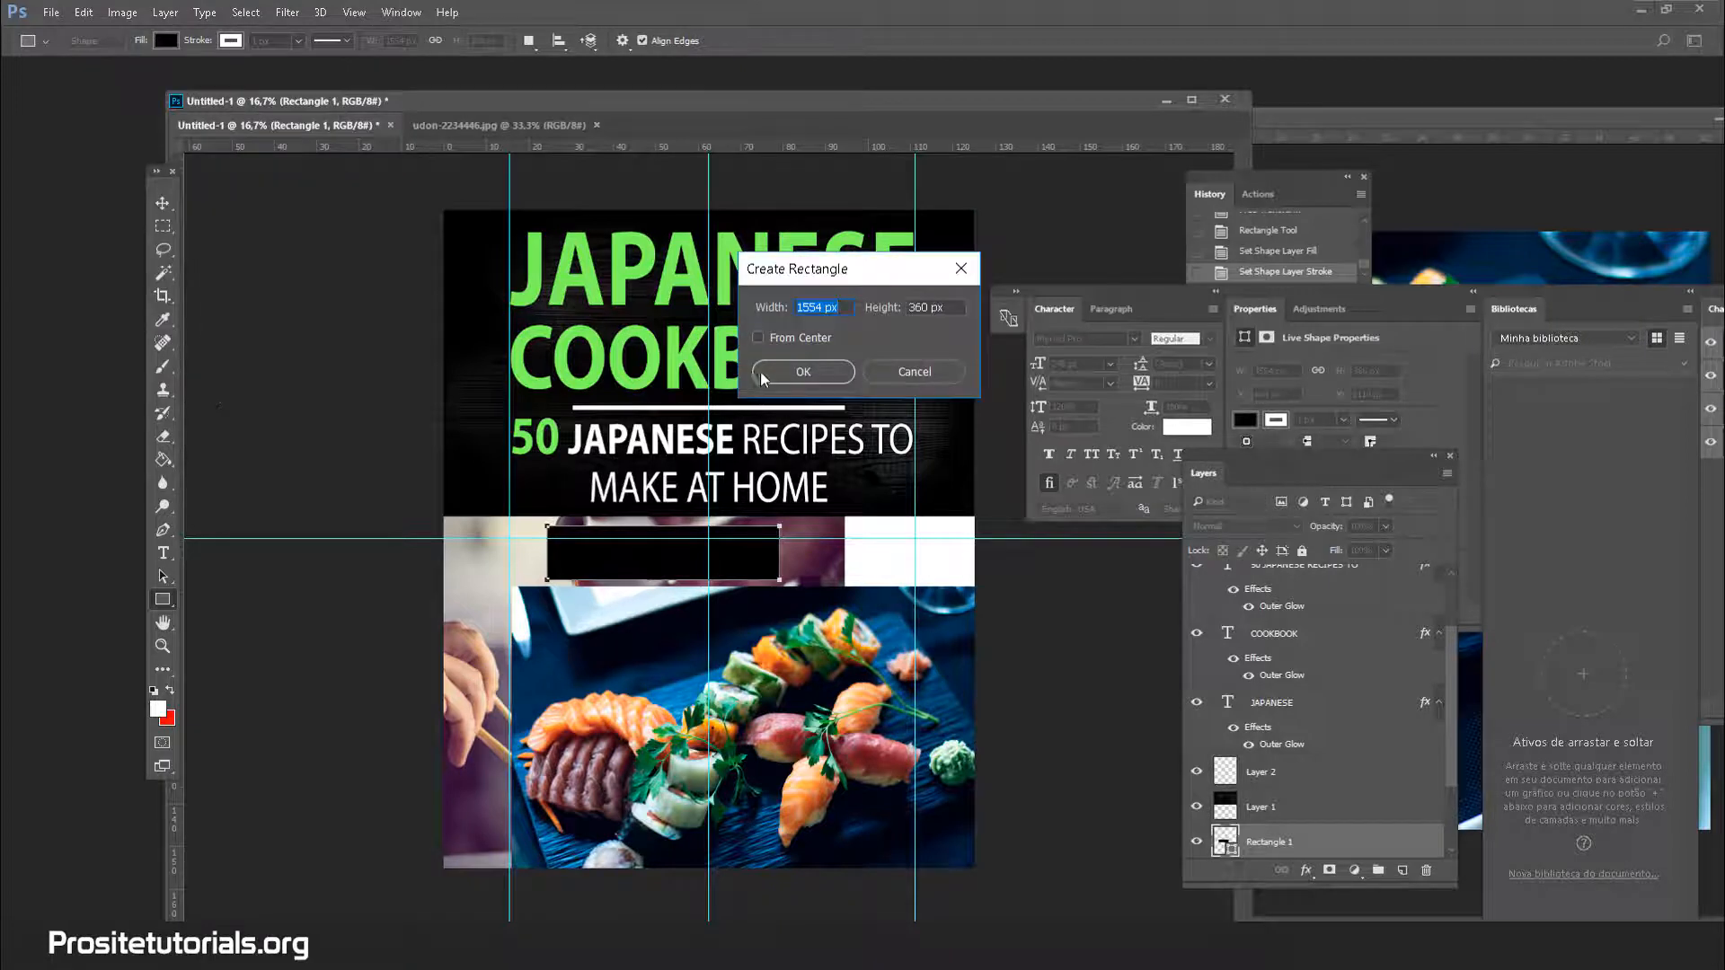
{"action": "key", "text": "Return"}
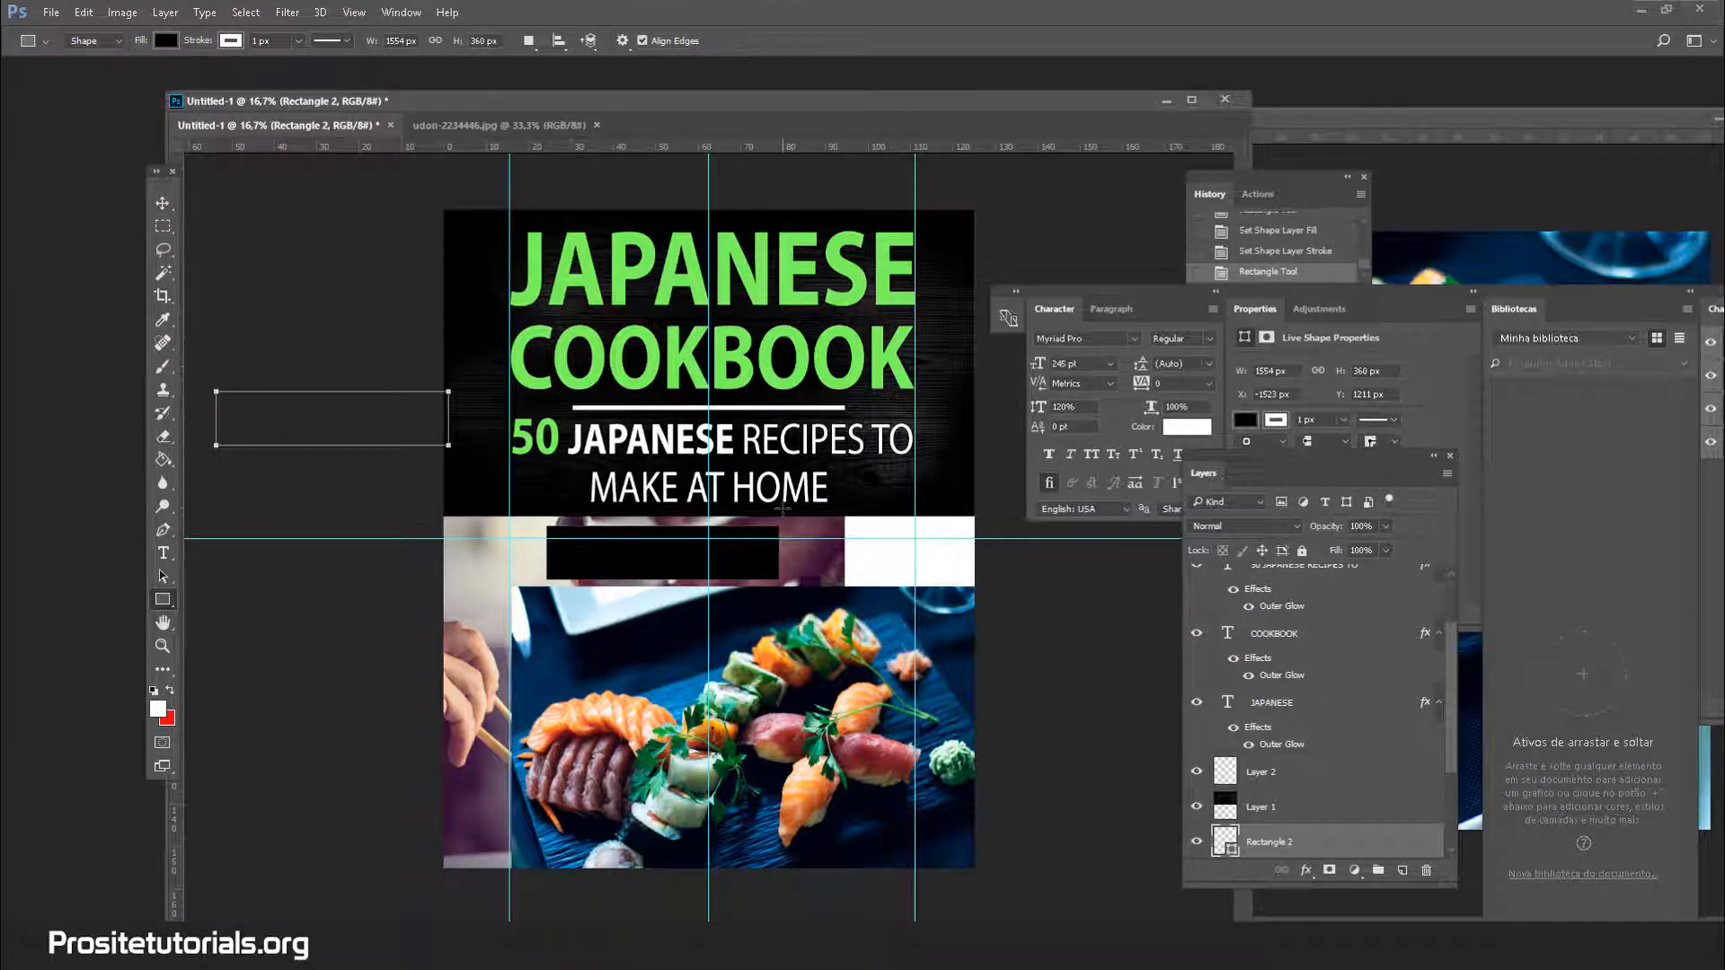
{"action": "key", "text": "ctrl+z"}
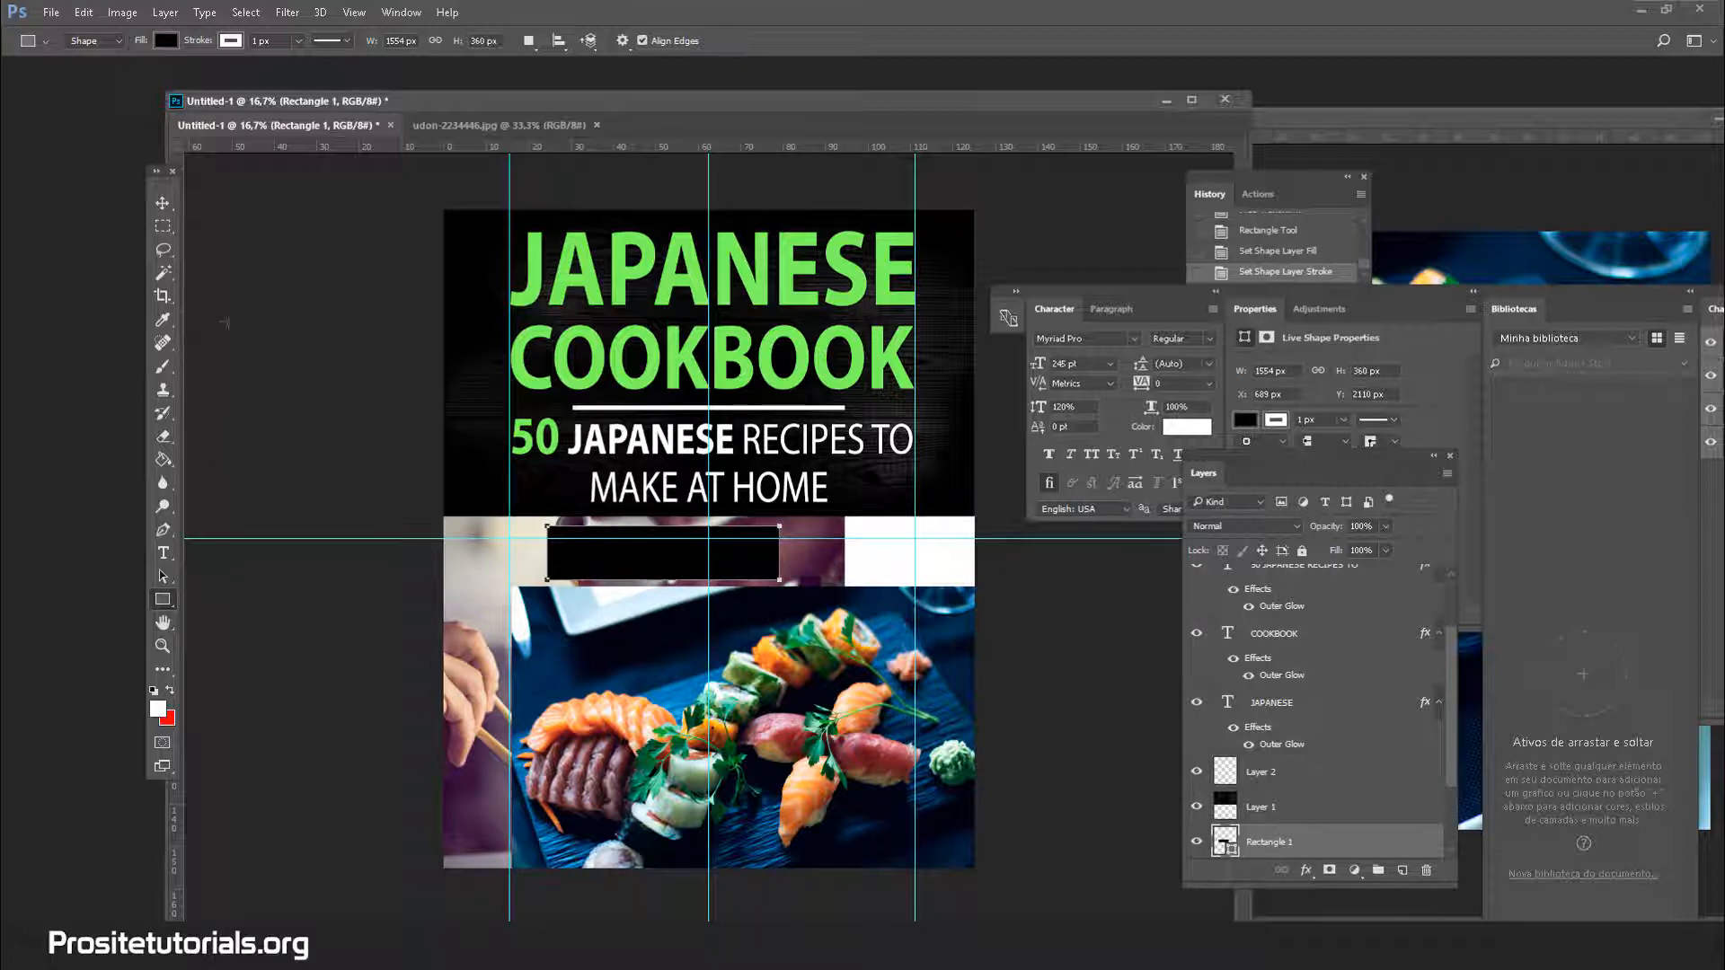
{"action": "left_click", "coordinate": [163, 203]}
Drag the black rectangle to the cover's bottom edge and centre it horizontally
{"action": "left_click_drag", "start_coordinate": [661, 571], "coordinate": [785, 572]}
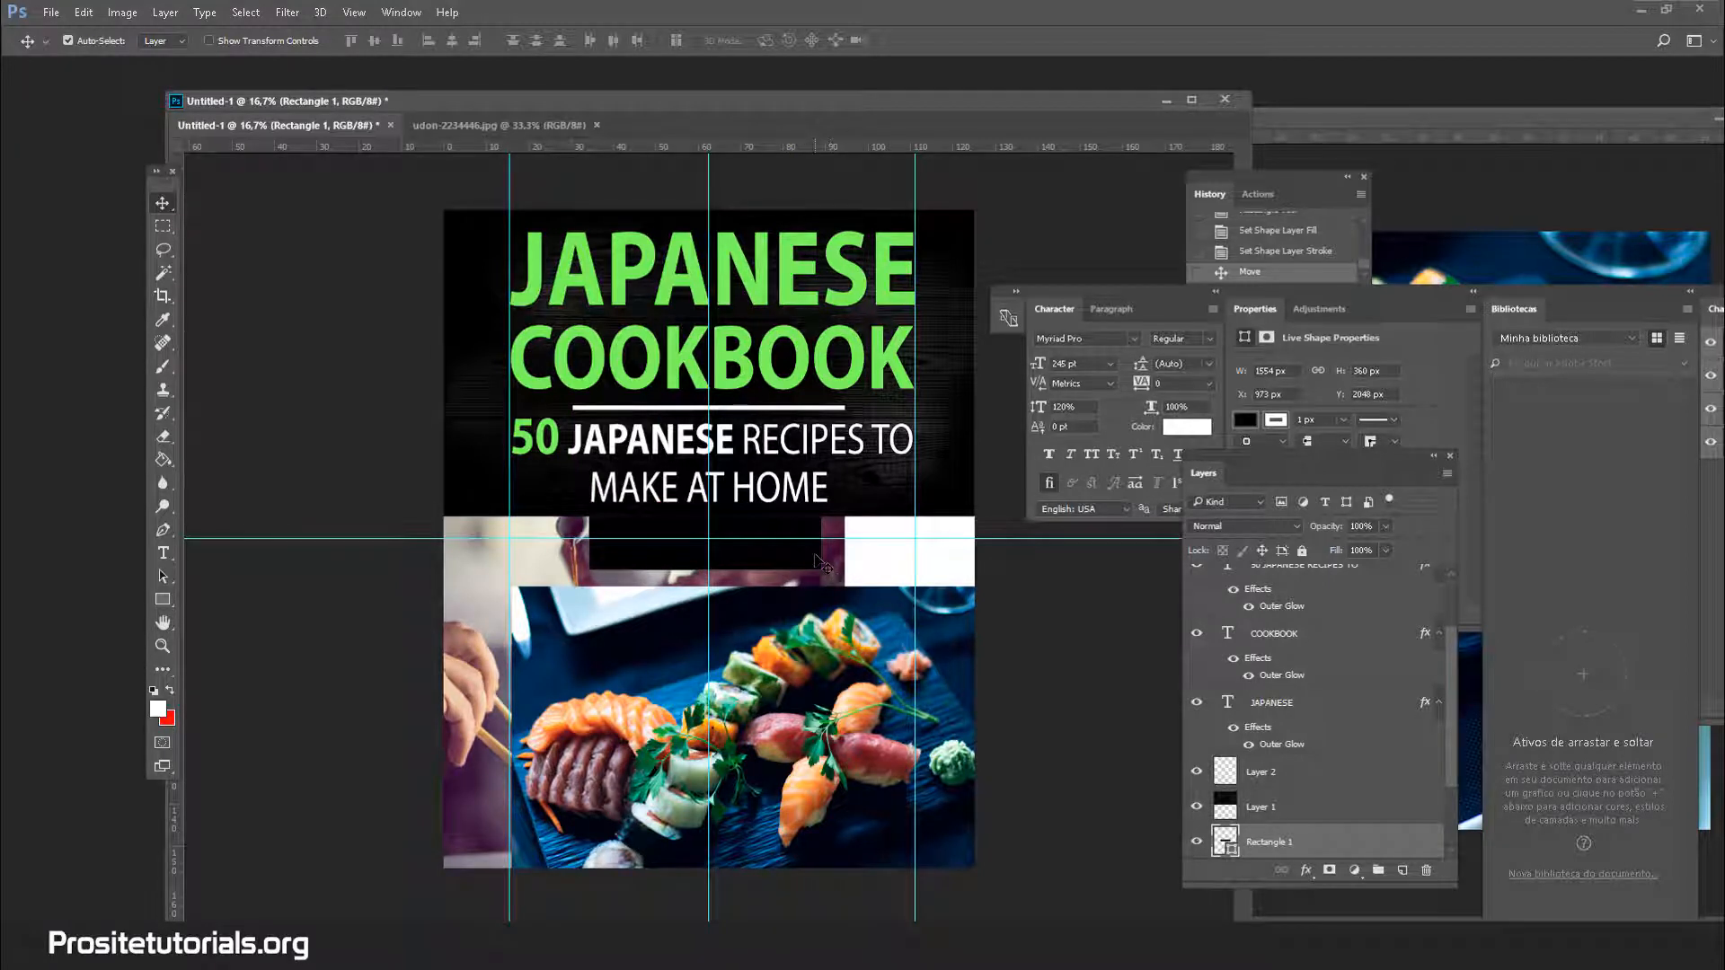
{"action": "left_click", "coordinate": [659, 523]}
{"action": "left_click_drag", "start_coordinate": [649, 530], "coordinate": [653, 831]}
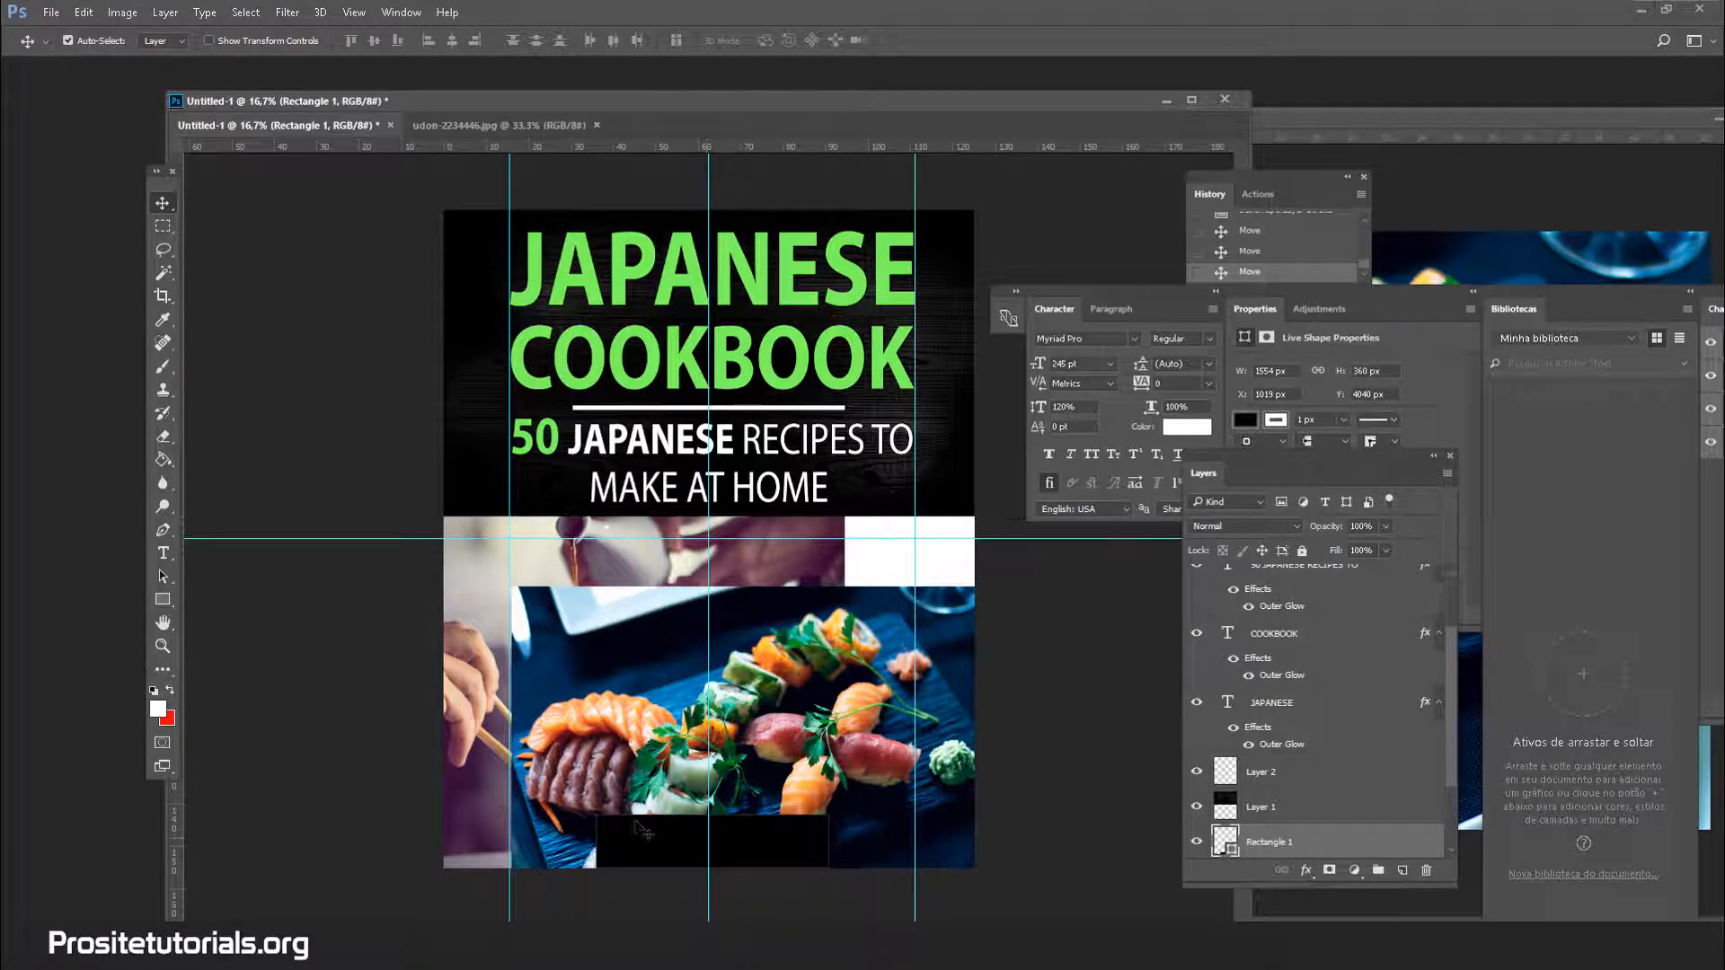
{"action": "left_click_drag", "start_coordinate": [644, 830], "coordinate": [627, 832]}
{"action": "left_click_drag", "start_coordinate": [797, 823], "coordinate": [798, 823]}
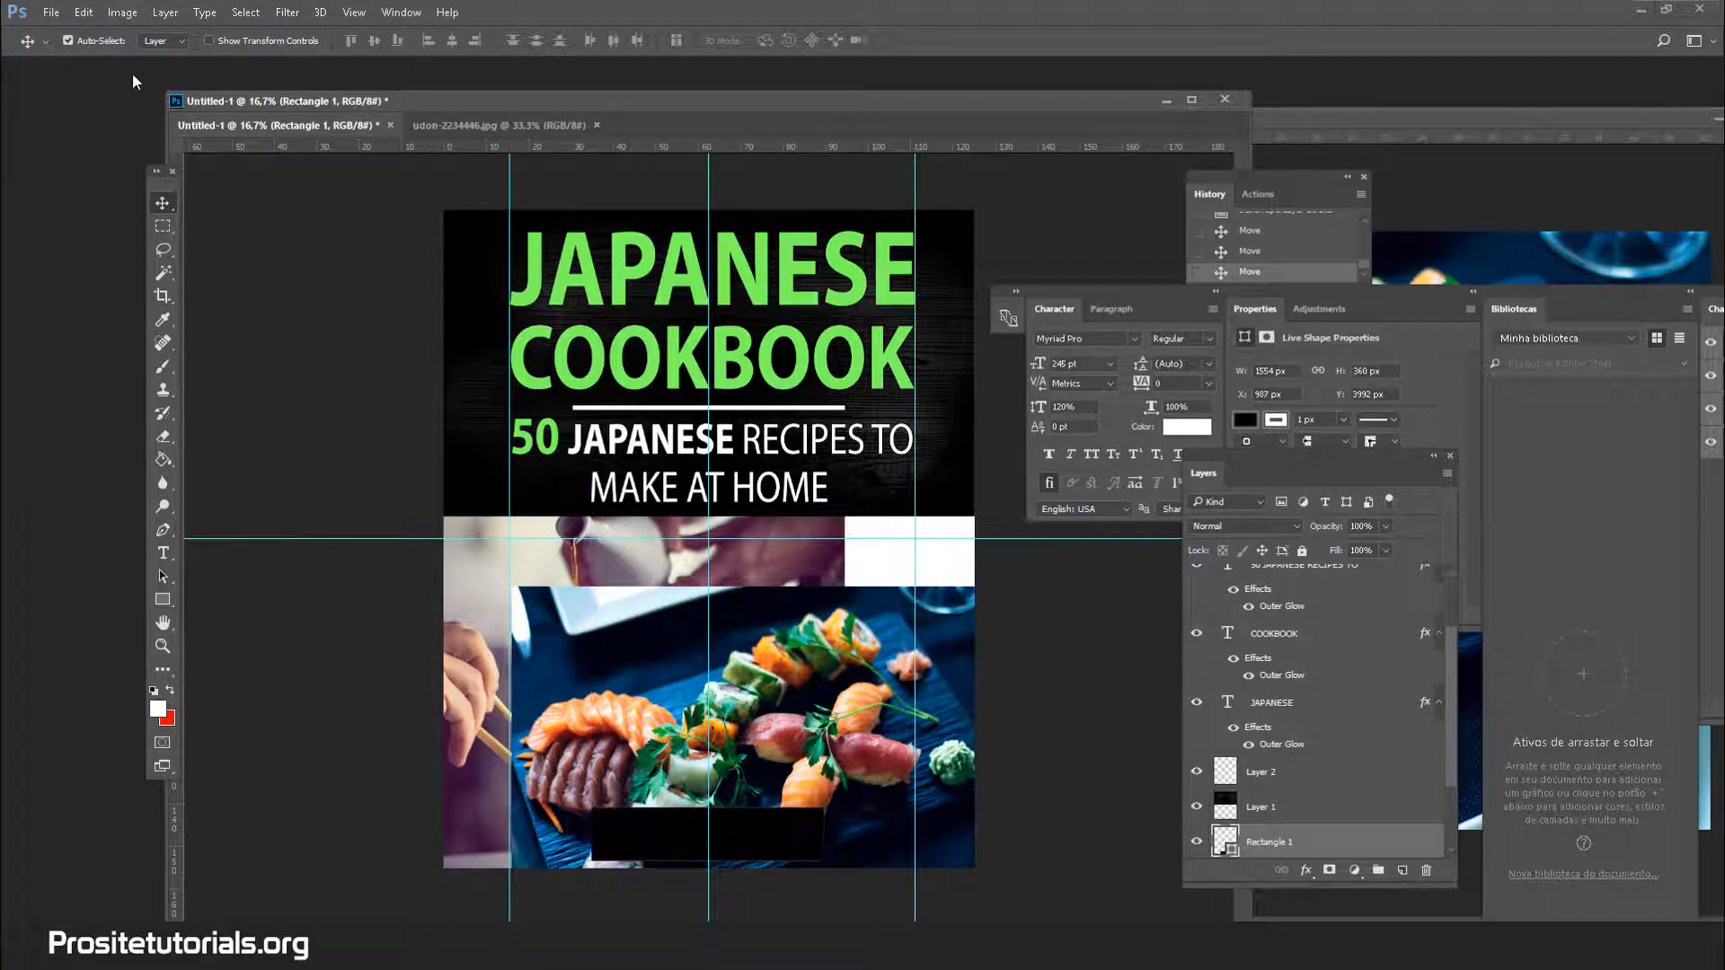
{"action": "left_click", "coordinate": [158, 602]}
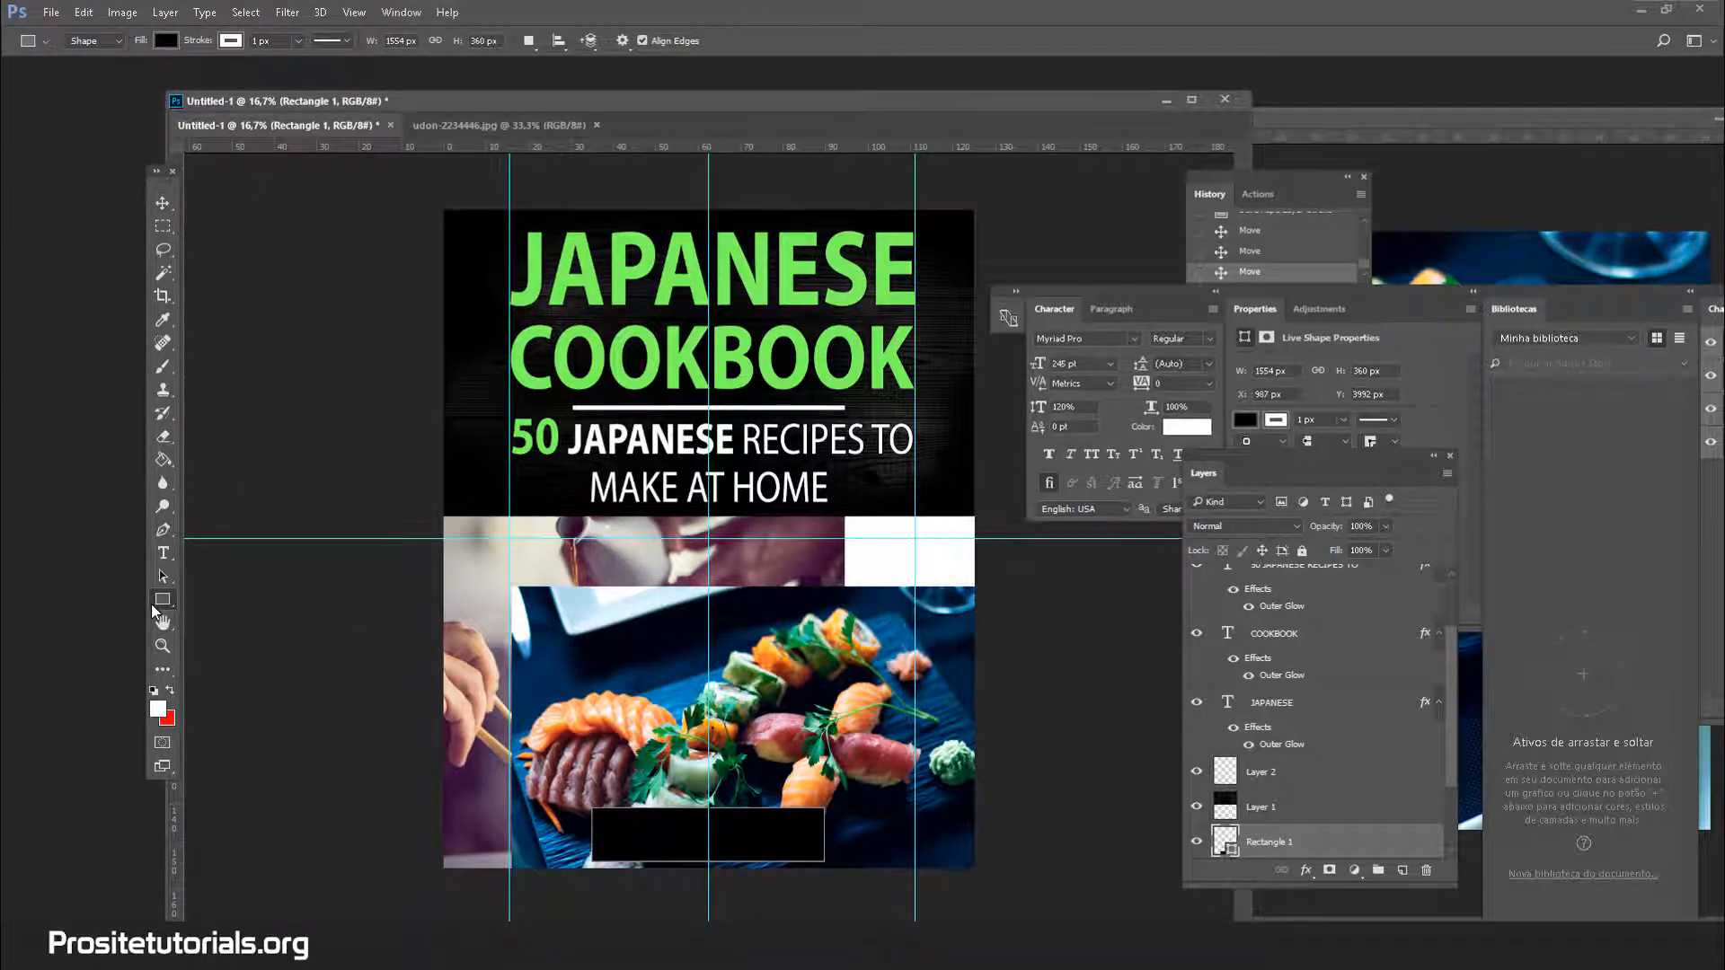
Thicken the rectangle's white outline and settle the box at the cover bottom
{"action": "left_click", "coordinate": [298, 40]}
{"action": "left_click_drag", "start_coordinate": [309, 59], "coordinate": [333, 59]}
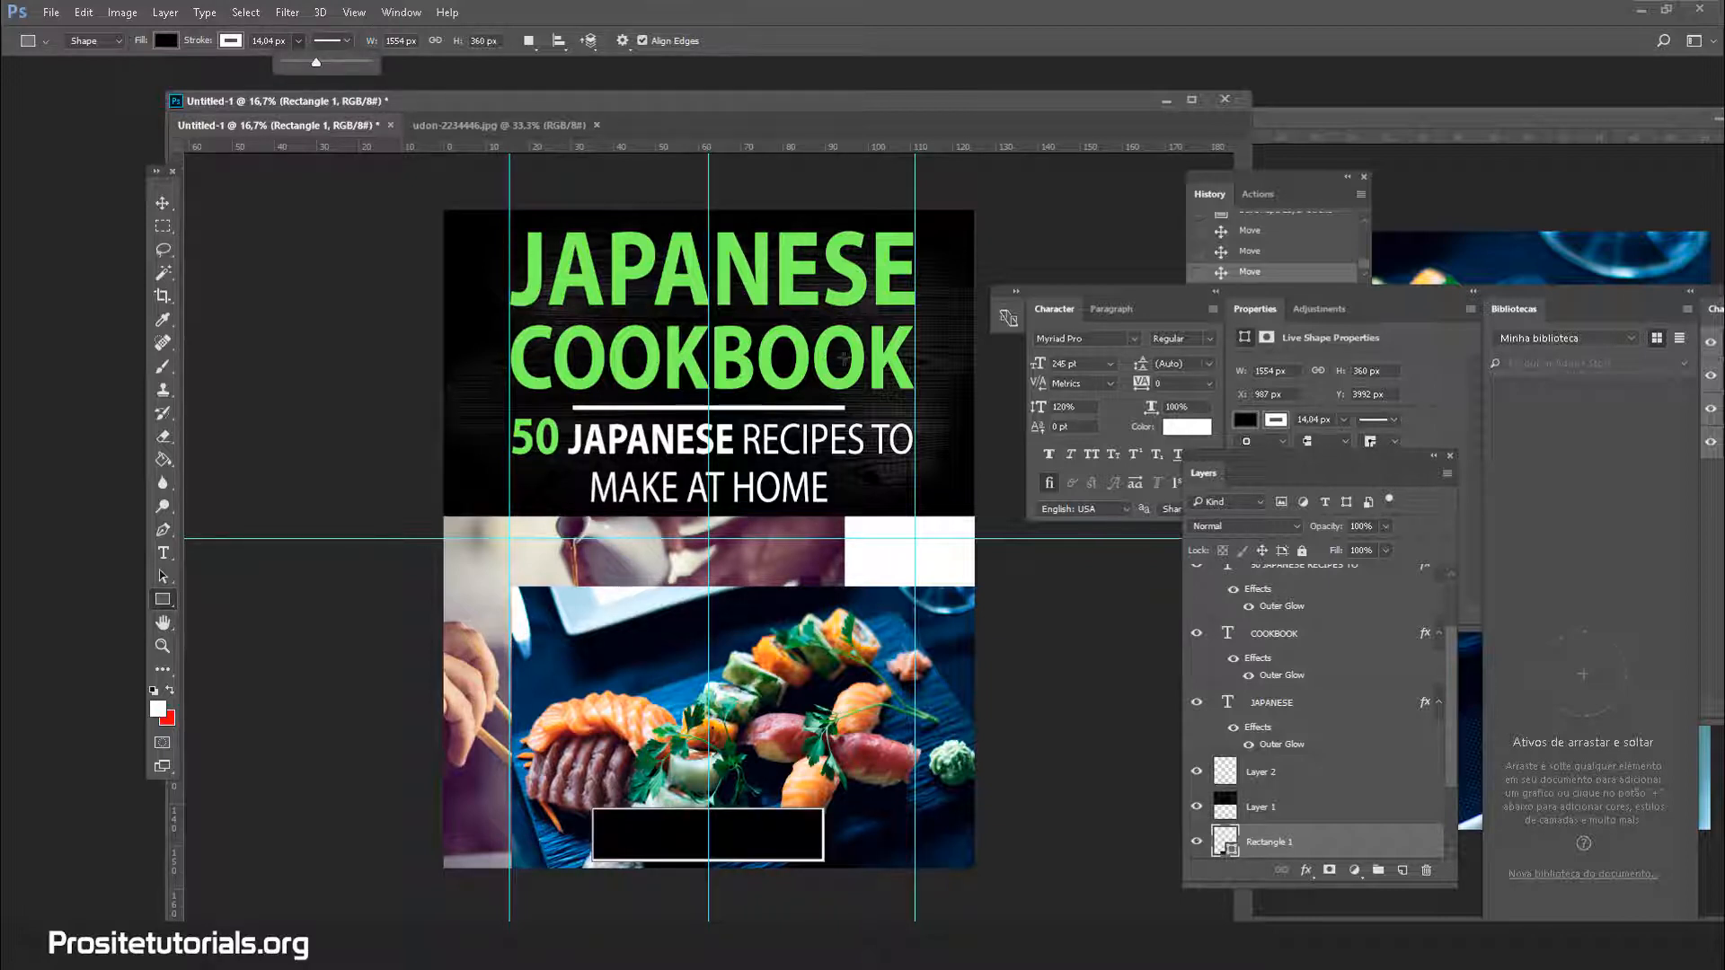
{"action": "key", "text": "Return"}
{"action": "key", "text": "v"}
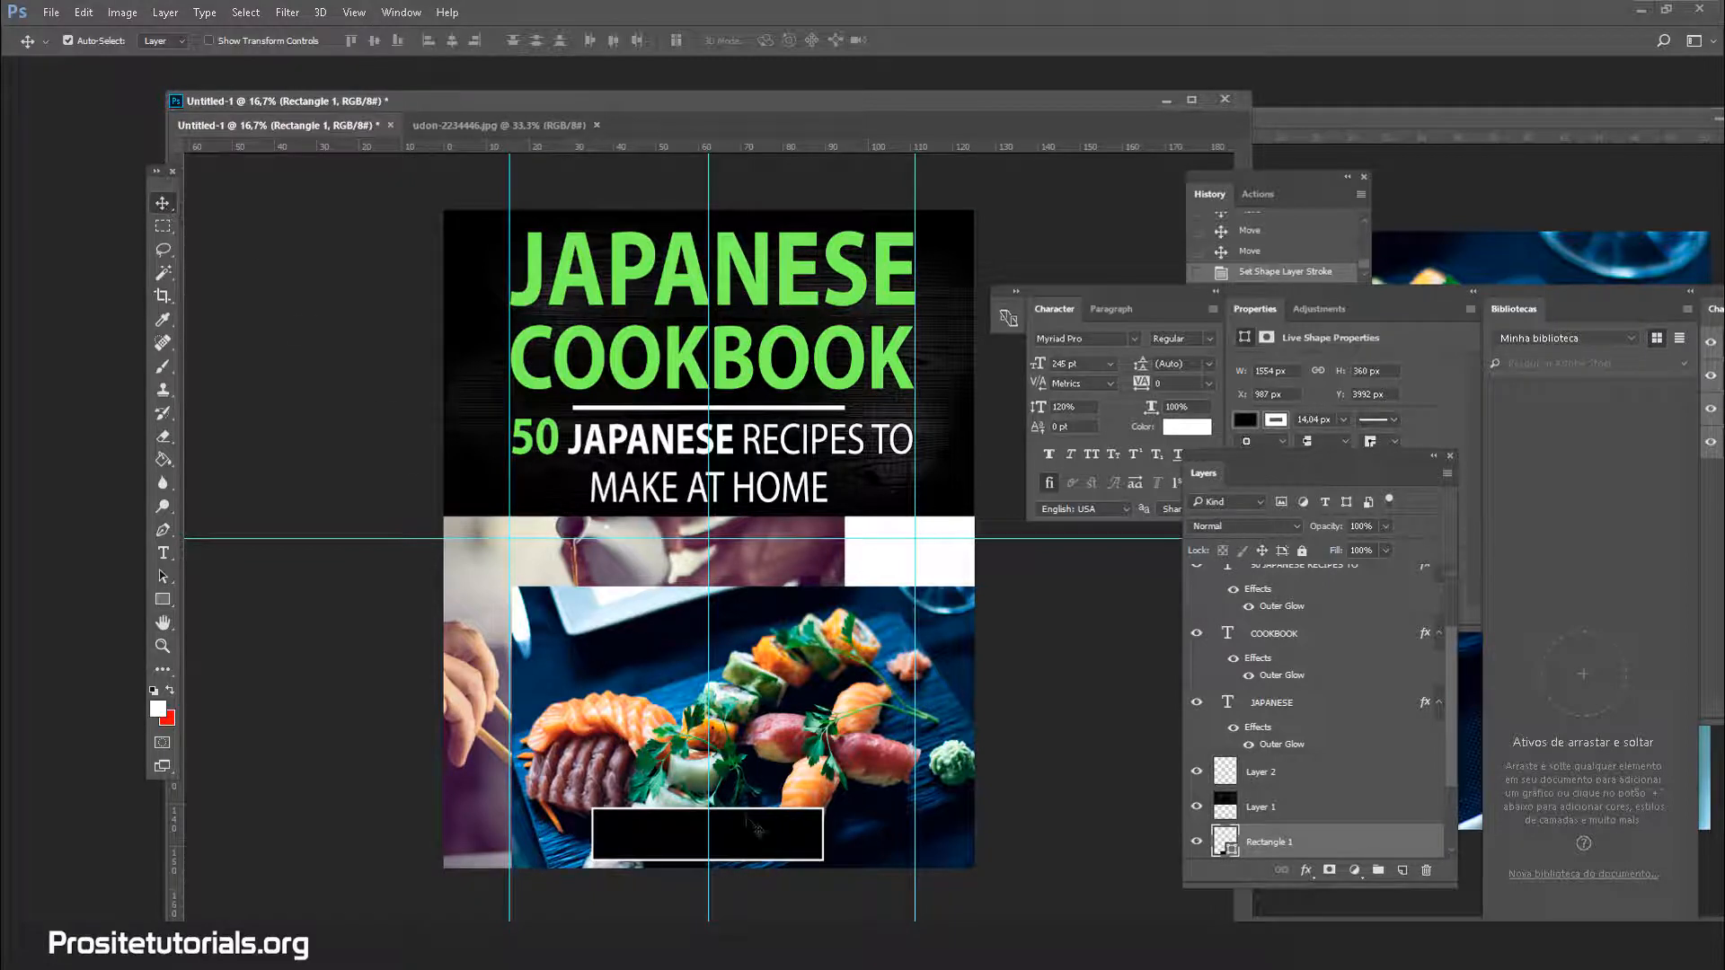
{"action": "mouse_move", "coordinate": [663, 827]}
{"action": "left_mouse_down"}
{"action": "mouse_move", "coordinate": [676, 531]}
{"action": "mouse_move", "coordinate": [710, 718]}
{"action": "mouse_move", "coordinate": [692, 813]}
{"action": "mouse_move", "coordinate": [665, 833]}
{"action": "left_mouse_up"}
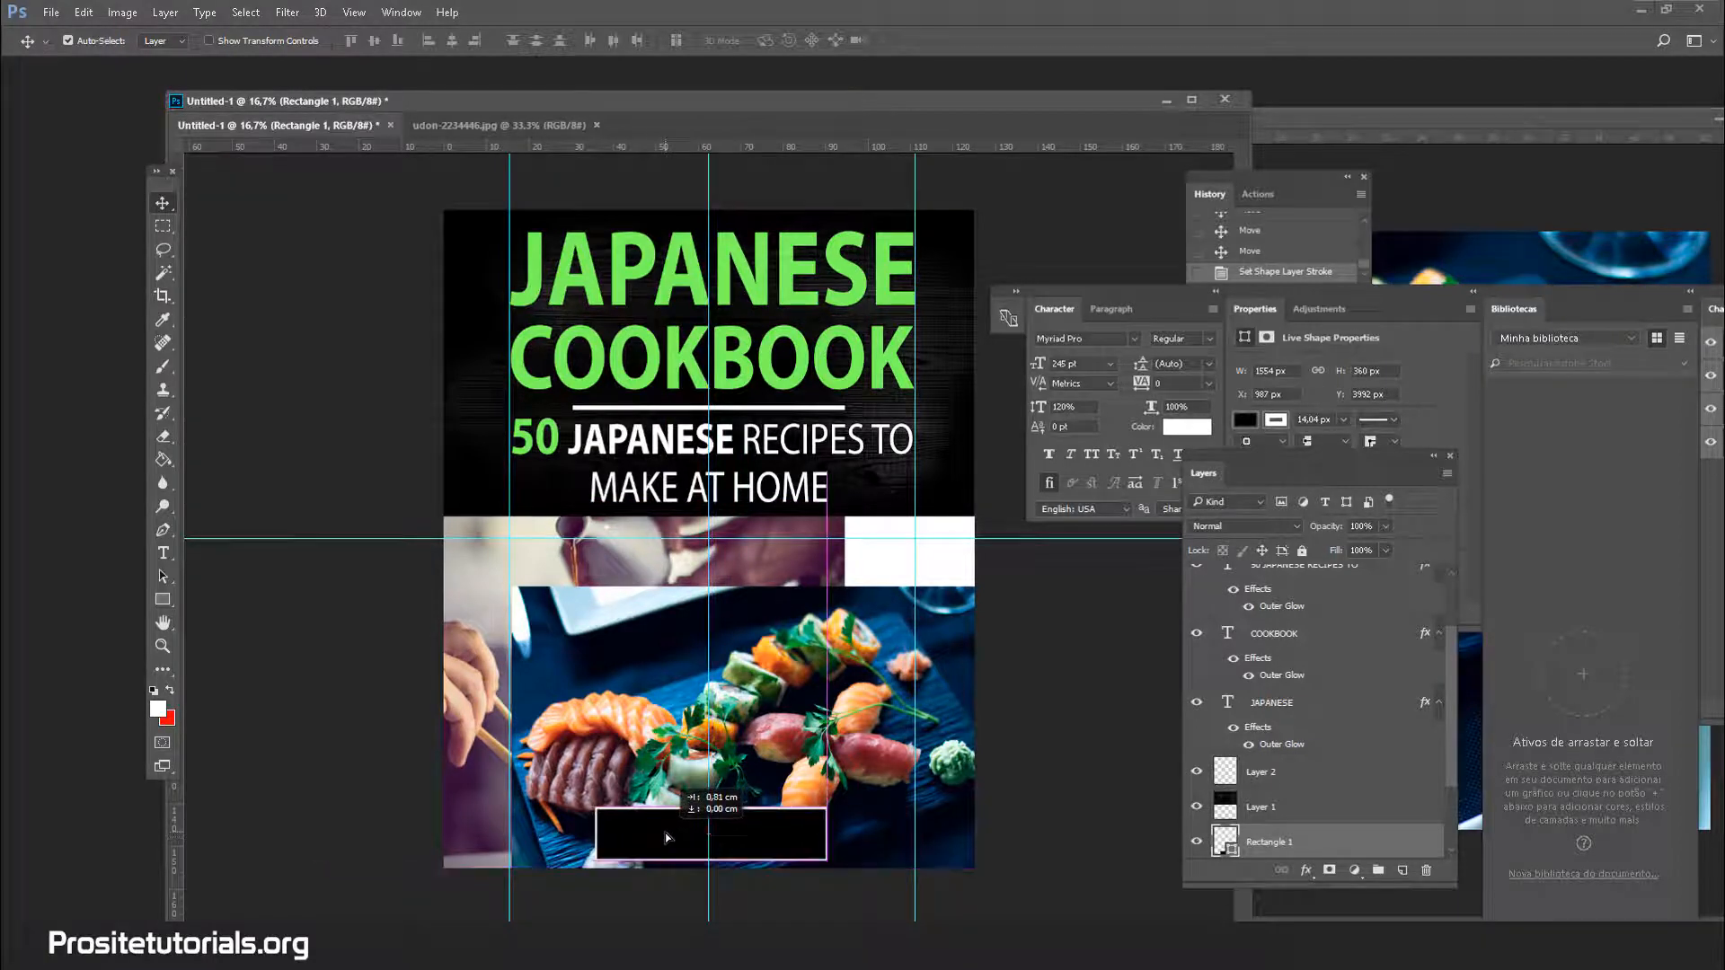
Shrink the black rectangle to about 80% and apply the resize
{"action": "key", "text": "ctrl+t"}
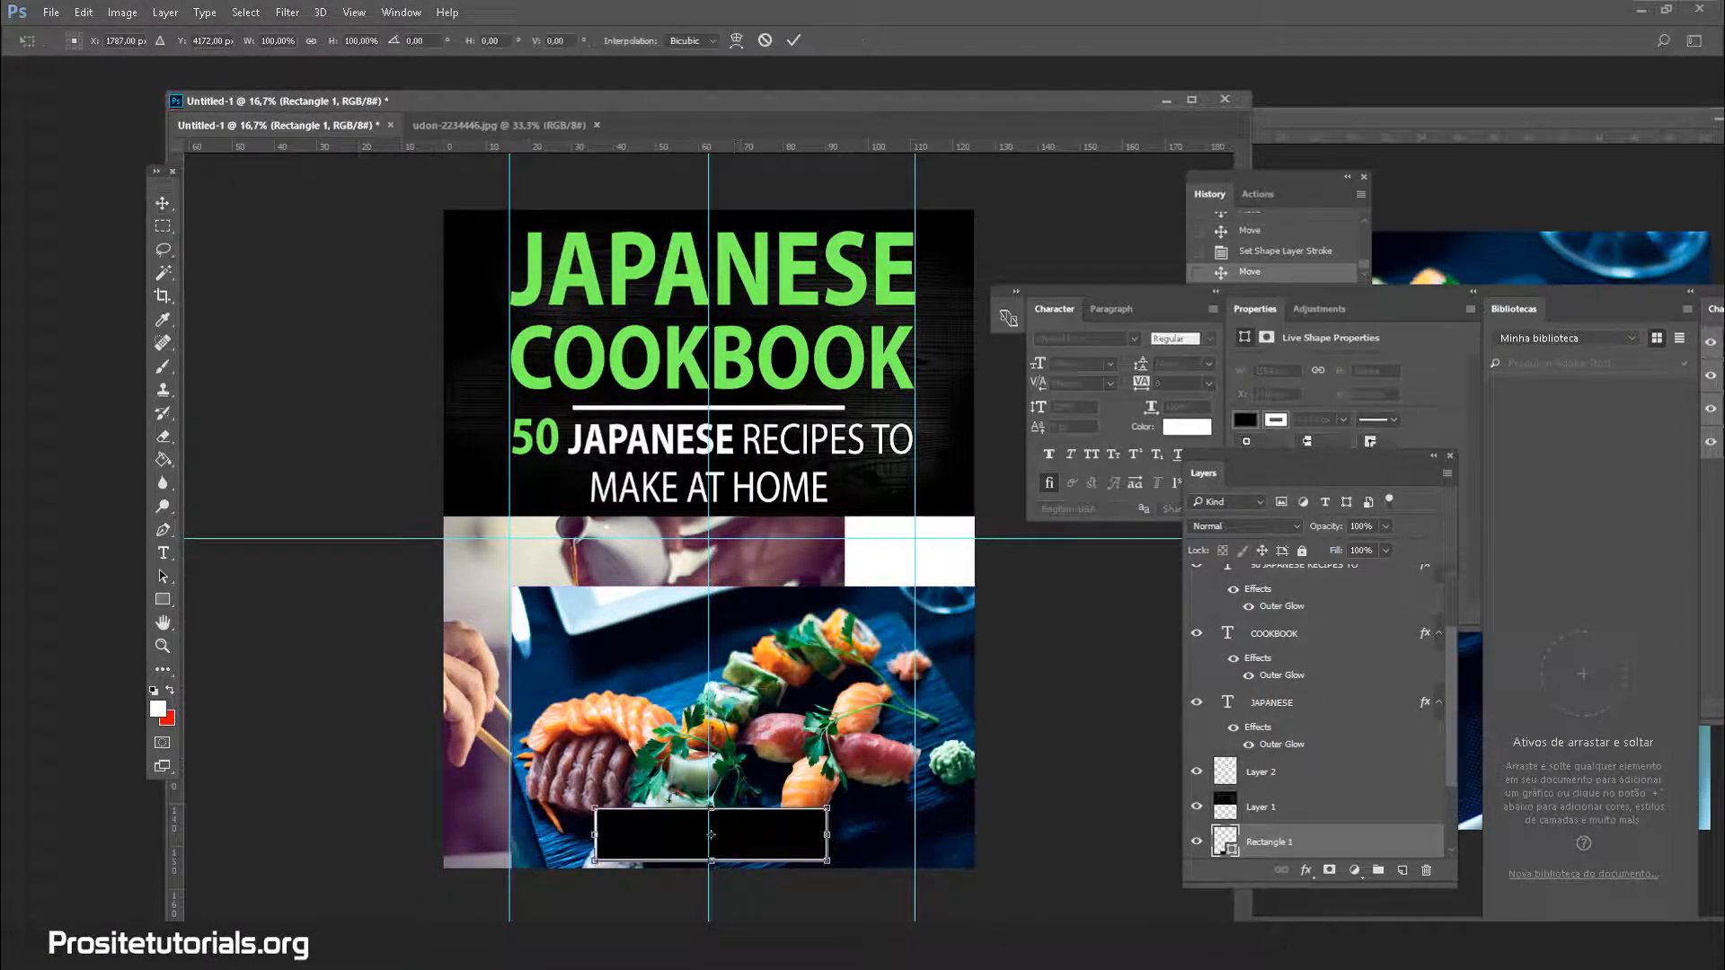
{"action": "left_click_drag", "start_coordinate": [595, 809], "coordinate": [633, 833]}
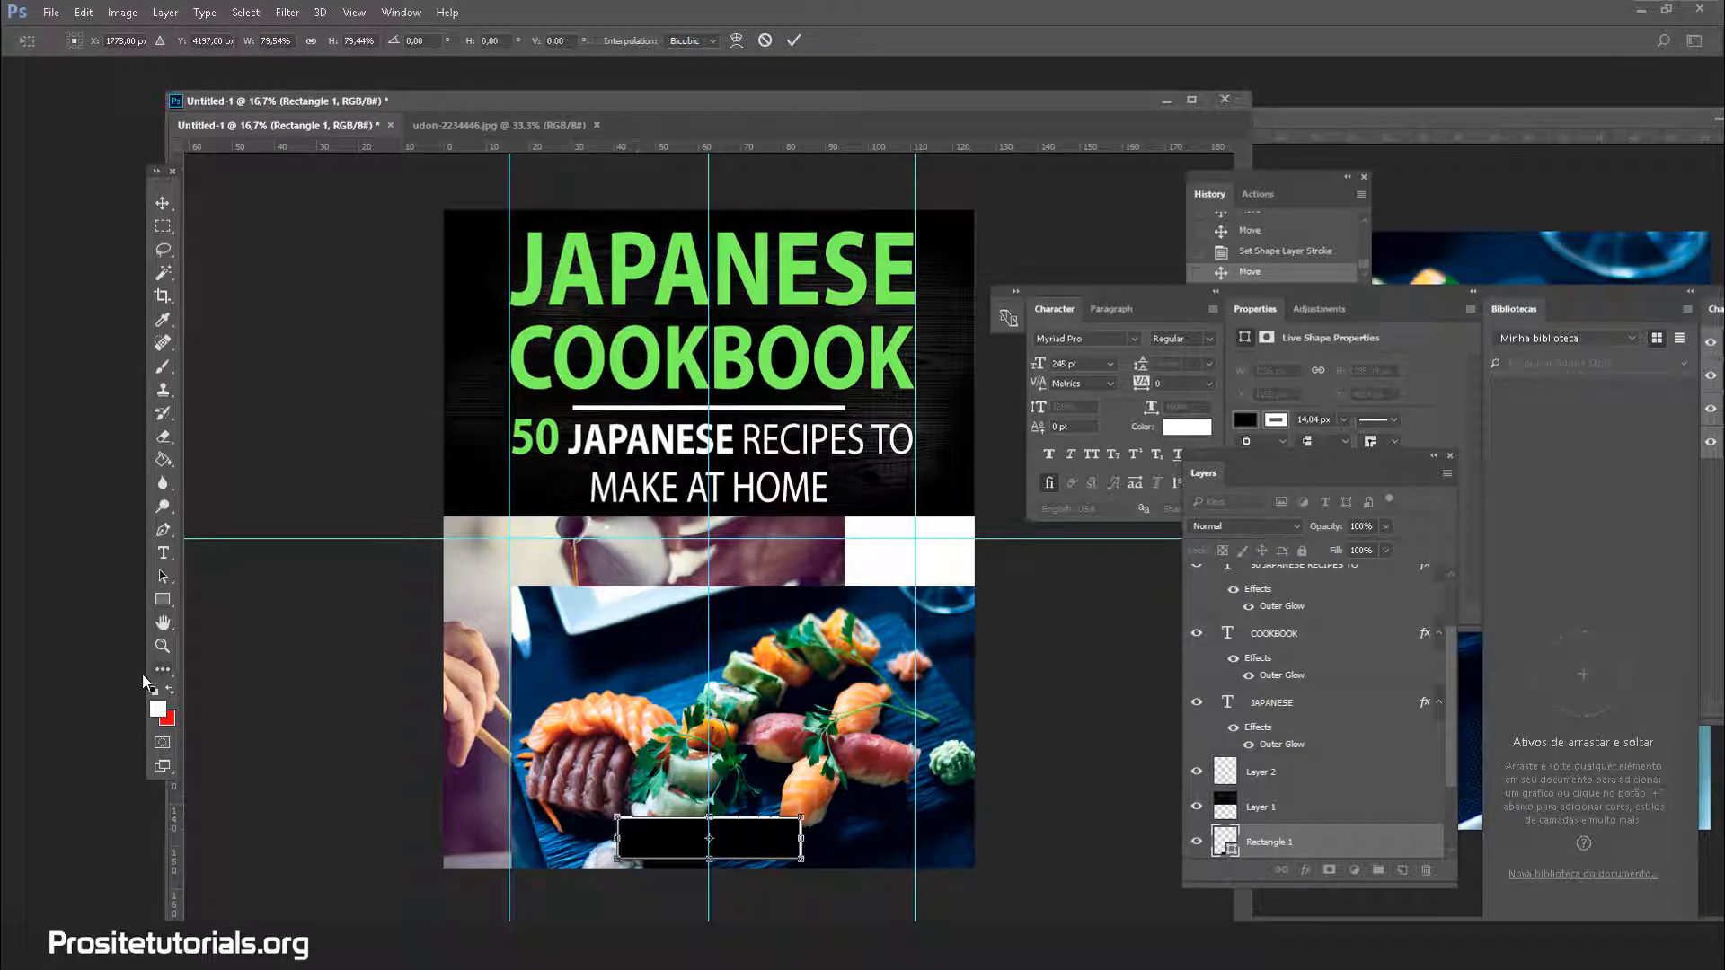
{"action": "left_click", "coordinate": [162, 600]}
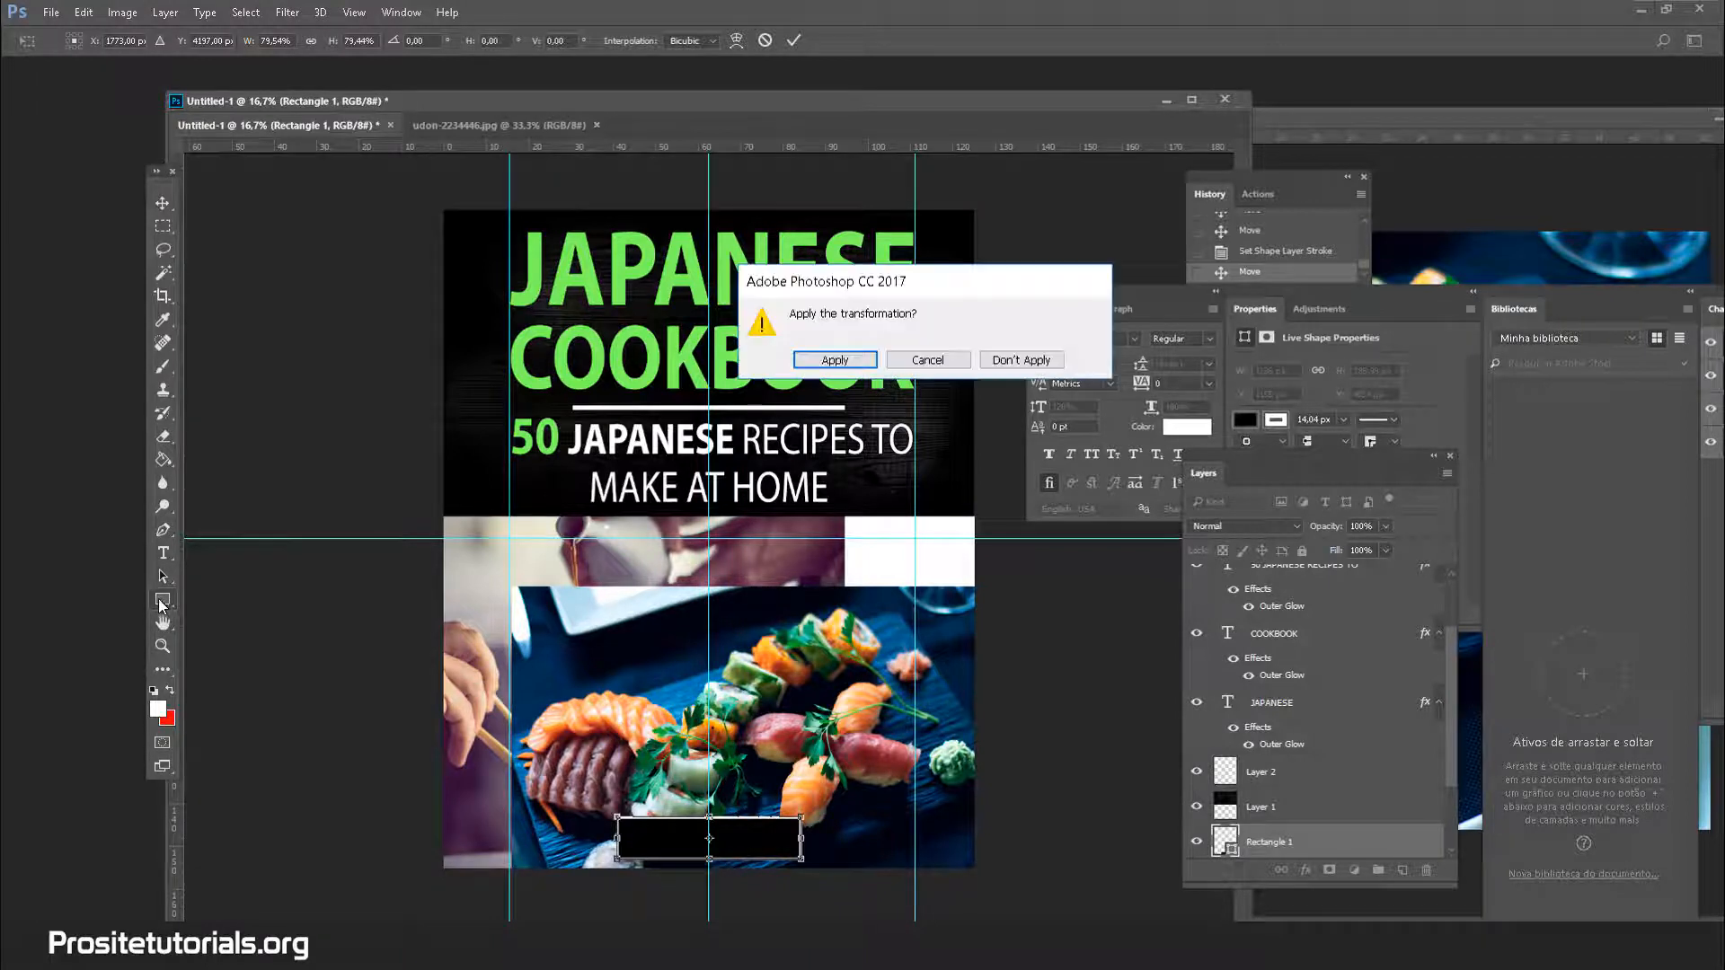
{"action": "left_click", "coordinate": [854, 355]}
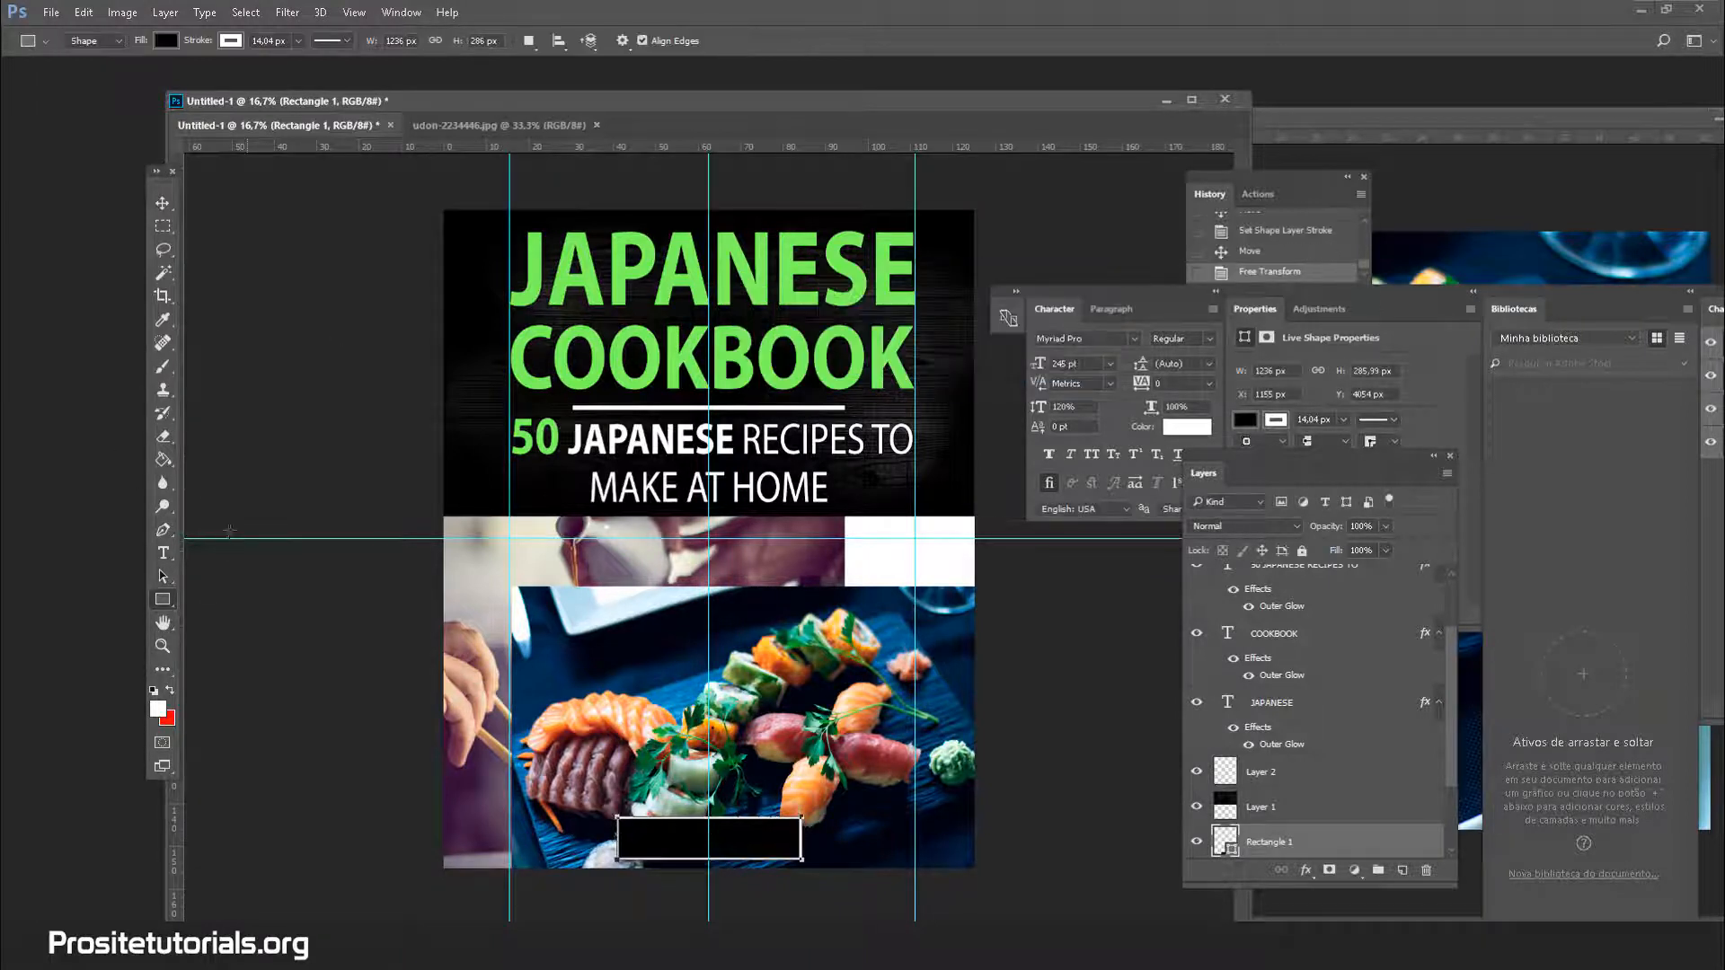
Set the box's outline width to 10 px in the Rectangle options
{"action": "left_click", "coordinate": [162, 600]}
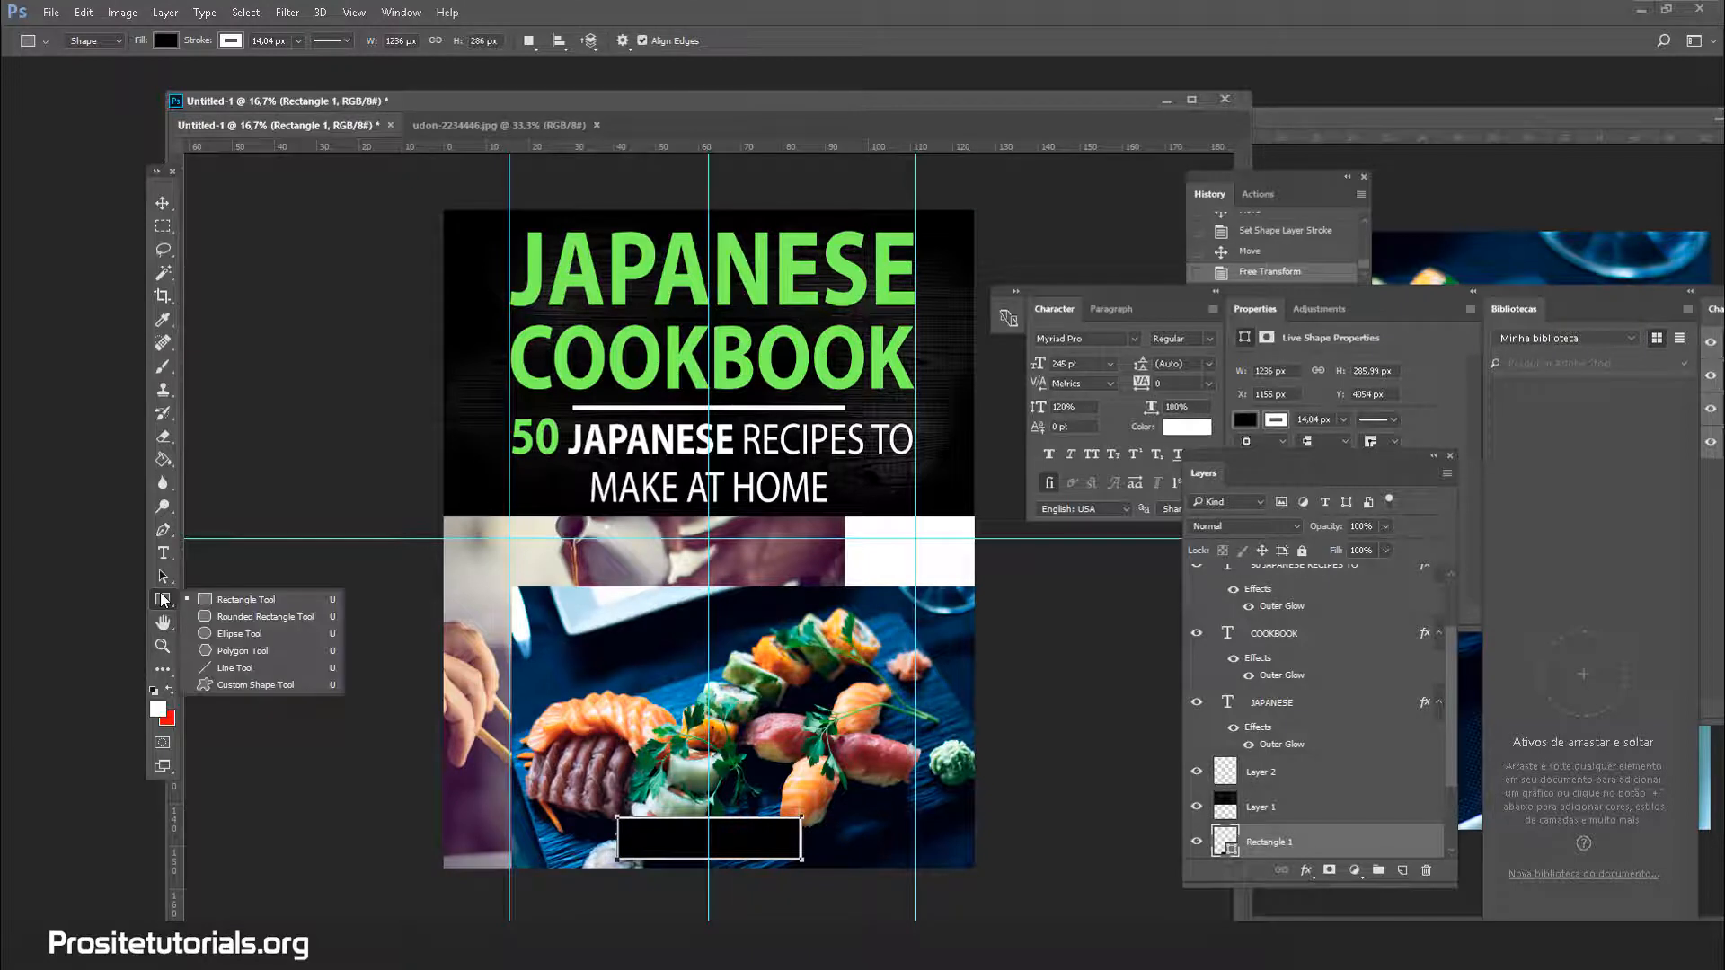
{"action": "left_click", "coordinate": [255, 602]}
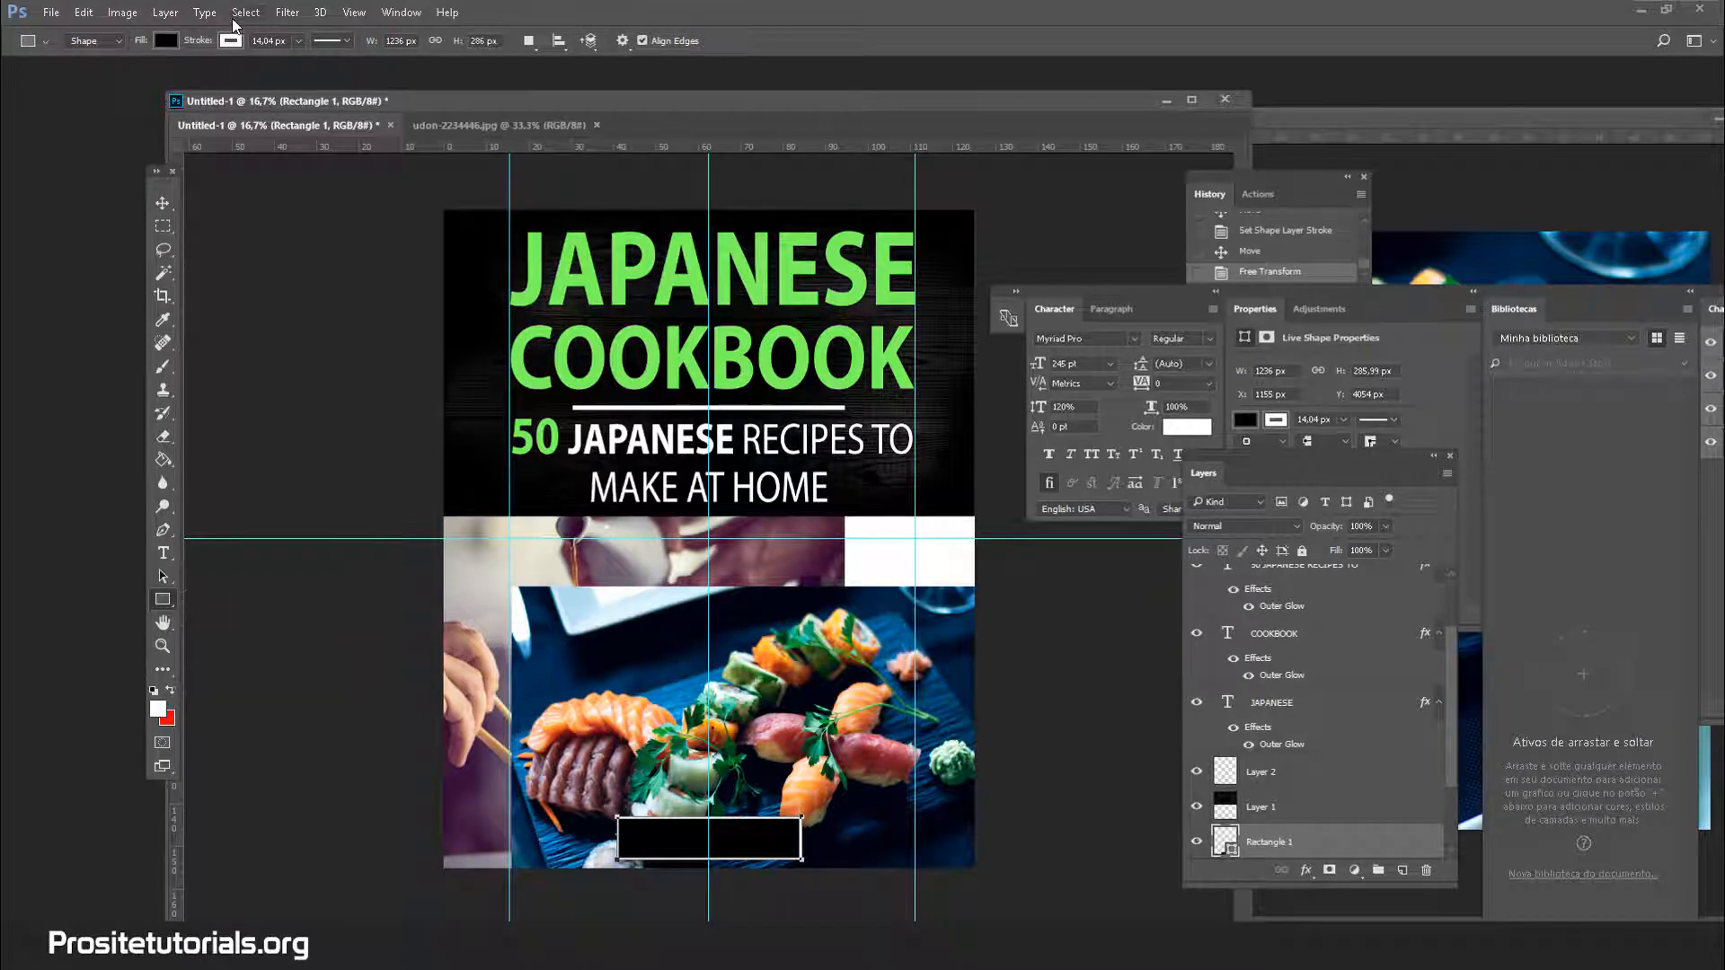
{"action": "left_click", "coordinate": [165, 41]}
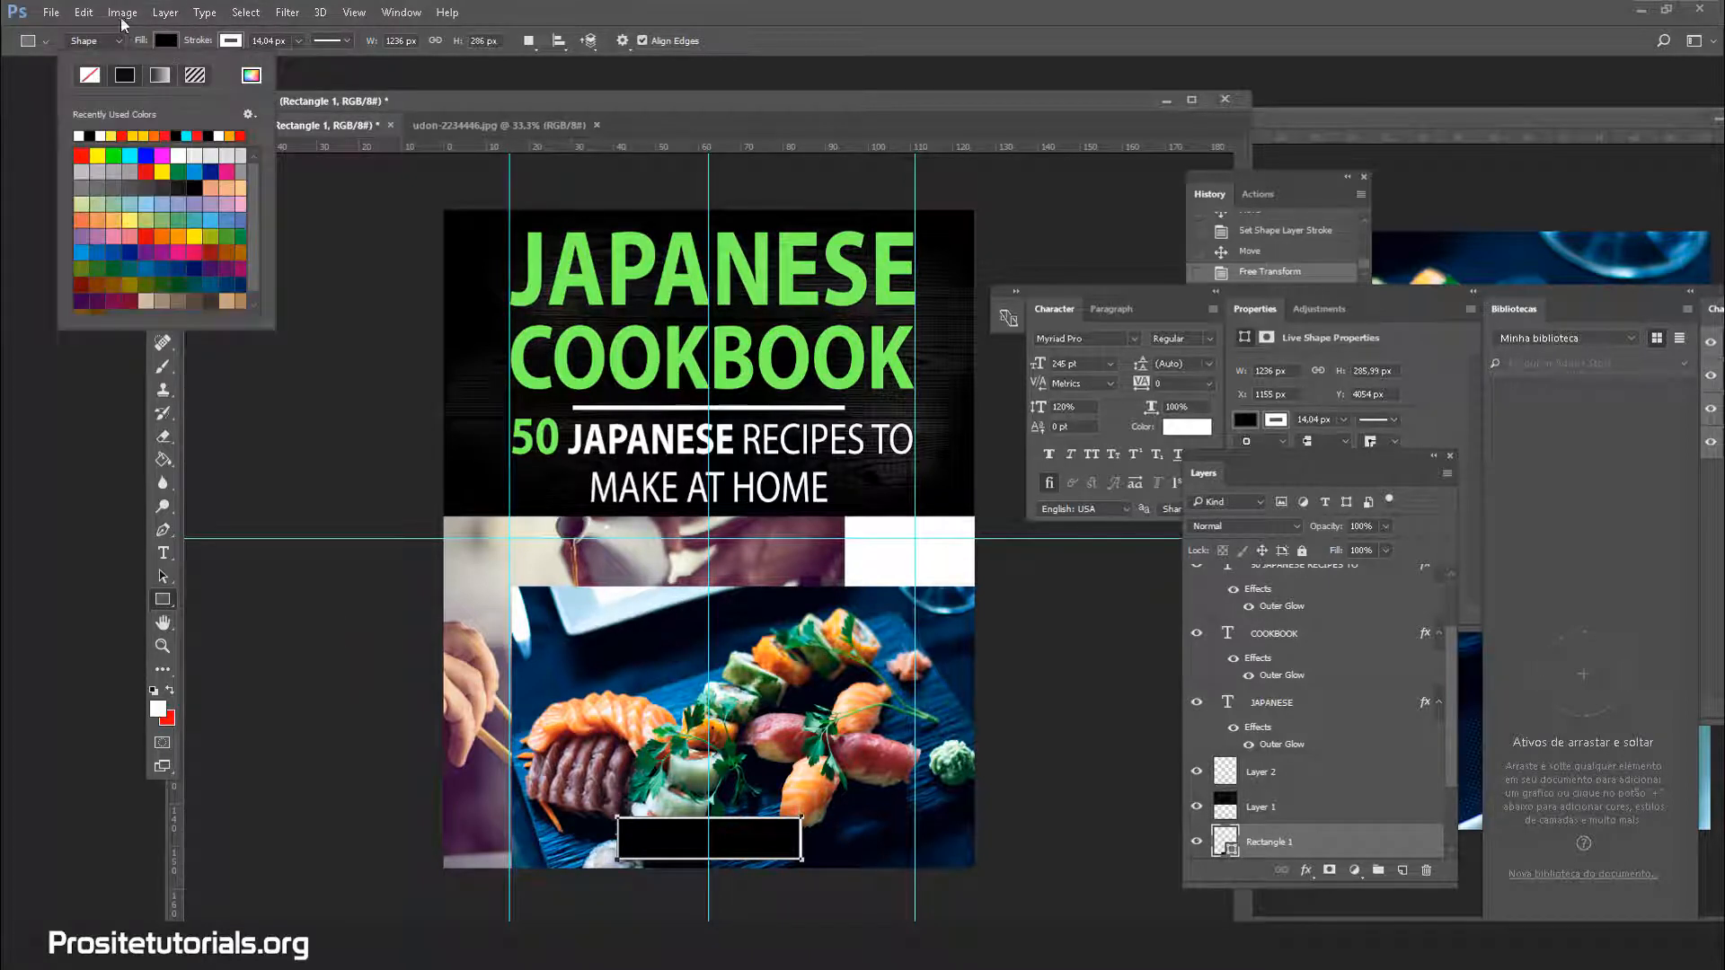
{"action": "left_click", "coordinate": [156, 36]}
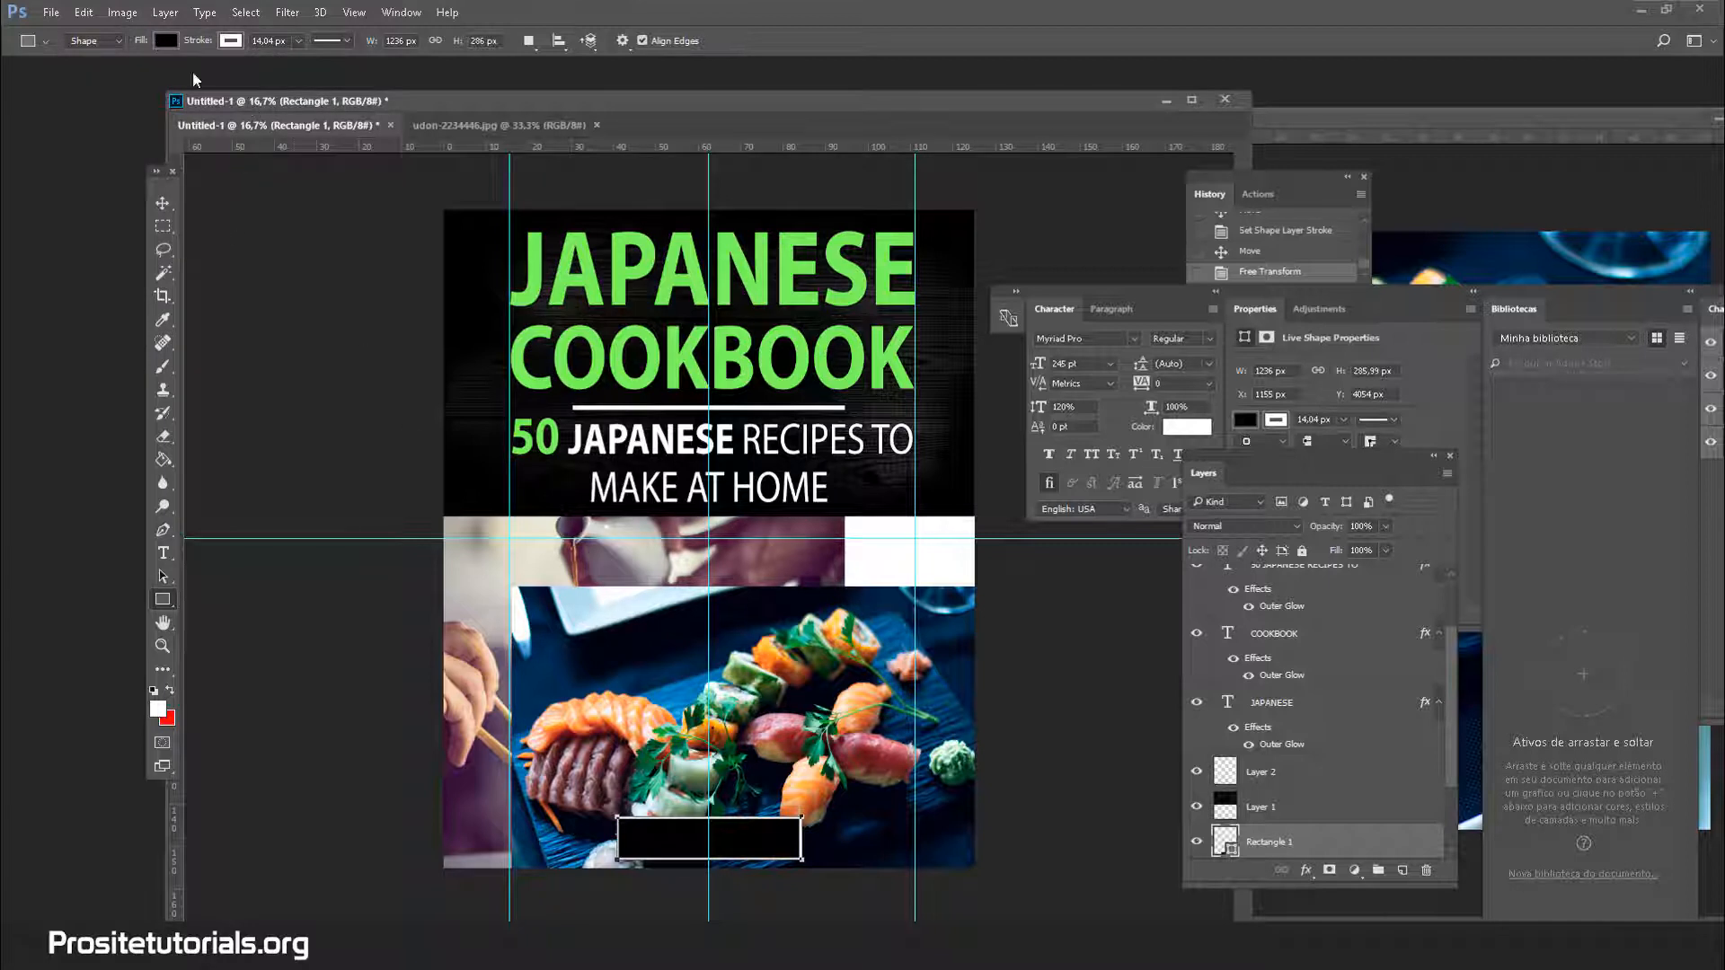
{"action": "left_click", "coordinate": [233, 40]}
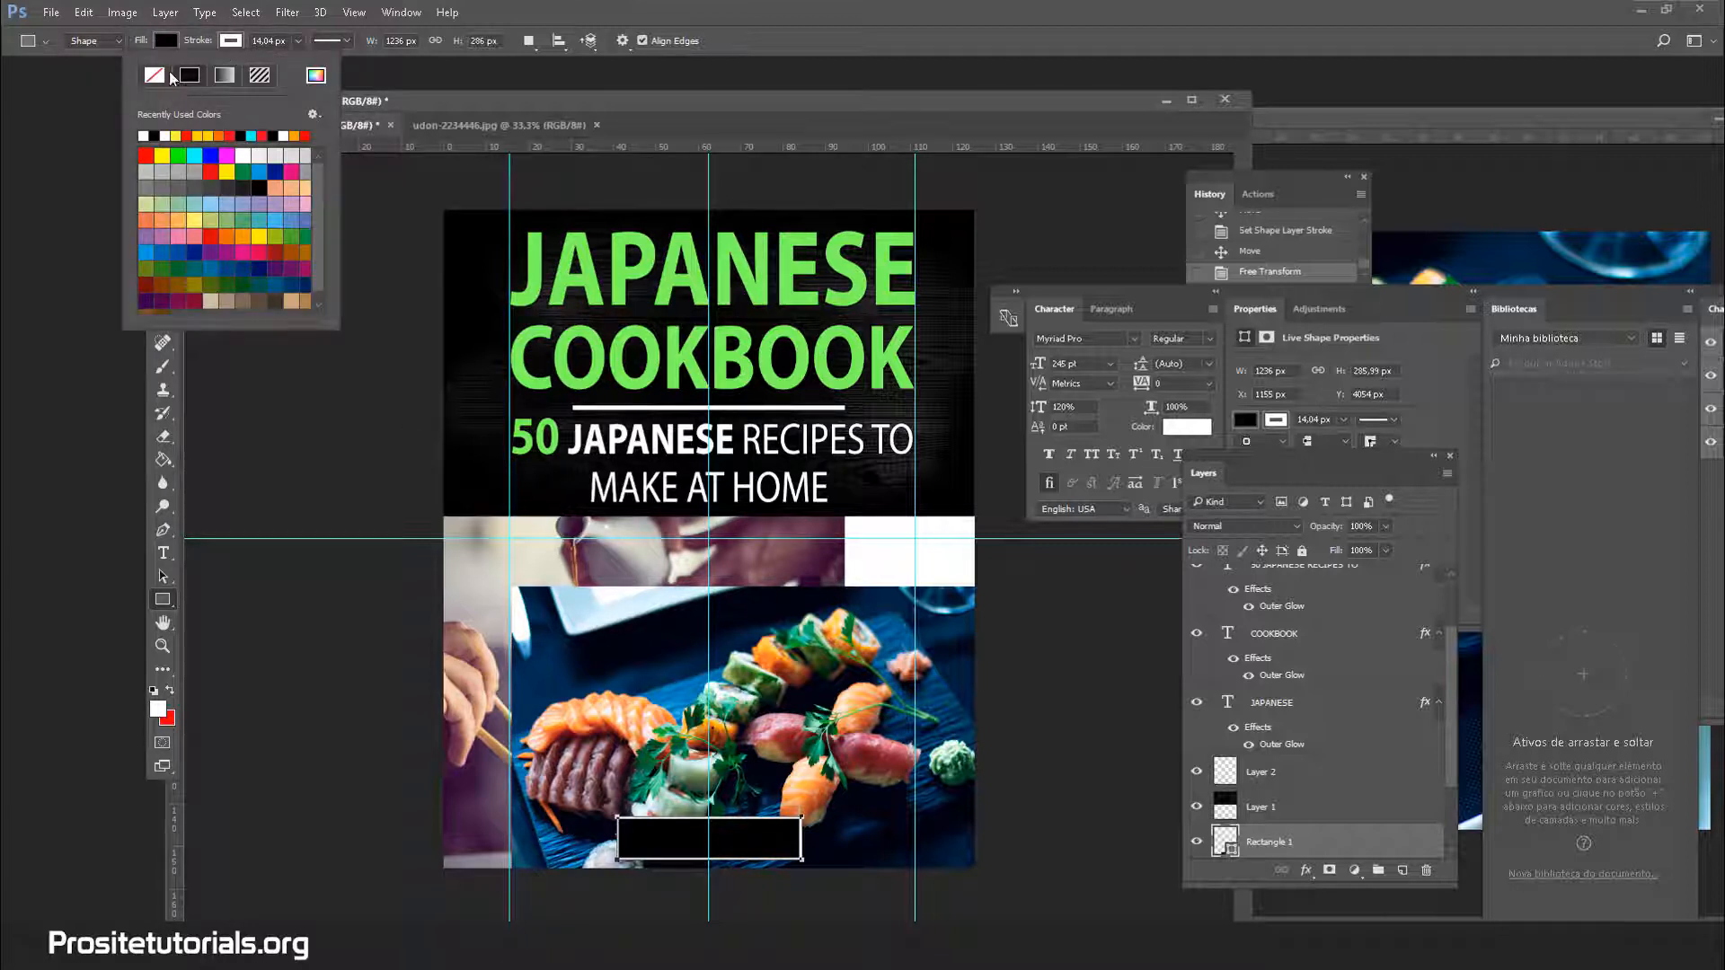
{"action": "left_click", "coordinate": [296, 42]}
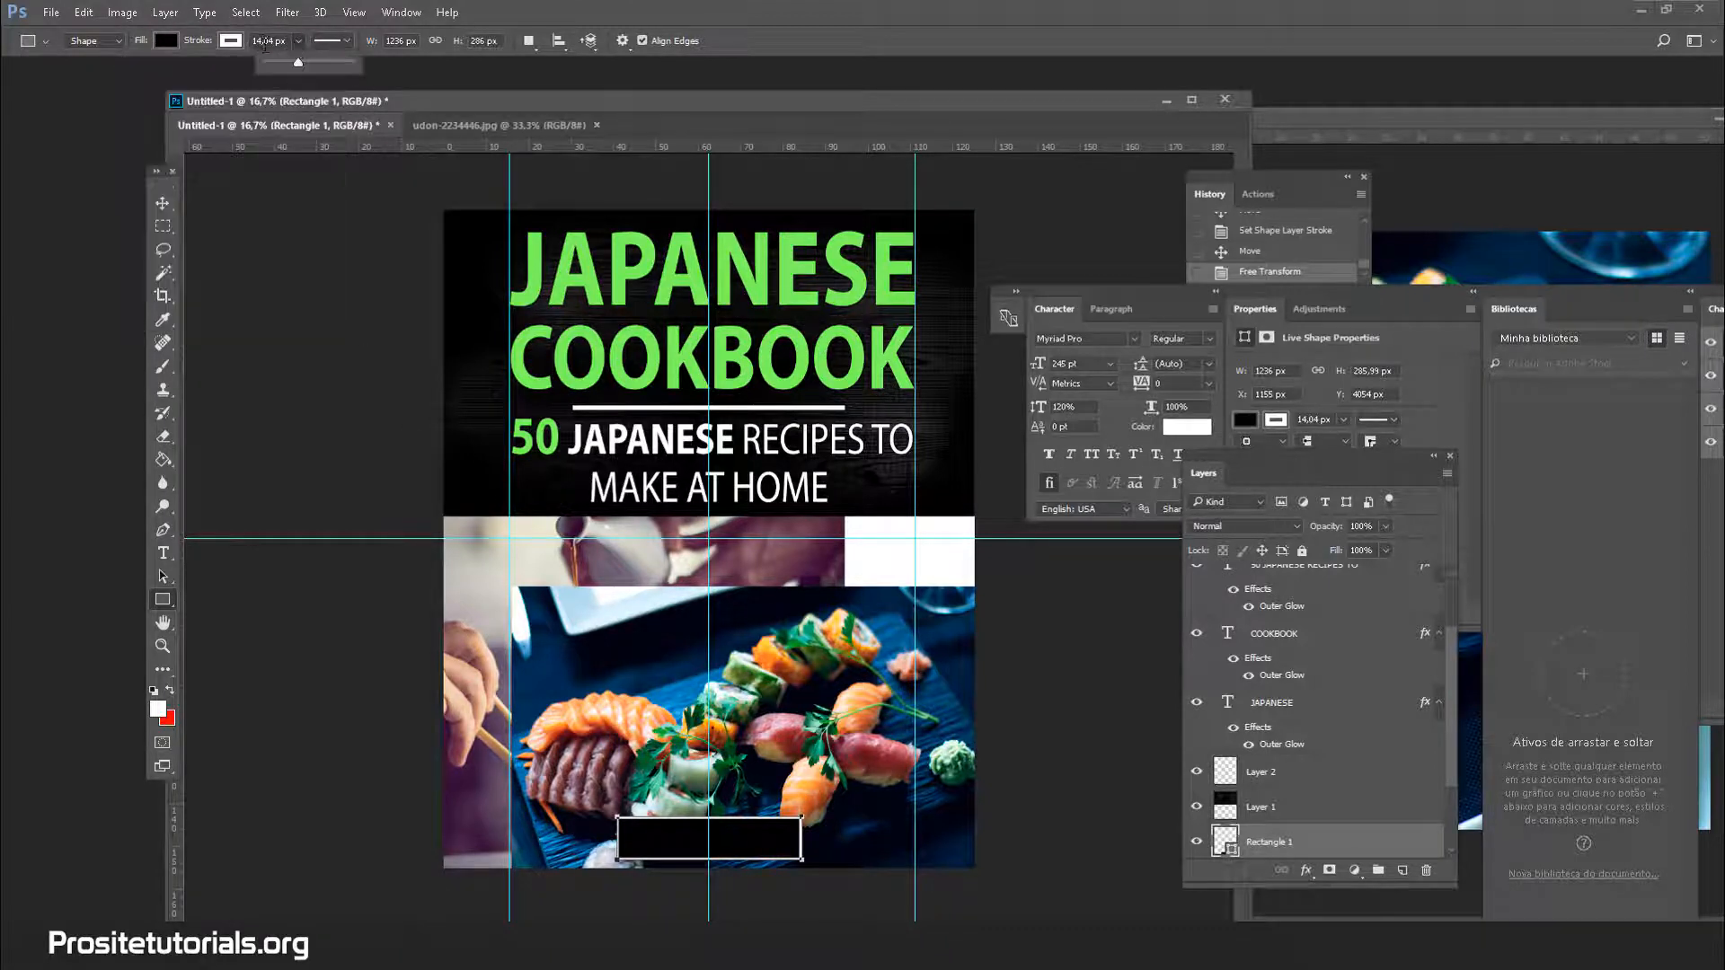
{"action": "left_click", "coordinate": [162, 459]}
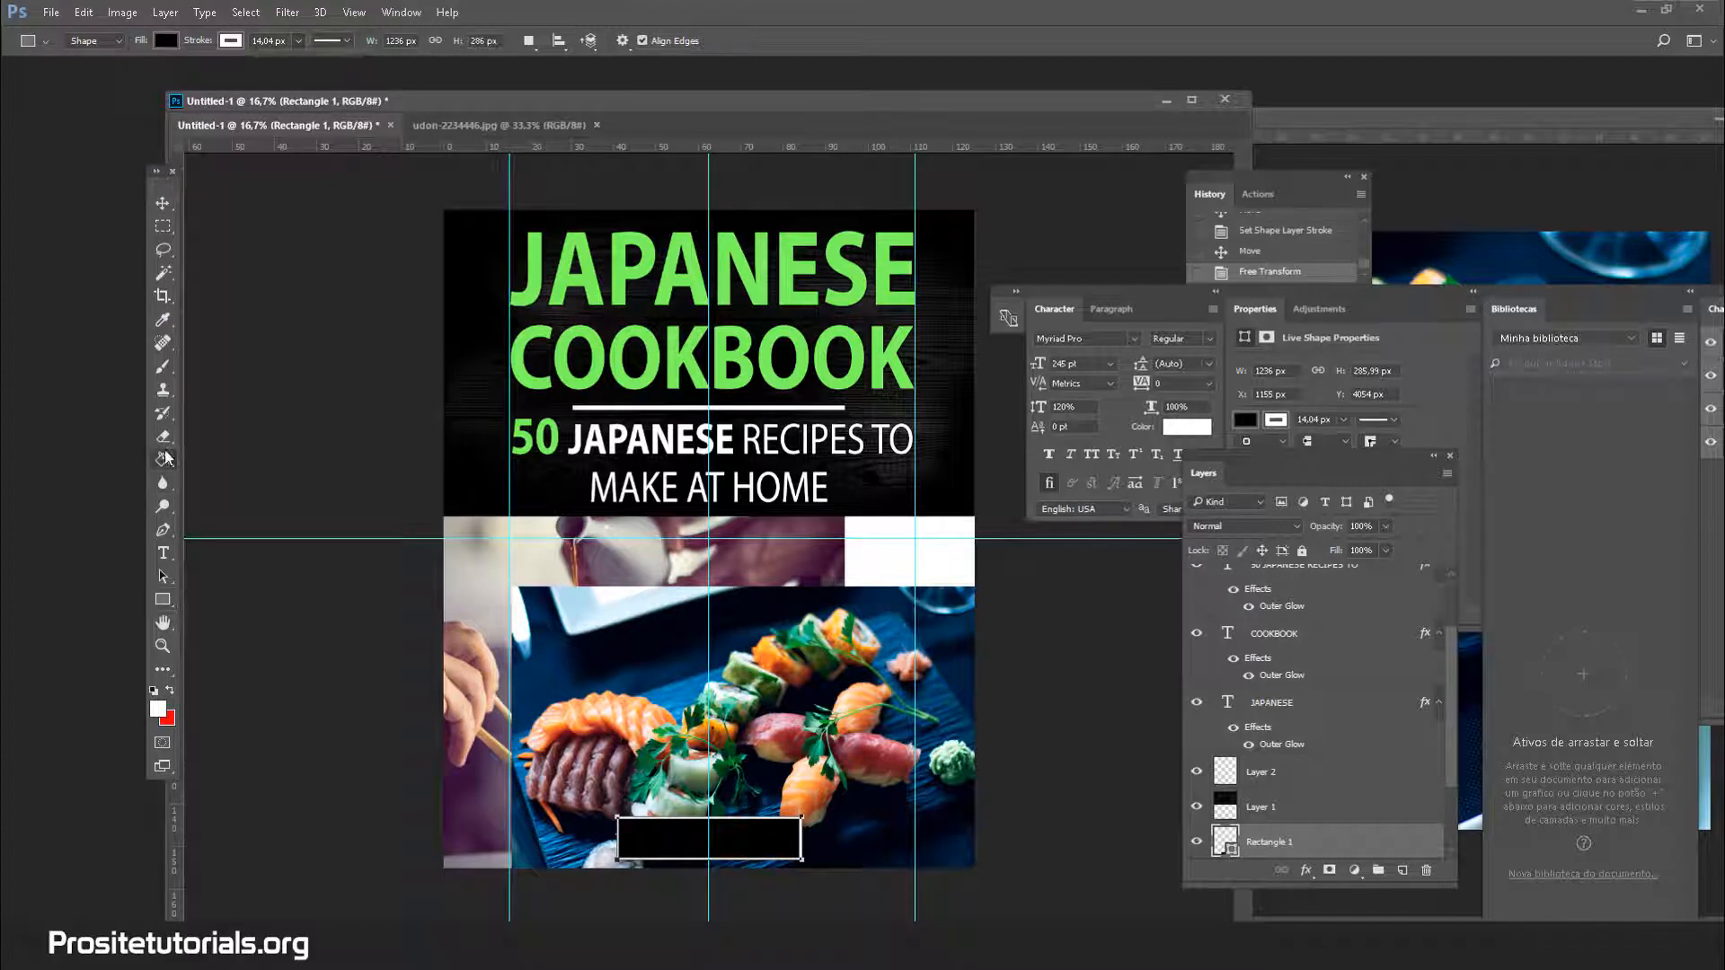
{"action": "left_click", "coordinate": [162, 599]}
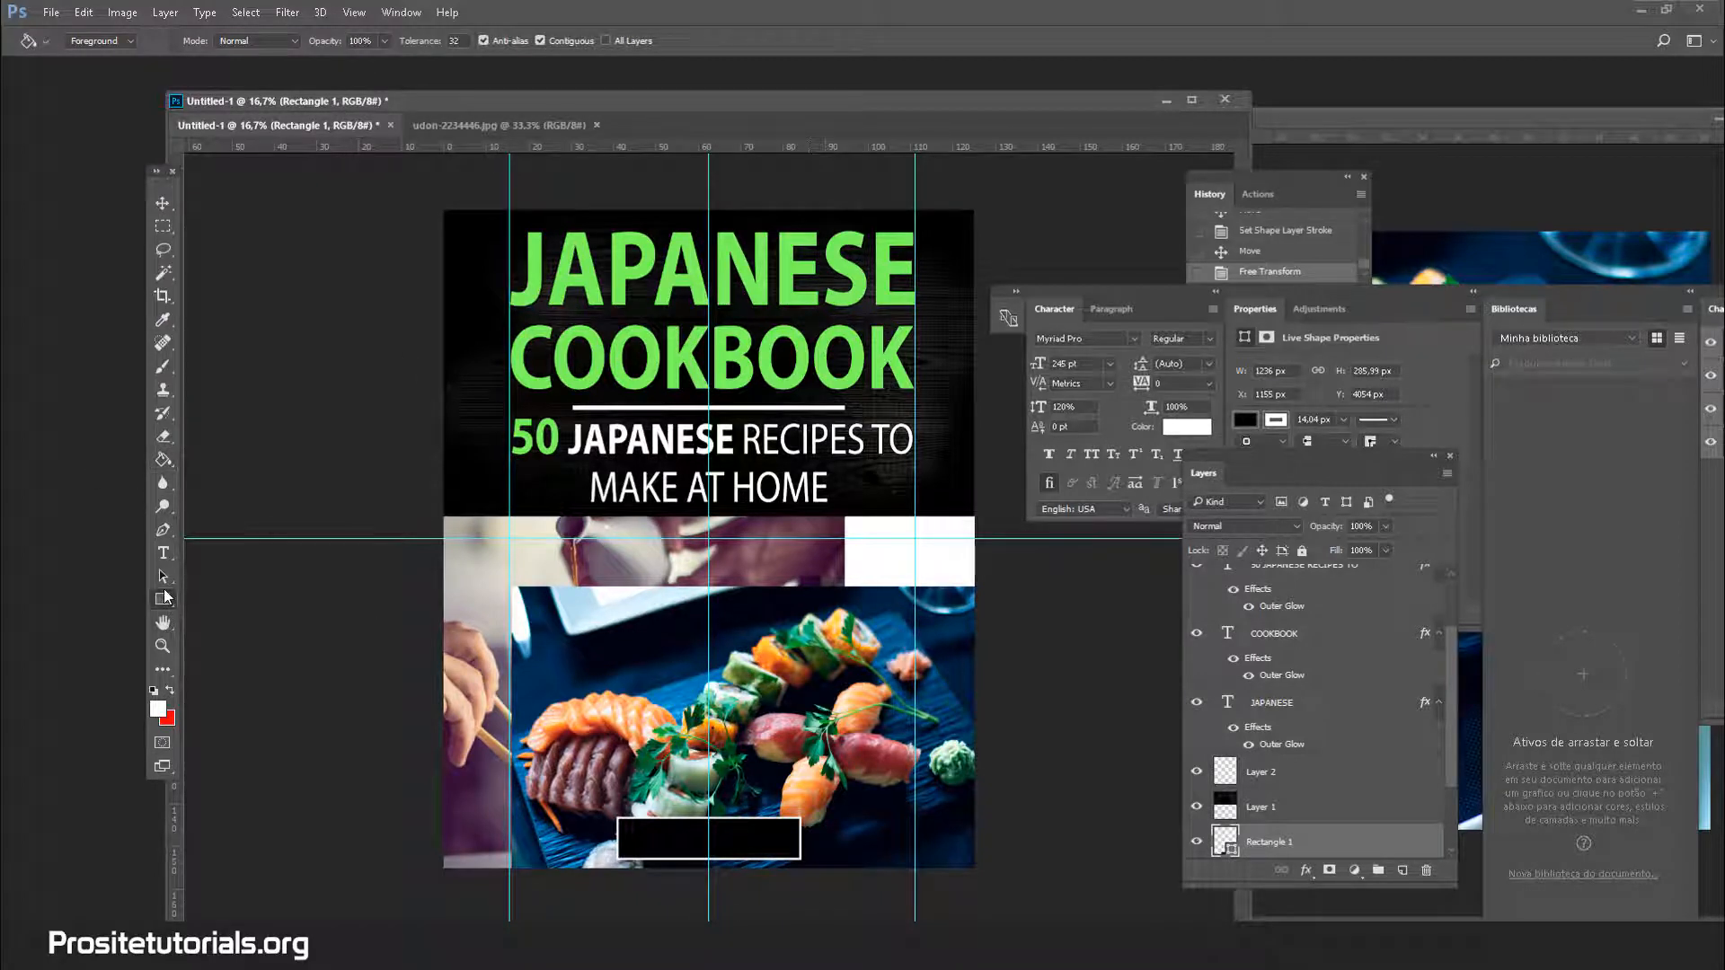
{"action": "left_click", "coordinate": [284, 43]}
{"action": "type", "text": "10"}
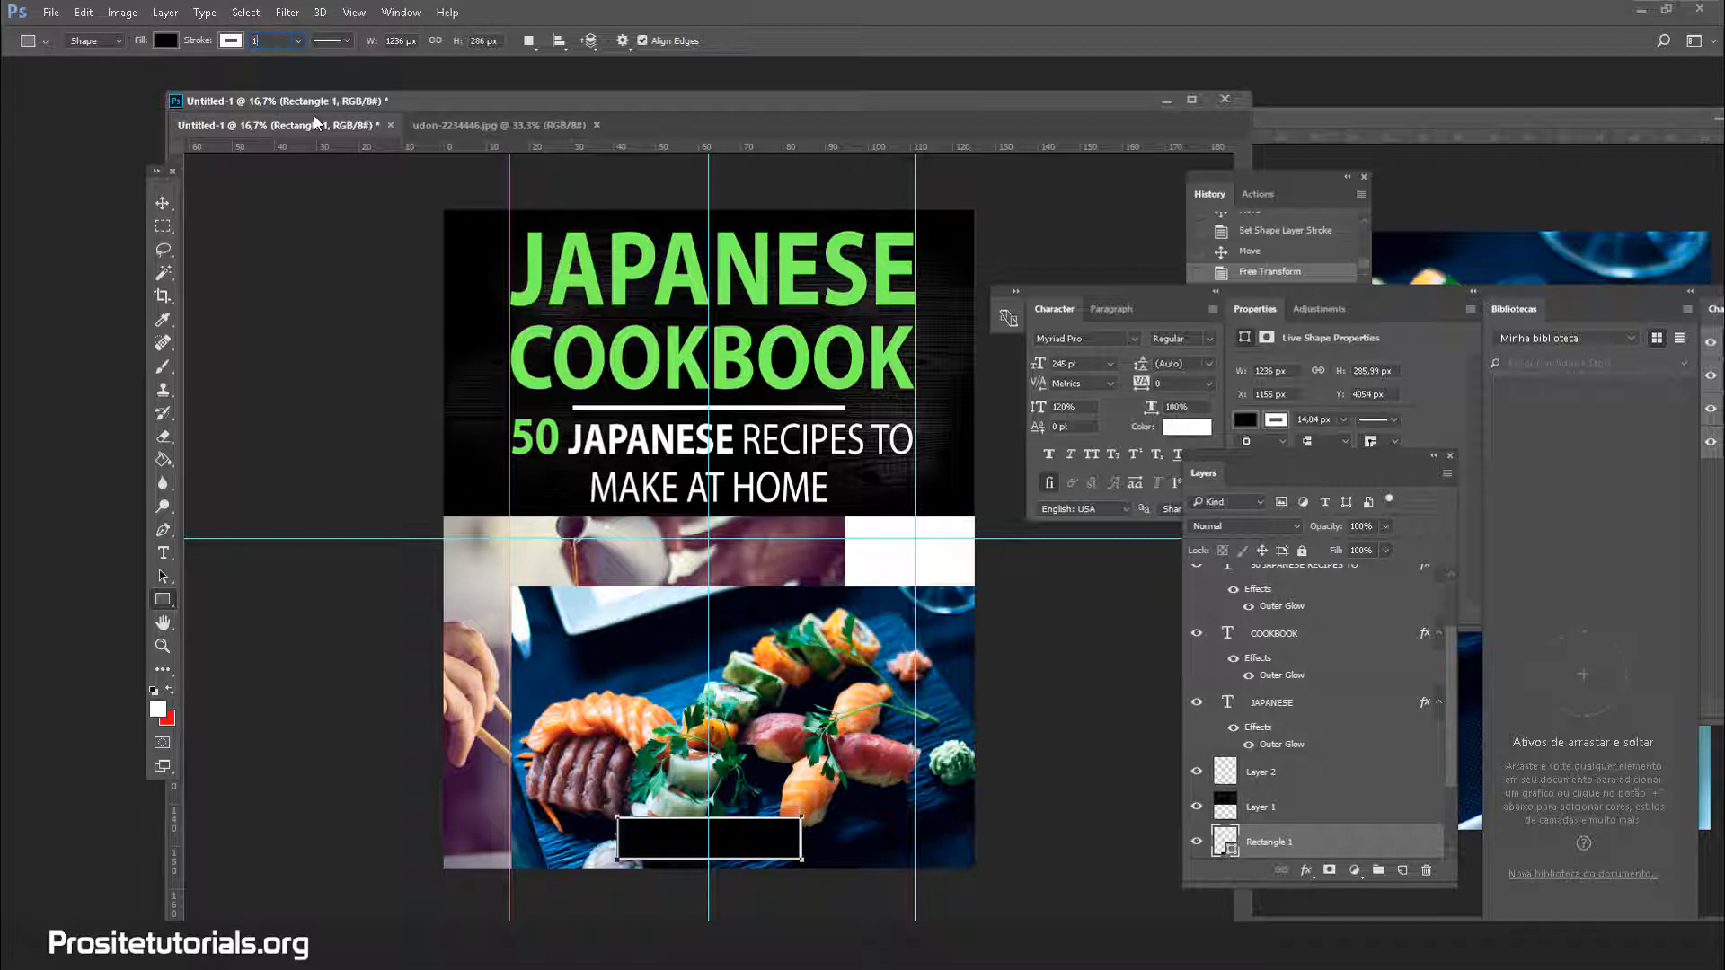
{"action": "left_click", "coordinate": [163, 204]}
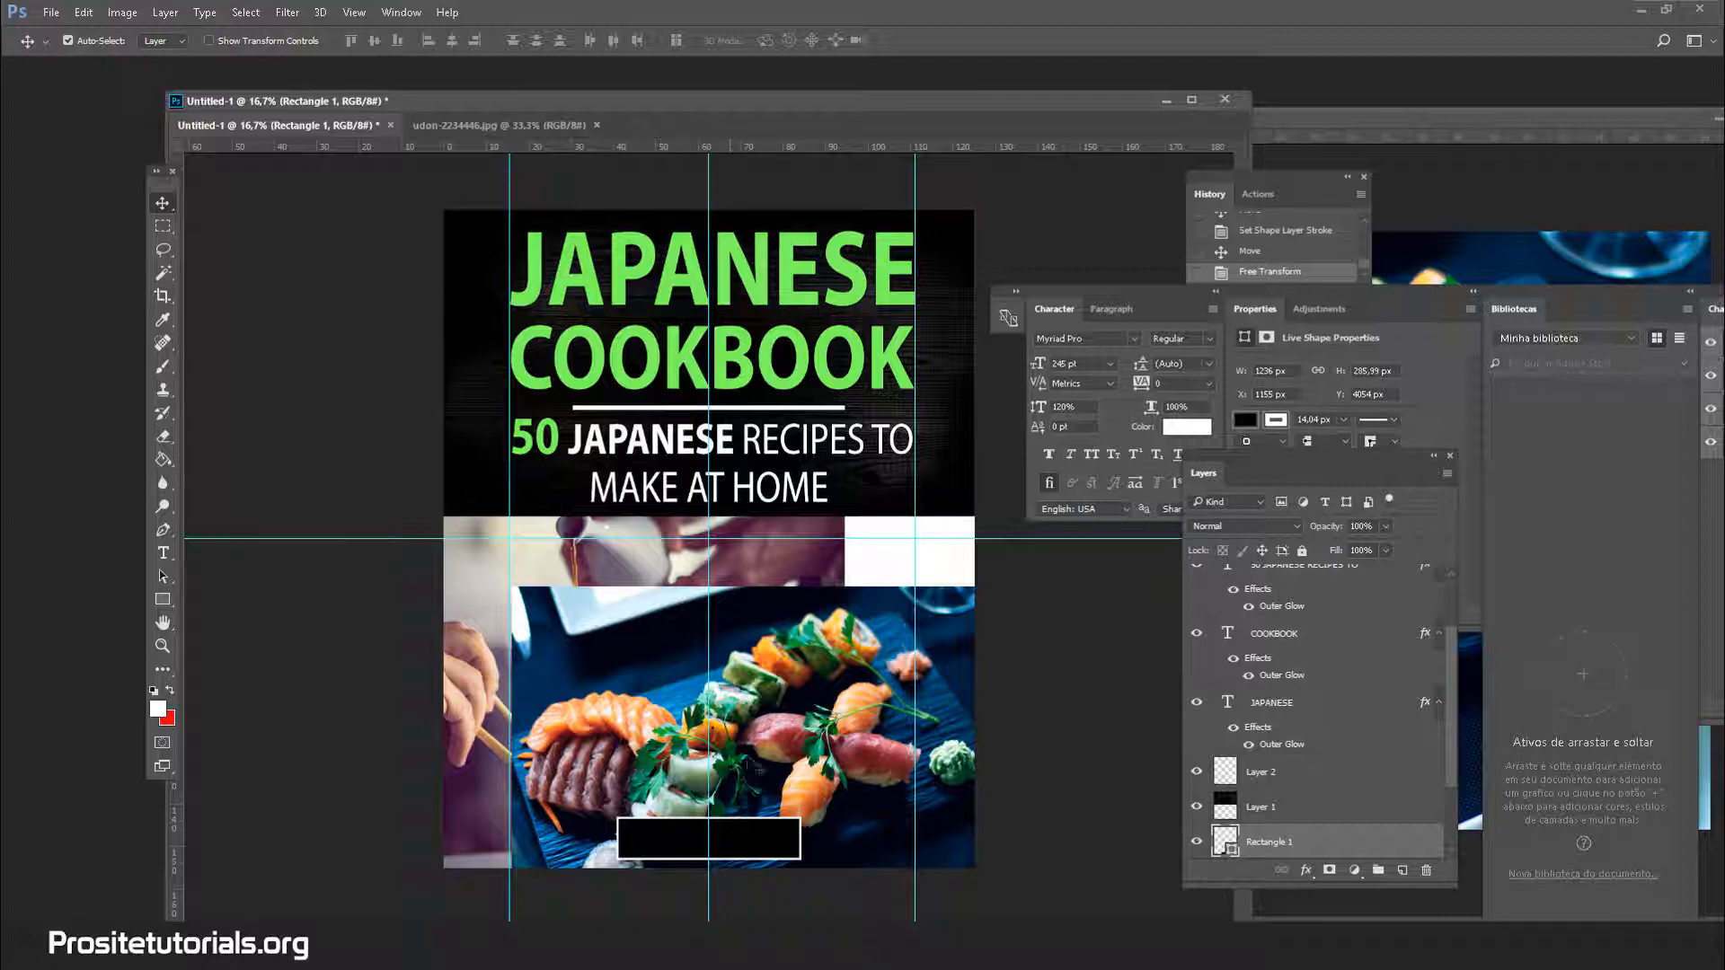
Add a blank layer, duplicate the COOKBOOK text layer, and retype the copy as the author's name
{"action": "left_click", "coordinate": [1403, 872]}
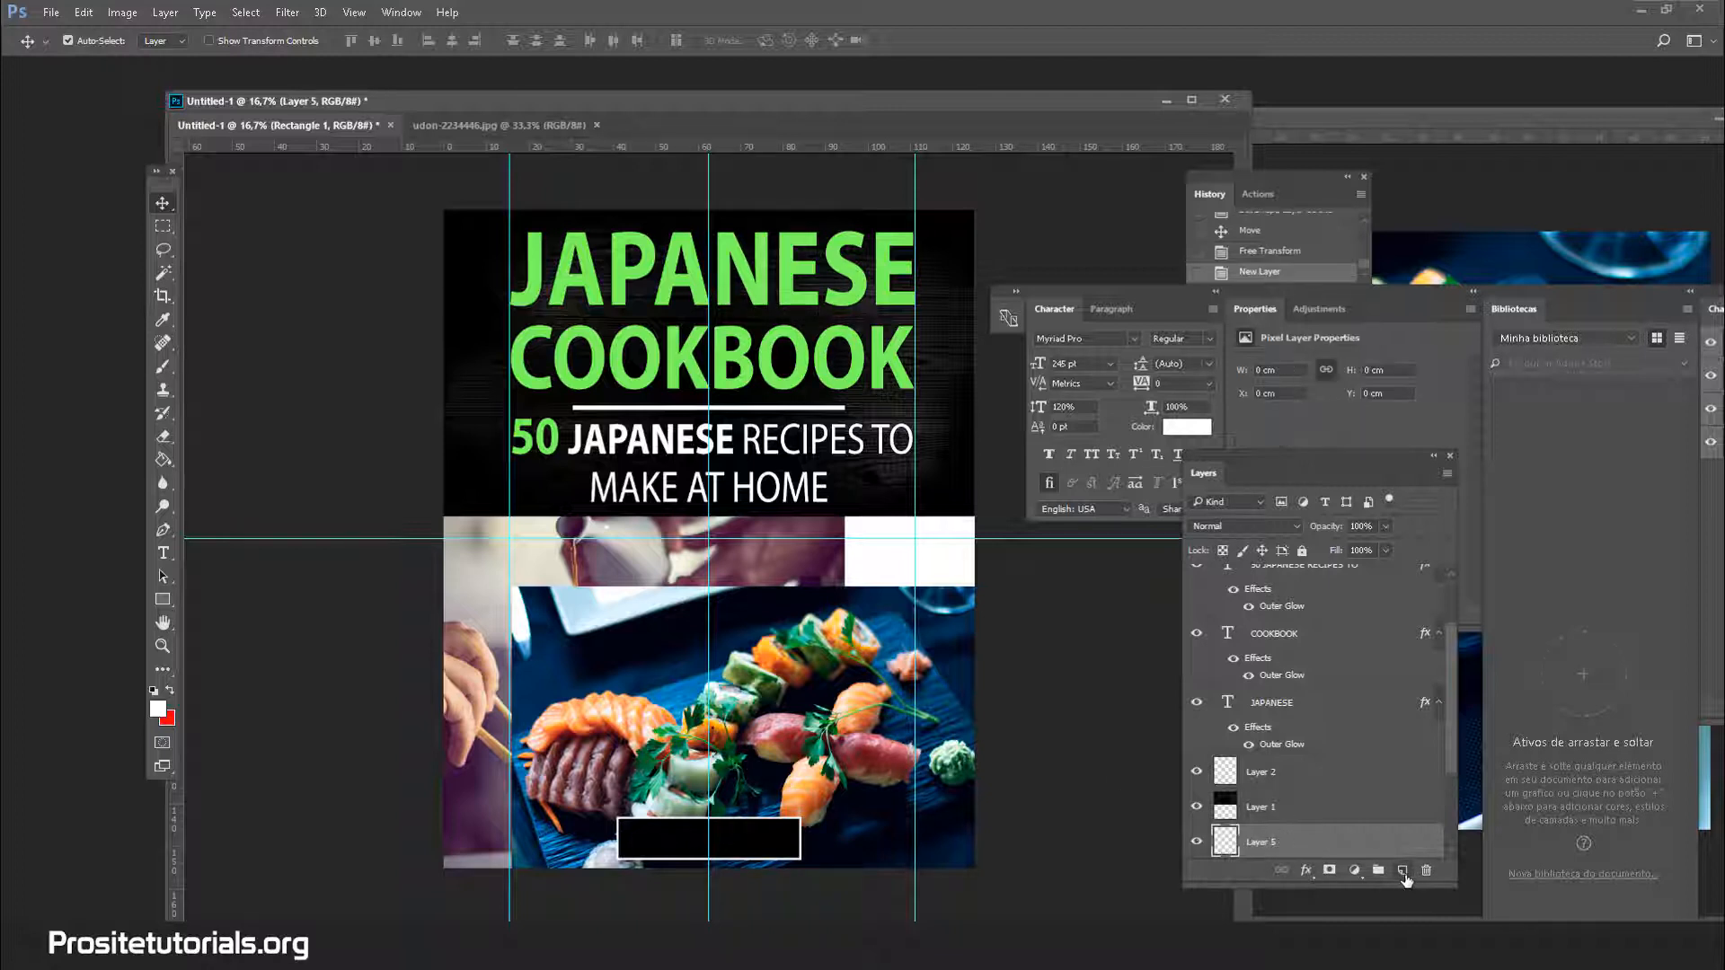
{"action": "left_click", "coordinate": [155, 558]}
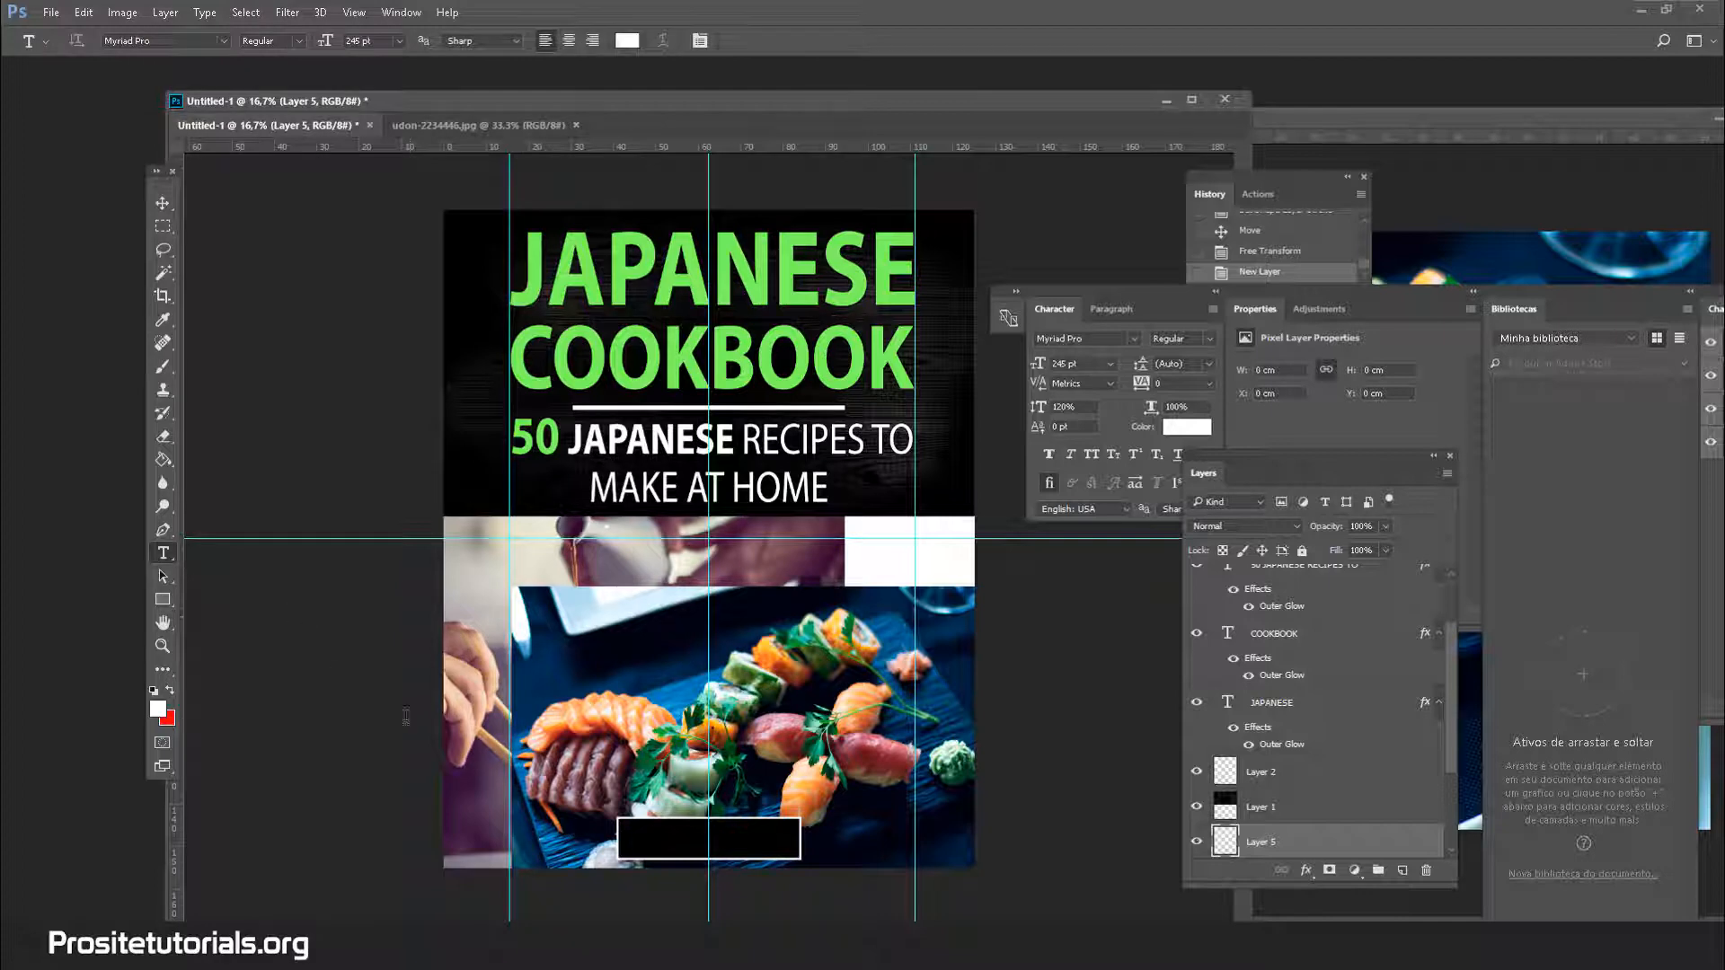
{"action": "left_click", "coordinate": [1313, 633]}
{"action": "right_click", "coordinate": [1314, 634]}
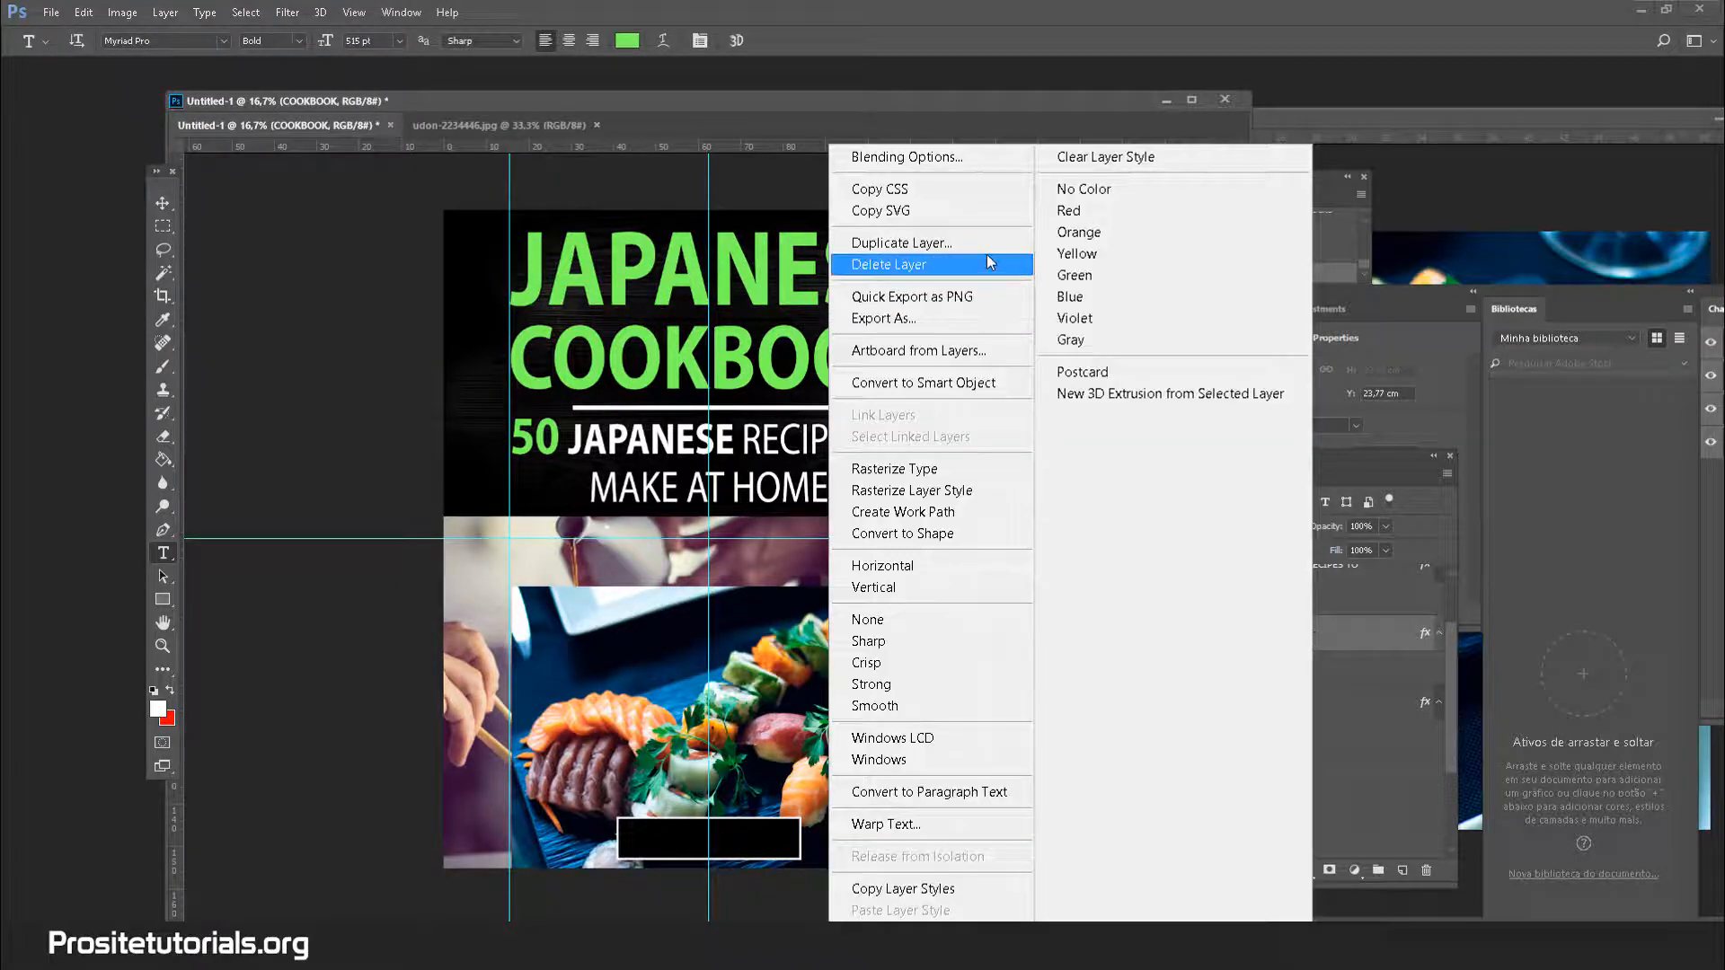
{"action": "left_click", "coordinate": [986, 245]}
{"action": "key", "text": "Return"}
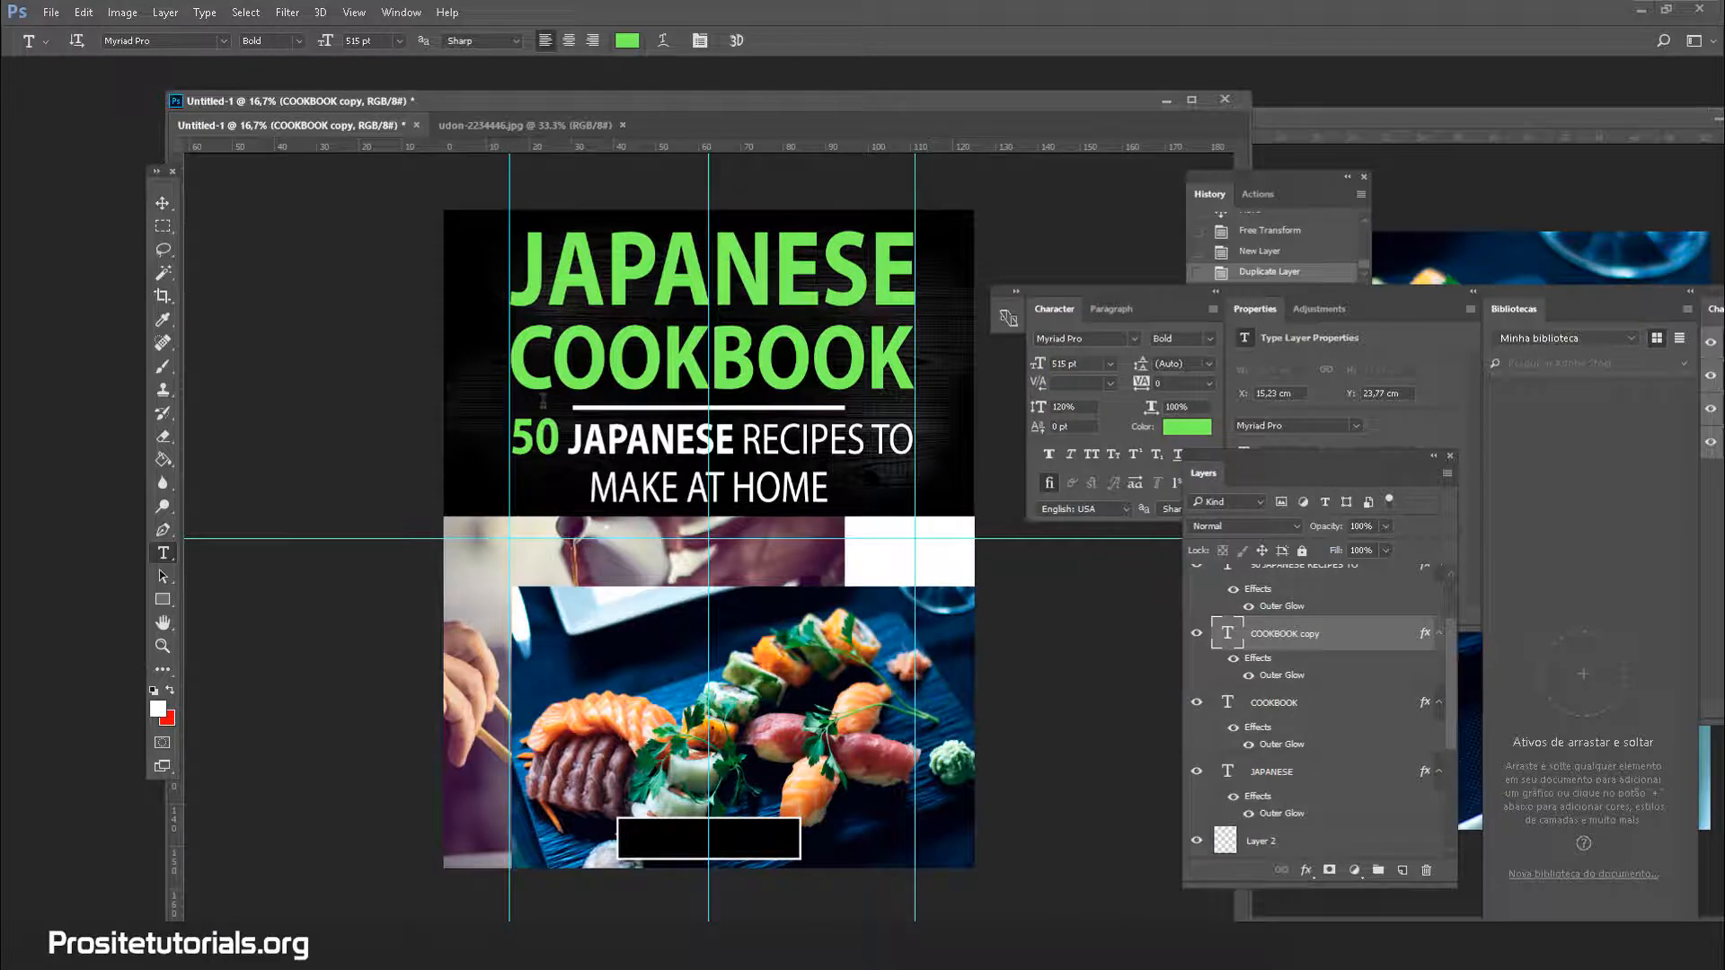
{"action": "double_click", "coordinate": [564, 377]}
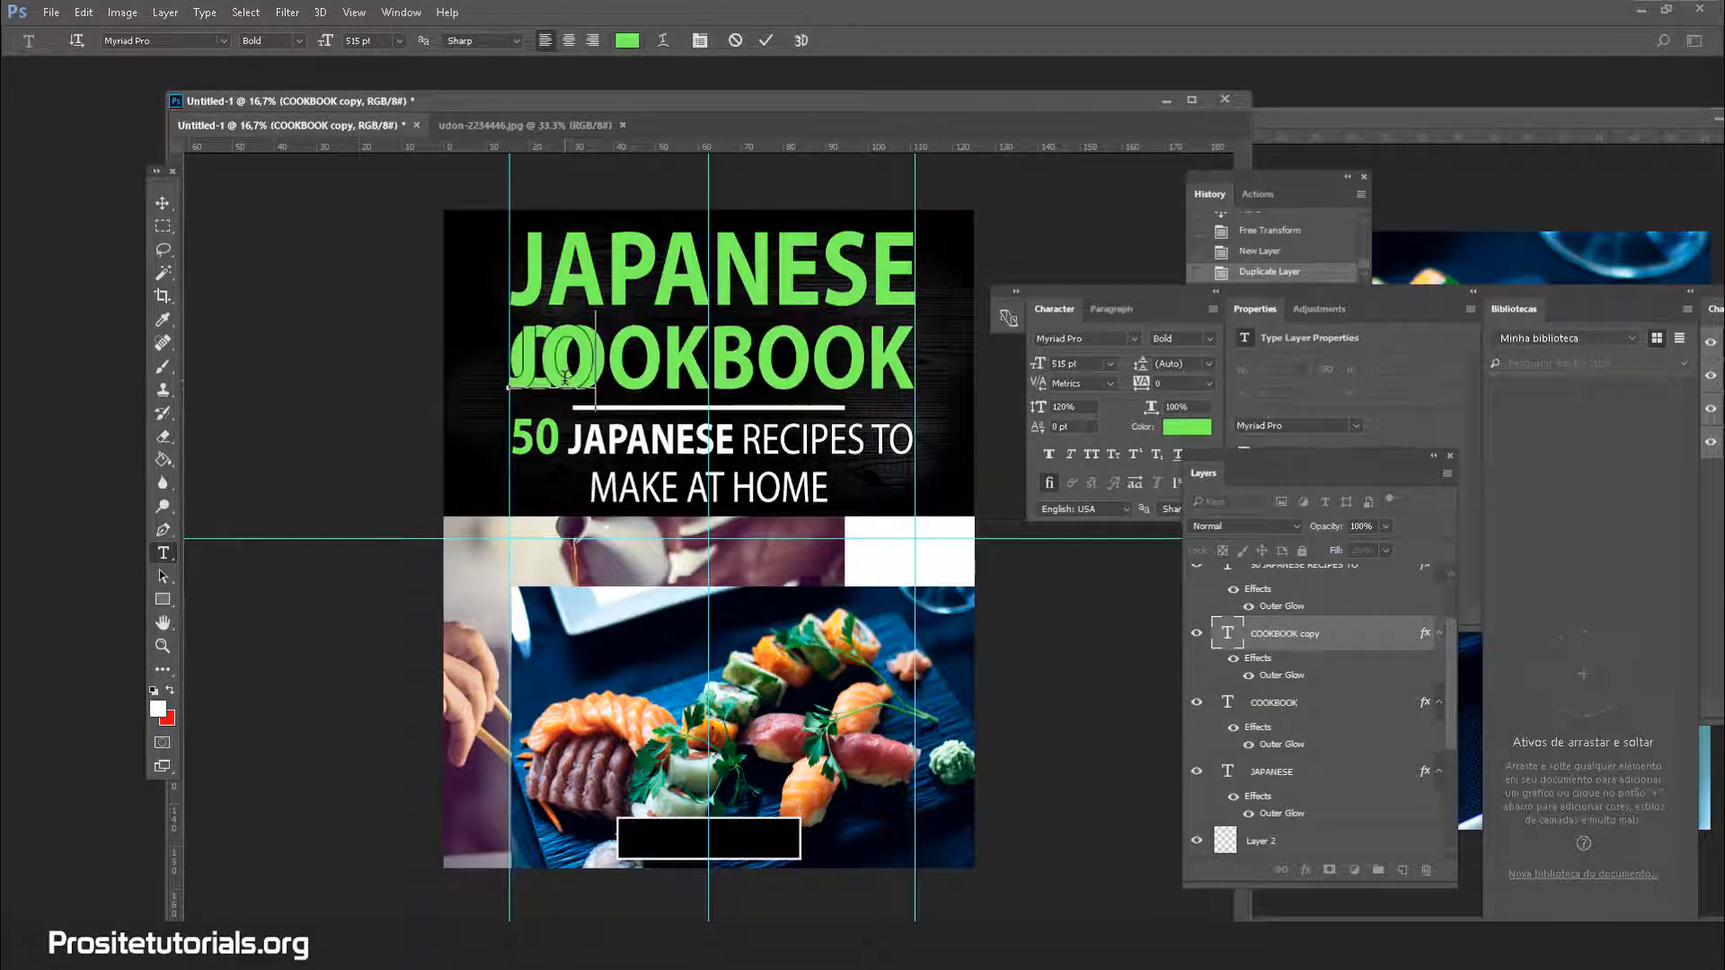
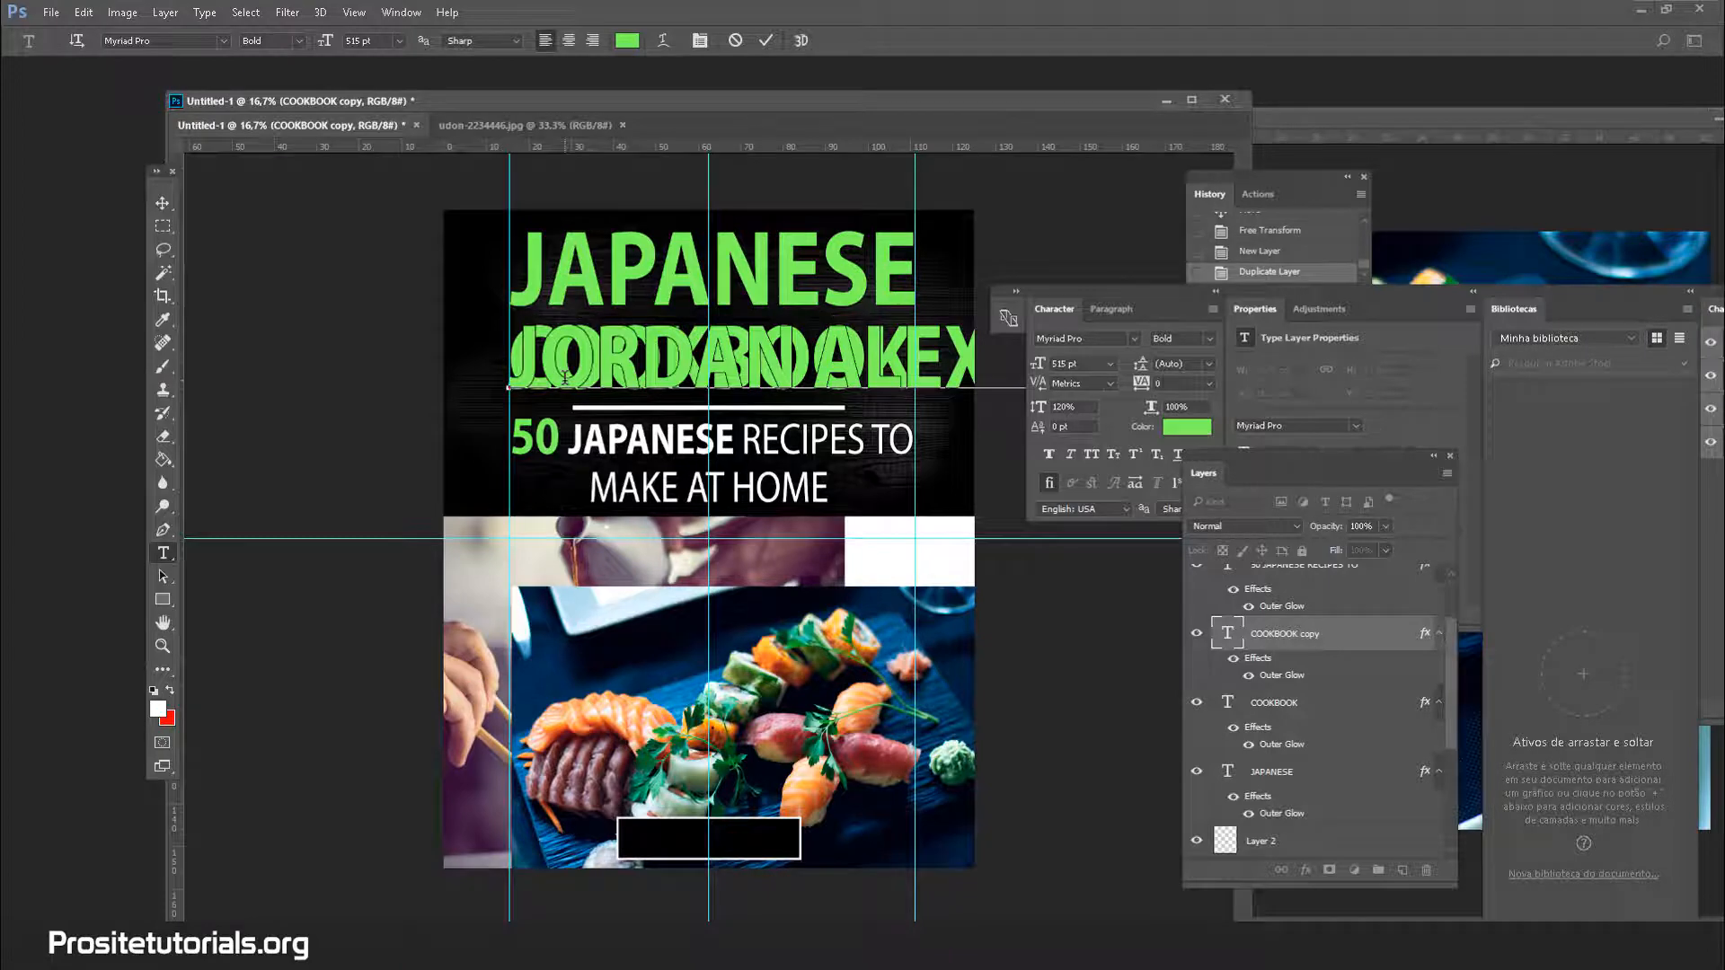
Make the author's name white at 150 pt and drag it into the bottom black box
{"action": "key", "text": "ctrl+a"}
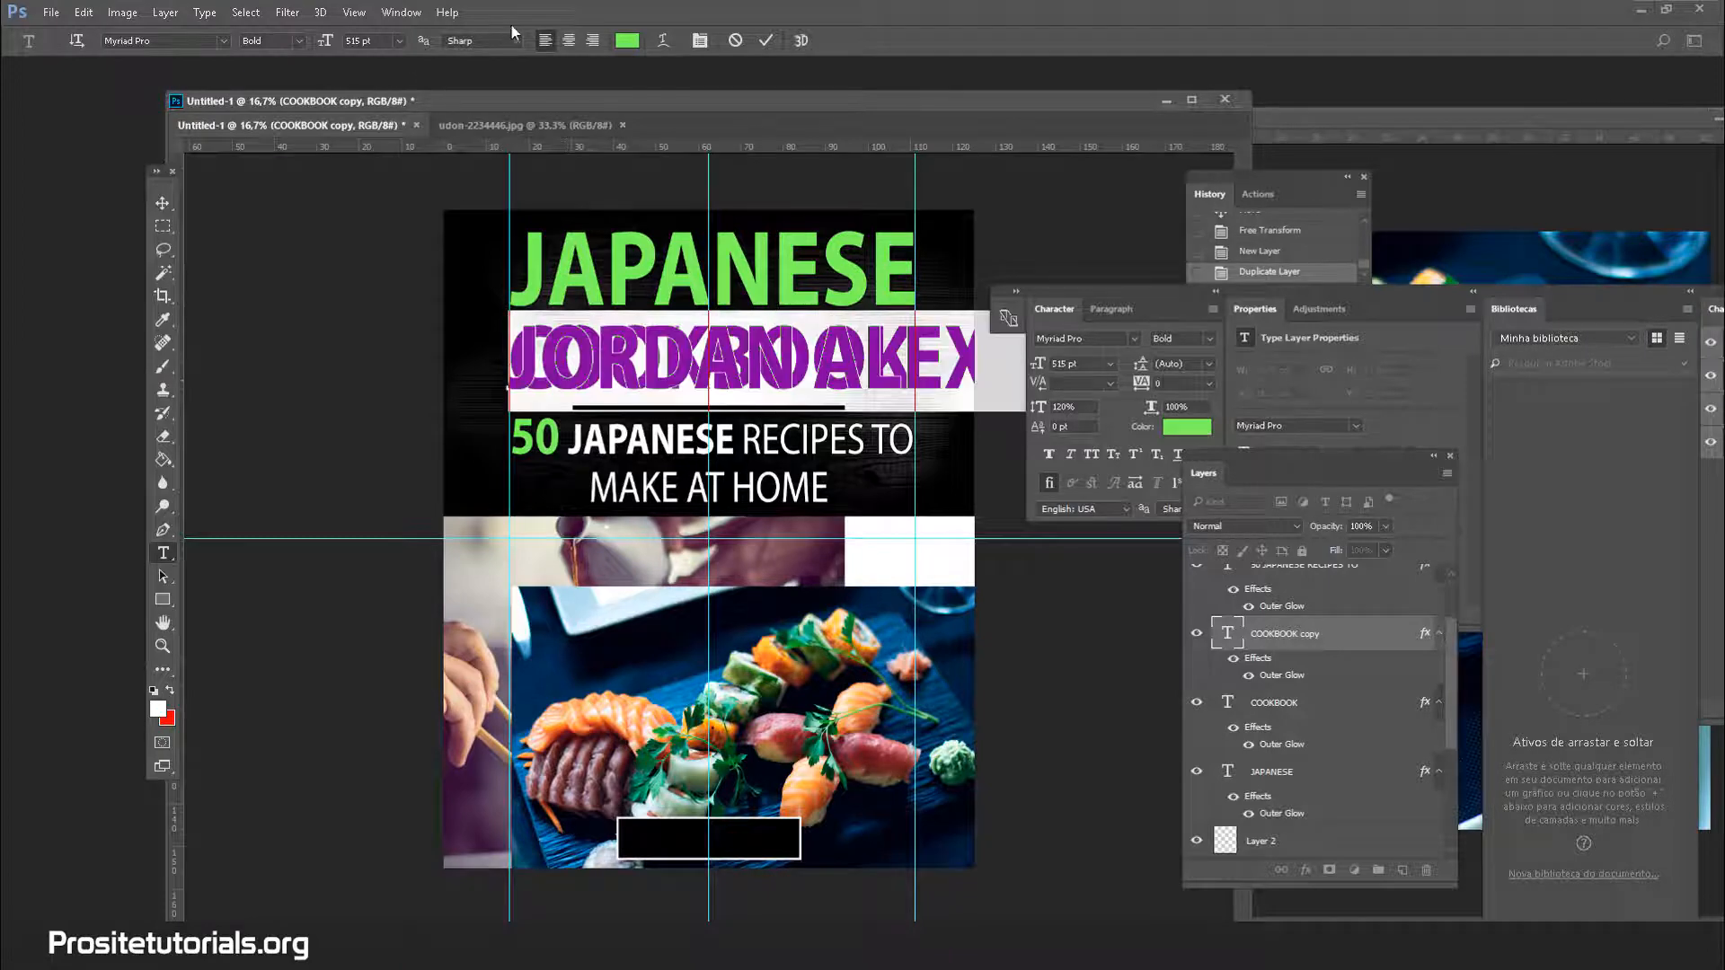
{"action": "left_click", "coordinate": [627, 40]}
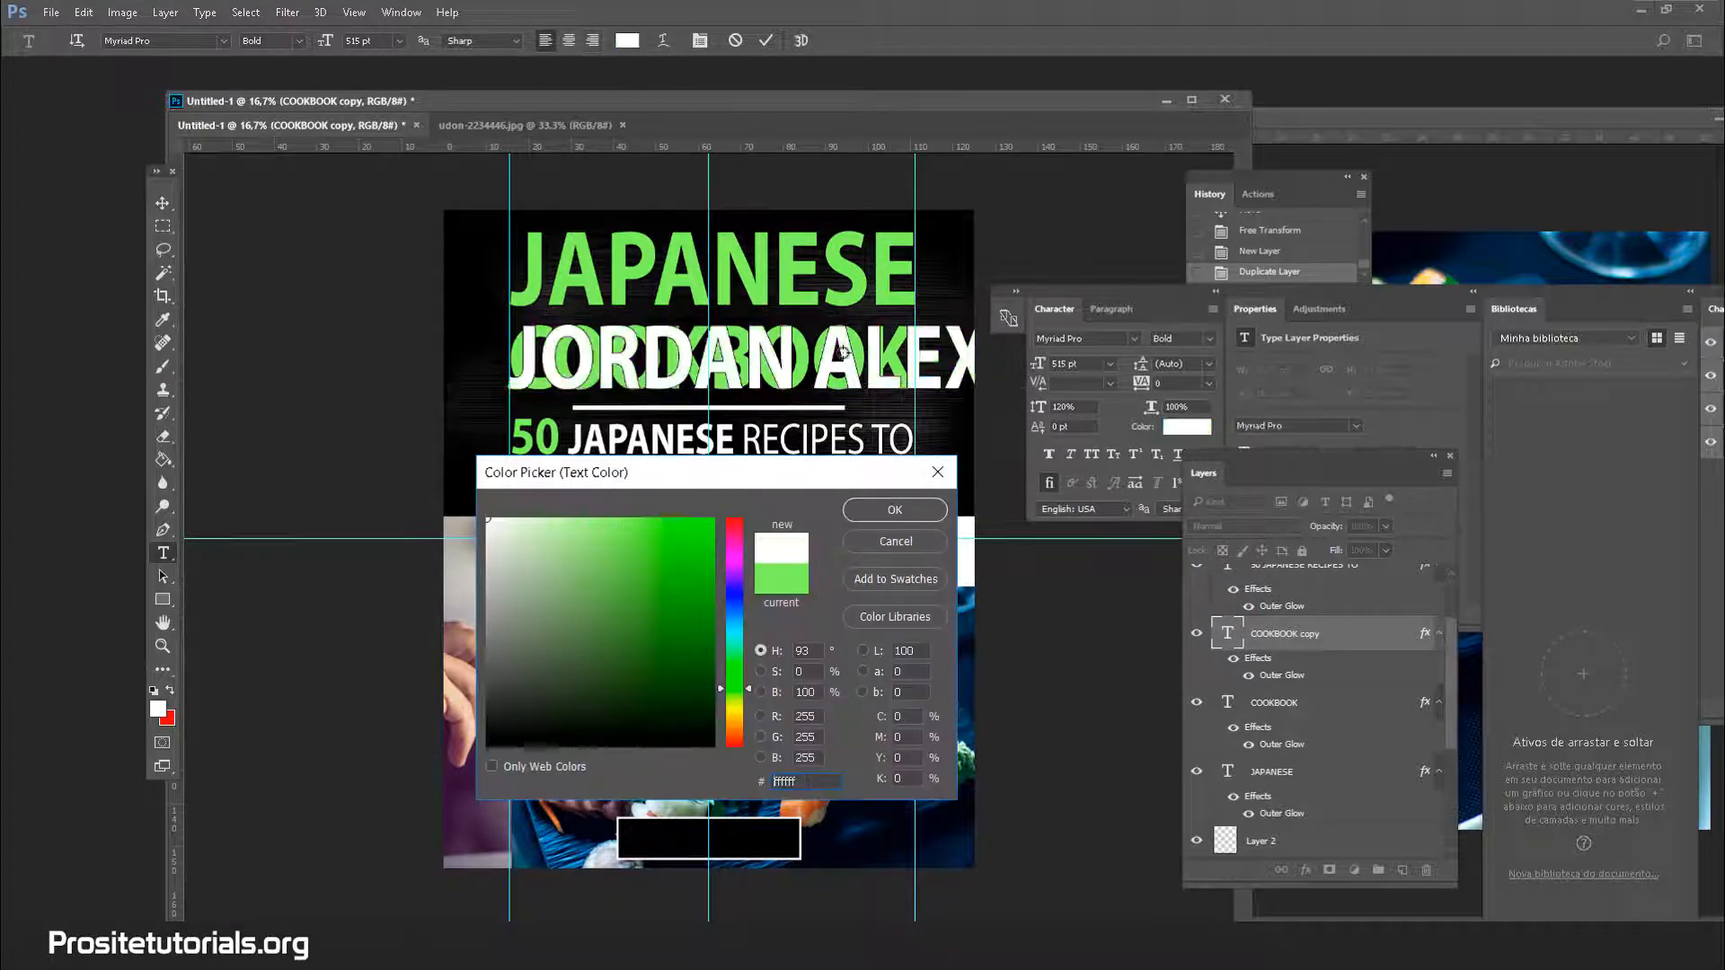
{"action": "left_click", "coordinate": [891, 511]}
{"action": "left_click", "coordinate": [398, 43]}
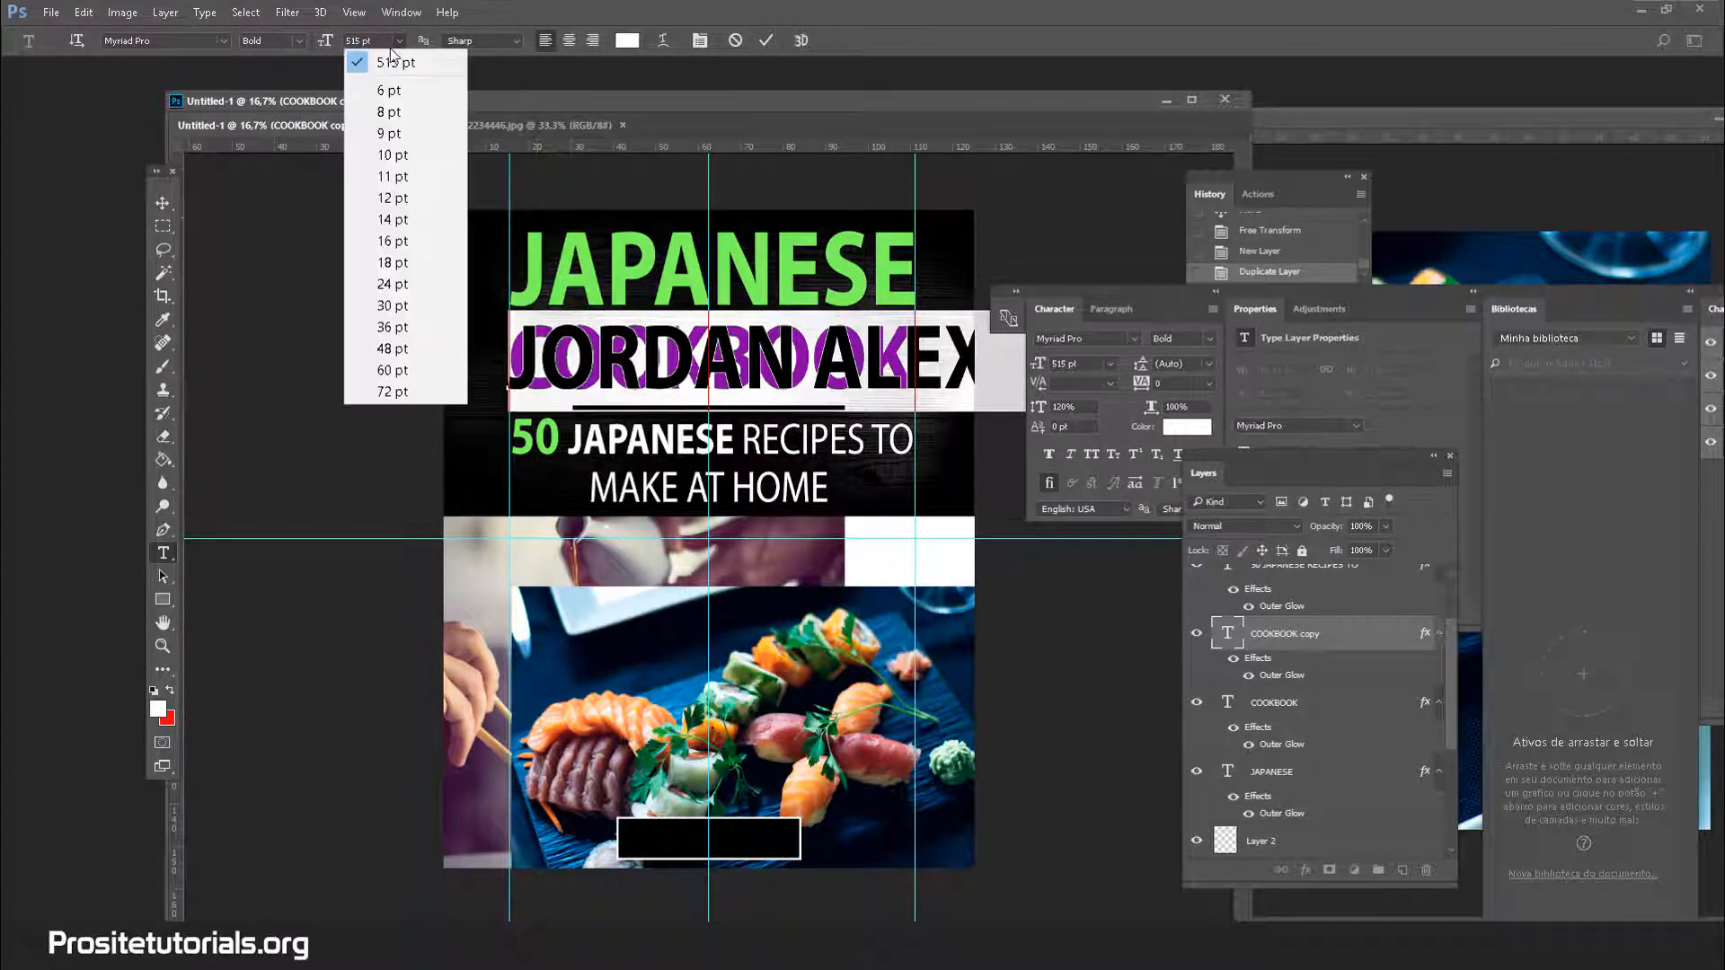
{"action": "left_click", "coordinate": [386, 392]}
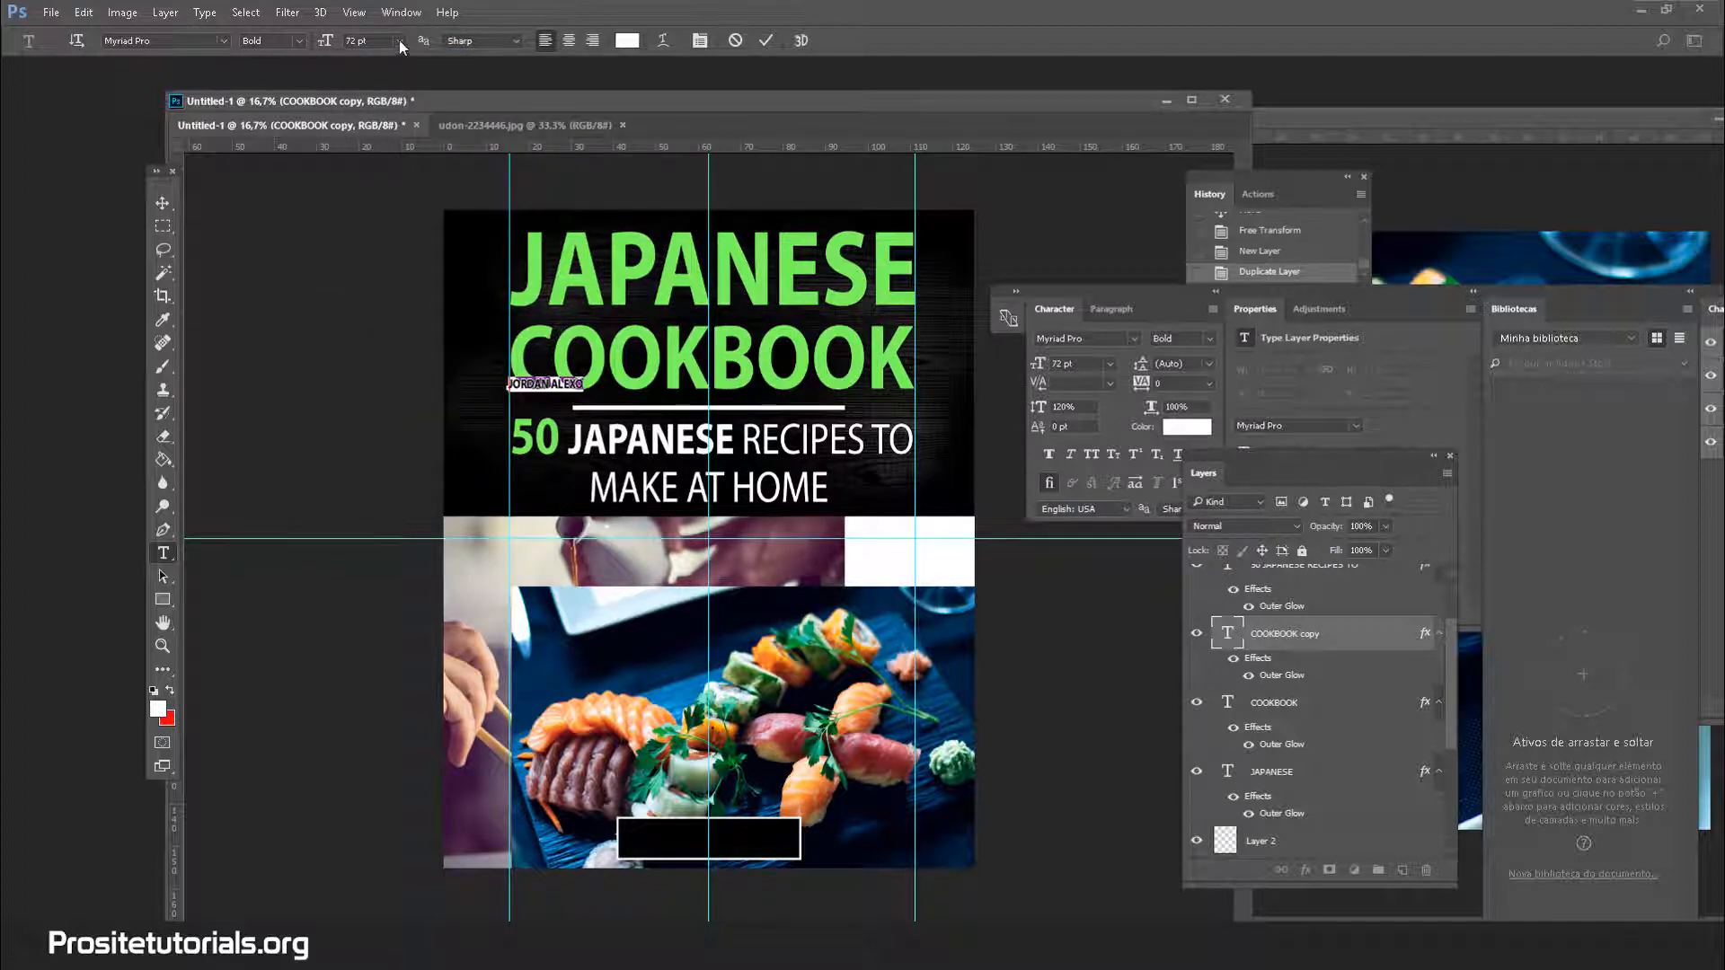
{"action": "type", "text": "15"}
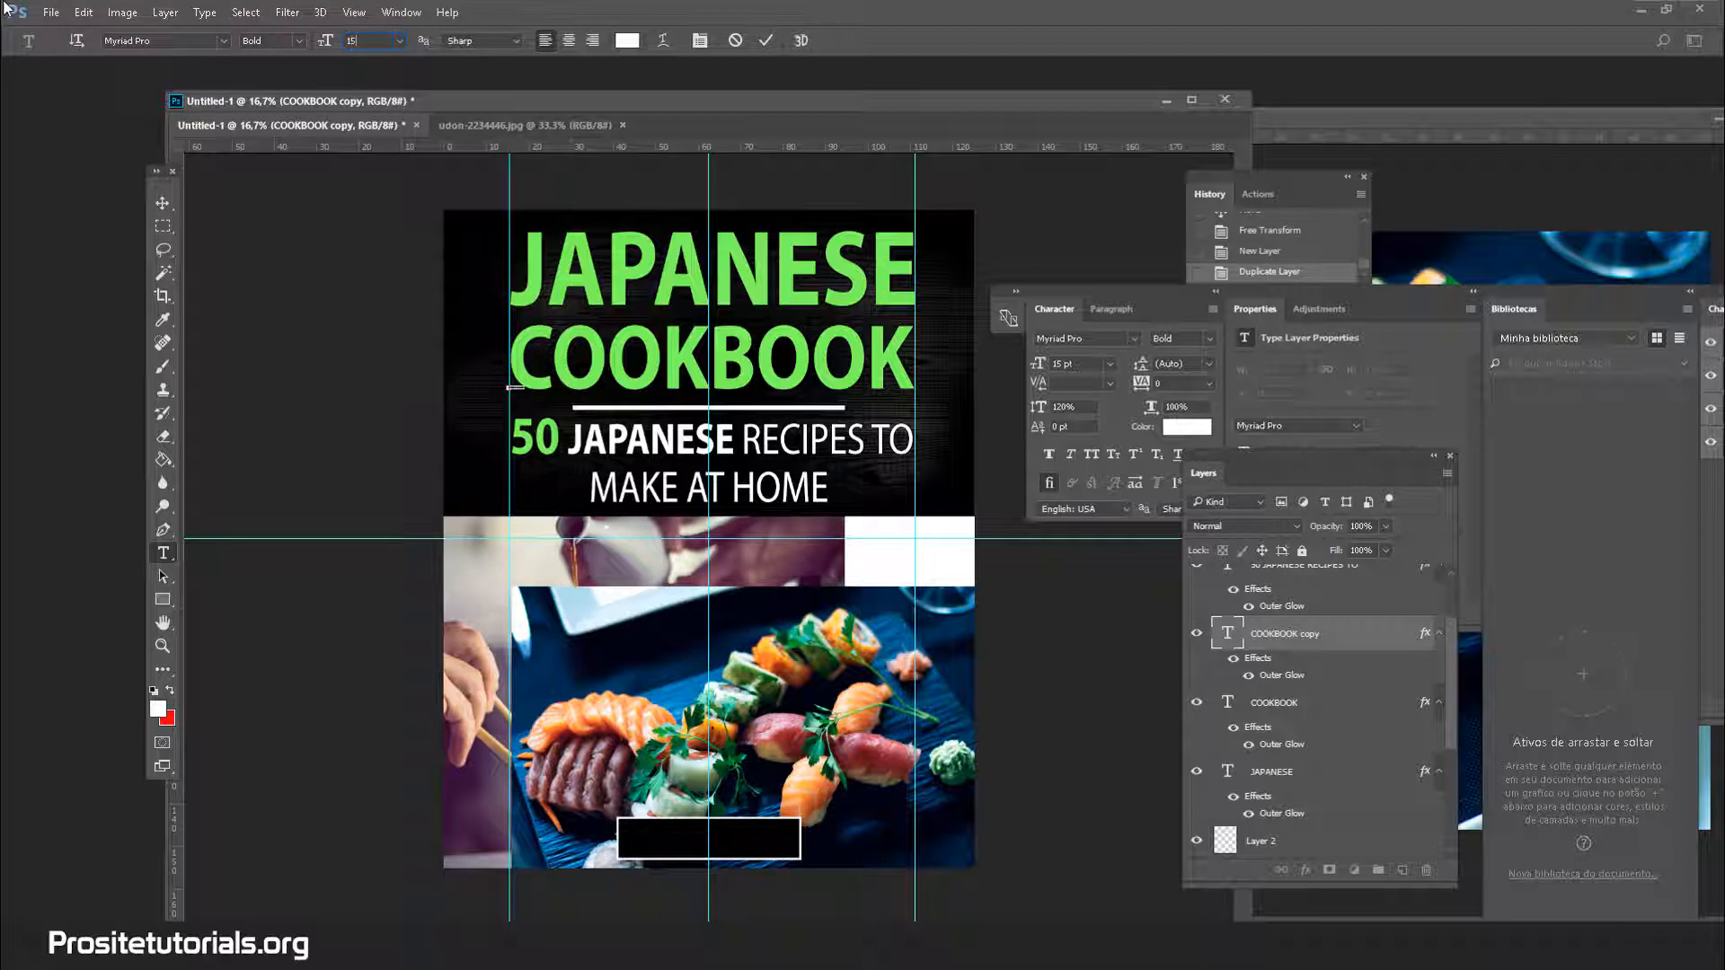
{"action": "type", "text": "0"}
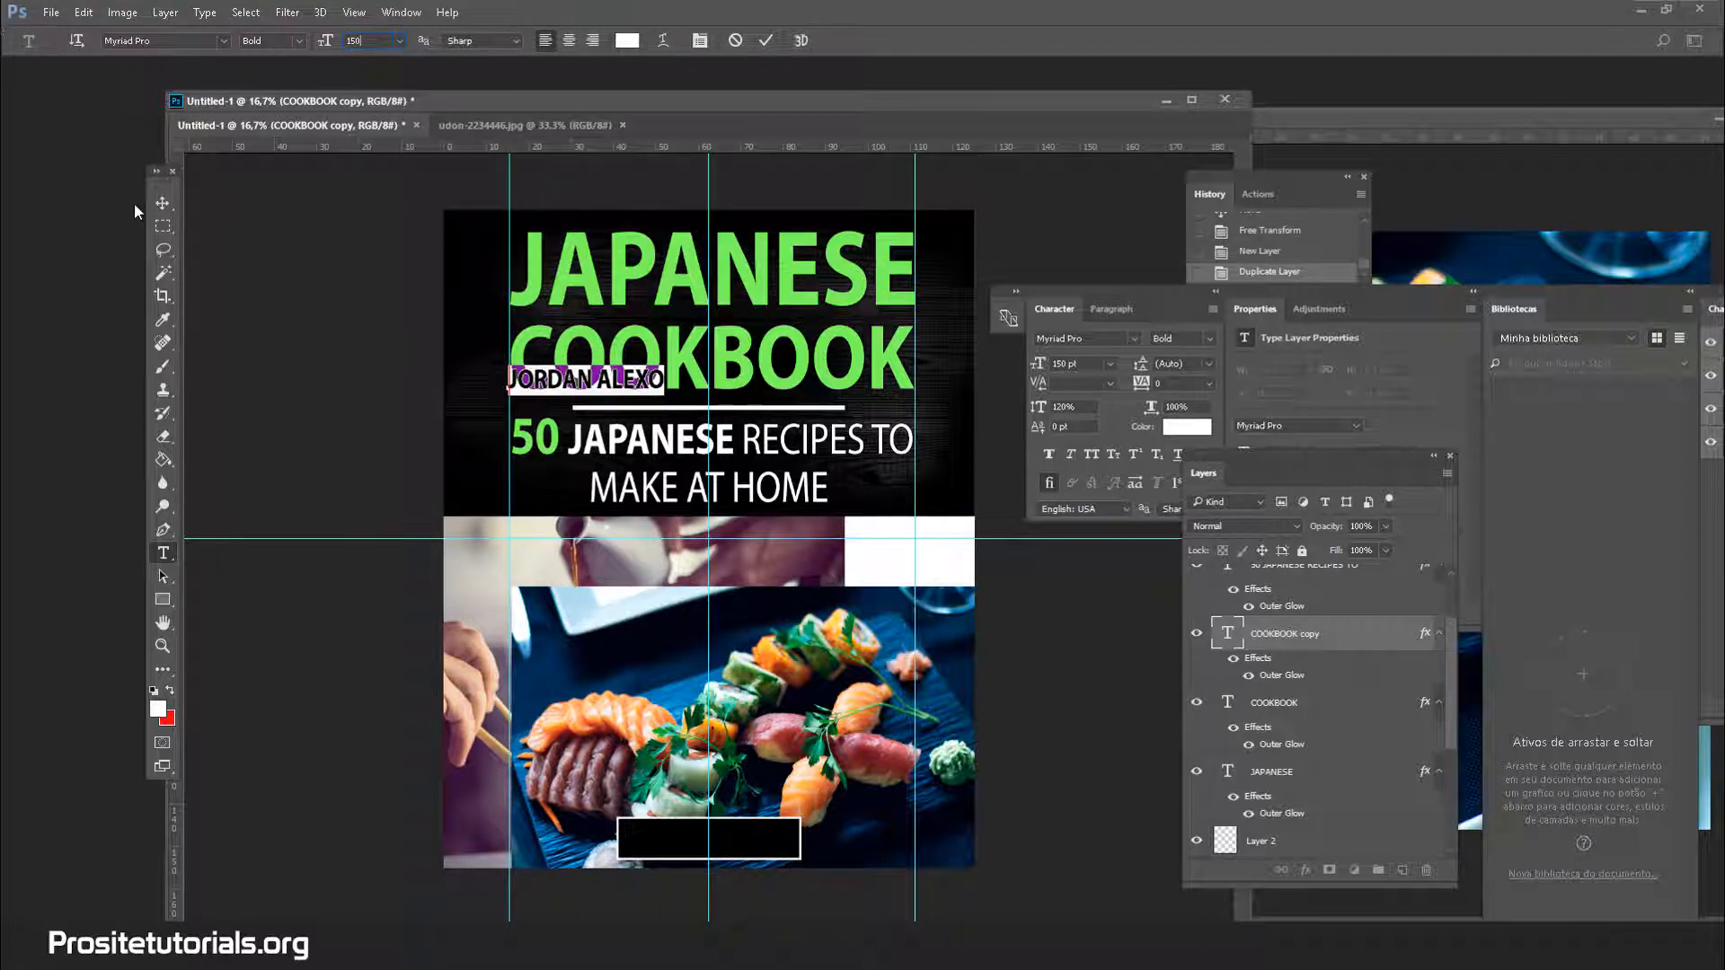
{"action": "left_click", "coordinate": [162, 203]}
{"action": "left_click_drag", "start_coordinate": [640, 382], "coordinate": [753, 842]}
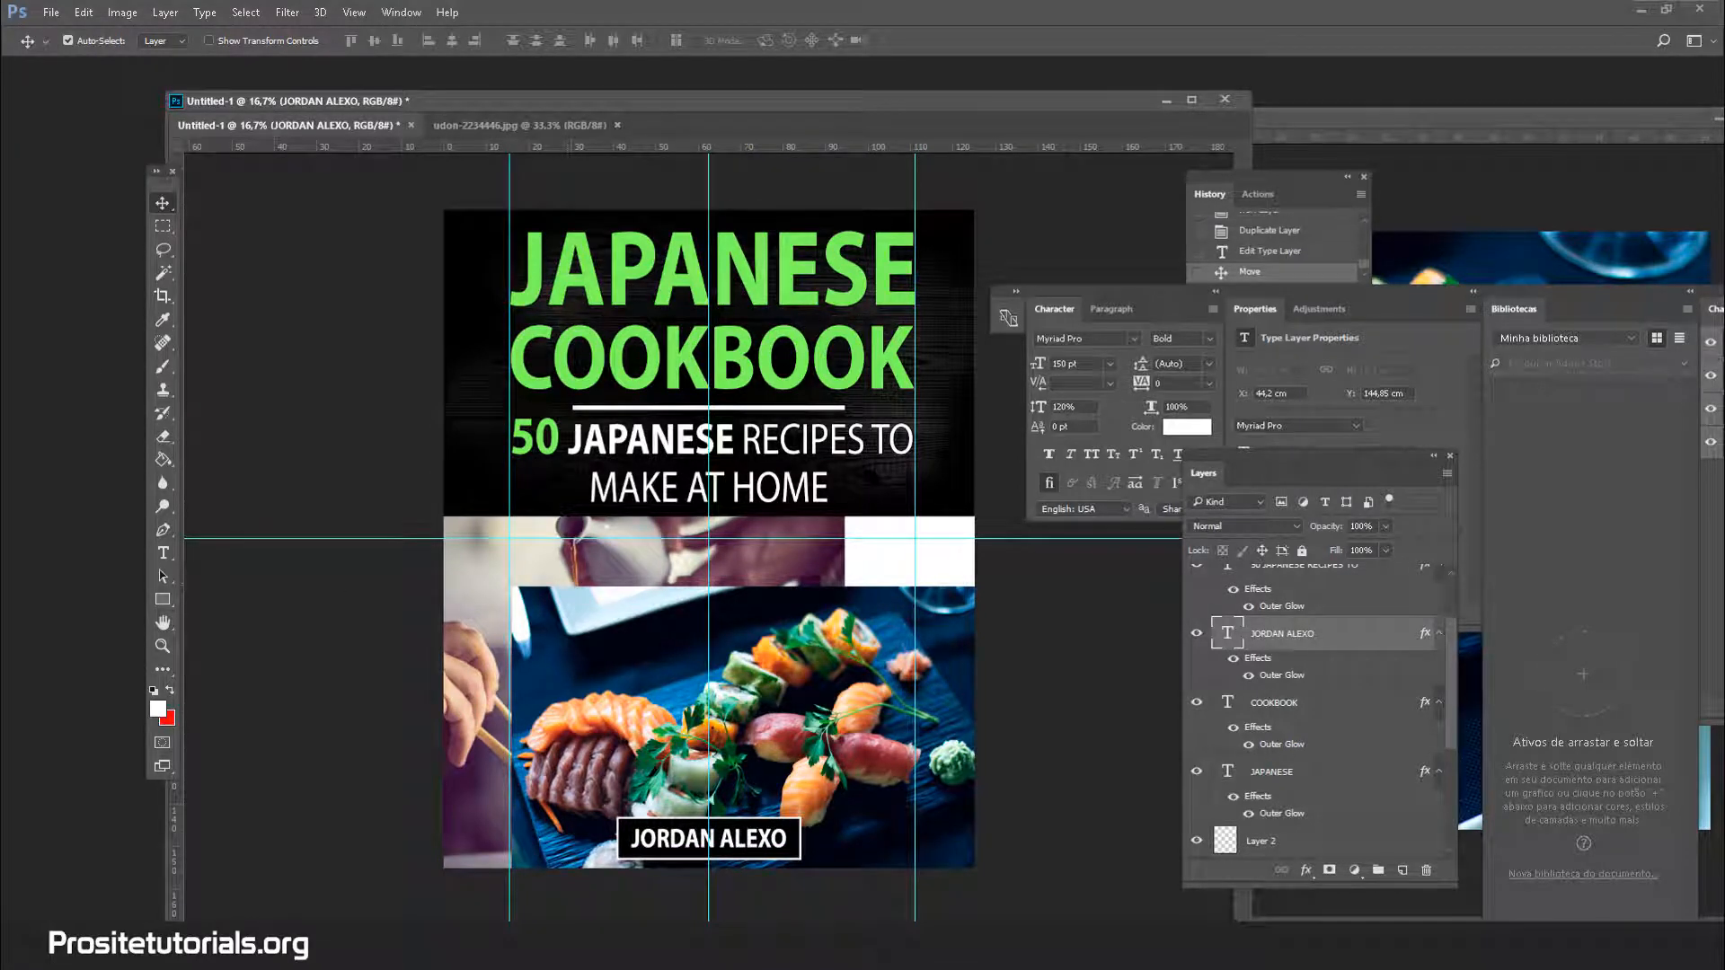
Select Layer 4, the sushi photo, after clearing a stray rectangular selection
{"action": "key", "text": "m"}
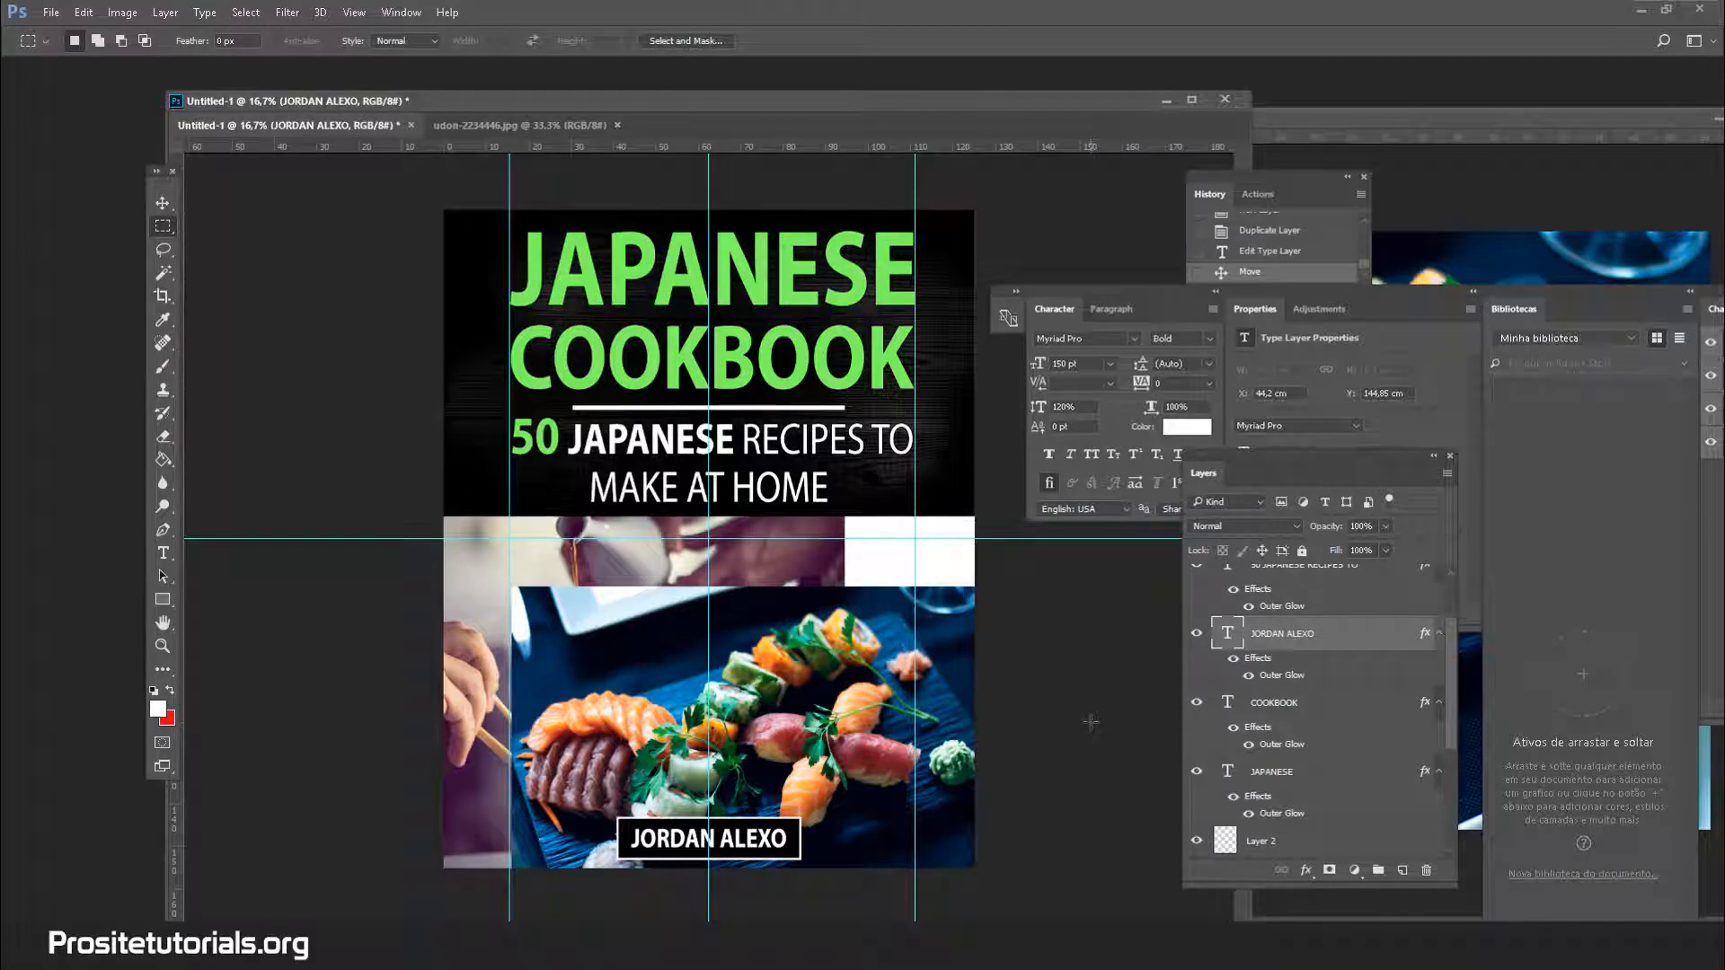
{"action": "scroll", "coordinate": [1348, 719], "scroll_direction": "down", "scroll_amount": 5}
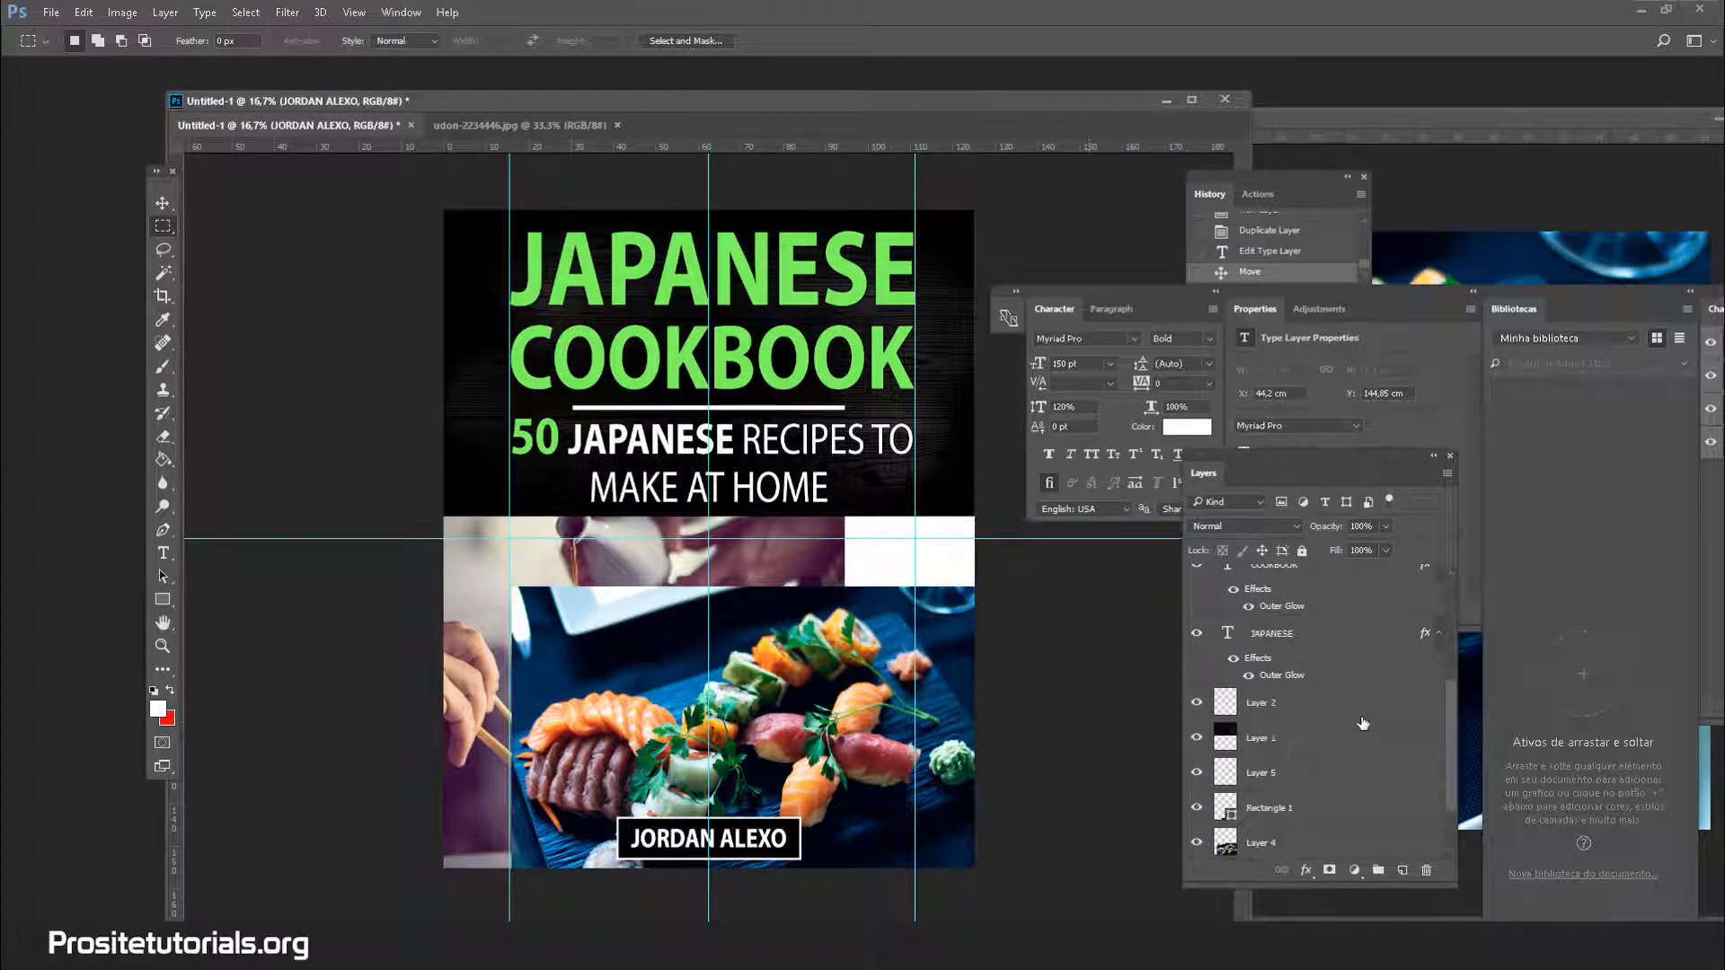
{"action": "left_click", "coordinate": [1312, 773]}
{"action": "left_click", "coordinate": [531, 125]}
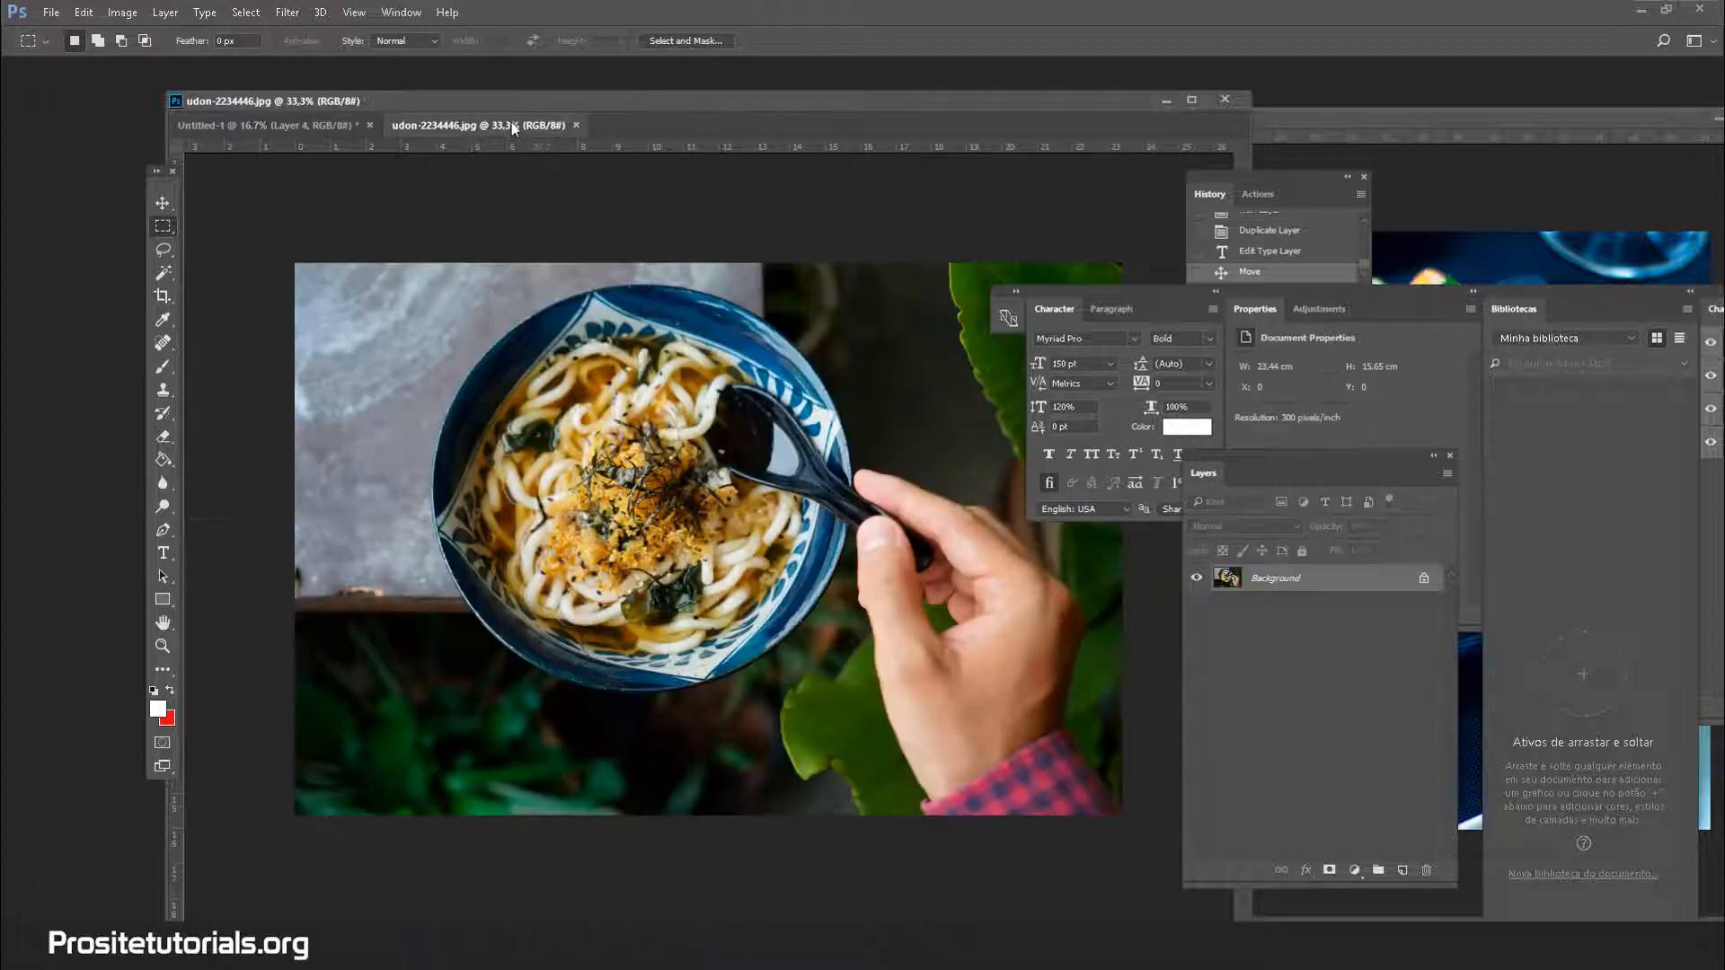
{"action": "left_click", "coordinate": [354, 125]}
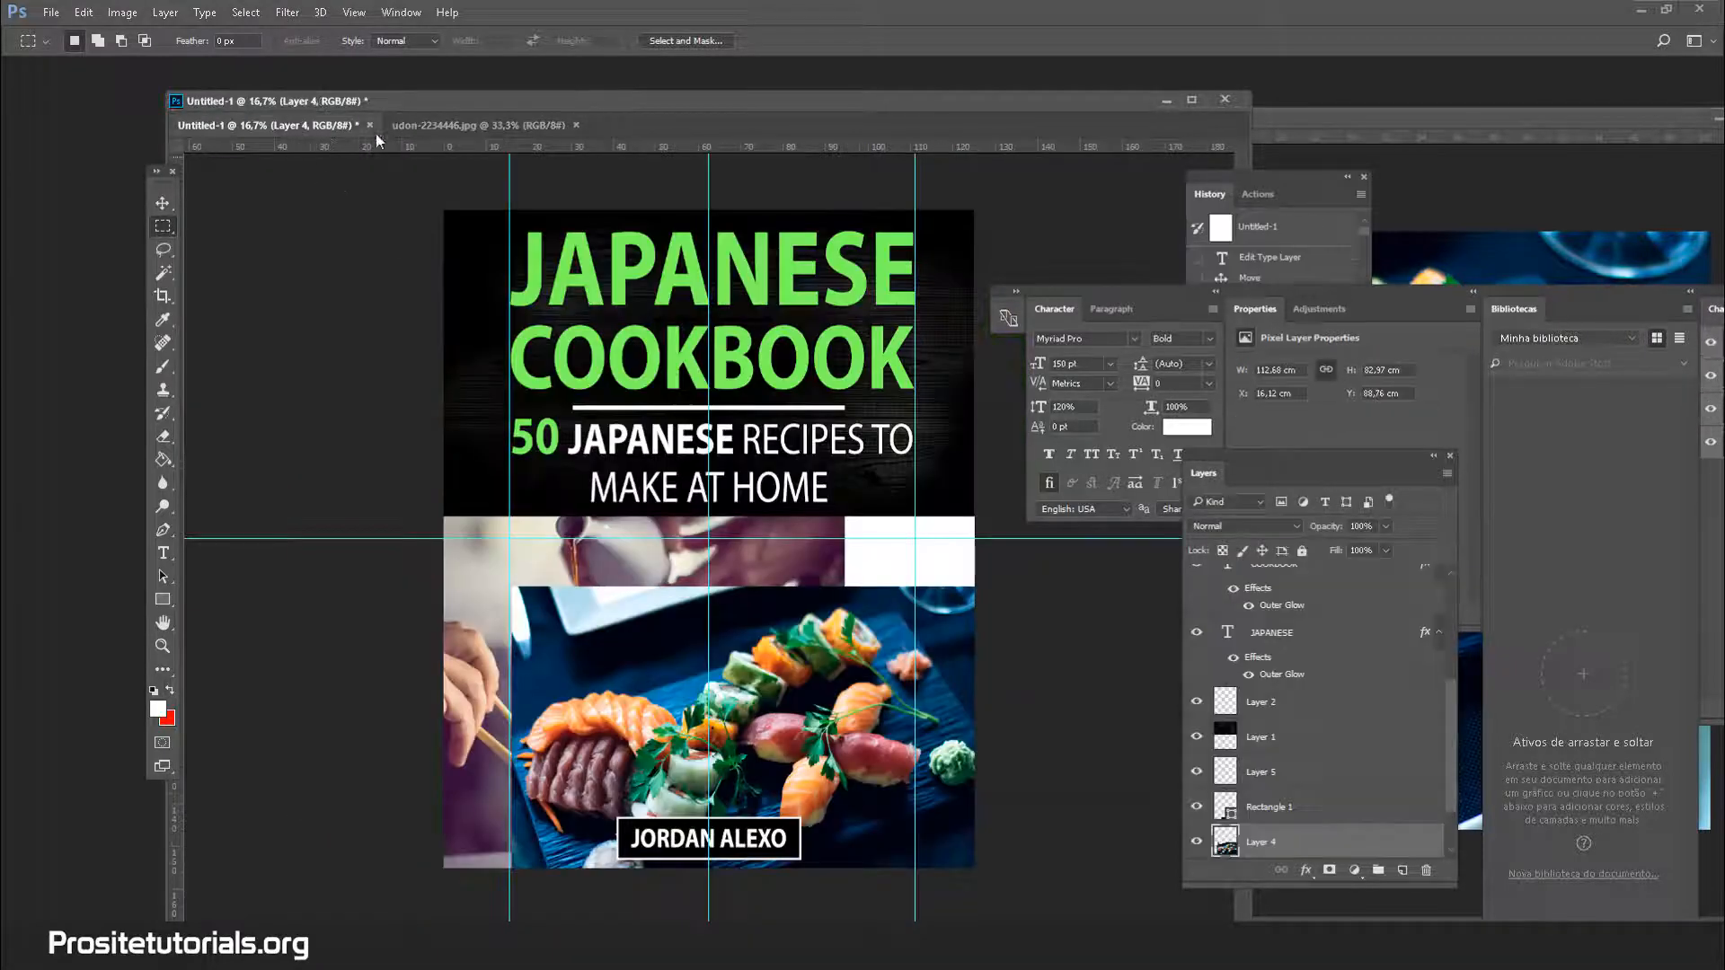
{"action": "left_click_drag", "start_coordinate": [643, 649], "coordinate": [655, 613]}
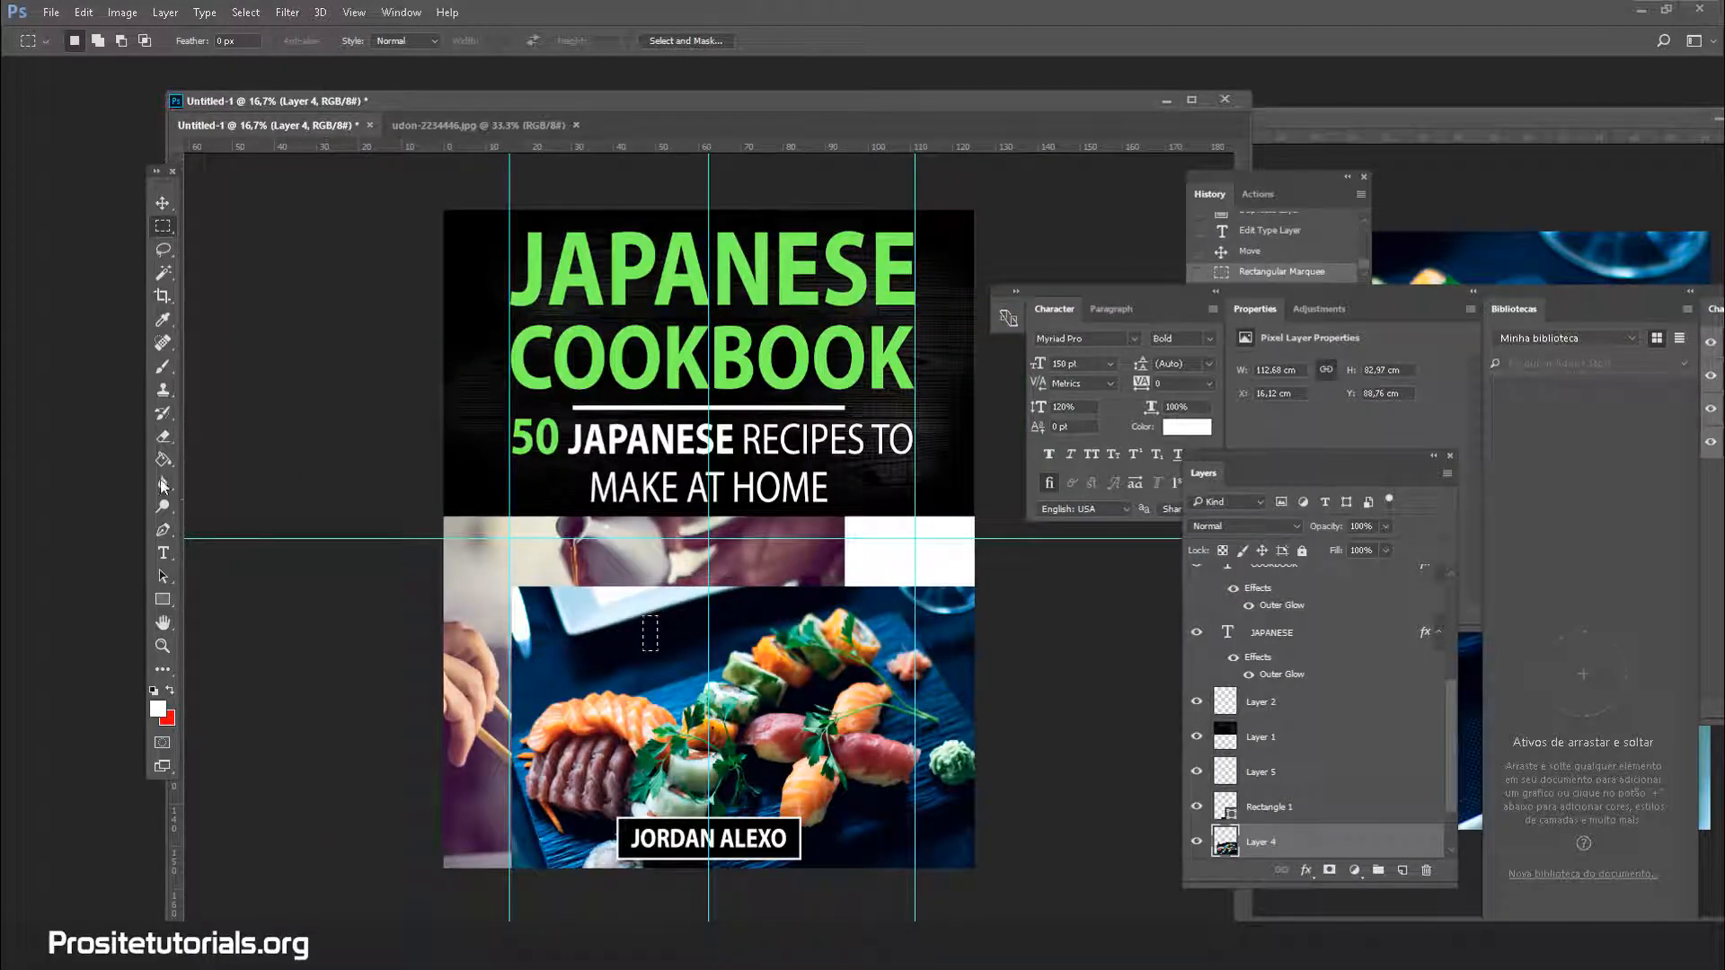
{"action": "left_click", "coordinate": [309, 561]}
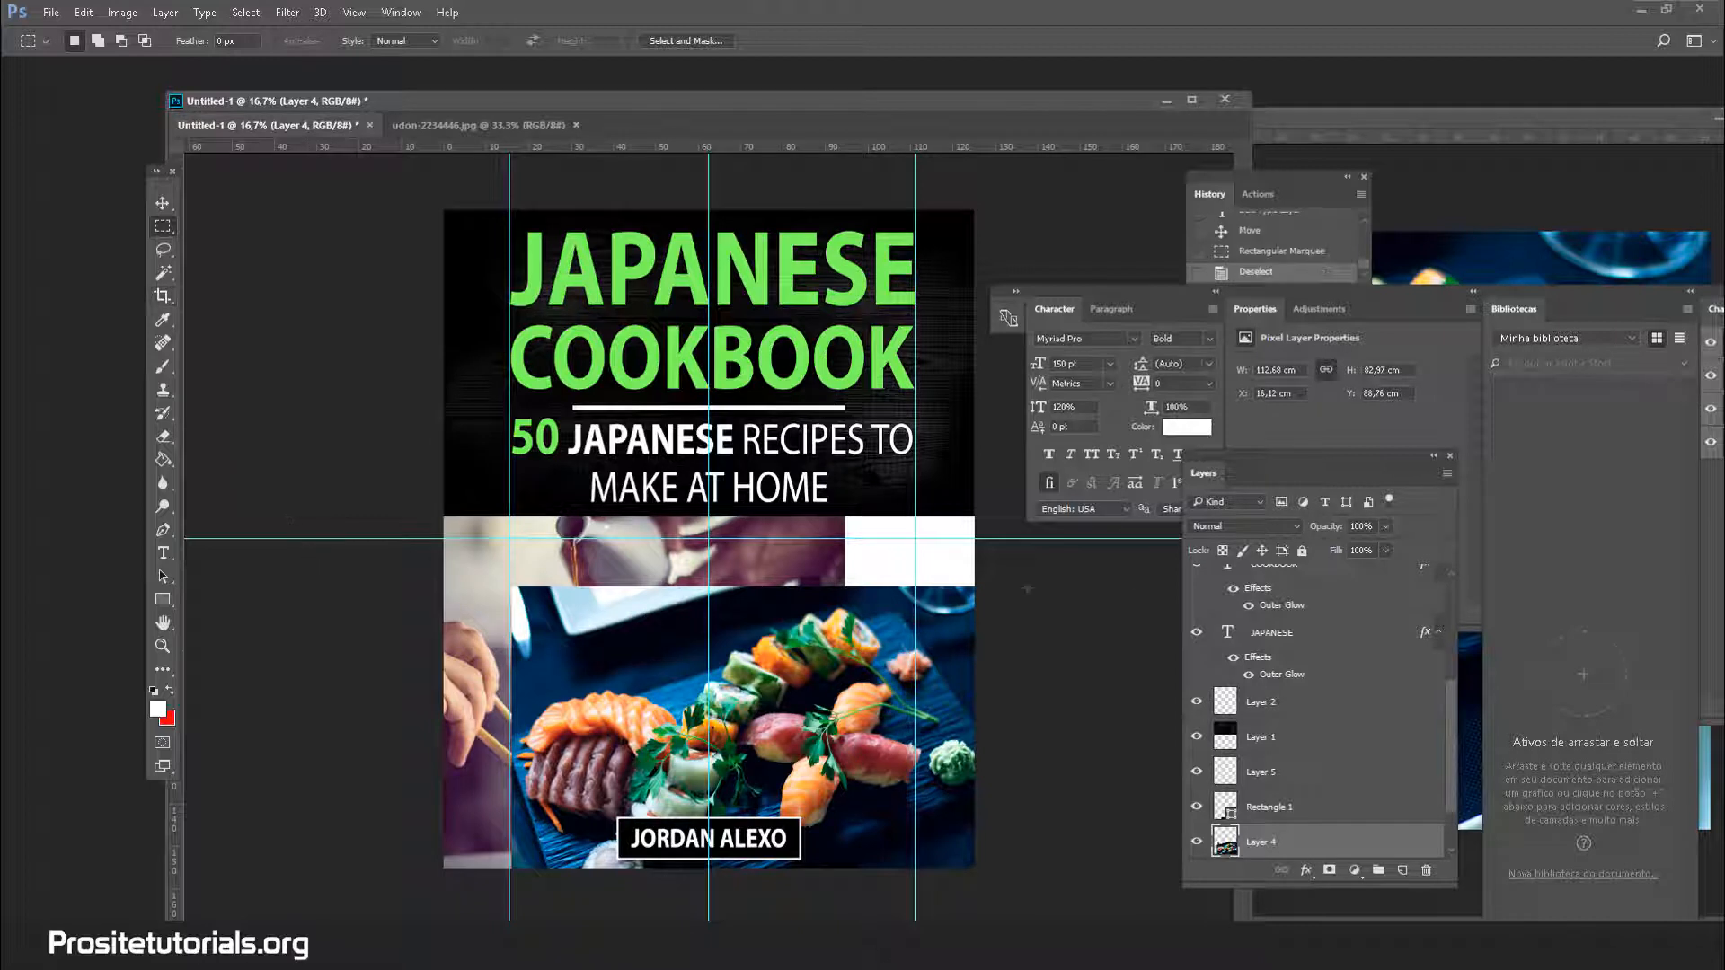
{"action": "scroll", "coordinate": [1252, 765], "scroll_direction": "down", "scroll_amount": 2}
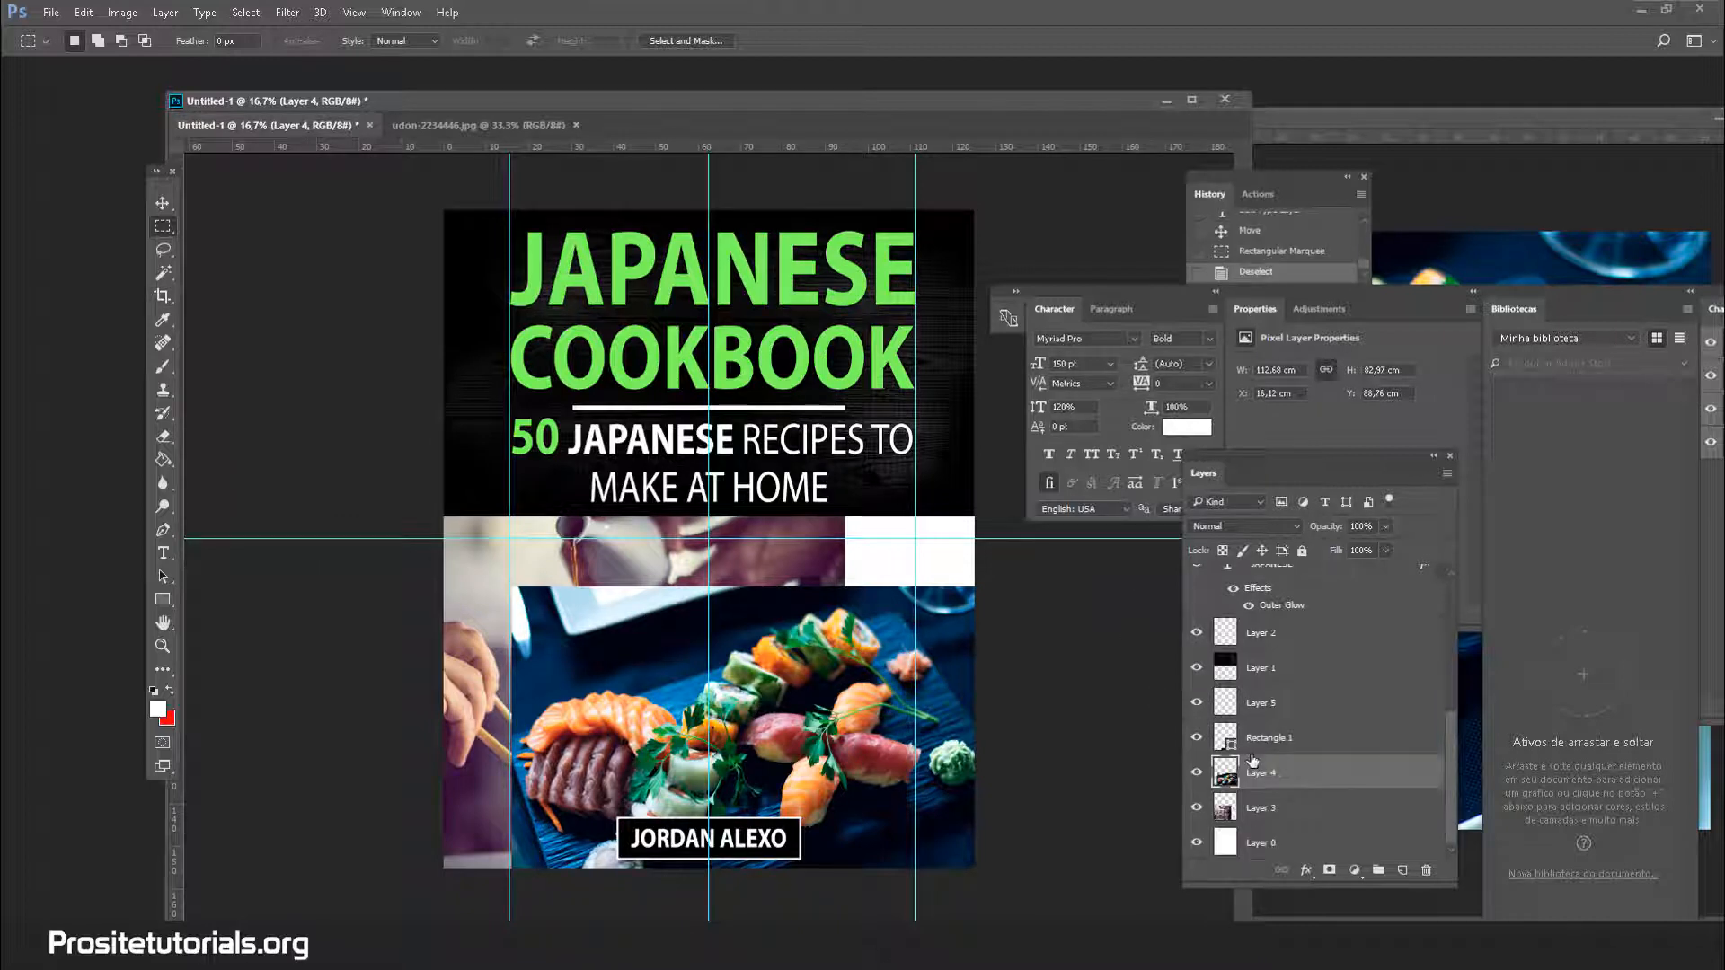
{"action": "left_click", "coordinate": [1282, 808]}
{"action": "left_click", "coordinate": [1297, 783]}
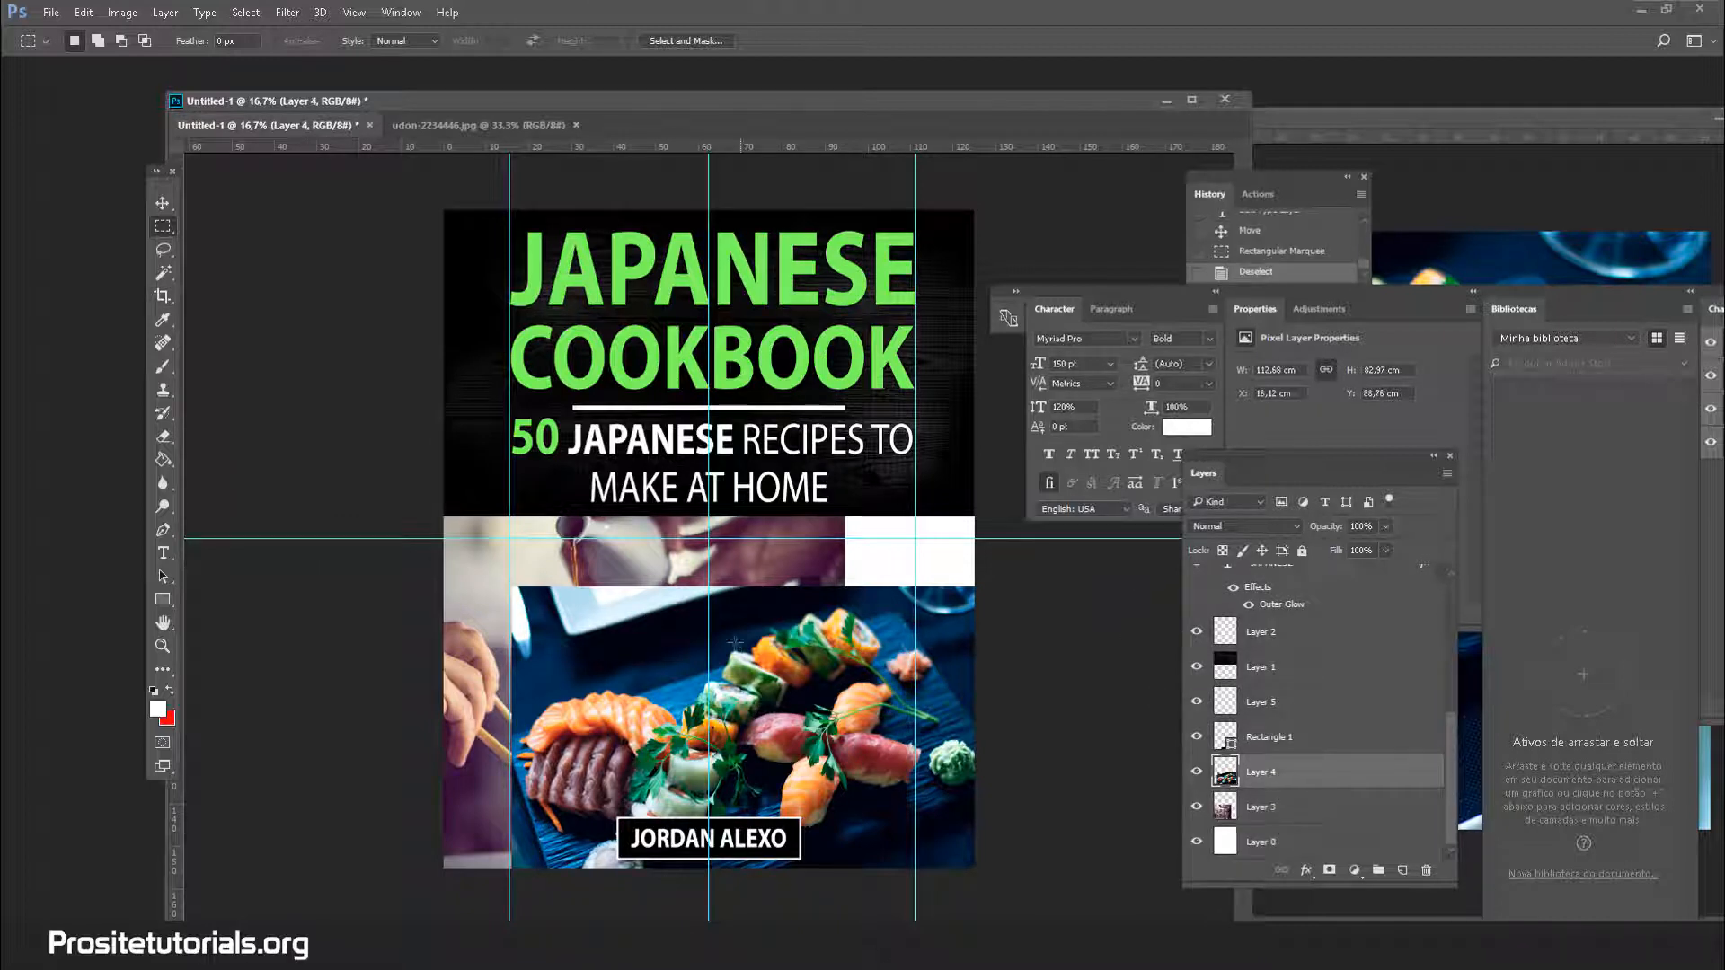
Move the sushi photo up and right, scale it to about 112%, and apply
{"action": "left_click", "coordinate": [162, 203]}
{"action": "left_click_drag", "start_coordinate": [611, 719], "coordinate": [666, 644]}
{"action": "key", "text": "ctrl+t"}
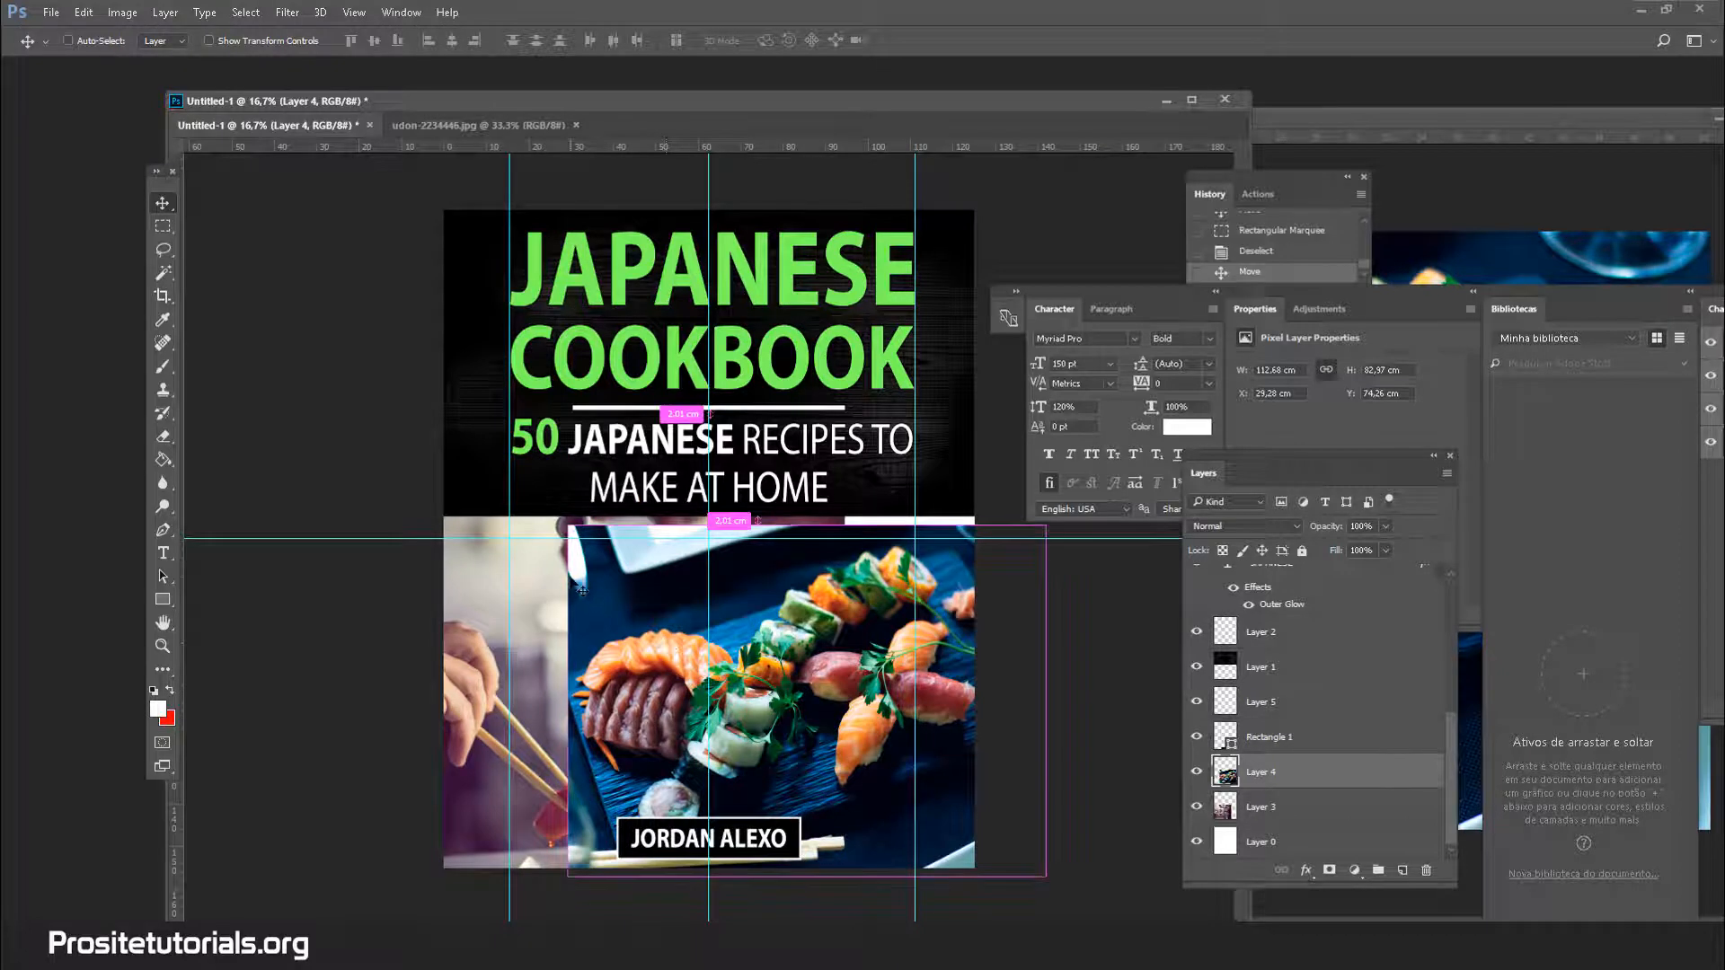
{"action": "left_click_drag", "start_coordinate": [567, 525], "coordinate": [539, 504]}
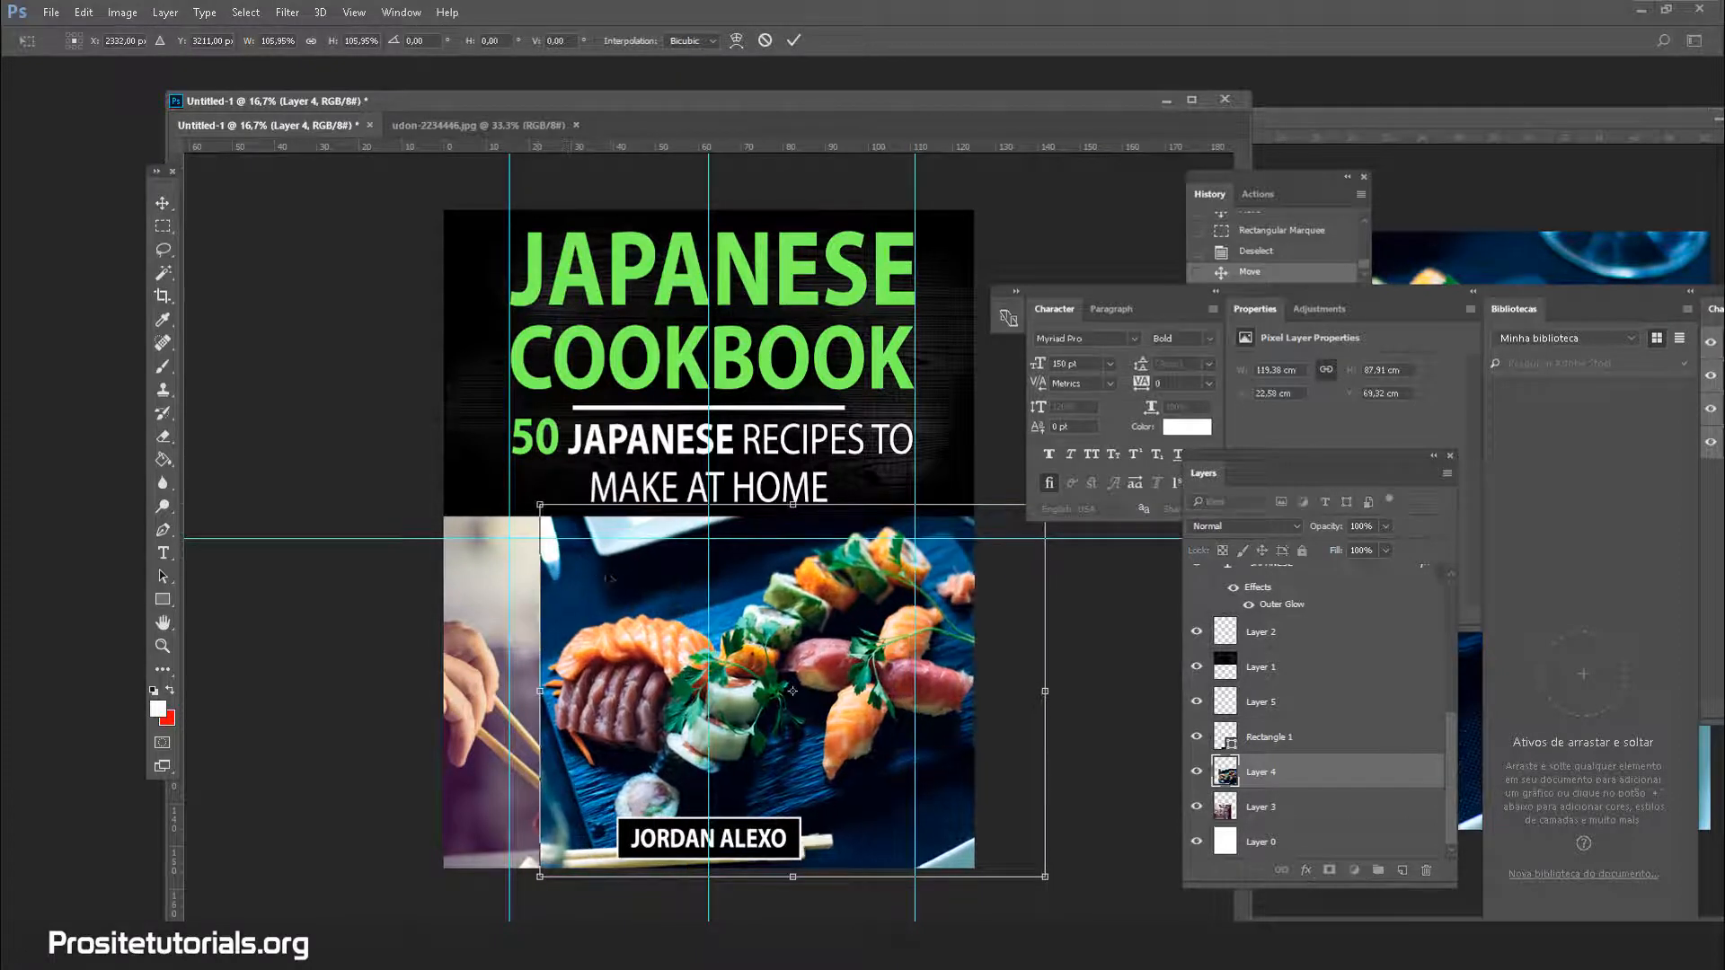
{"action": "left_click_drag", "start_coordinate": [630, 580], "coordinate": [515, 587]}
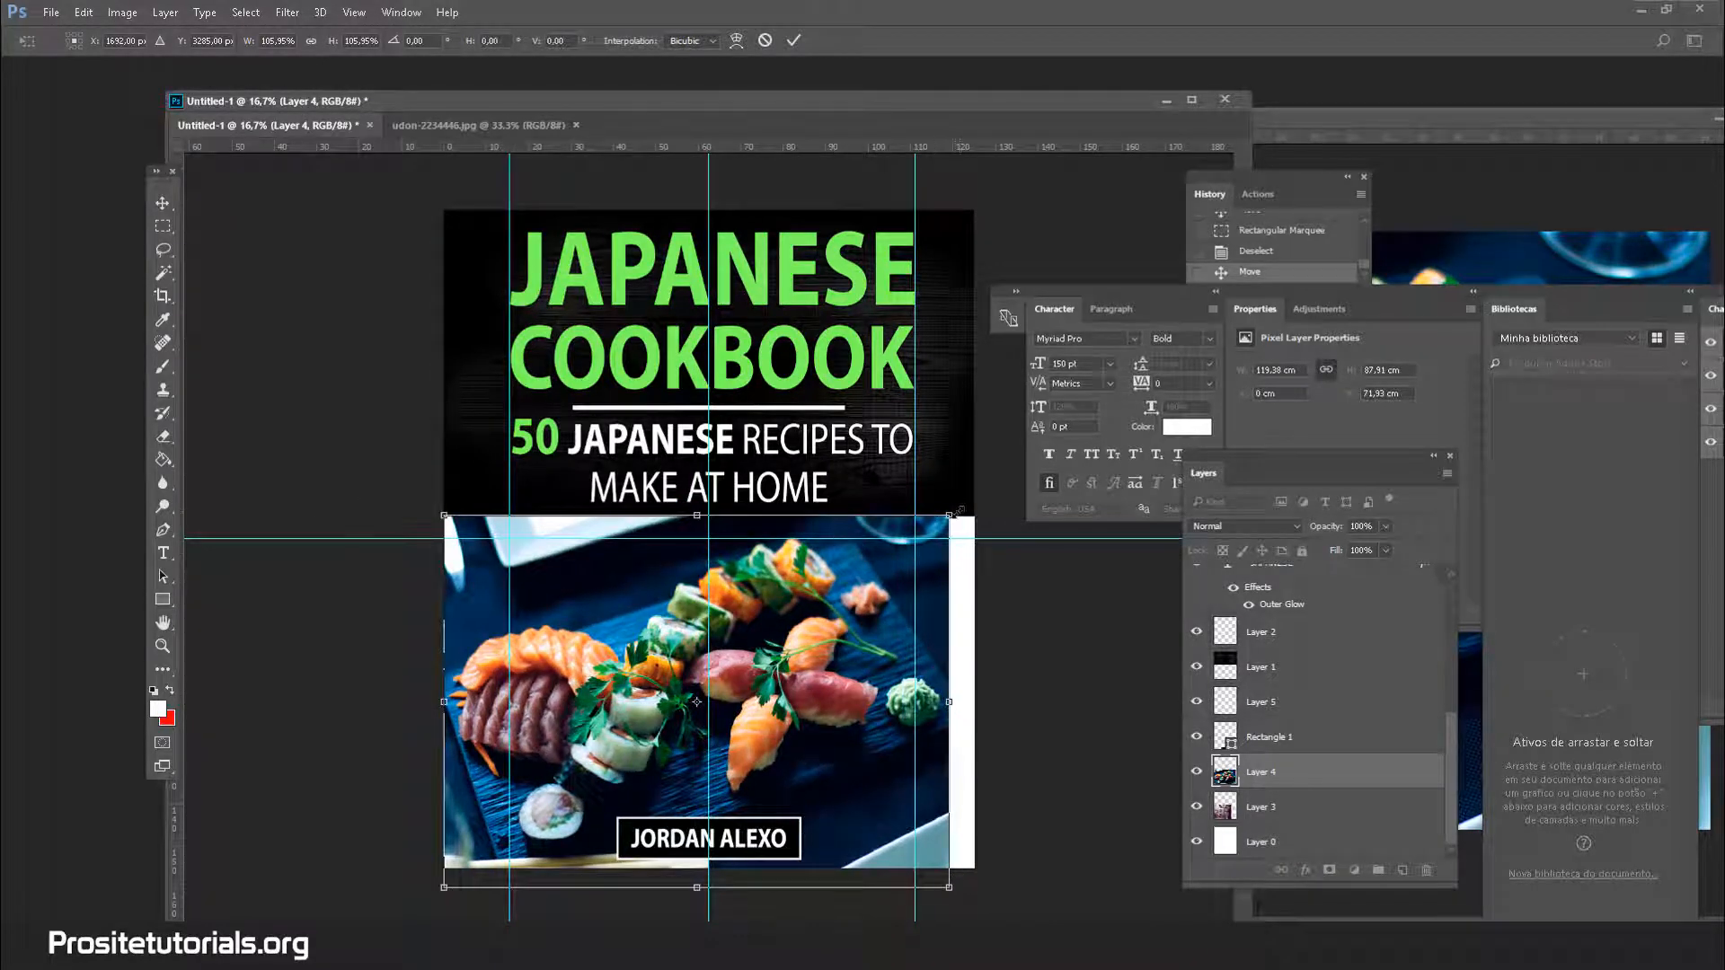
{"action": "left_click_drag", "start_coordinate": [956, 511], "coordinate": [982, 492]}
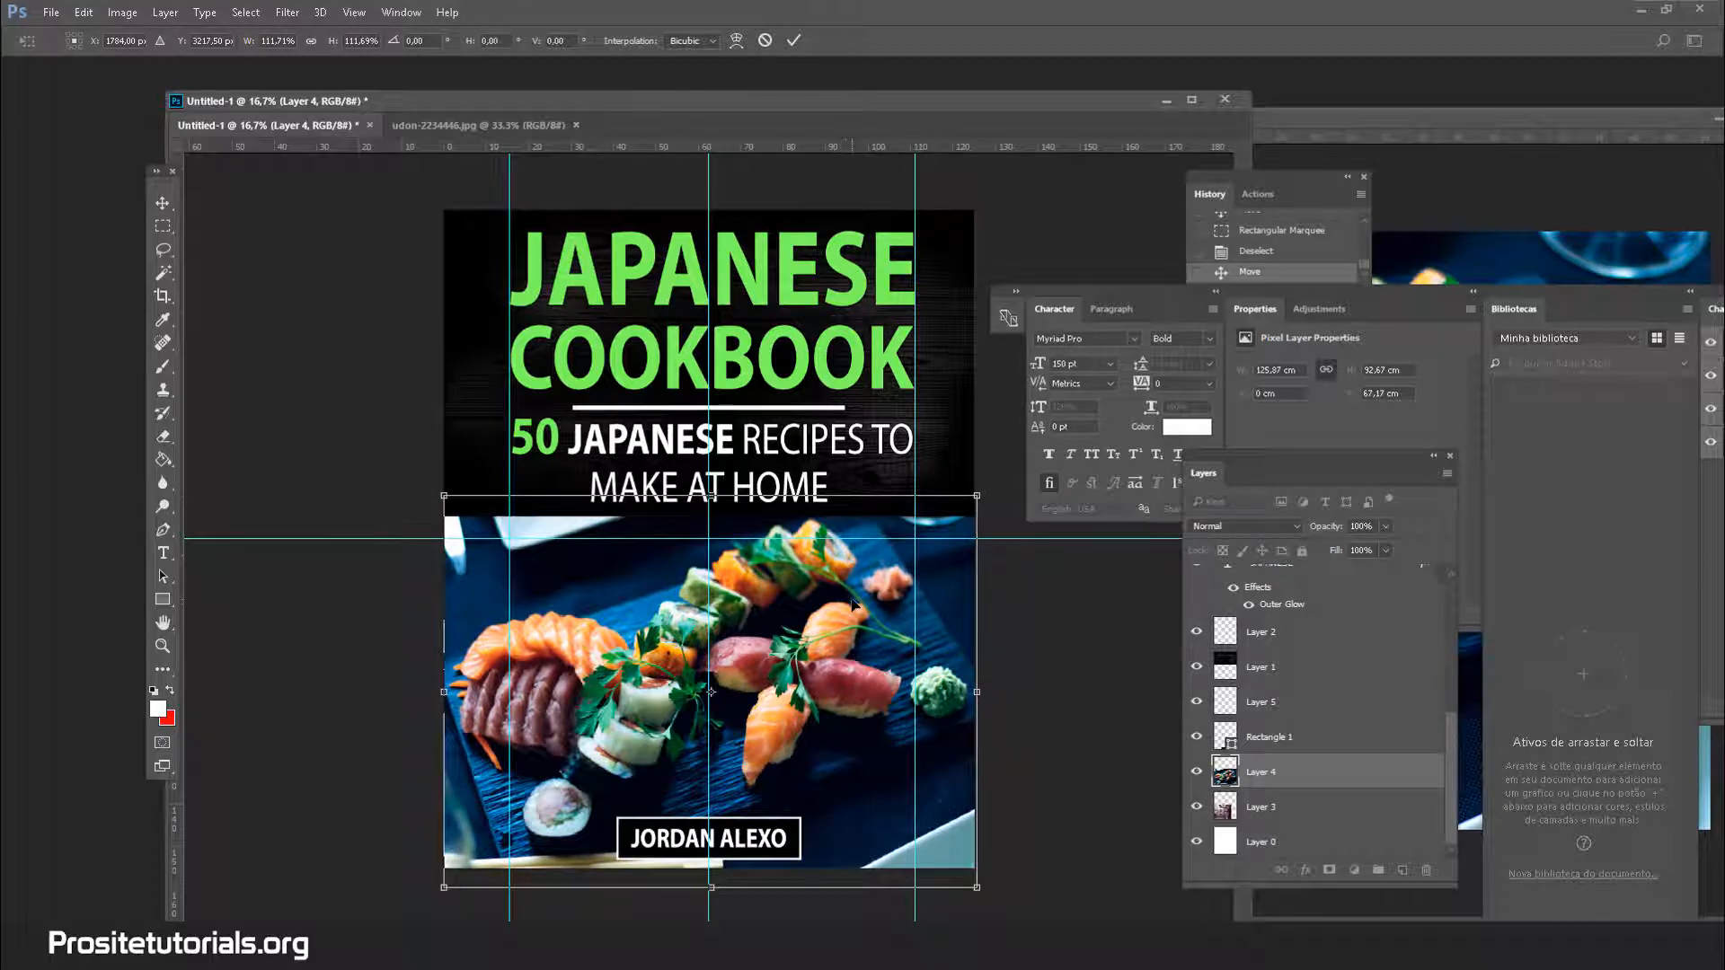
{"action": "key", "text": "Return"}
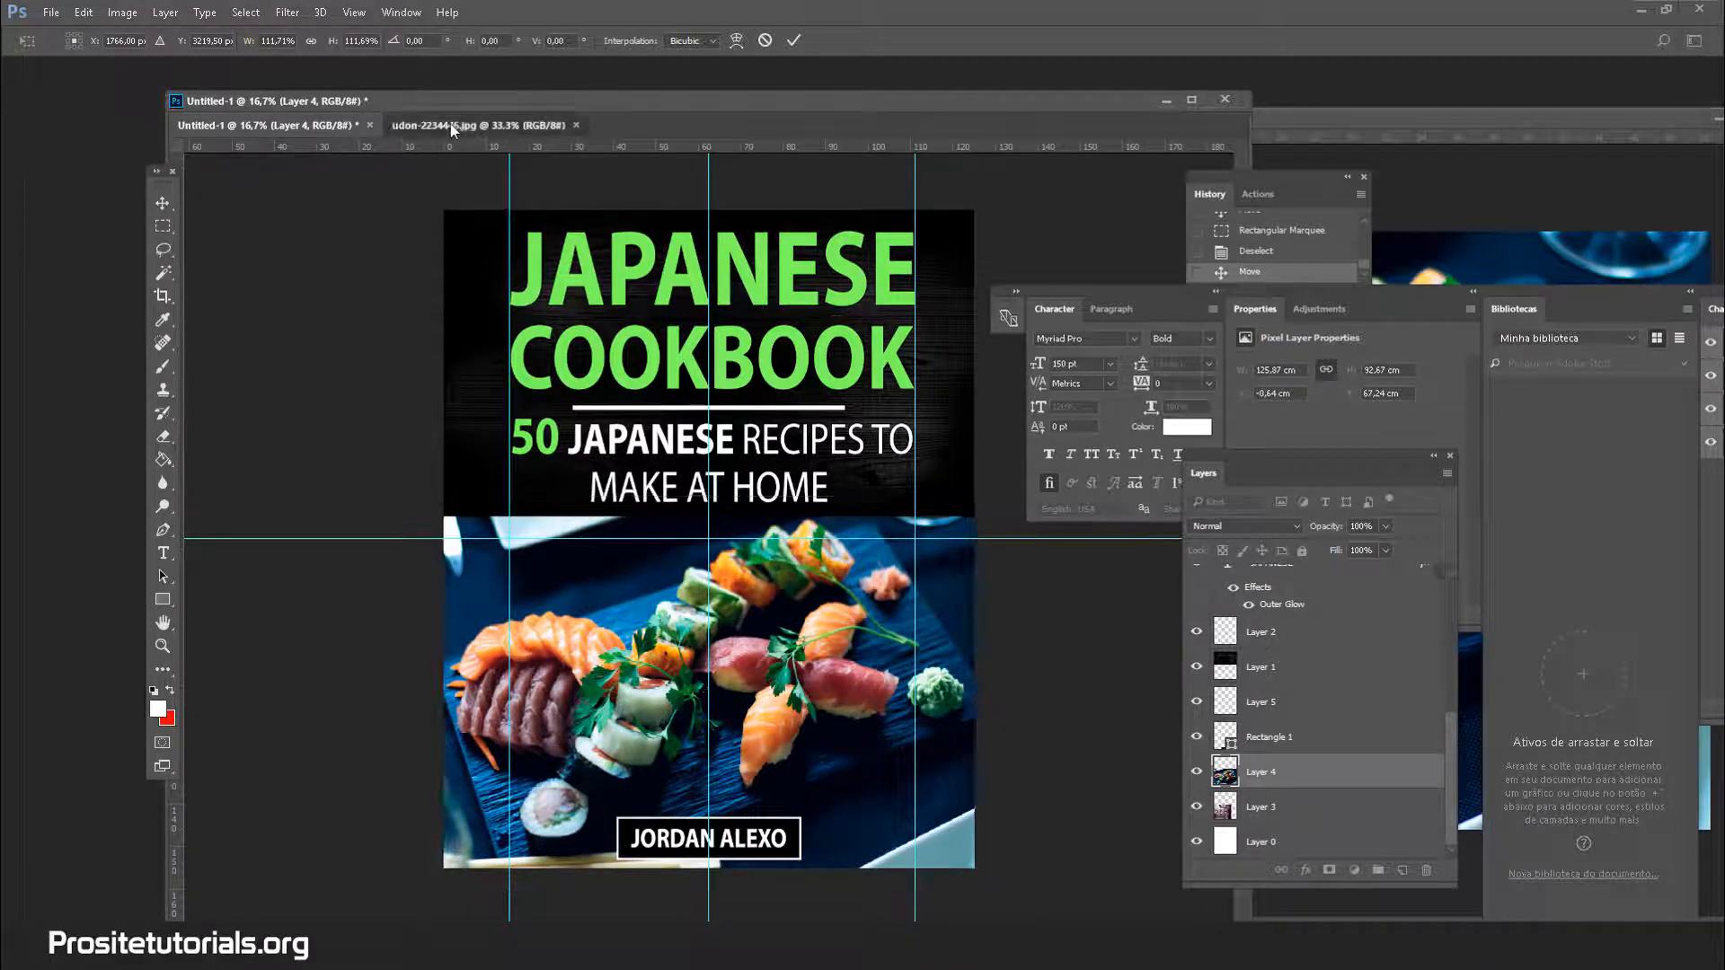
Copy the udon photo layer into the cover and move it down into the lower half
{"action": "left_click", "coordinate": [450, 126]}
{"action": "left_click_drag", "start_coordinate": [530, 361], "coordinate": [307, 182]}
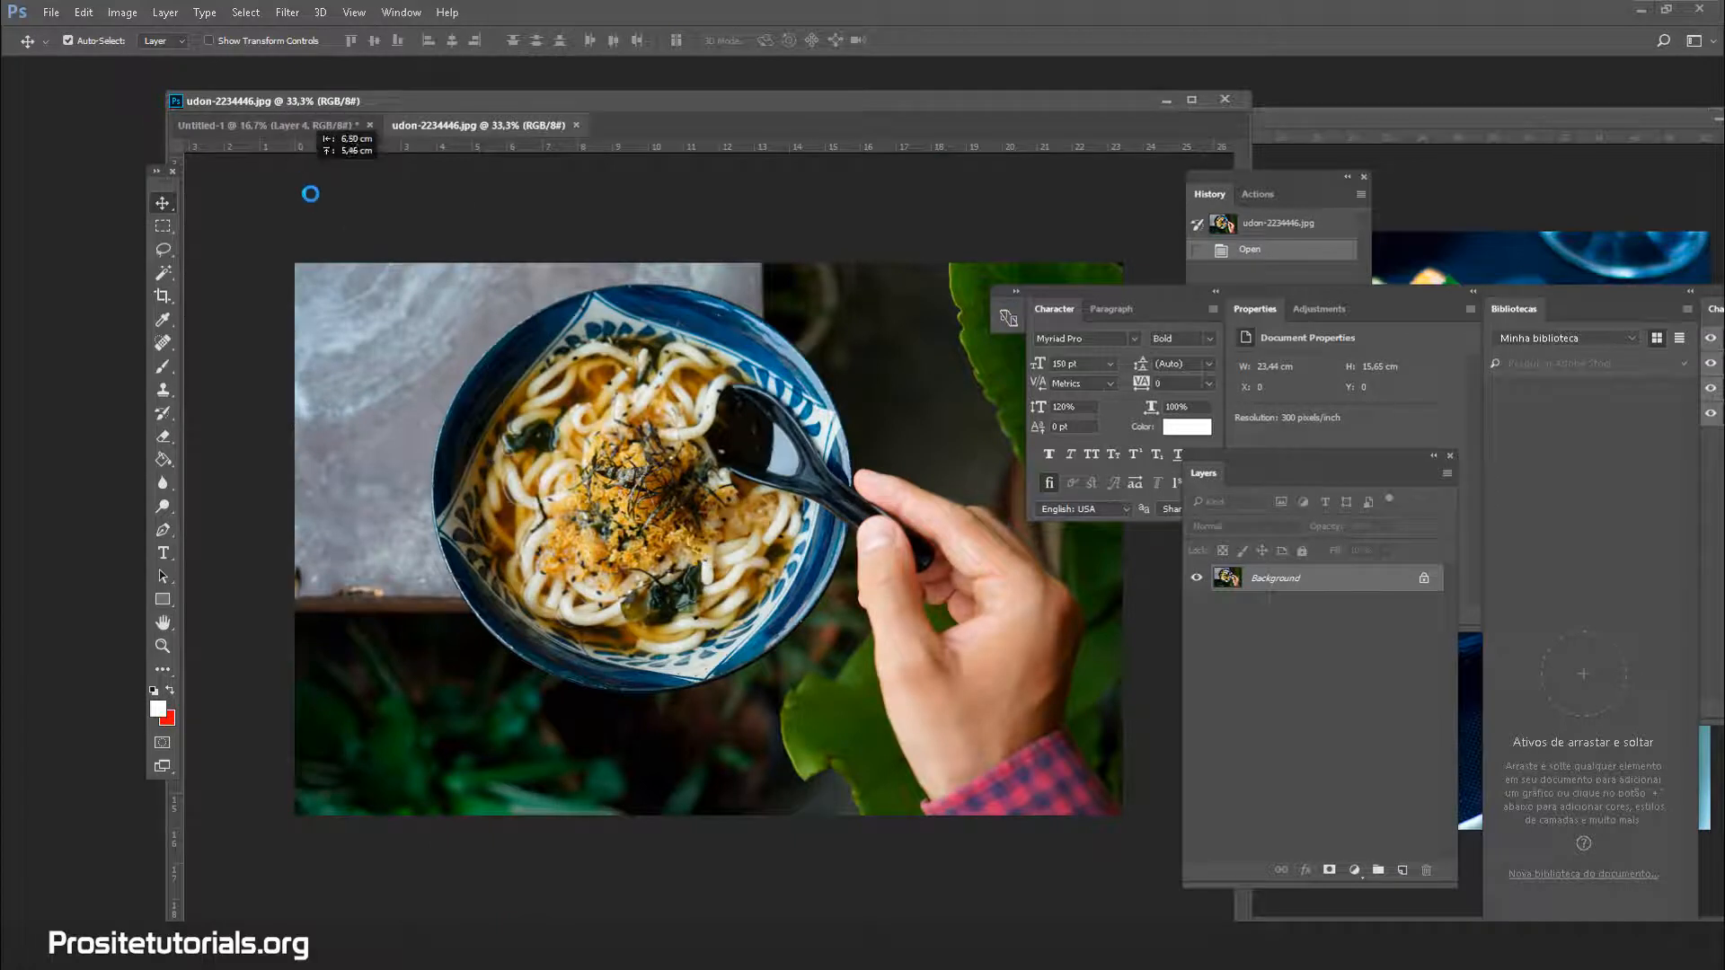
{"action": "left_click", "coordinate": [1055, 401]}
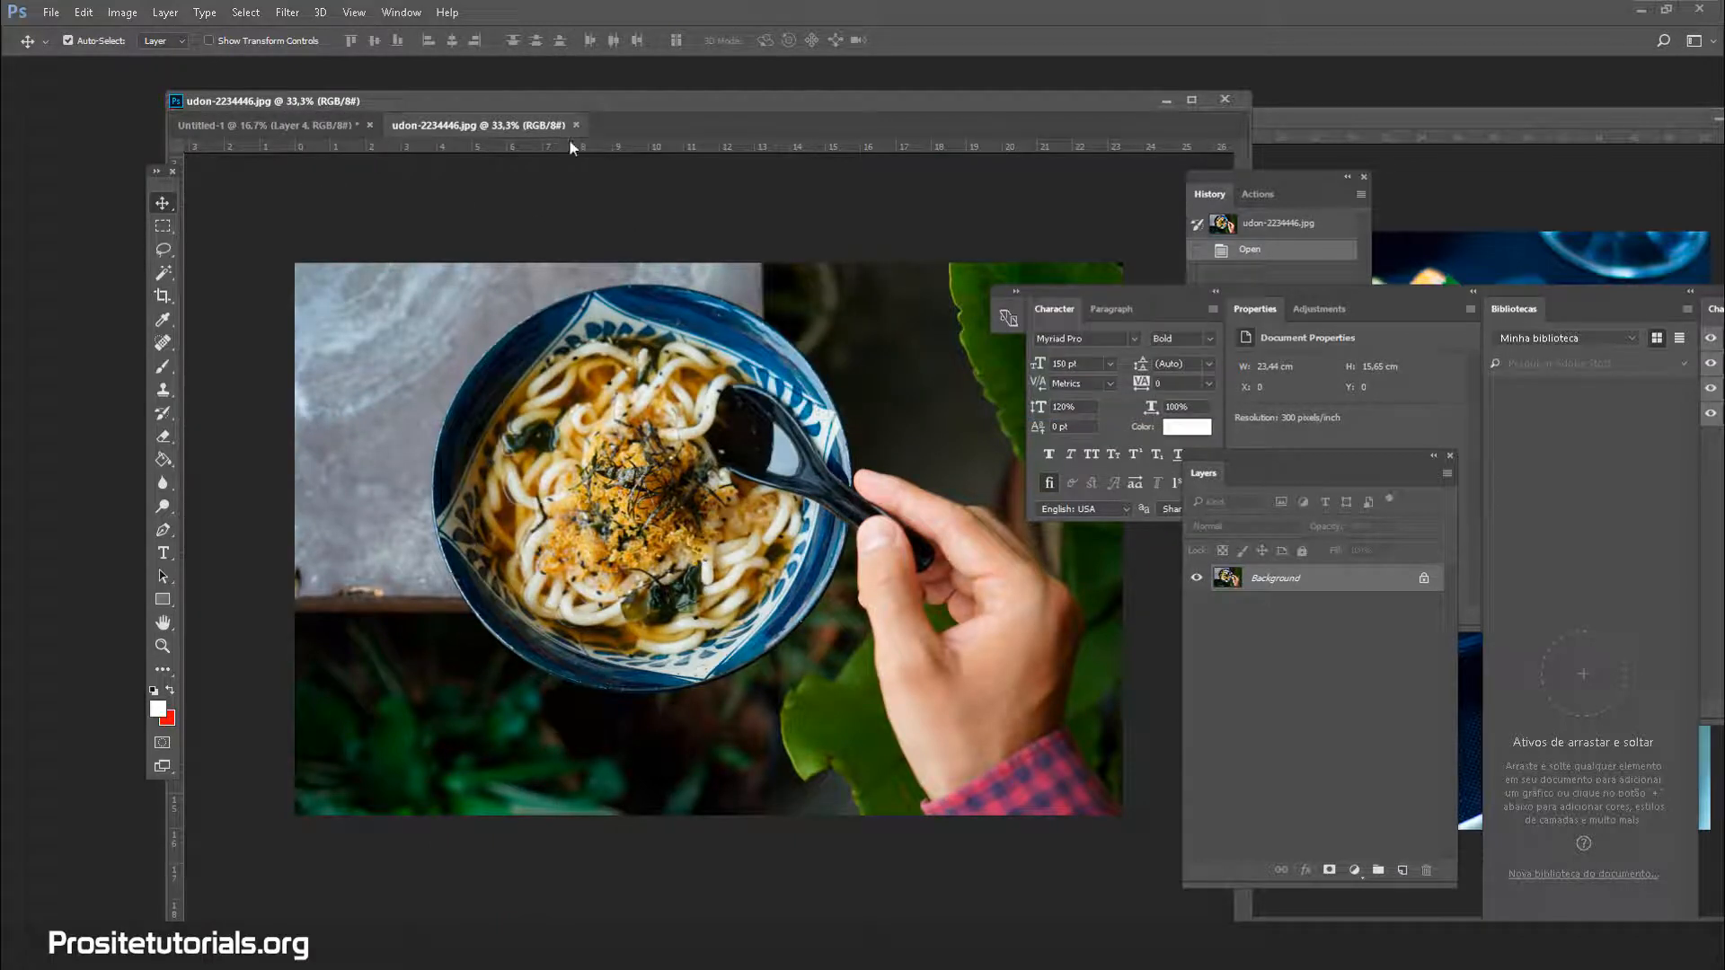
{"action": "left_click_drag", "start_coordinate": [539, 127], "coordinate": [746, 250]}
{"action": "left_click_drag", "start_coordinate": [1231, 578], "coordinate": [432, 592]}
{"action": "left_click_drag", "start_coordinate": [588, 568], "coordinate": [591, 662]}
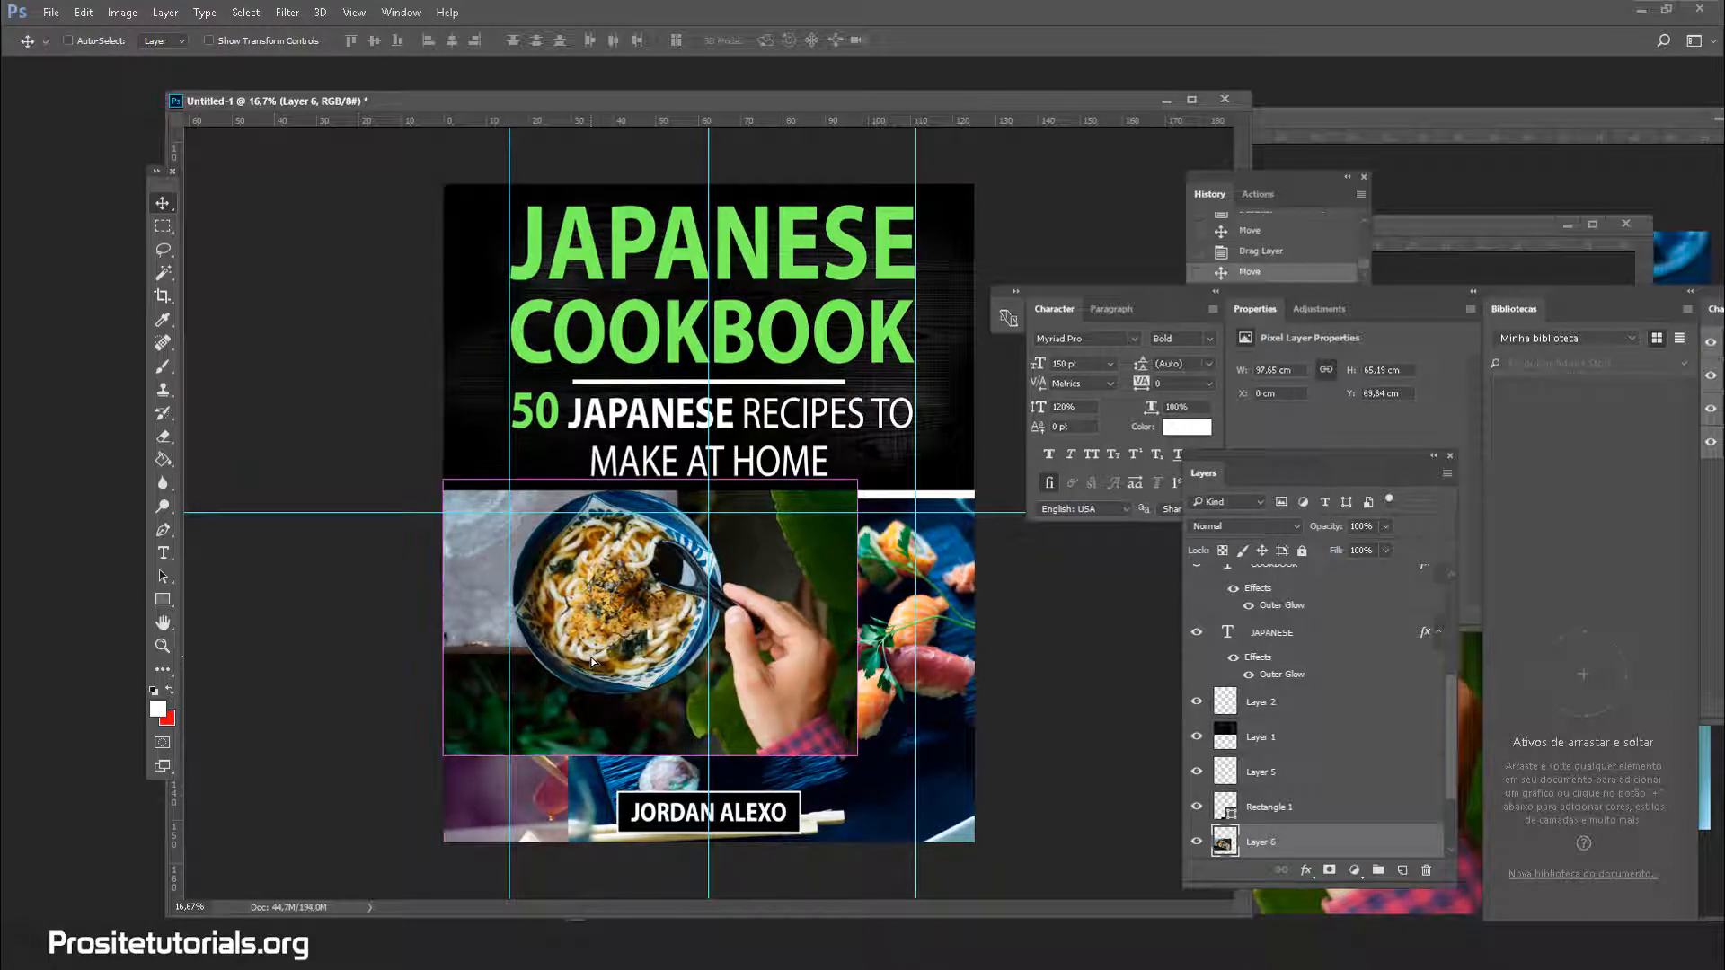
Scale the udon photo up to about 127% across the lower cover and apply
{"action": "key", "text": "ctrl+t"}
{"action": "left_click_drag", "start_coordinate": [858, 755], "coordinate": [908, 764]}
{"action": "left_click_drag", "start_coordinate": [813, 669], "coordinate": [813, 730]}
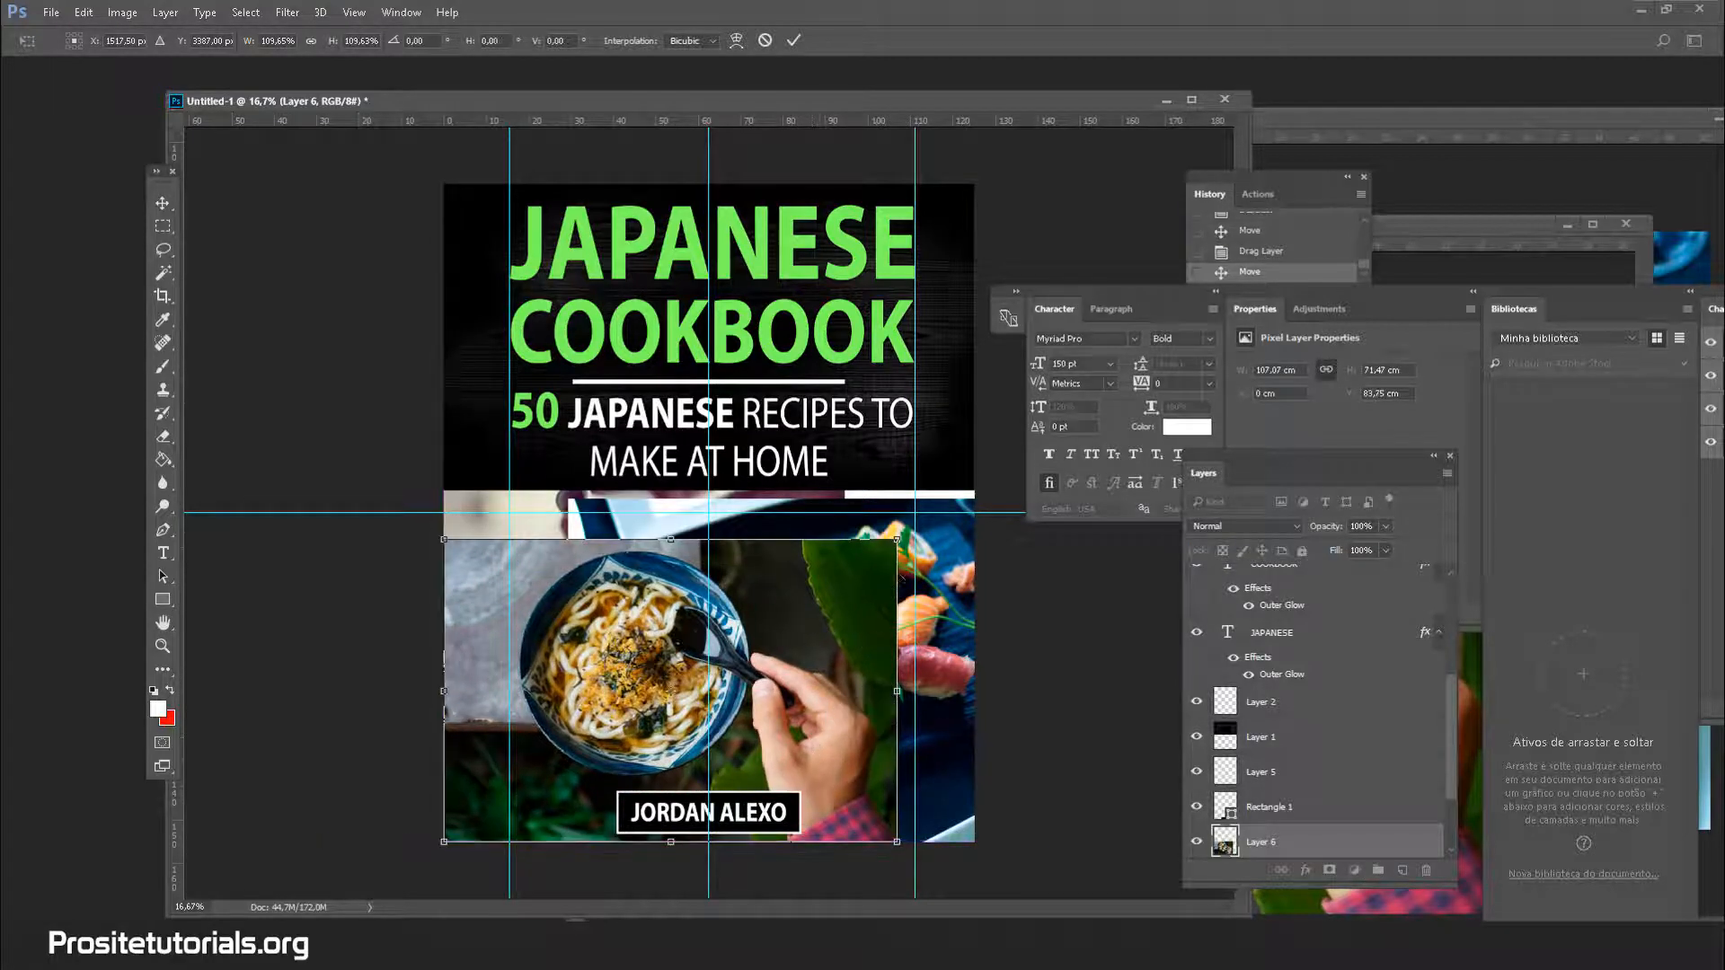
{"action": "left_click_drag", "start_coordinate": [898, 540], "coordinate": [939, 561]}
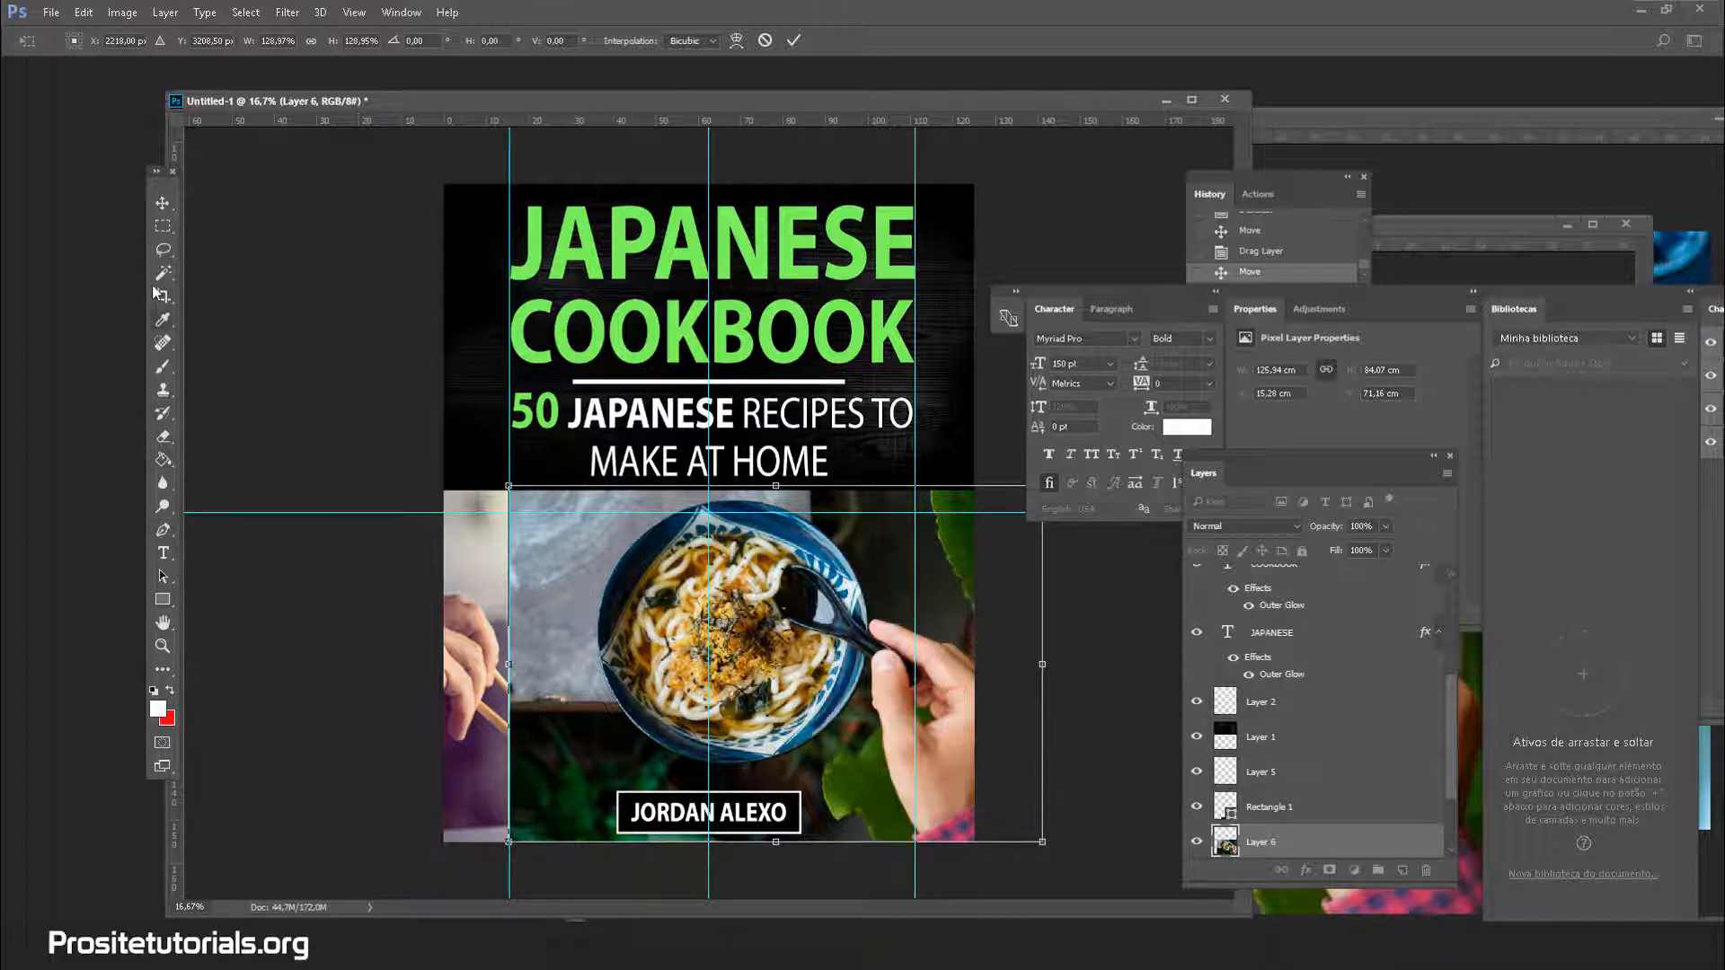
{"action": "left_click", "coordinate": [161, 229]}
{"action": "left_click", "coordinate": [845, 363]}
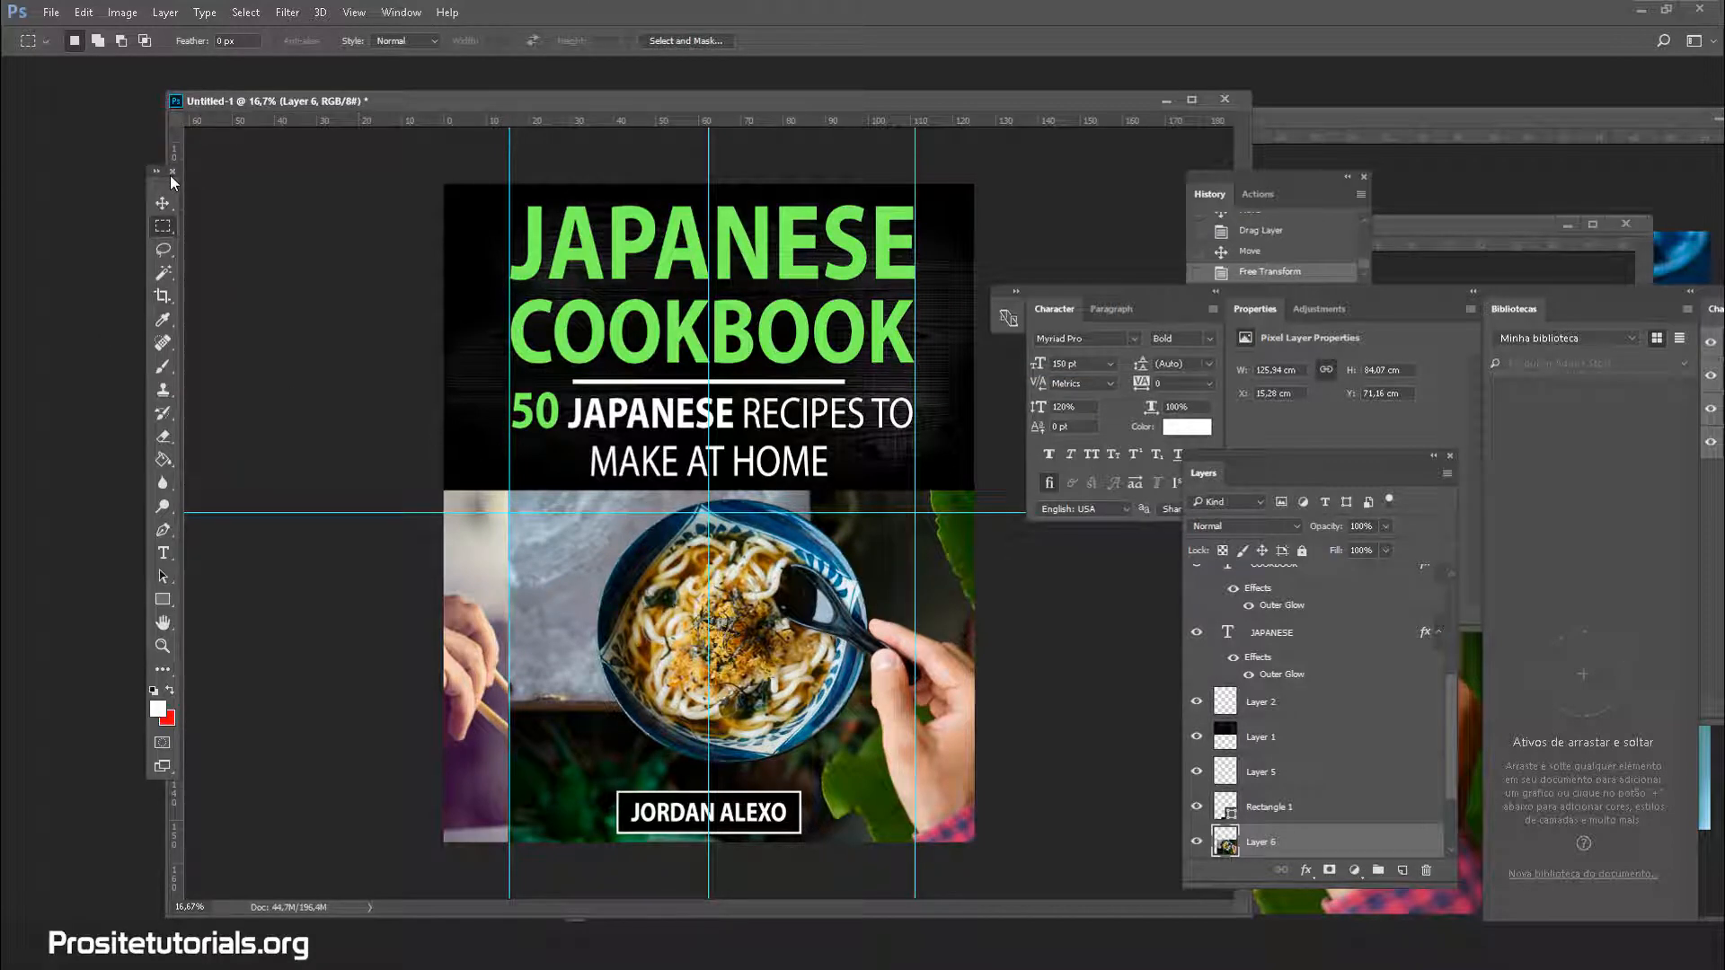
Drag vertical guides from the ruler to about 37.7 cm and 94.6 cm
{"action": "left_click_drag", "start_coordinate": [177, 158], "coordinate": [602, 263]}
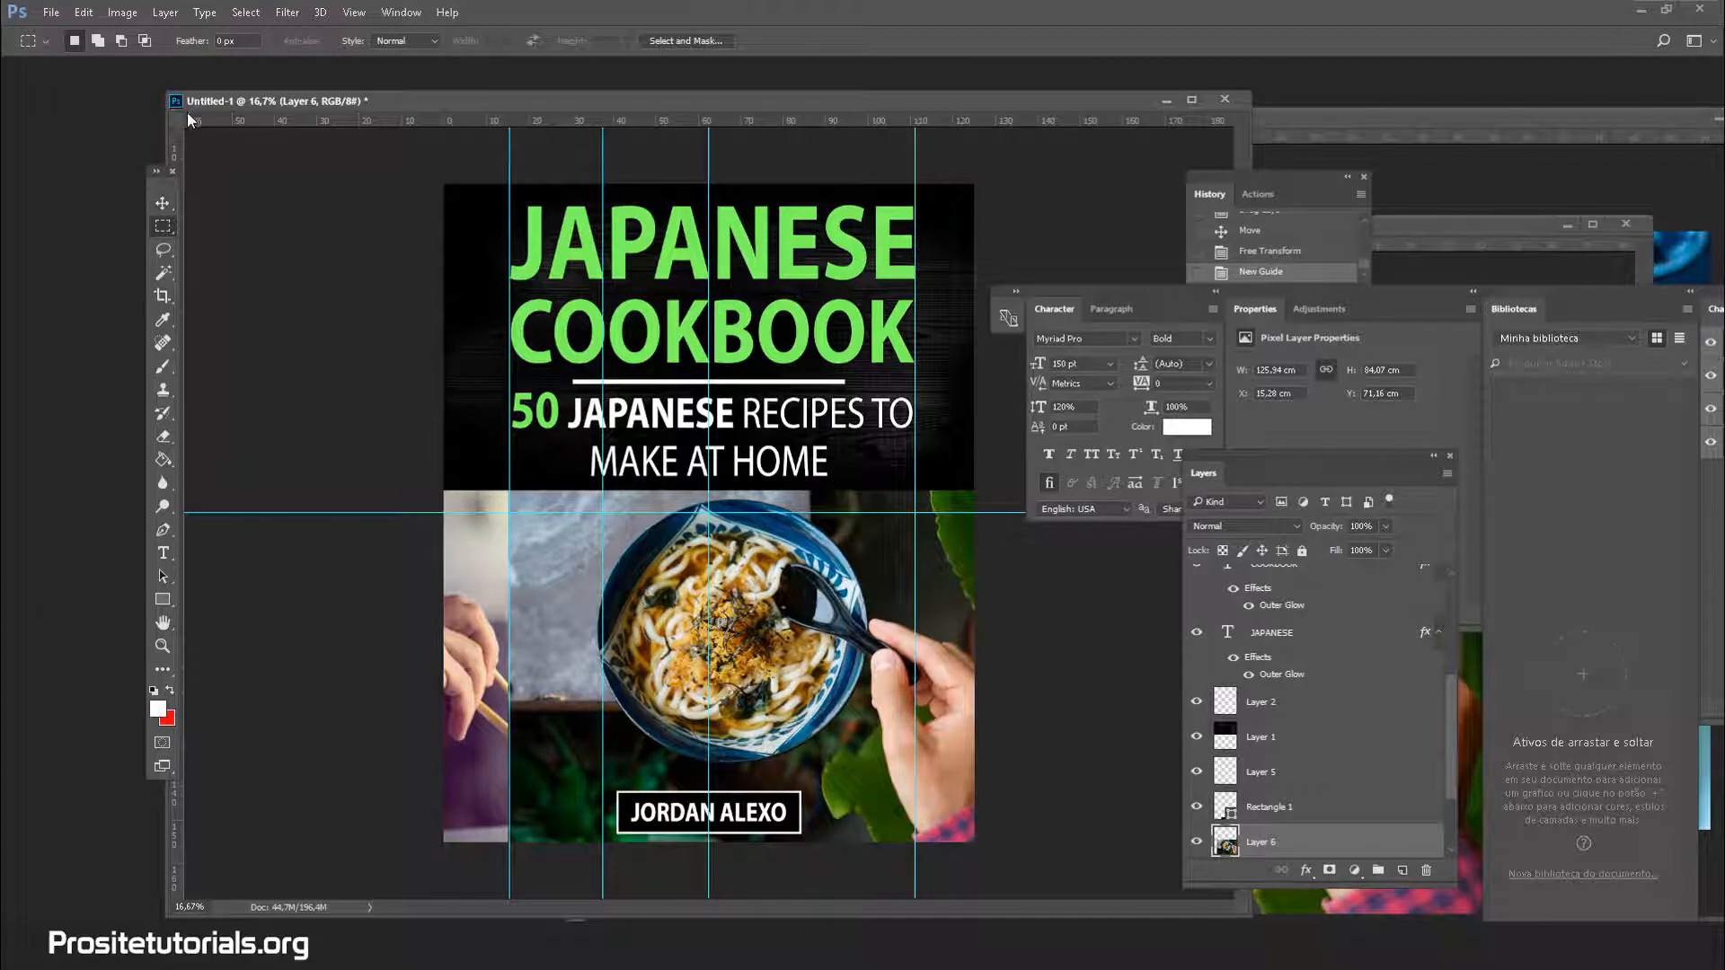
{"action": "left_click_drag", "start_coordinate": [175, 159], "coordinate": [841, 331]}
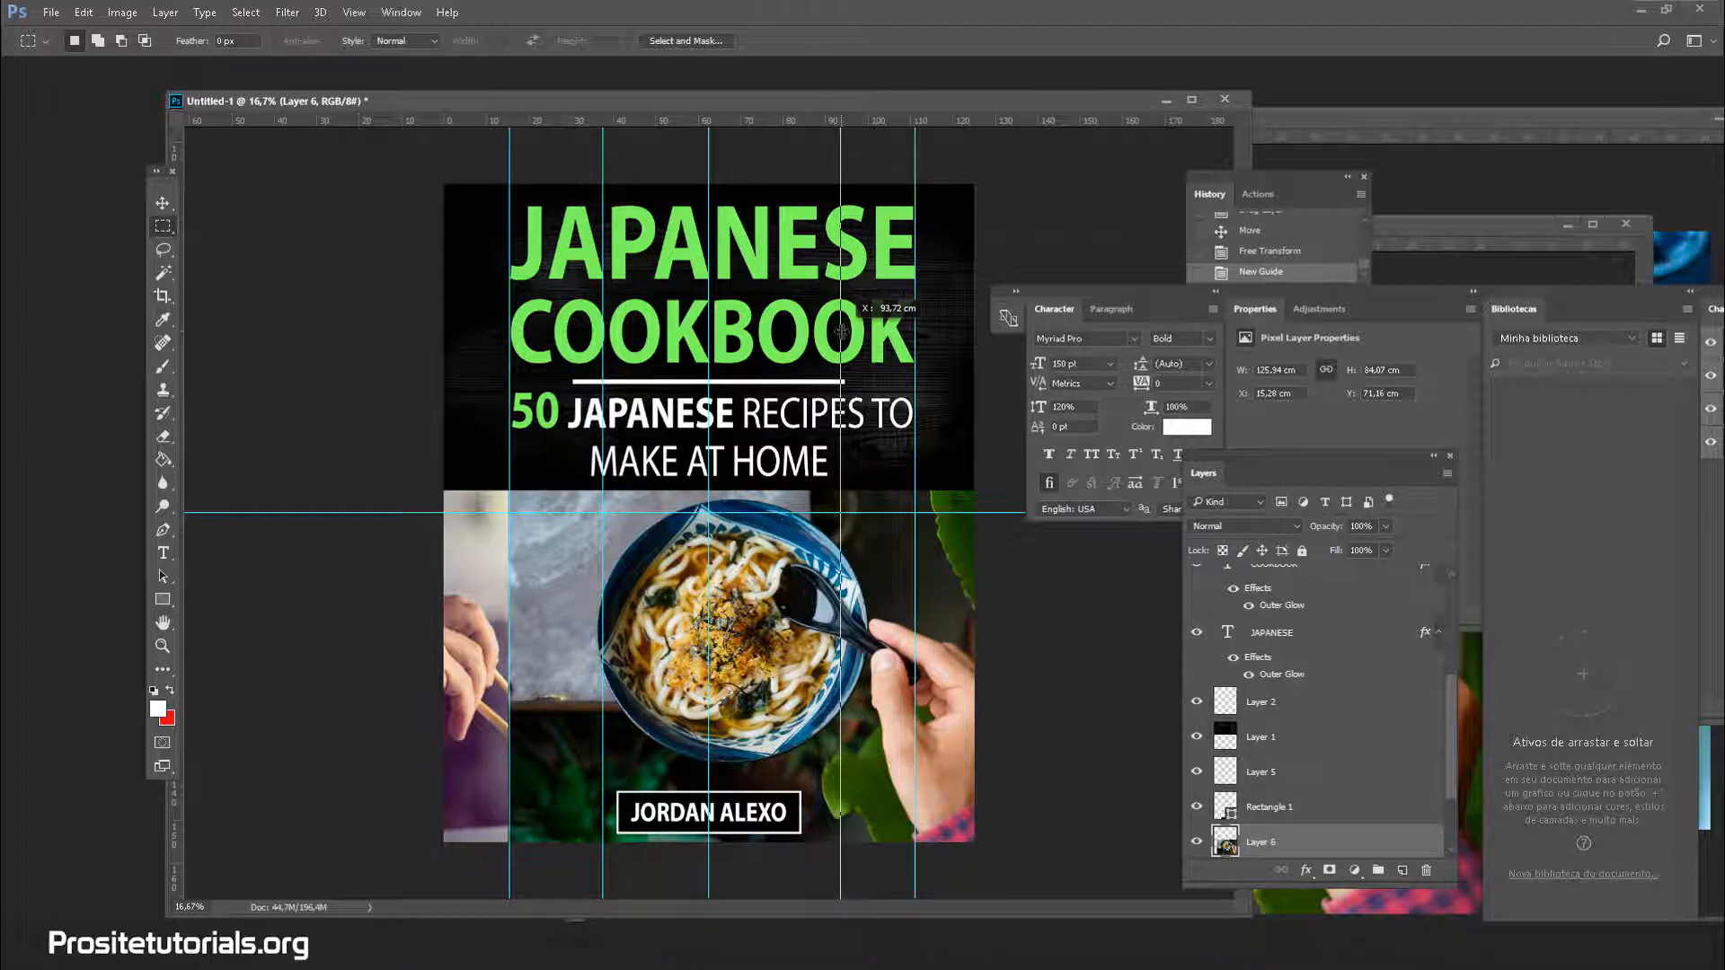
{"action": "left_click_drag", "start_coordinate": [841, 331], "coordinate": [841, 331]}
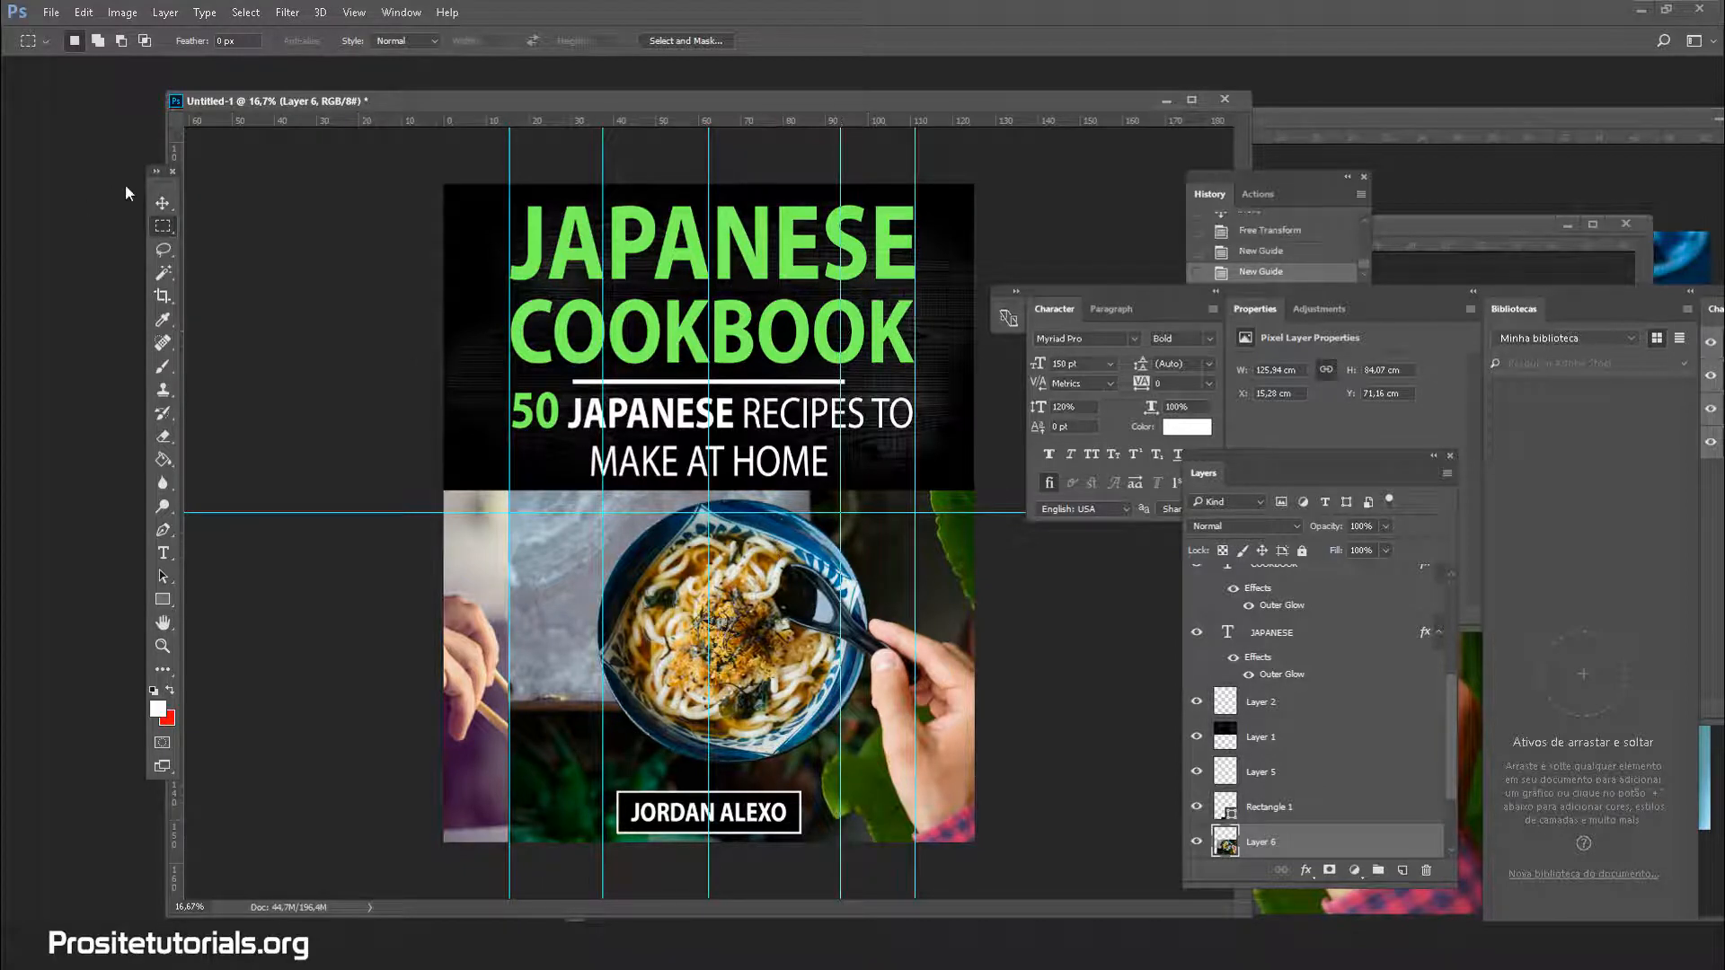
{"action": "left_click", "coordinate": [163, 200]}
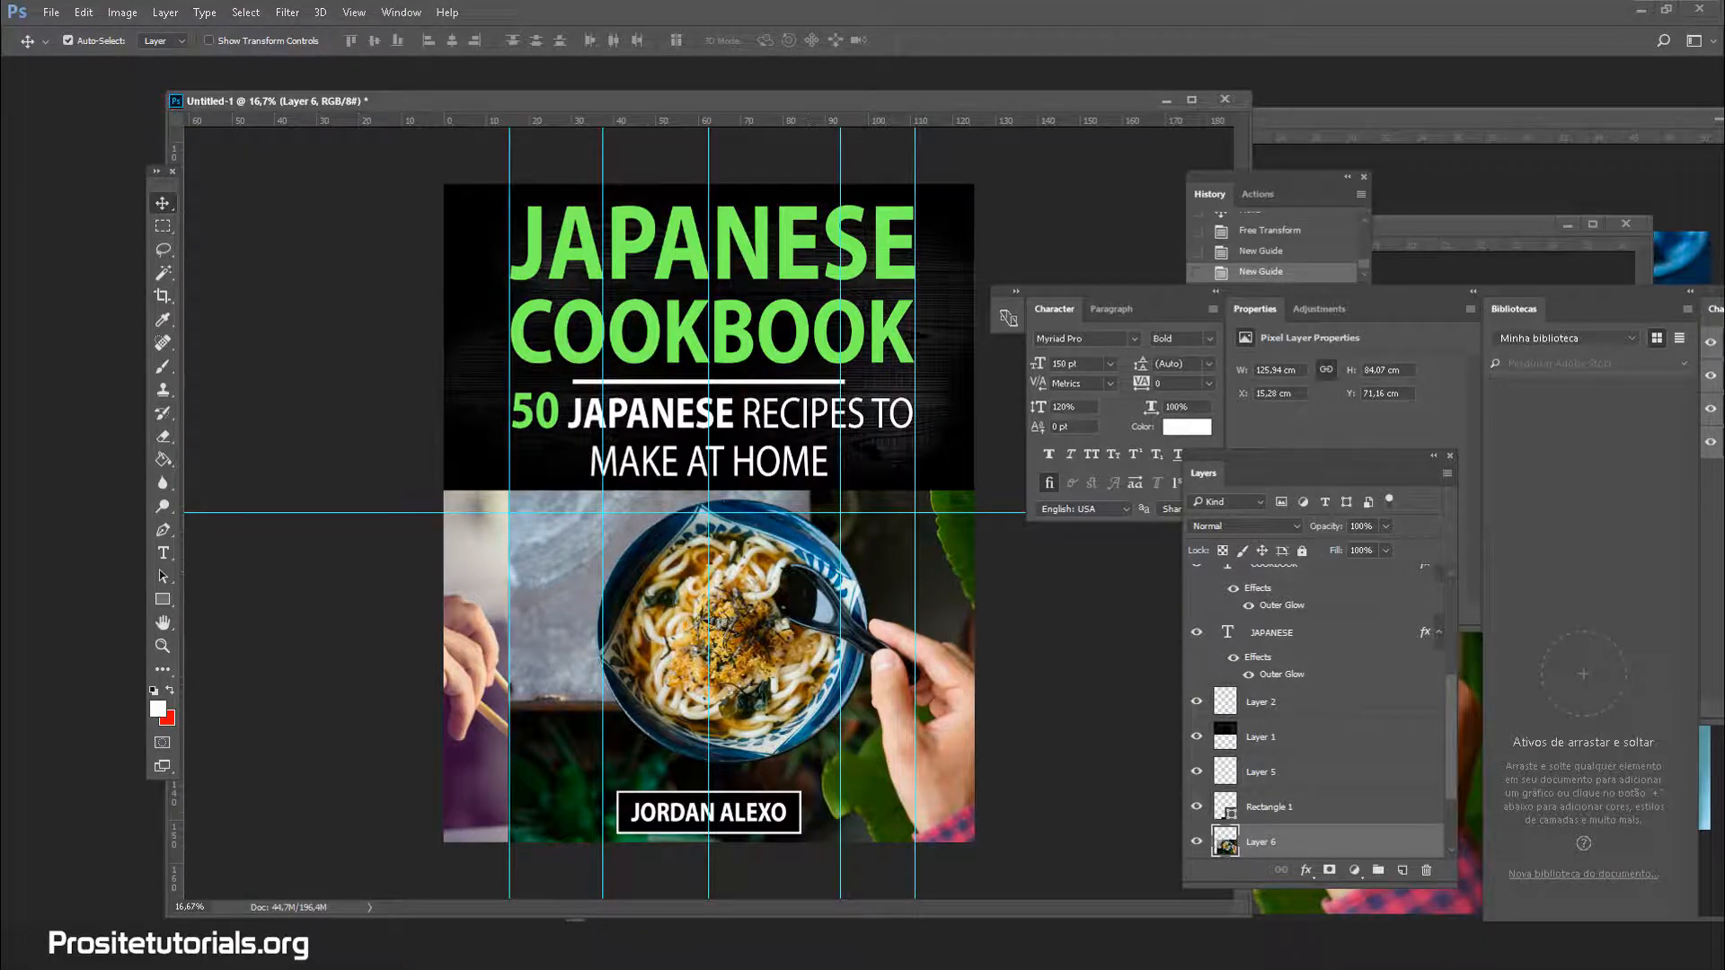
{"action": "left_click", "coordinate": [180, 944]}
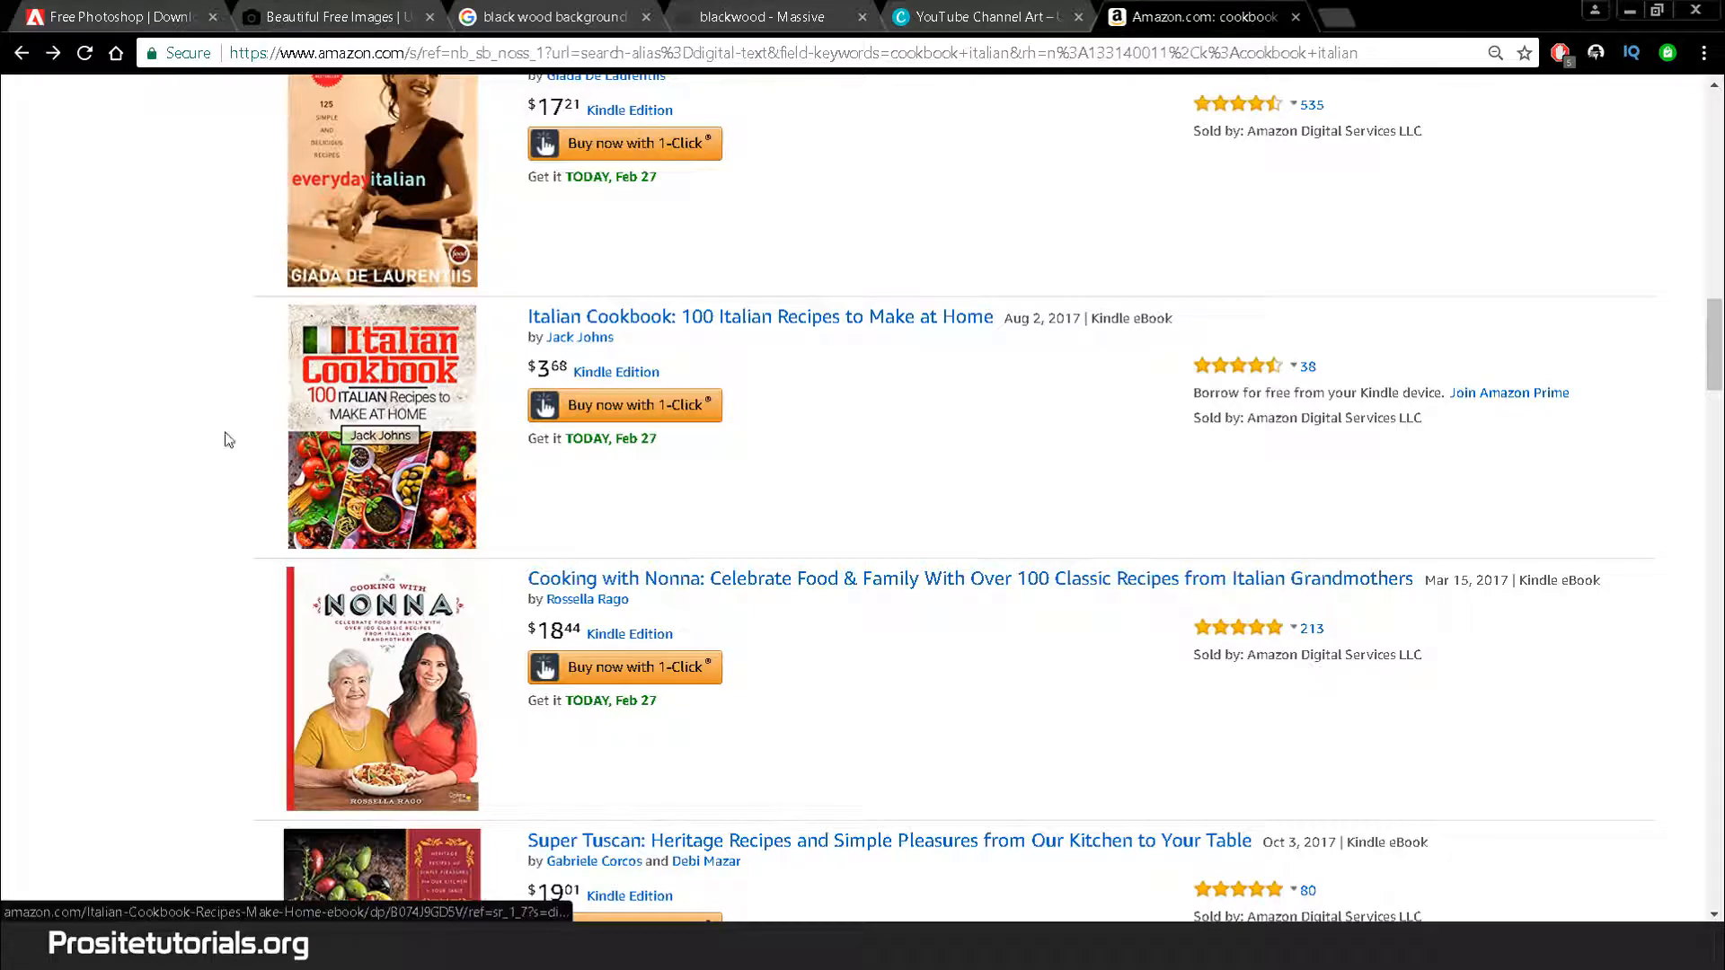
Leave Chrome and bring the Untitled-1 Japanese cookbook cover in Photoshop back to the front
{"action": "left_click", "coordinate": [450, 946]}
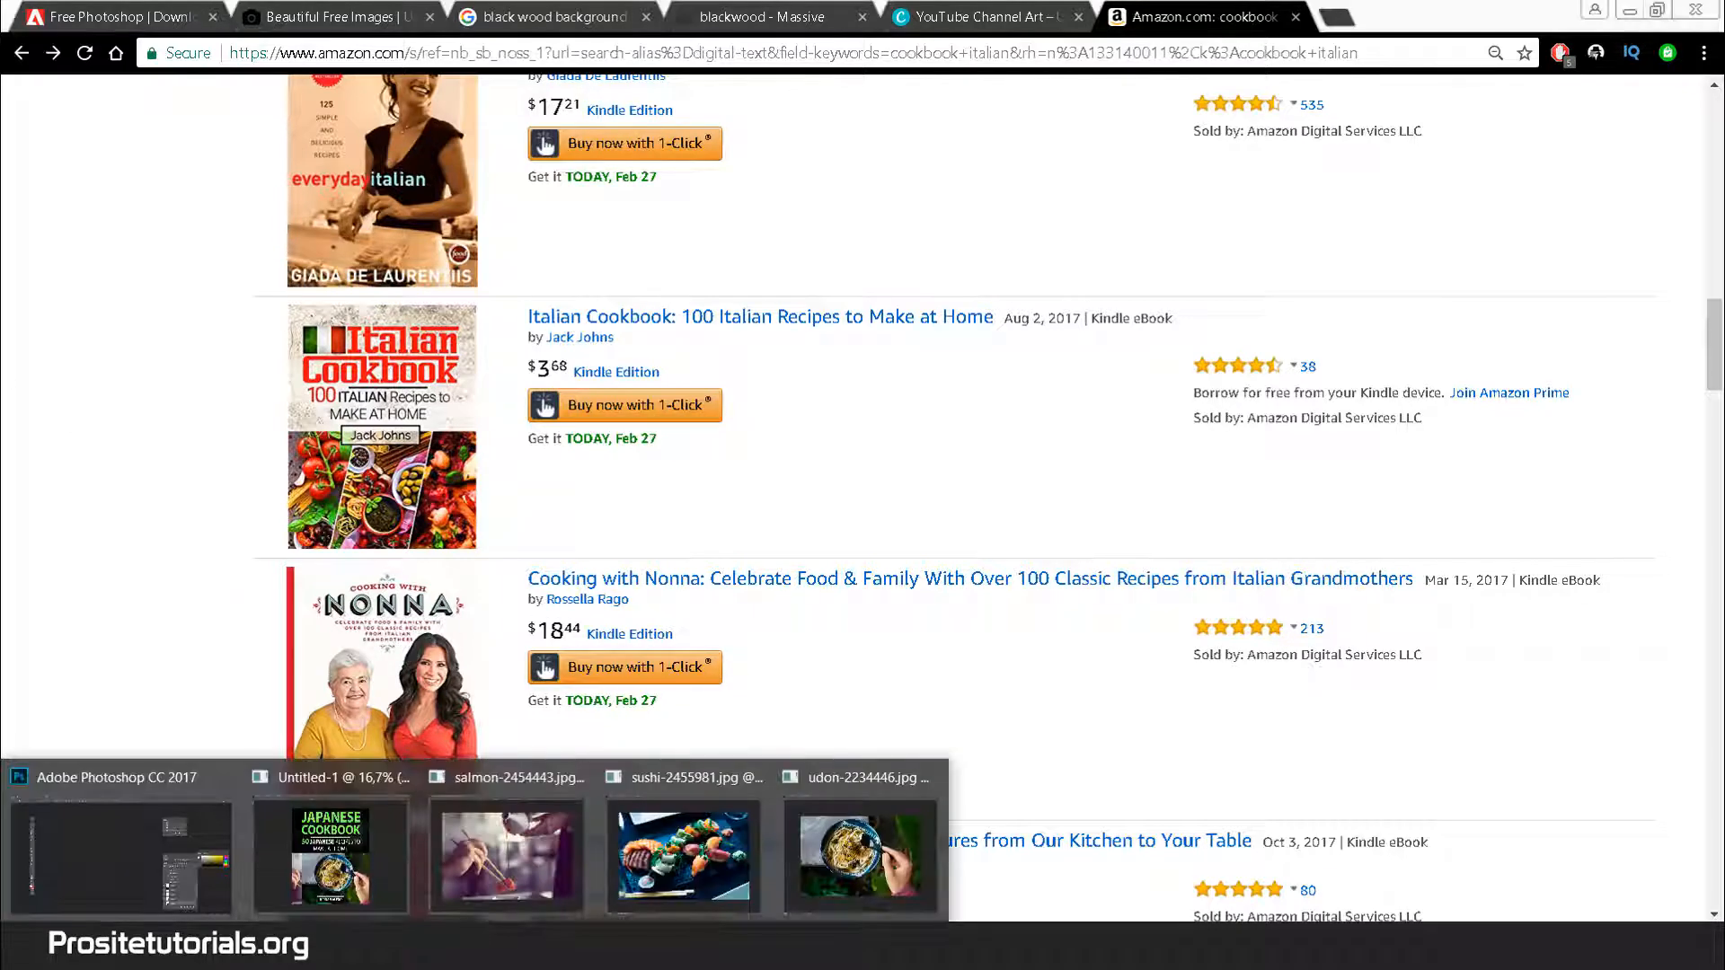
{"action": "left_click", "coordinate": [331, 849]}
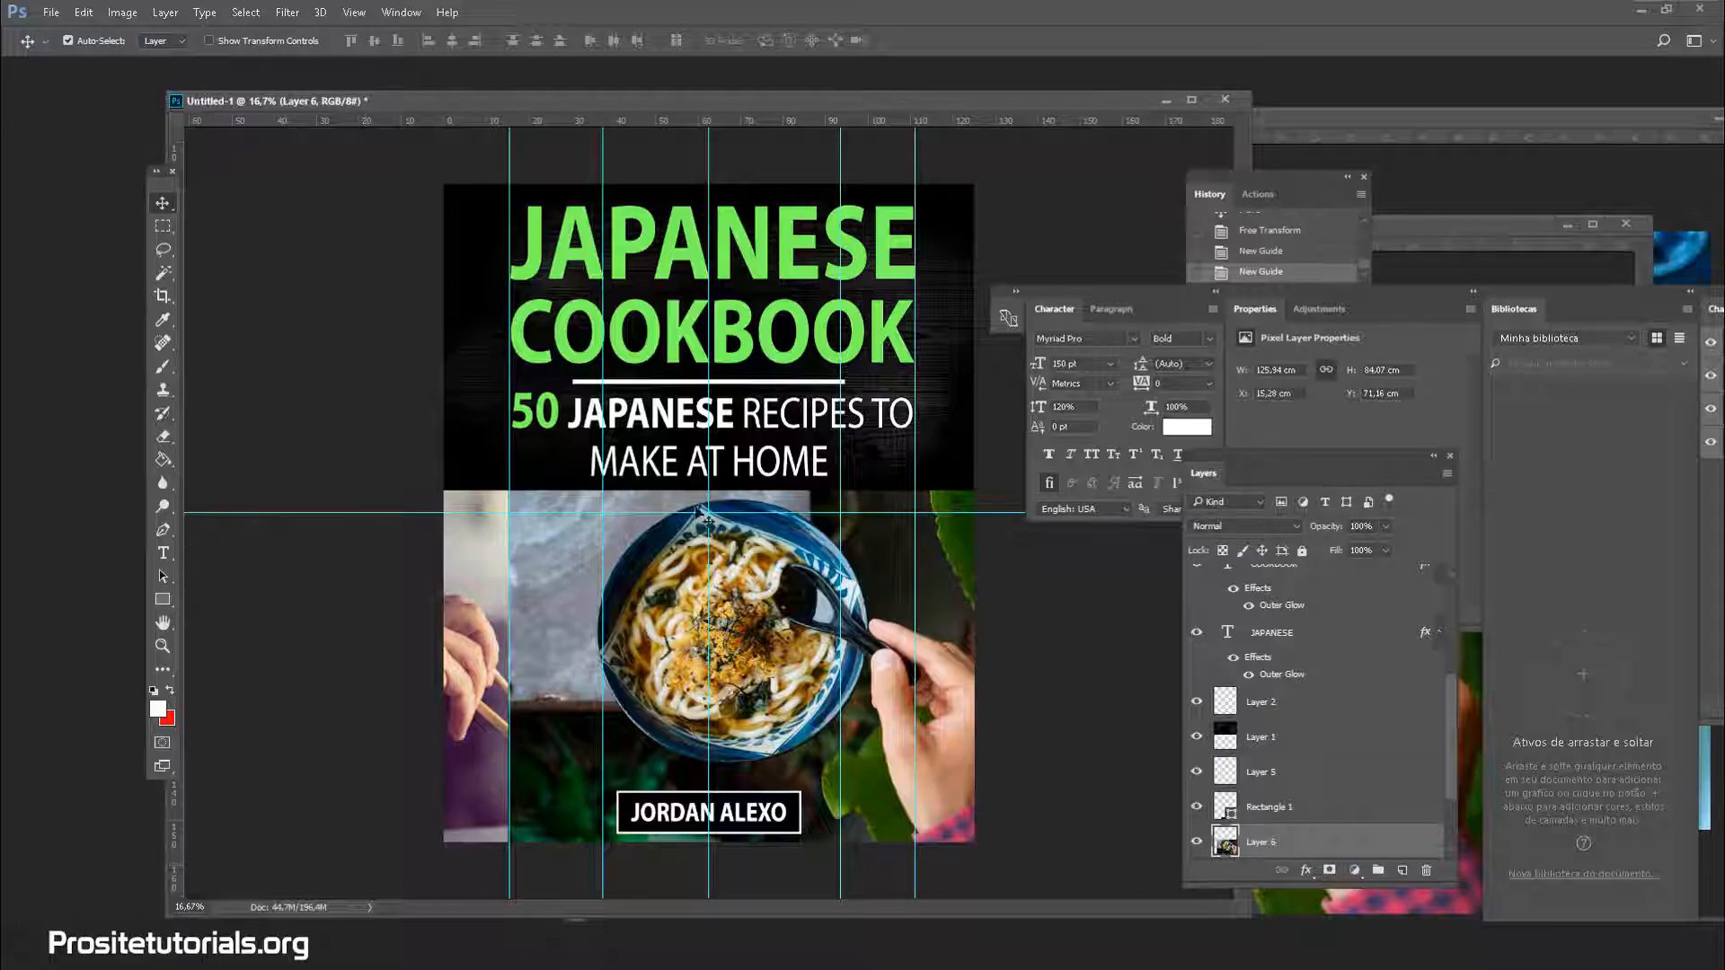
Slide the udon photo (Layer 6) left and delete its left strip to reveal the chopsticks photo
{"action": "left_click", "coordinate": [163, 225]}
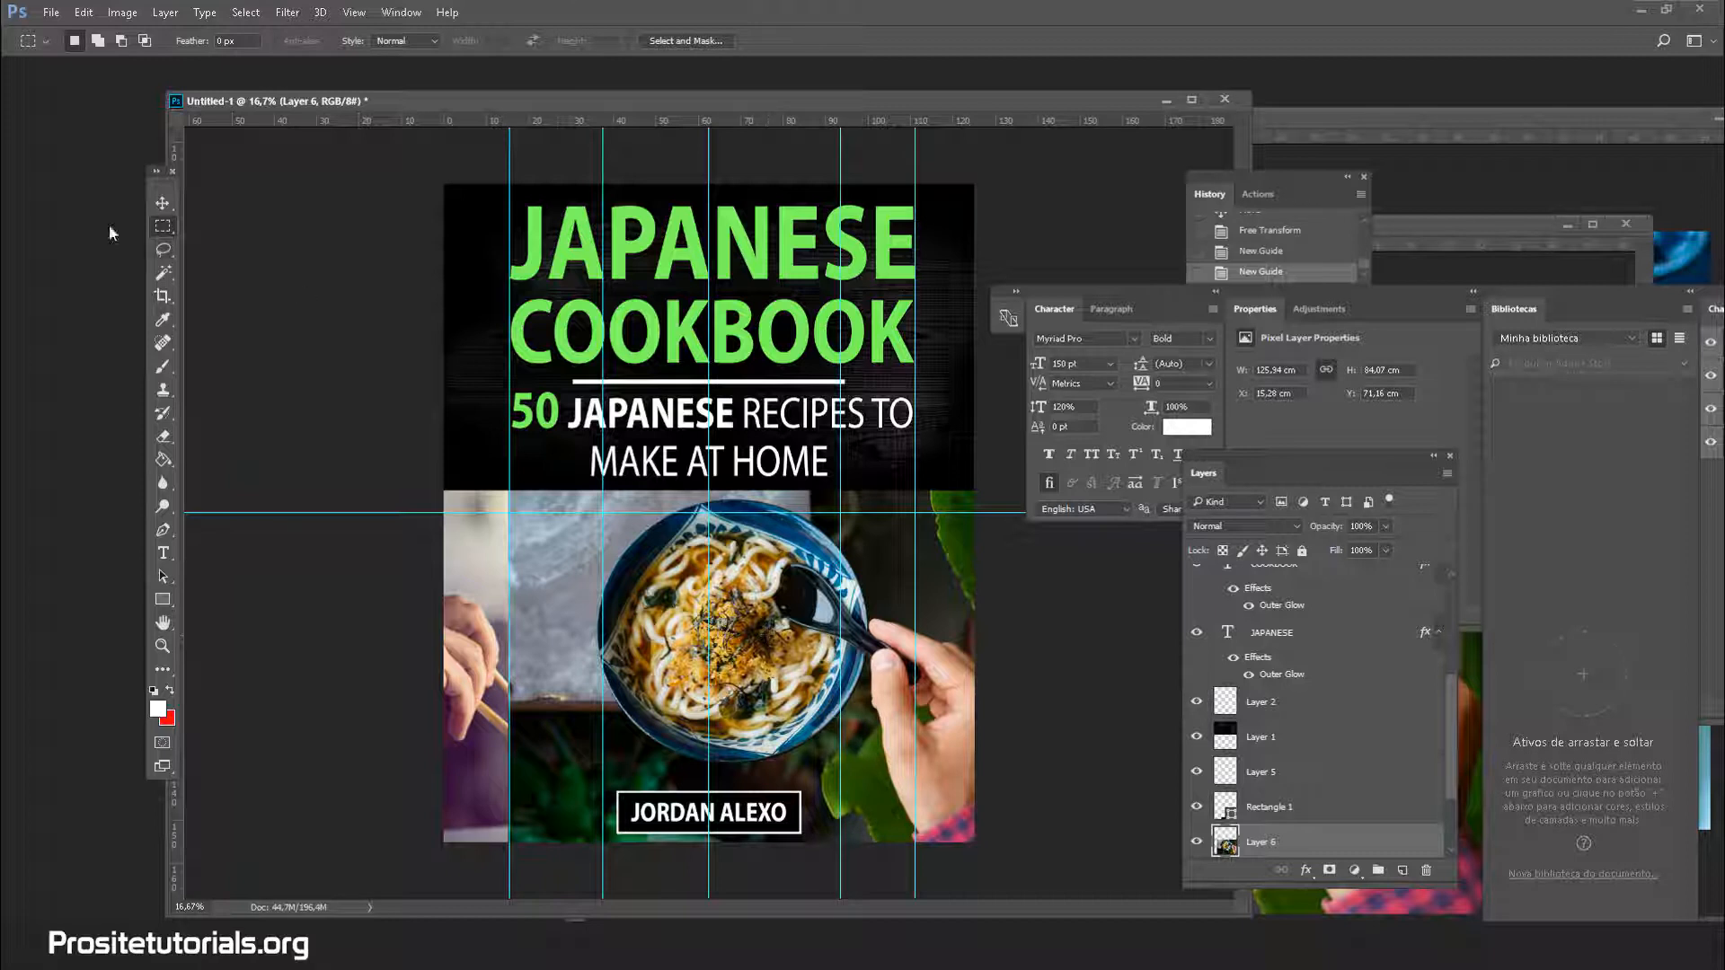
{"action": "left_click", "coordinate": [162, 203]}
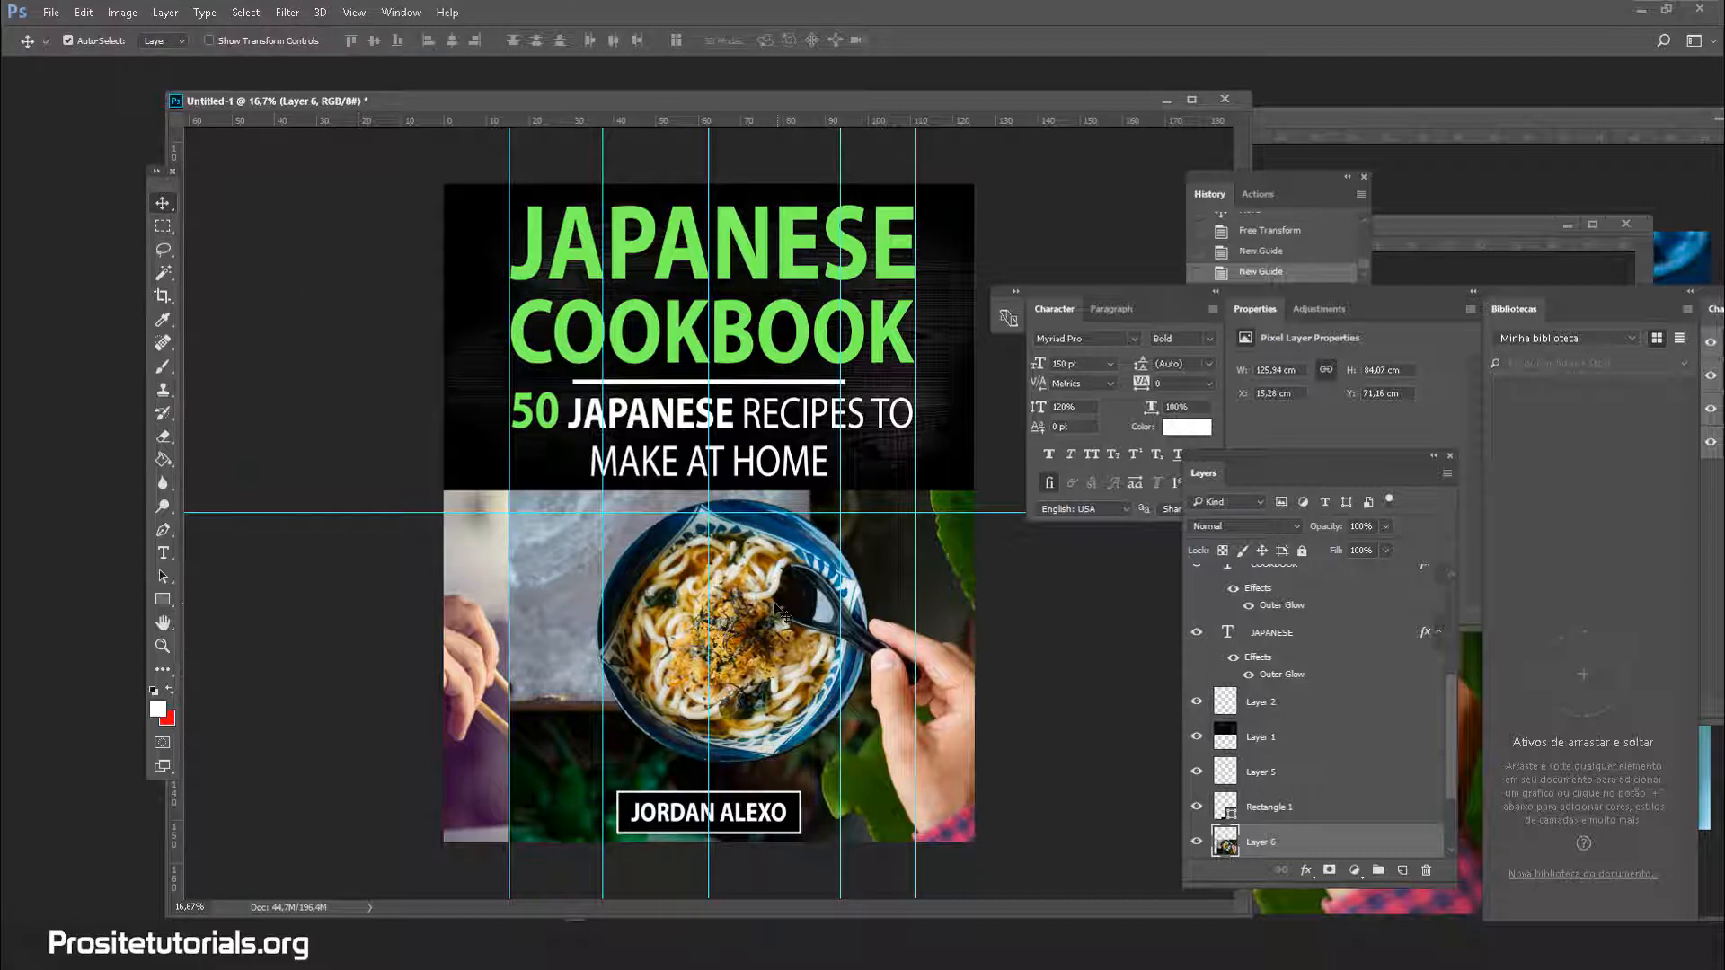
{"action": "left_click_drag", "start_coordinate": [778, 612], "coordinate": [724, 601]}
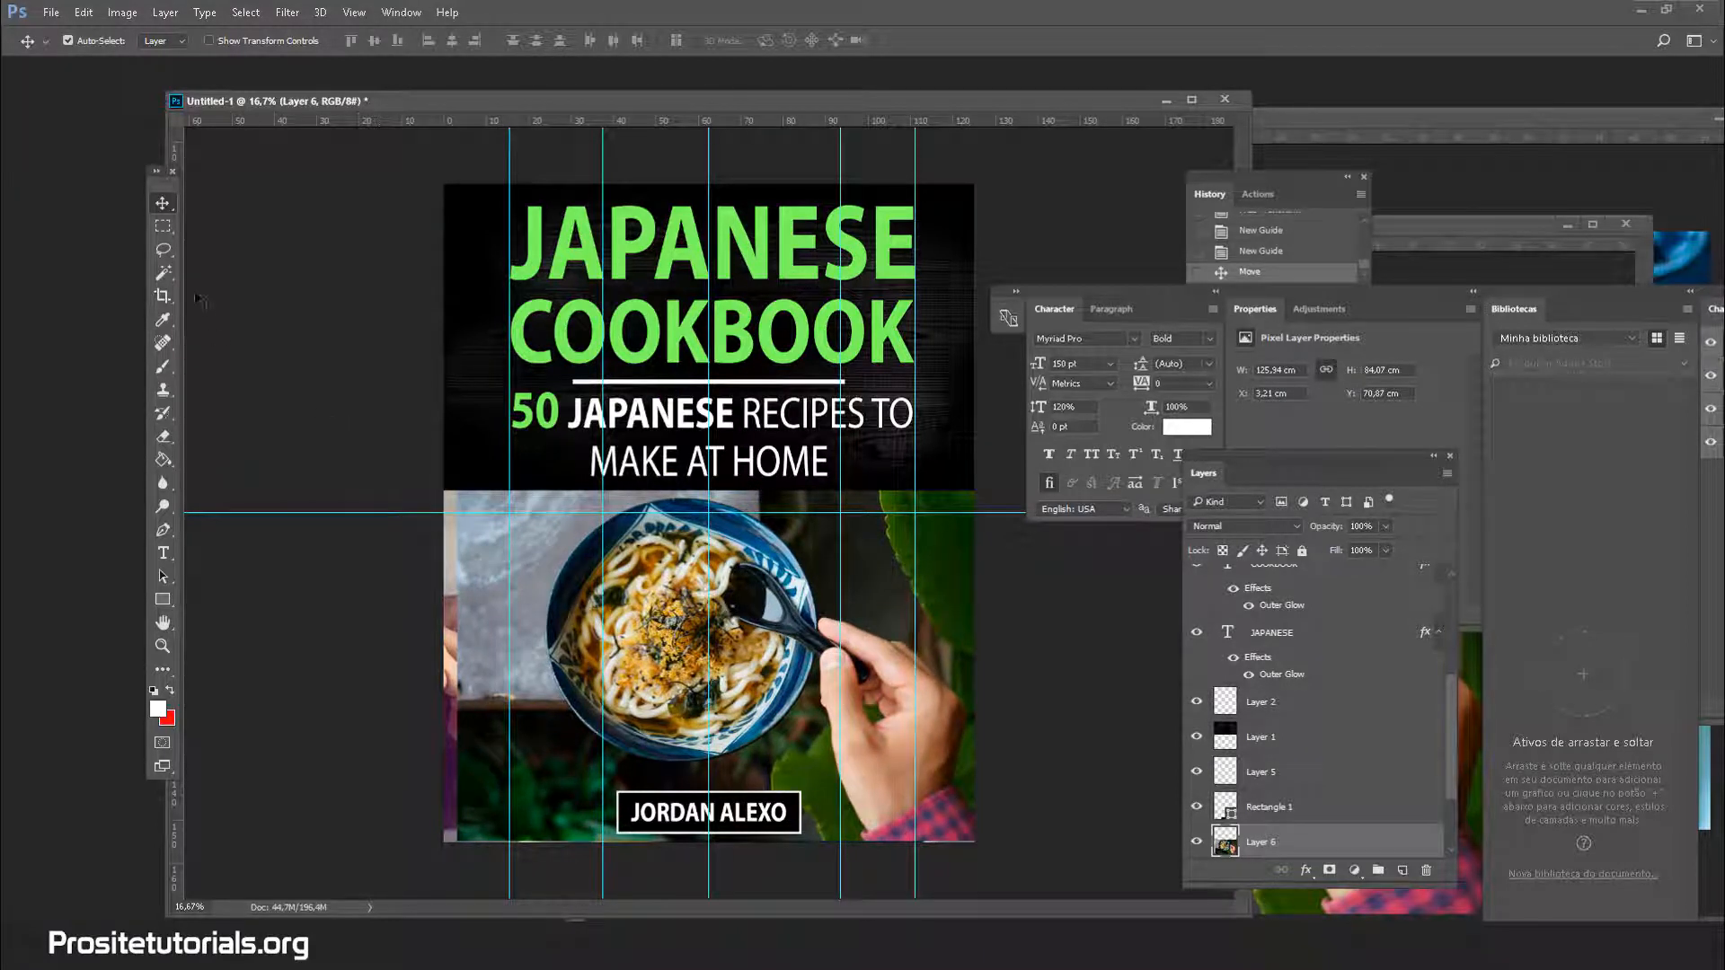
{"action": "left_click", "coordinate": [162, 226]}
{"action": "left_click_drag", "start_coordinate": [443, 427], "coordinate": [600, 882]}
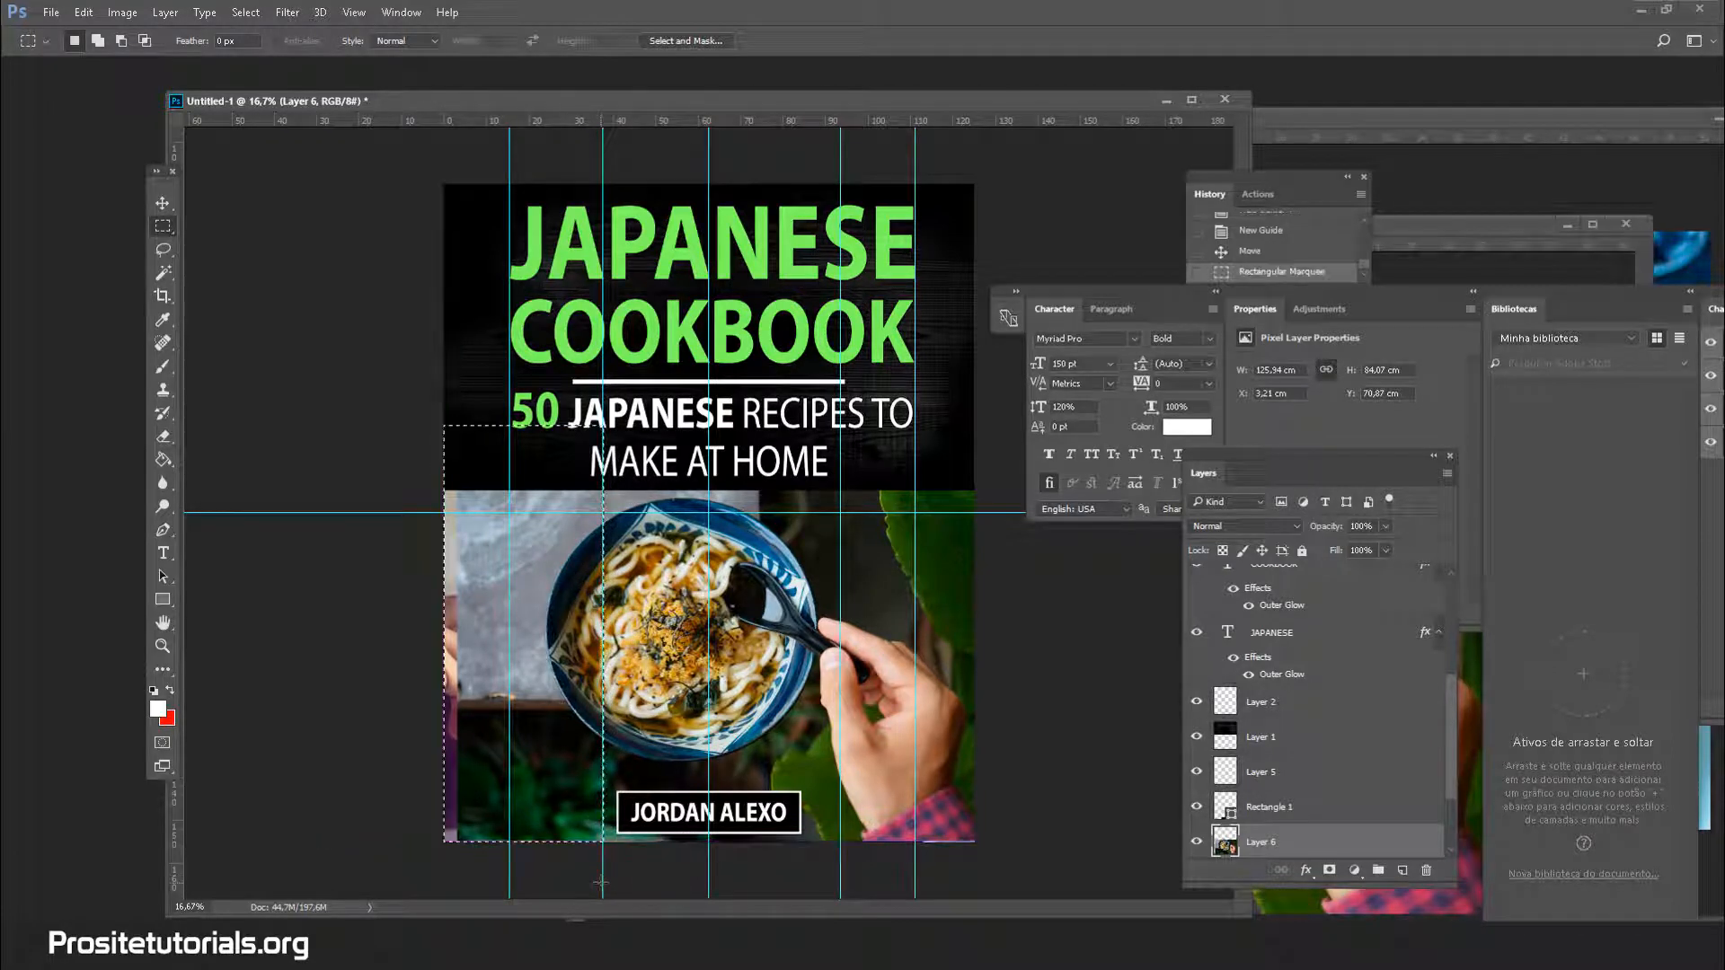
{"action": "key", "text": "ctrl+t"}
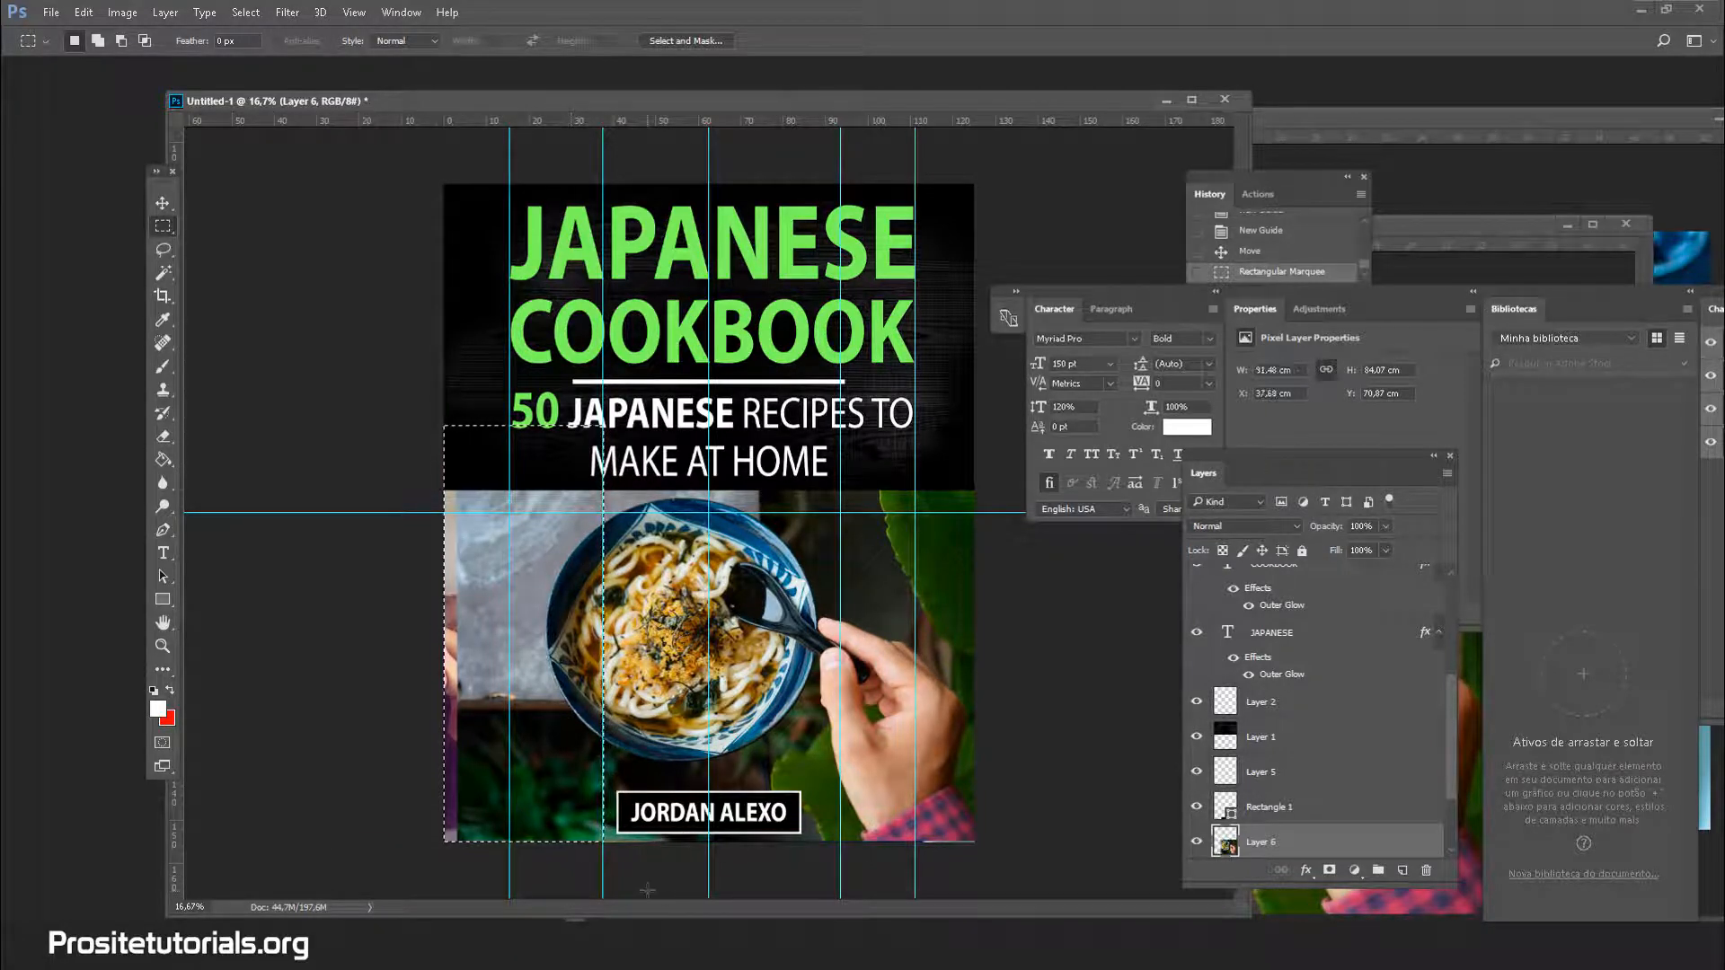
{"action": "key", "text": "Delete"}
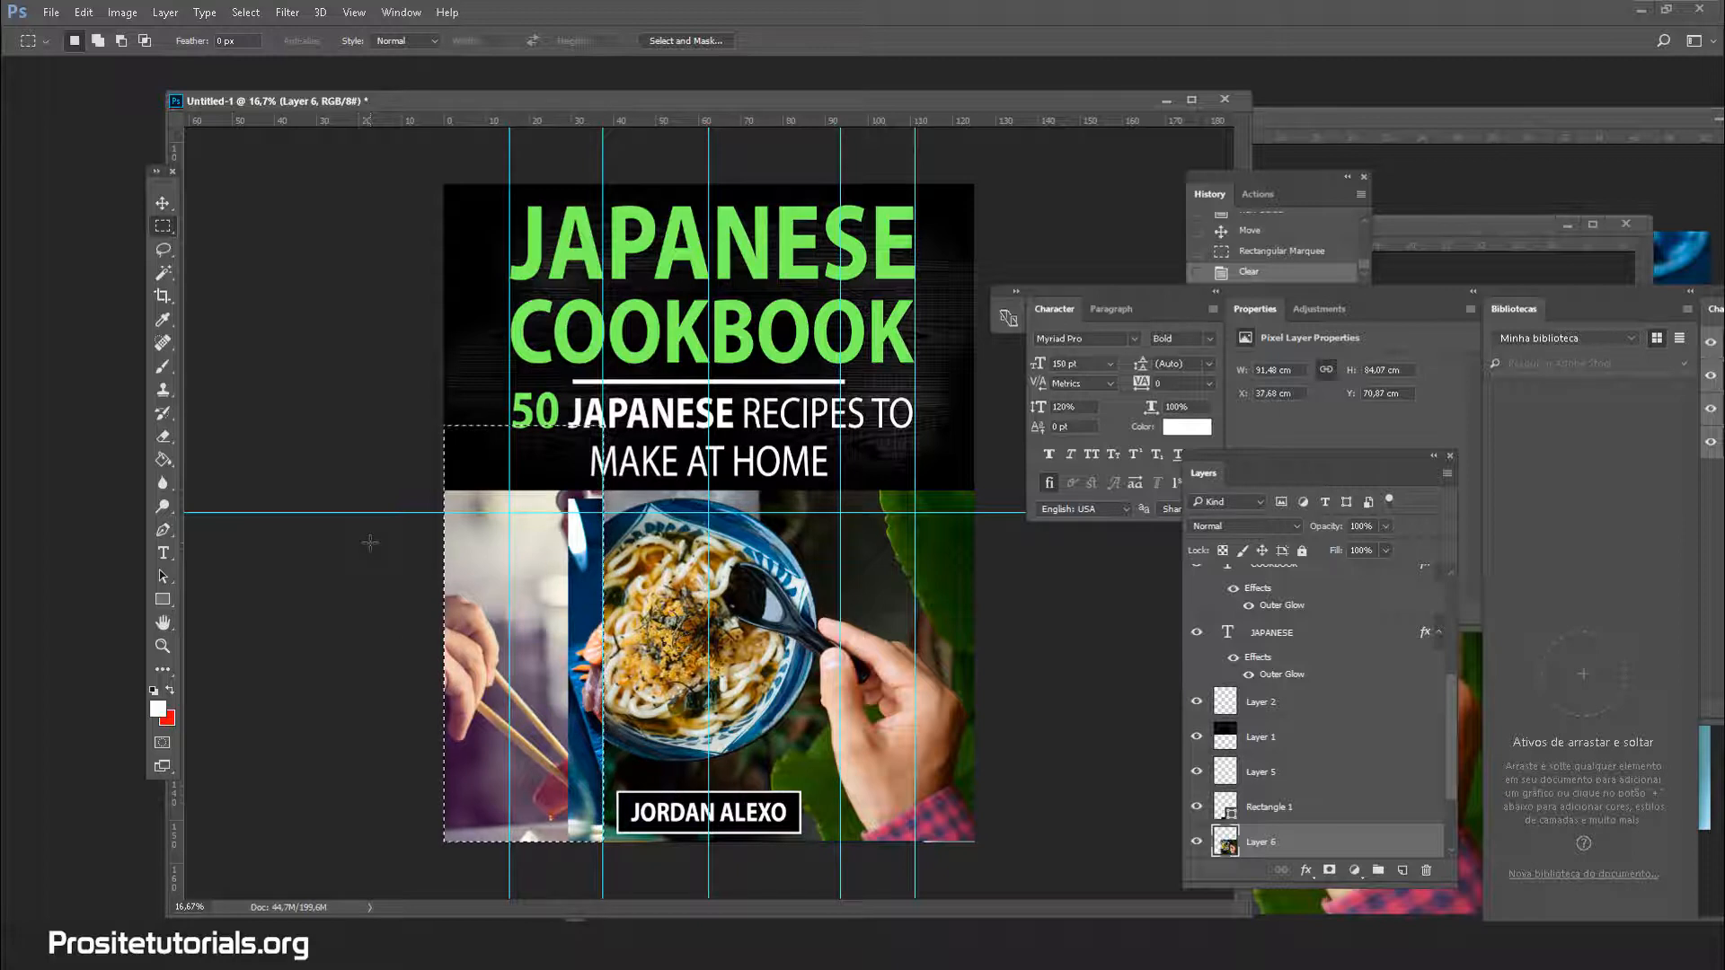
{"action": "scroll", "coordinate": [1291, 799], "scroll_direction": "down", "scroll_amount": 3}
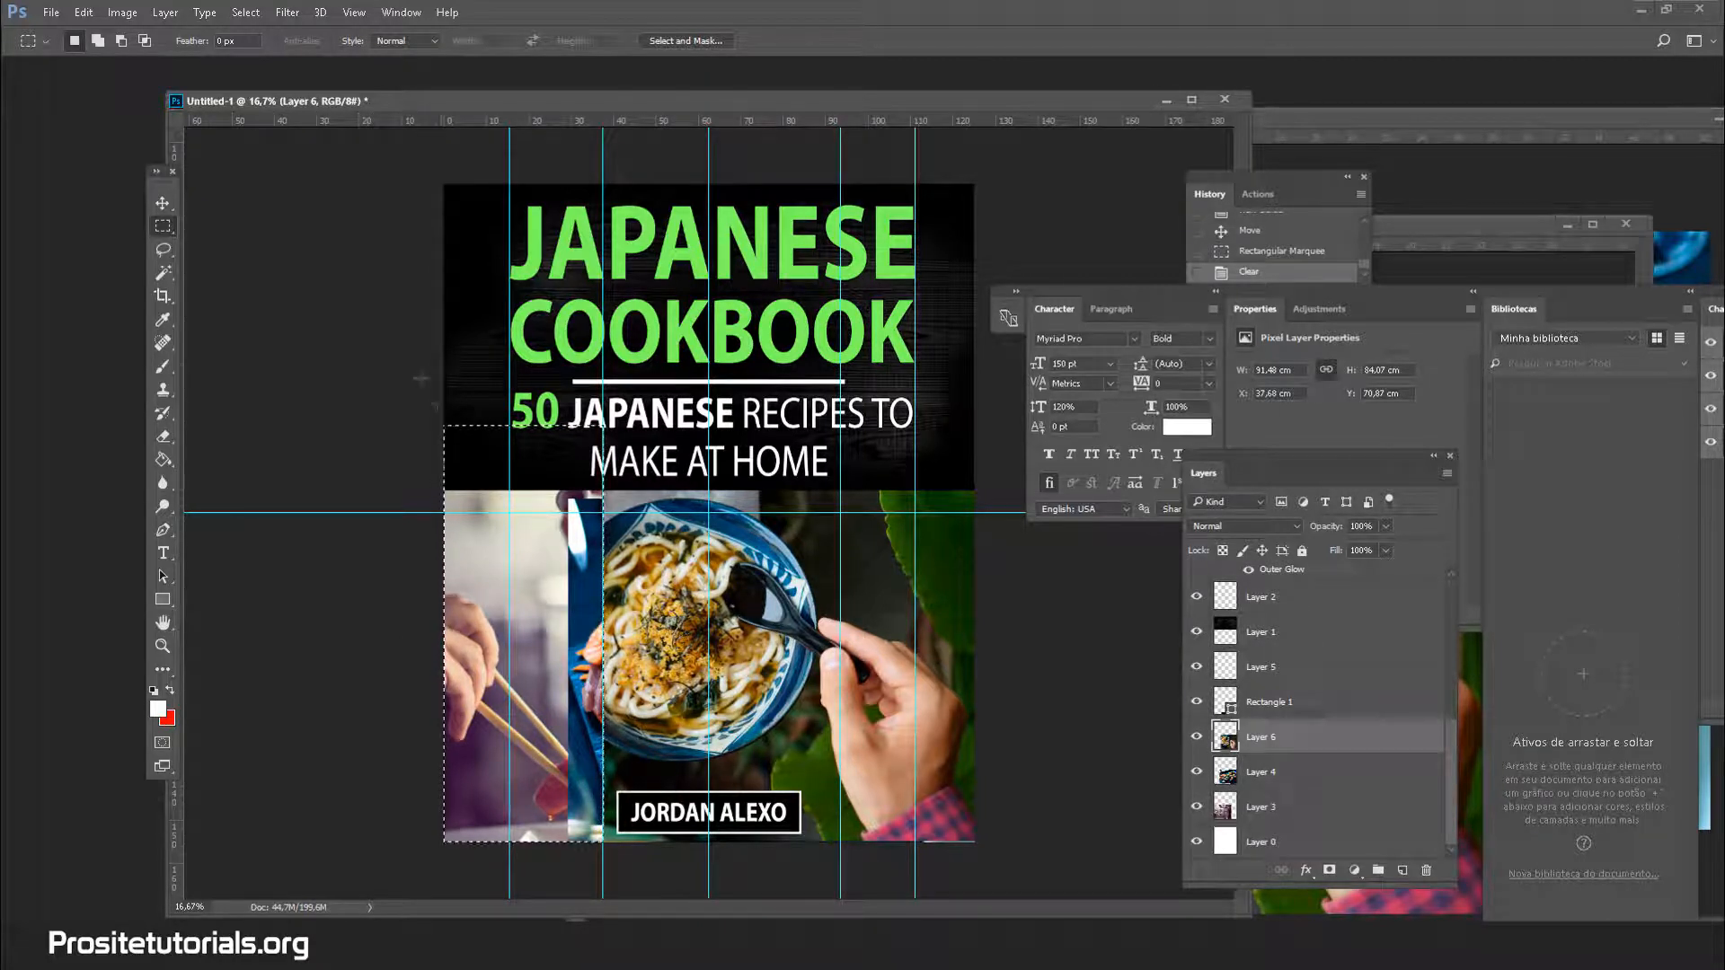
{"action": "left_click", "coordinate": [163, 272]}
{"action": "key", "text": "ctrl+d"}
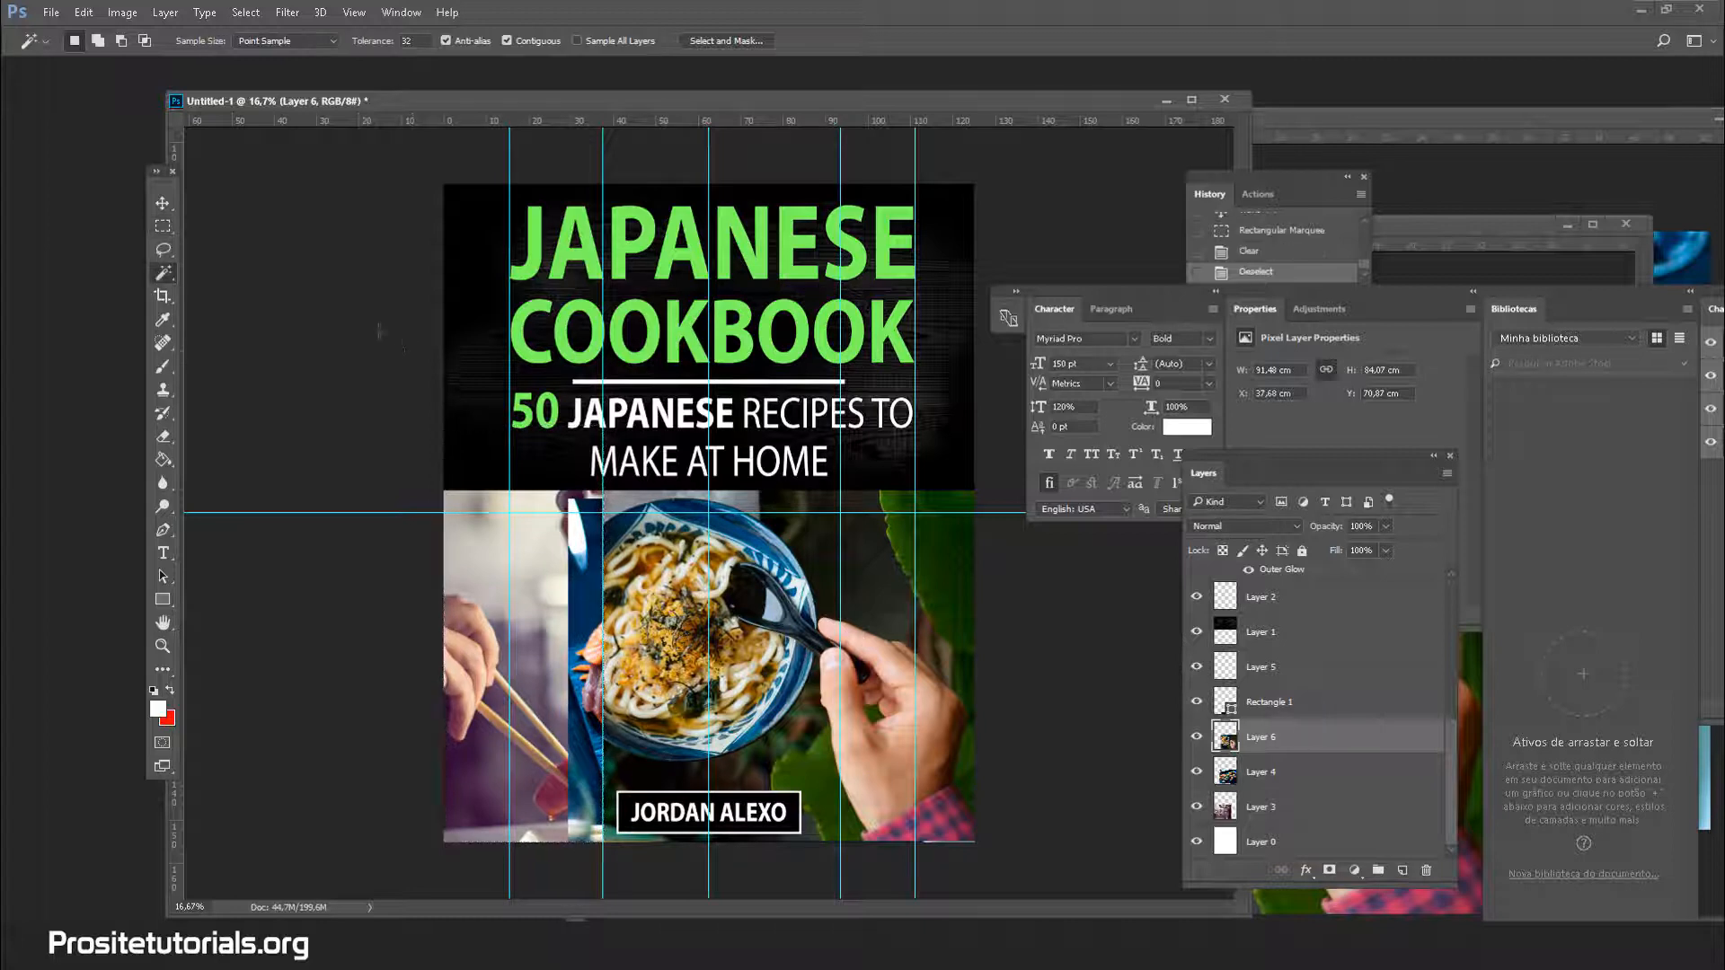
Delete the udon photo's right-hand strip to reveal the sushi photo, then deselect
{"action": "left_click", "coordinate": [162, 226]}
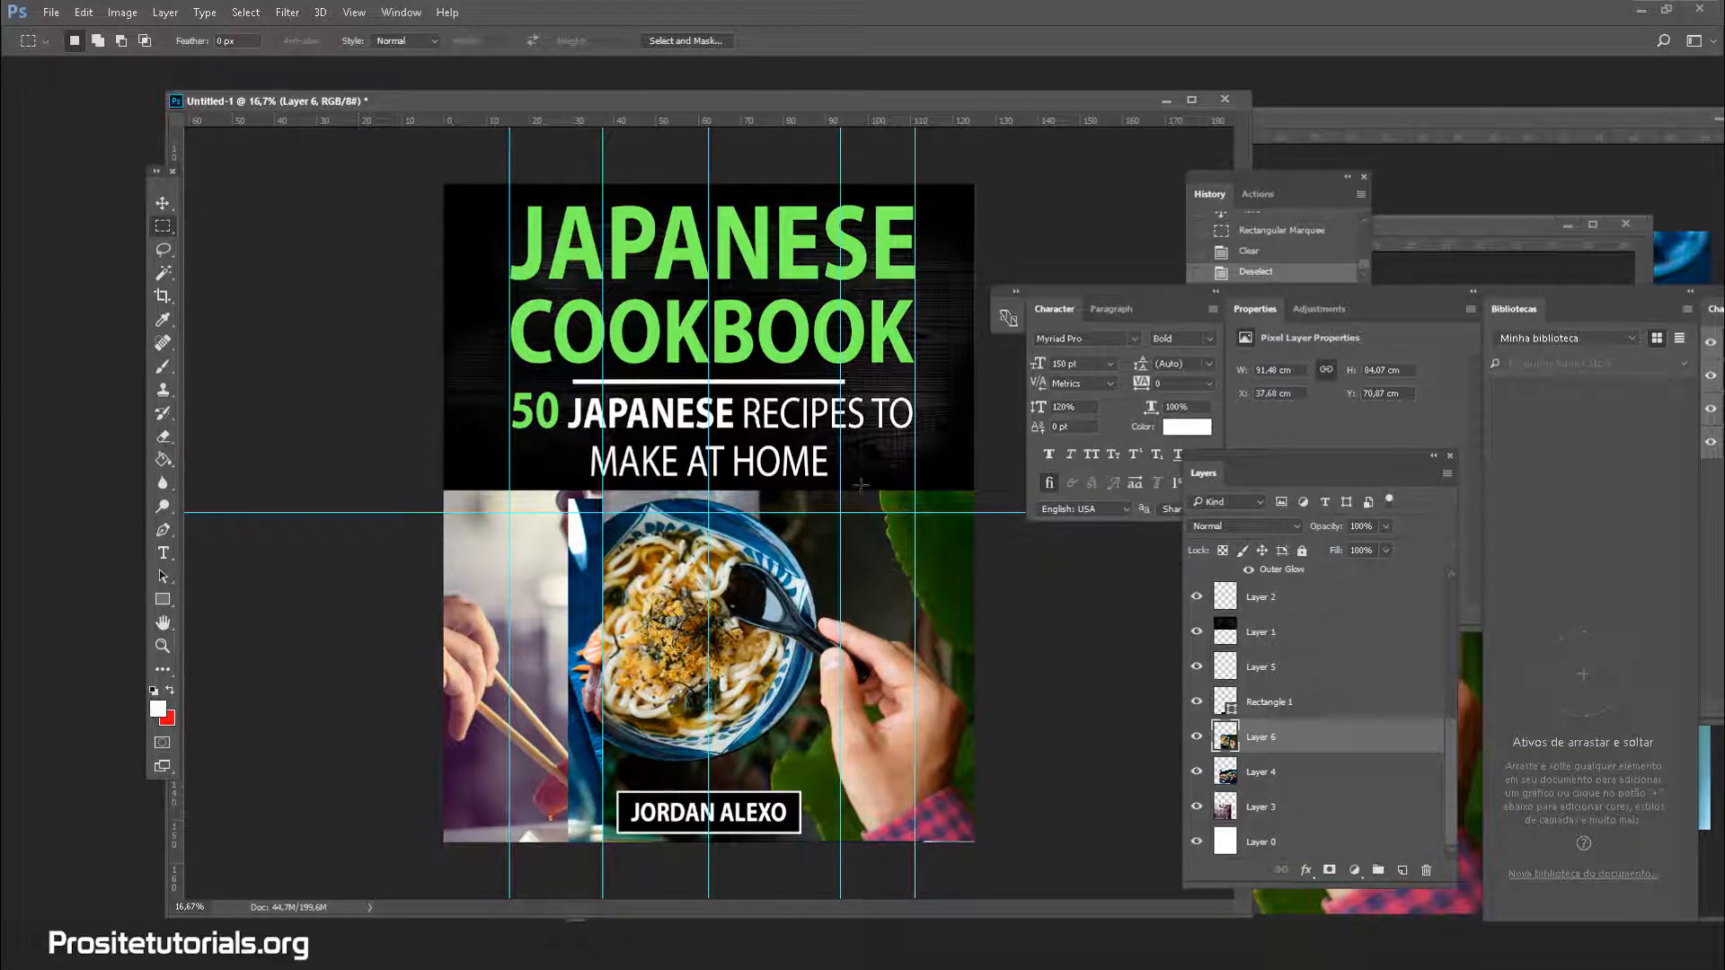
{"action": "left_click_drag", "start_coordinate": [840, 490], "coordinate": [1150, 847]}
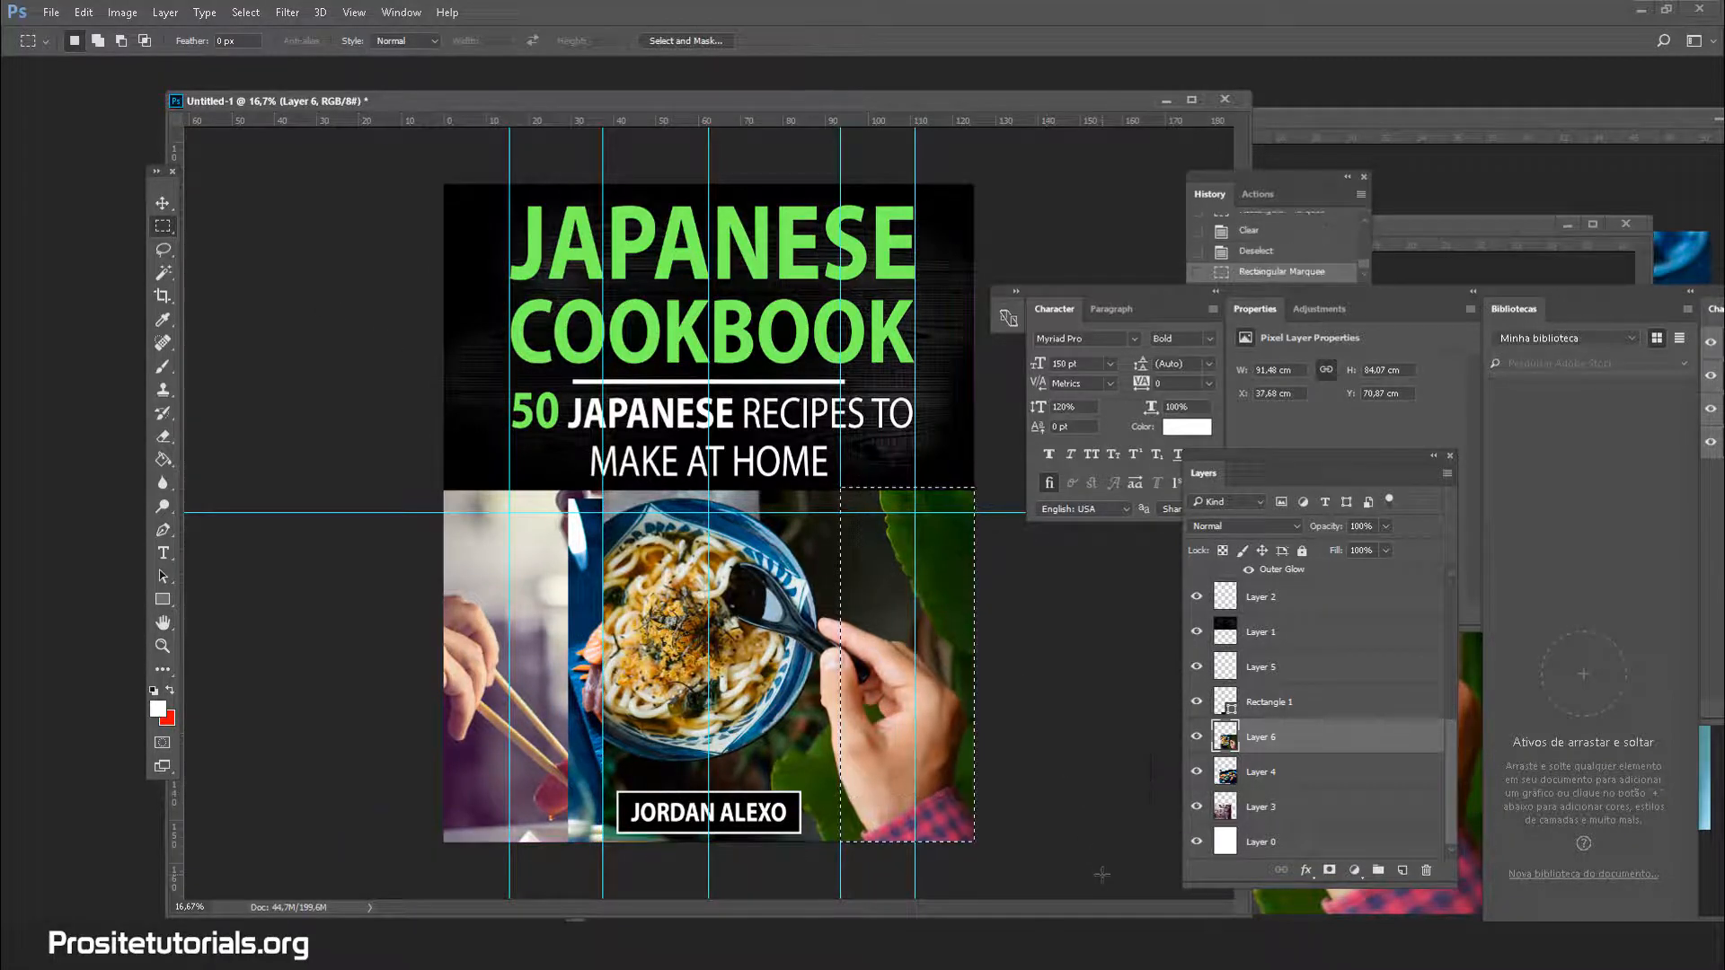
{"action": "key", "text": "Delete"}
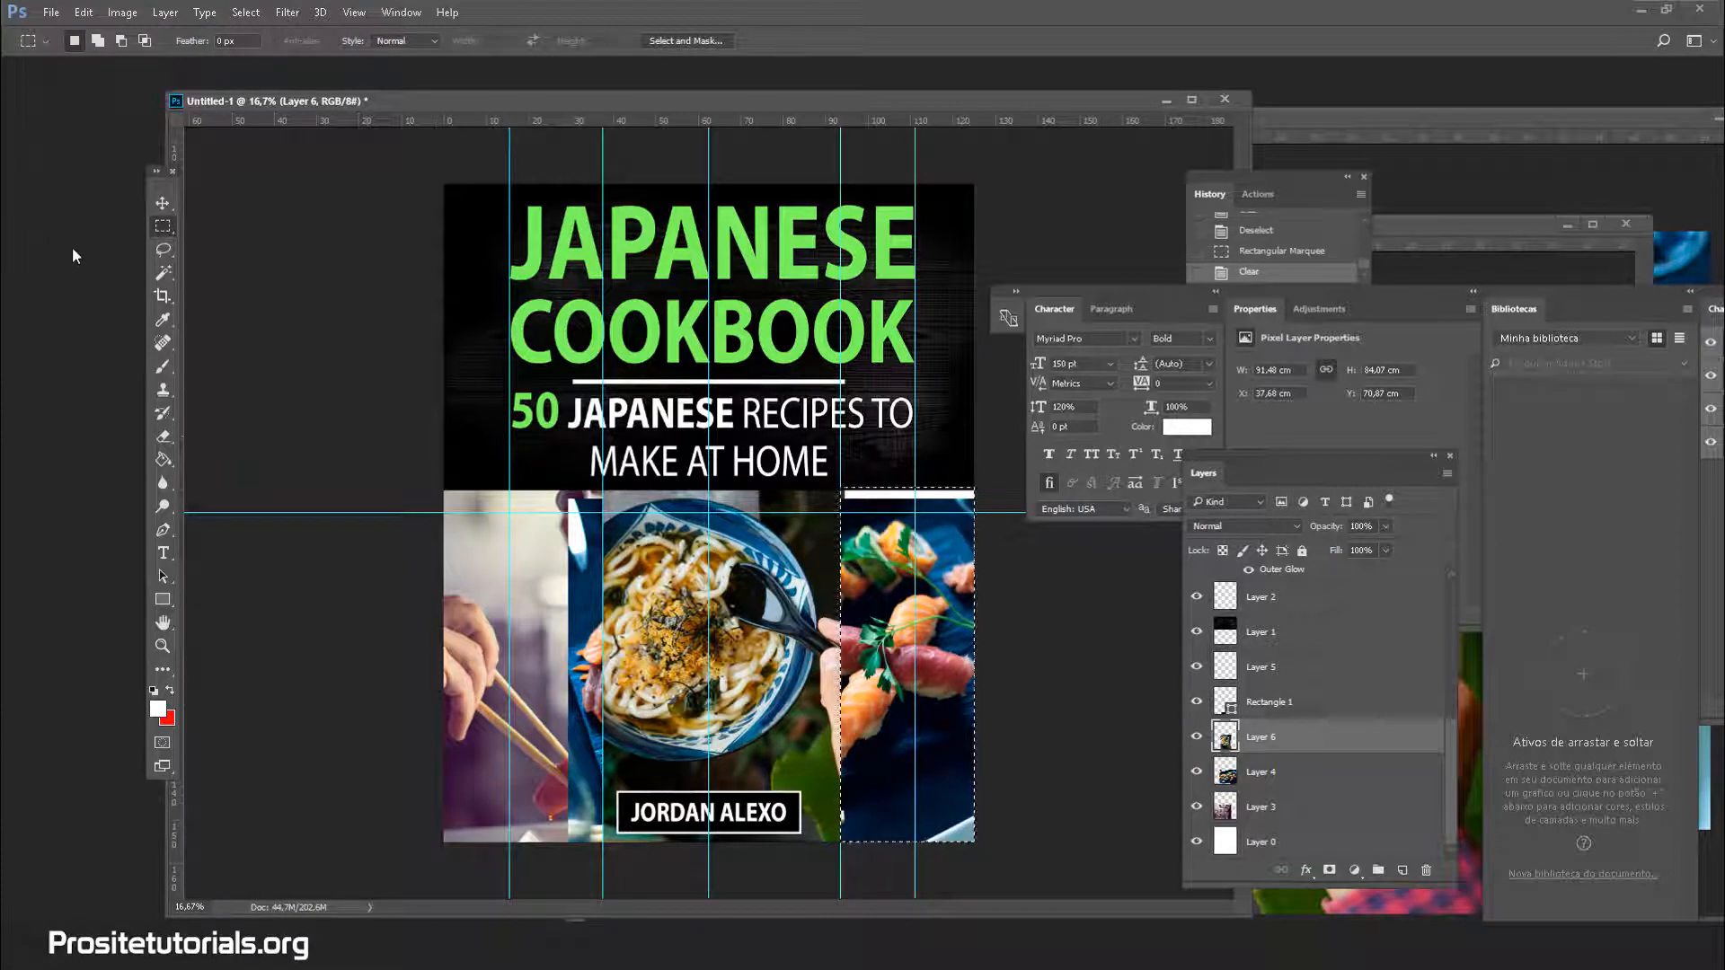
{"action": "left_click", "coordinate": [162, 272]}
{"action": "key", "text": "ctrl+d"}
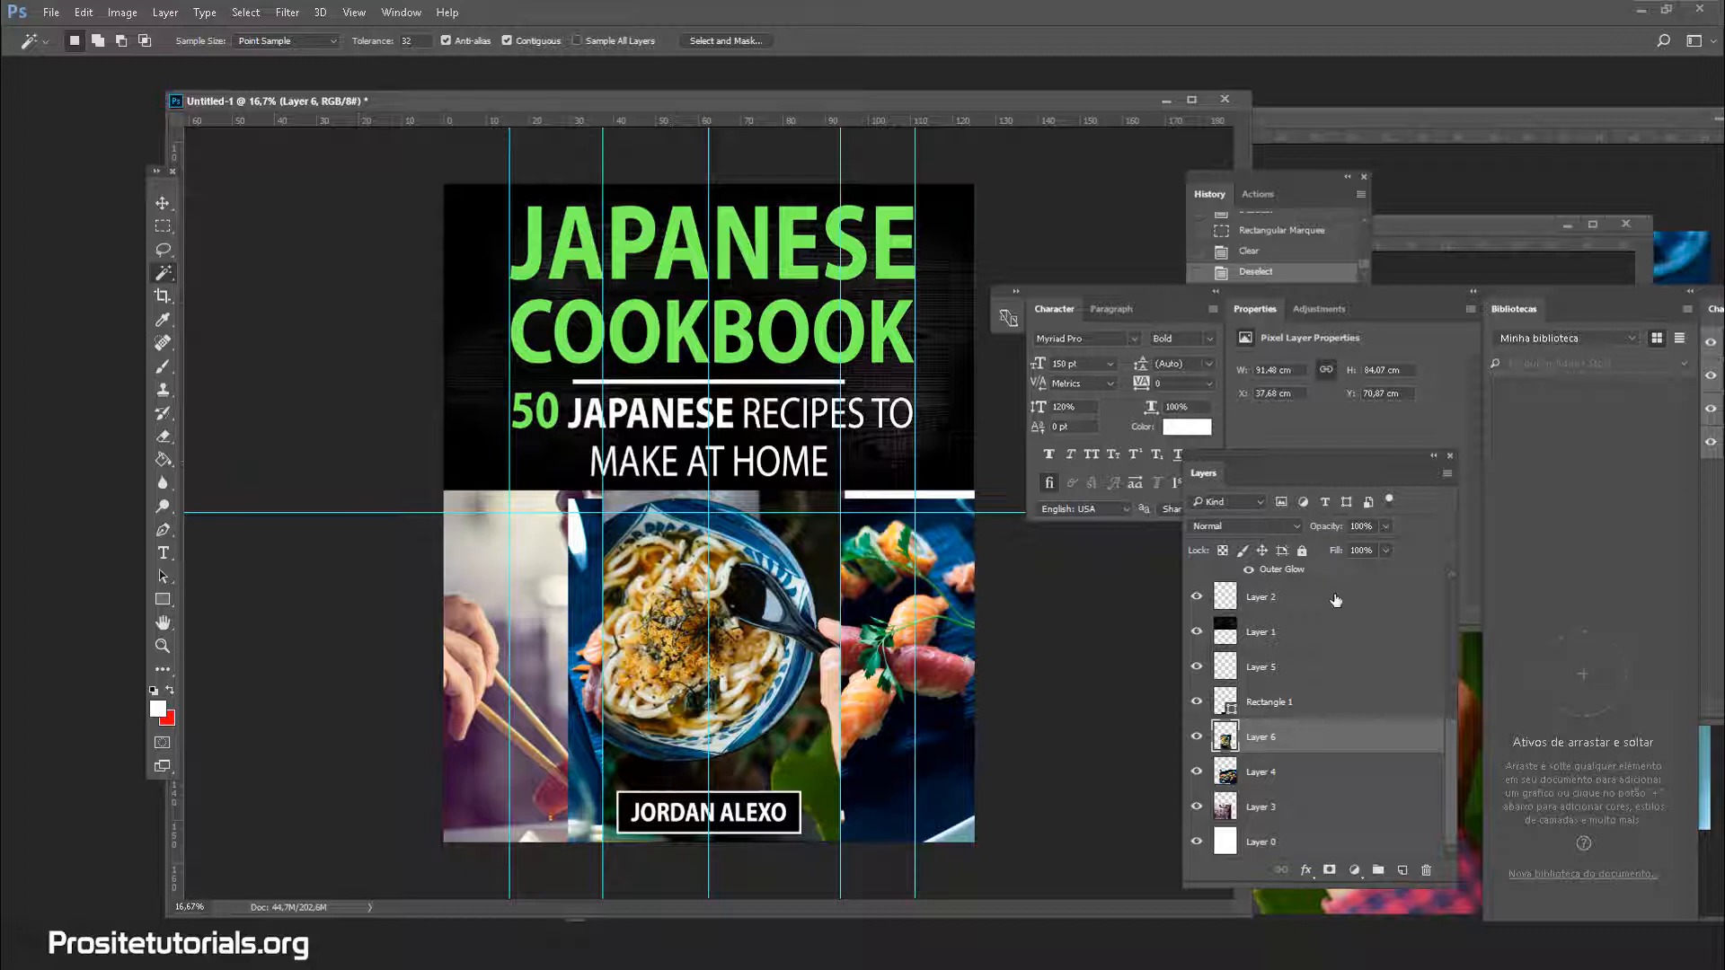
{"action": "left_click", "coordinate": [1274, 790]}
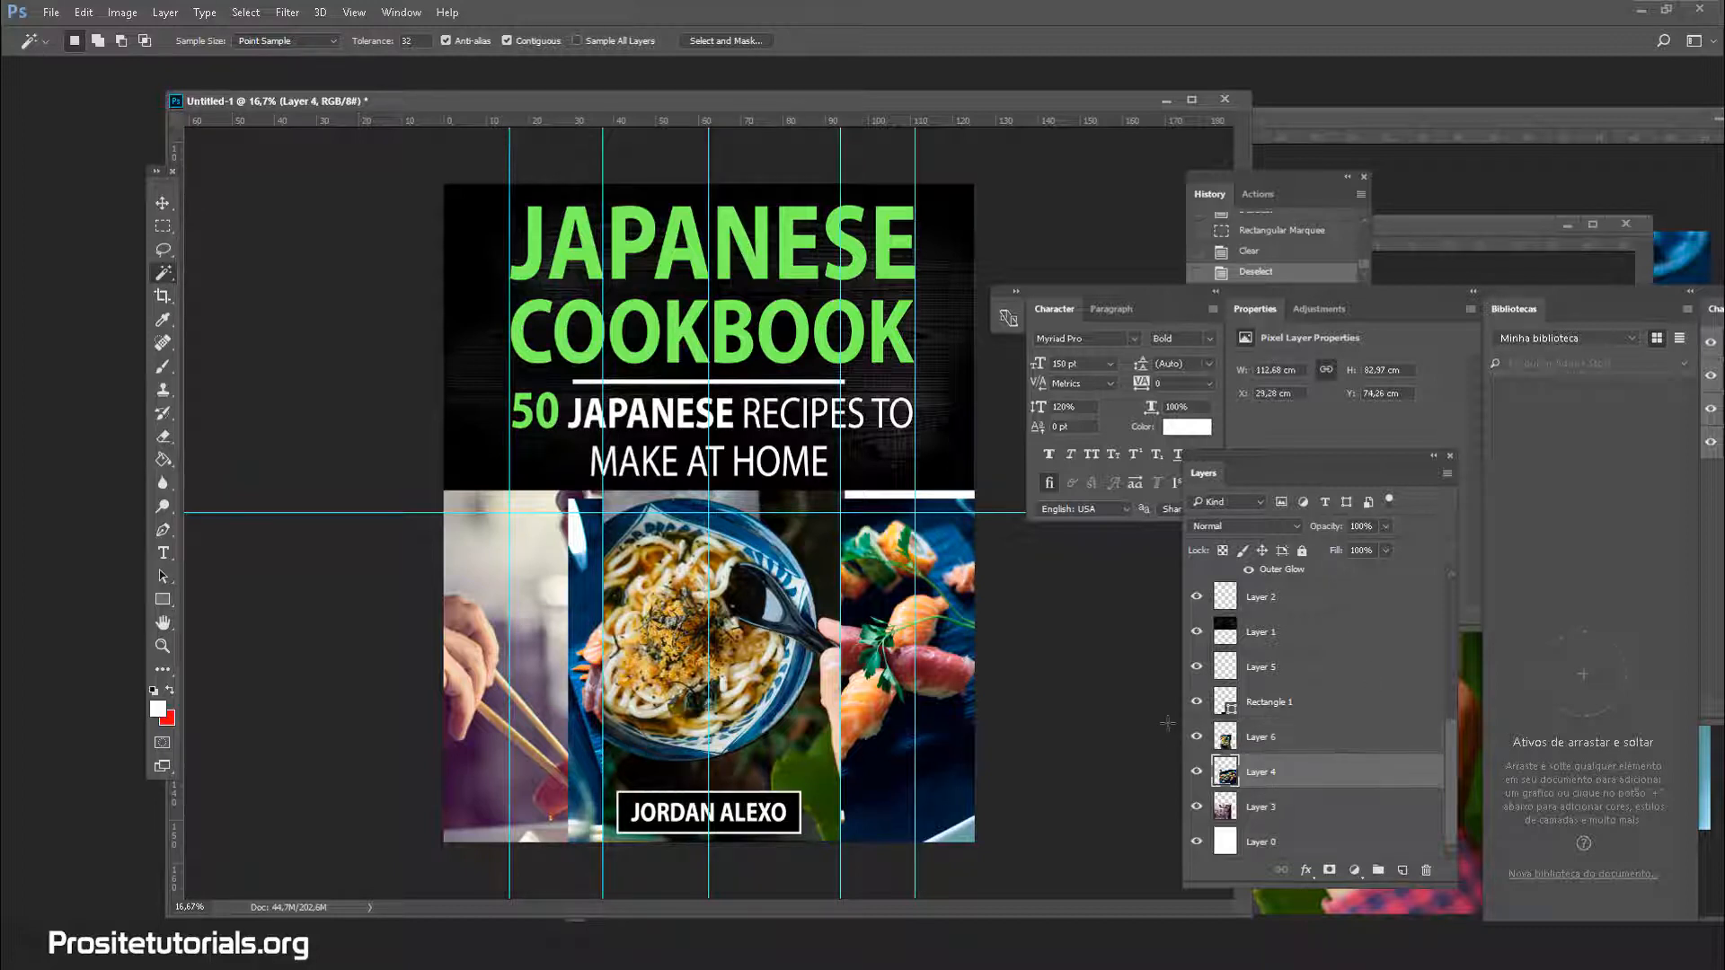
Move the sushi photo (Layer 4) right and enlarge it to about 110%
{"action": "left_click", "coordinate": [163, 203]}
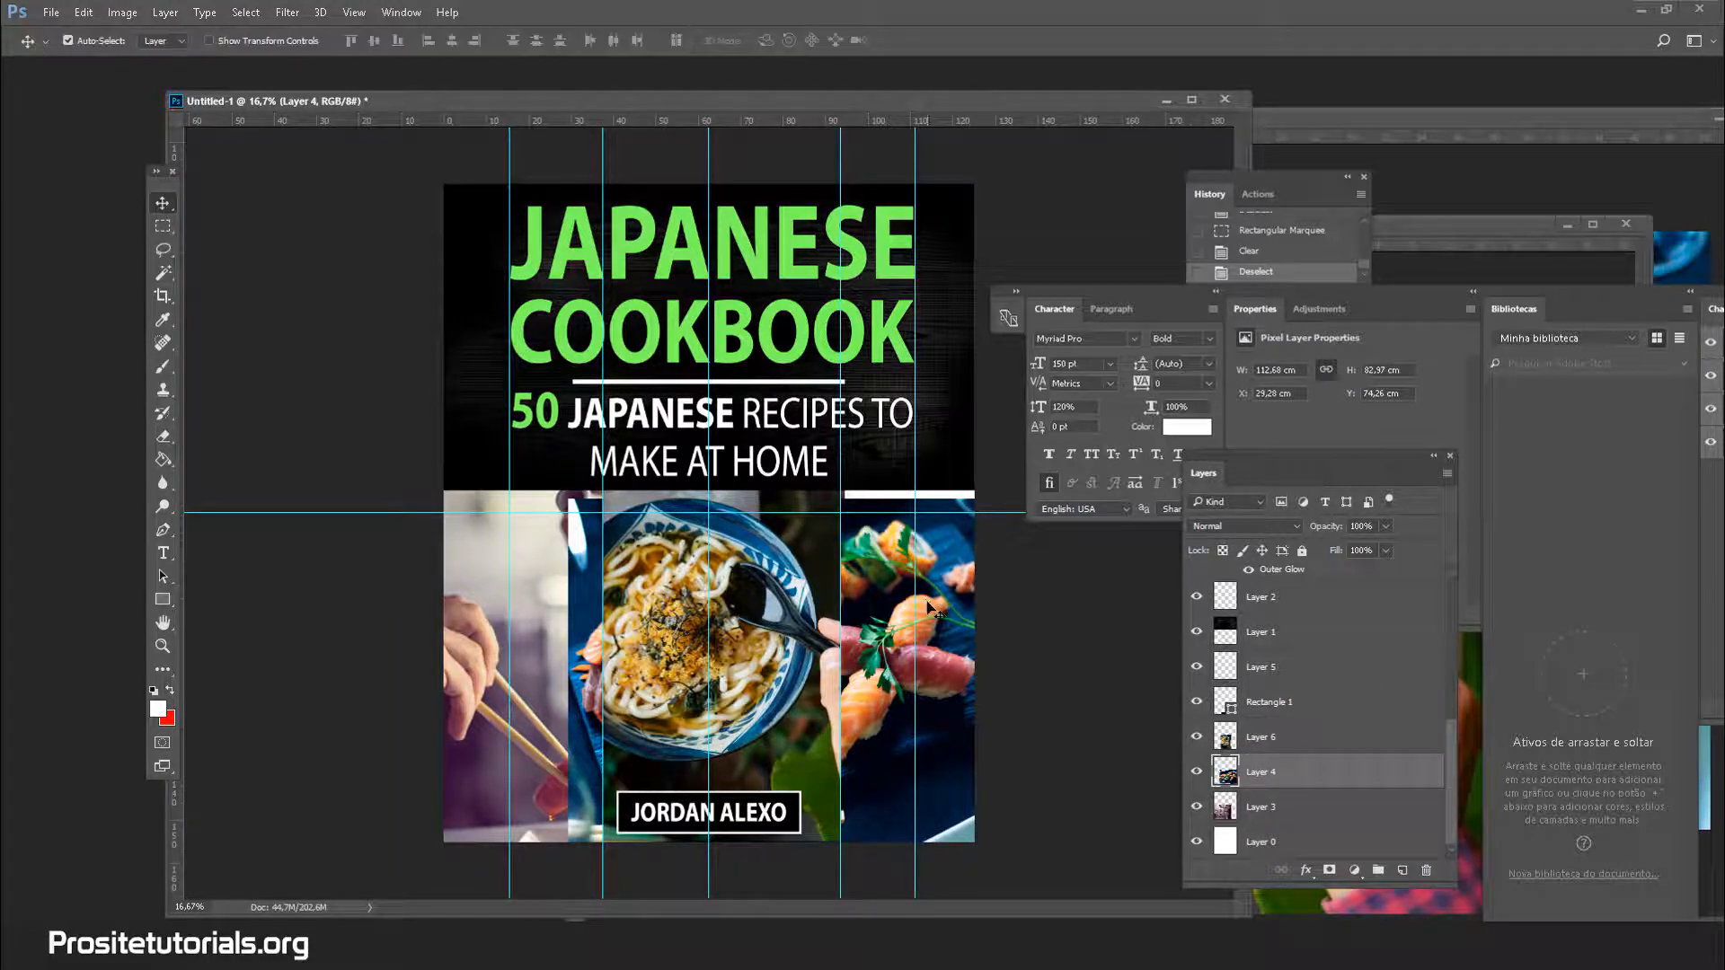
{"action": "left_click_drag", "start_coordinate": [935, 596], "coordinate": [1039, 578]}
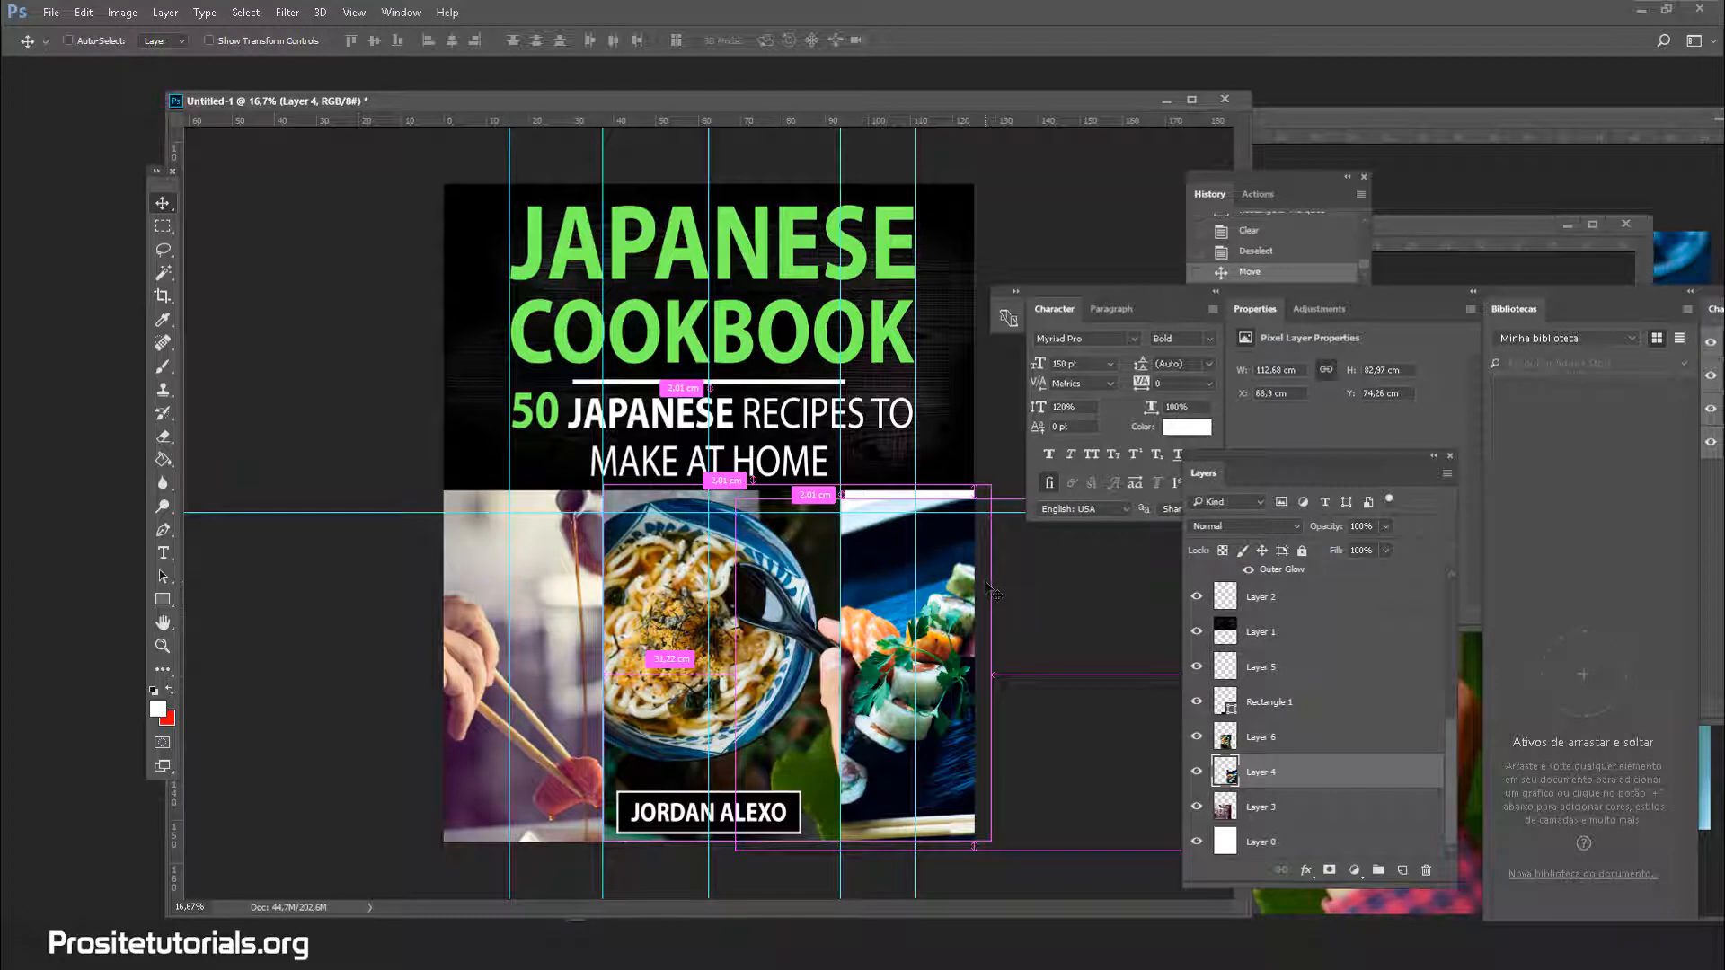
{"action": "key", "text": "ctrl+t"}
{"action": "left_click_drag", "start_coordinate": [745, 504], "coordinate": [699, 469]}
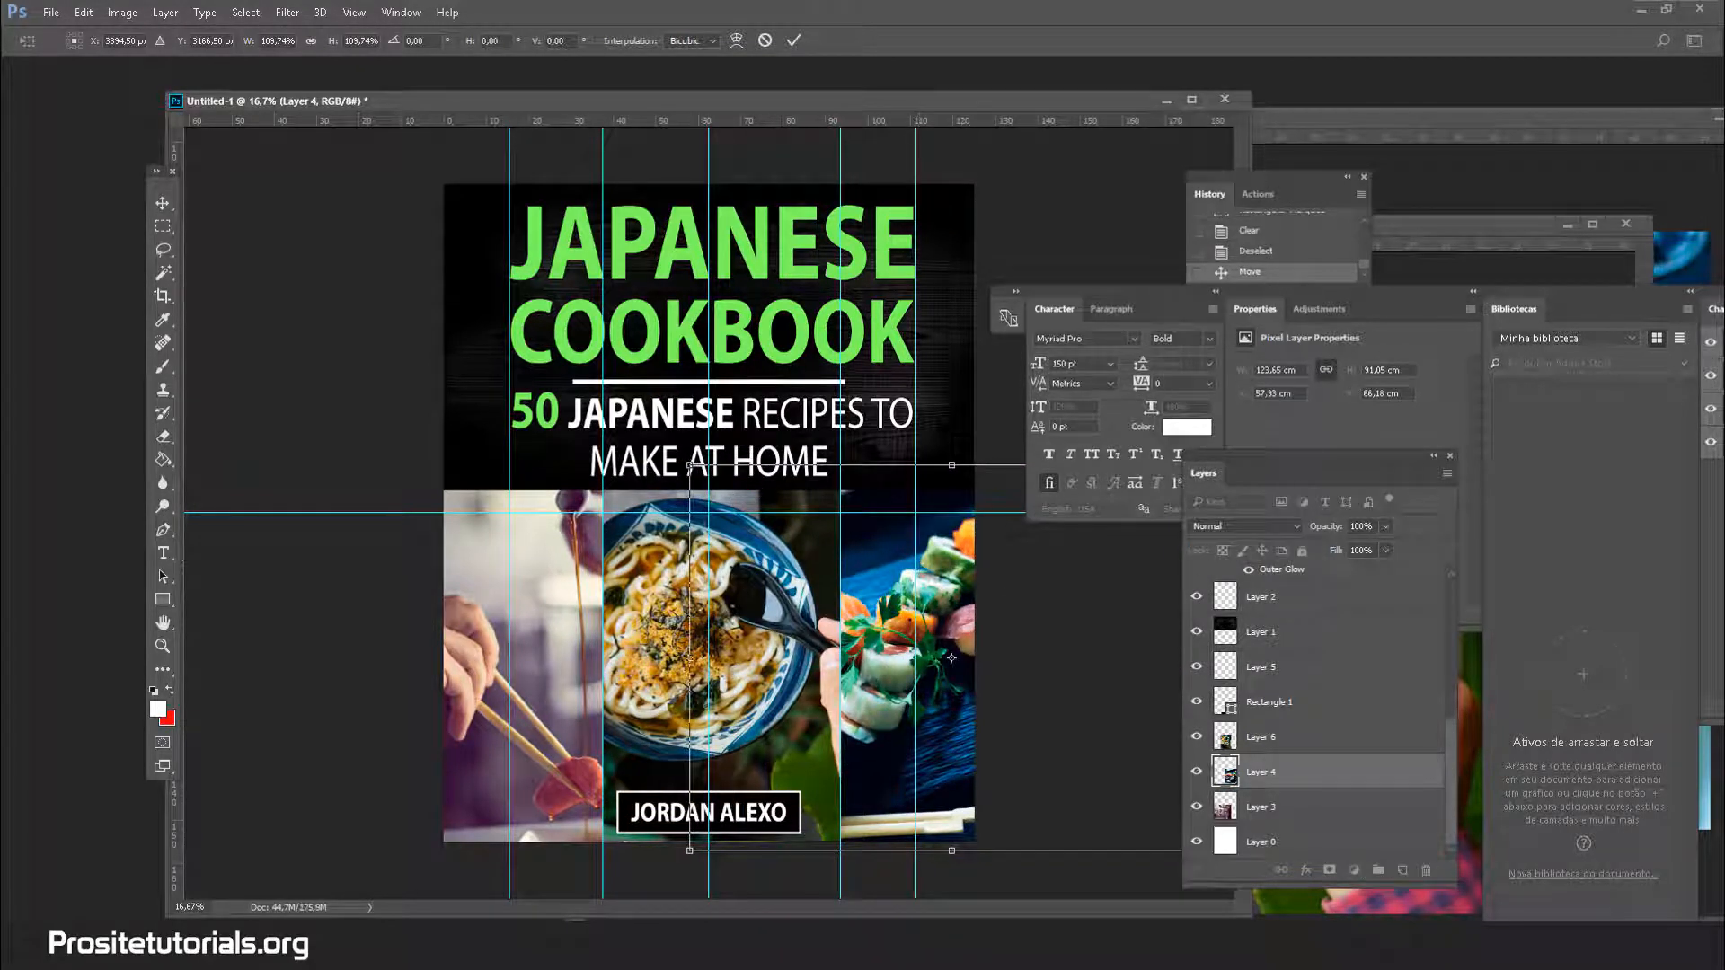
{"action": "left_click", "coordinate": [163, 272]}
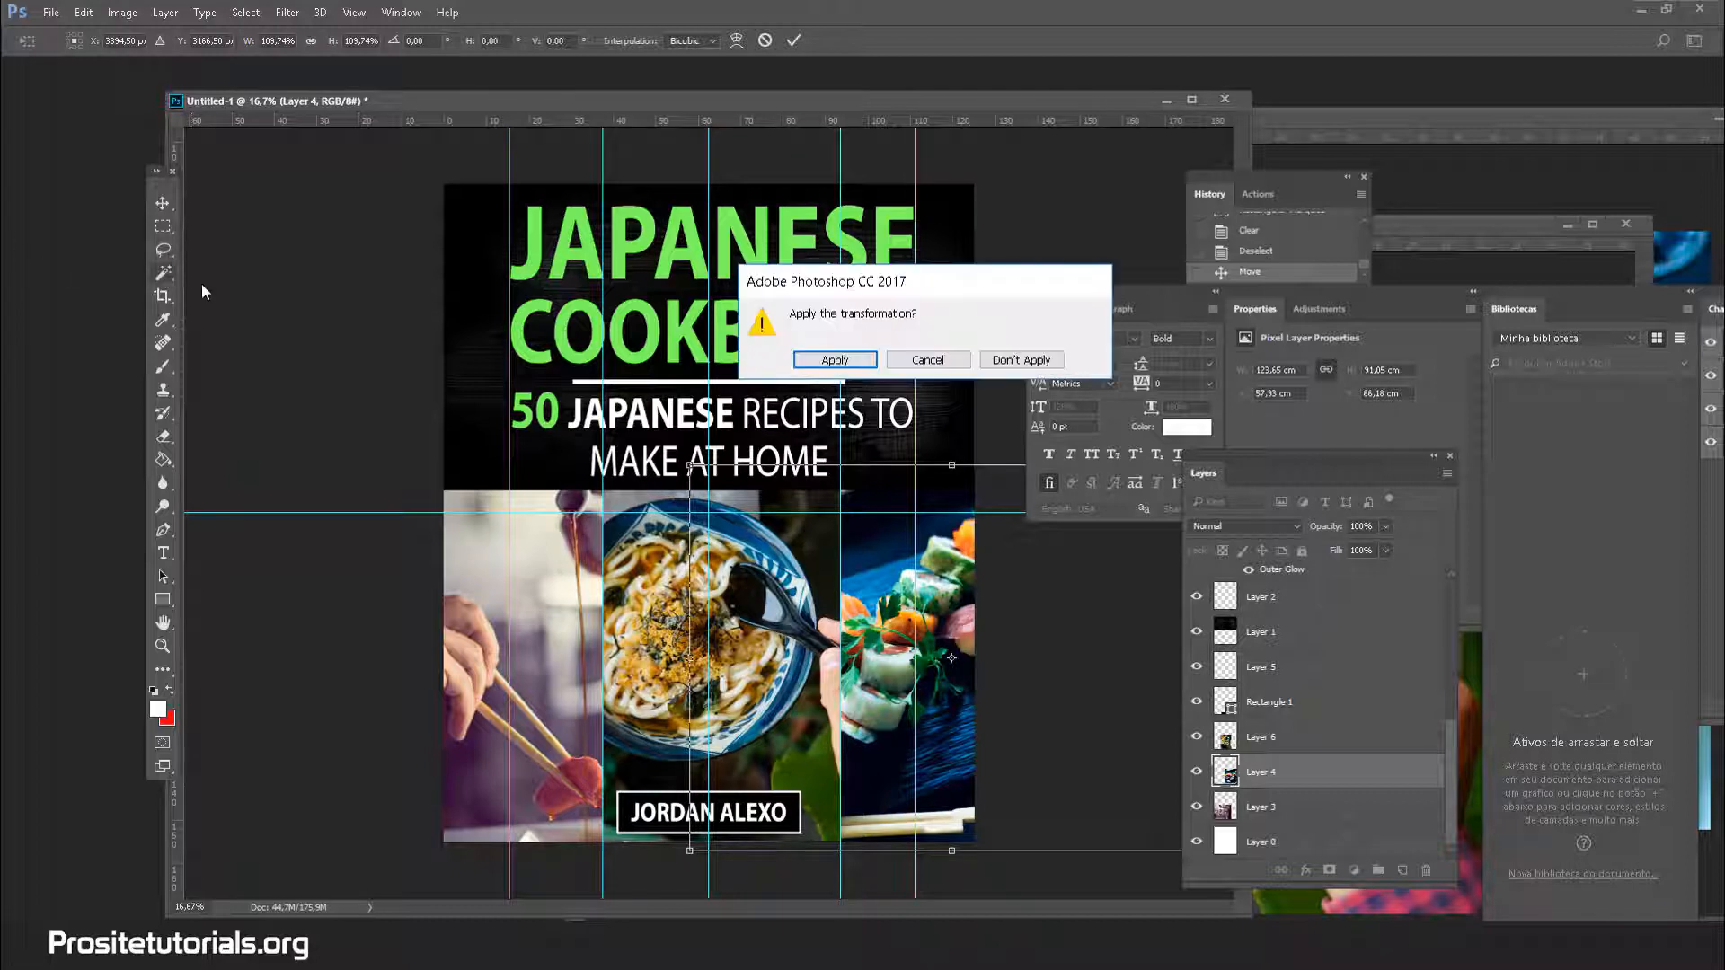
{"action": "left_click", "coordinate": [836, 358]}
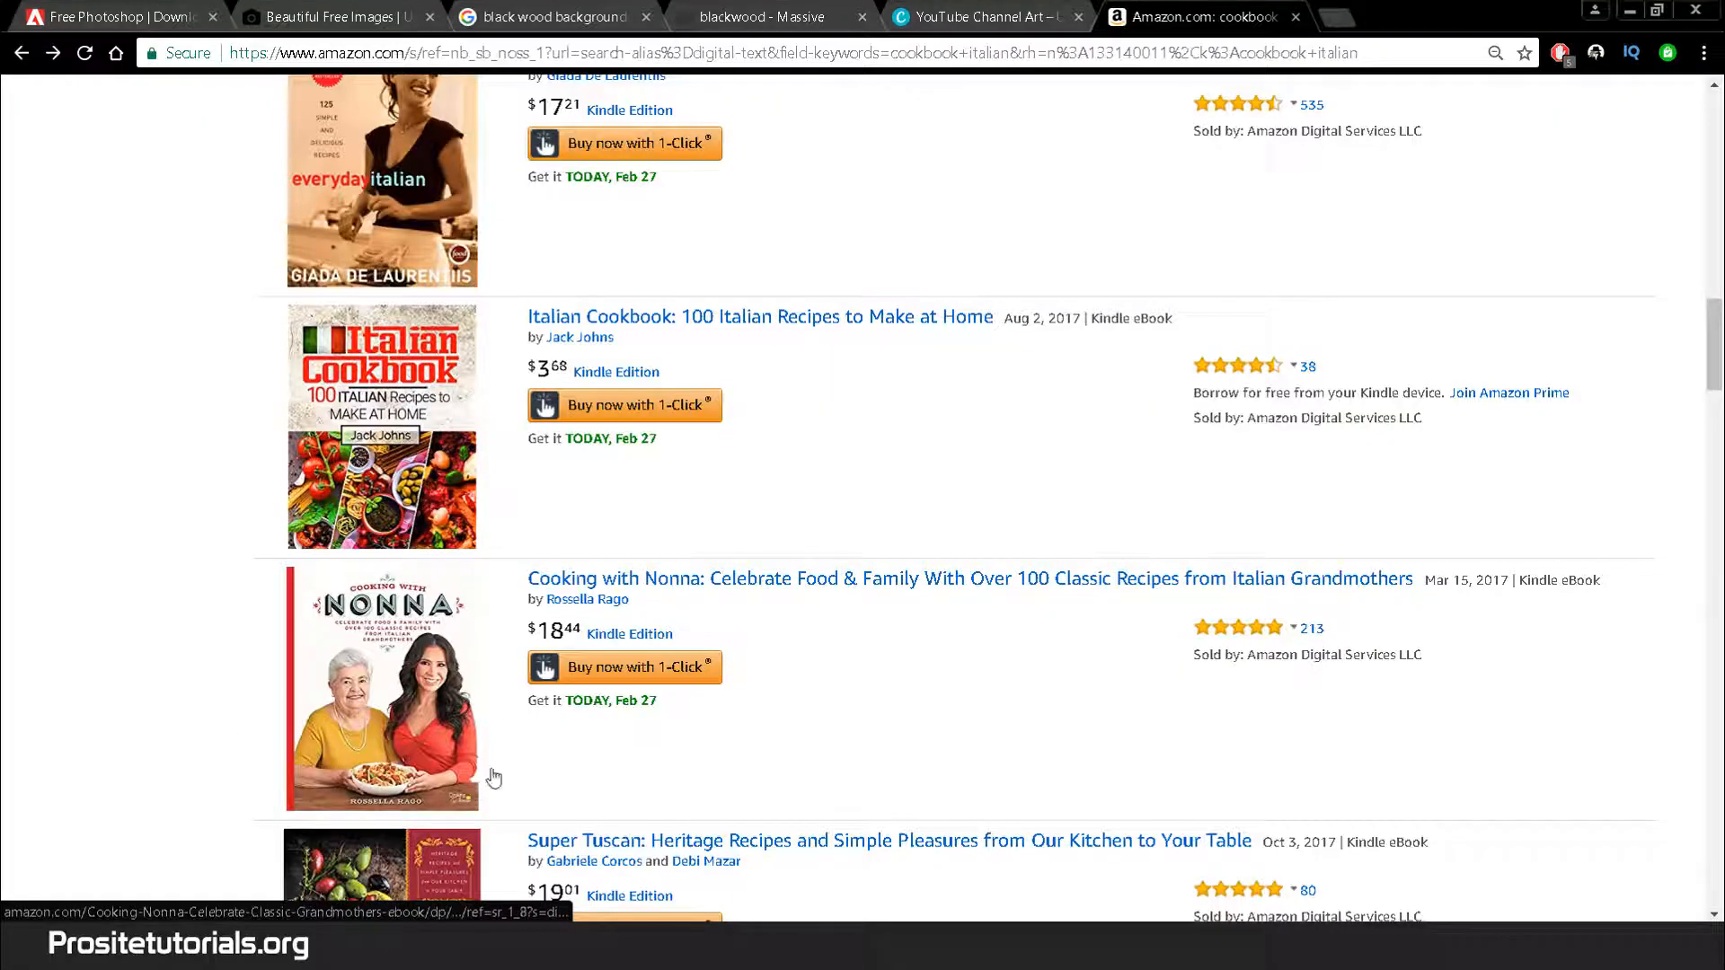
{"action": "mouse_move", "coordinate": [243, 953]}
{"action": "left_click", "coordinate": [329, 836]}
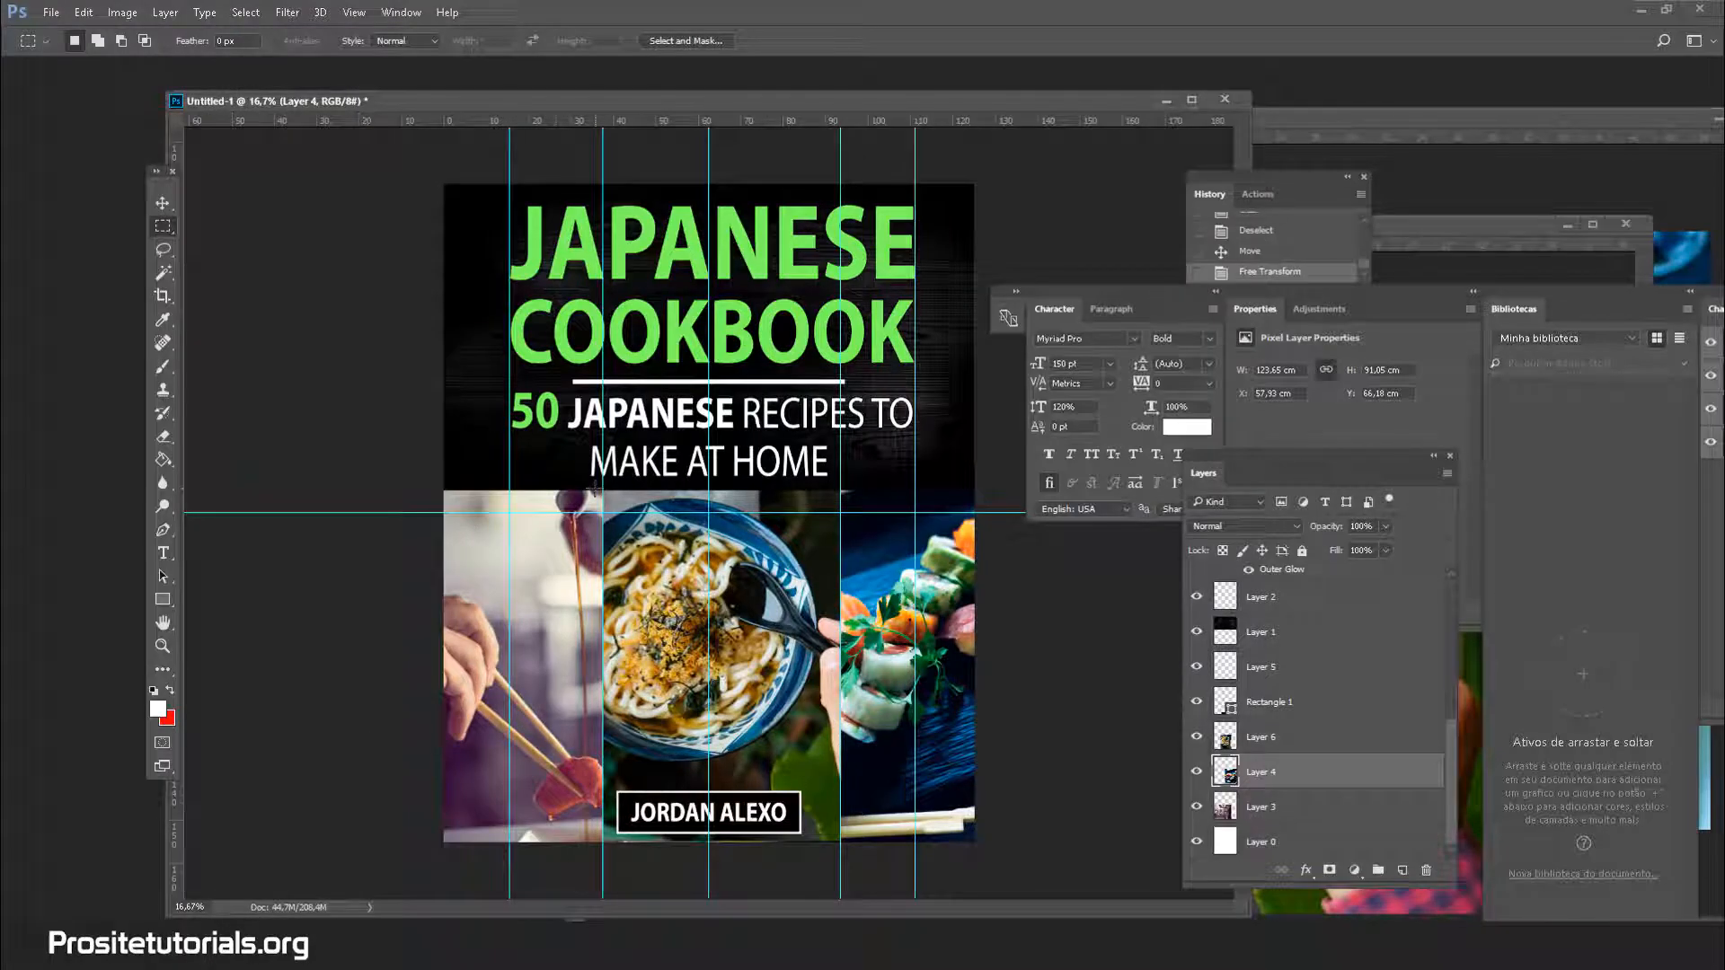
Fill a thin strip selection in the lower cover with white, undoing a trial move
{"action": "left_click_drag", "start_coordinate": [557, 841], "coordinate": [559, 481]}
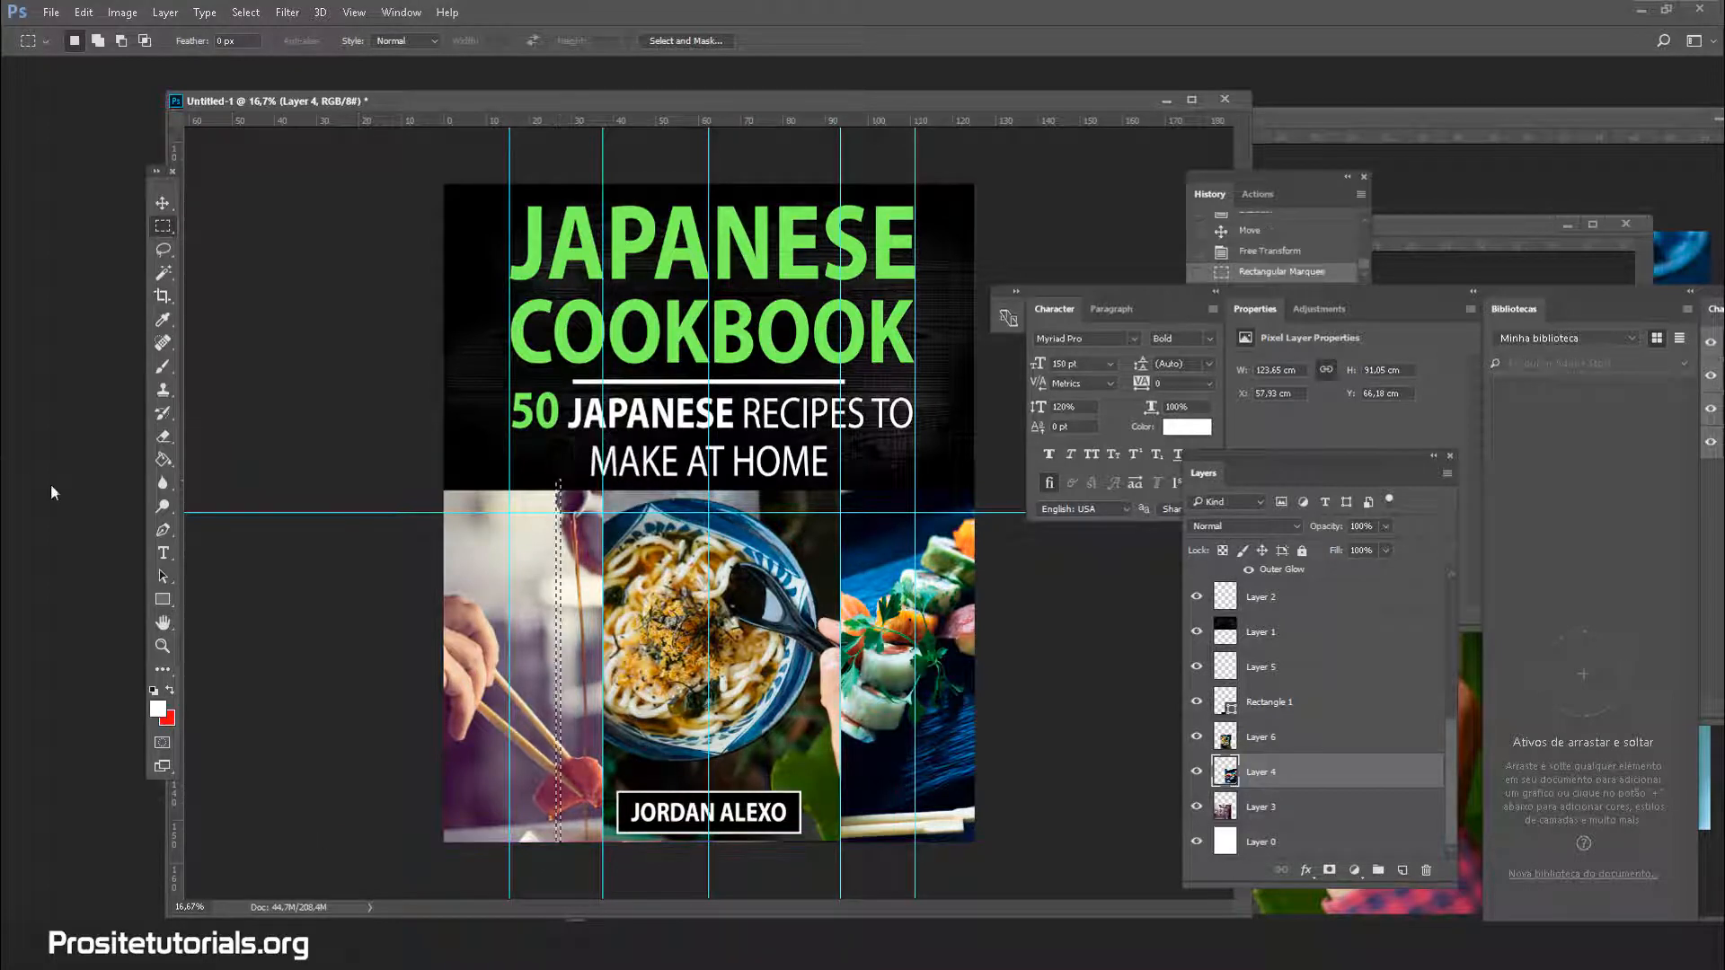
{"action": "left_click", "coordinate": [163, 459]}
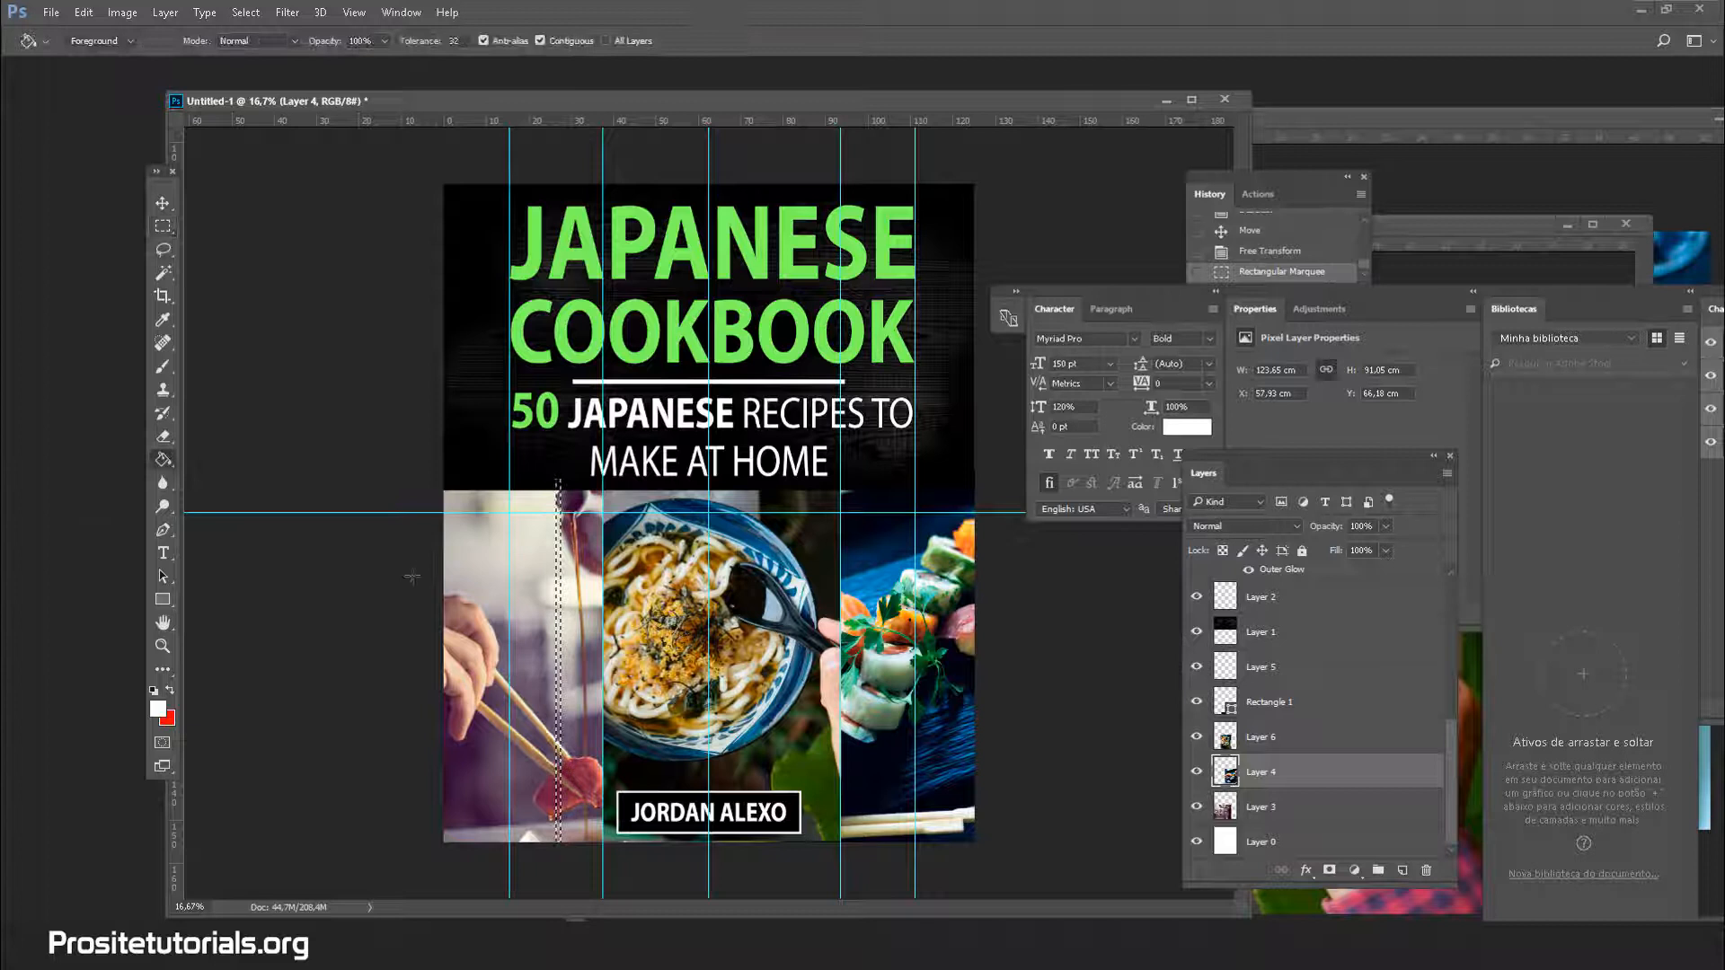
{"action": "left_click", "coordinate": [557, 572]}
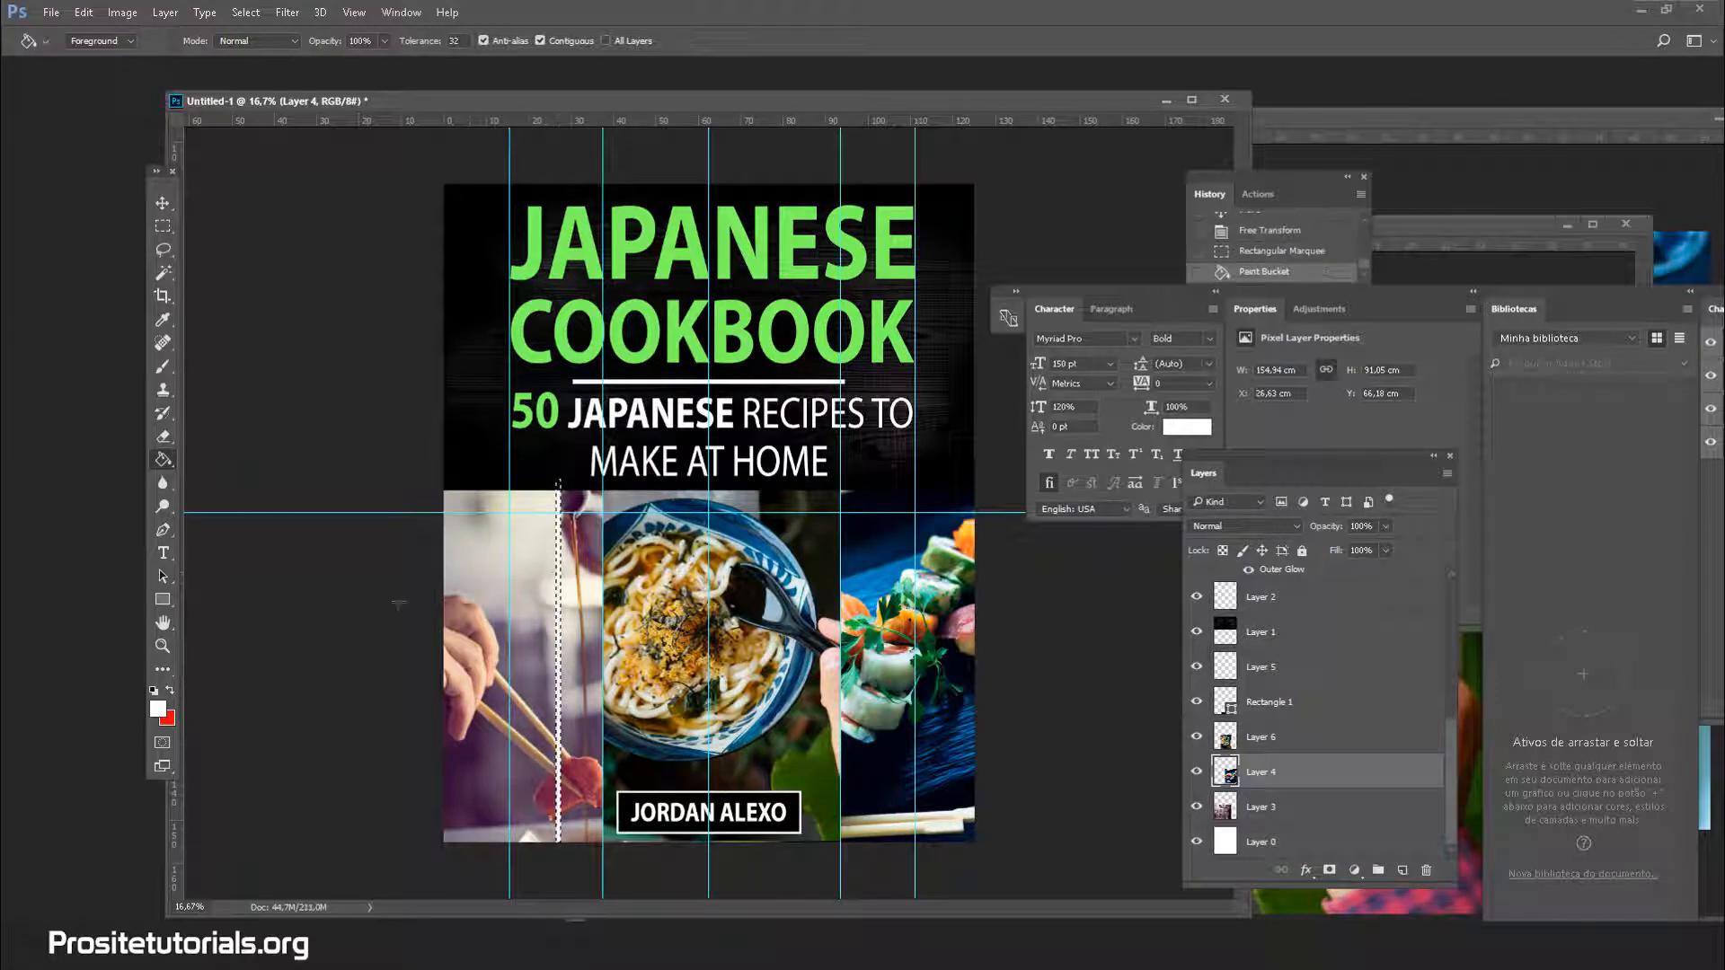
{"action": "left_click", "coordinate": [162, 204]}
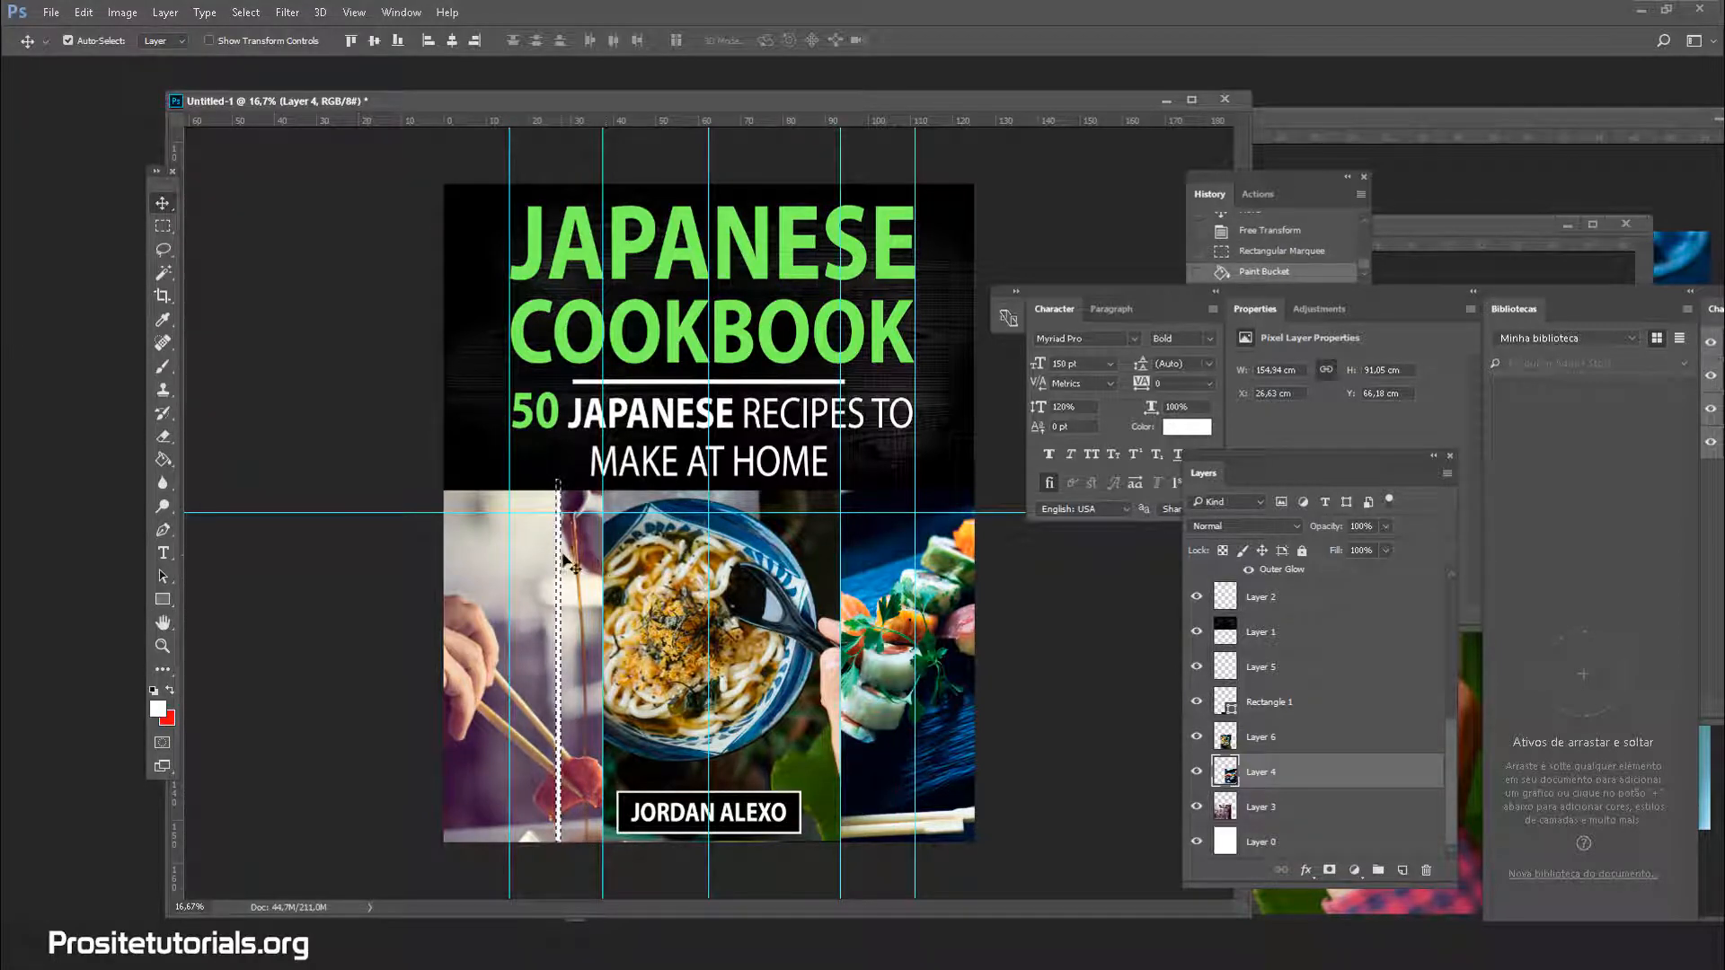
{"action": "left_click_drag", "start_coordinate": [558, 563], "coordinate": [595, 590]}
{"action": "key", "text": "ctrl+z"}
Add a new empty layer above the photos
{"action": "left_click", "coordinate": [1400, 870]}
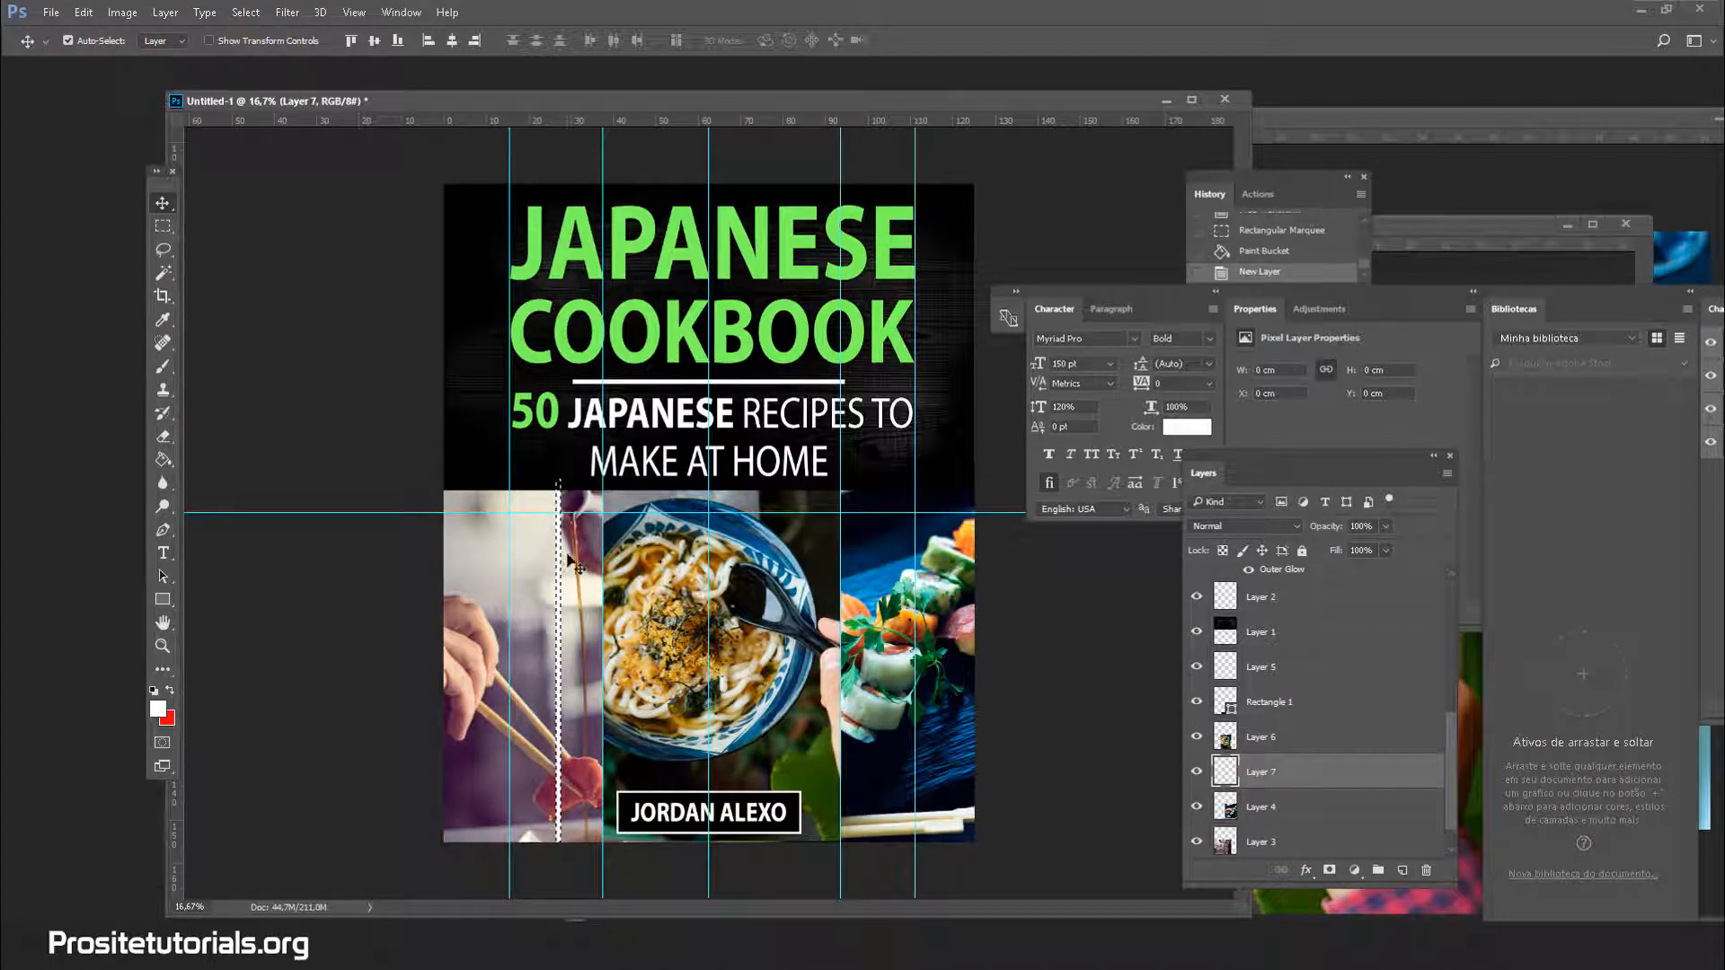
{"action": "left_click_drag", "start_coordinate": [560, 558], "coordinate": [561, 562]}
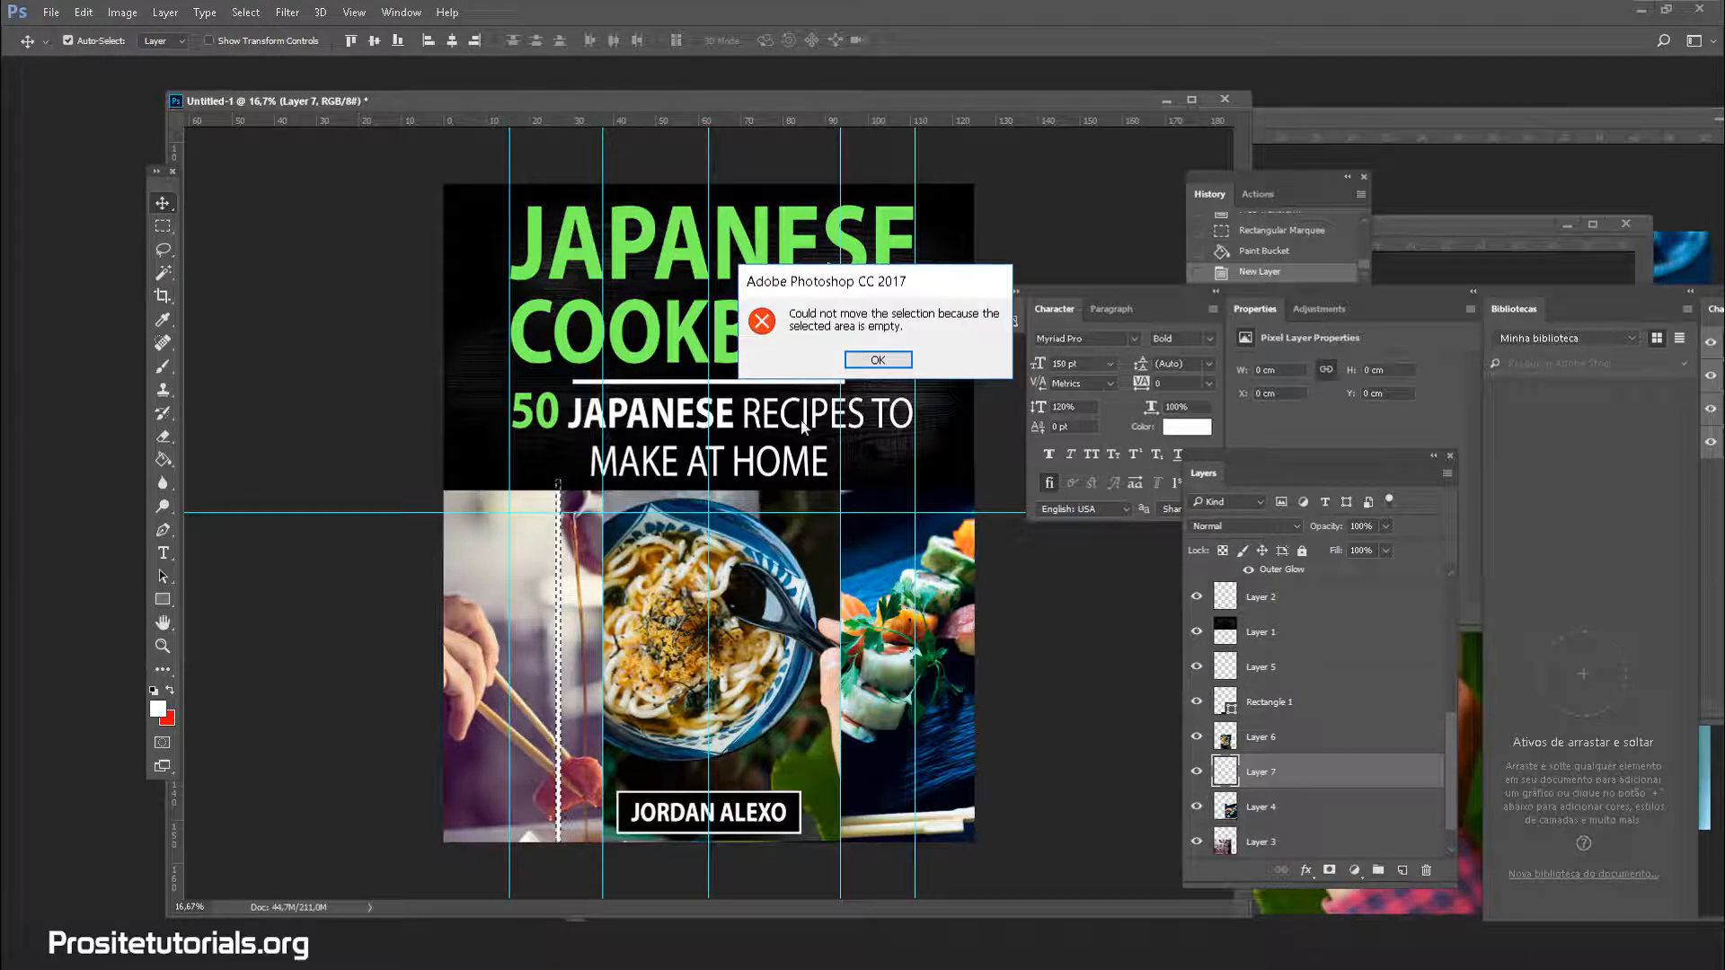
{"action": "left_click", "coordinate": [872, 360]}
{"action": "left_click", "coordinate": [163, 272]}
{"action": "left_click", "coordinate": [374, 345]}
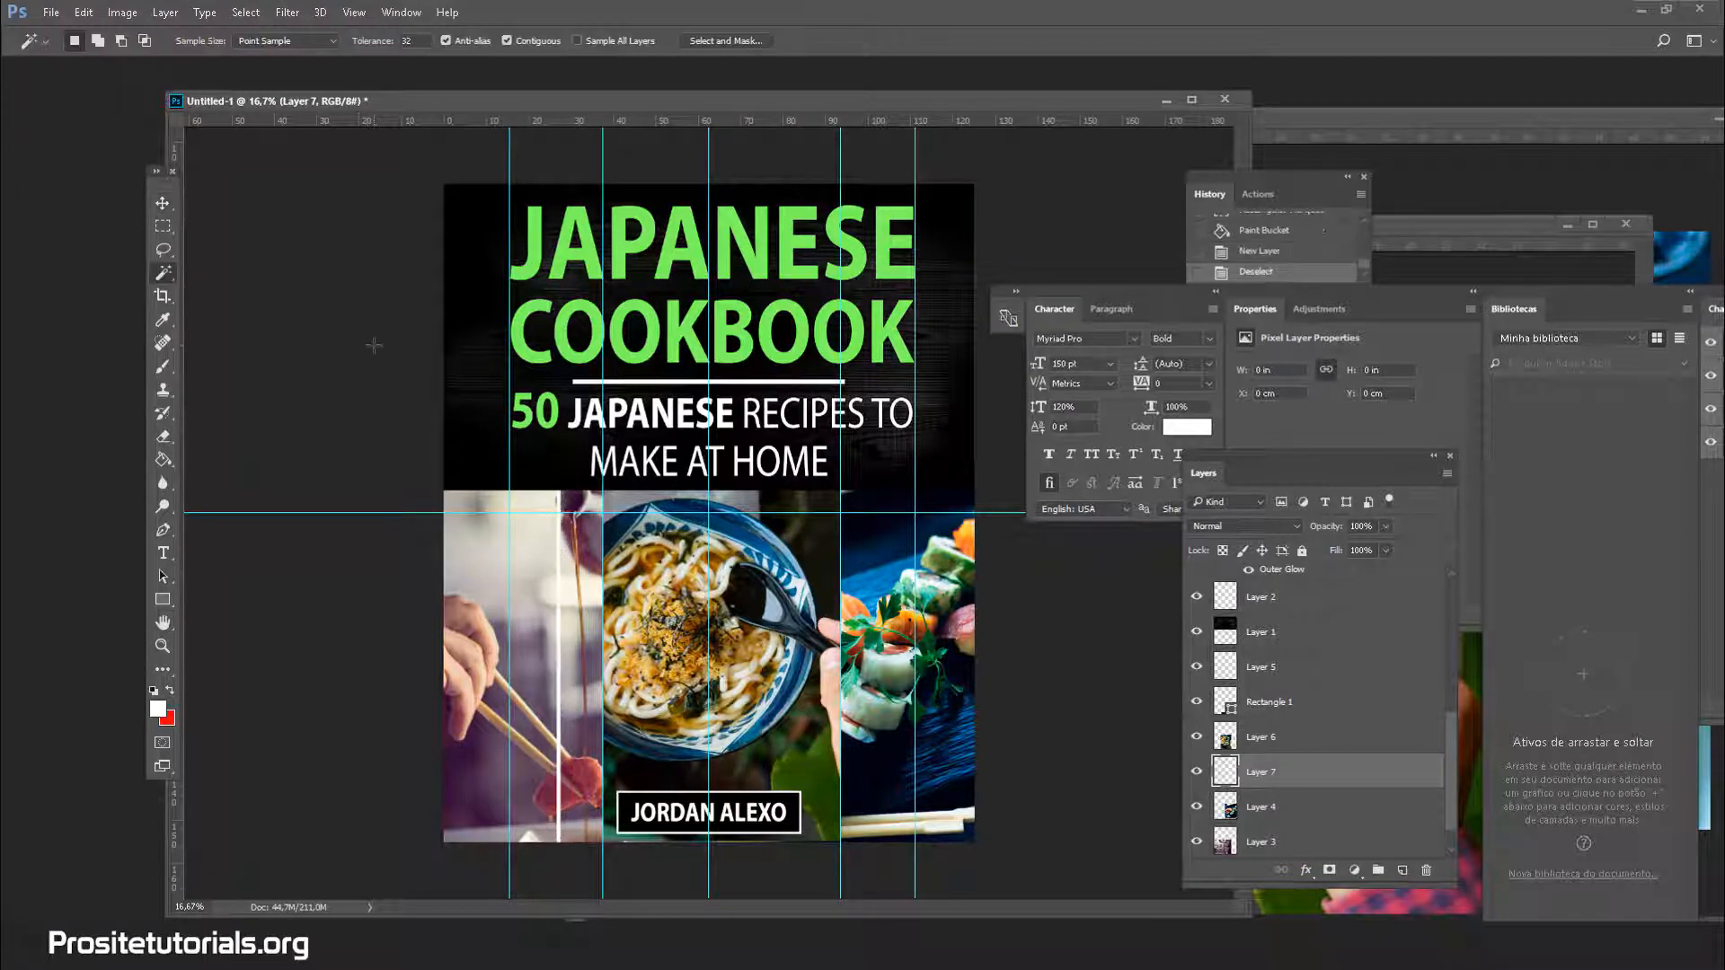
{"action": "left_click", "coordinate": [556, 603]}
{"action": "key", "text": "ctrl+d"}
Delete the thin white strip's pixels from the chopsticks photo layer and deselect
{"action": "left_click", "coordinate": [1344, 814]}
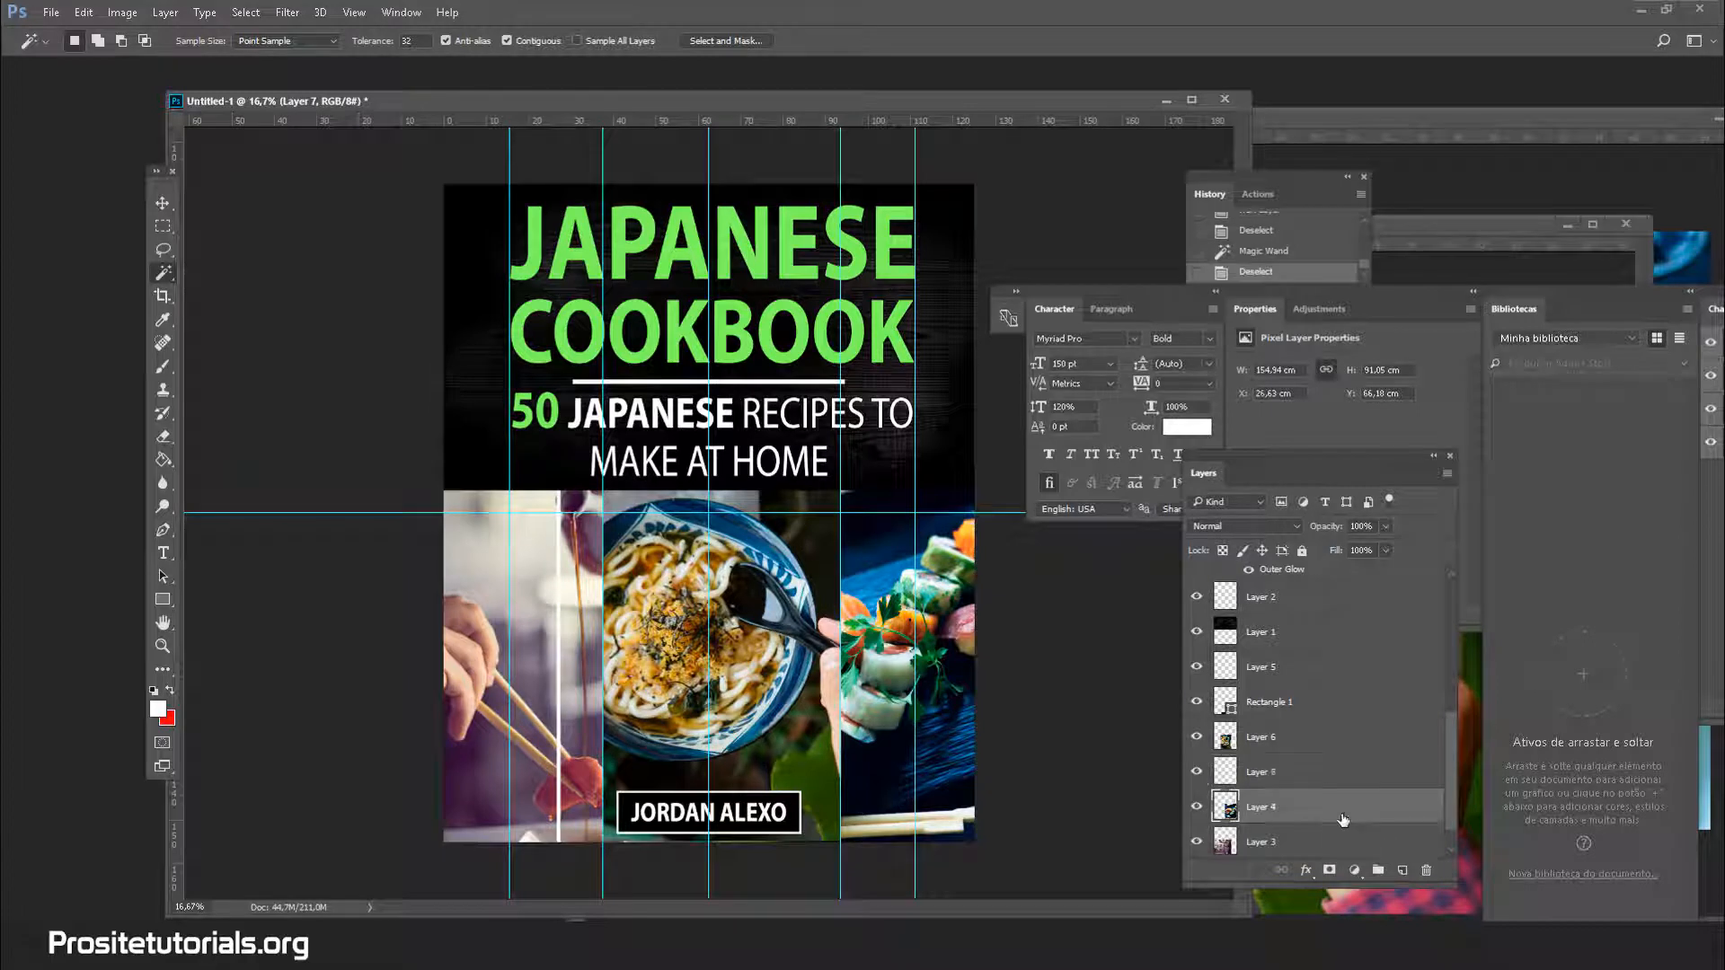
{"action": "left_click", "coordinate": [558, 617]}
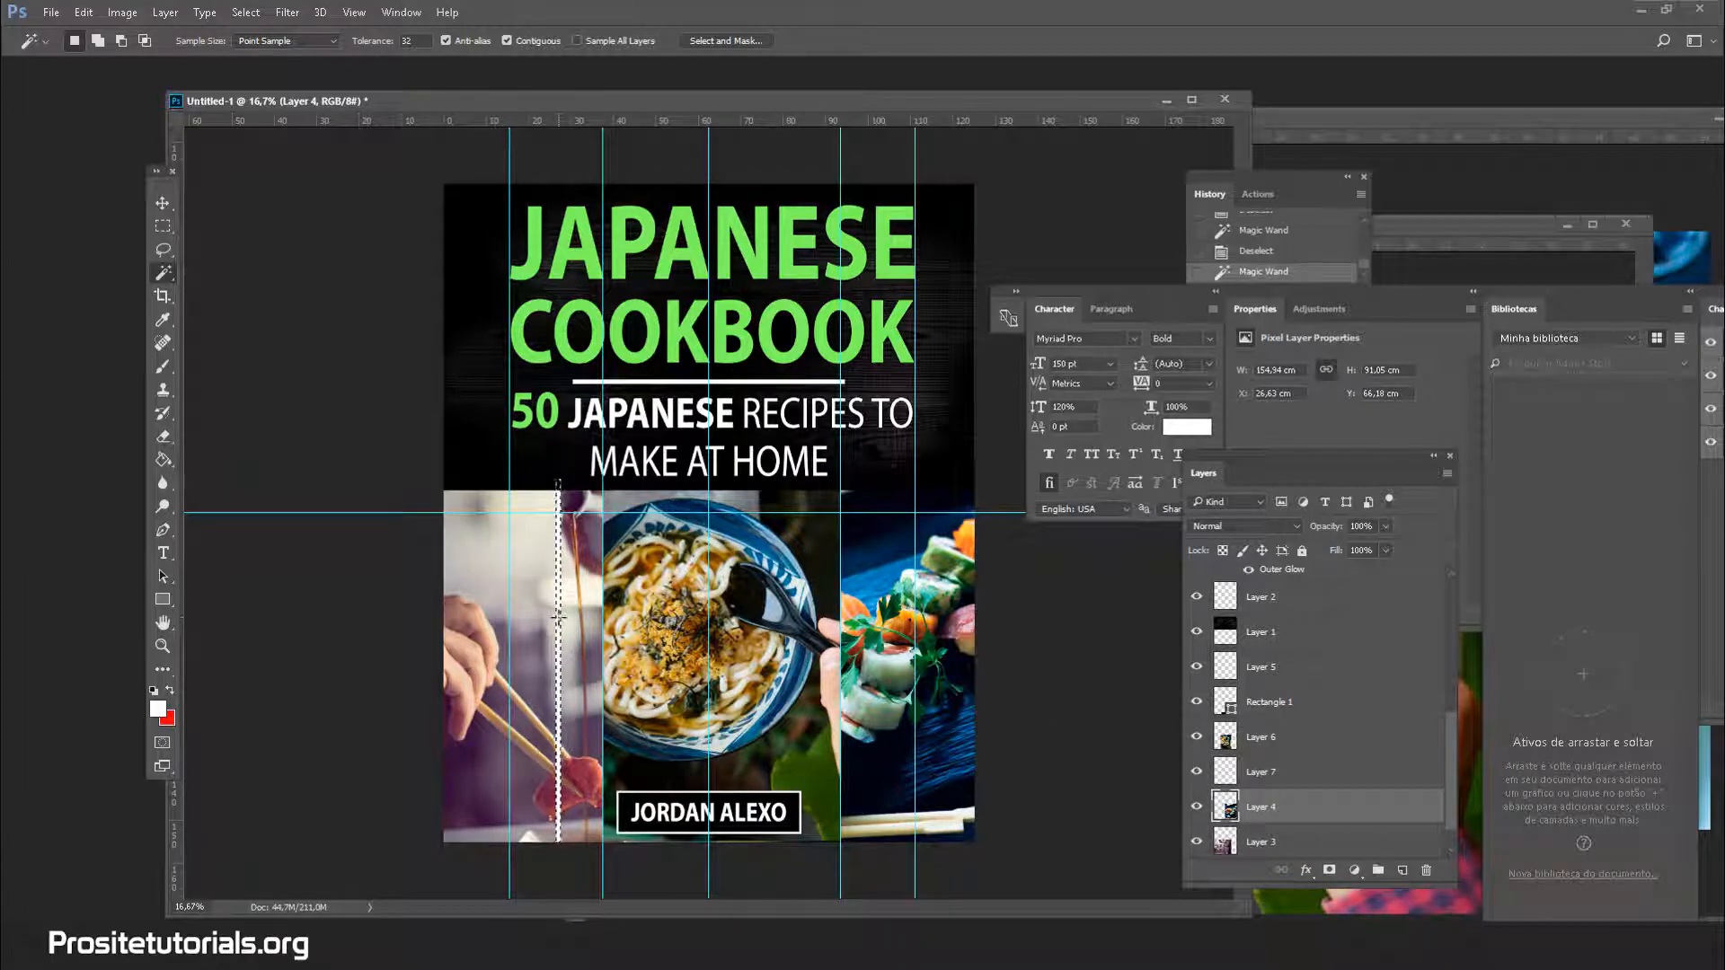
{"action": "key", "text": "Delete"}
{"action": "key", "text": "ctrl+d"}
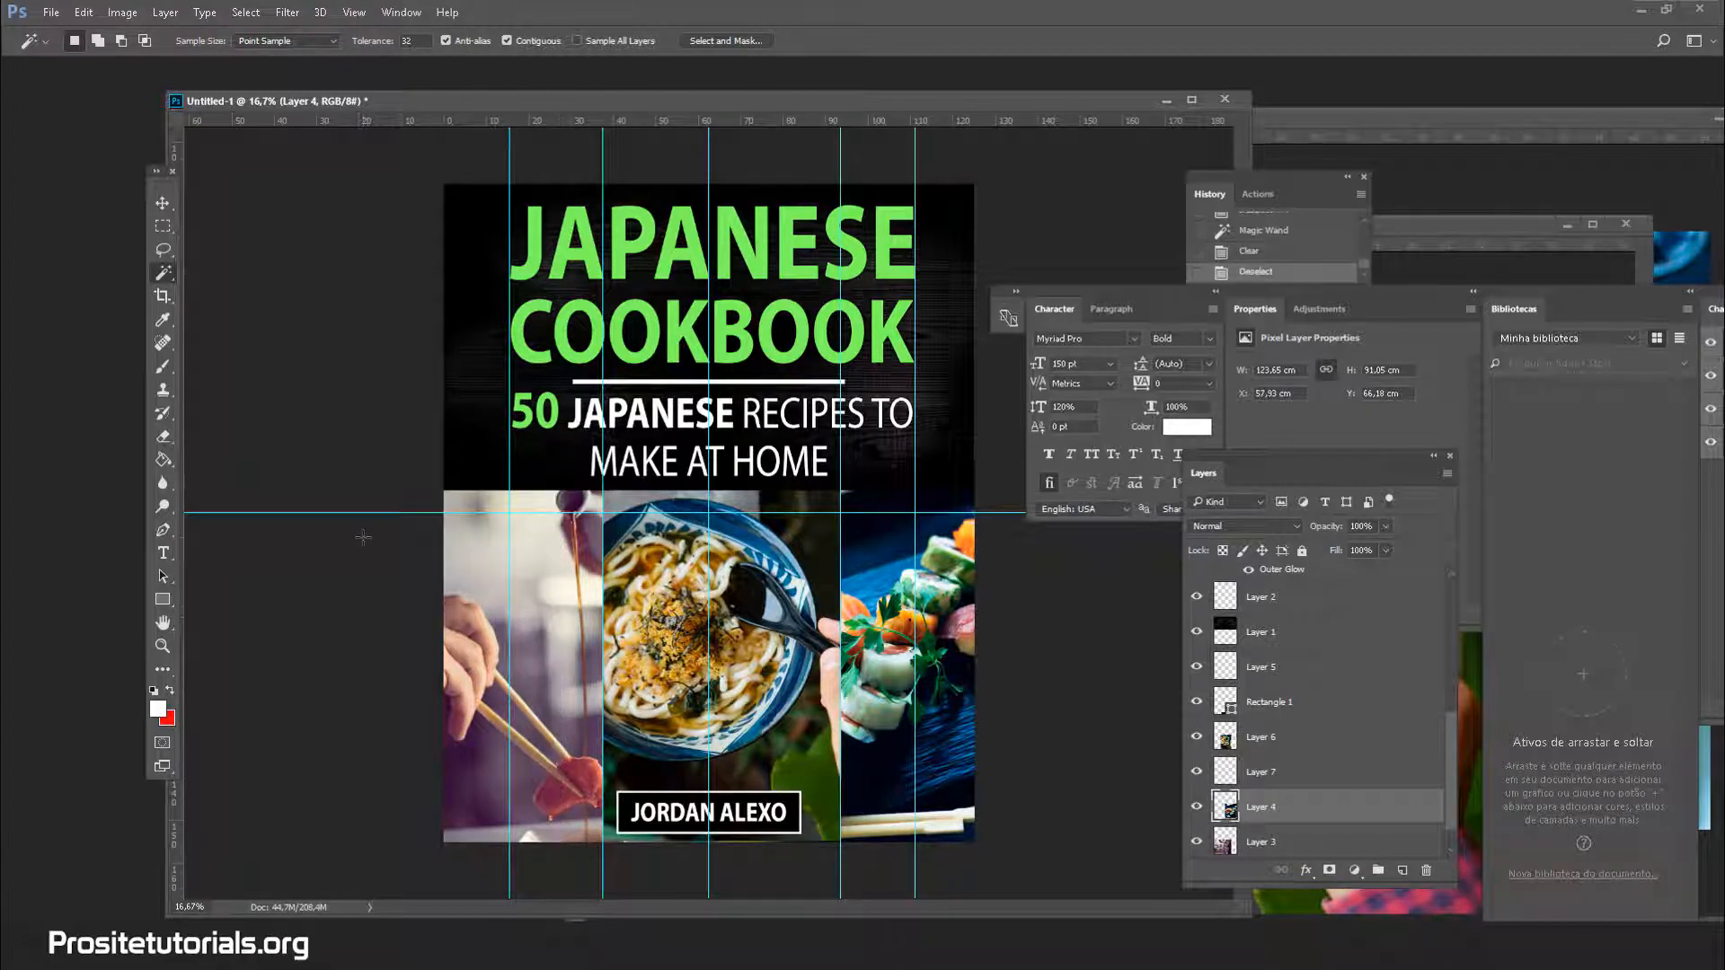
{"action": "left_click", "coordinate": [1266, 669]}
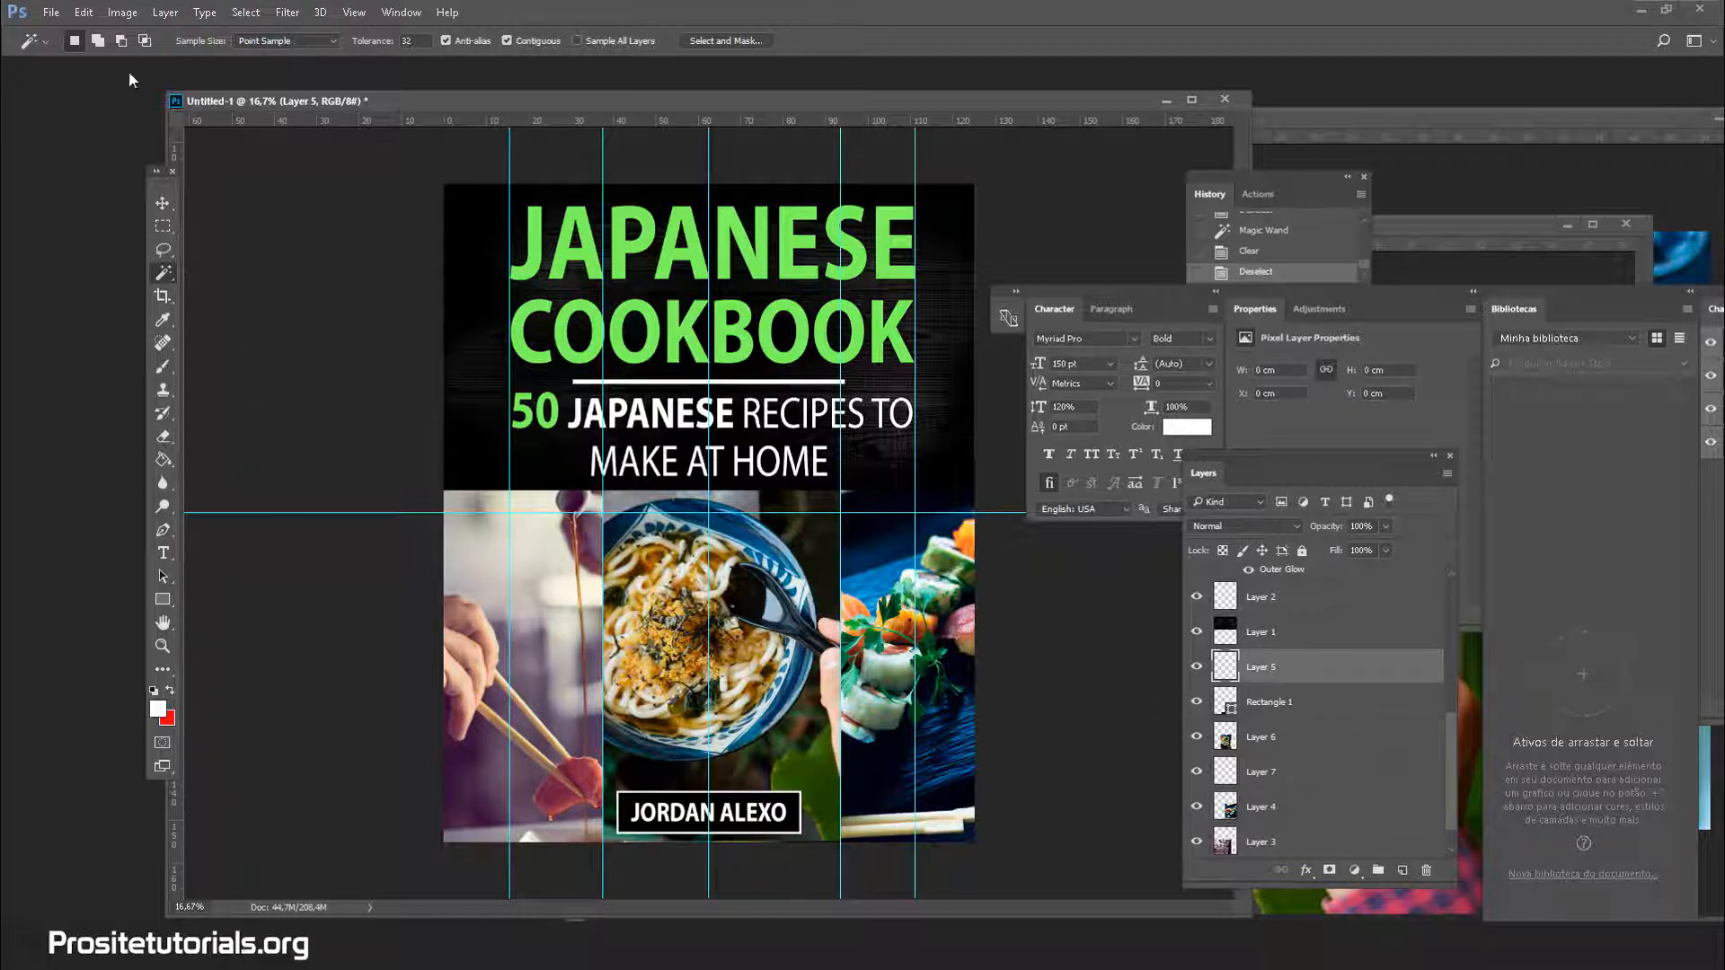
Fill a thin full-height rectangular column with white on Layer 5
{"action": "left_click", "coordinate": [169, 230]}
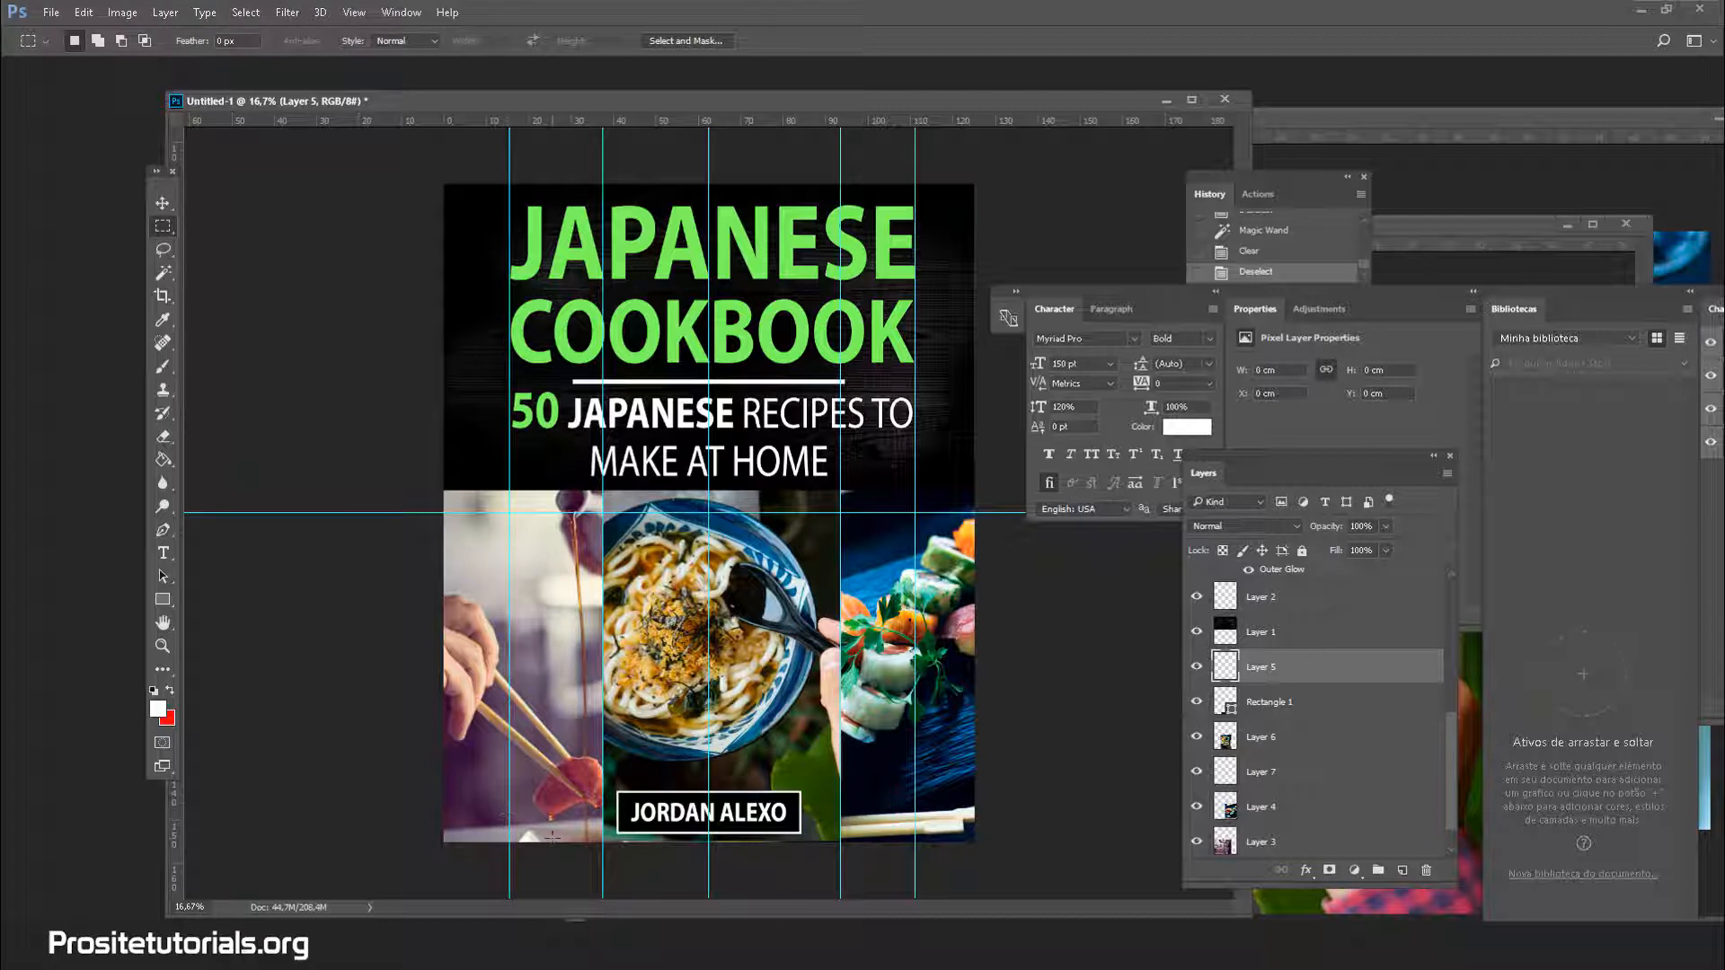
{"action": "left_click_drag", "start_coordinate": [552, 836], "coordinate": [555, 486]}
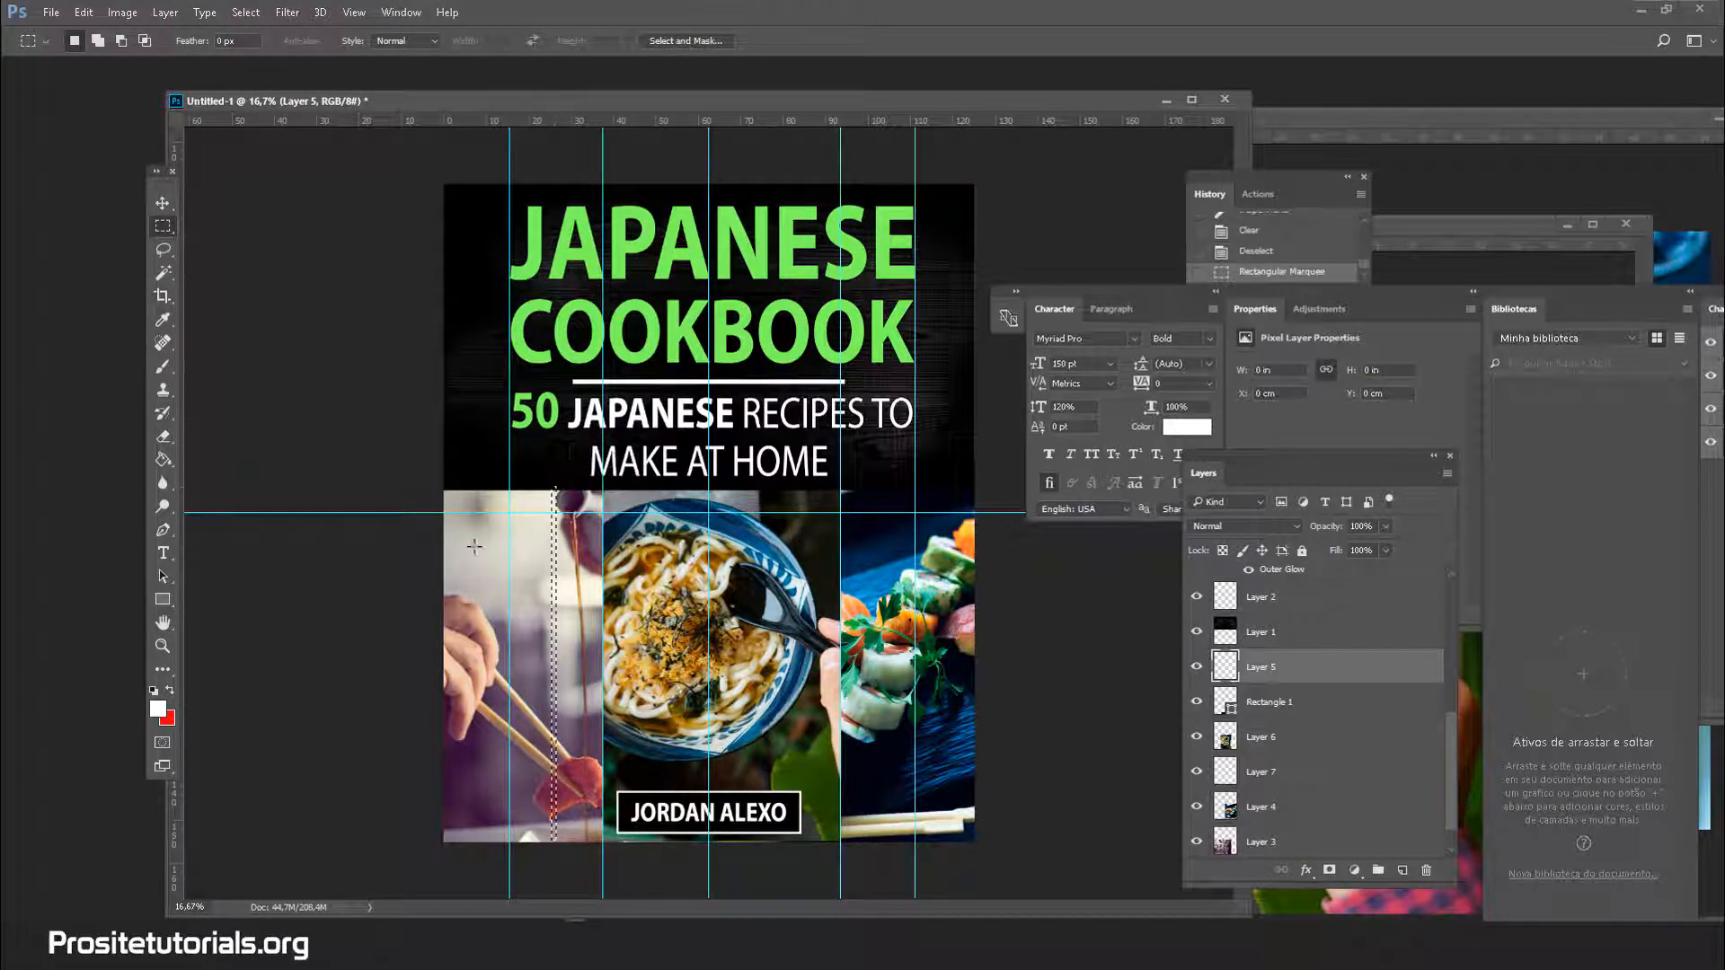
{"action": "left_click", "coordinate": [163, 459]}
{"action": "left_click", "coordinate": [553, 615]}
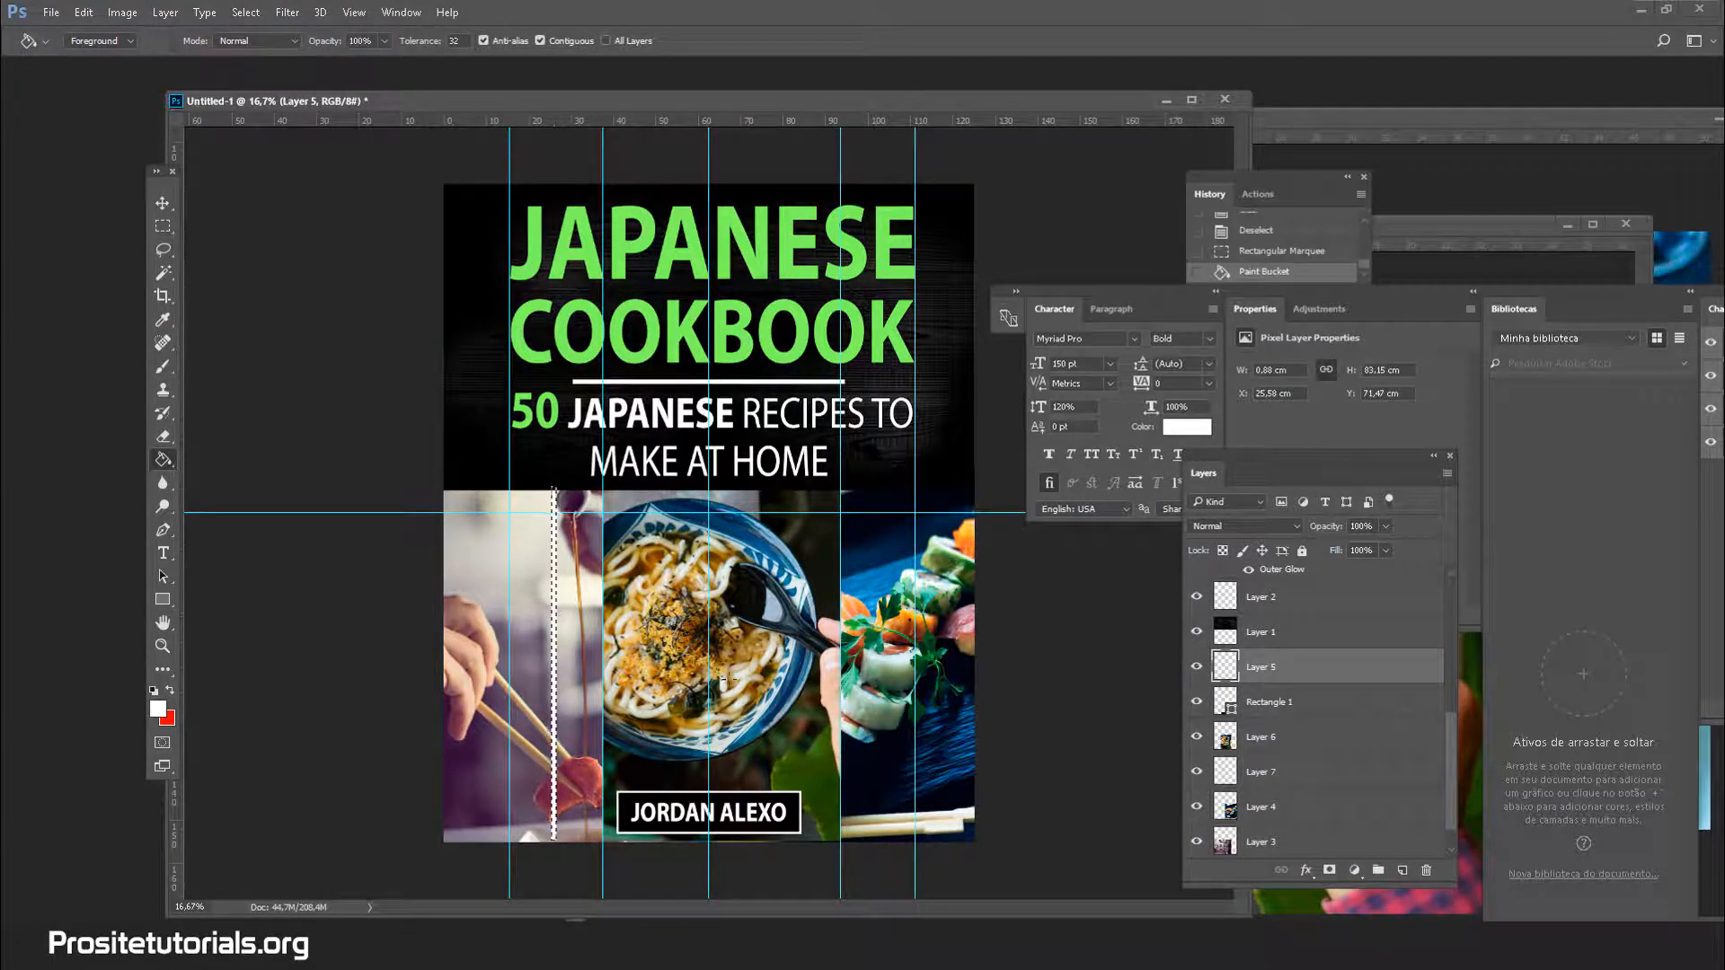
{"action": "left_click", "coordinate": [162, 273]}
{"action": "key", "text": "ctrl+d"}
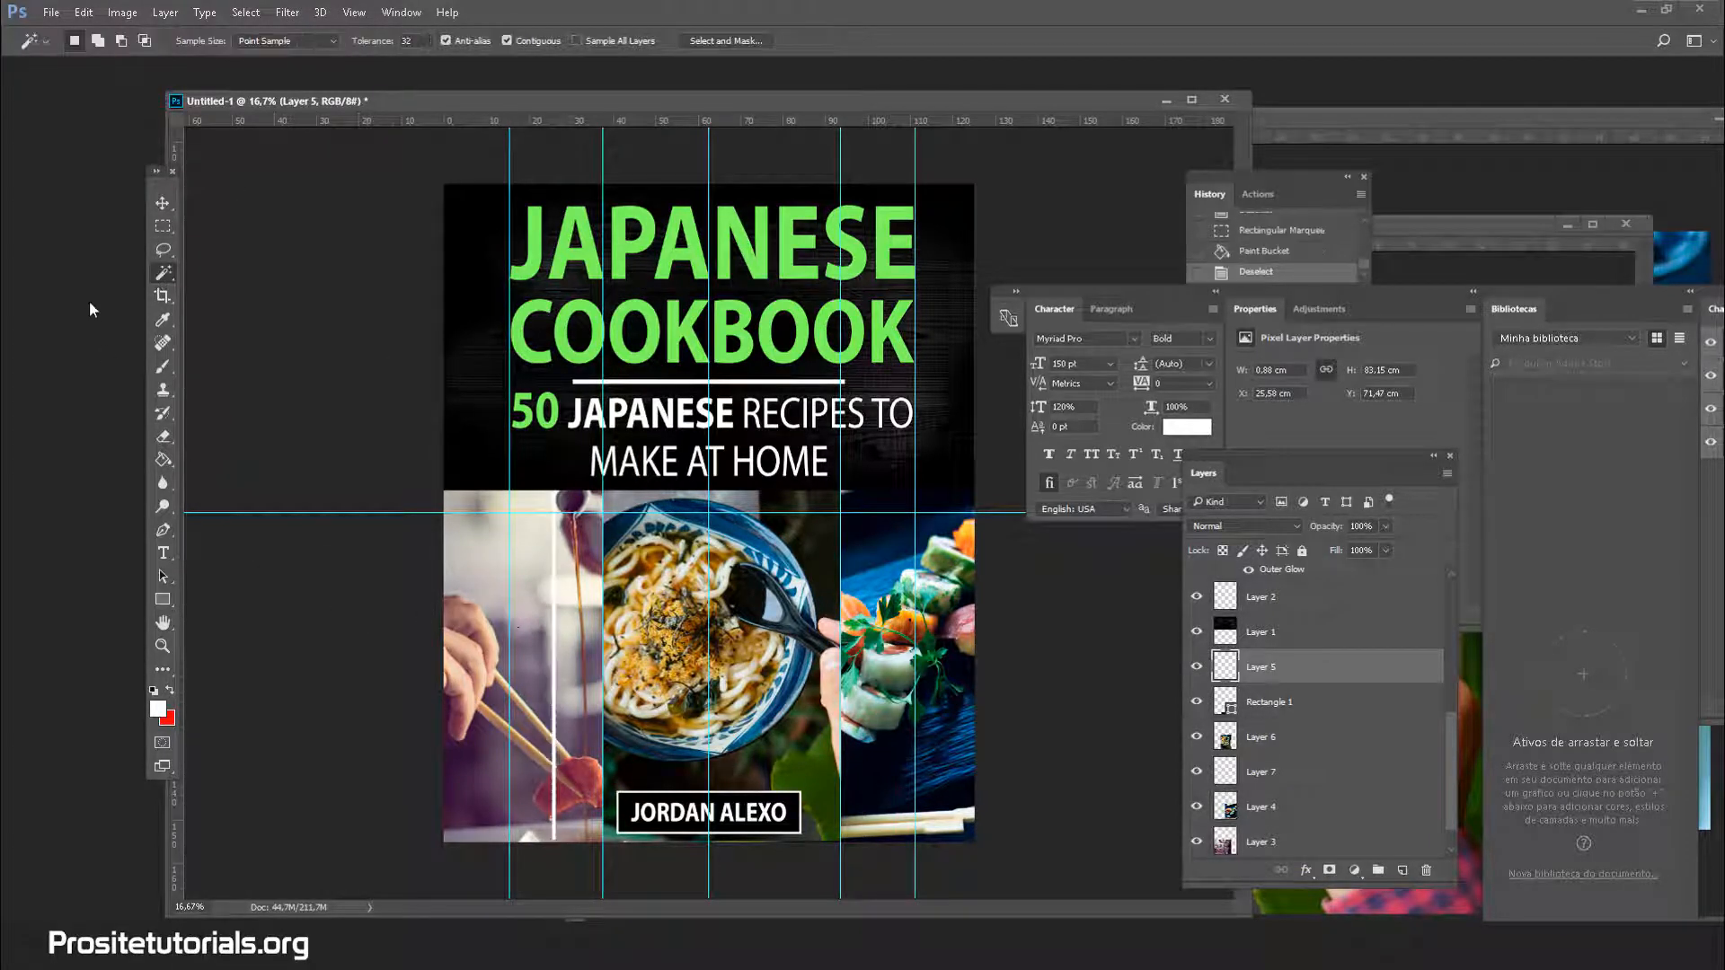
Place the white strip on the first photo seam and stretch it to about 106% height (88.51 cm)
{"action": "left_click", "coordinate": [162, 203]}
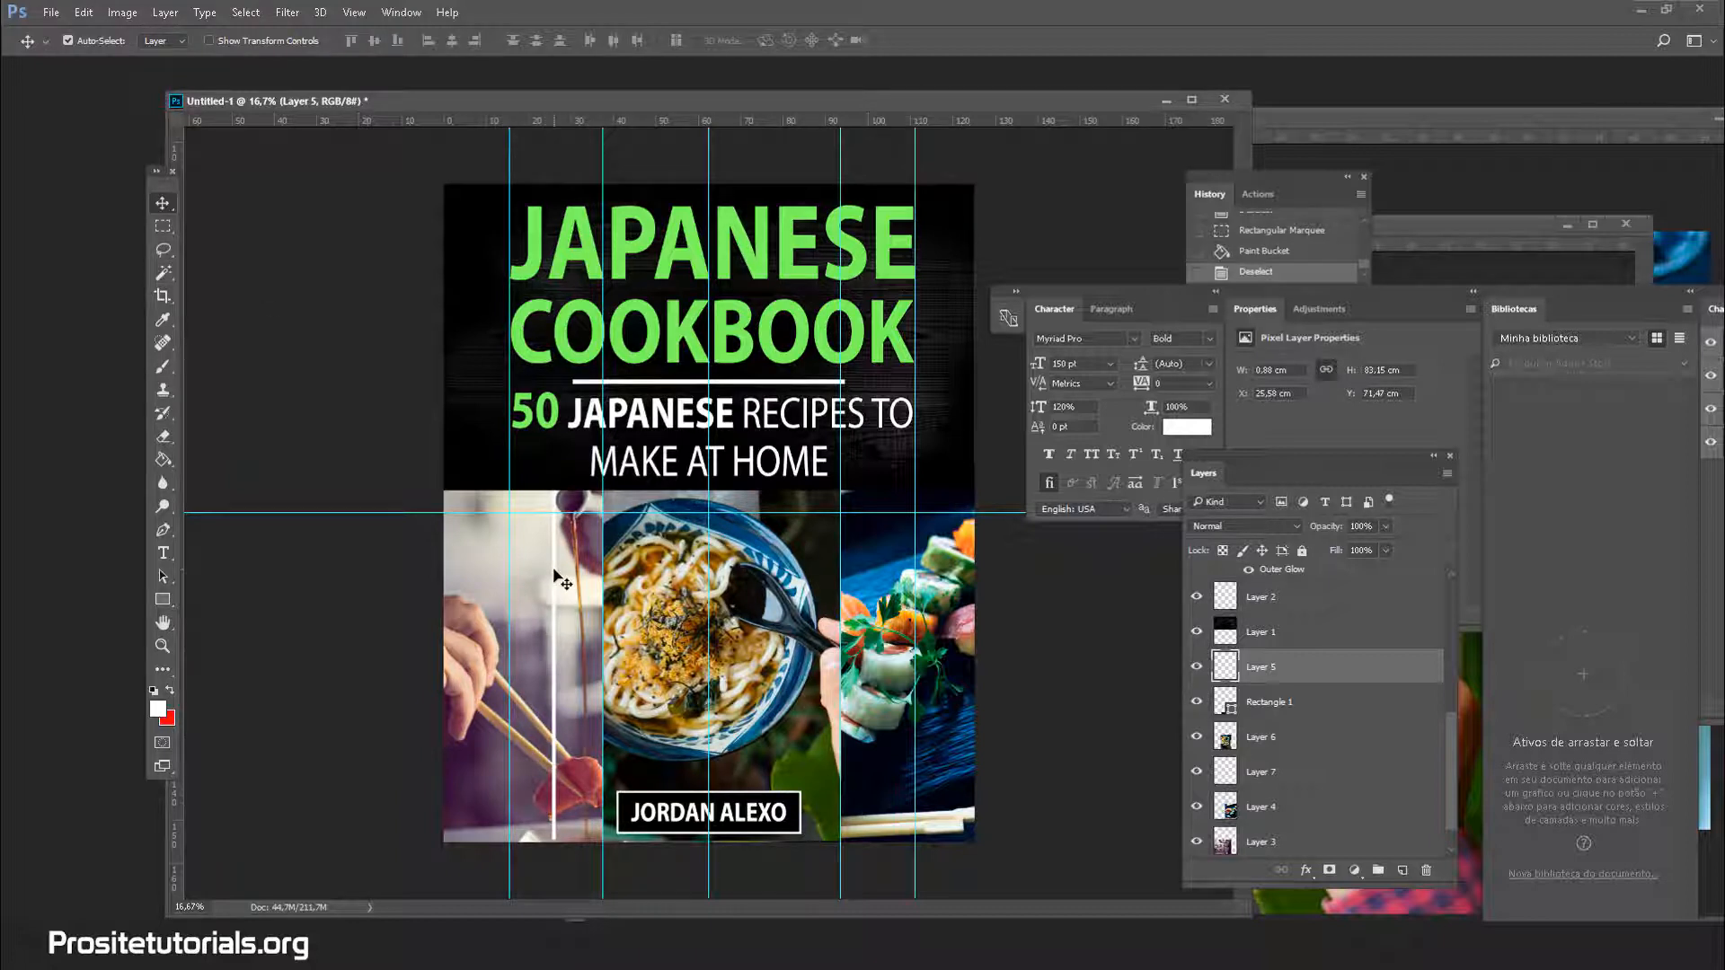
{"action": "left_click_drag", "start_coordinate": [555, 581], "coordinate": [602, 575]}
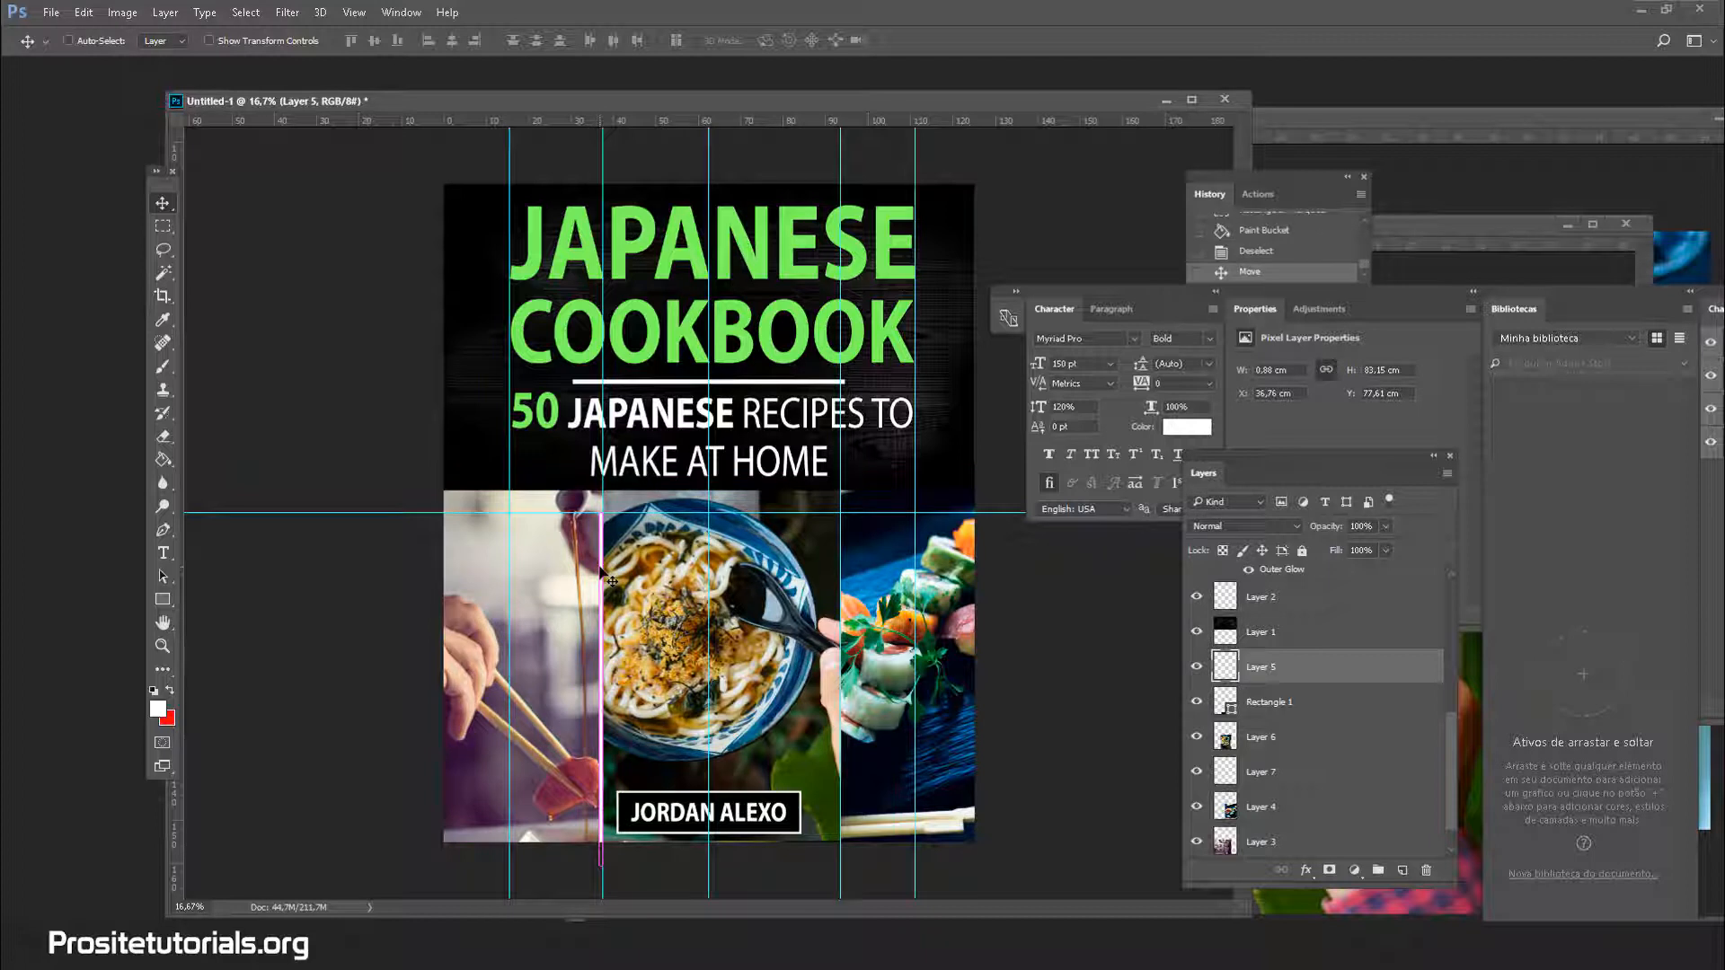
{"action": "key", "text": "ctrl+t"}
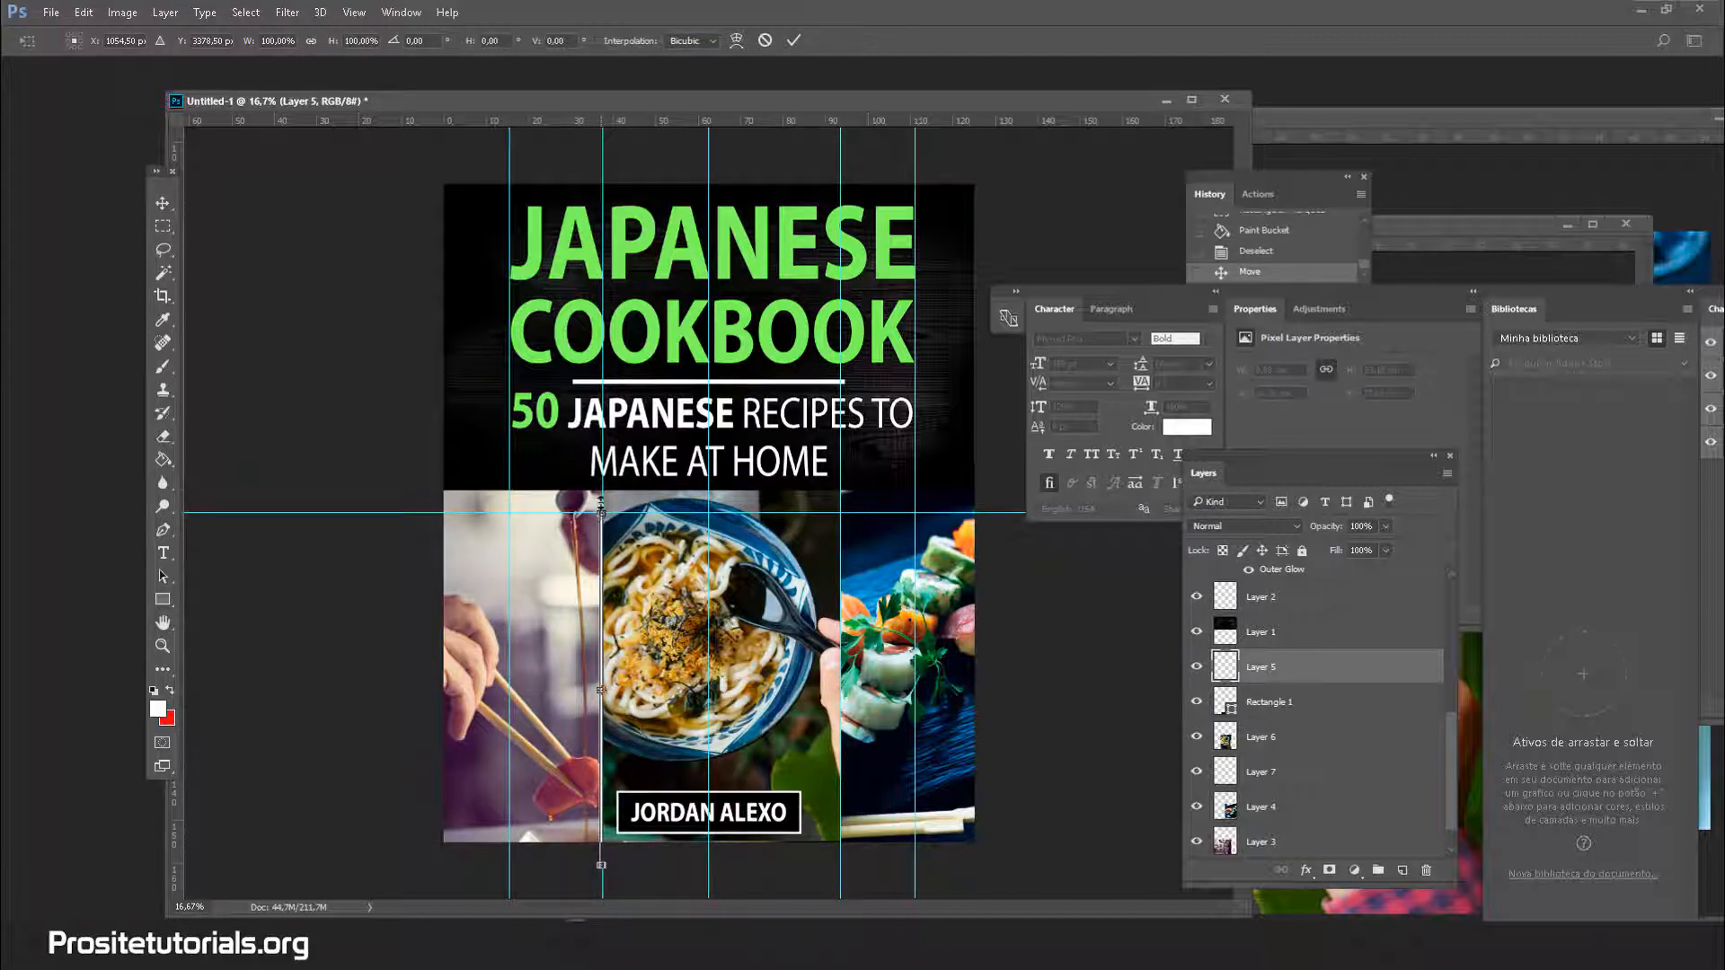
{"action": "left_click_drag", "start_coordinate": [601, 508], "coordinate": [601, 490]}
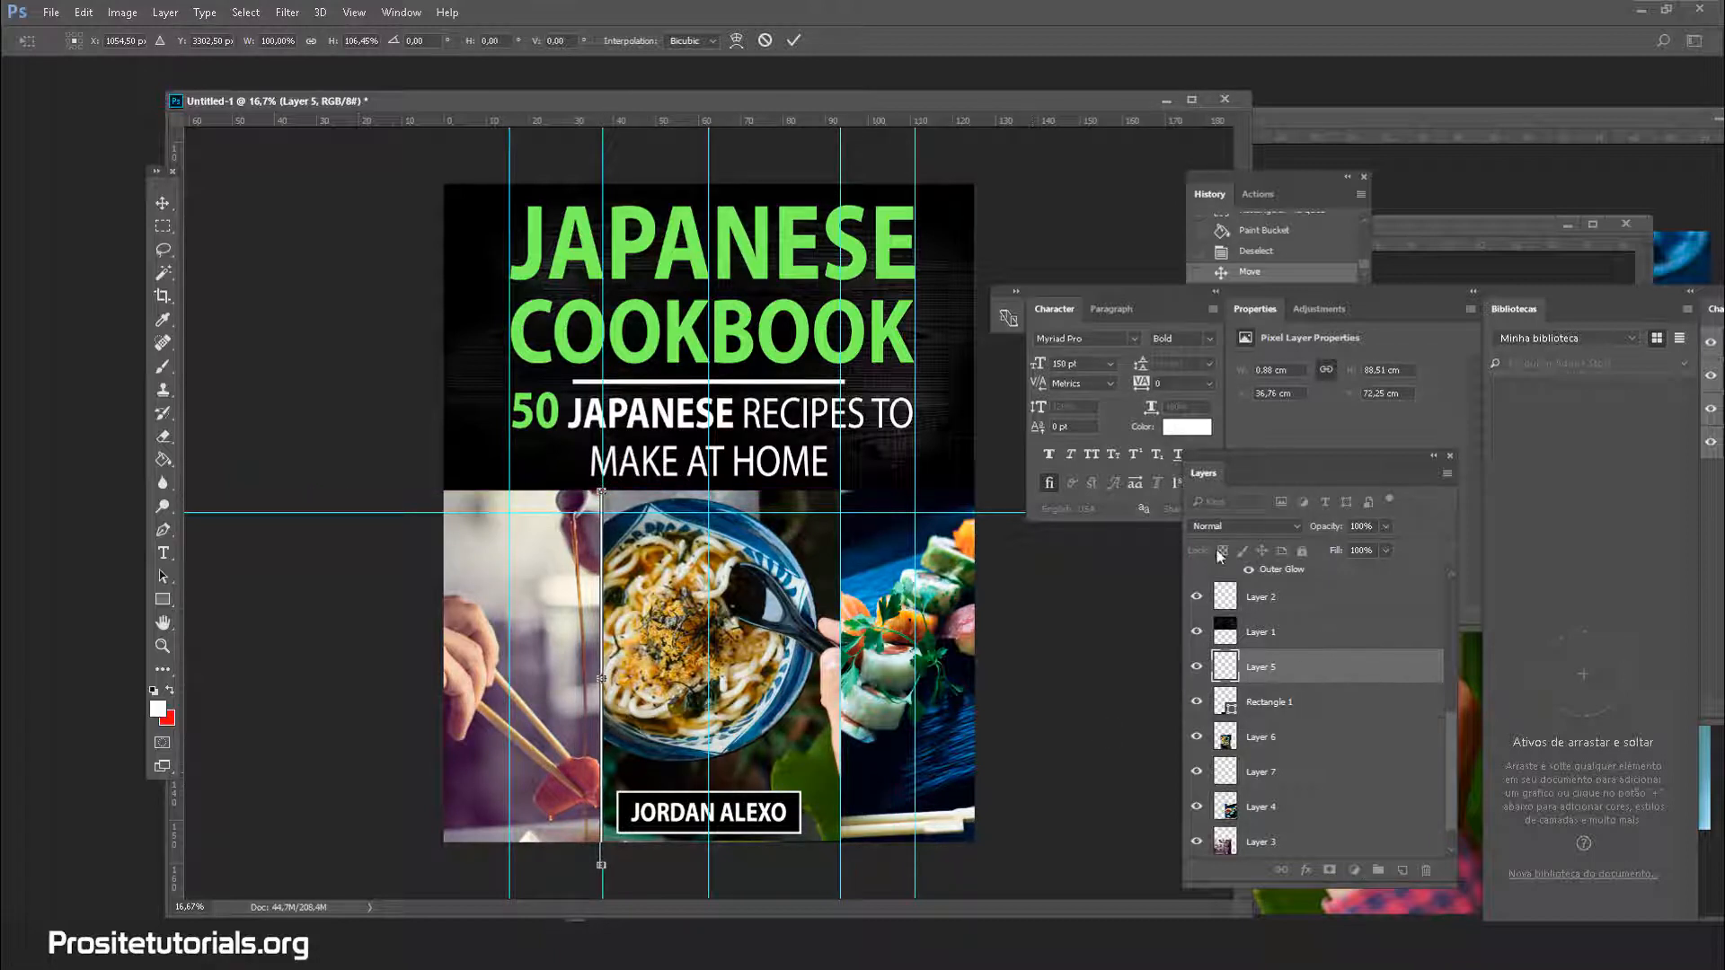
{"action": "left_click", "coordinate": [162, 203]}
{"action": "left_click", "coordinate": [836, 364]}
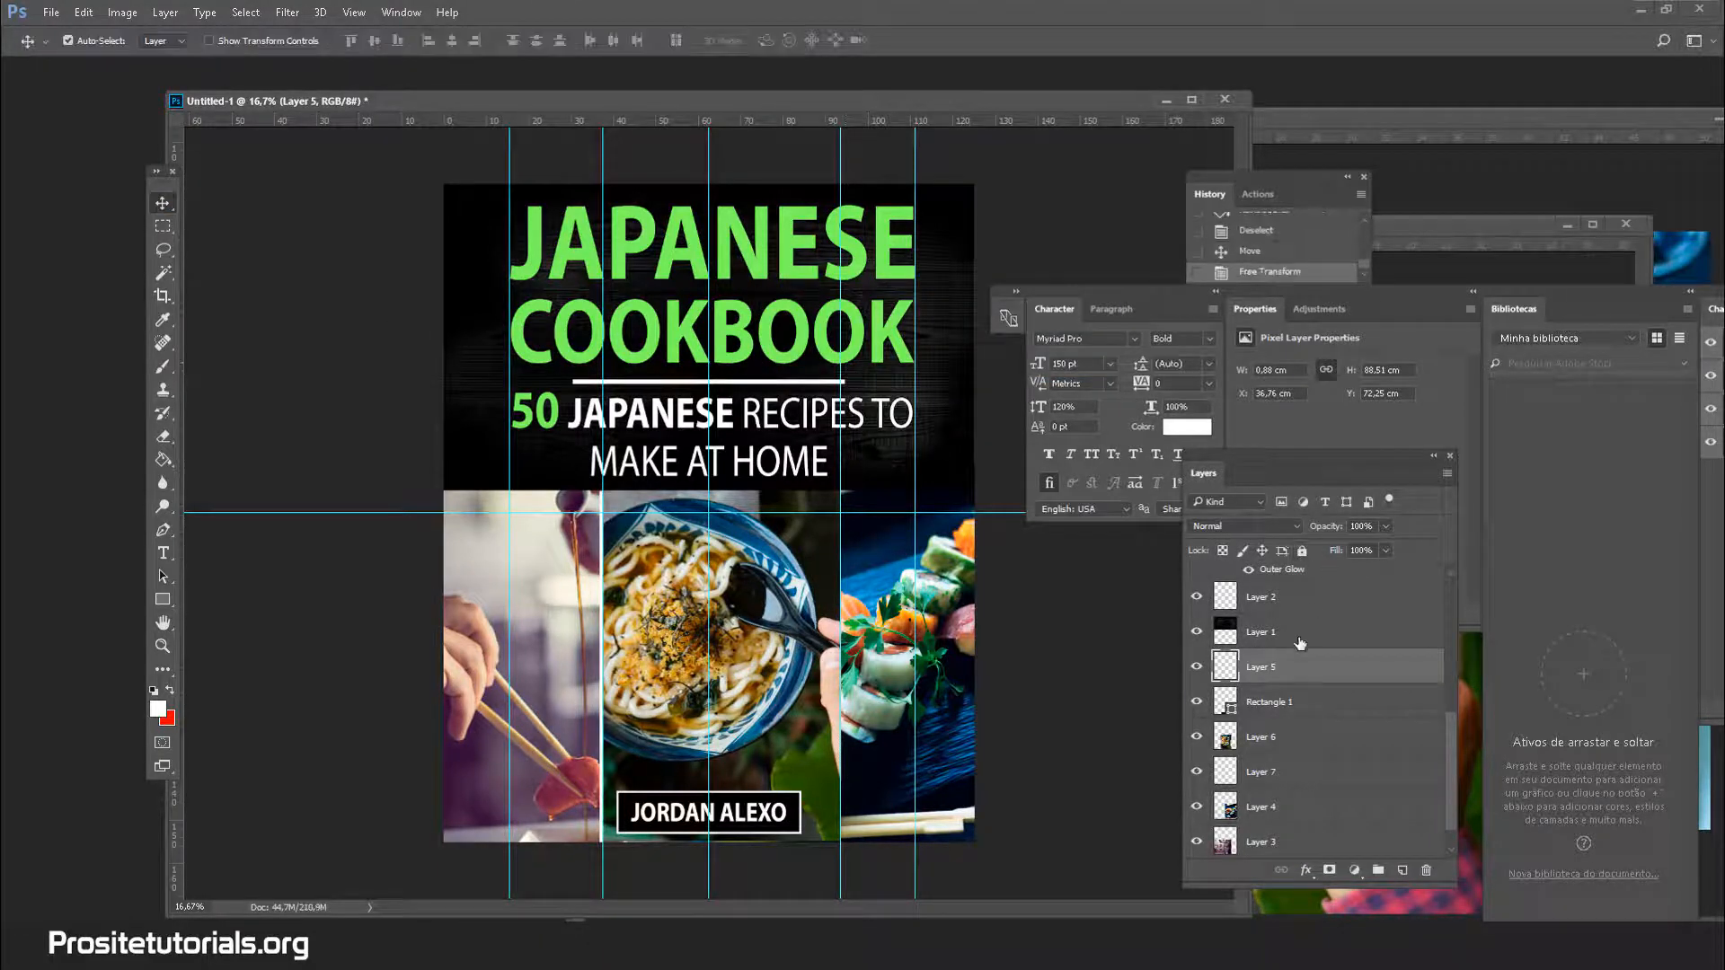
Duplicate Layer 5 and place the copy on the noodle–sushi seam, stretched slightly taller
{"action": "right_click", "coordinate": [1294, 668]}
{"action": "left_click", "coordinate": [909, 235]}
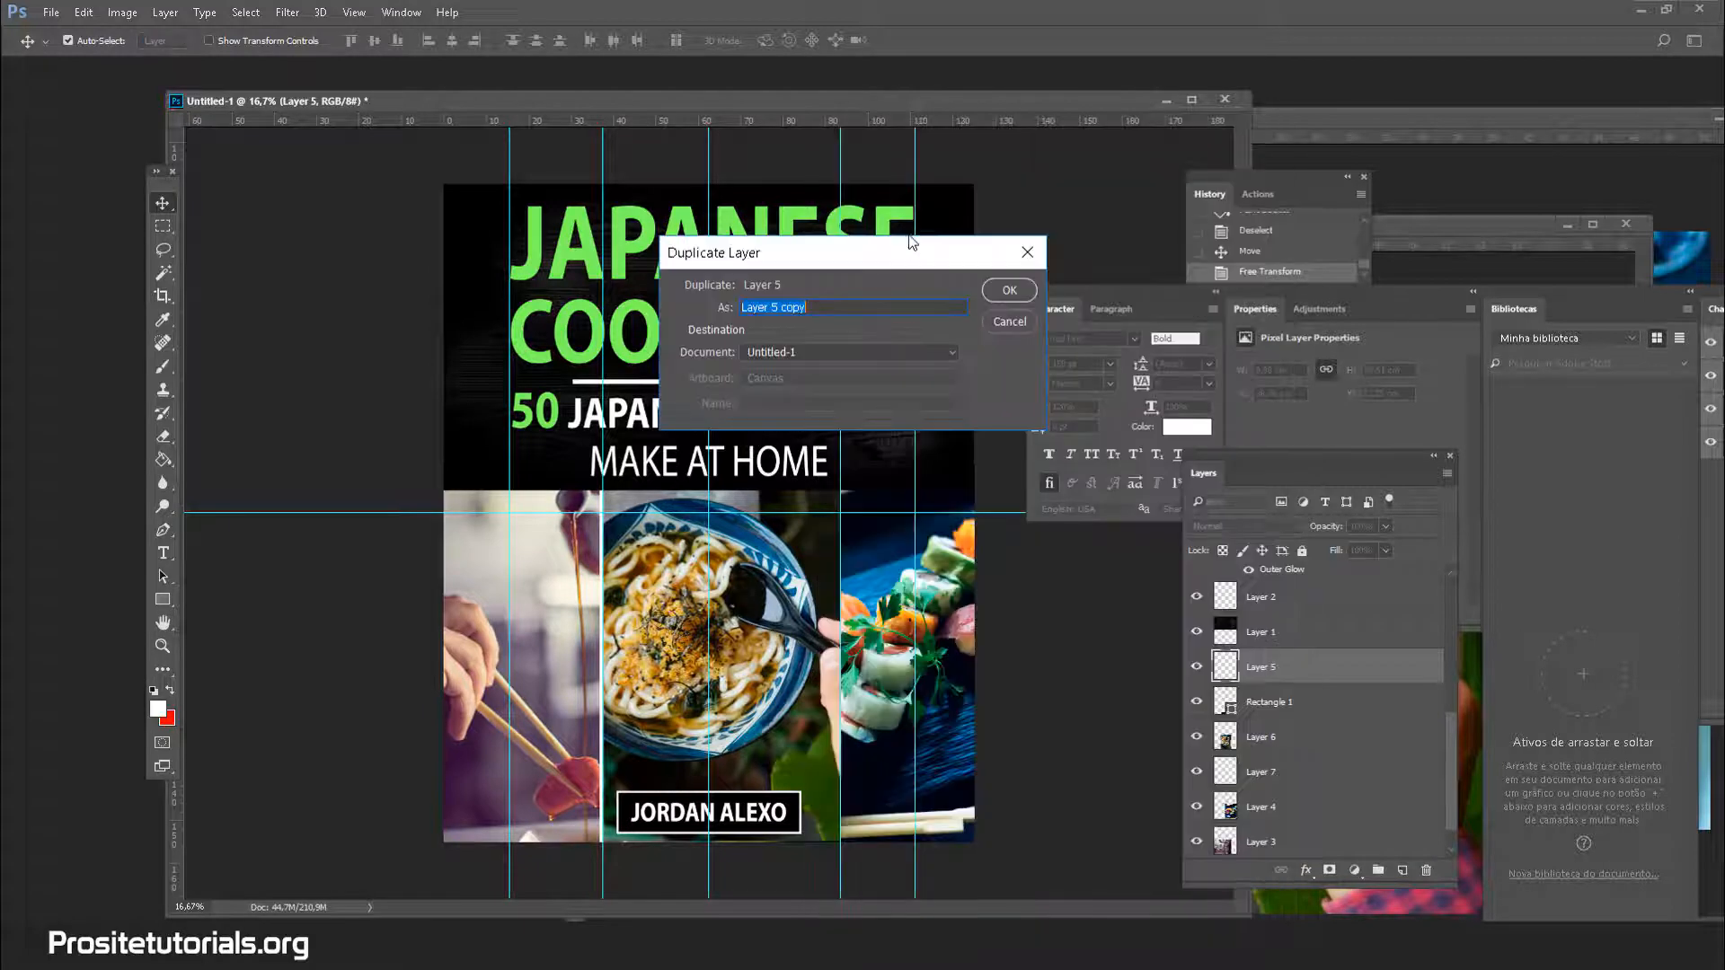
{"action": "left_click", "coordinate": [999, 295]}
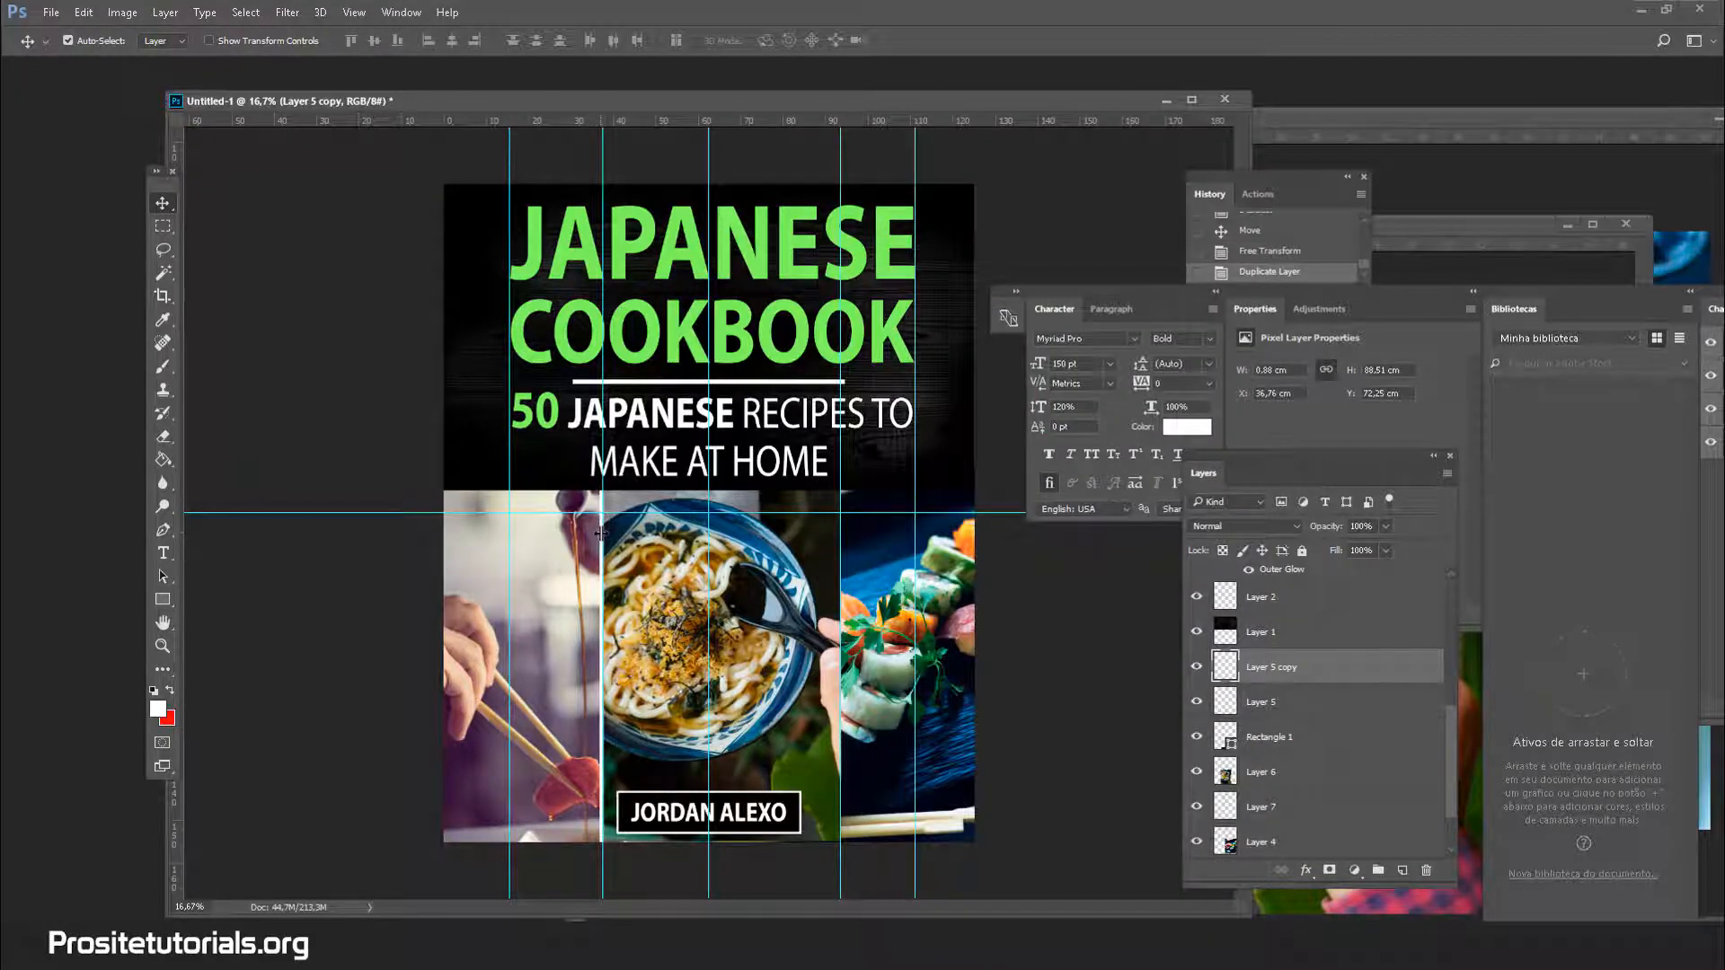
{"action": "left_click_drag", "start_coordinate": [608, 540], "coordinate": [843, 557]}
{"action": "key", "text": "ctrl+t"}
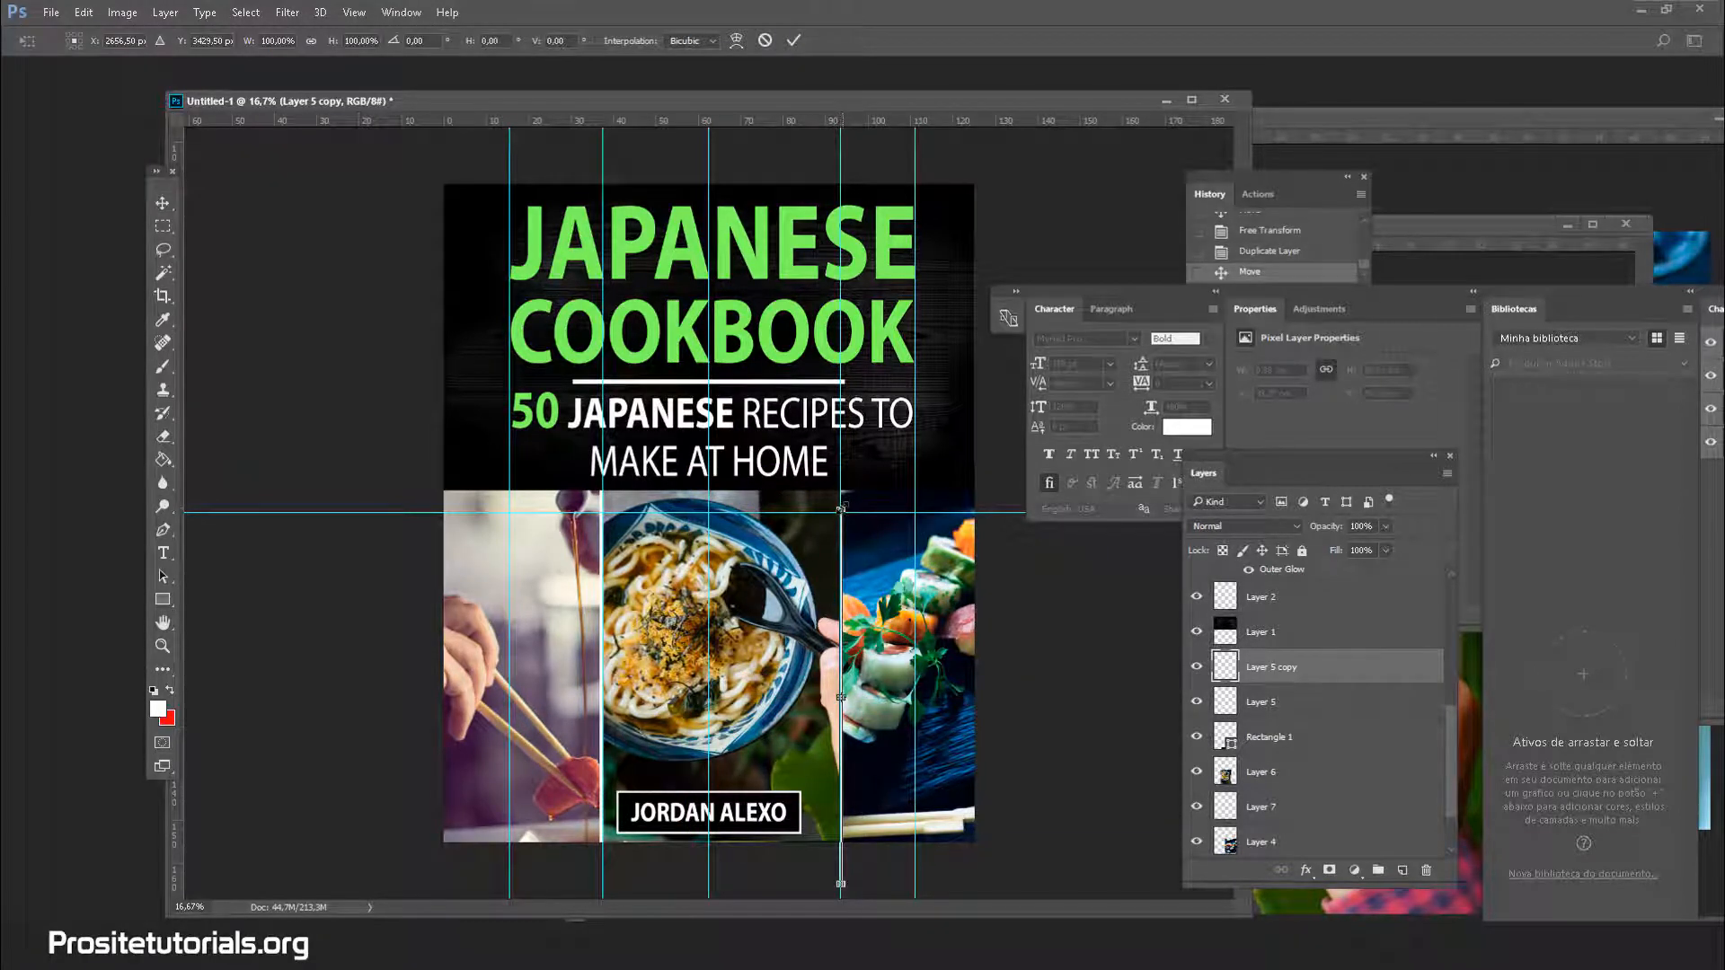
{"action": "left_click_drag", "start_coordinate": [842, 497], "coordinate": [755, 491]}
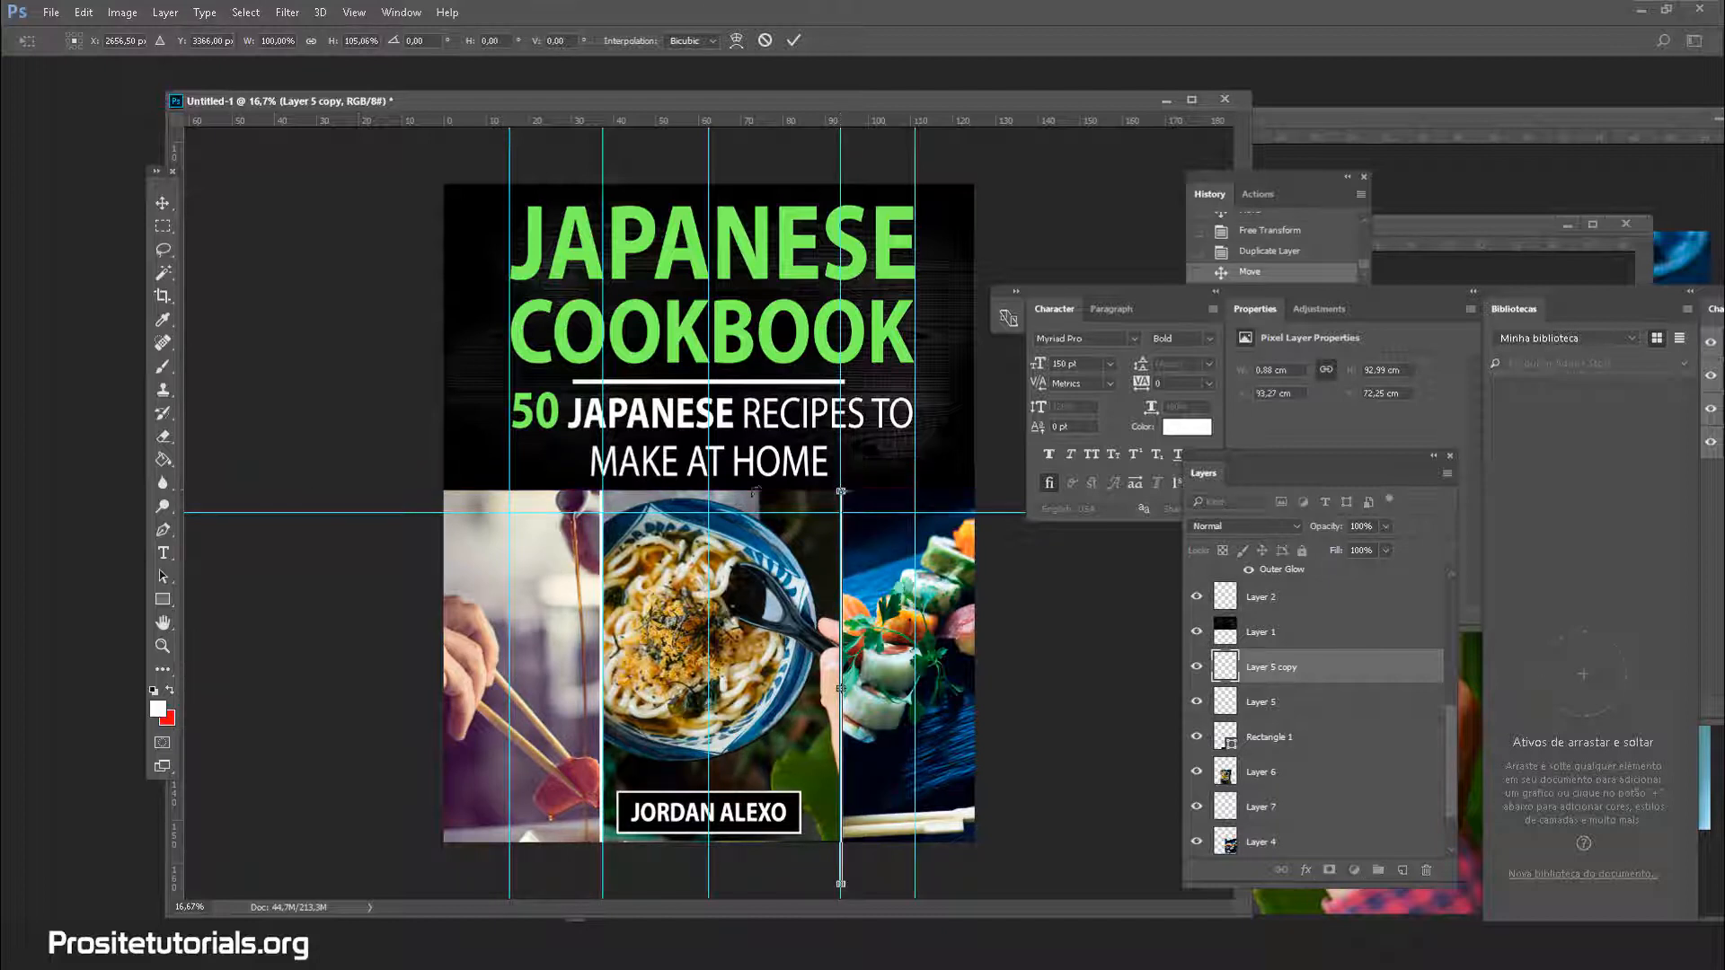
{"action": "left_click", "coordinate": [162, 250]}
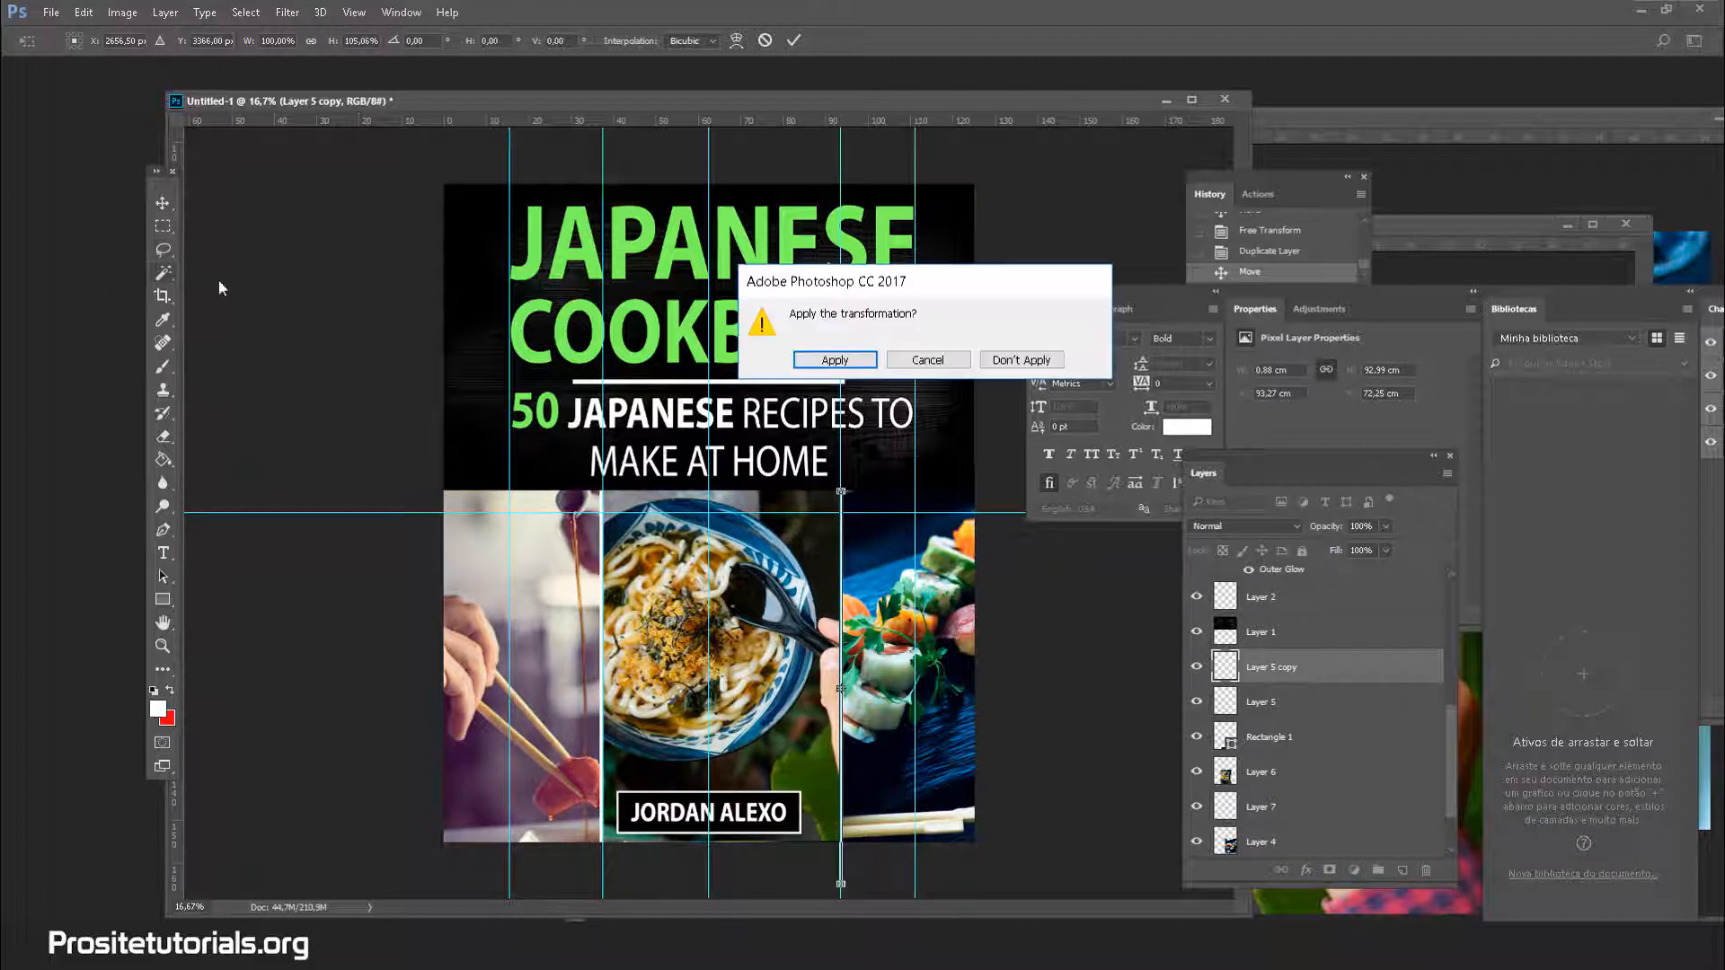
{"action": "left_click", "coordinate": [873, 360]}
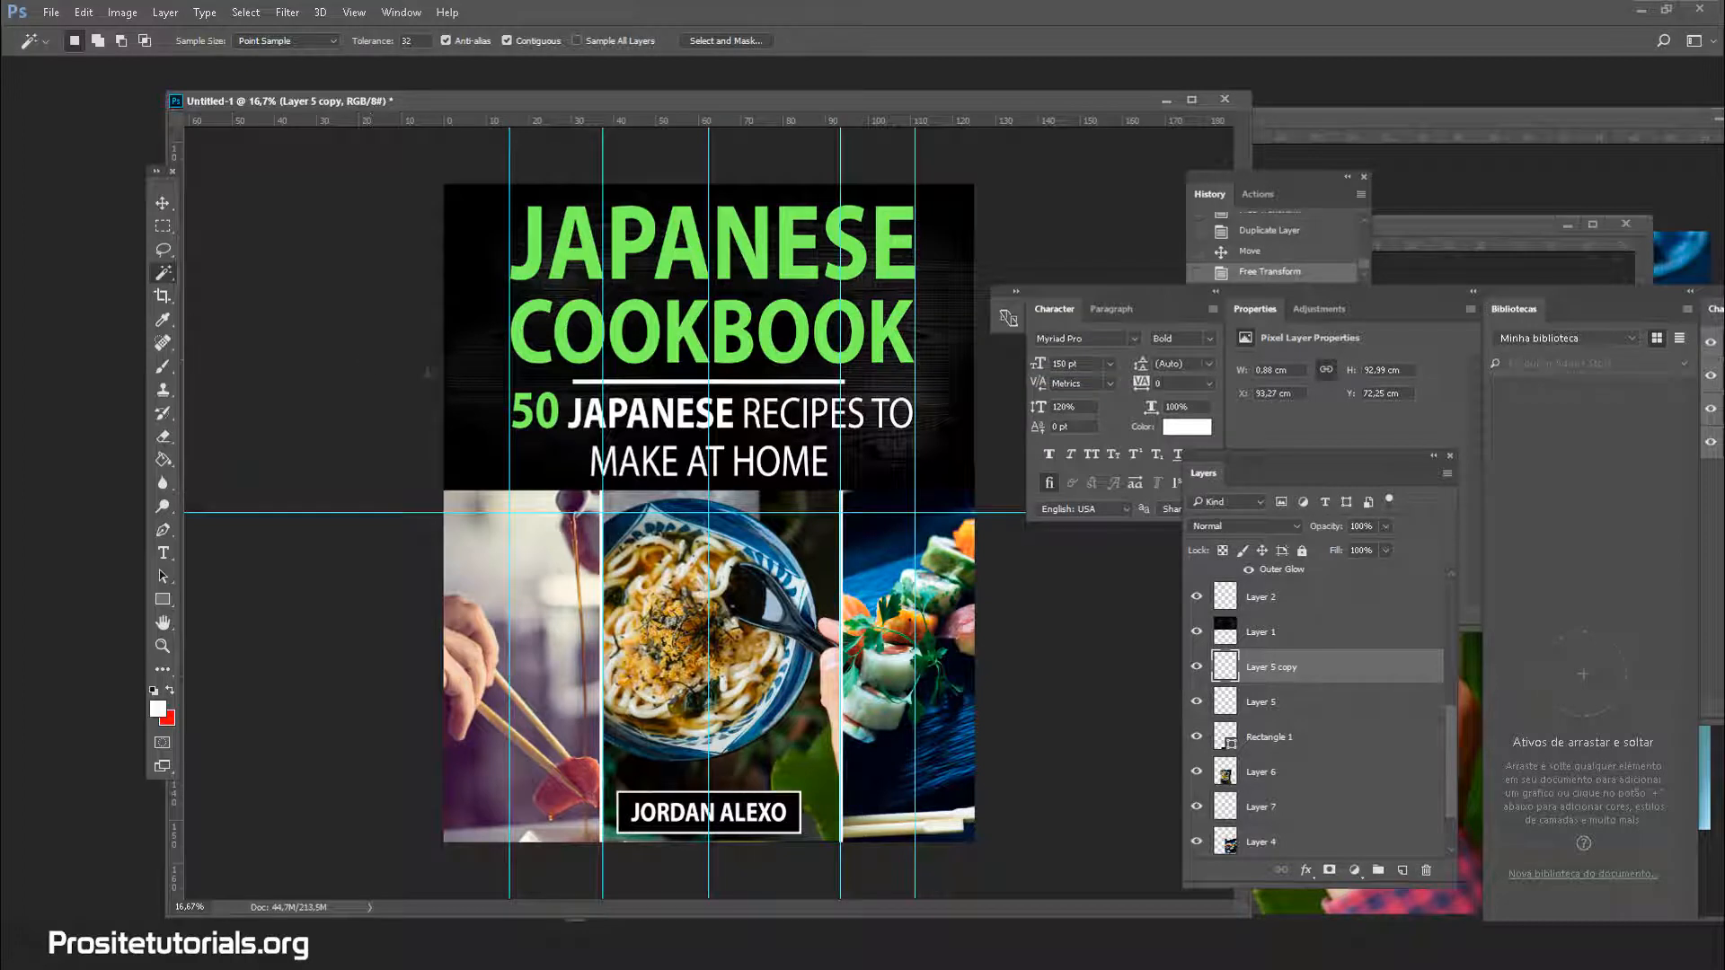
Remove the five guides — leftmost, horizontal, noodle-bowl and both photo seams — undoing an accidental photo move
{"action": "key", "text": "v"}
{"action": "left_click_drag", "start_coordinate": [513, 492], "coordinate": [176, 449]}
{"action": "left_click_drag", "start_coordinate": [825, 511], "coordinate": [789, 8]}
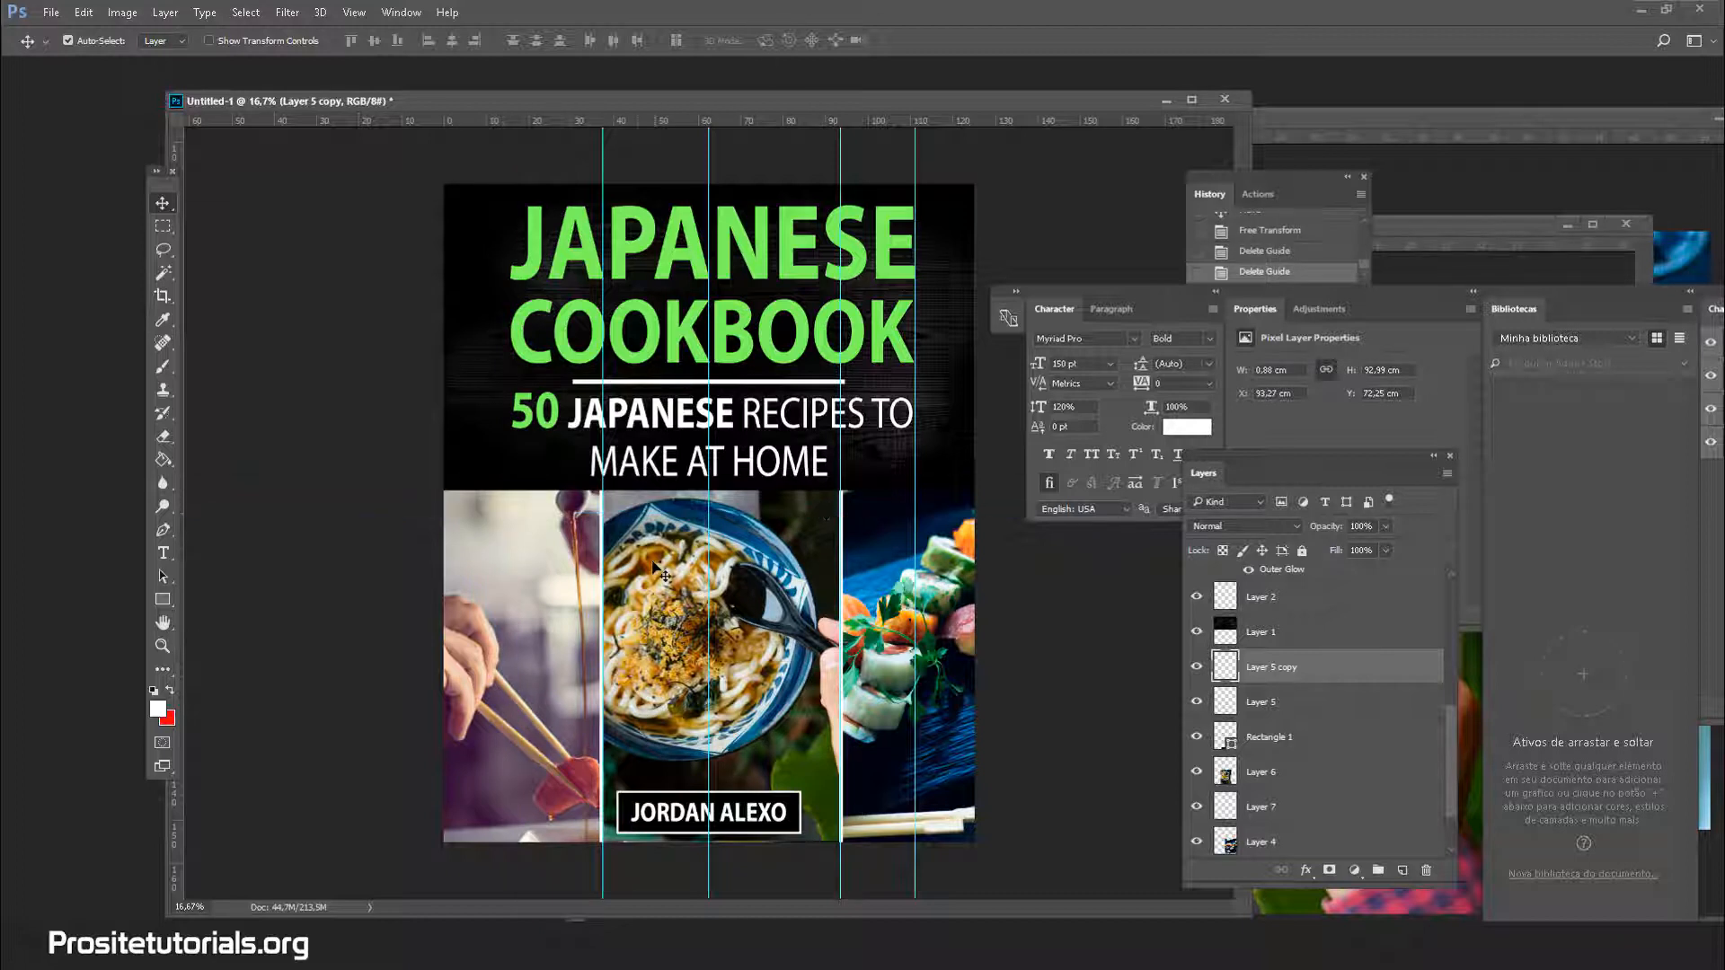
{"action": "left_click_drag", "start_coordinate": [603, 533], "coordinate": [604, 121]}
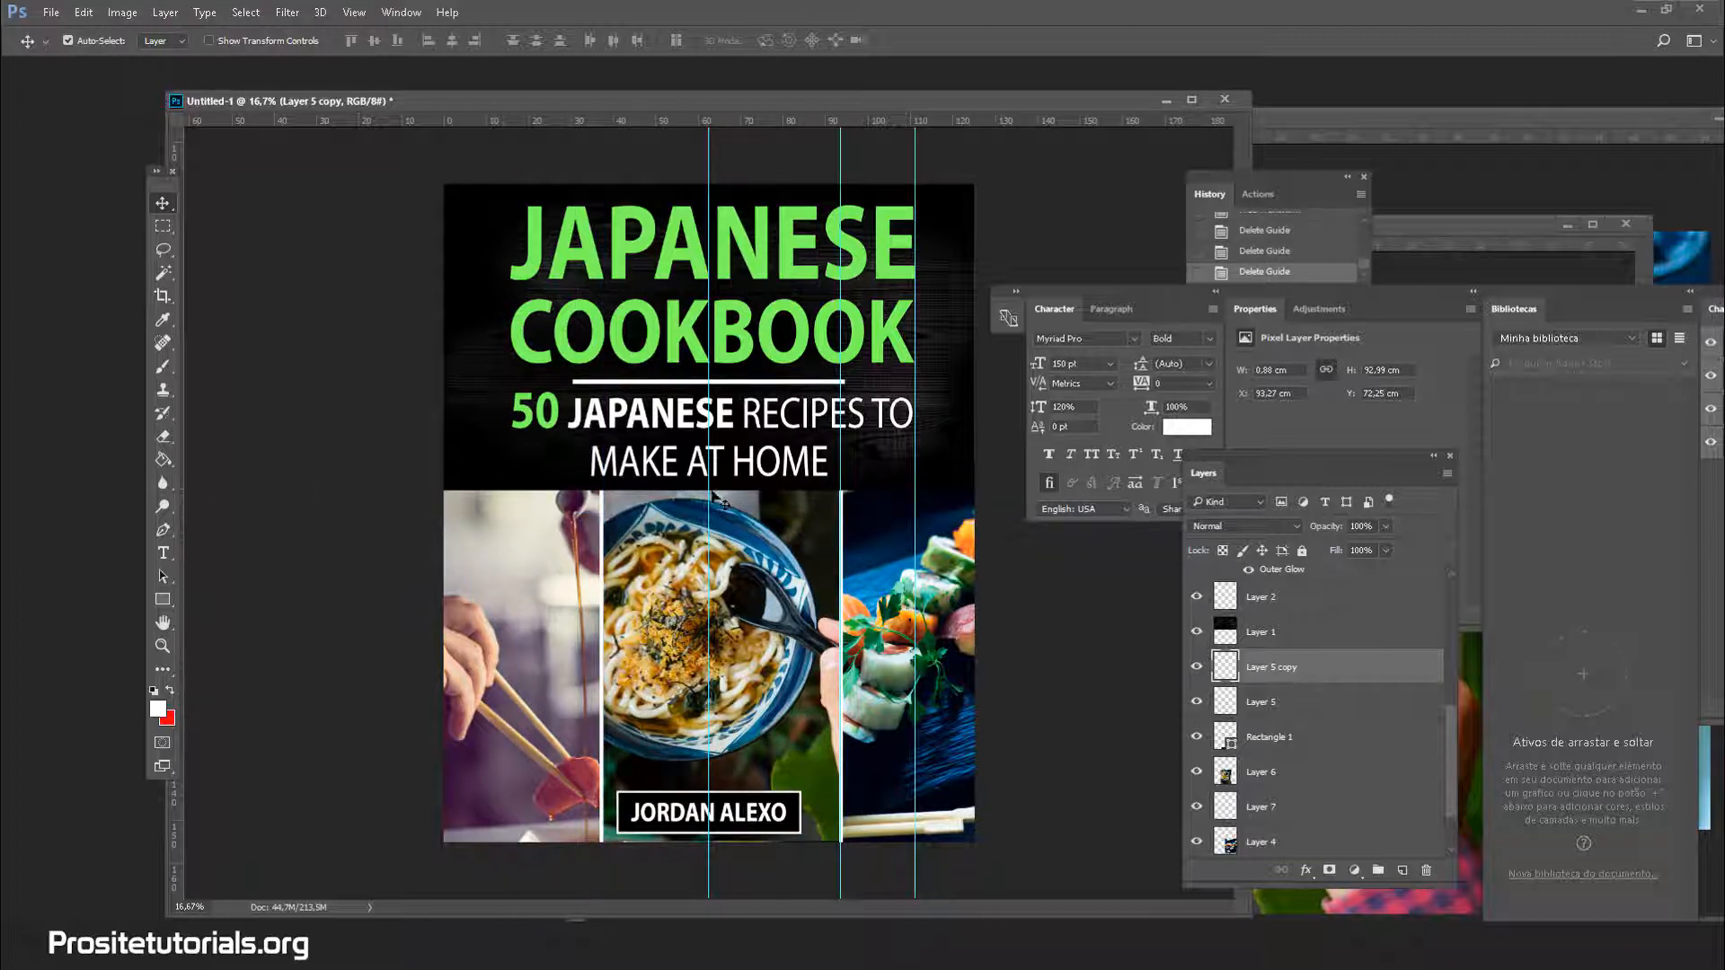
{"action": "left_click_drag", "start_coordinate": [709, 499], "coordinate": [714, 501]}
{"action": "key", "text": "ctrl+z"}
{"action": "key", "text": "ctrl+z"}
{"action": "key", "text": "ctrl+z"}
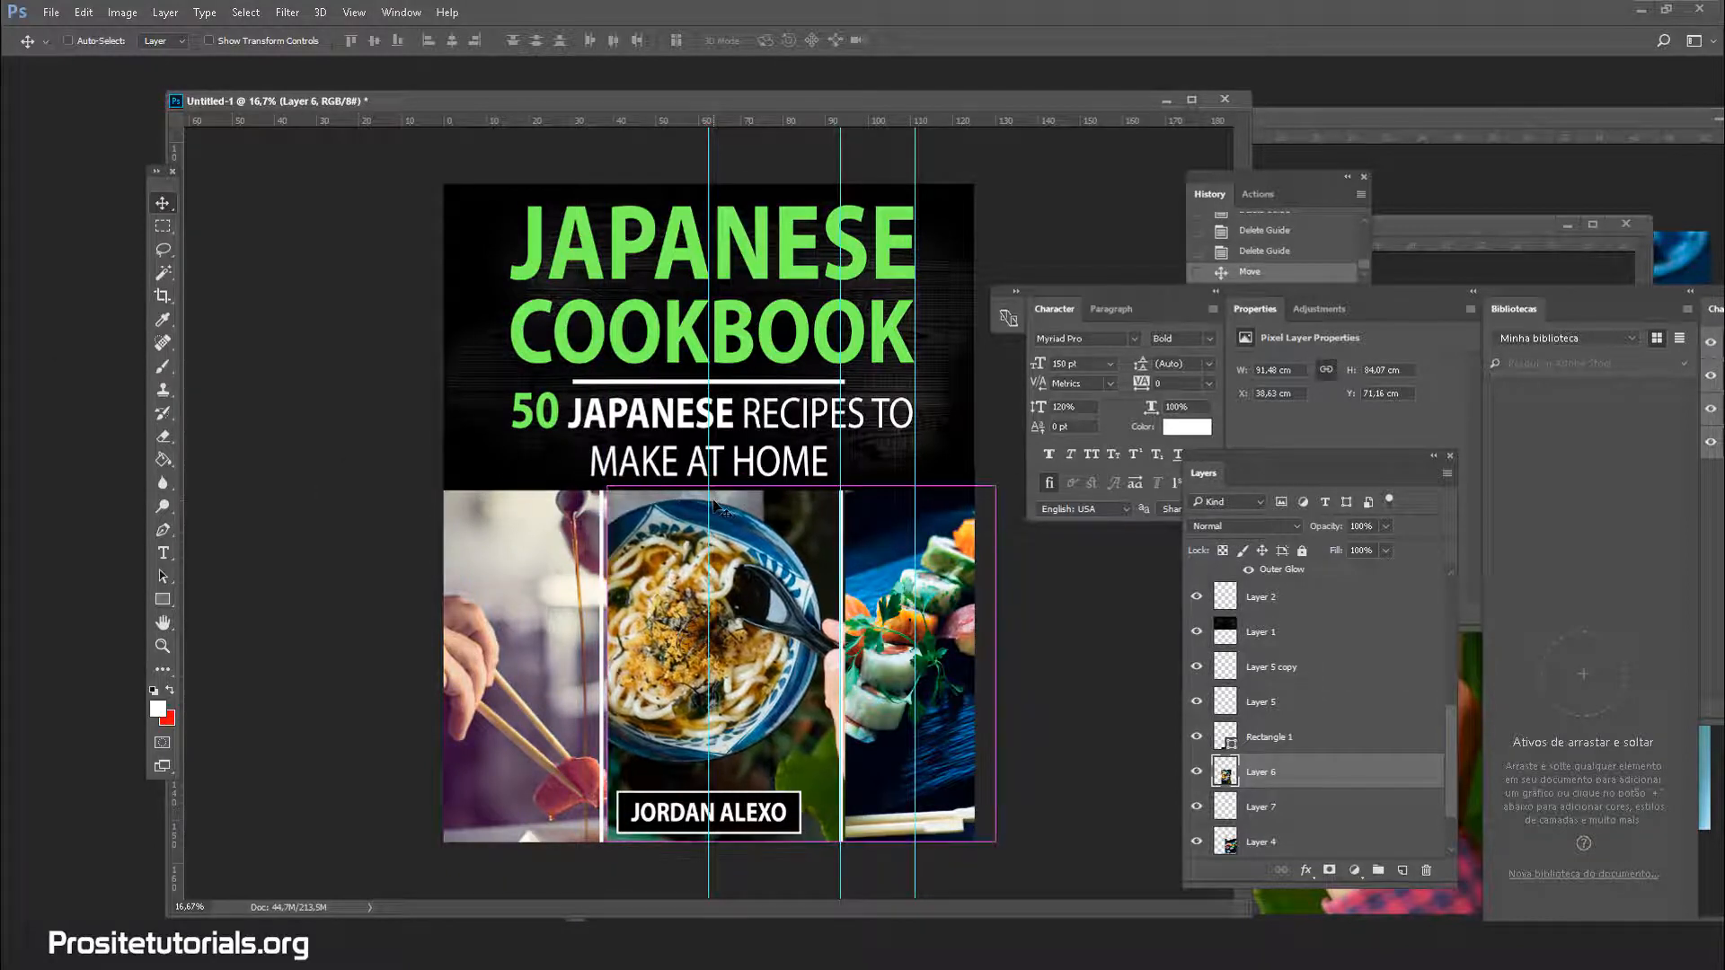
{"action": "left_click_drag", "start_coordinate": [709, 456], "coordinate": [1378, 573]}
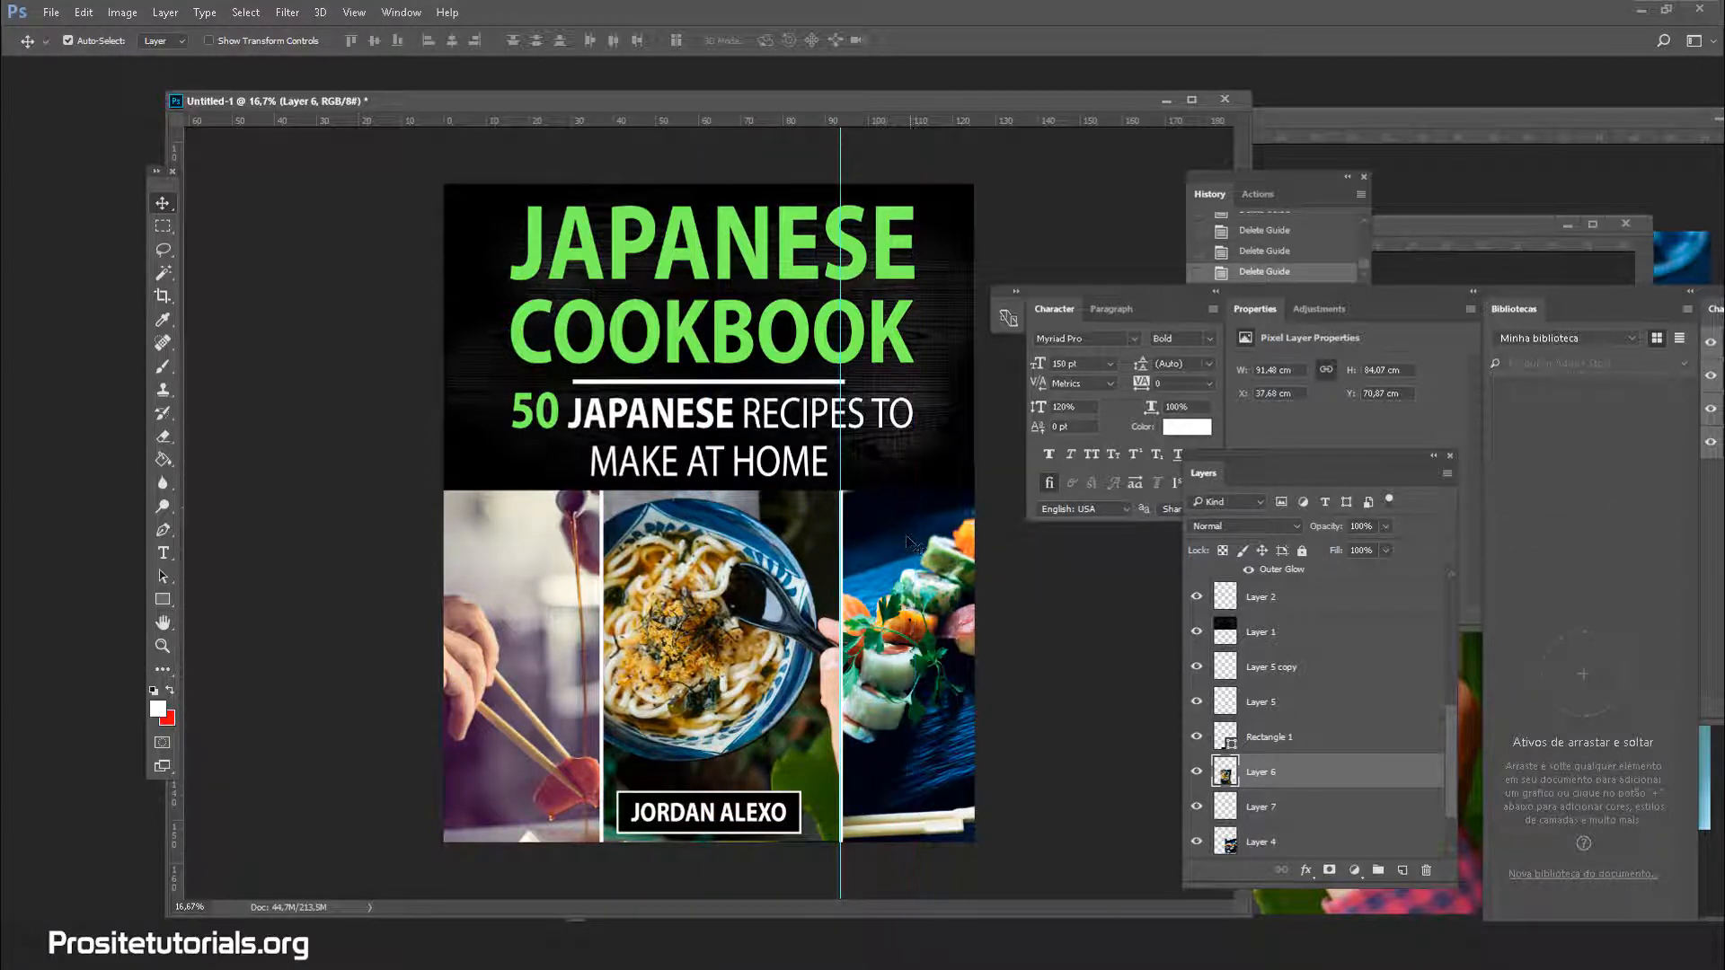
{"action": "left_click_drag", "start_coordinate": [840, 505], "coordinate": [1179, 559]}
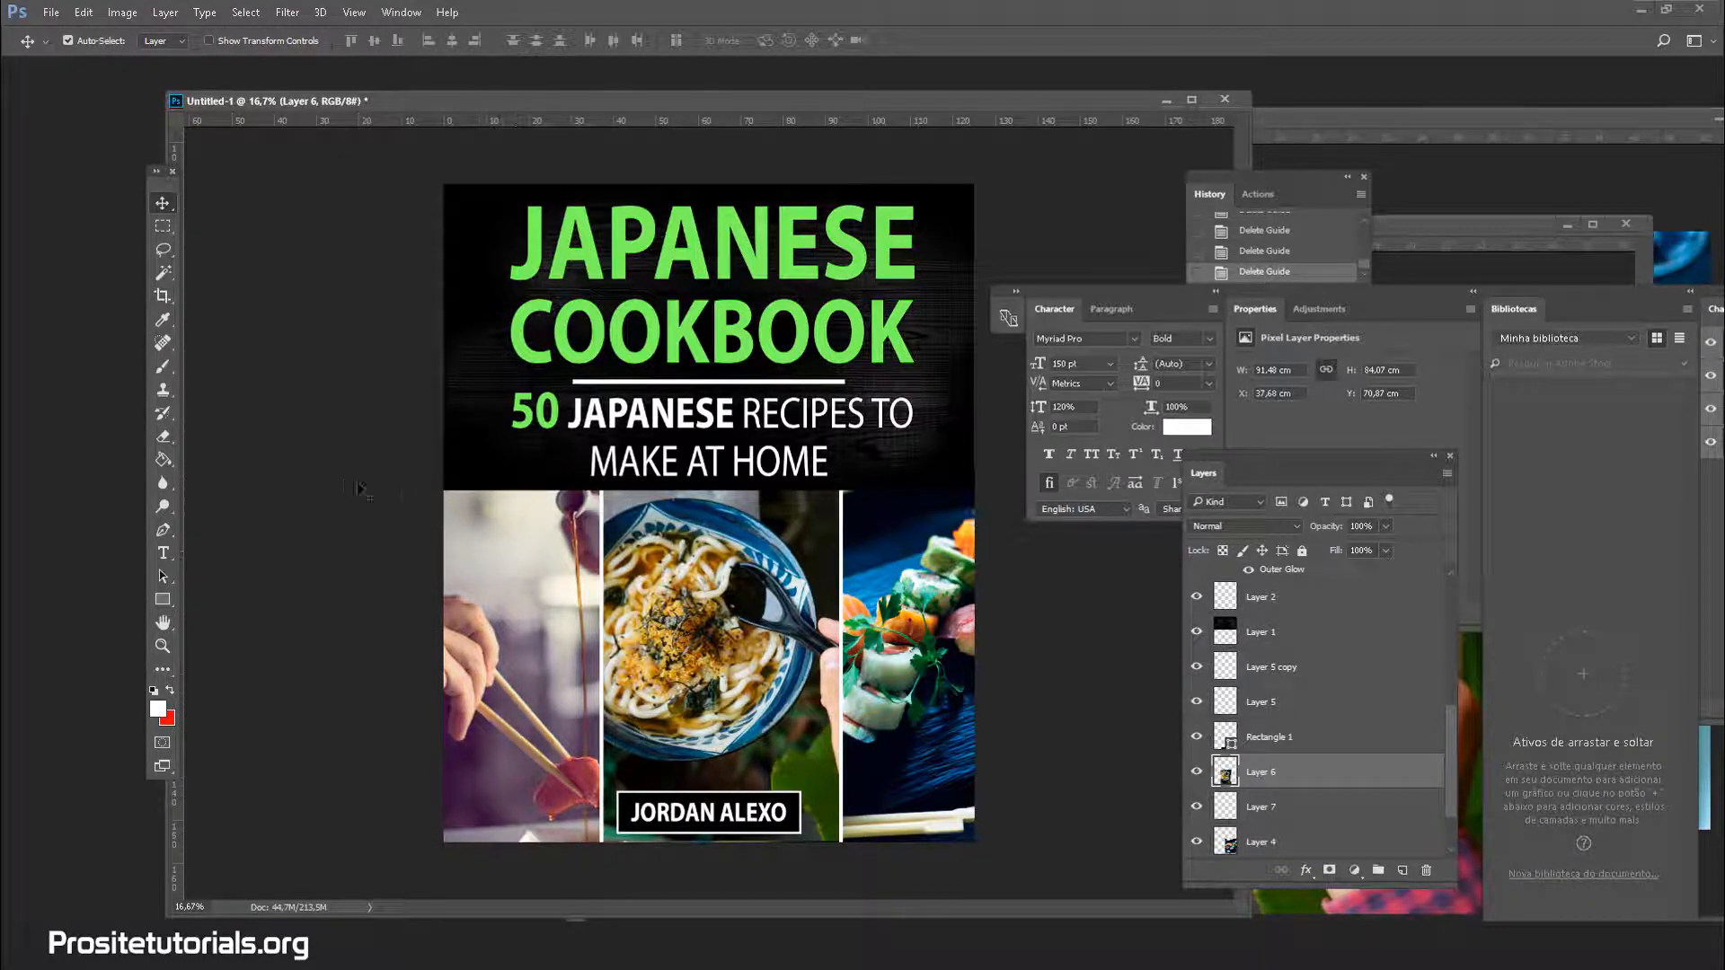
{"action": "left_click", "coordinate": [1295, 640]}
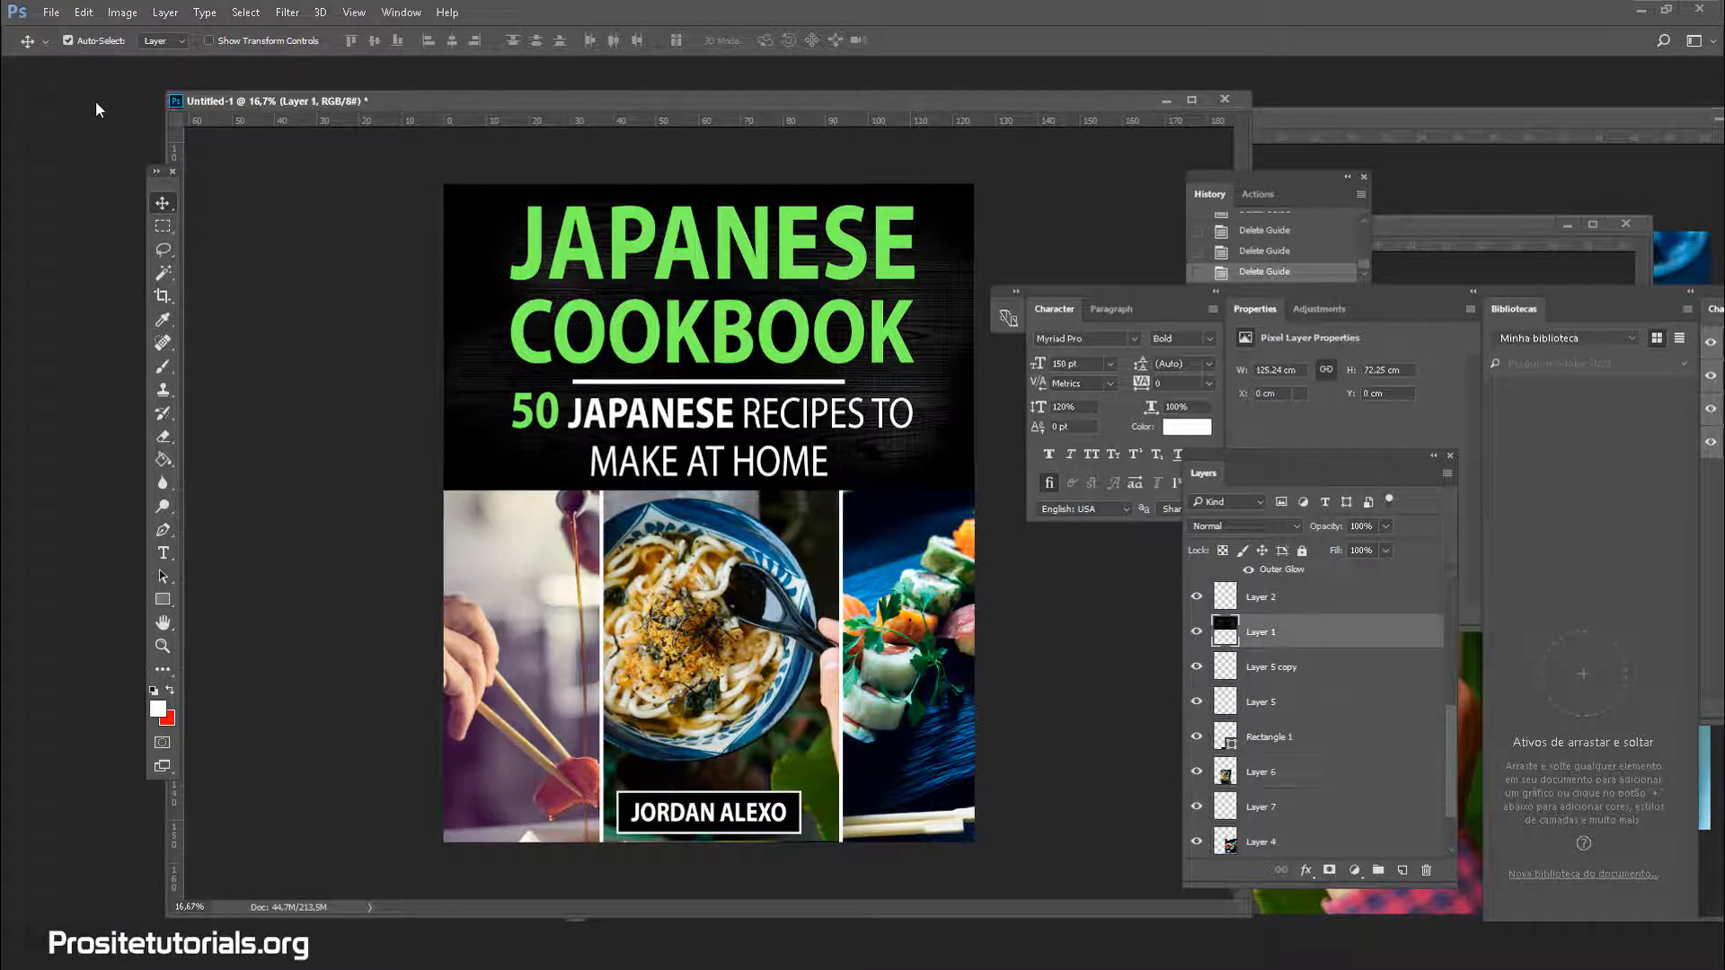
{"action": "left_click", "coordinate": [122, 12]}
{"action": "mouse_move", "coordinate": [124, 11]}
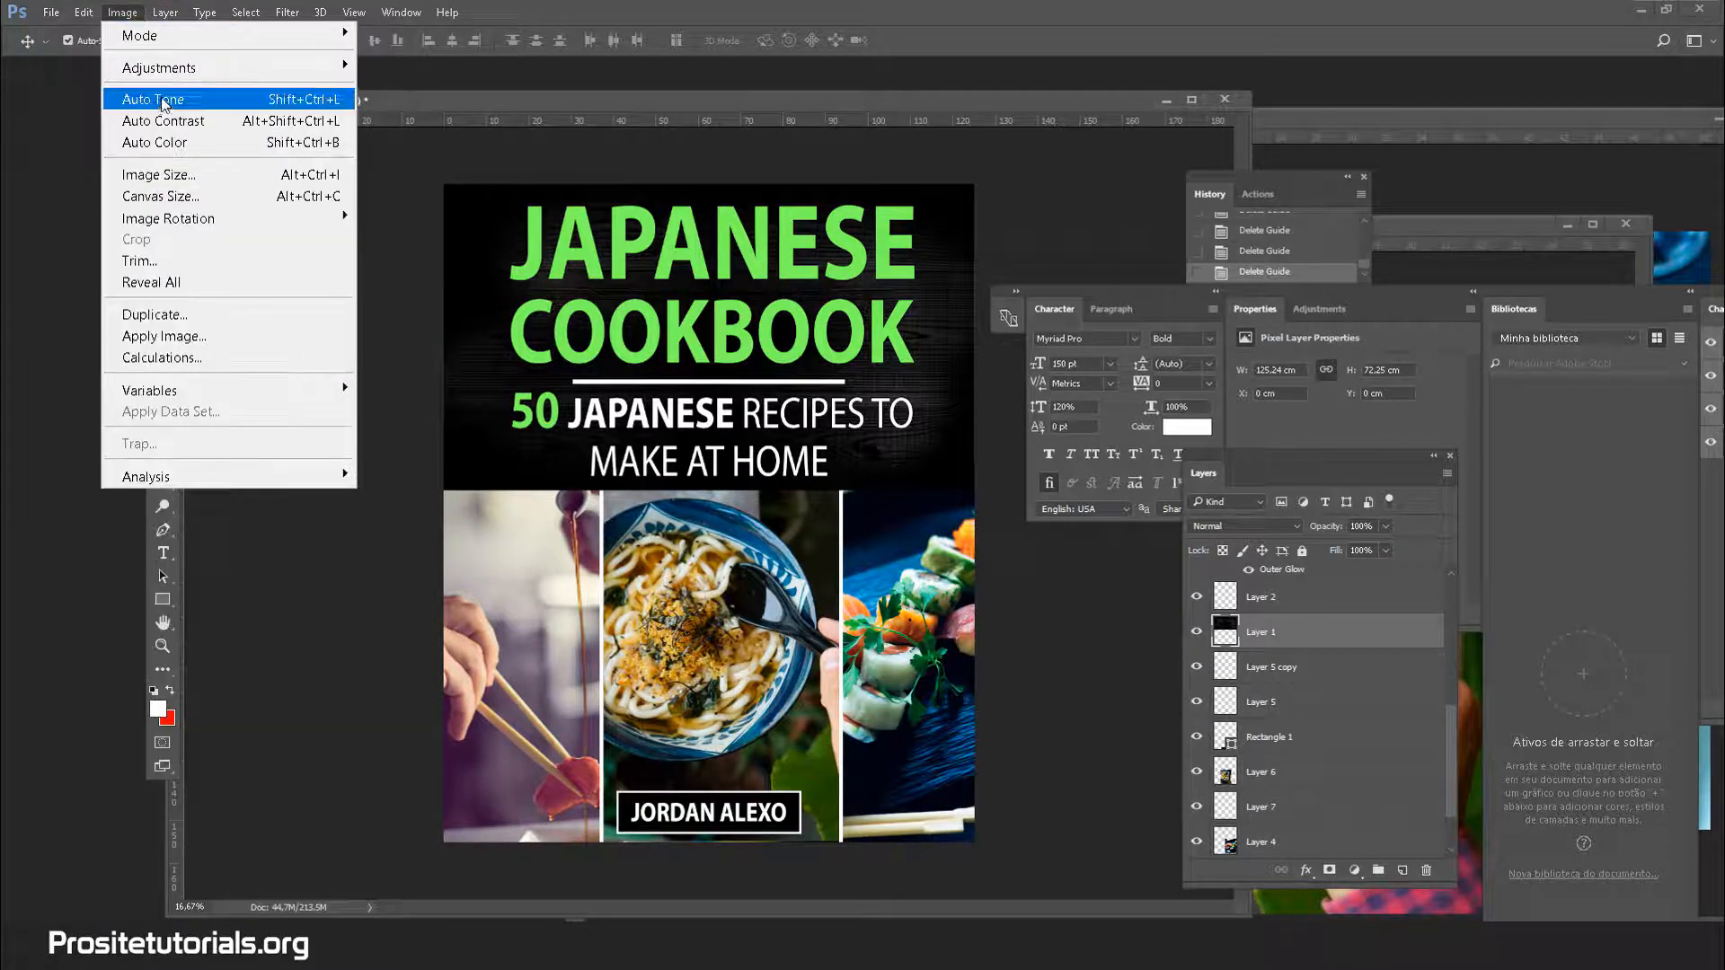
{"action": "mouse_move", "coordinate": [252, 68]}
{"action": "left_click", "coordinate": [384, 72]}
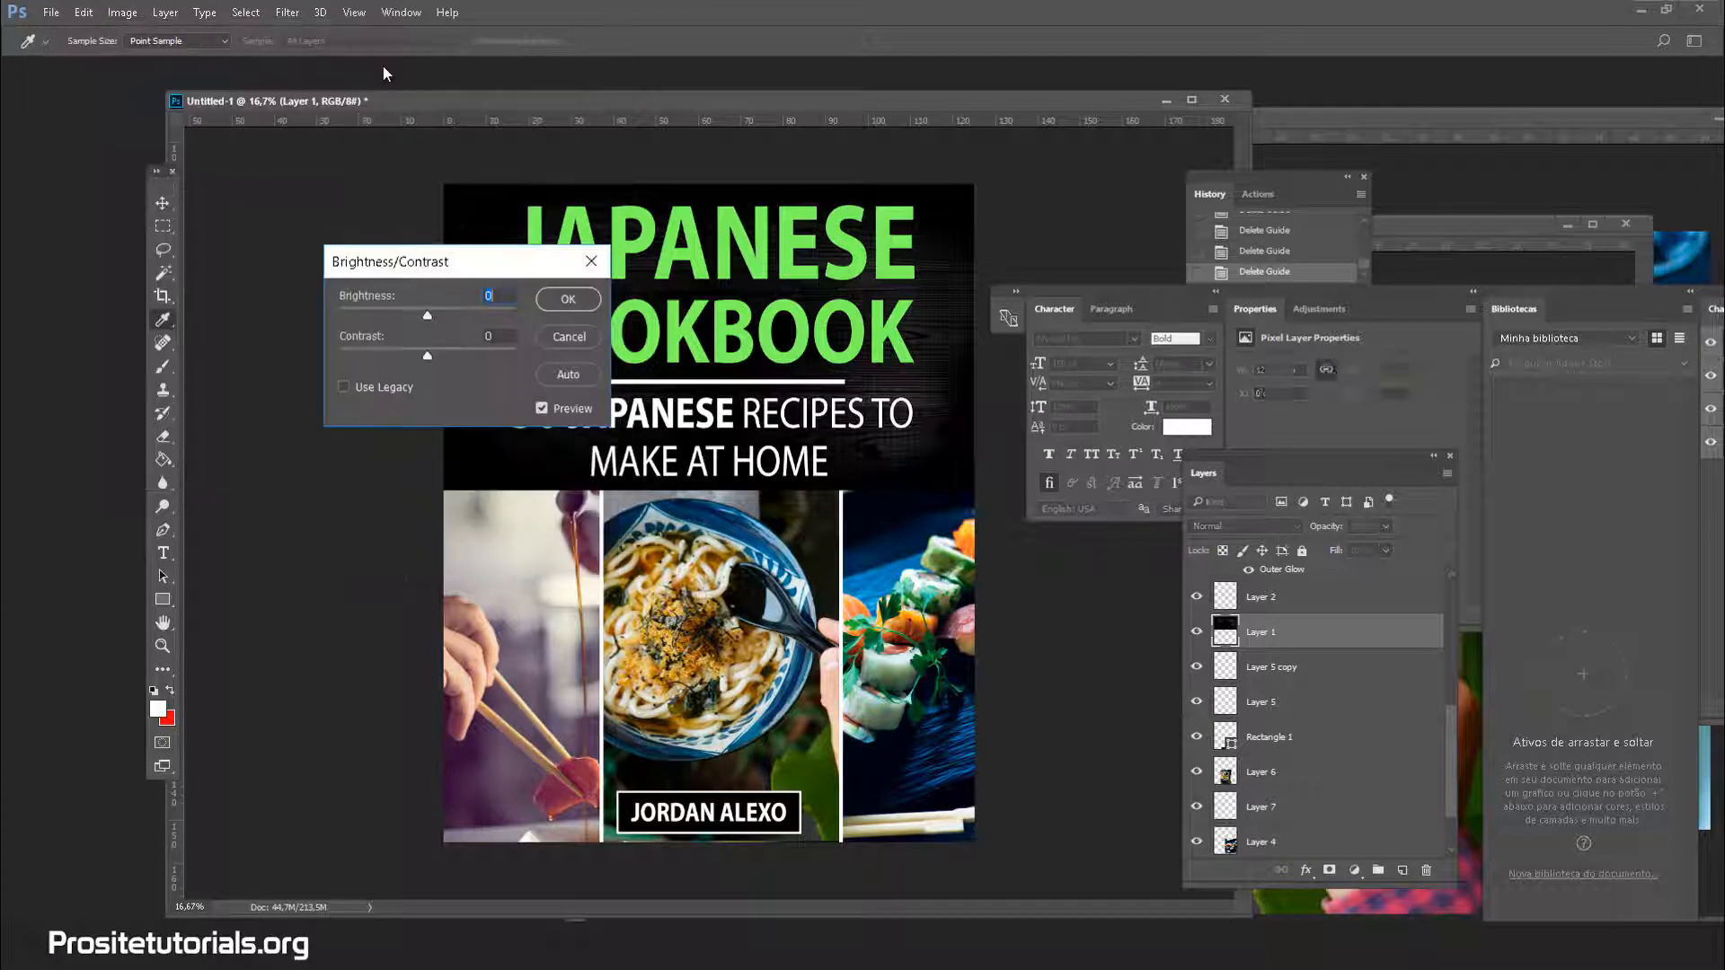
{"action": "left_click_drag", "start_coordinate": [412, 265], "coordinate": [342, 418]}
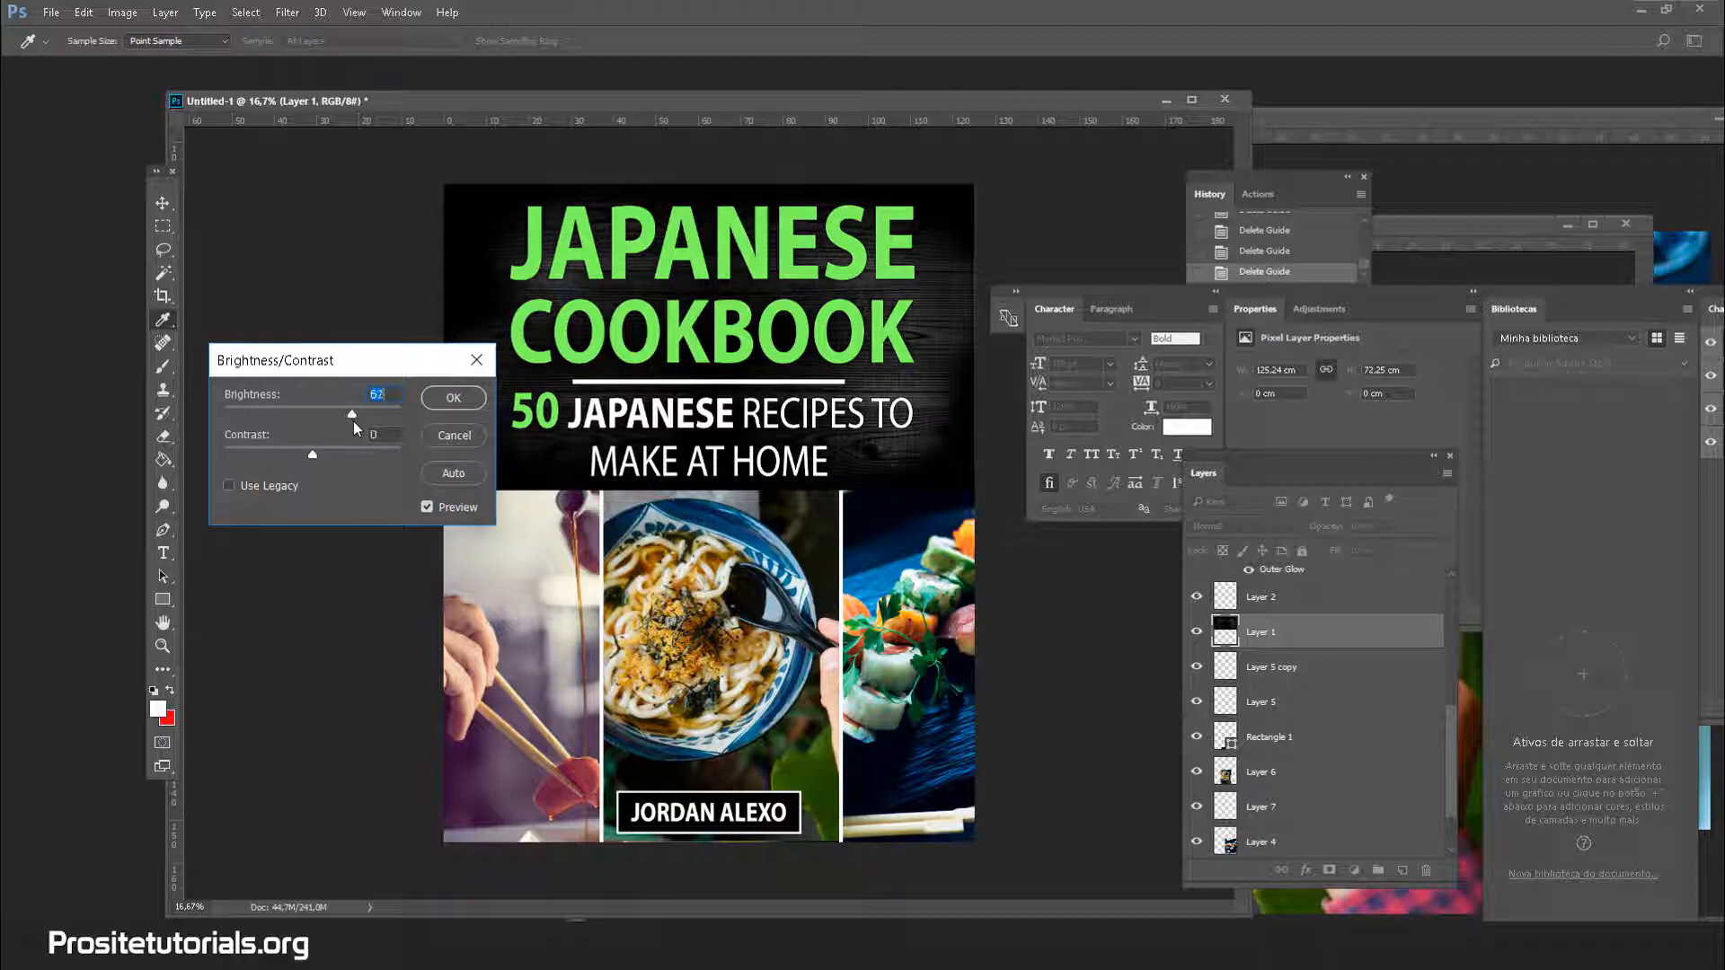
{"action": "left_click", "coordinate": [440, 442]}
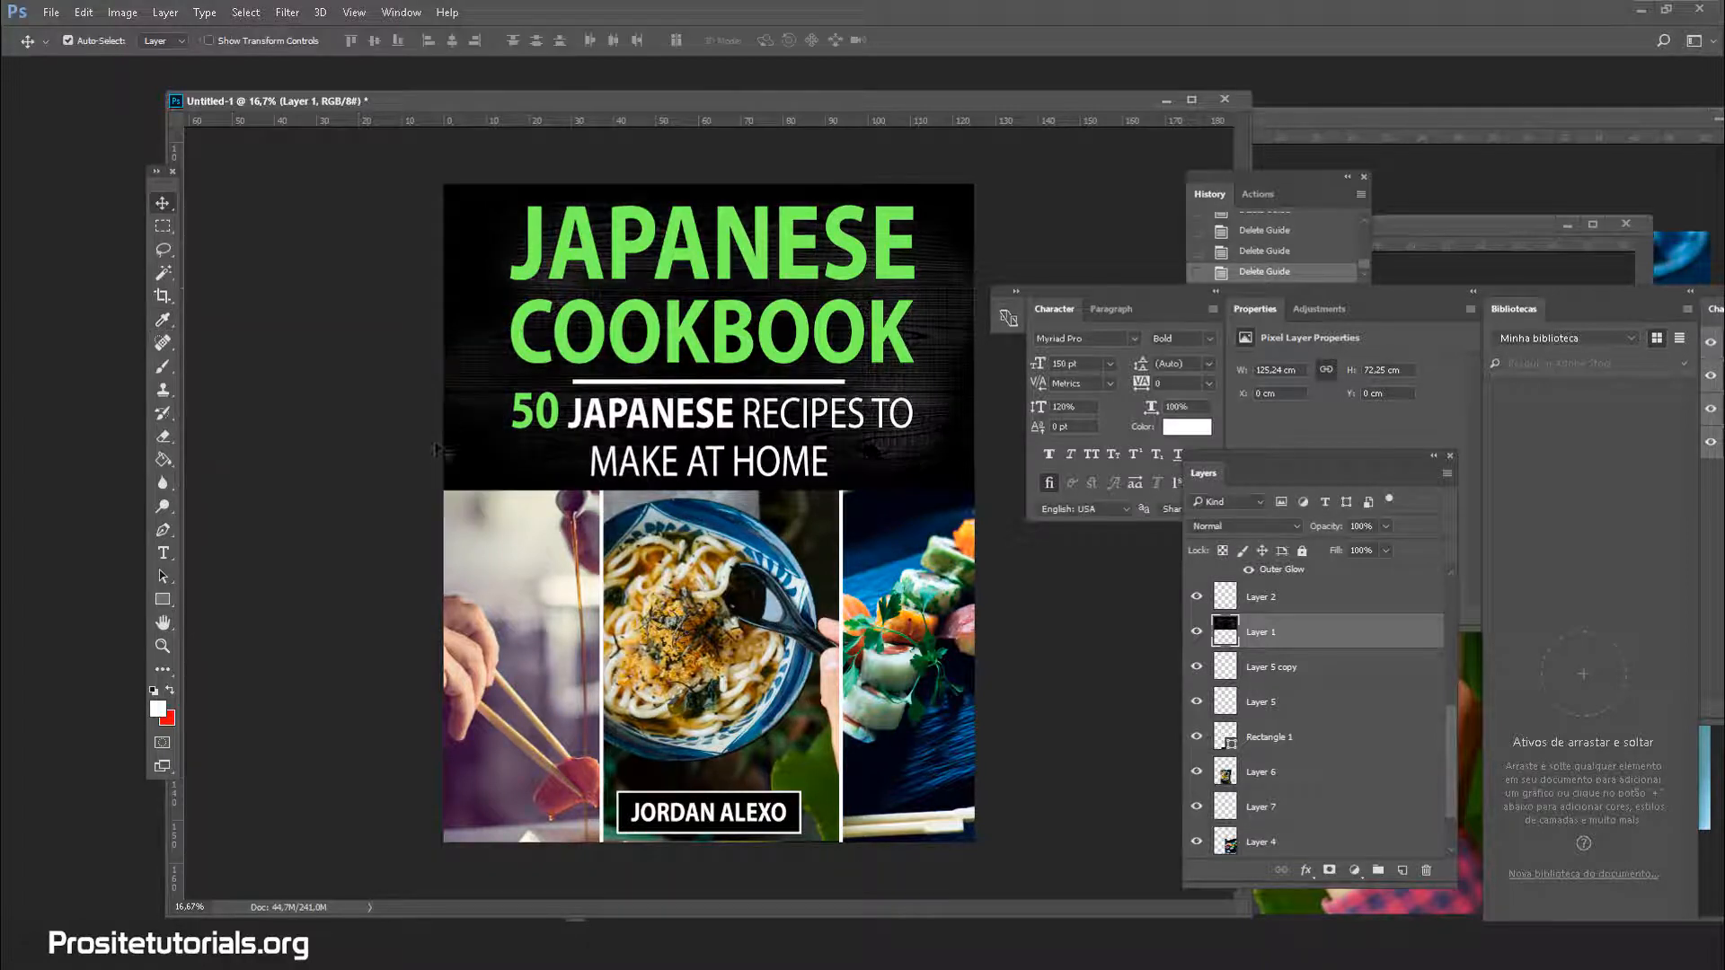
{"action": "left_click", "coordinate": [123, 12]}
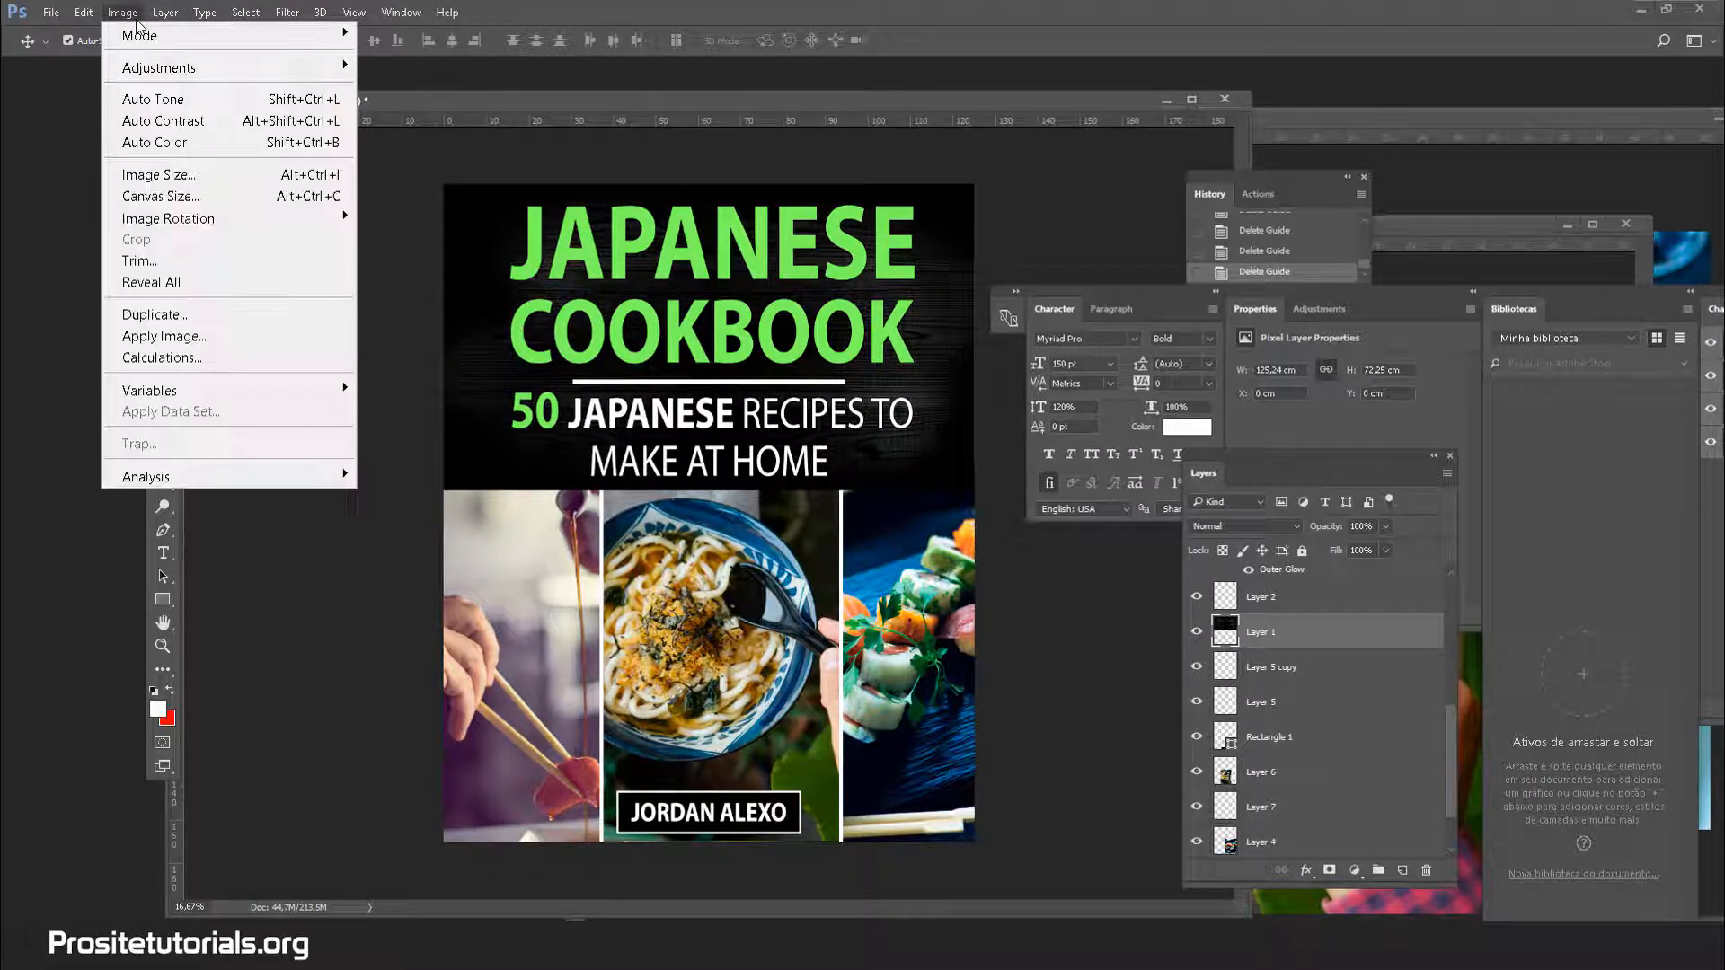
{"action": "left_click", "coordinate": [149, 172]}
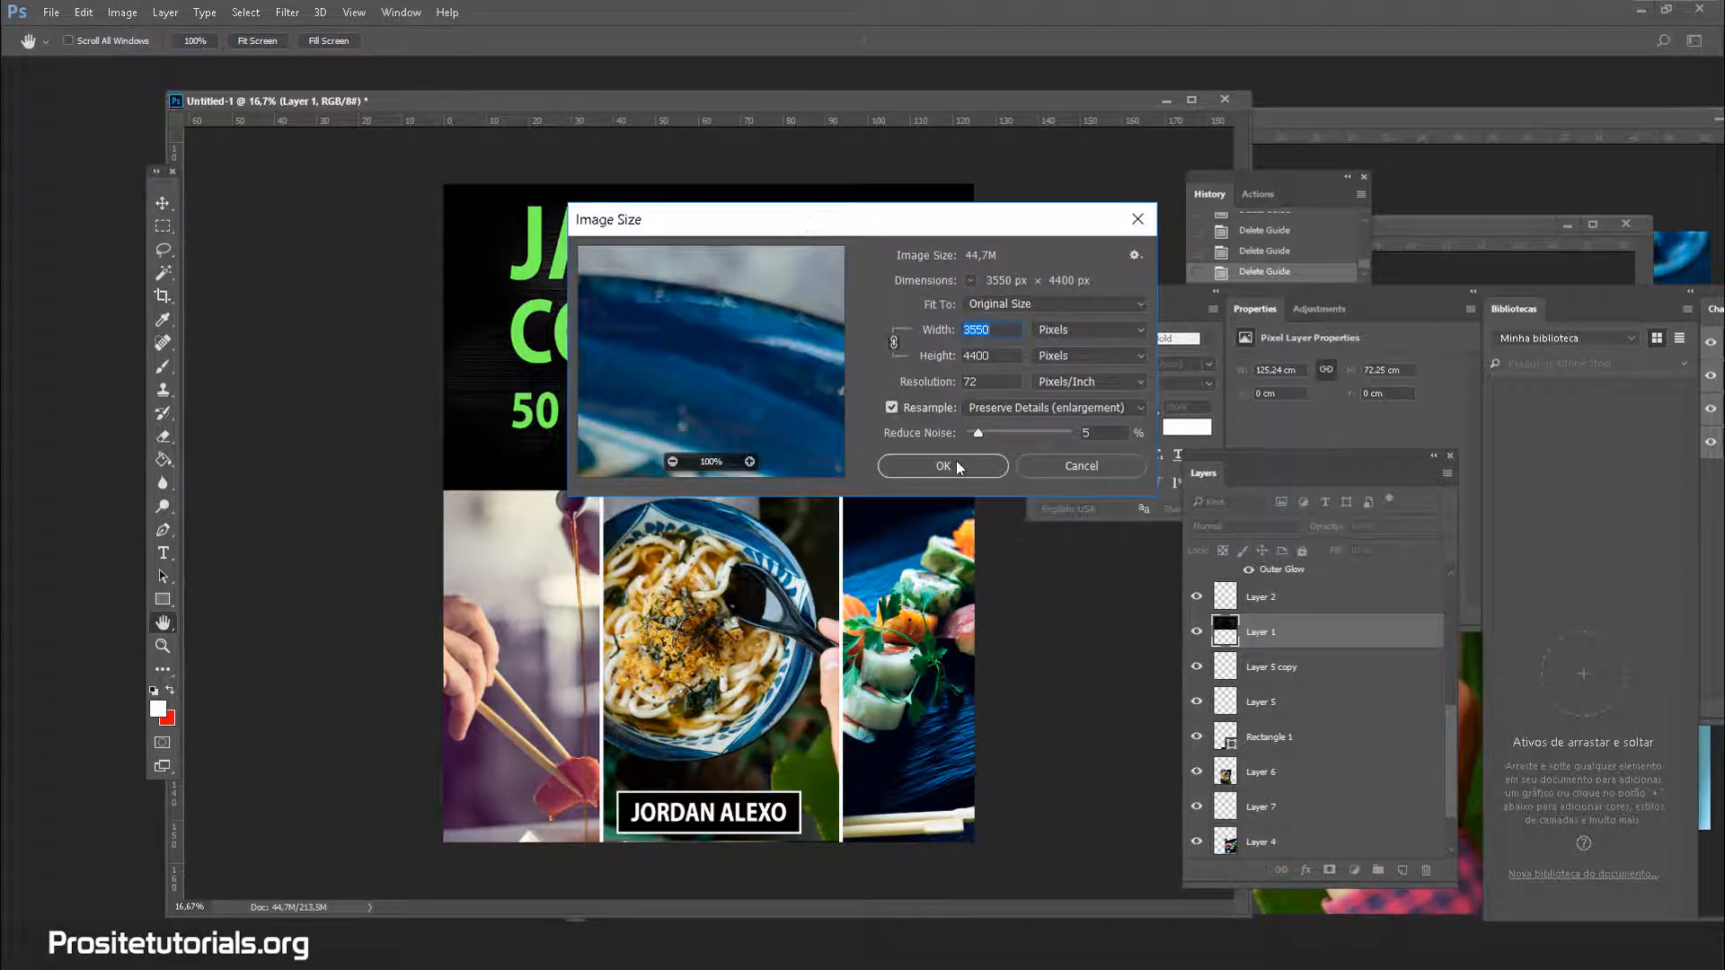
{"action": "left_click", "coordinate": [956, 461]}
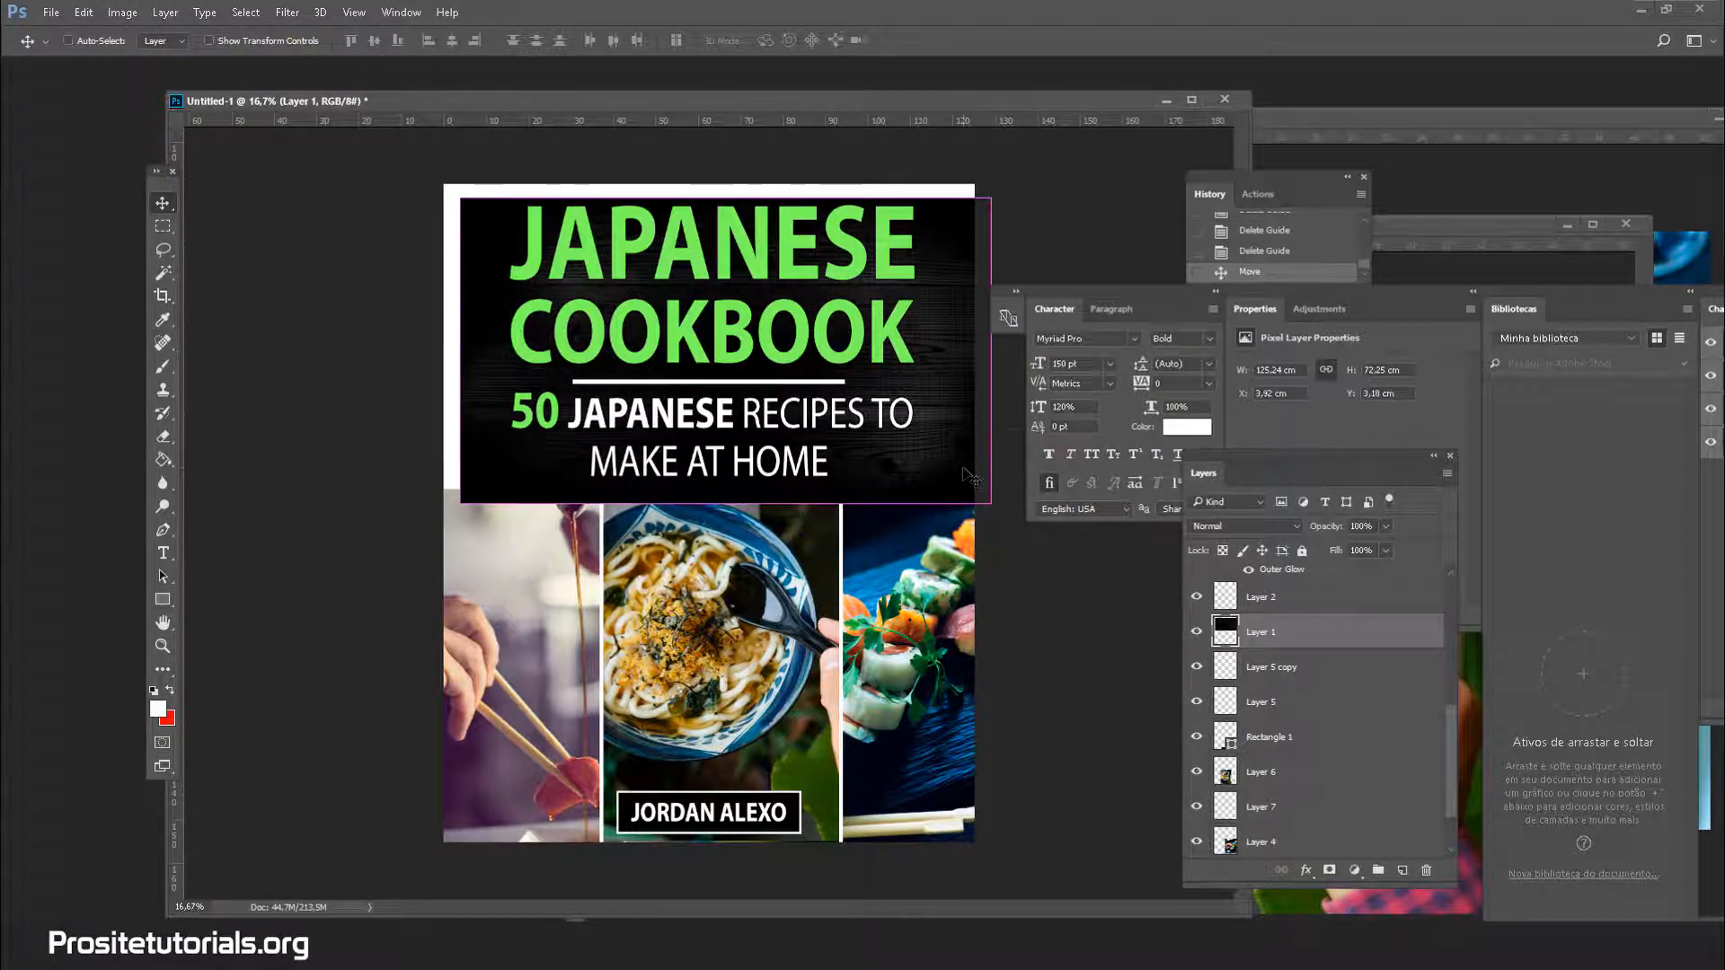
{"action": "left_click_drag", "start_coordinate": [971, 476], "coordinate": [954, 462]}
Raise Layer 1's wood header brightness to 67 with Brightness/Contrast, after discarding a first attempt
{"action": "left_click", "coordinate": [123, 13]}
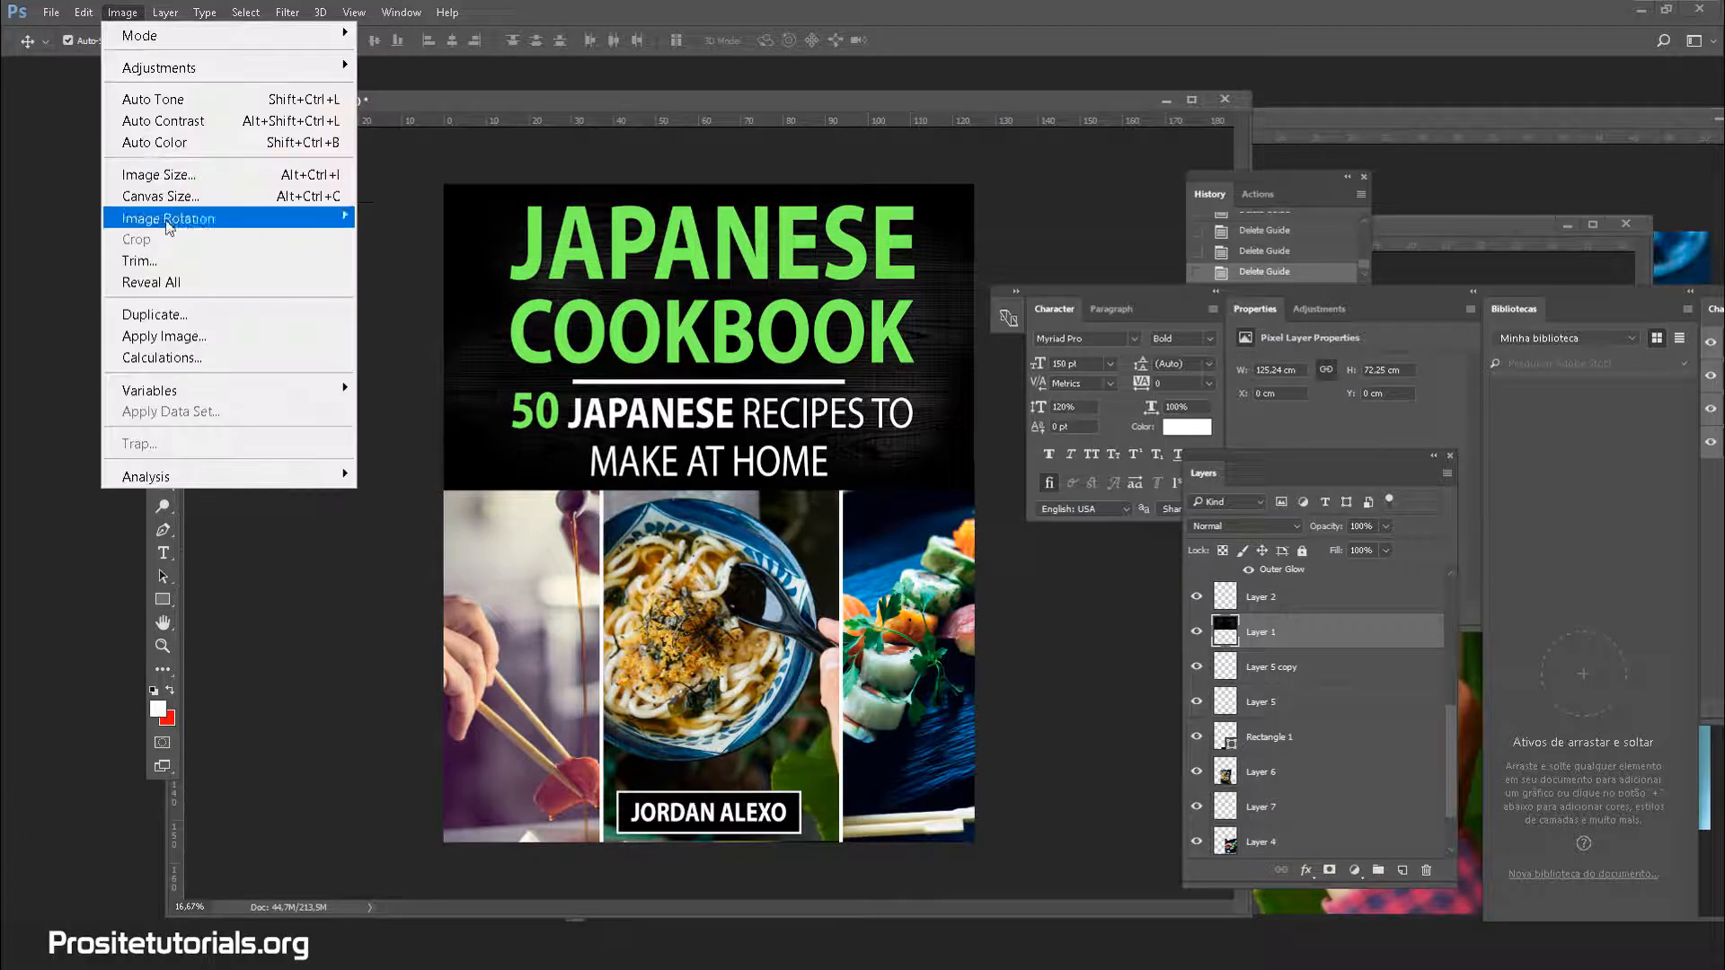
{"action": "mouse_move", "coordinate": [210, 69]}
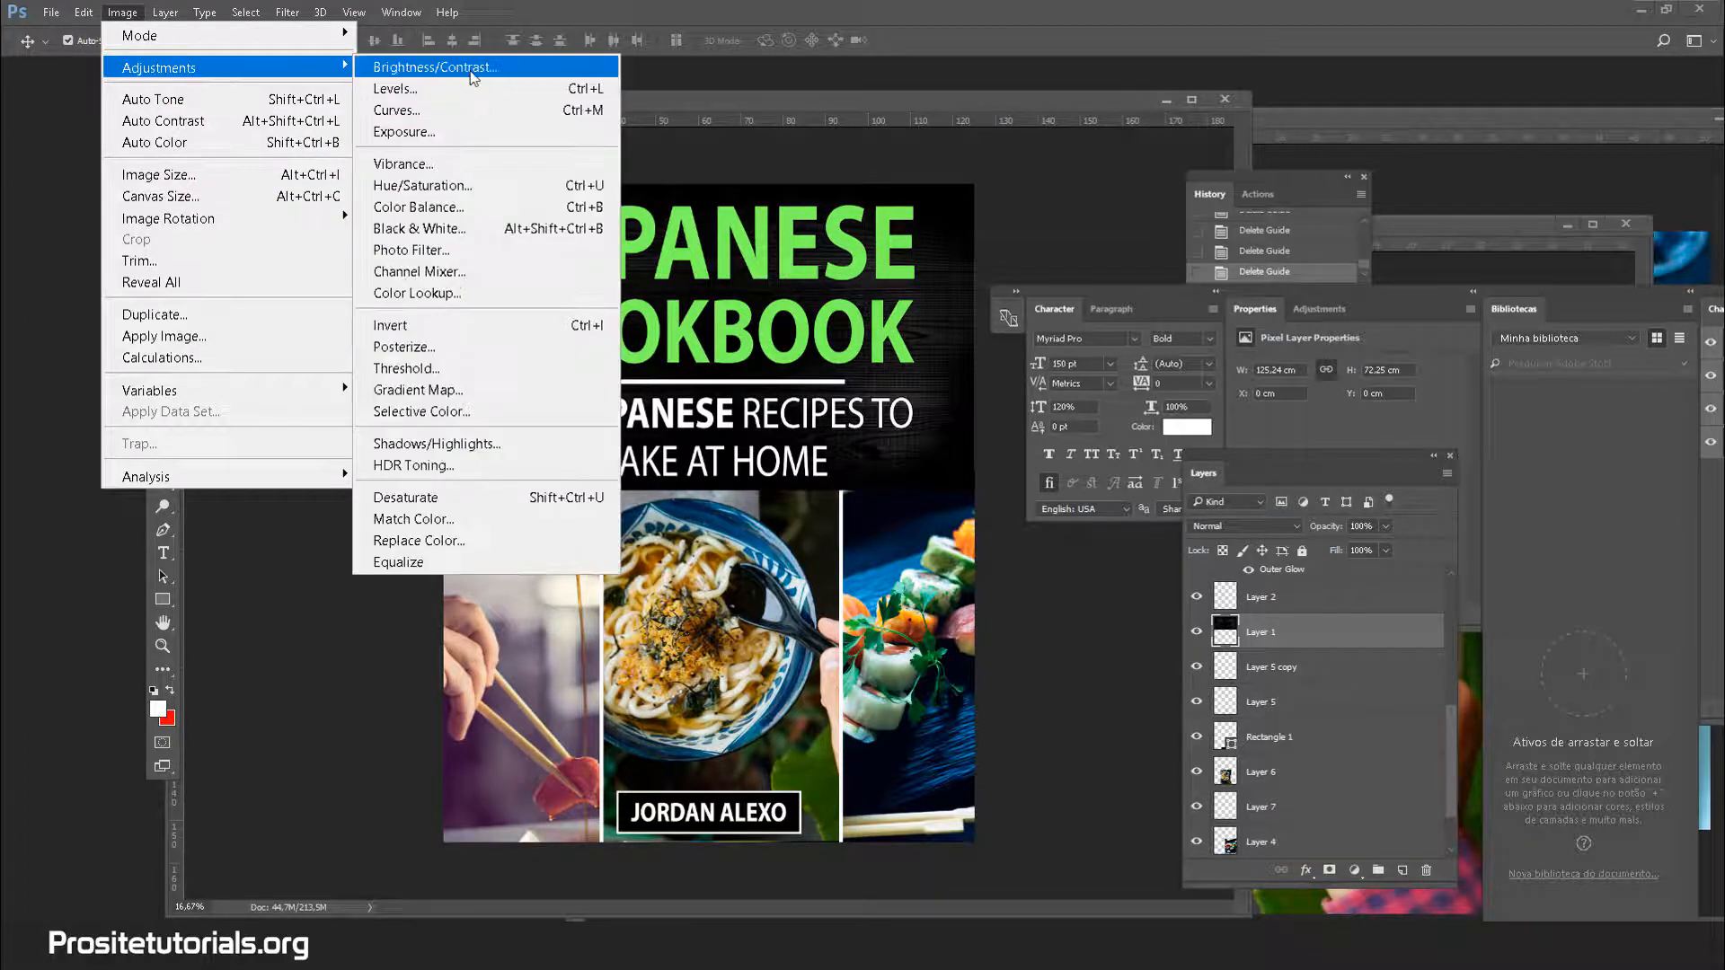
{"action": "left_click", "coordinate": [435, 68]}
{"action": "left_click_drag", "start_coordinate": [323, 415], "coordinate": [344, 418]}
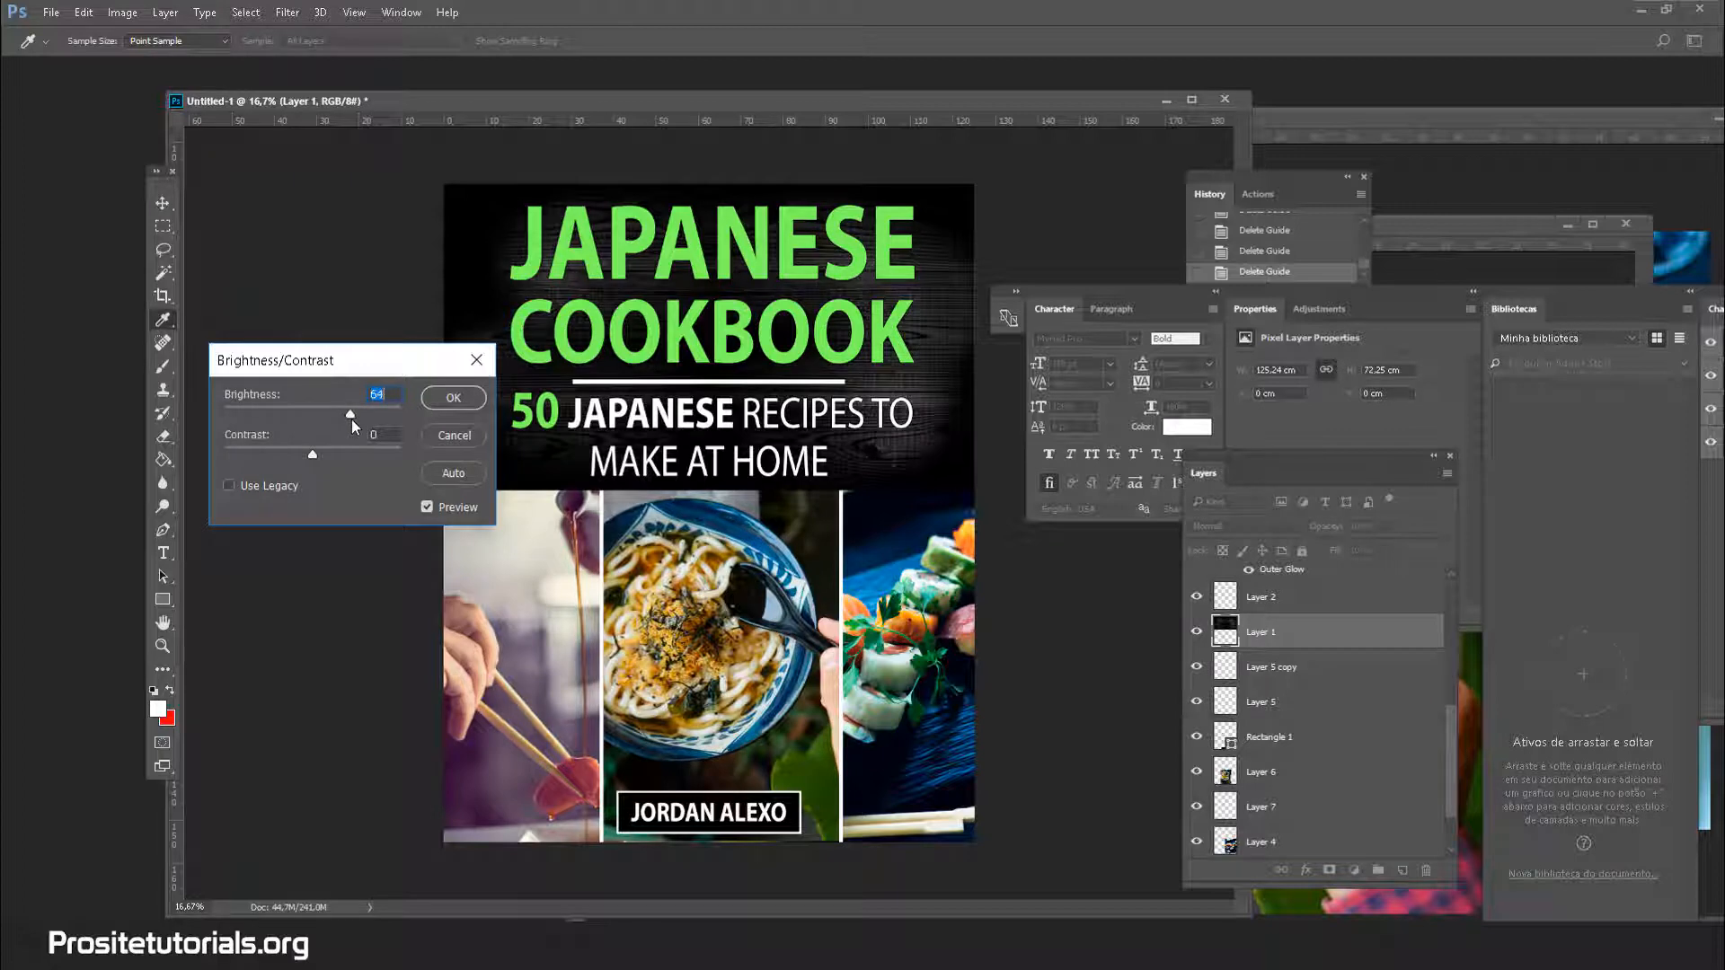
{"action": "left_click", "coordinate": [431, 432]}
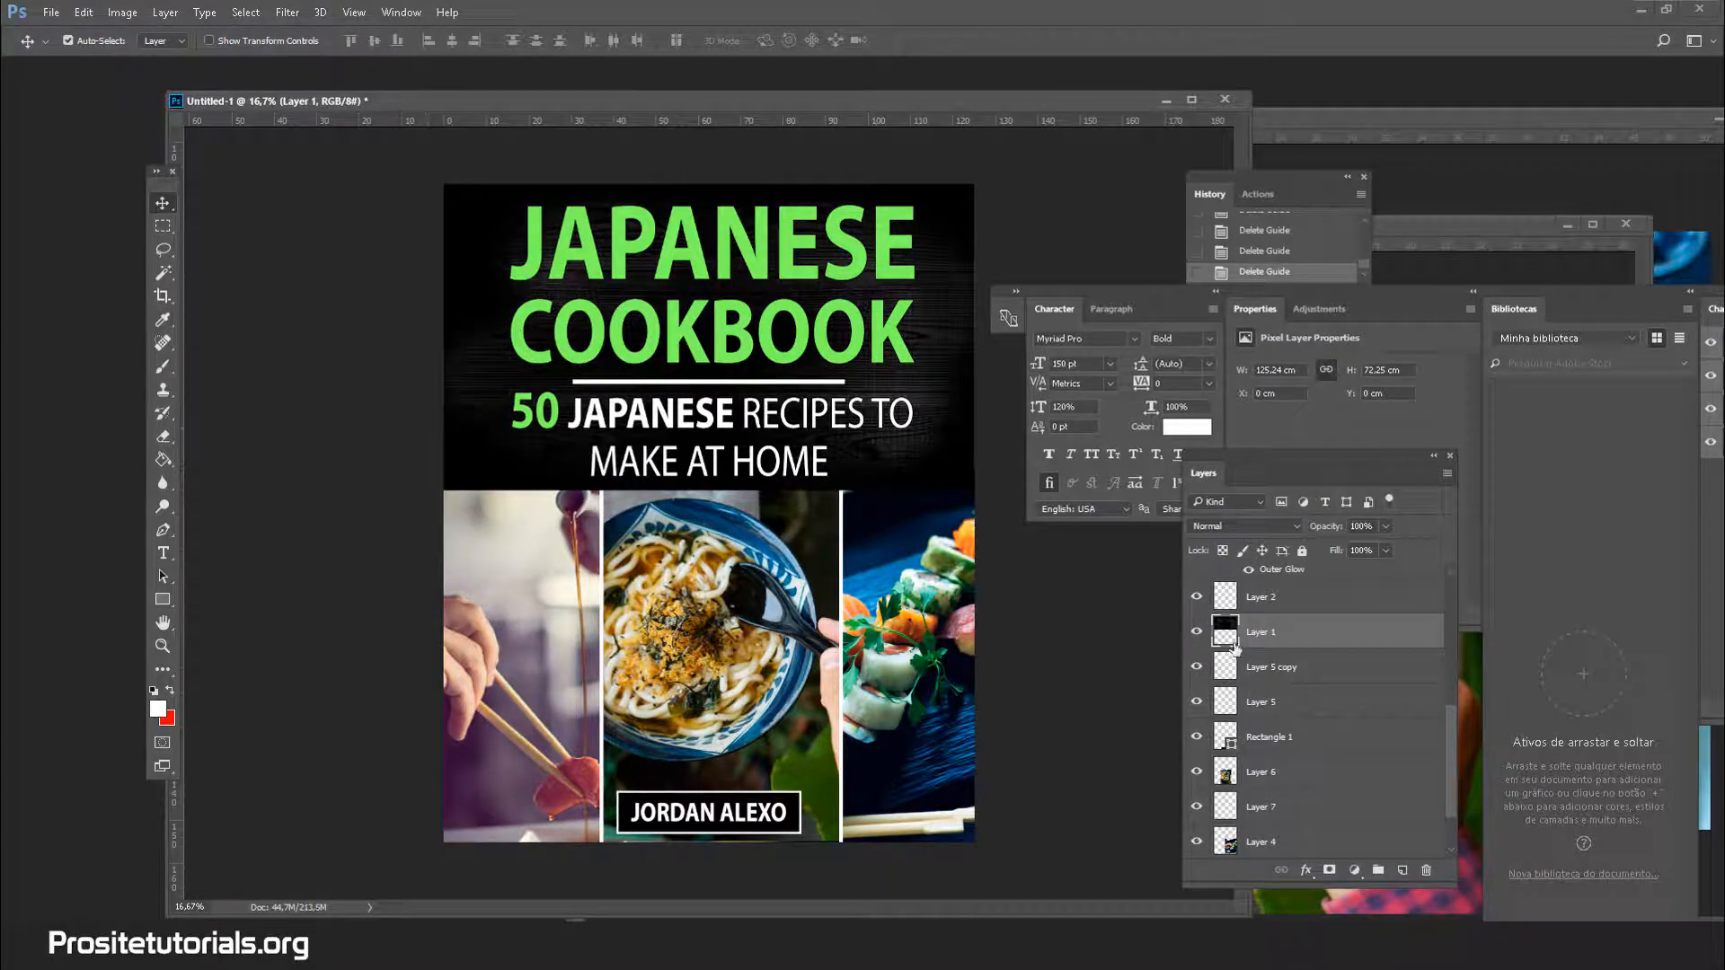
{"action": "left_click", "coordinate": [83, 12]}
{"action": "mouse_move", "coordinate": [206, 71]}
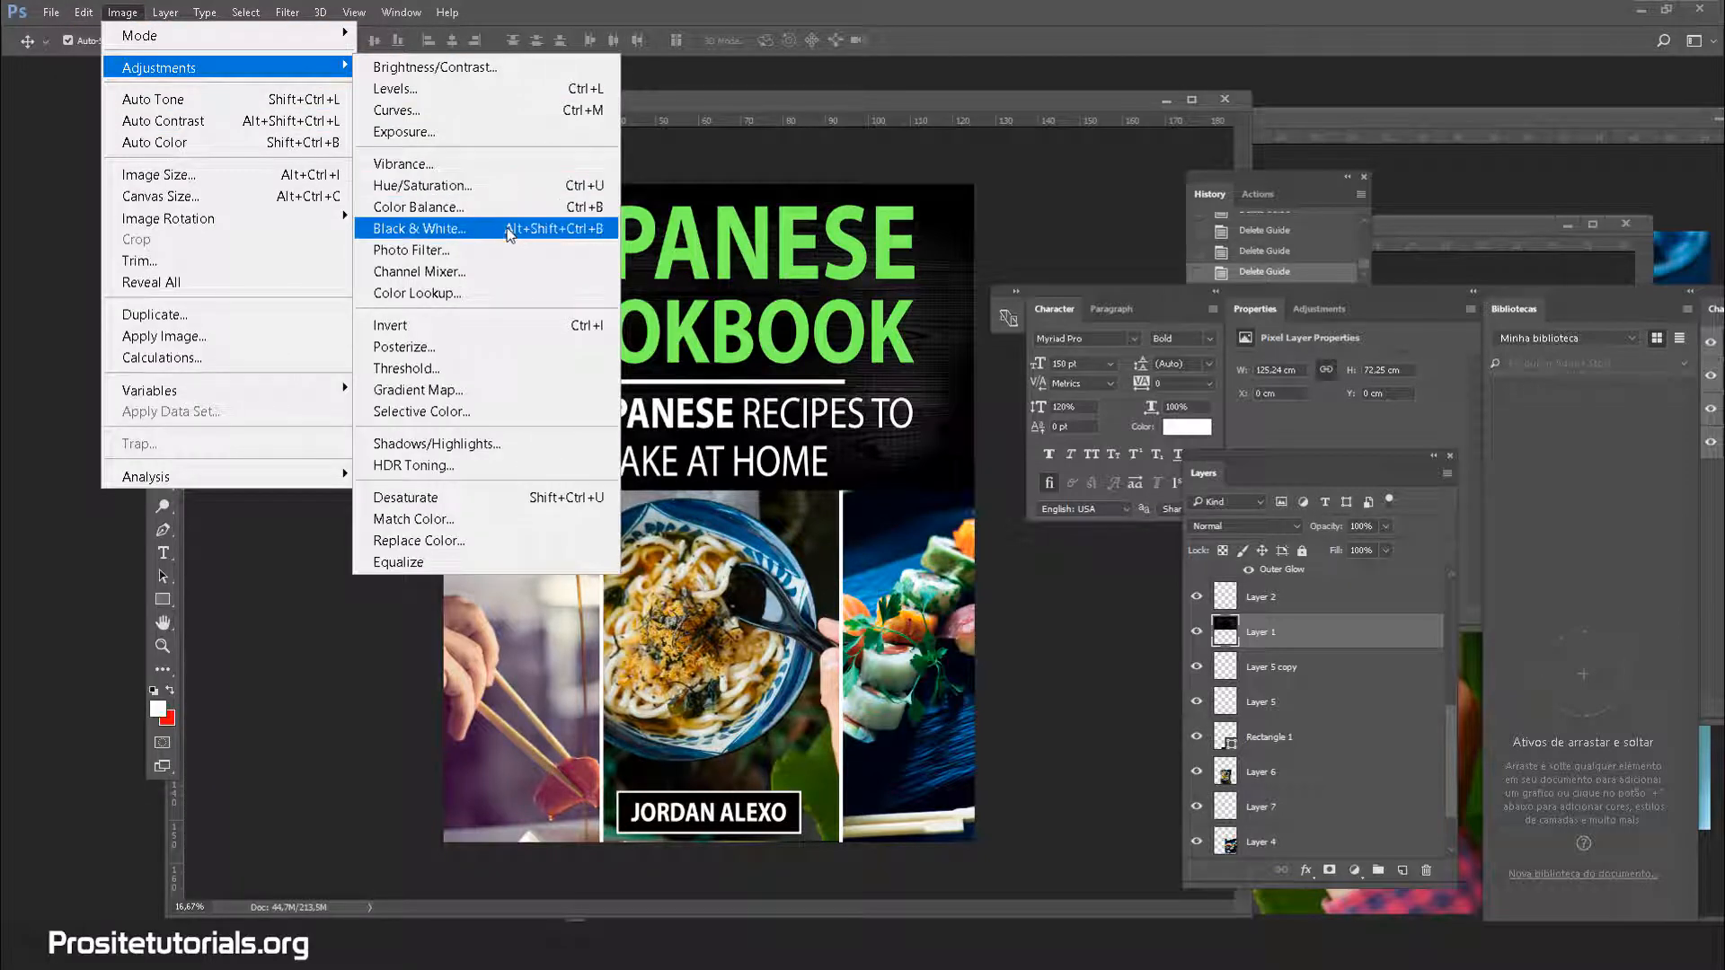
{"action": "left_click", "coordinate": [400, 68]}
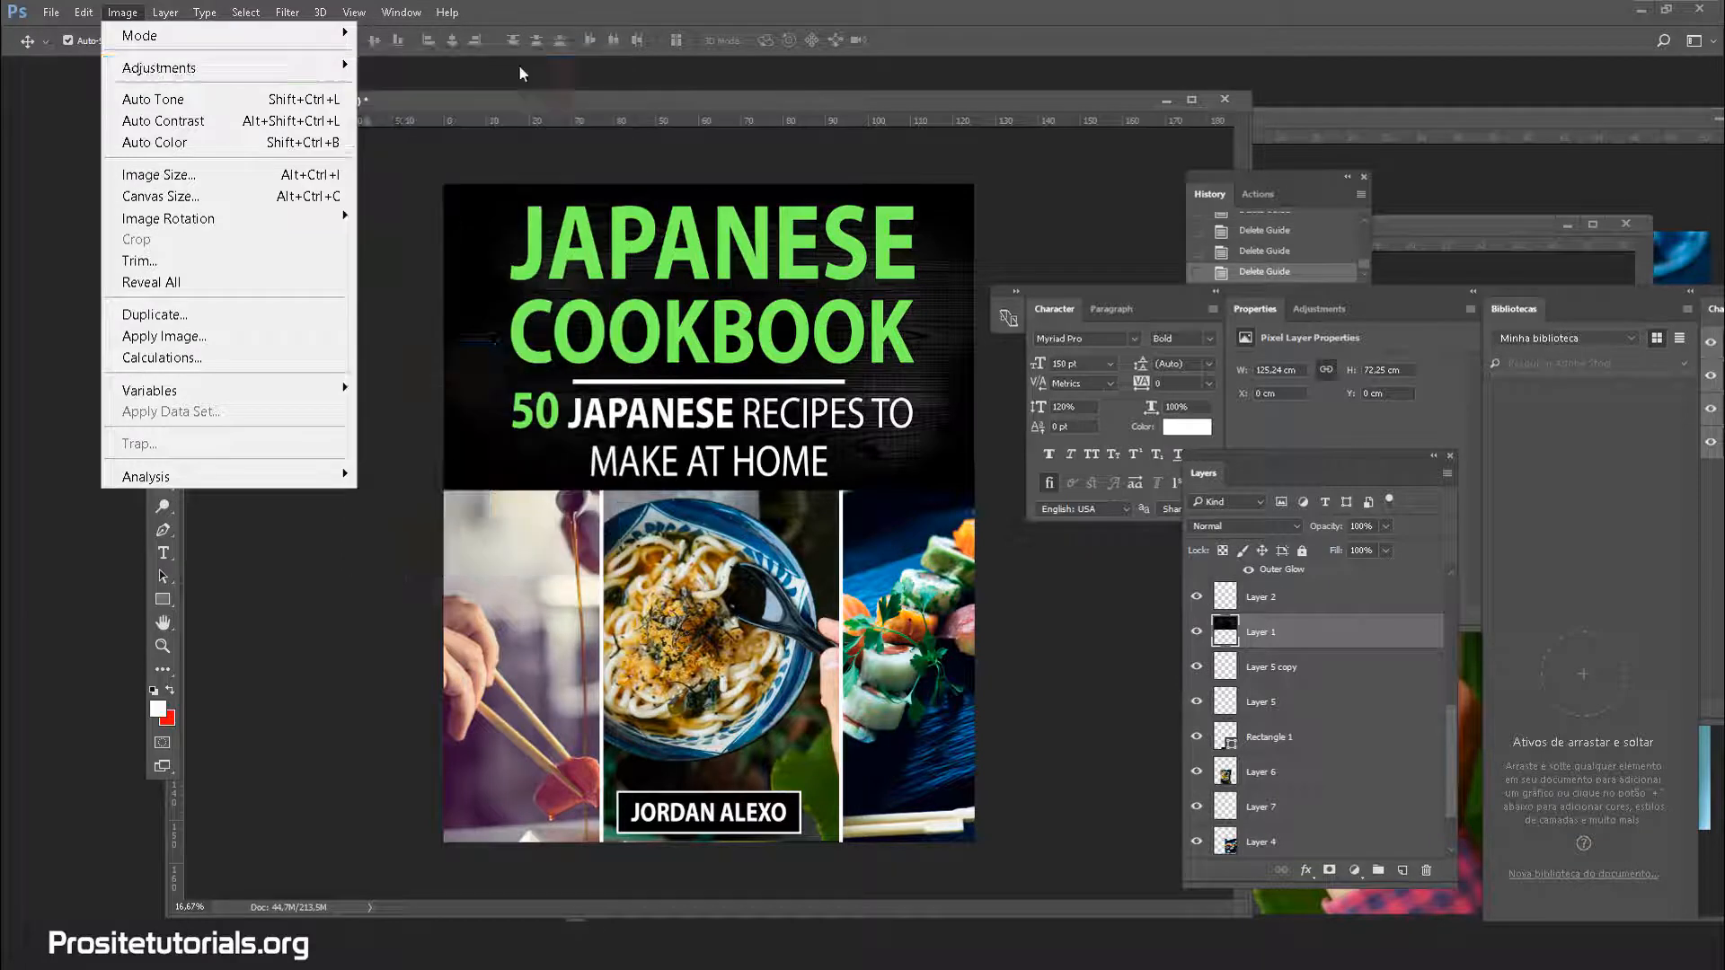
{"action": "left_click_drag", "start_coordinate": [314, 415], "coordinate": [339, 418]}
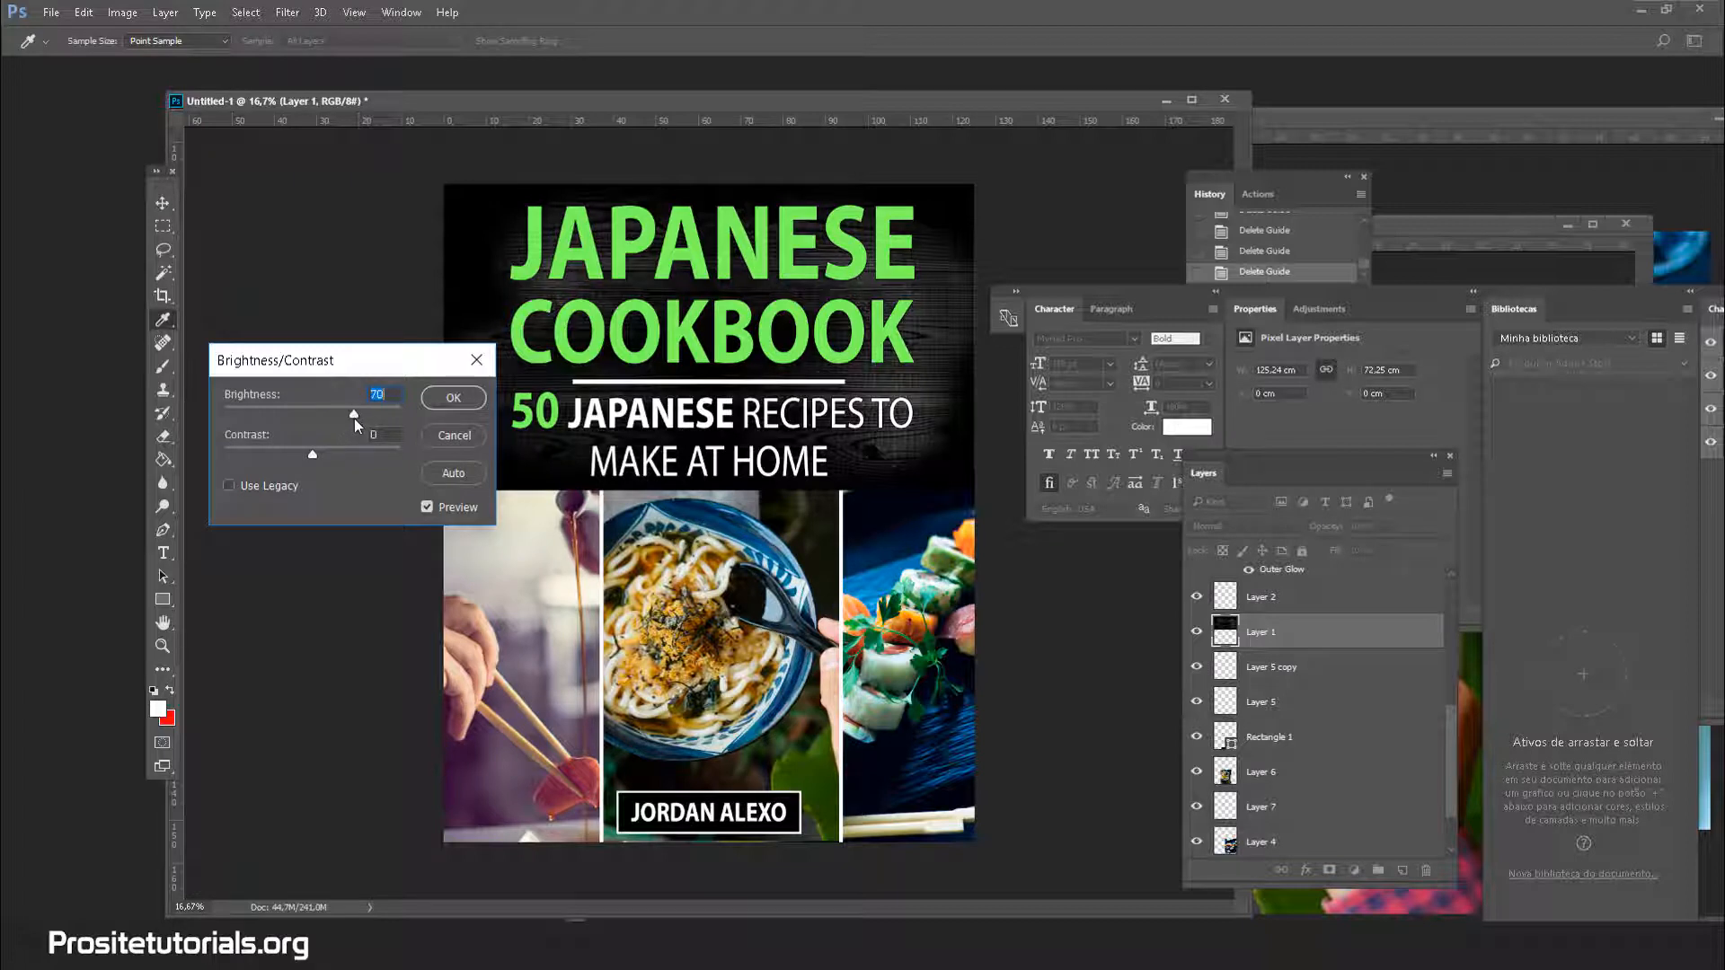
{"action": "left_click", "coordinate": [468, 396]}
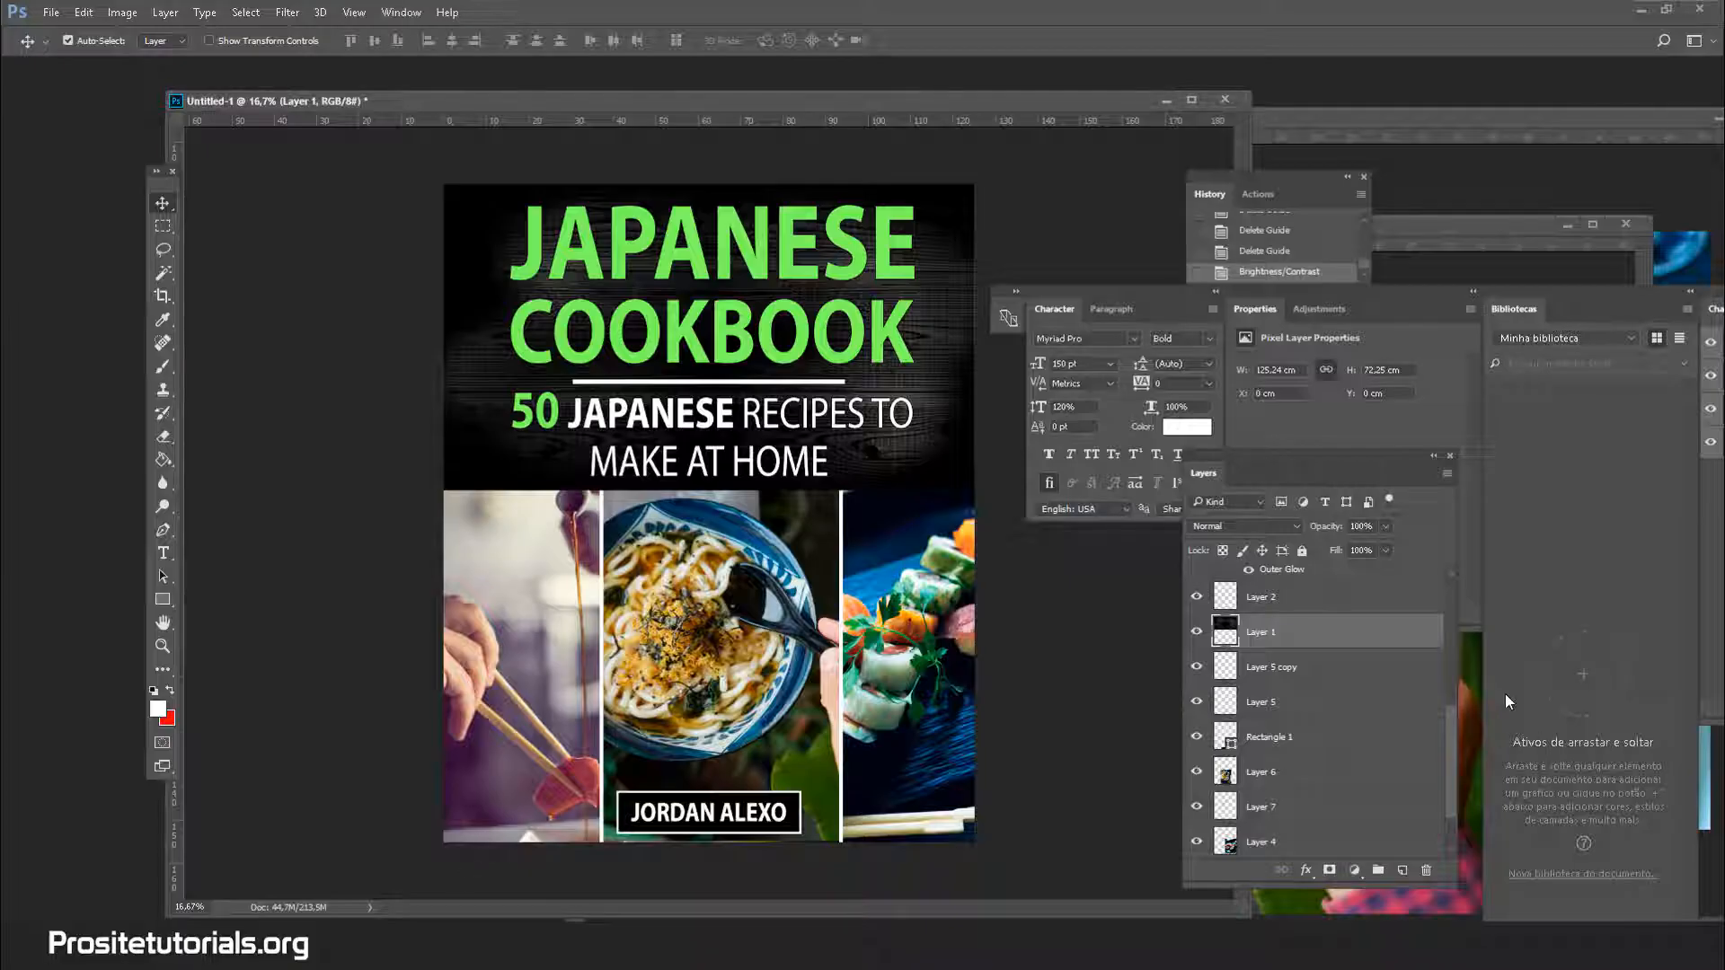
{"action": "scroll", "coordinate": [1384, 643], "scroll_direction": "down", "scroll_amount": 2}
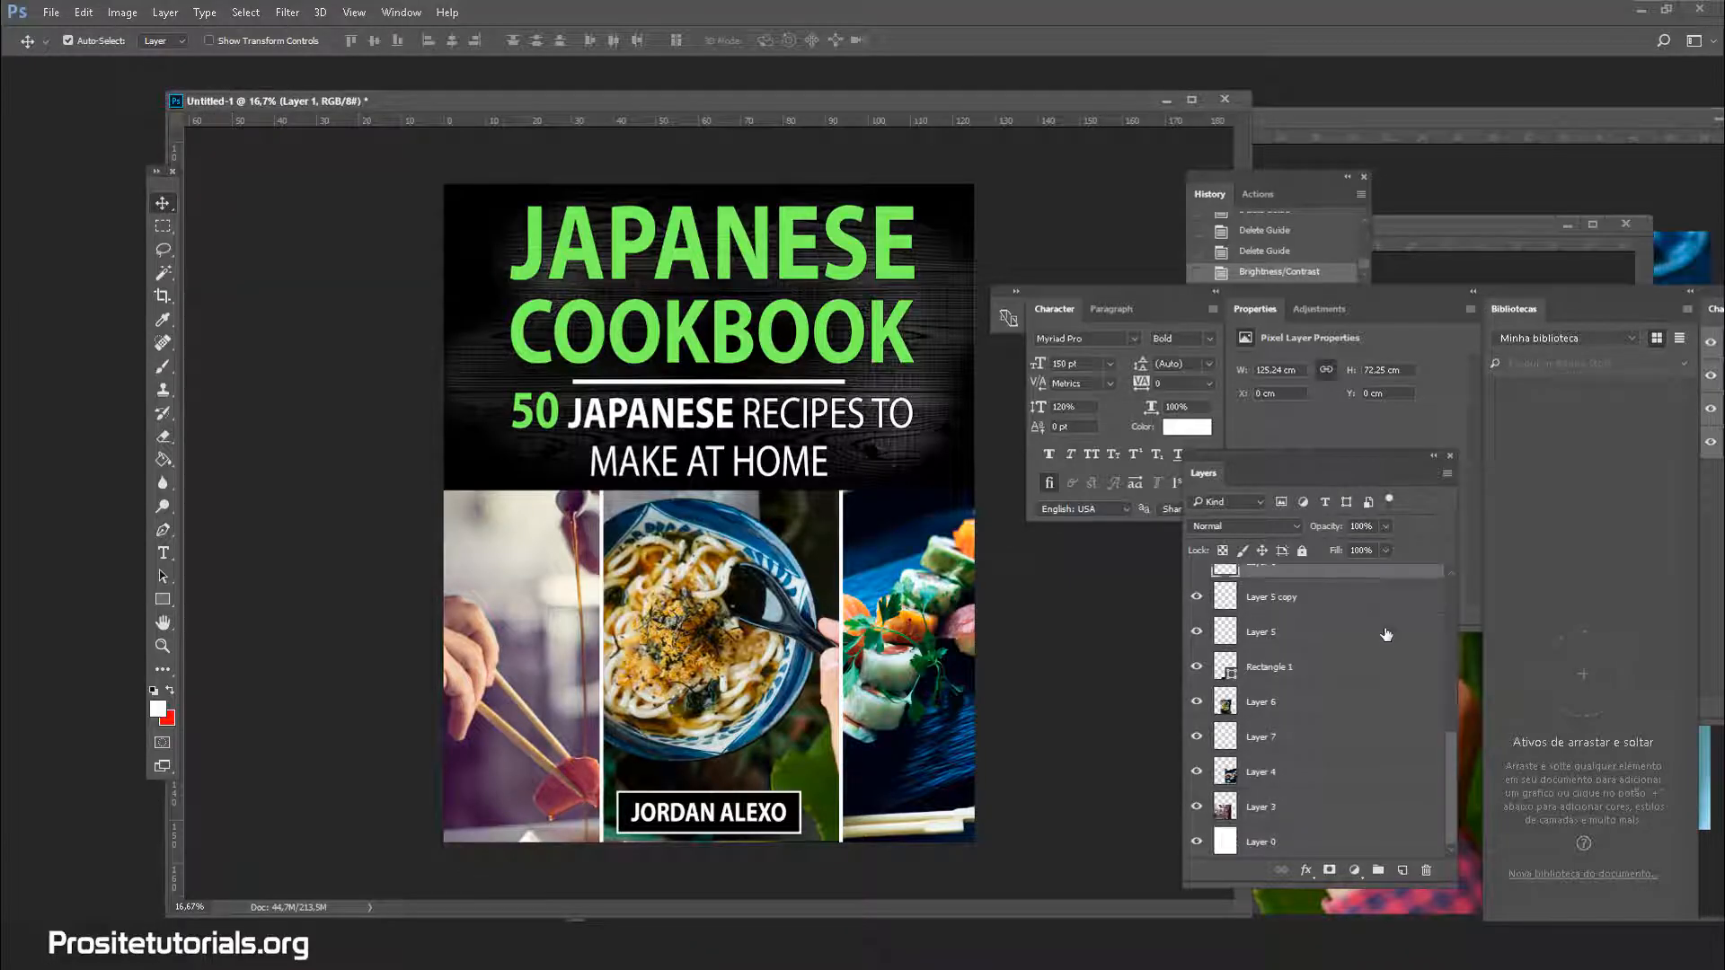
Lower the Rectangle 1 author label frame's opacity to 70%
{"action": "left_click", "coordinate": [1375, 667]}
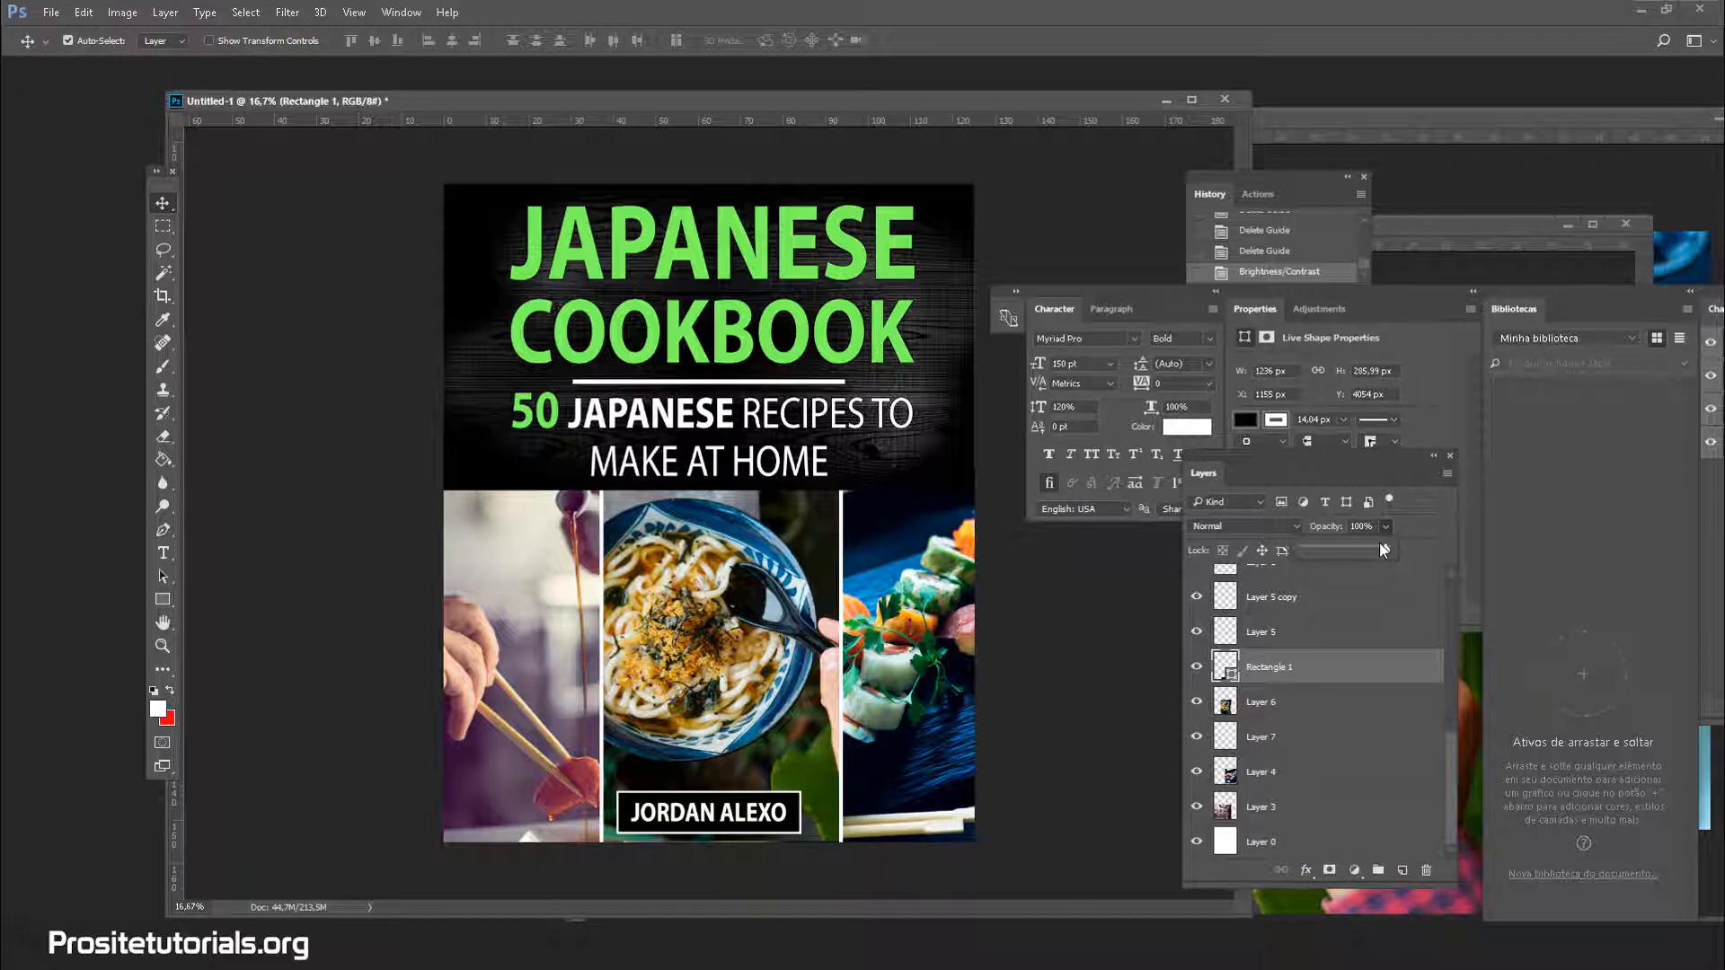
{"action": "left_click_drag", "start_coordinate": [1382, 548], "coordinate": [1356, 552]}
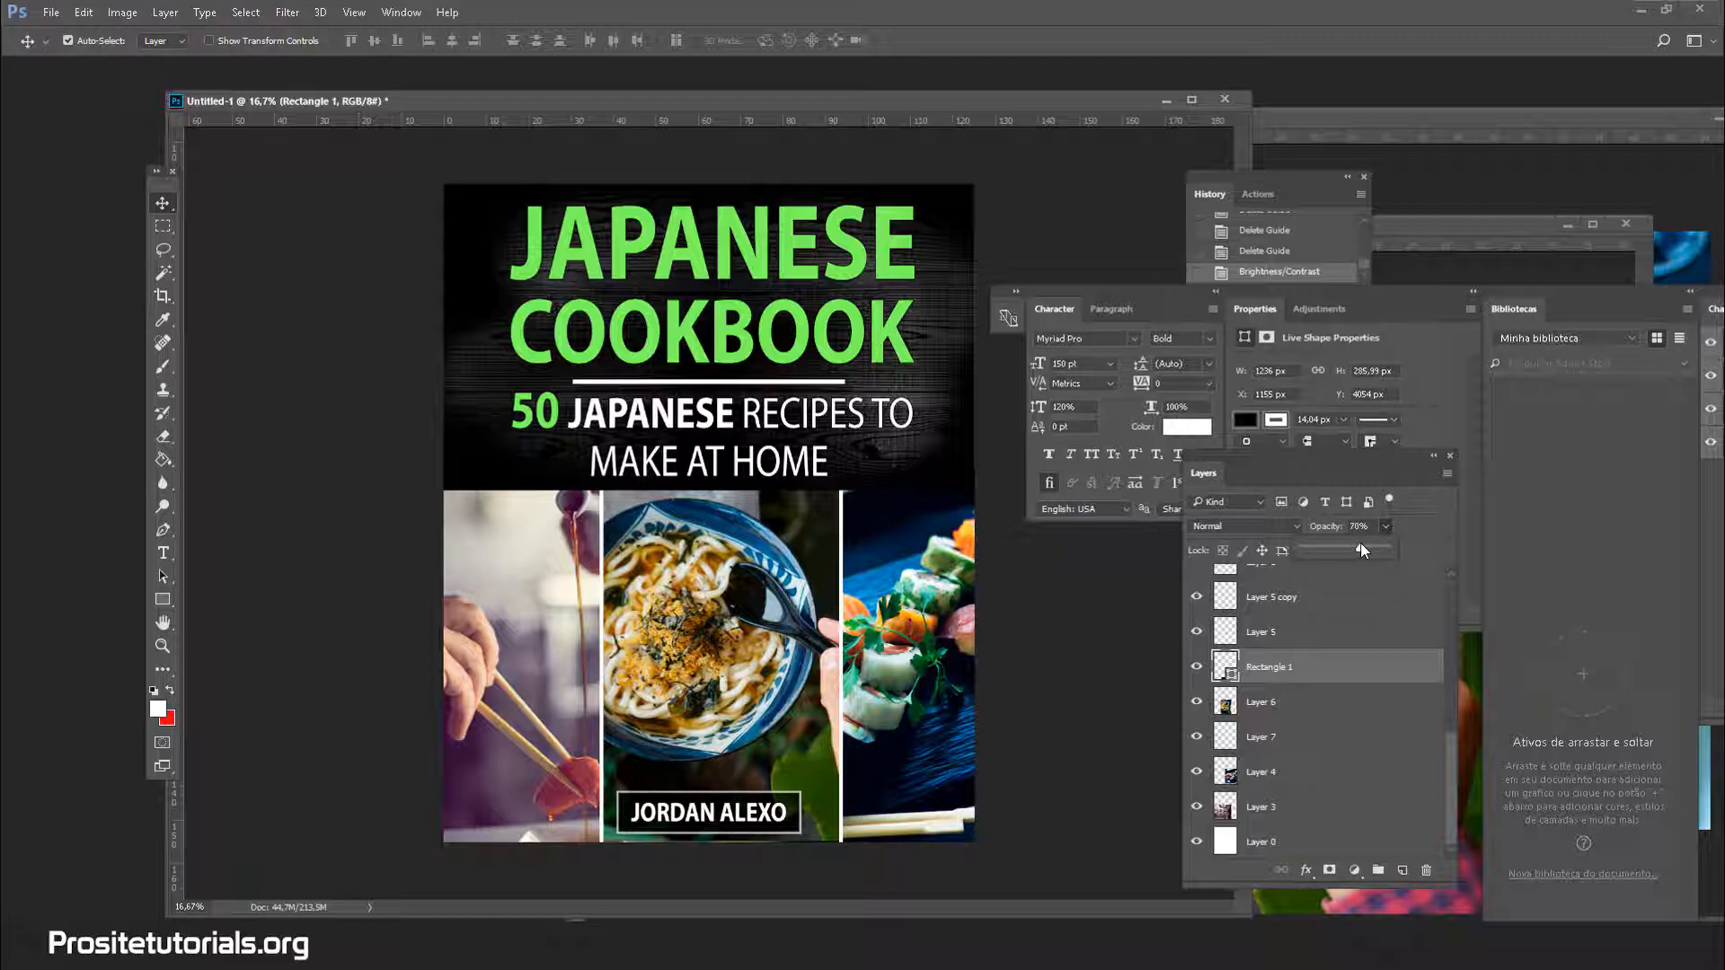
{"action": "left_click_drag", "start_coordinate": [1363, 550], "coordinate": [1362, 549]}
Change the author name text from Bold to Regular Myriad Pro, undoing a brief Italic trial
{"action": "left_click", "coordinate": [163, 553]}
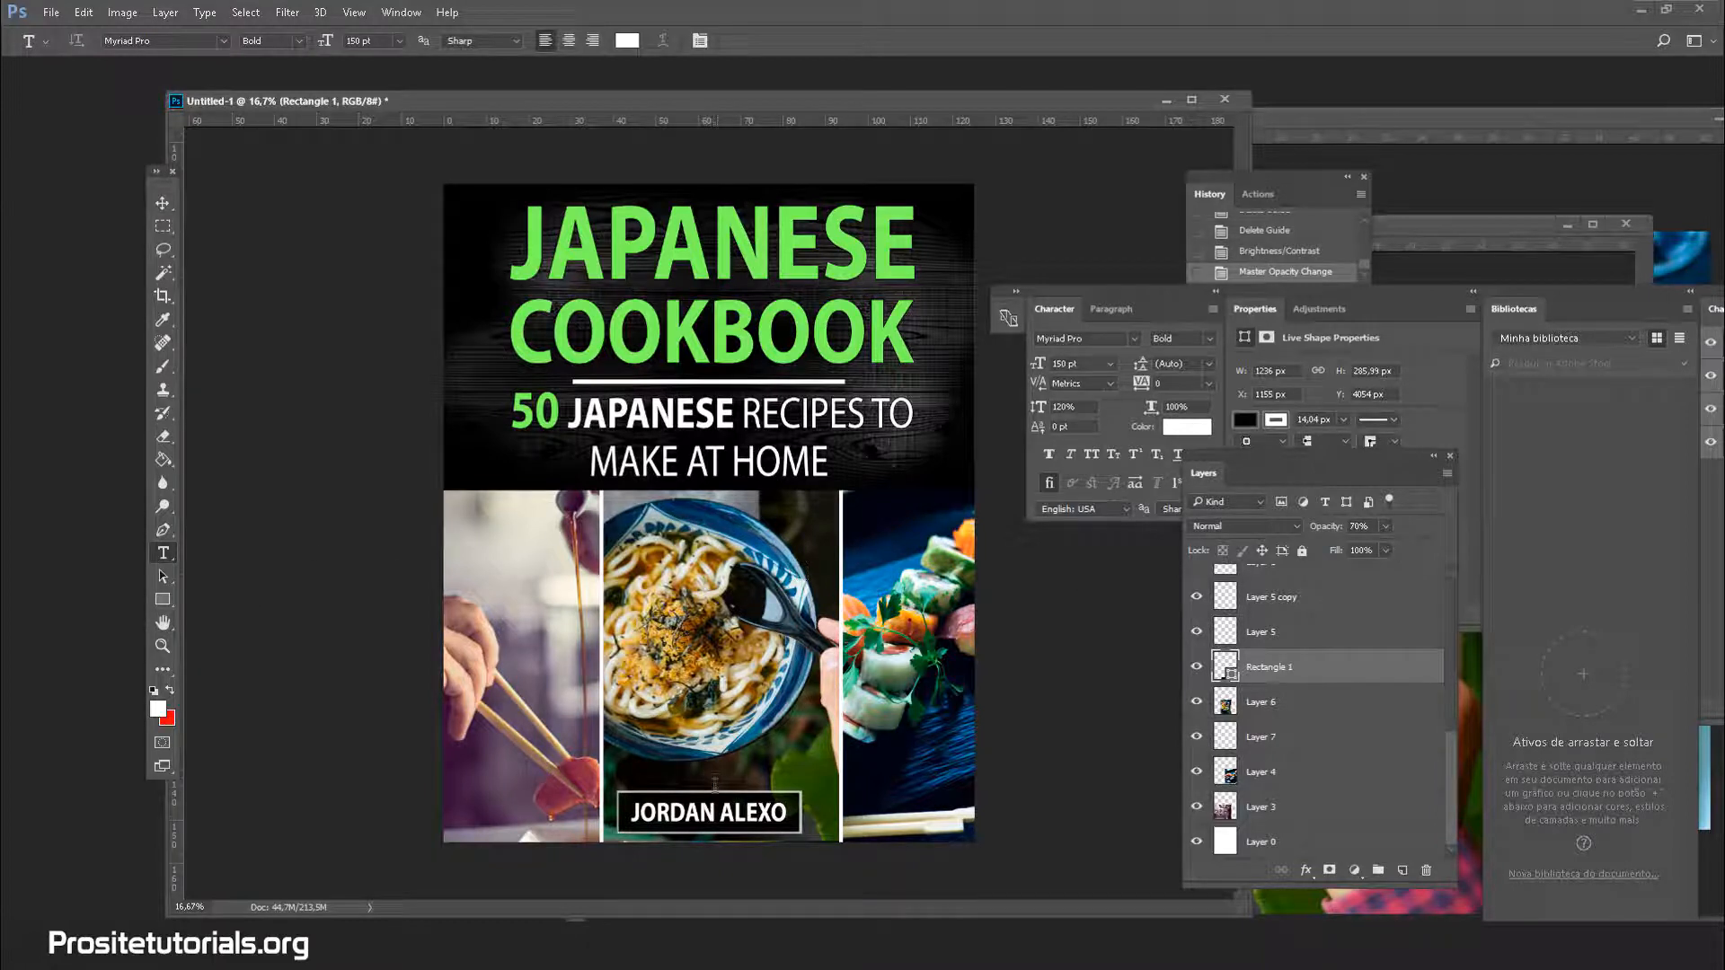
{"action": "scroll", "coordinate": [1352, 746], "scroll_direction": "up", "scroll_amount": 3}
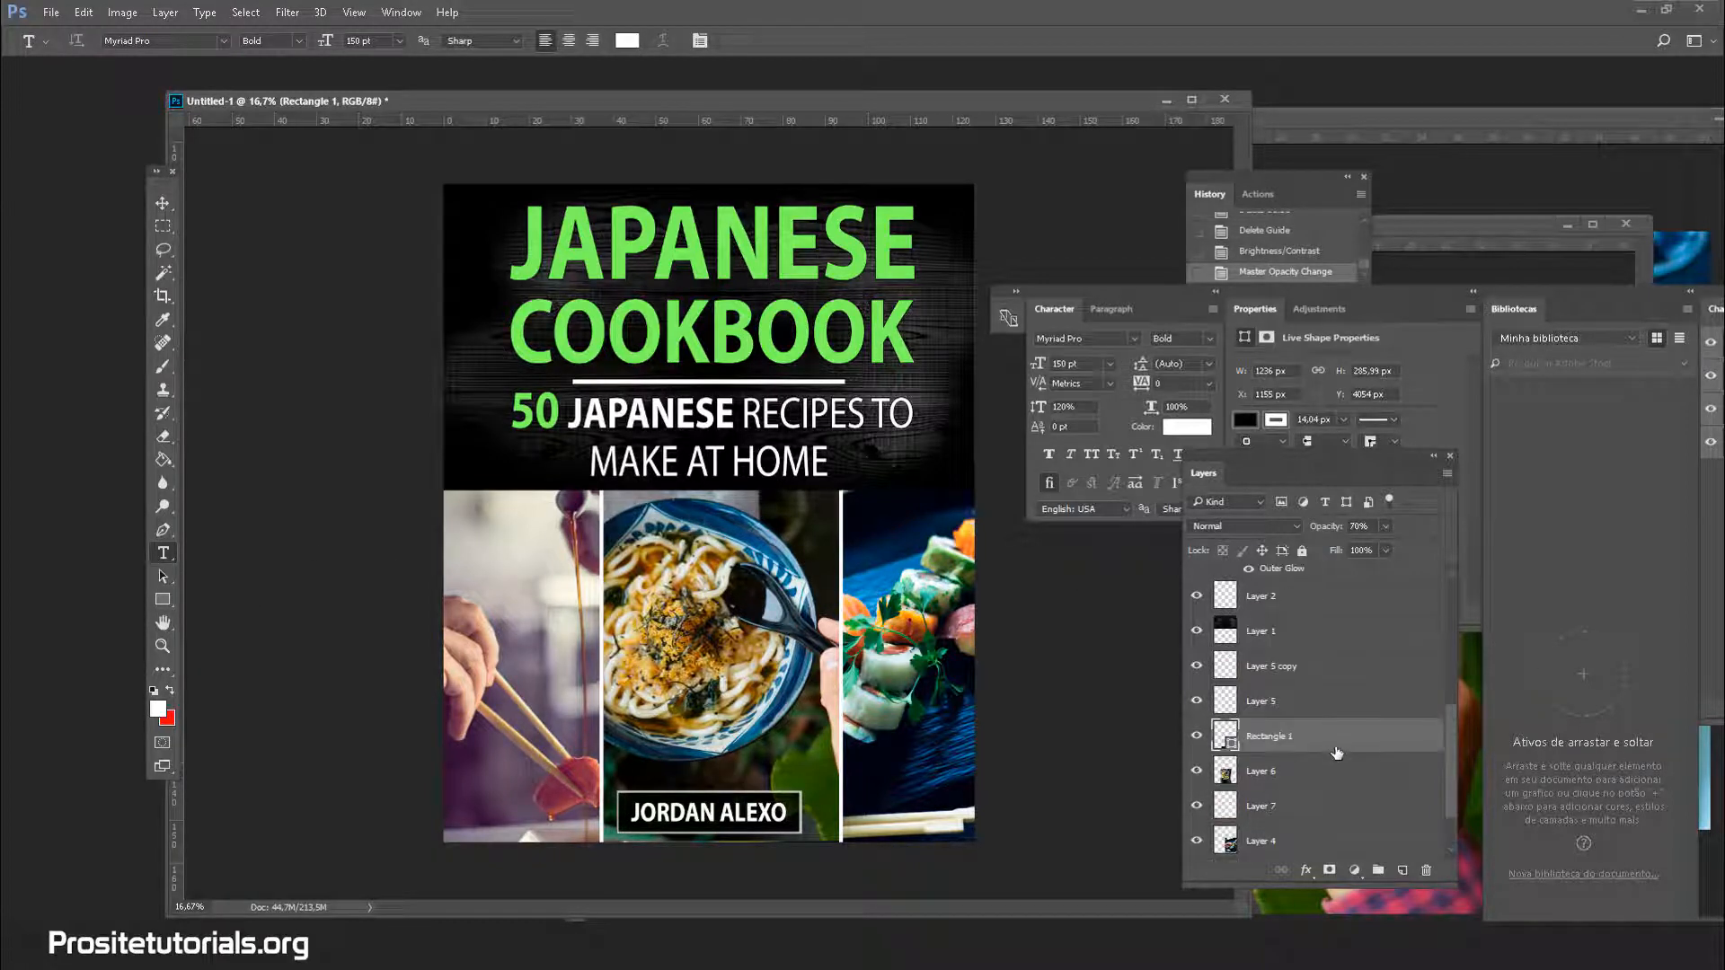
{"action": "scroll", "coordinate": [1337, 753], "scroll_direction": "up", "scroll_amount": 3}
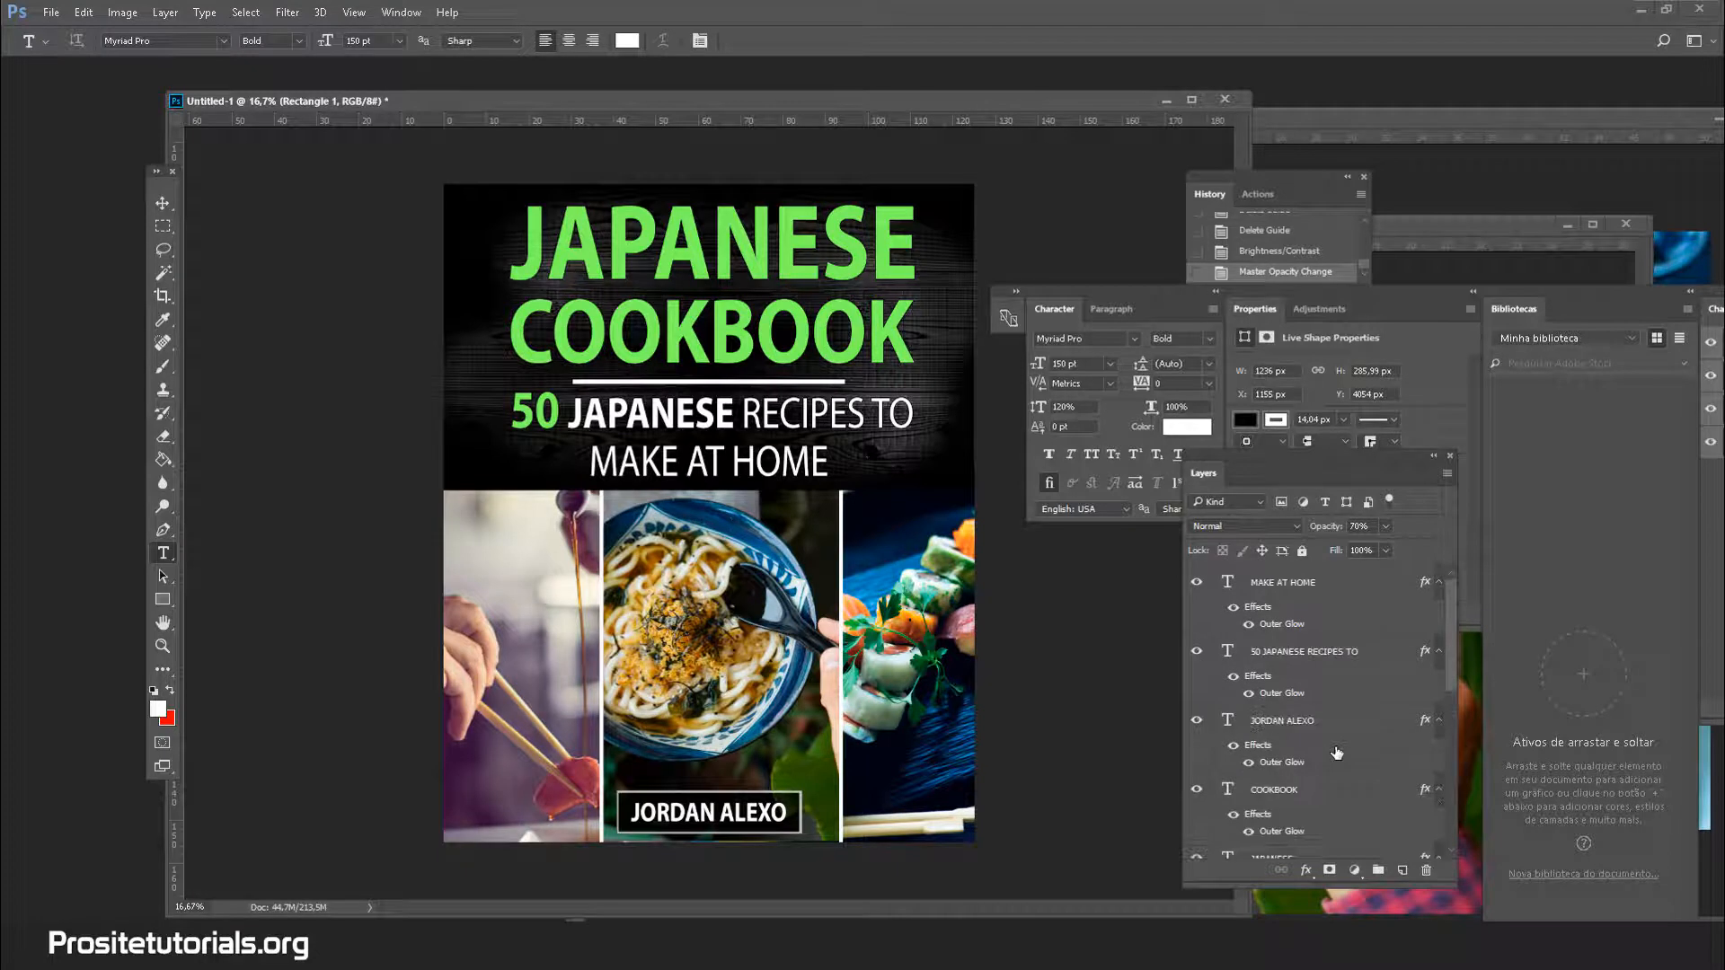
{"action": "scroll", "coordinate": [1337, 753], "scroll_direction": "down", "scroll_amount": 2}
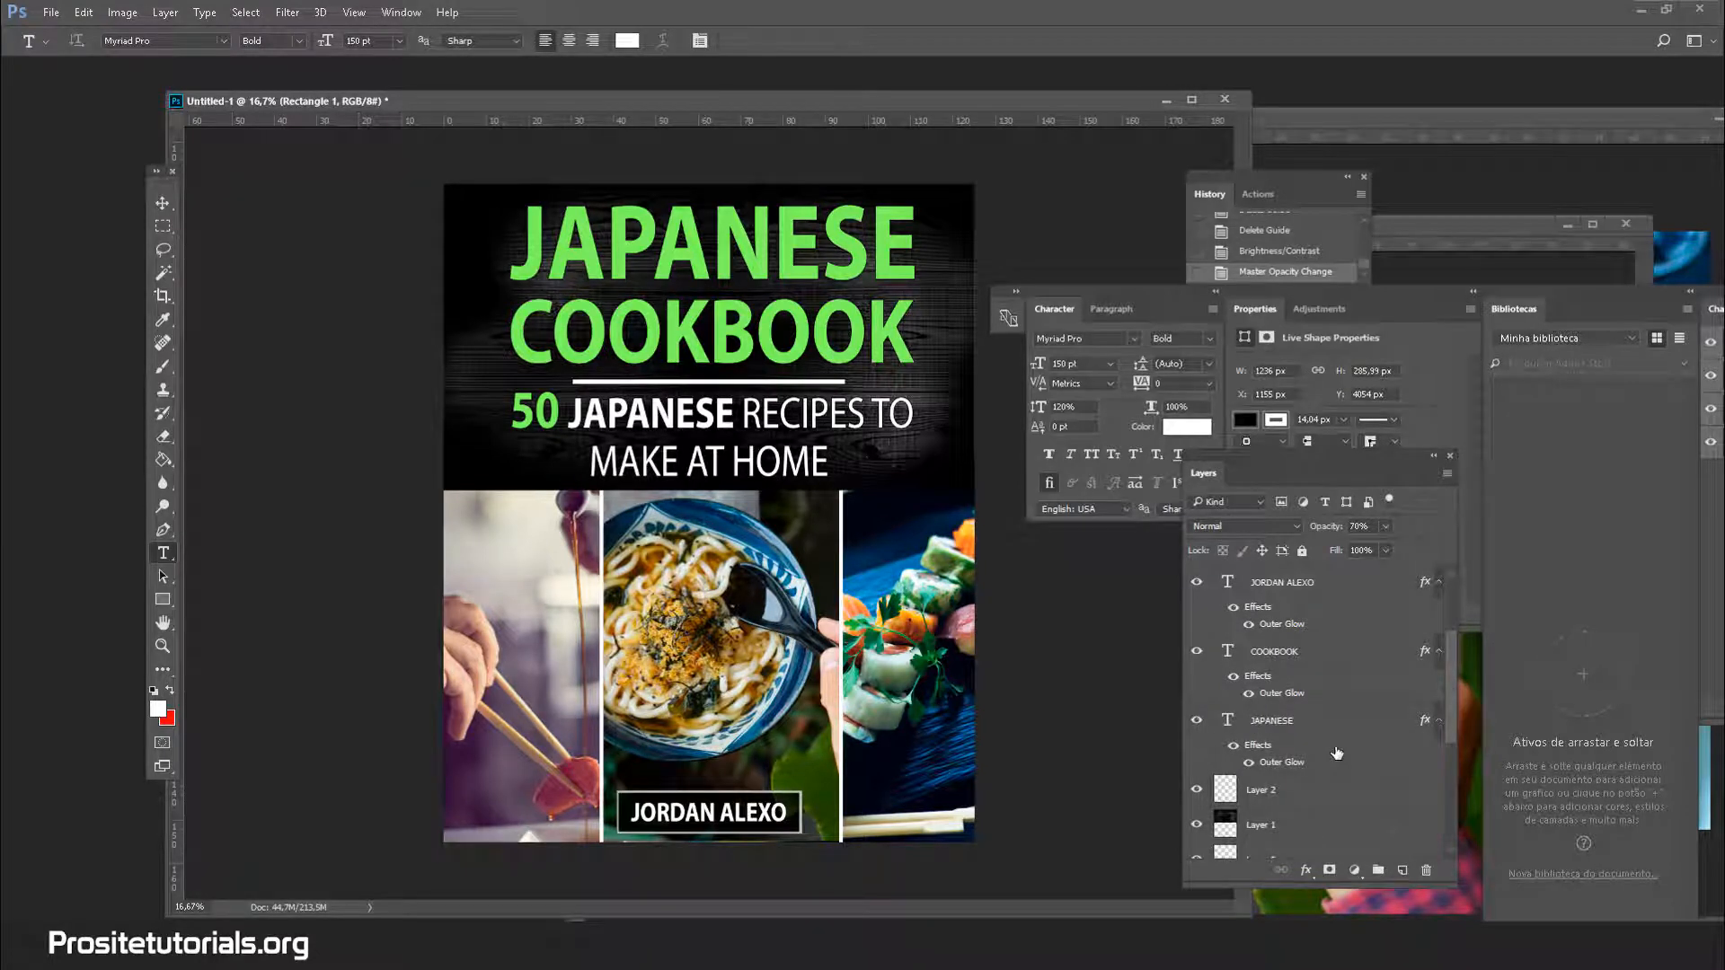
{"action": "left_click", "coordinate": [1319, 586]}
{"action": "left_click", "coordinate": [304, 40]}
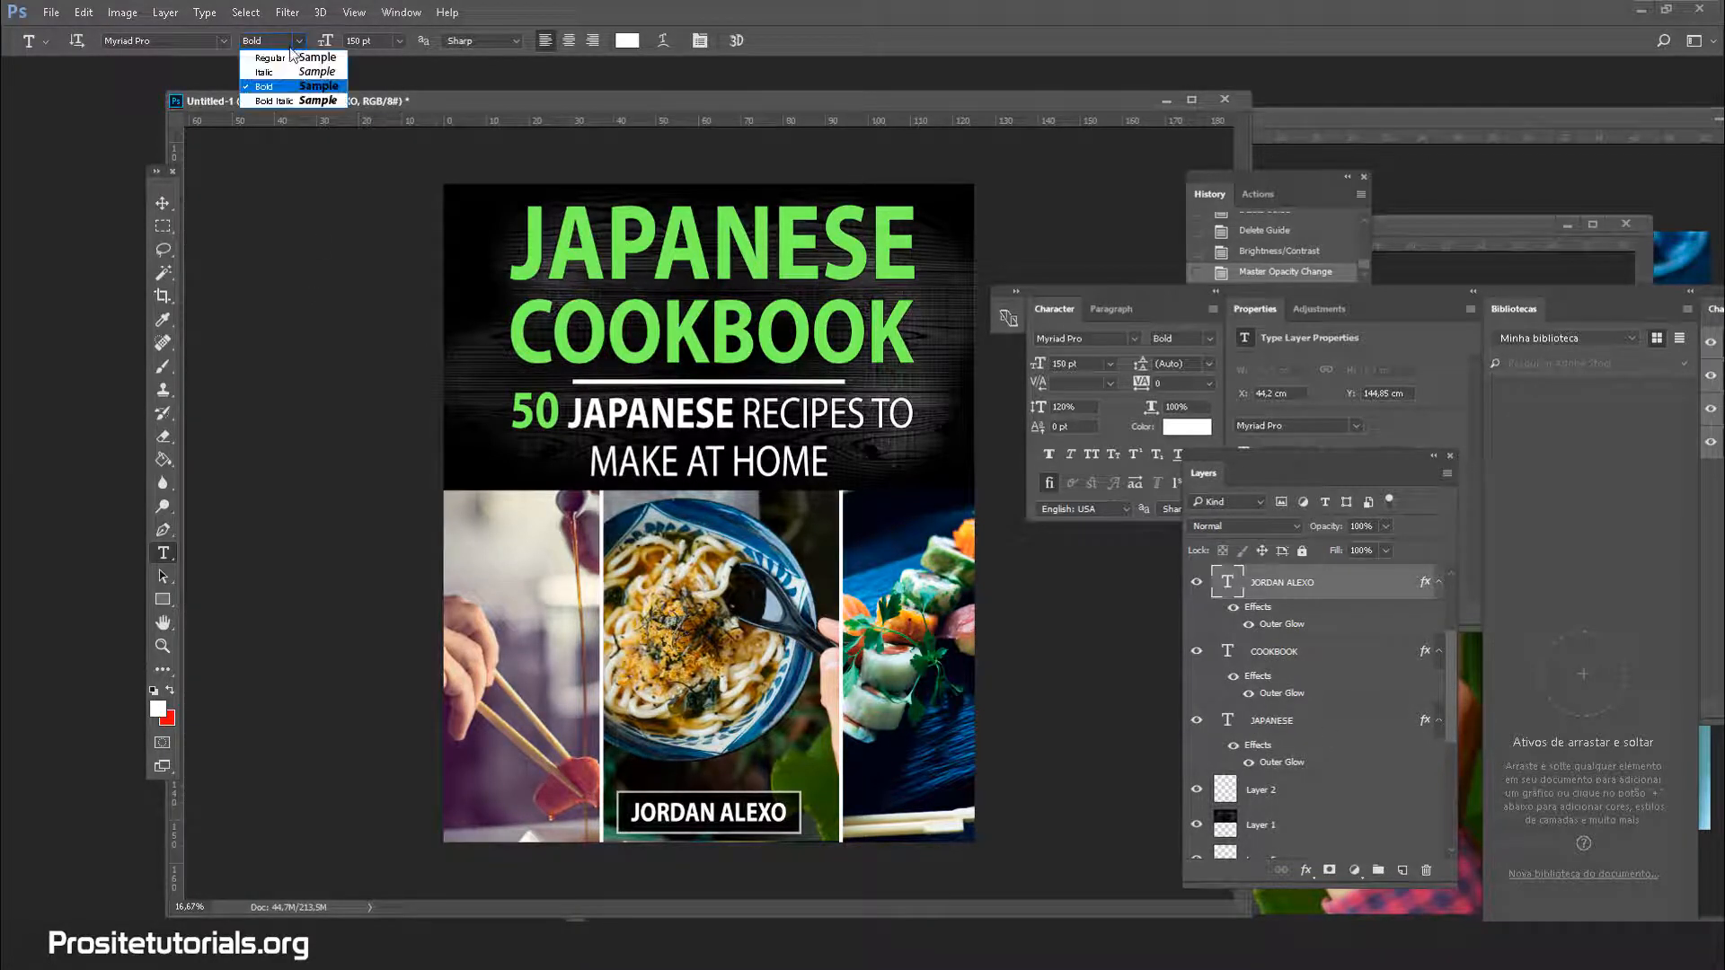
{"action": "left_click", "coordinate": [277, 61]}
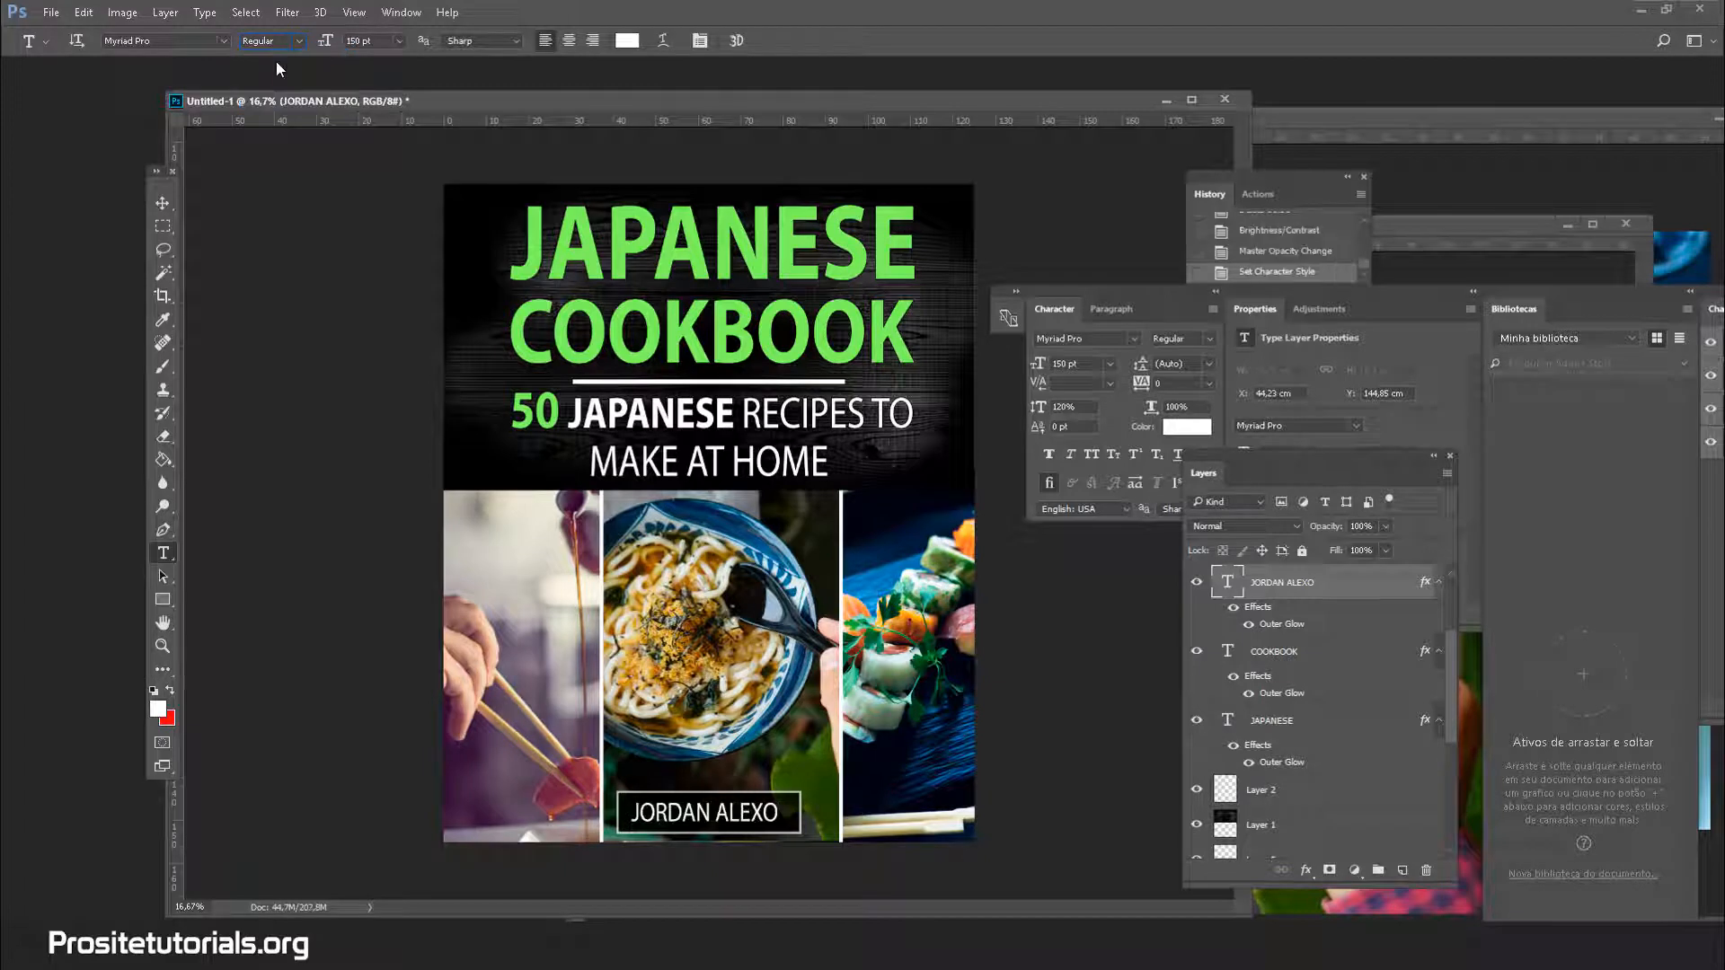
{"action": "left_click", "coordinate": [298, 41]}
{"action": "left_click", "coordinate": [279, 72]}
{"action": "key", "text": "ctrl+z"}
{"action": "left_click", "coordinate": [163, 202]}
Nudge the author name right, then shrink Rectangle 1 to about 94% (1169 × 270 px) around it
{"action": "left_click_drag", "start_coordinate": [717, 824], "coordinate": [721, 825]}
{"action": "scroll", "coordinate": [1312, 823], "scroll_direction": "down", "scroll_amount": 5}
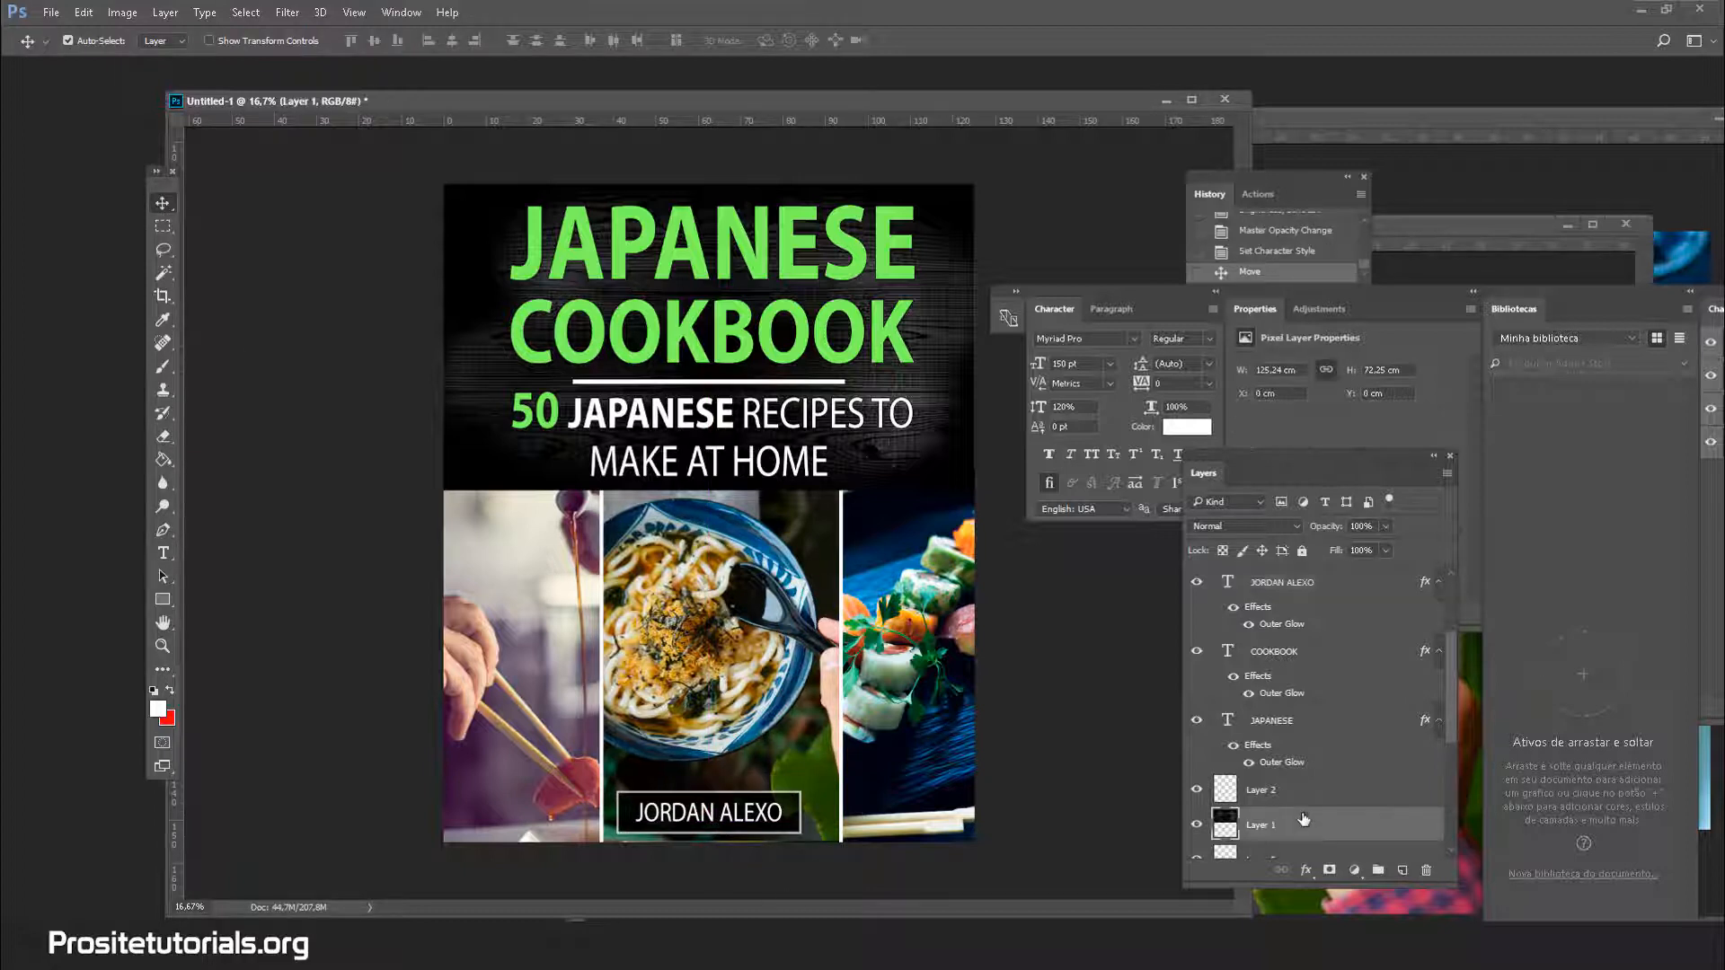
{"action": "left_click", "coordinate": [1298, 755]}
{"action": "left_click", "coordinate": [1300, 731]}
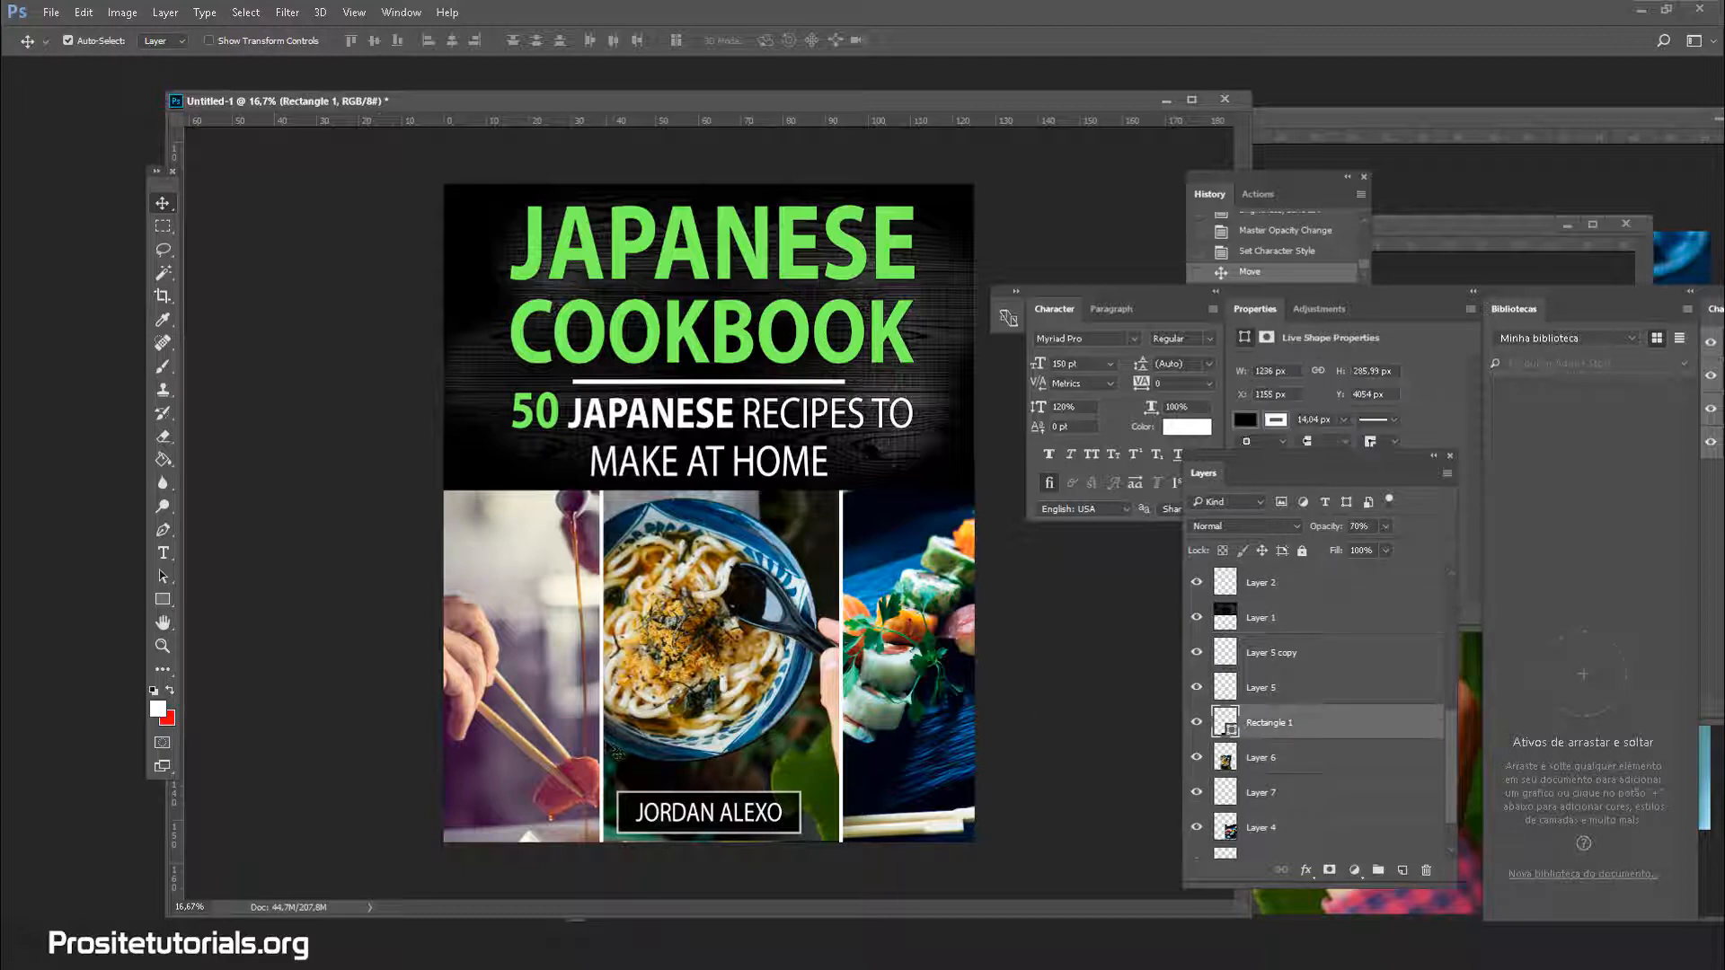
{"action": "key", "text": "ctrl+t"}
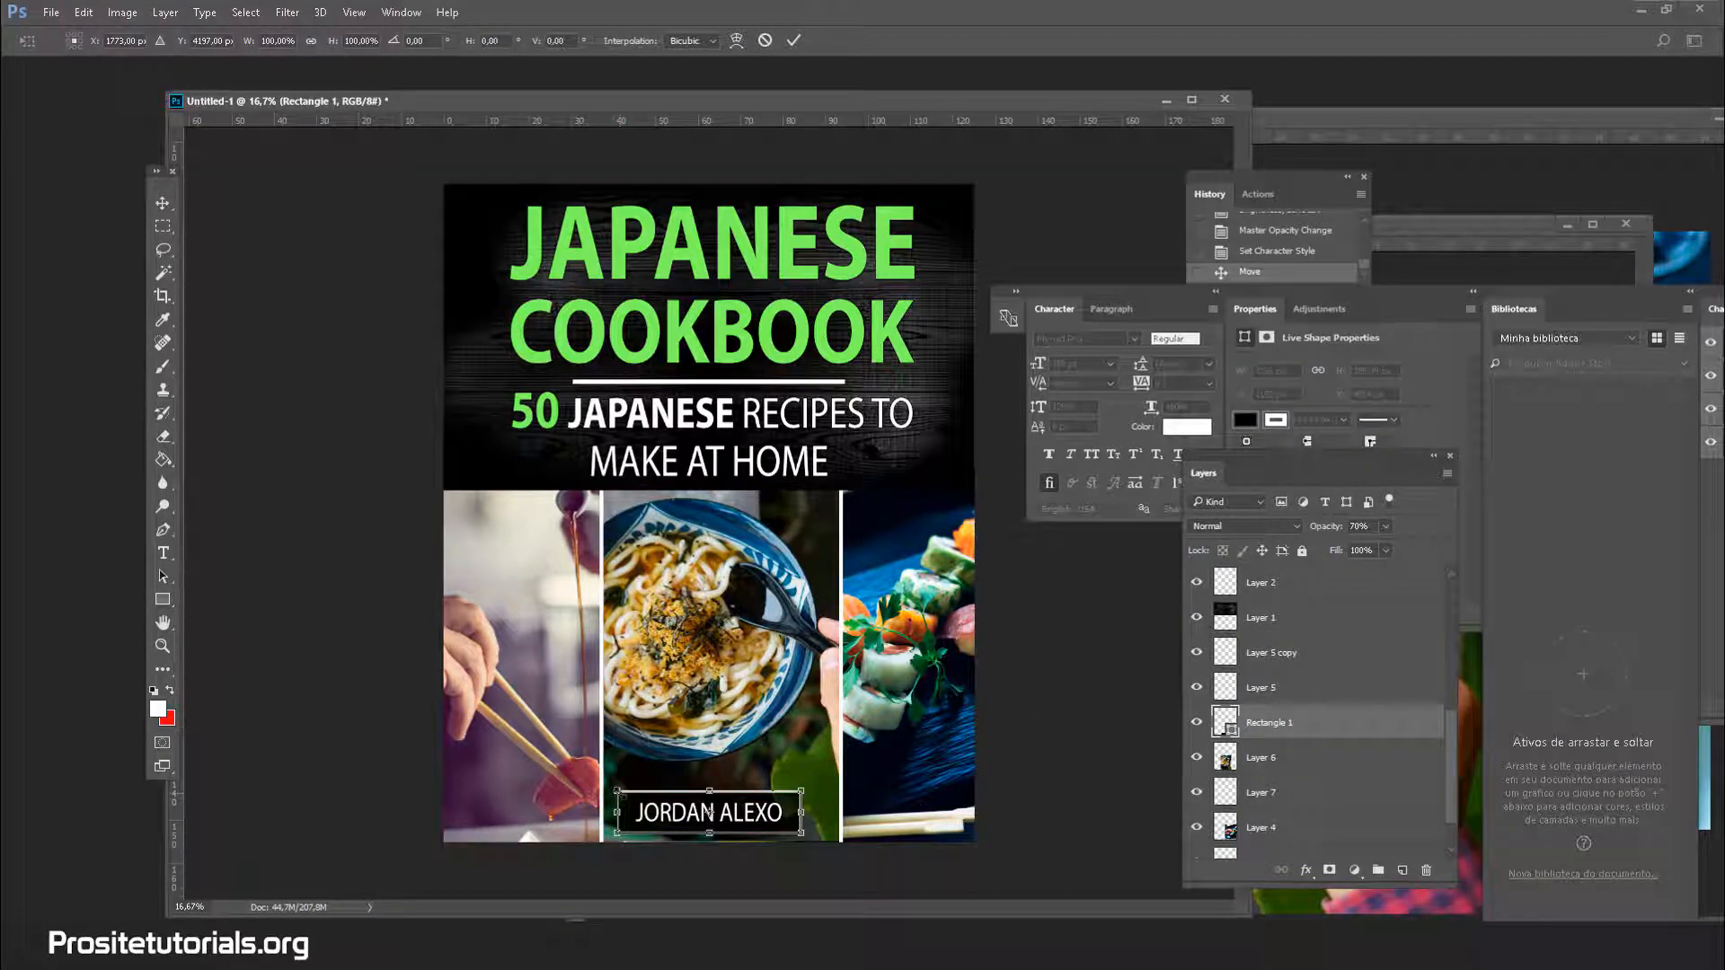
{"action": "left_click_drag", "start_coordinate": [617, 791], "coordinate": [630, 797]}
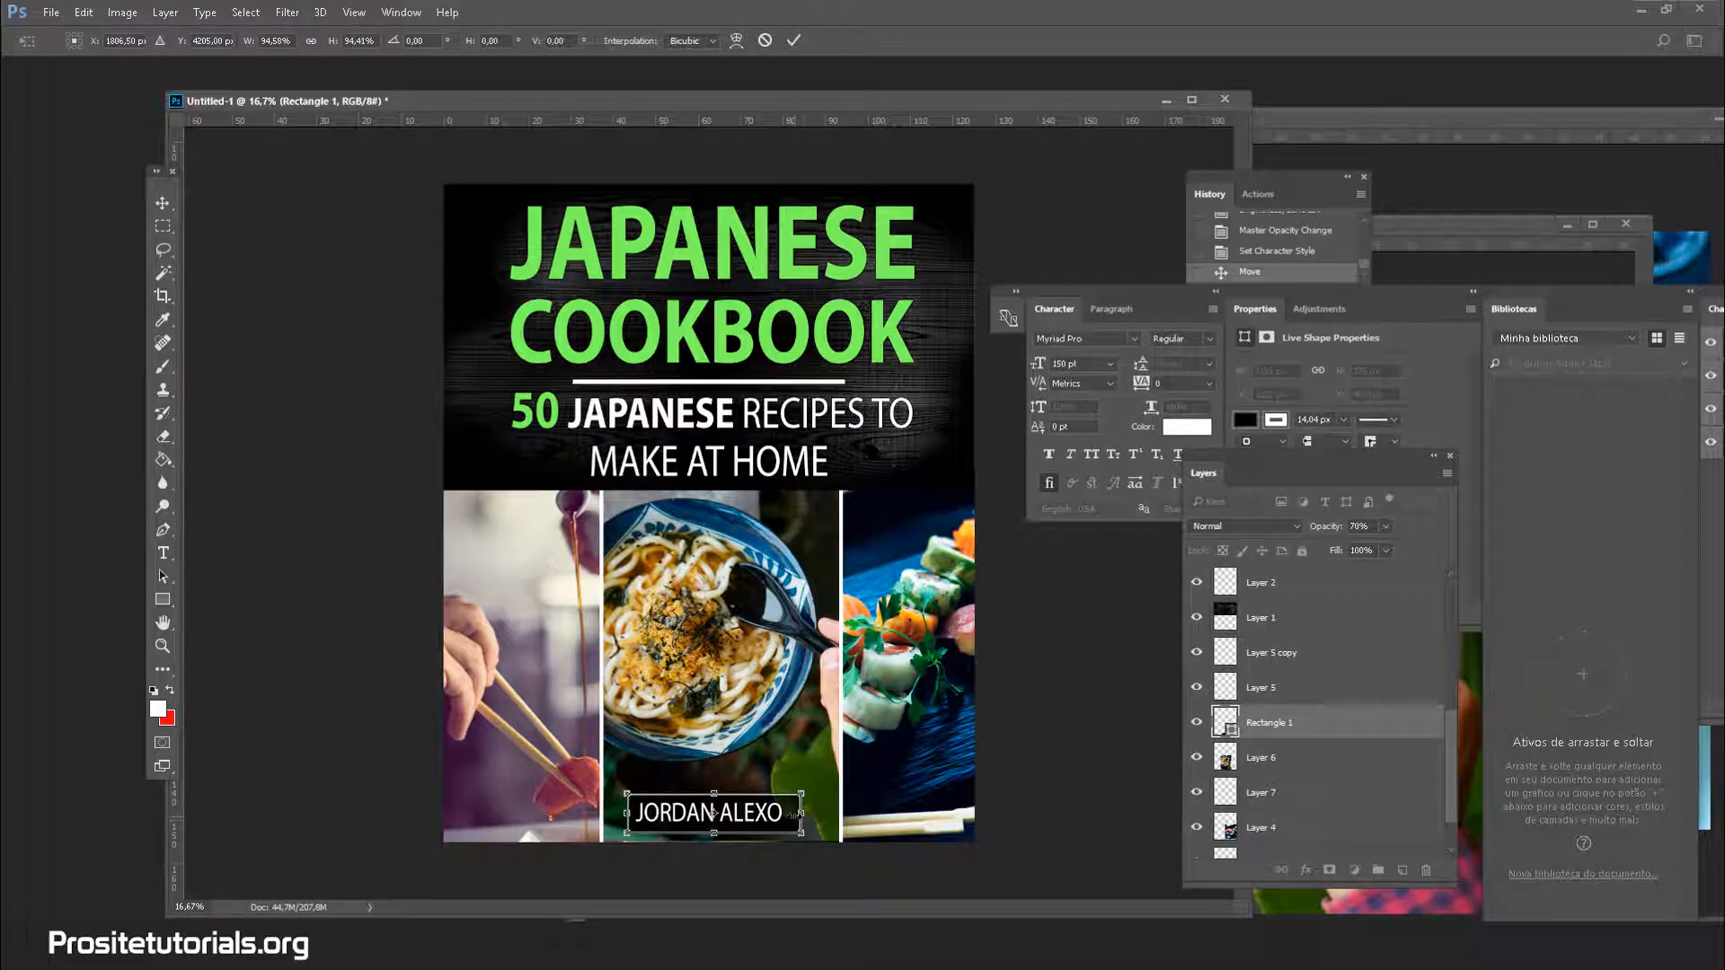
{"action": "left_click_drag", "start_coordinate": [792, 821], "coordinate": [788, 819]}
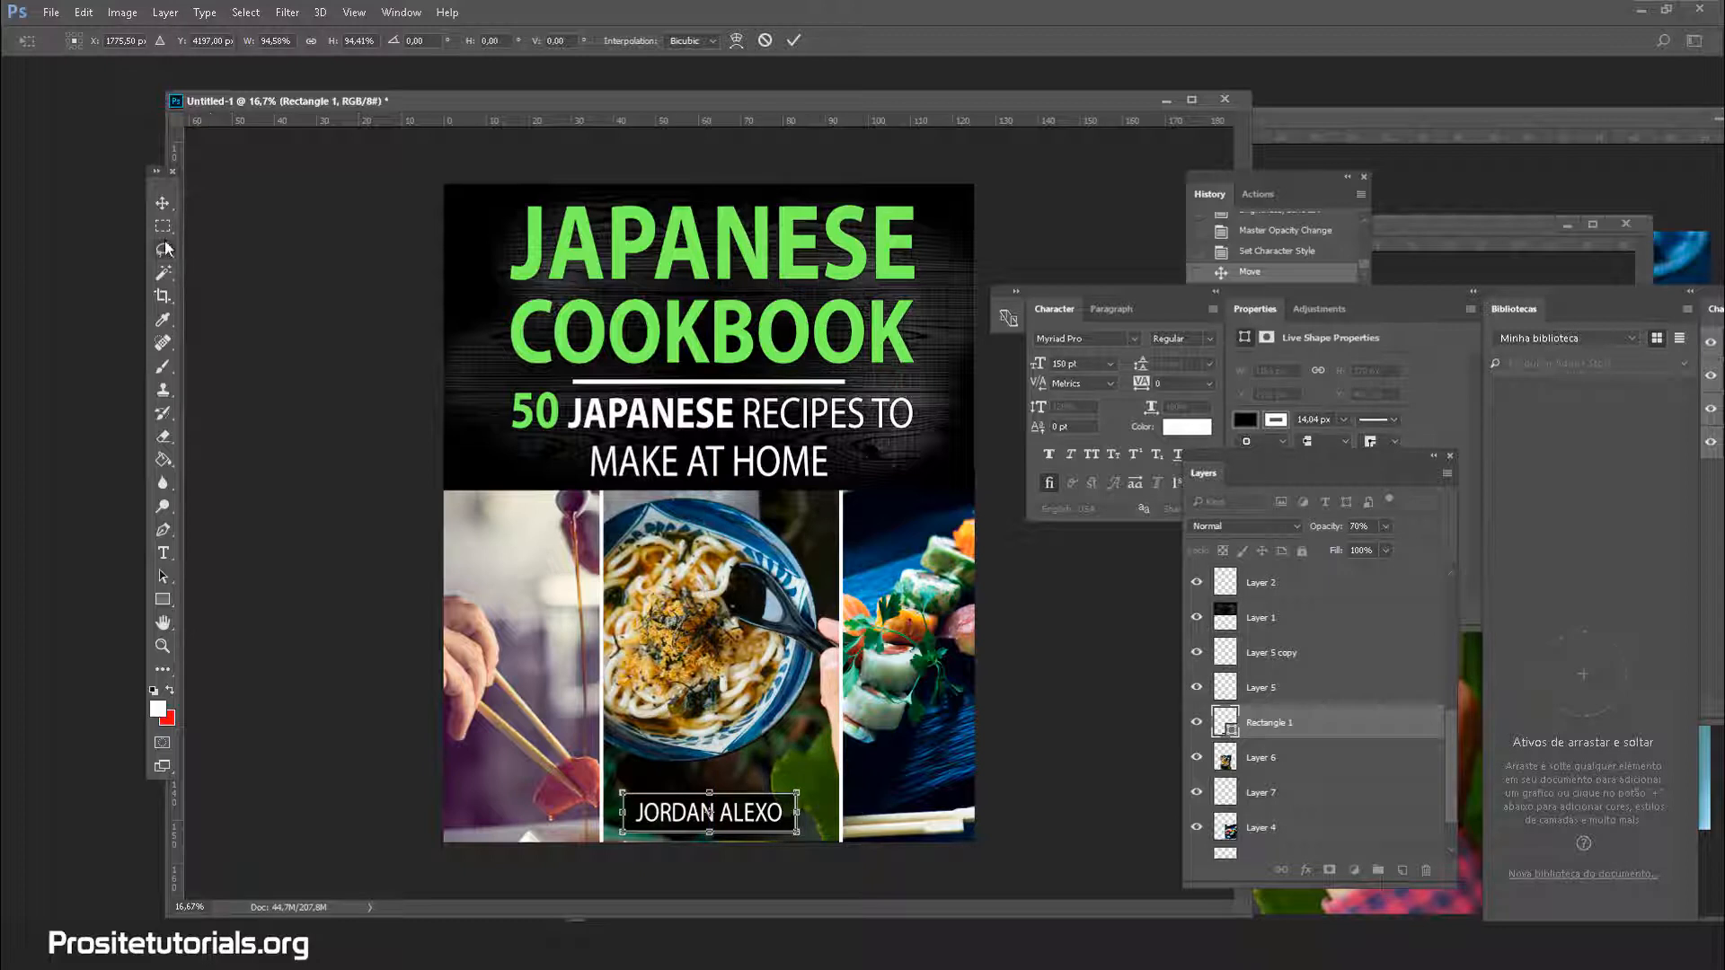
{"action": "left_click", "coordinate": [163, 272]}
{"action": "left_click", "coordinate": [836, 353]}
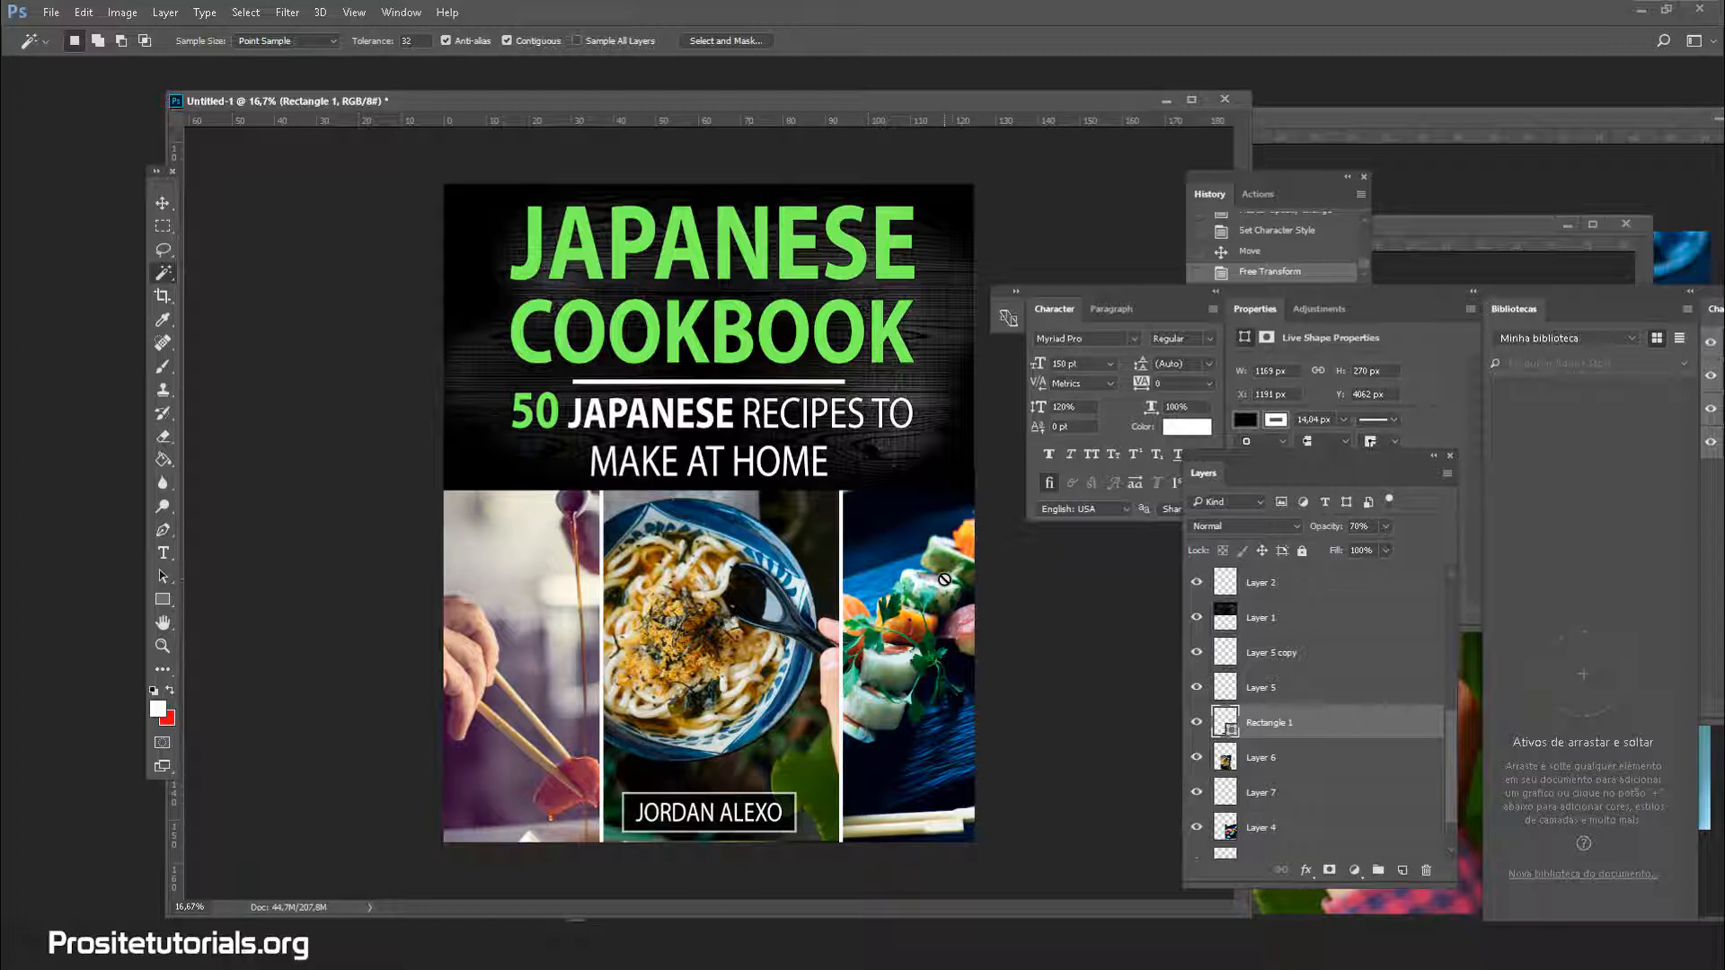
{"action": "scroll", "coordinate": [1275, 799], "scroll_direction": "down", "scroll_amount": 3}
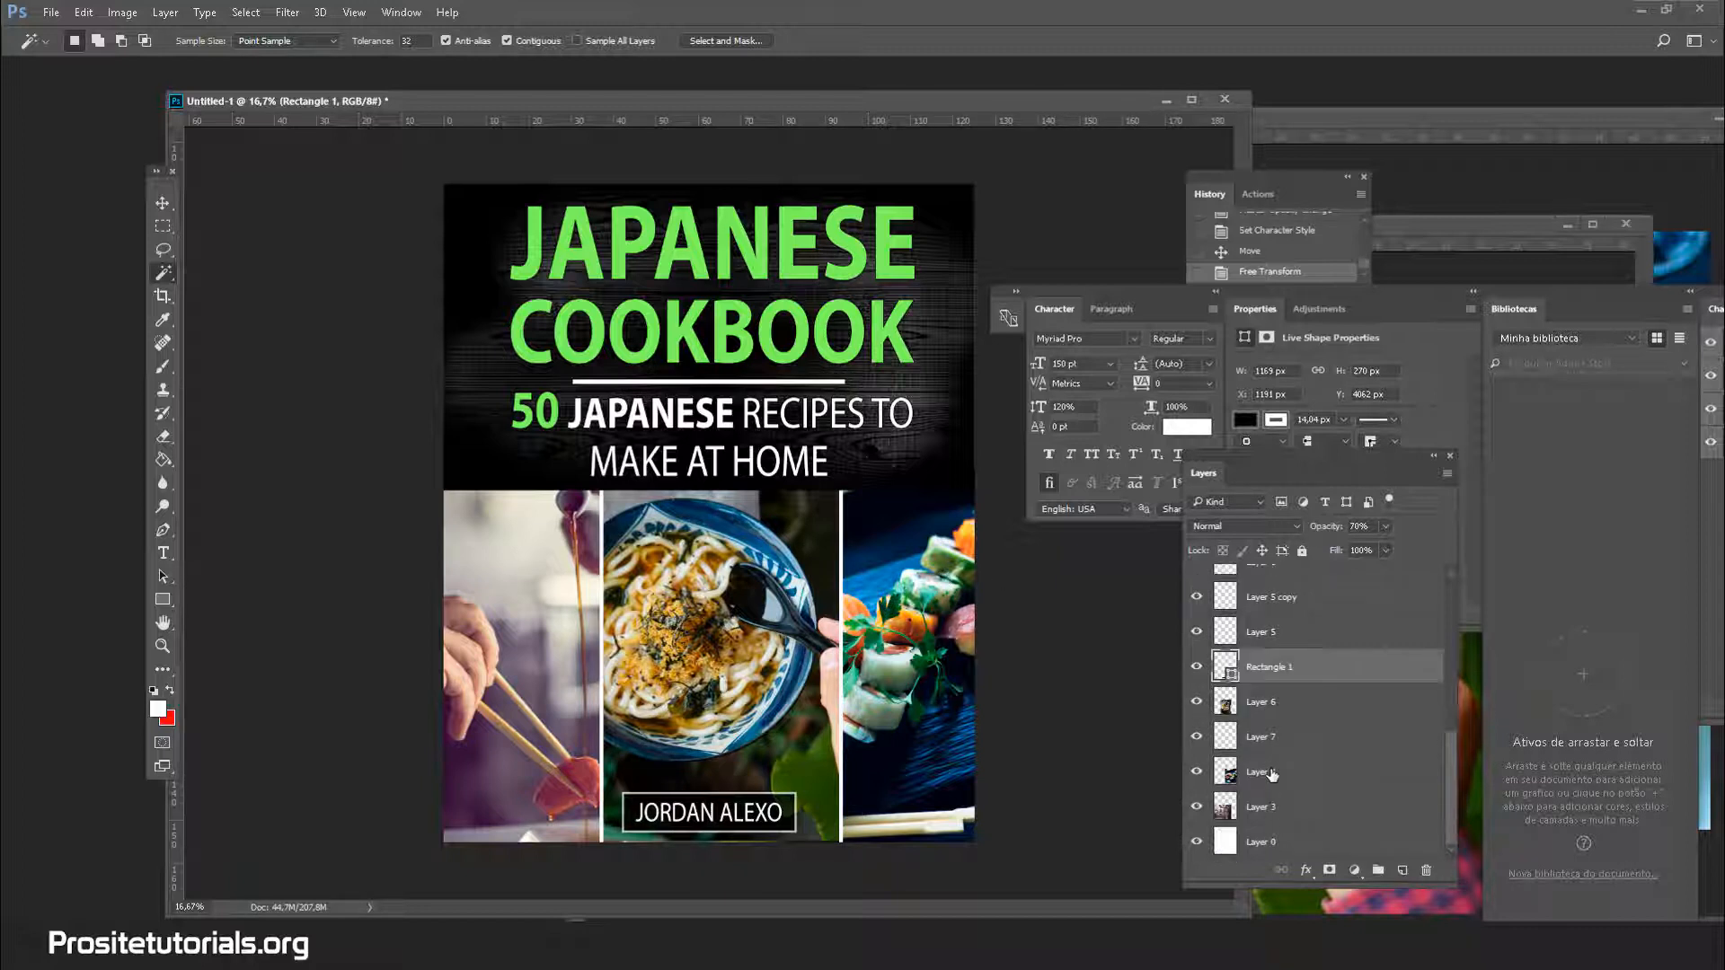
{"action": "left_click", "coordinate": [1269, 772]}
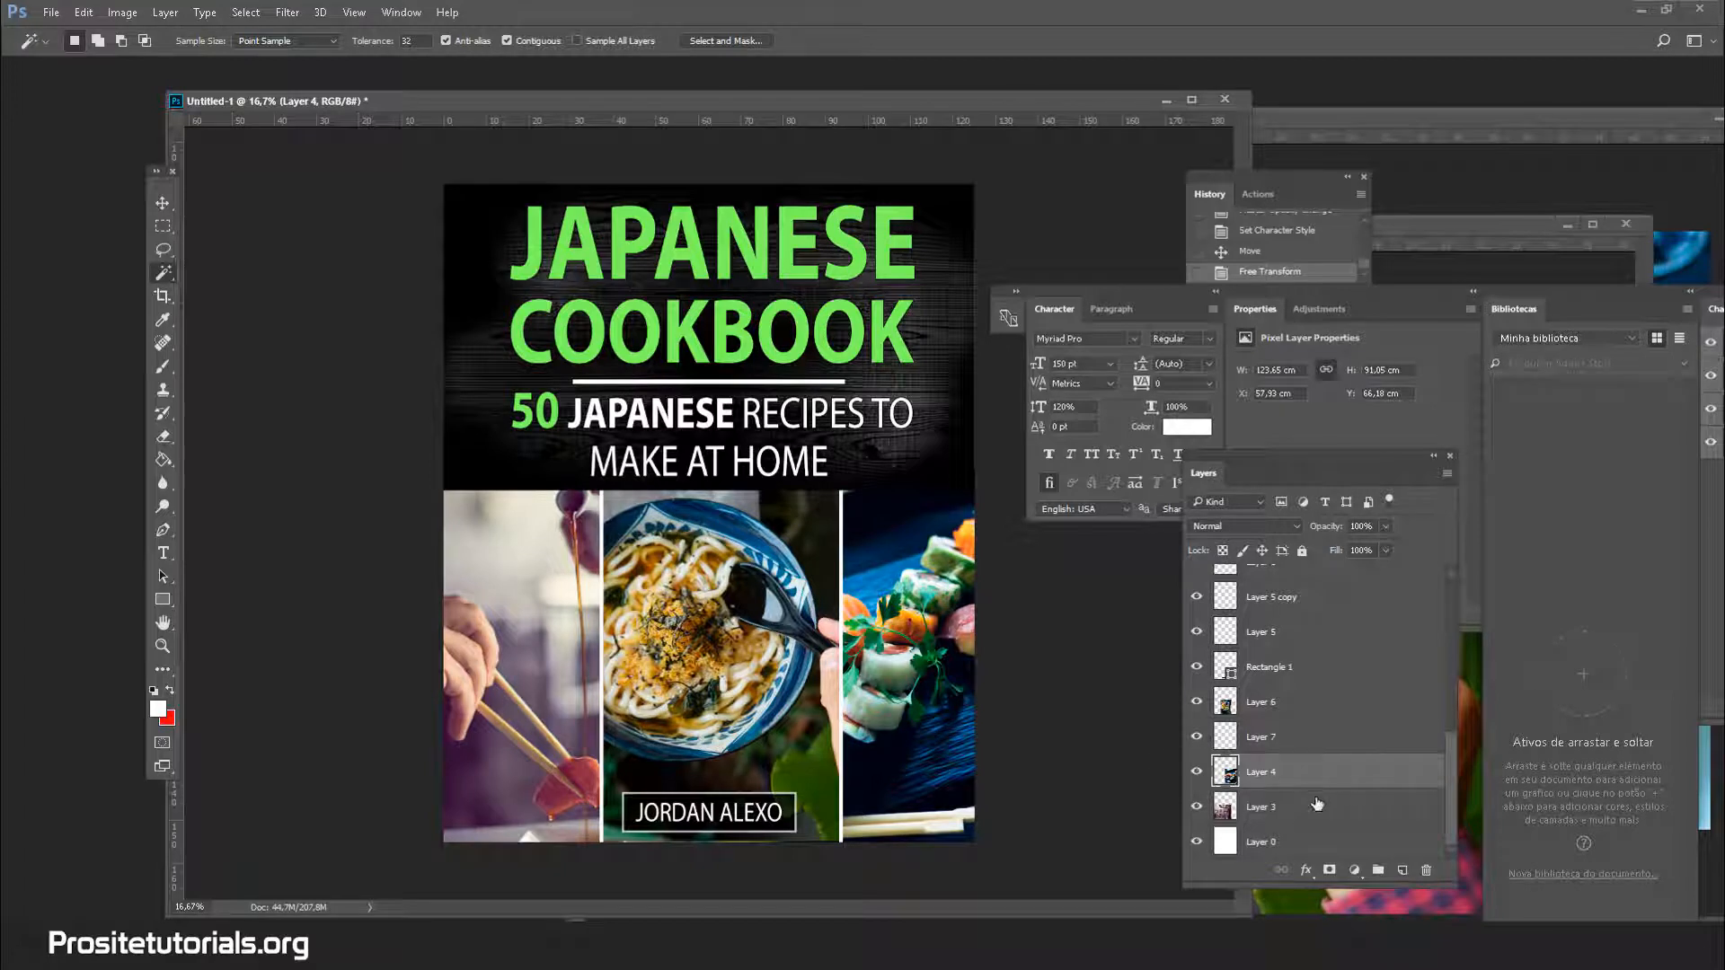
{"action": "left_click", "coordinate": [1315, 807]}
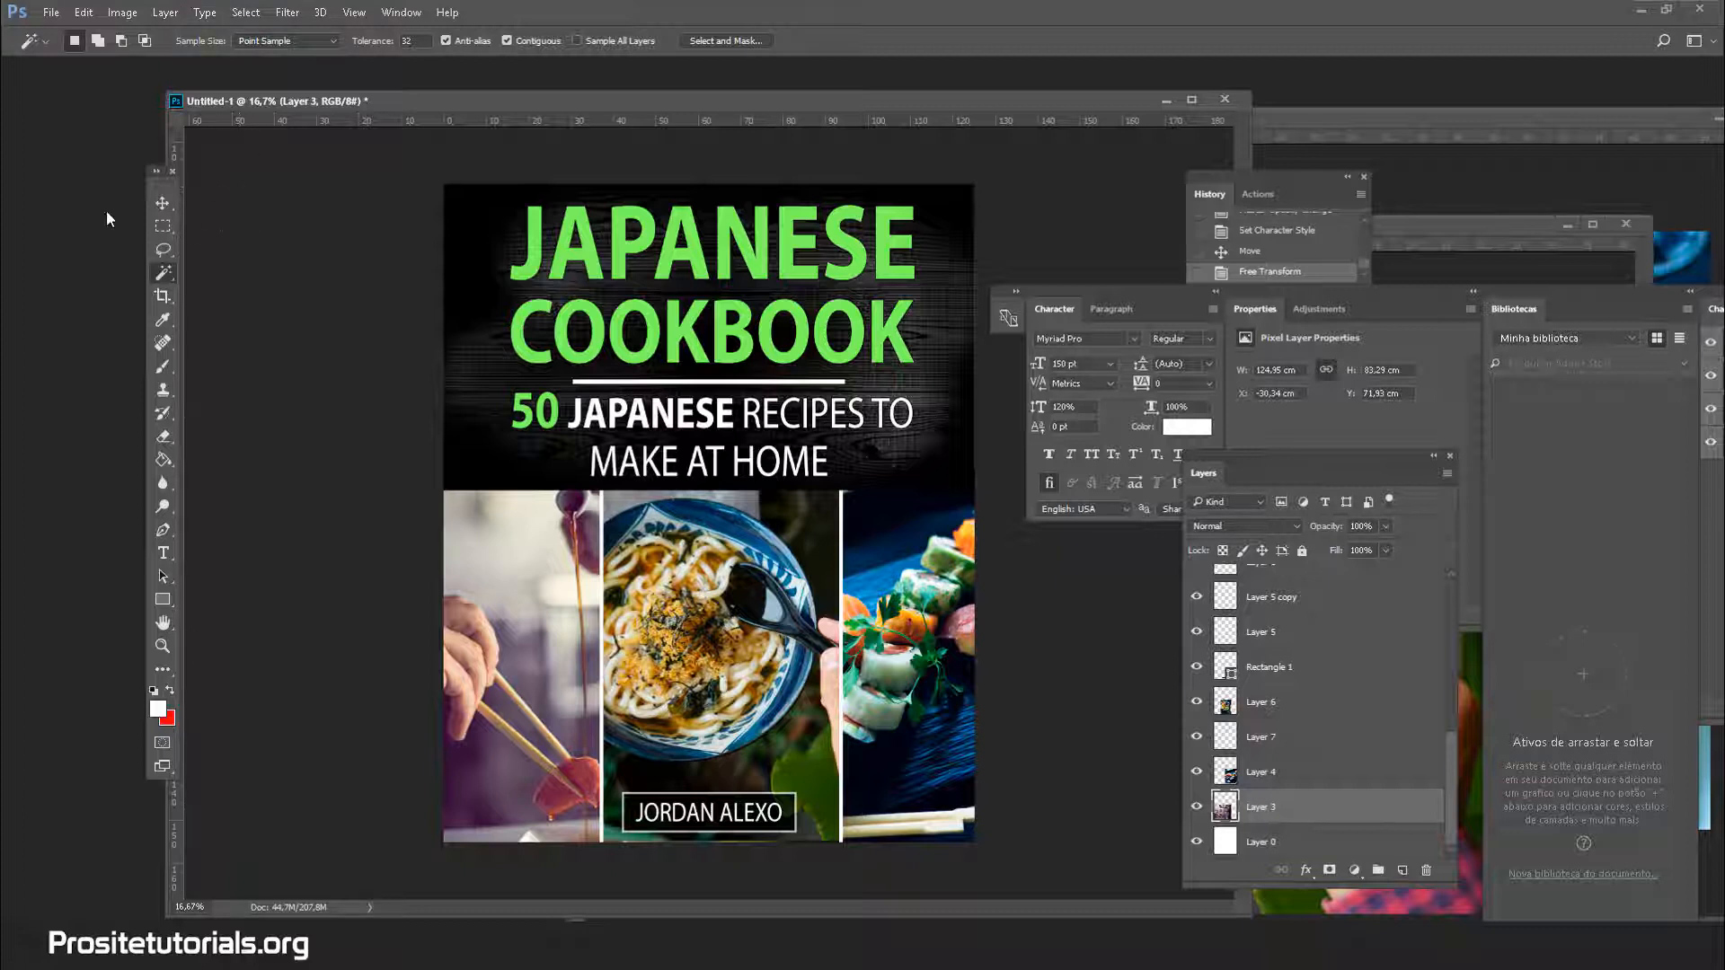
{"action": "left_click_drag", "start_coordinate": [638, 104], "coordinate": [629, 97]}
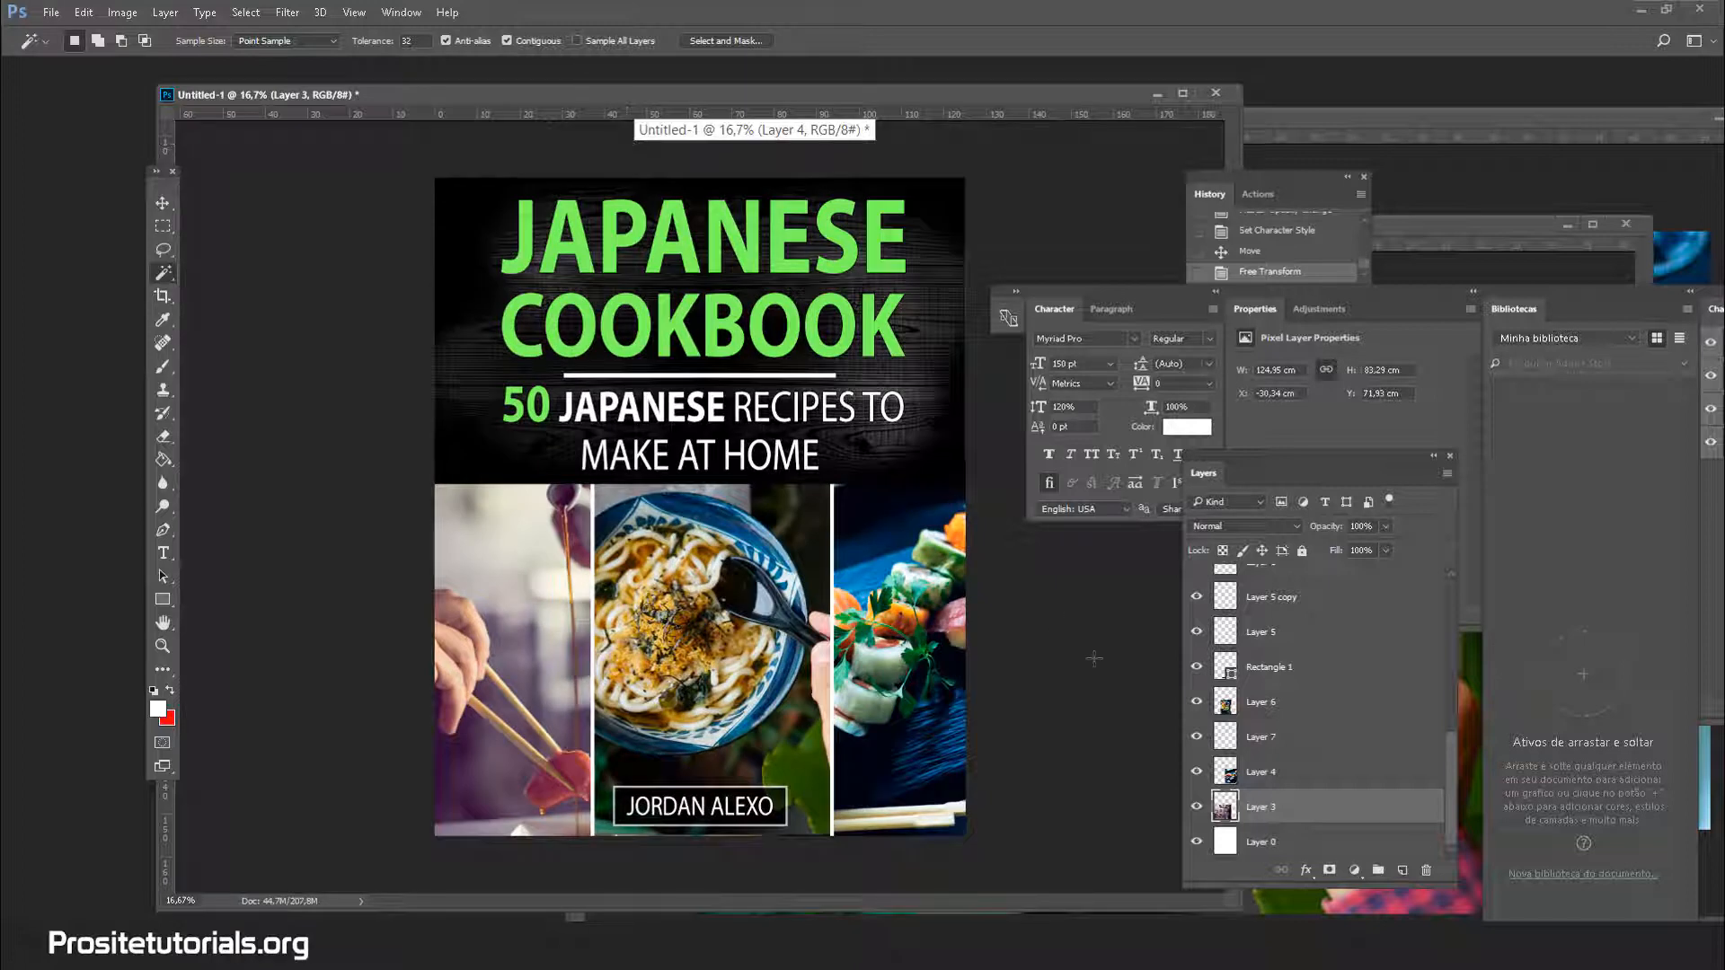
{"action": "scroll", "coordinate": [1219, 660], "scroll_direction": "up", "scroll_amount": 5}
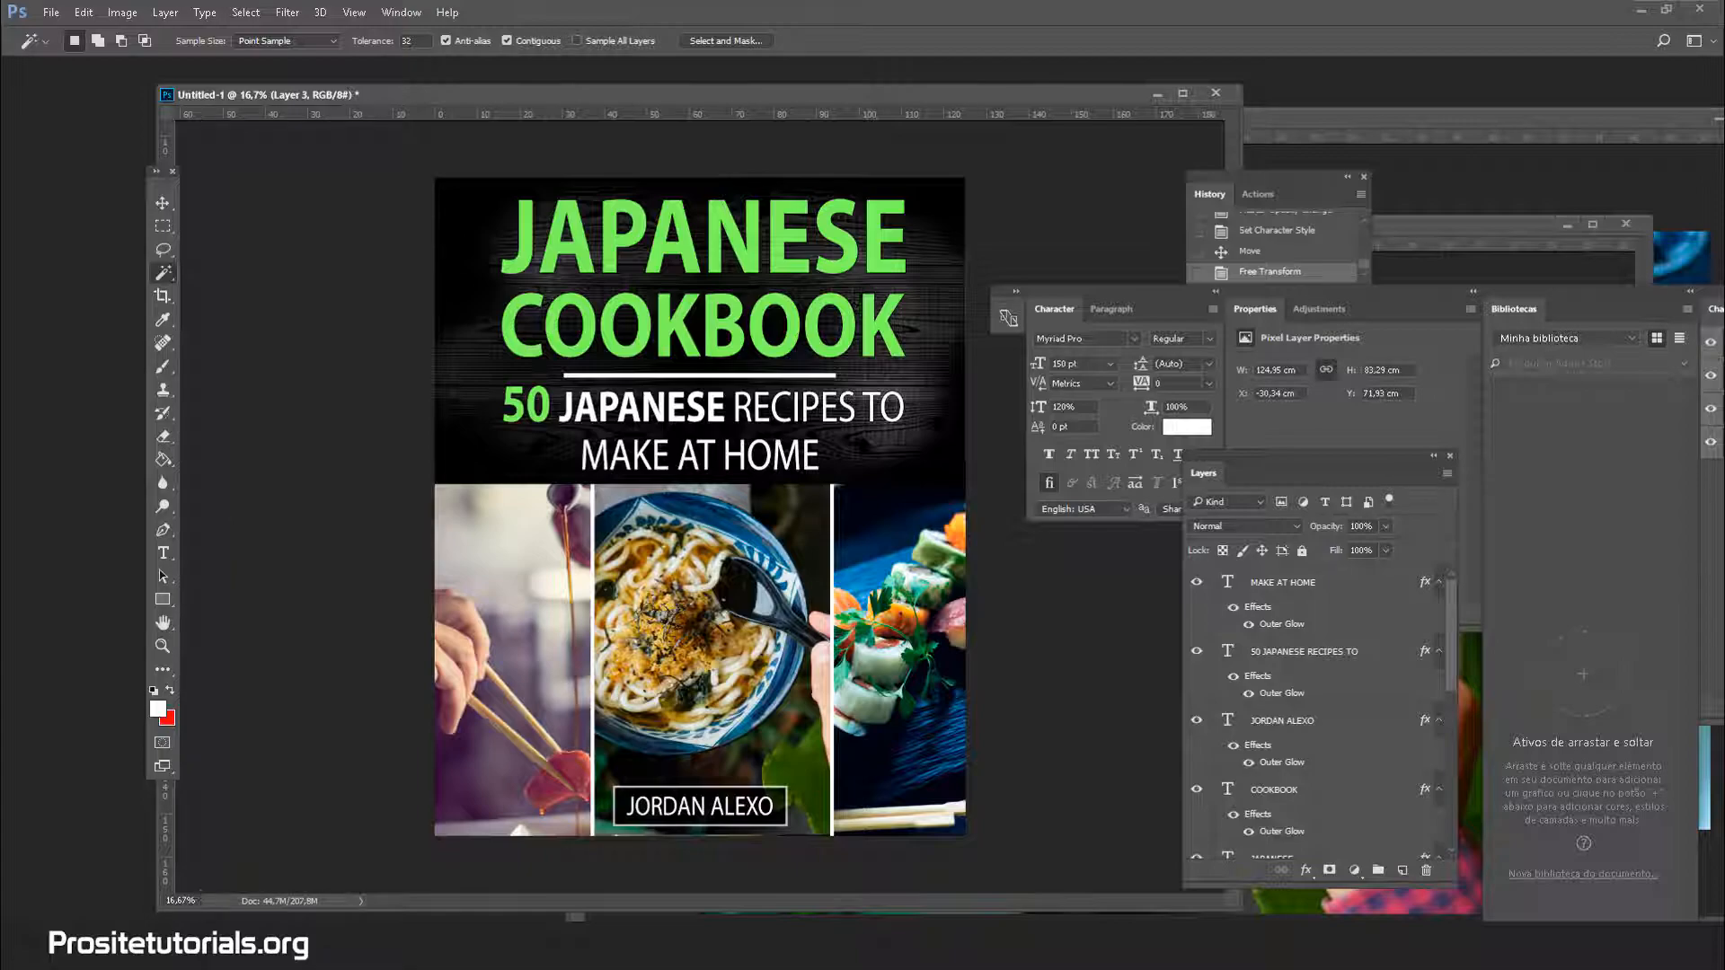
{"action": "left_click", "coordinate": [193, 952]}
In a new Chrome tab, run a Google search for 'BACKGROUND SCRATCH'
{"action": "right_click", "coordinate": [1149, 18]}
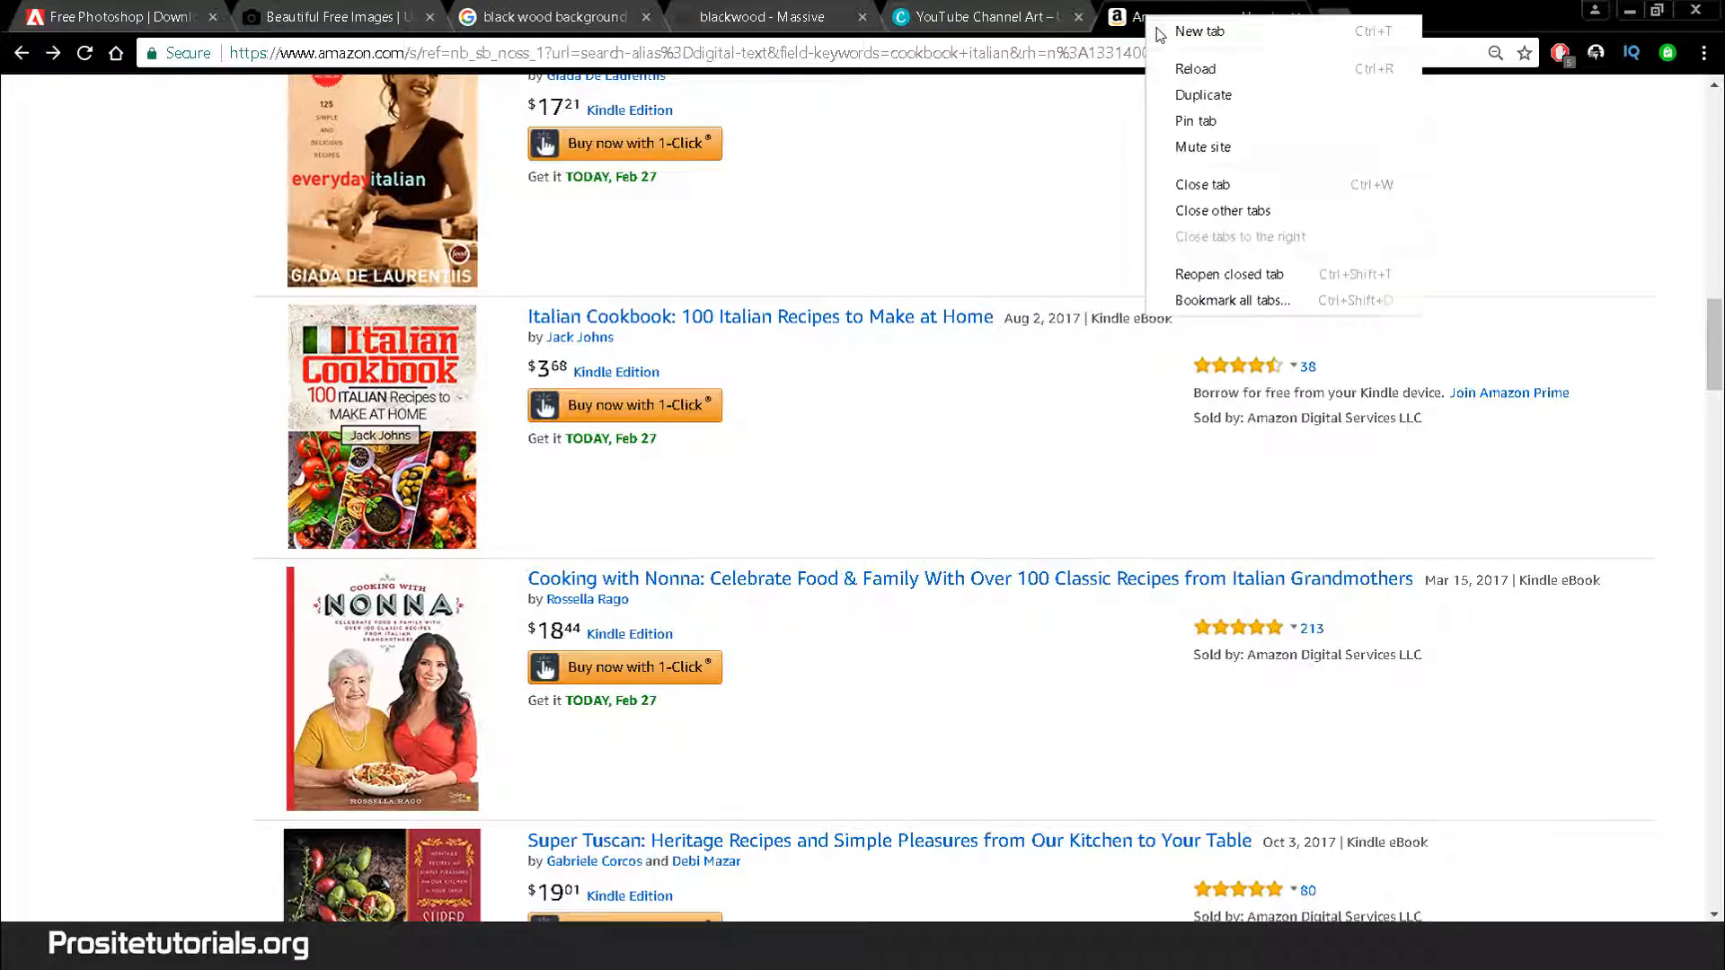
{"action": "left_click", "coordinate": [1200, 32]}
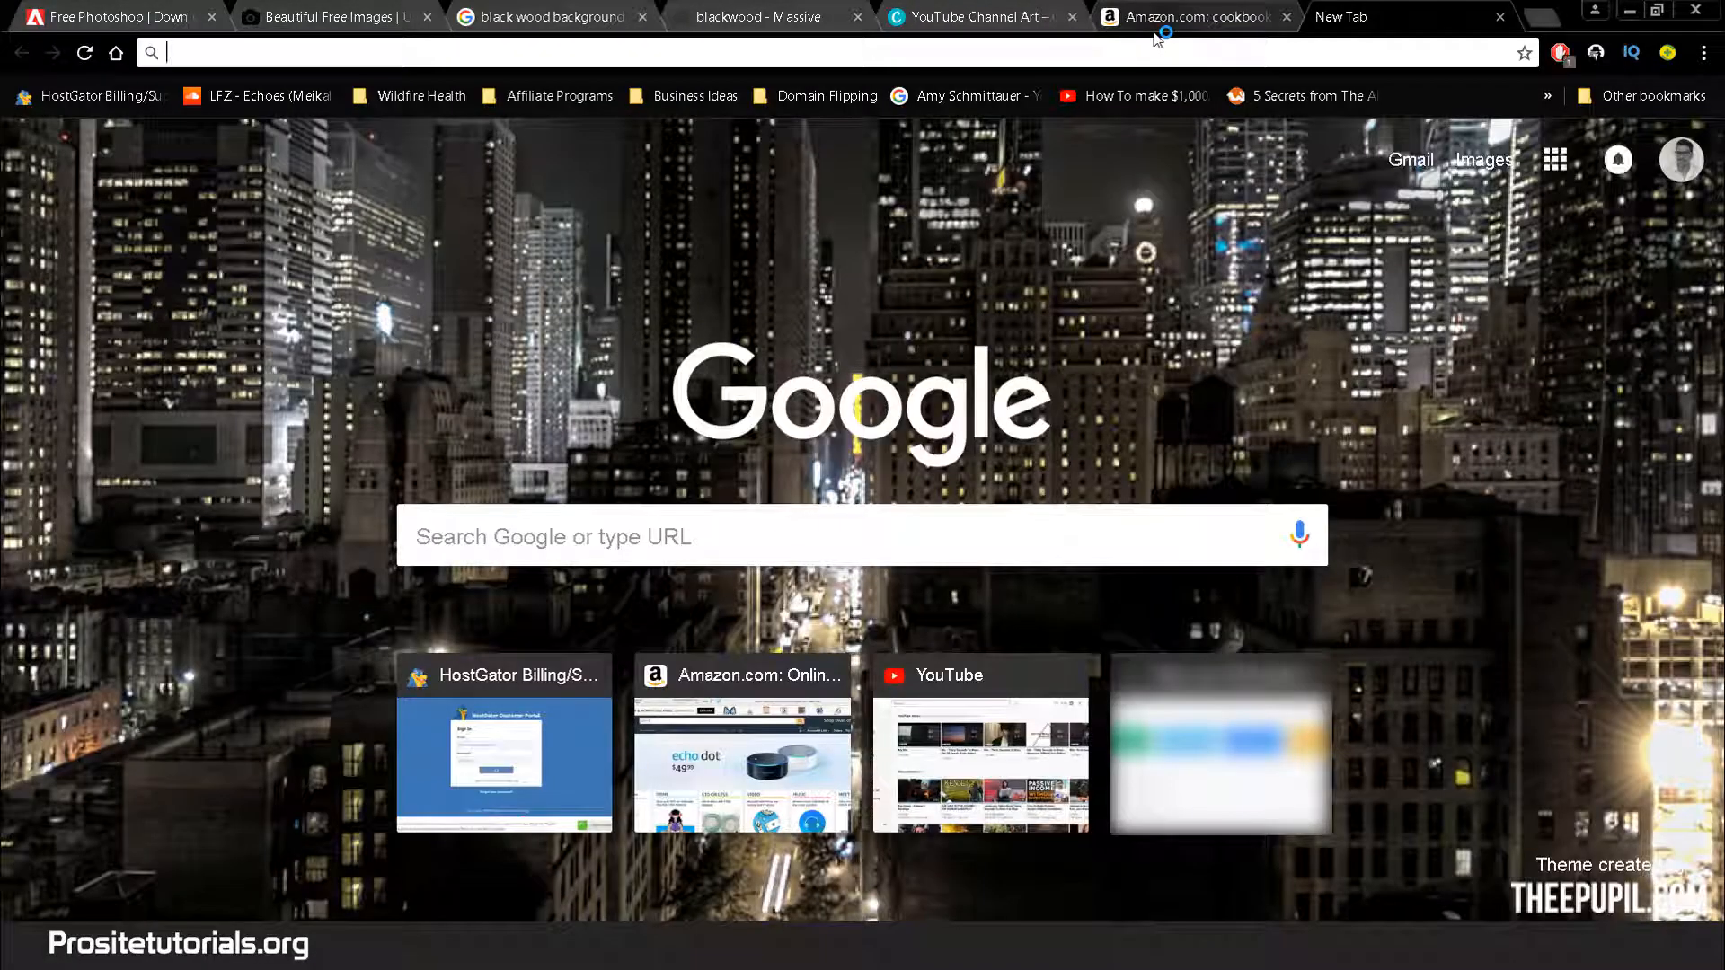
{"action": "type", "text": "BACKGR"}
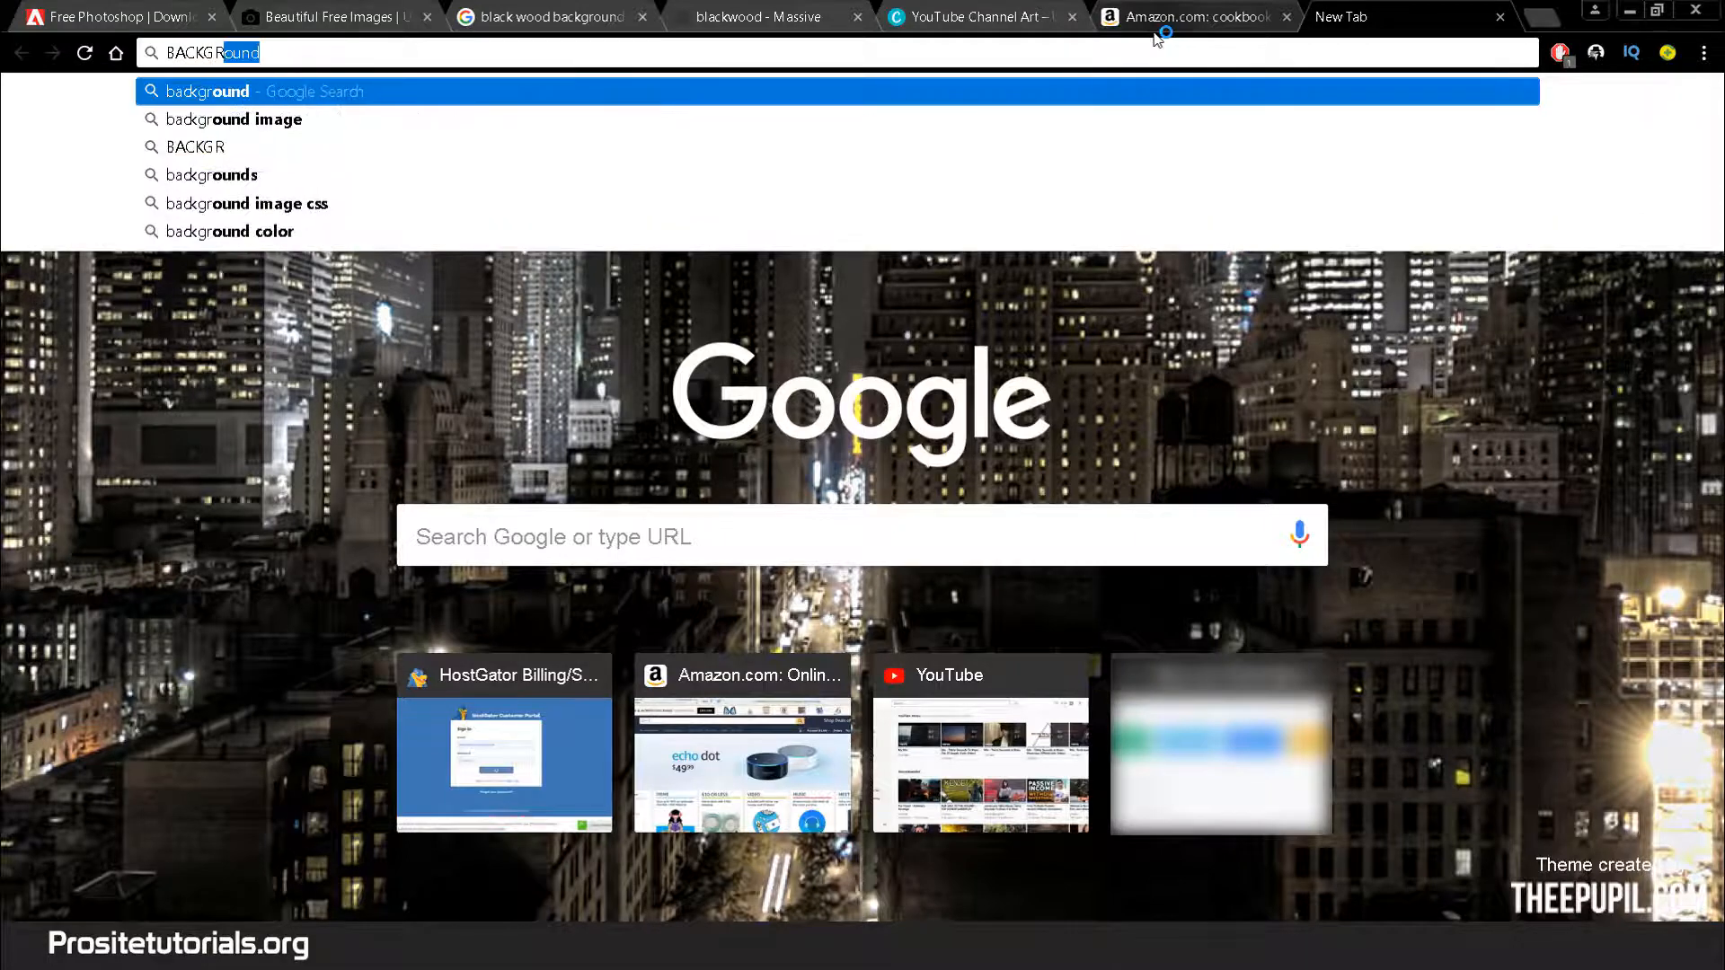
{"action": "type", "text": "OUND SCT"}
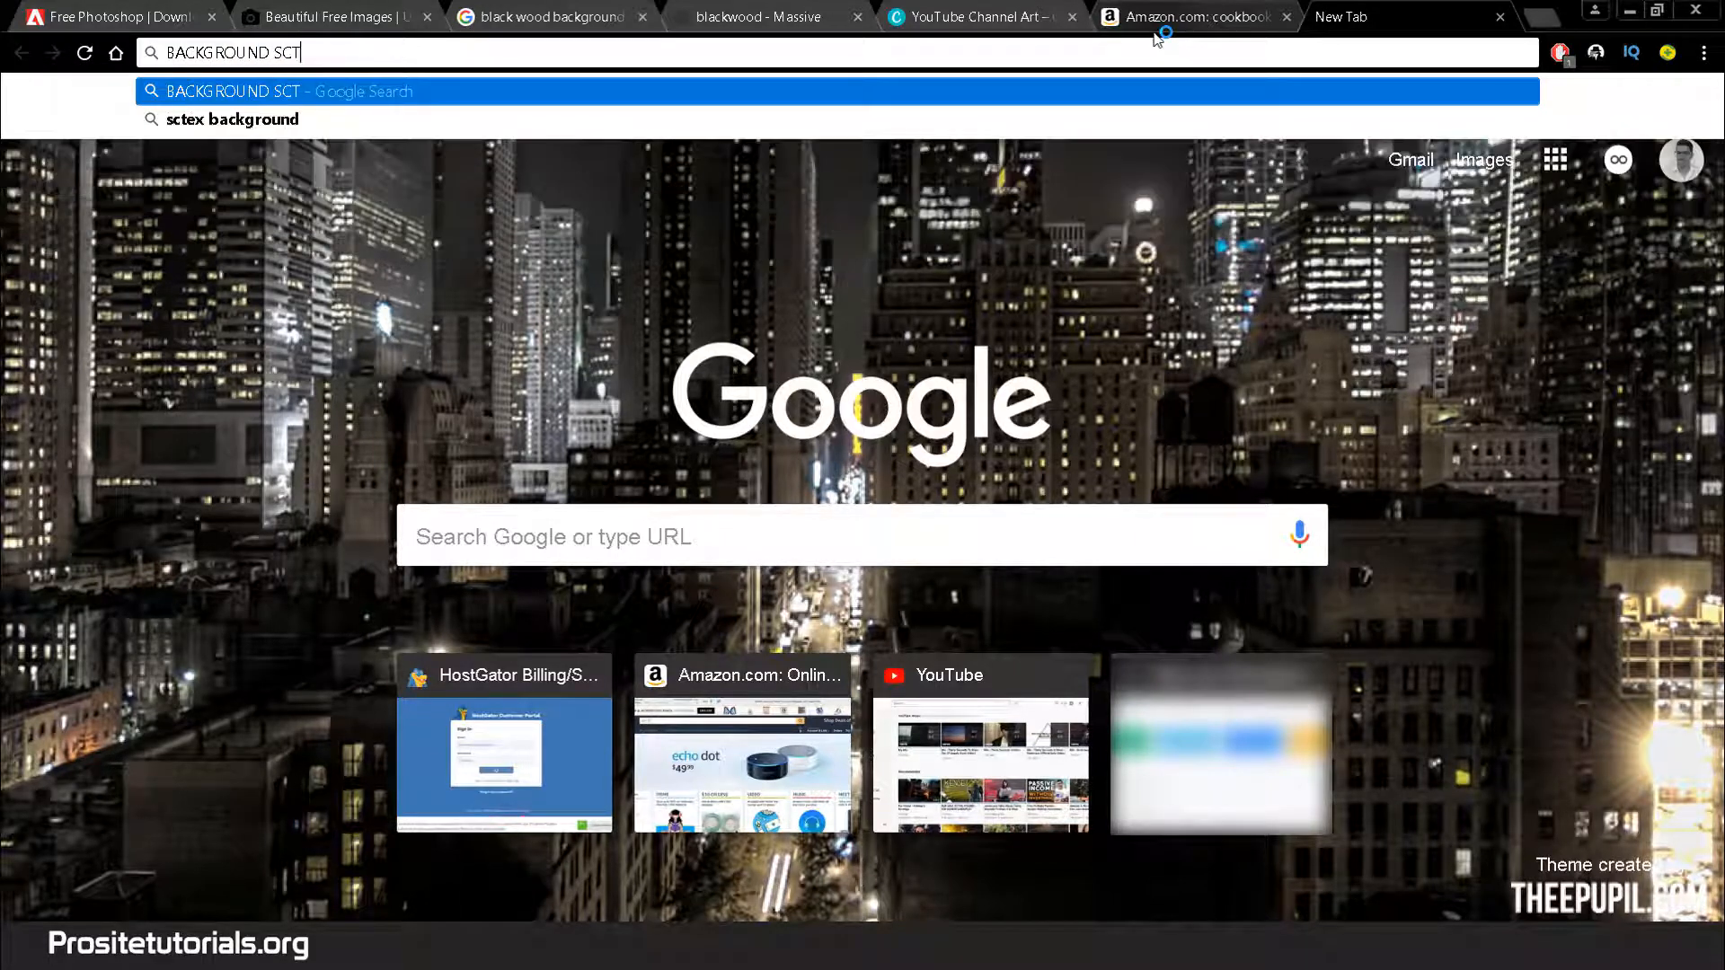
{"action": "key", "text": "BackSpace"}
{"action": "type", "text": "RATCH"}
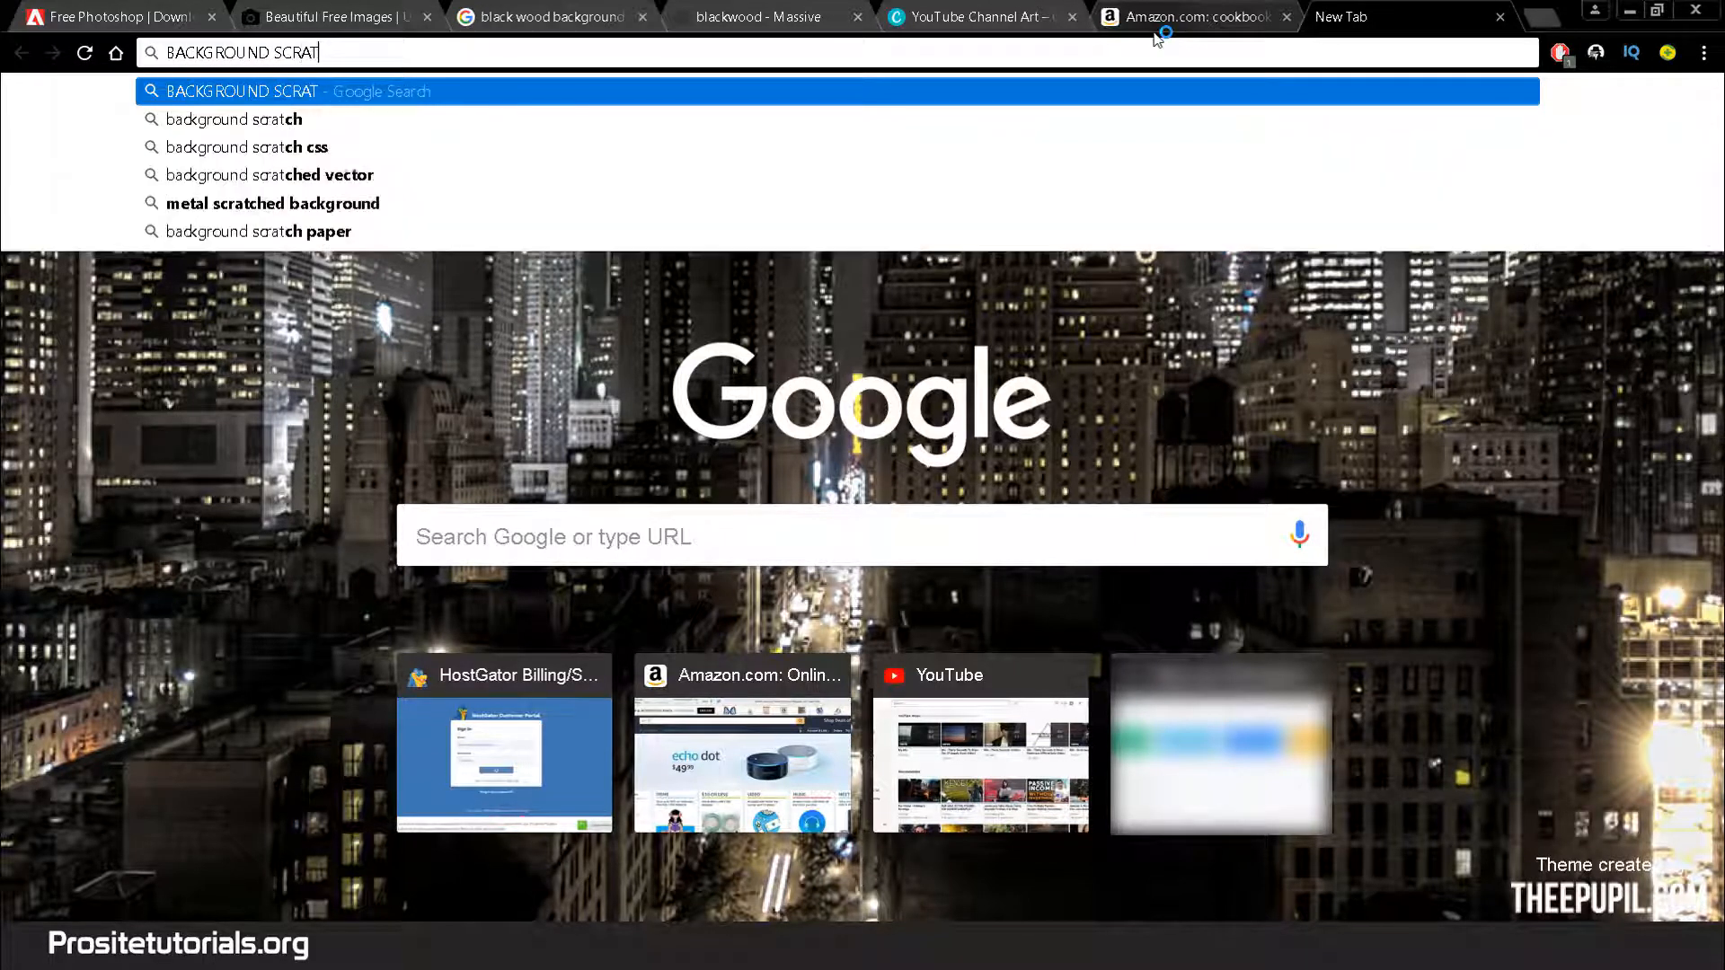
{"action": "key", "text": "Return"}
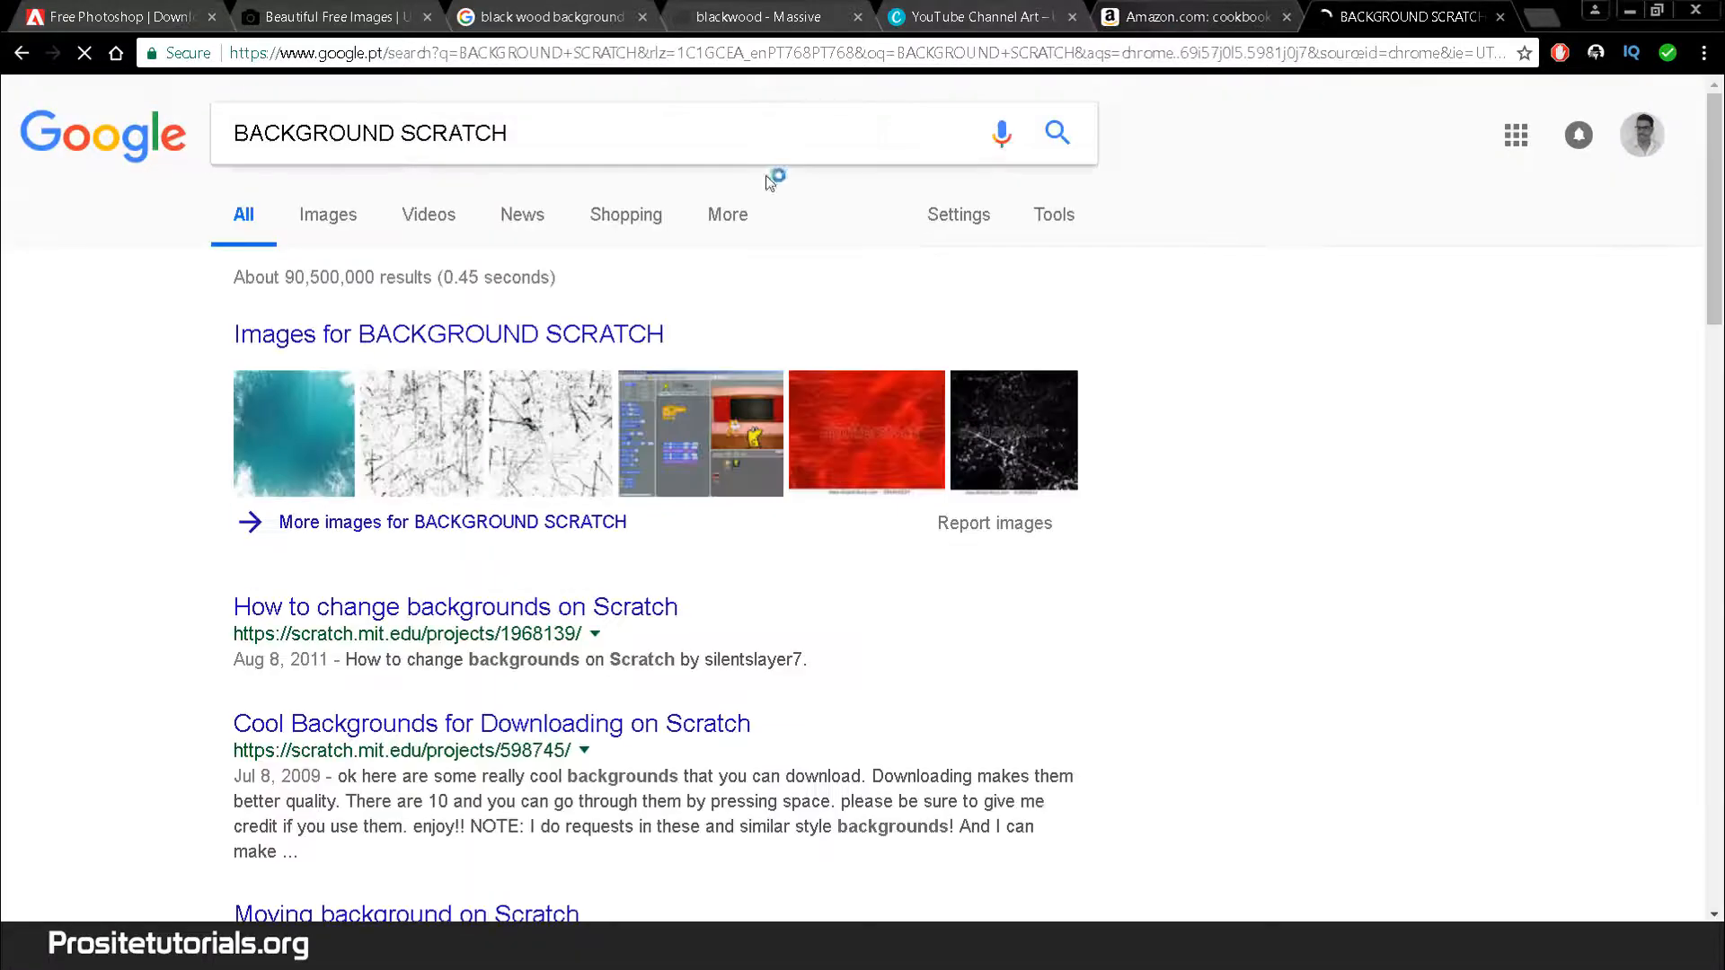
Switch to Google Images results and browse the scratch background textures
{"action": "left_click", "coordinate": [329, 217]}
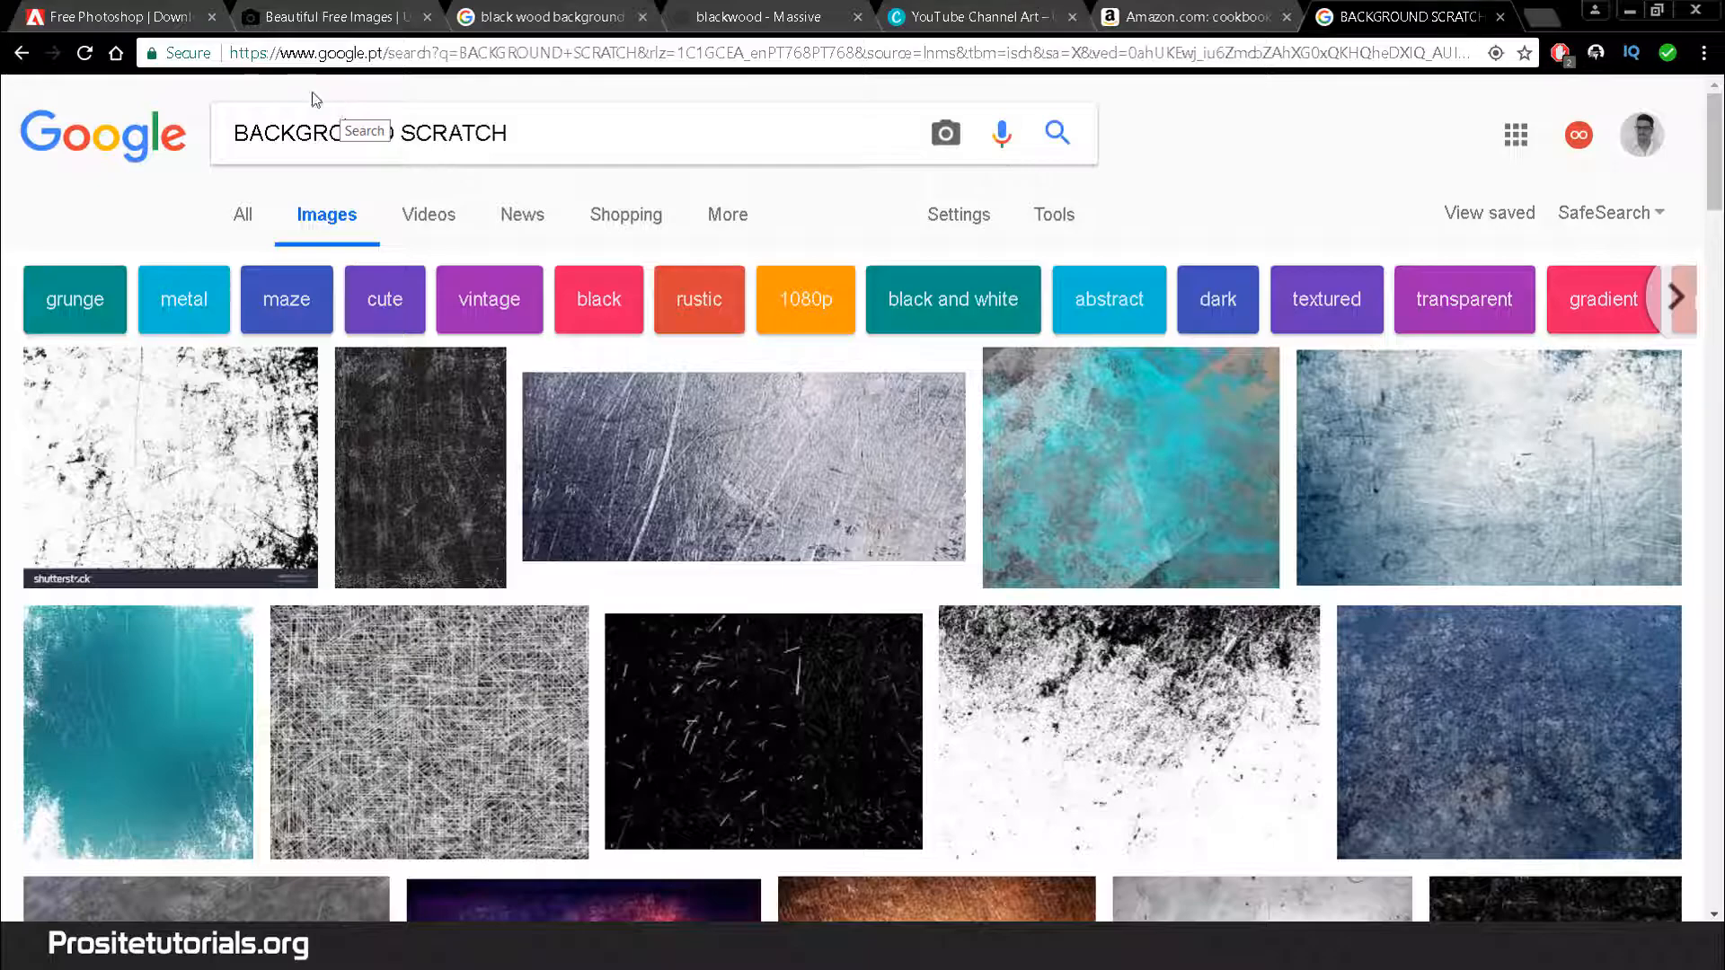
{"action": "scroll", "coordinate": [557, 674], "scroll_direction": "down", "scroll_amount": 7}
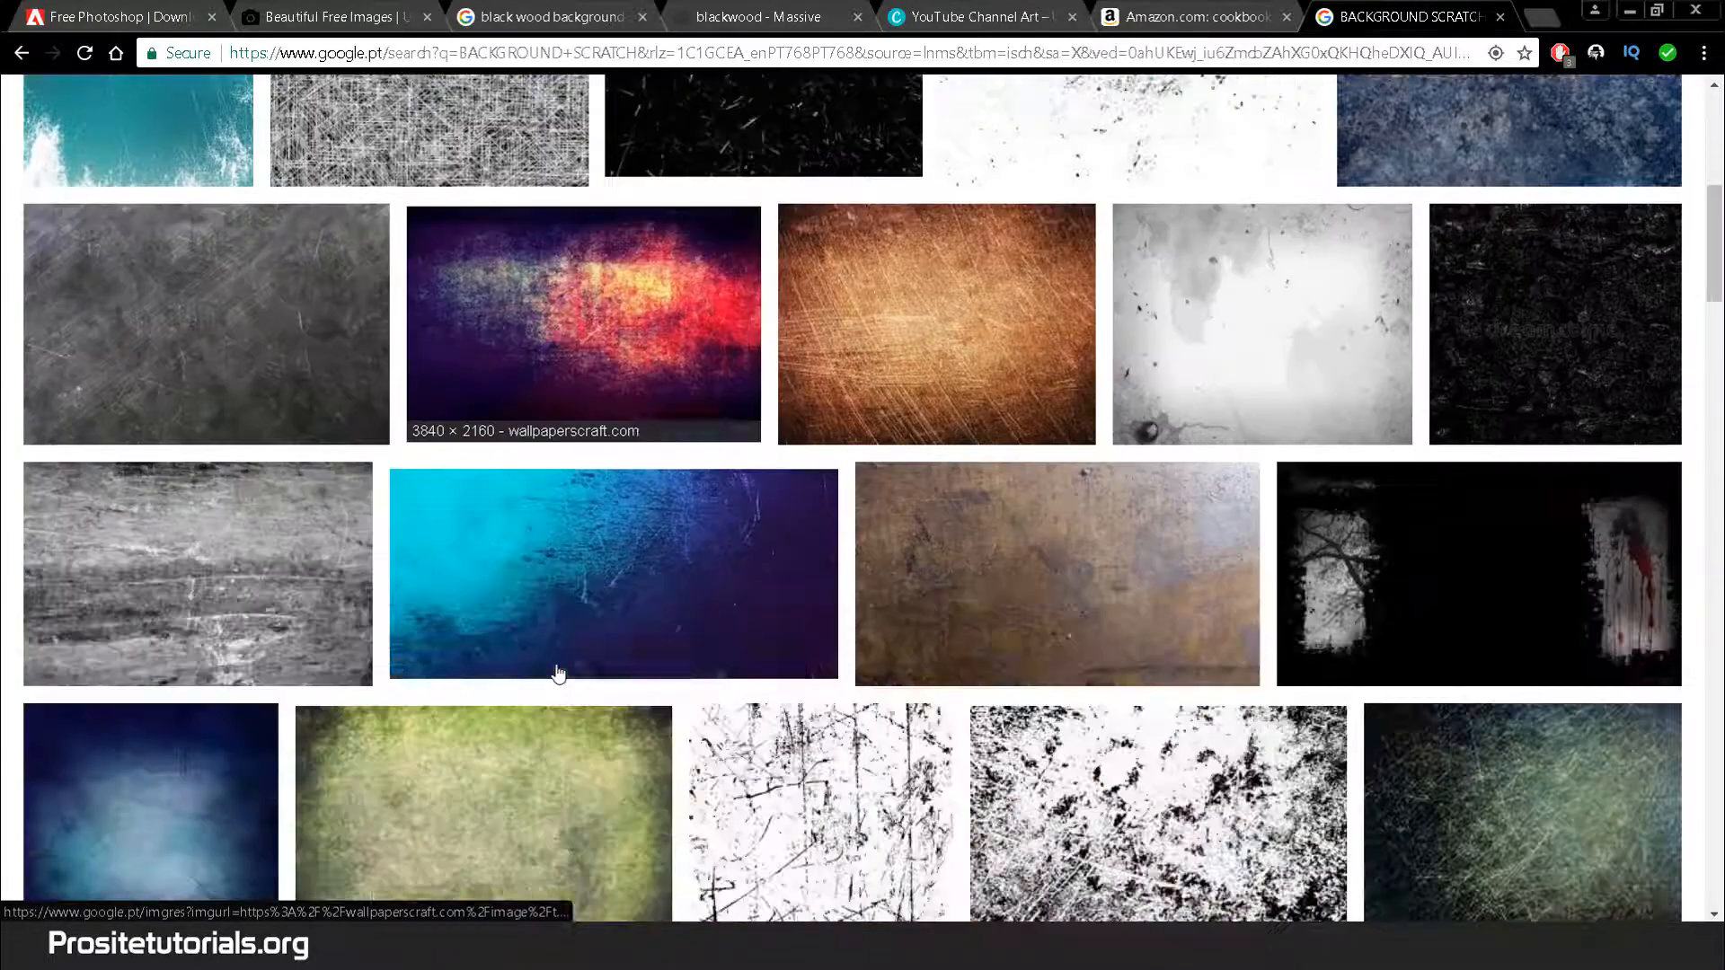
{"action": "scroll", "coordinate": [557, 674], "scroll_direction": "down", "scroll_amount": 5}
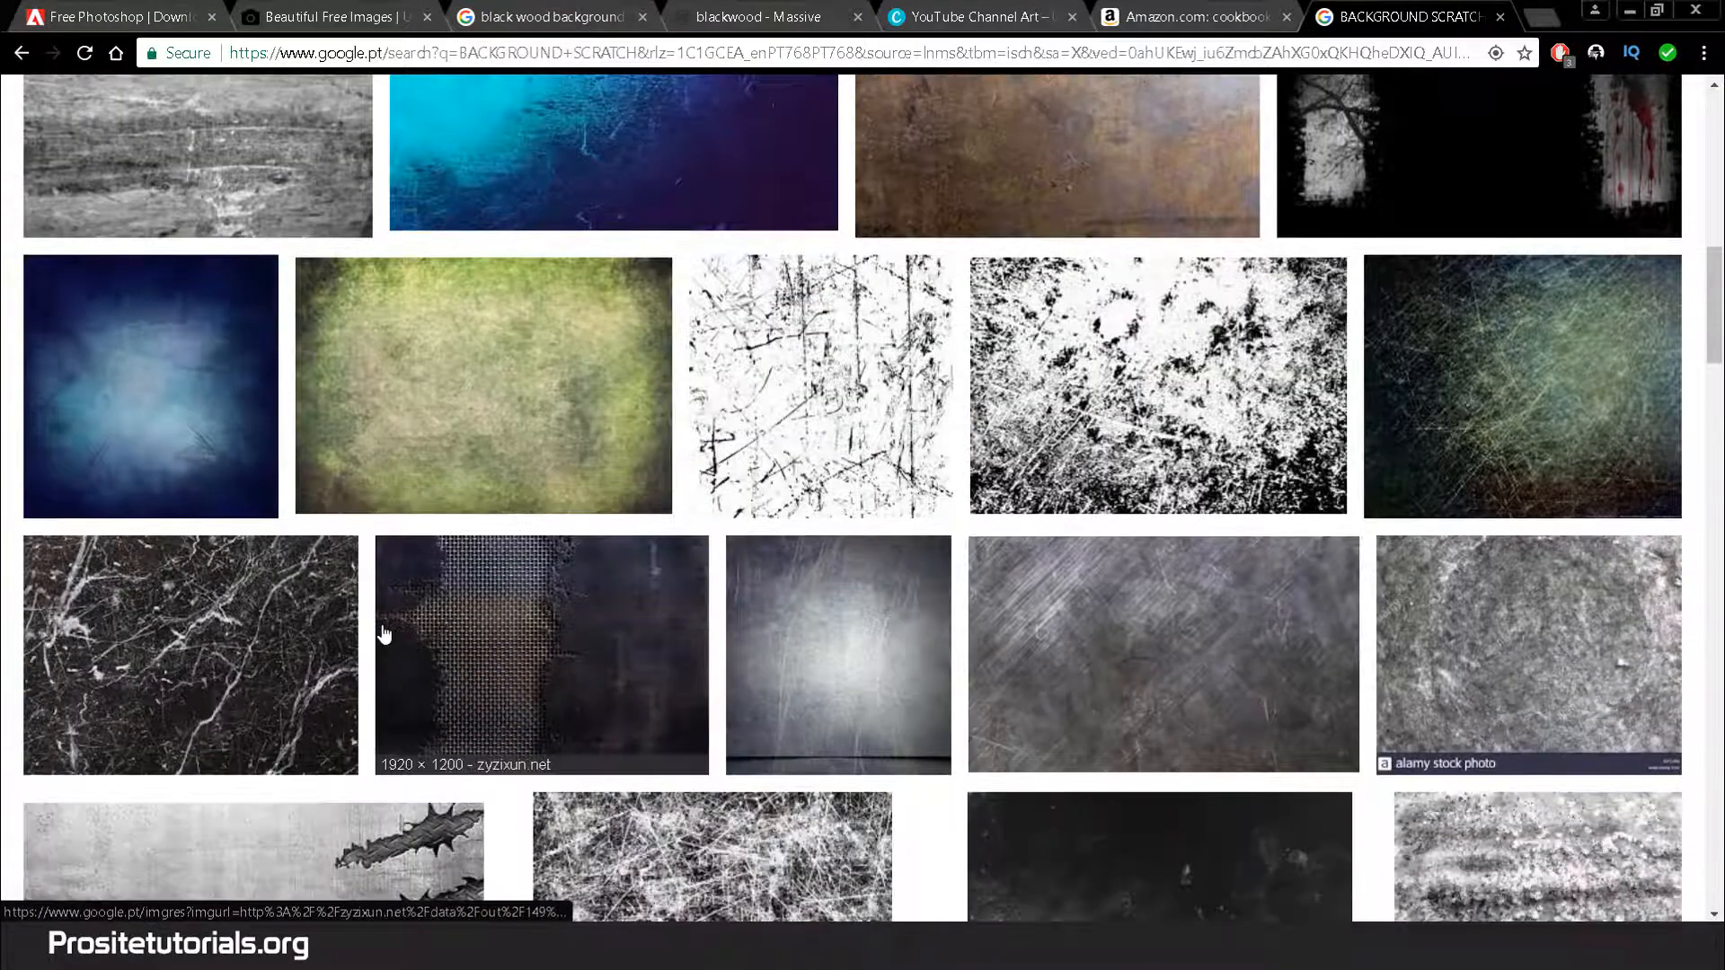
{"action": "scroll", "coordinate": [384, 634], "scroll_direction": "down", "scroll_amount": 6}
{"action": "scroll", "coordinate": [370, 634], "scroll_direction": "down", "scroll_amount": 4}
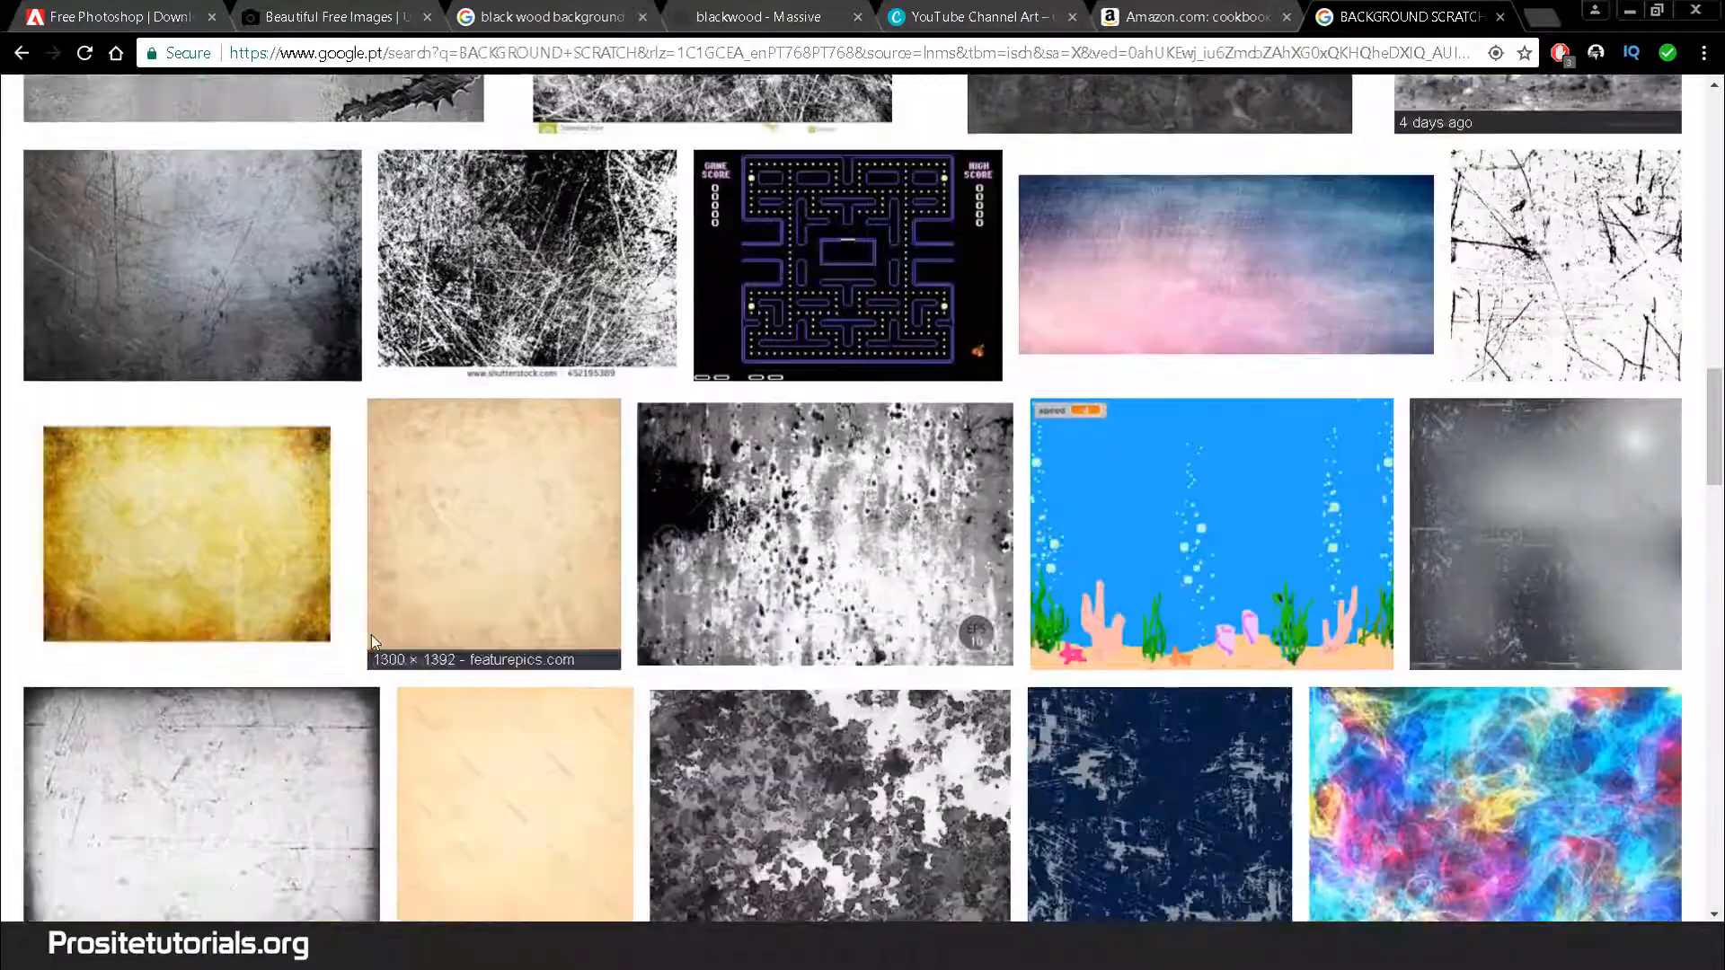
{"action": "scroll", "coordinate": [370, 634], "scroll_direction": "down", "scroll_amount": 7}
{"action": "scroll", "coordinate": [706, 823], "scroll_direction": "up", "scroll_amount": 5}
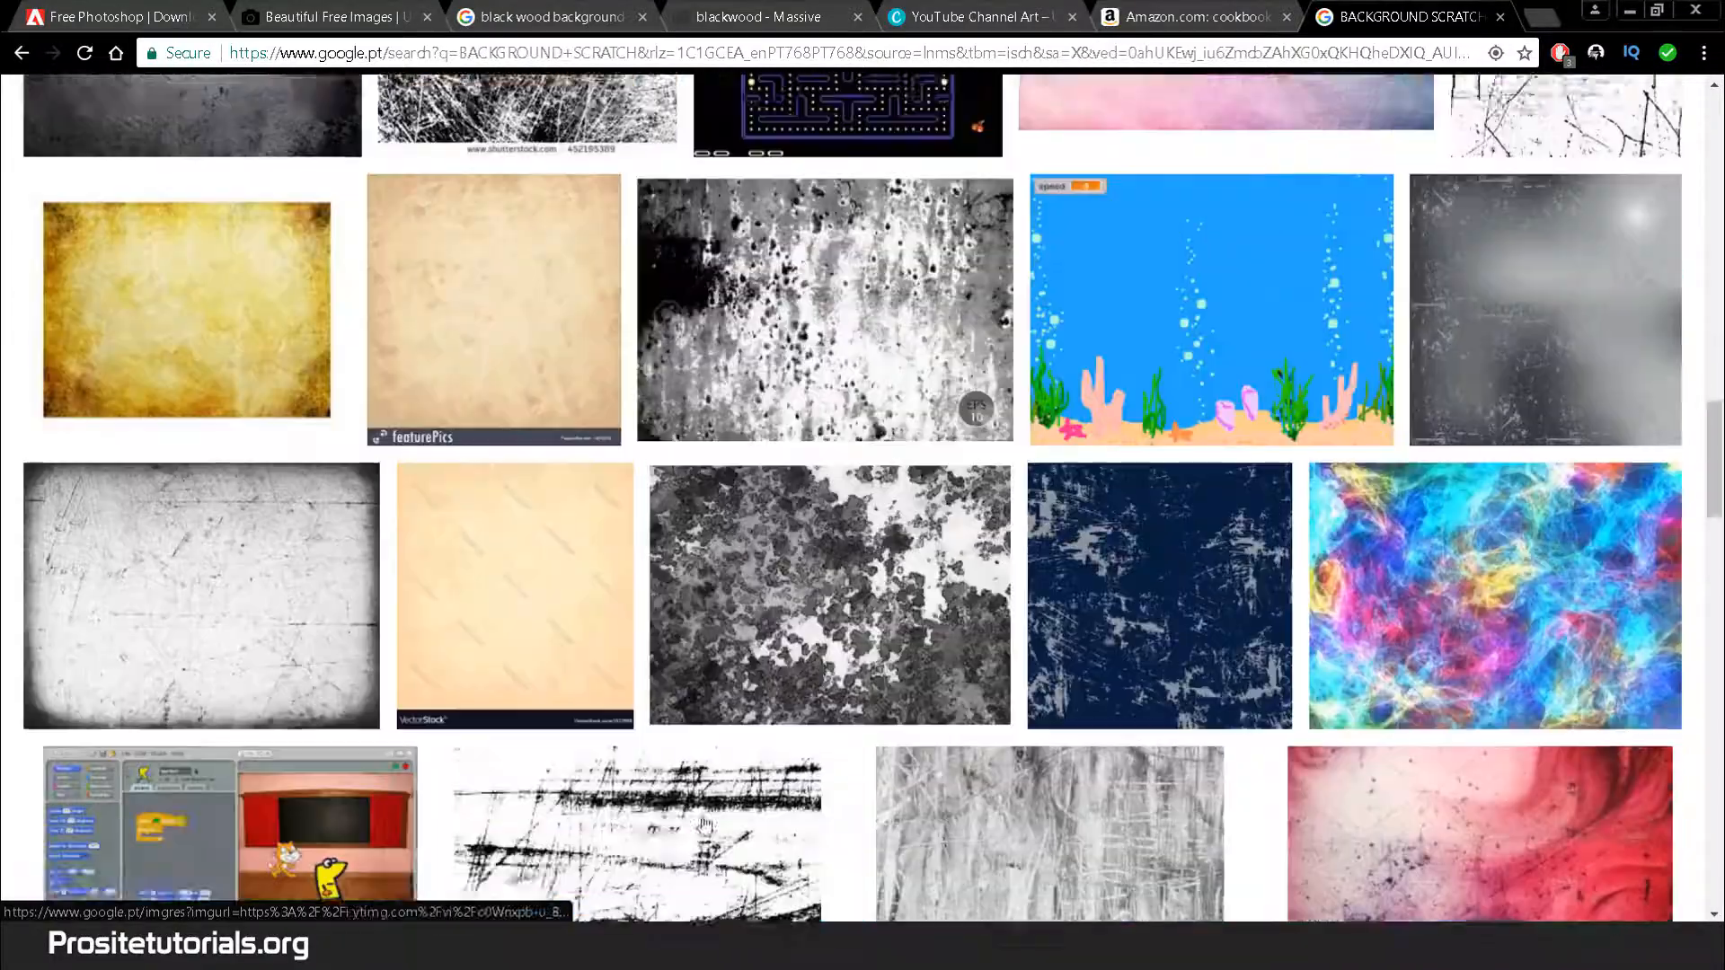
{"action": "scroll", "coordinate": [706, 823], "scroll_direction": "up", "scroll_amount": 18}
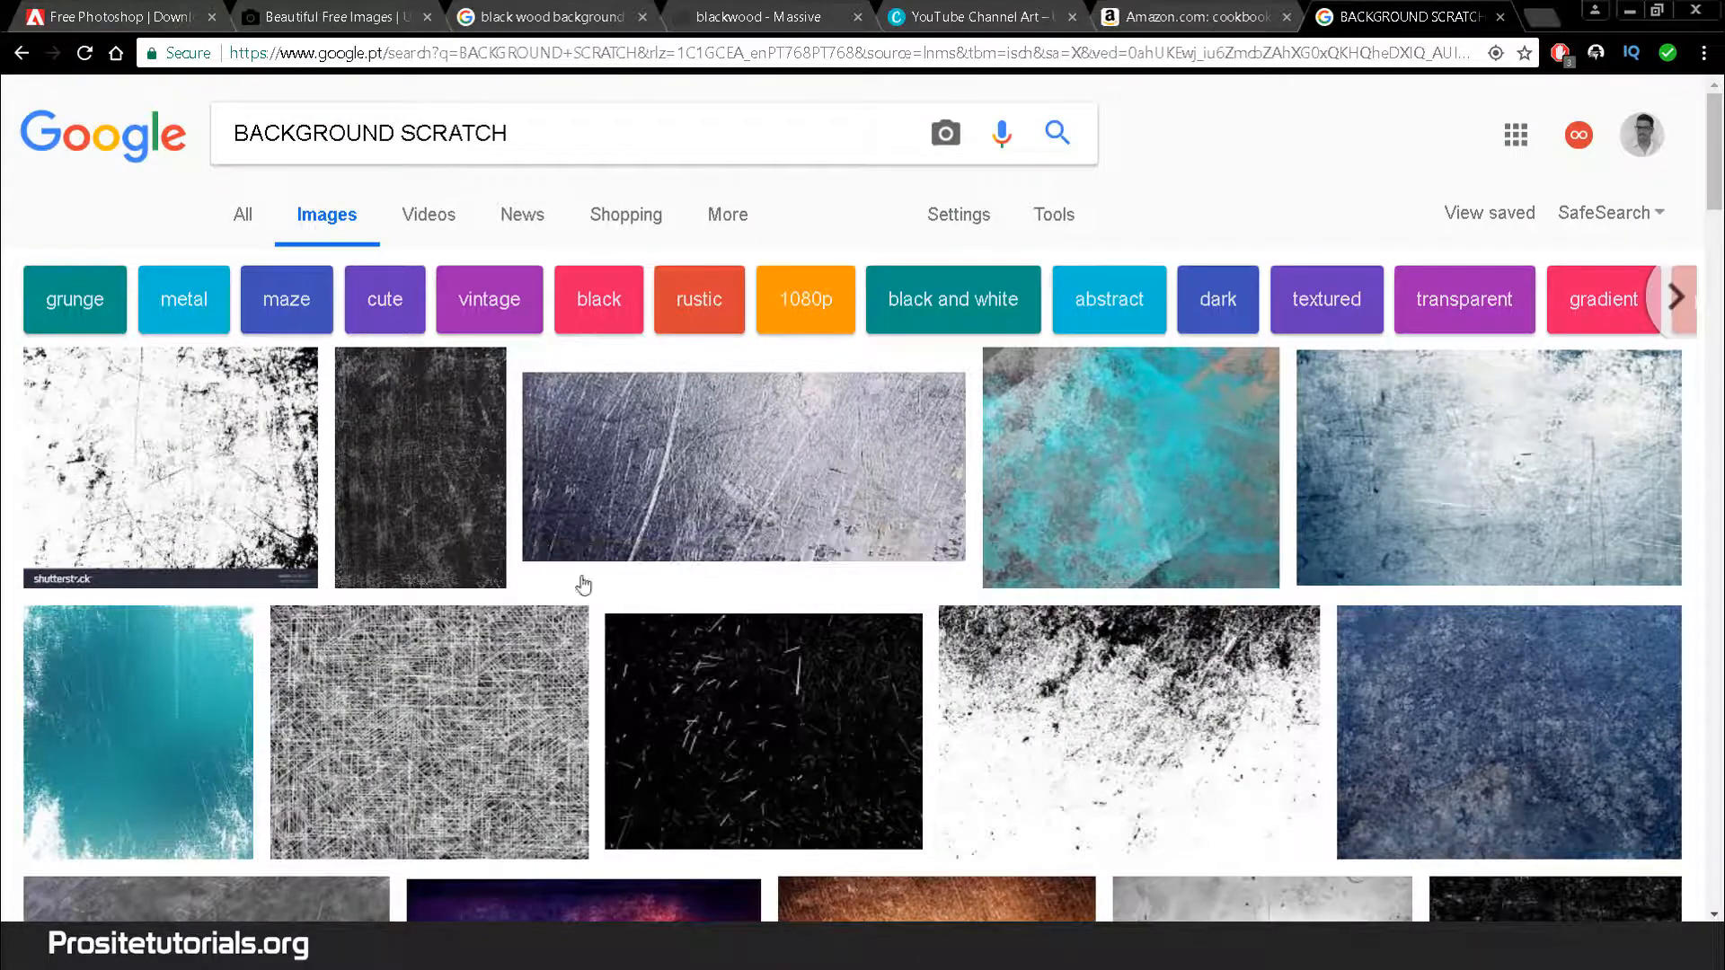
{"action": "scroll", "coordinate": [583, 585], "scroll_direction": "down", "scroll_amount": 7}
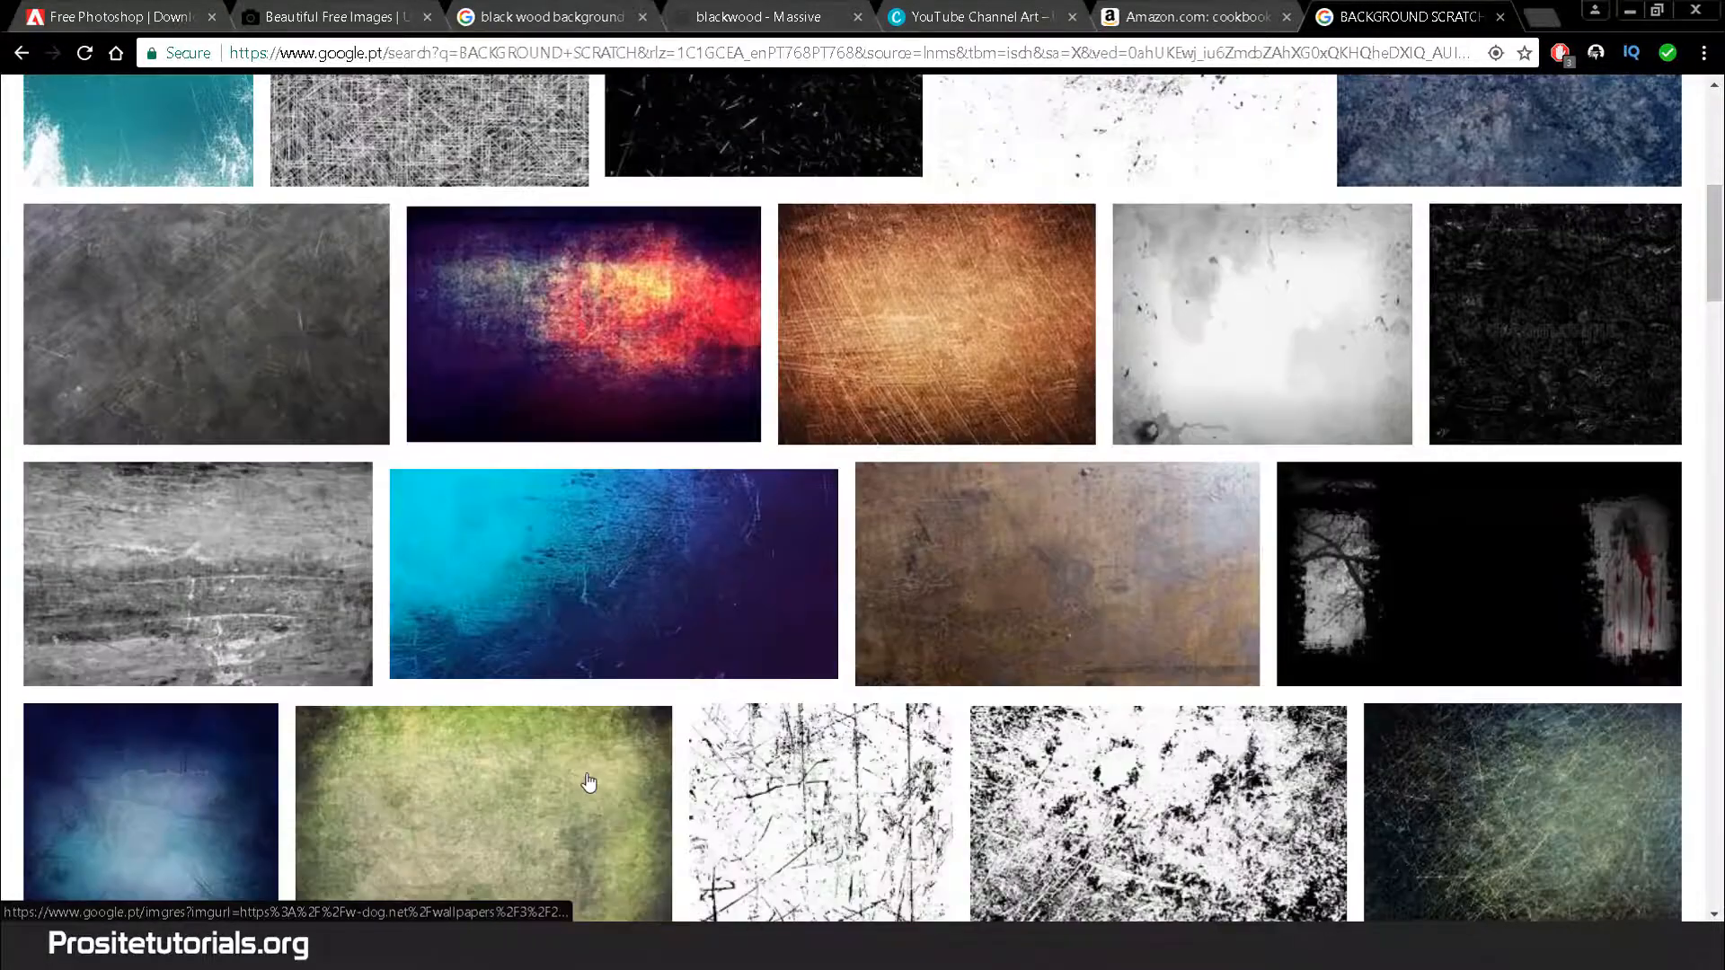
{"action": "scroll", "coordinate": [589, 782], "scroll_direction": "down", "scroll_amount": 1}
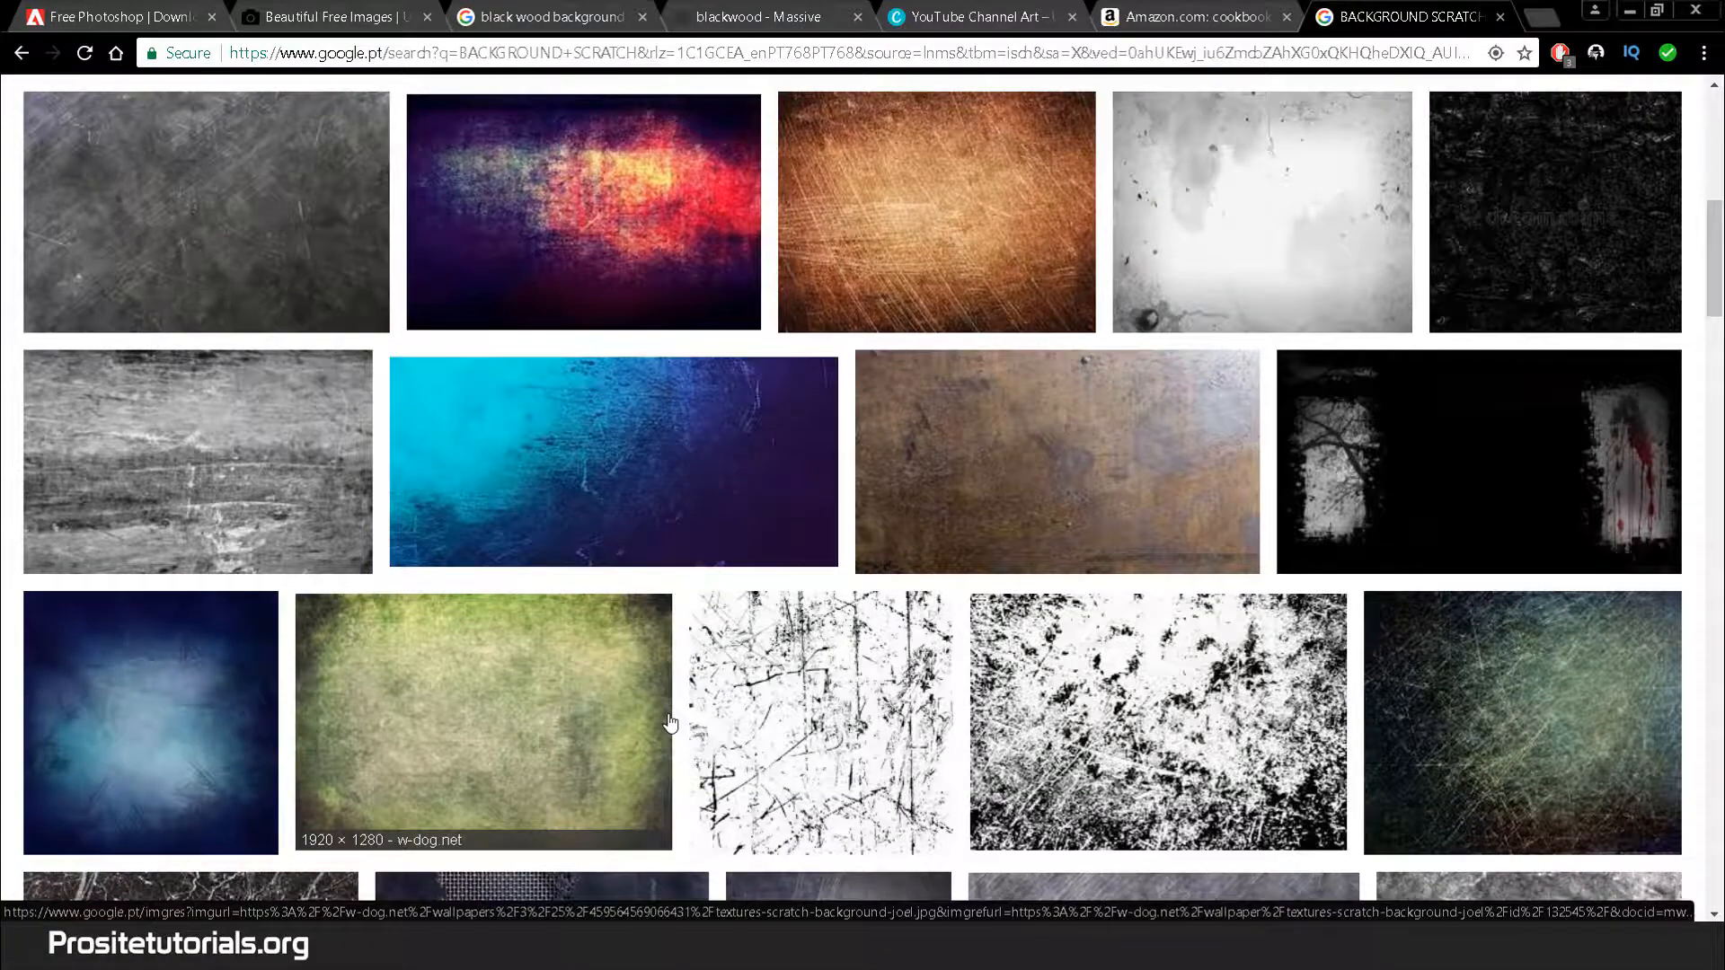
{"action": "scroll", "coordinate": [670, 723], "scroll_direction": "up", "scroll_amount": 7}
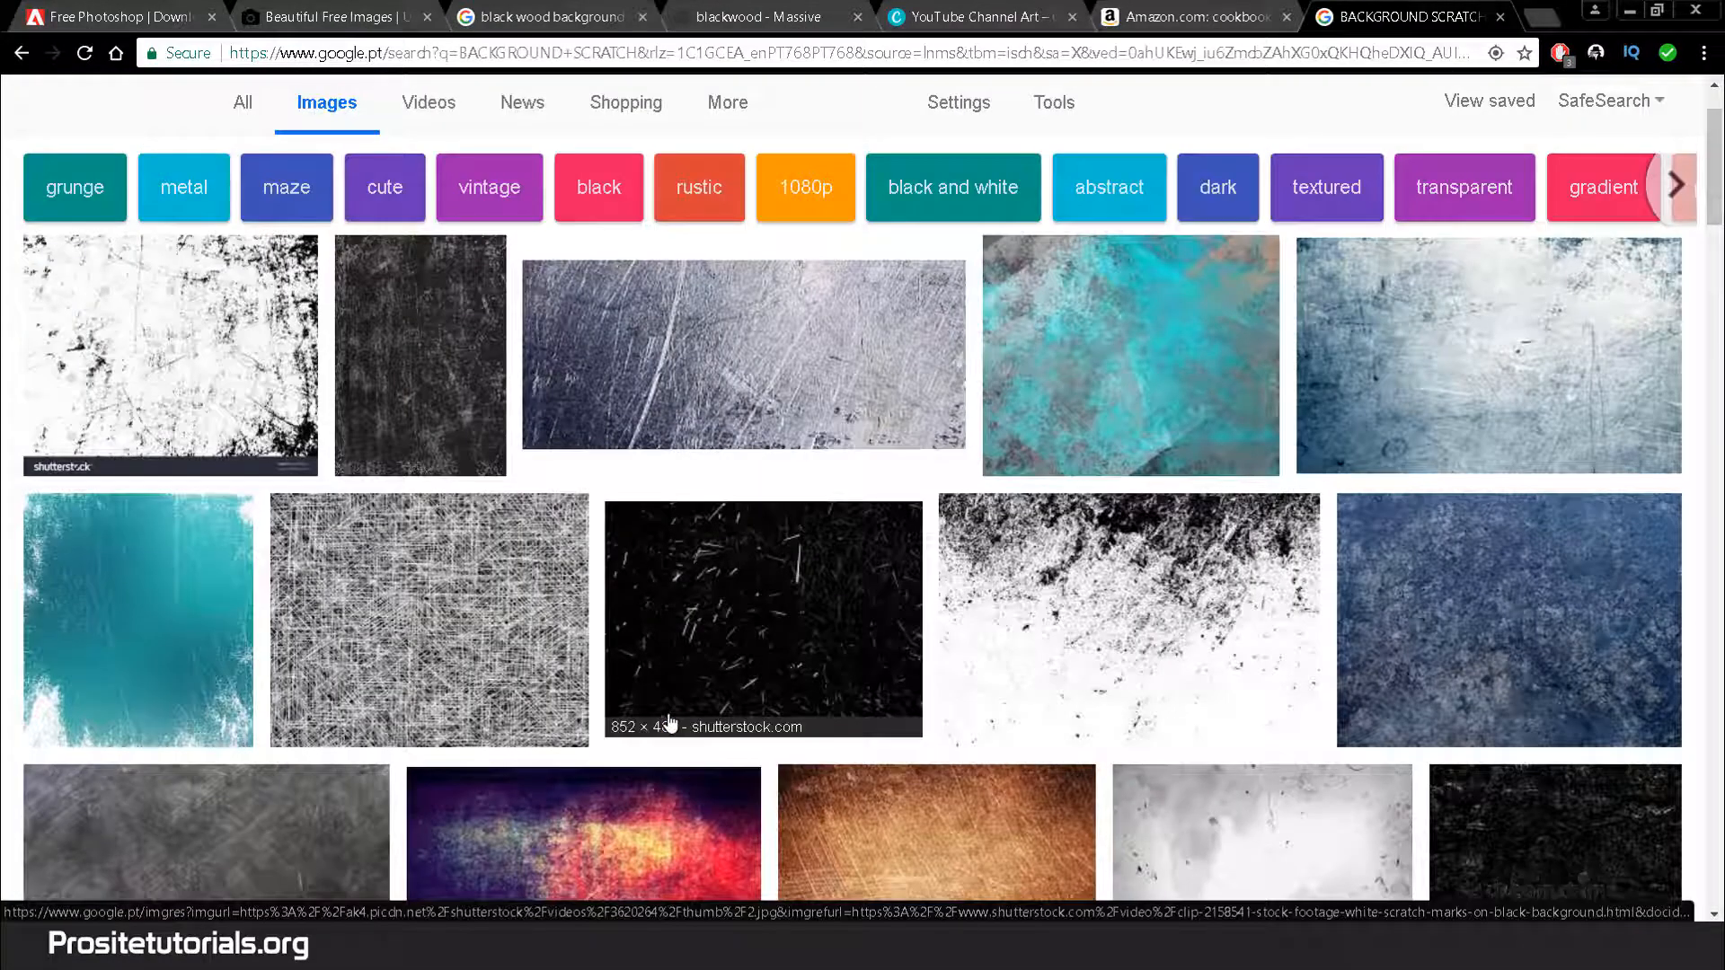
Save the grunge black-and-white distress texture as 656086772.jpg
{"action": "left_click", "coordinate": [1117, 676]}
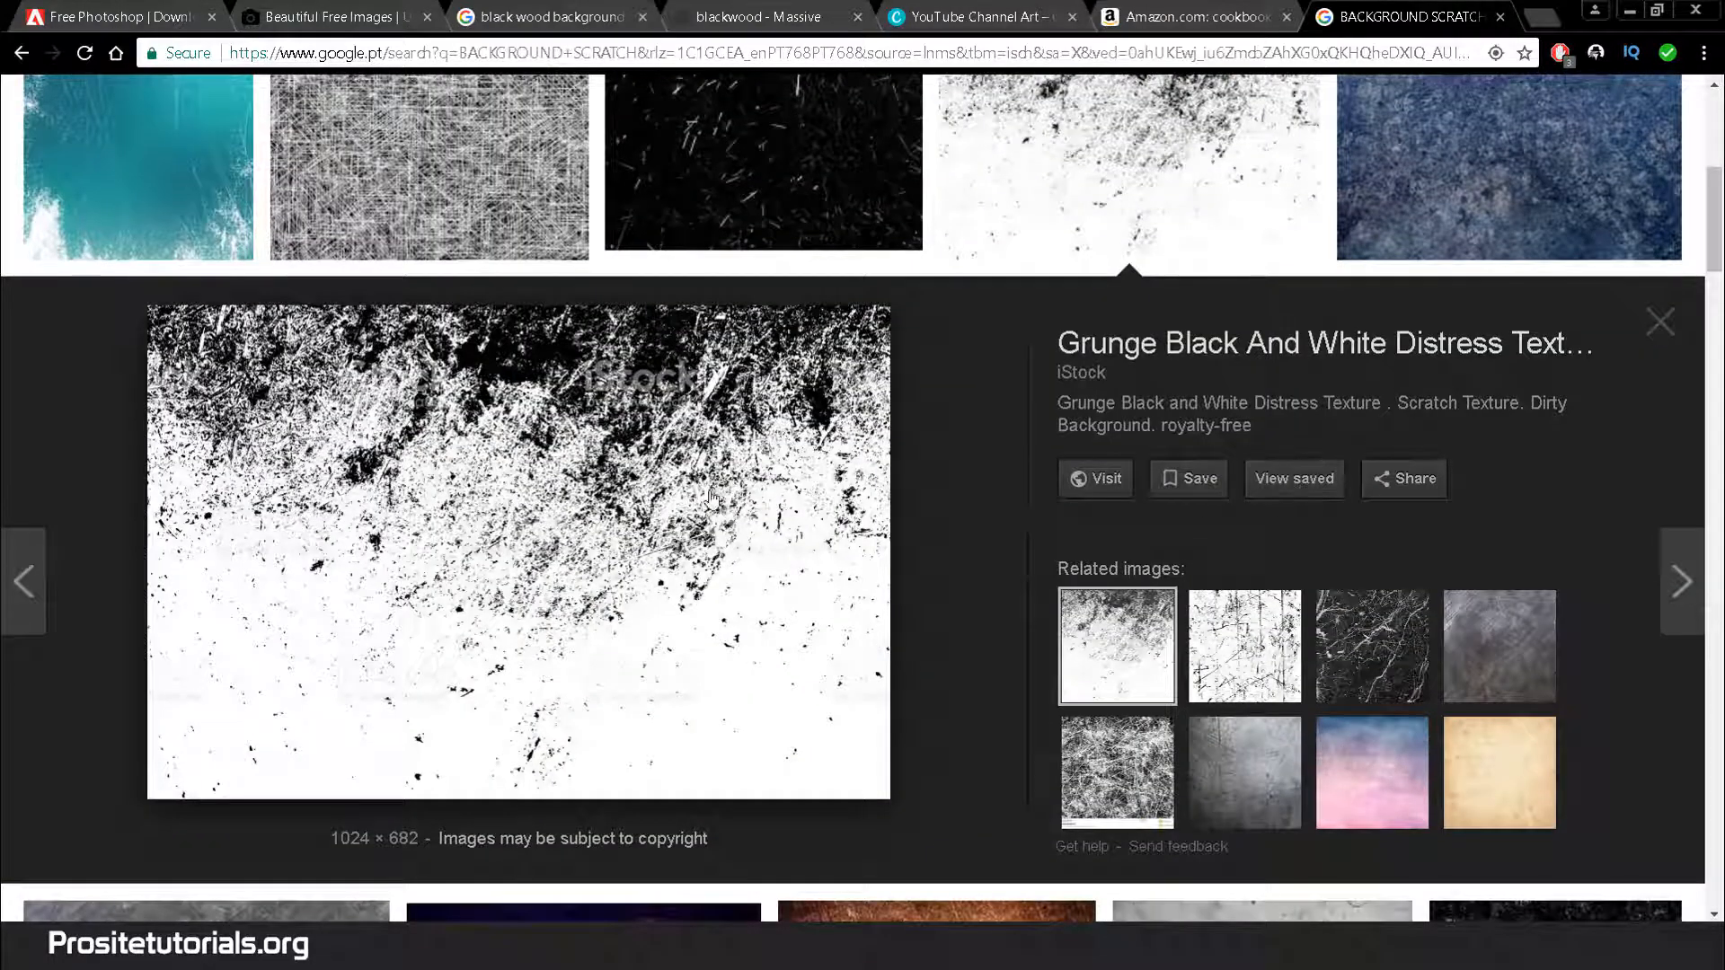
{"action": "right_click", "coordinate": [667, 478]}
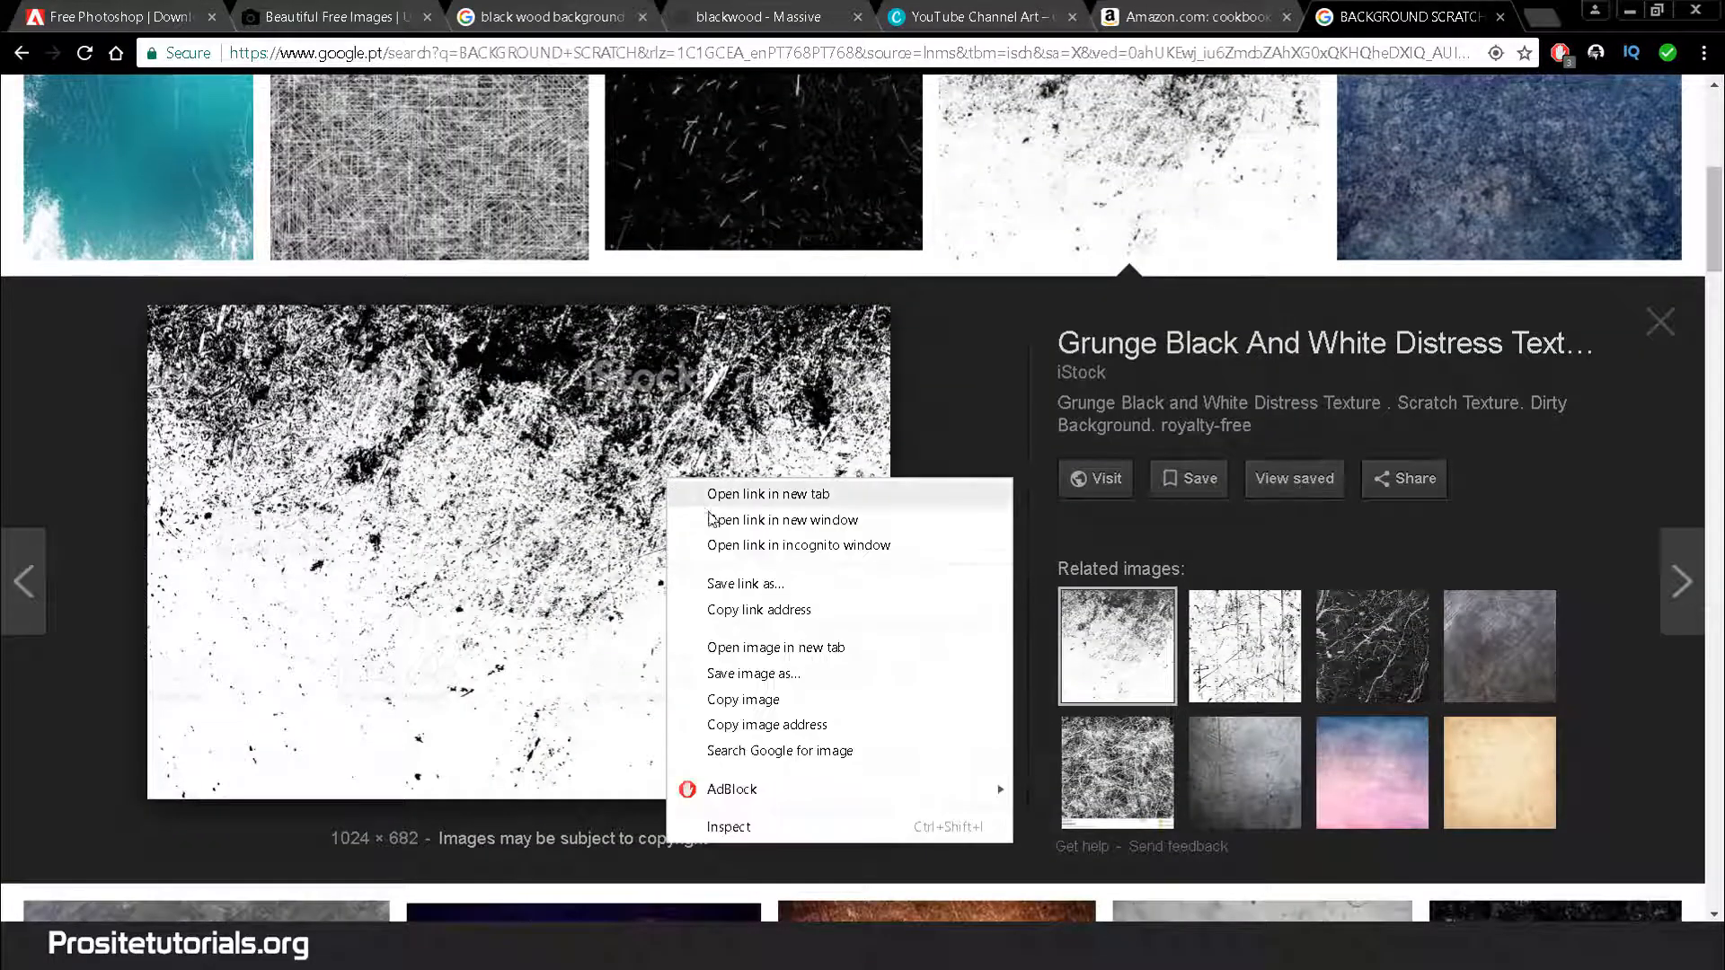
{"action": "left_click", "coordinate": [753, 673]}
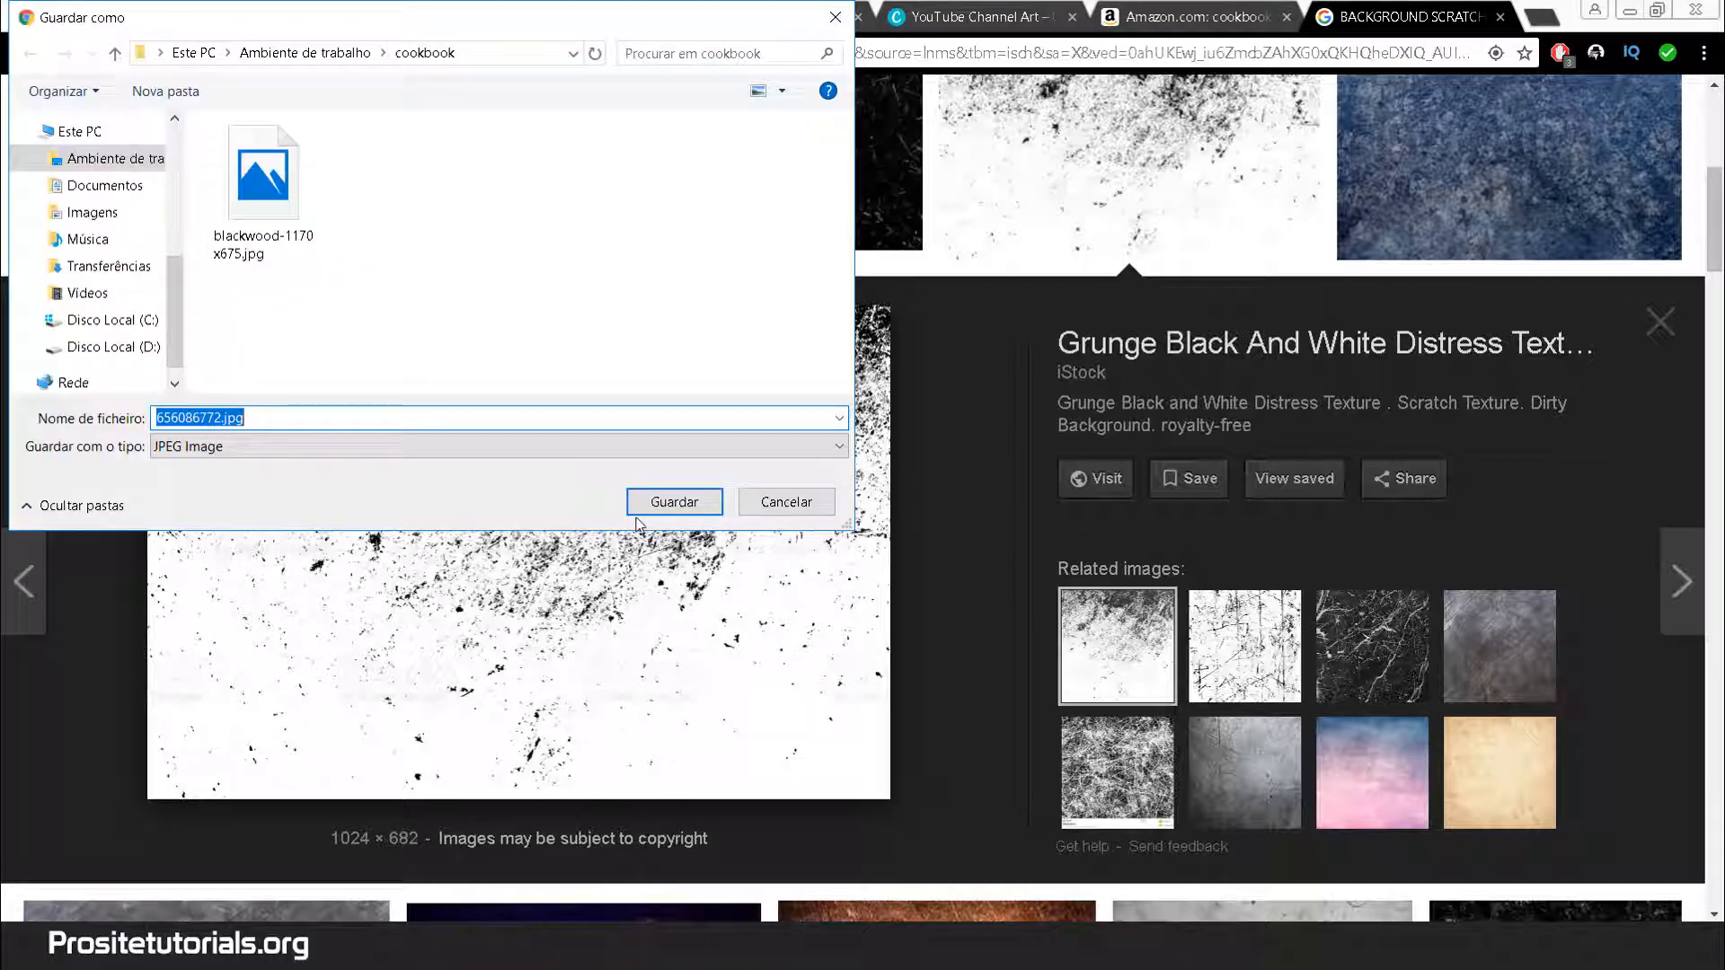
{"action": "left_click", "coordinate": [683, 503]}
Return to the cookbook cover in Photoshop
{"action": "mouse_move", "coordinate": [526, 946]}
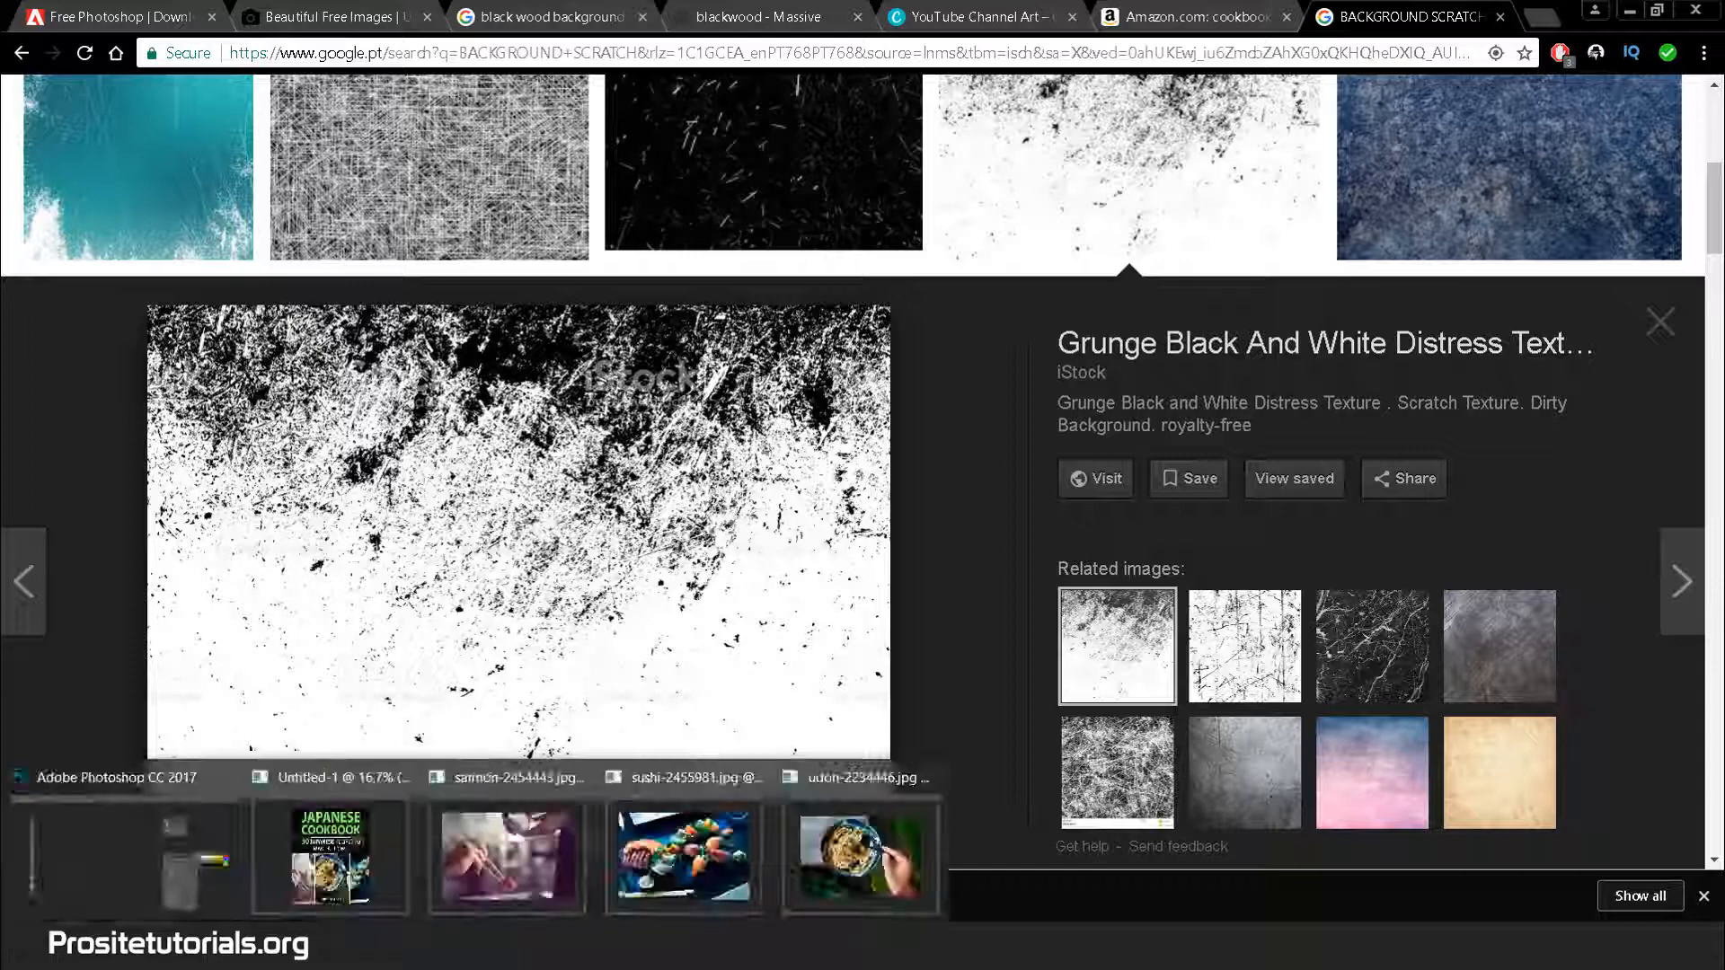
{"action": "left_click", "coordinate": [584, 945]}
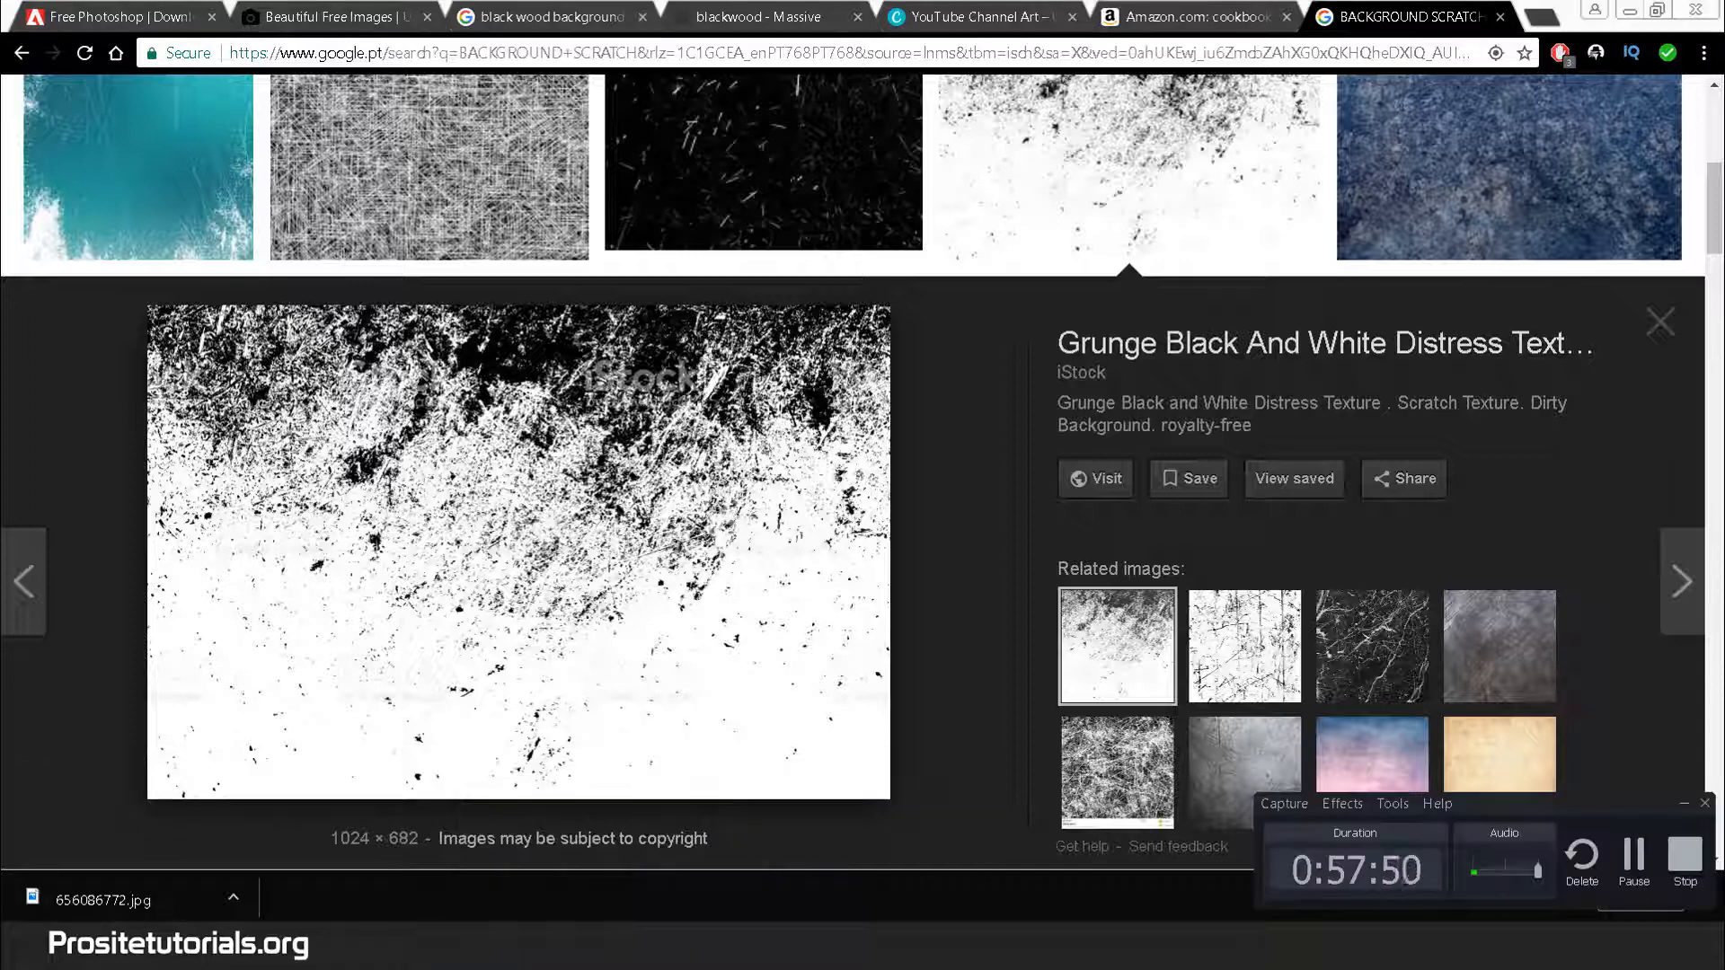
{"action": "key", "text": "F9"}
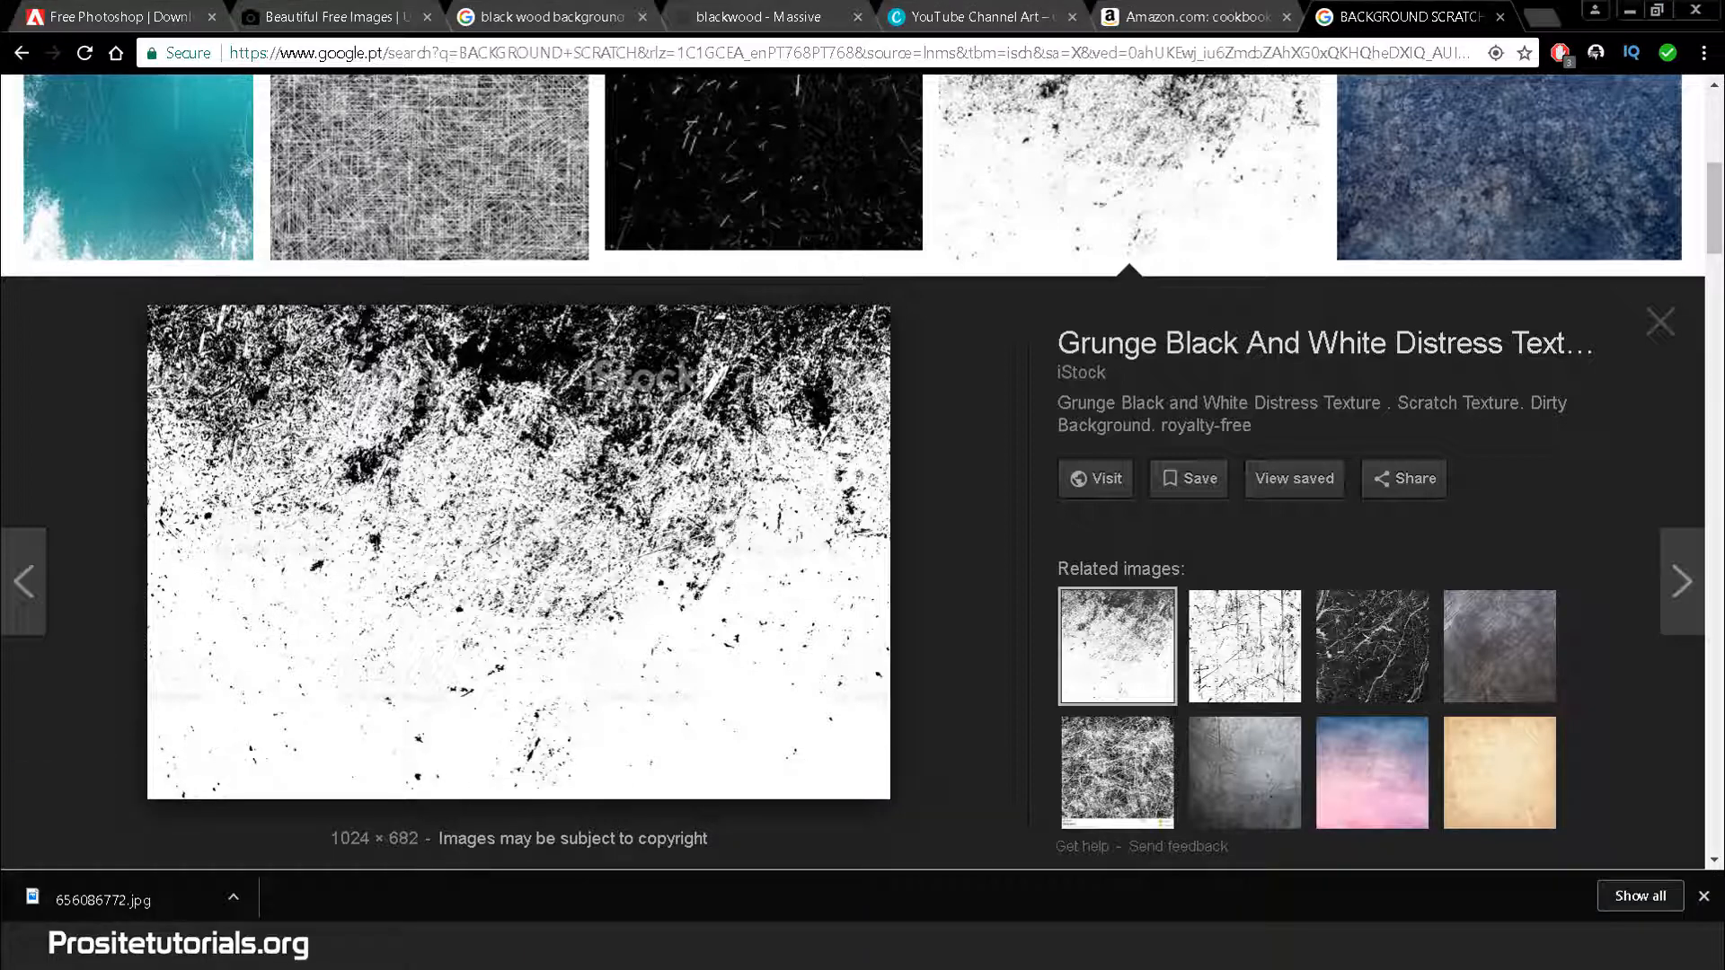
{"action": "left_click", "coordinate": [528, 945]}
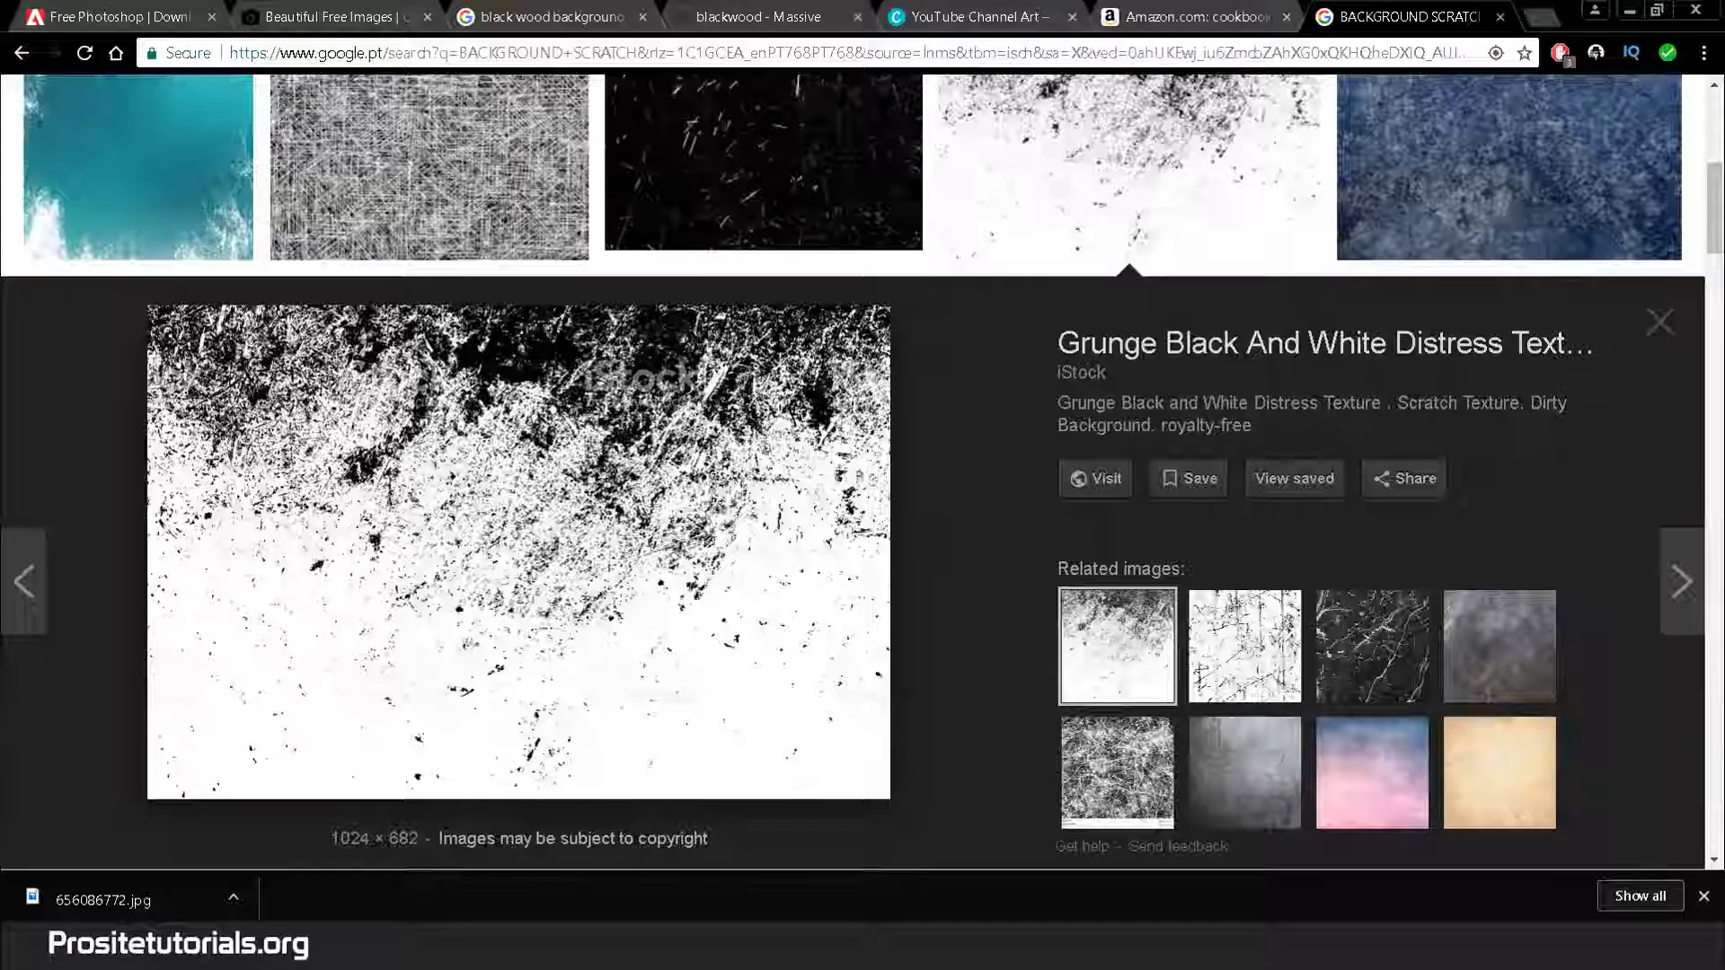
{"action": "mouse_move", "coordinate": [425, 945]}
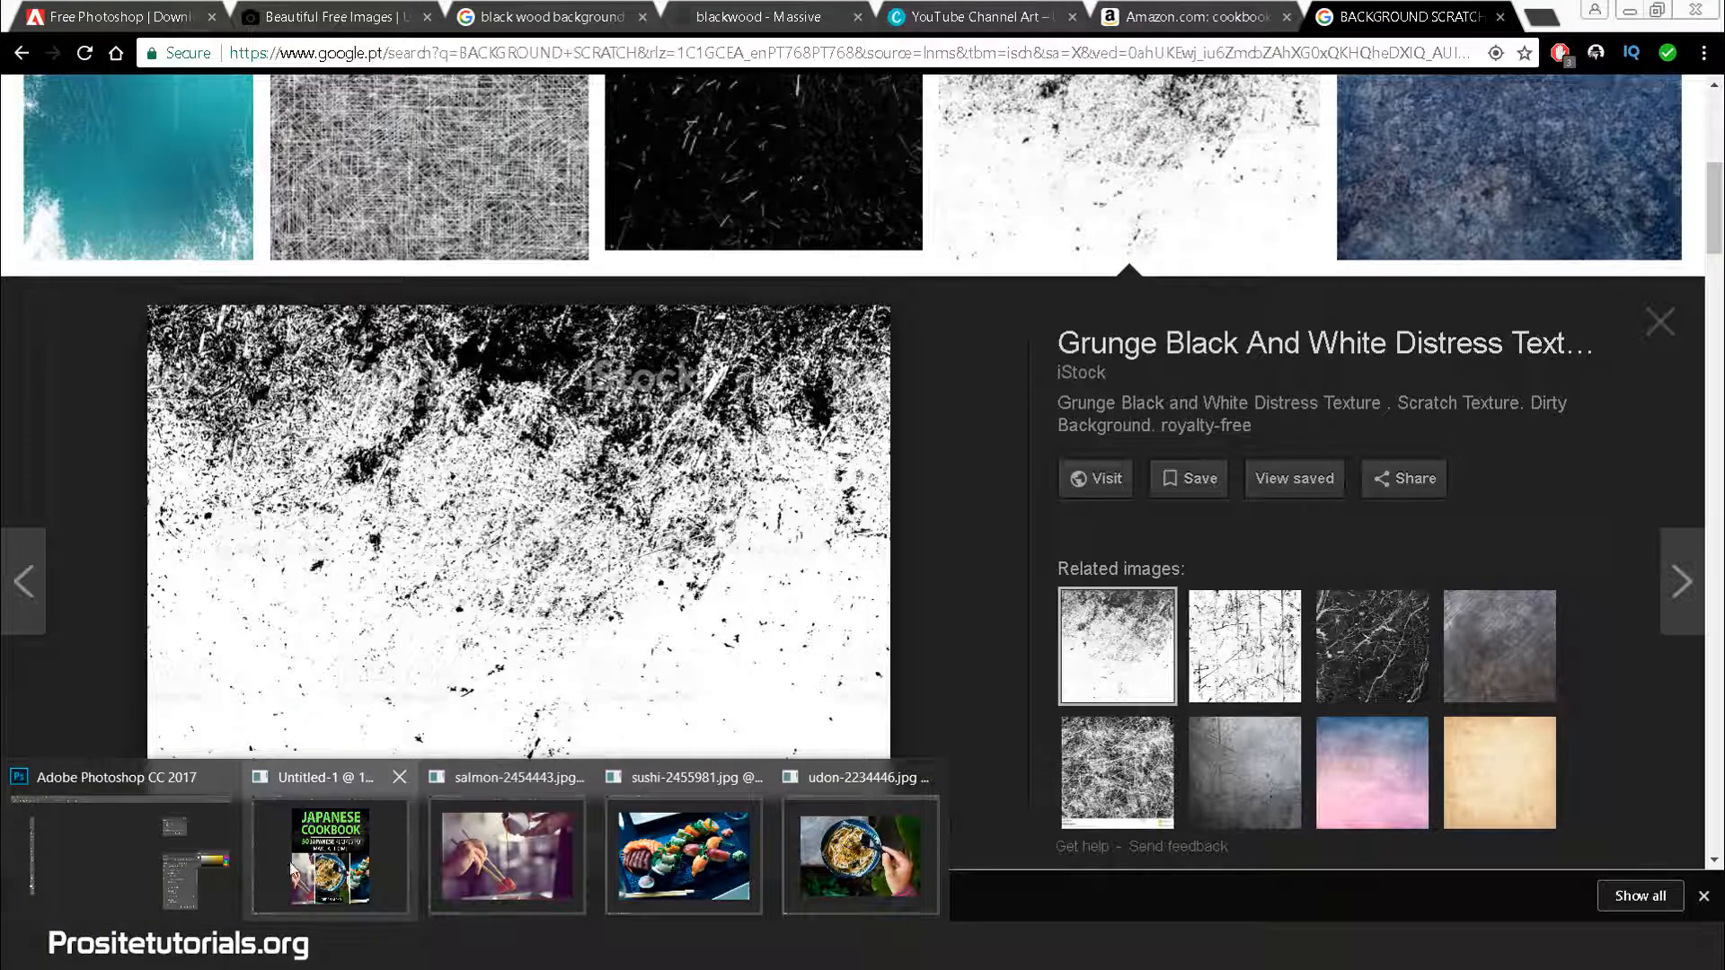
{"action": "left_click", "coordinate": [346, 852]}
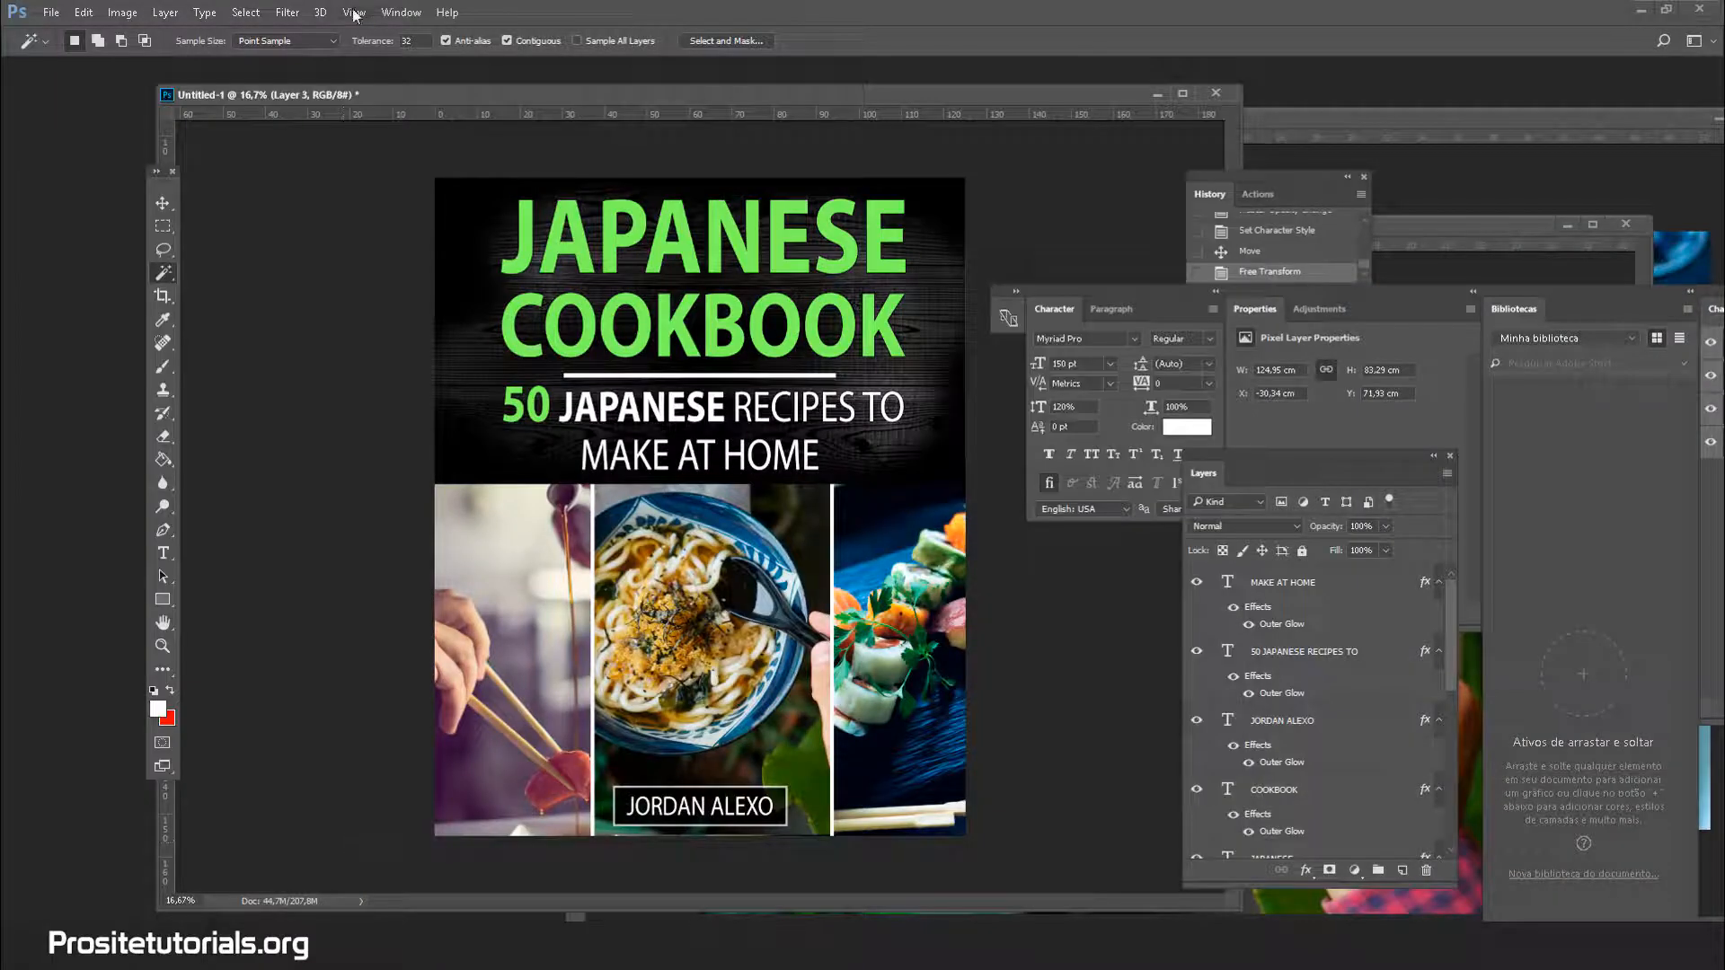
Open 656086772.jpg from the cookbook folder, keeping its embedded colour profile
{"action": "left_click", "coordinate": [52, 13]}
{"action": "left_click", "coordinate": [72, 52]}
{"action": "left_click", "coordinate": [263, 180]}
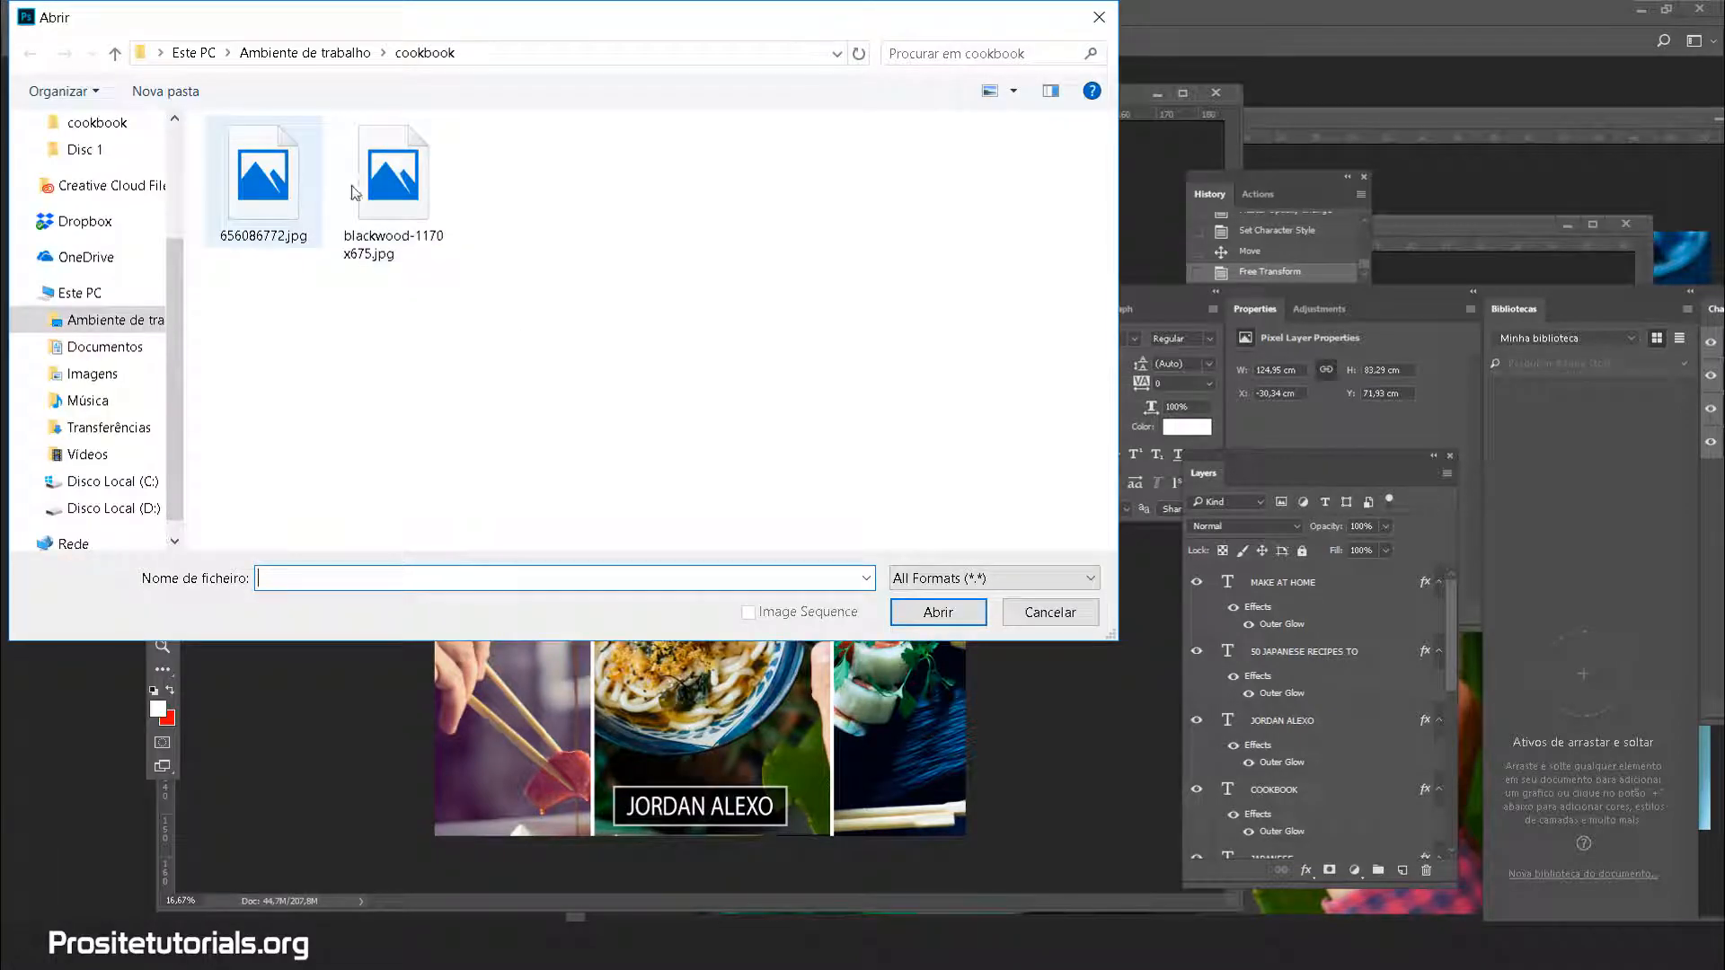
{"action": "left_click", "coordinate": [392, 179]}
{"action": "double_click", "coordinate": [386, 188]}
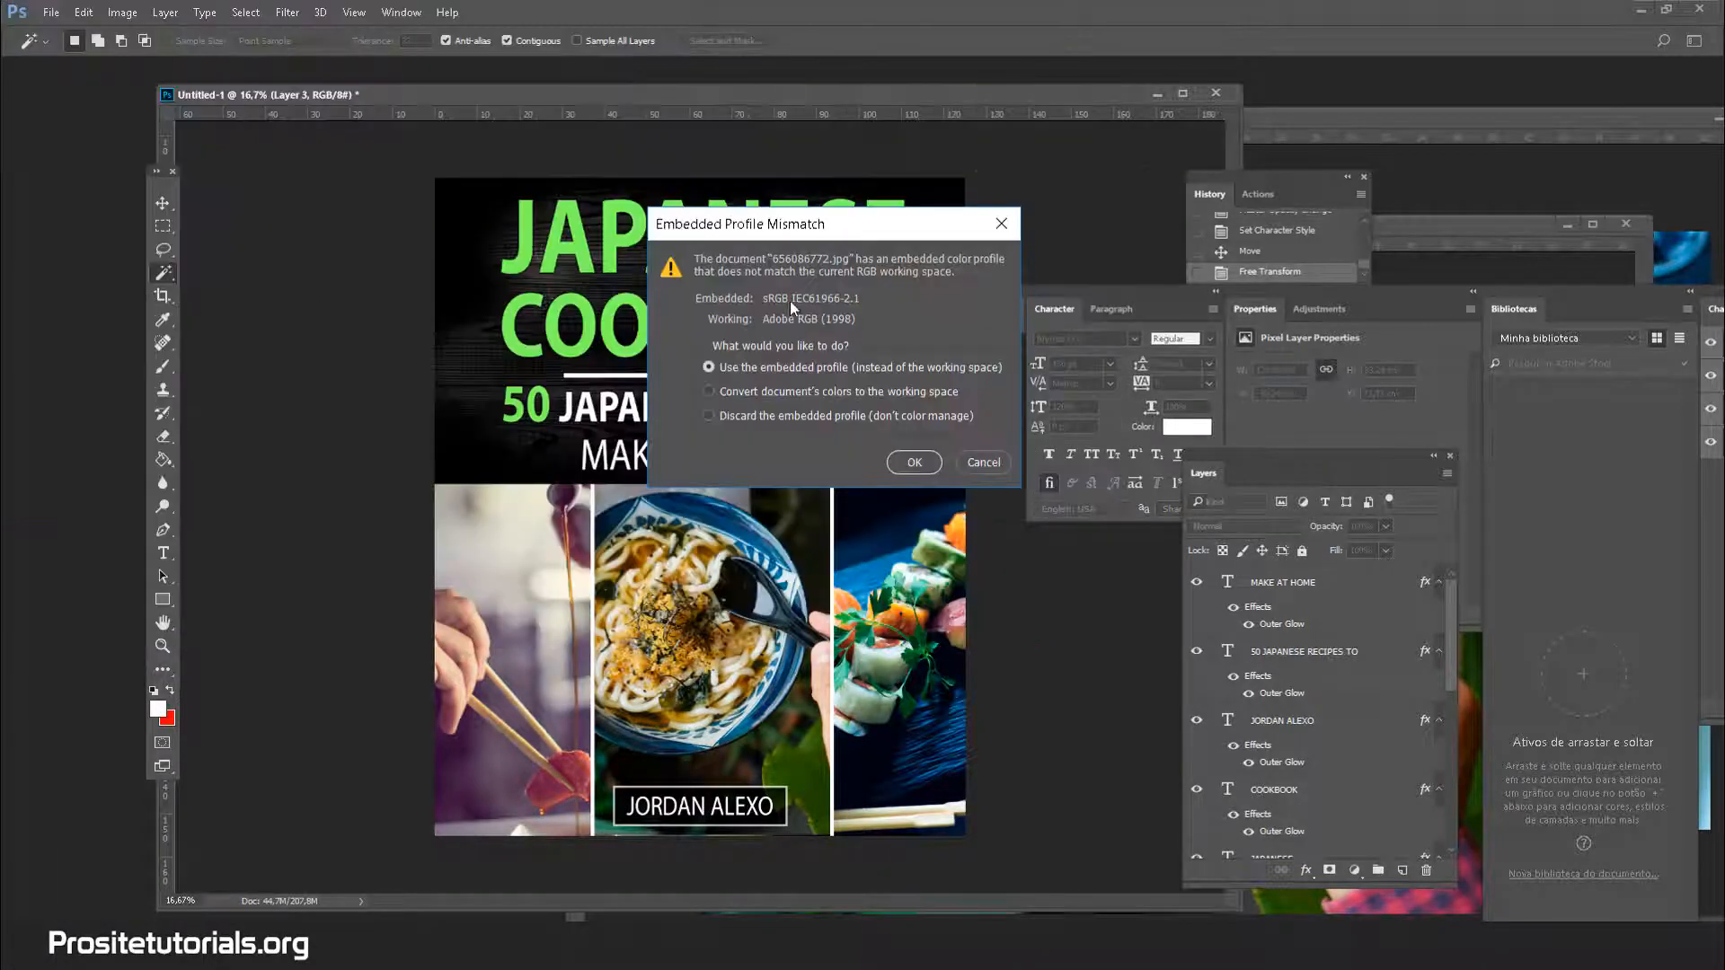
{"action": "left_click", "coordinate": [906, 458]}
Float the texture window and drag its layer onto the Untitled-1 cover as Layer 8
{"action": "left_click_drag", "start_coordinate": [458, 118], "coordinate": [468, 204]}
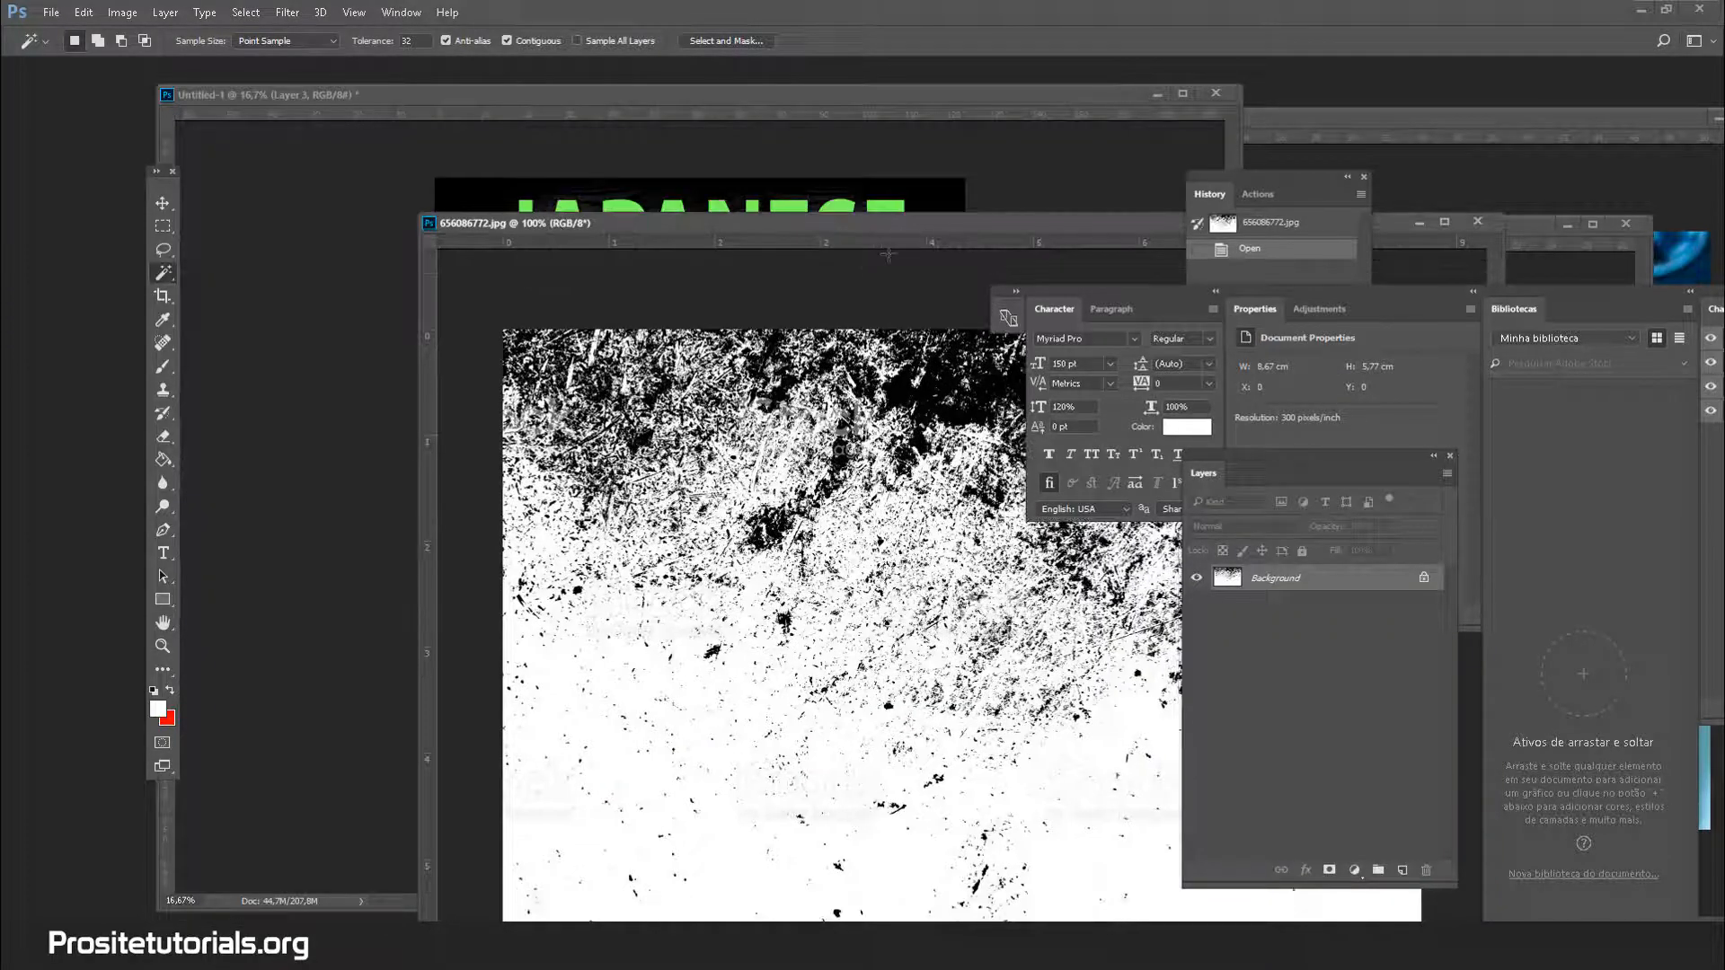
{"action": "left_click_drag", "start_coordinate": [899, 225], "coordinate": [490, 366]}
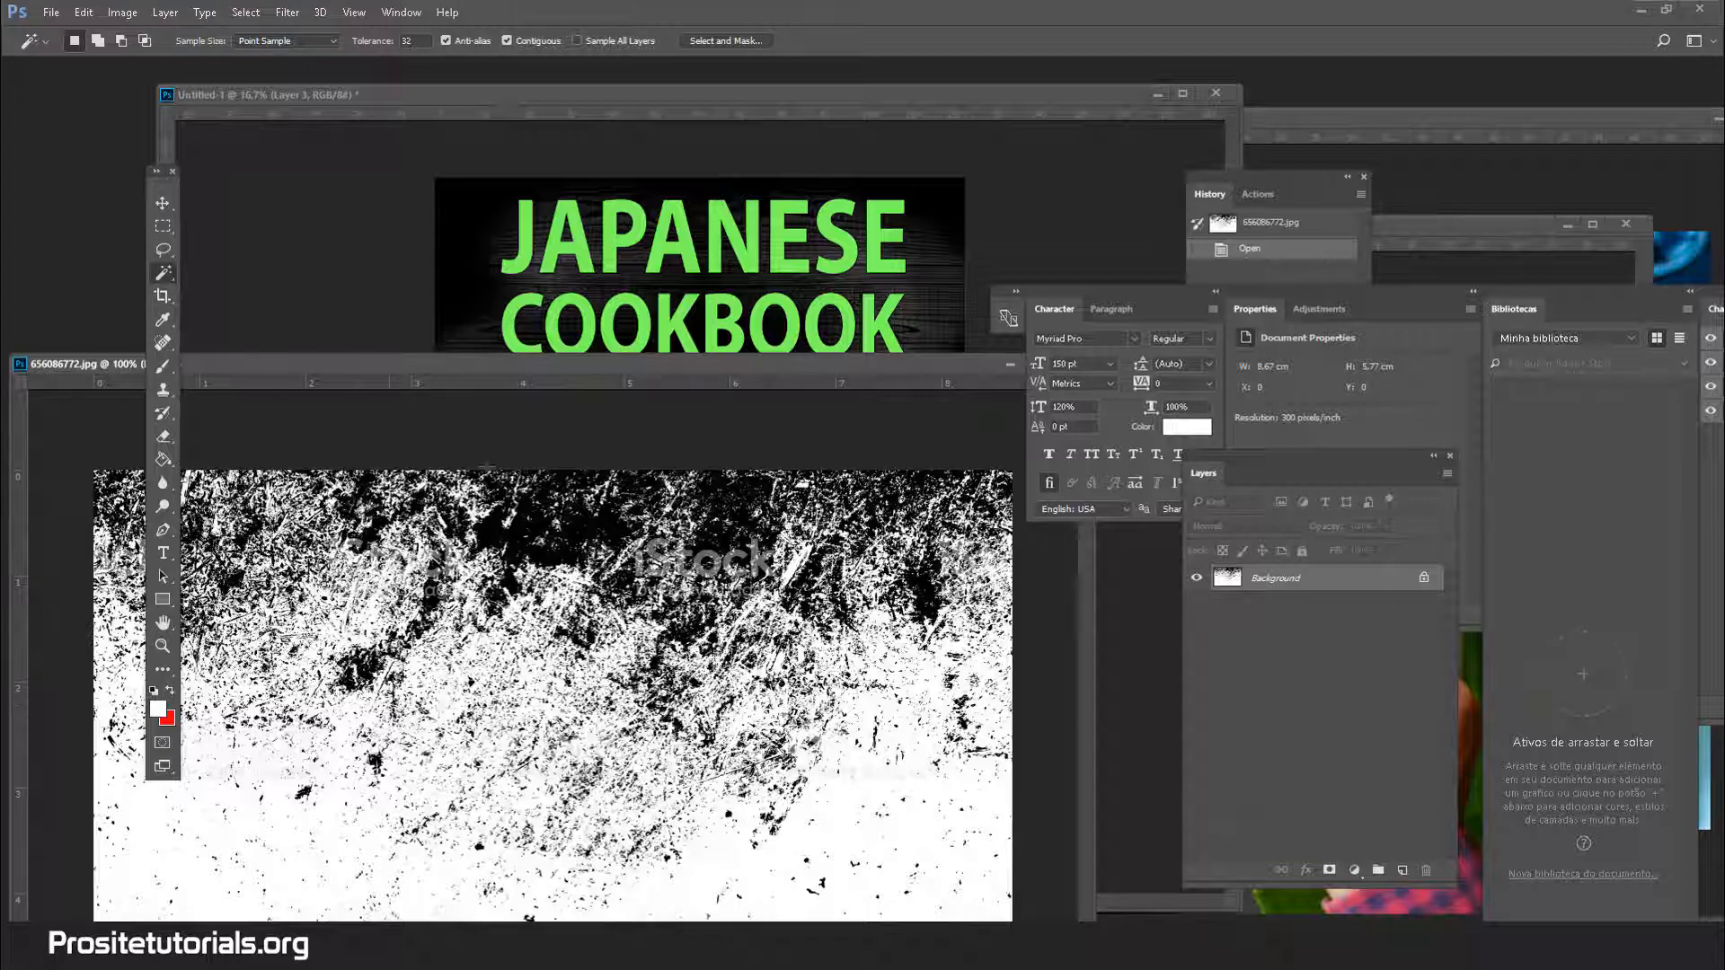
{"action": "left_click_drag", "start_coordinate": [572, 372], "coordinate": [525, 366]}
{"action": "left_click_drag", "start_coordinate": [1339, 586], "coordinate": [672, 325]}
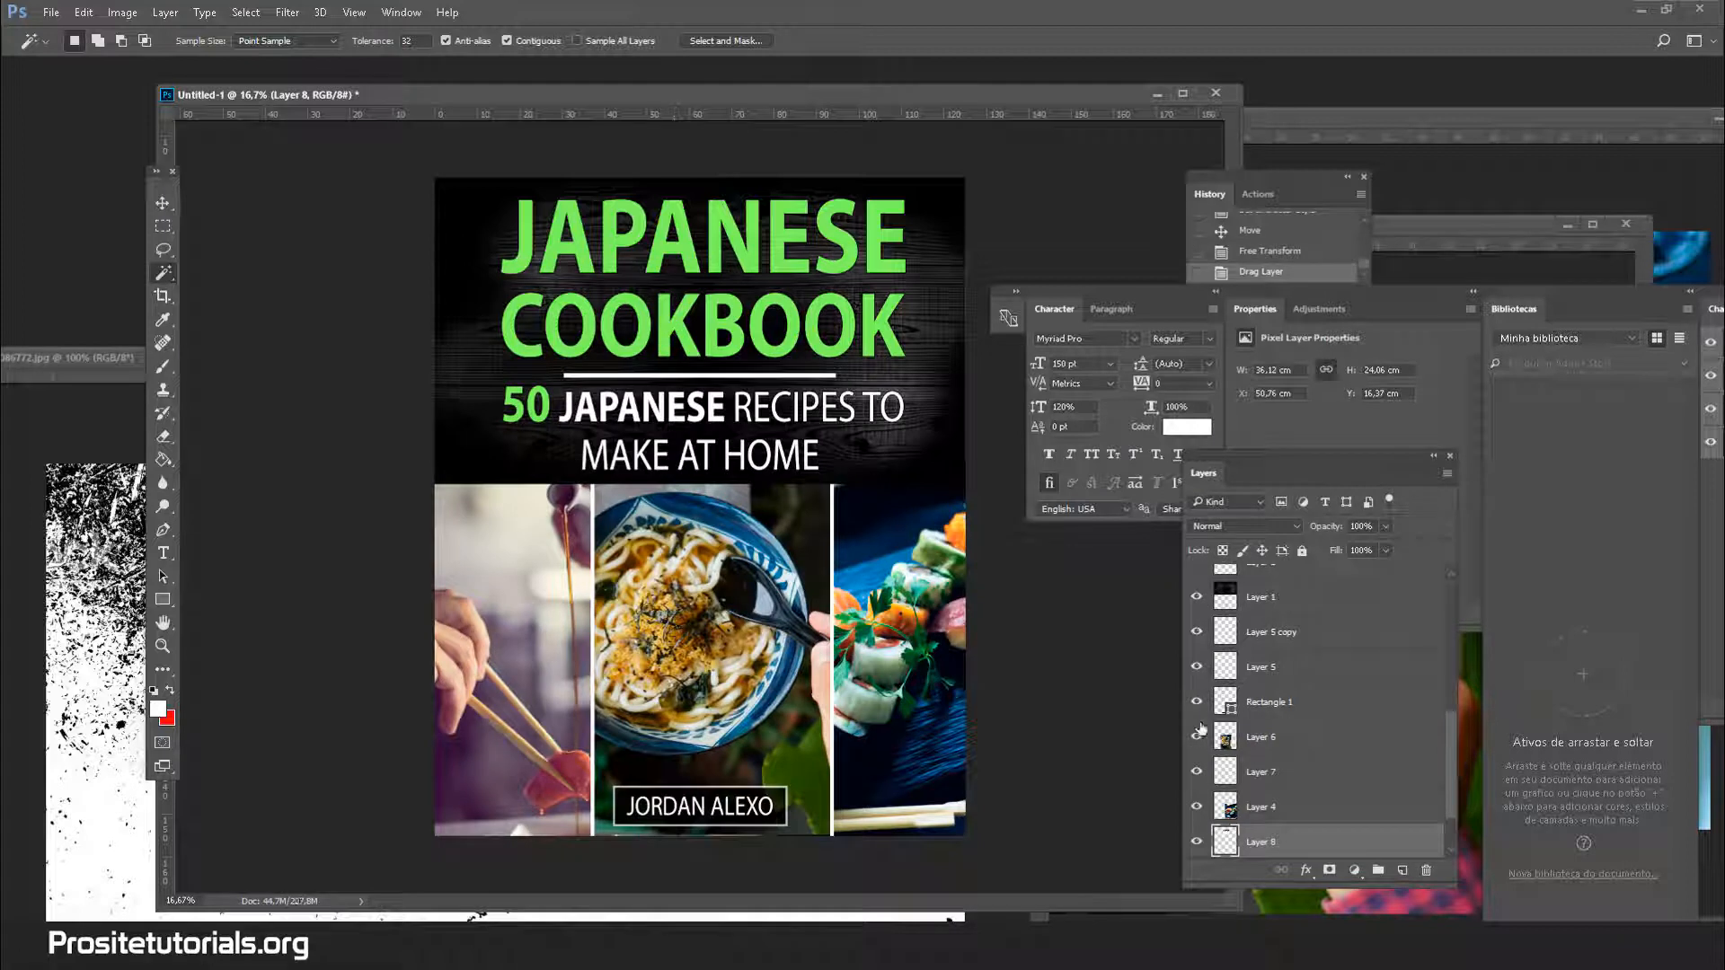
Raise Layer 8 above the subtitle and title text layers
{"action": "left_click_drag", "start_coordinate": [1271, 842], "coordinate": [1274, 633]}
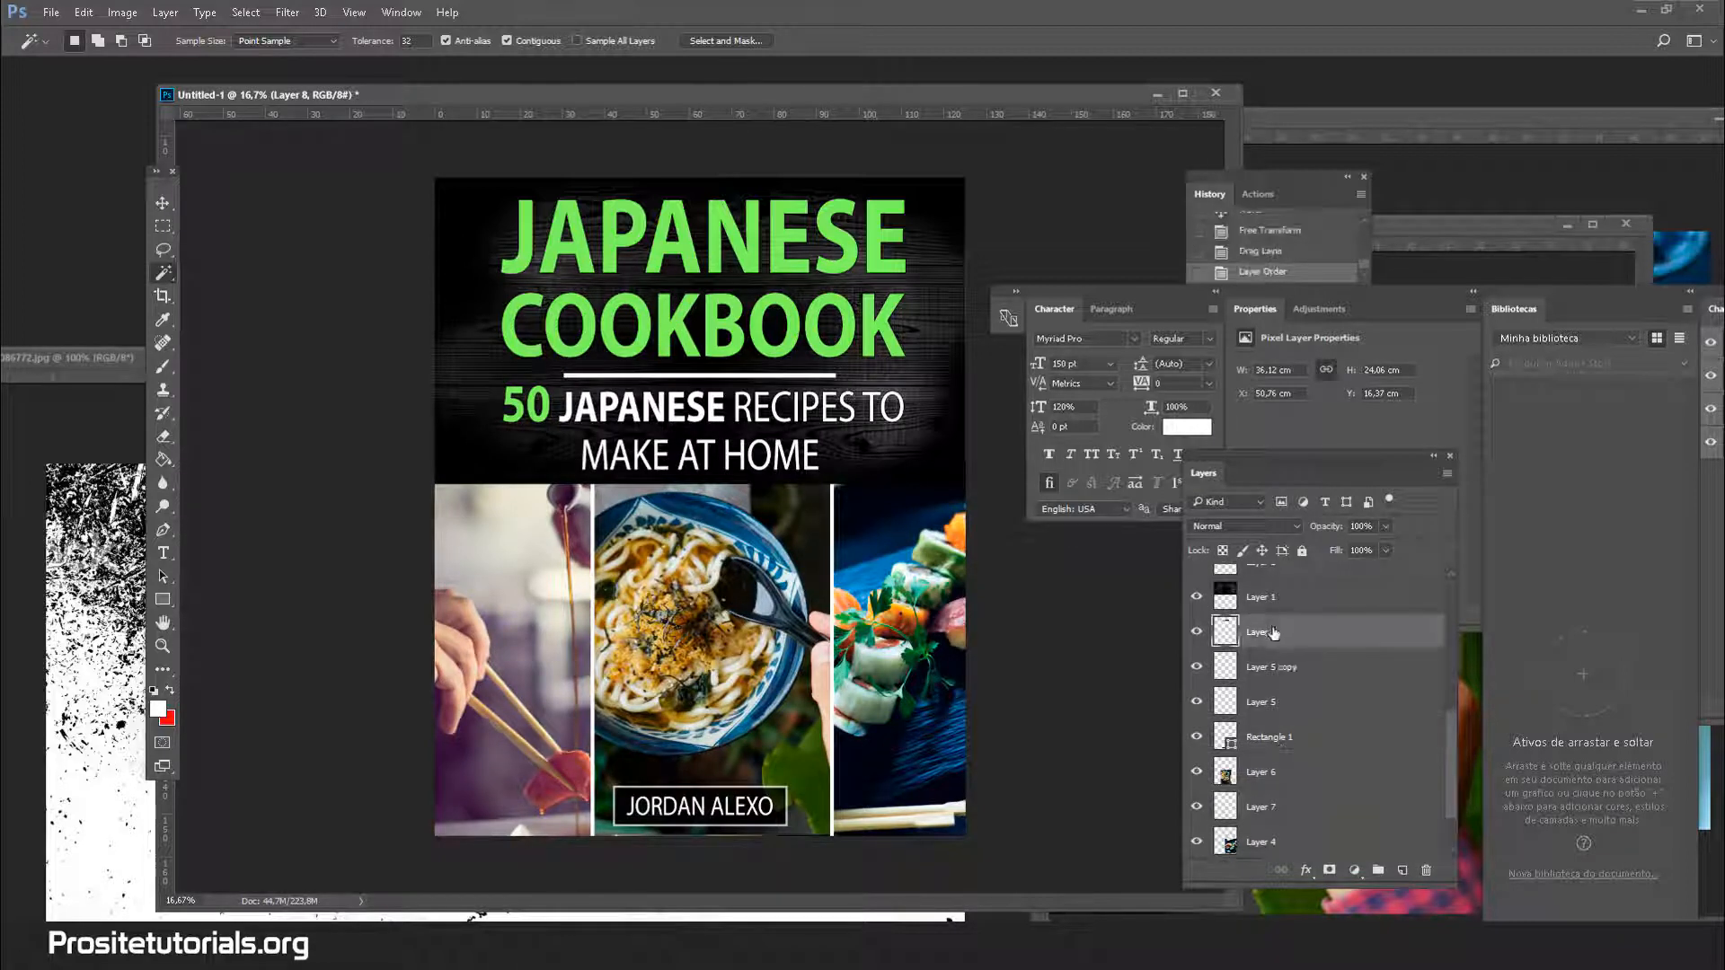
{"action": "scroll", "coordinate": [1274, 634], "scroll_direction": "up", "scroll_amount": 5}
{"action": "left_click_drag", "start_coordinate": [1287, 836], "coordinate": [1299, 626]}
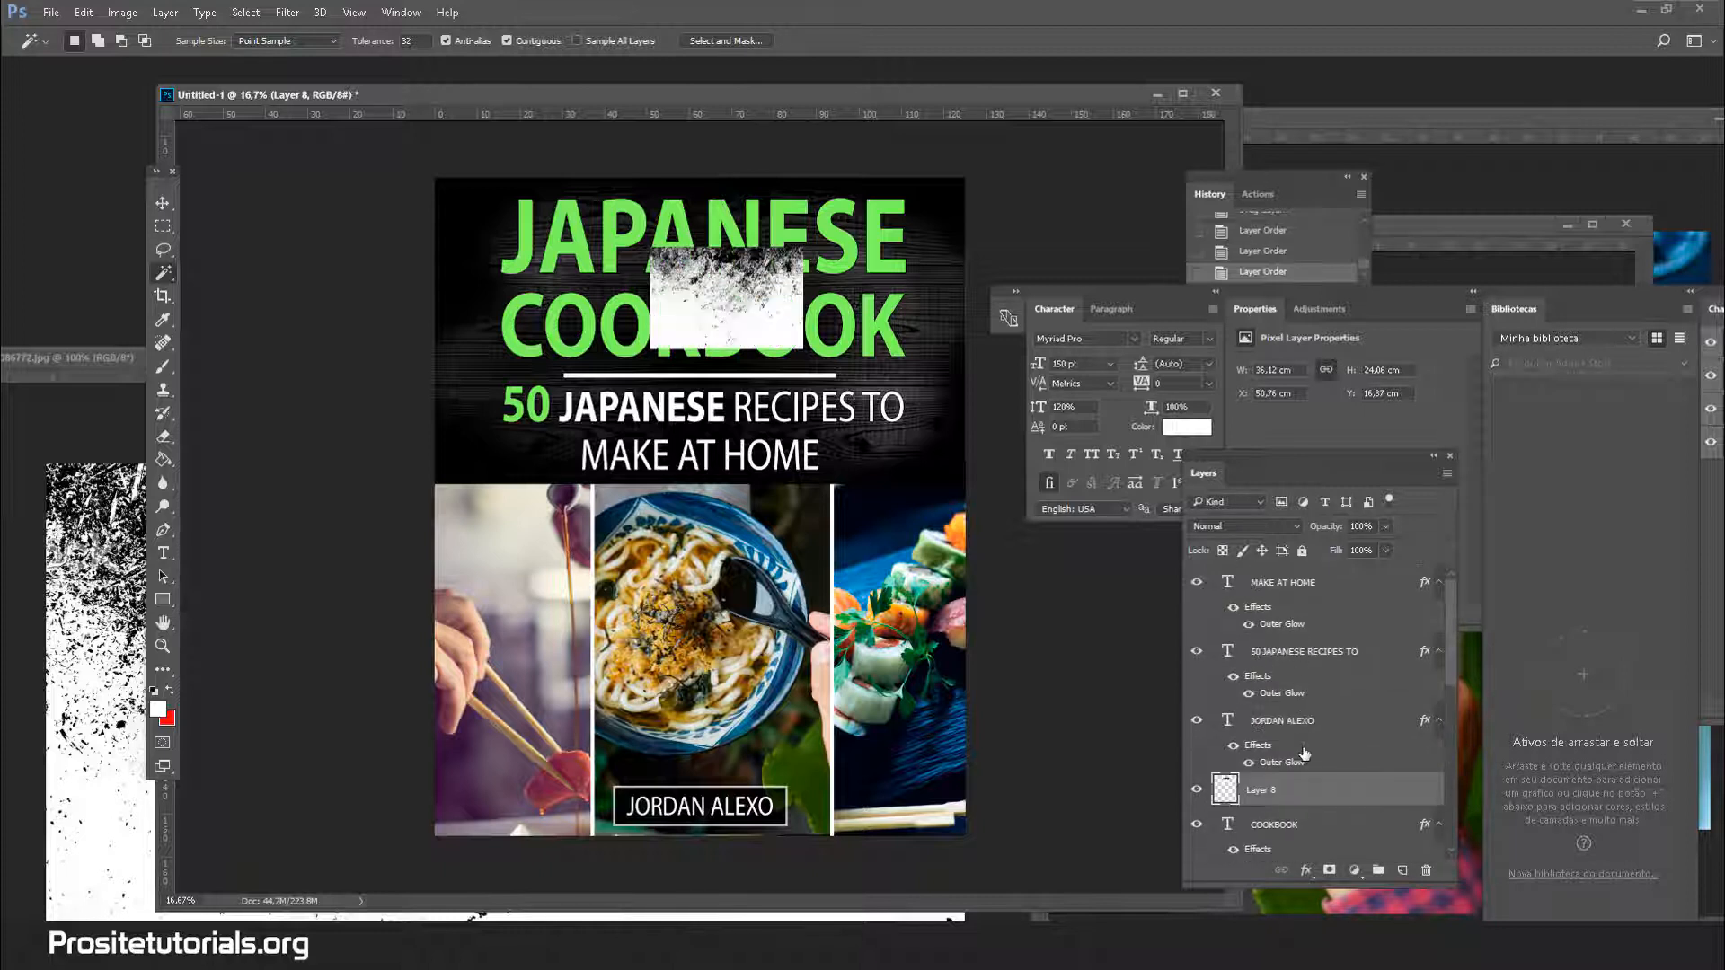
{"action": "left_click_drag", "start_coordinate": [1302, 747], "coordinate": [1299, 639]}
{"action": "scroll", "coordinate": [1300, 645], "scroll_direction": "down", "scroll_amount": 2}
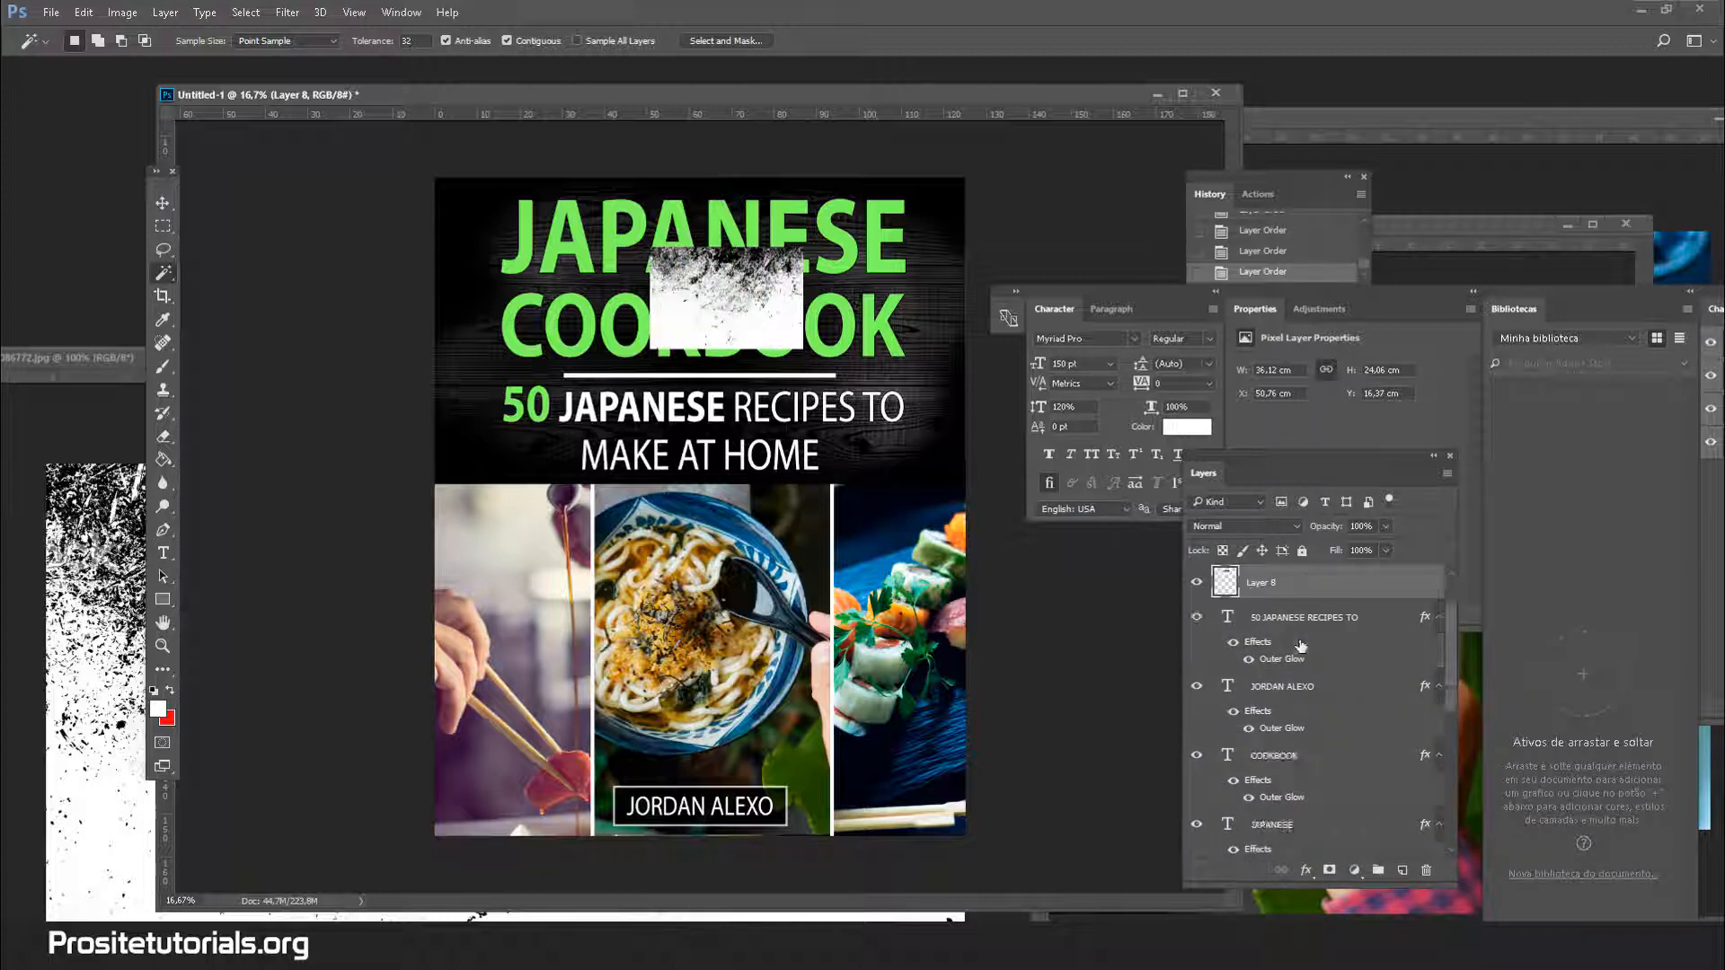
Scale the texture to about 206% (74.75 × 49.78 cm) and place it over the title
{"action": "left_click", "coordinate": [1269, 820]}
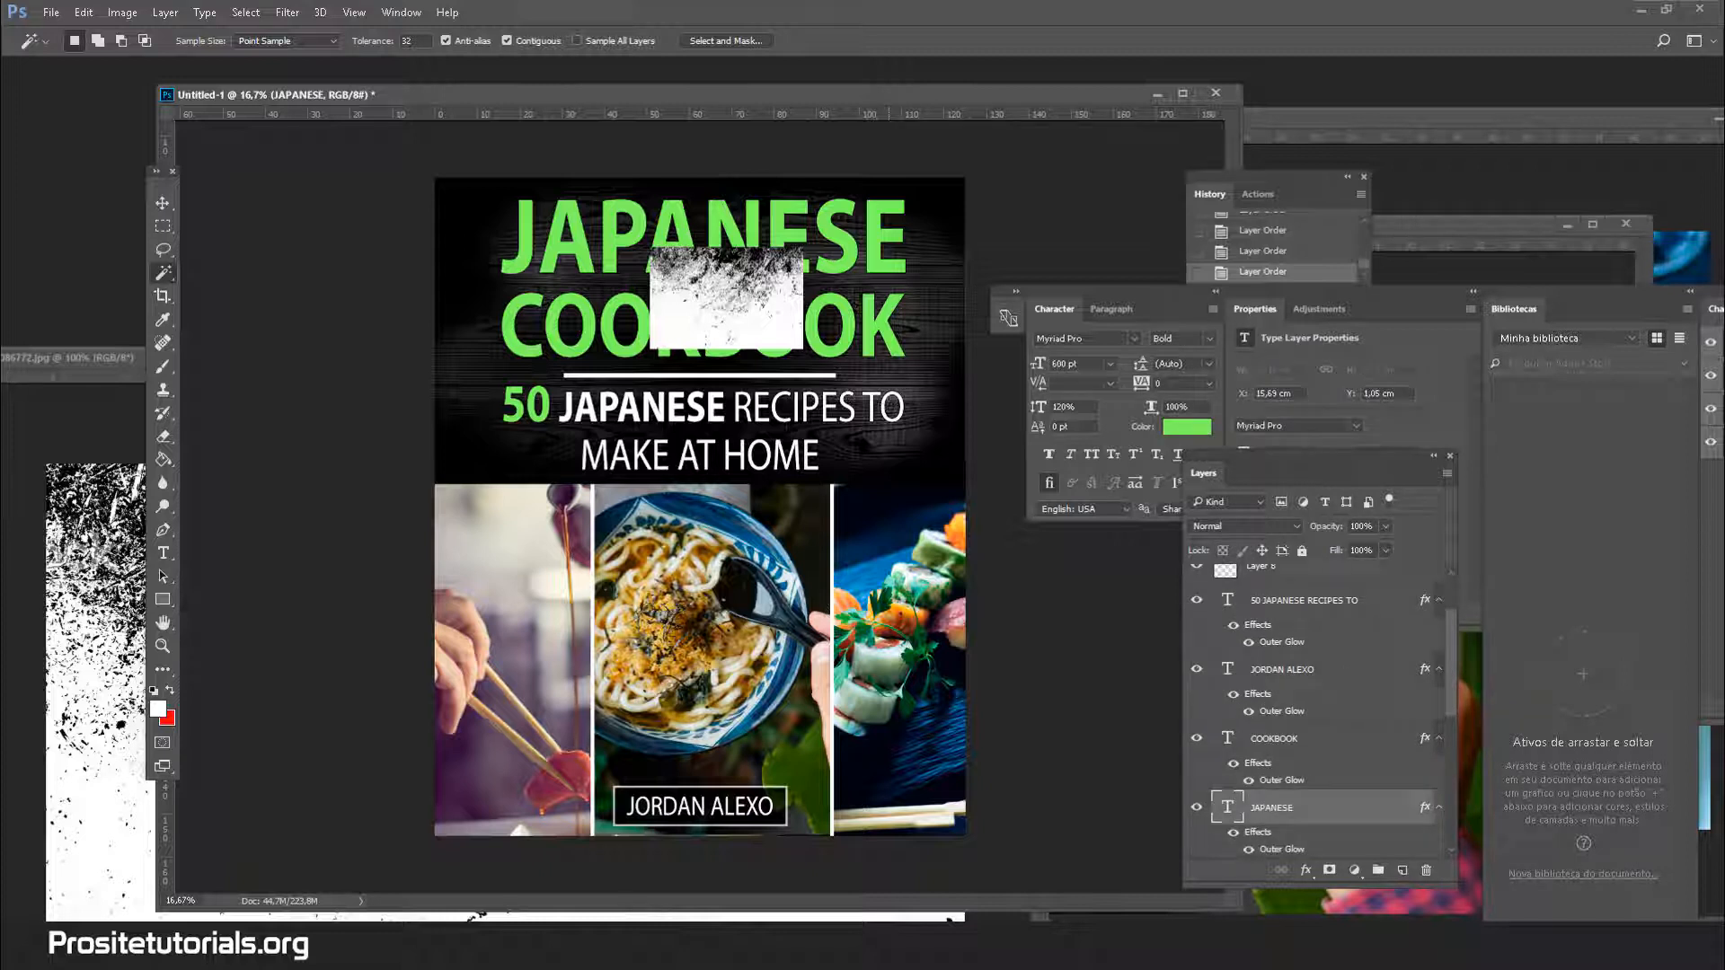
{"action": "left_click", "coordinate": [163, 203]}
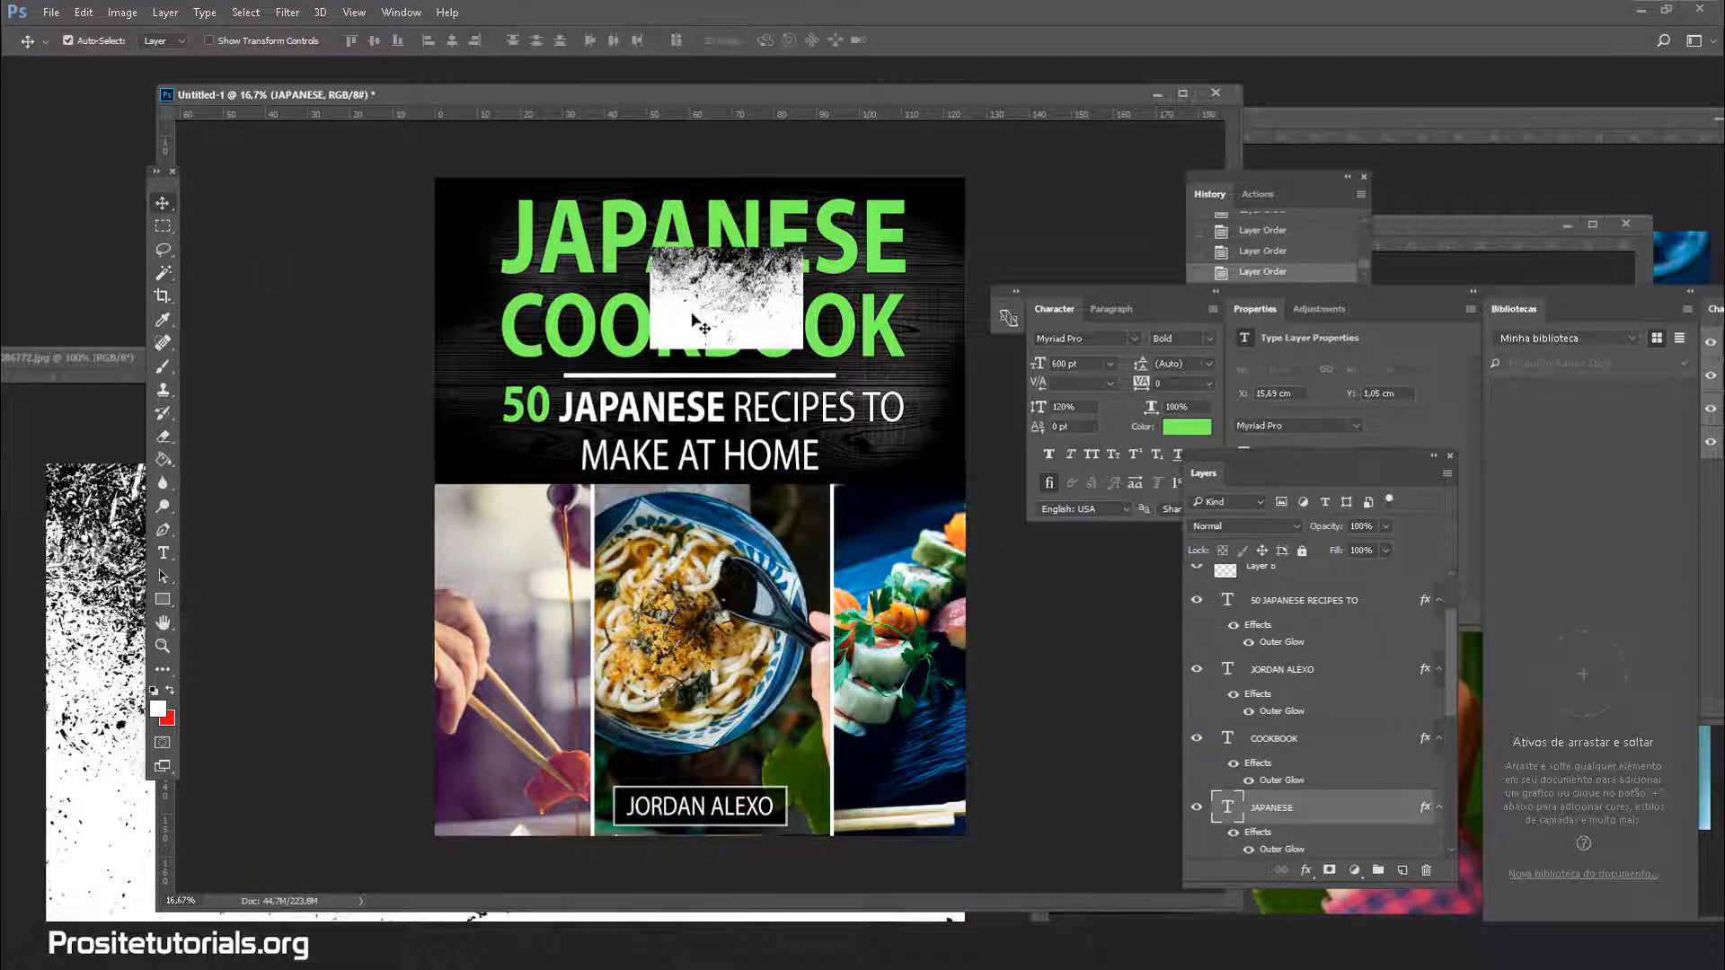
{"action": "left_click_drag", "start_coordinate": [691, 319], "coordinate": [653, 375]}
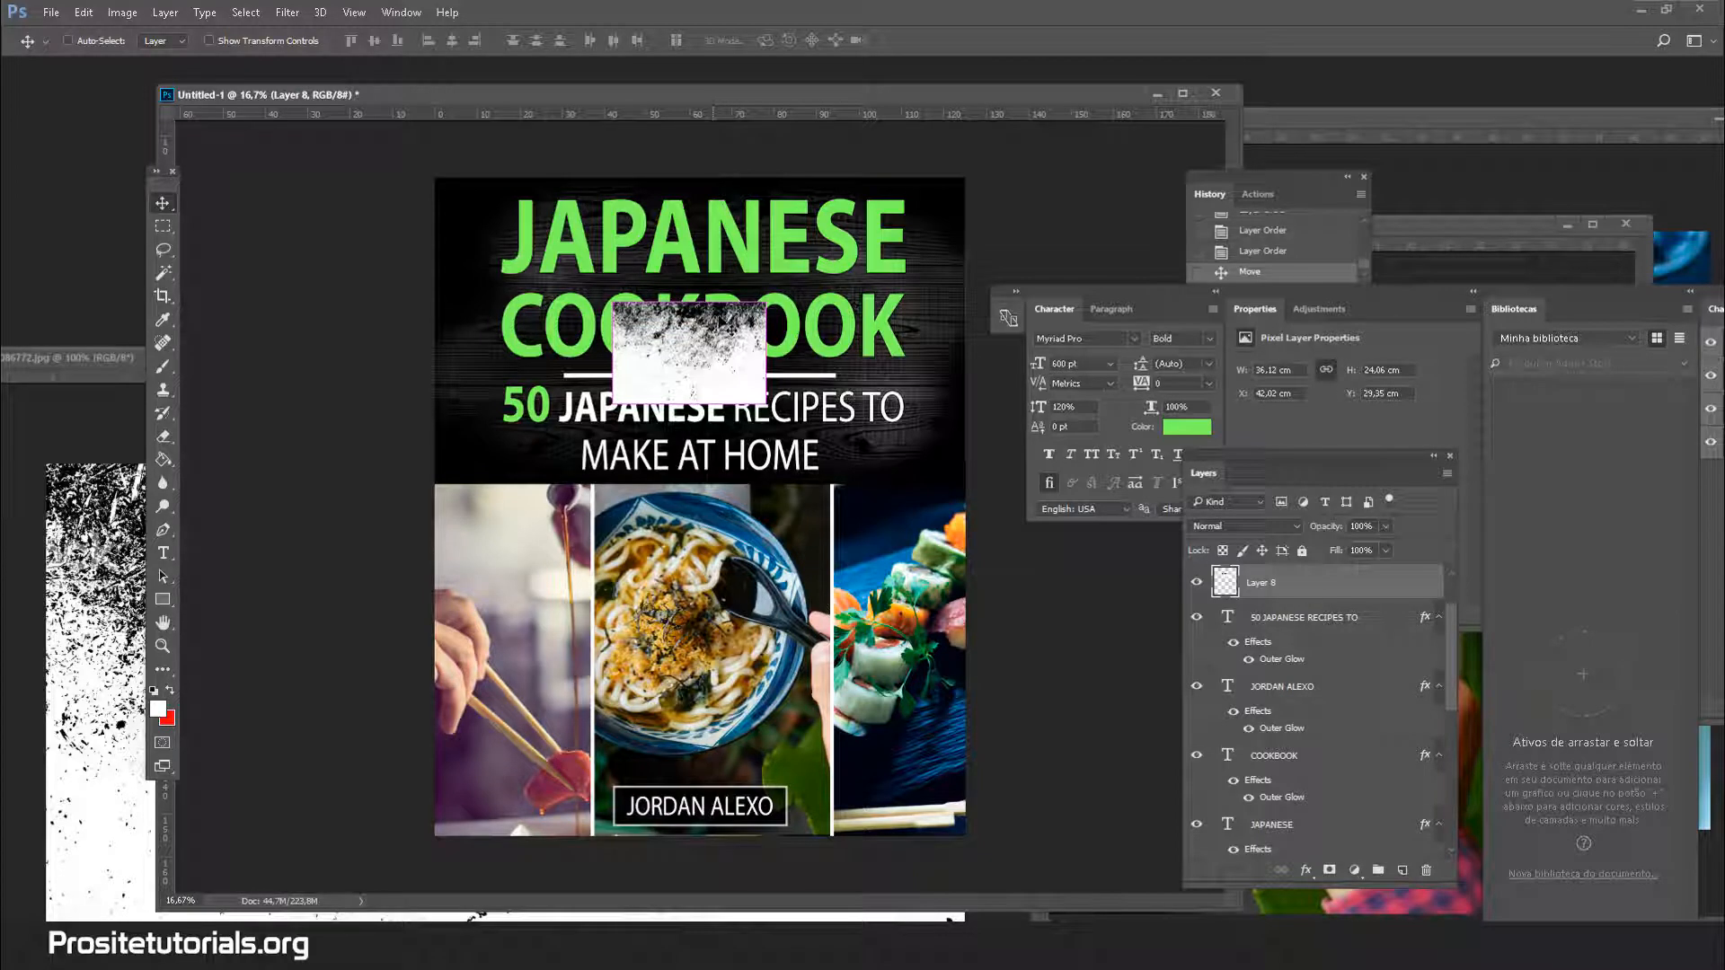
{"action": "key", "text": "ctrl+t"}
{"action": "left_click_drag", "start_coordinate": [770, 302], "coordinate": [931, 192]}
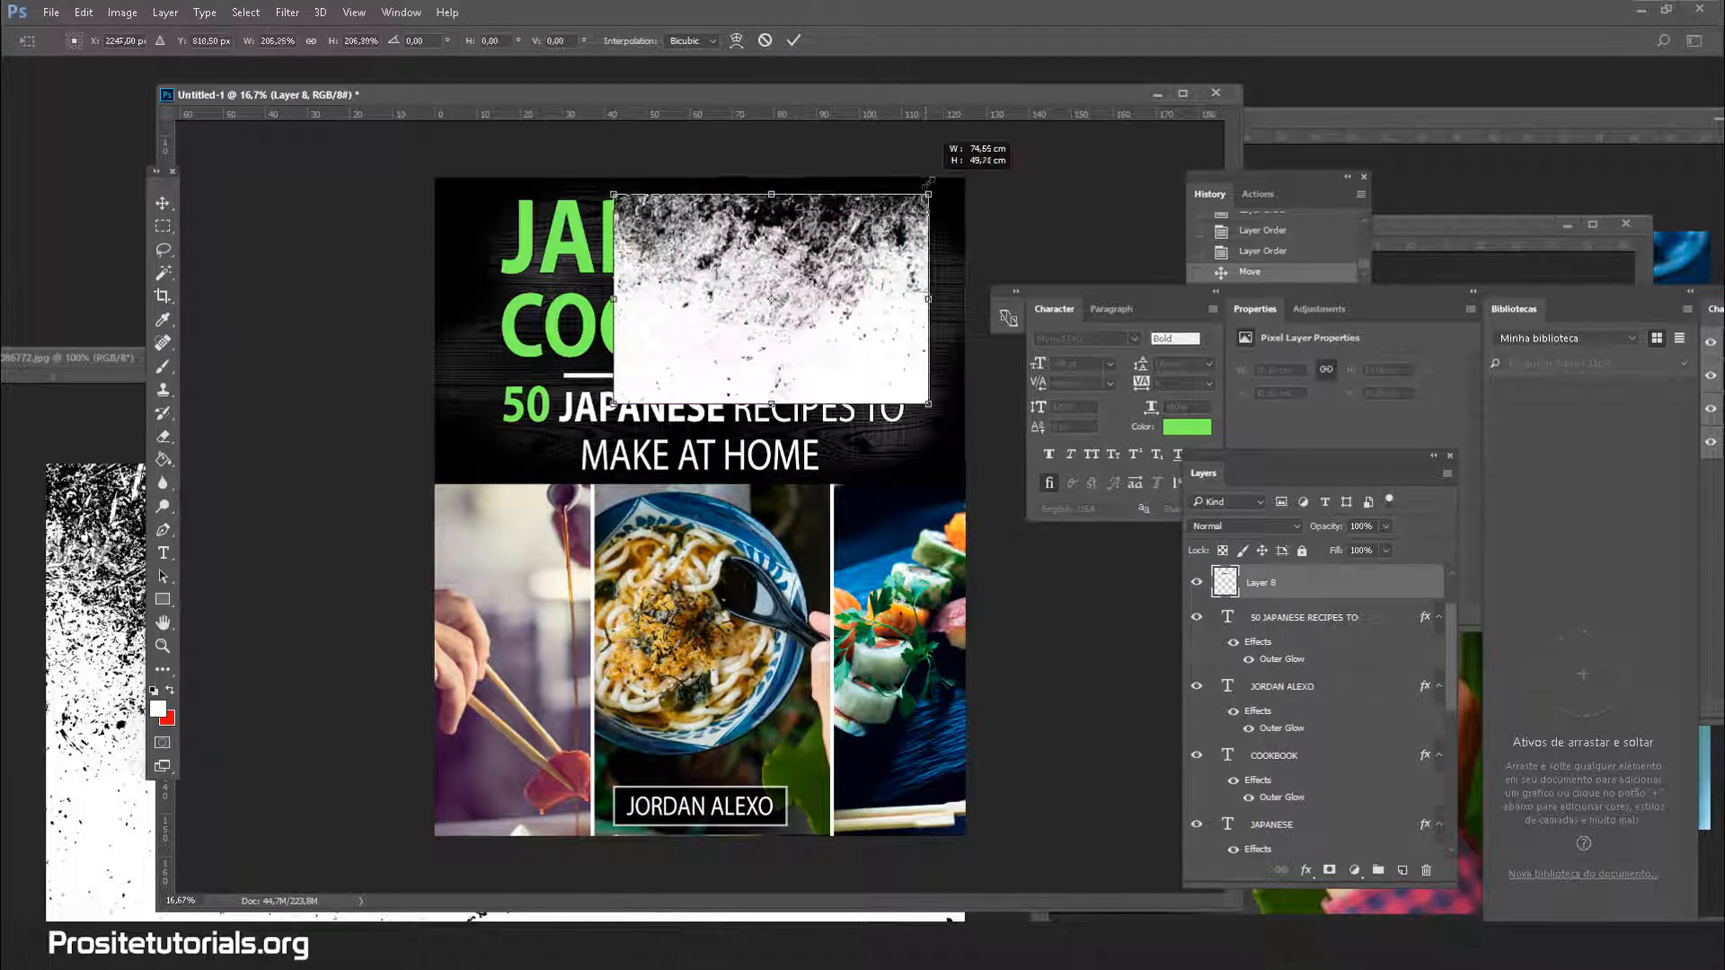
{"action": "left_click_drag", "start_coordinate": [737, 266], "coordinate": [685, 262]}
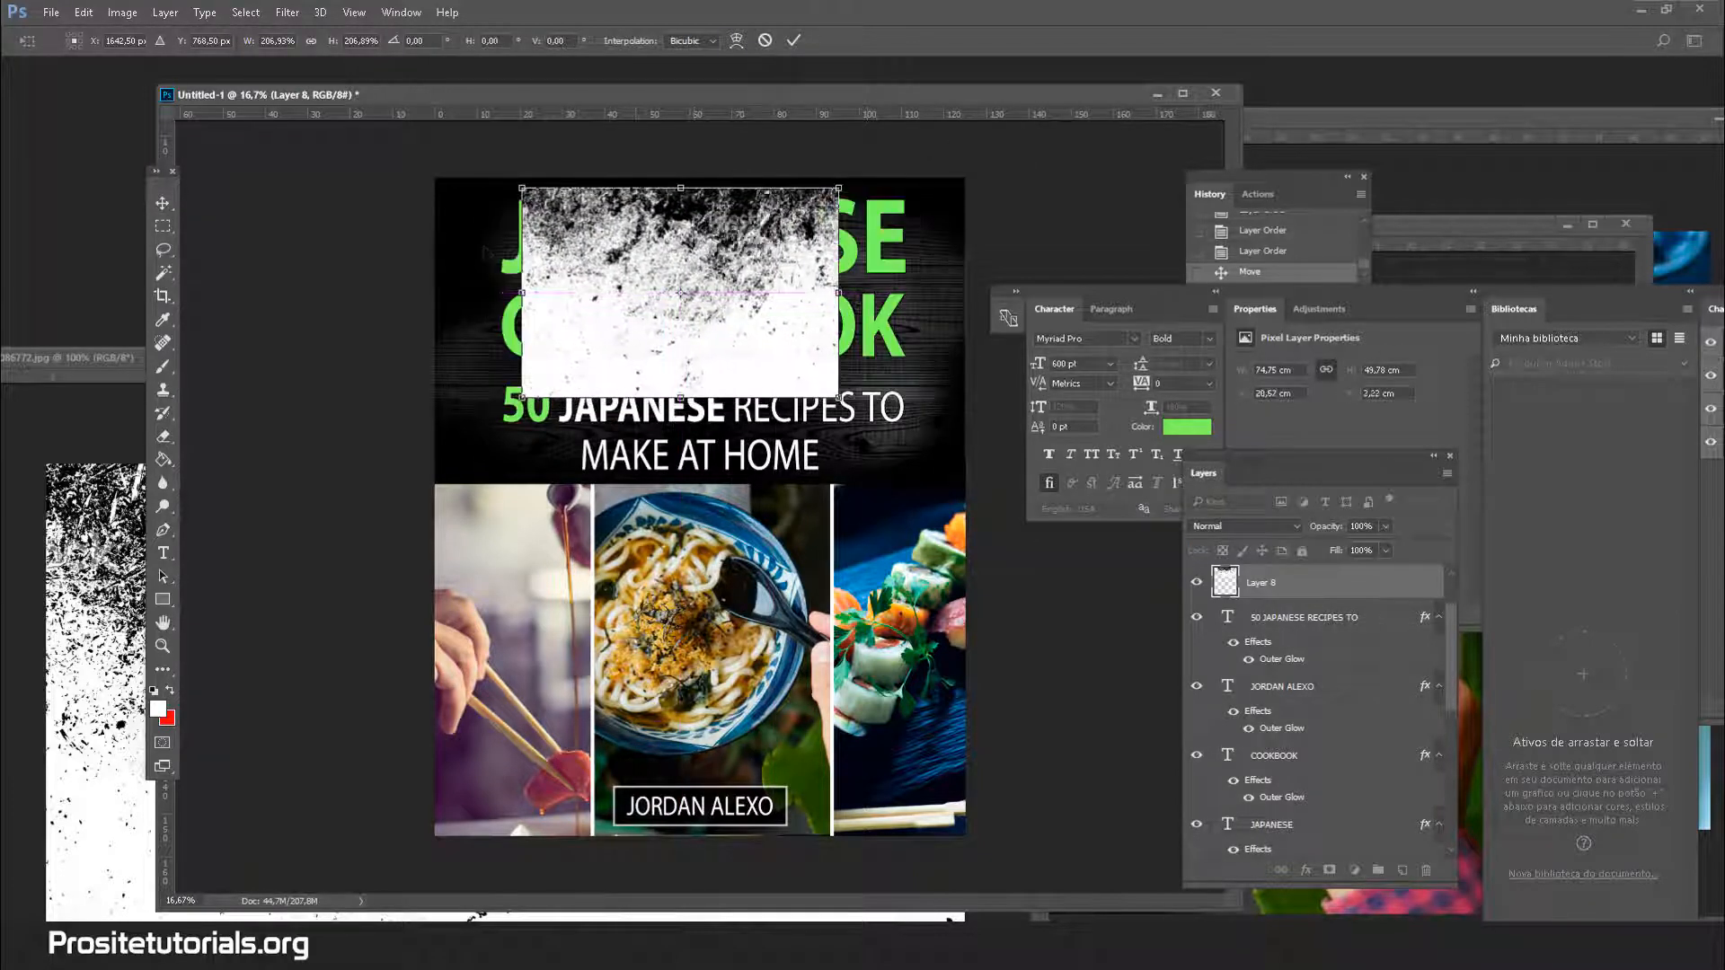
{"action": "left_click", "coordinate": [163, 272]}
{"action": "left_click", "coordinate": [812, 358]}
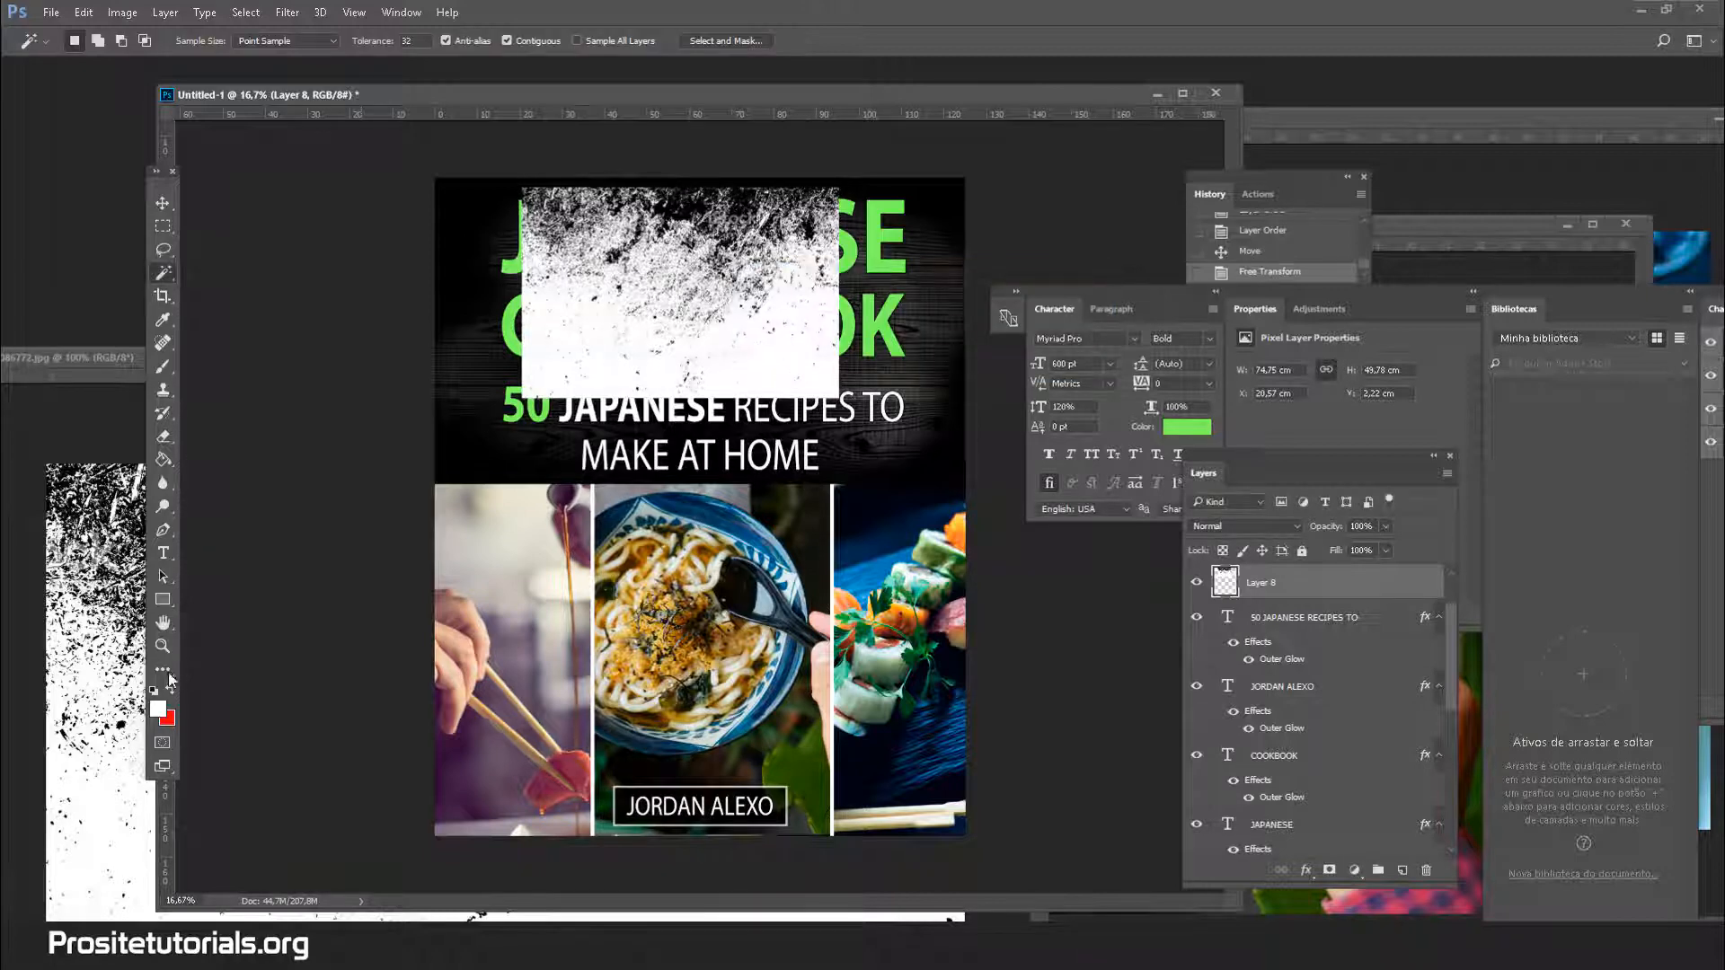
Zoom in on the texture around the JAPANESE COOKBOOK title
{"action": "left_click", "coordinate": [162, 645]}
{"action": "left_click", "coordinate": [645, 193]}
{"action": "left_click", "coordinate": [647, 190]}
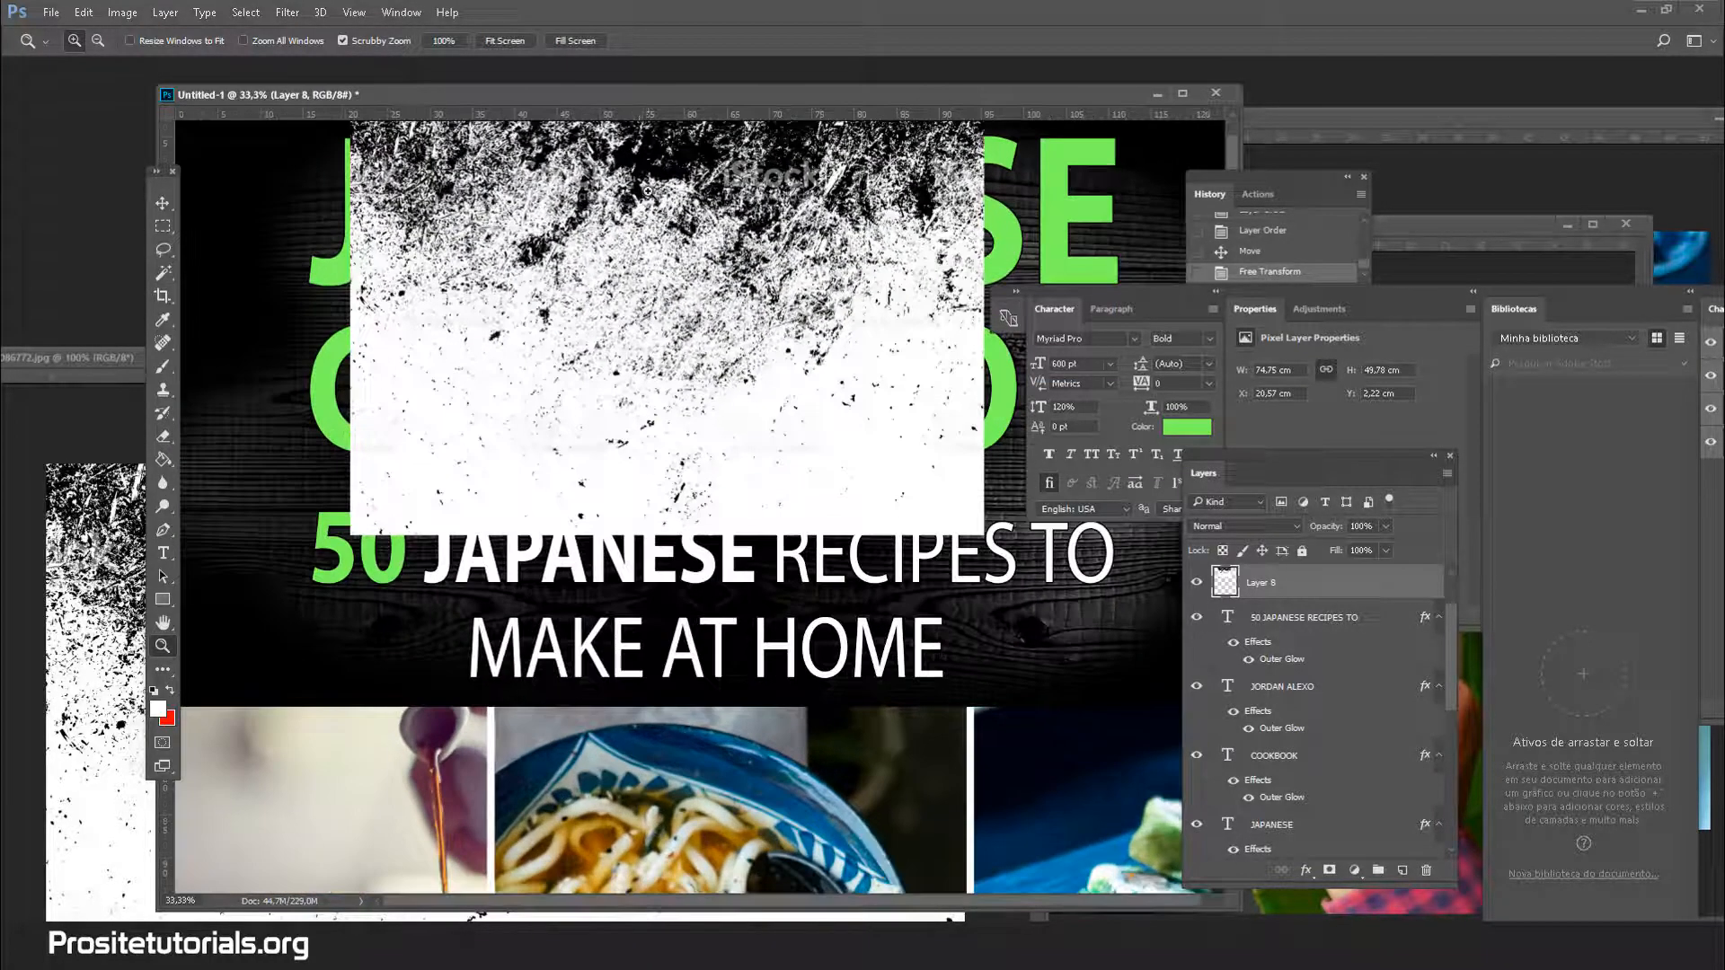
{"action": "scroll", "coordinate": [648, 198], "scroll_direction": "up", "scroll_amount": 1}
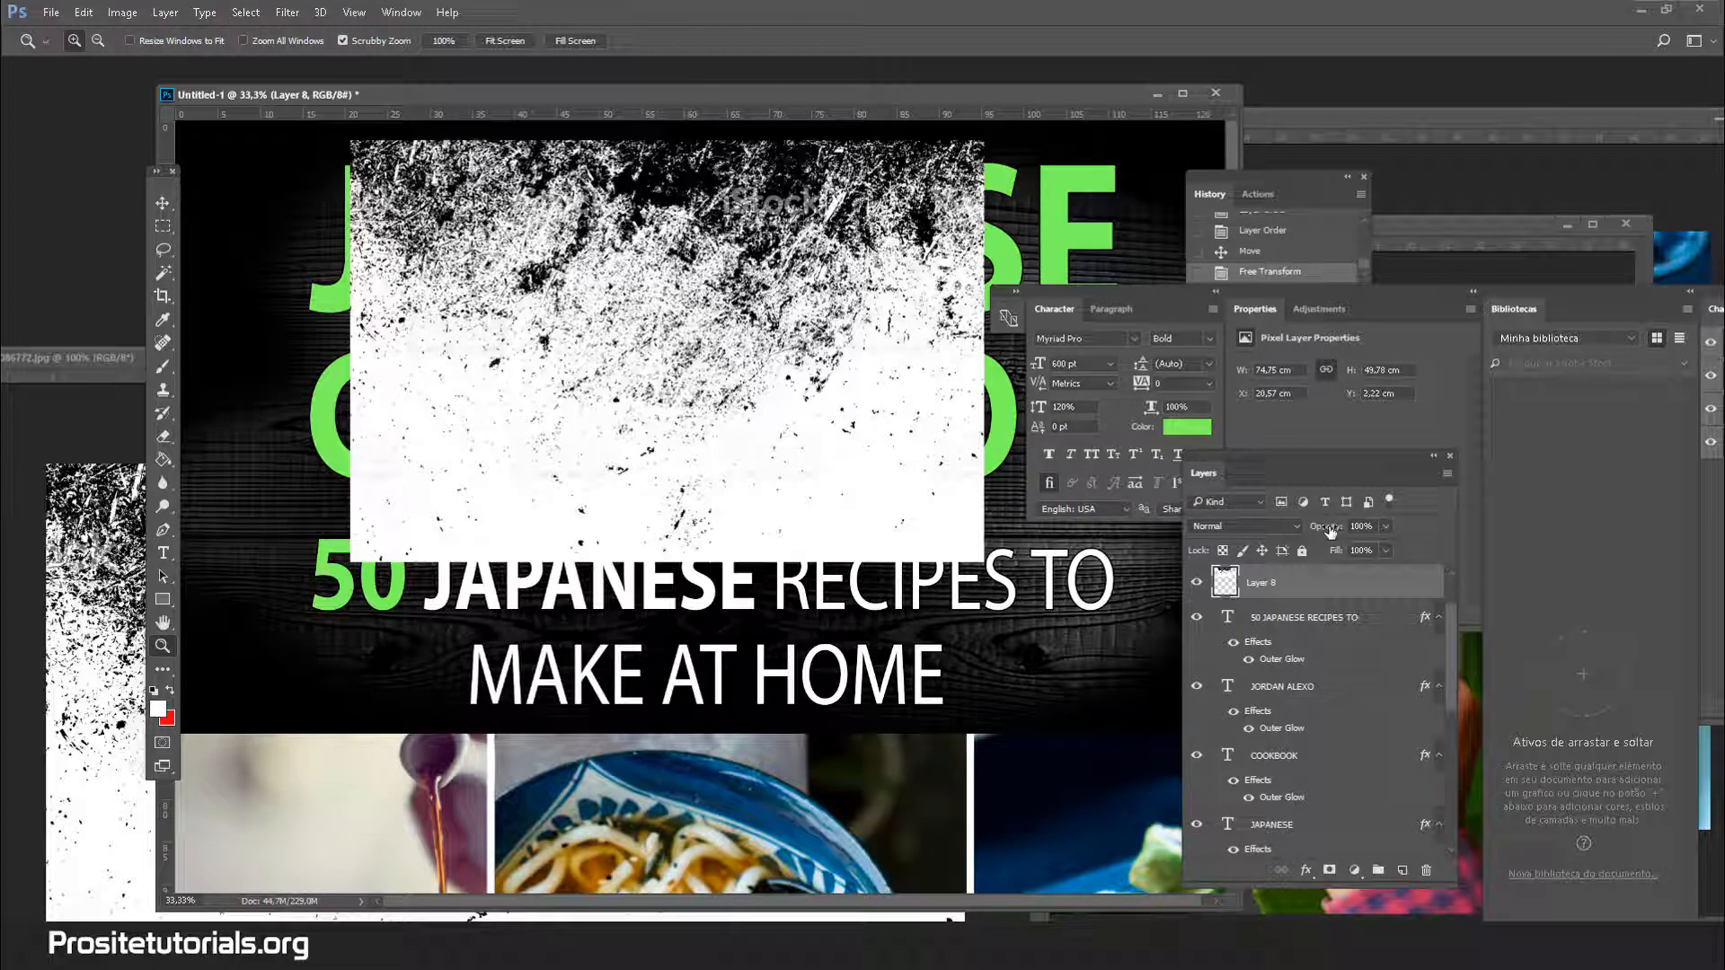
{"action": "scroll", "coordinate": [1354, 694], "scroll_direction": "down", "scroll_amount": 3}
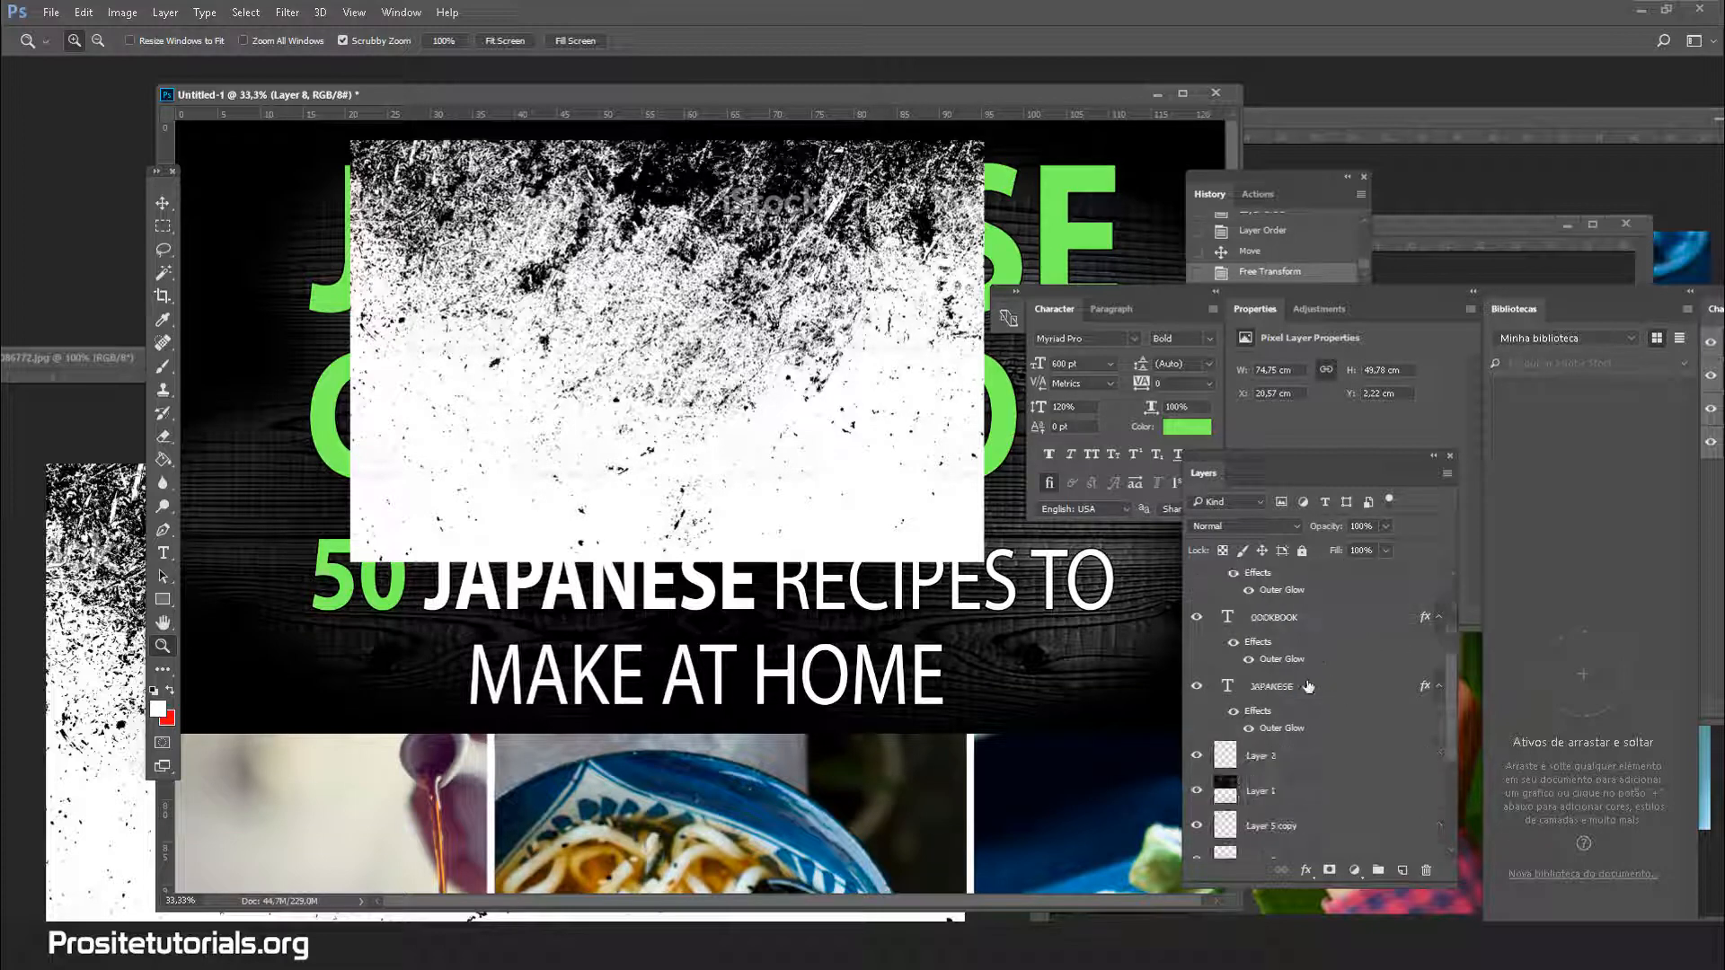
Duplicate the JAPANESE title layer as 'JAPANESE copy' and hide the original
{"action": "left_click", "coordinate": [1308, 687]}
{"action": "right_click", "coordinate": [1337, 700]}
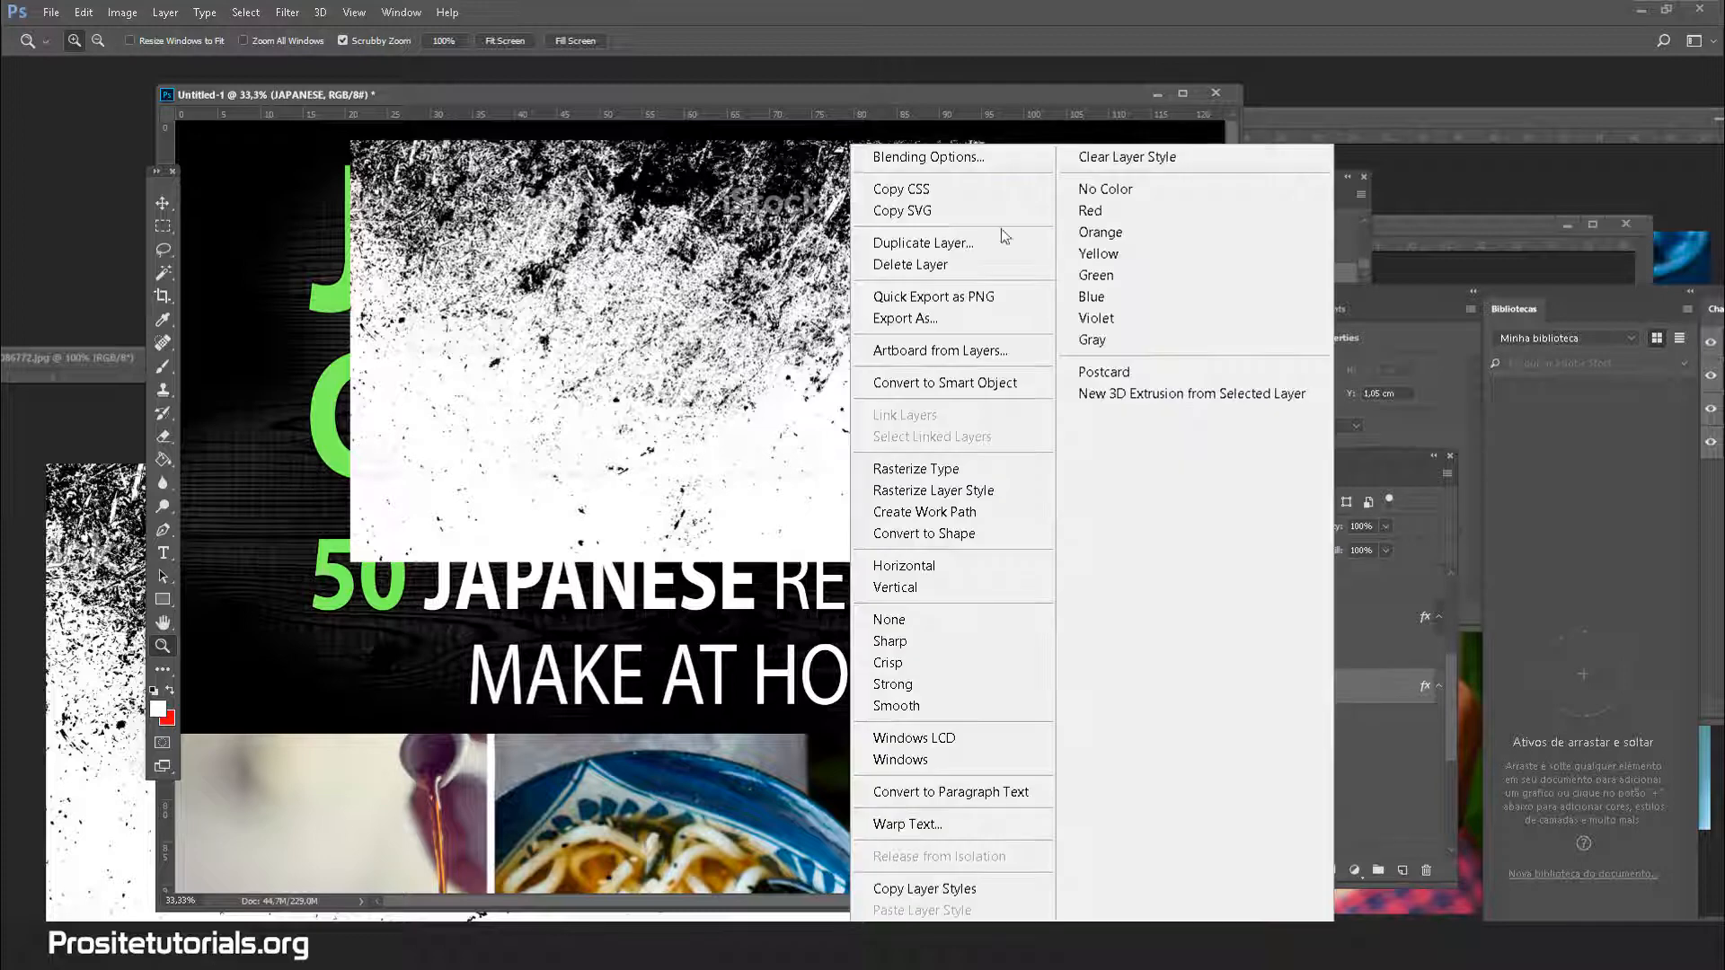
{"action": "left_click", "coordinate": [970, 236]}
{"action": "left_click", "coordinate": [1010, 290]}
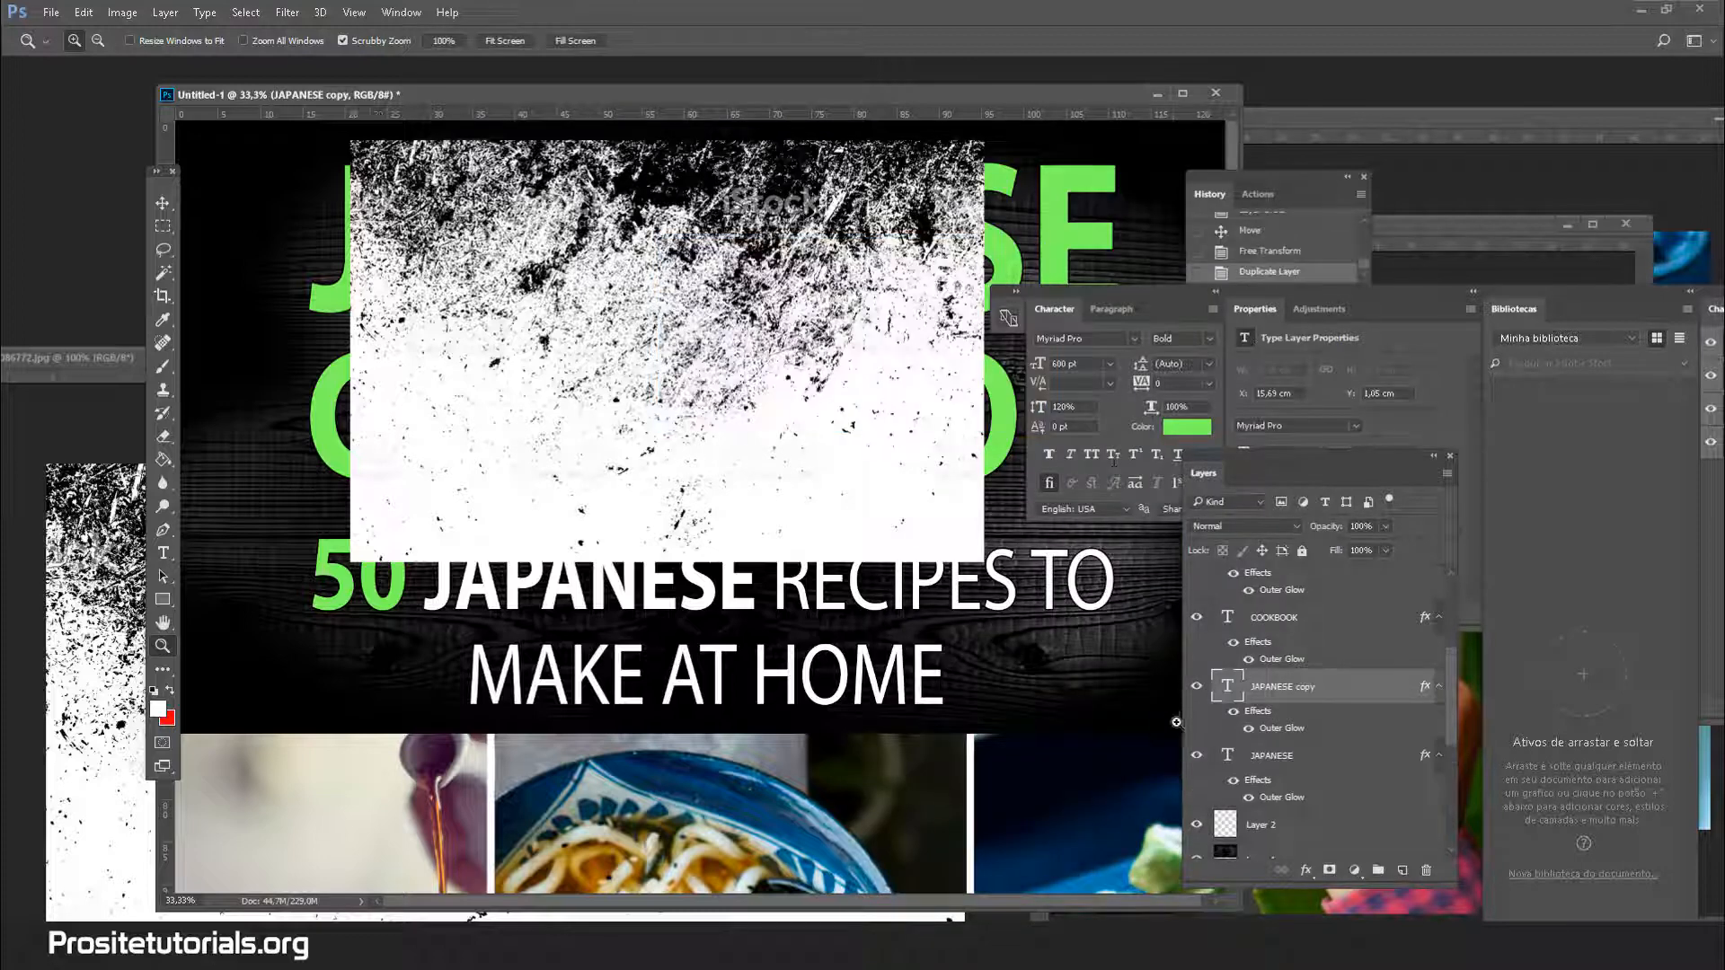
{"action": "left_click", "coordinate": [1196, 756]}
{"action": "left_click", "coordinate": [1334, 771]}
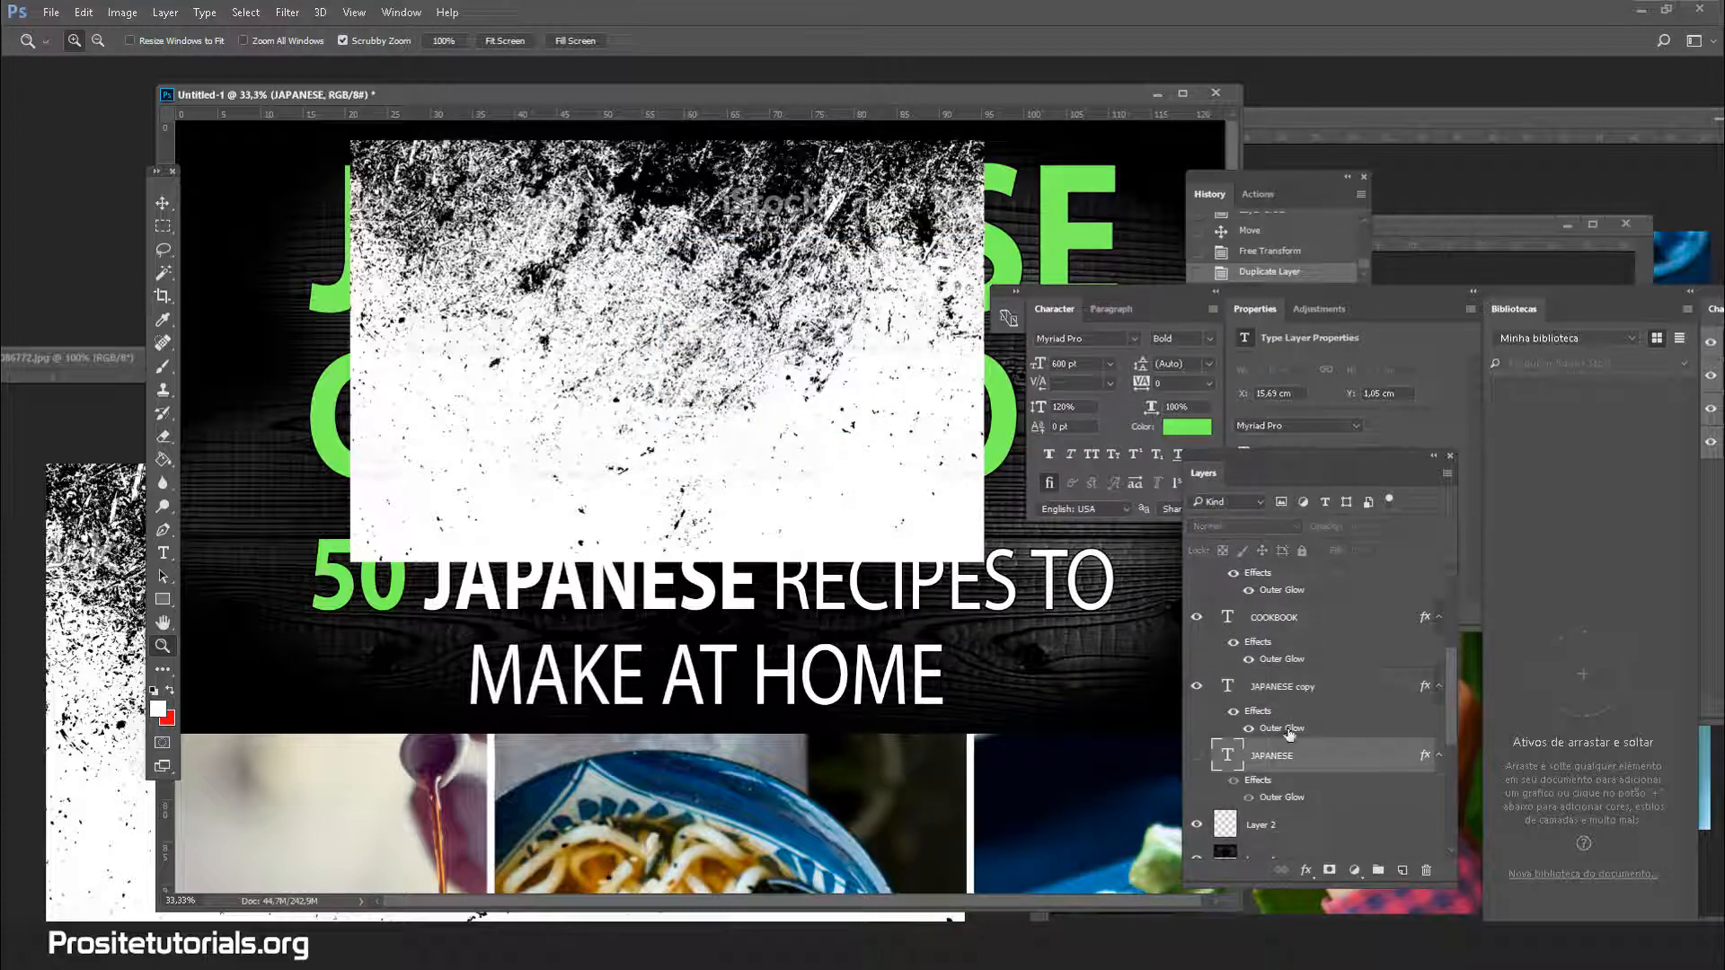
Rasterize the JAPANESE copy text, comparing against the original before leaving it hidden
{"action": "left_click", "coordinate": [1396, 691]}
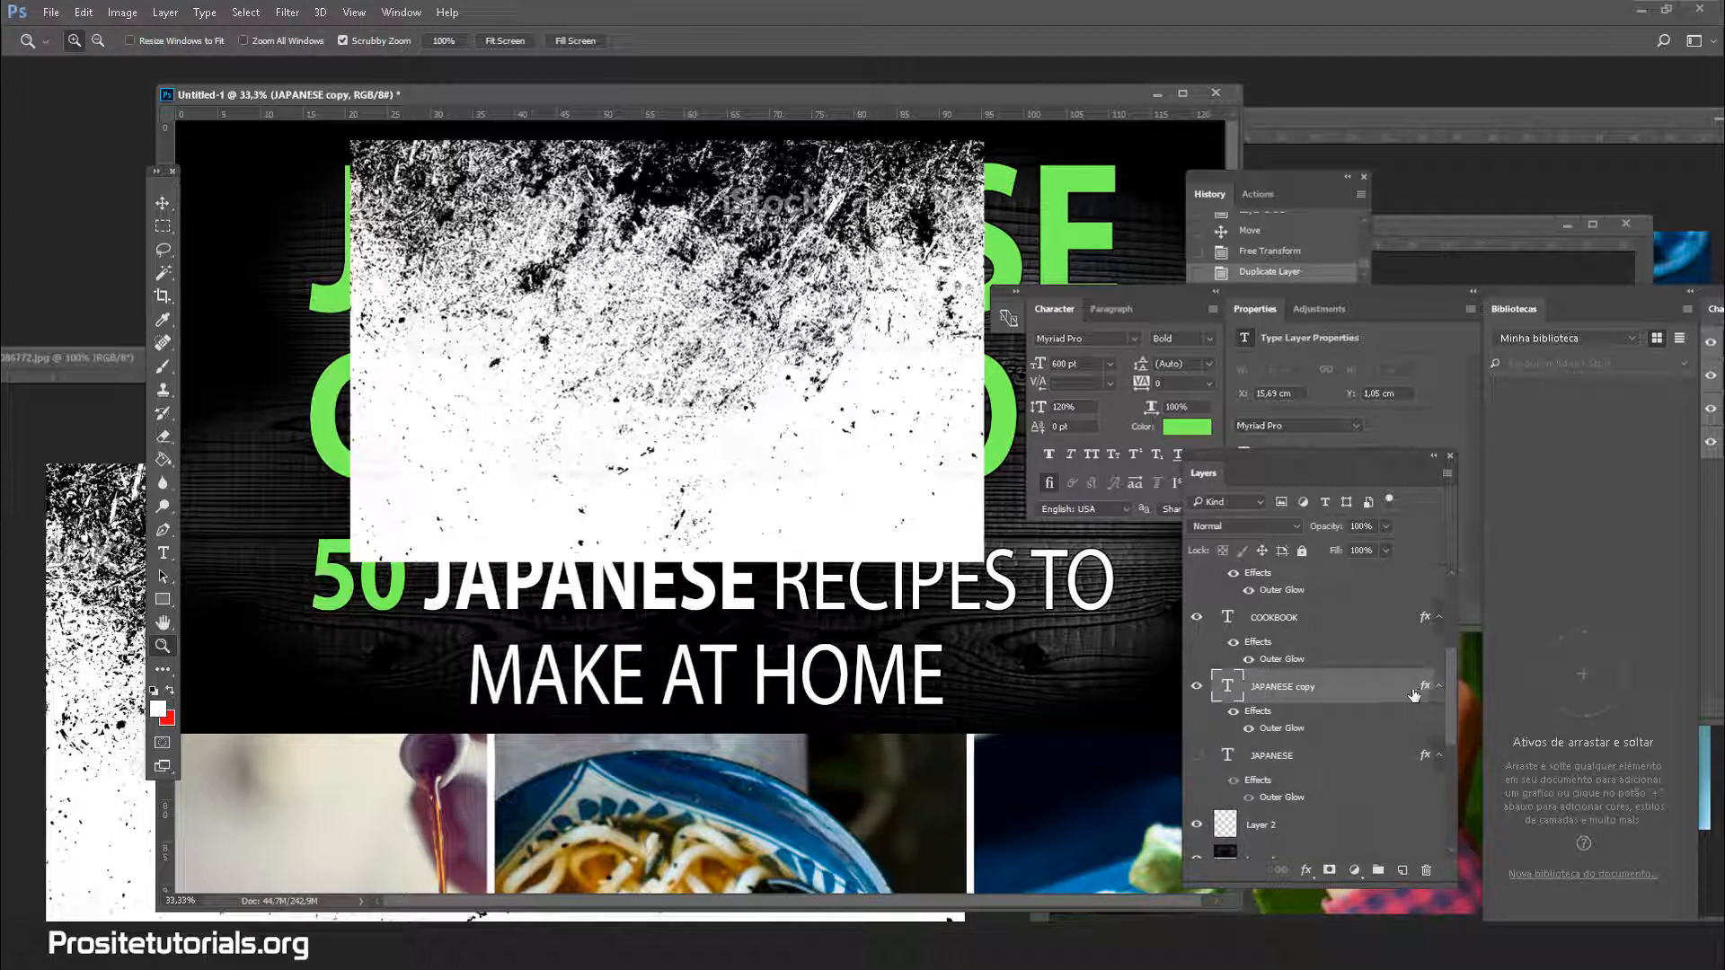
{"action": "right_click", "coordinate": [1407, 694]}
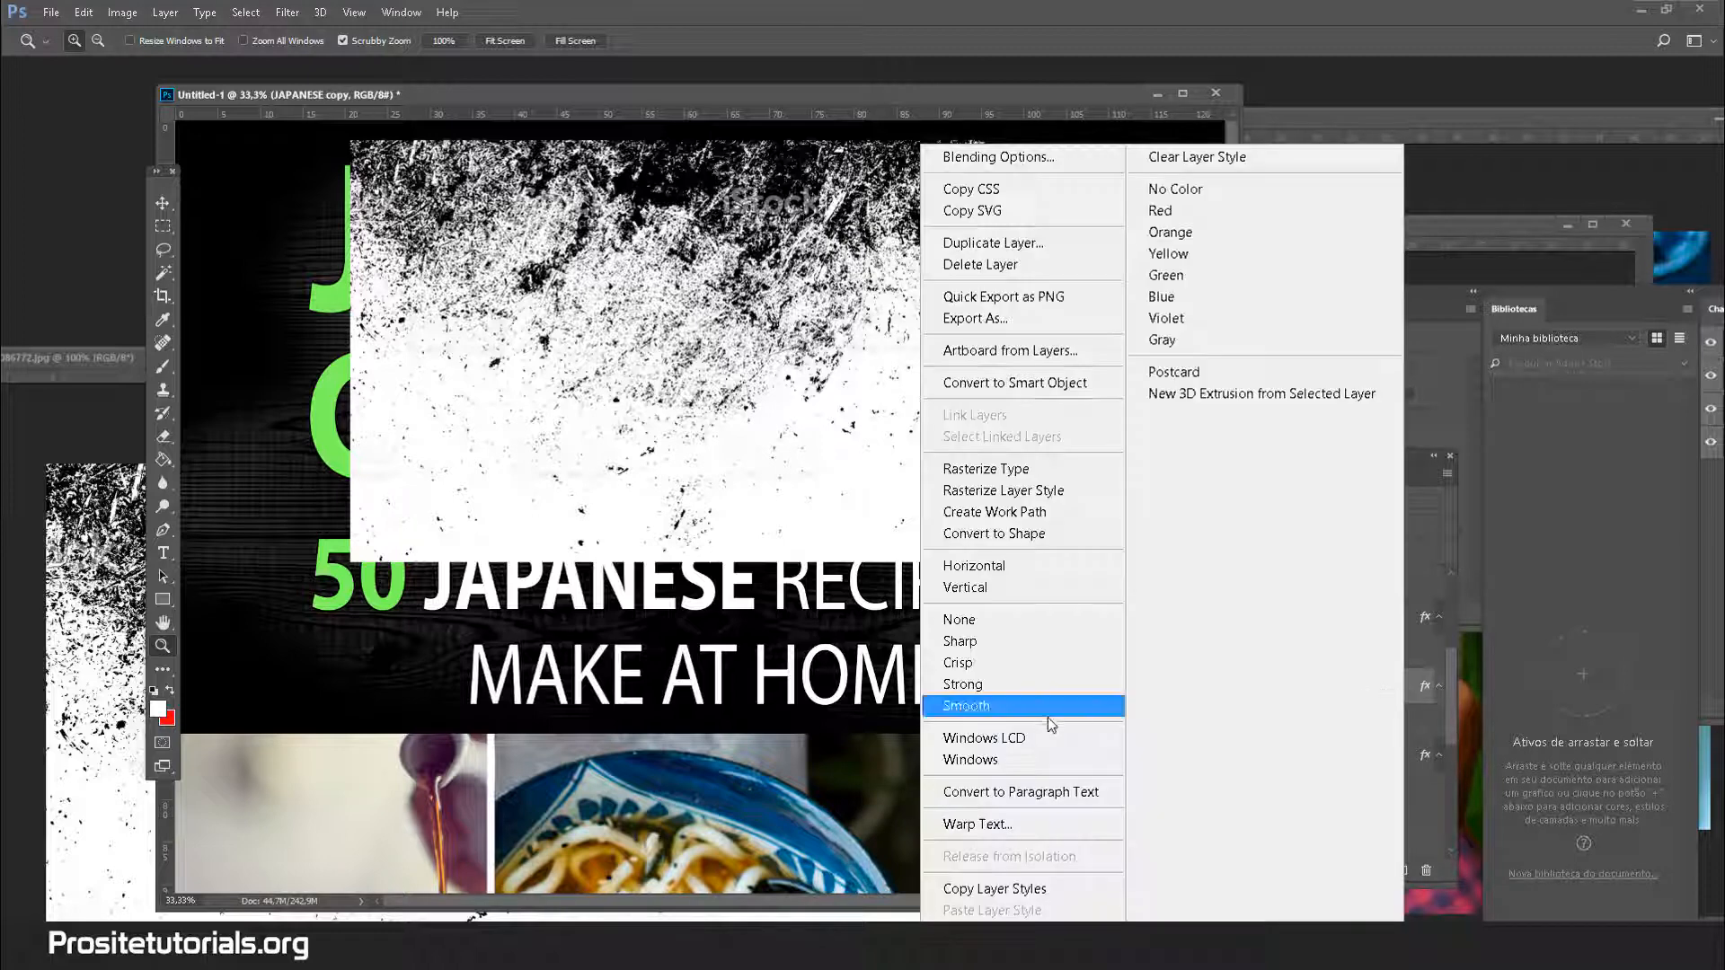
{"action": "left_click", "coordinate": [1048, 471]}
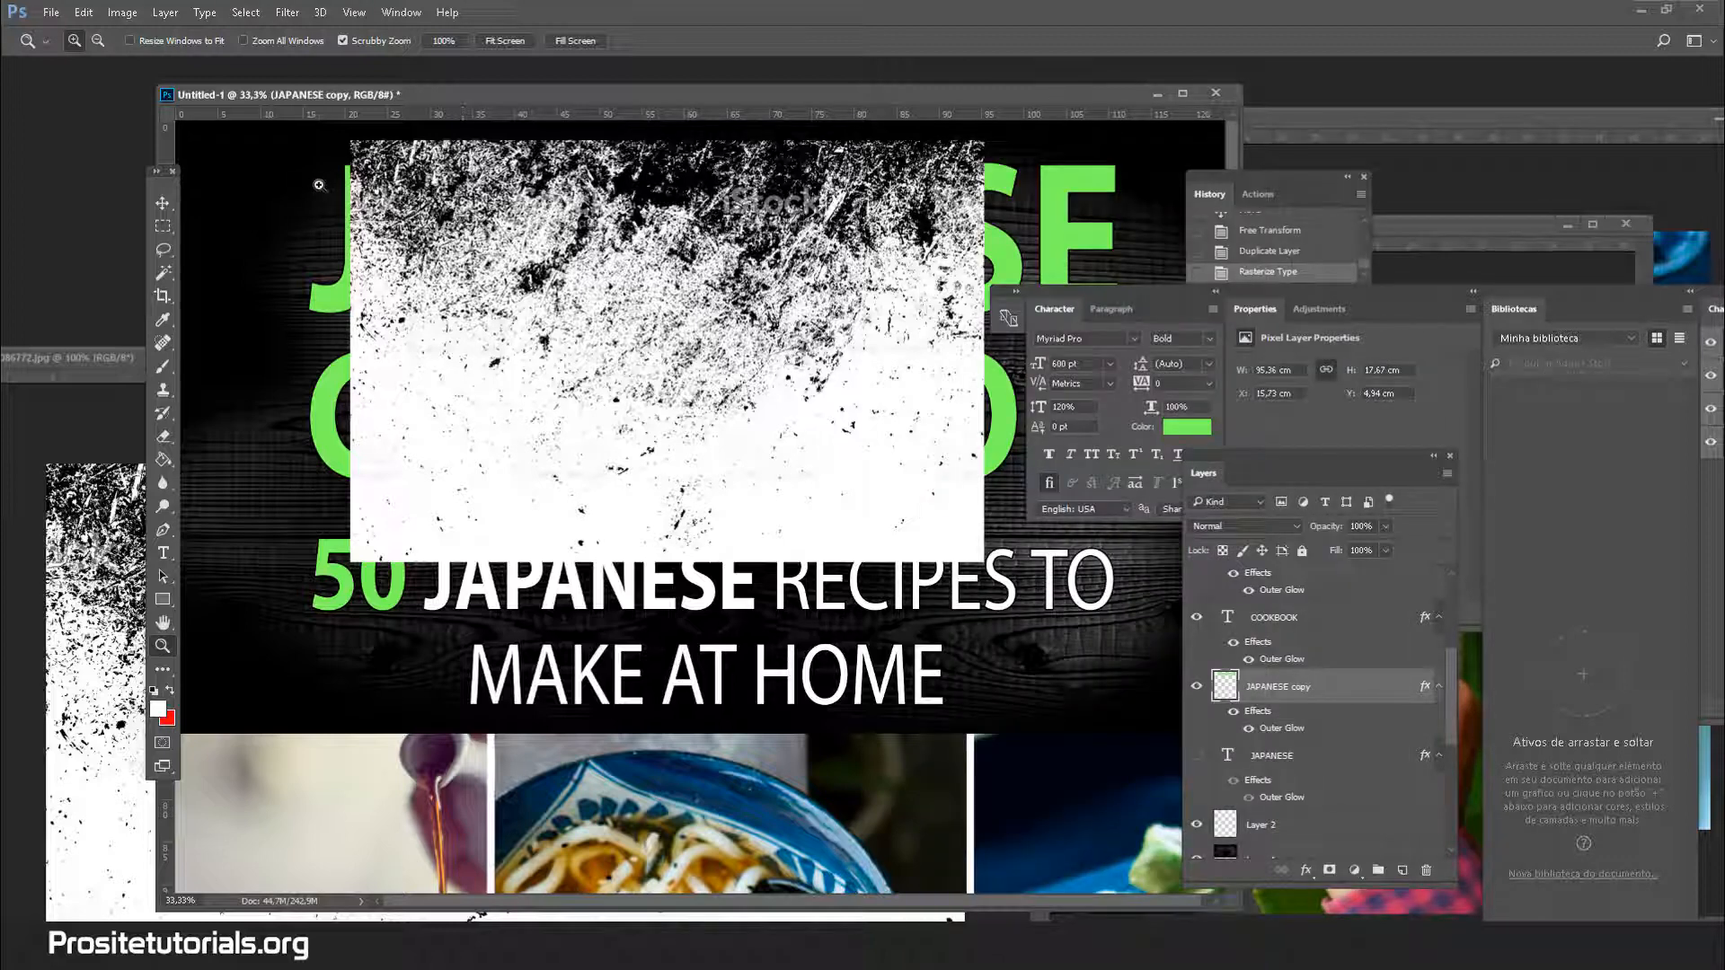
{"action": "scroll", "coordinate": [1253, 768], "scroll_direction": "down", "scroll_amount": 1}
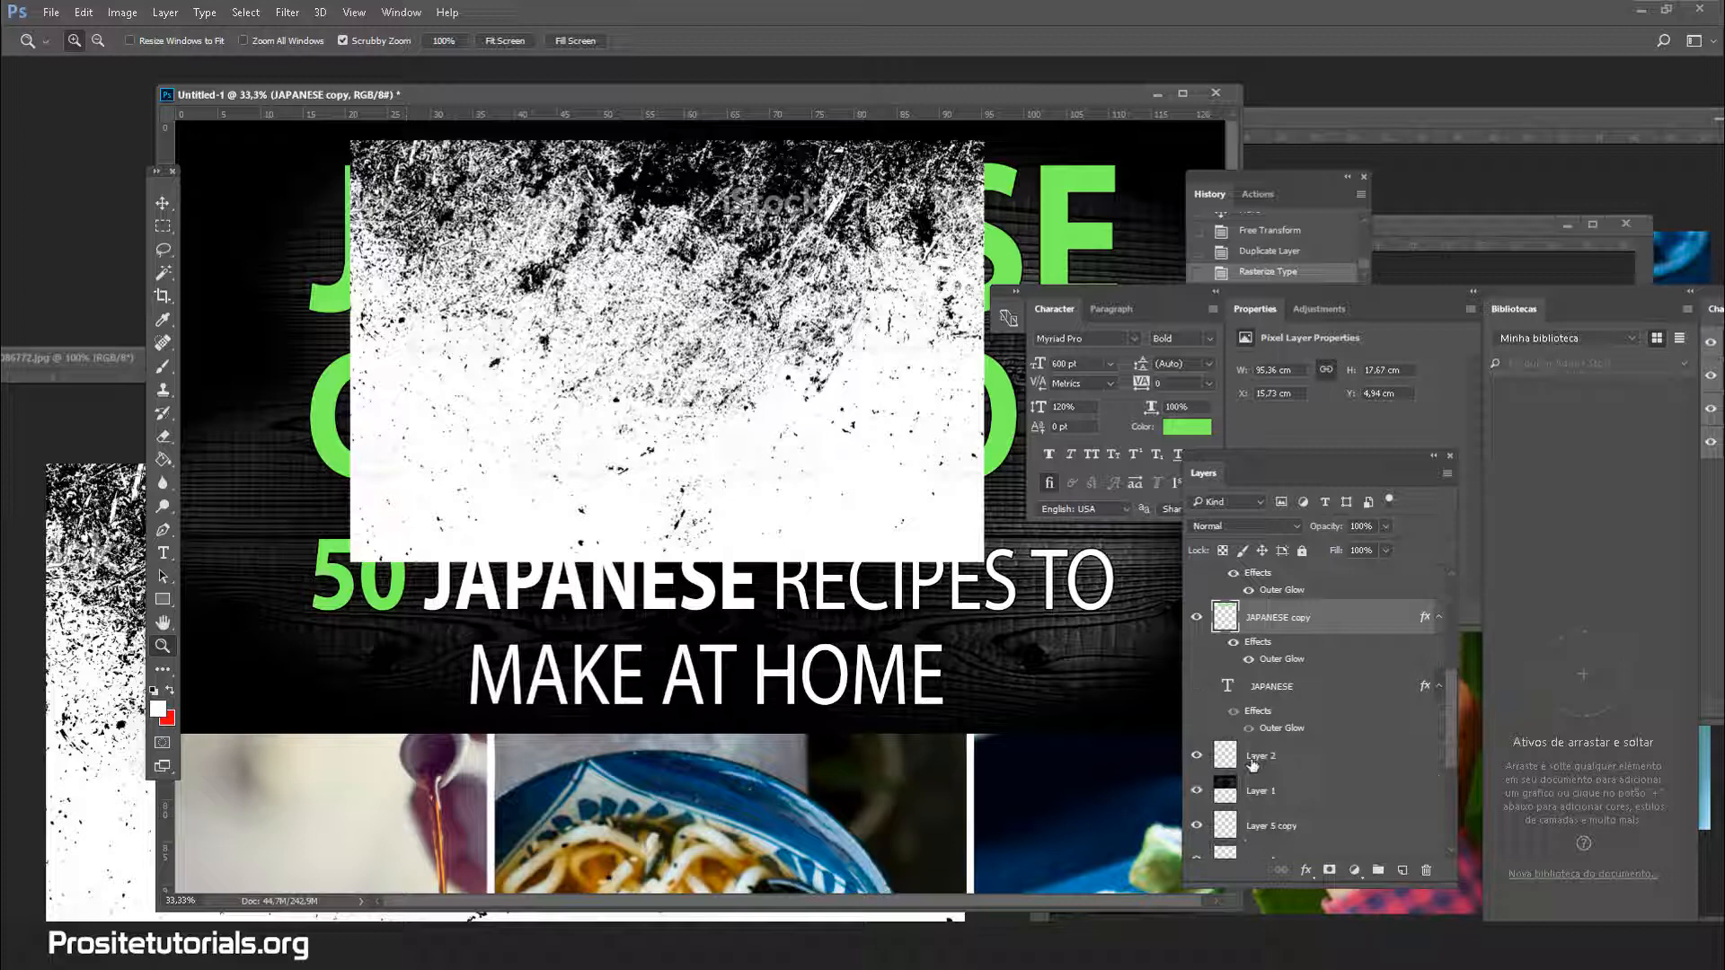
{"action": "left_click", "coordinate": [1282, 690]}
{"action": "left_click", "coordinate": [1197, 691]}
{"action": "left_click", "coordinate": [1197, 690]}
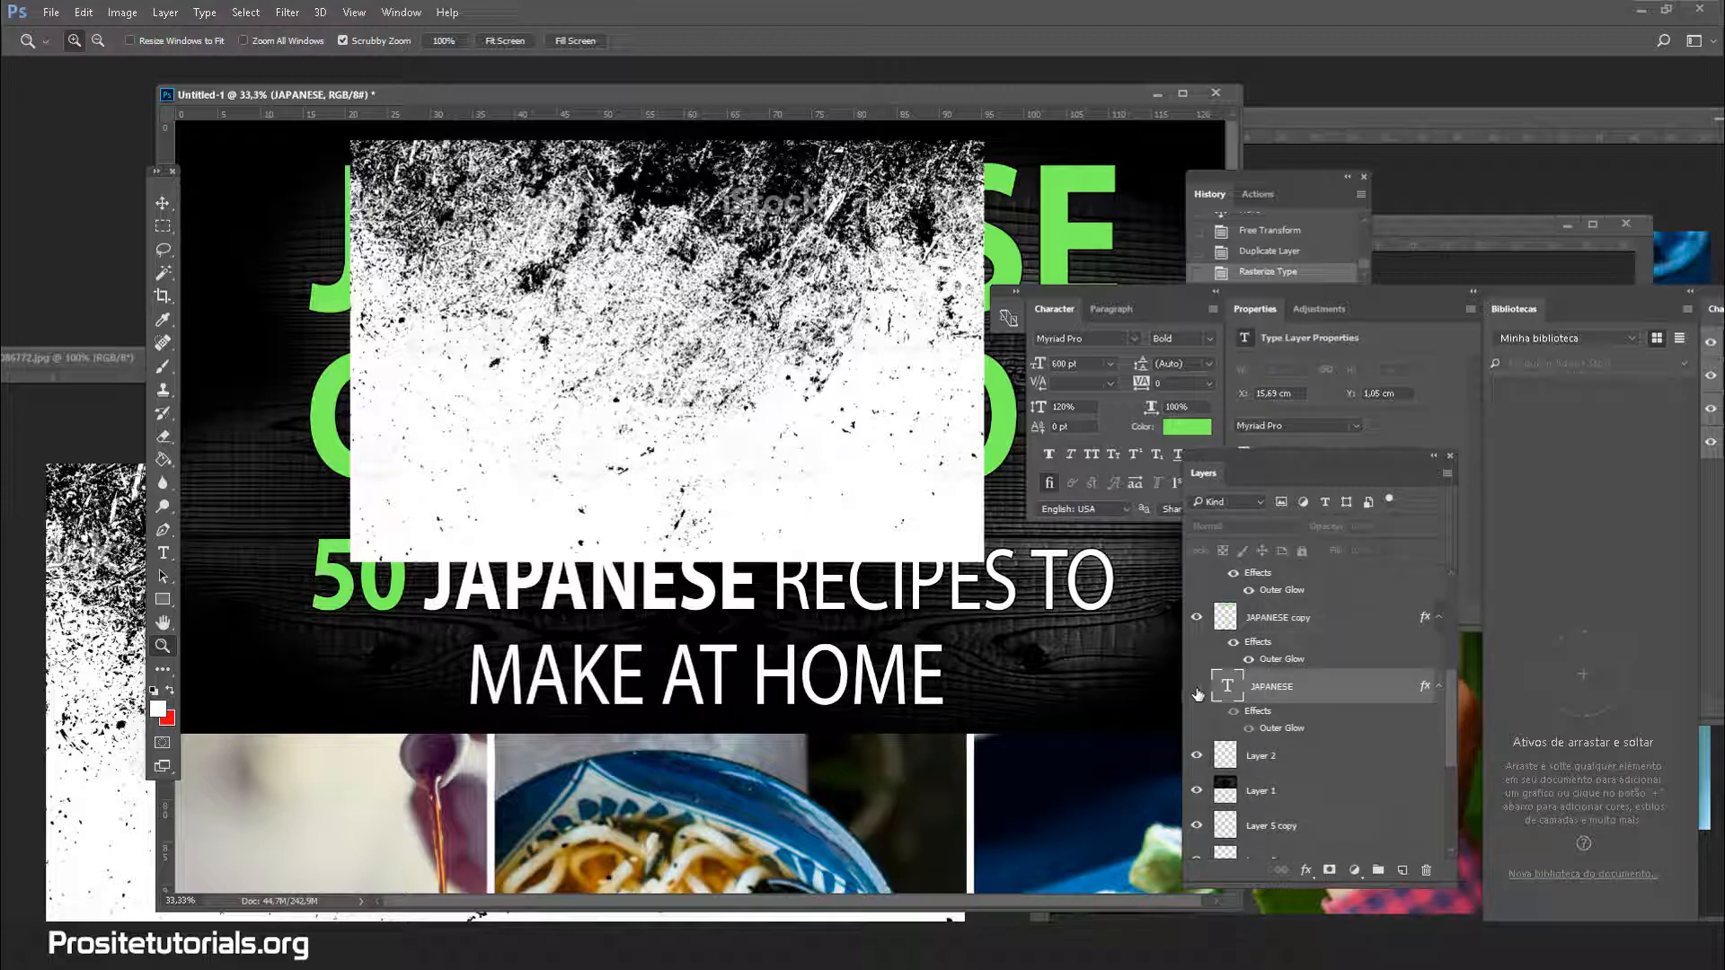
{"action": "left_click", "coordinate": [1197, 690]}
{"action": "left_click", "coordinate": [1197, 690]}
Select the texture layer, Layer 8, with the Move tool active
{"action": "left_click", "coordinate": [1268, 620]}
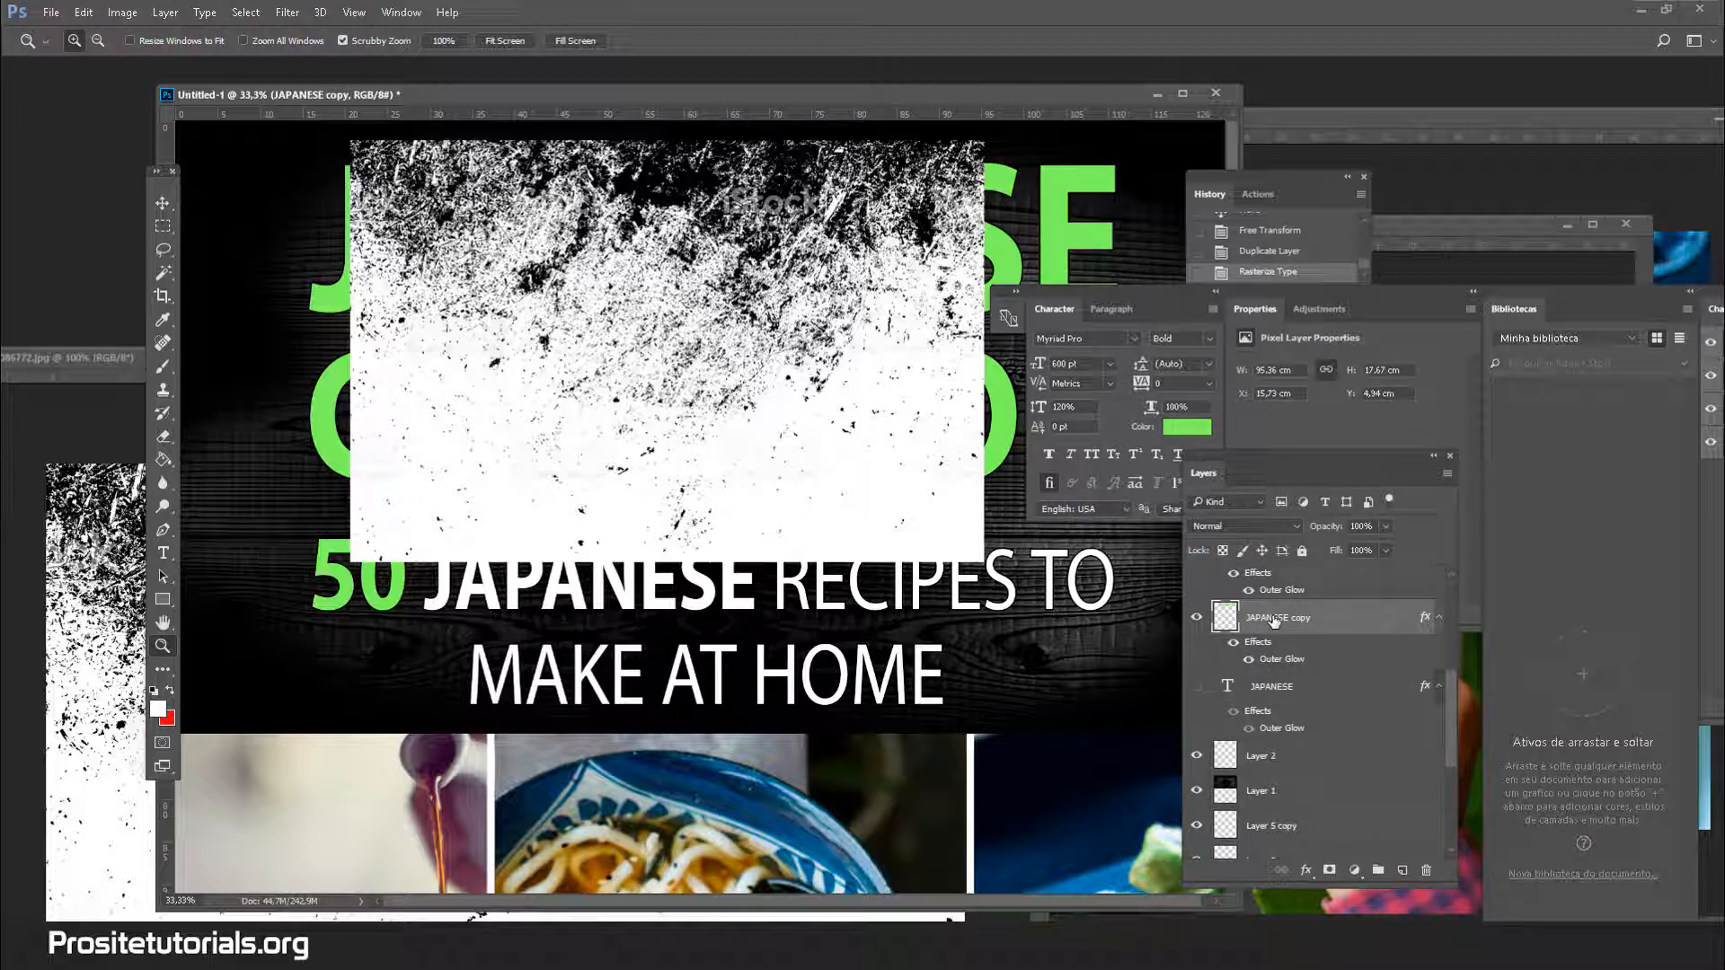
{"action": "scroll", "coordinate": [1274, 621], "scroll_direction": "up", "scroll_amount": 1}
{"action": "left_click", "coordinate": [162, 272]}
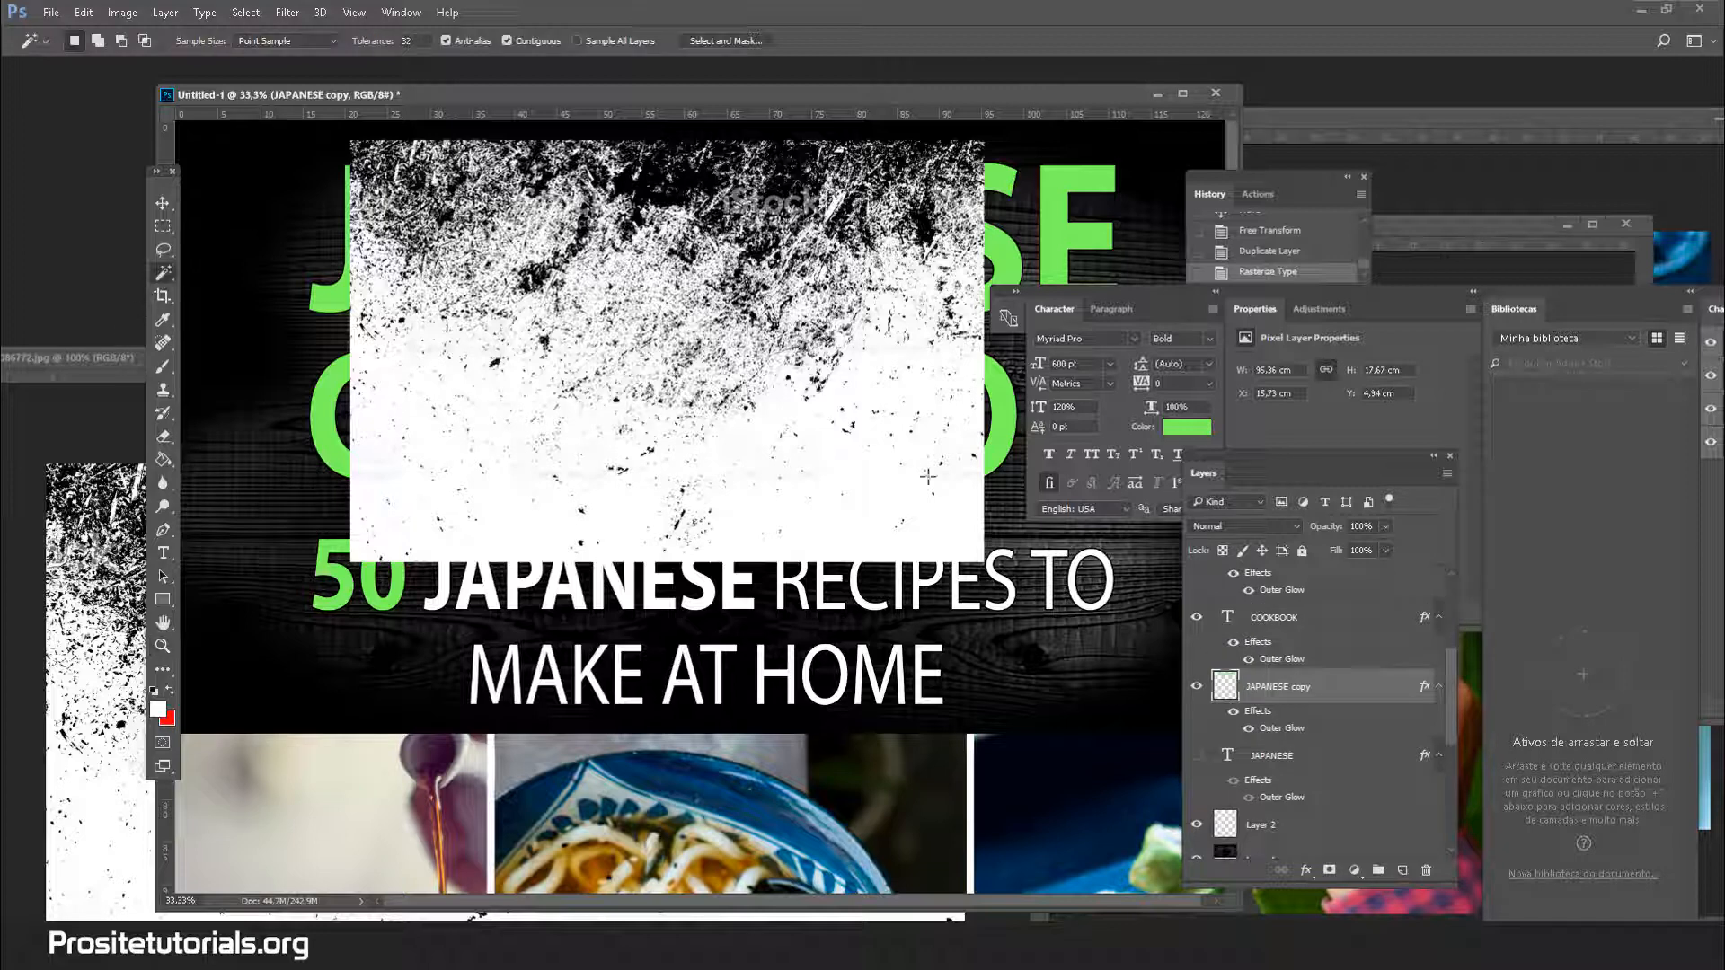
{"action": "scroll", "coordinate": [1311, 656], "scroll_direction": "up", "scroll_amount": 3}
{"action": "left_click", "coordinate": [1262, 653]}
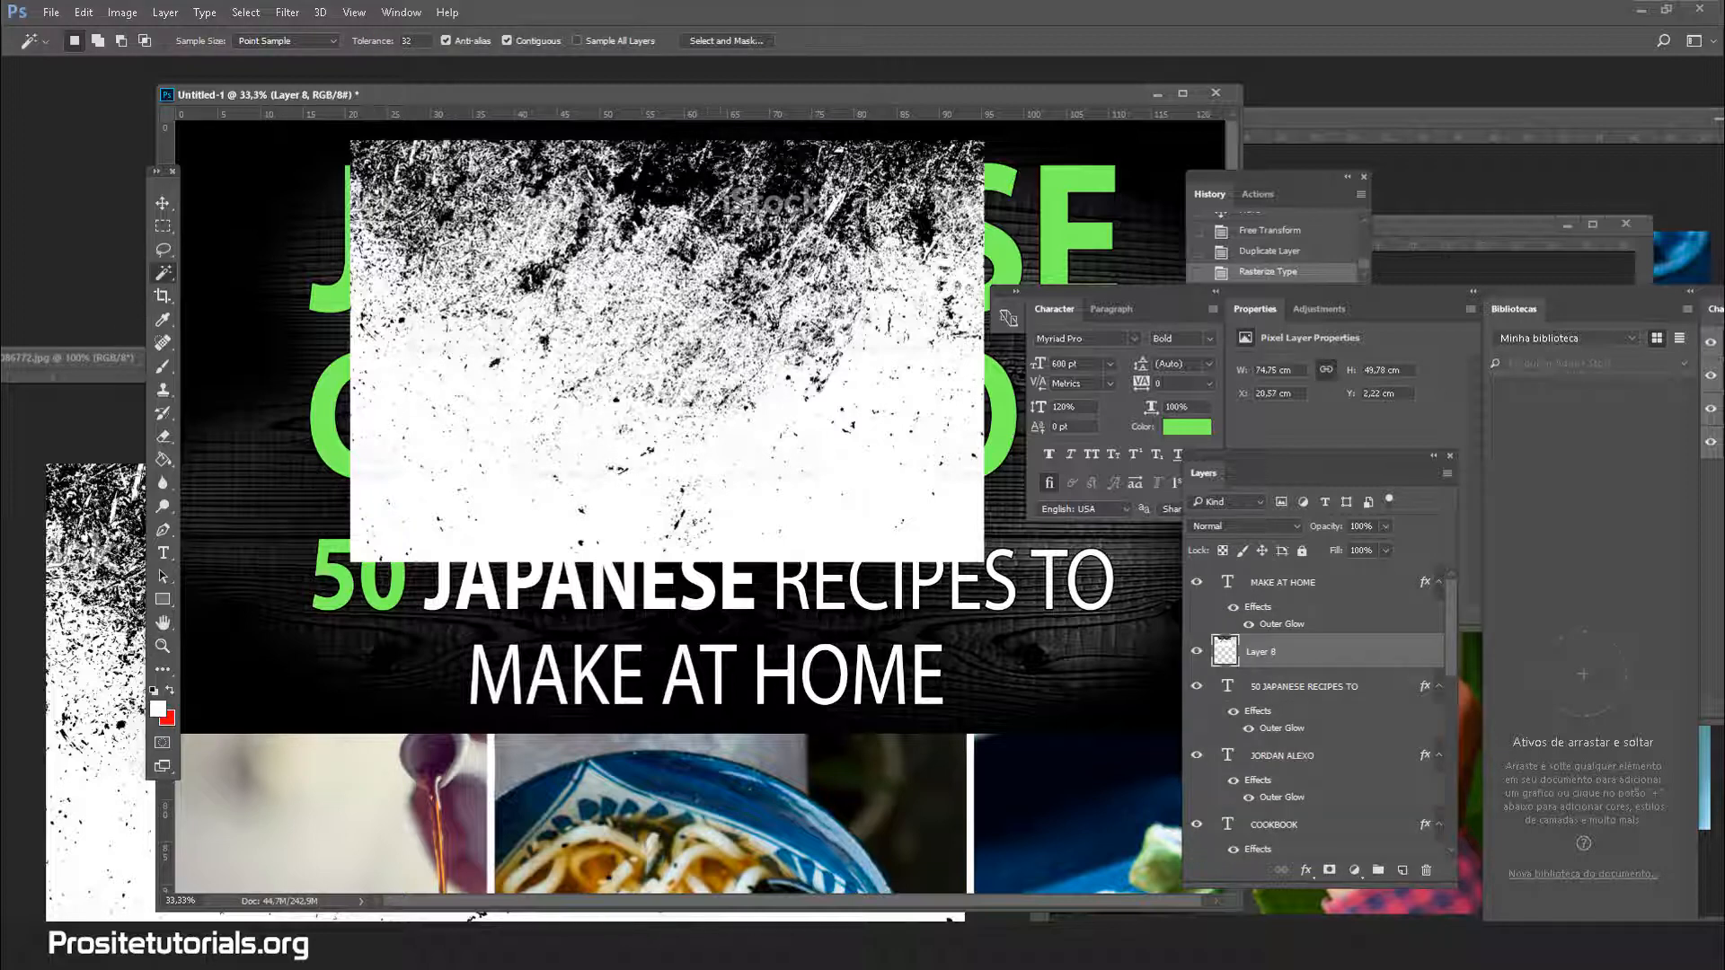
{"action": "left_click", "coordinate": [162, 203]}
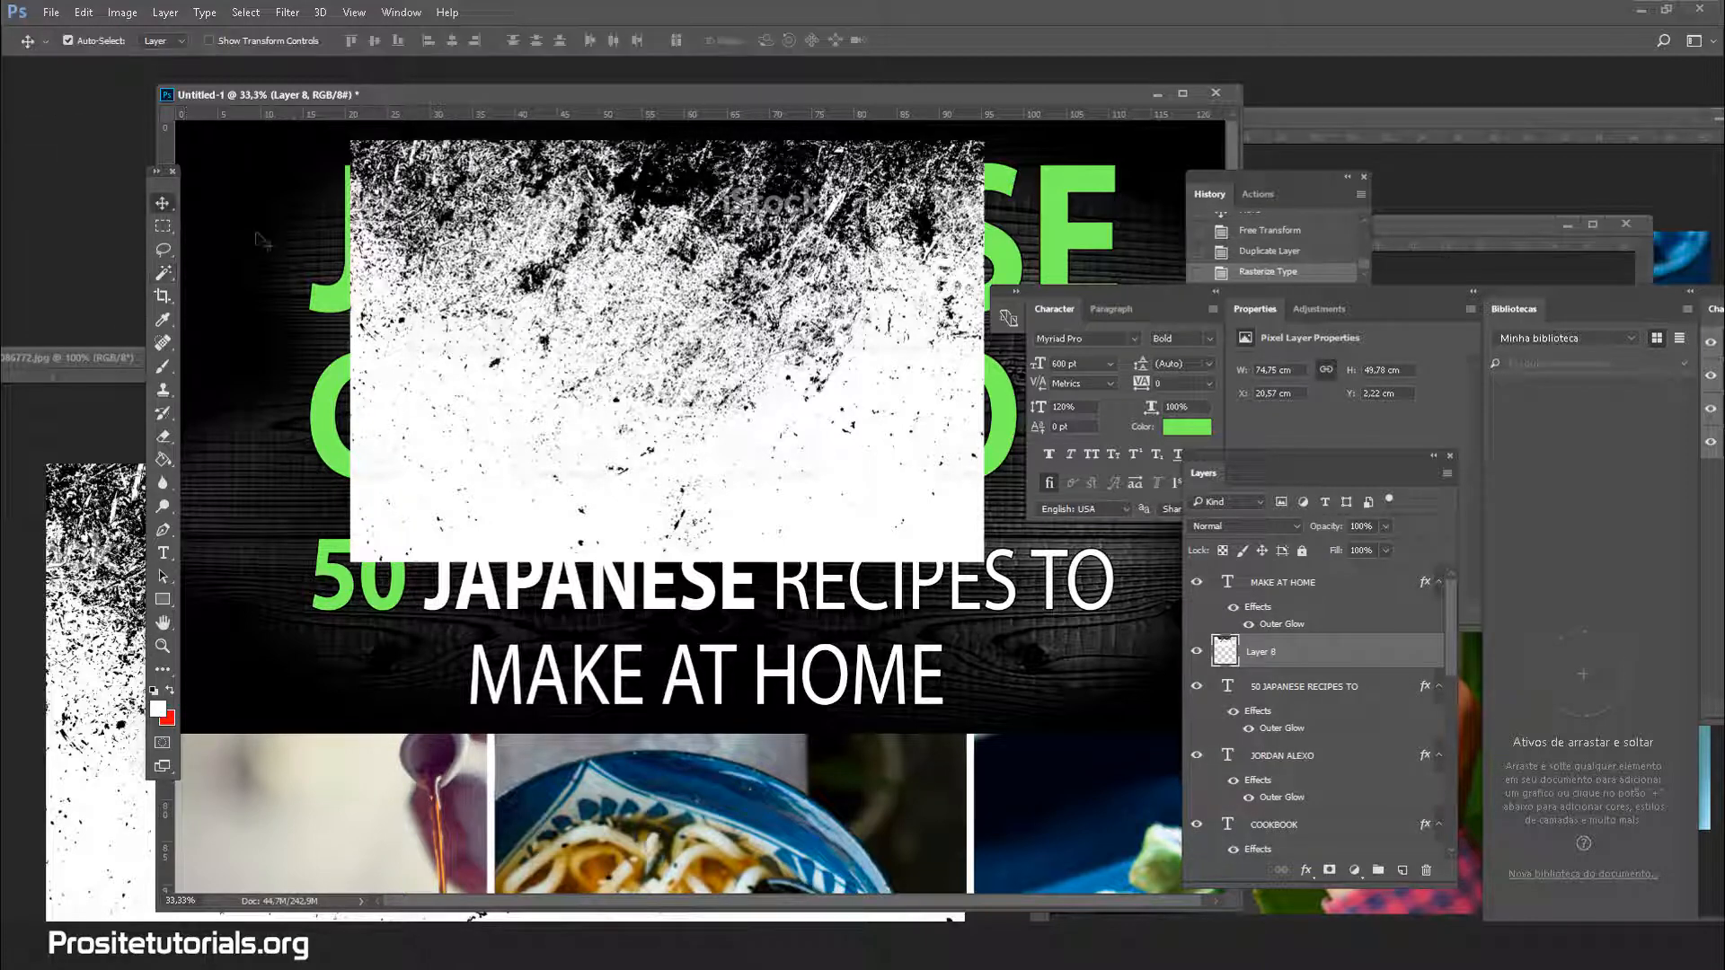
Shift the texture up-left, Magic Wand its white, invert to the black scratches, hide Layer 8
{"action": "left_click_drag", "start_coordinate": [512, 316], "coordinate": [468, 254]}
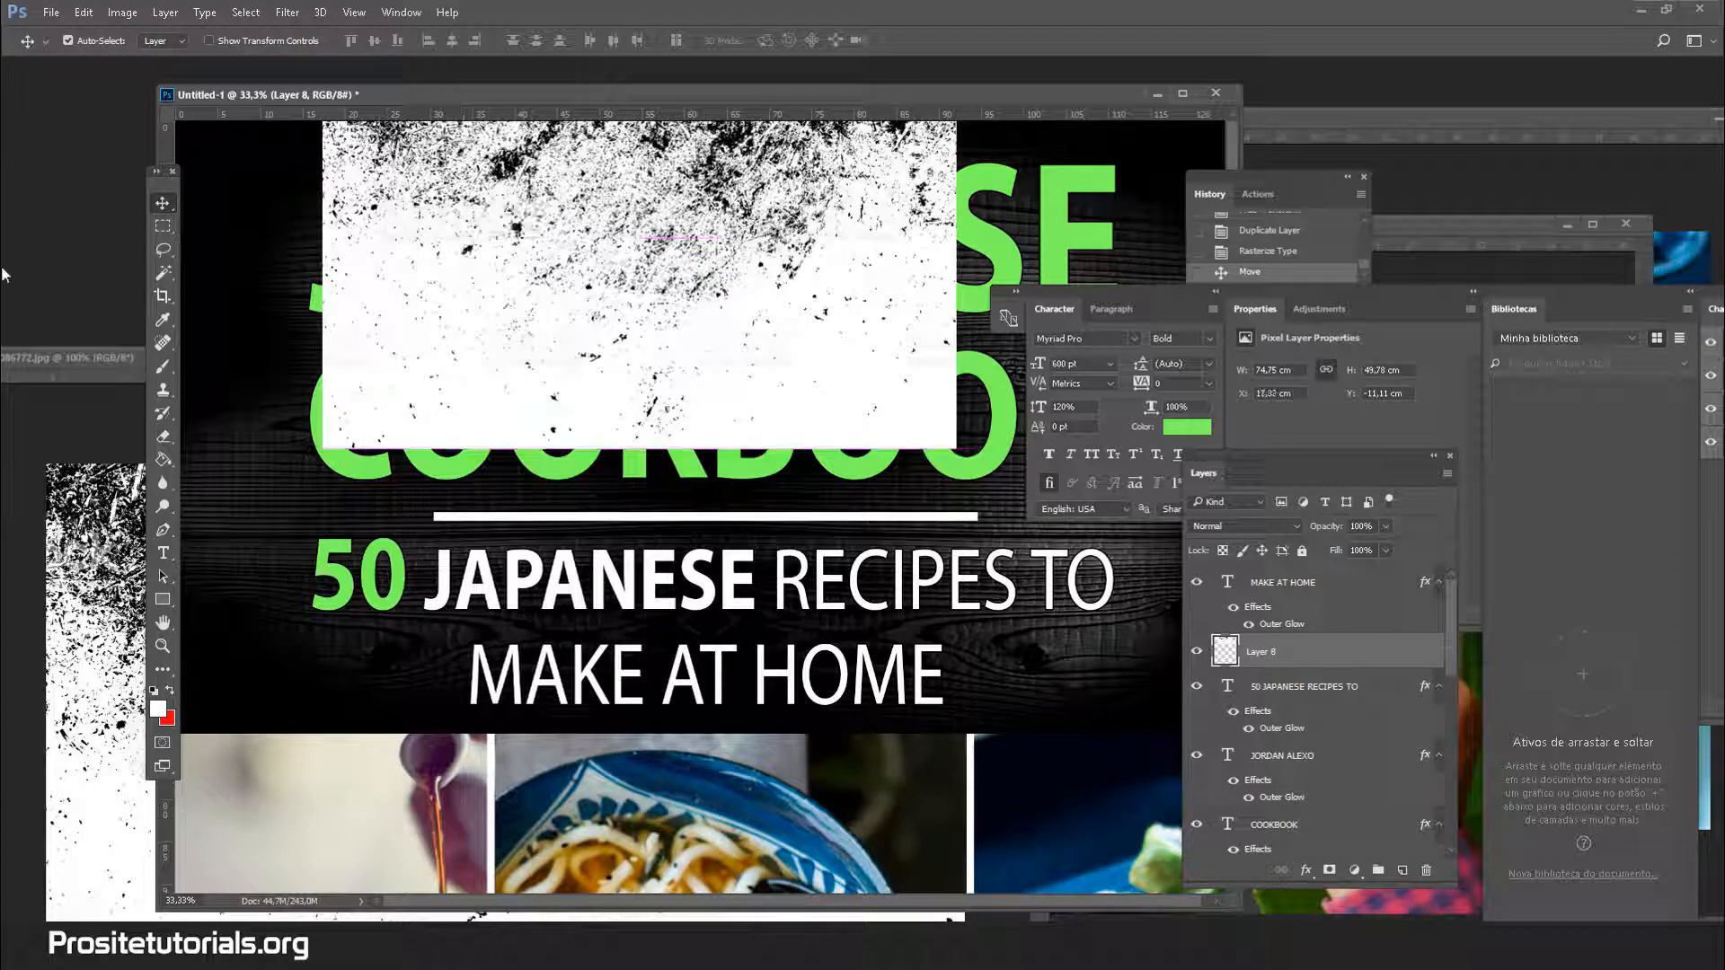
{"action": "left_click", "coordinate": [162, 272]}
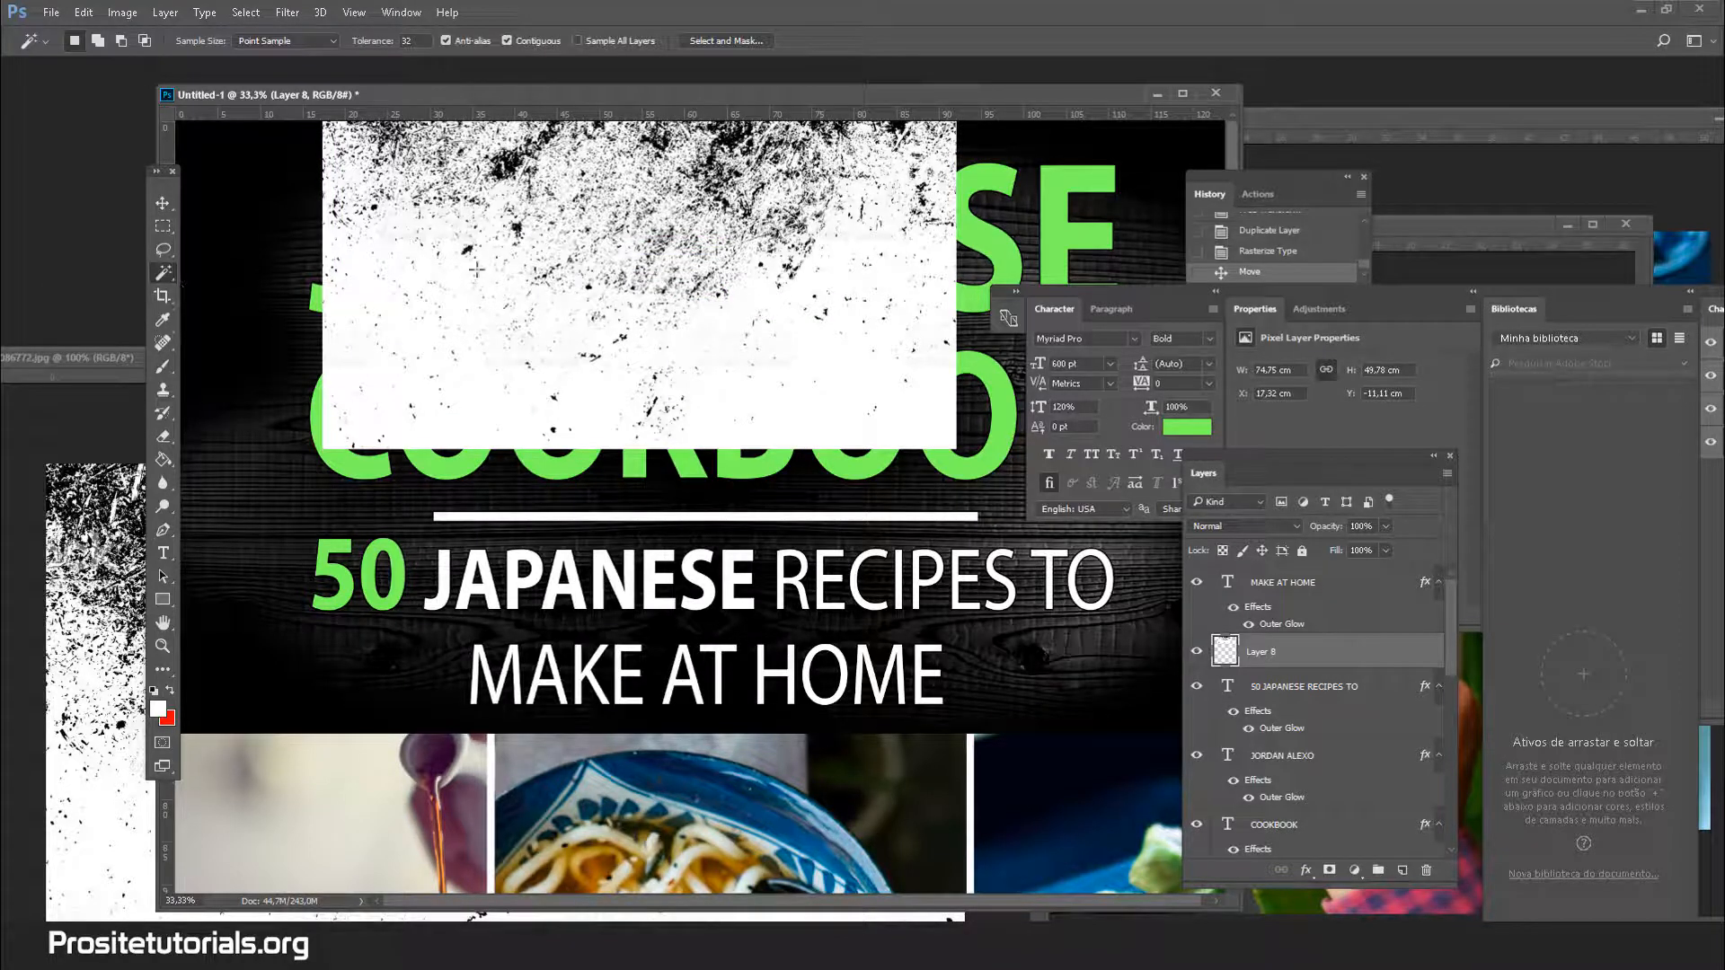
{"action": "left_click", "coordinate": [478, 265]}
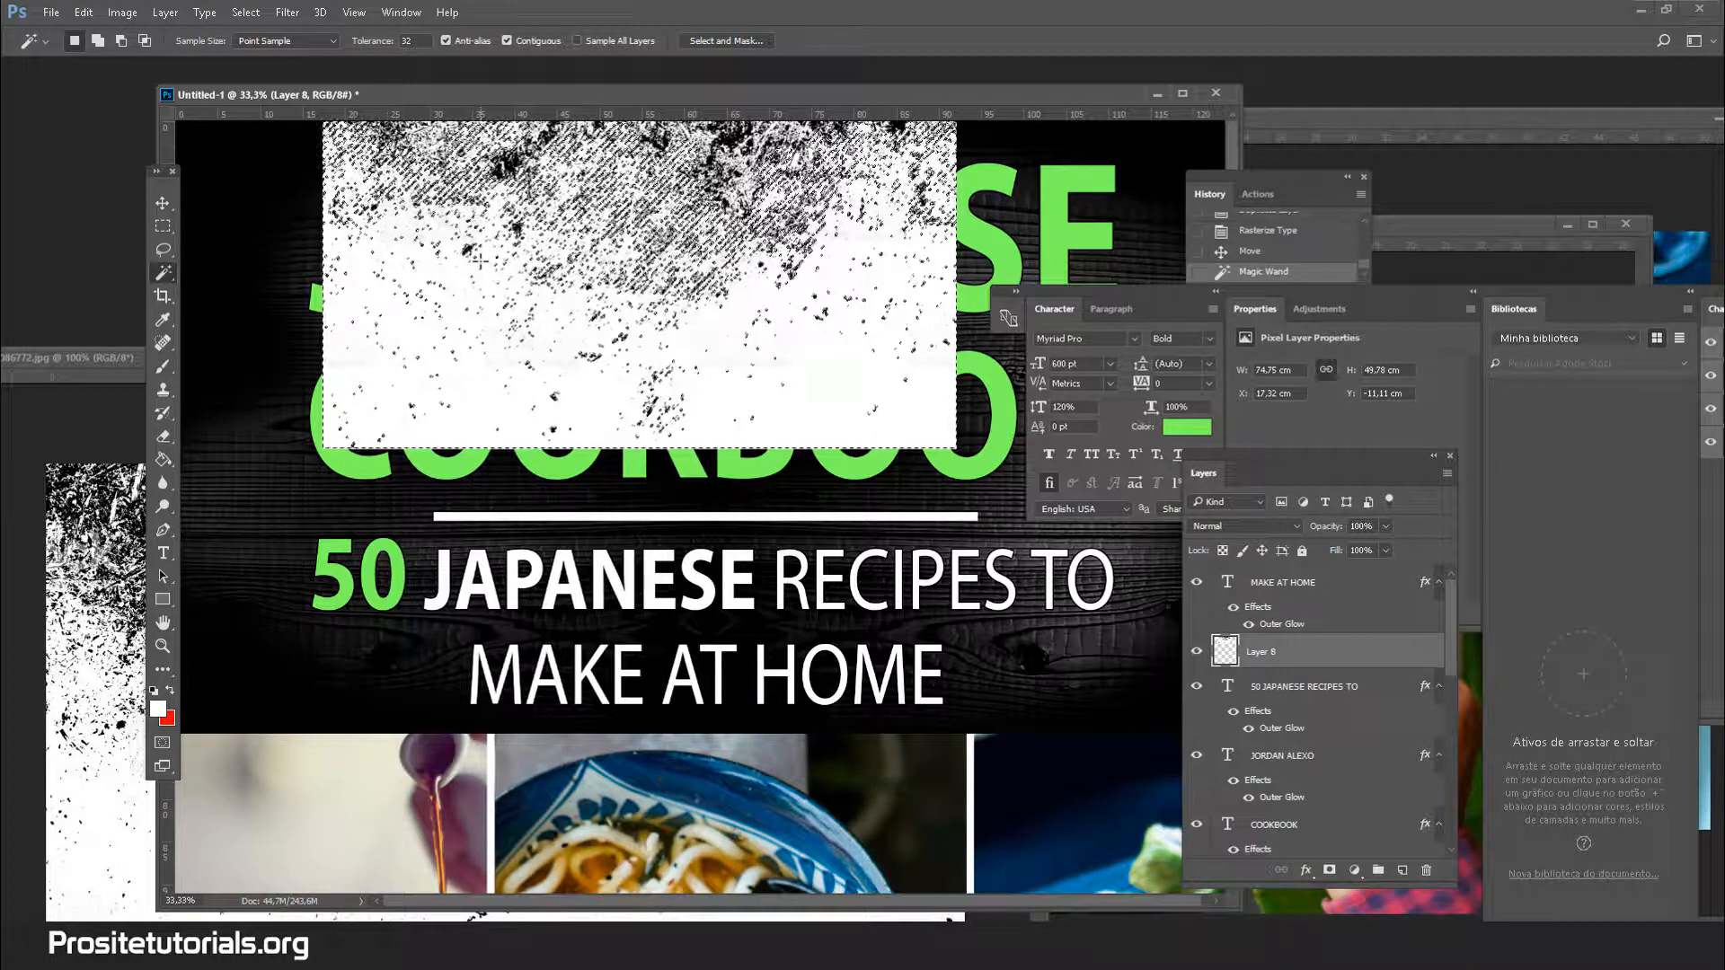
{"action": "key", "text": "ctrl+shift+i"}
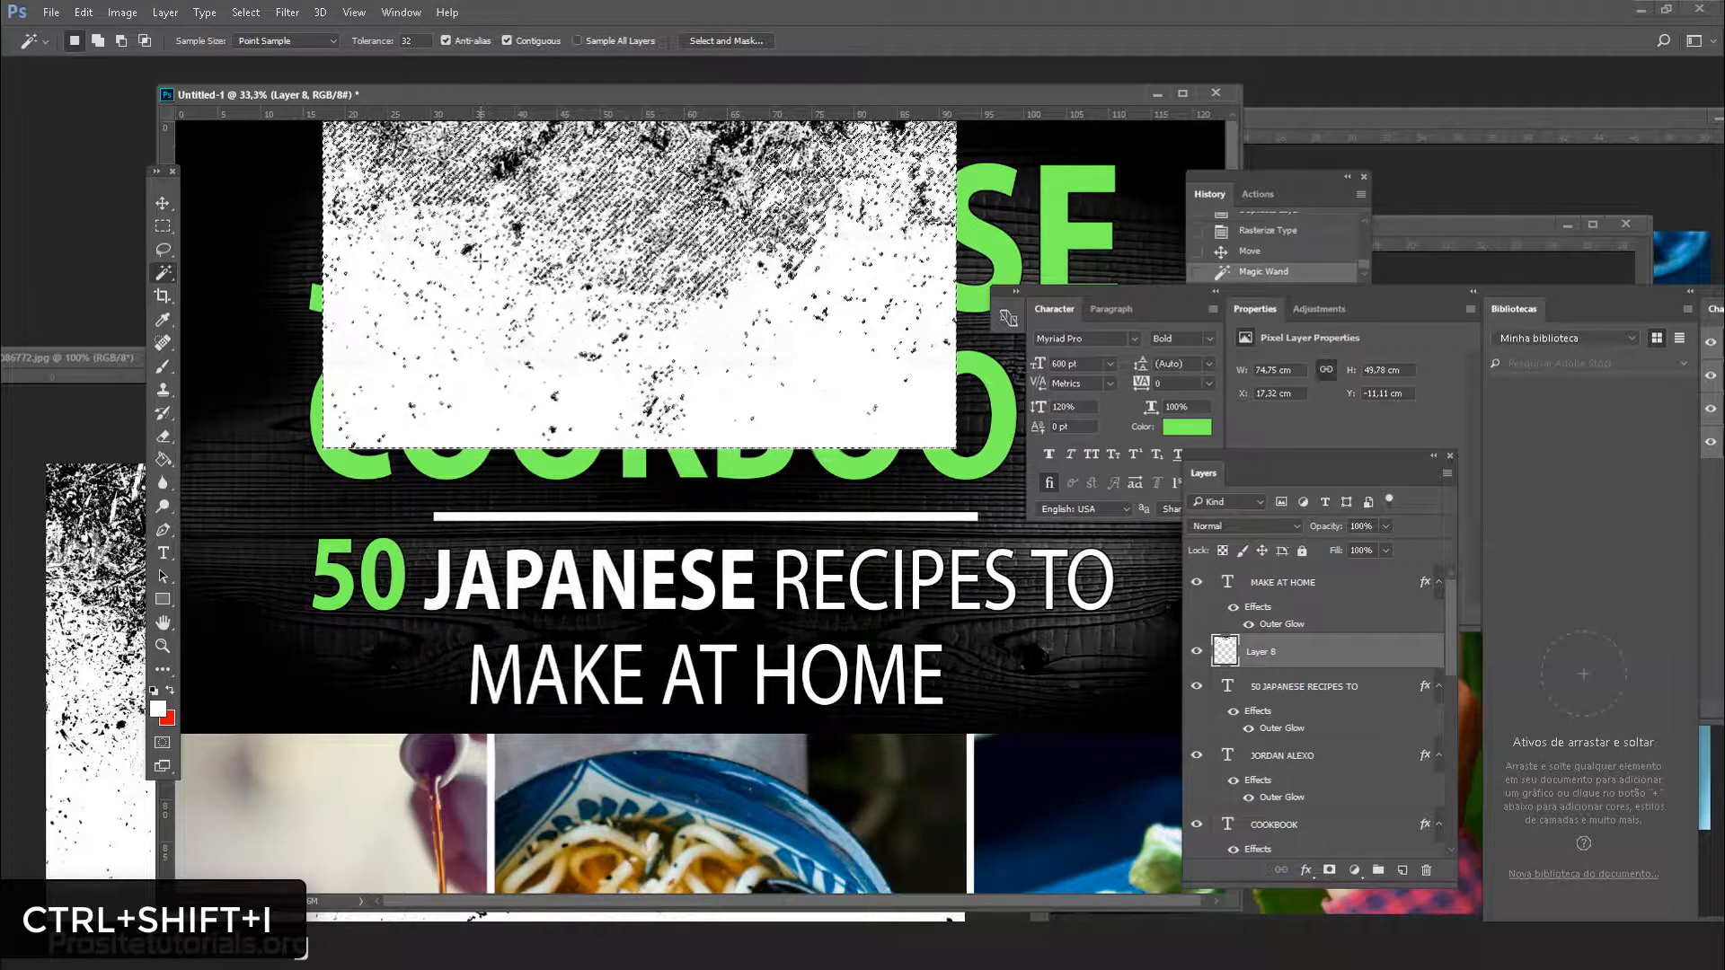
{"action": "key", "text": "ctrl+shift+i"}
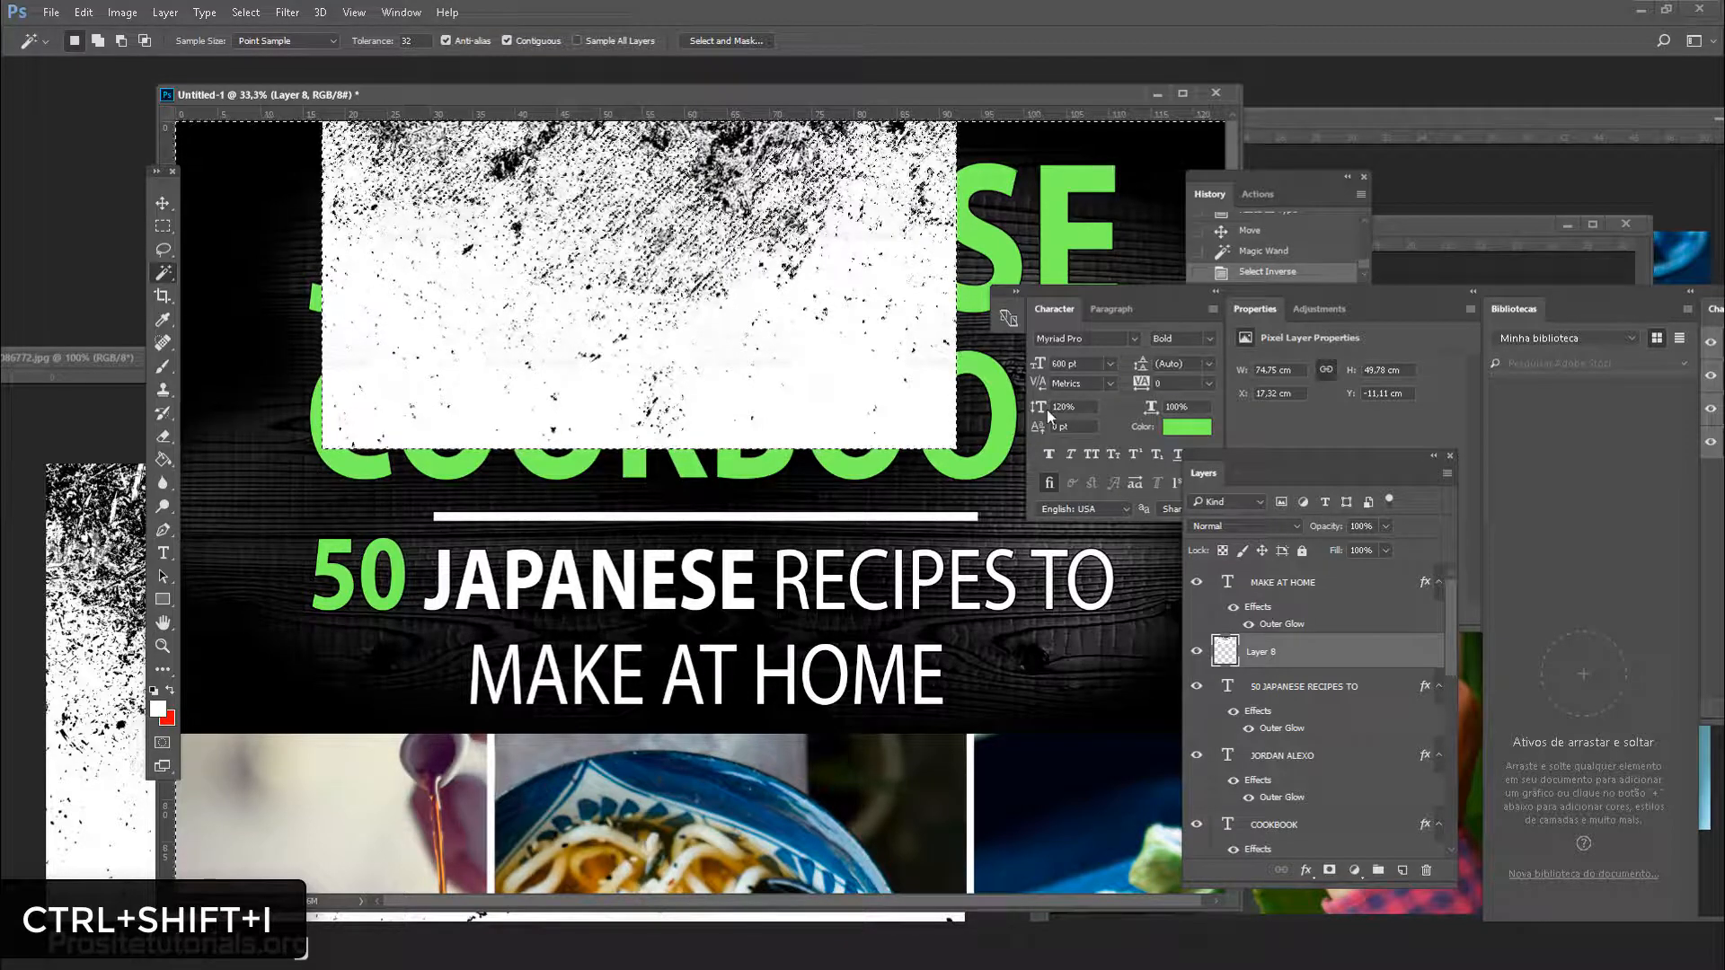
{"action": "left_click", "coordinate": [1196, 651]}
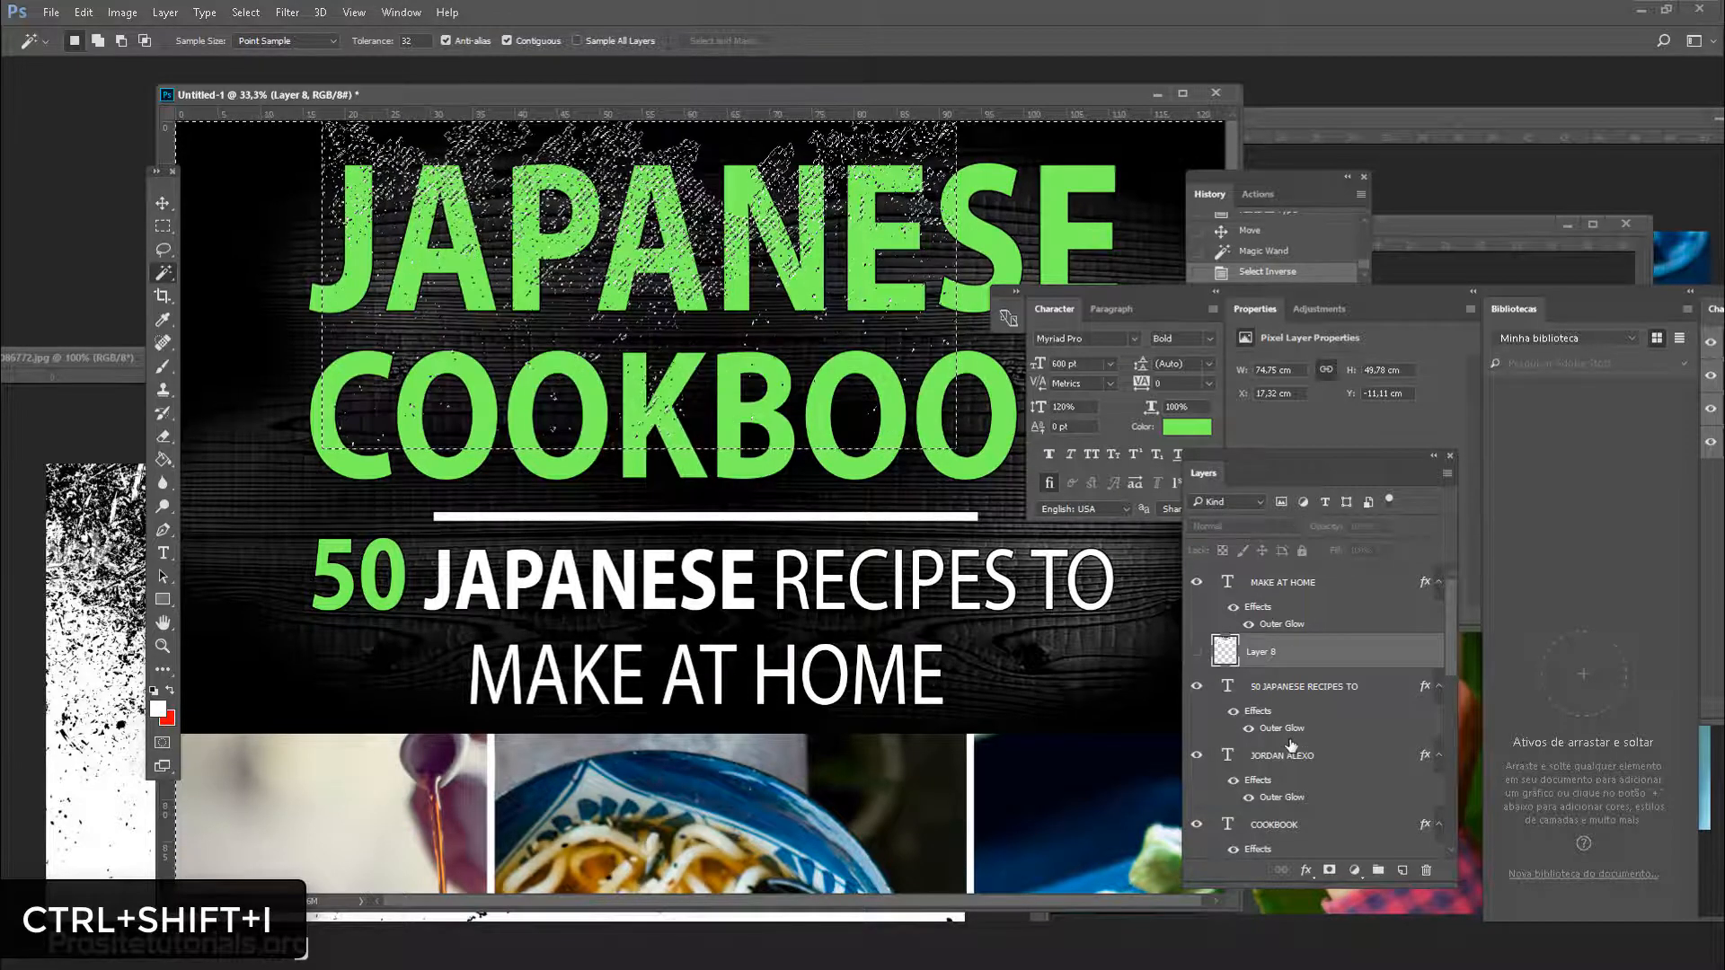
{"action": "scroll", "coordinate": [1291, 745], "scroll_direction": "down", "scroll_amount": 1}
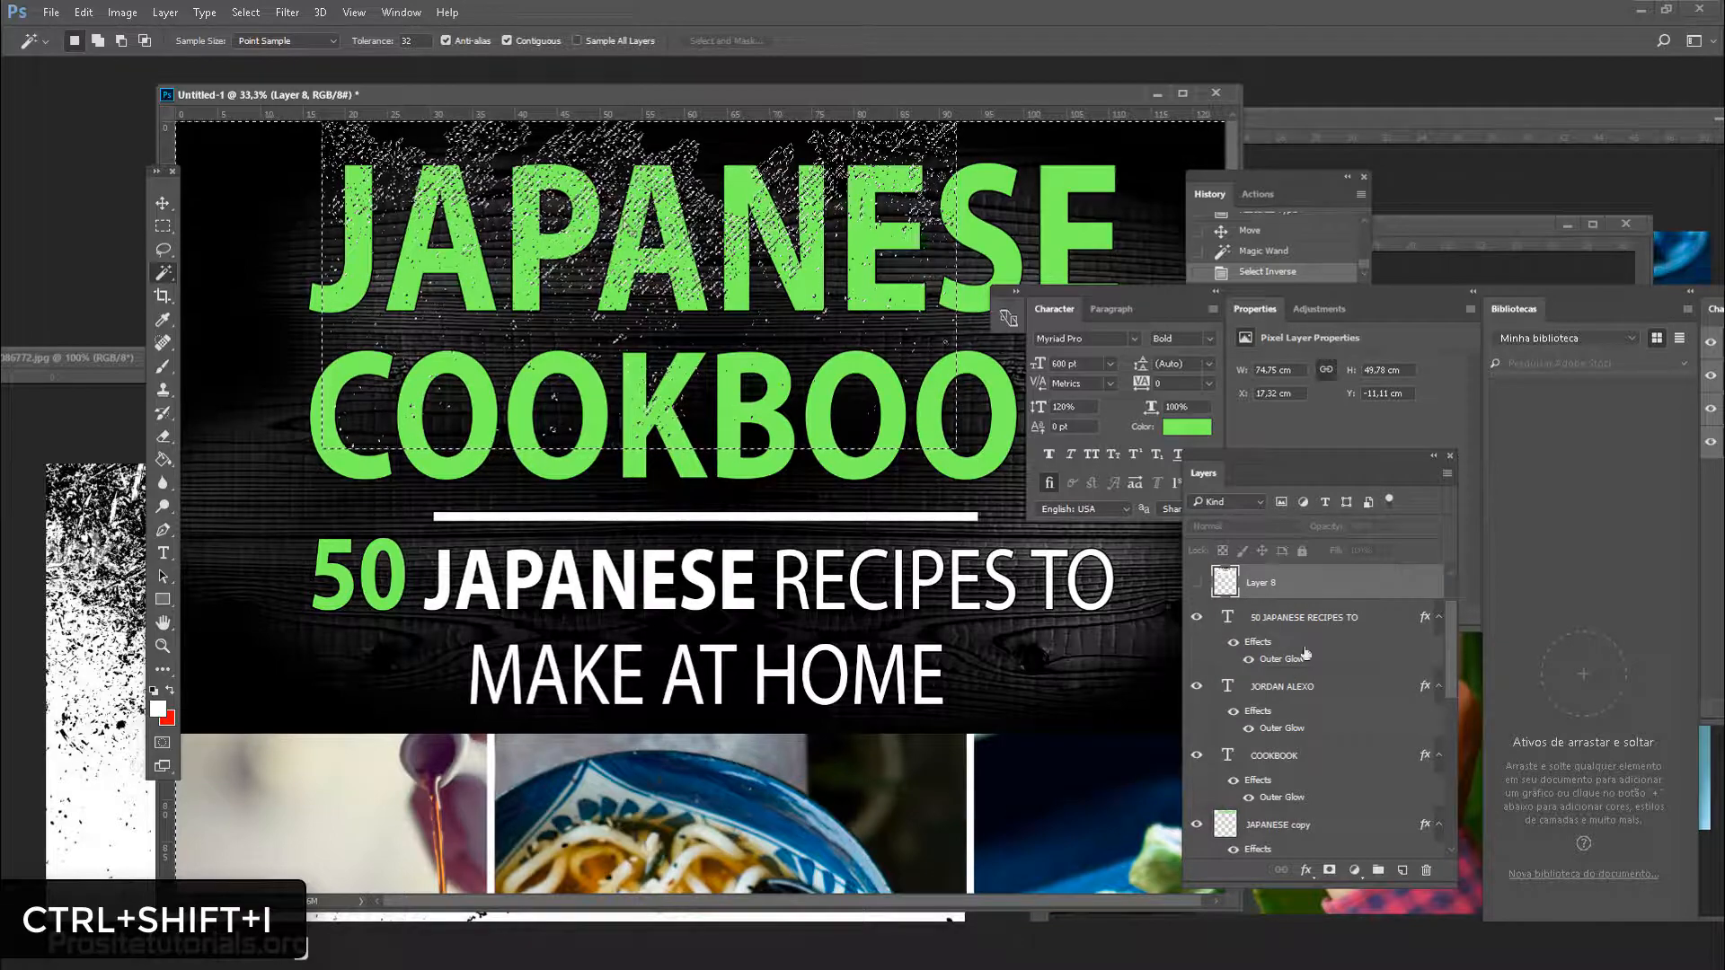